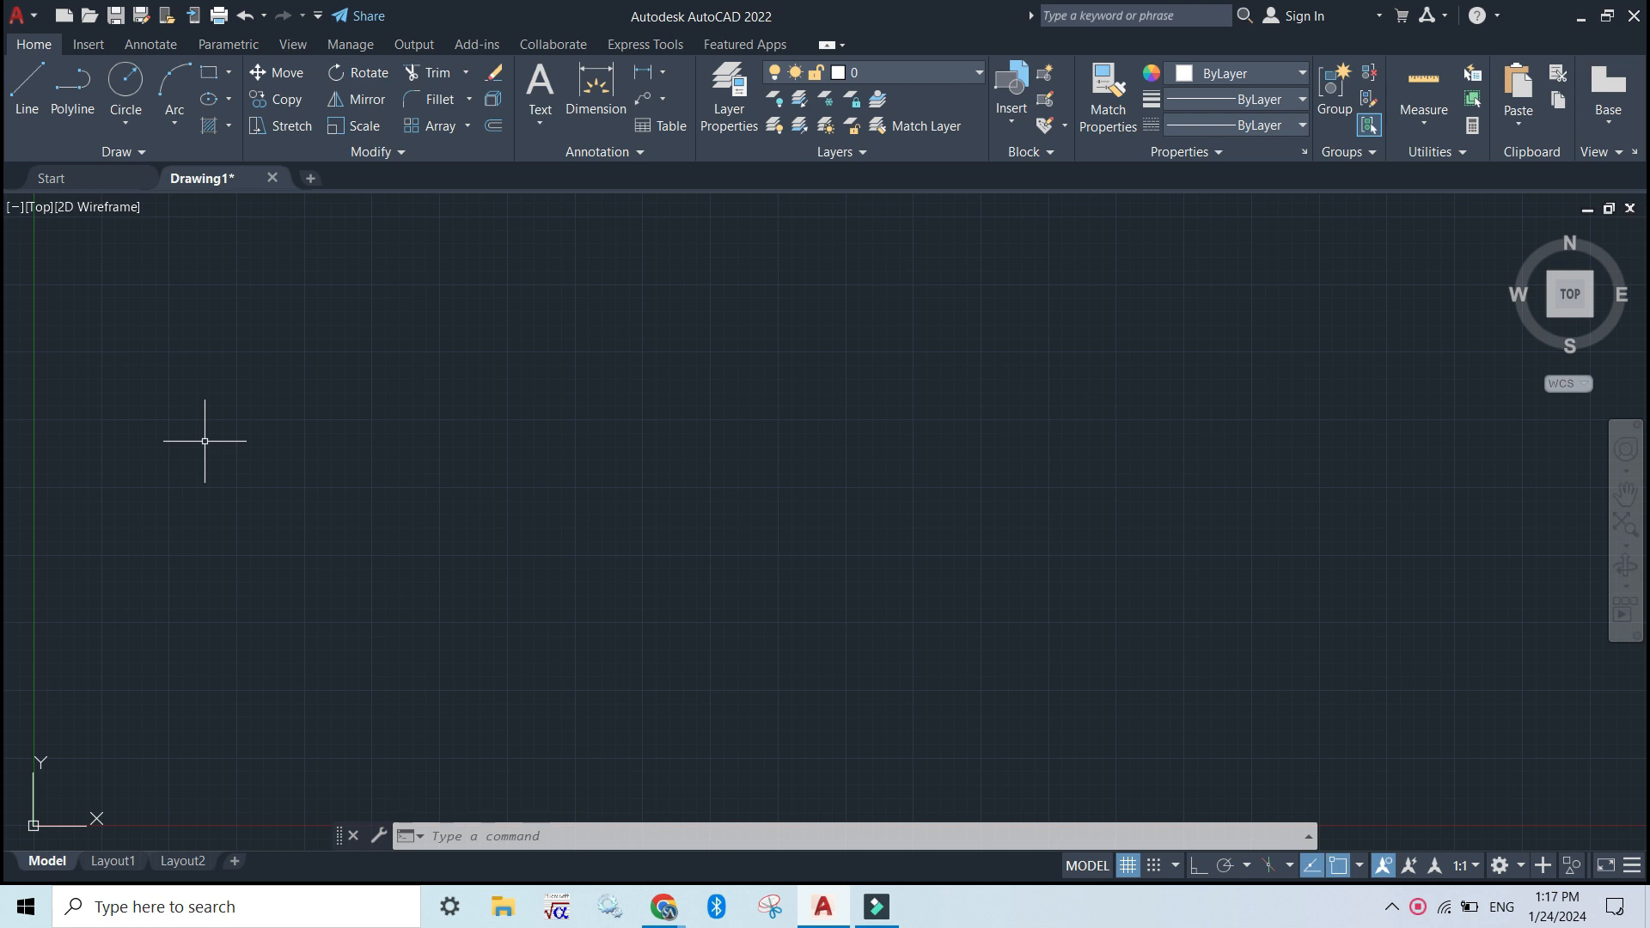
Turn off the grid and set the drawing's length units to Decimal with a precision of 0
key(F7)
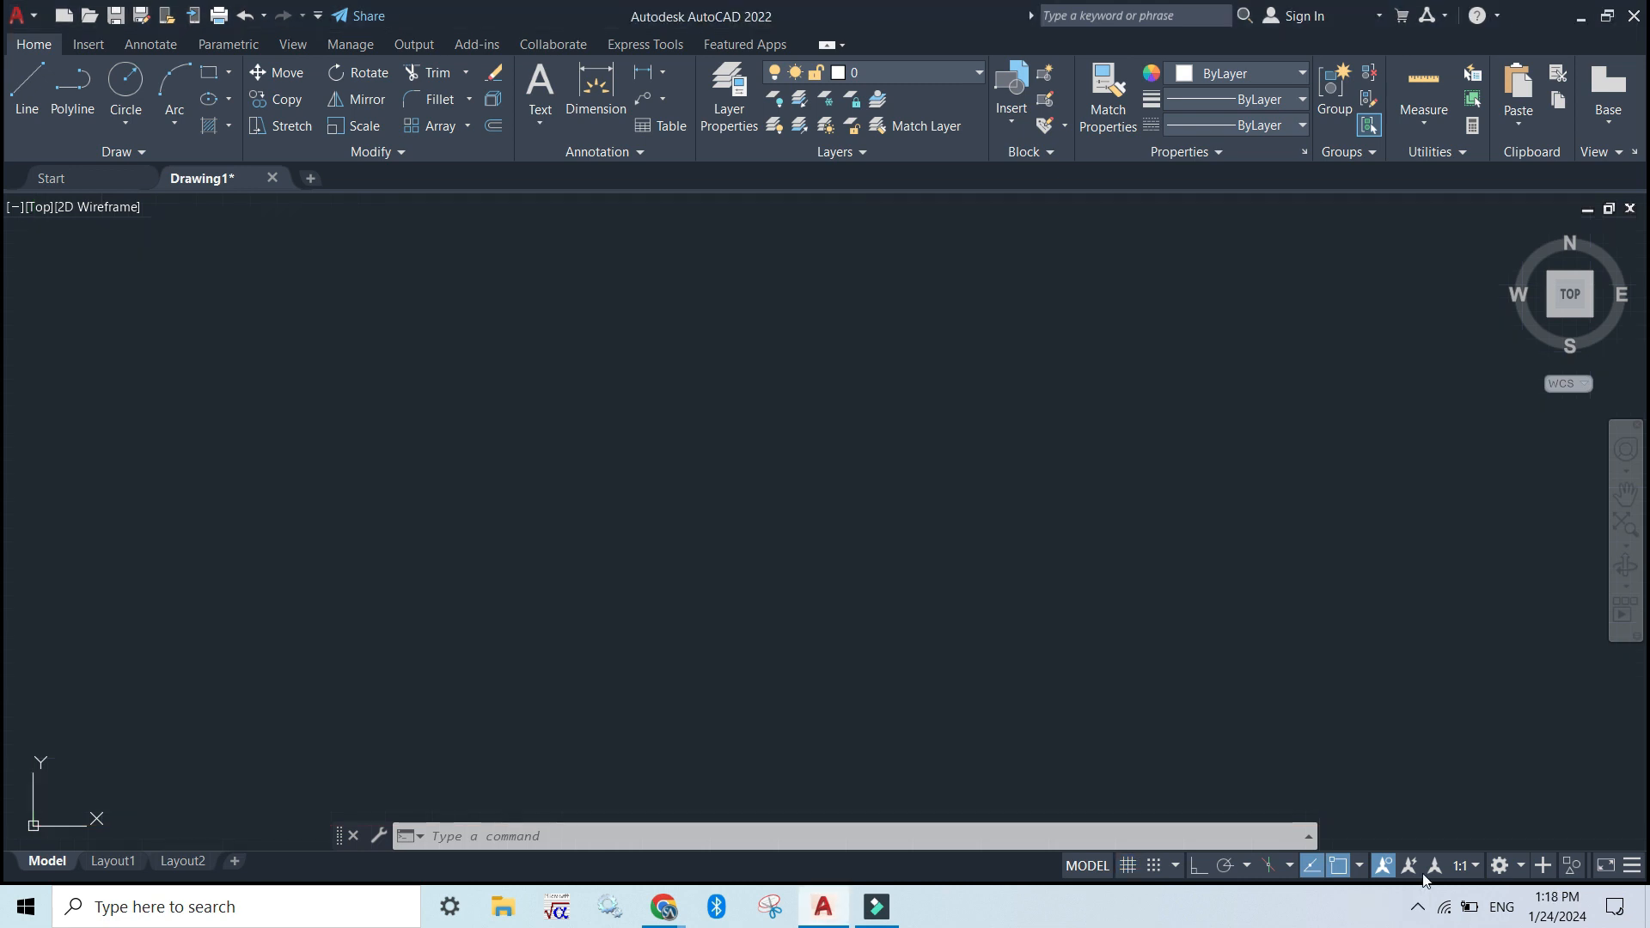
click(514, 837)
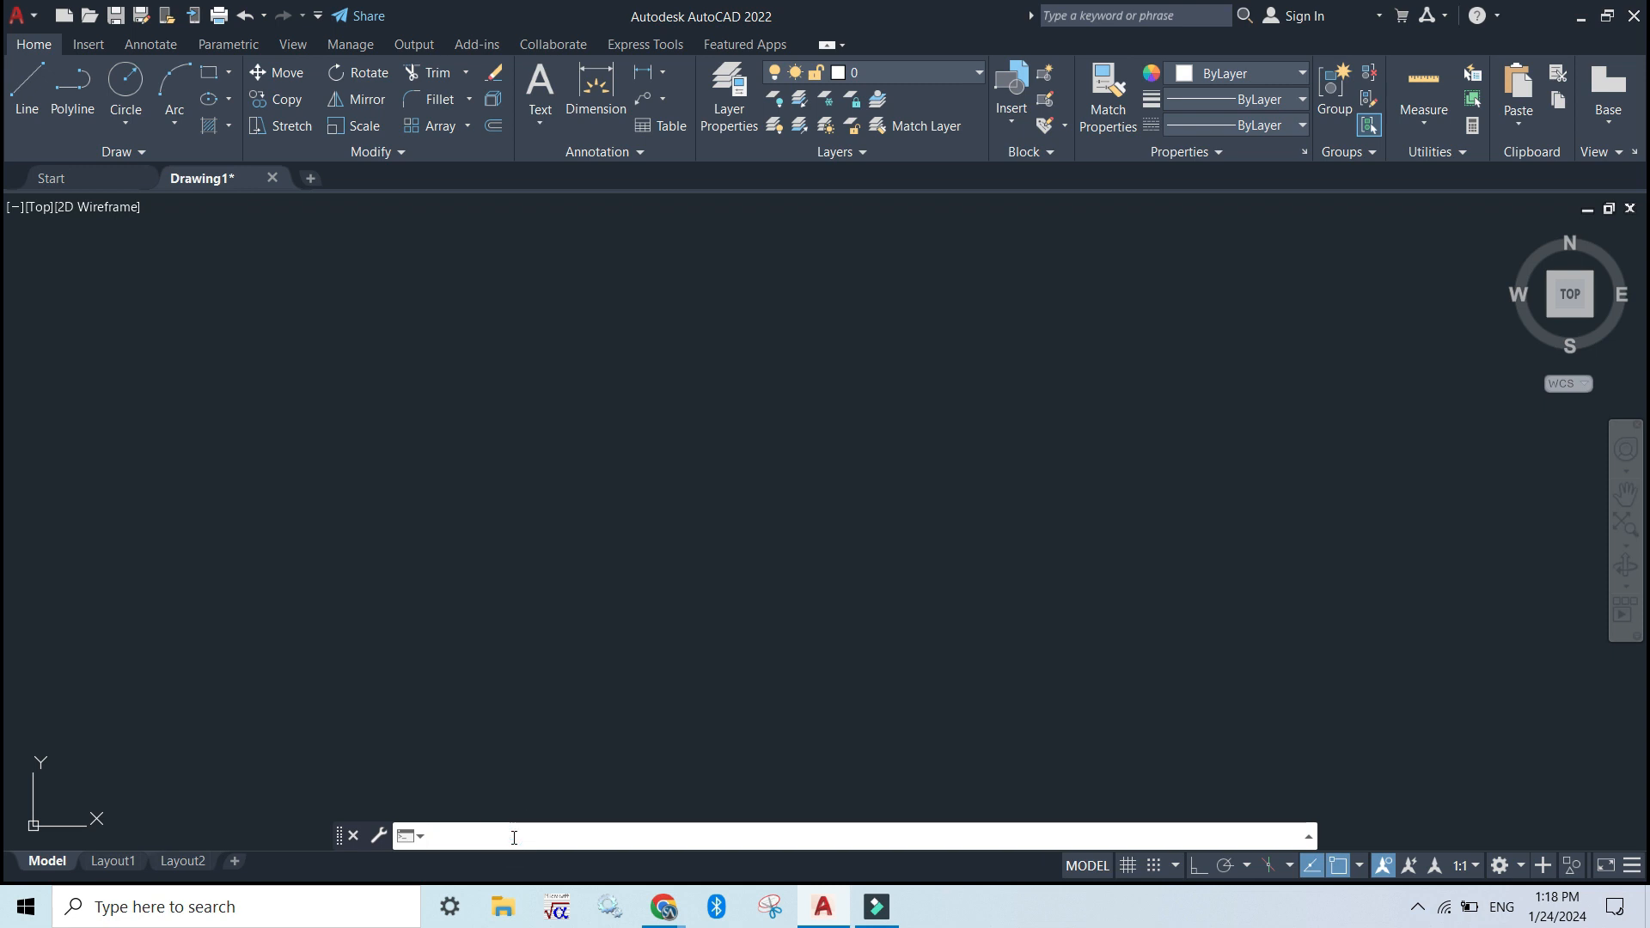
text(UN)
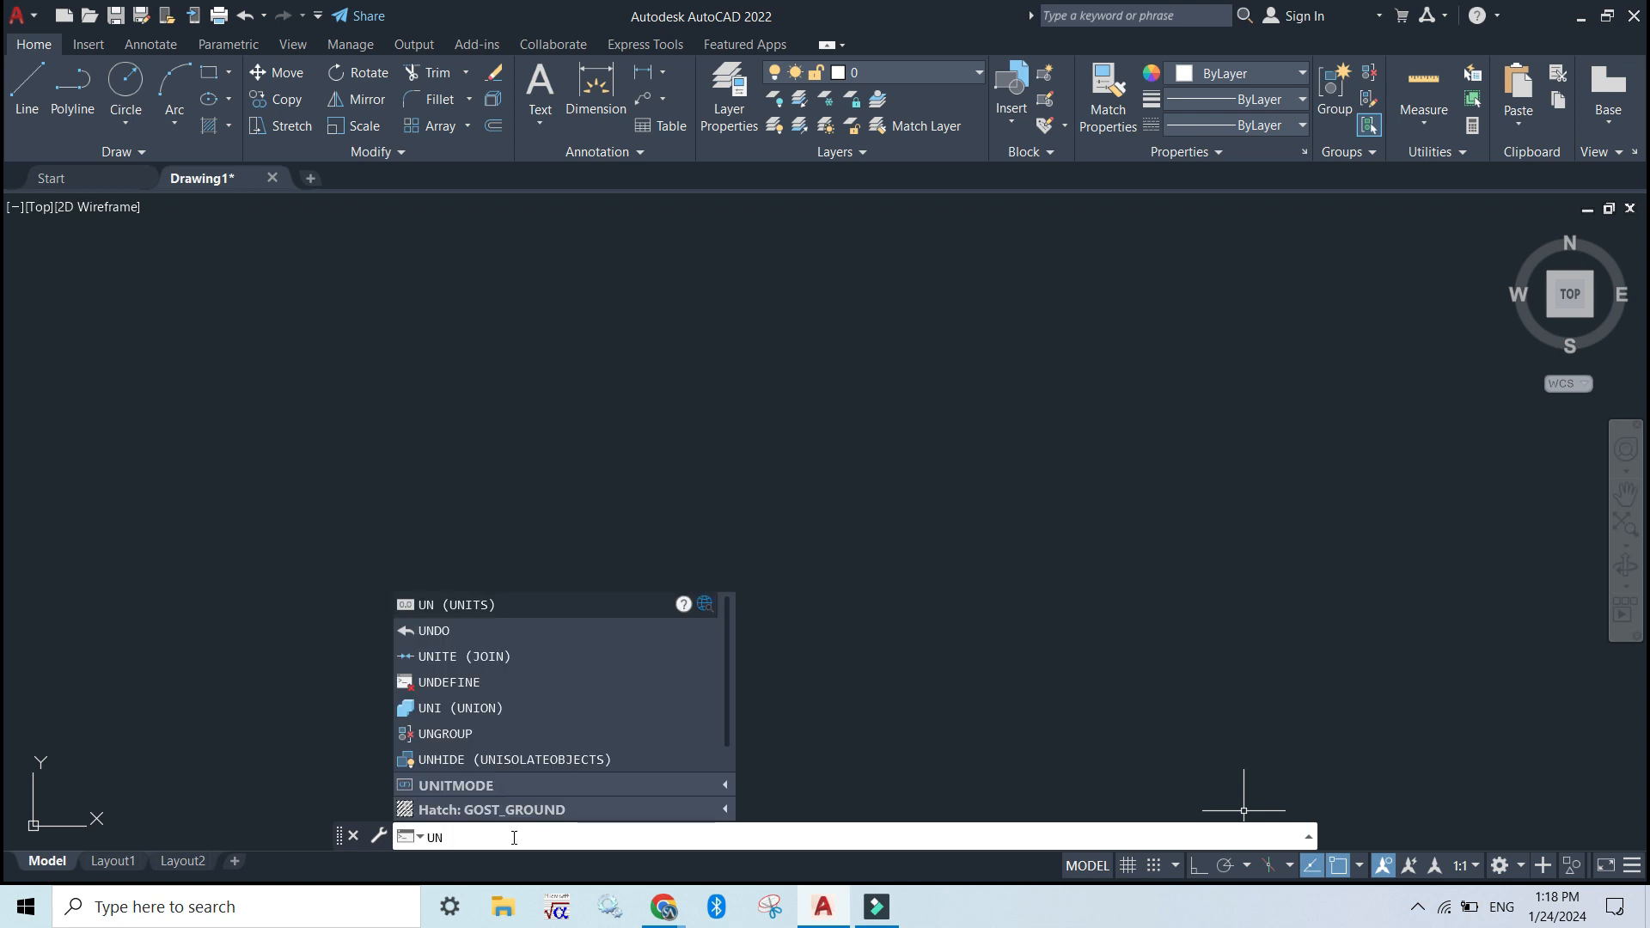
key(Return)
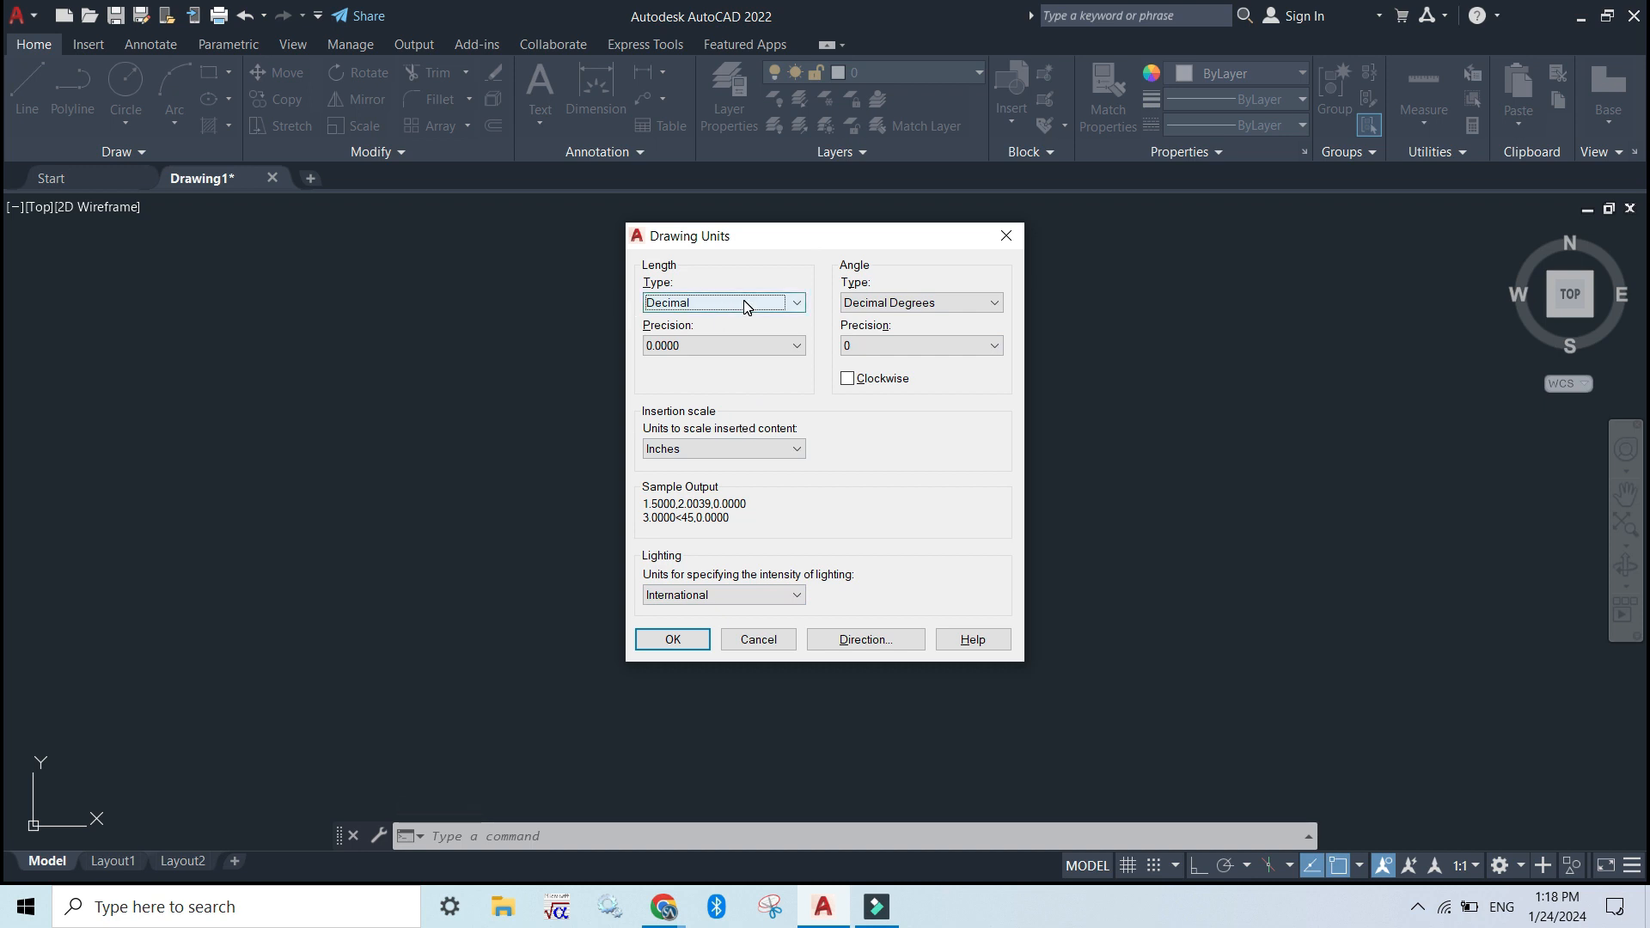
click(792, 303)
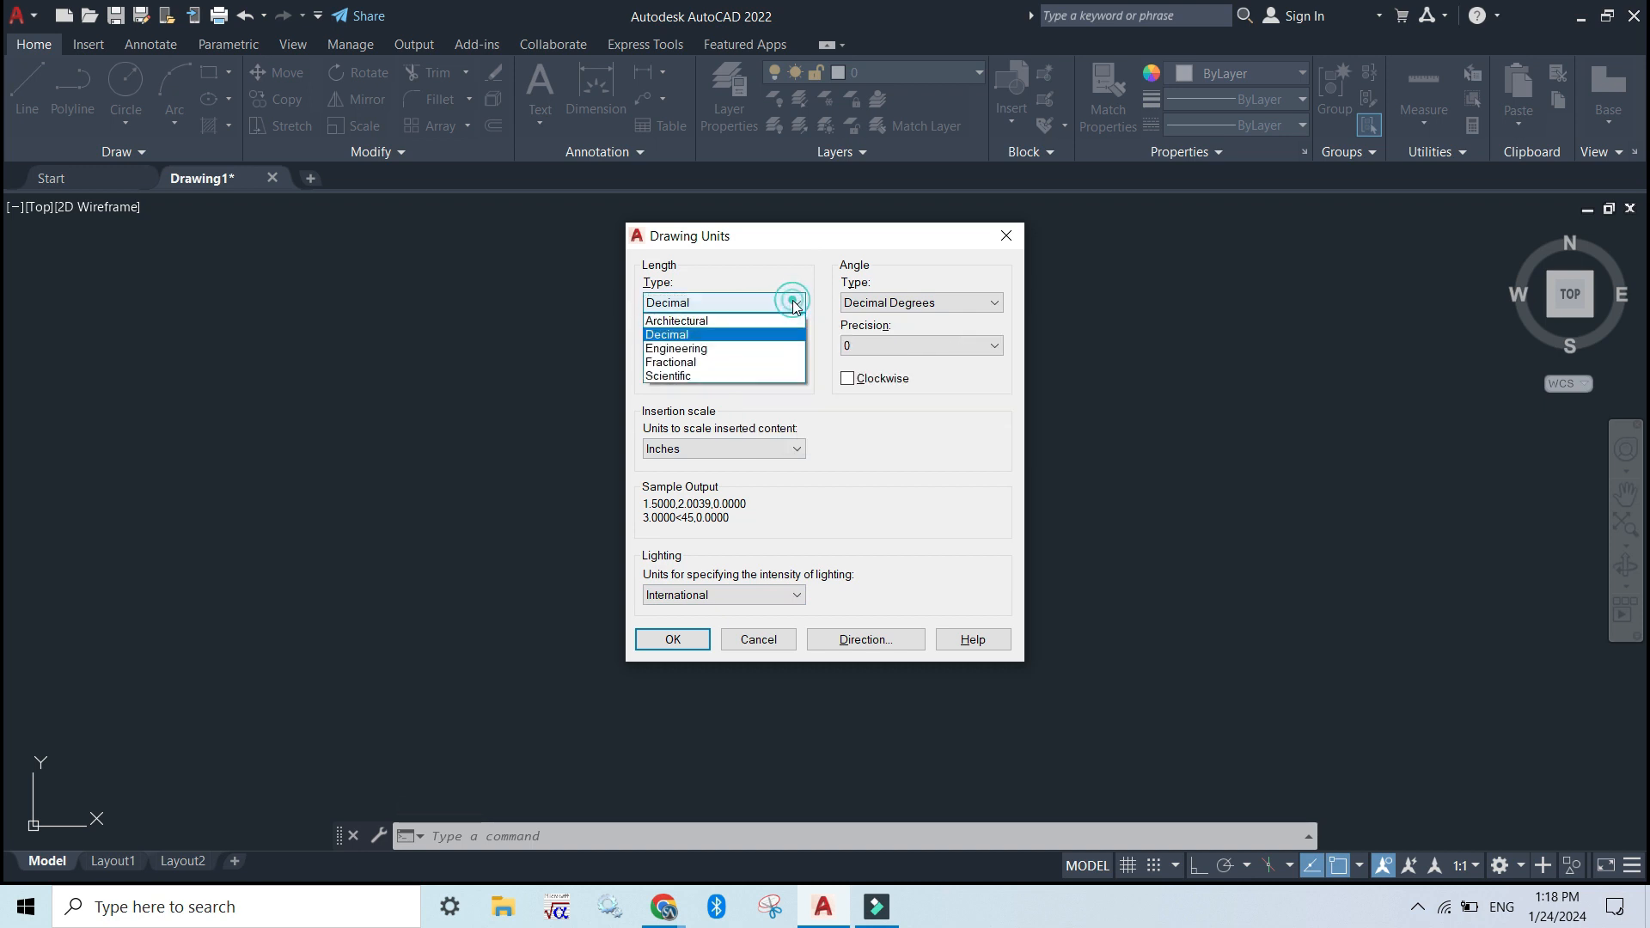
click(750, 333)
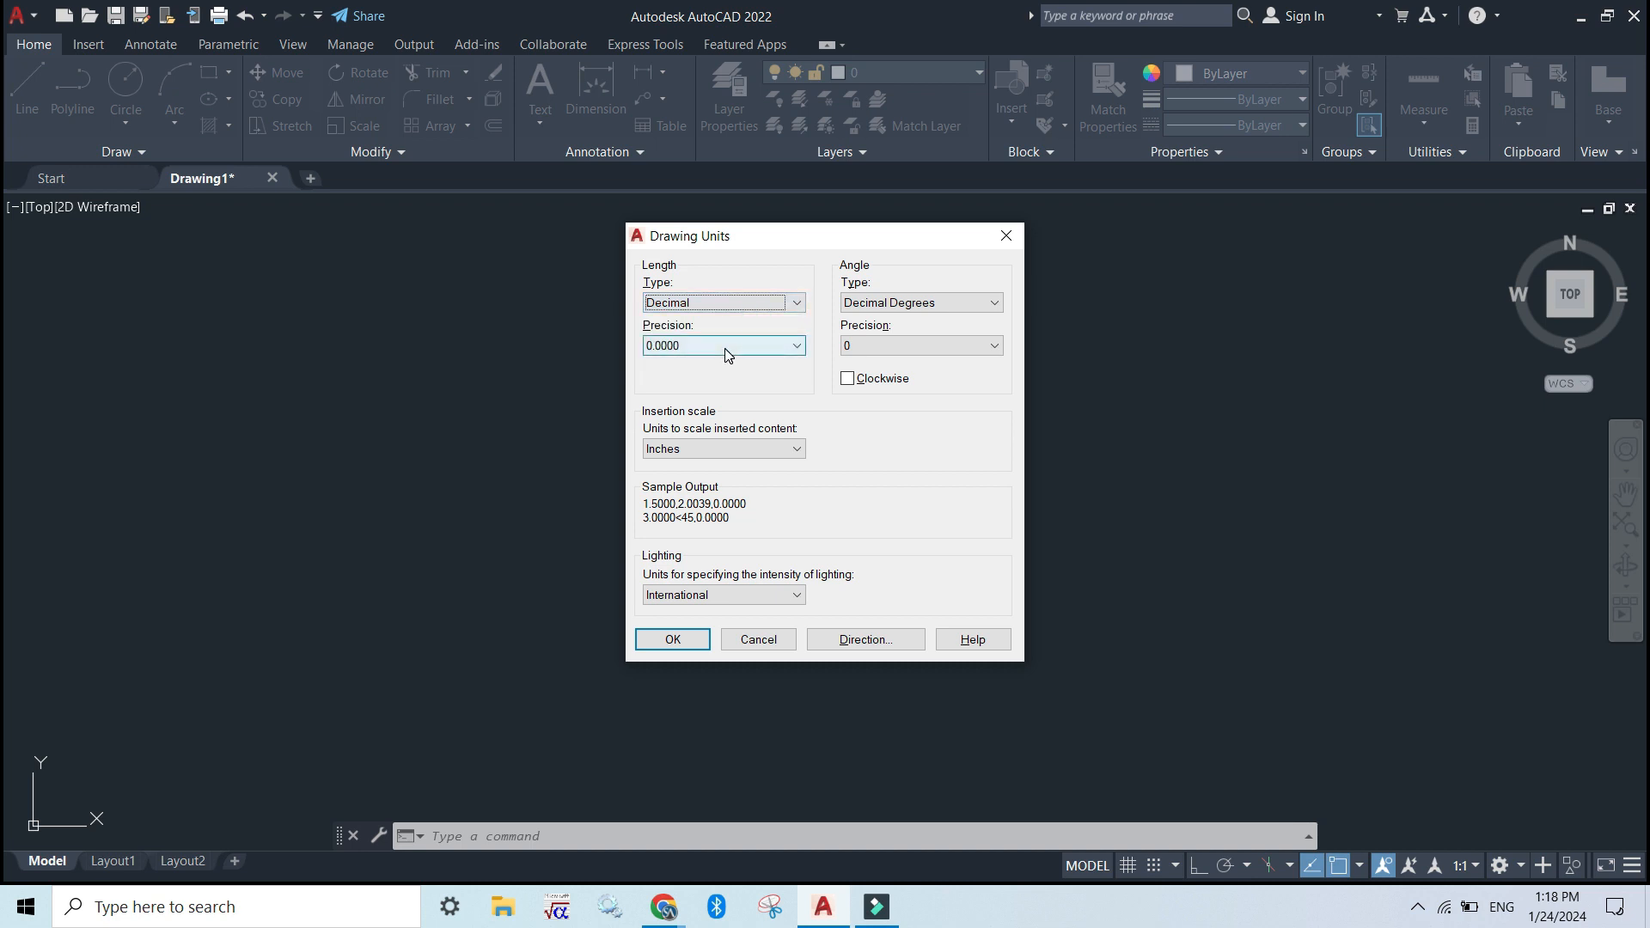
click(726, 347)
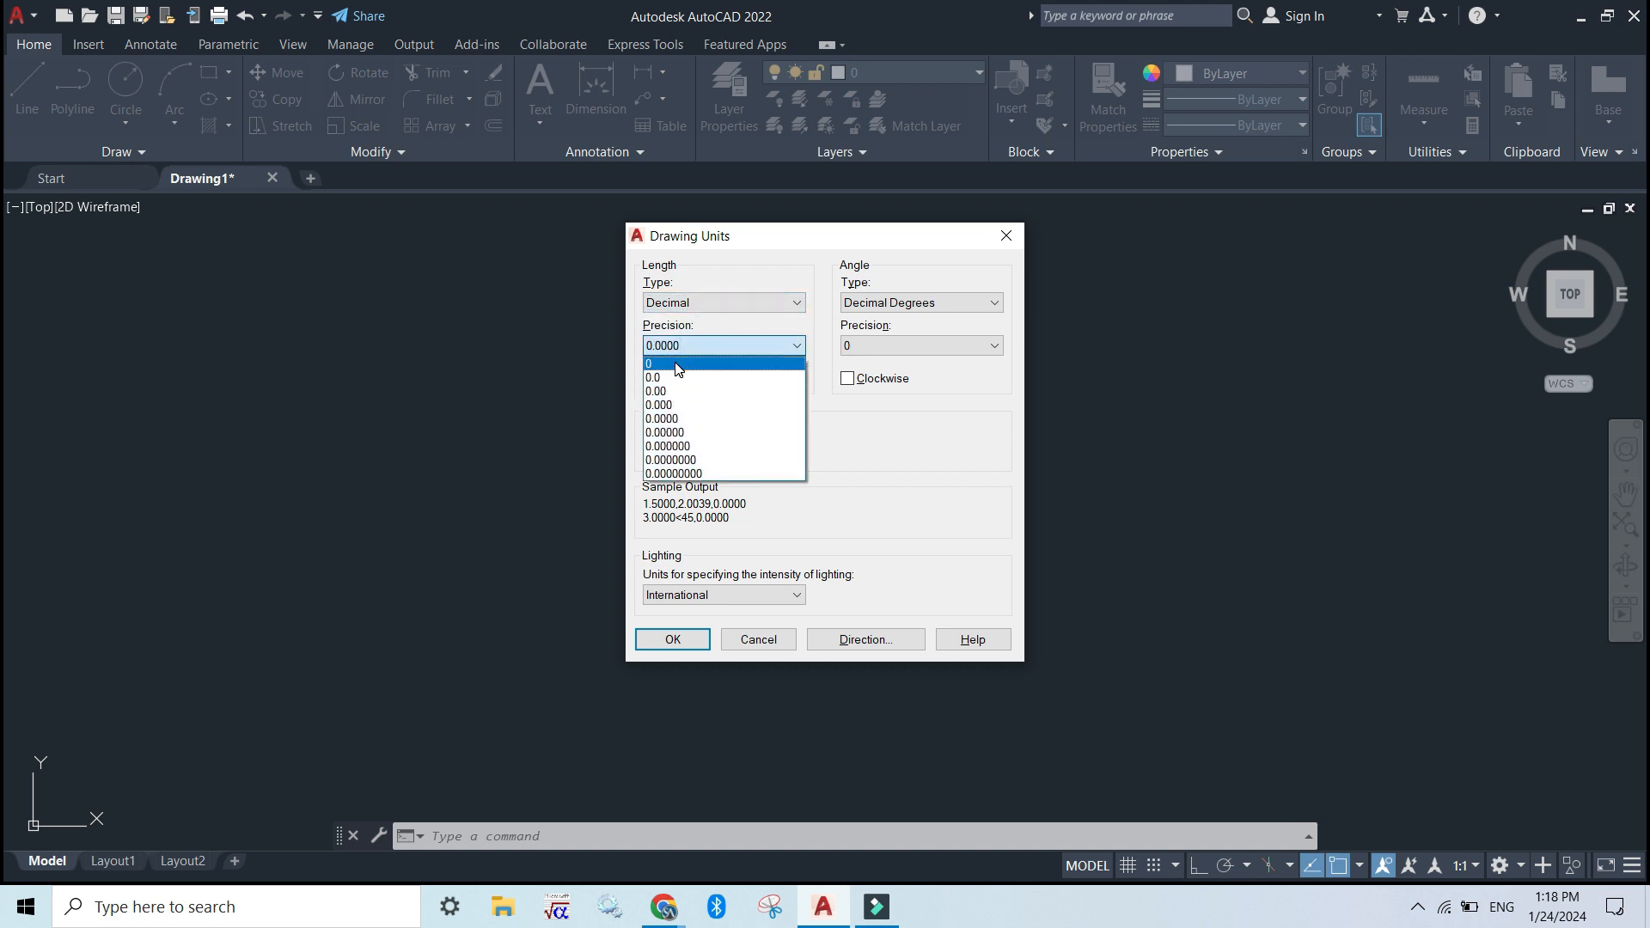
click(678, 364)
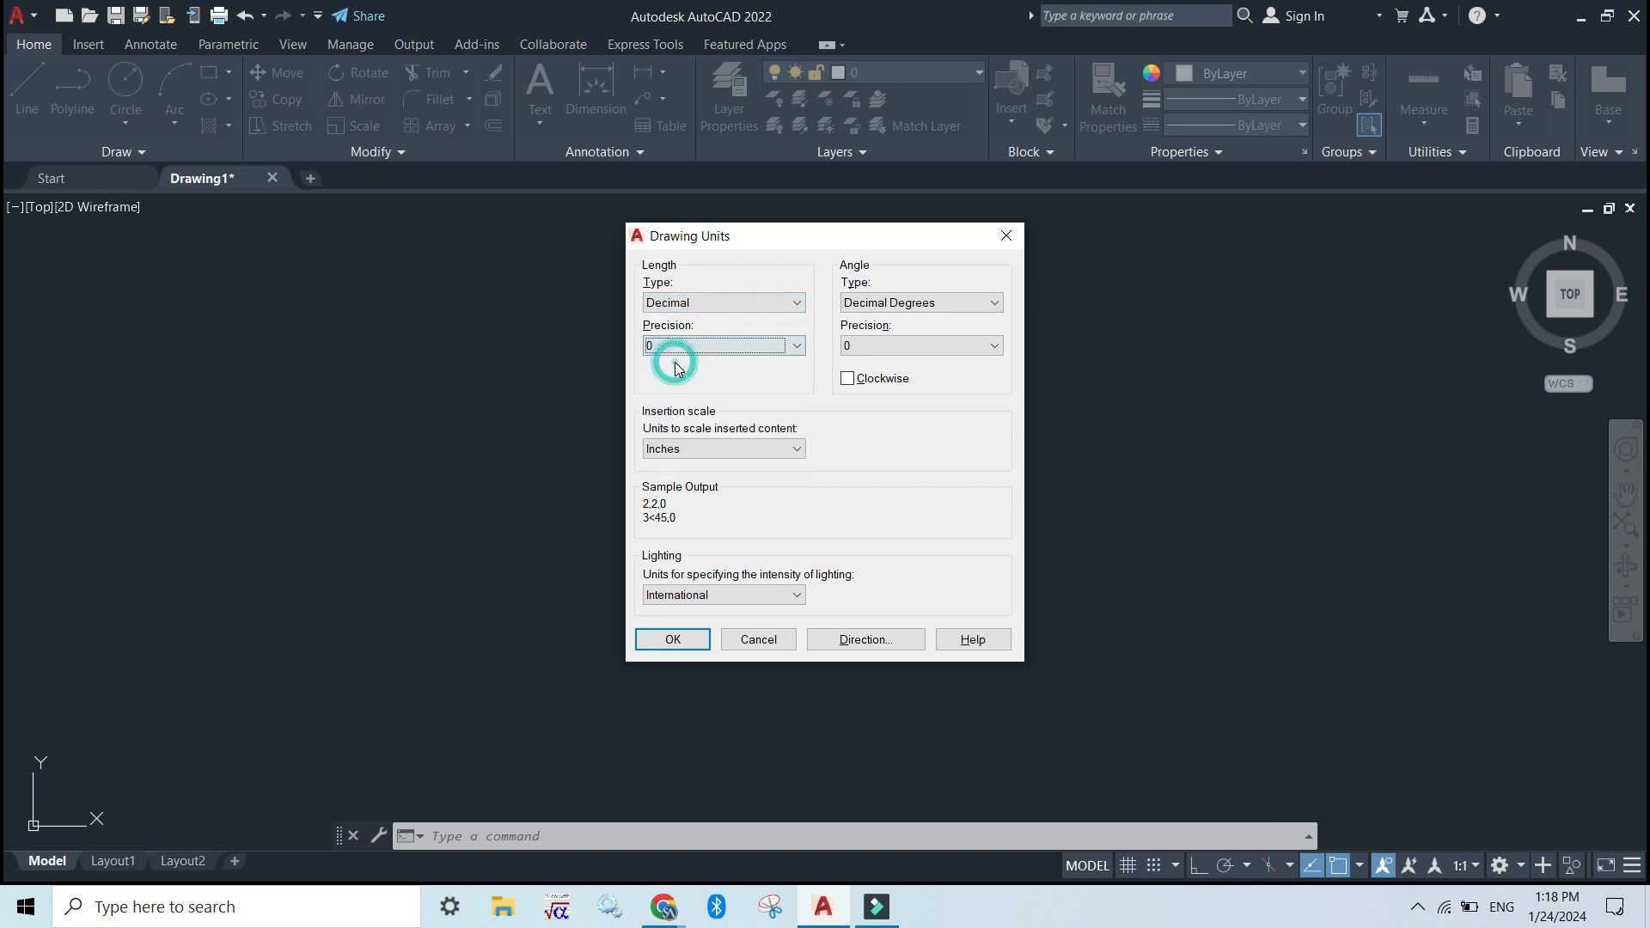
Set the insertion scale to Millimeters, with International lighting units and Decimal Degrees angles, and apply the drawing units
click(705, 449)
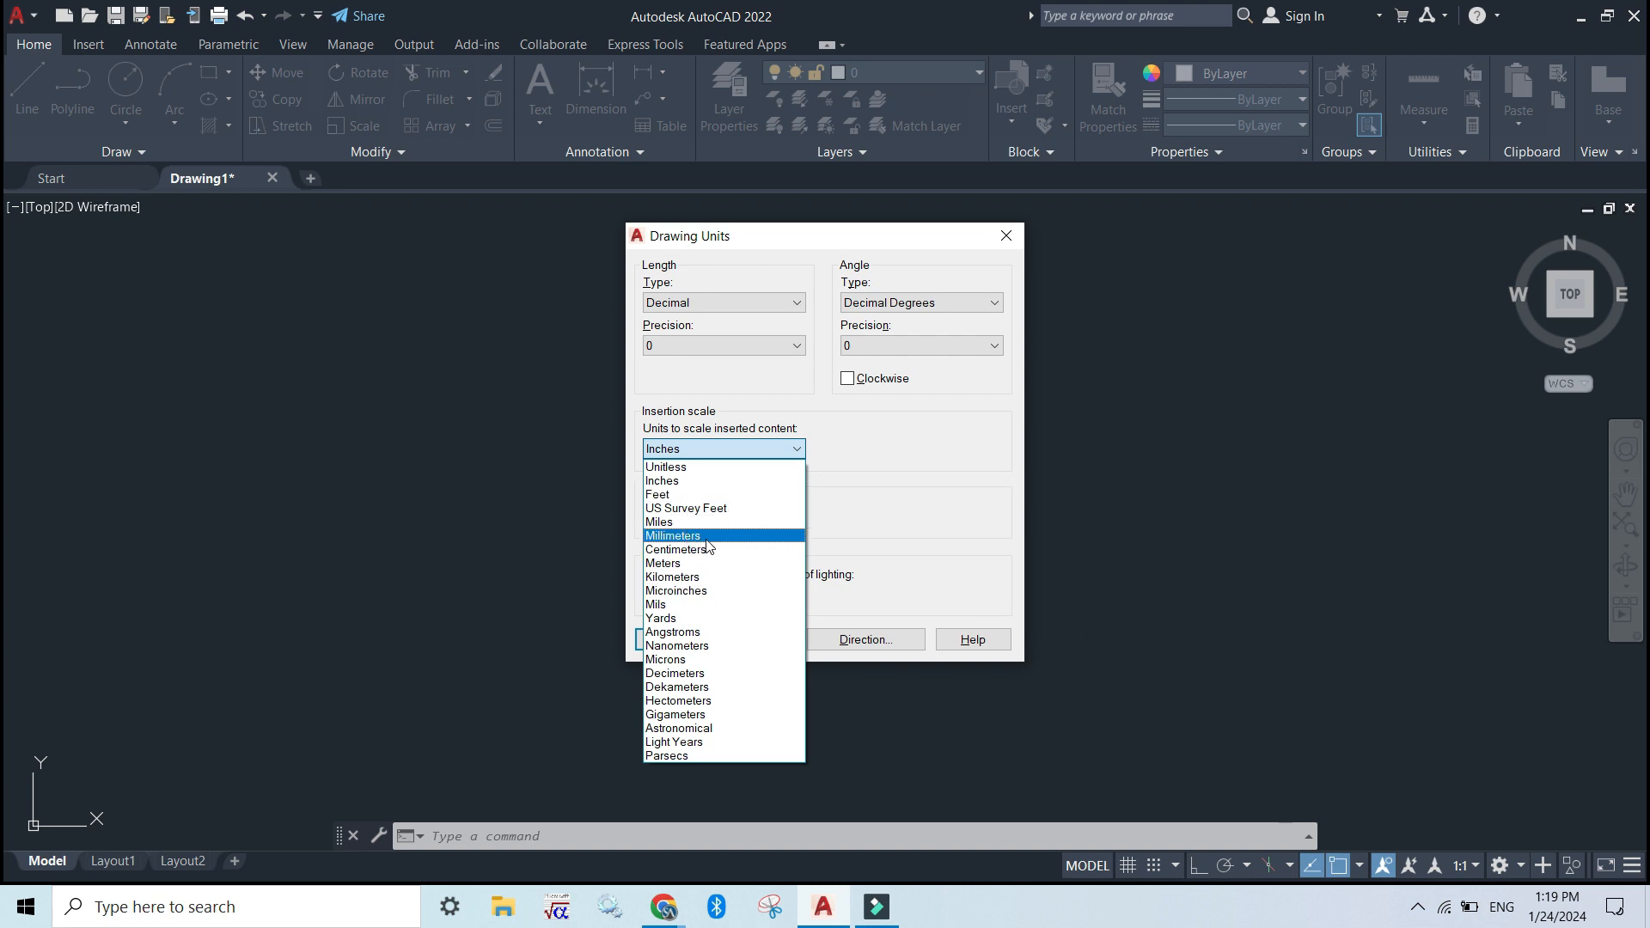
click(721, 540)
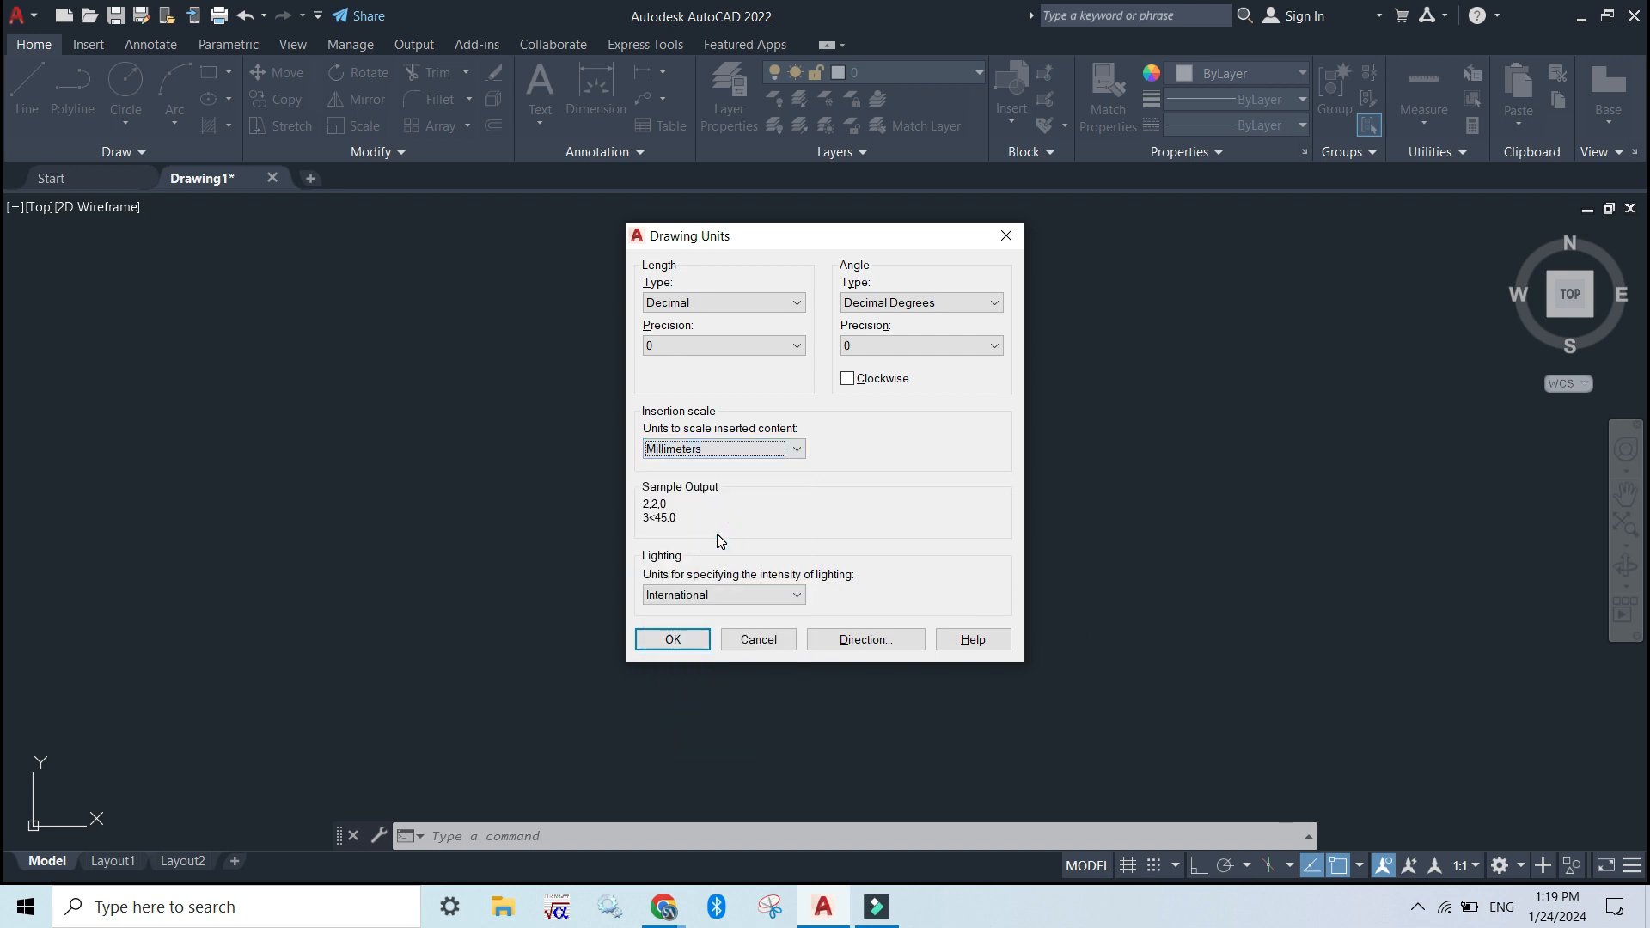
click(733, 595)
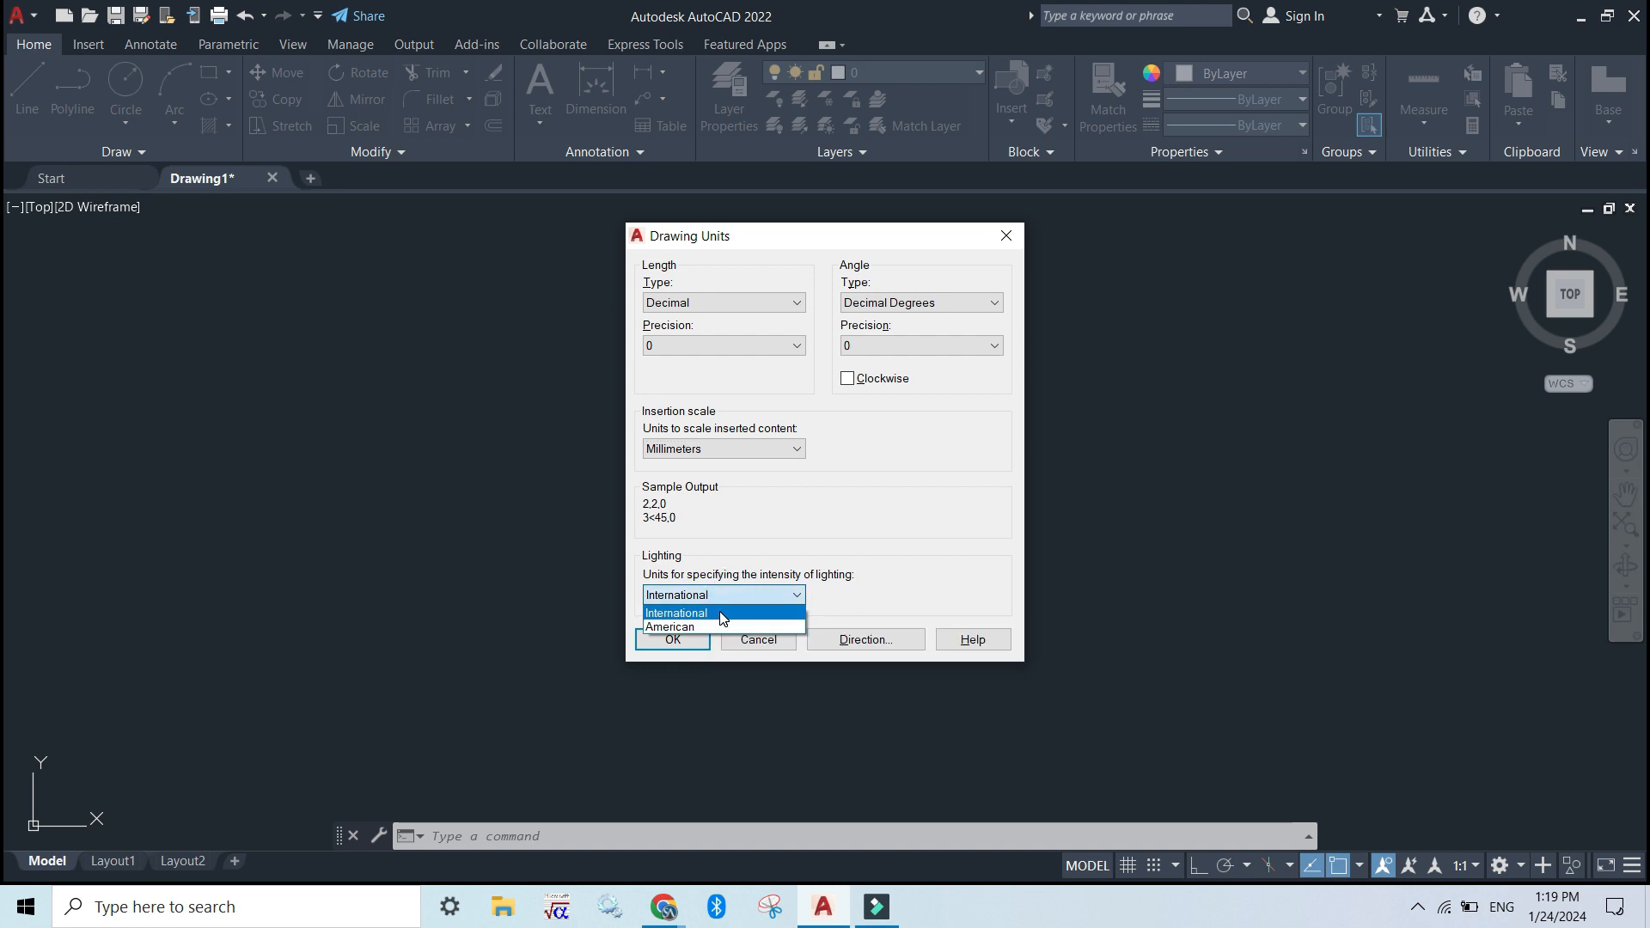
click(721, 613)
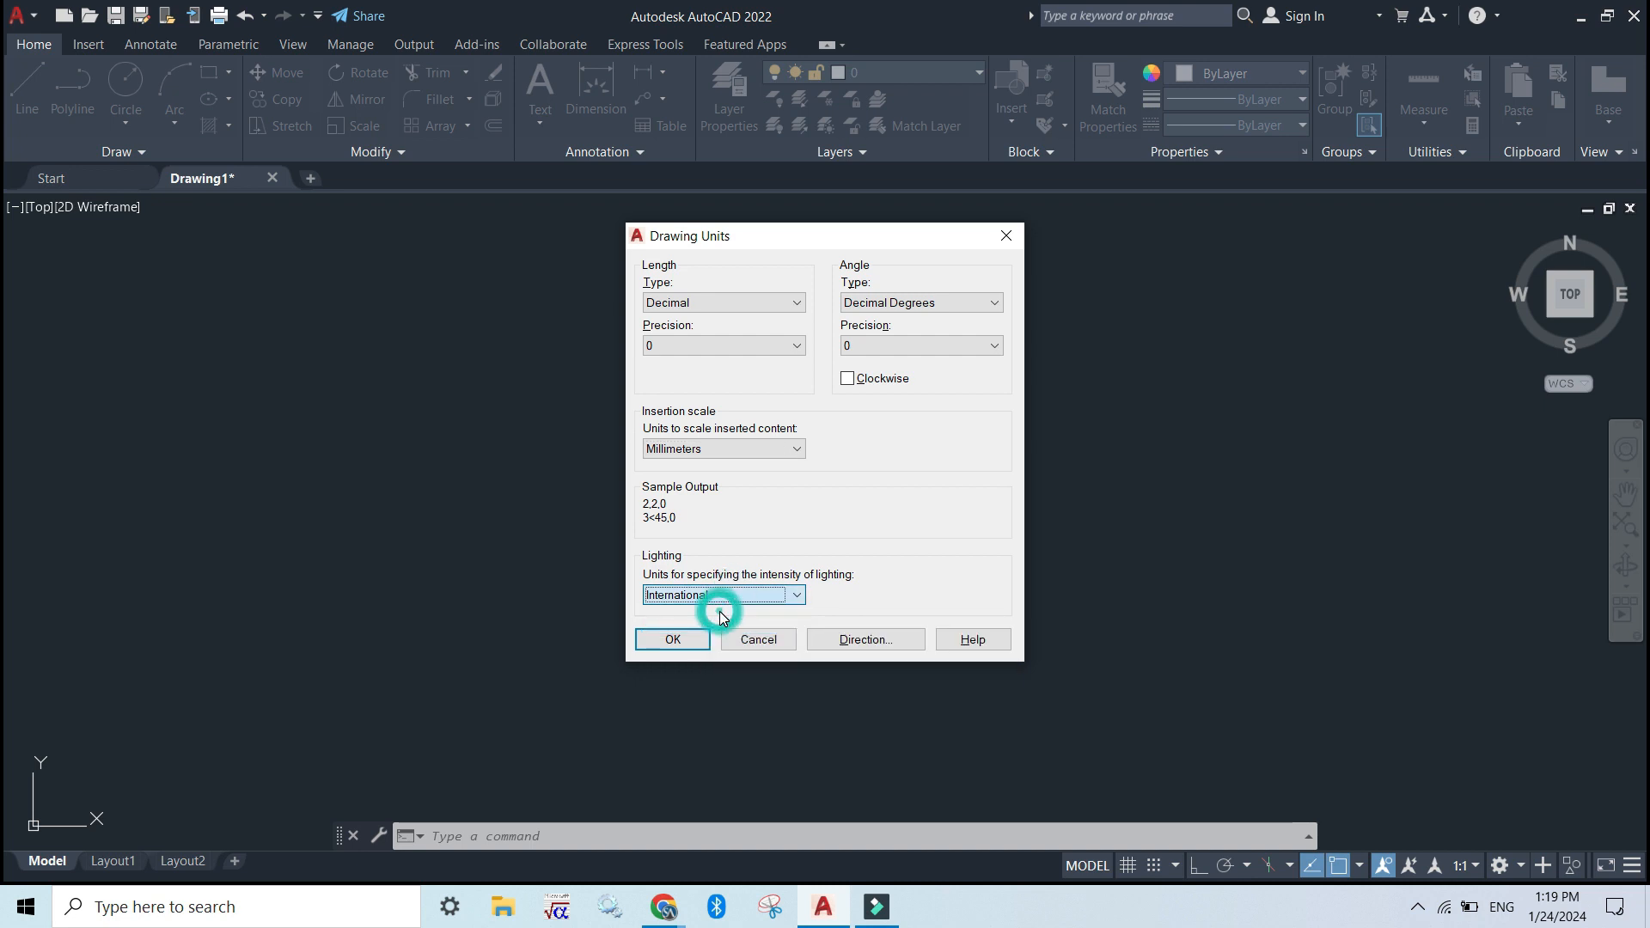
click(935, 308)
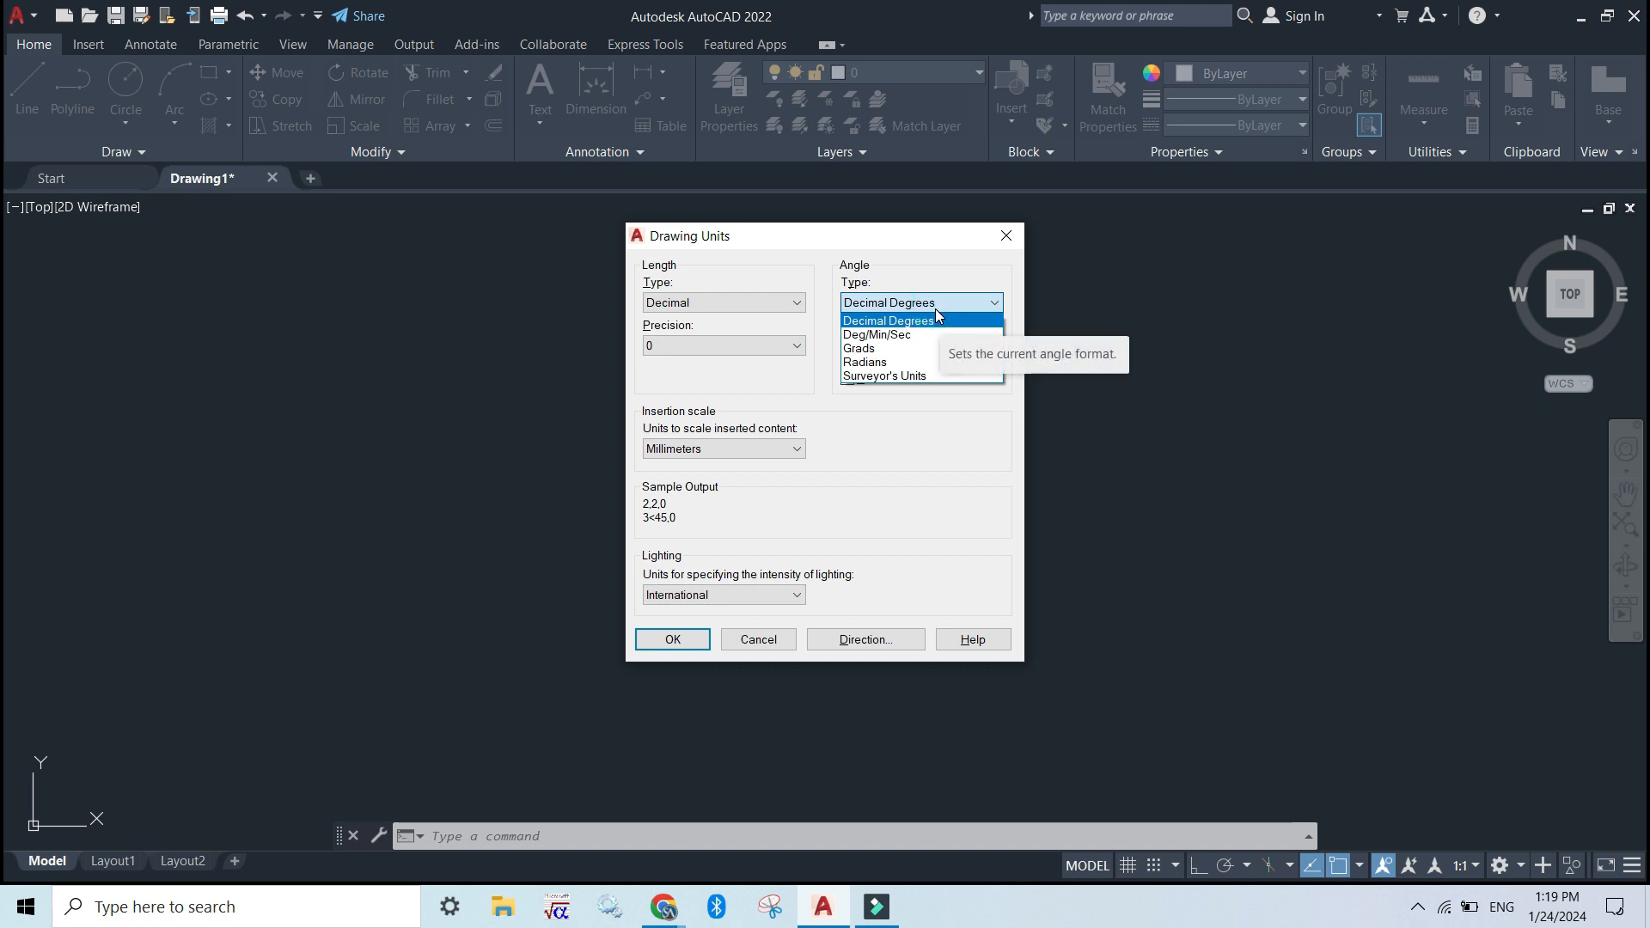
click(898, 320)
click(904, 302)
click(904, 308)
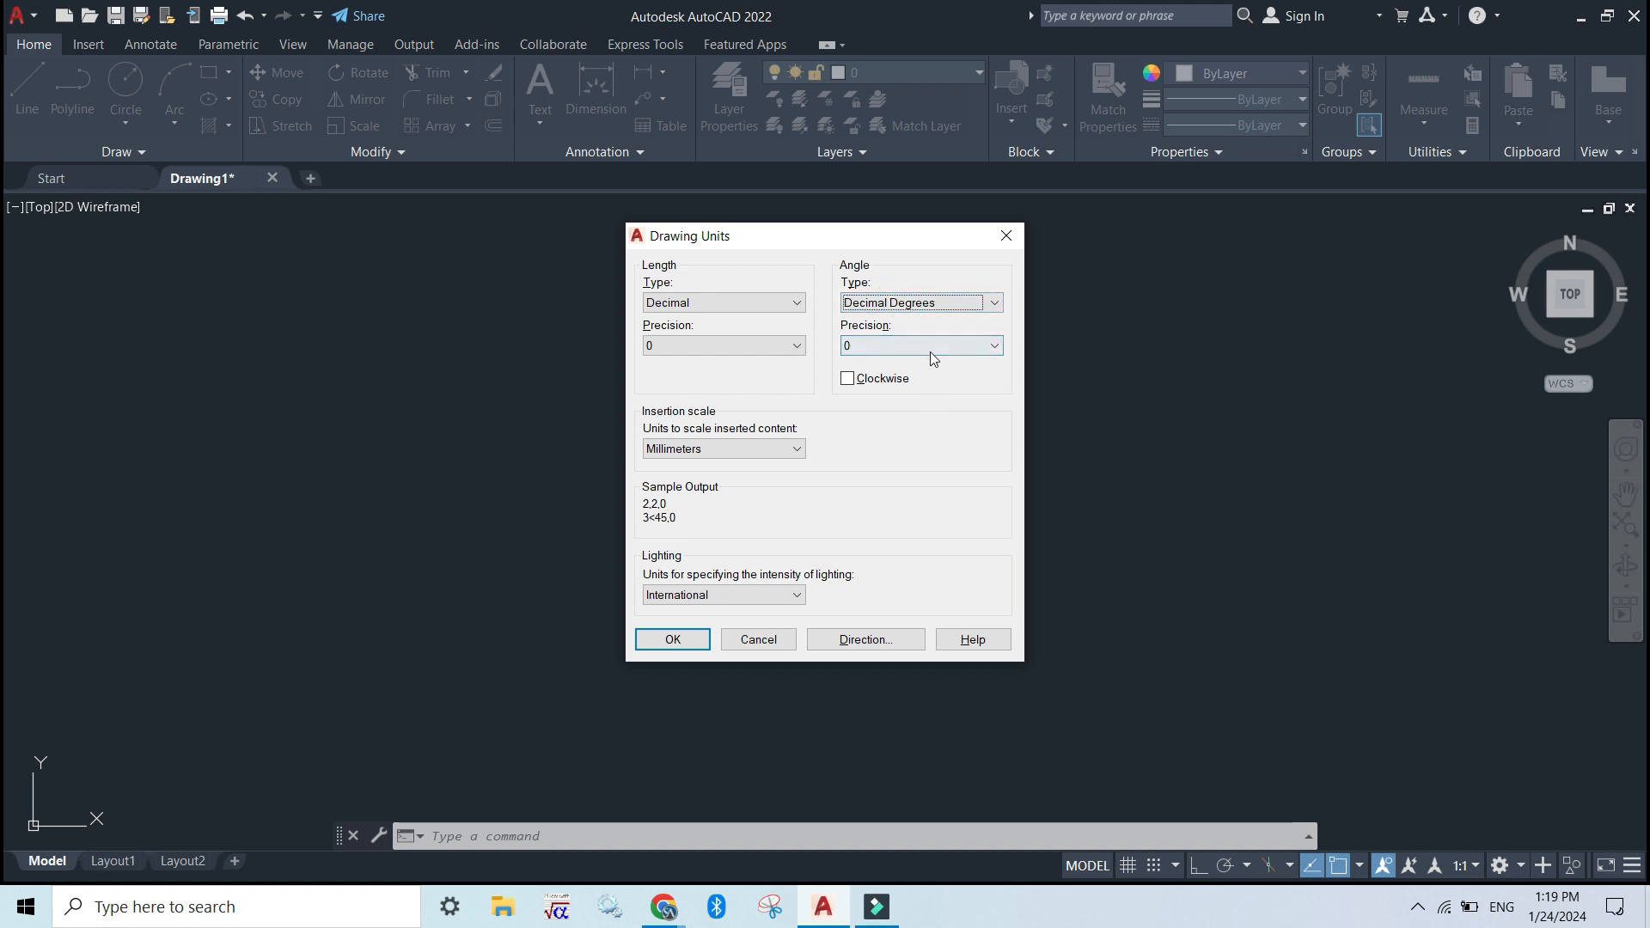
click(675, 646)
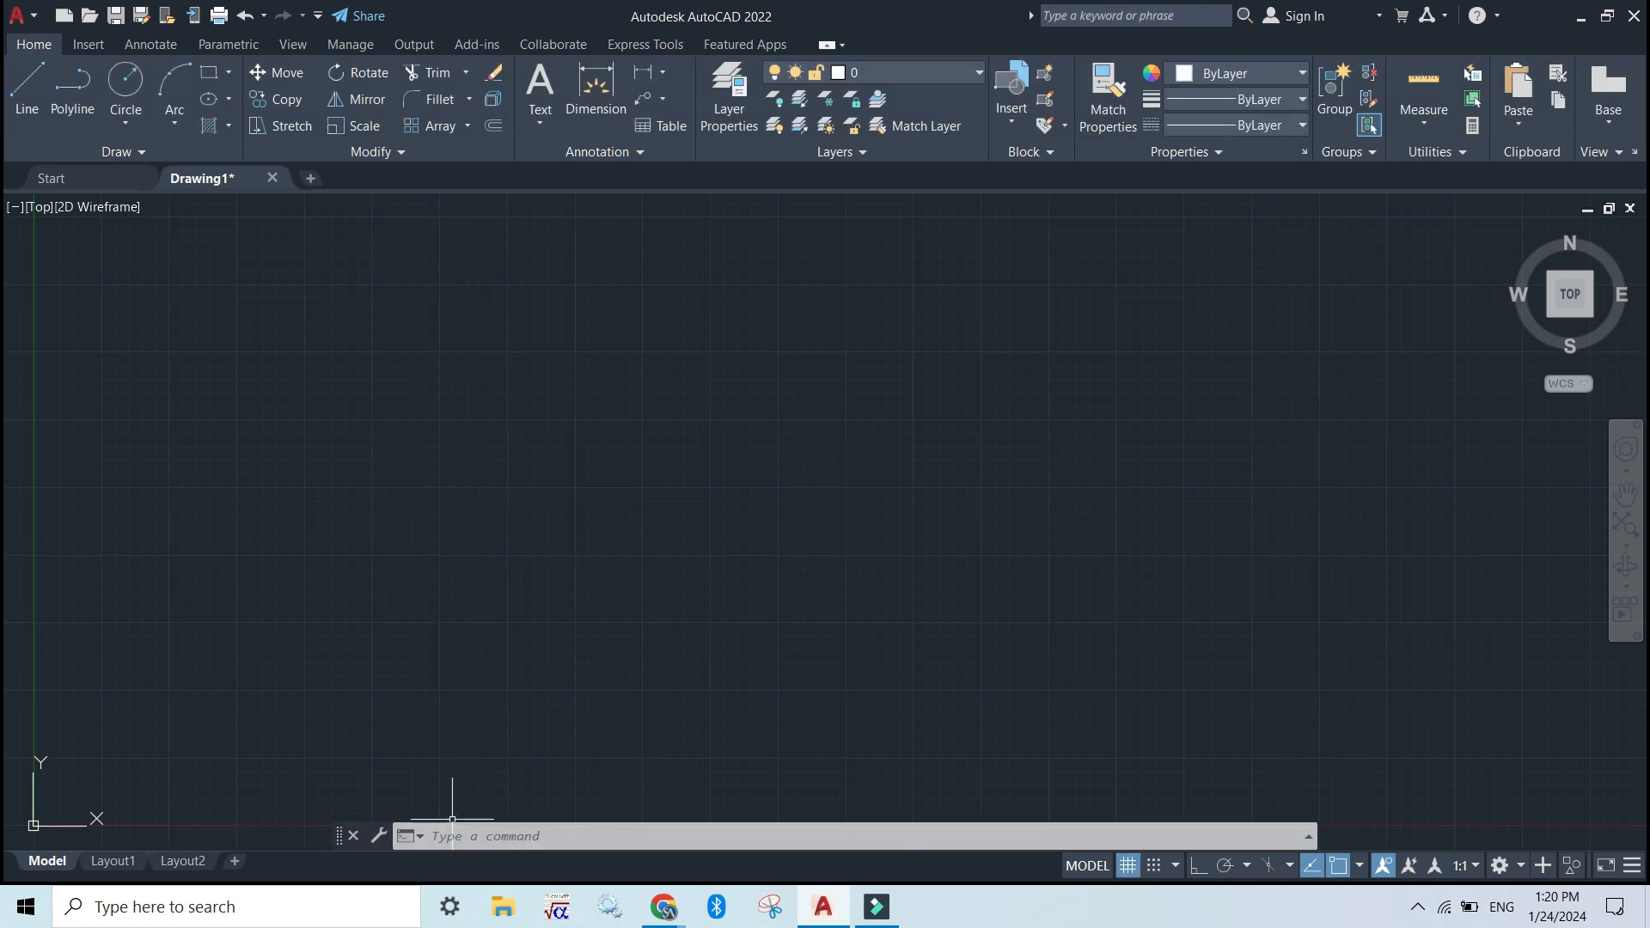
text(DS)
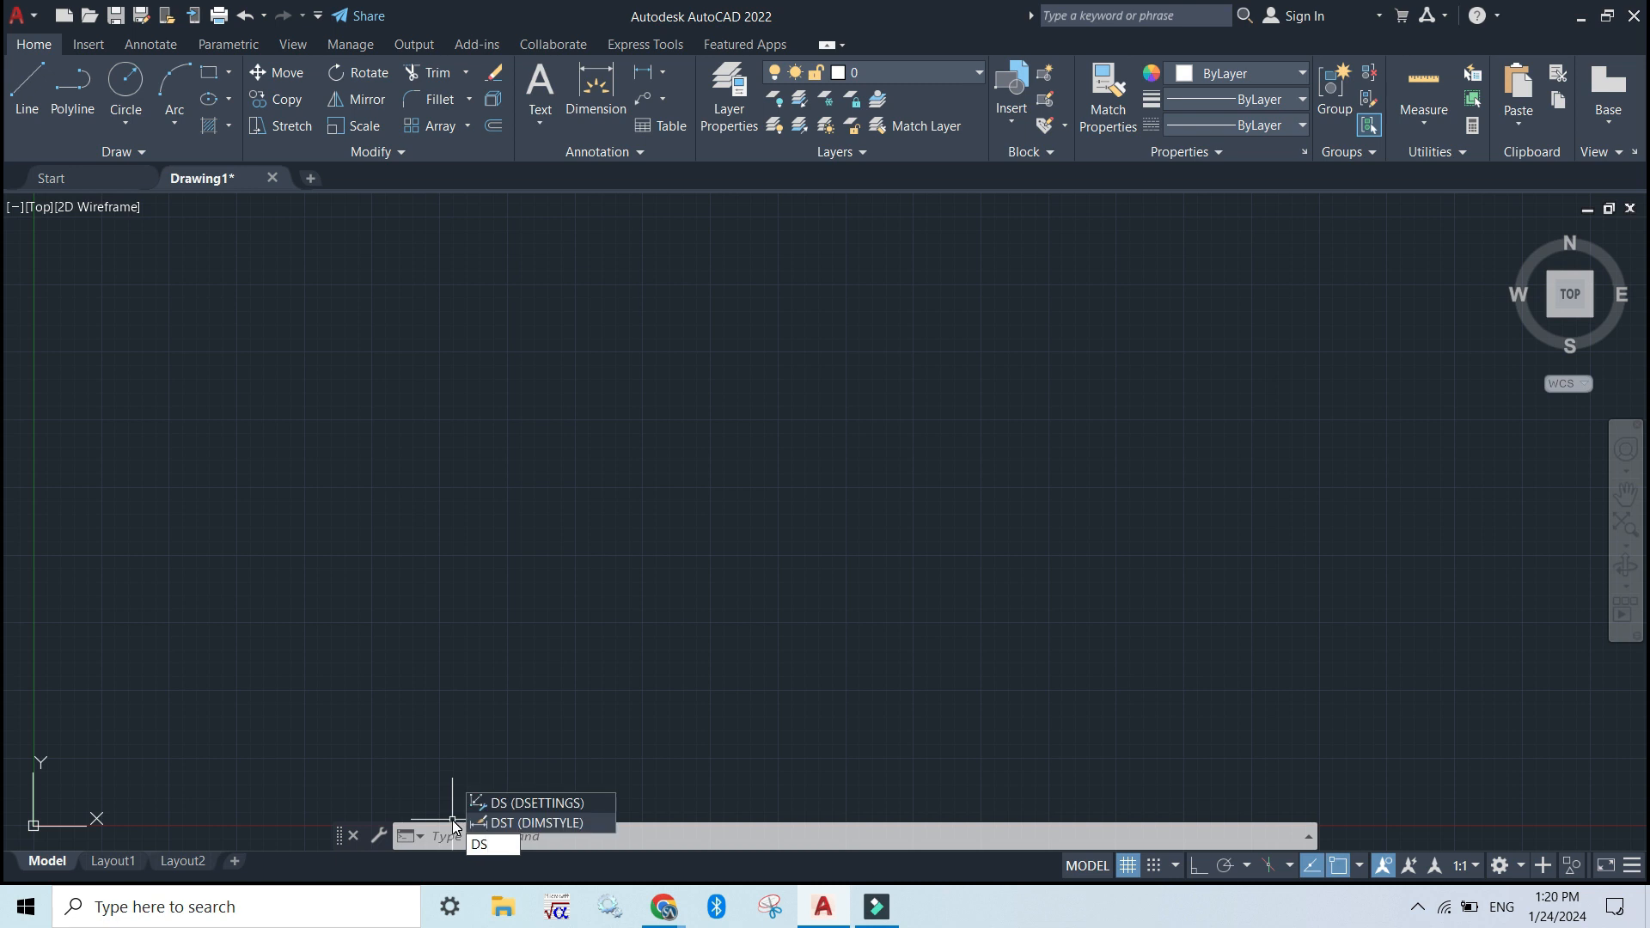
click(451, 821)
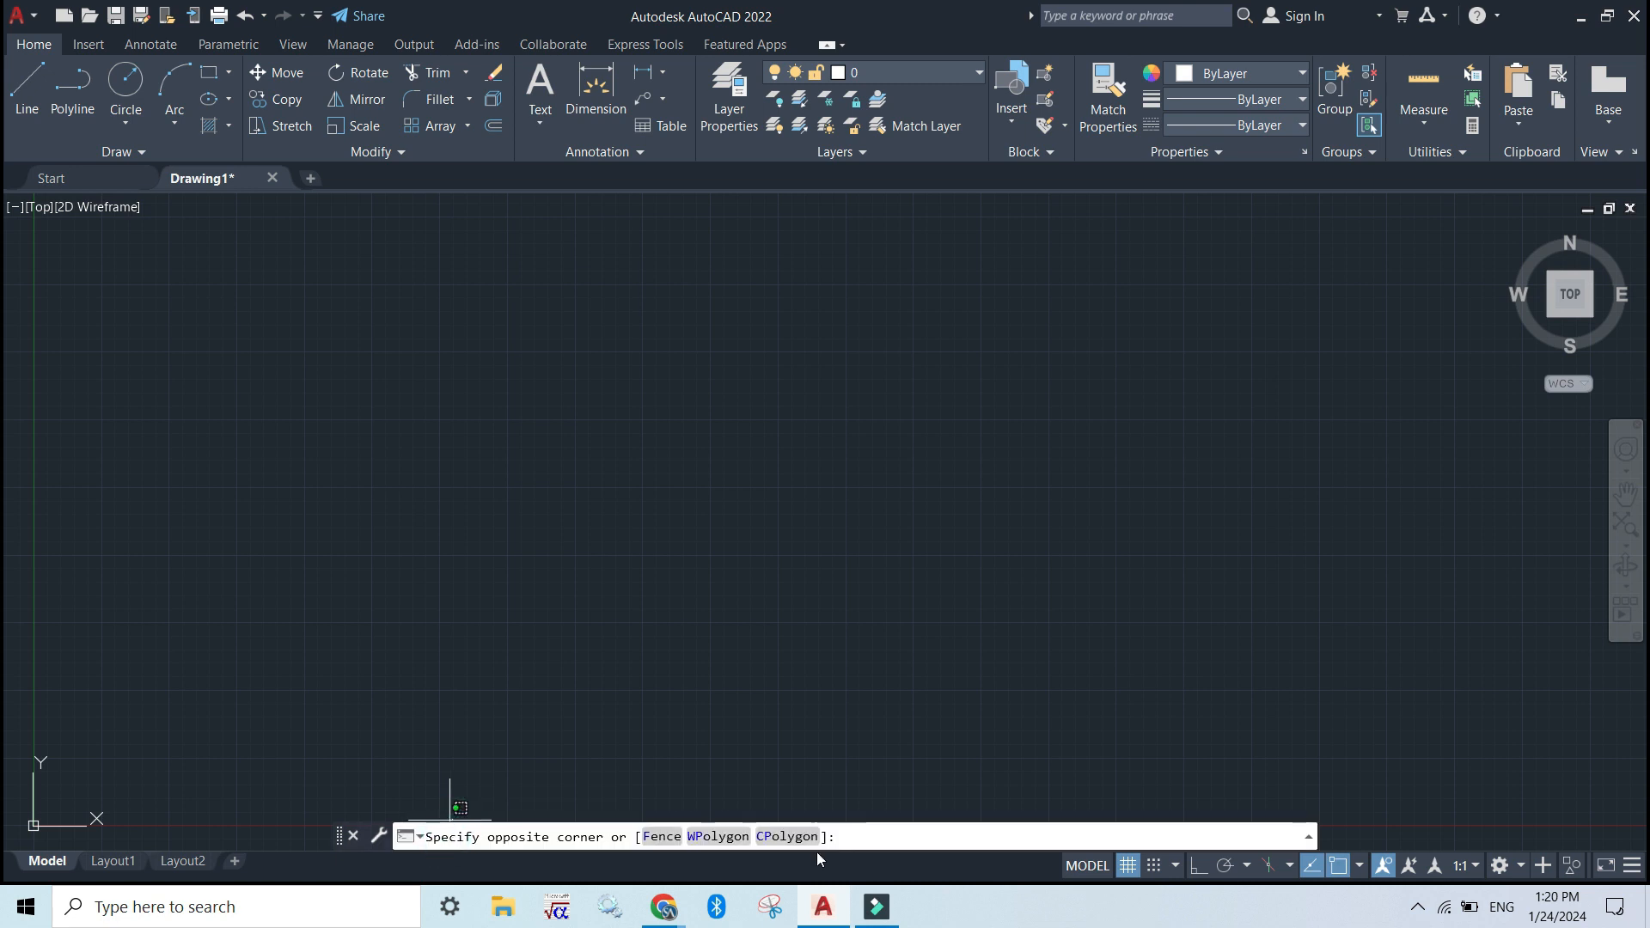
click(868, 840)
key(Escape)
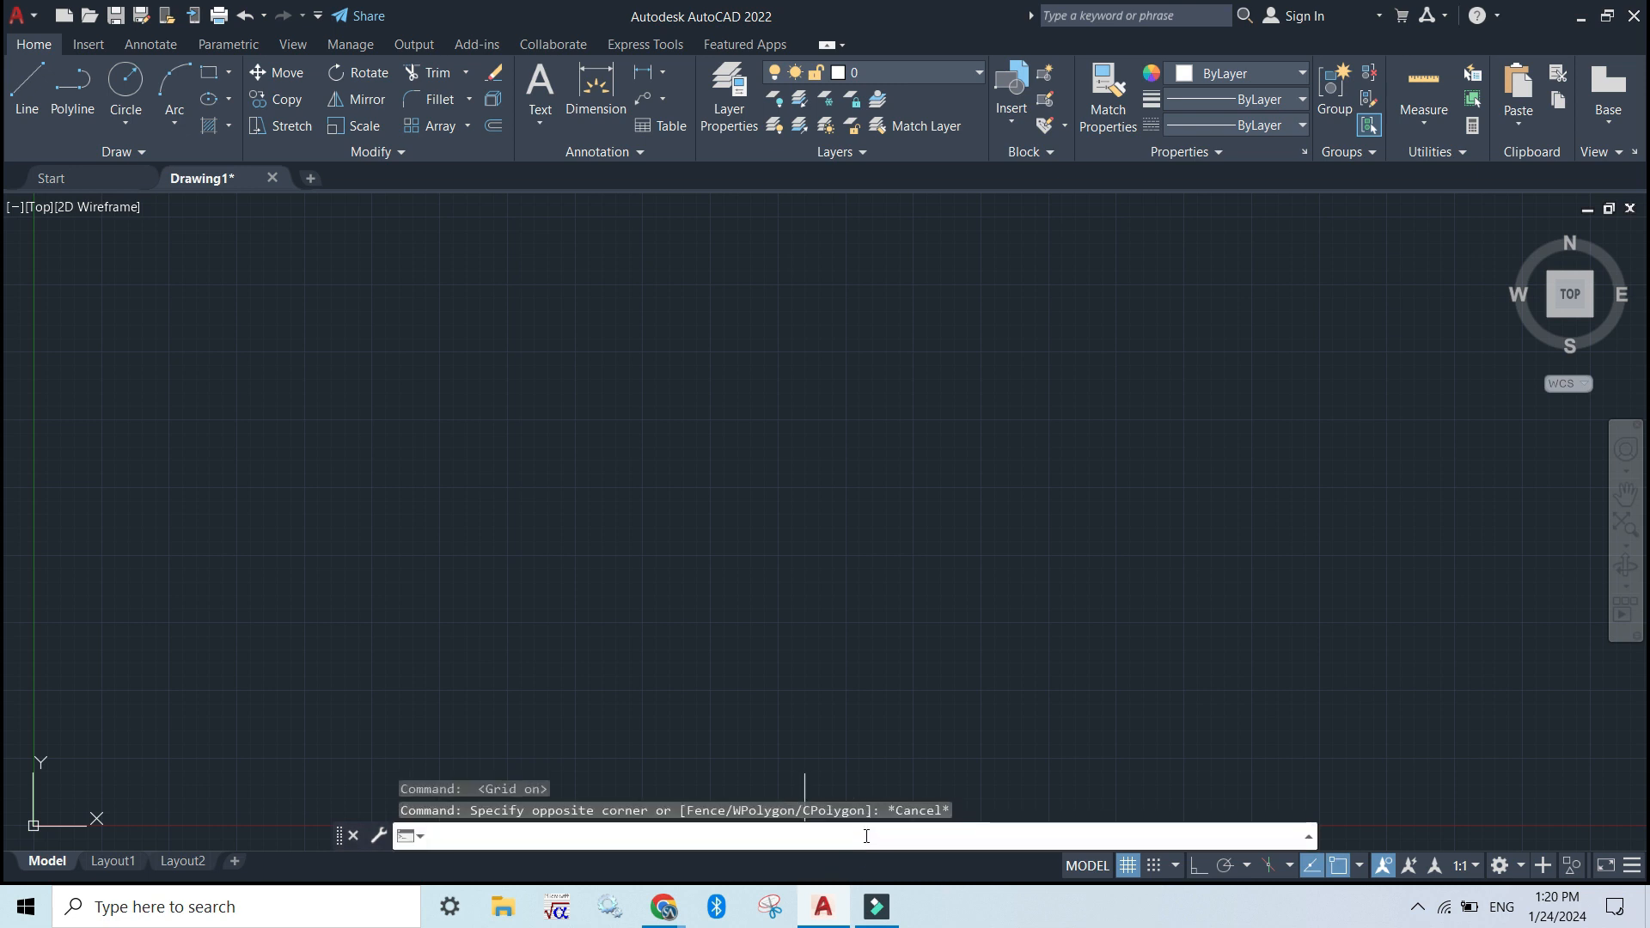
Enable every object snap mode in the drafting settings, with object snap and object snap tracking on, and apply
text(ds)
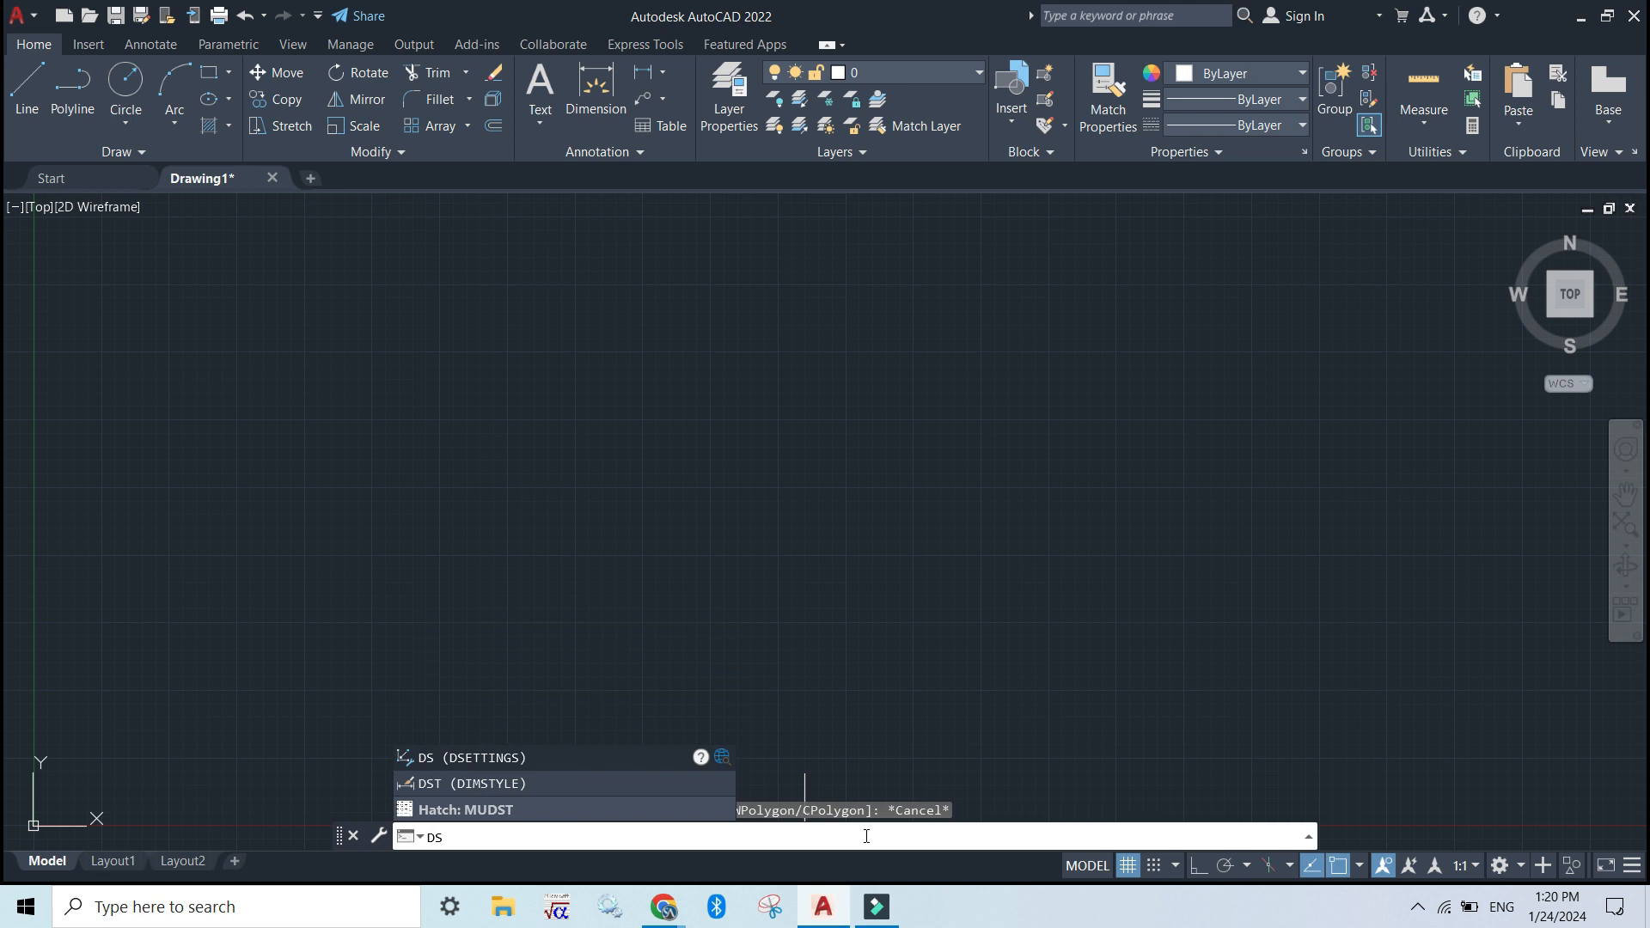
key(Return)
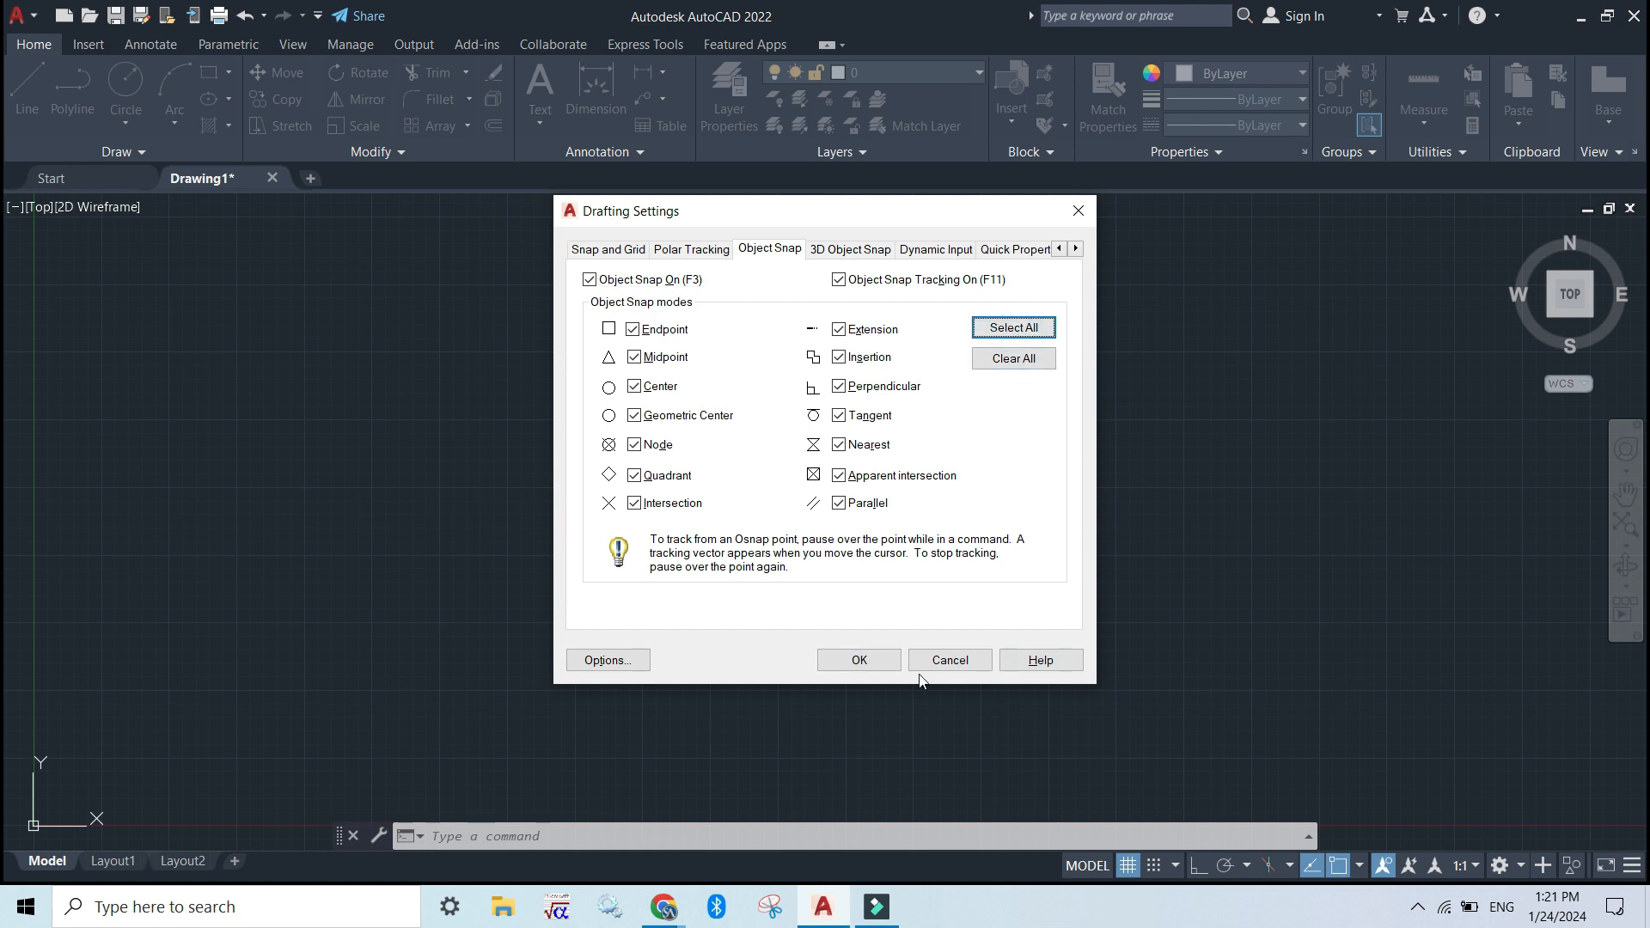
click(861, 665)
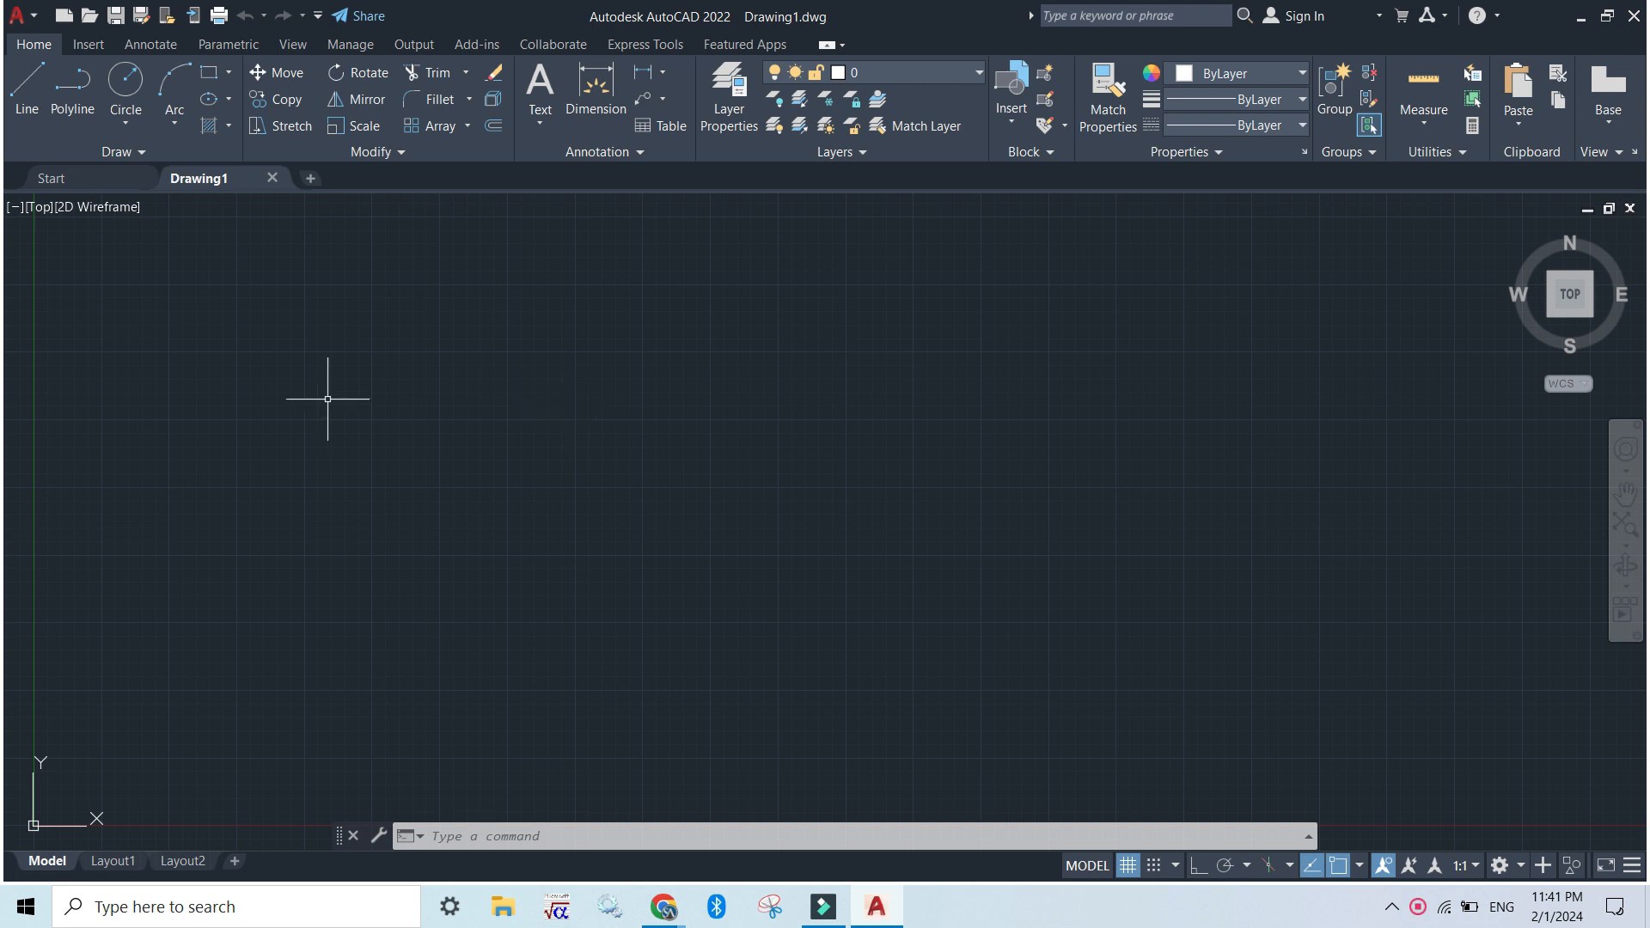
Draw a single straight line sloping gently down to the right across the middle of the drawing area
click(28, 96)
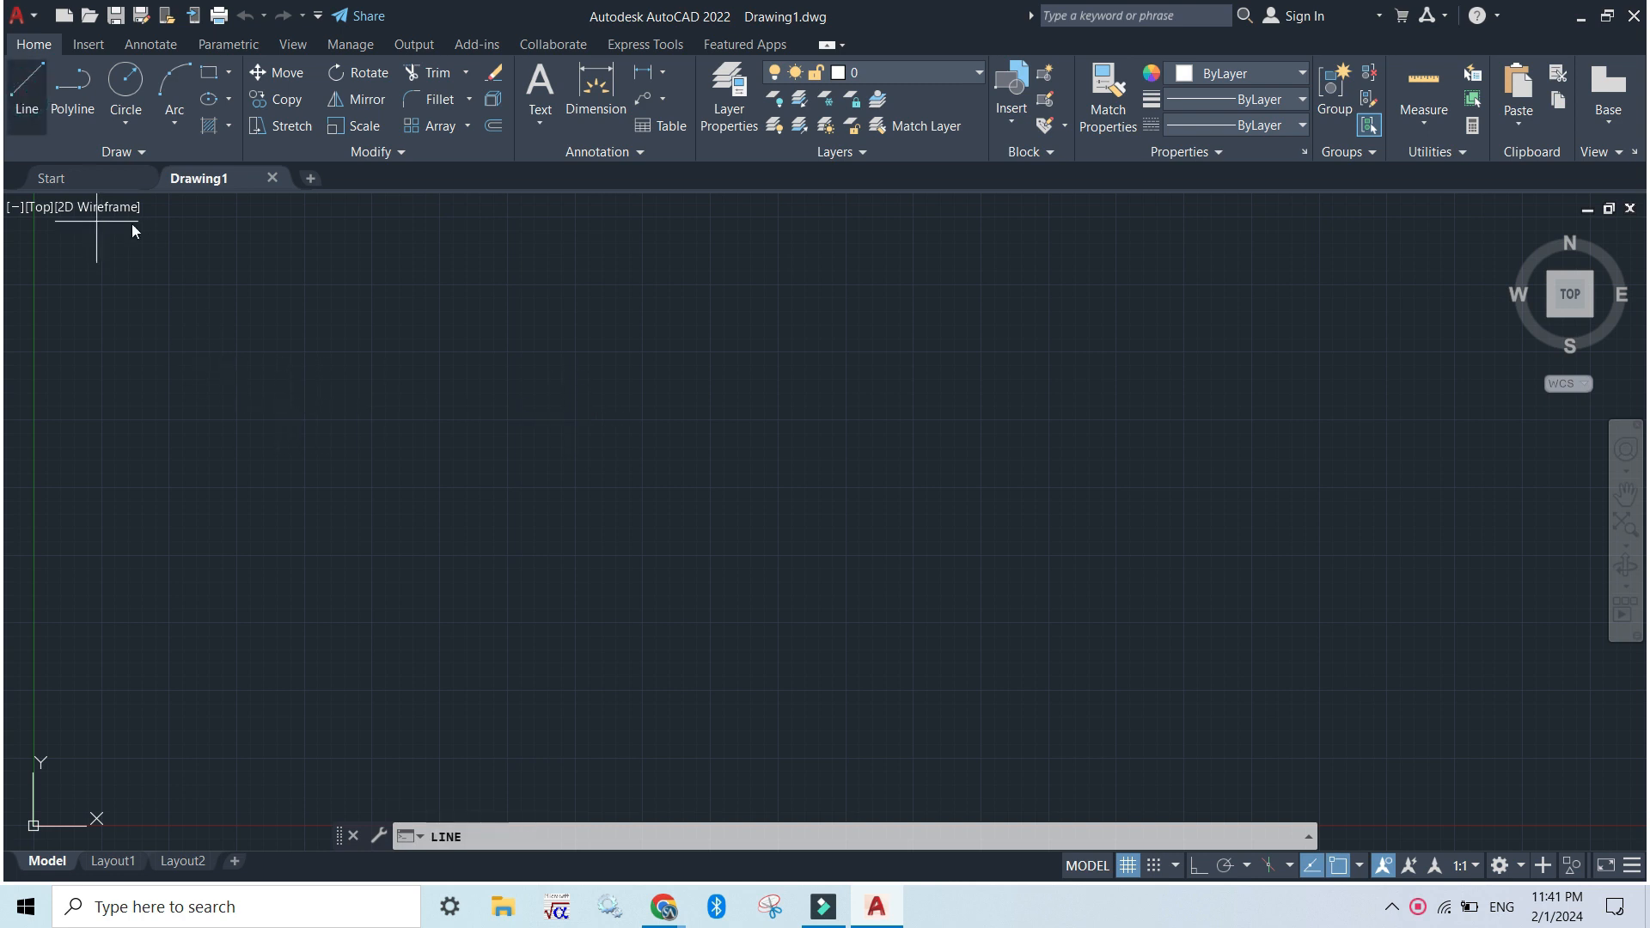
click(389, 398)
click(858, 556)
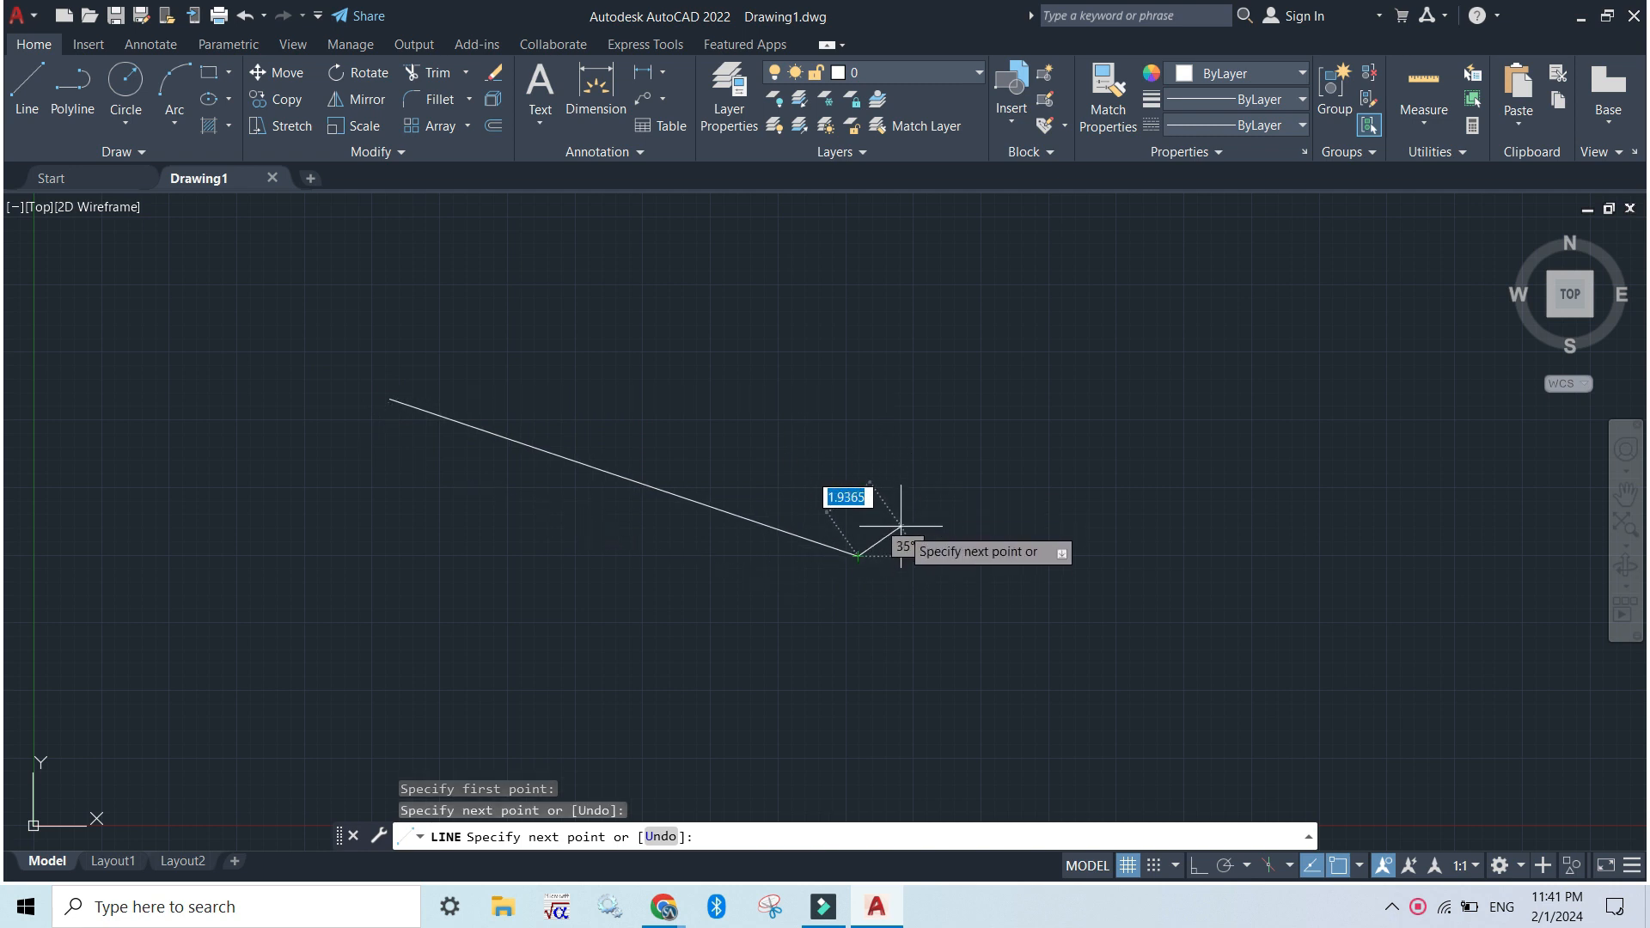
key(Escape)
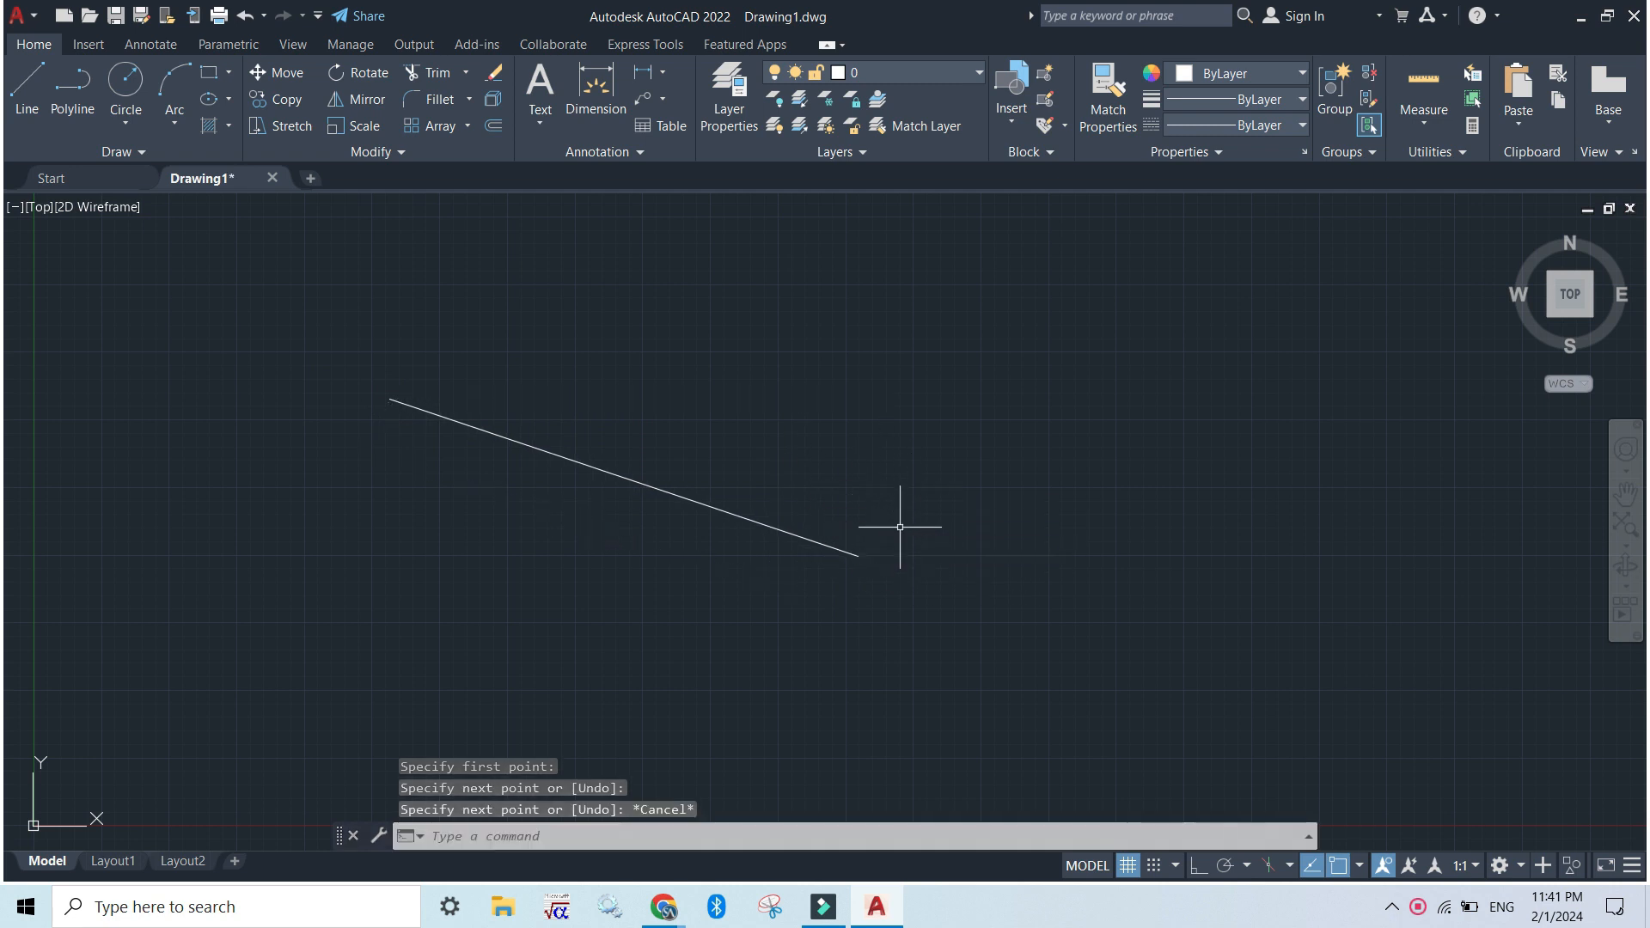
Draw a closed triangle to the right of the sloping line, its second and third sides about 6 and 13 units long
click(474, 842)
text(l)
key(Return)
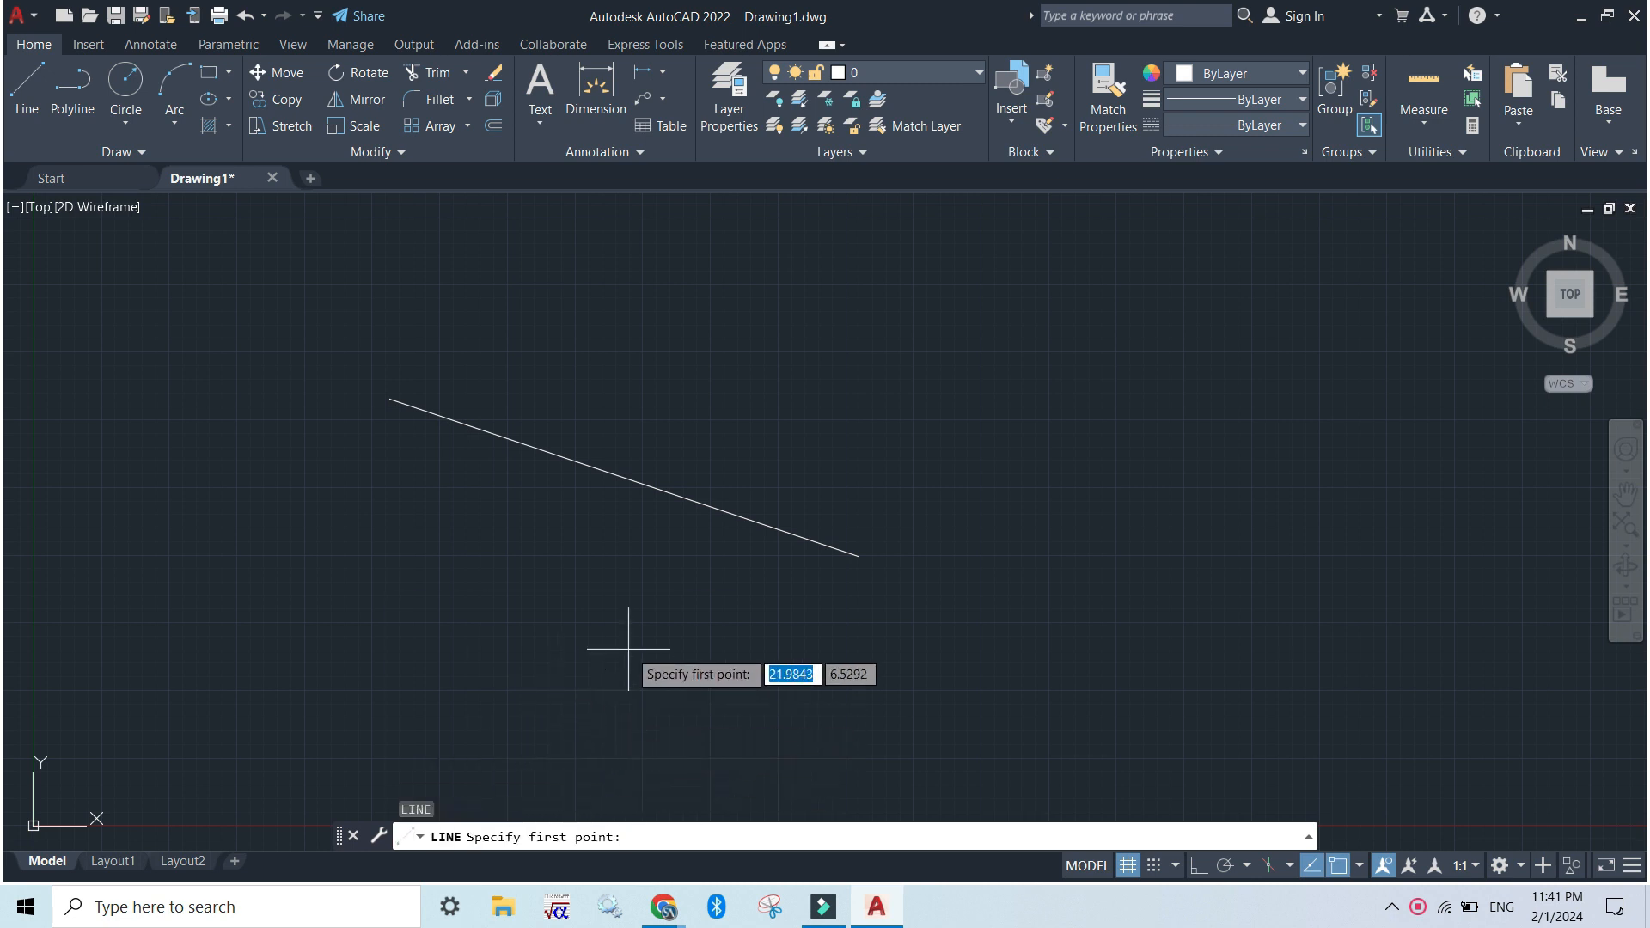
click(942, 702)
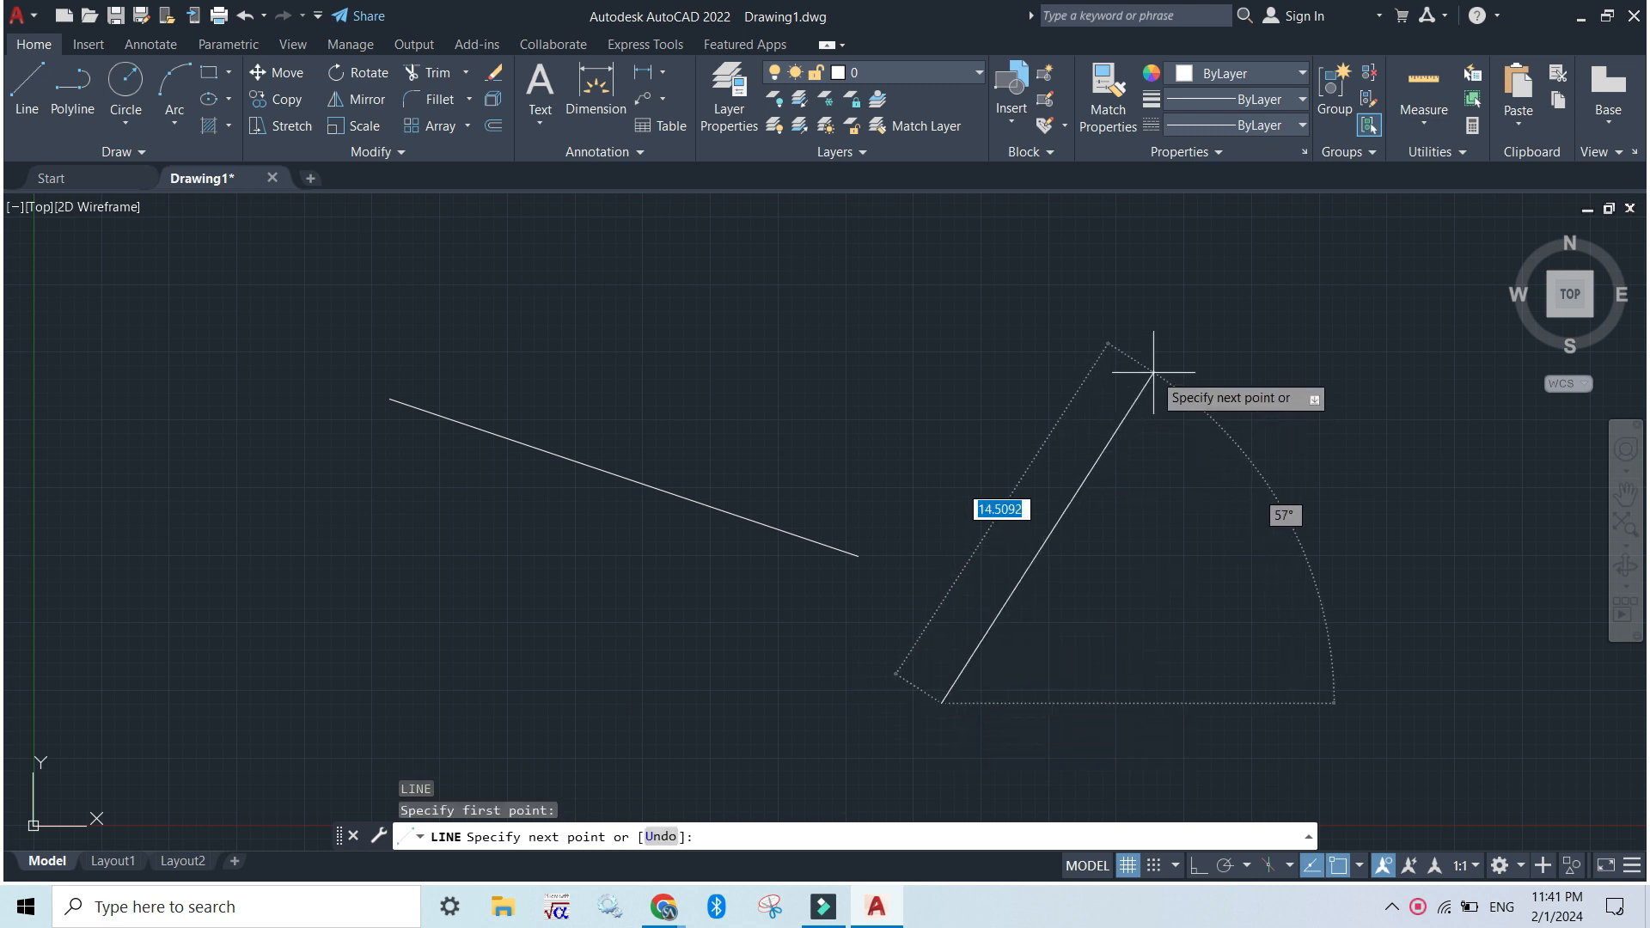
click(1115, 336)
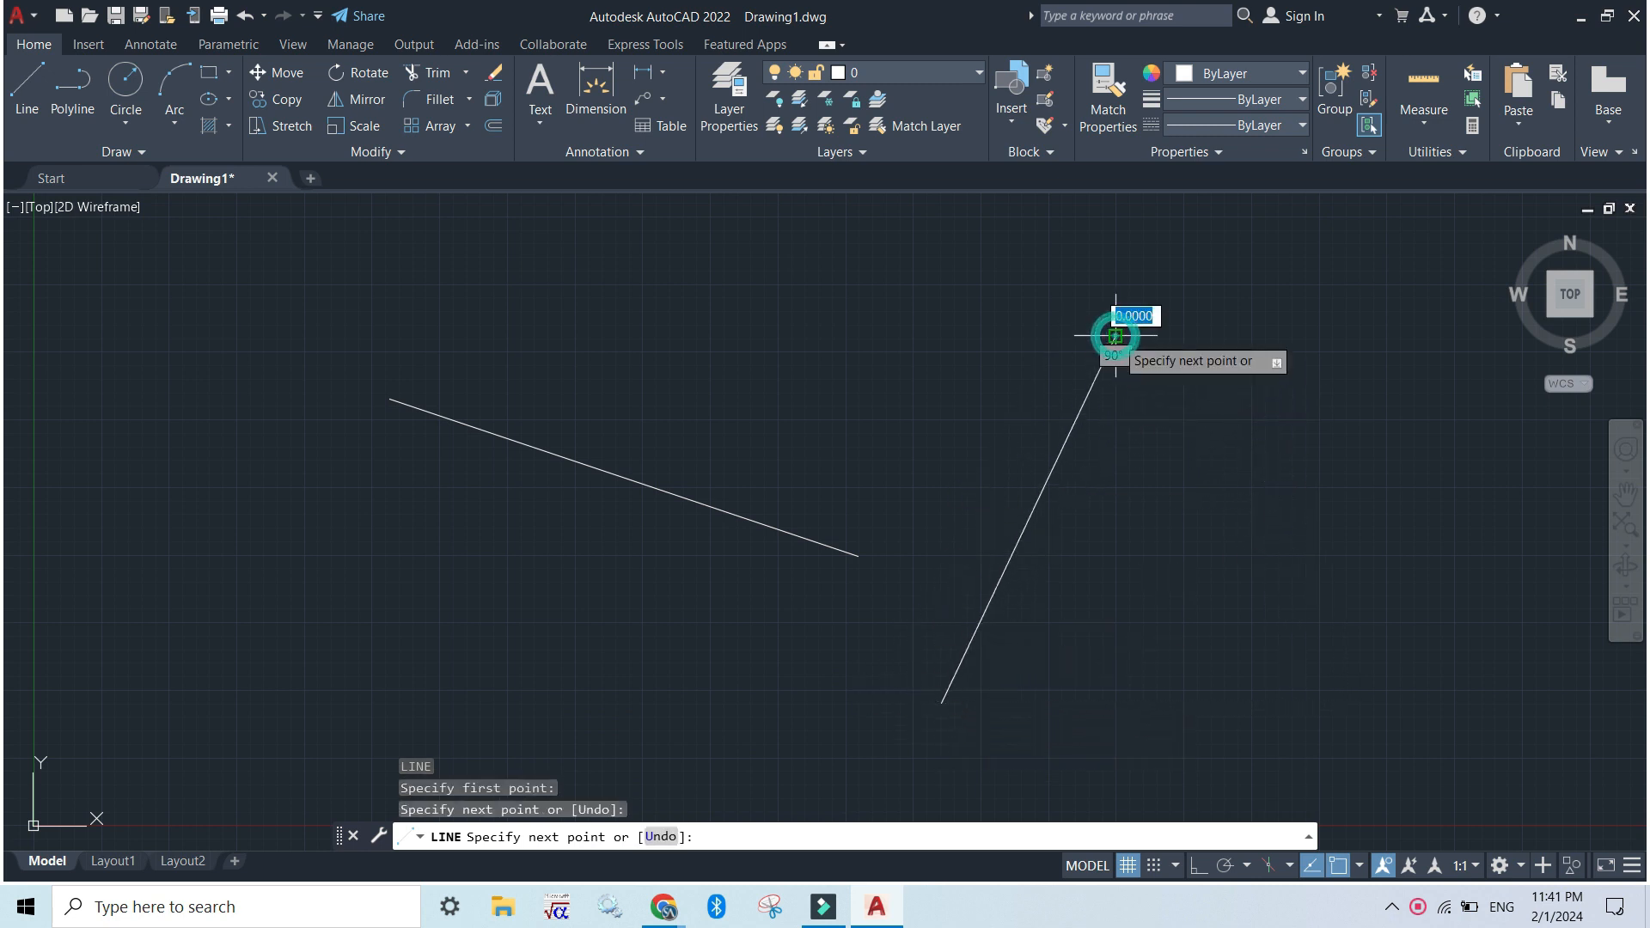
click(1207, 468)
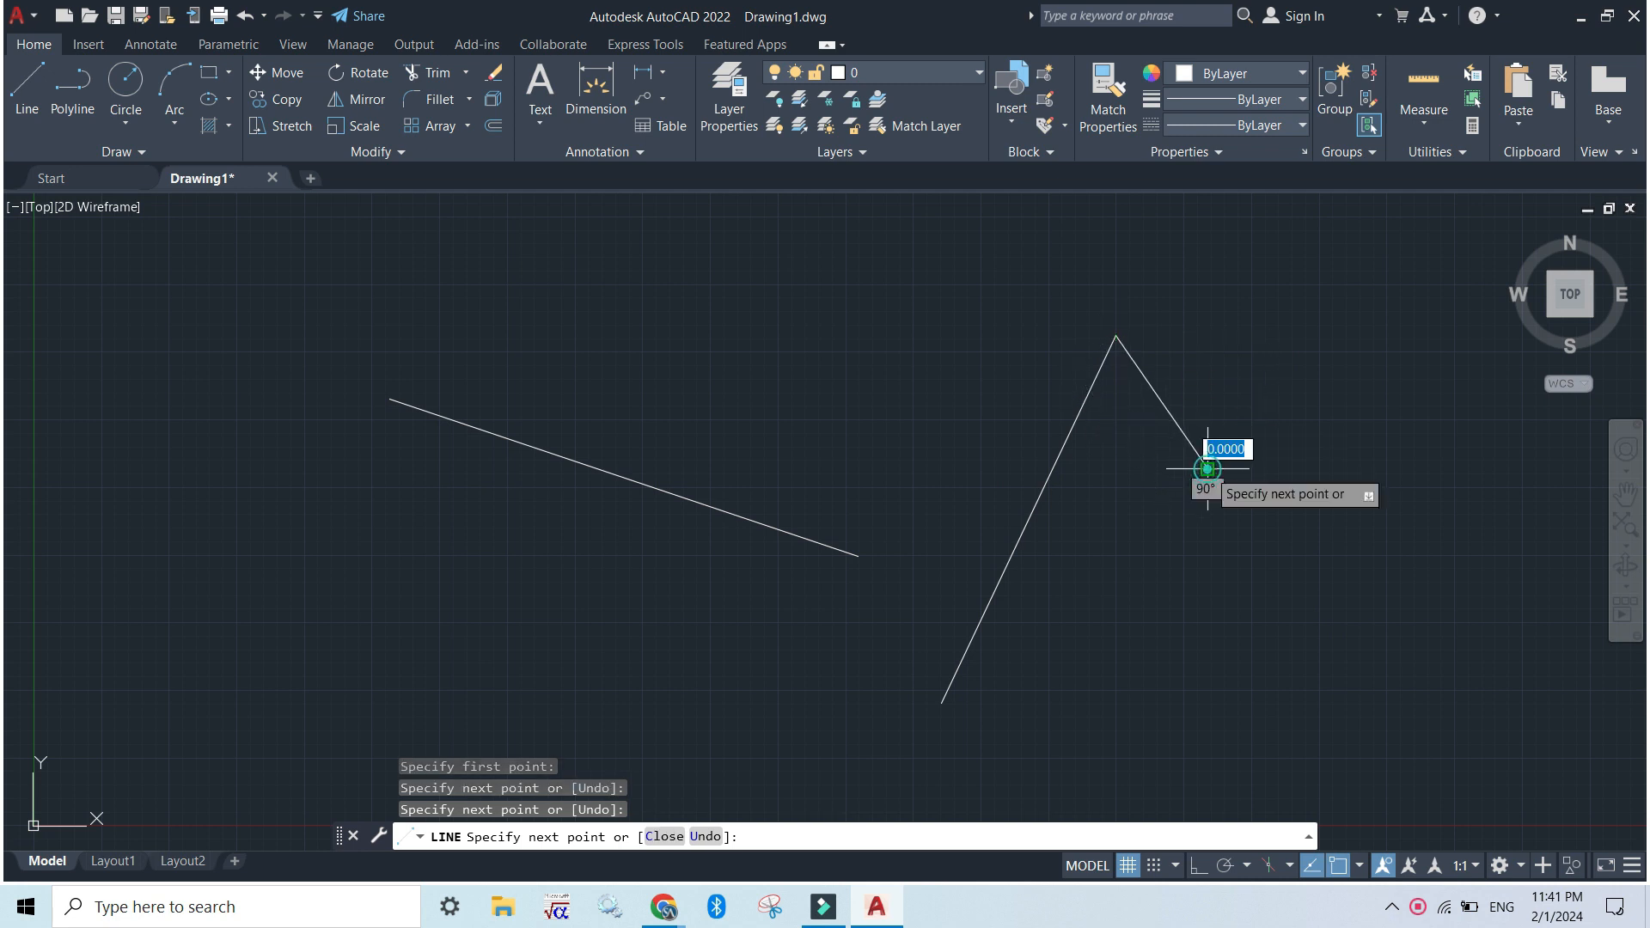
click(943, 702)
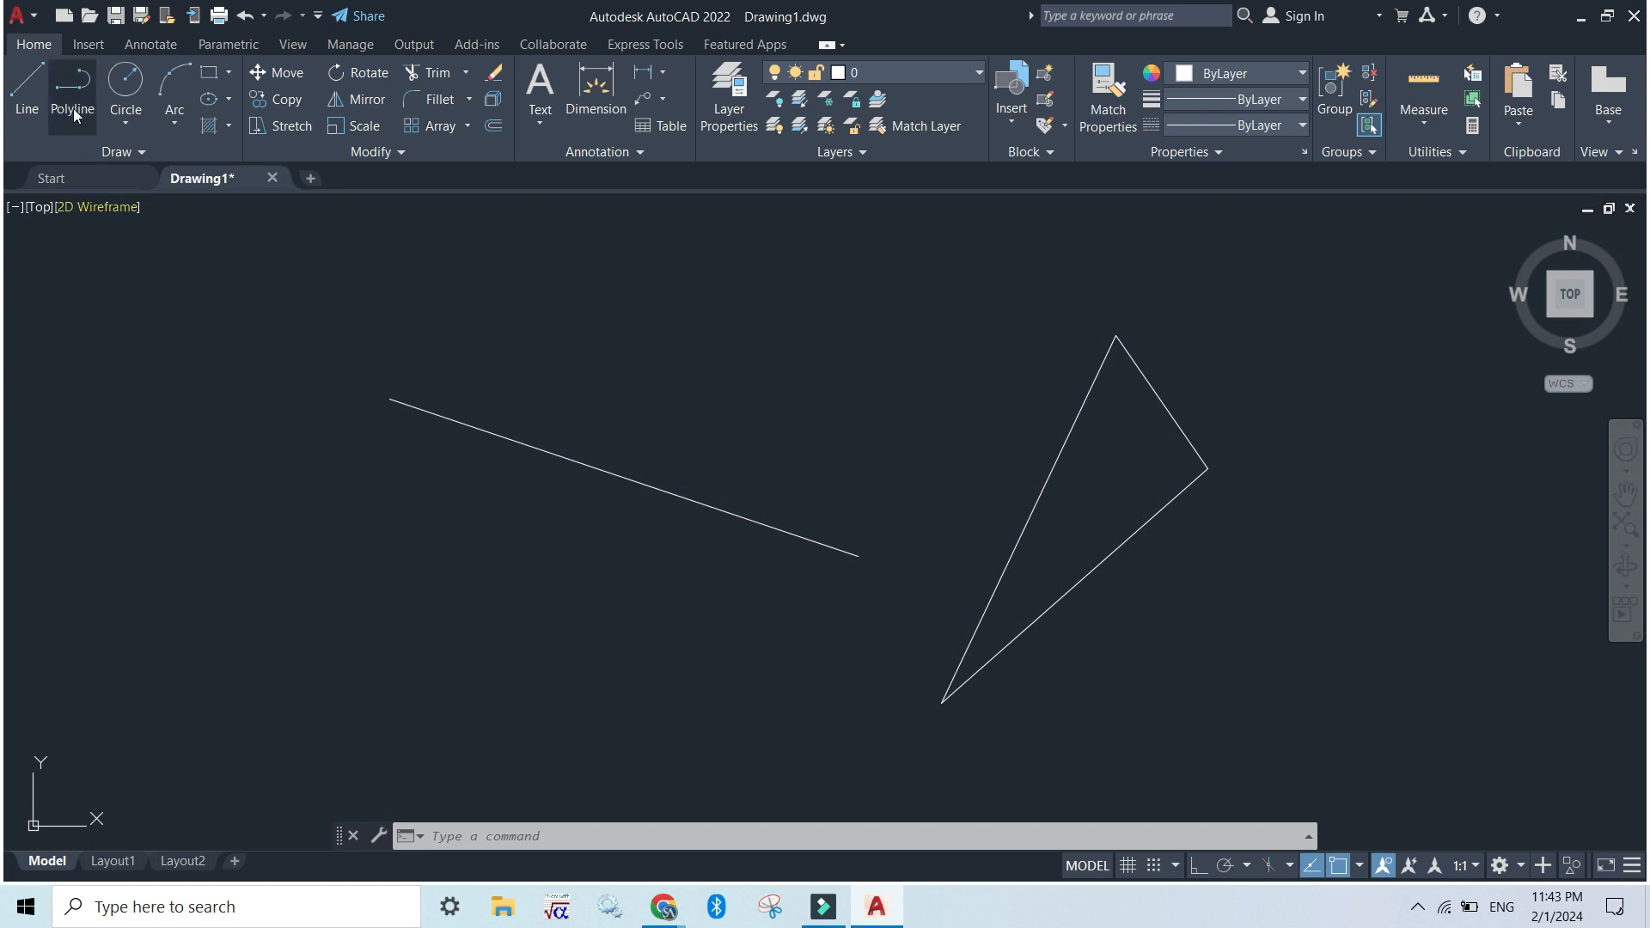
Draw an open polyline of six straight segments below the sloping line, looping back toward its start
click(74, 107)
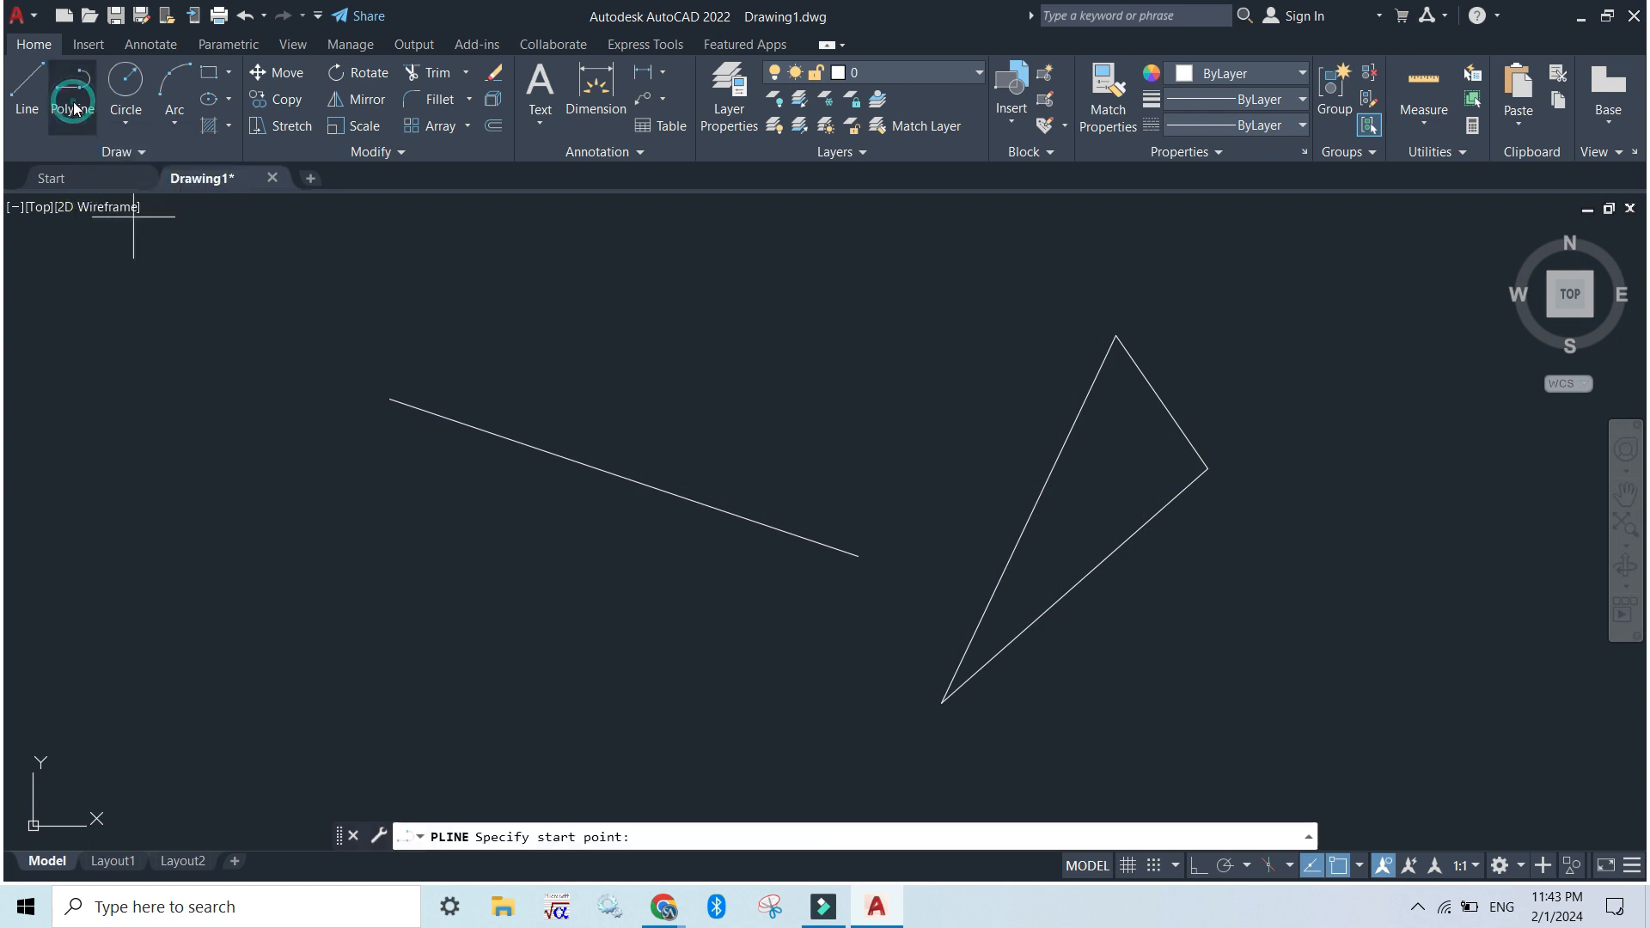
click(225, 488)
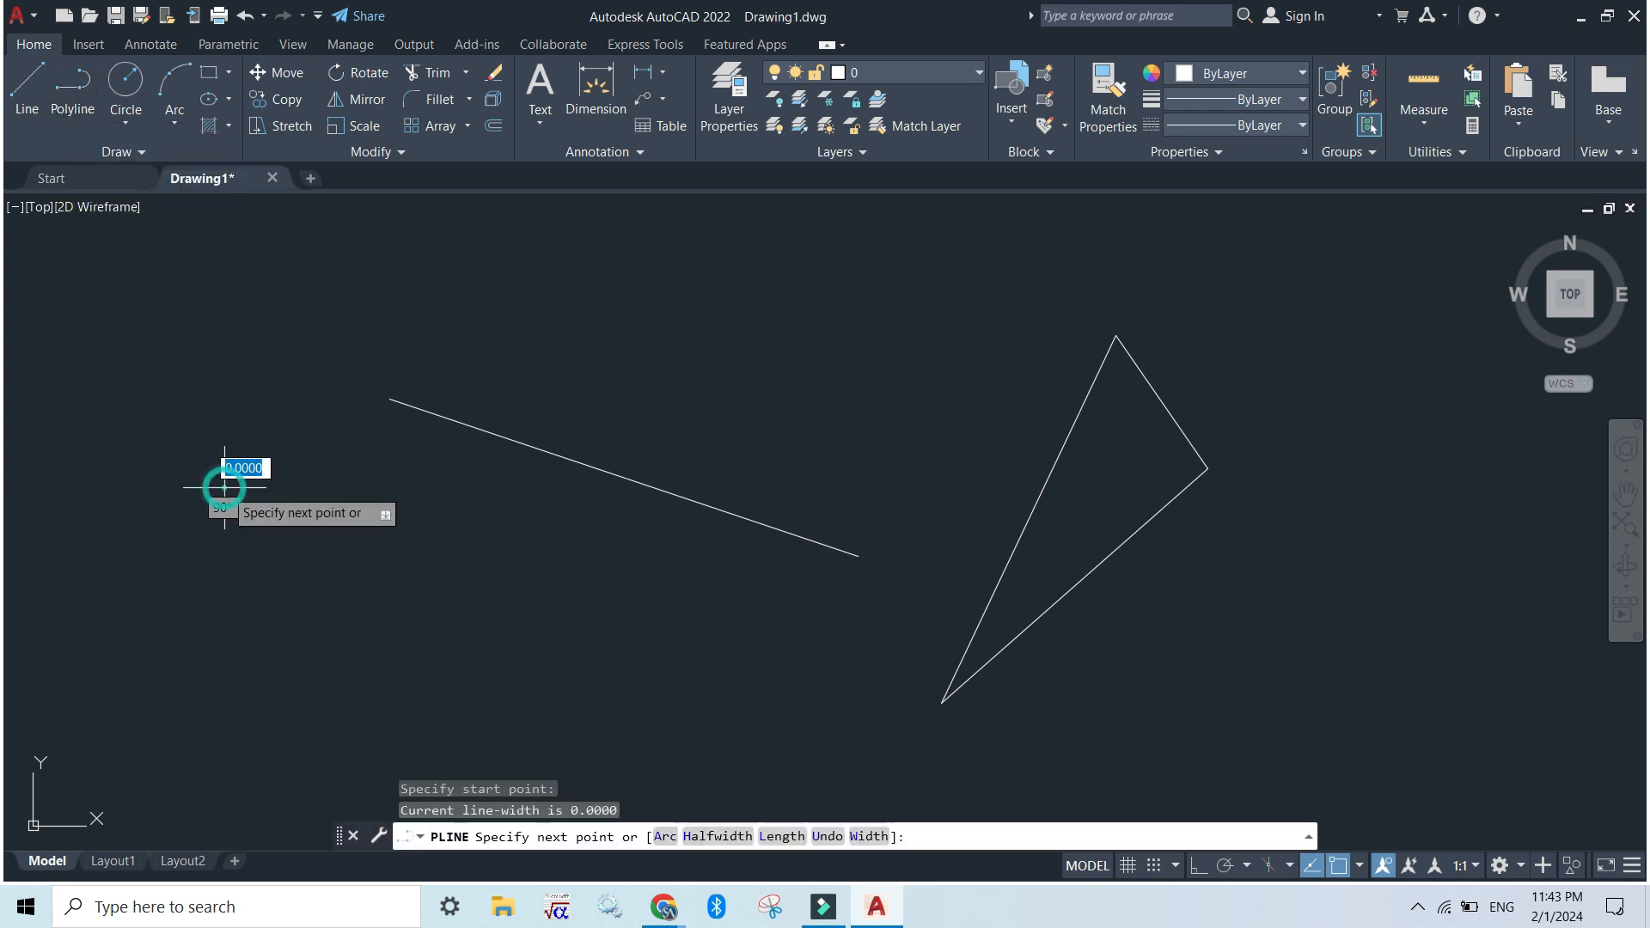
click(446, 565)
click(524, 511)
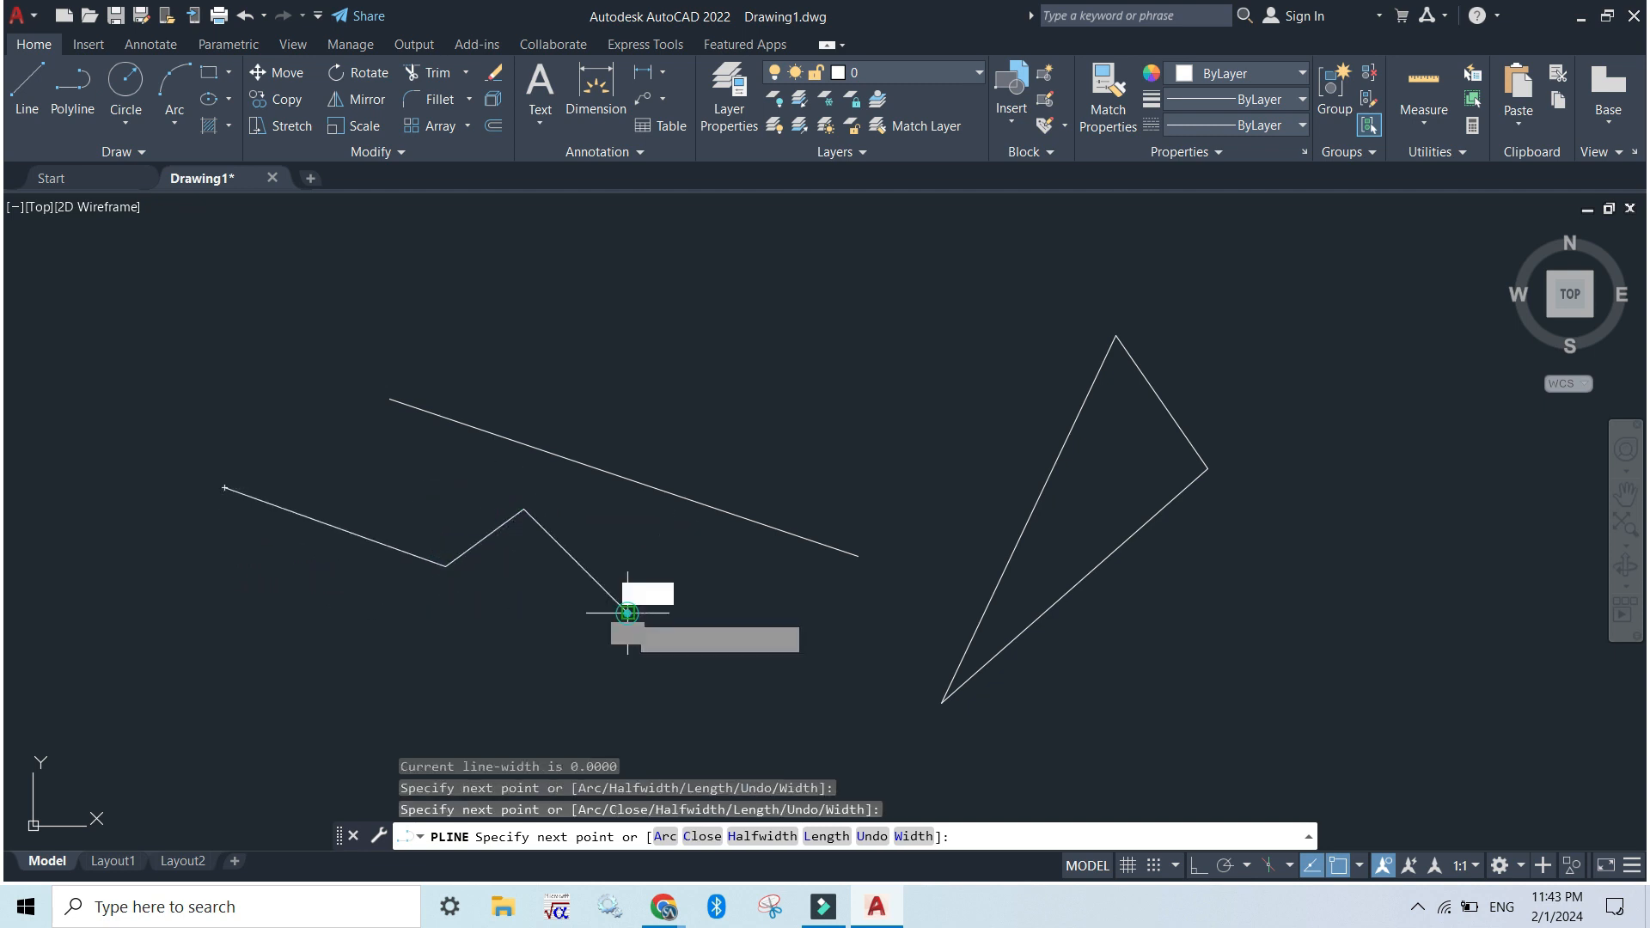
click(627, 613)
click(537, 674)
click(404, 674)
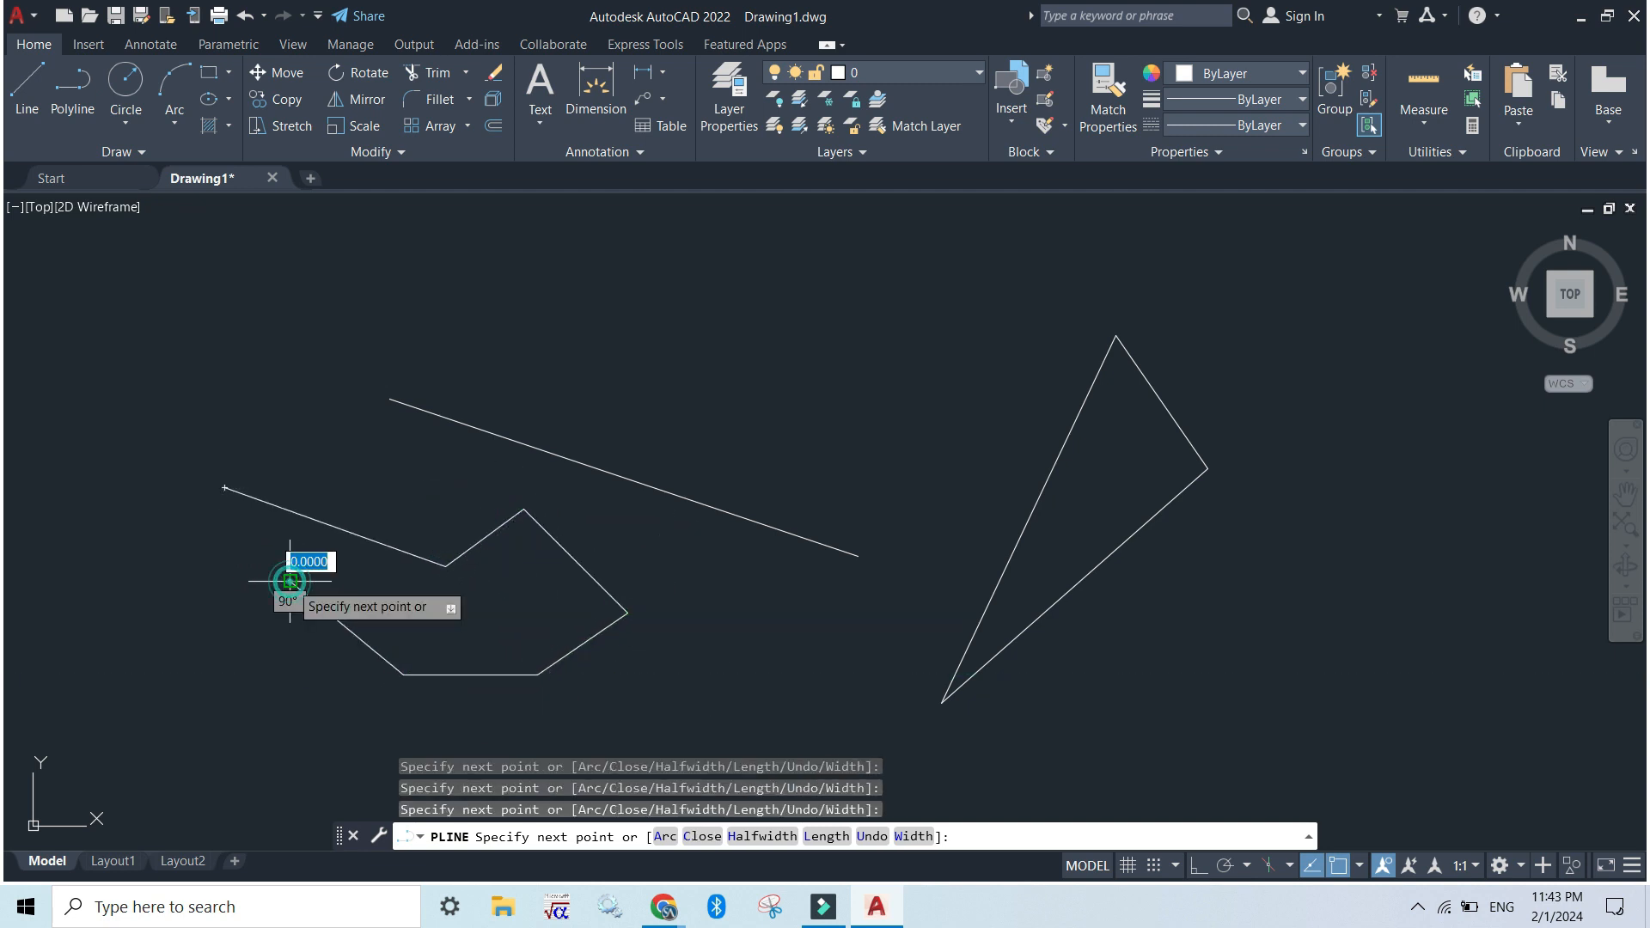
click(290, 582)
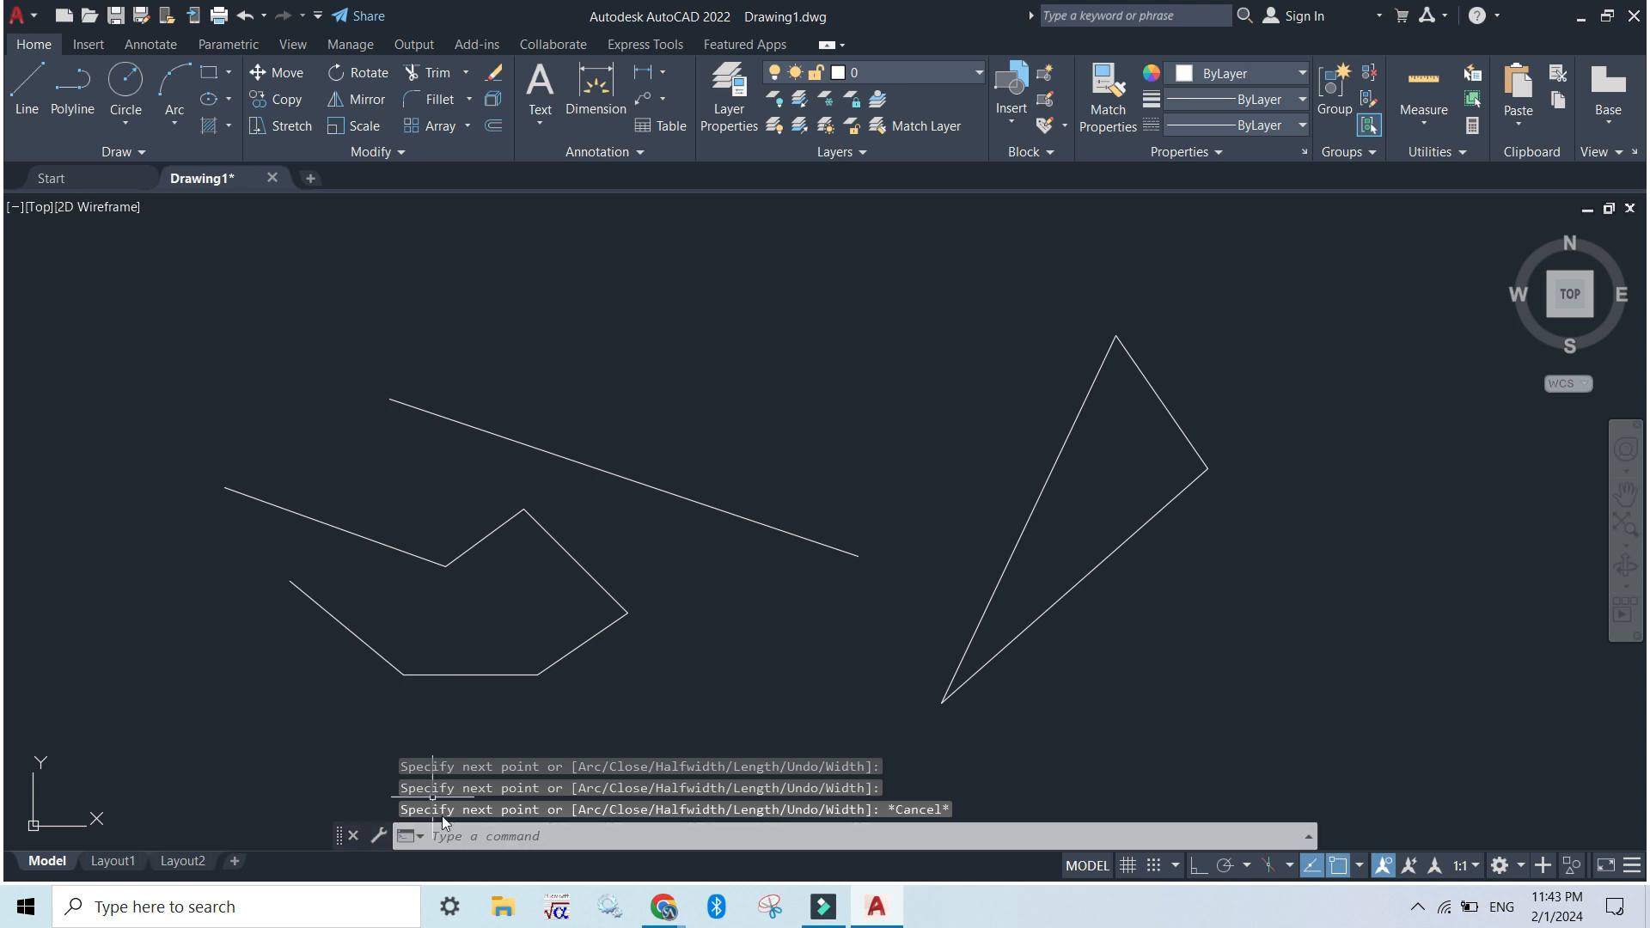
Start a new polyline above the sloping line and draw four zigzag segments, ending just above the line's lower end
click(479, 840)
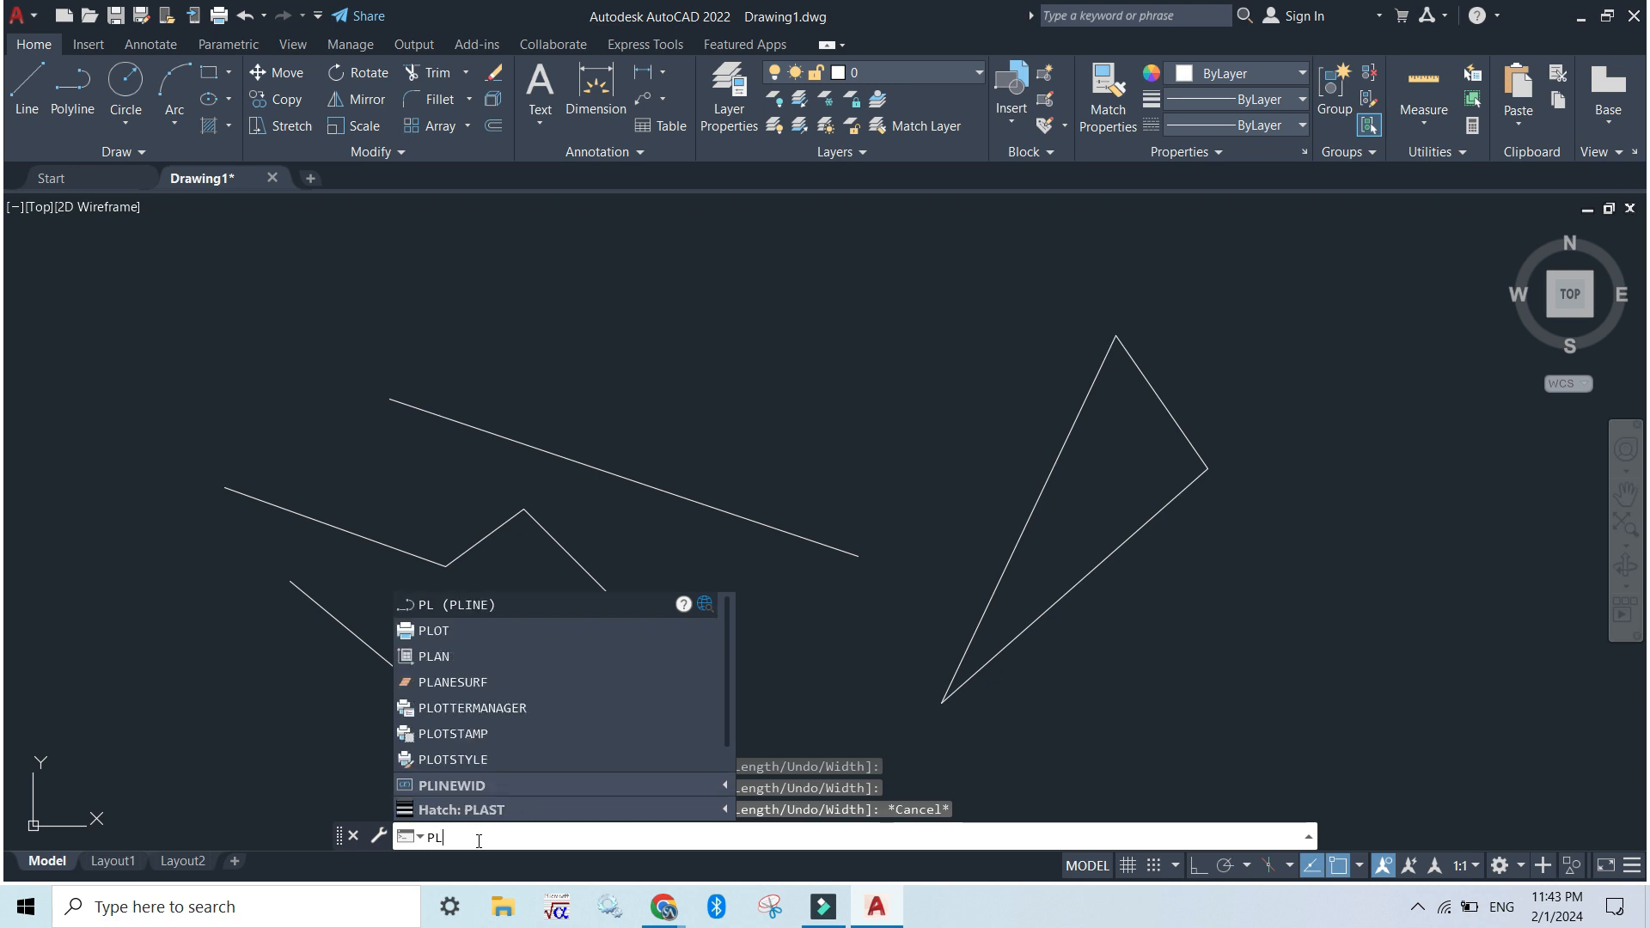
key(Return)
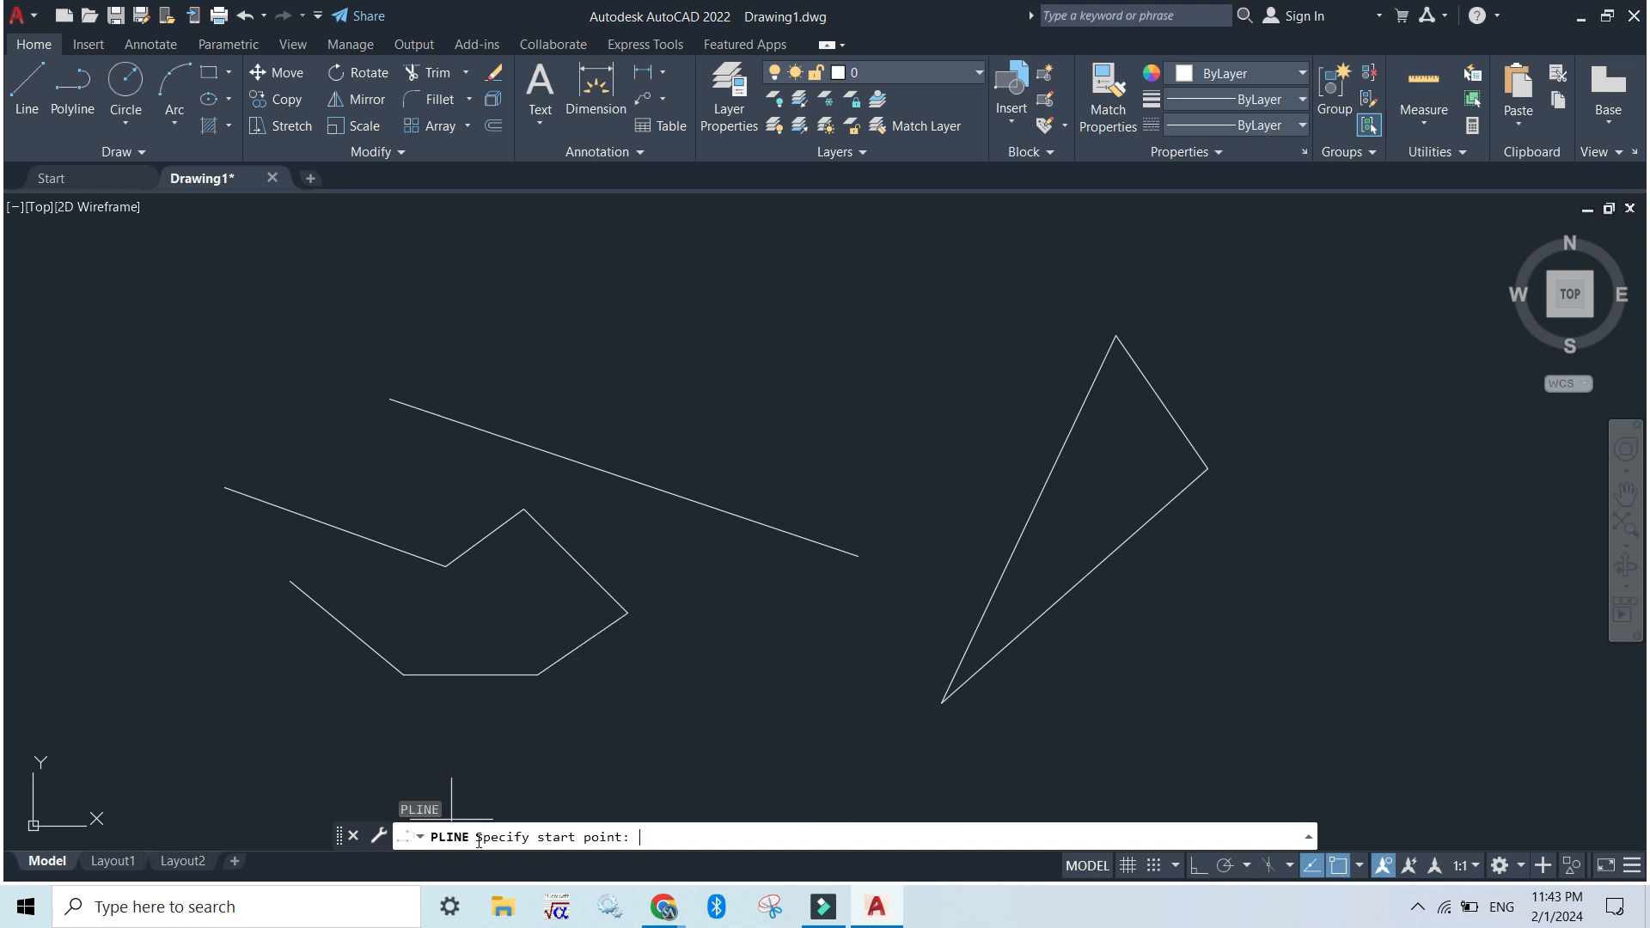
click(526, 268)
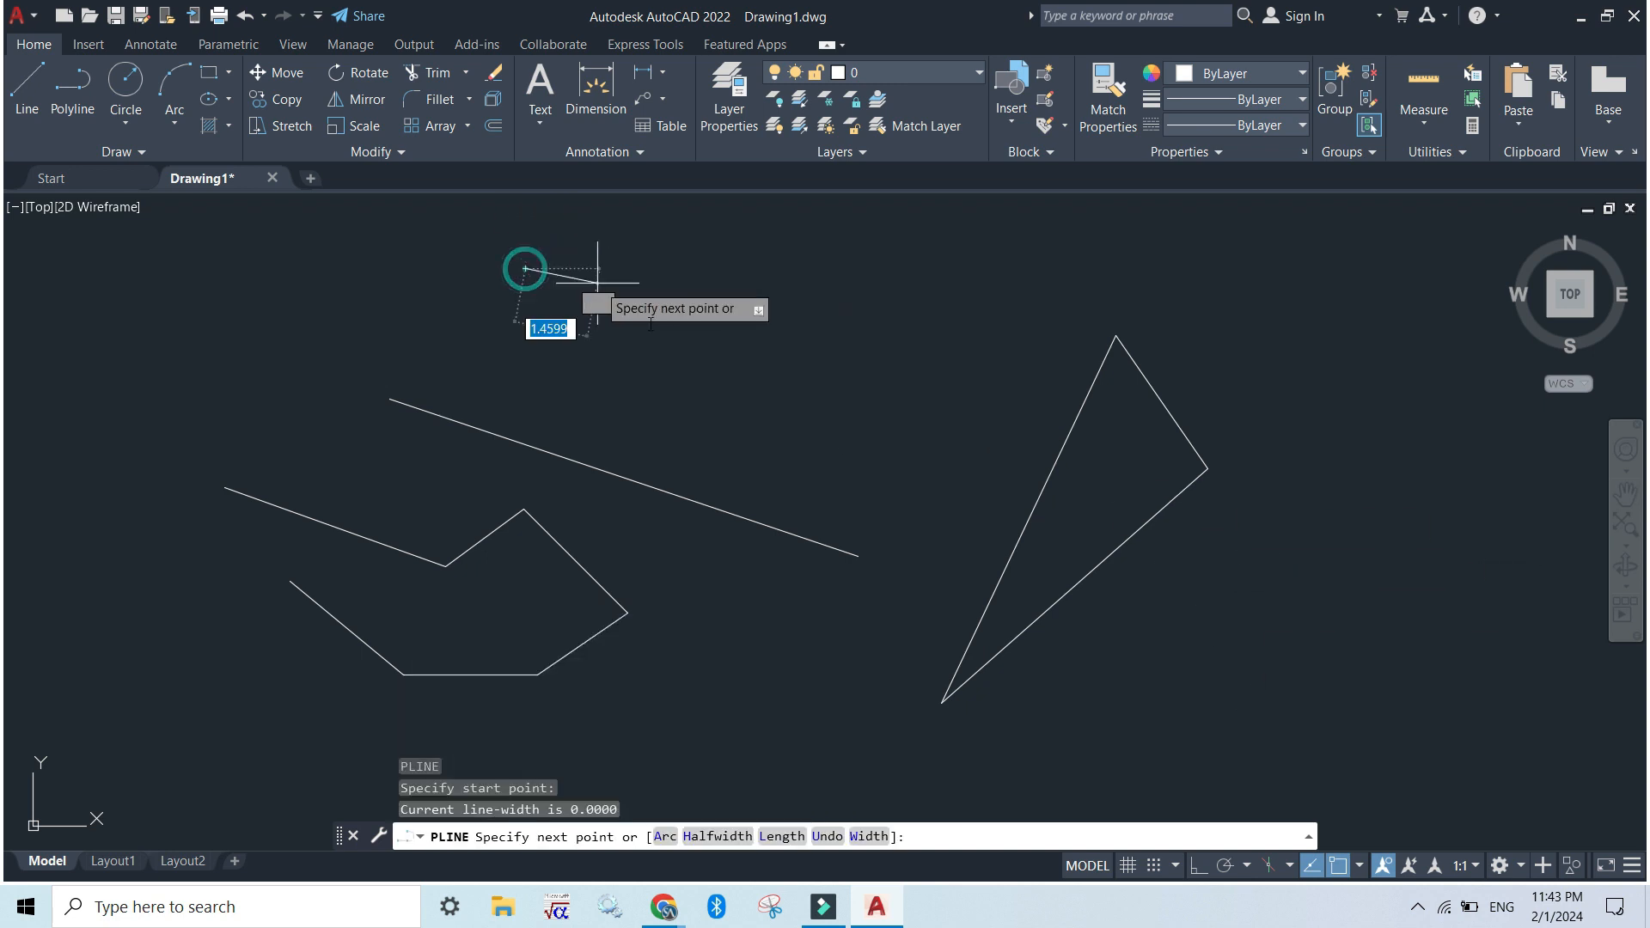
click(772, 381)
click(911, 287)
click(938, 461)
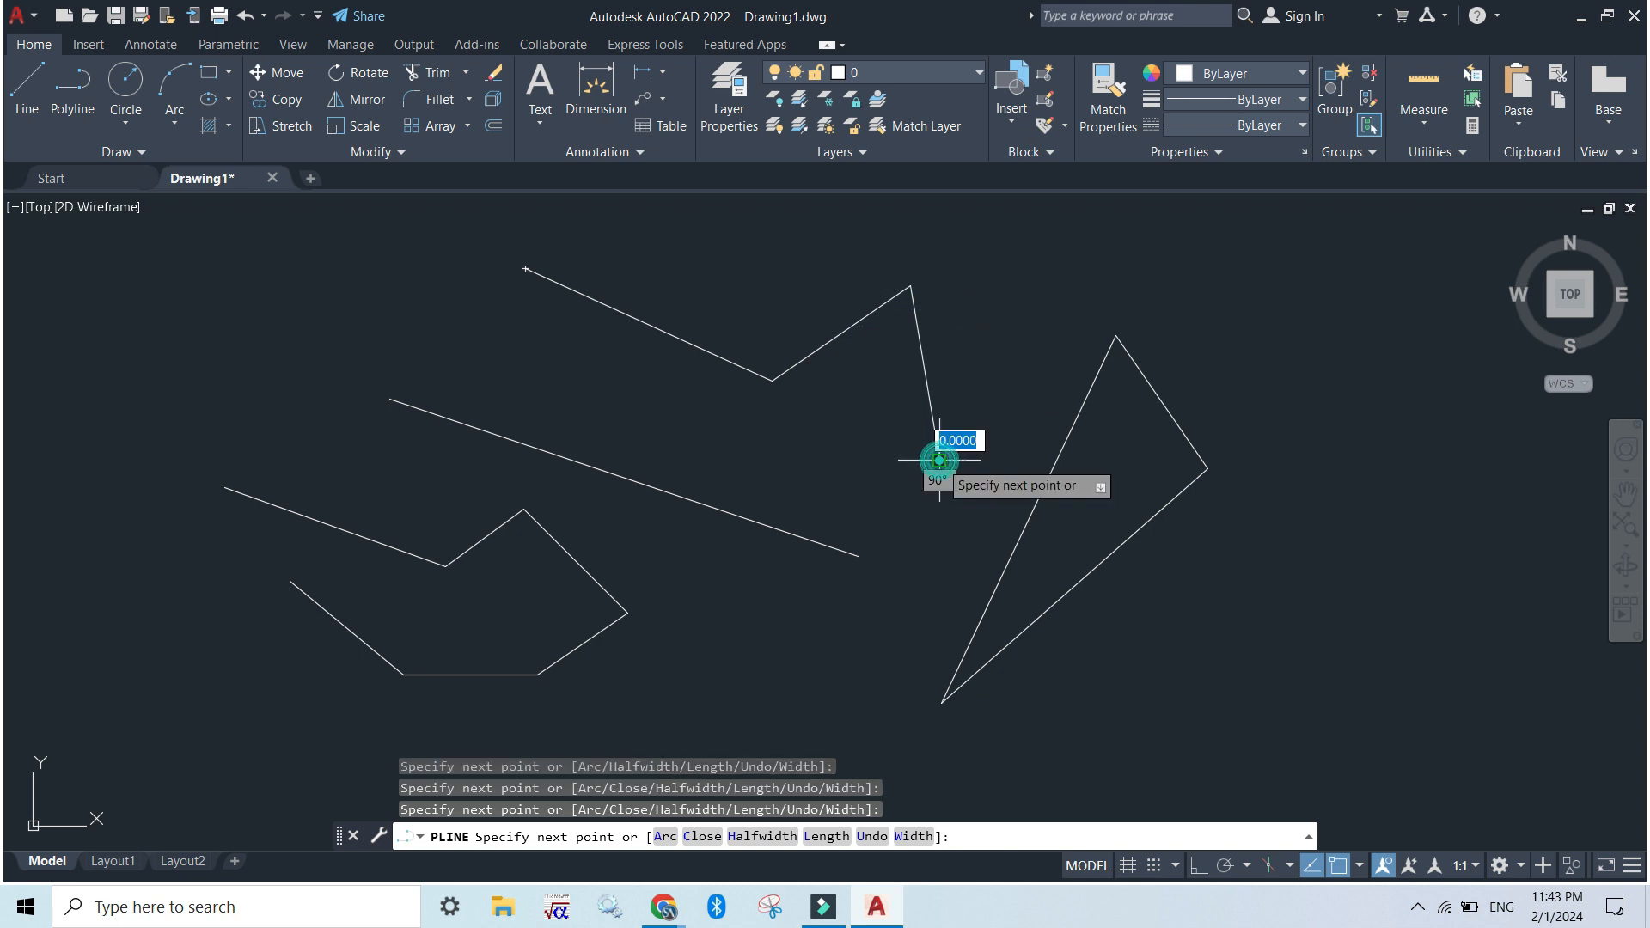
click(854, 506)
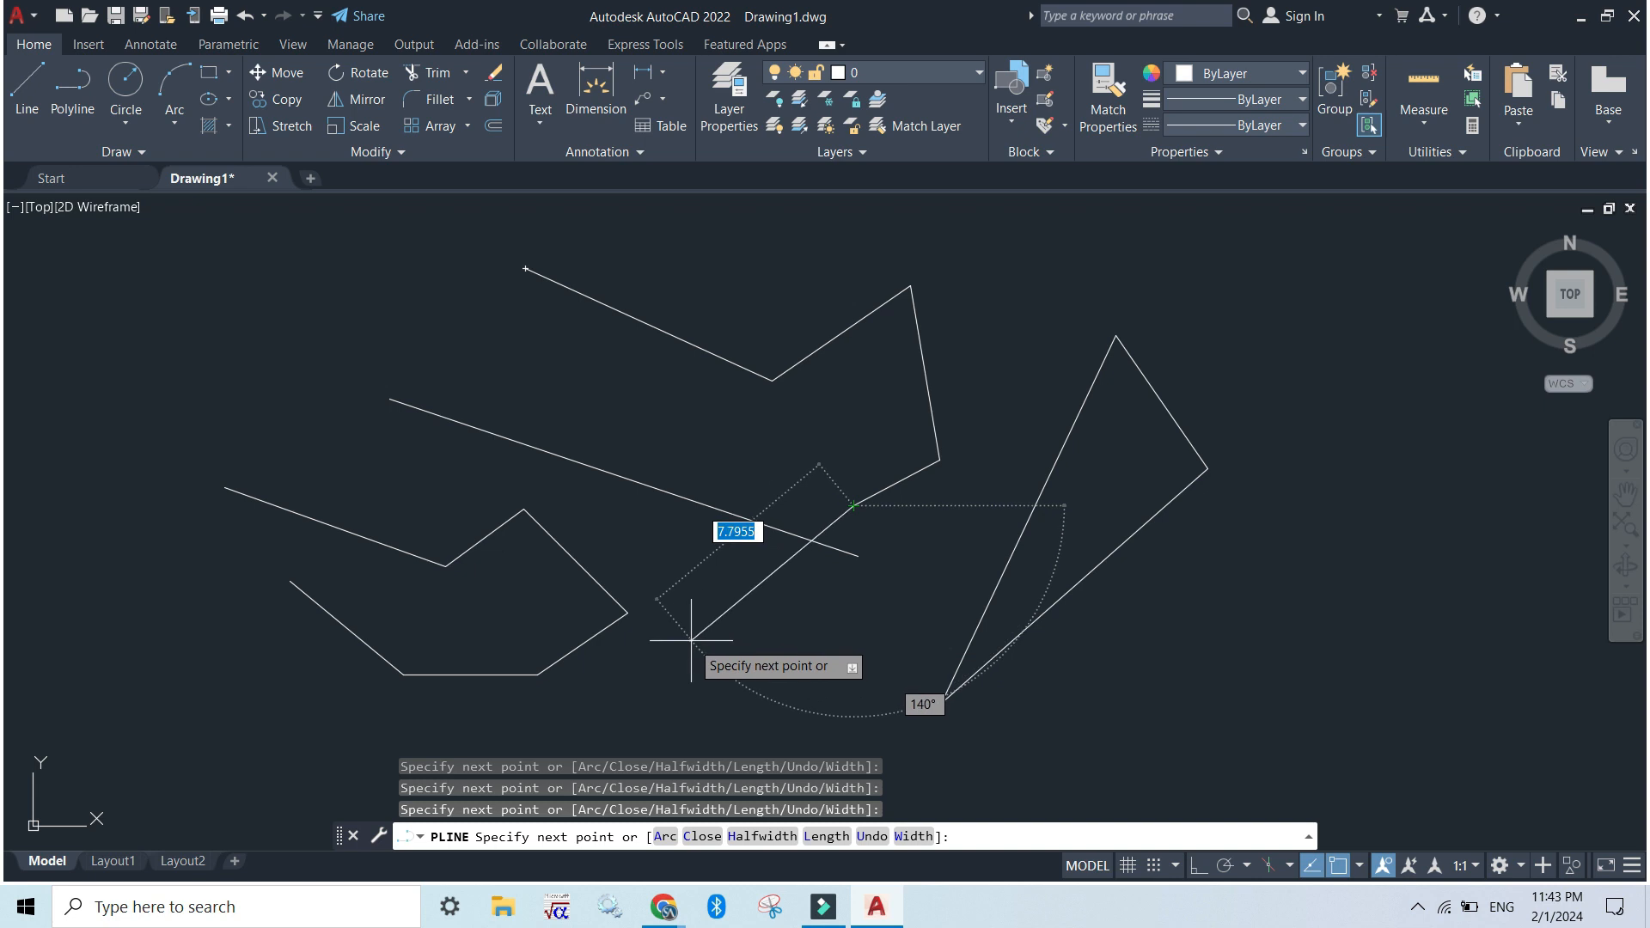
Continue the polyline with a 5-unit segment down-left, then segments about 13 and 7 units long crossing below the triangle, with the grid on
text(5)
key(Return)
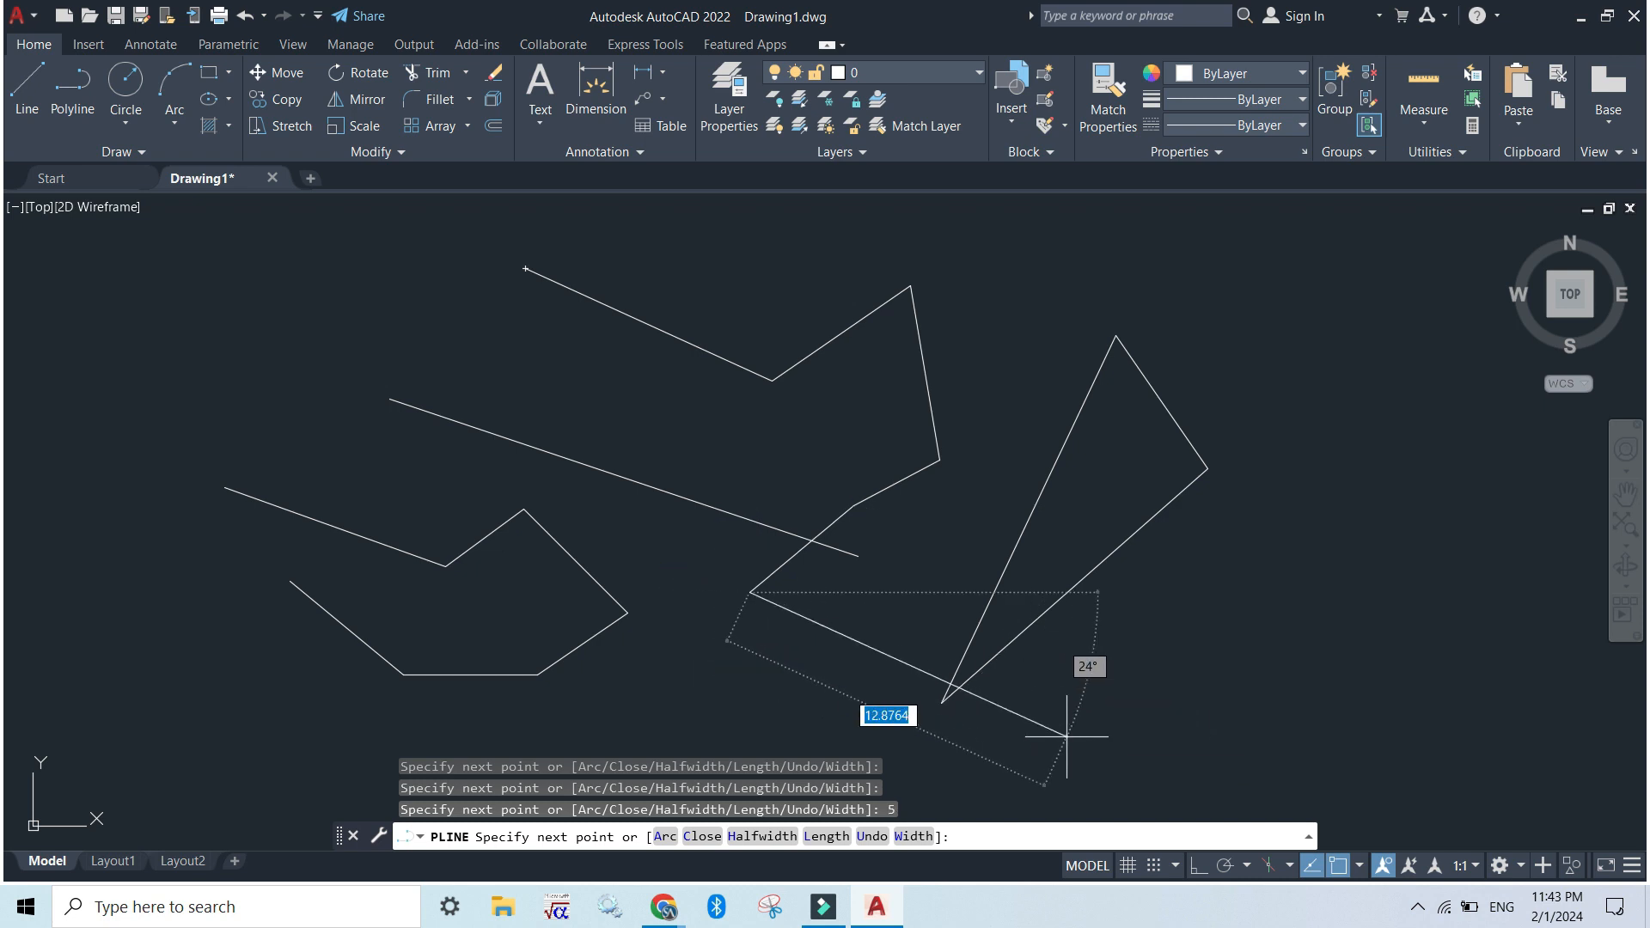
click(1074, 740)
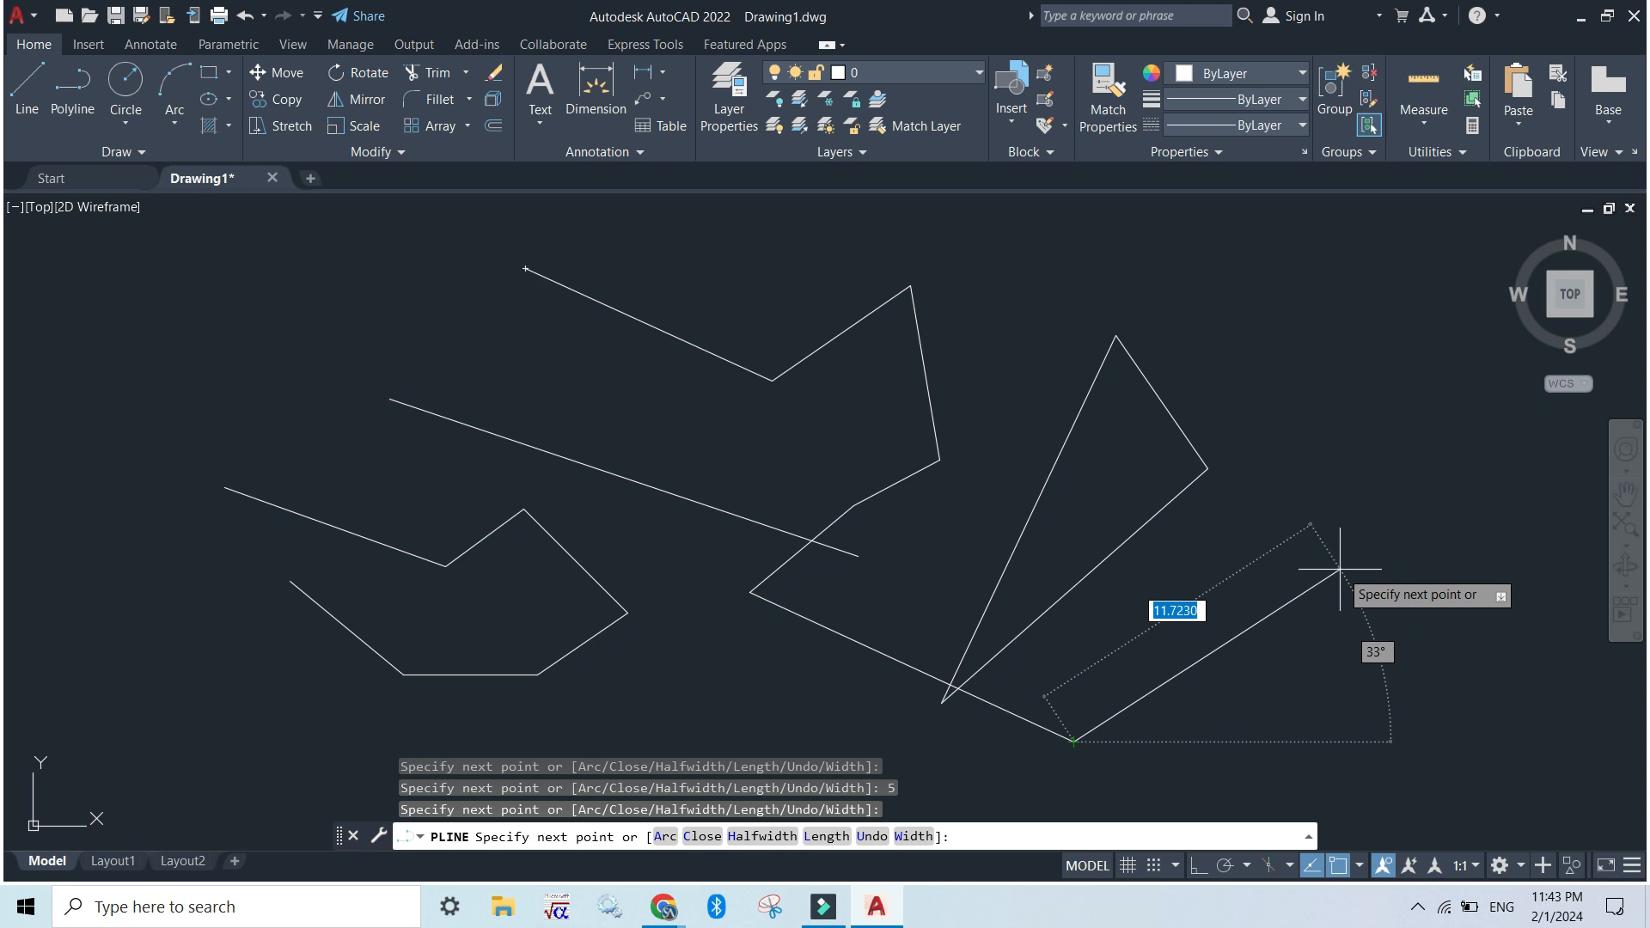
key(F7)
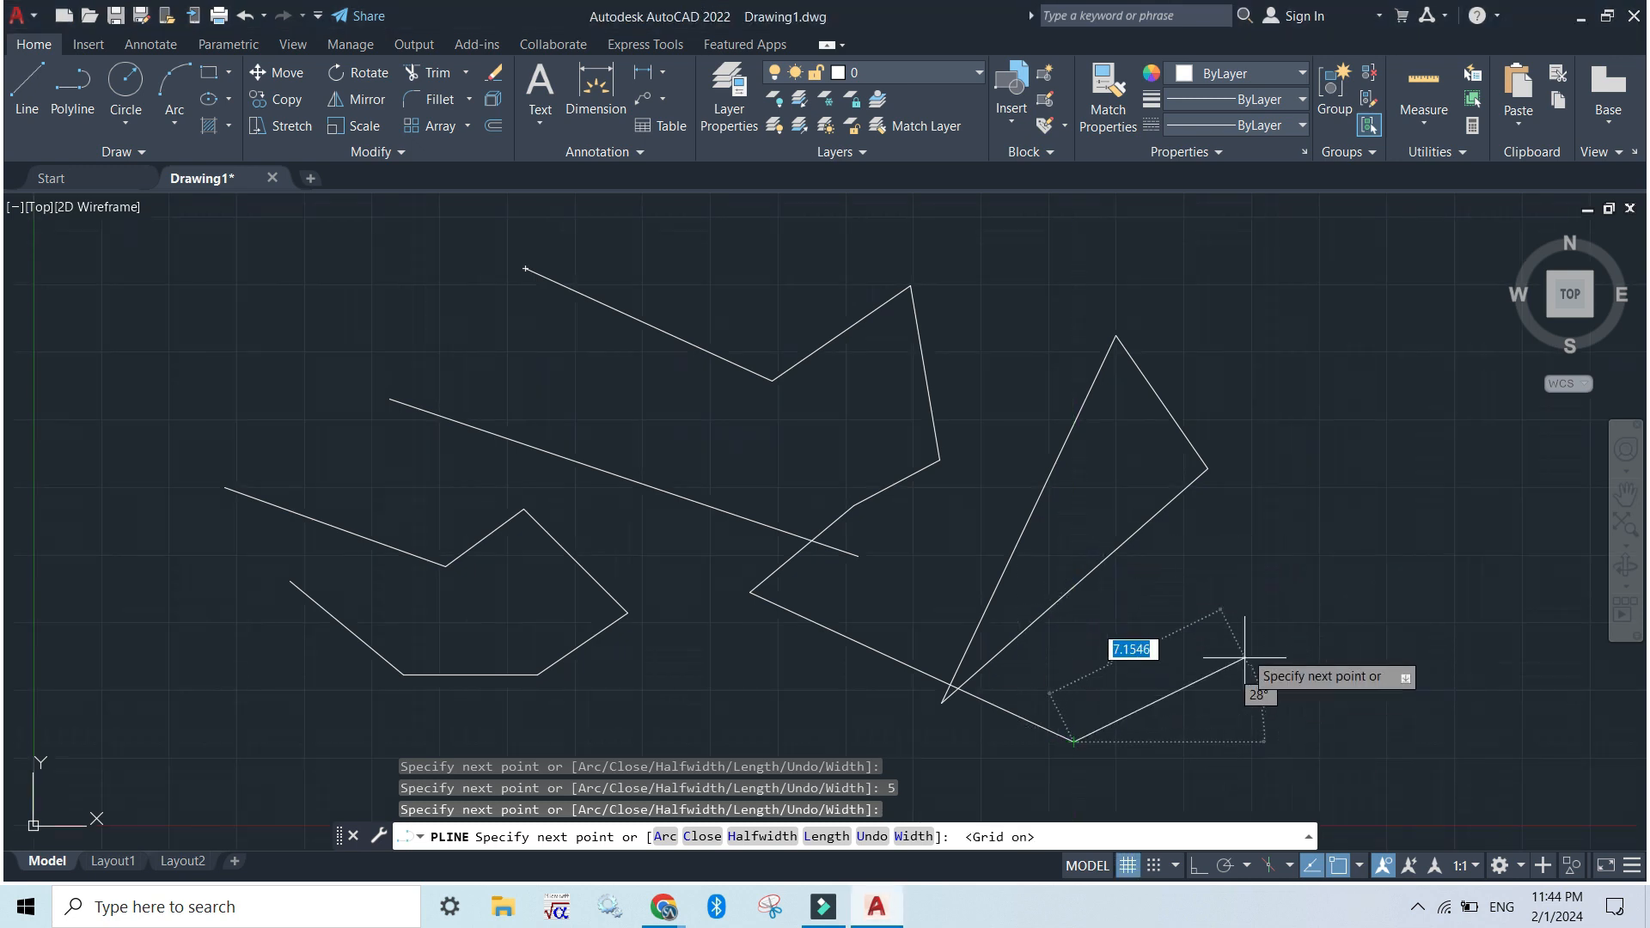
click(1232, 647)
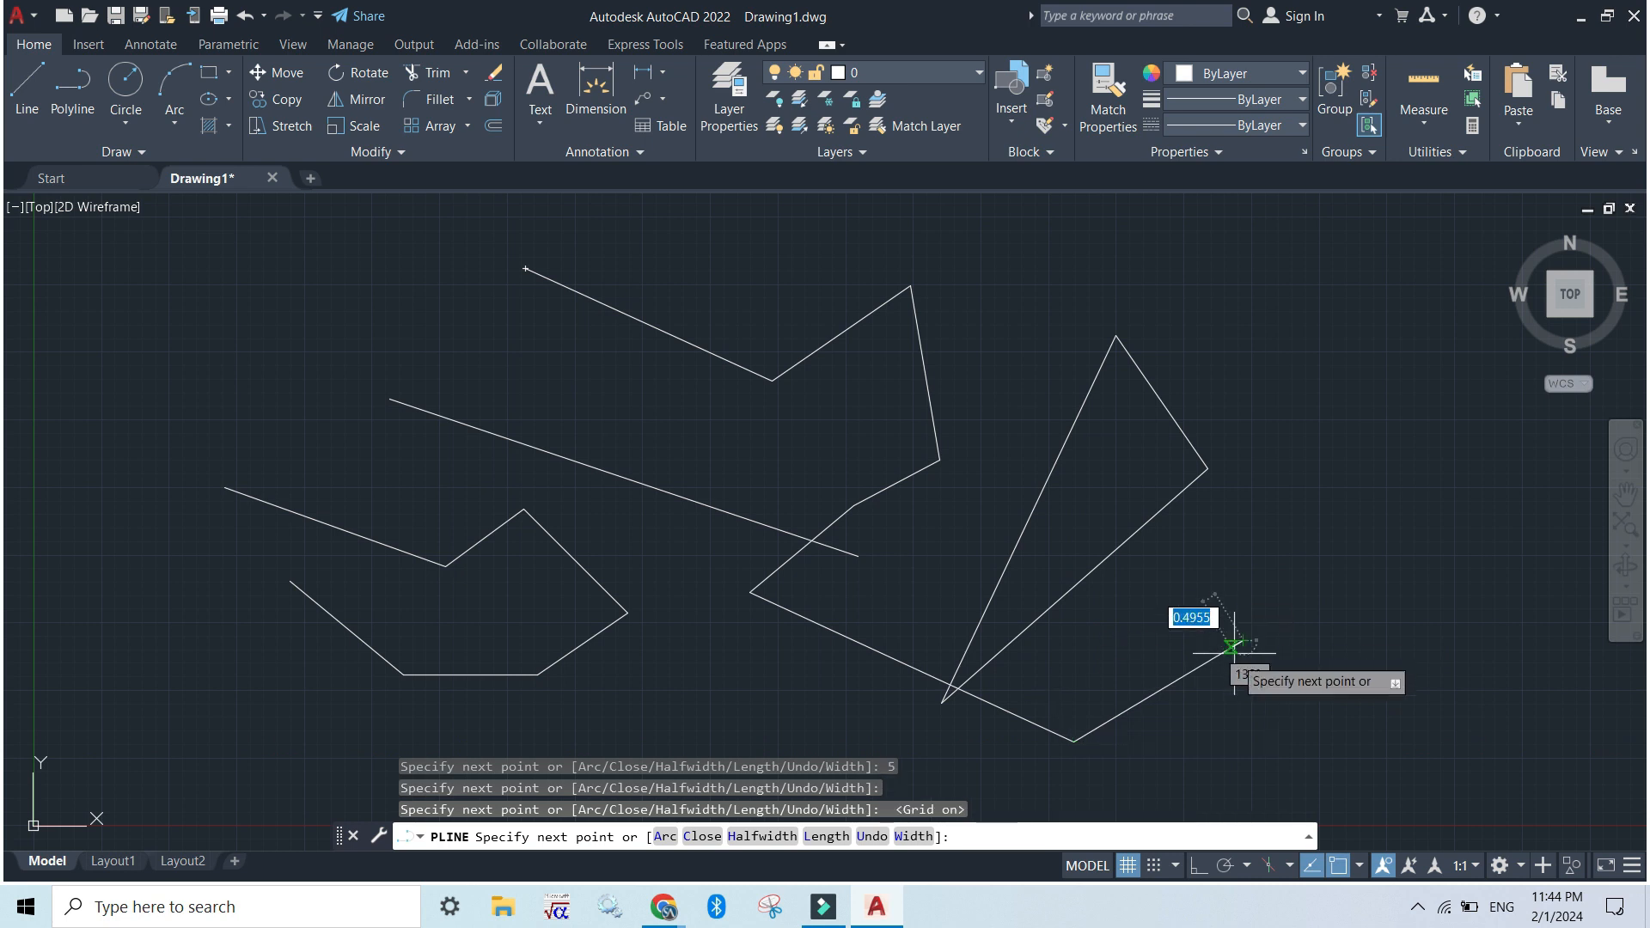
key(Escape)
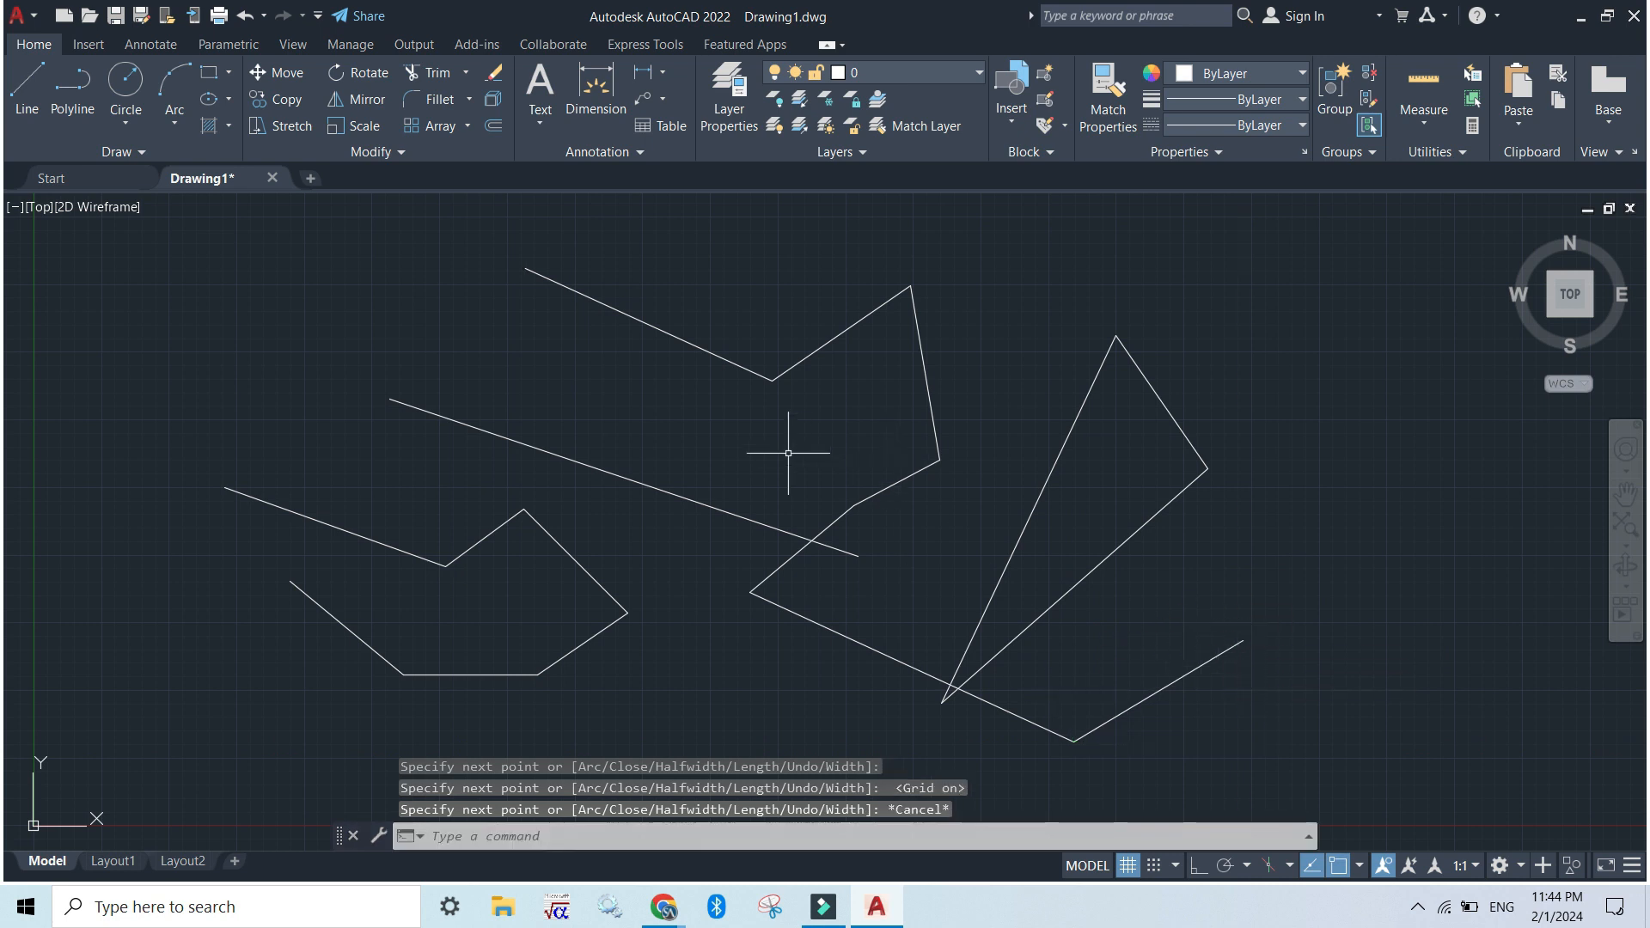
Compare how the new polyline and the triangle's three separate sides respond to selection, and clear the selection
click(669, 330)
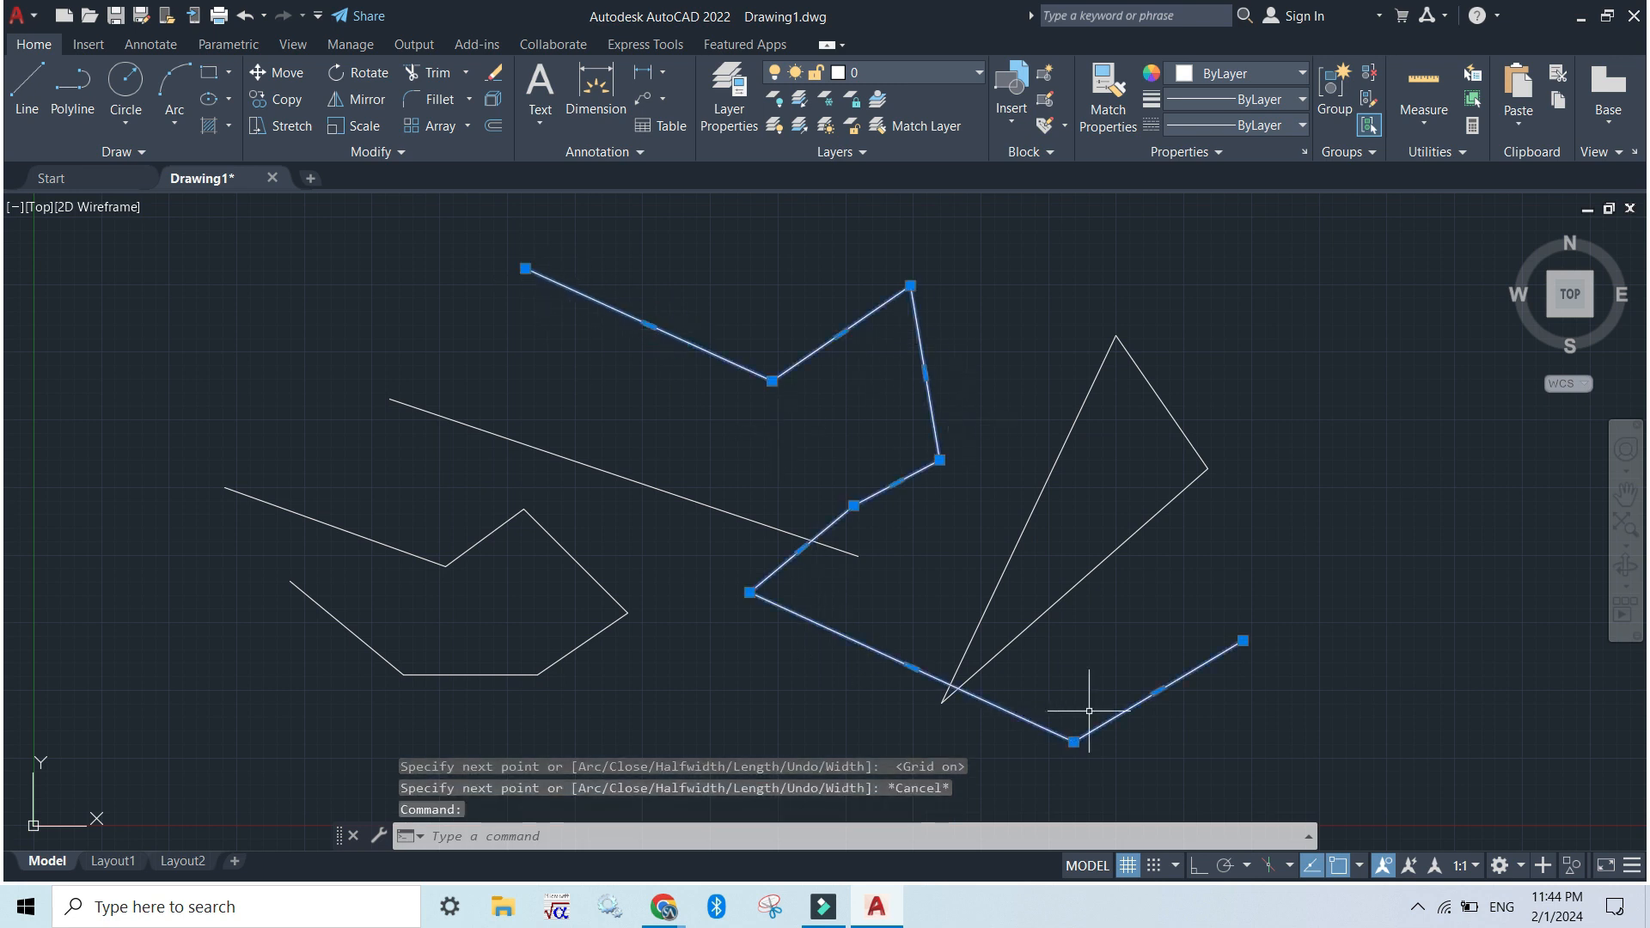
click(1047, 472)
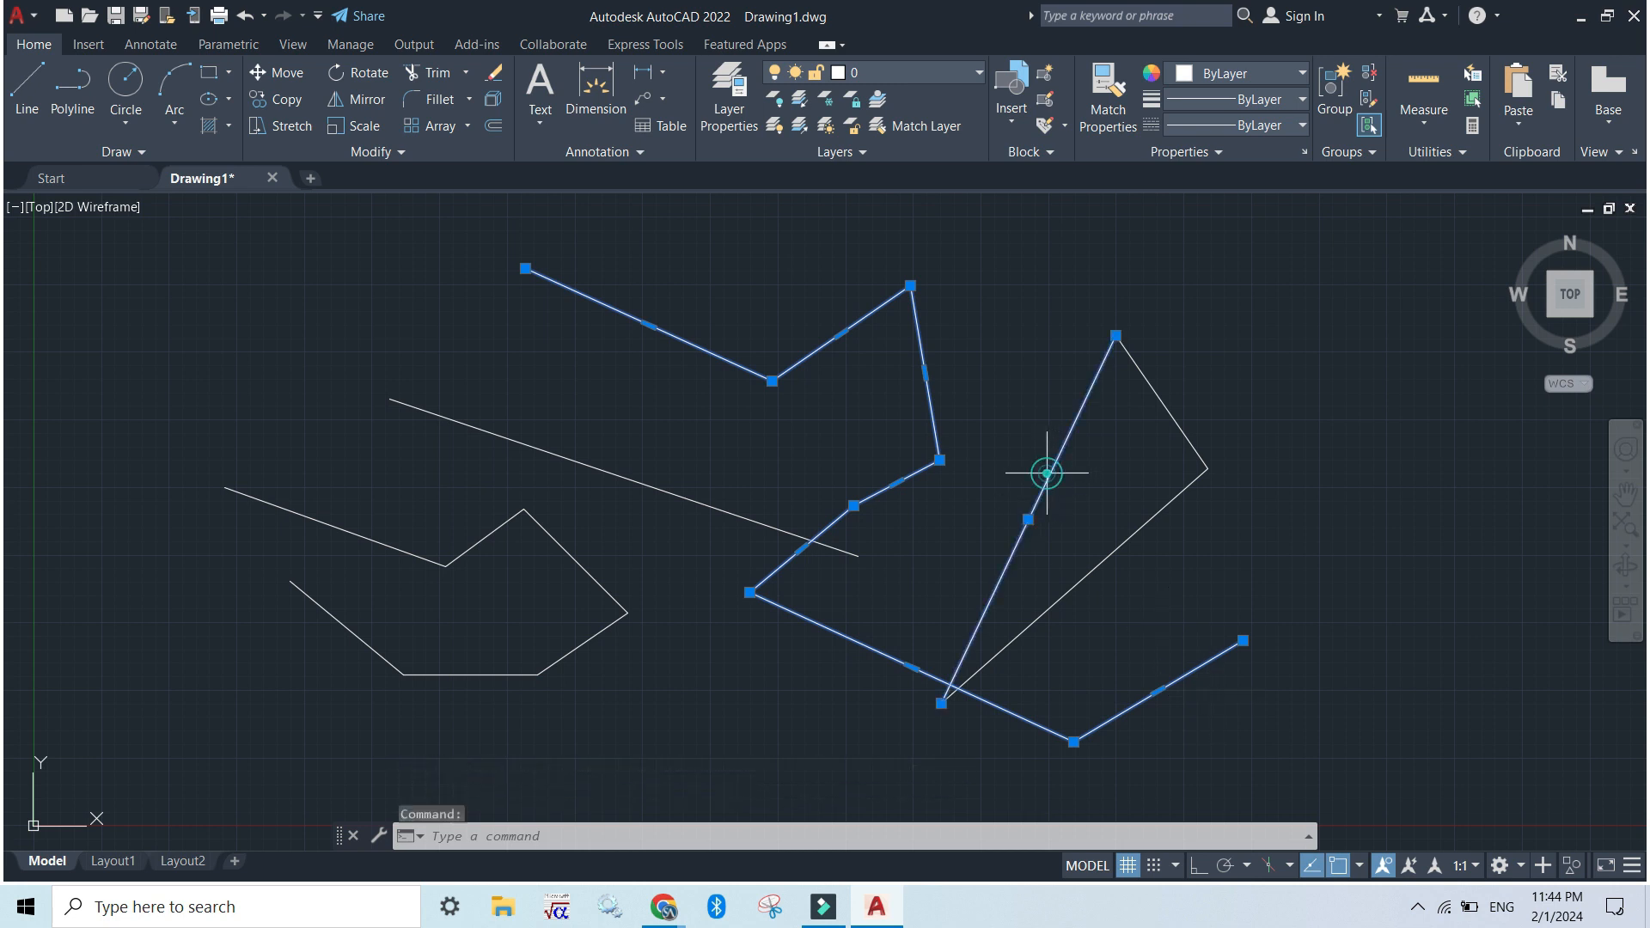
click(1161, 403)
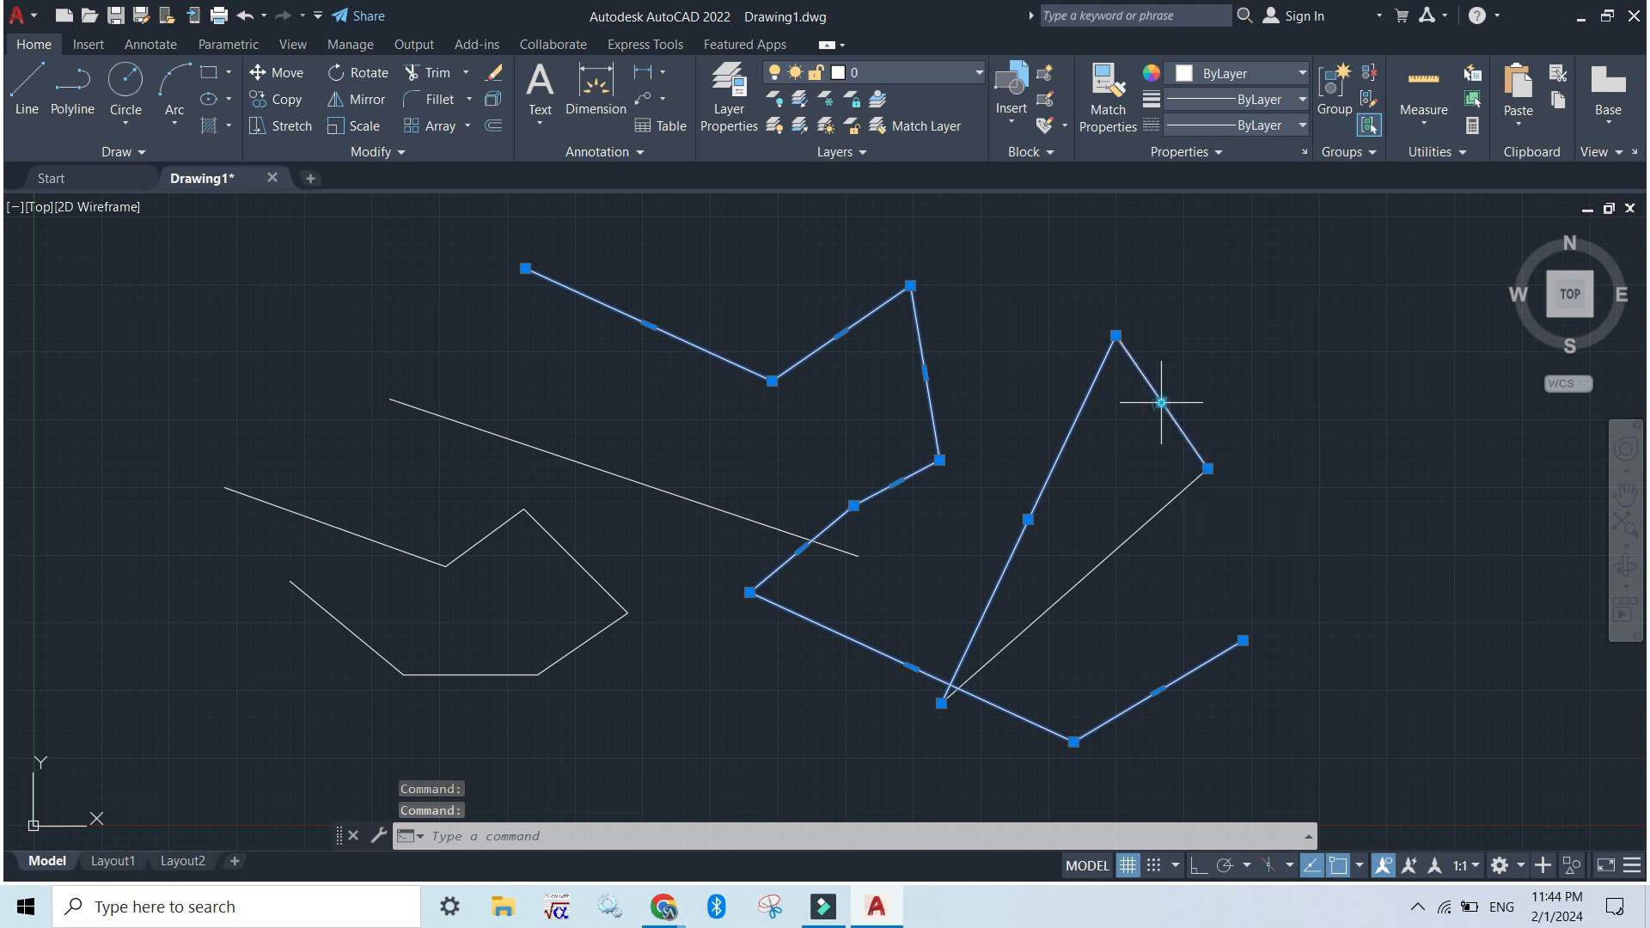
click(1144, 522)
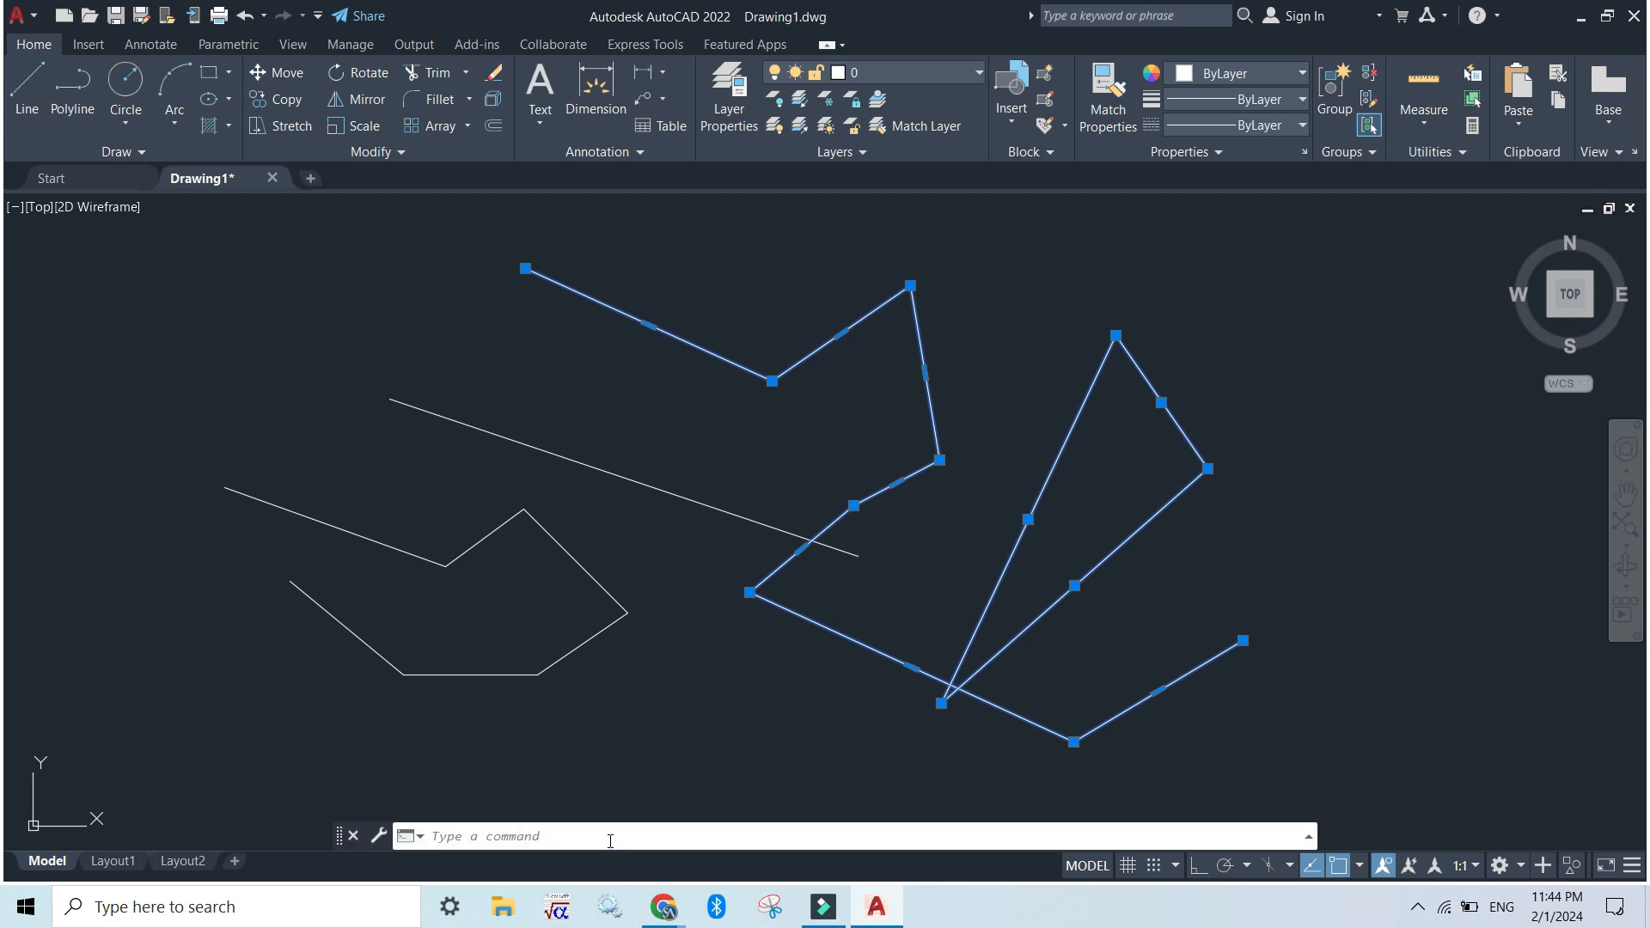
click(1007, 411)
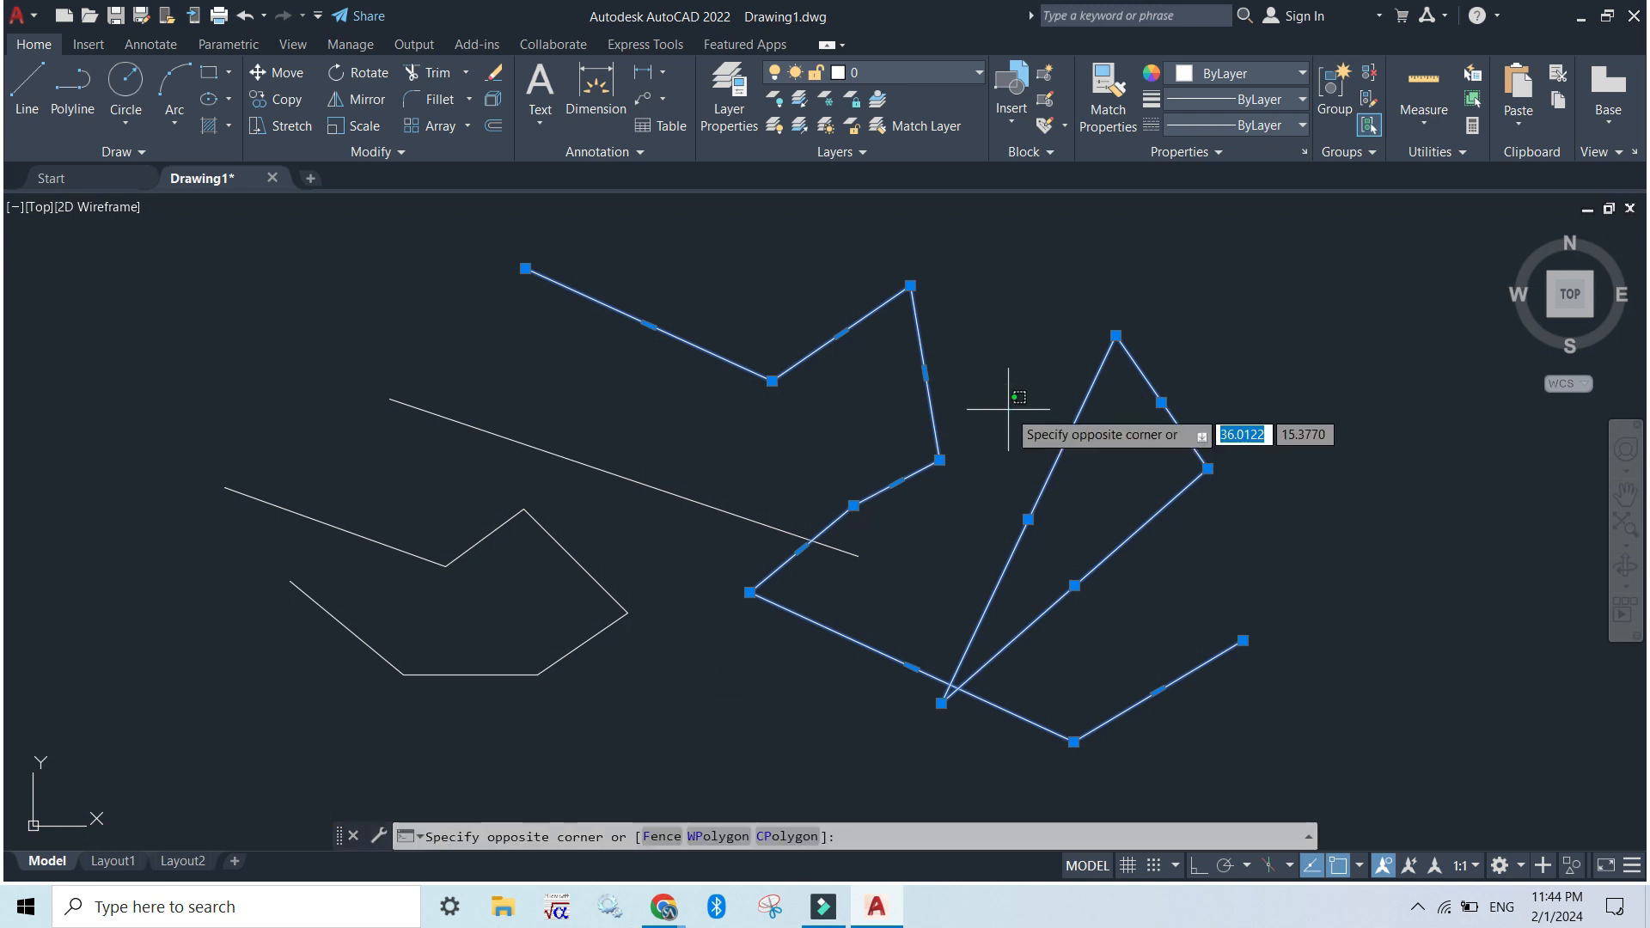
key(Escape)
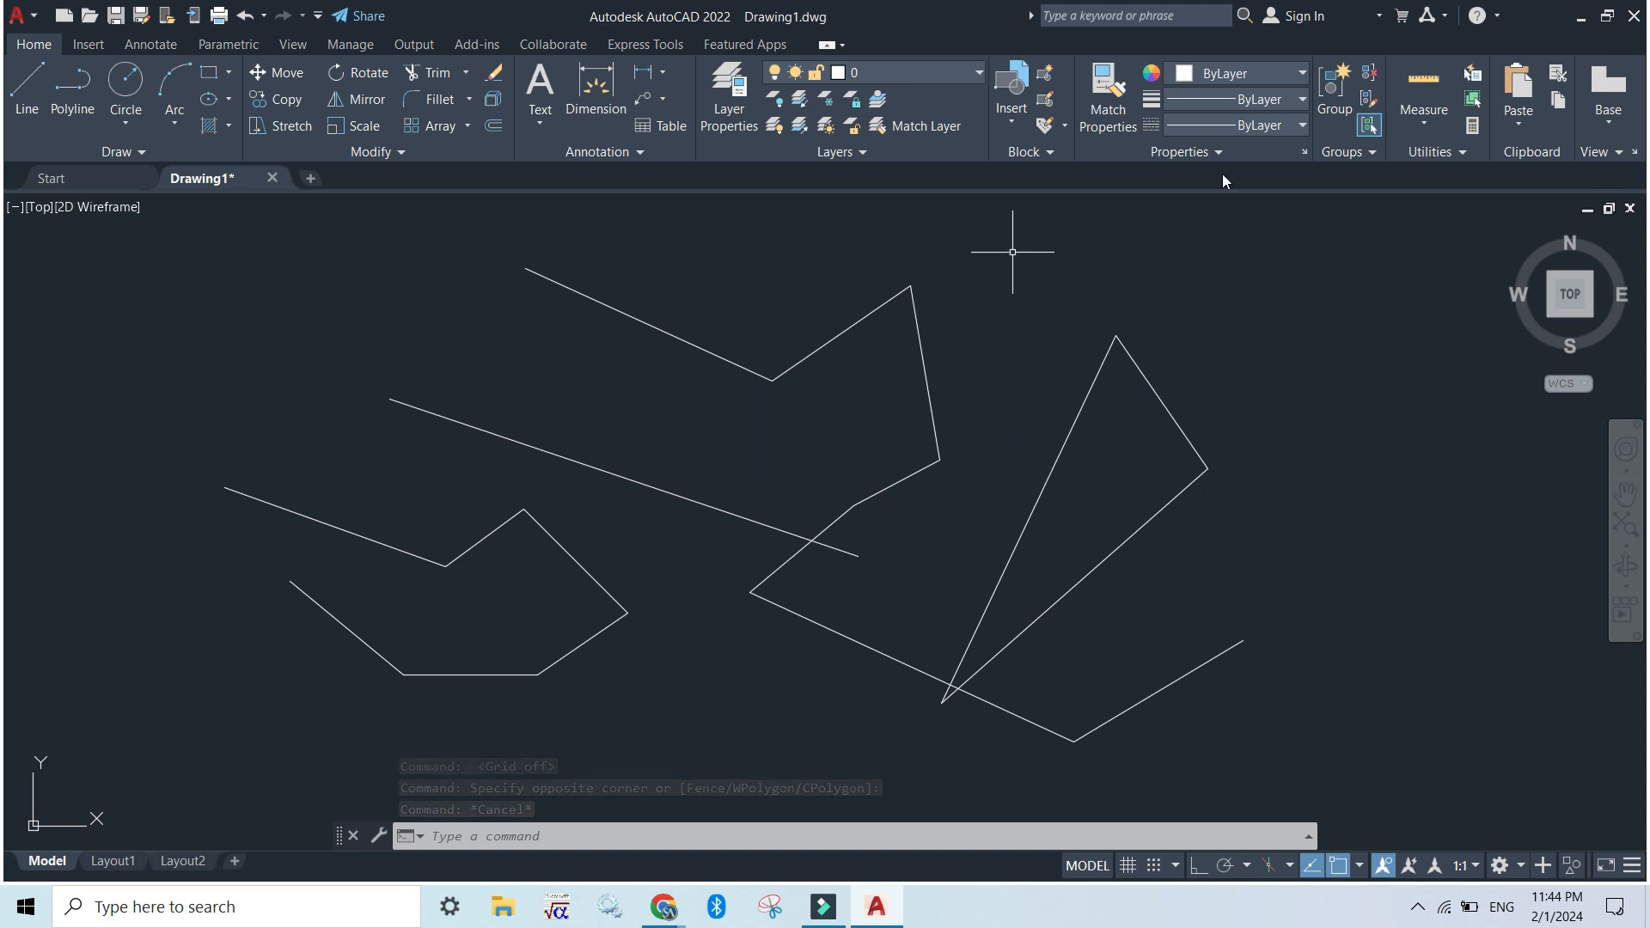
Examine the properties of the triangle's longest side in an enlarged Properties palette, and close the palette
click(1056, 456)
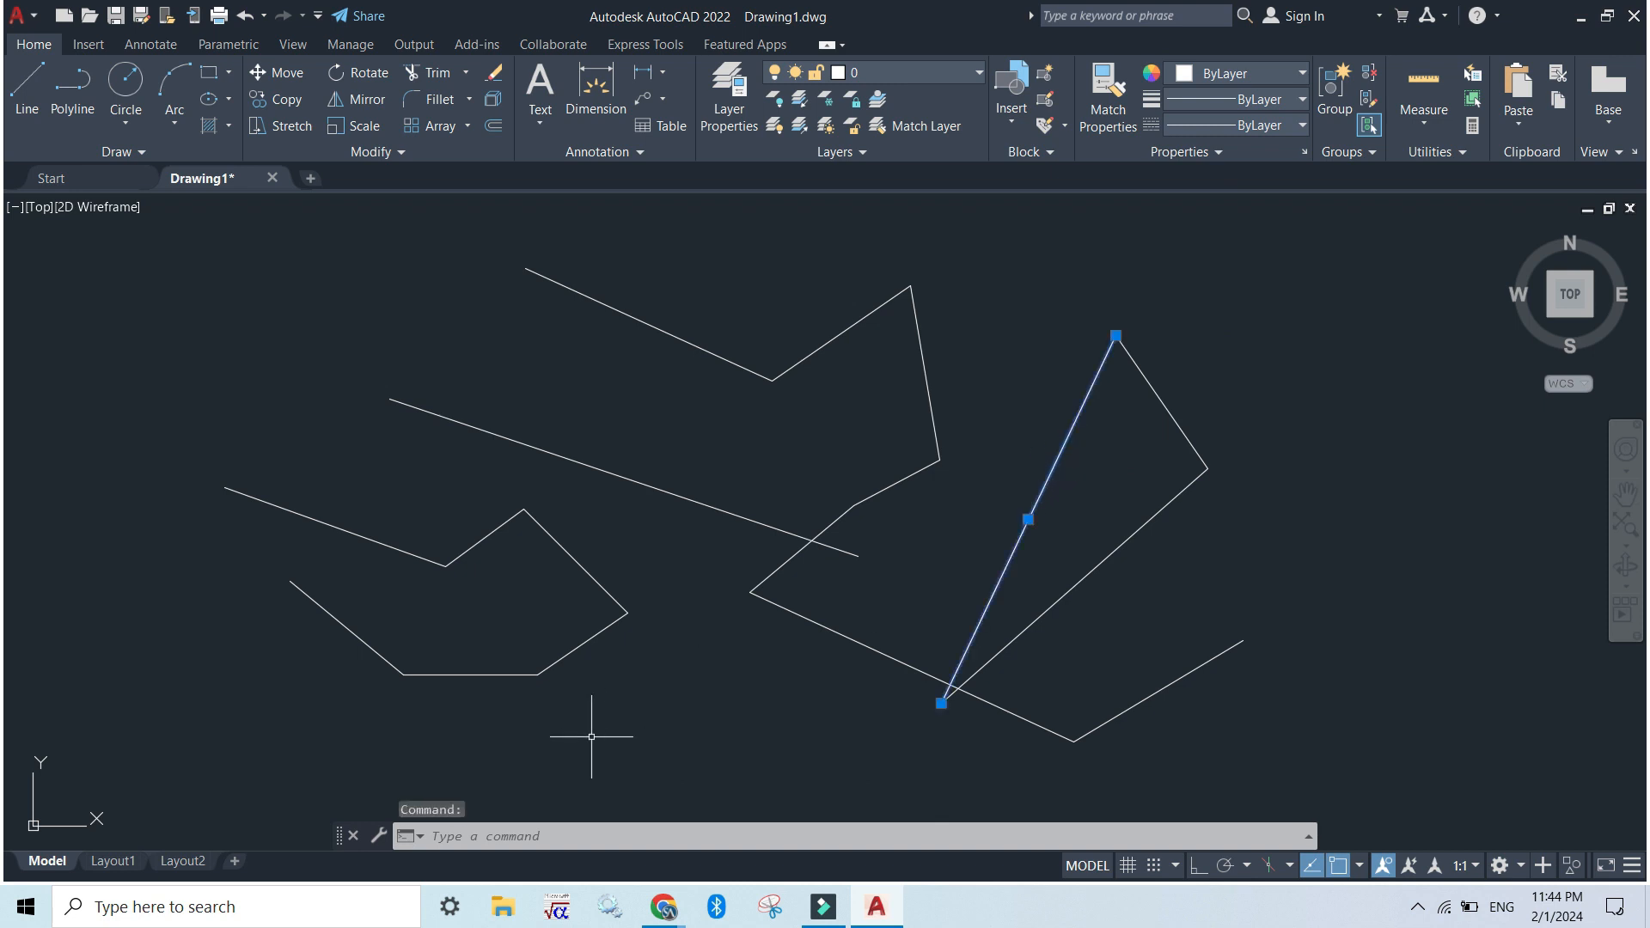
click(465, 837)
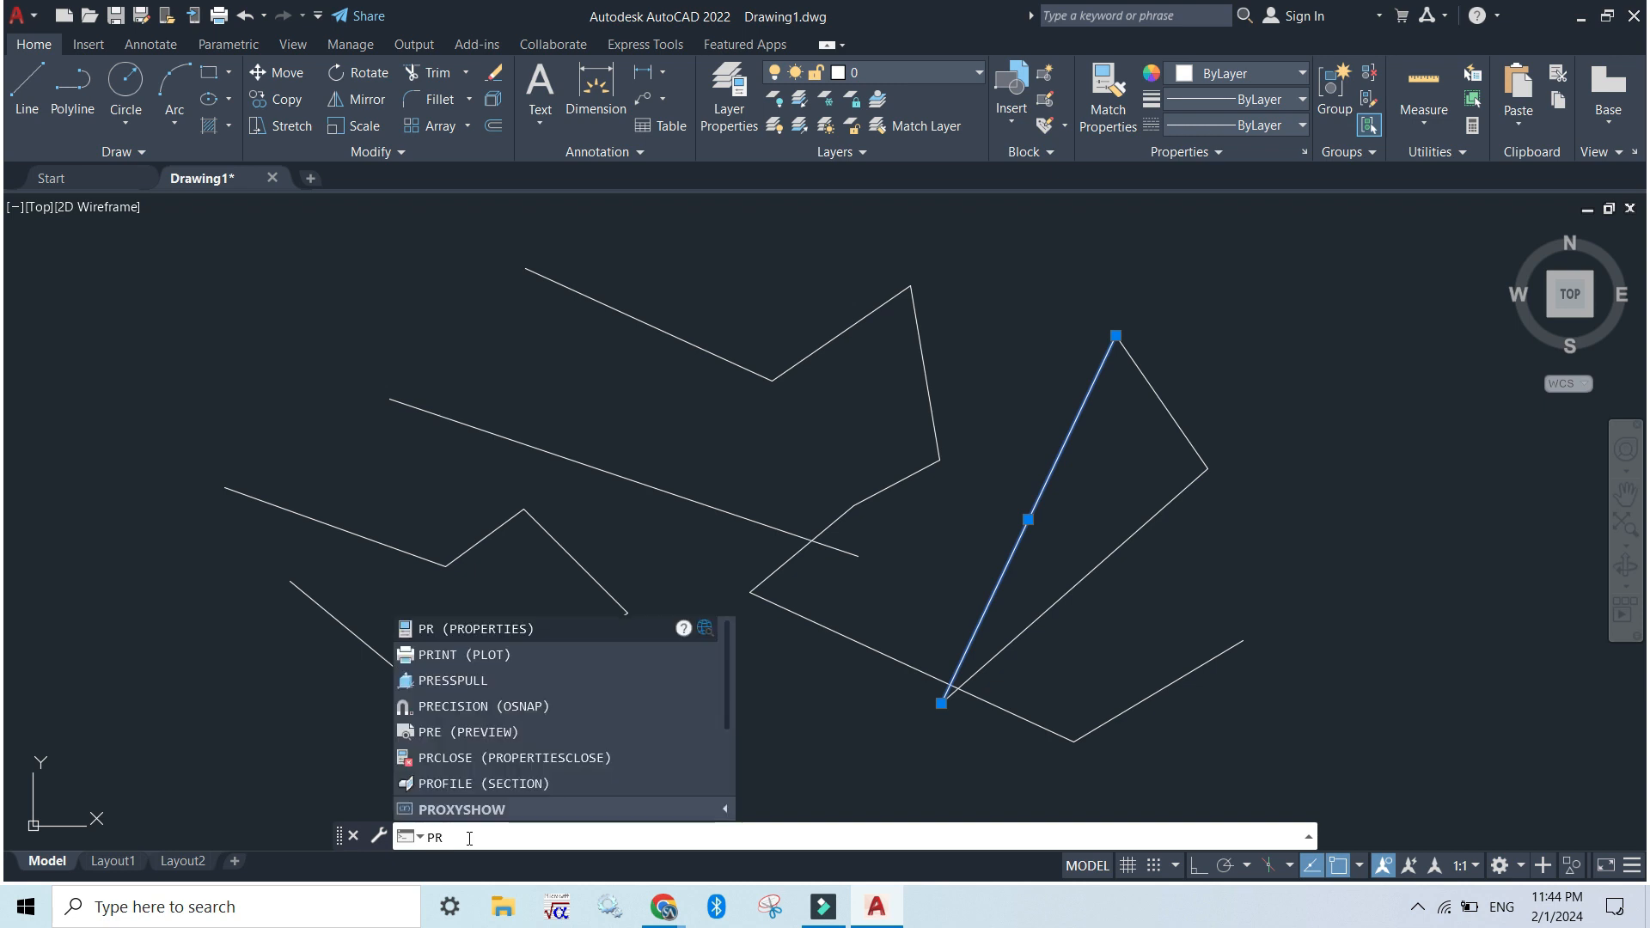
key(Return)
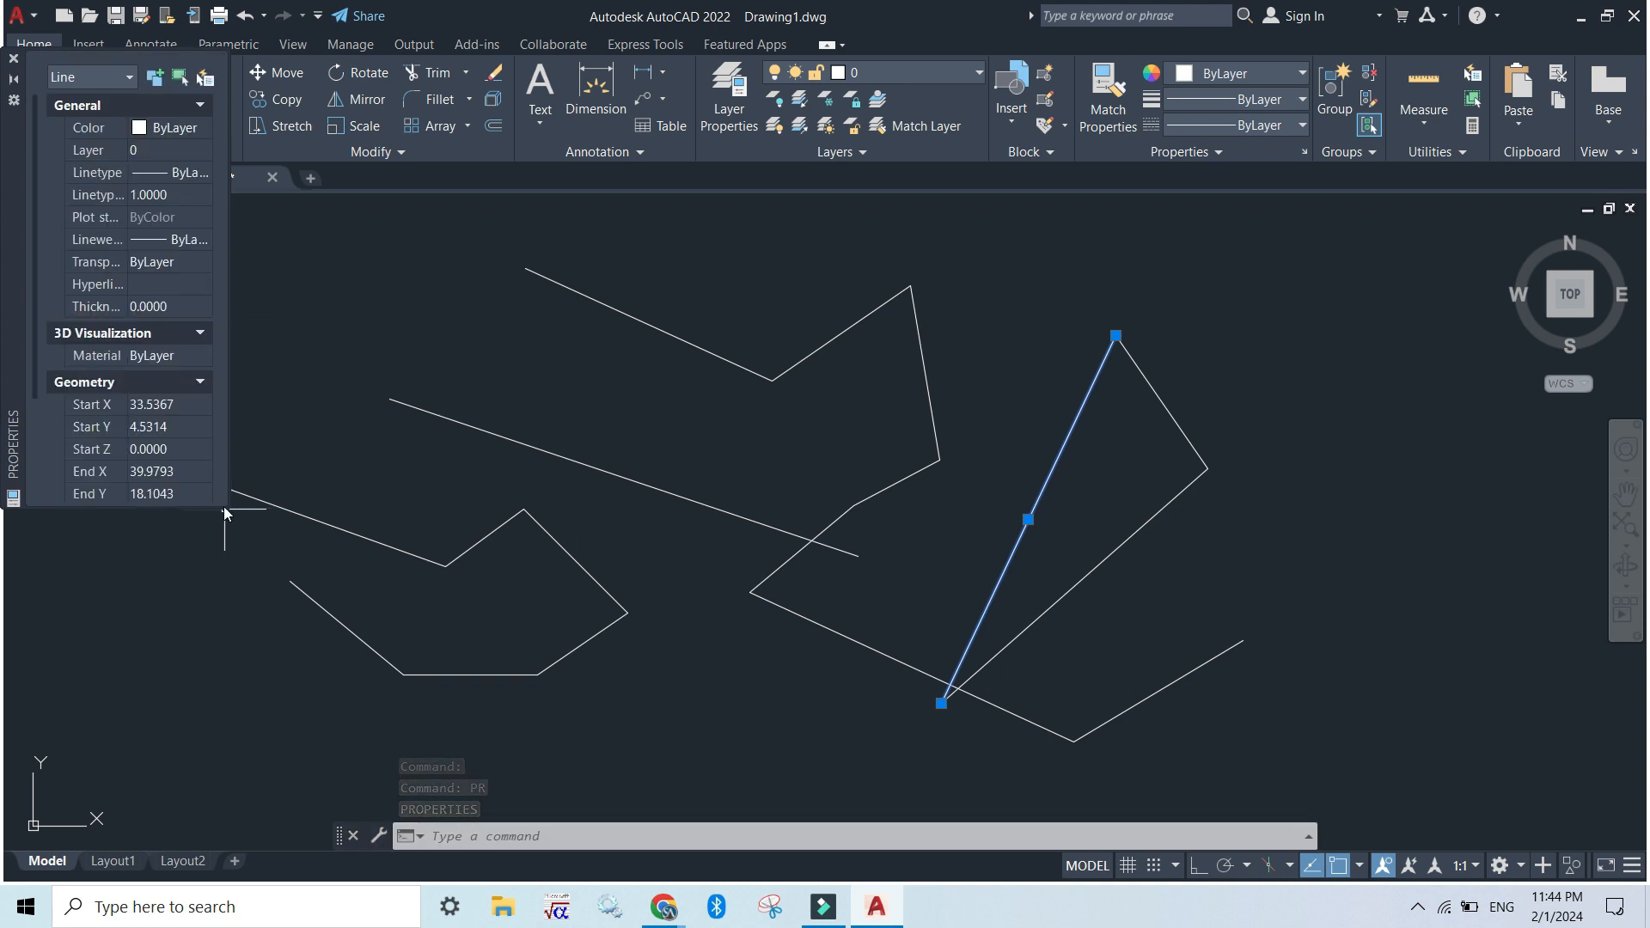
drag(223, 507, 337, 732)
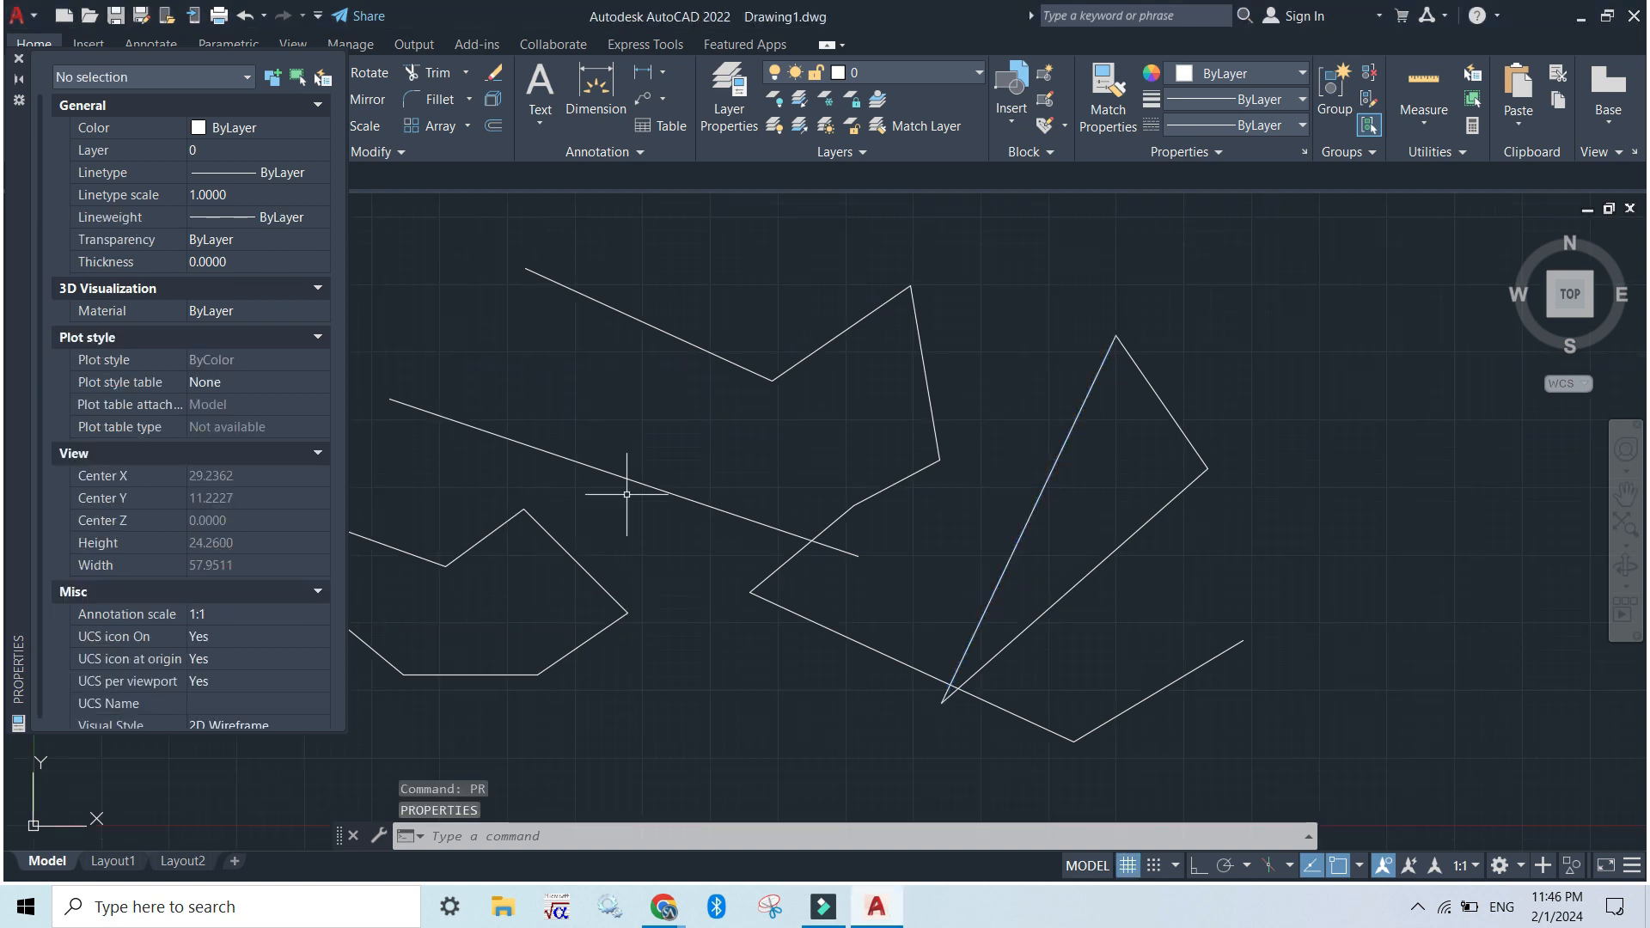
click(18, 60)
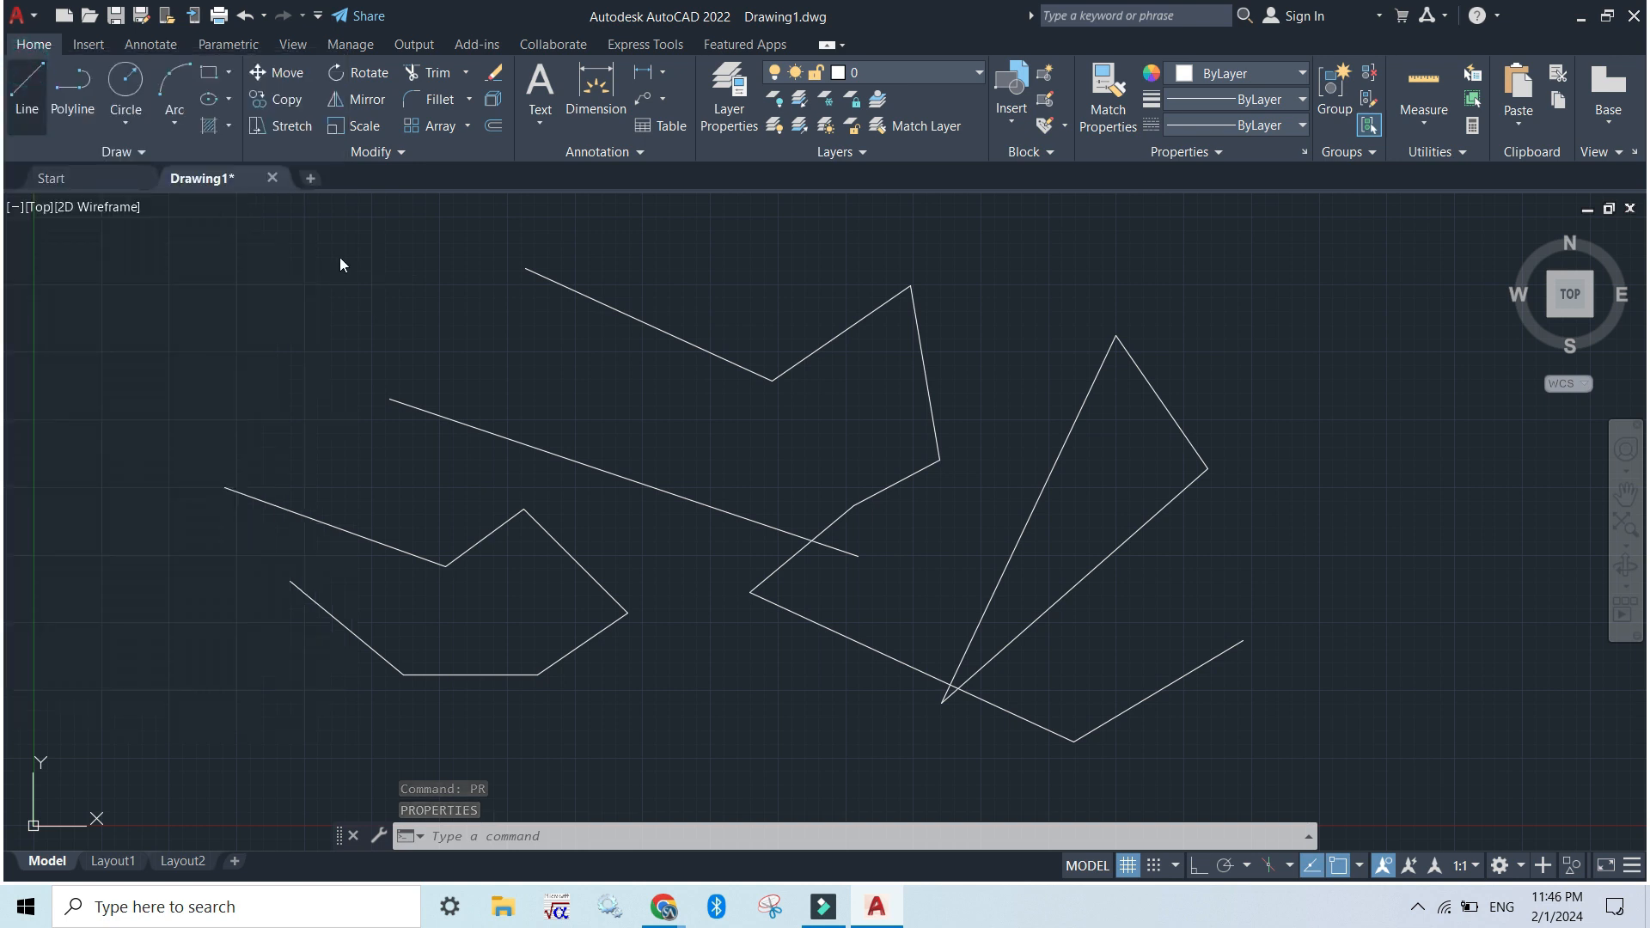
Erase all the lines and polylines from the drawing, including the triangle's short upper side
drag(1327, 786, 202, 318)
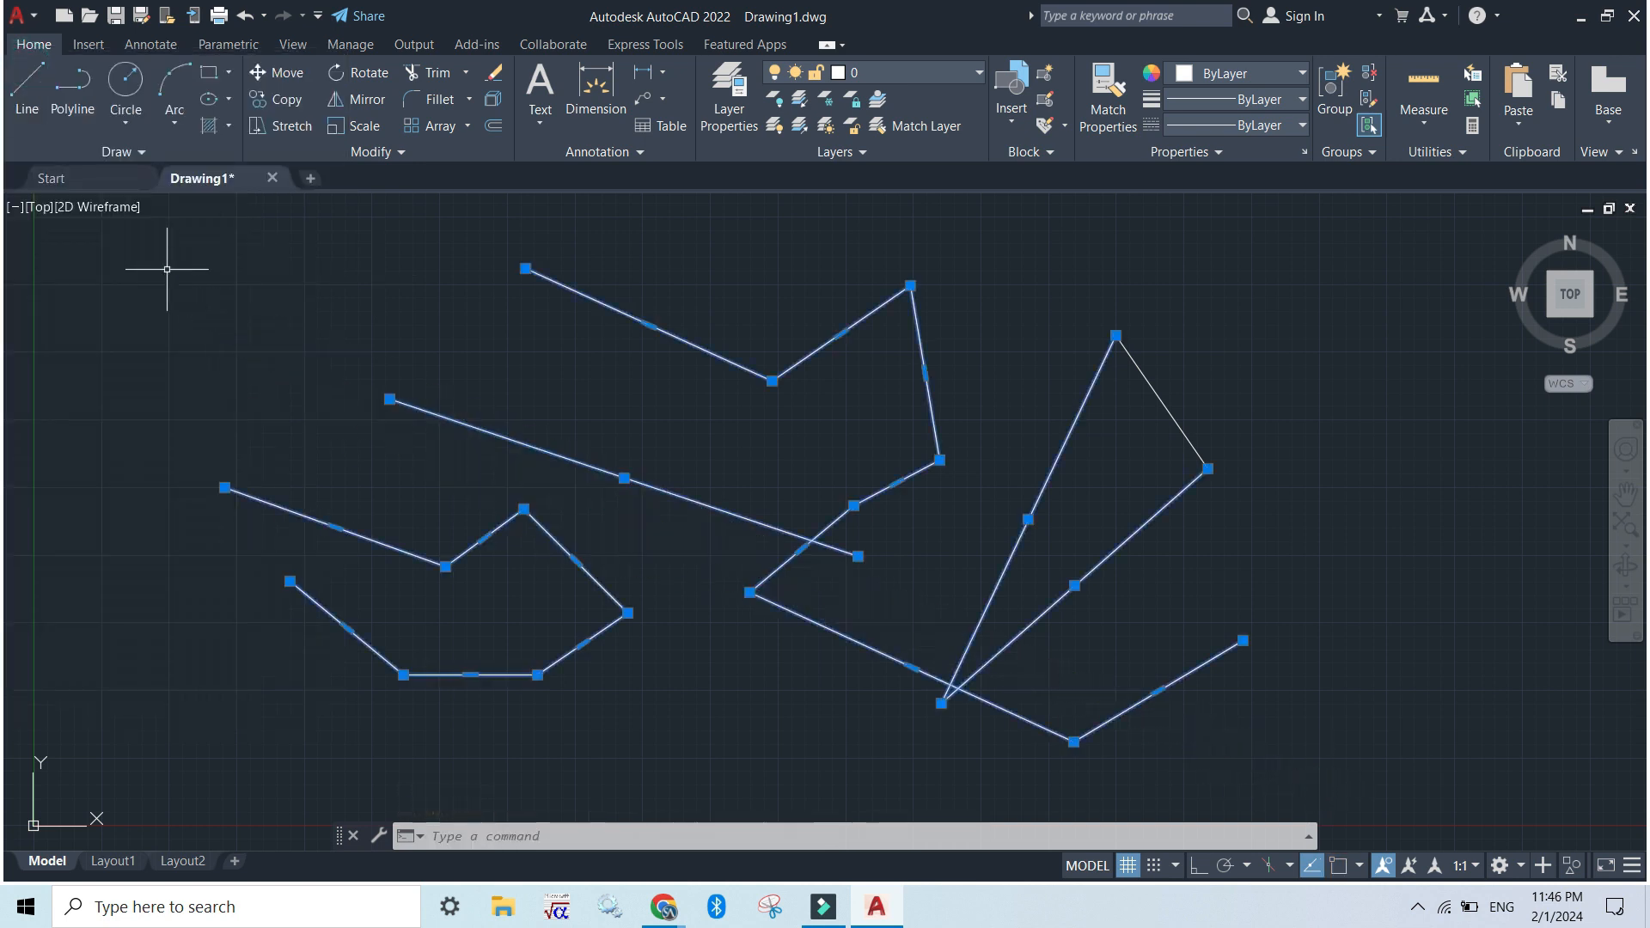
key(Delete)
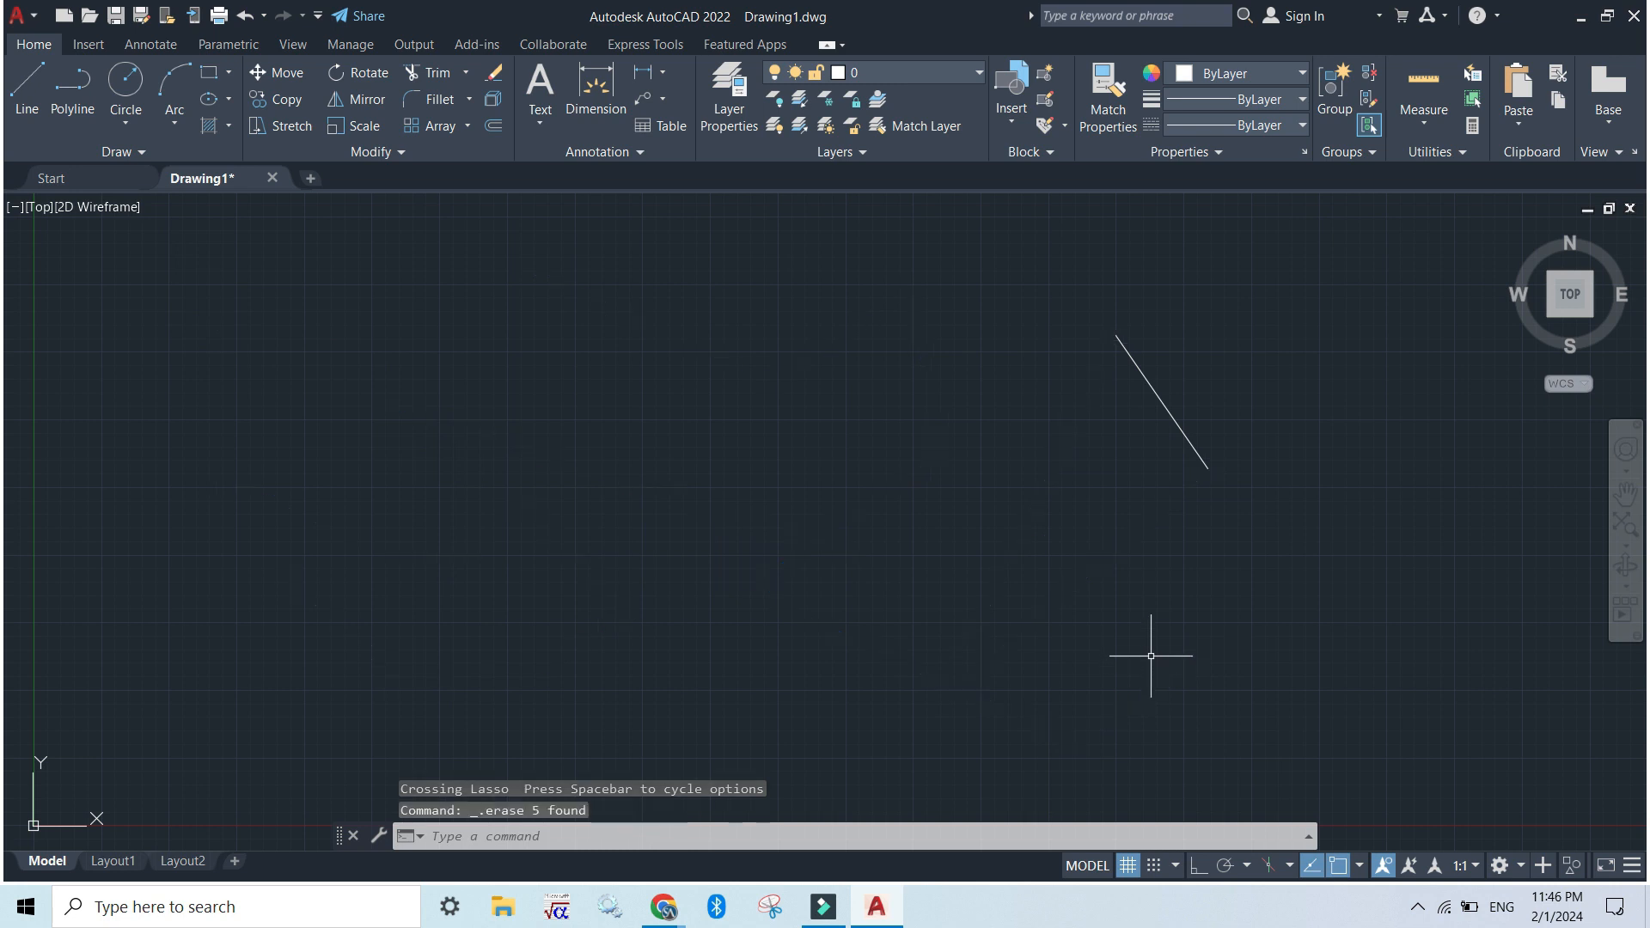
click(1360, 564)
click(1007, 311)
key(Delete)
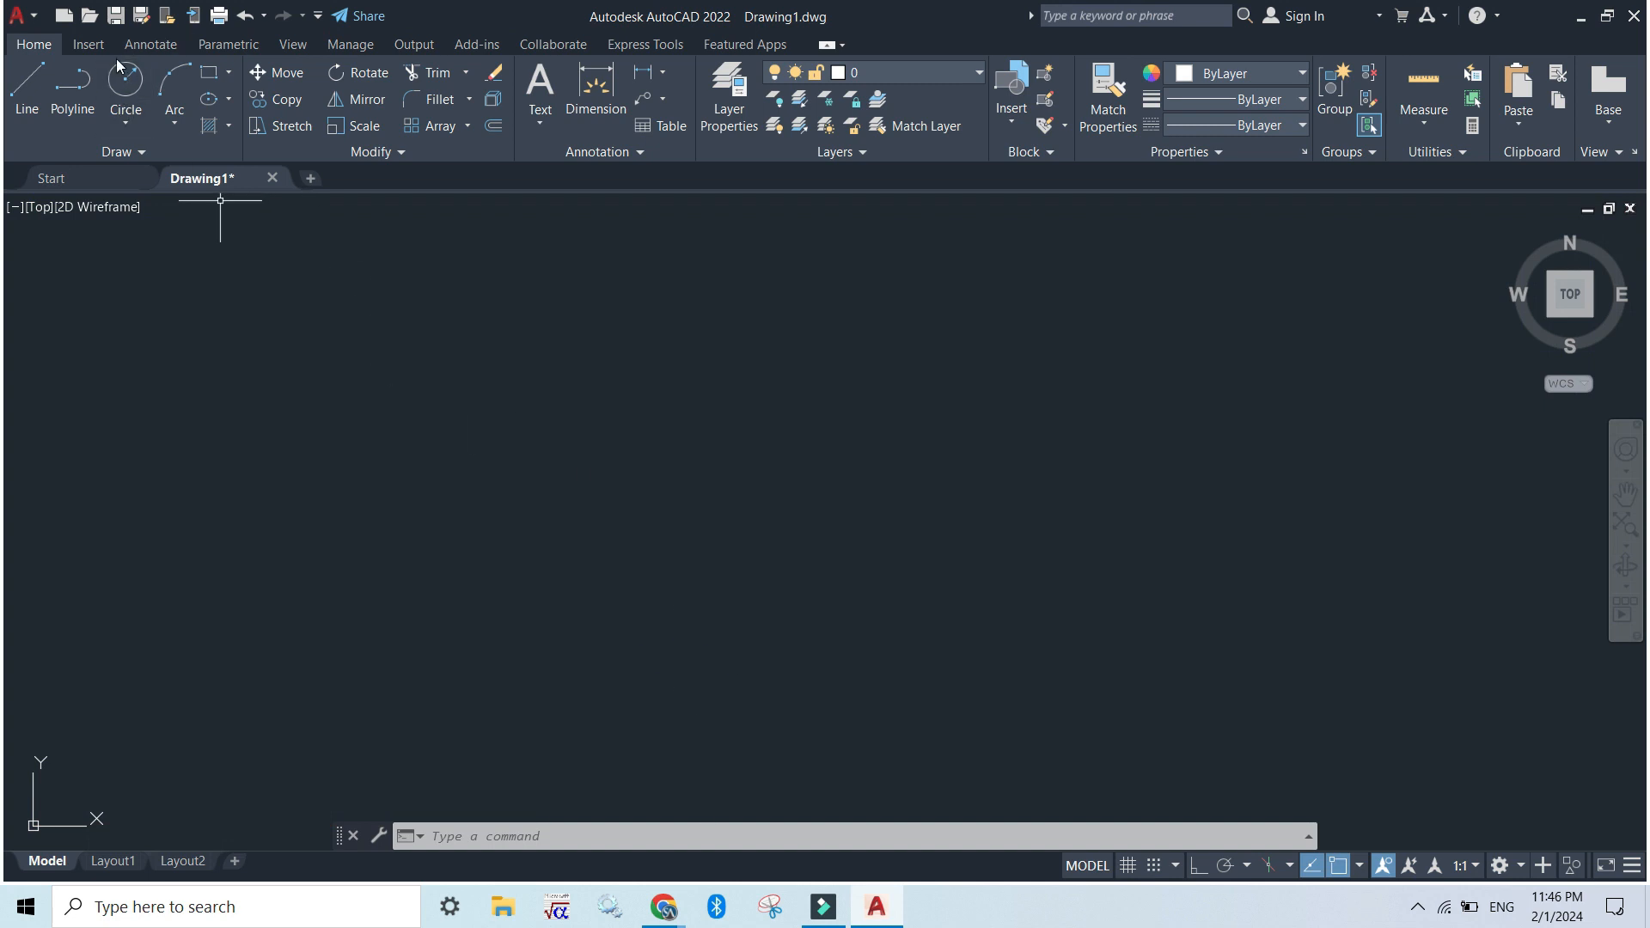
Draw a circle with a radius of 6 in the upper left part of the empty drawing area
click(492, 842)
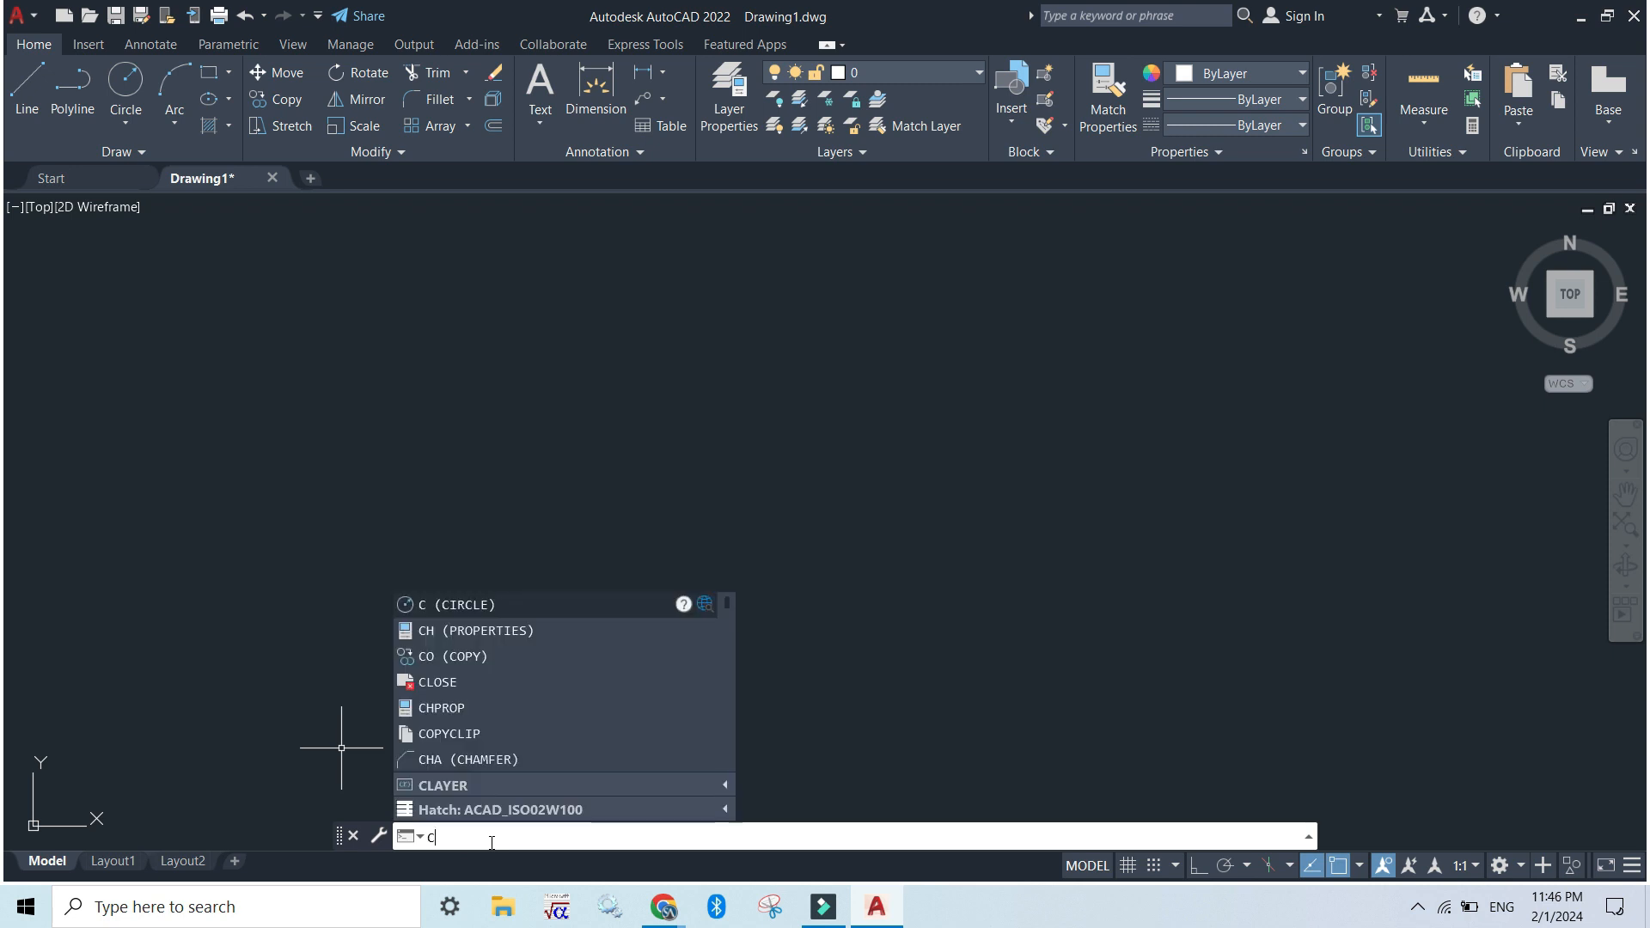
text(c)
key(Return)
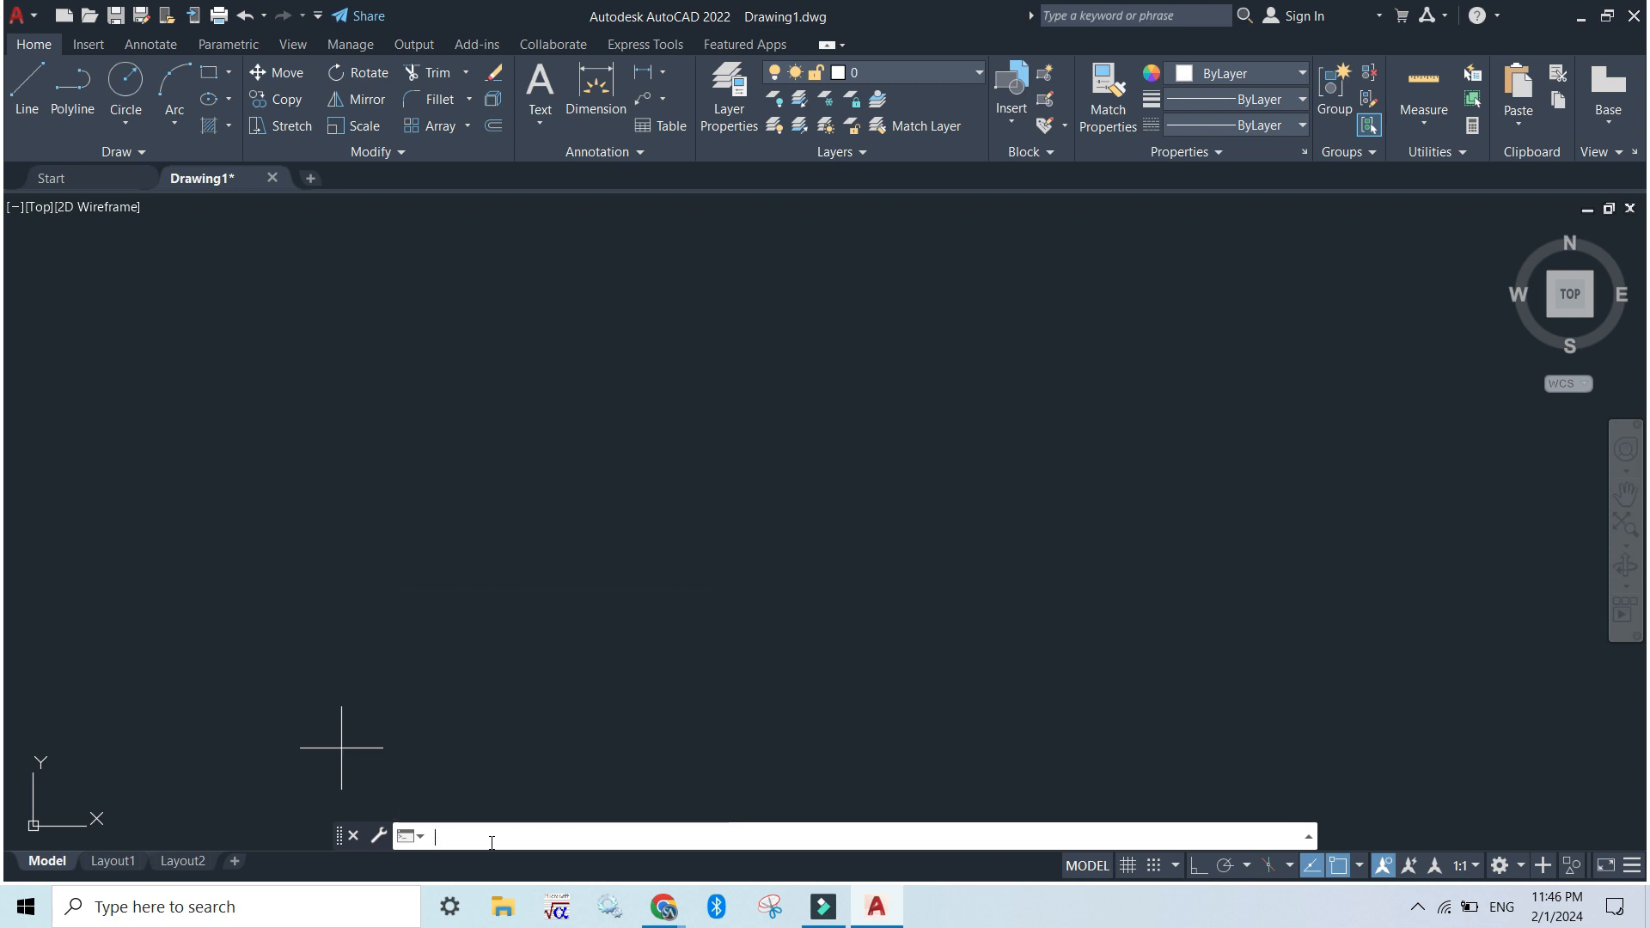
click(580, 351)
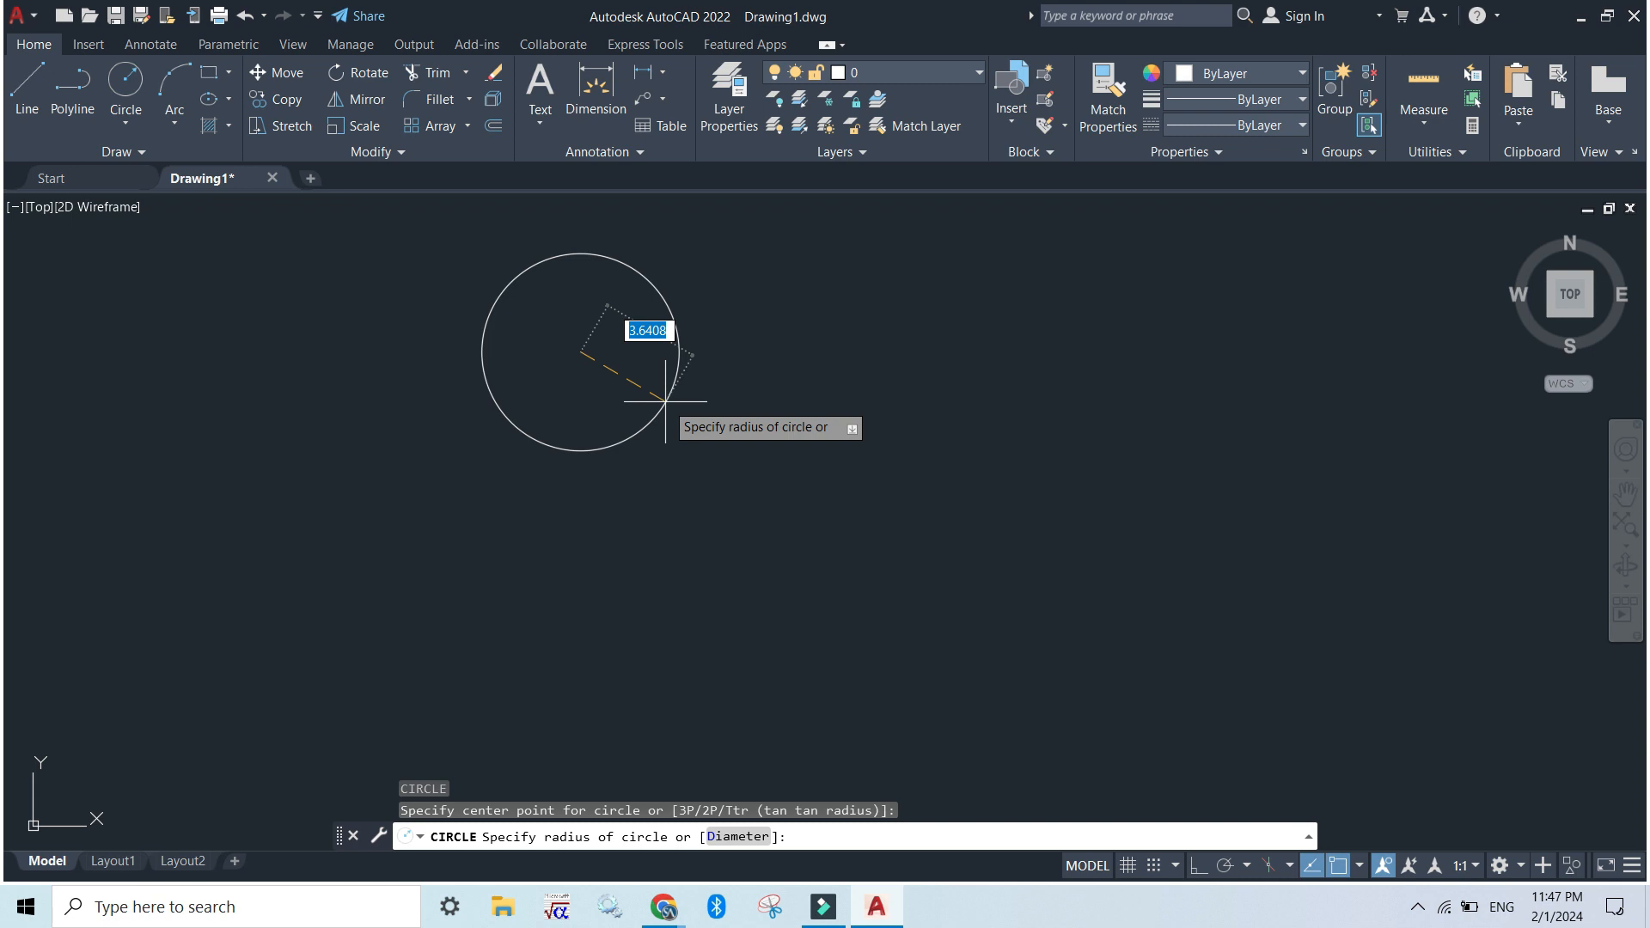
text(6)
key(Return)
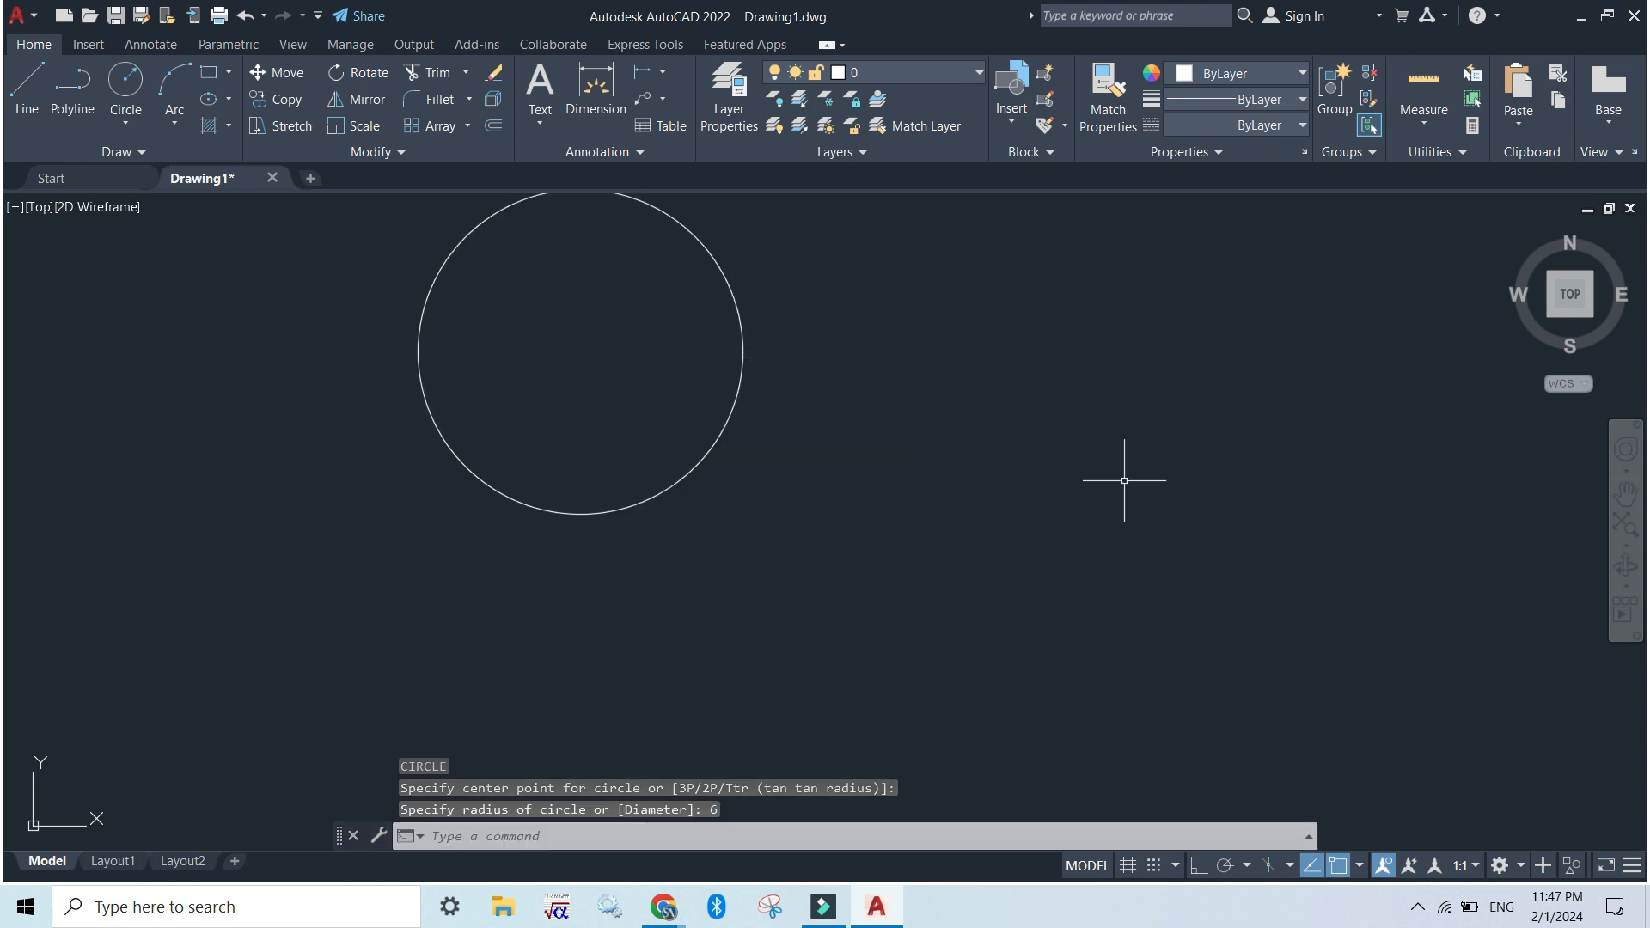
Turn on the grid and draw a three-point arc to the right of the circle, bulging upward and ending lower on its right side
drag(920, 330, 1009, 339)
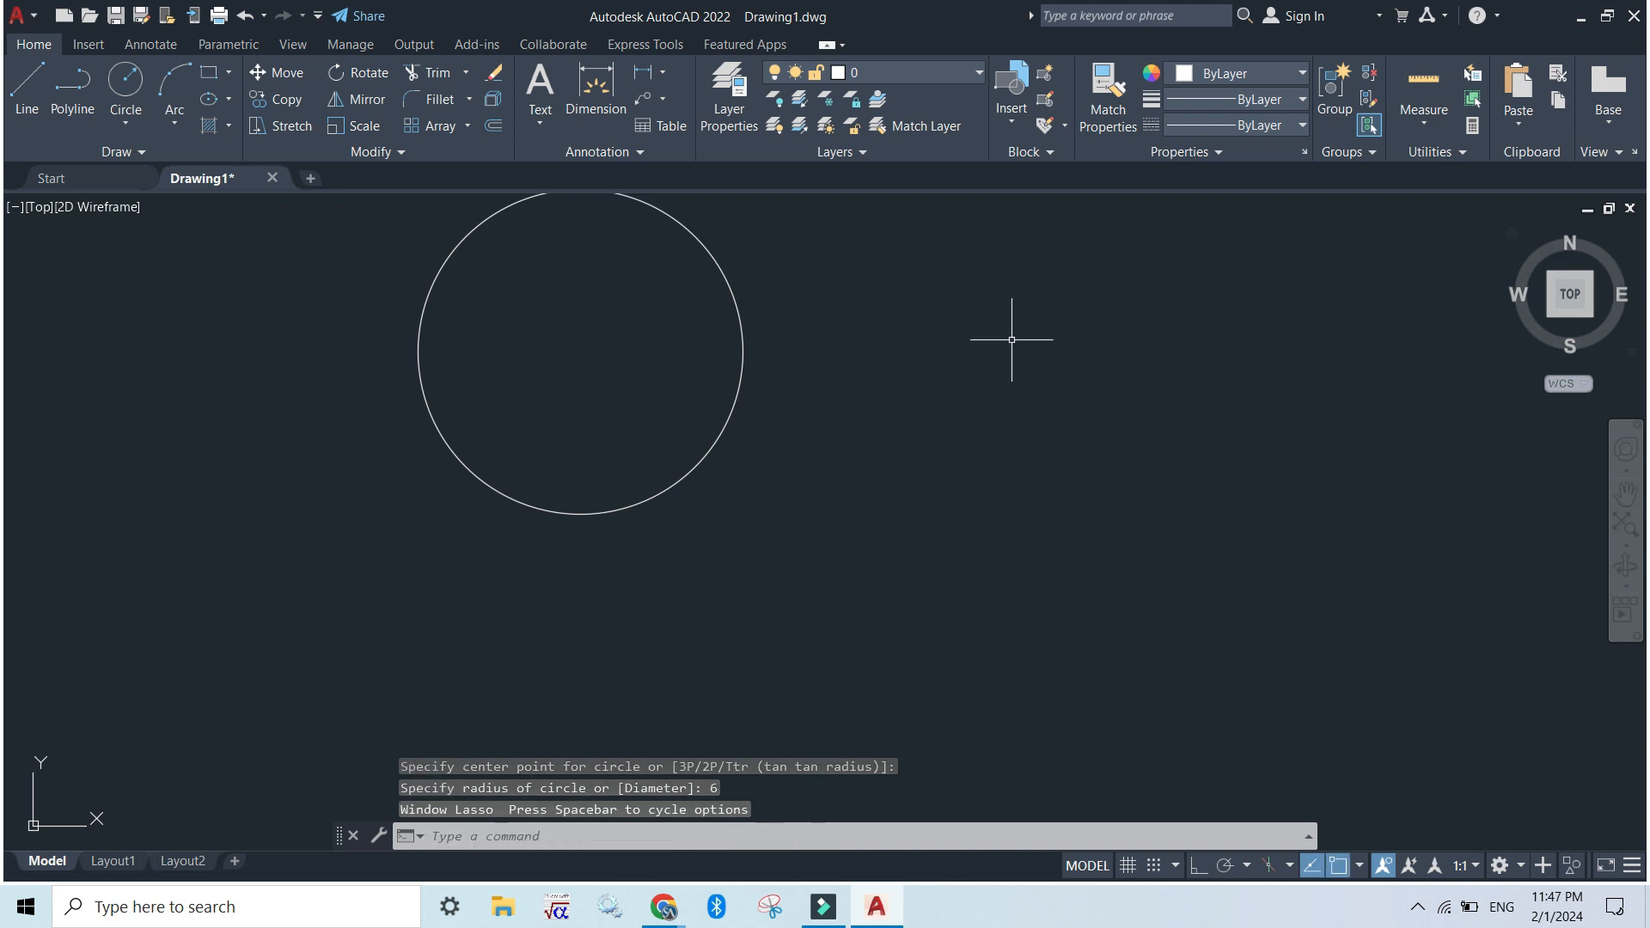
click(1625, 494)
drag(907, 405, 926, 485)
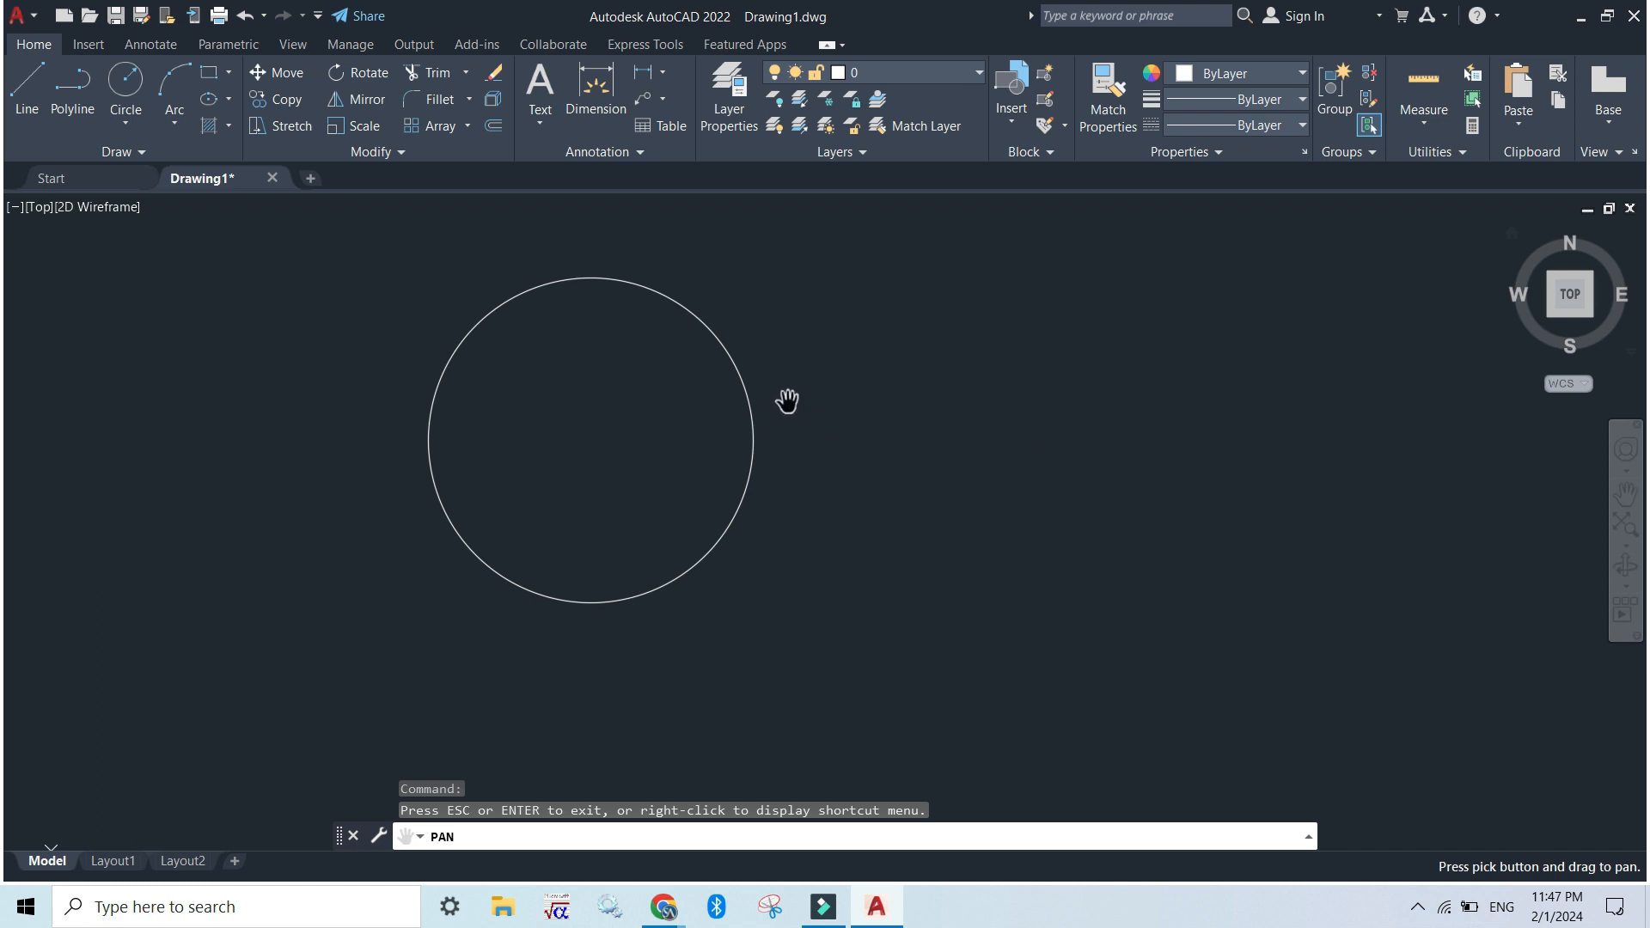
key(Escape)
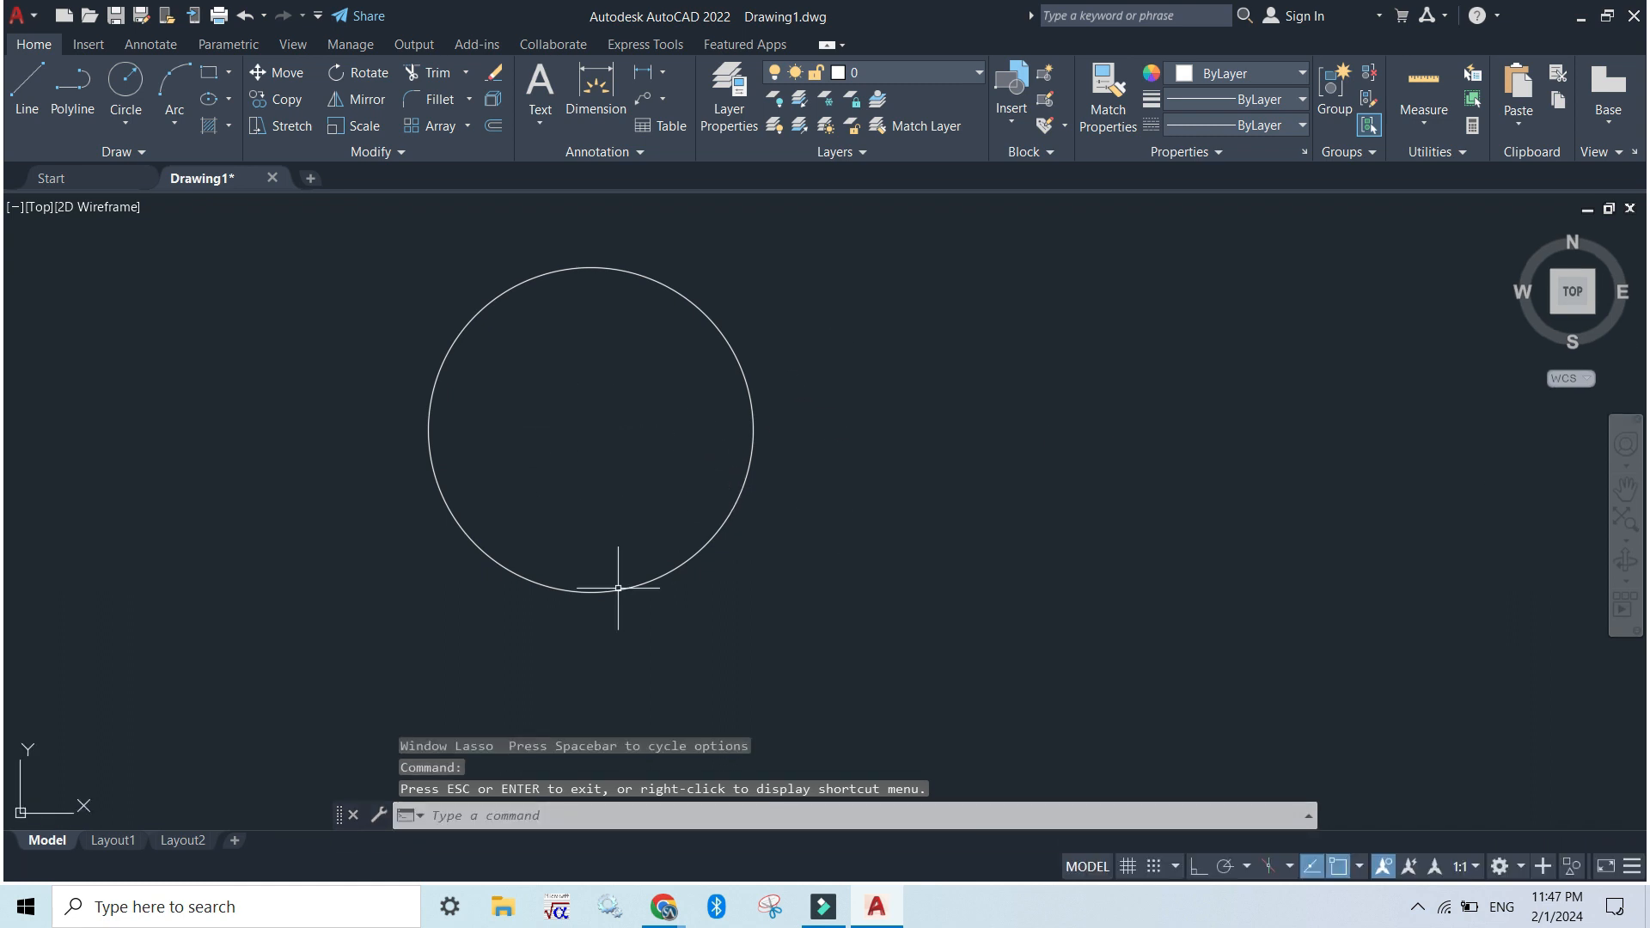
key(F7)
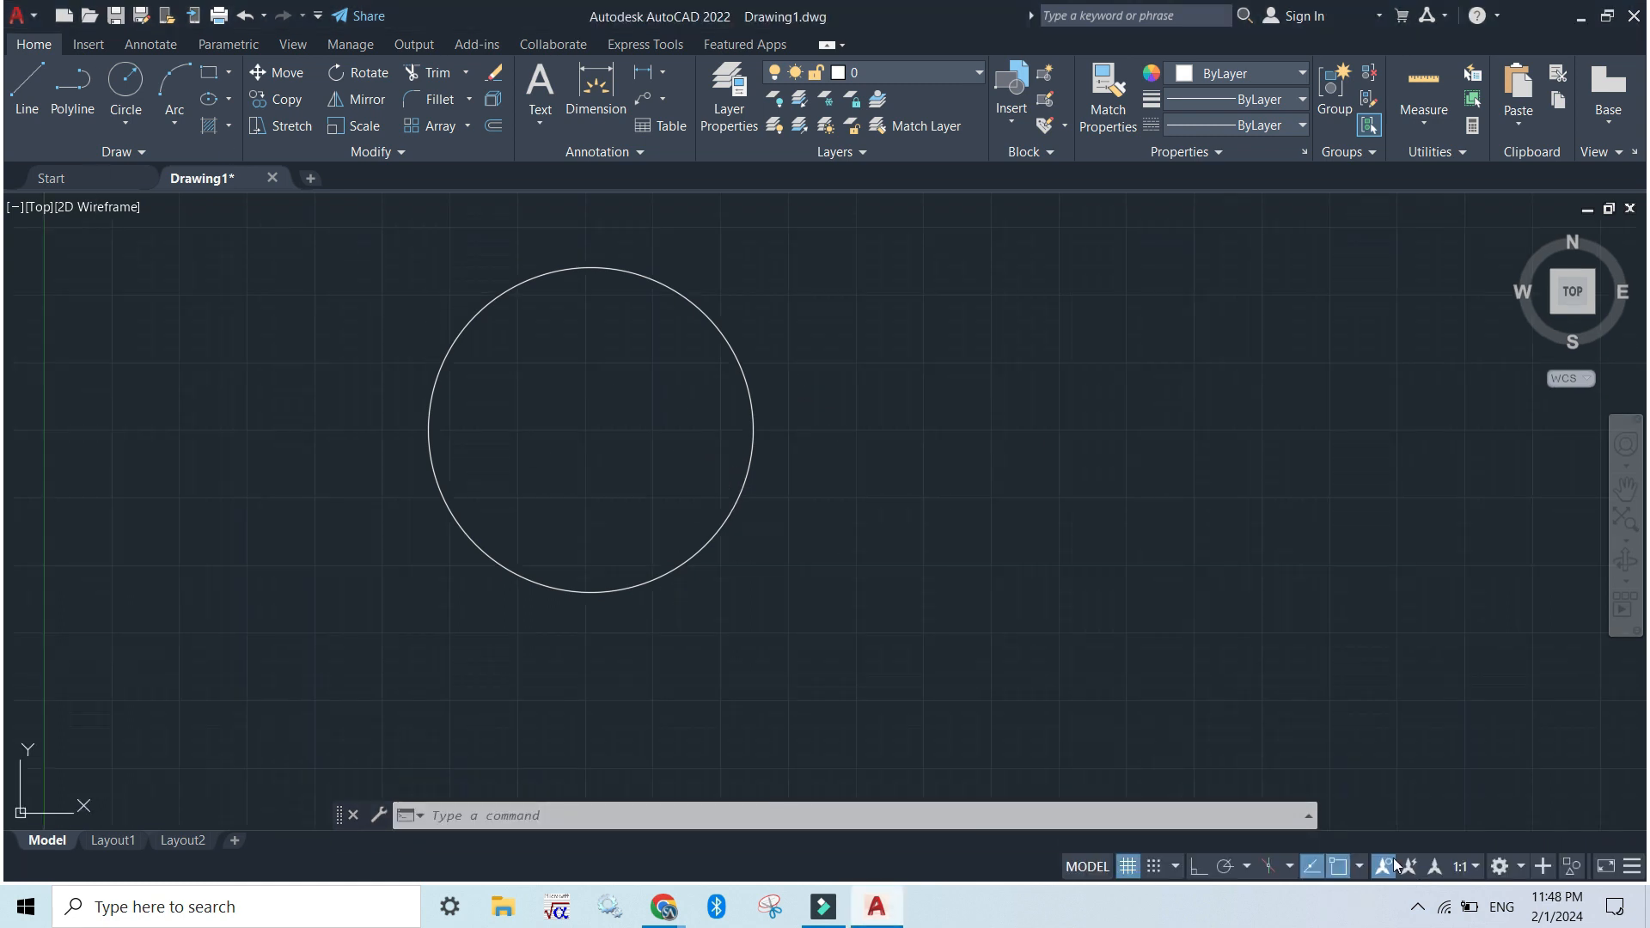
click(183, 82)
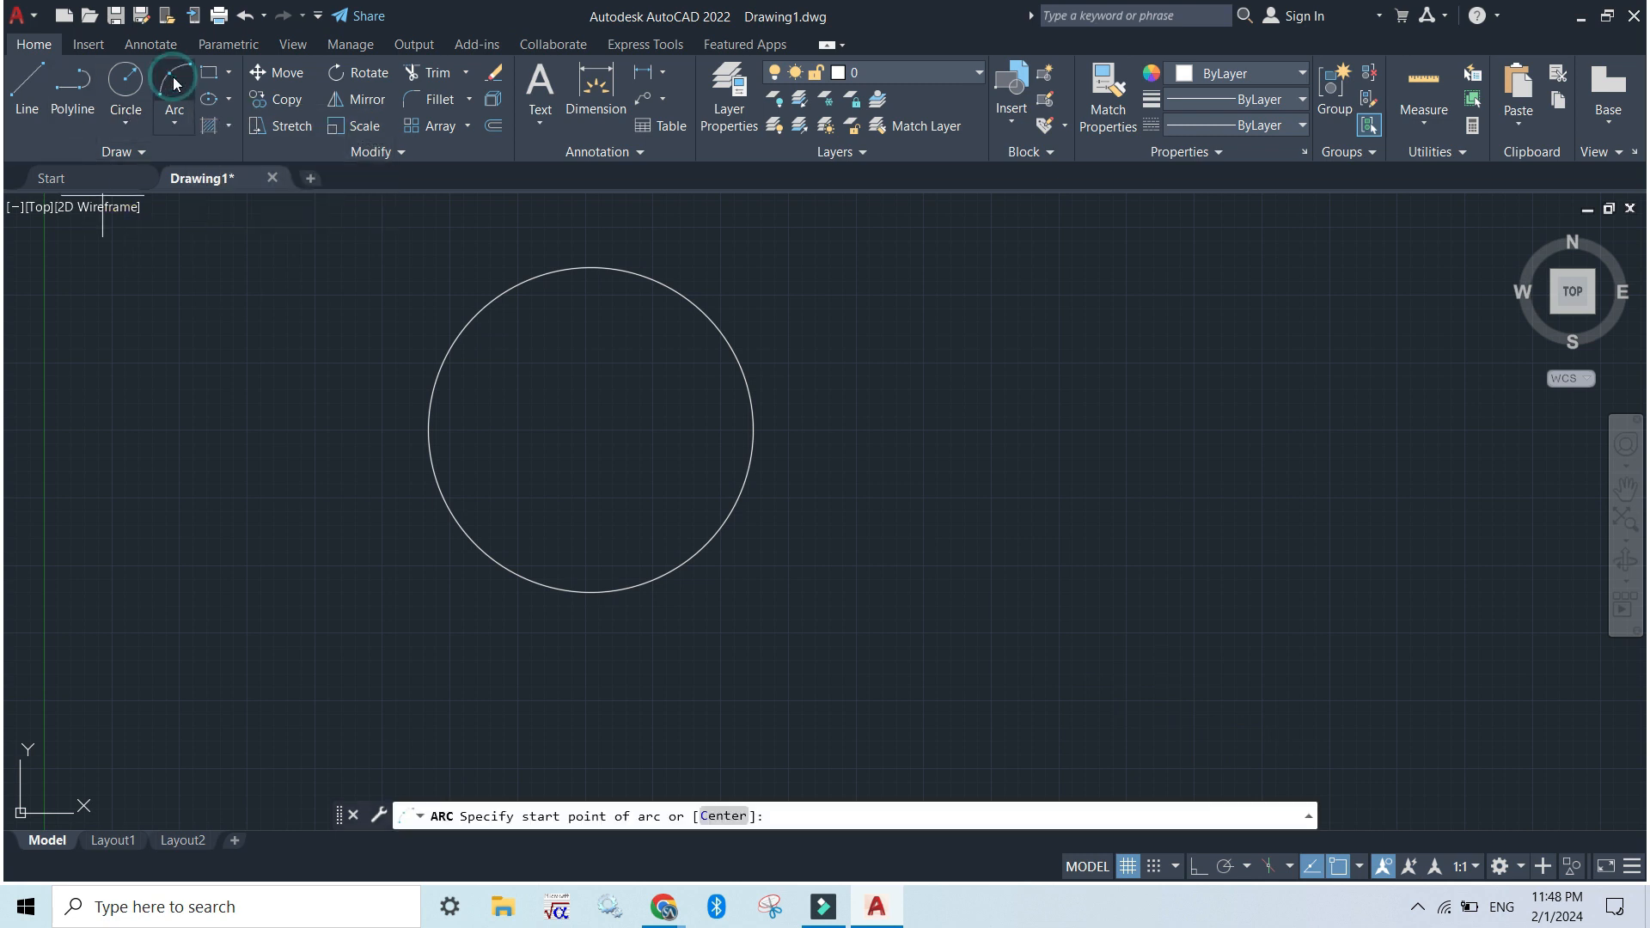
click(858, 374)
click(1103, 318)
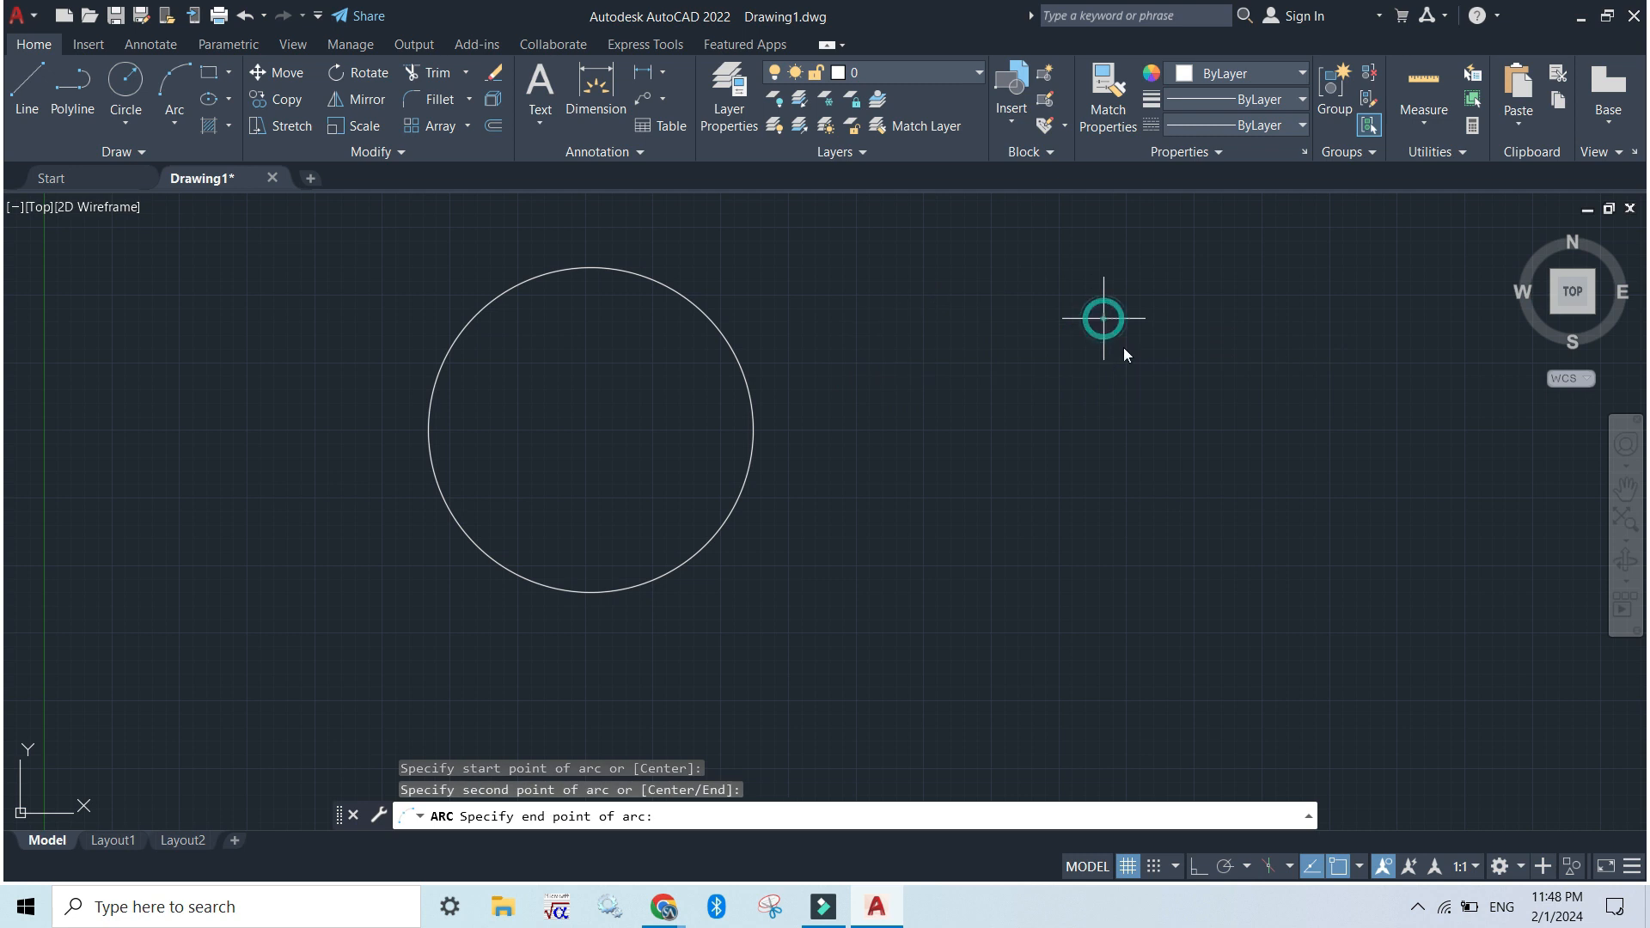
click(1139, 494)
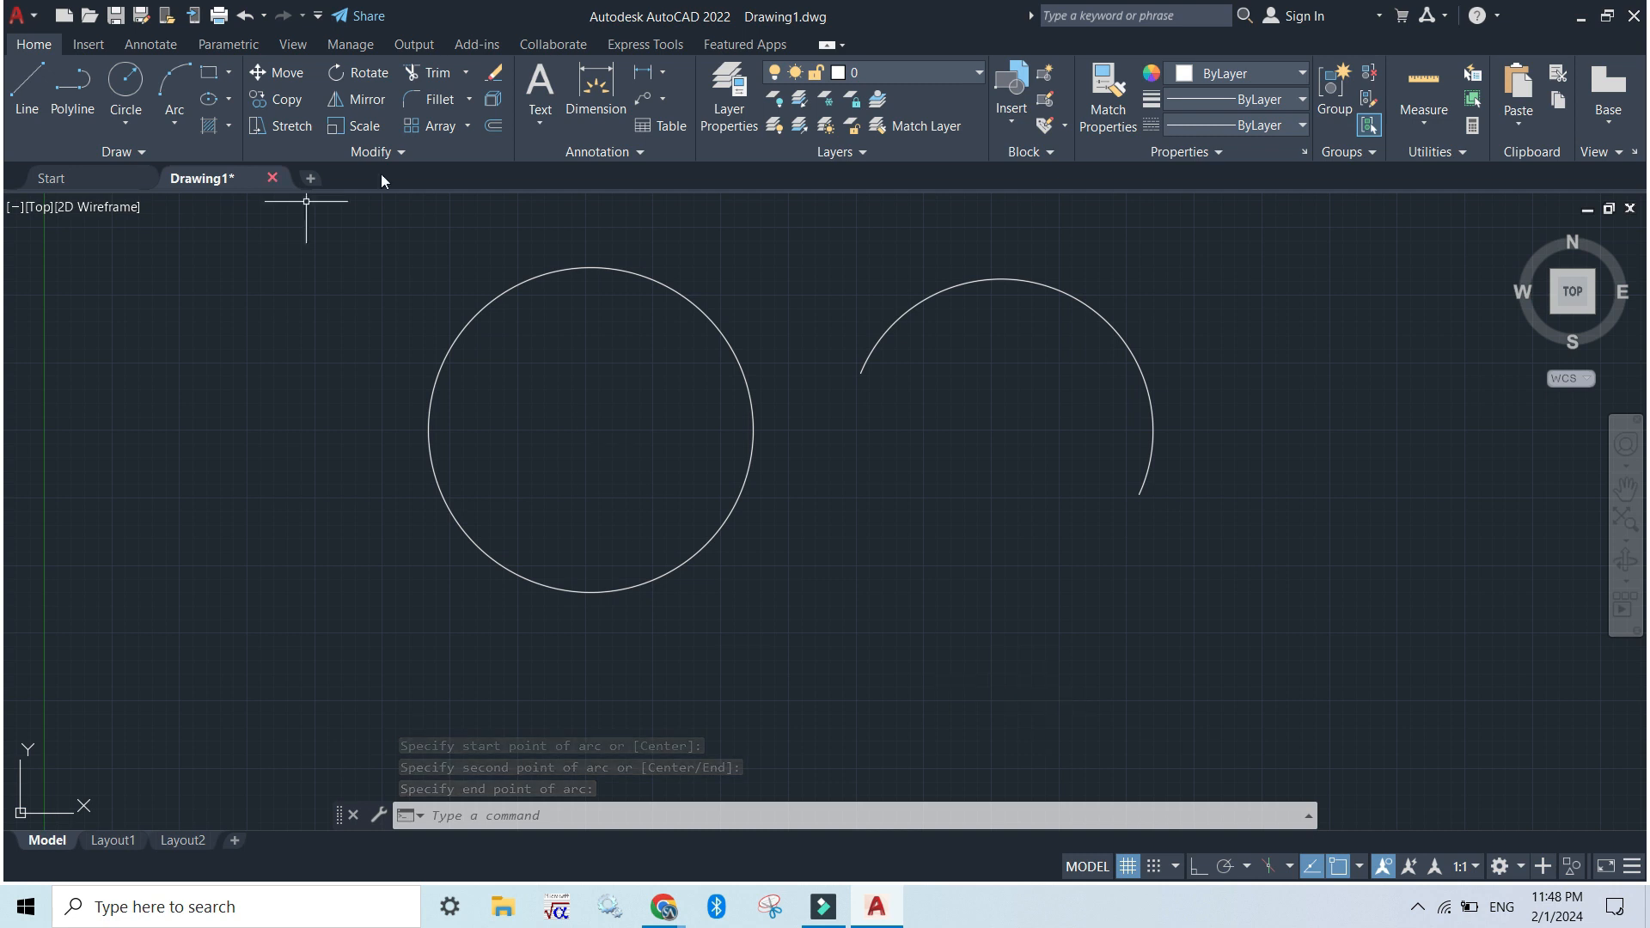
Examine the arc's geometry in the Properties palette, including its radius, angles and arc length, and close the palette
click(890, 324)
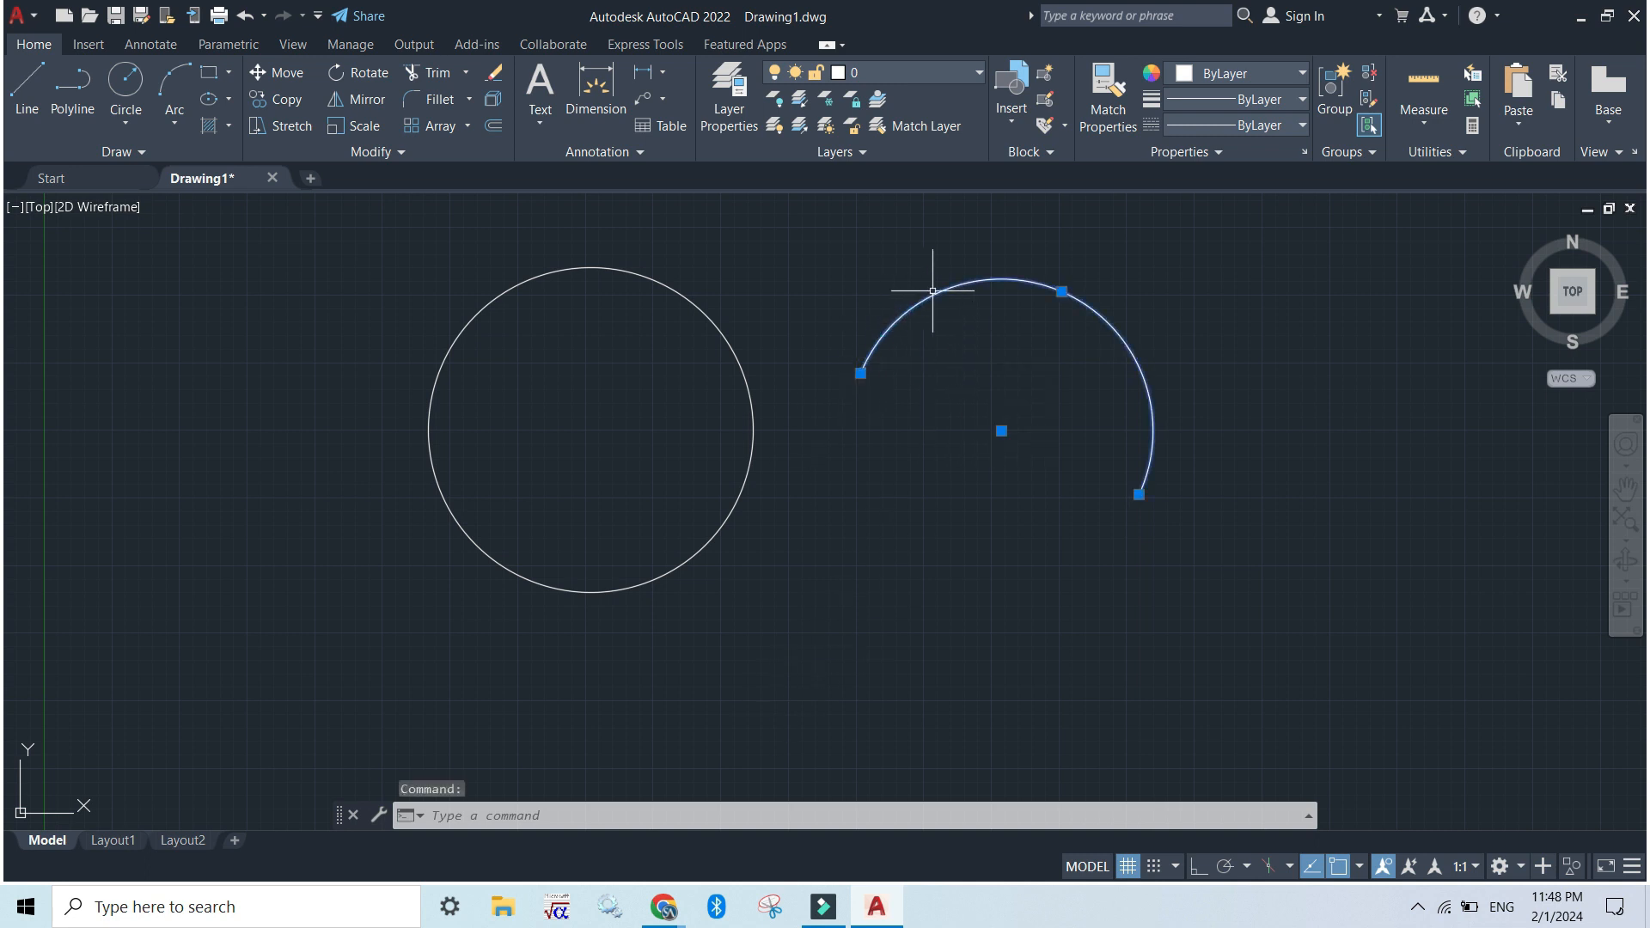
click(458, 811)
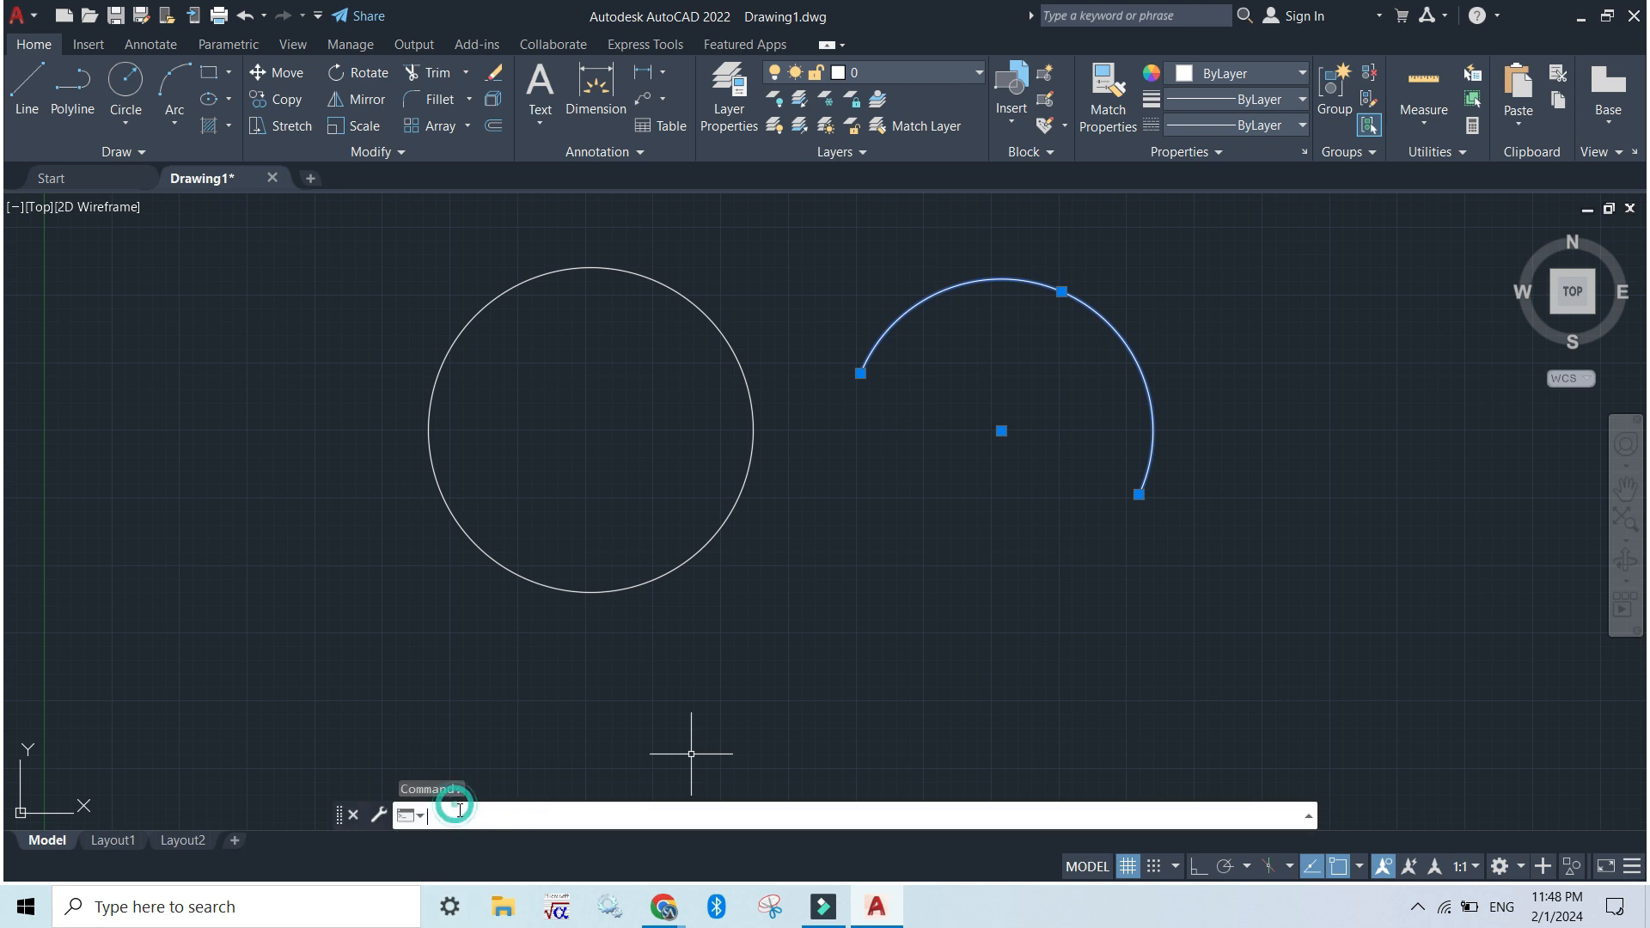
text(pr)
key(Return)
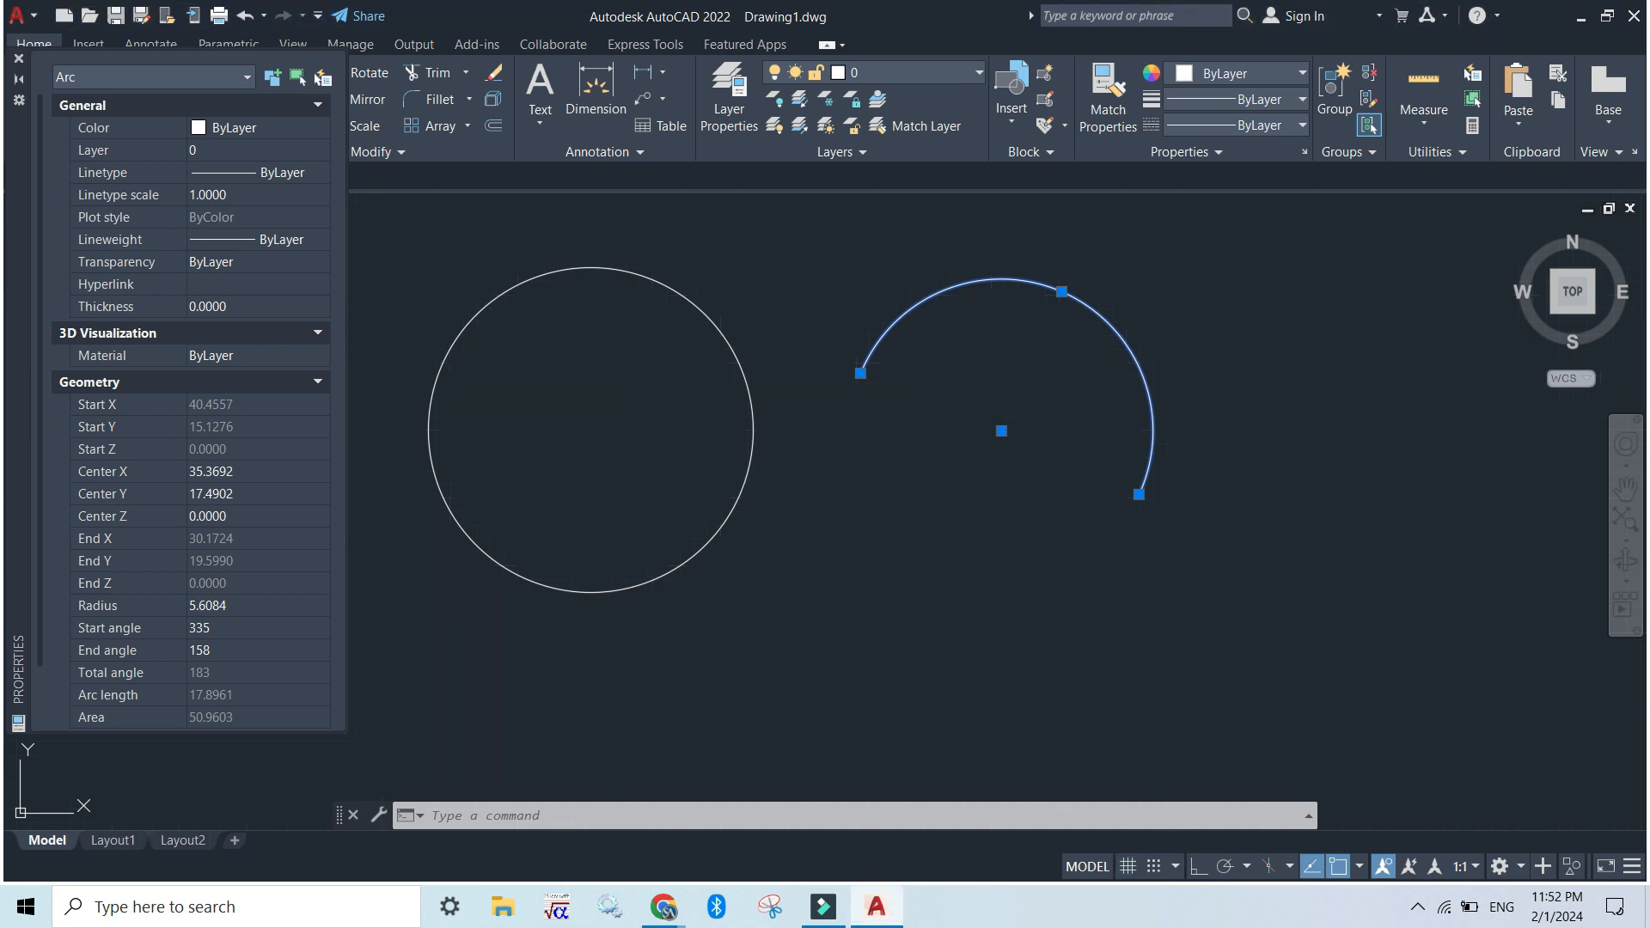
click(18, 58)
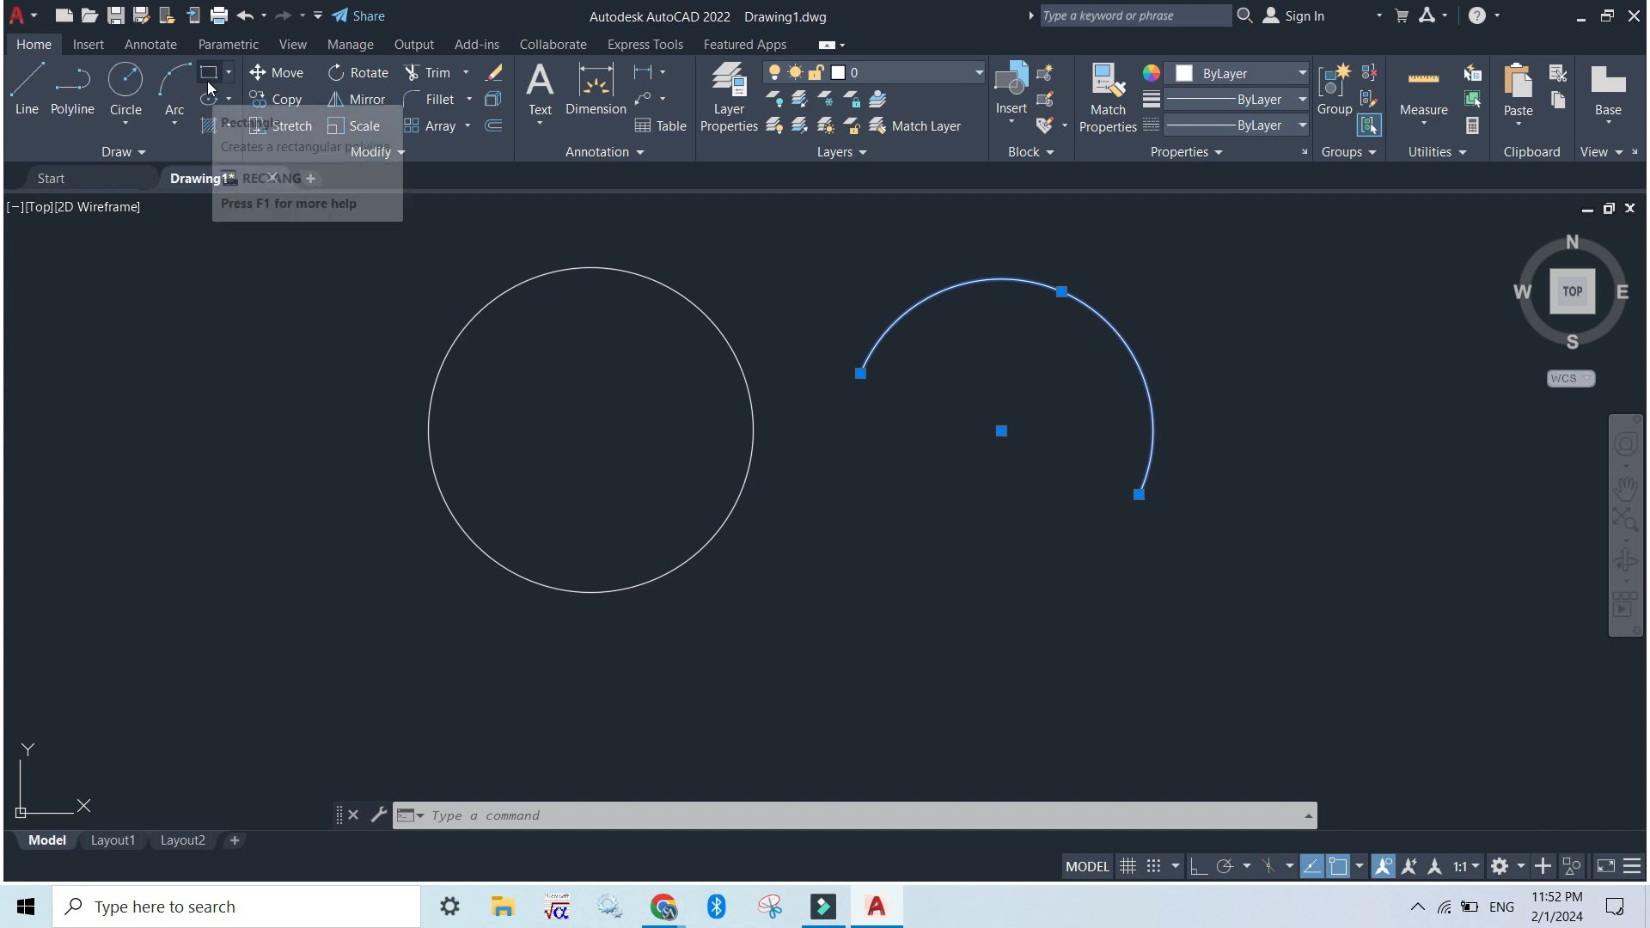
Draw a rectangle by two opposite corners below the arc, overlapping the arc's lower end
click(500, 817)
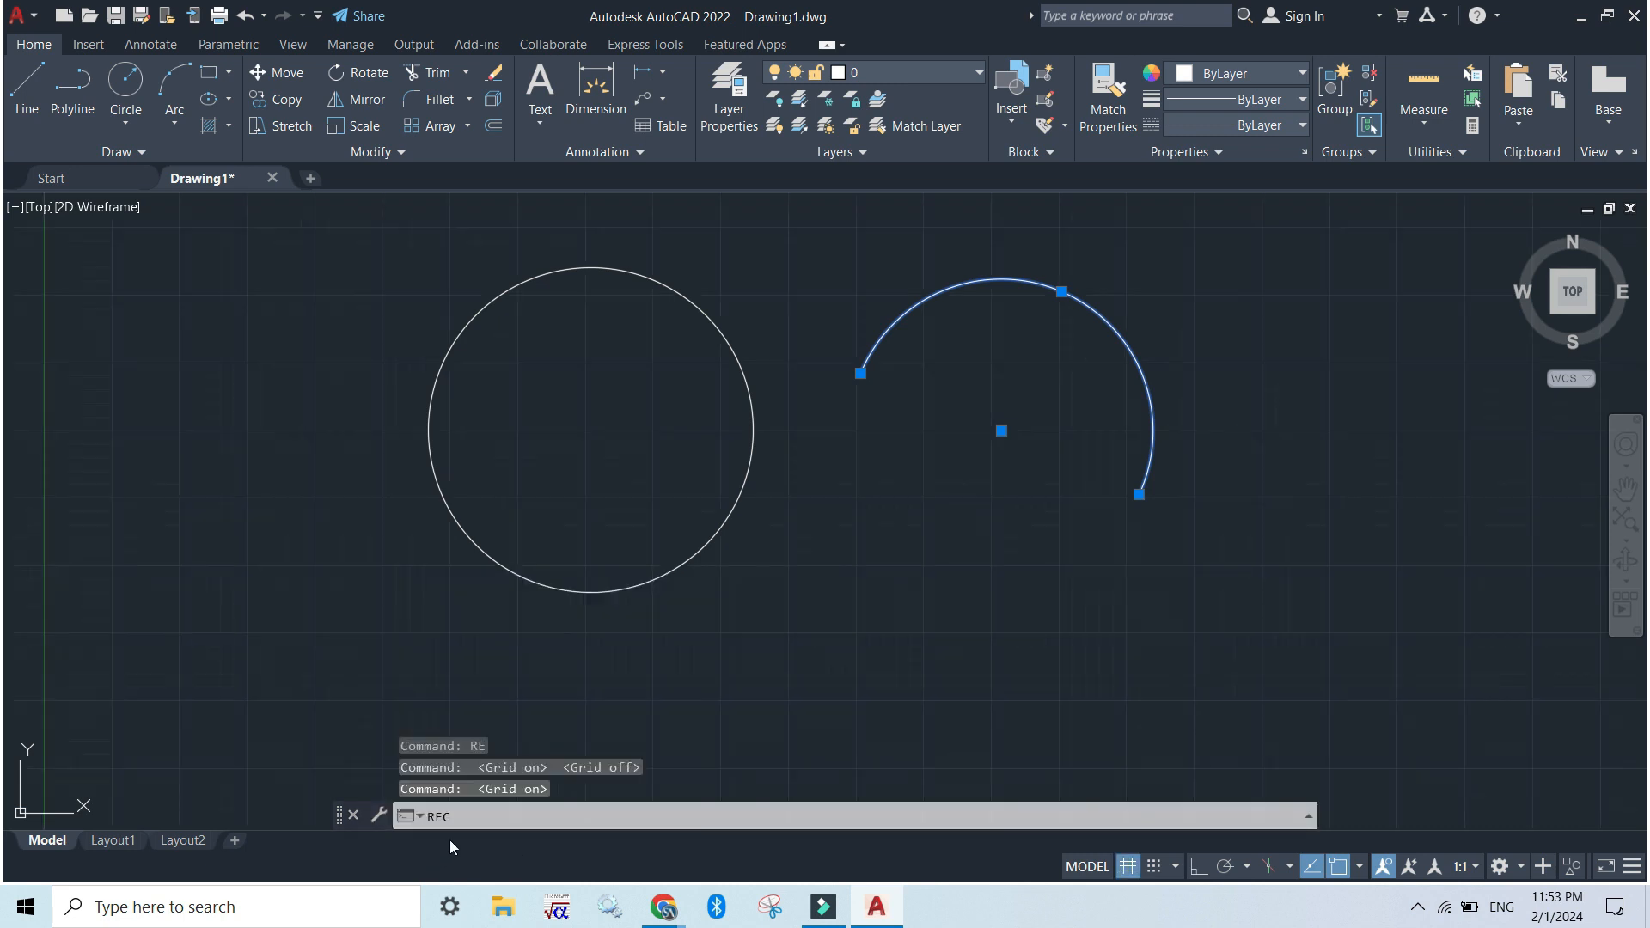
click(468, 820)
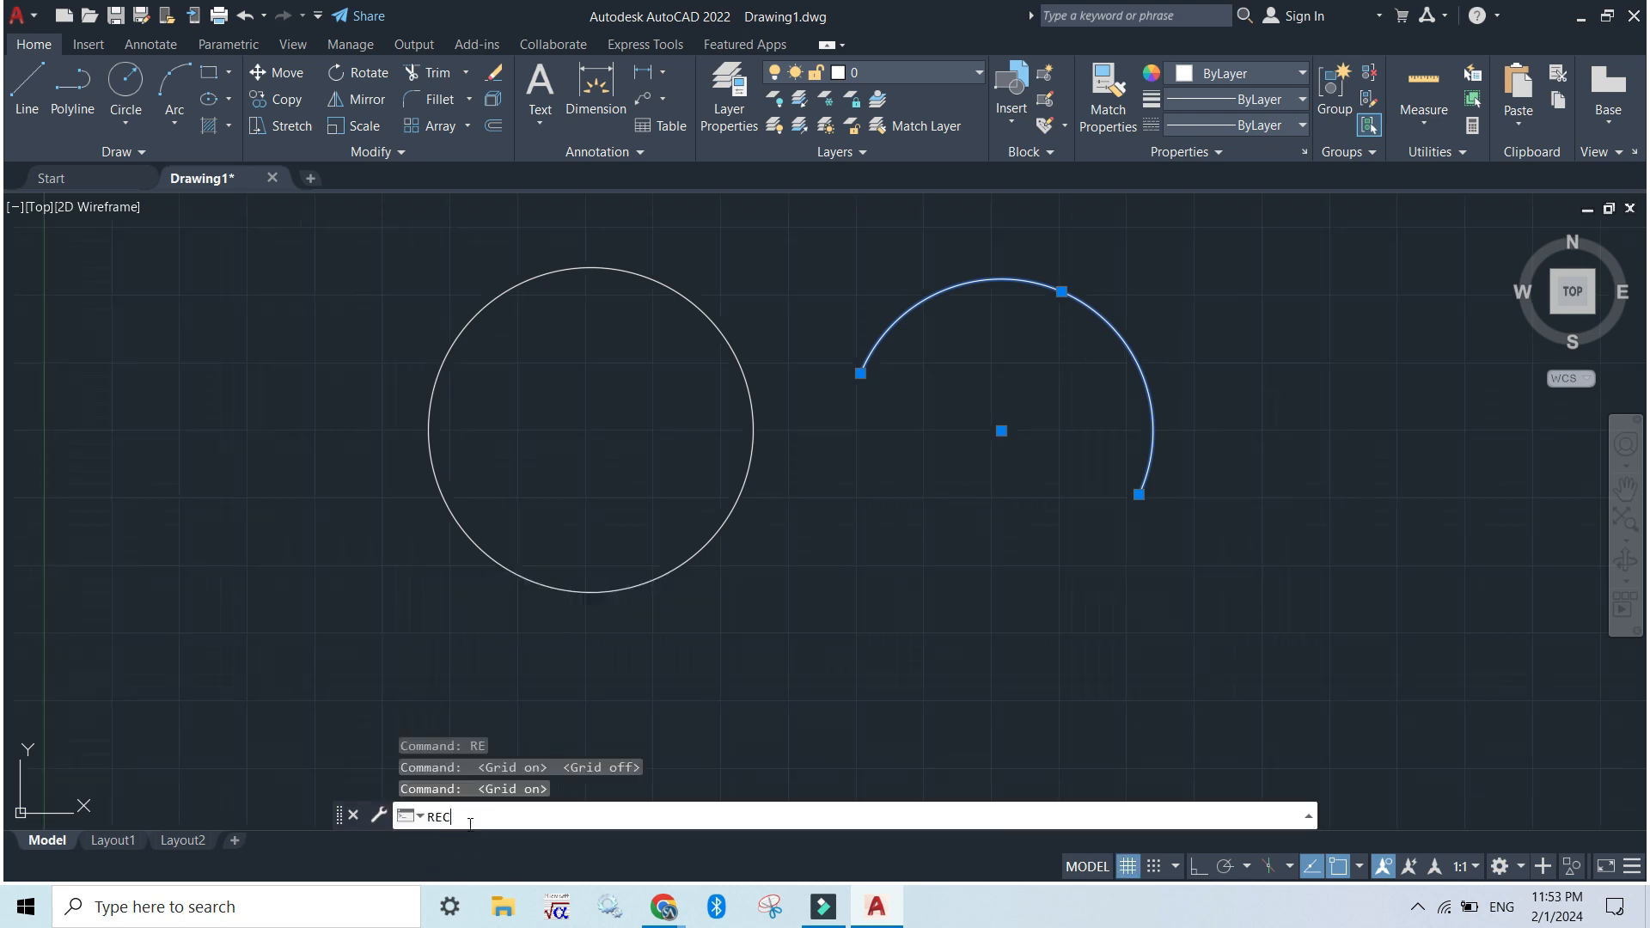
key(Return)
click(825, 464)
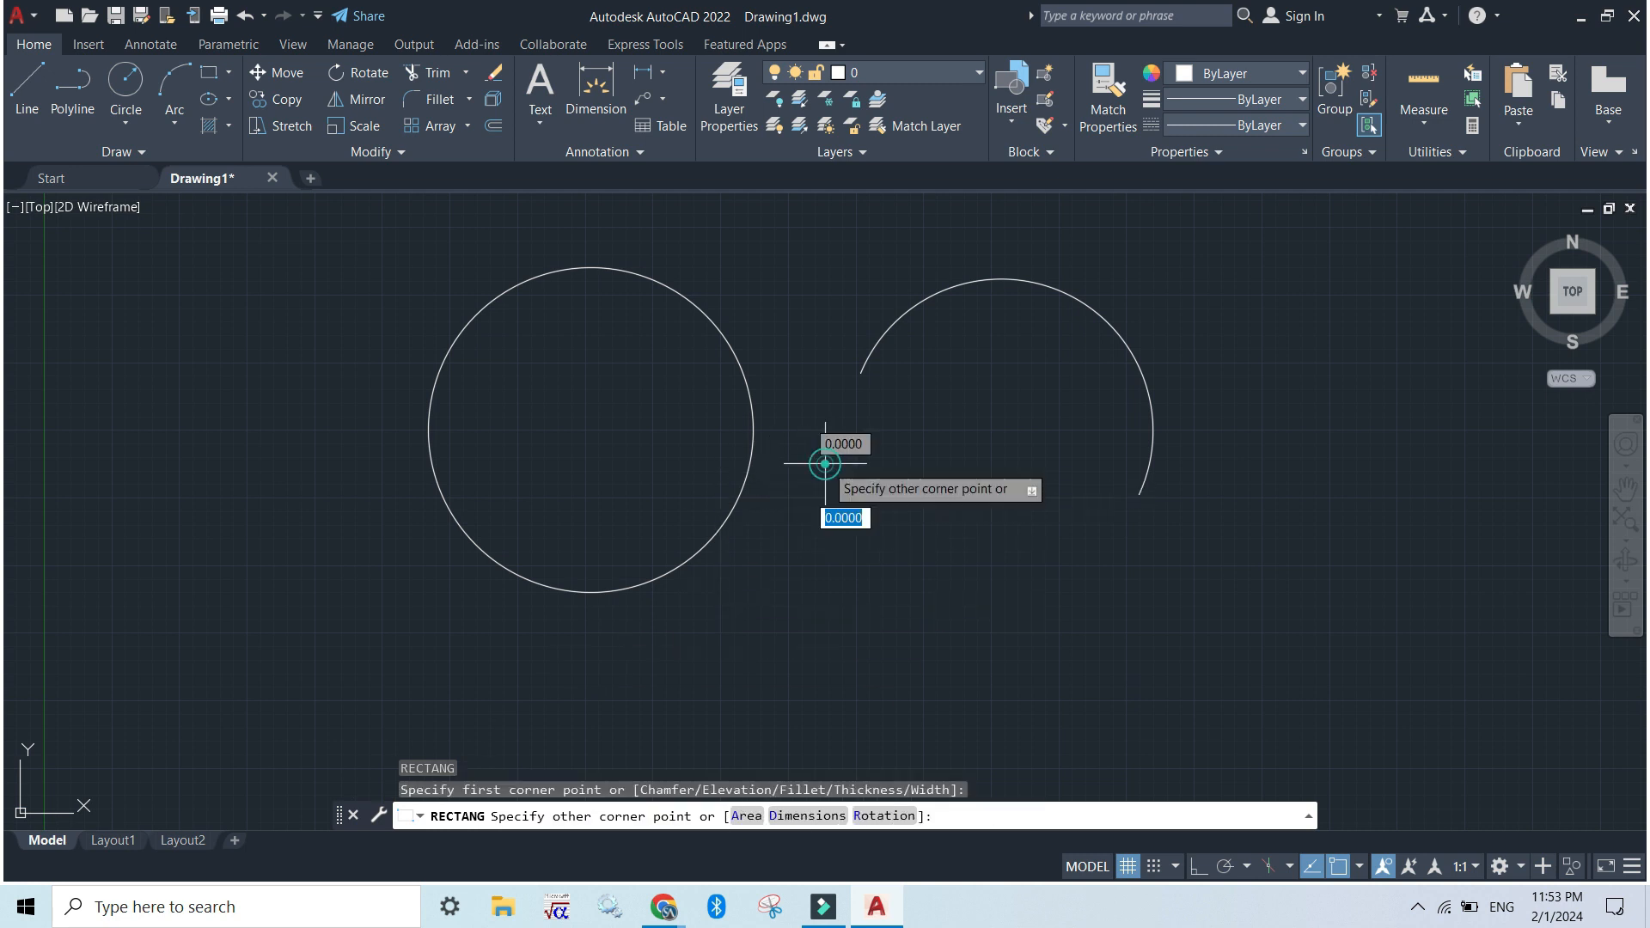
click(1218, 698)
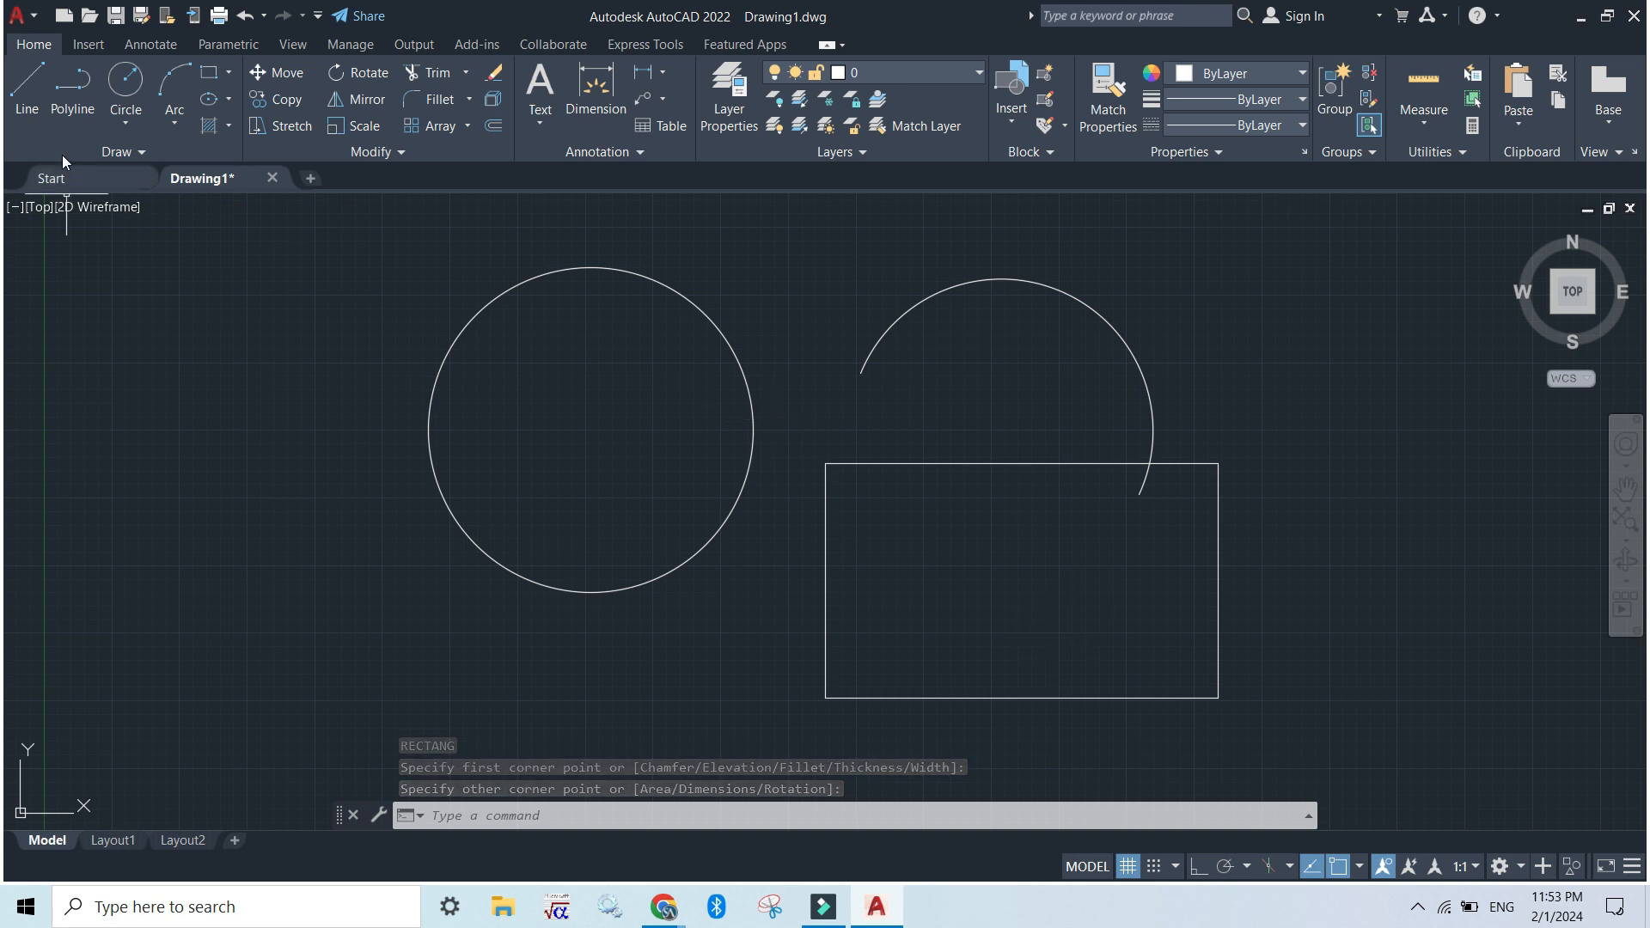
Draw a flat horizontal ellipse from its centre below and left of the circle, with a long semi-axis of about 12.7
click(215, 102)
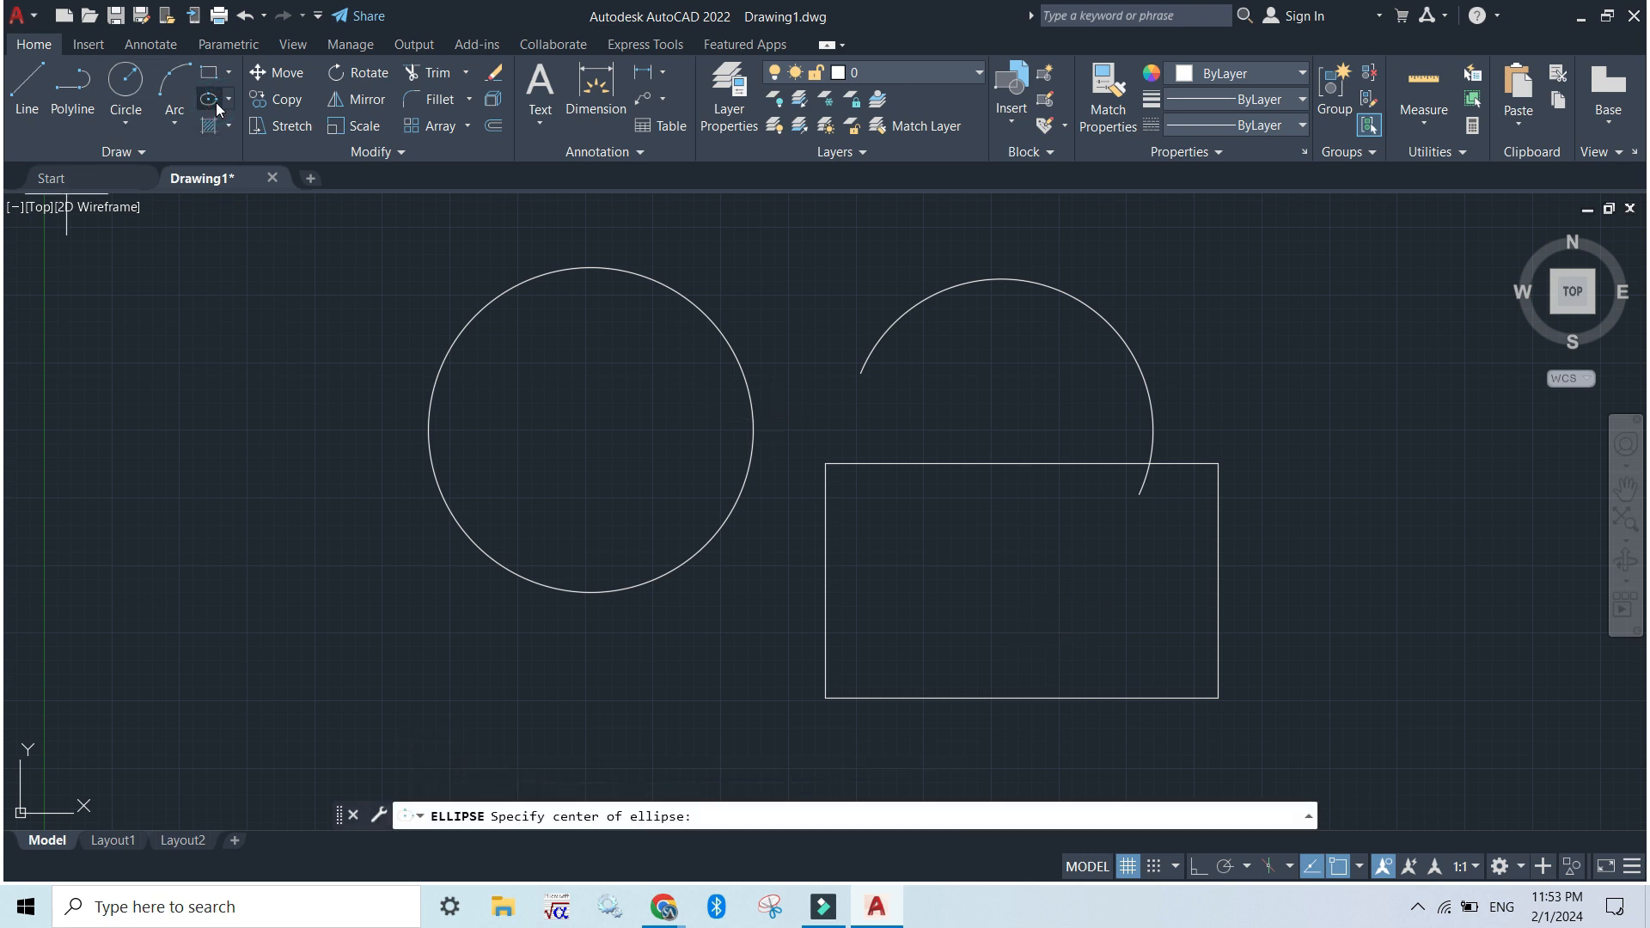
click(82, 599)
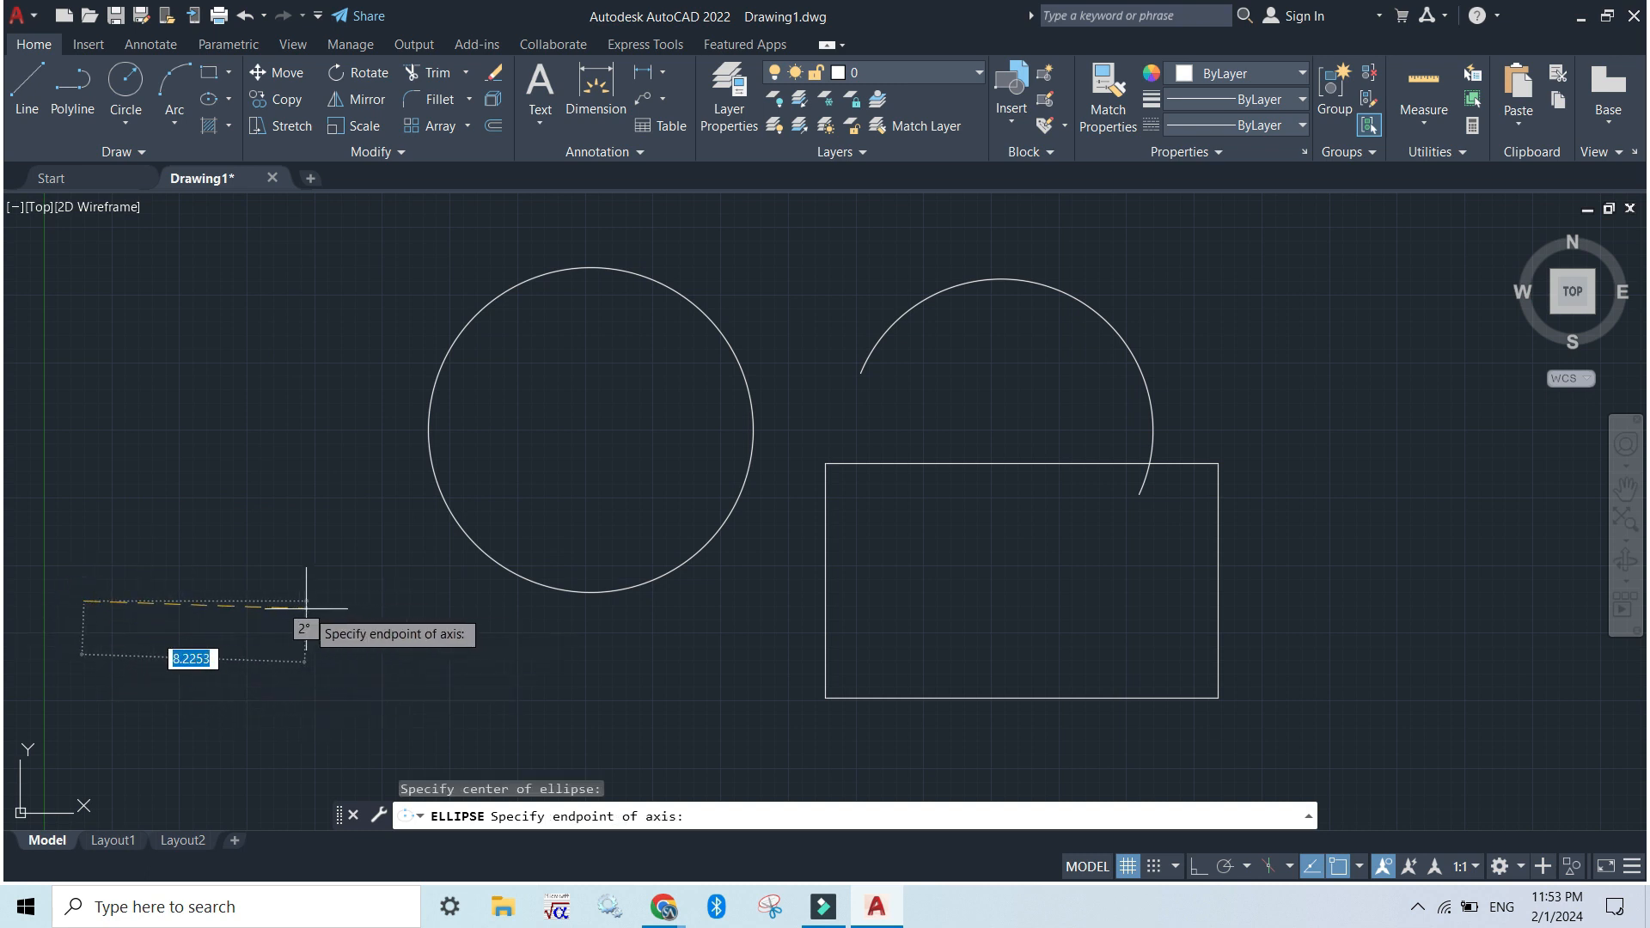
click(426, 599)
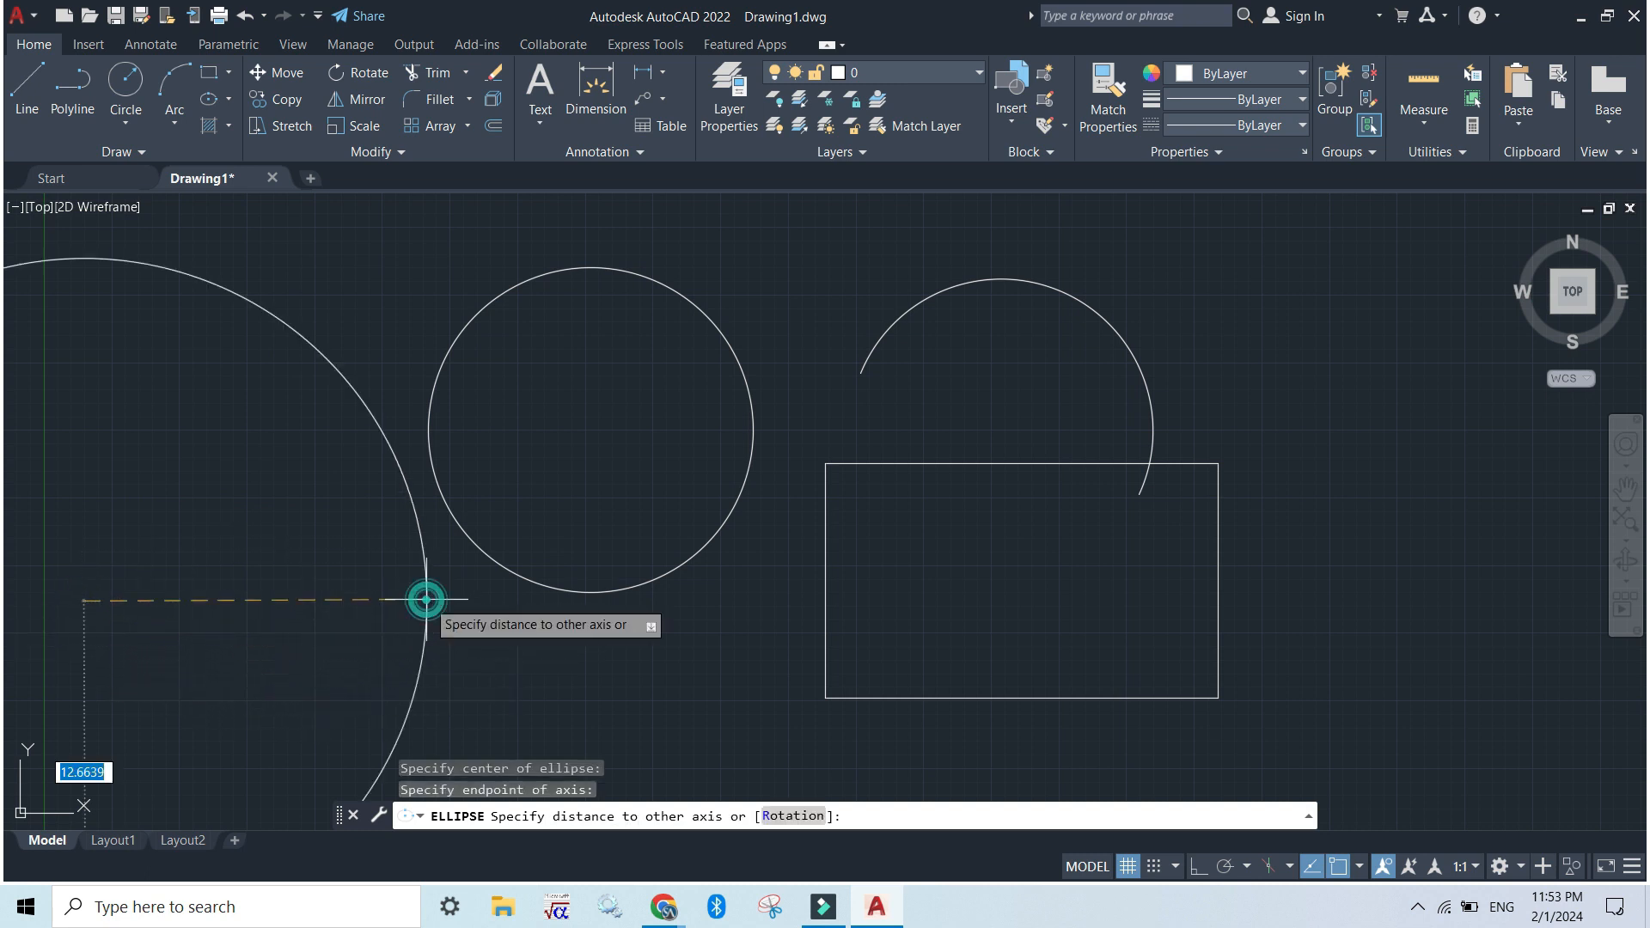
click(145, 578)
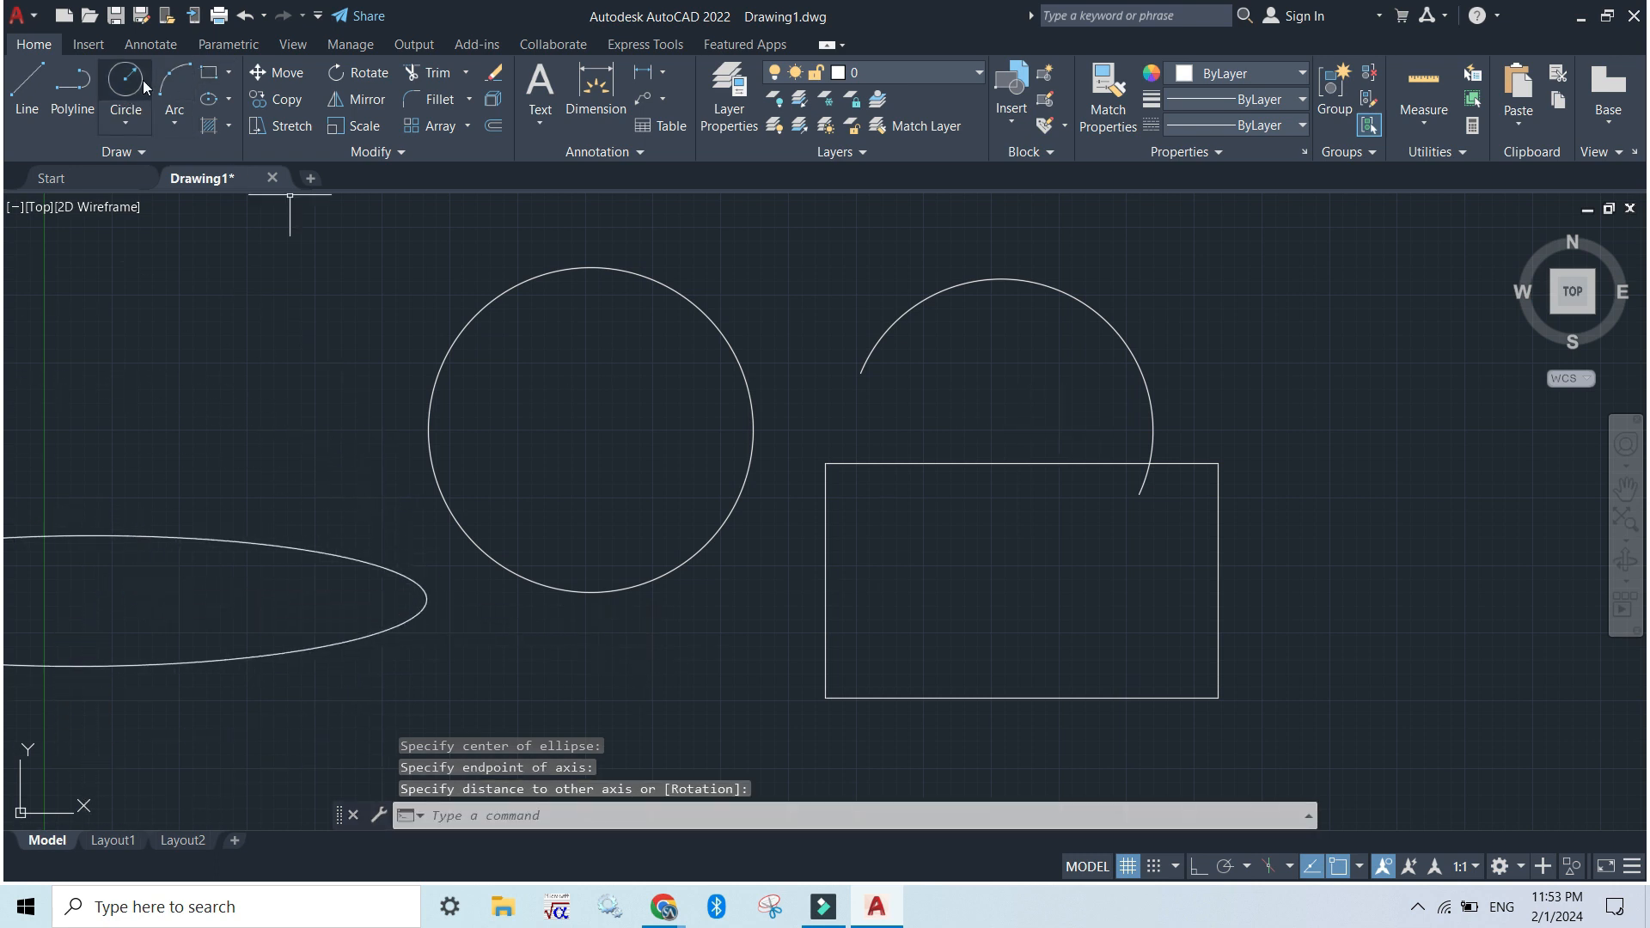
Erase the circle, arc, rectangle and ellipse together with one crossing selection
click(1407, 697)
click(357, 284)
key(Delete)
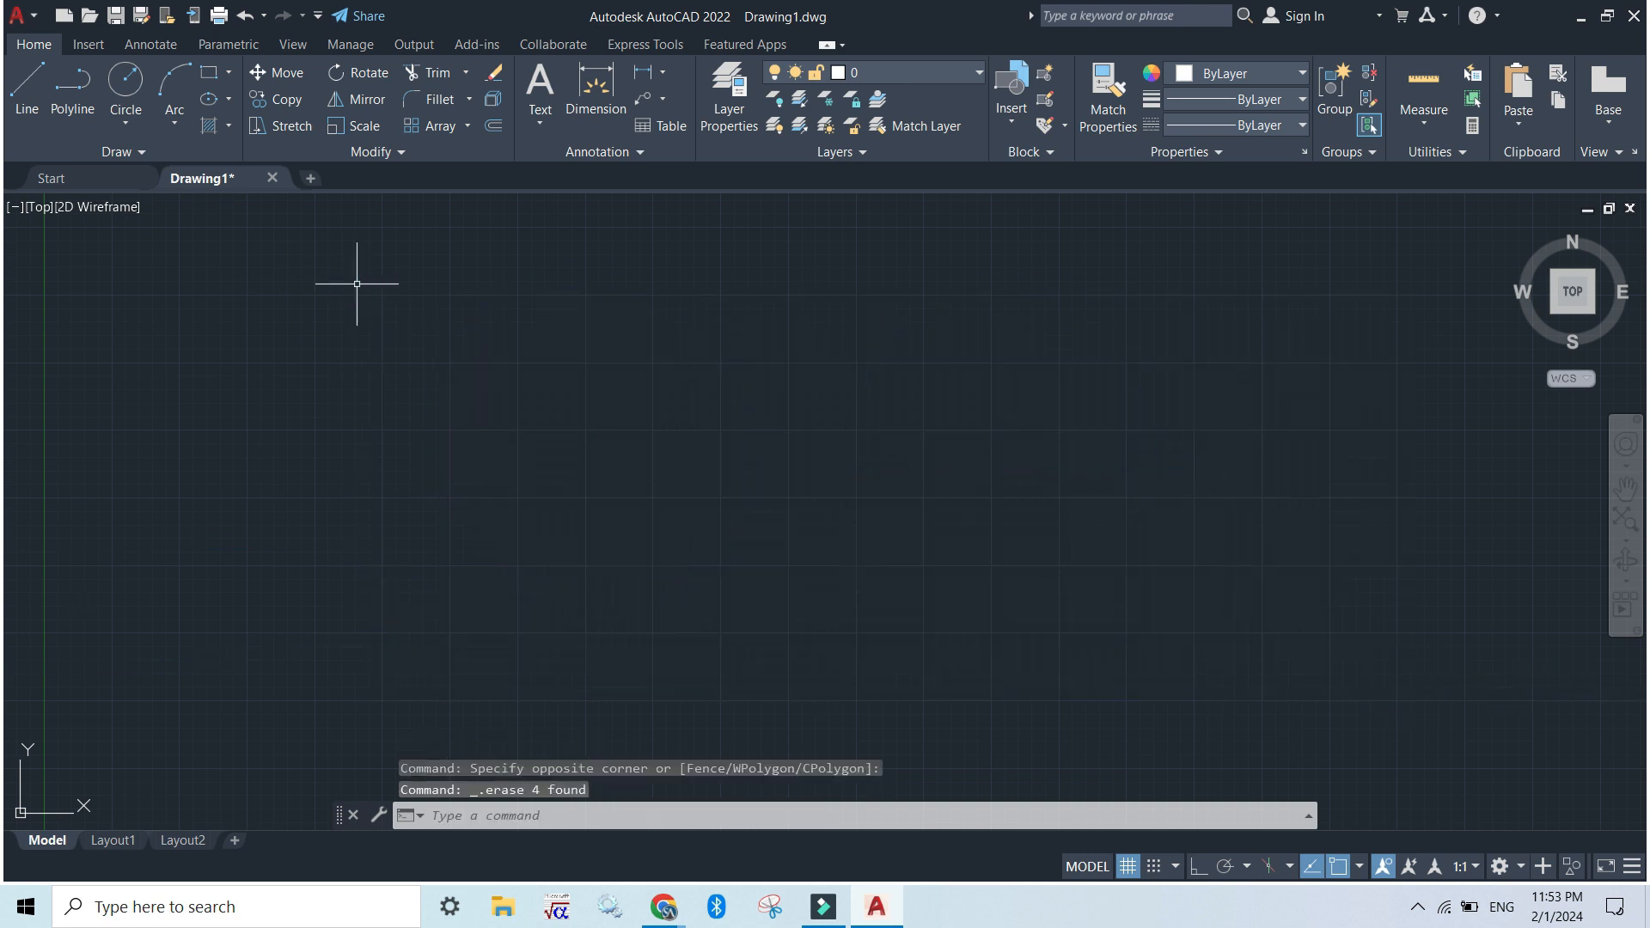
Draw a centred horizontal ellipse with semi-axes of about 17.4 and 3.6, and turn off the grid
click(209, 99)
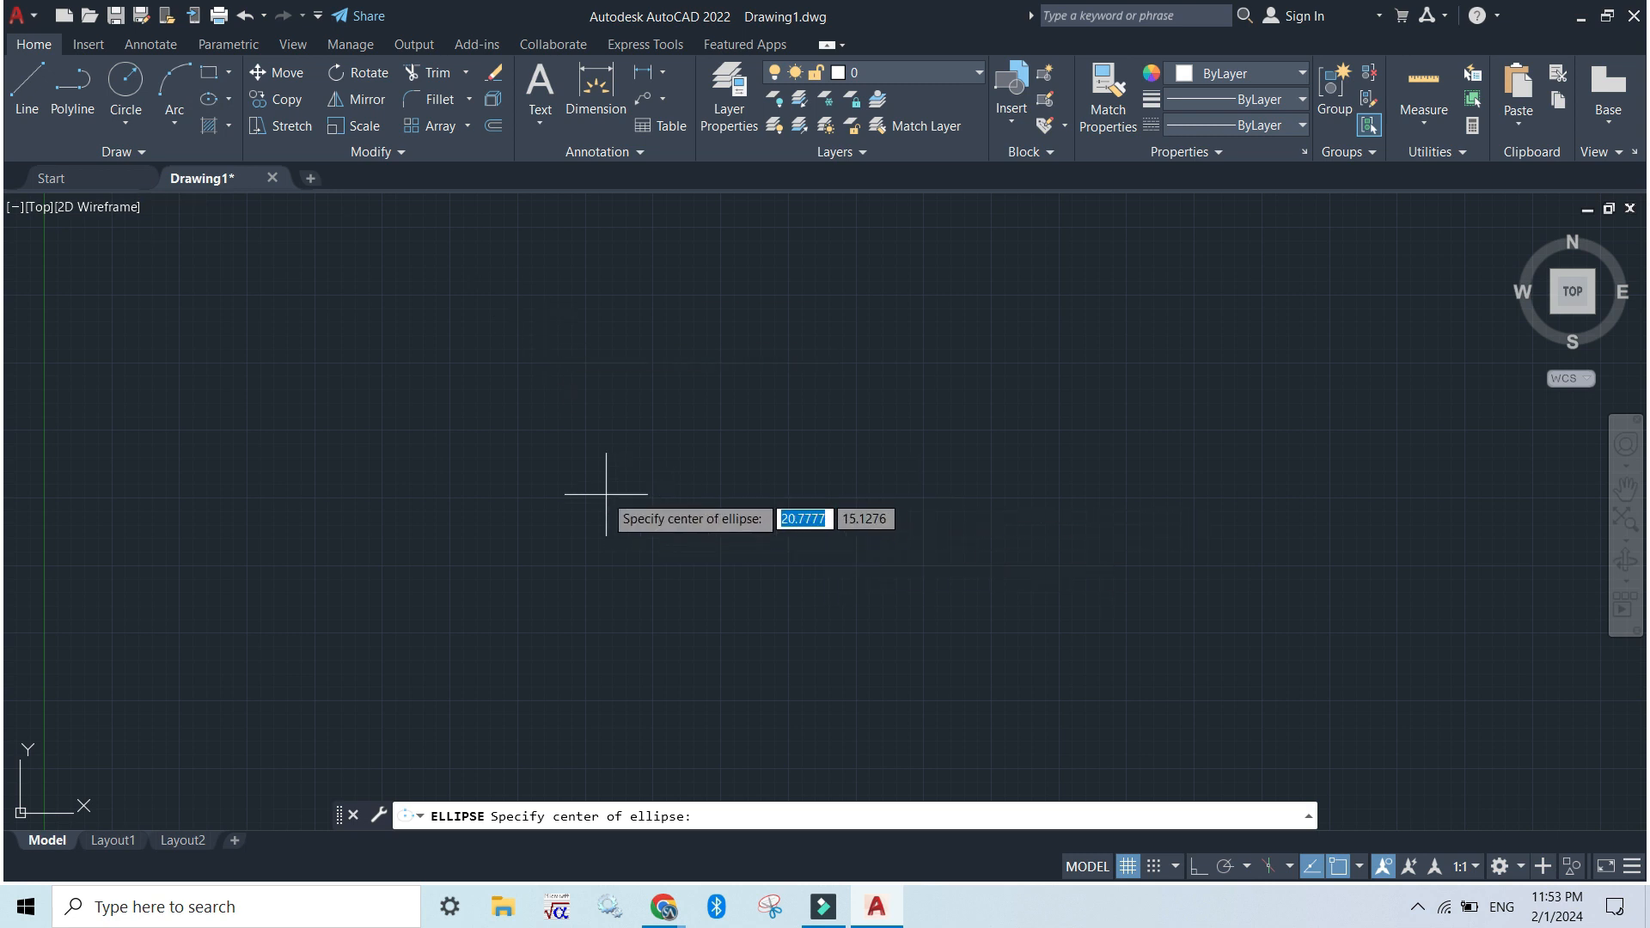
click(501, 476)
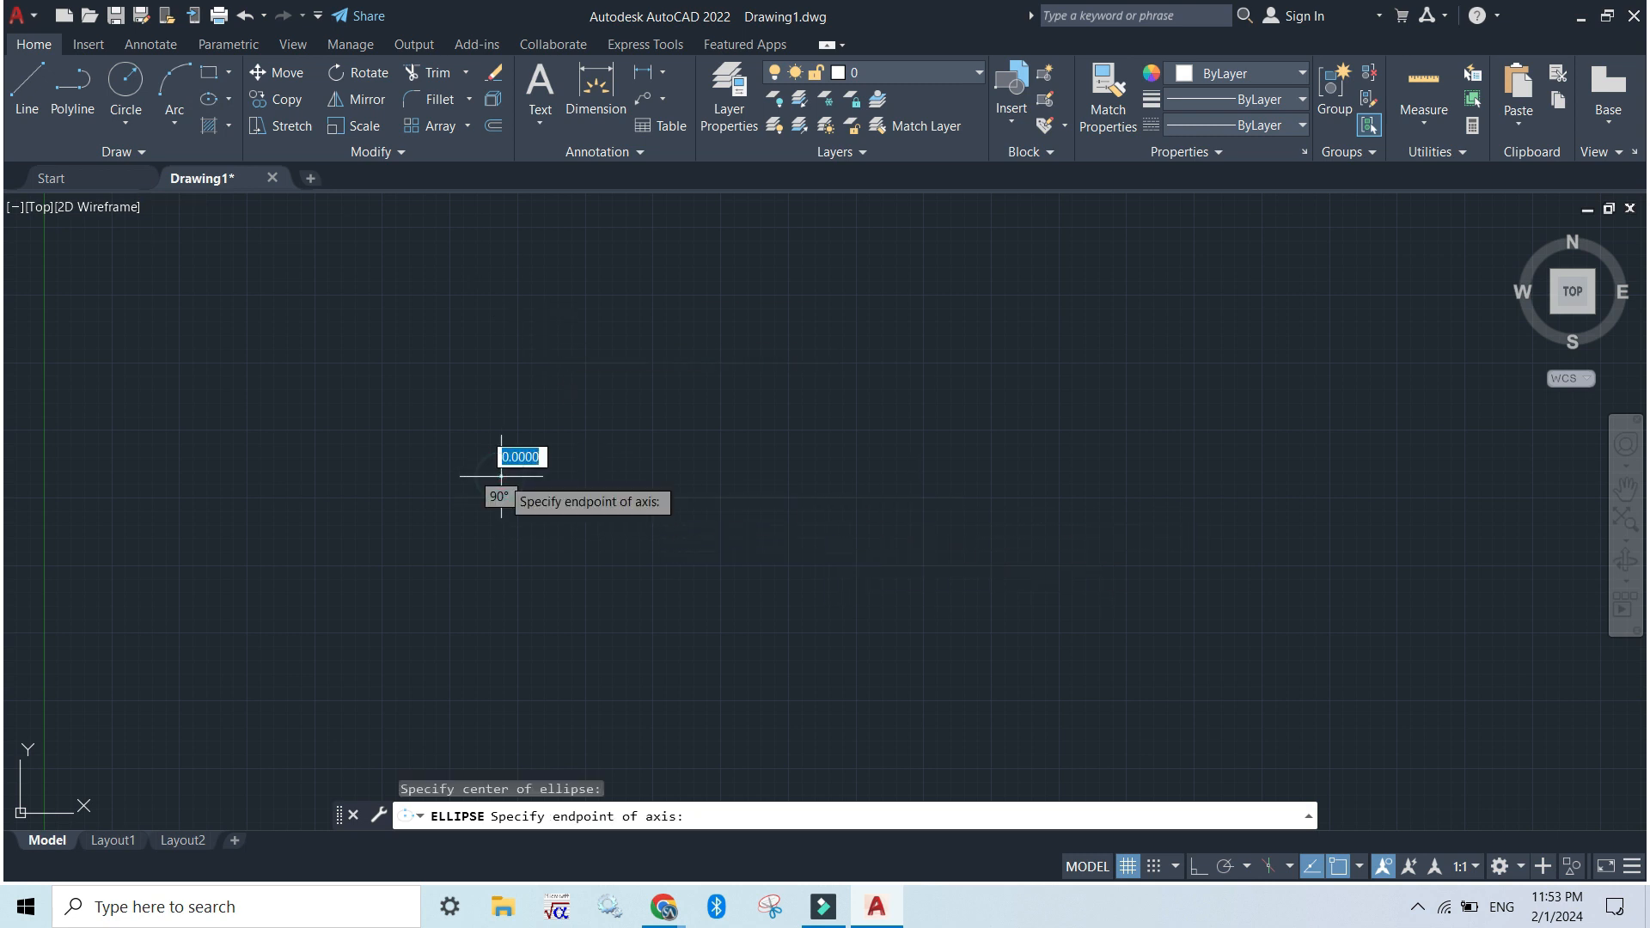
click(972, 476)
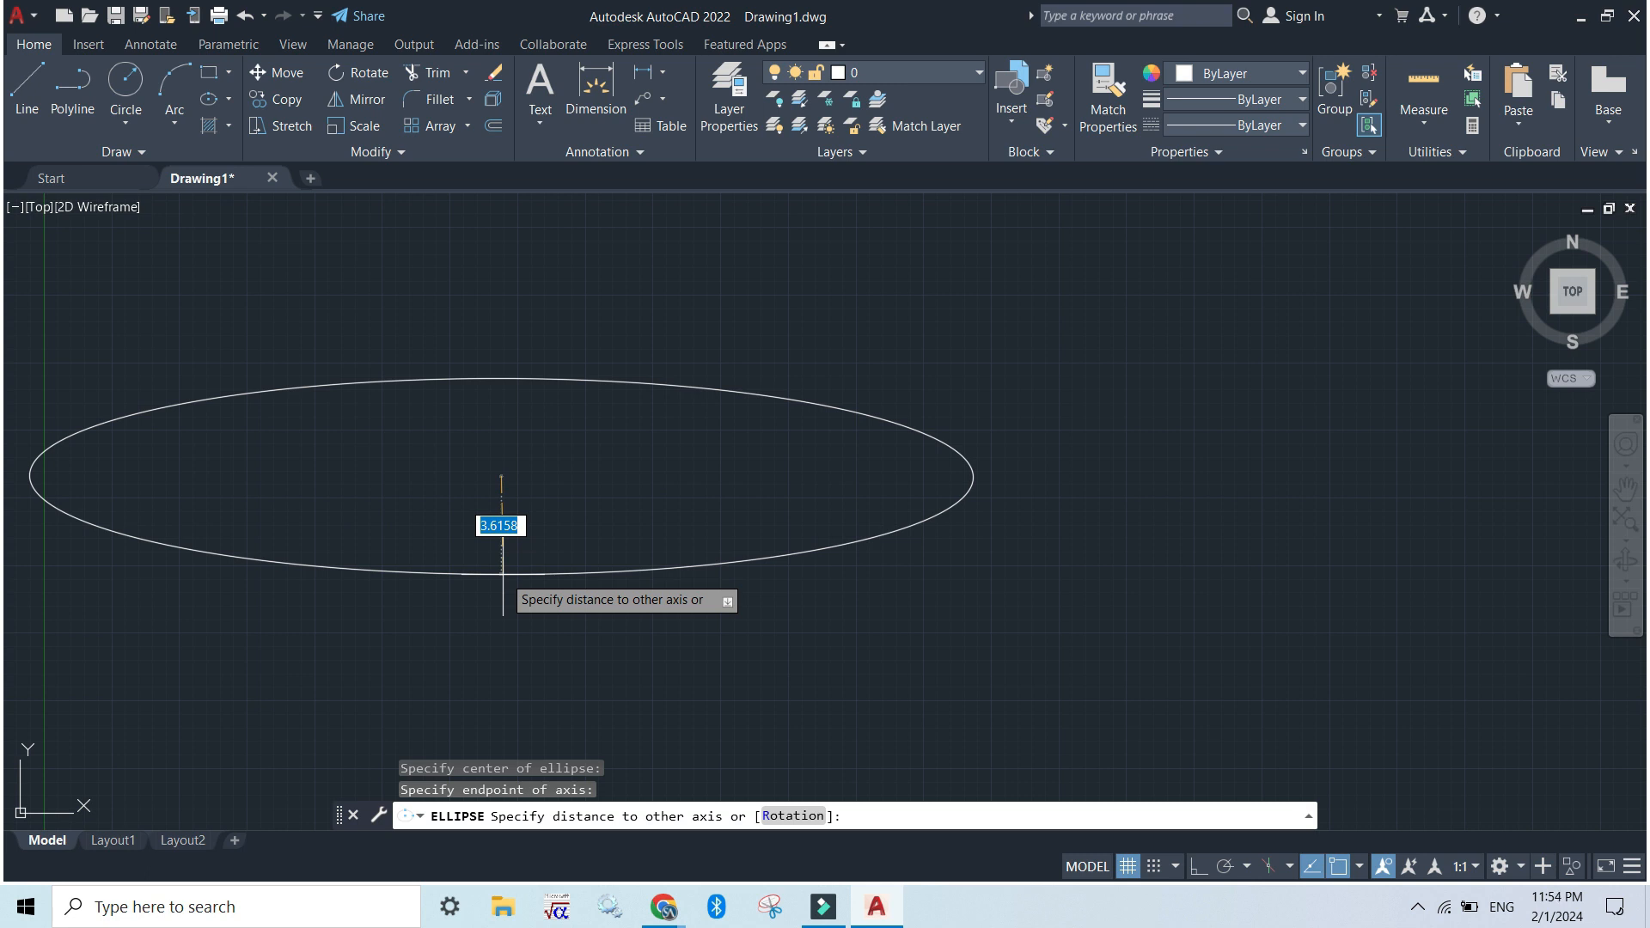
click(503, 574)
key(F7)
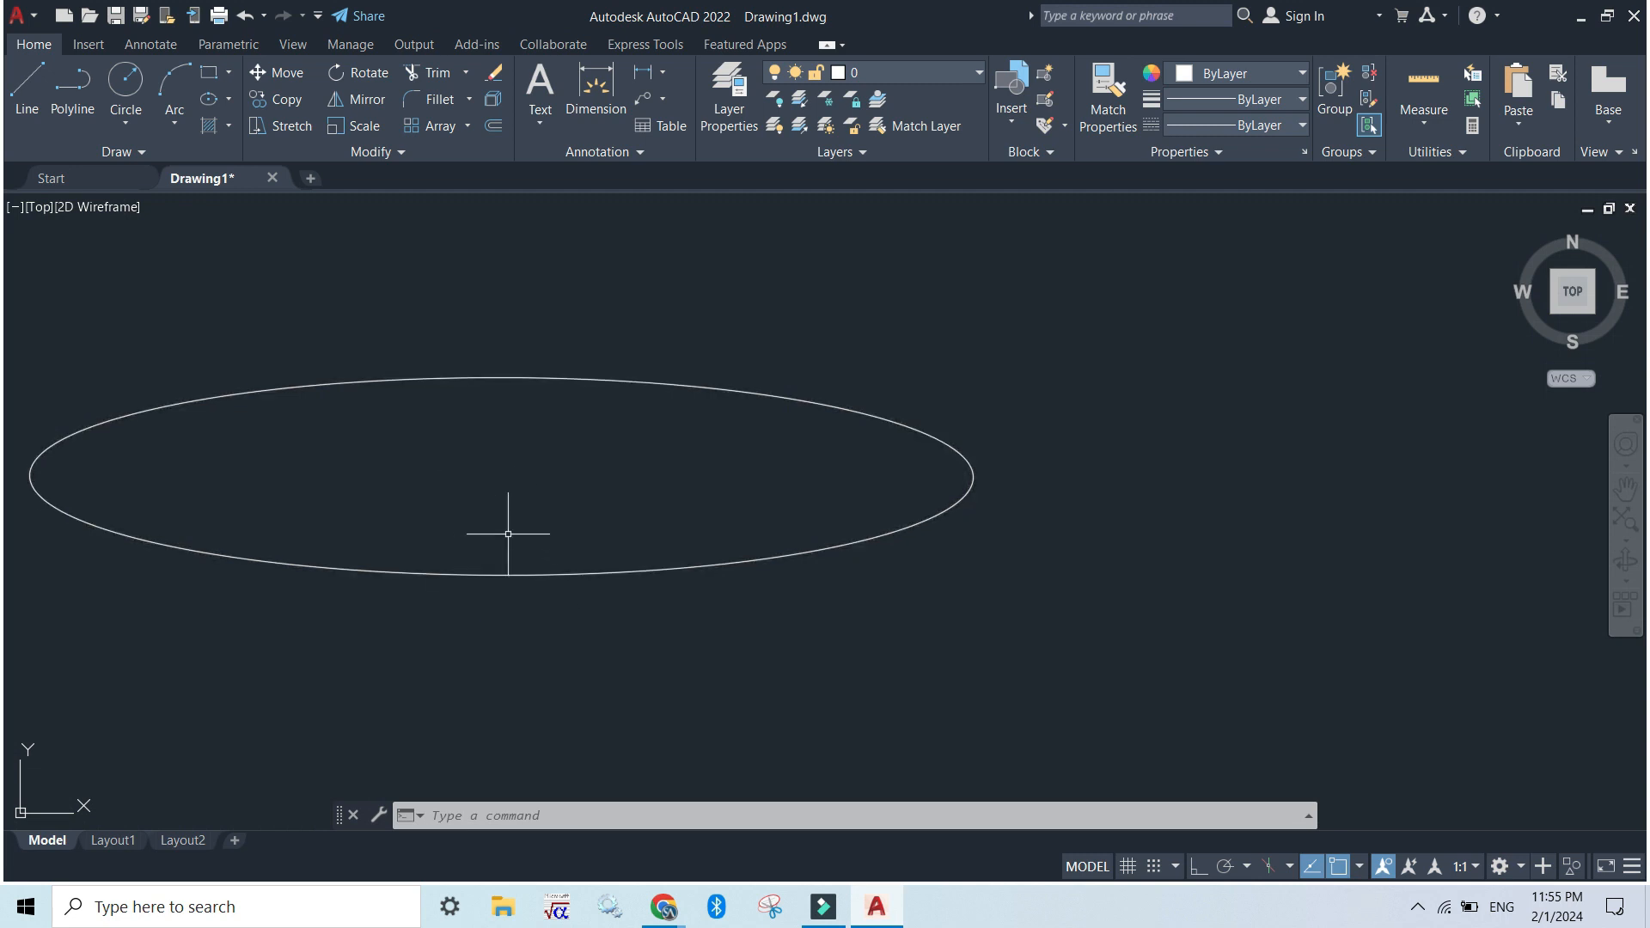
Hatch the inside of the ellipse, trying the ANGLE, ANSI31 and ANSI32 patterns before applying the SOLID fill
click(209, 121)
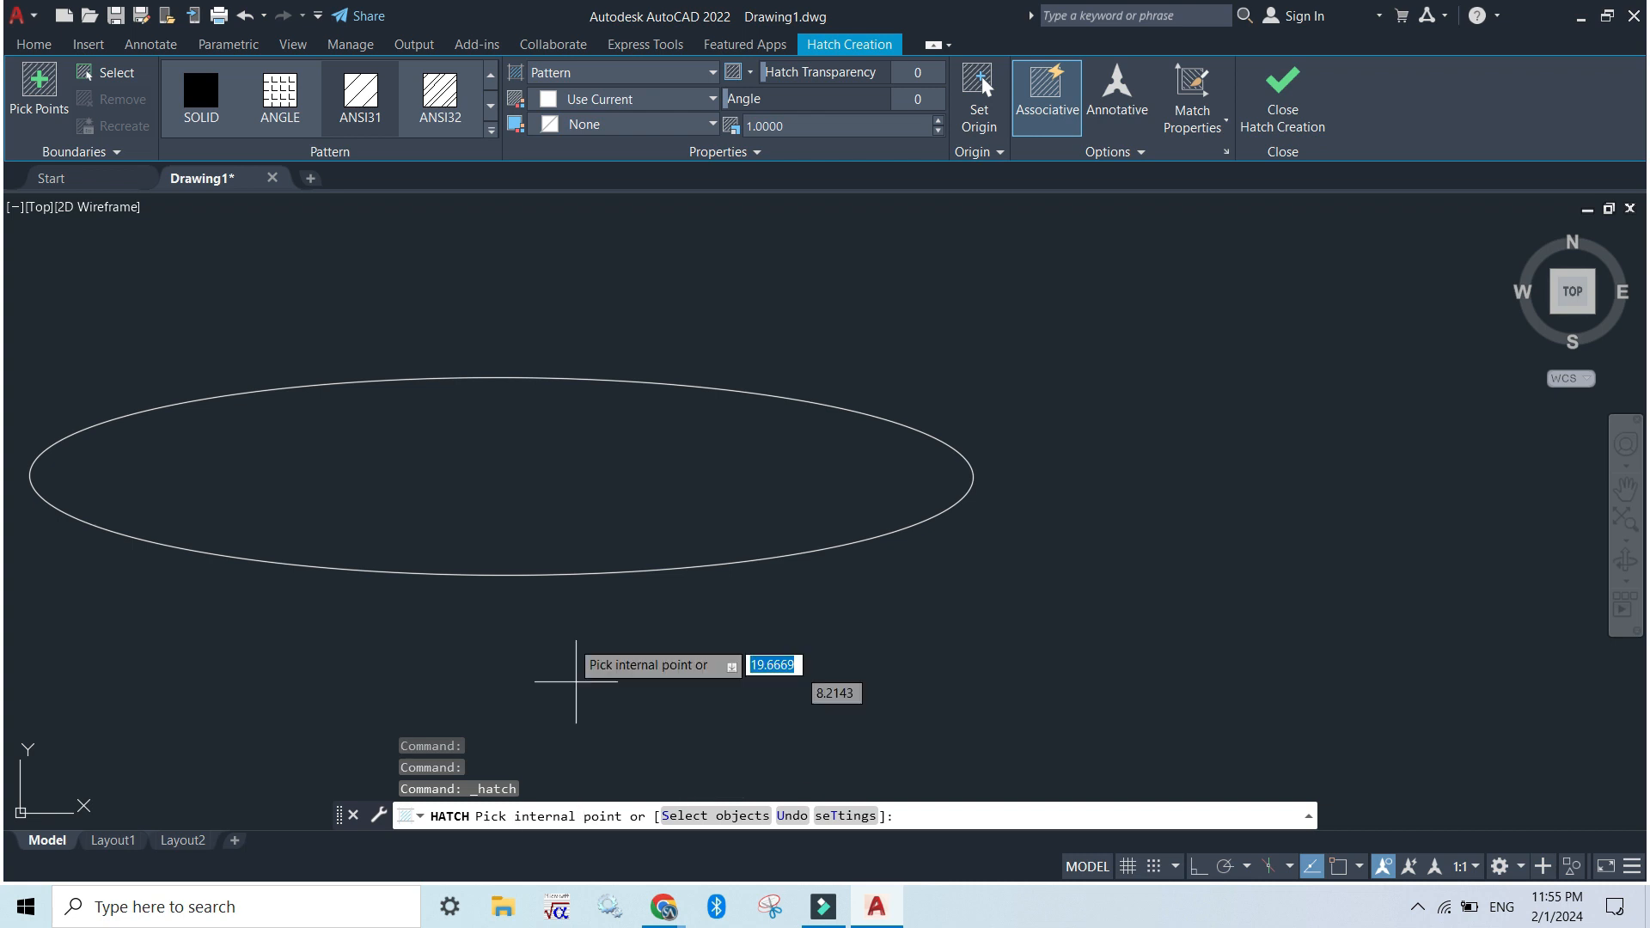
click(501, 472)
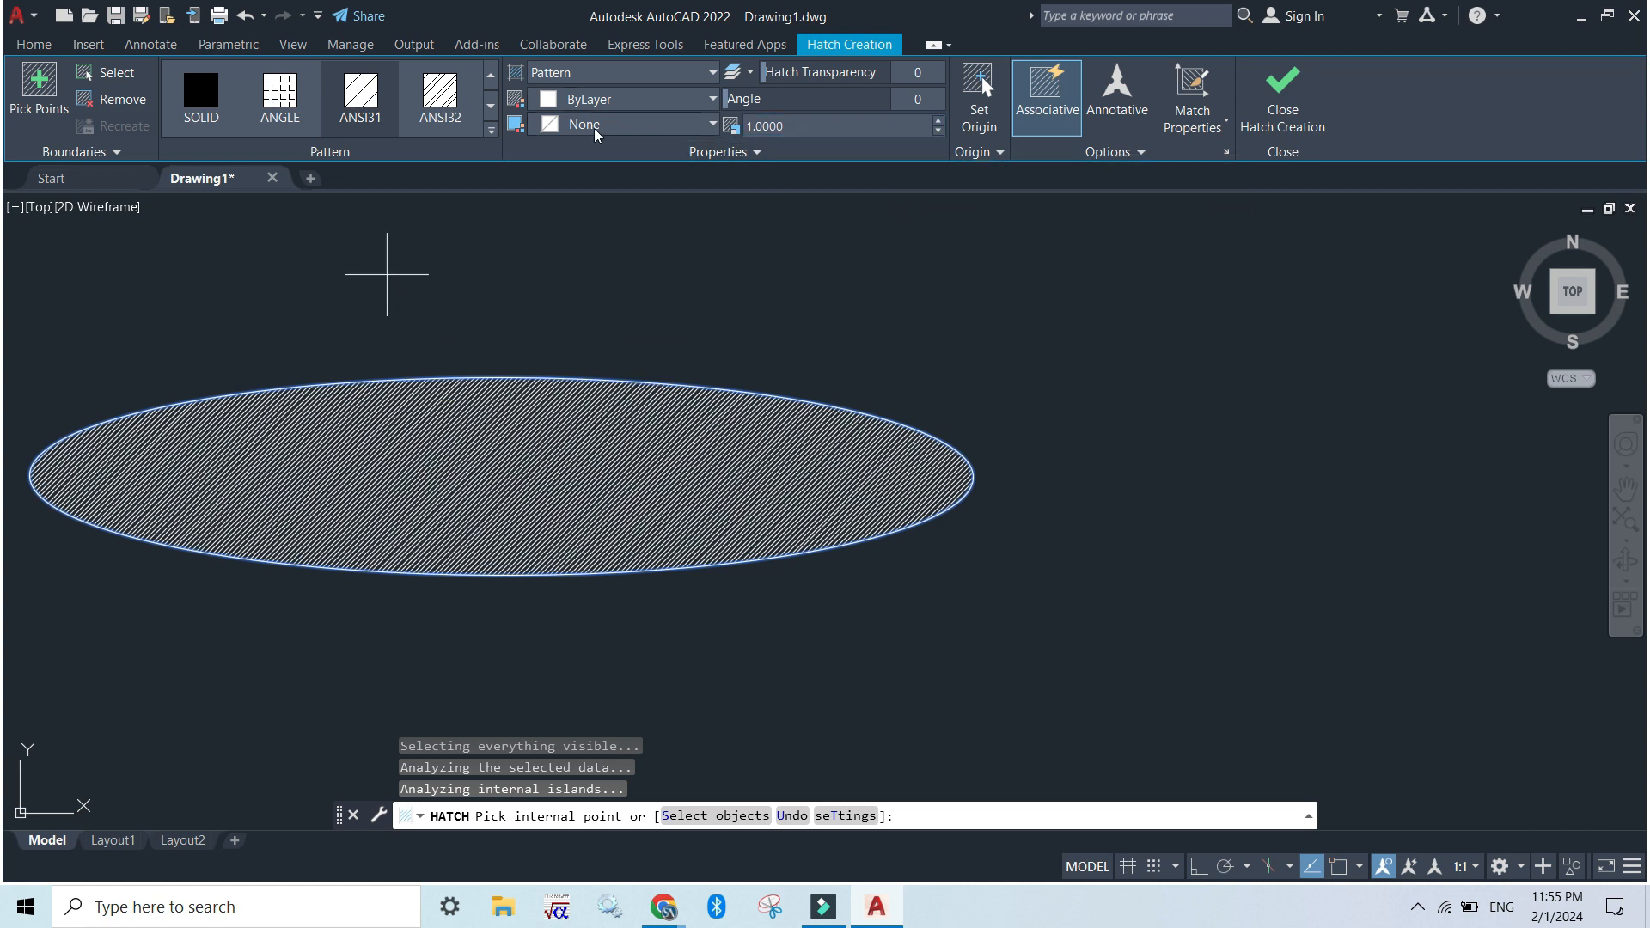
click(282, 99)
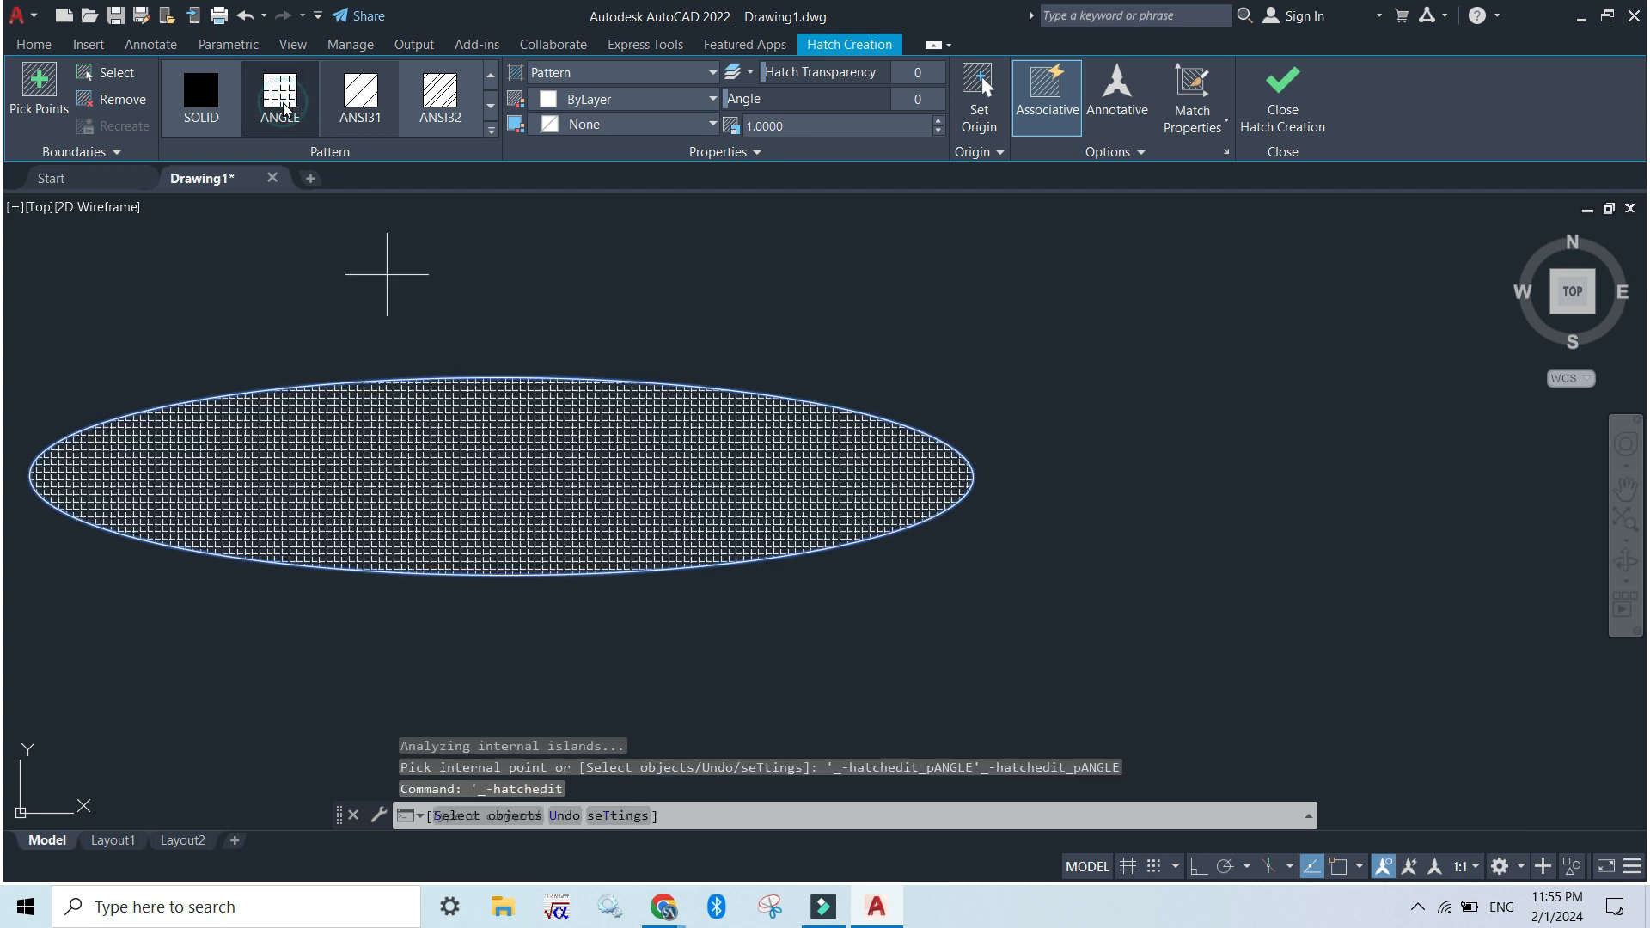
click(360, 93)
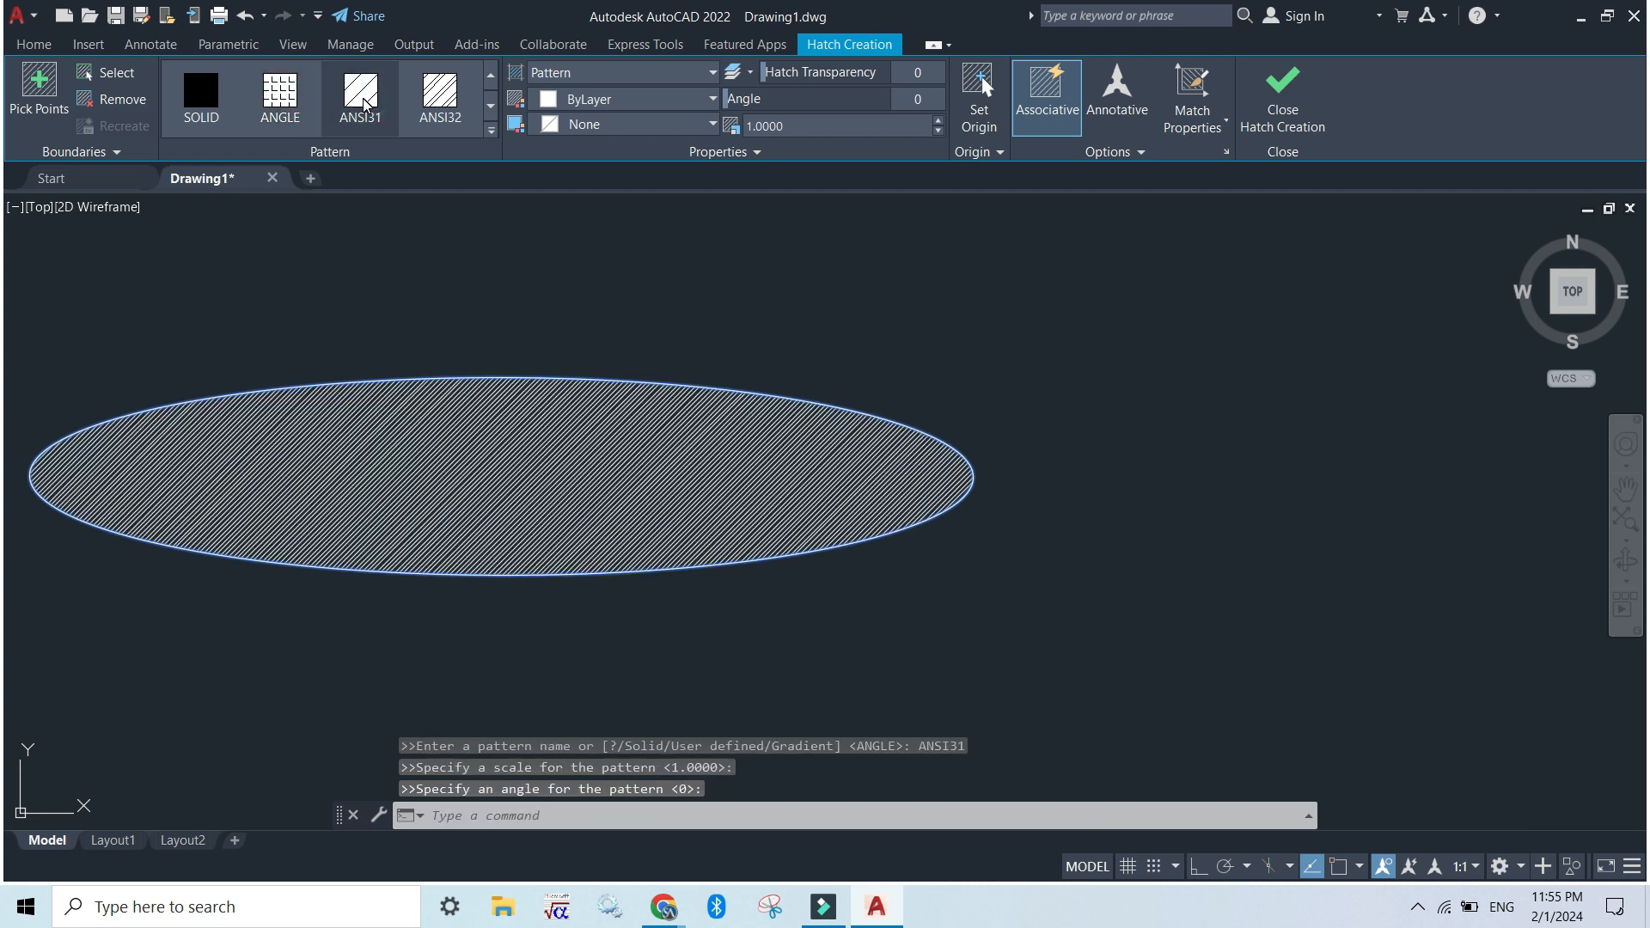
click(469, 95)
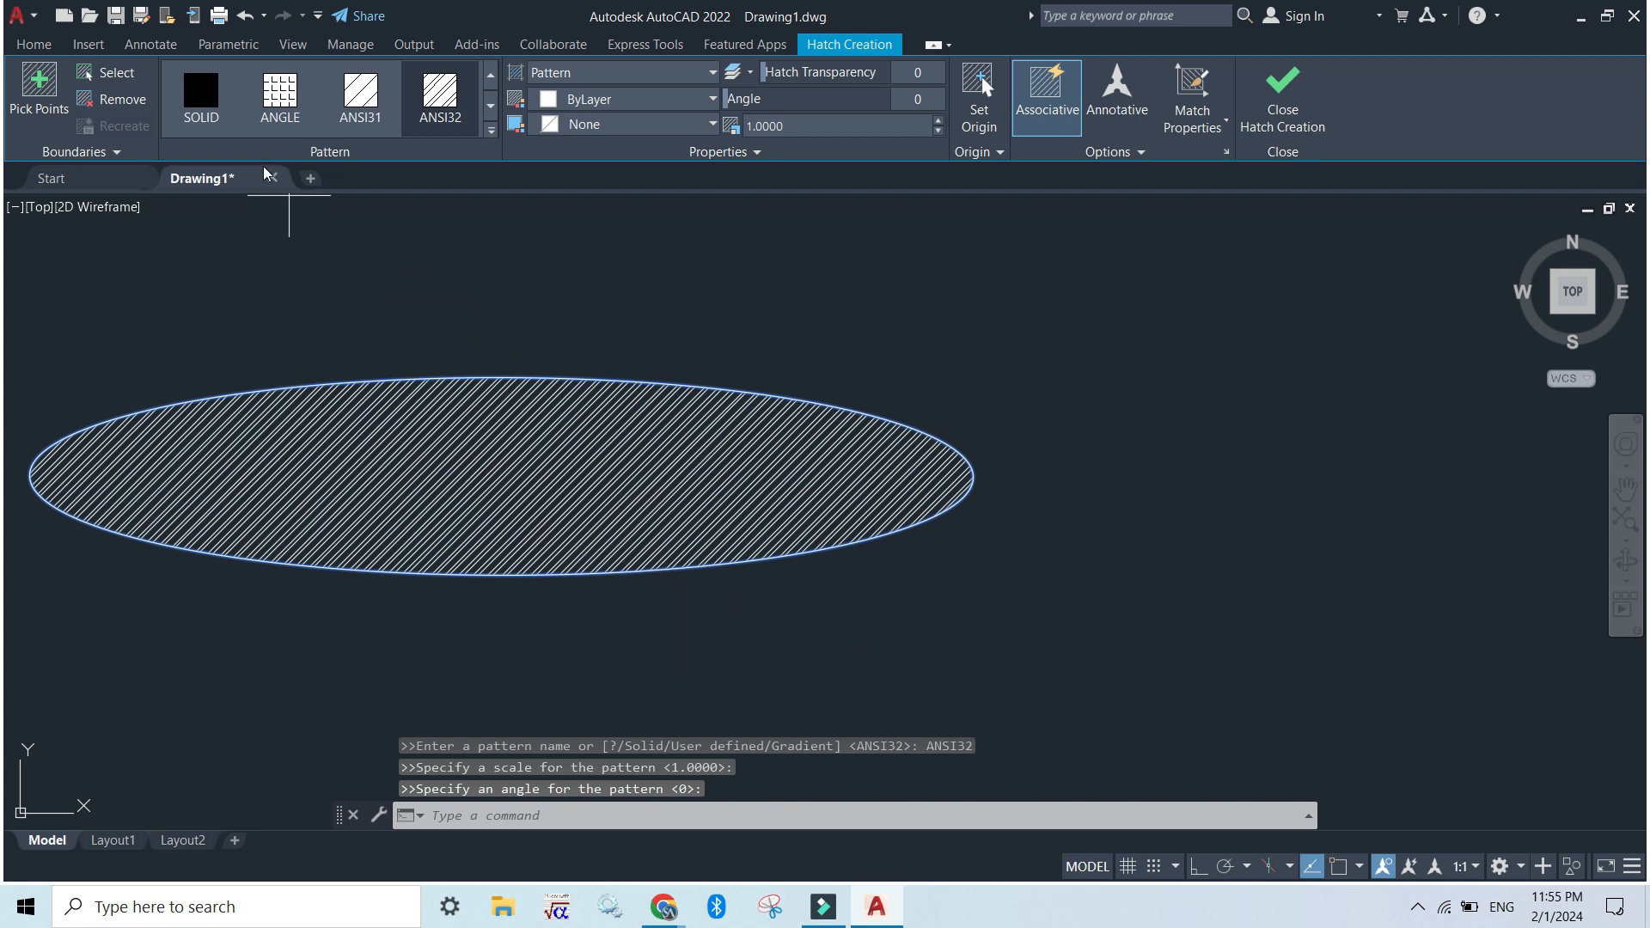
click(203, 102)
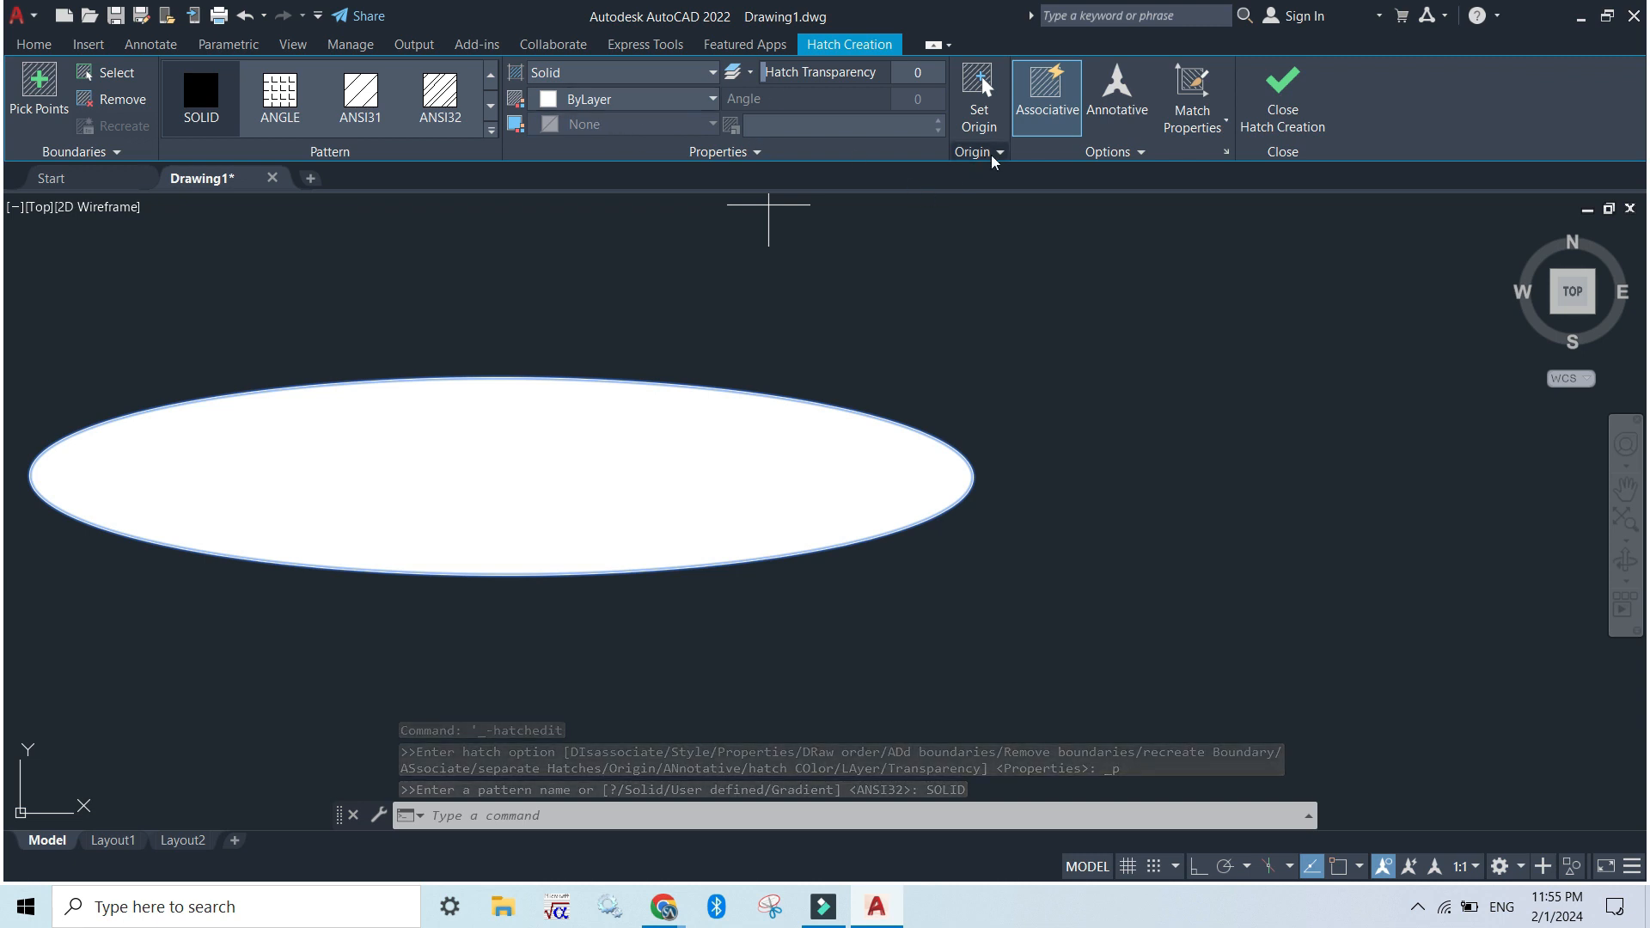
Change the ellipse's hatch type to Gradient and from there to User defined
click(622, 75)
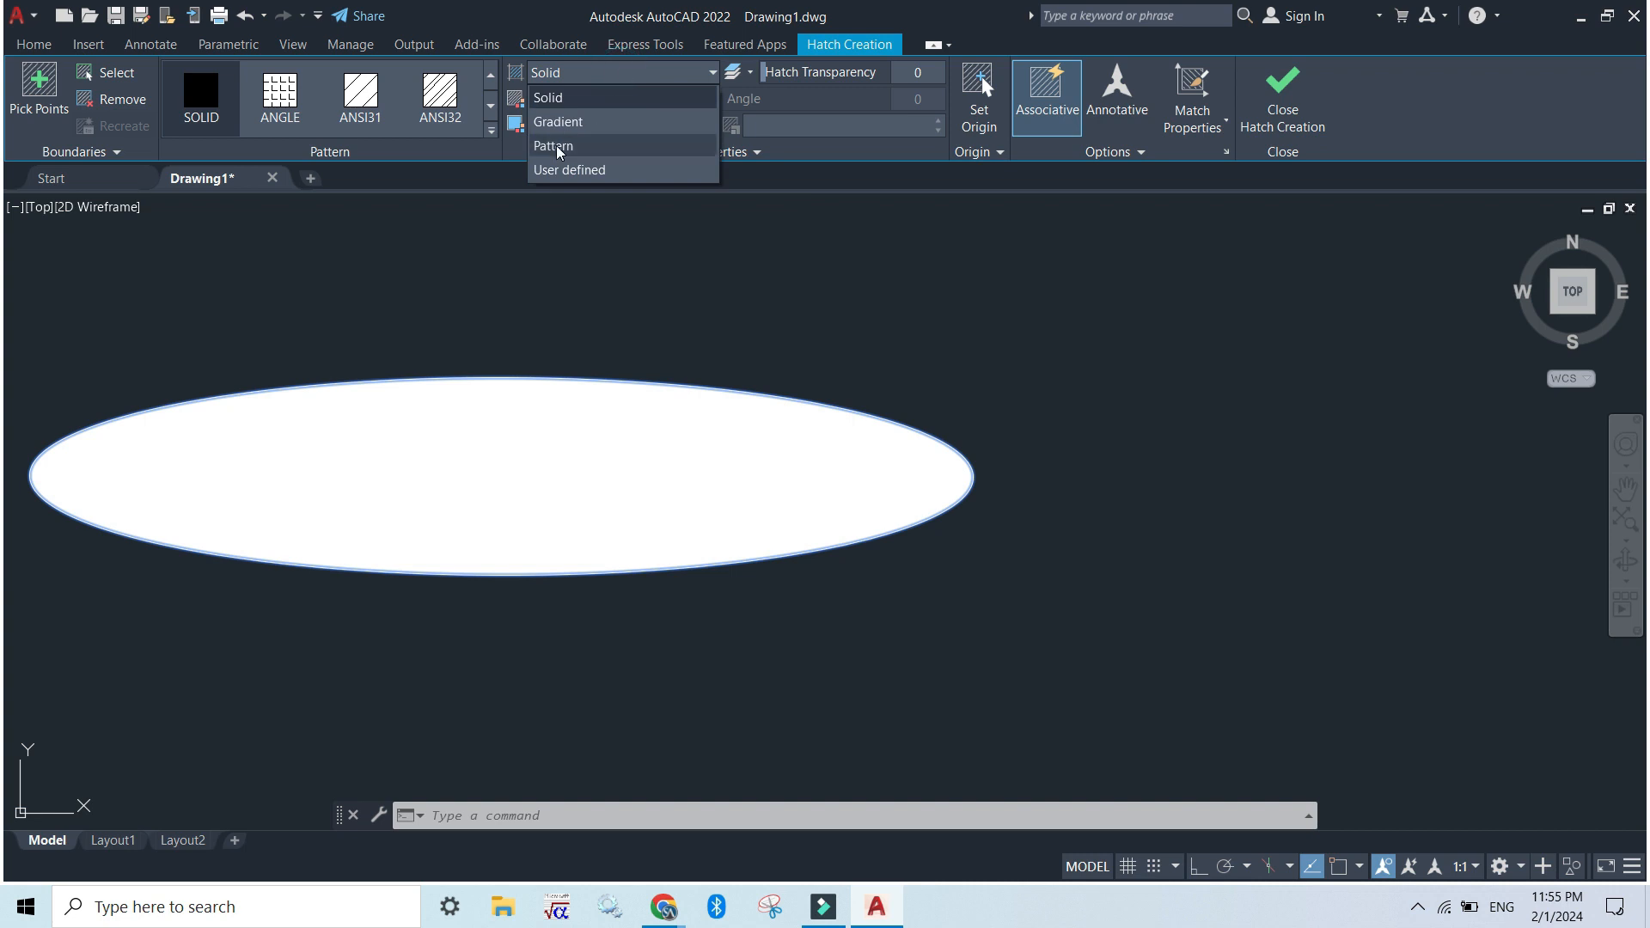
click(557, 122)
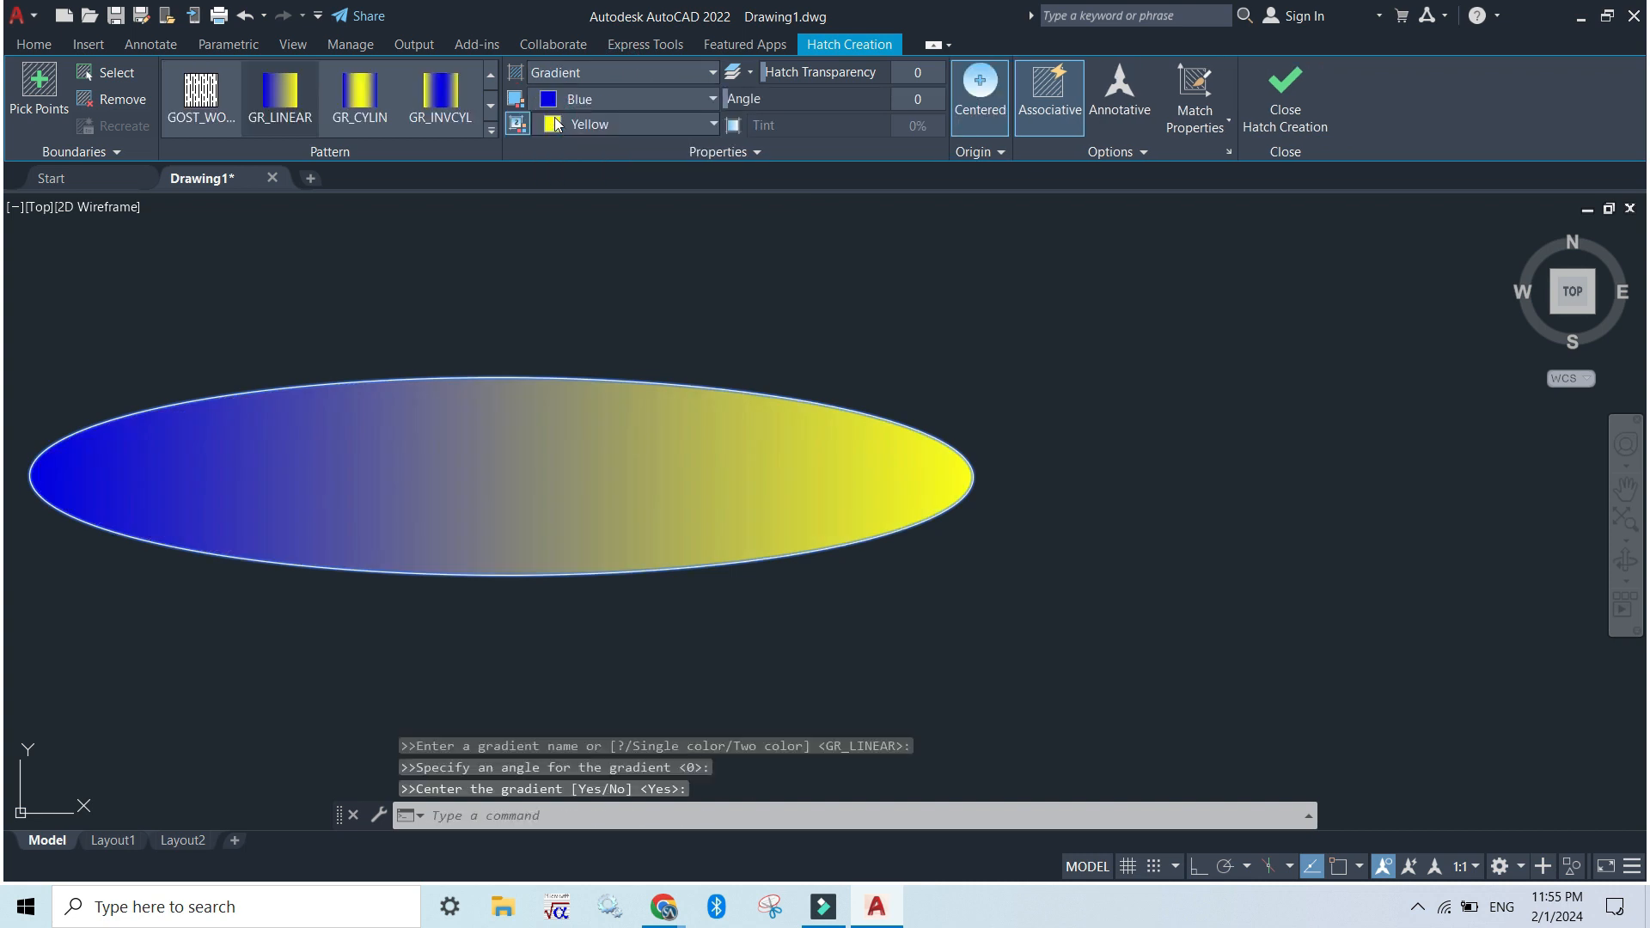
click(583, 74)
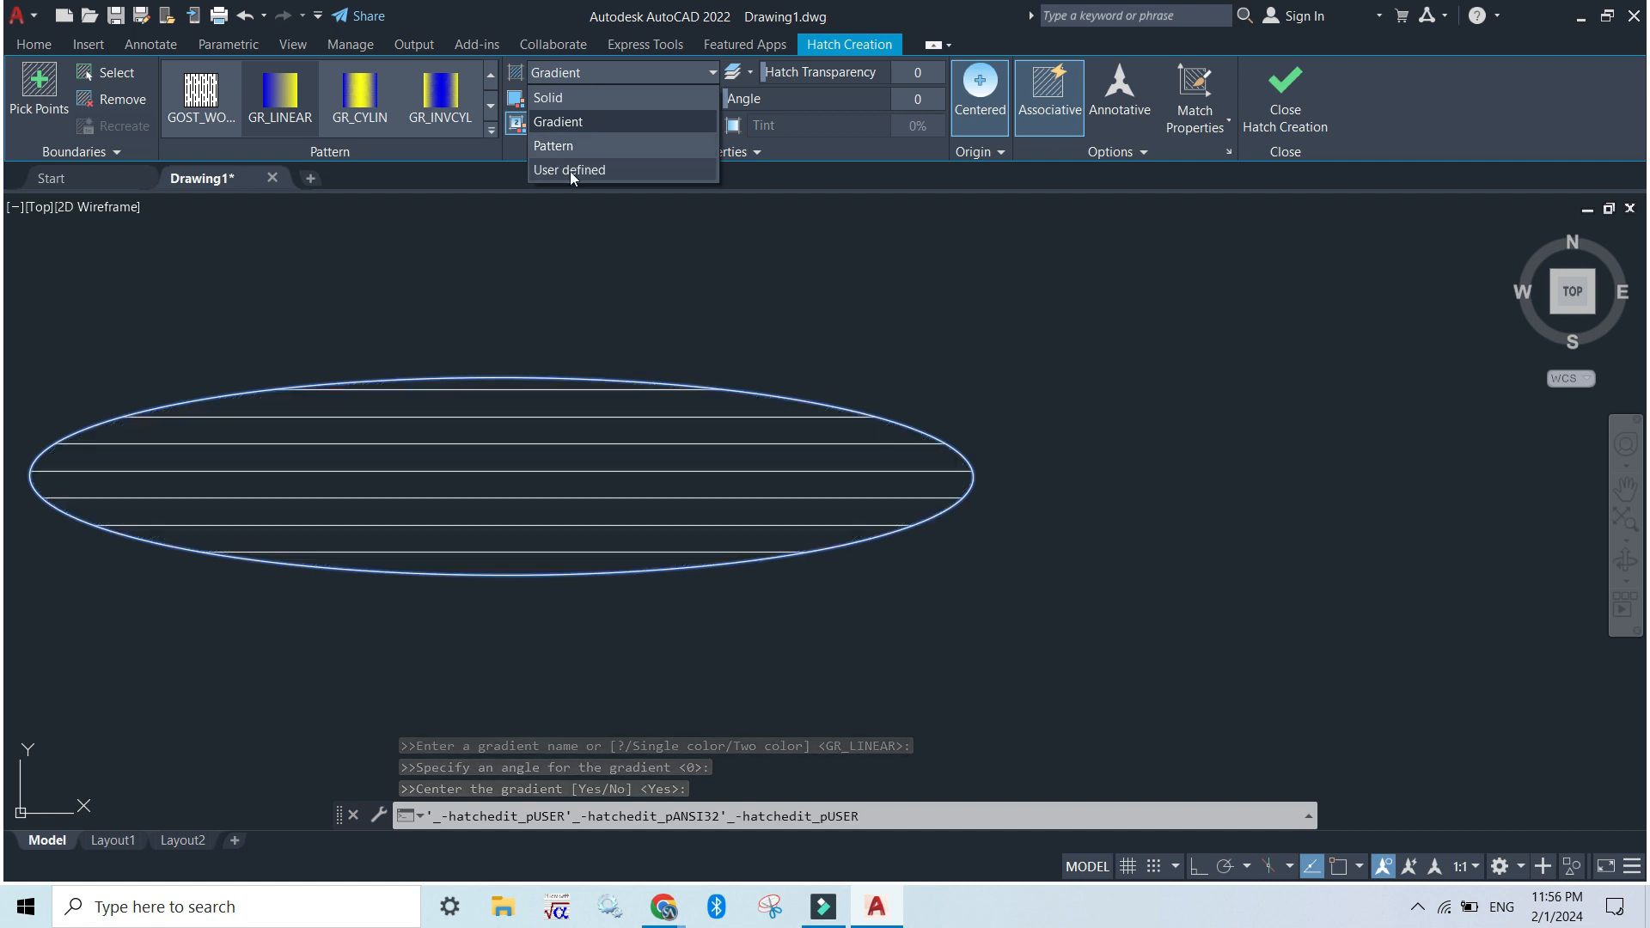
click(599, 171)
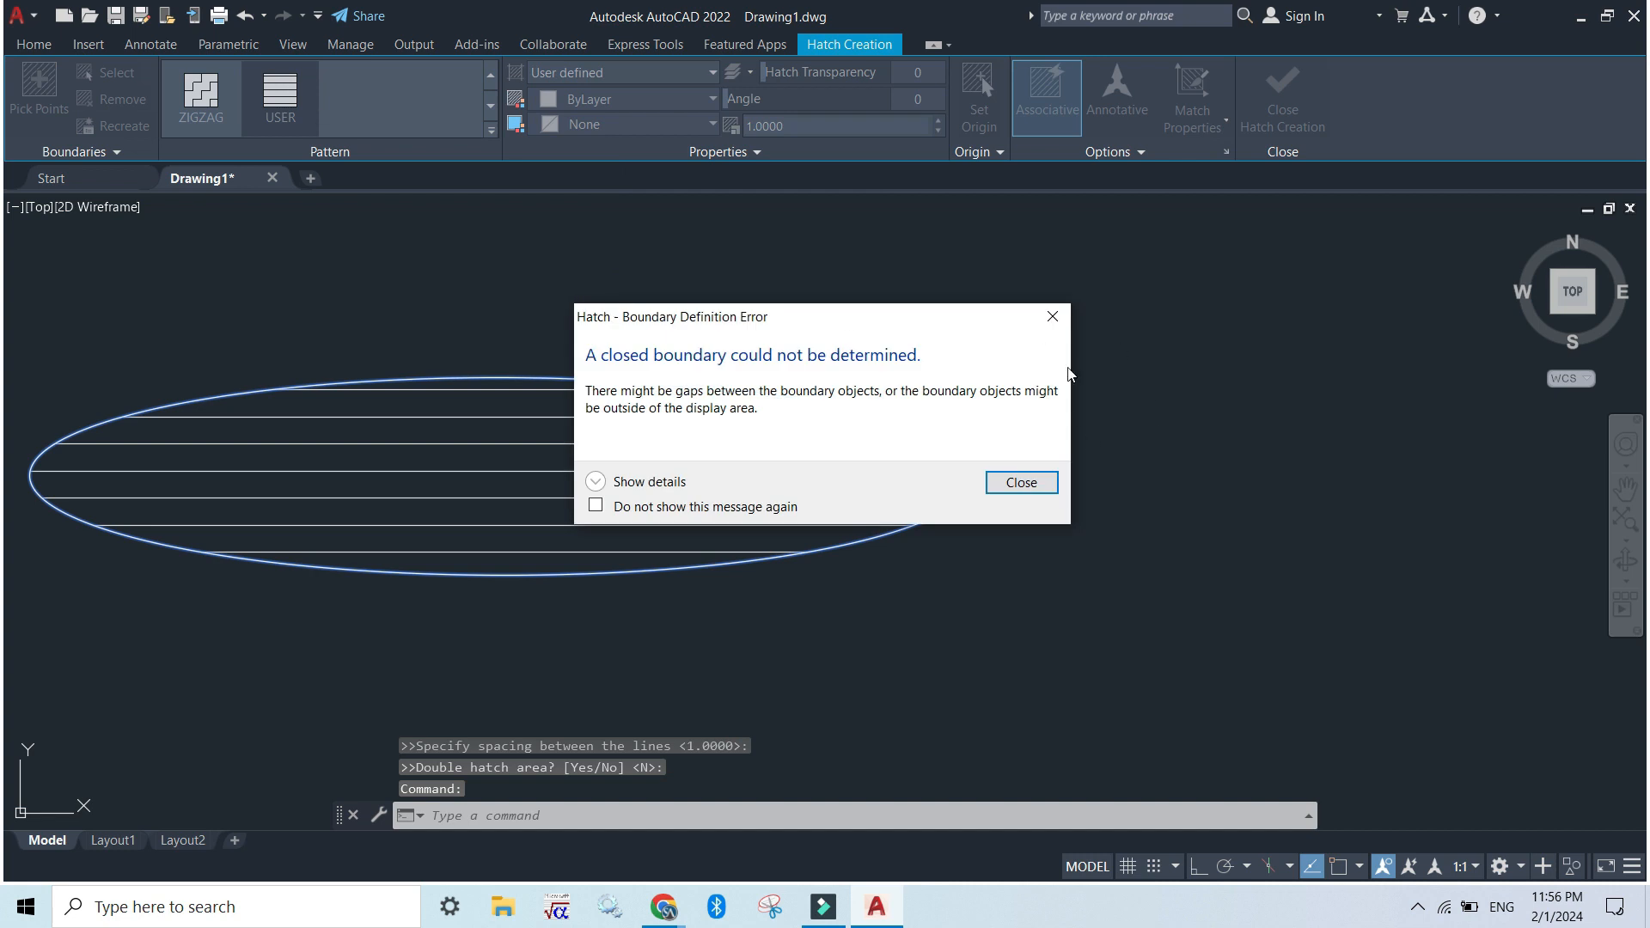
Choose the ZIGZAG pattern for the ellipse's hatch and leave the hatch settings
click(1064, 318)
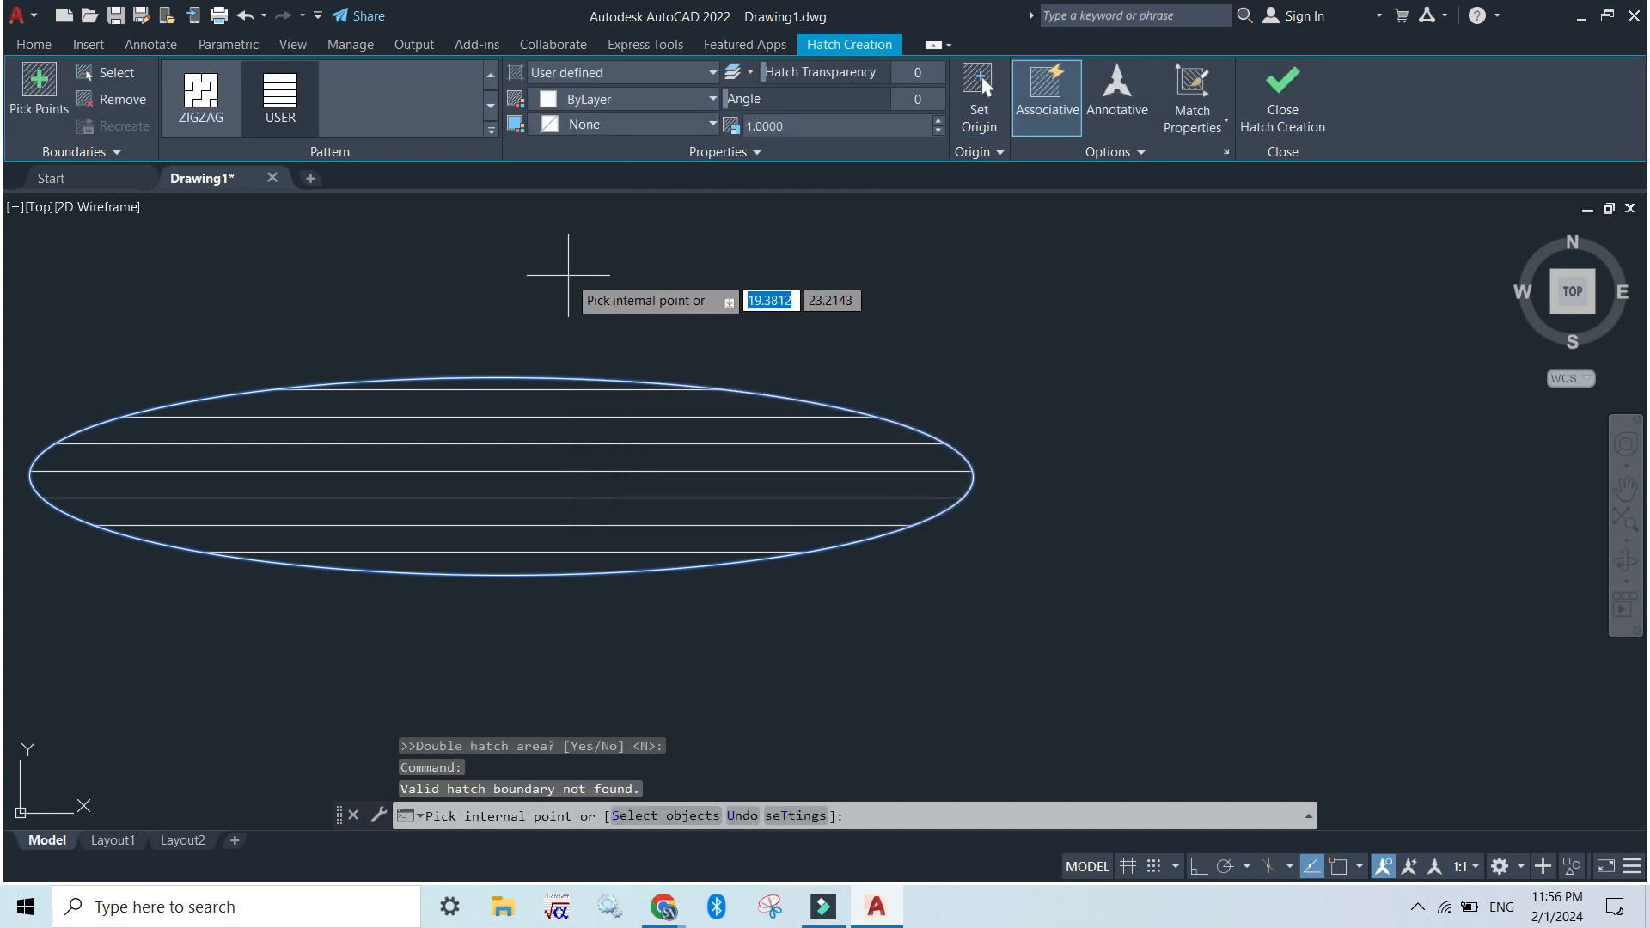
click(200, 90)
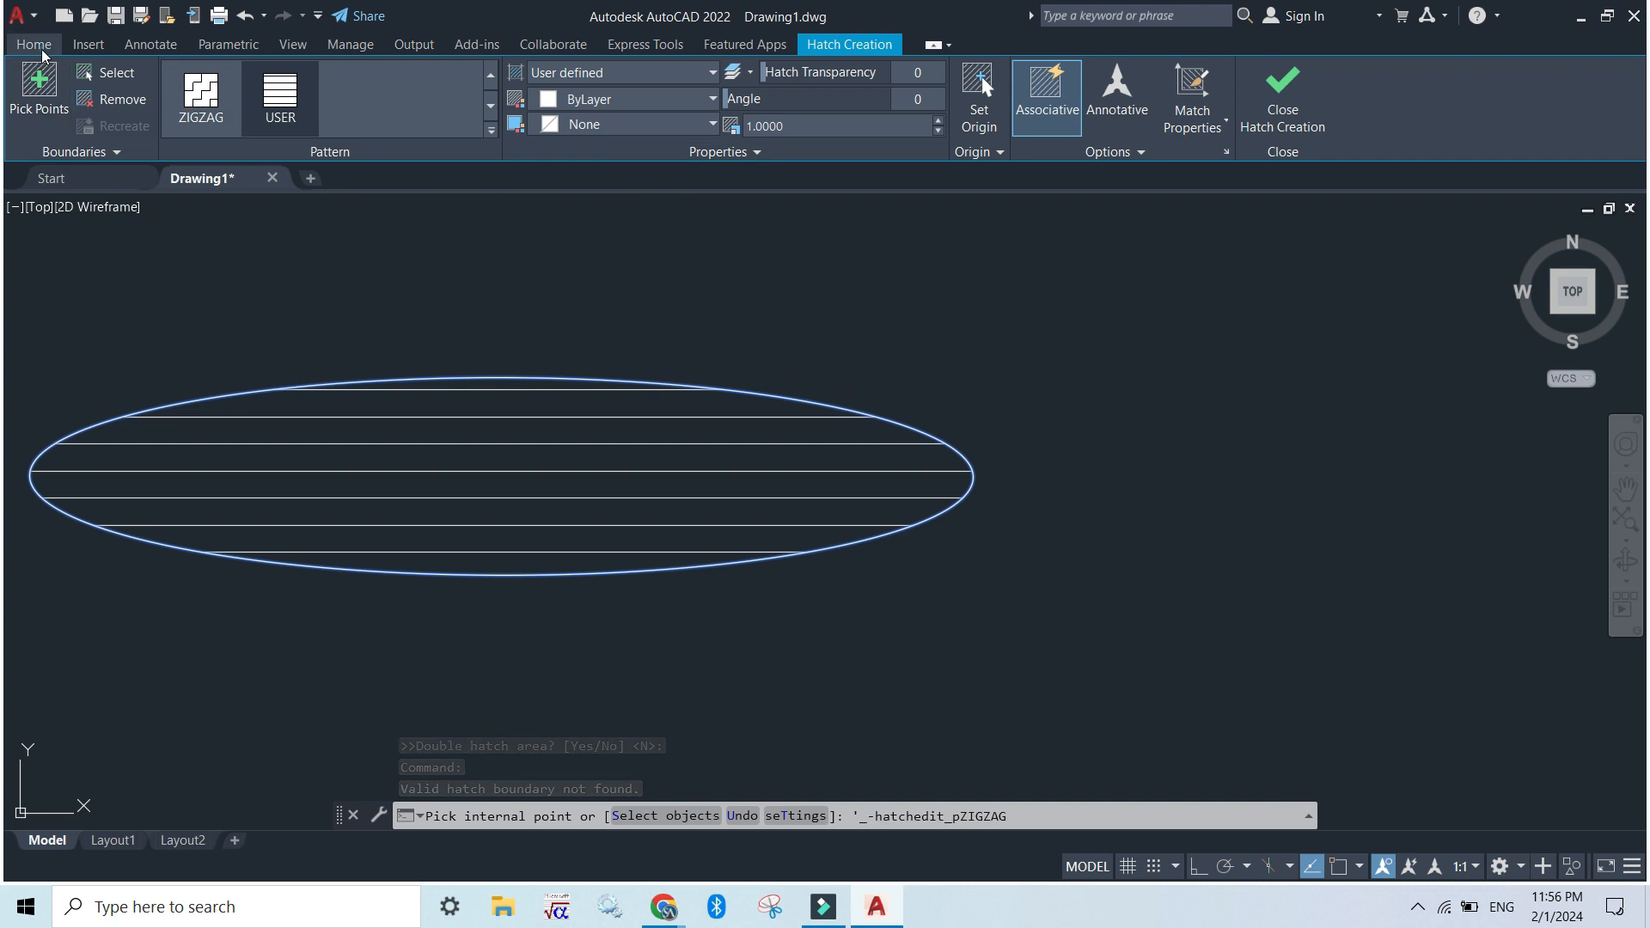
click(33, 43)
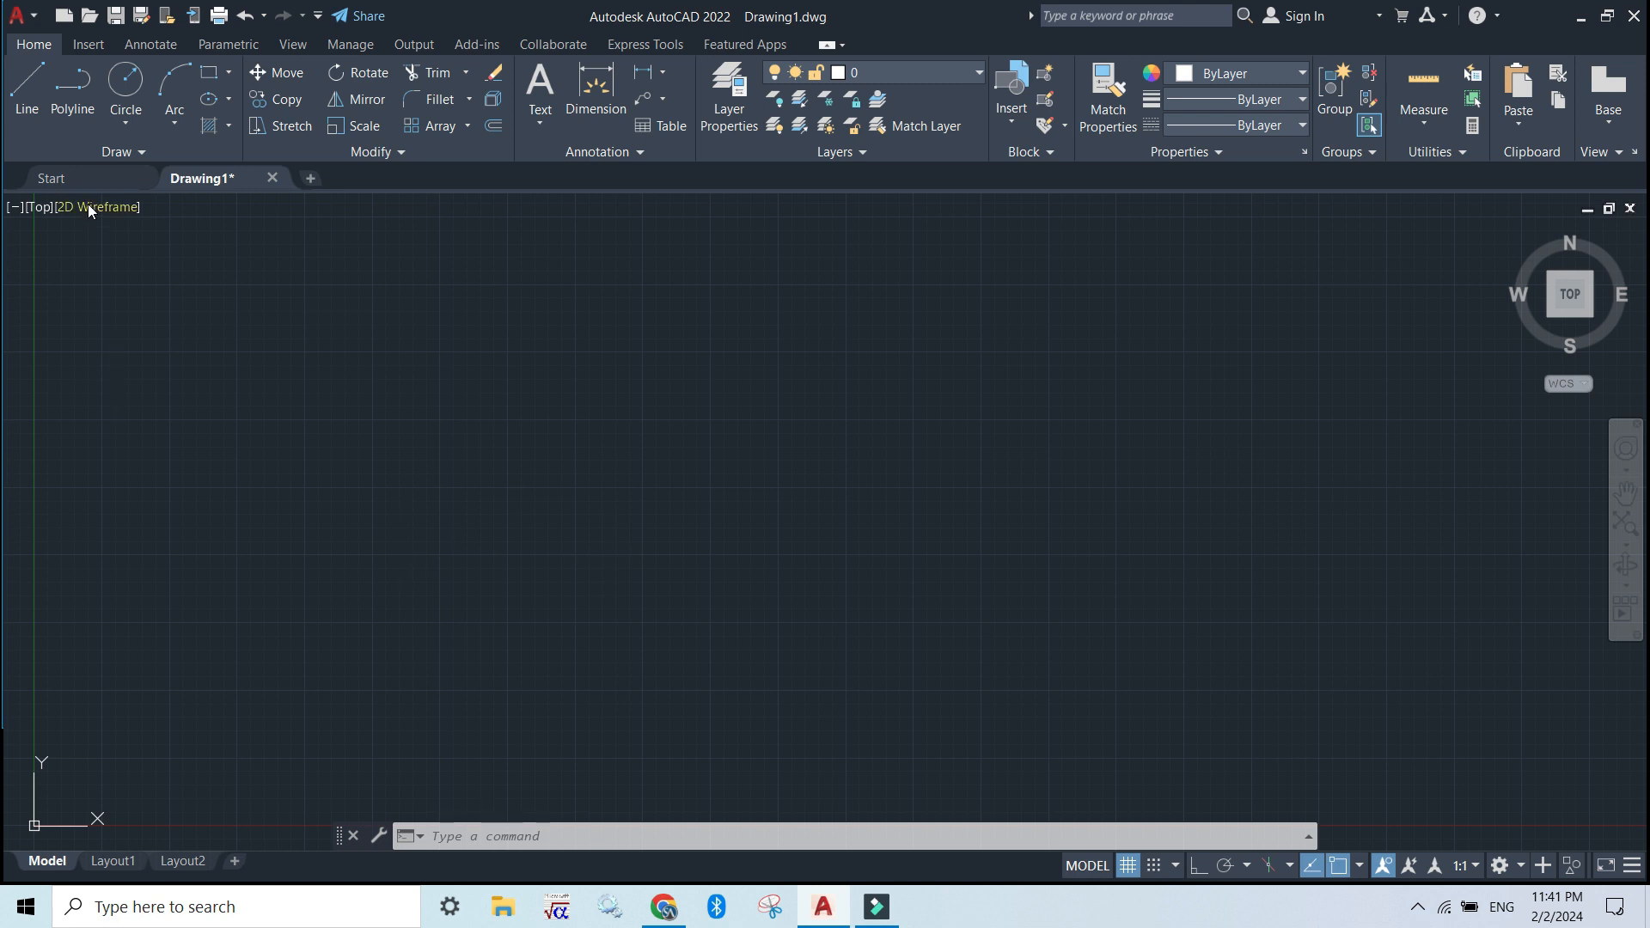
Draw a circle with a radius of about 3.9 in the upper left part of the empty drawing area
click(123, 93)
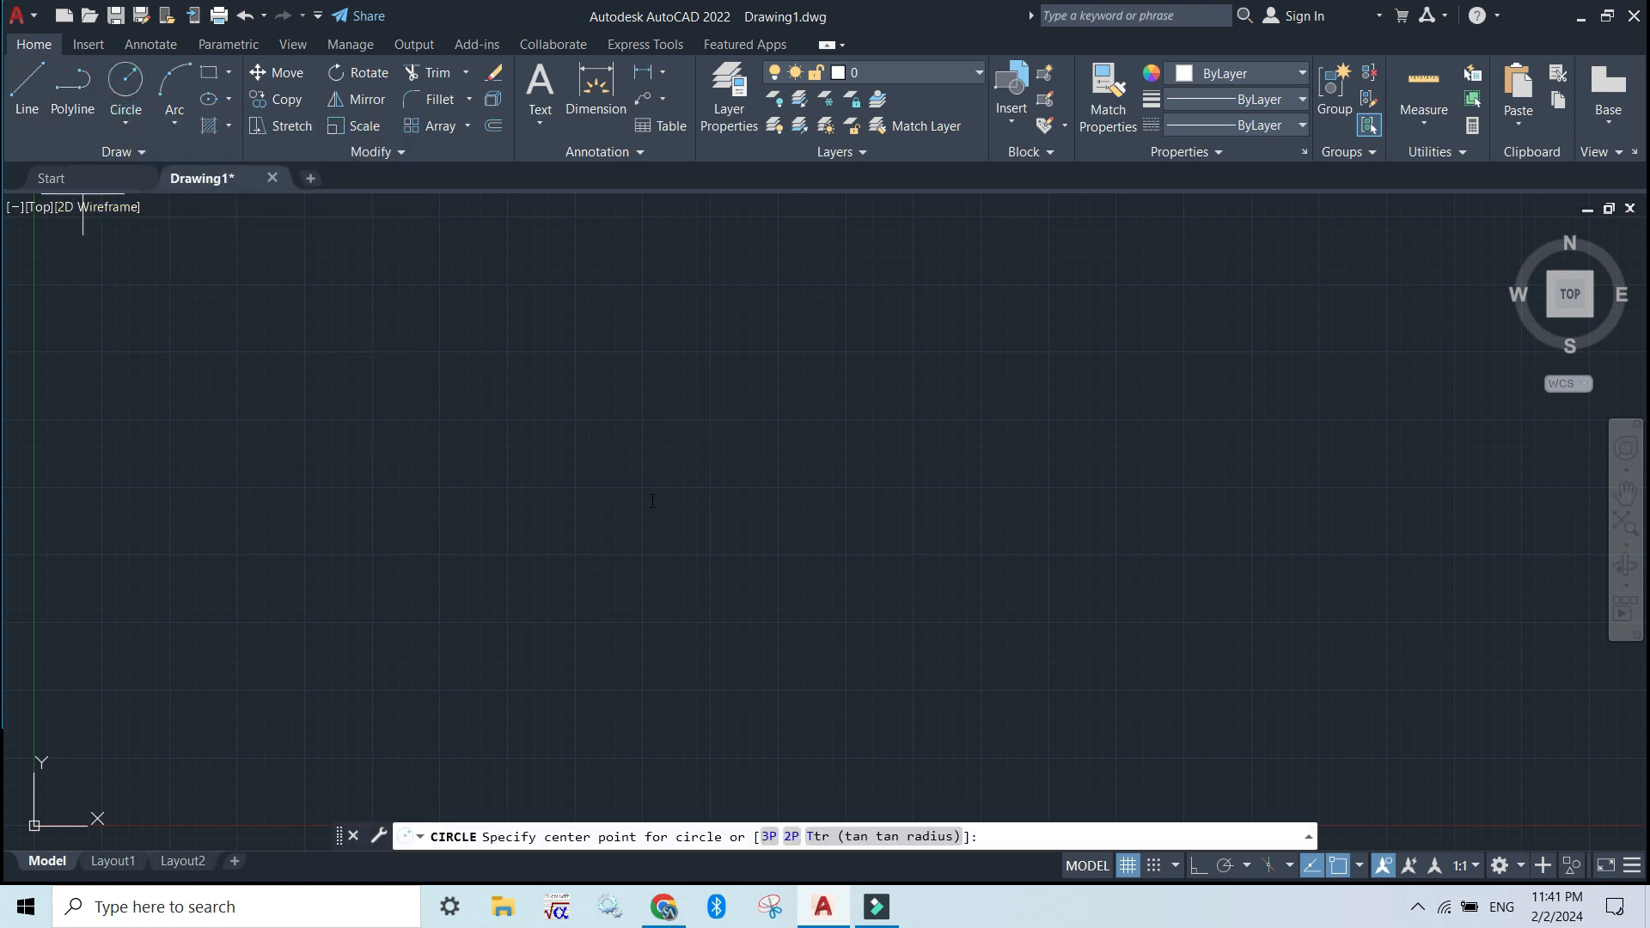
click(563, 370)
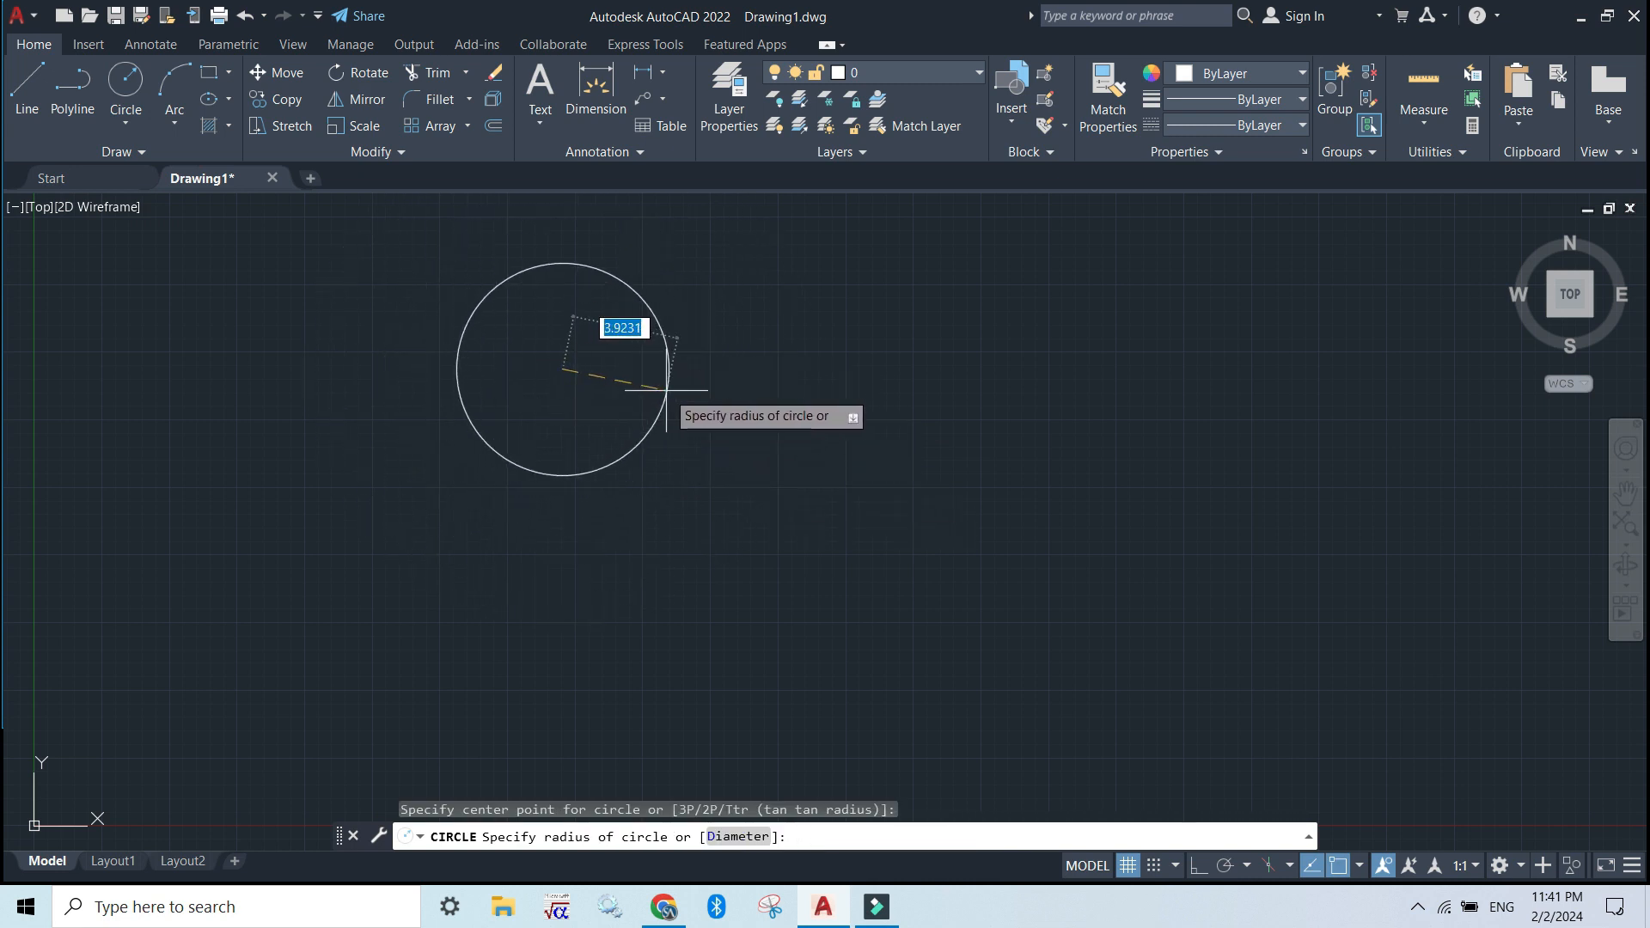
click(668, 385)
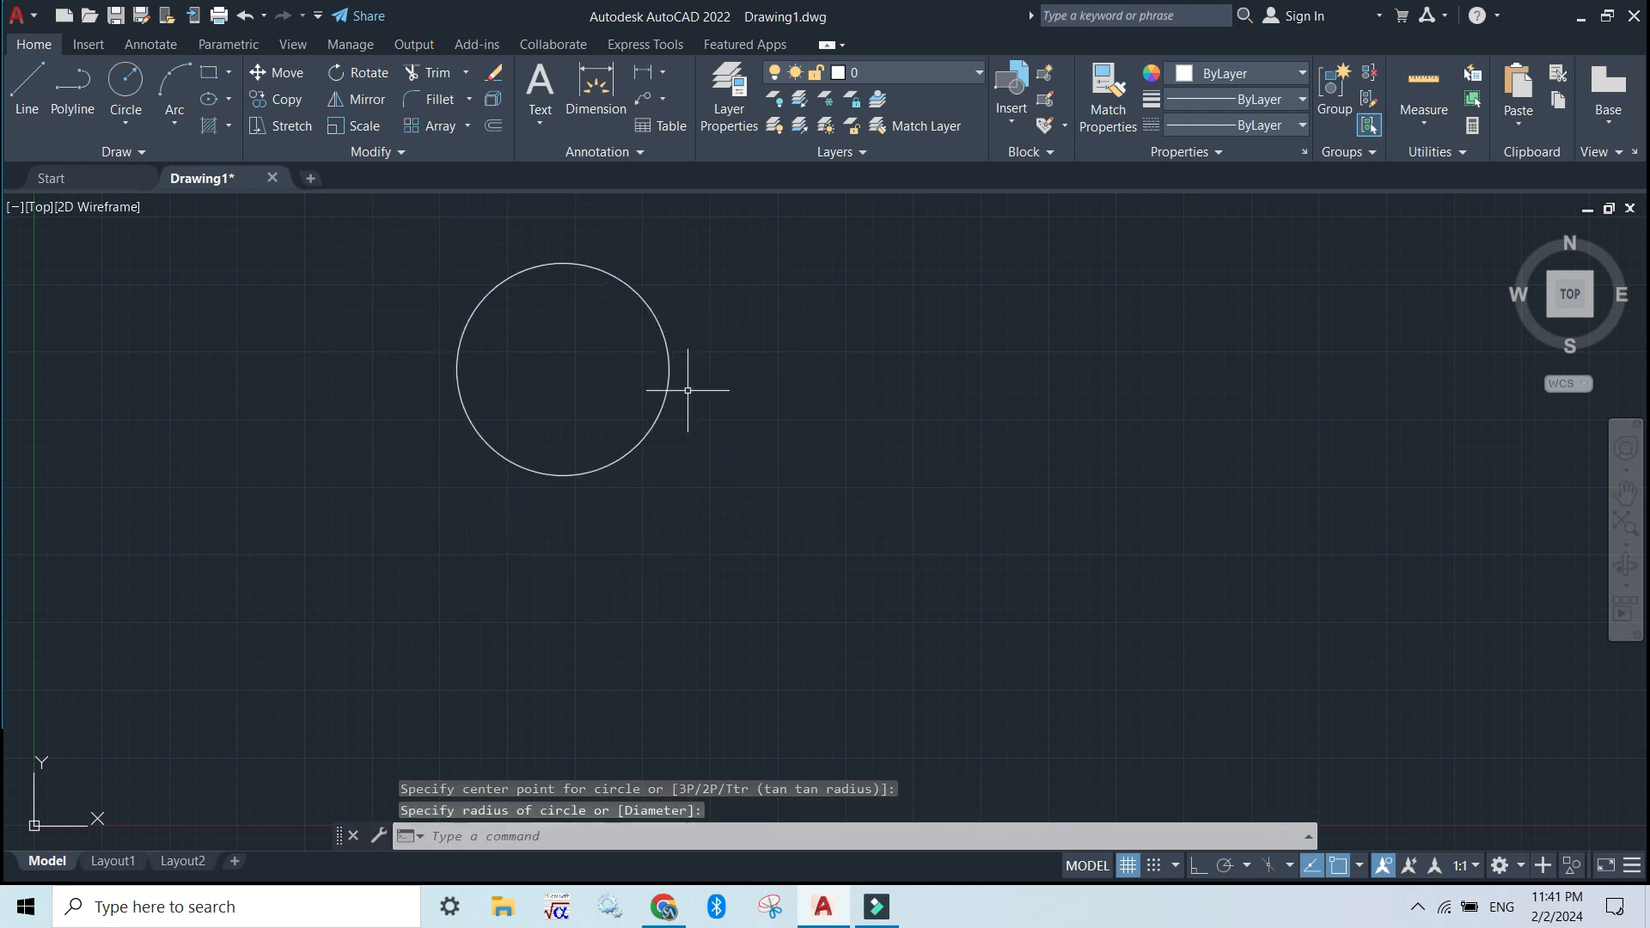
Move the circle about 13.5 units to the right, using a base point just outside it
click(287, 76)
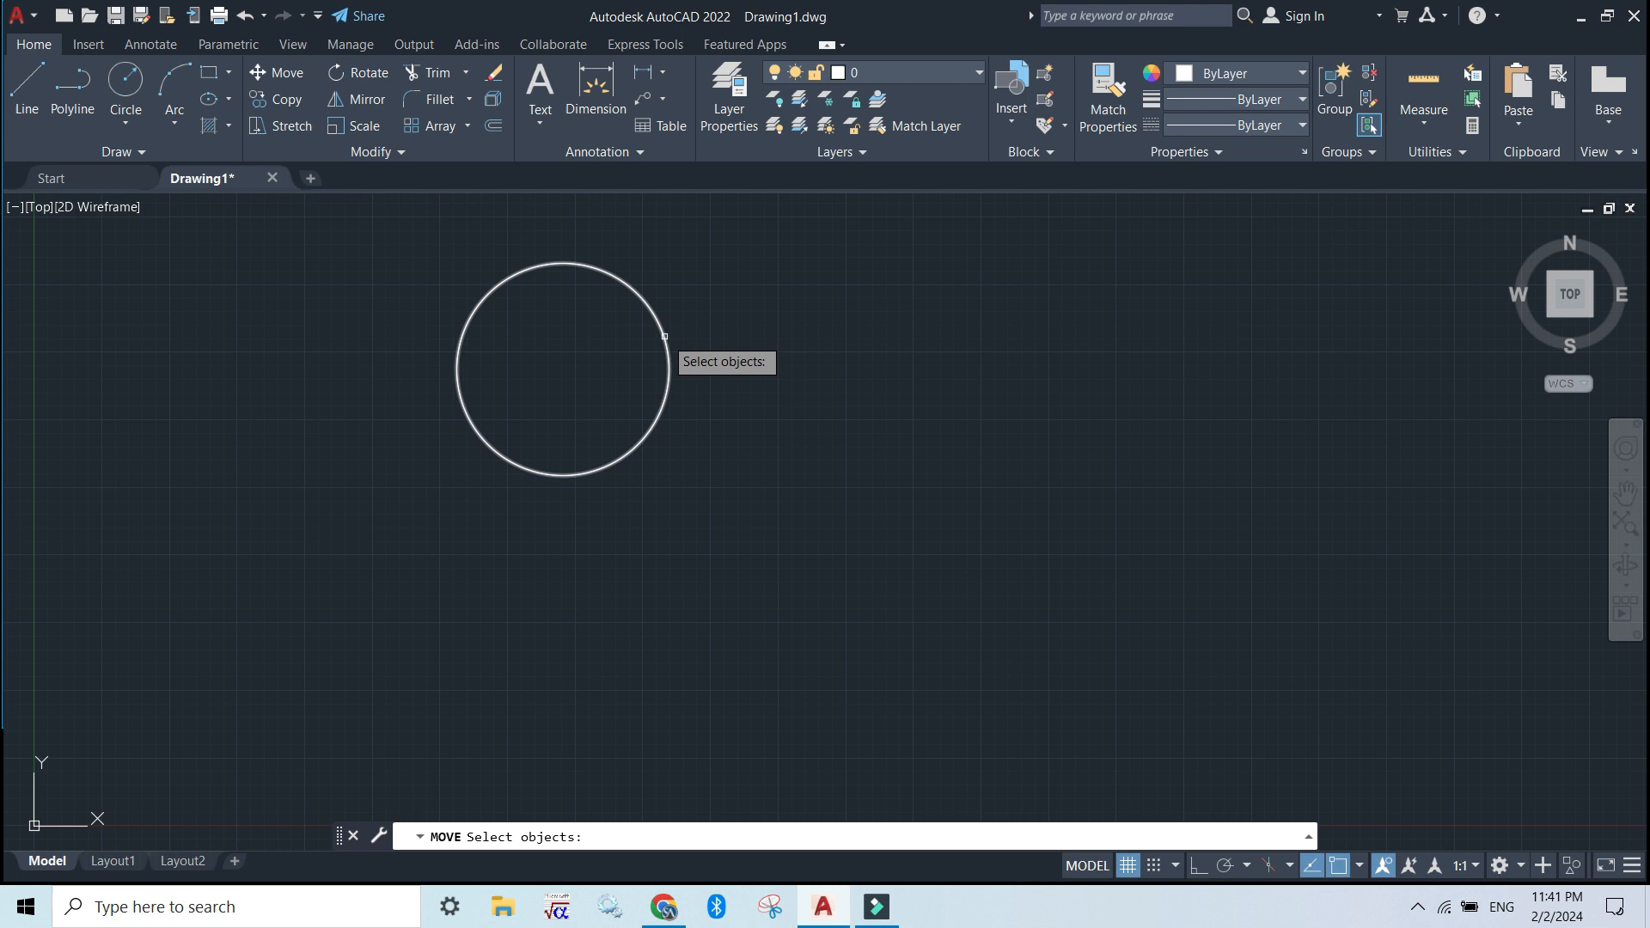
click(664, 336)
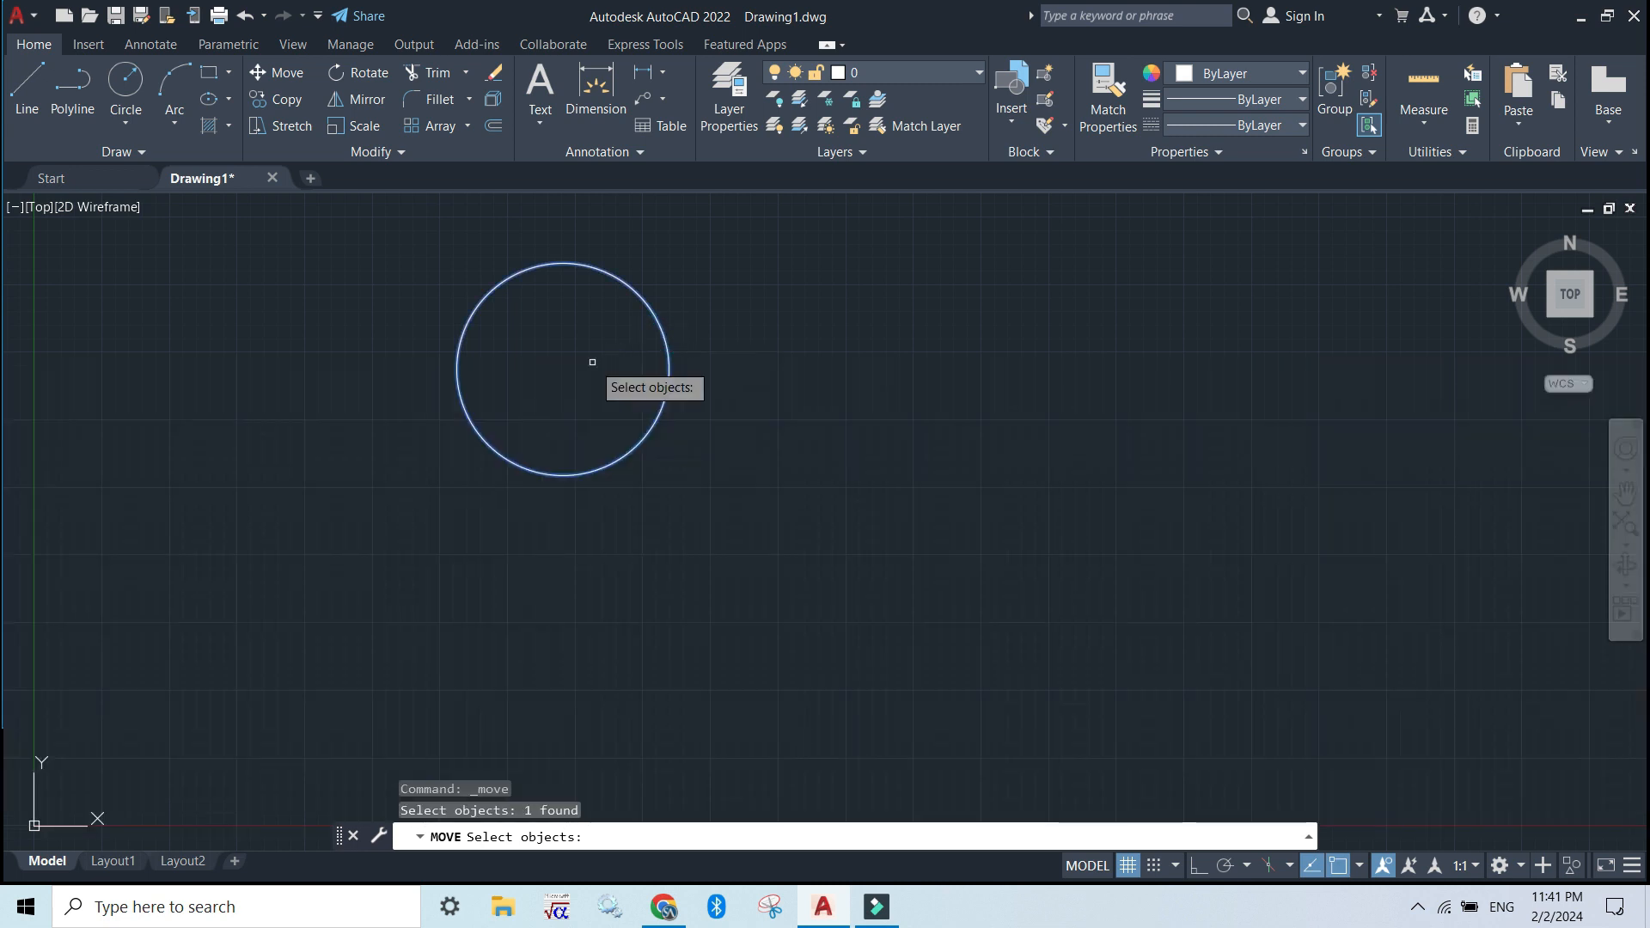
key(Return)
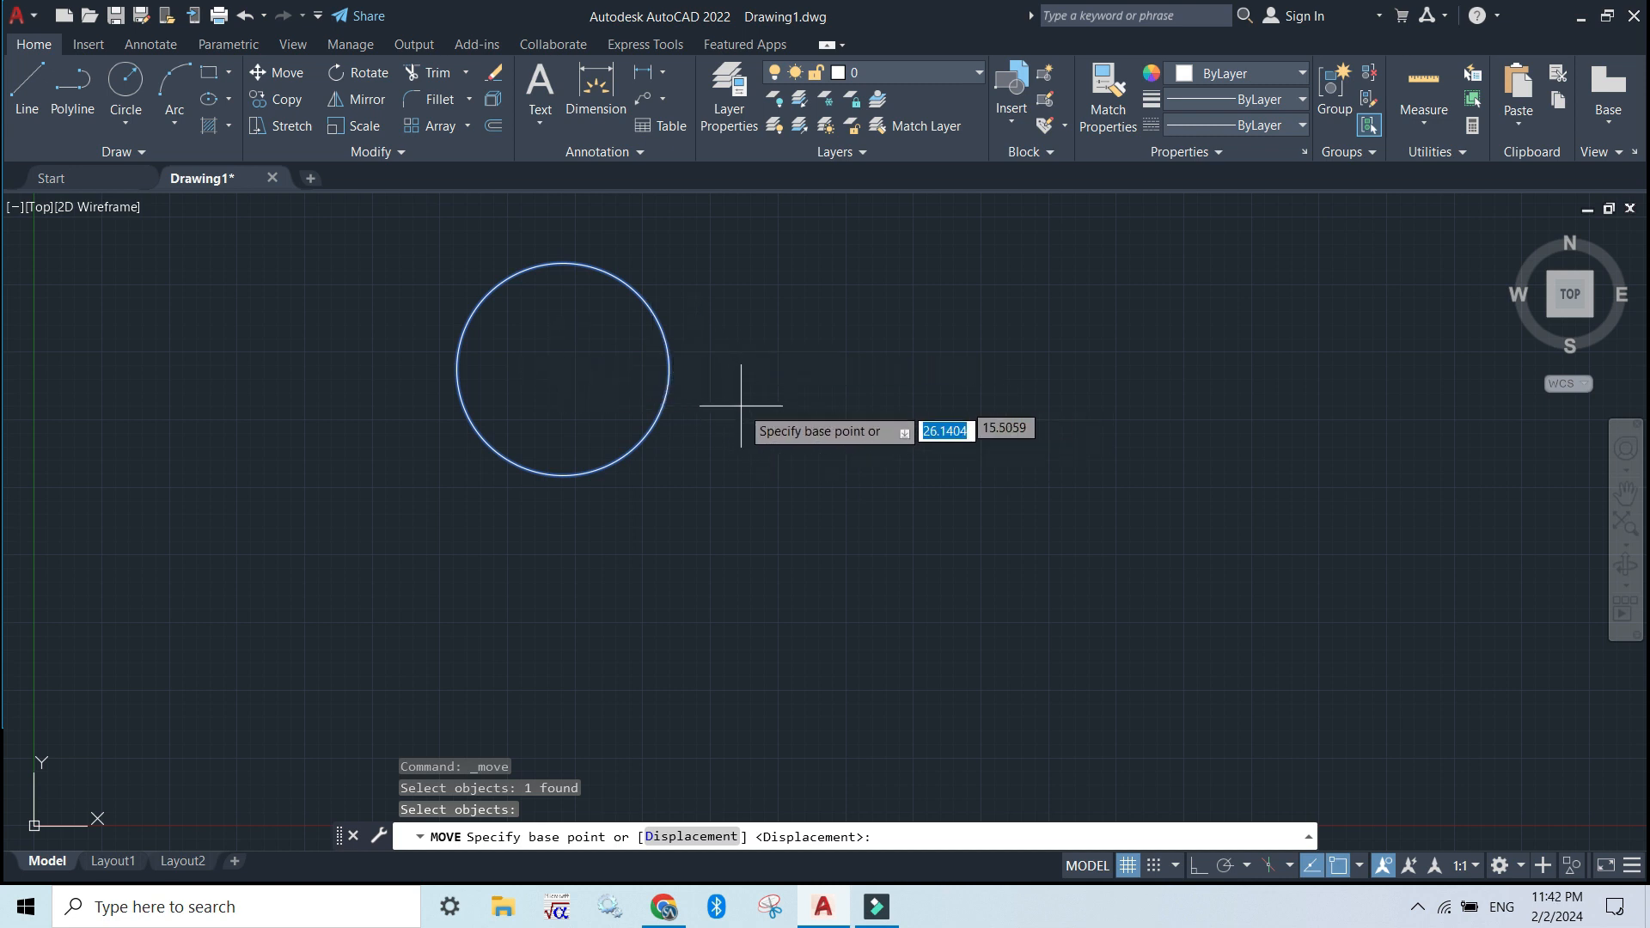
click(776, 422)
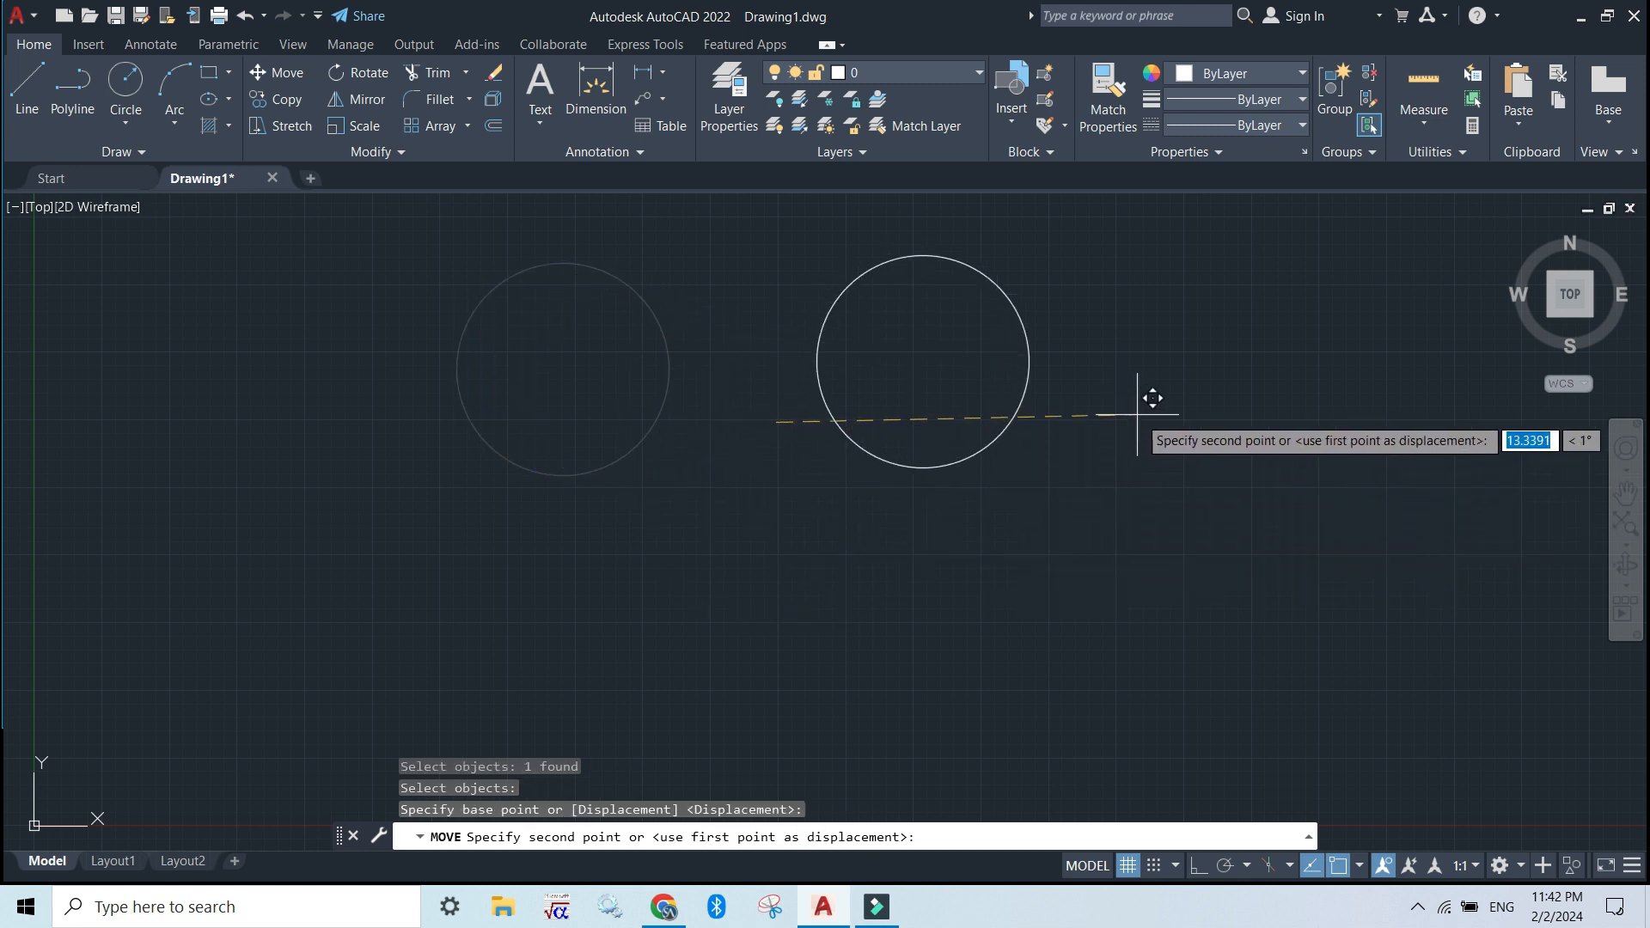
click(1145, 429)
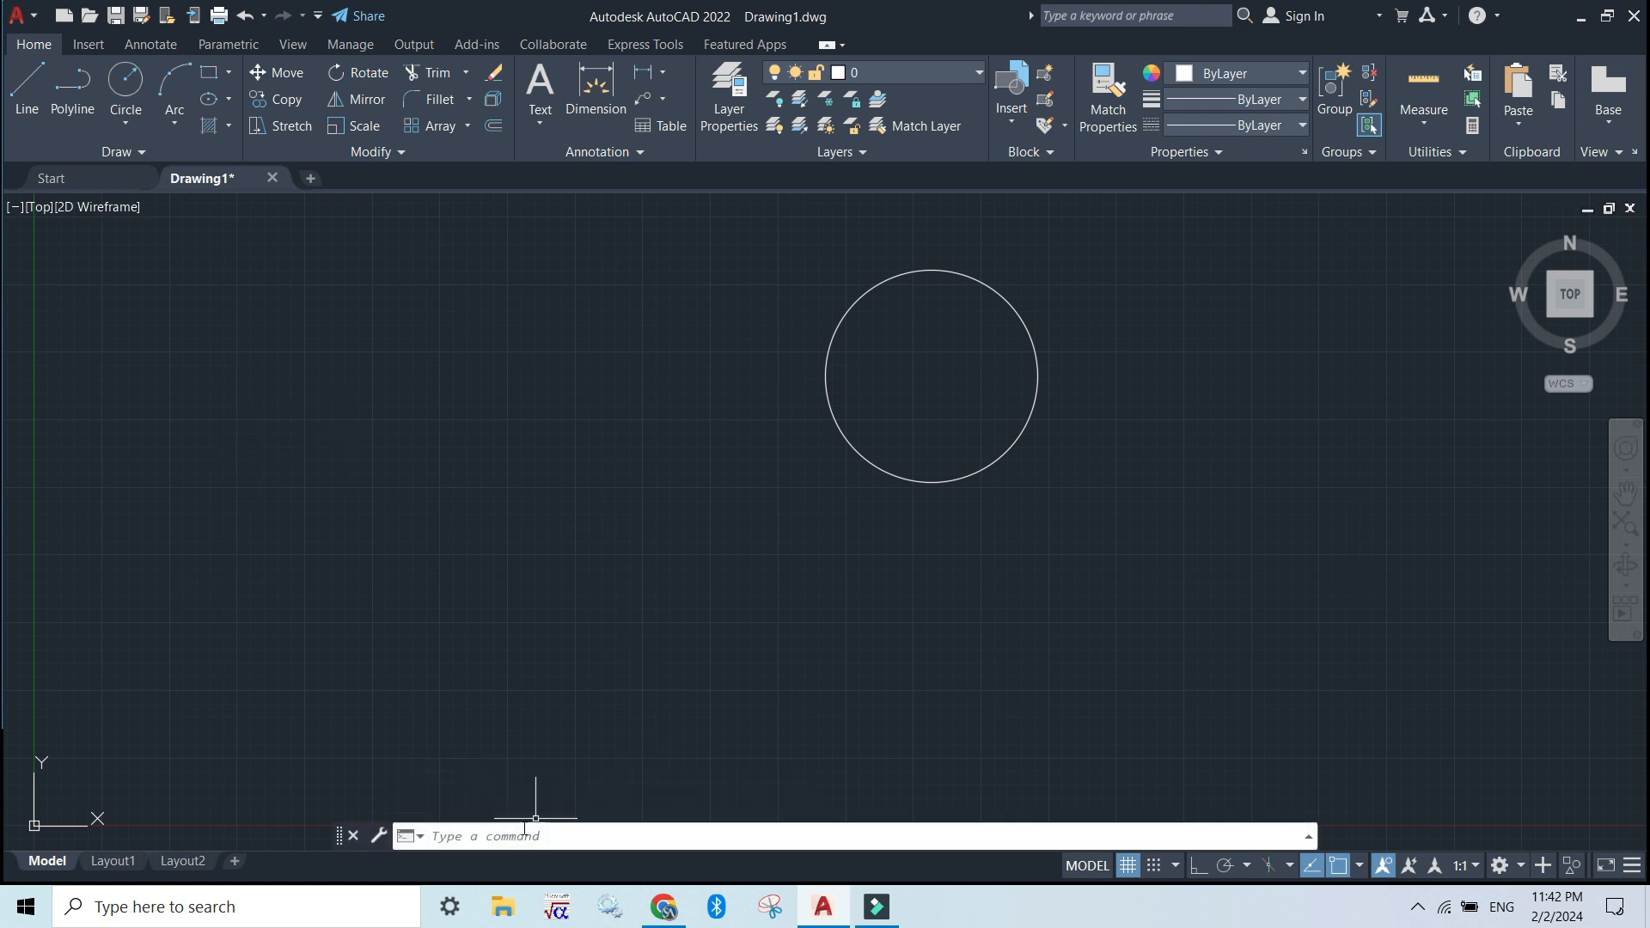
Move the circle with the M command alias, shifting it partway back to the left
click(469, 836)
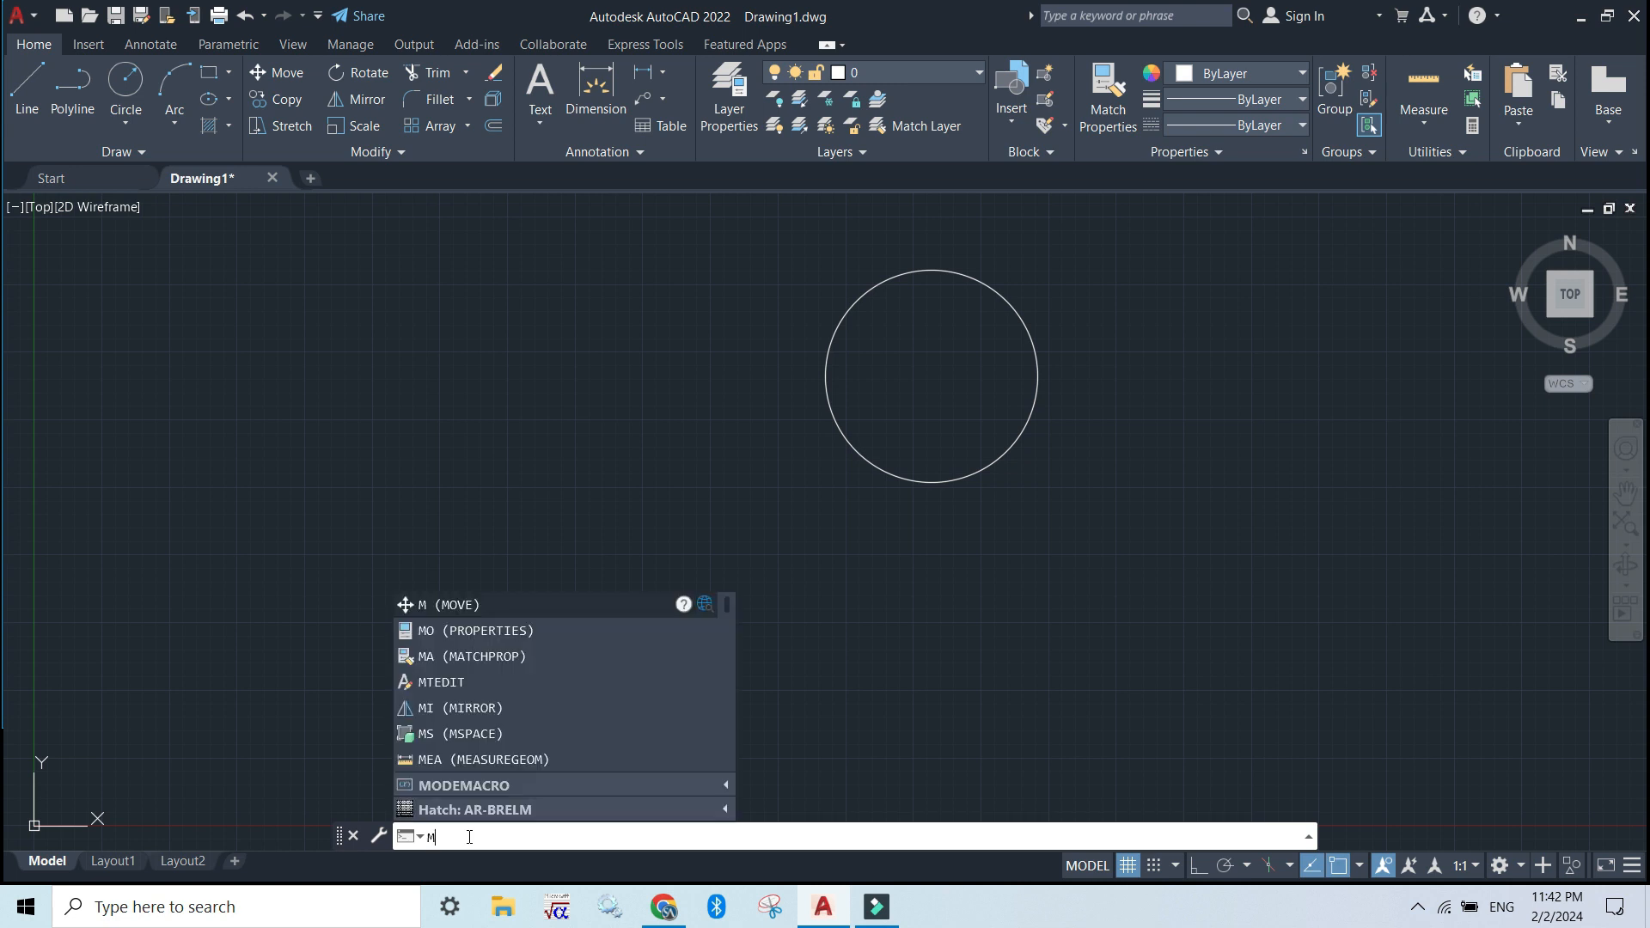
key(Return)
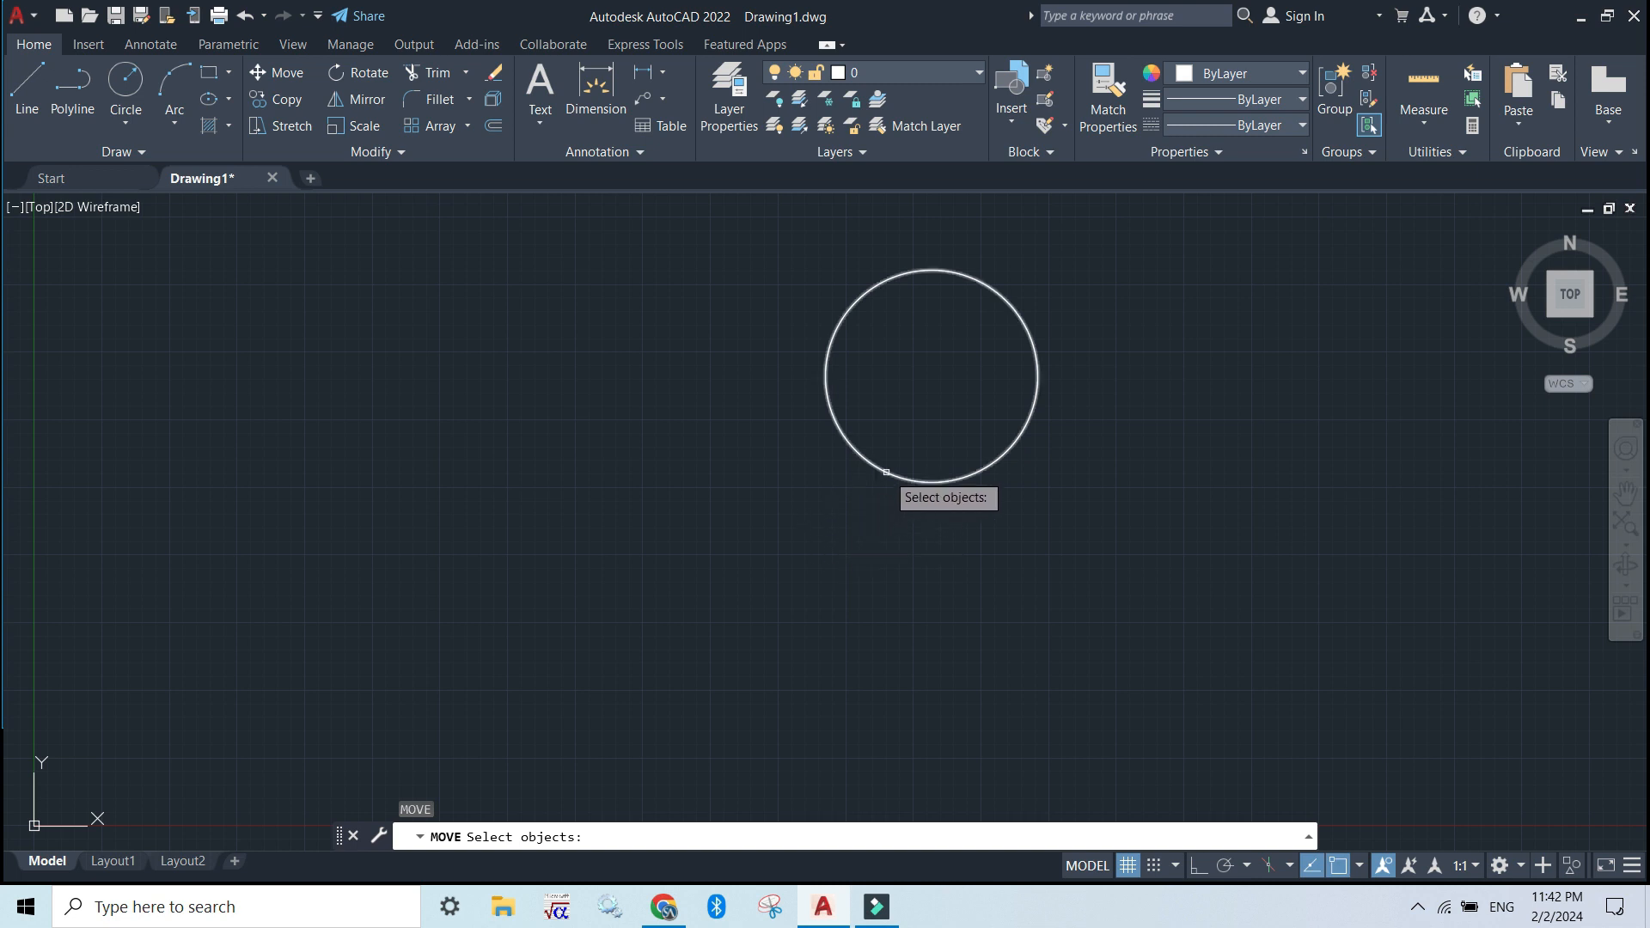
click(884, 471)
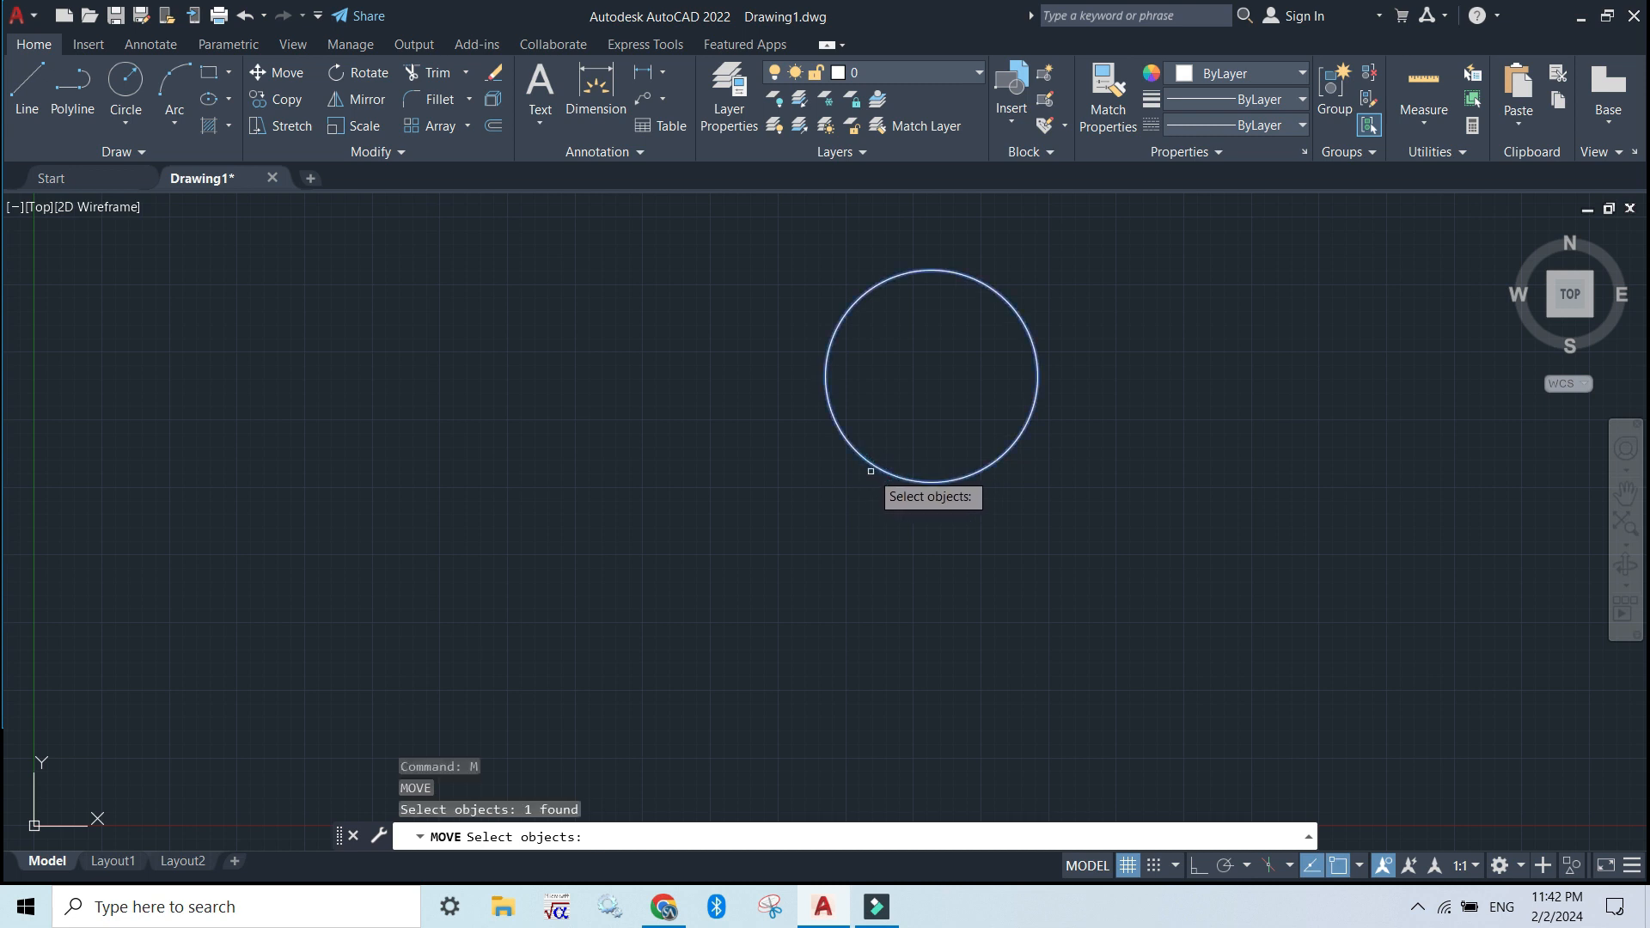
key(Return)
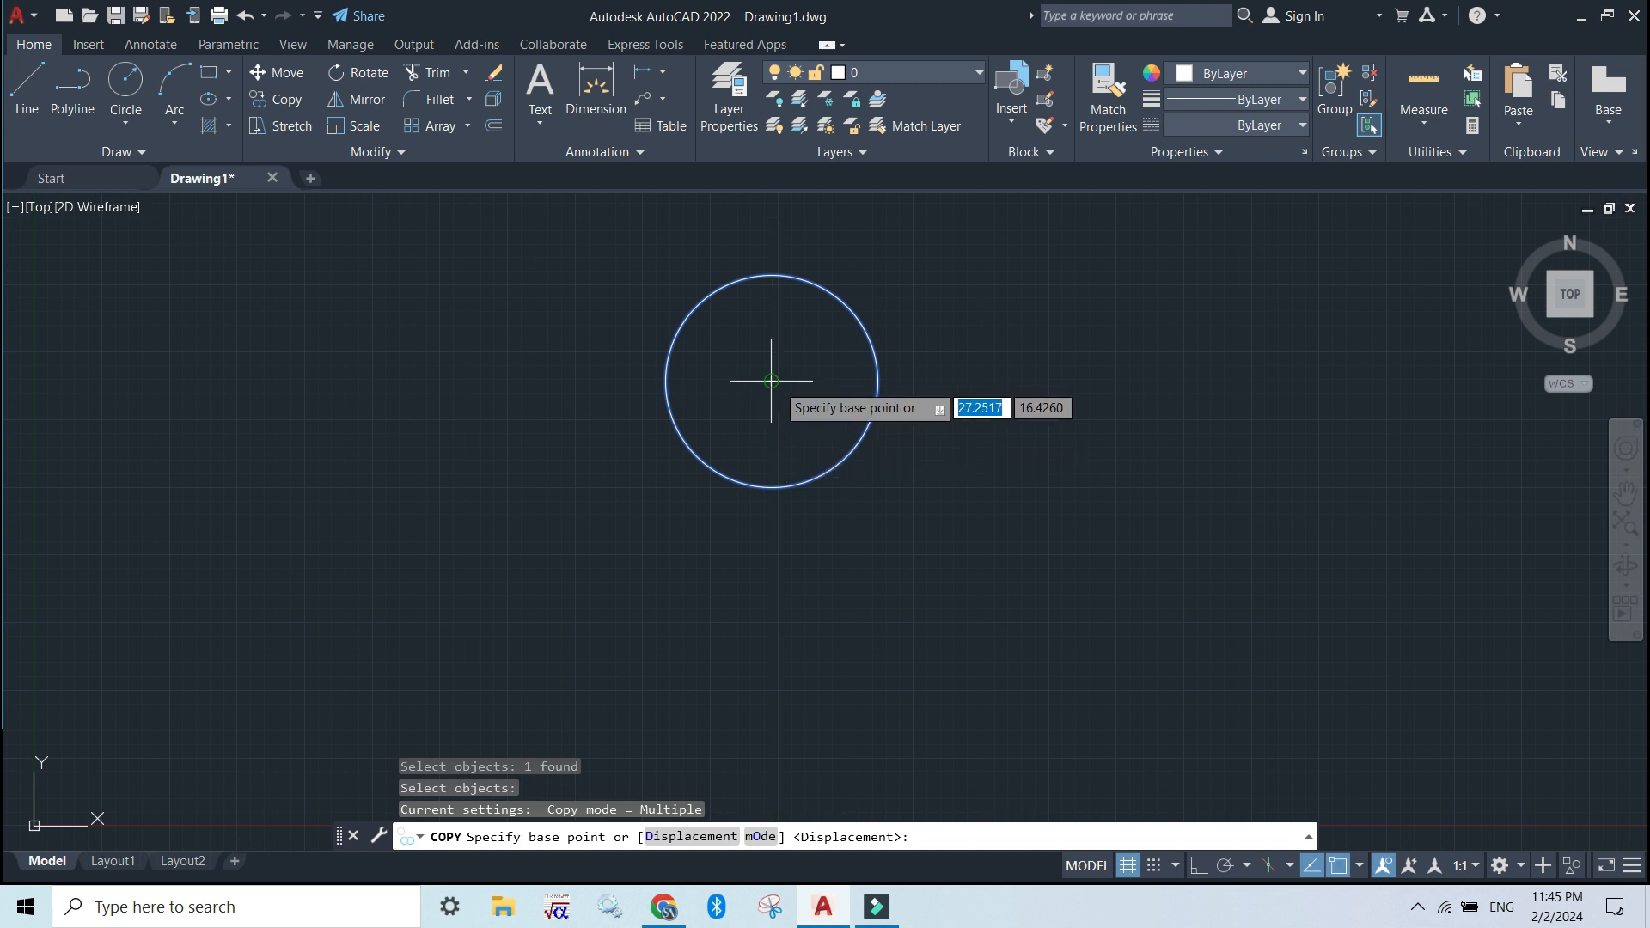
Copy the circle from its centre to three overlapping places about 5 to 6 units away: below, lower right and upper right
click(770, 381)
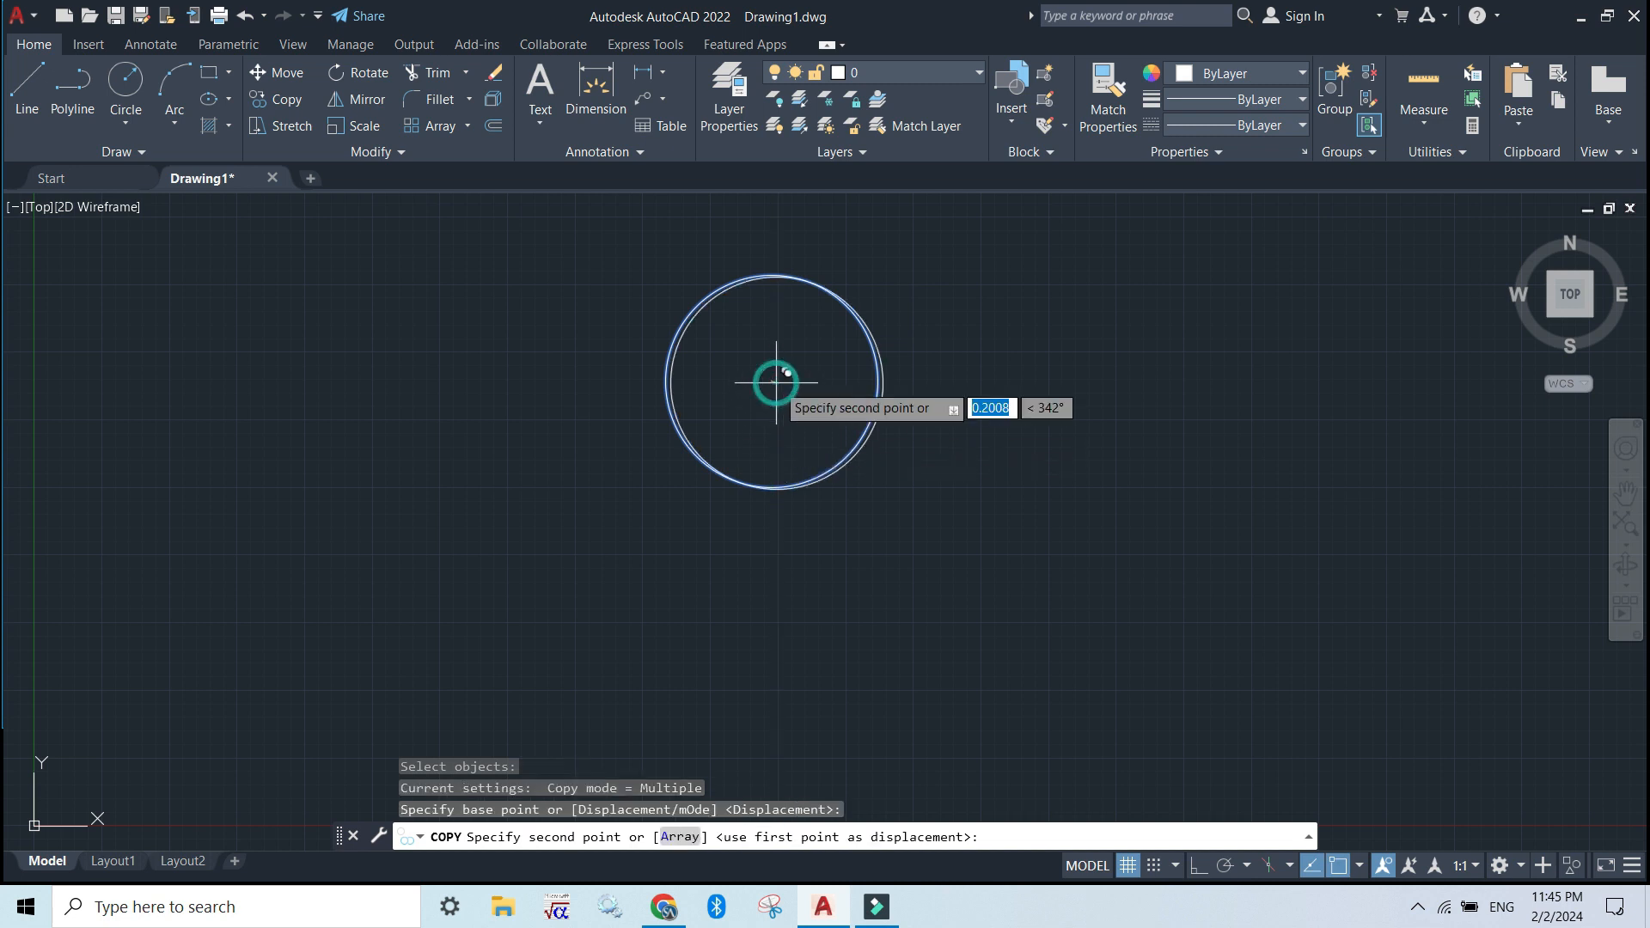
click(778, 535)
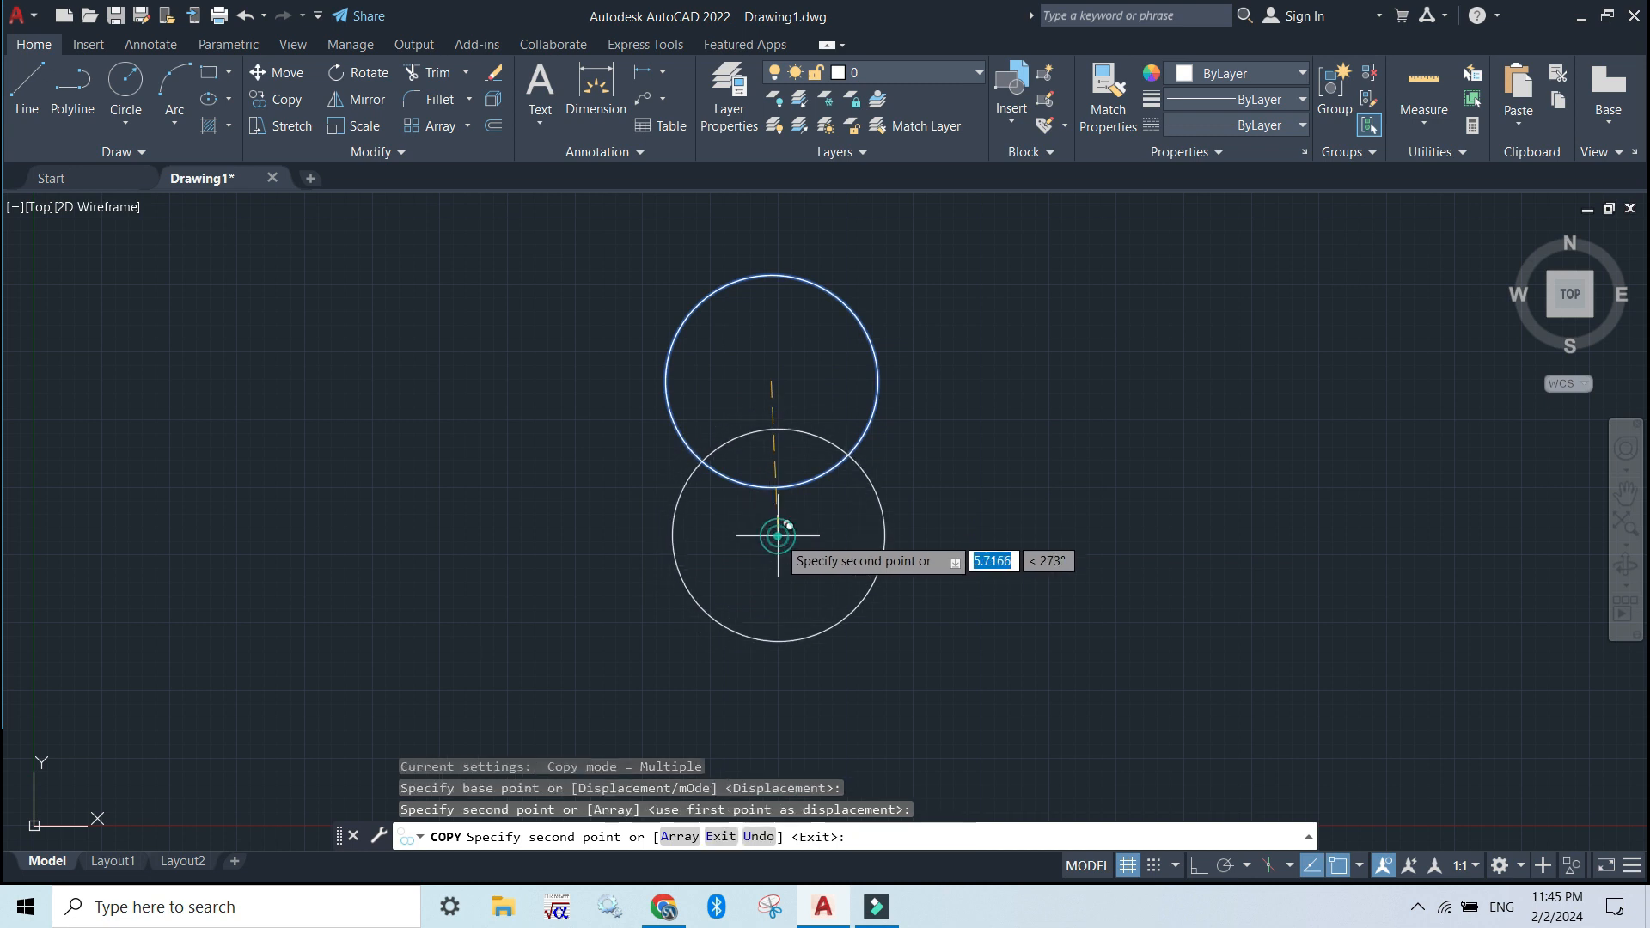
click(900, 475)
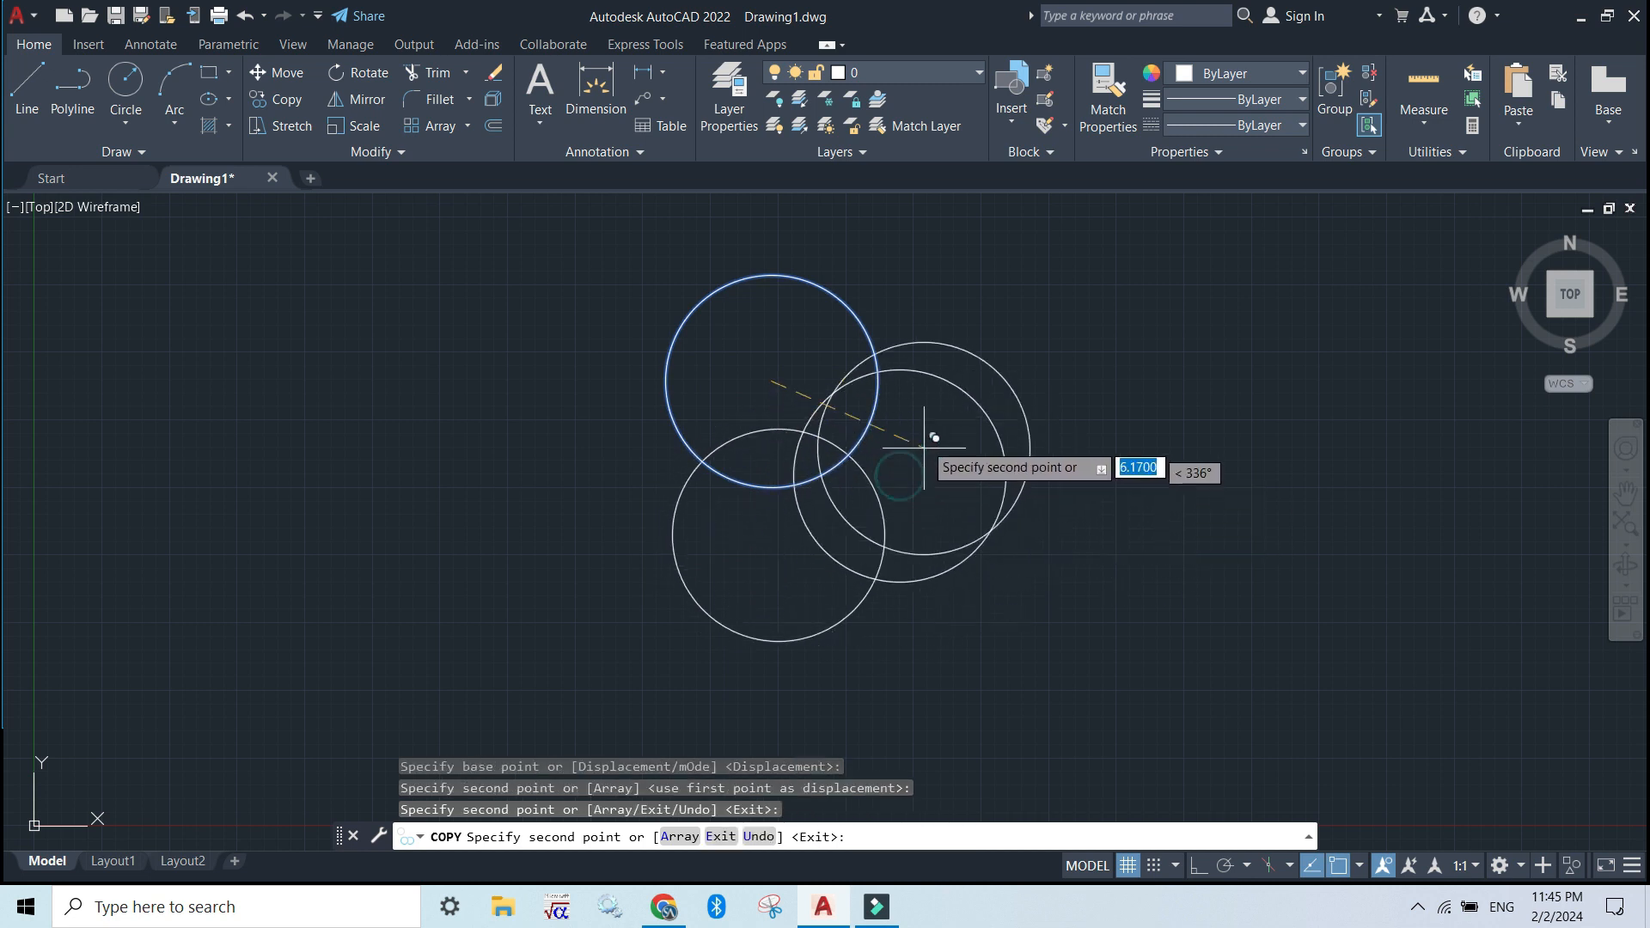
click(912, 348)
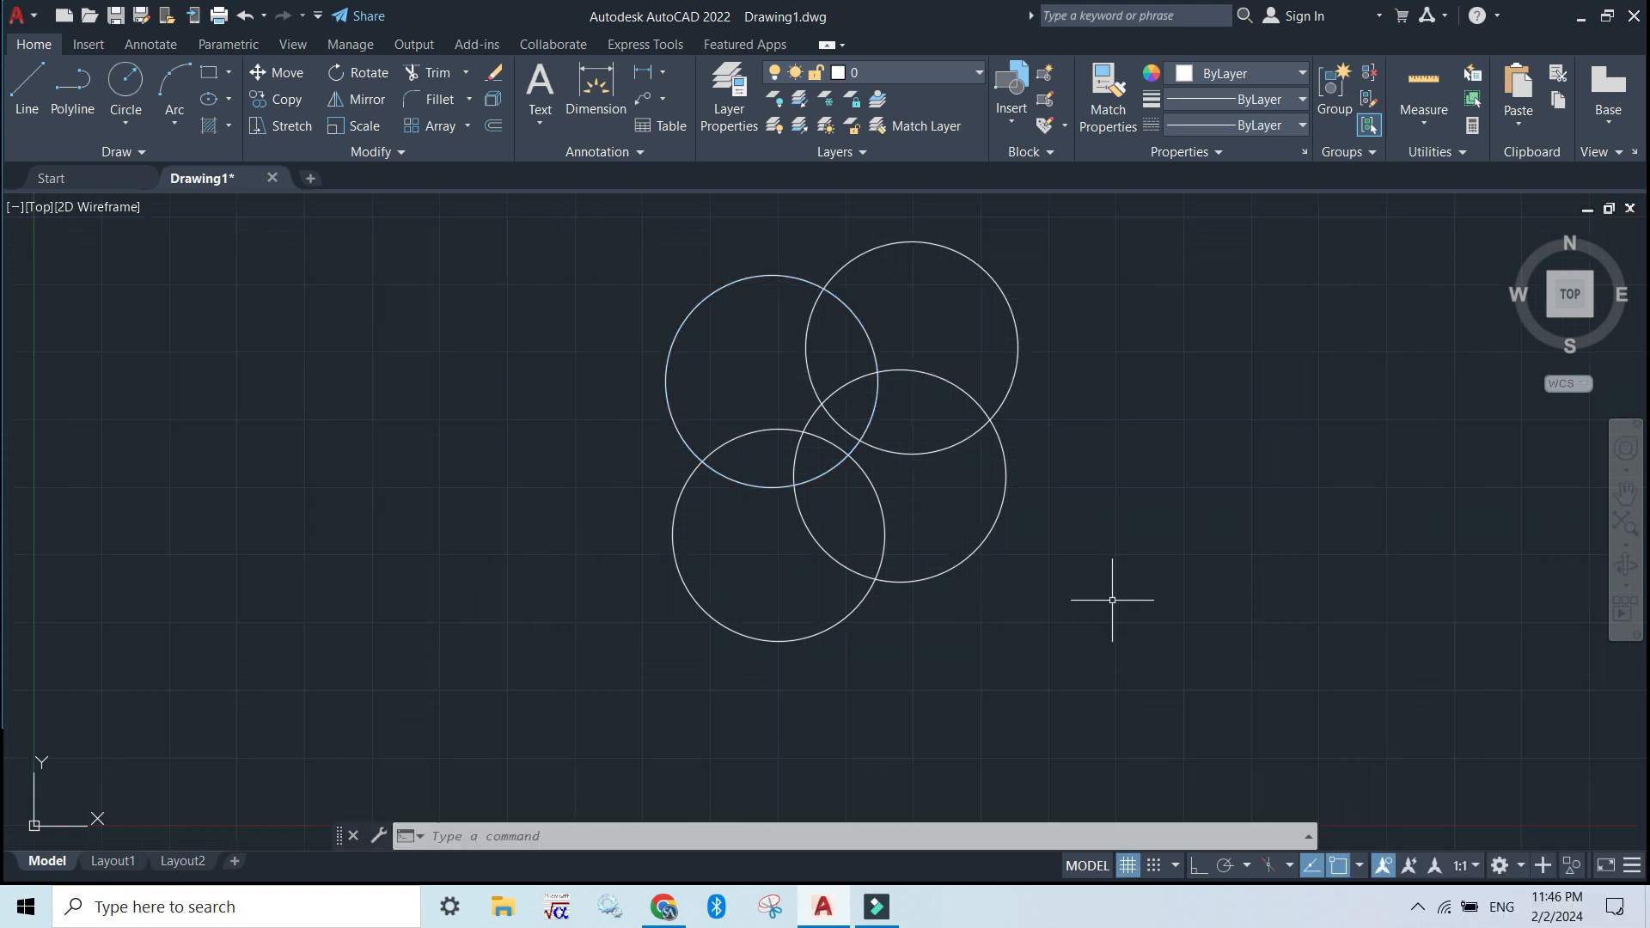
key(F7)
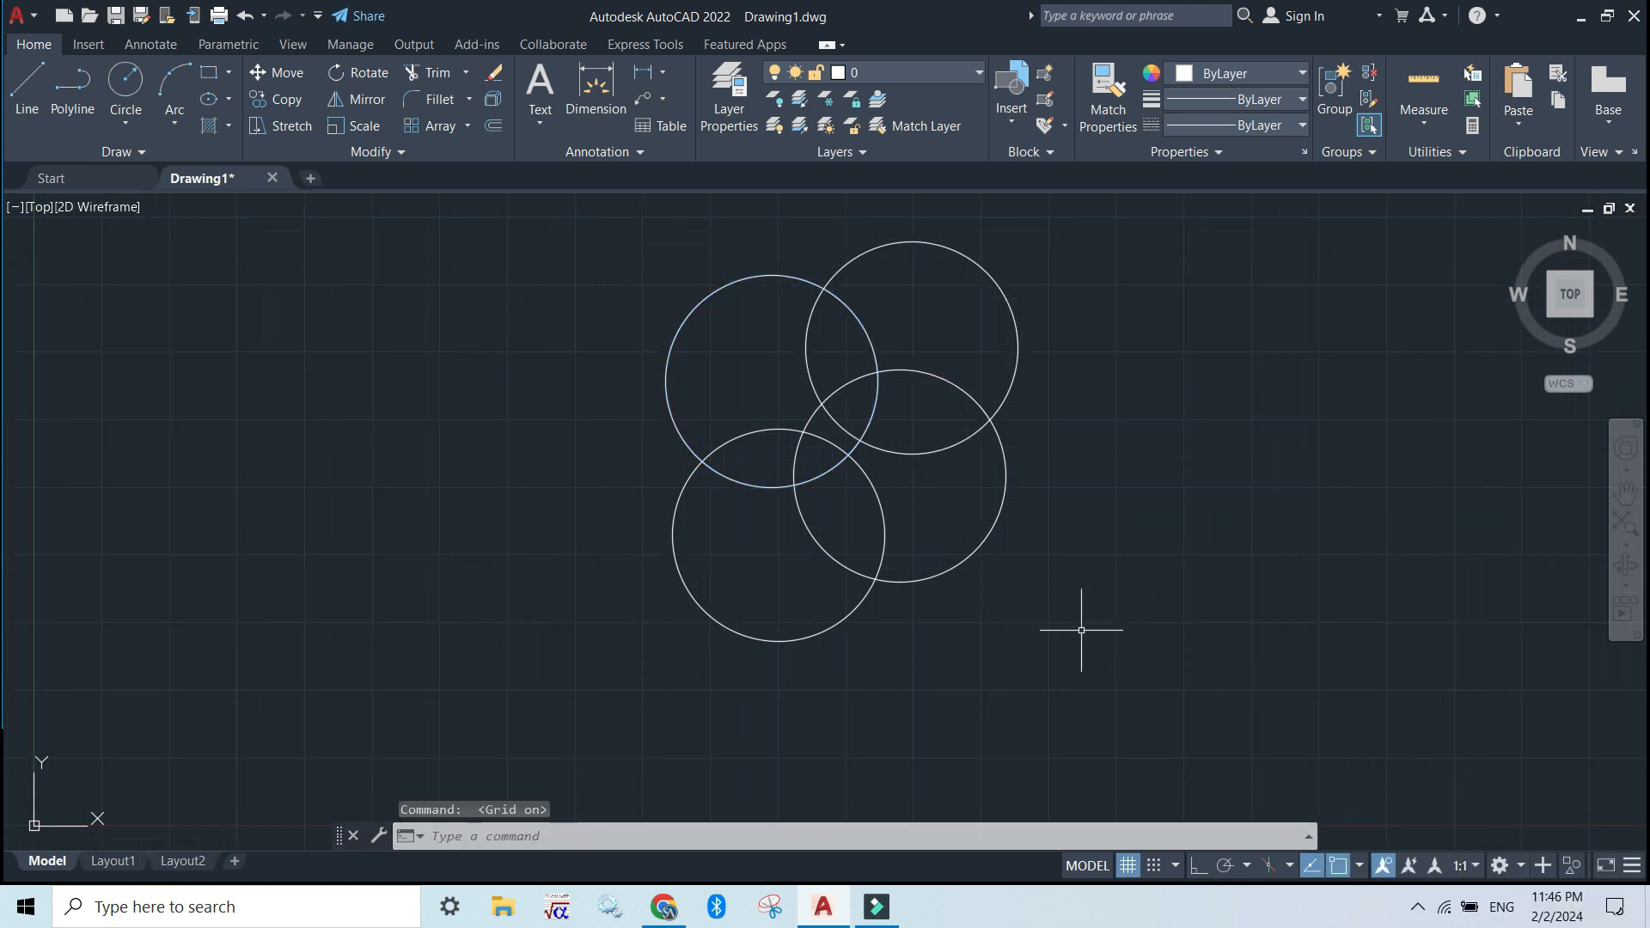
Copy all four circles as a group about 11.5 units to the left with the CO command alias, using the original circle's centre as base point
click(1048, 653)
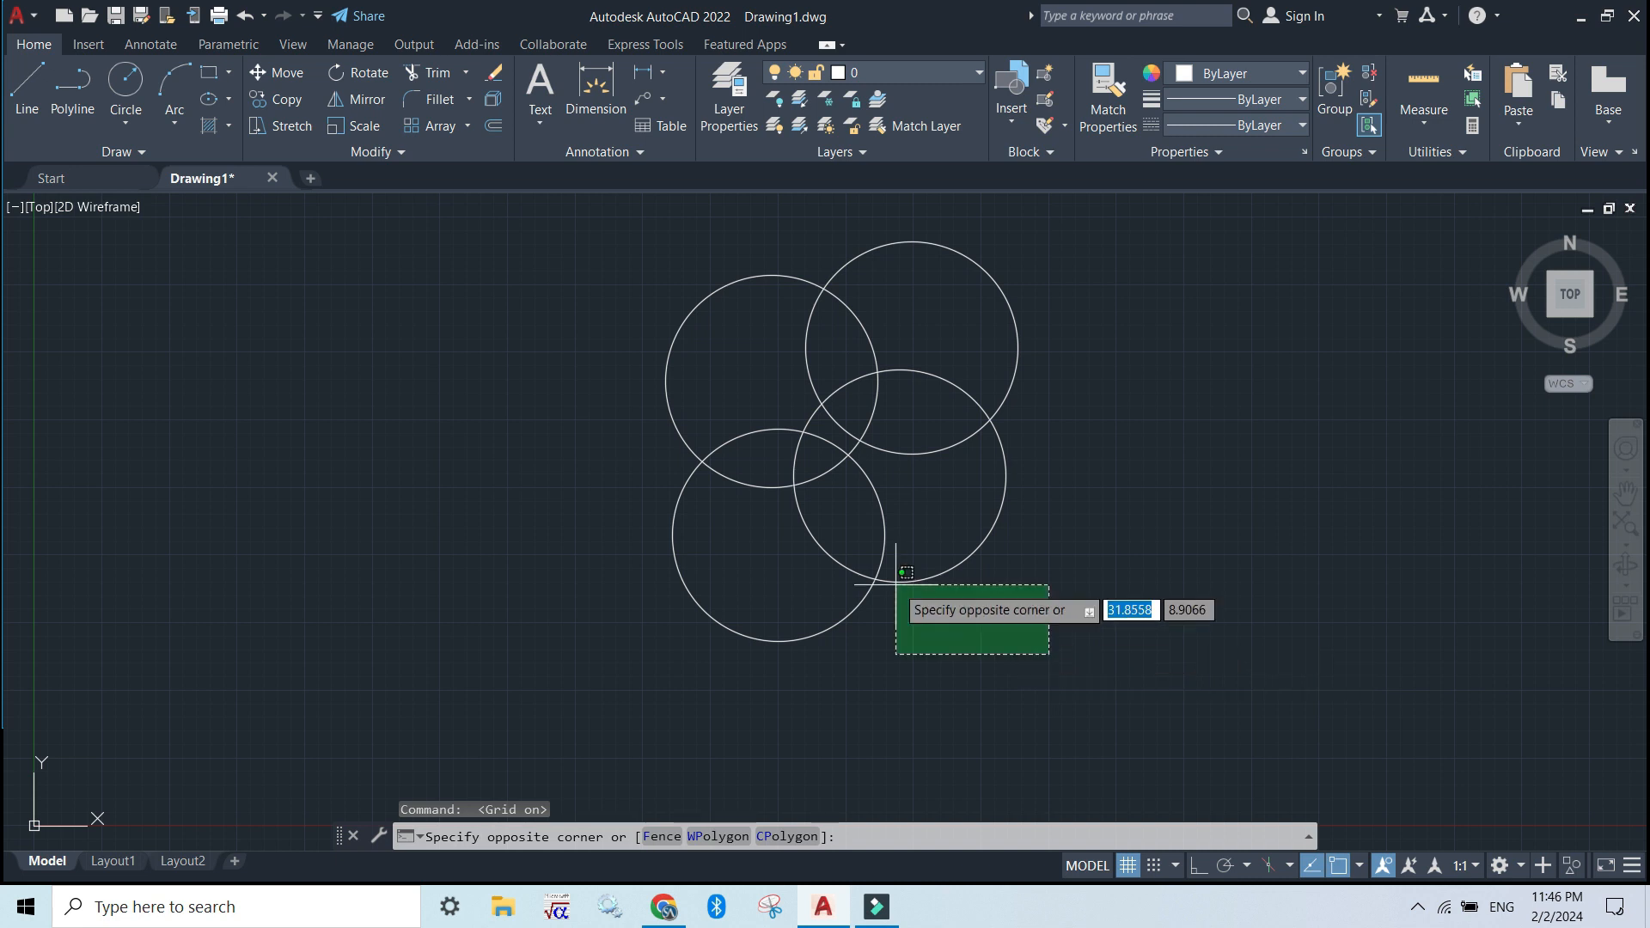
click(563, 290)
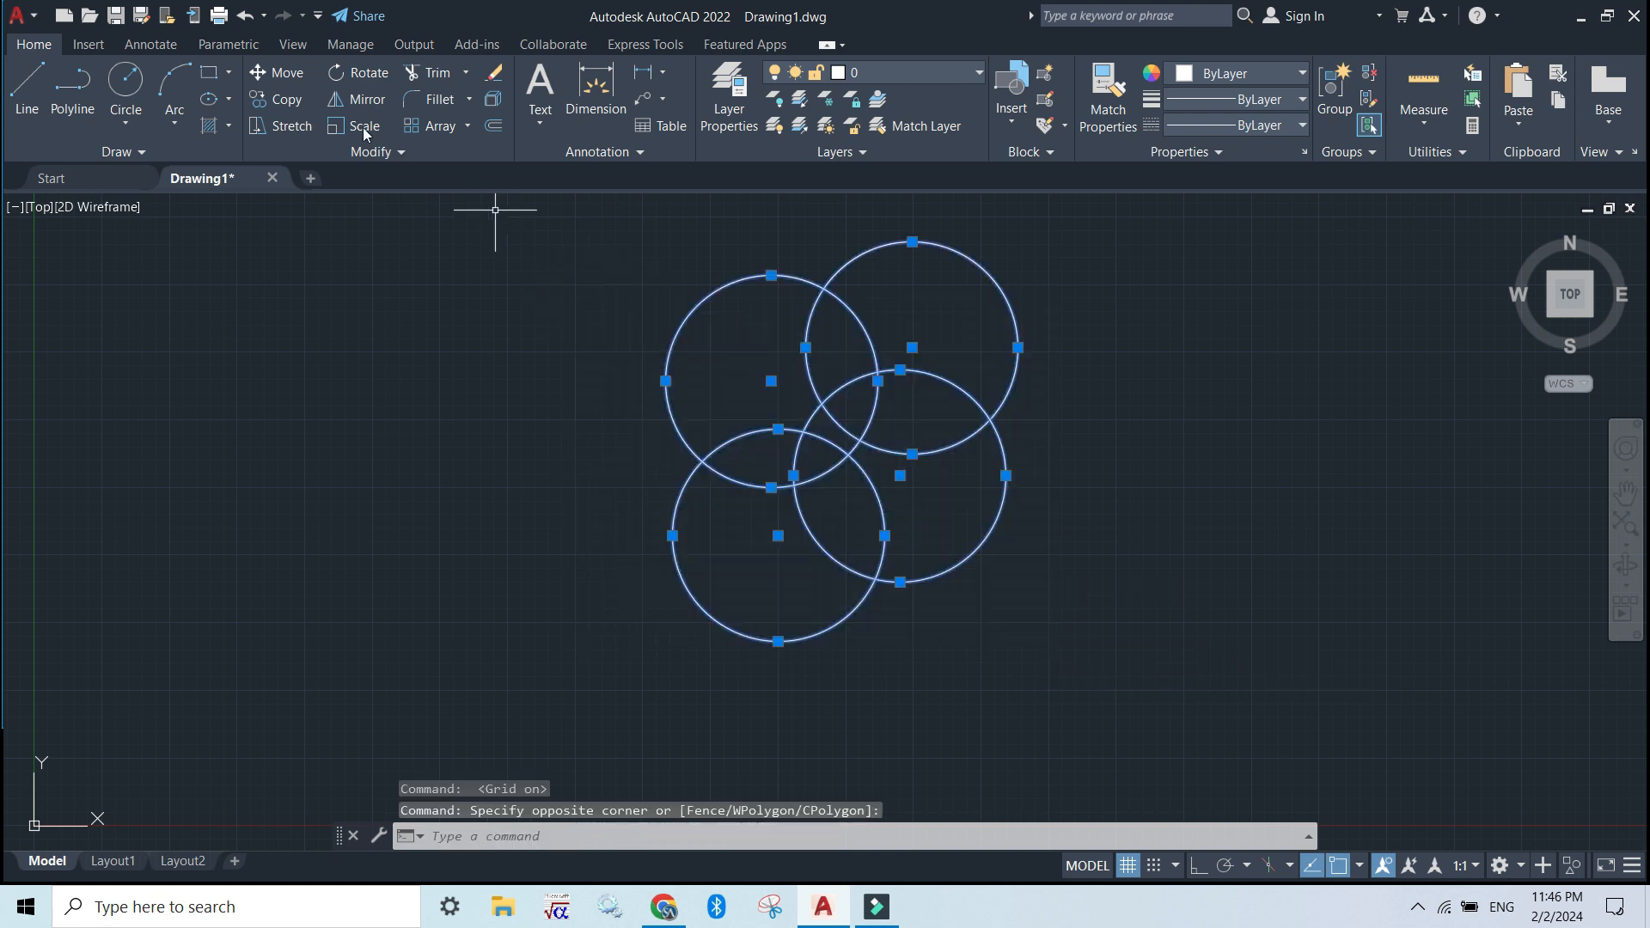
click(565, 838)
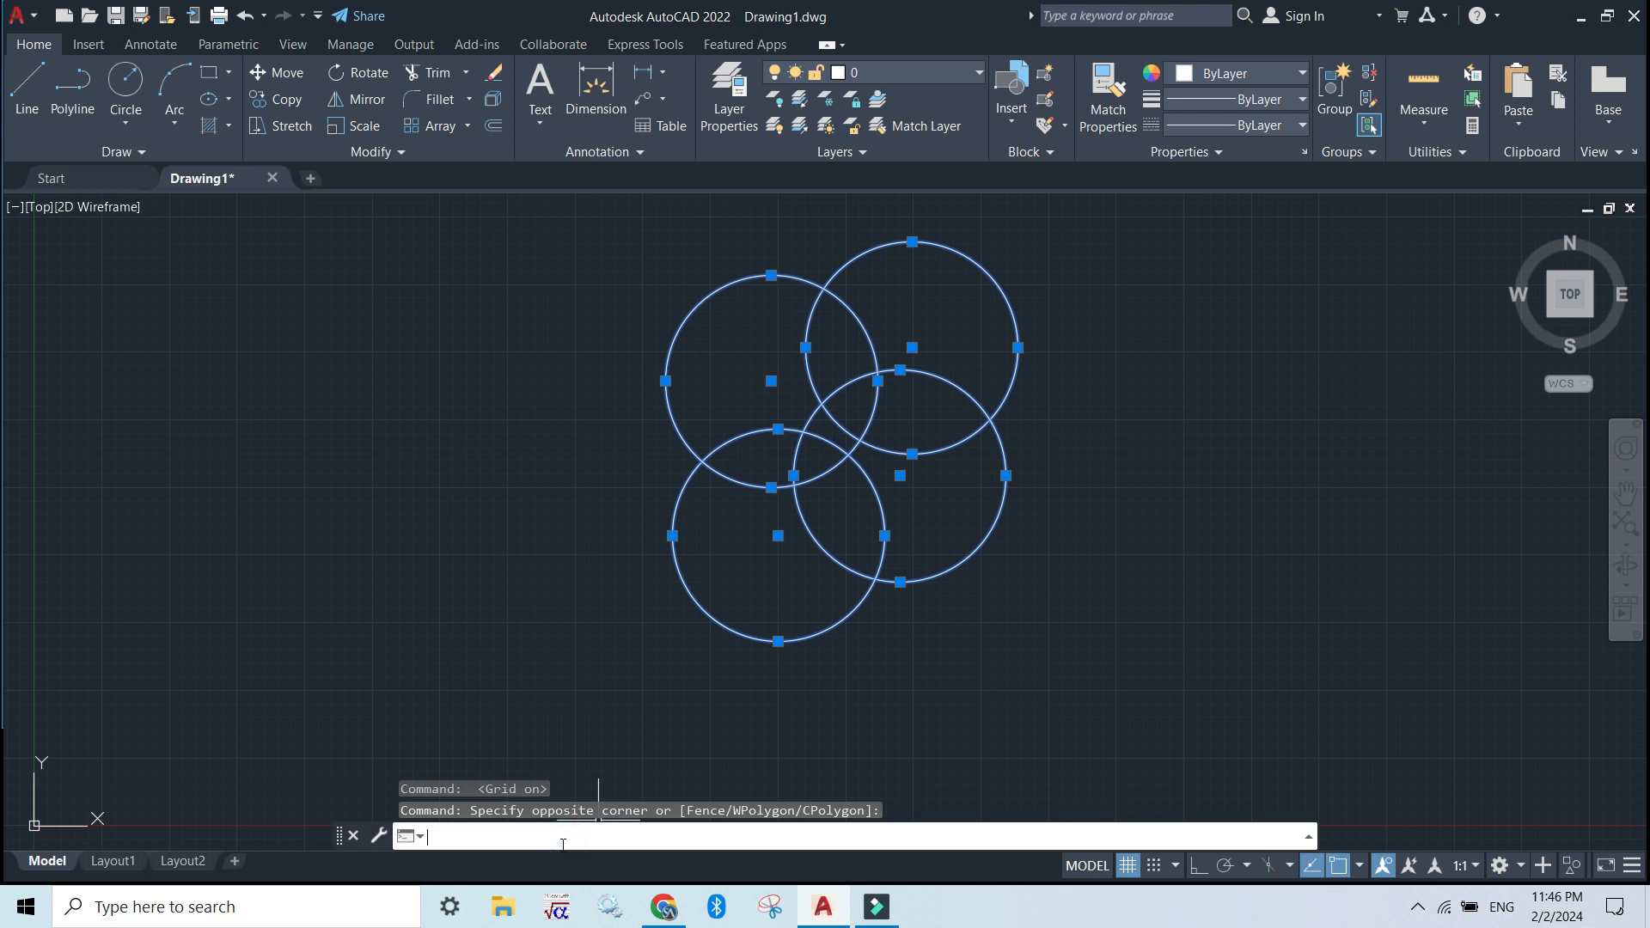
text(c)
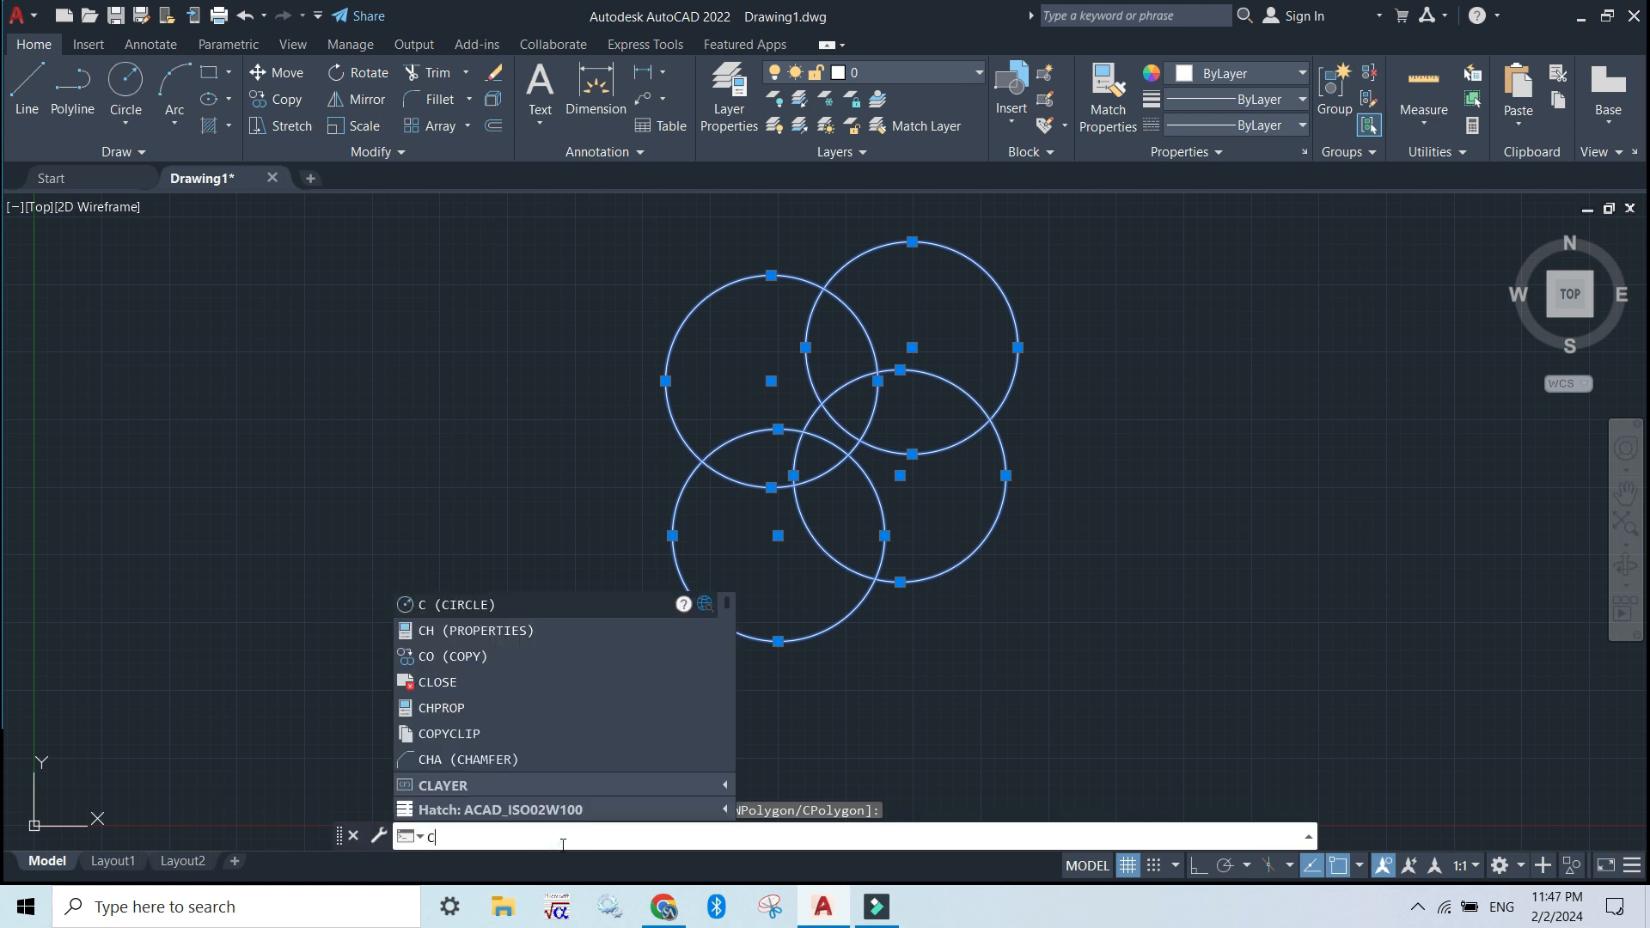
text(o)
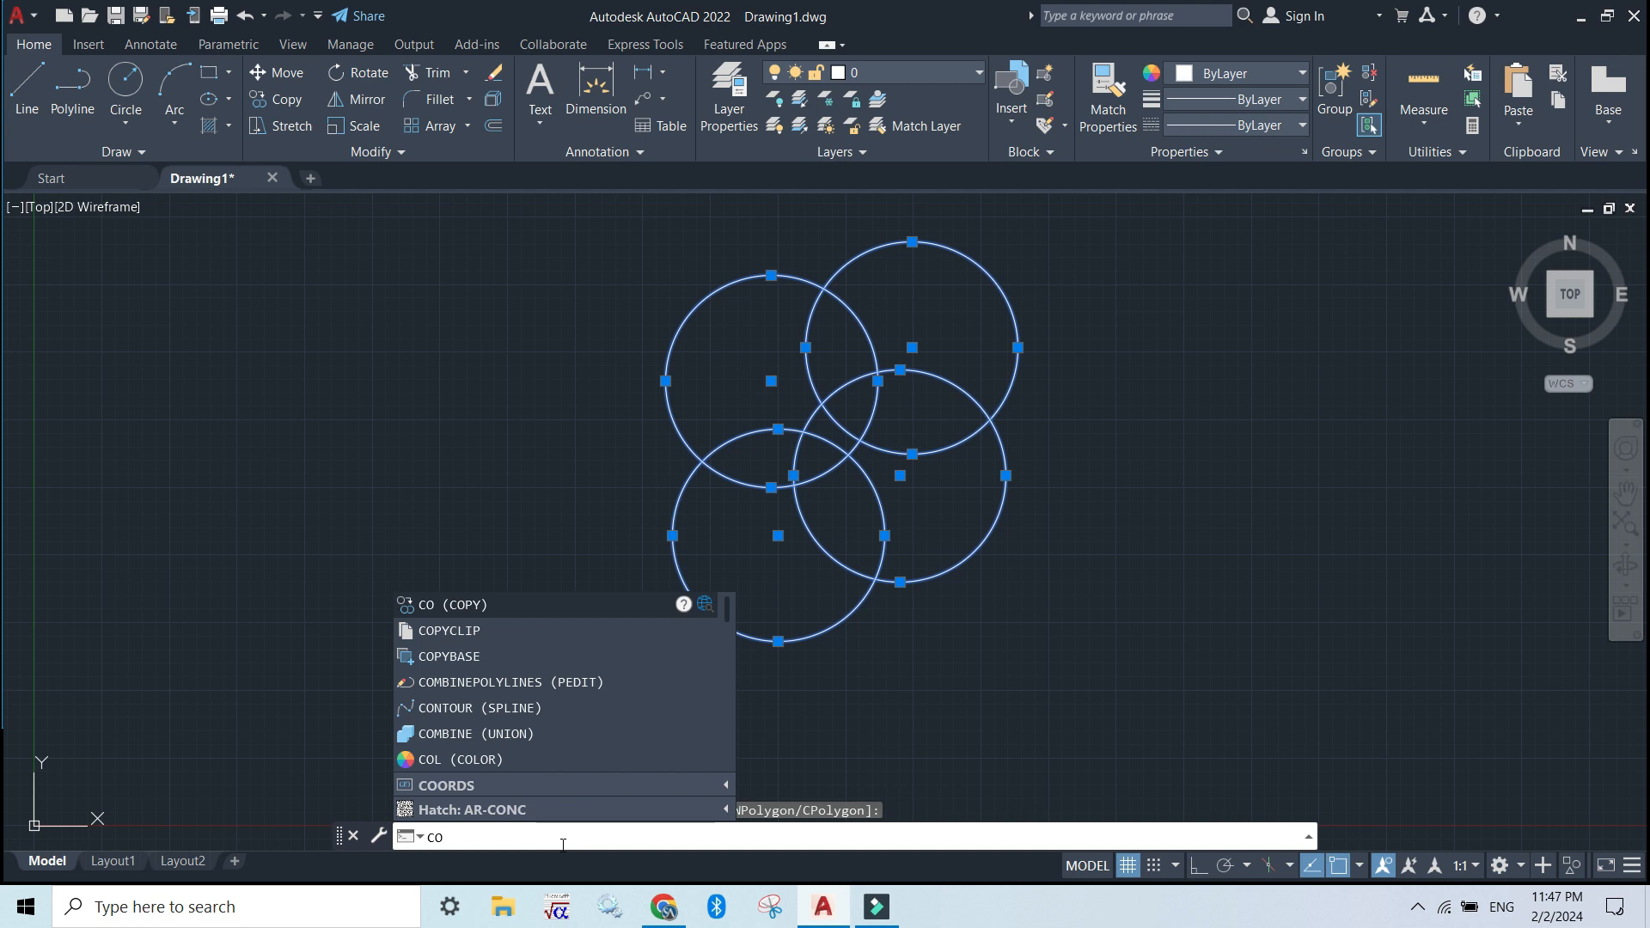
key(Return)
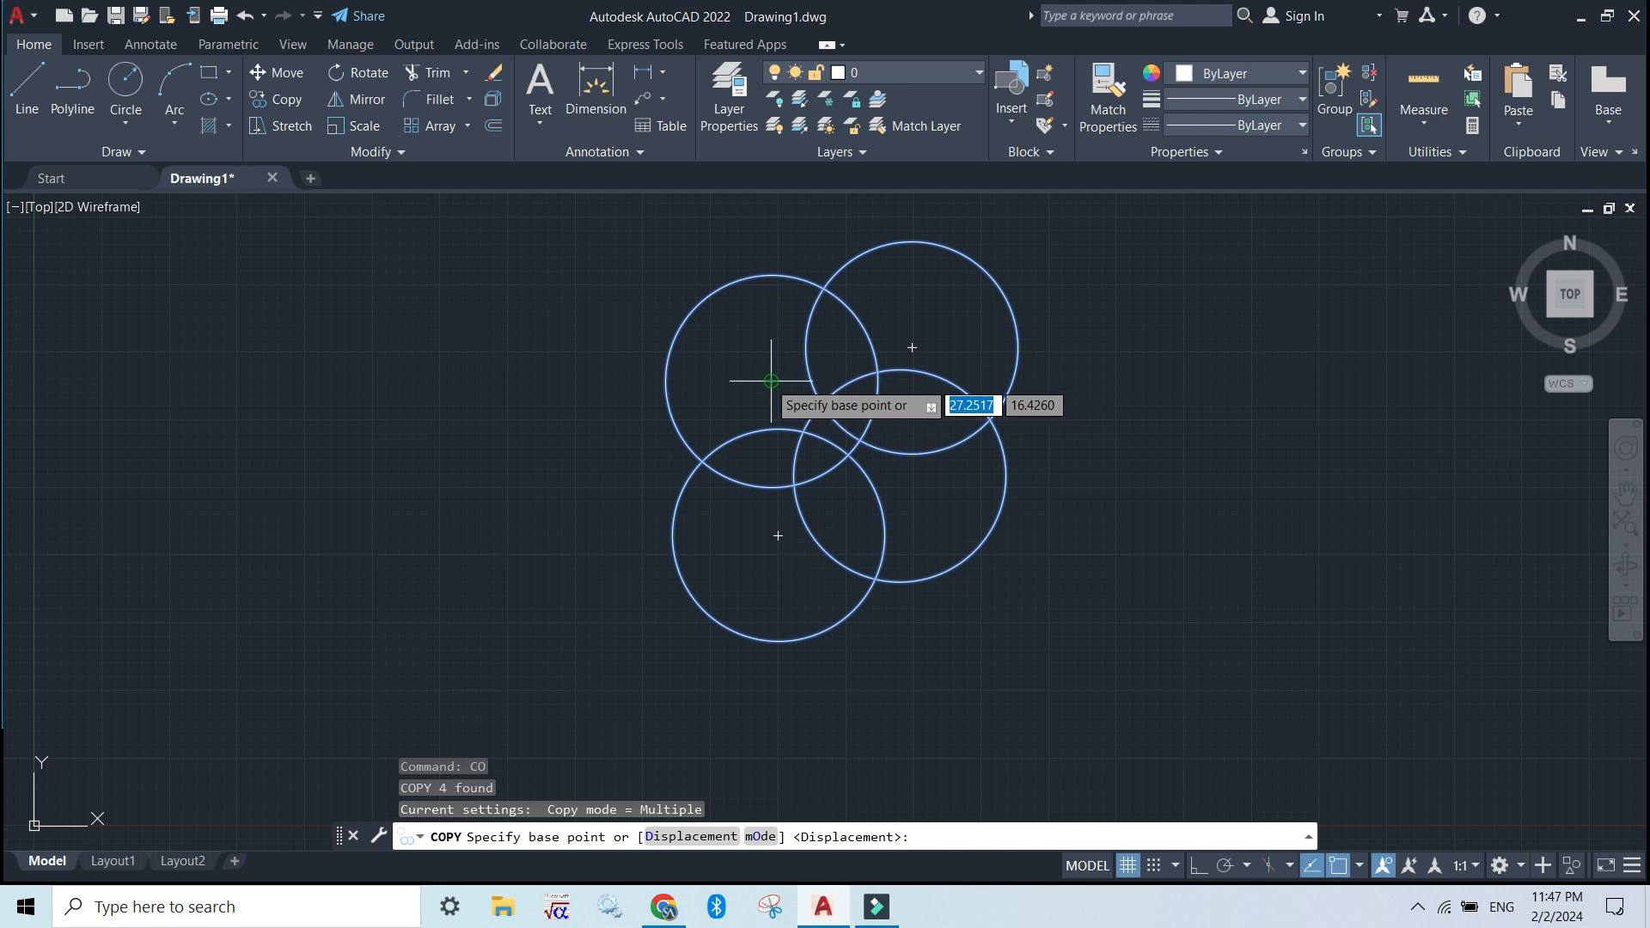
click(771, 381)
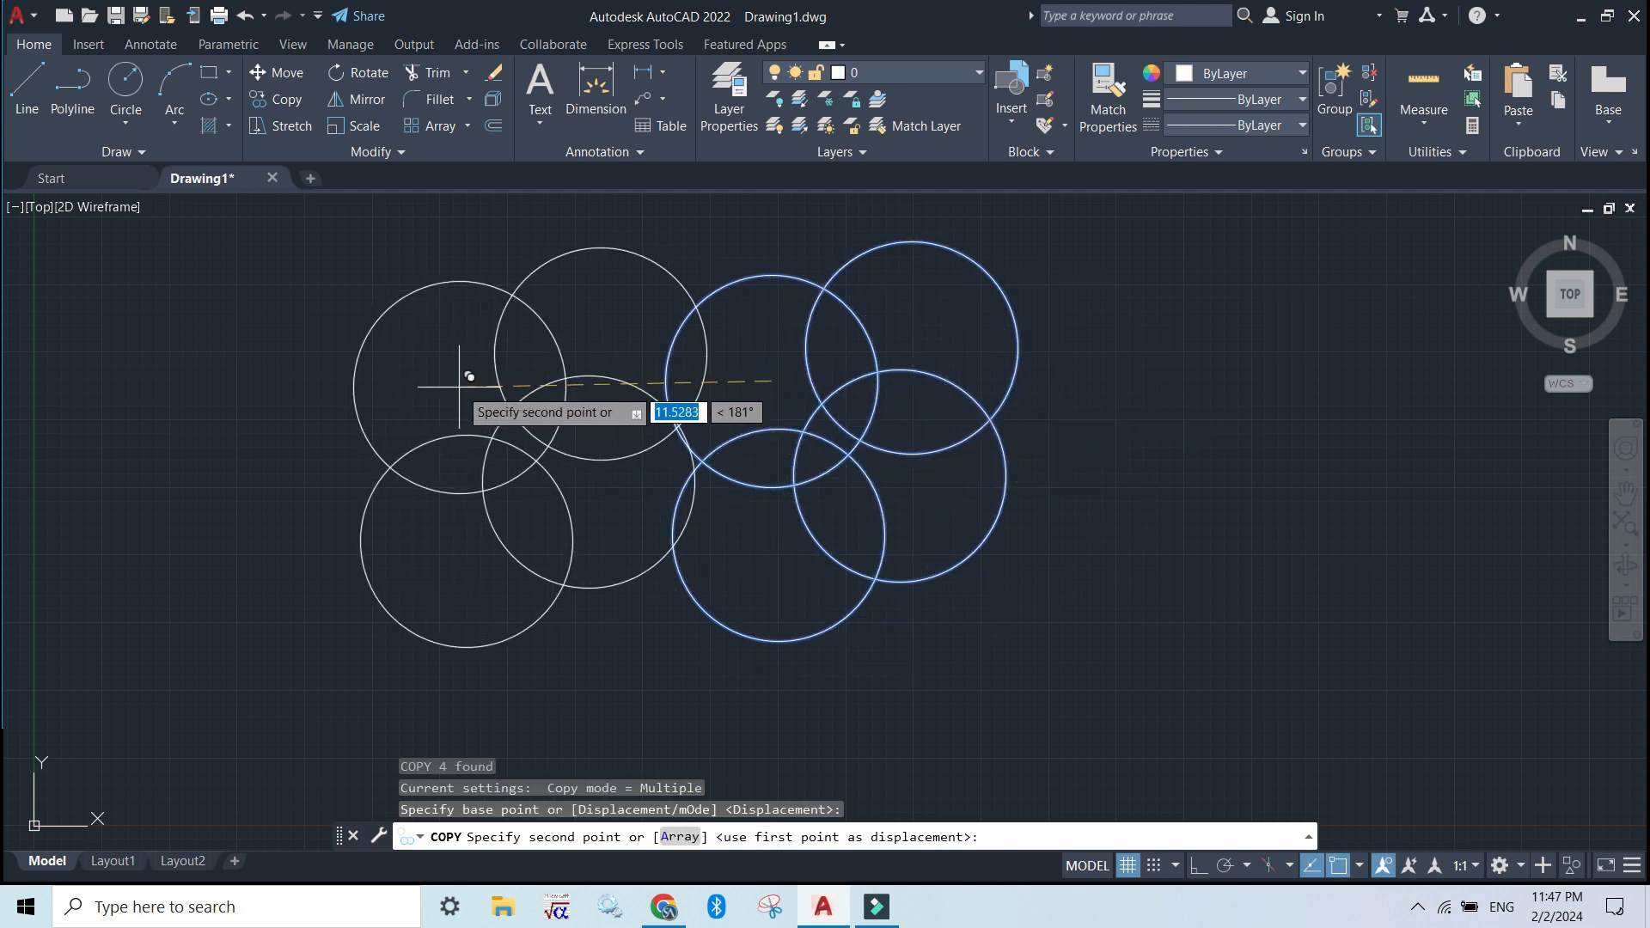
click(459, 386)
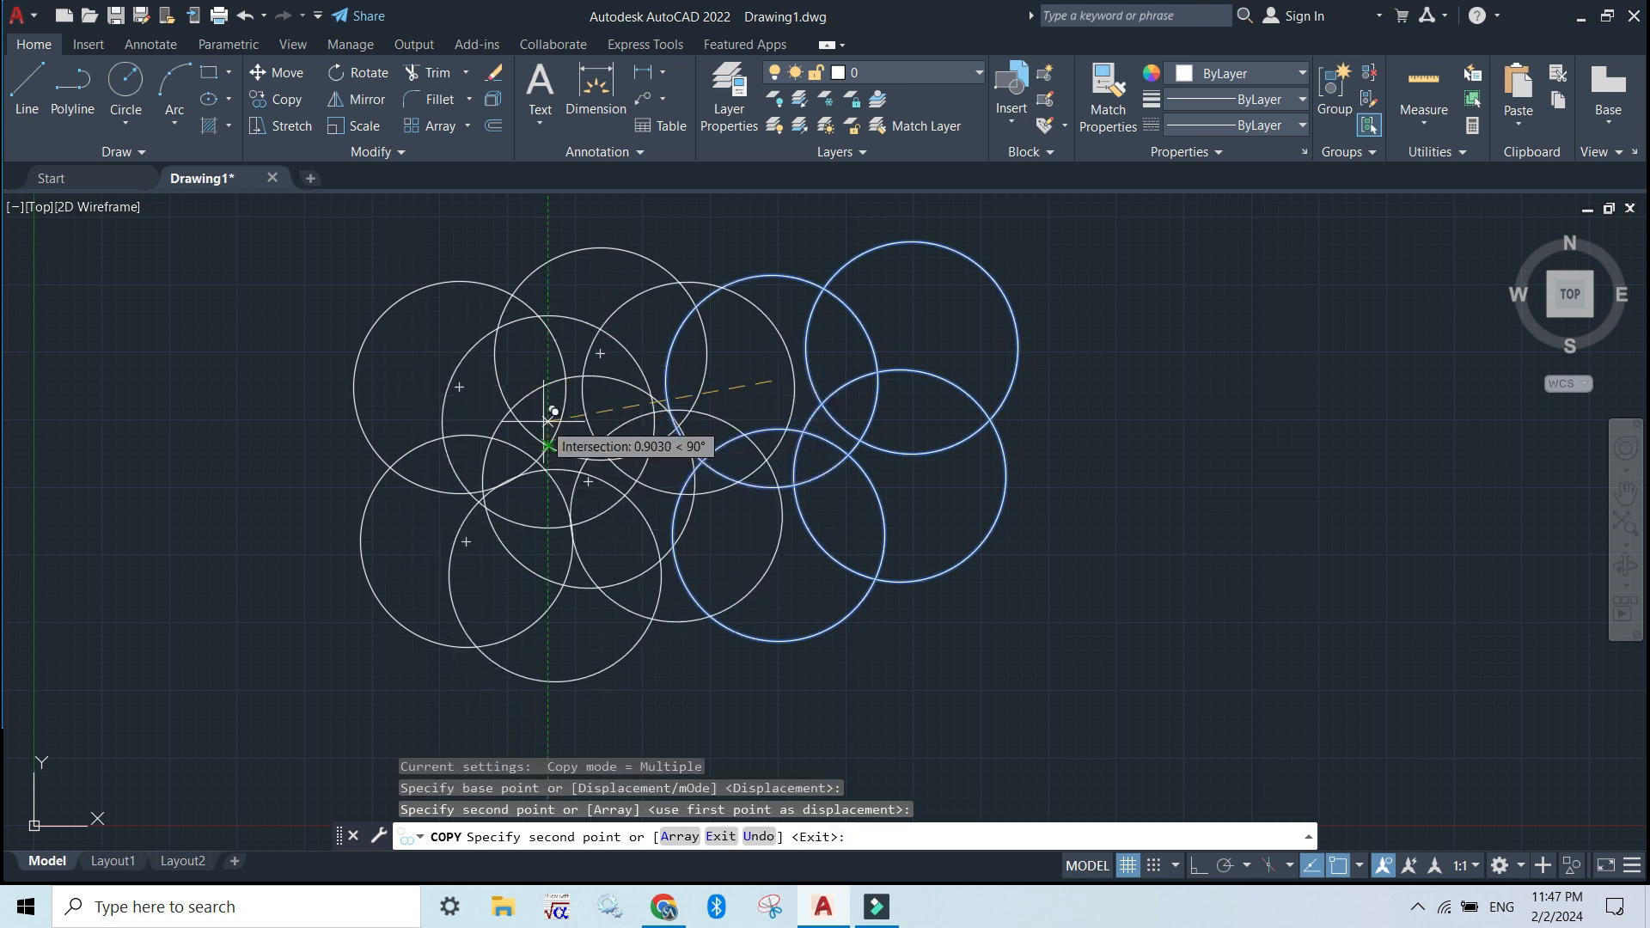
key(Escape)
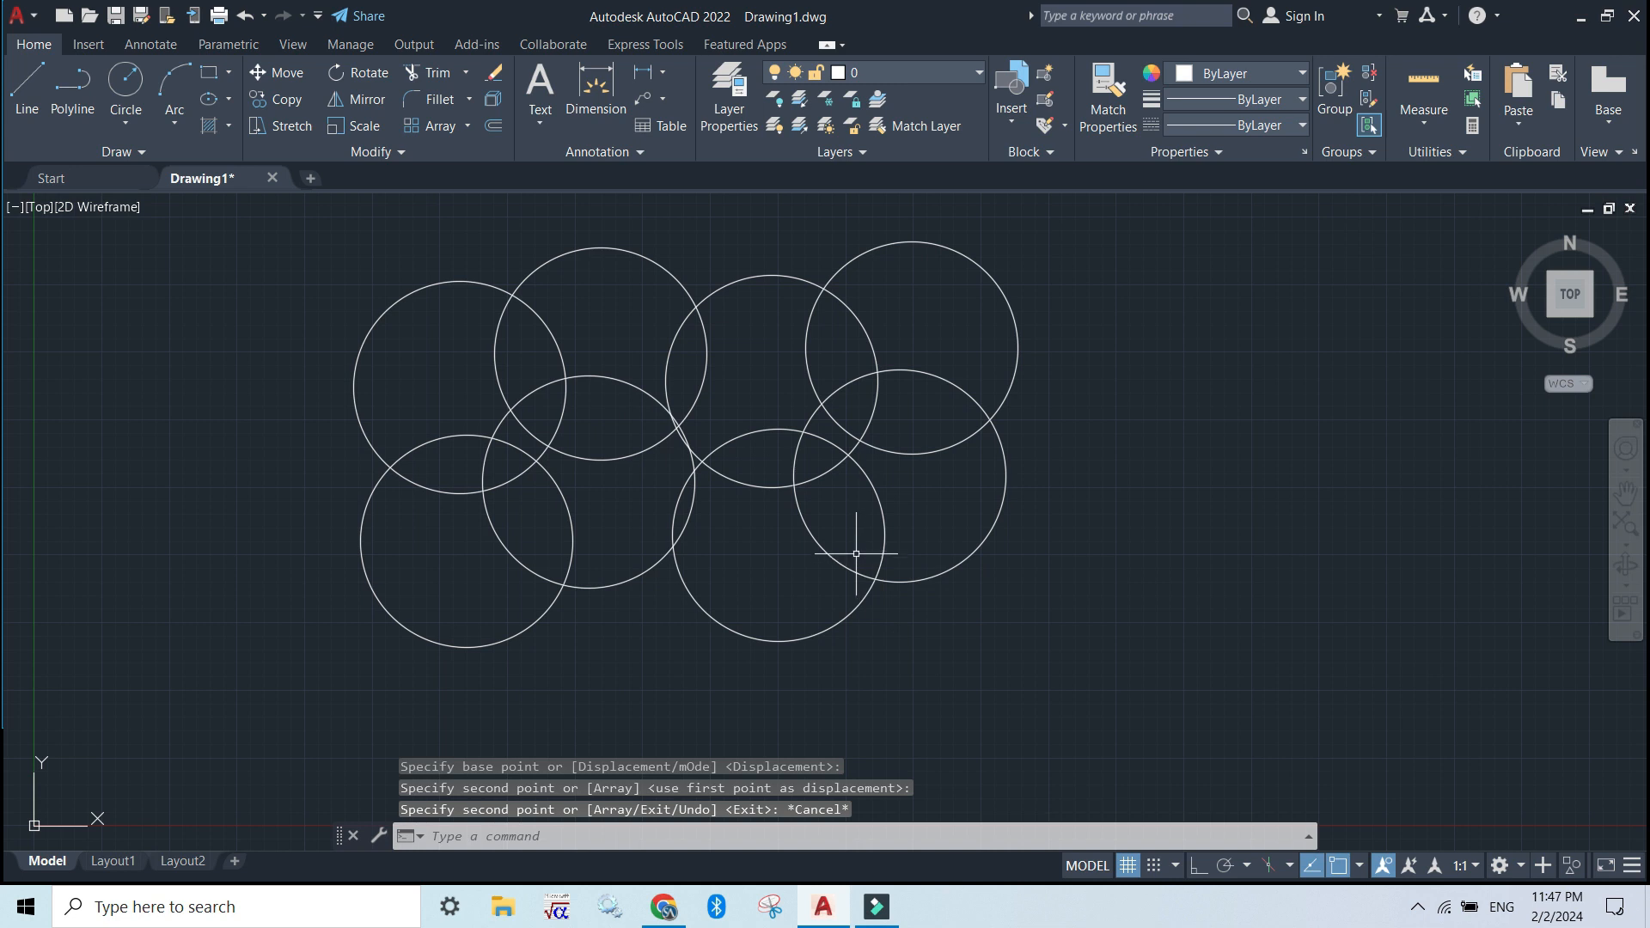
Select all eight circles with a crossing window and erase them
click(1100, 750)
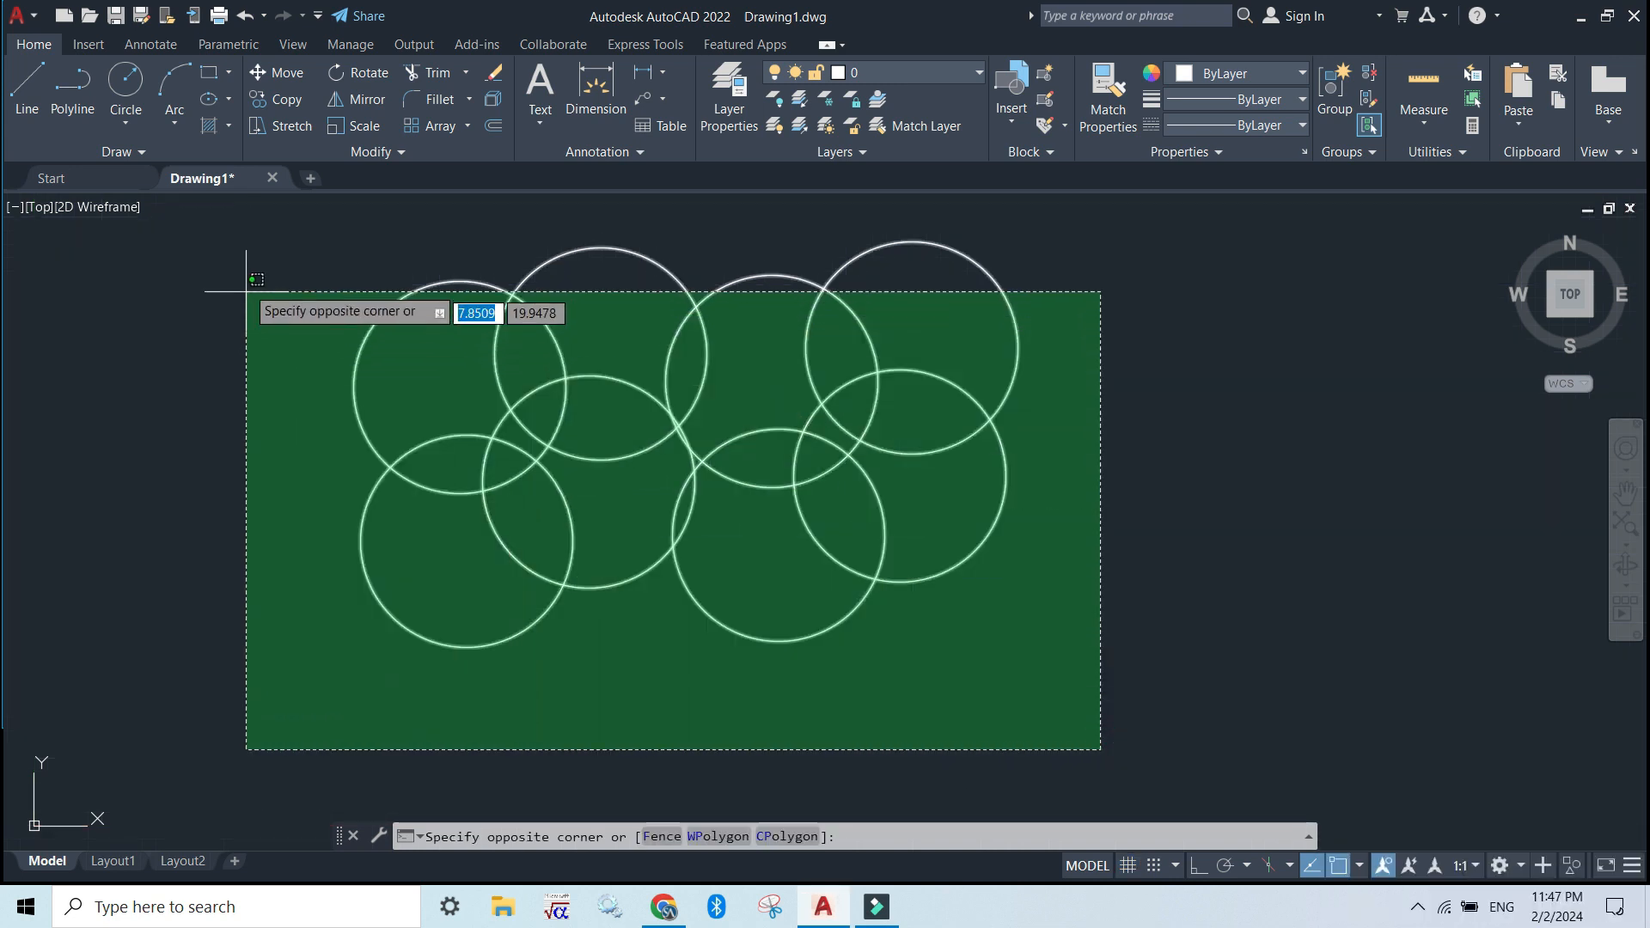
click(300, 238)
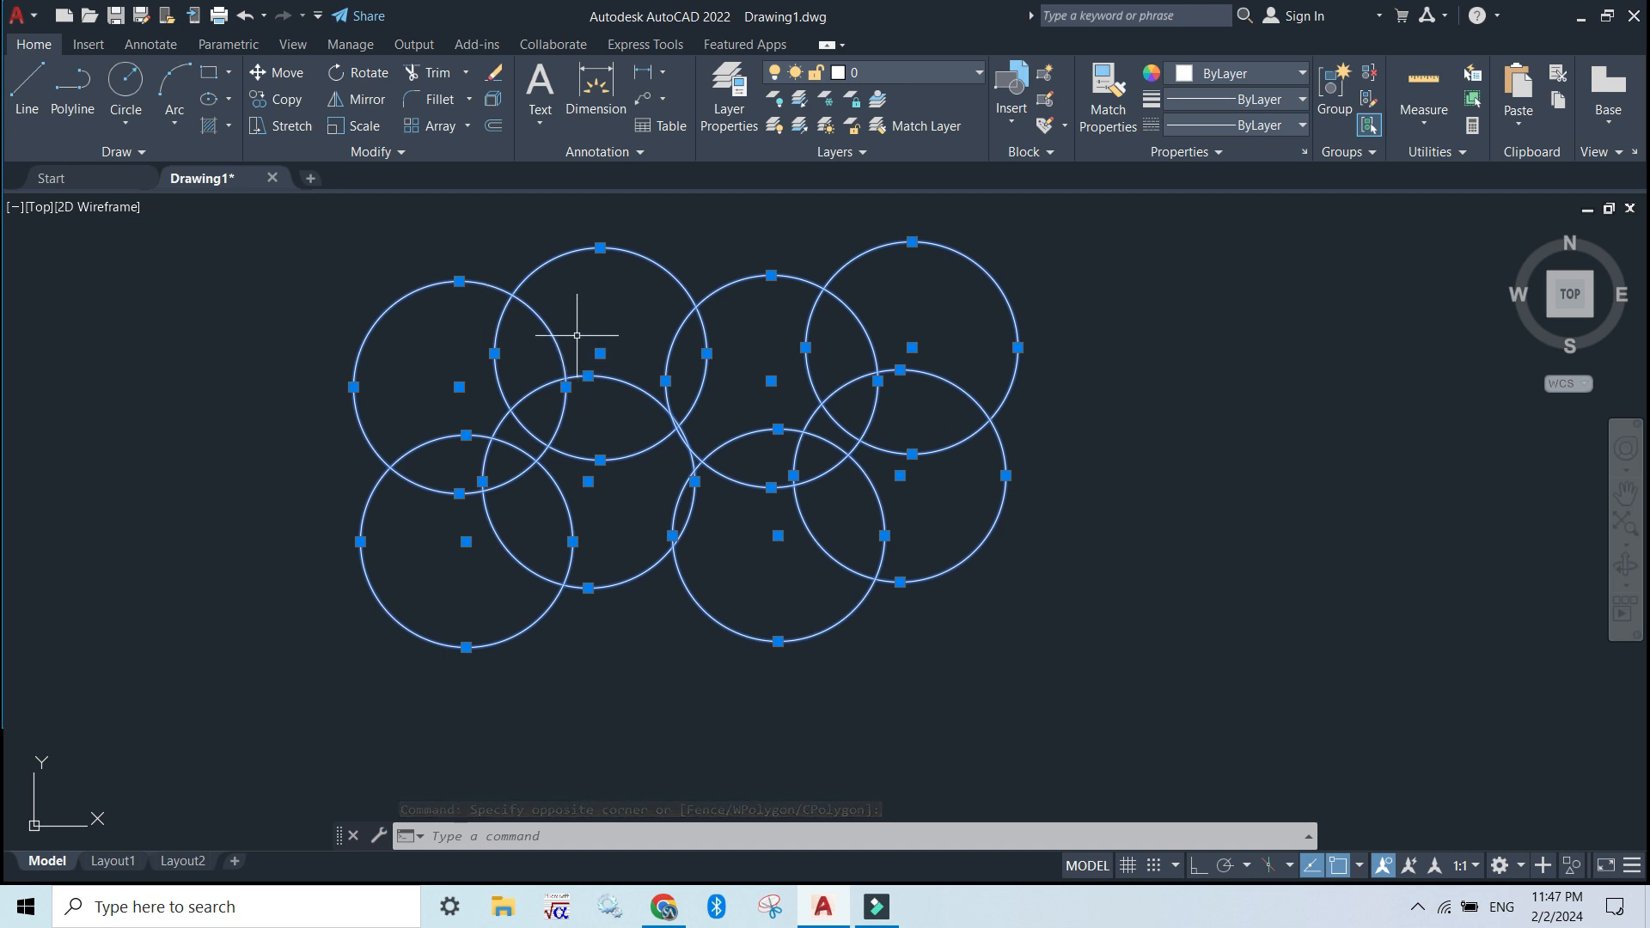
key(Delete)
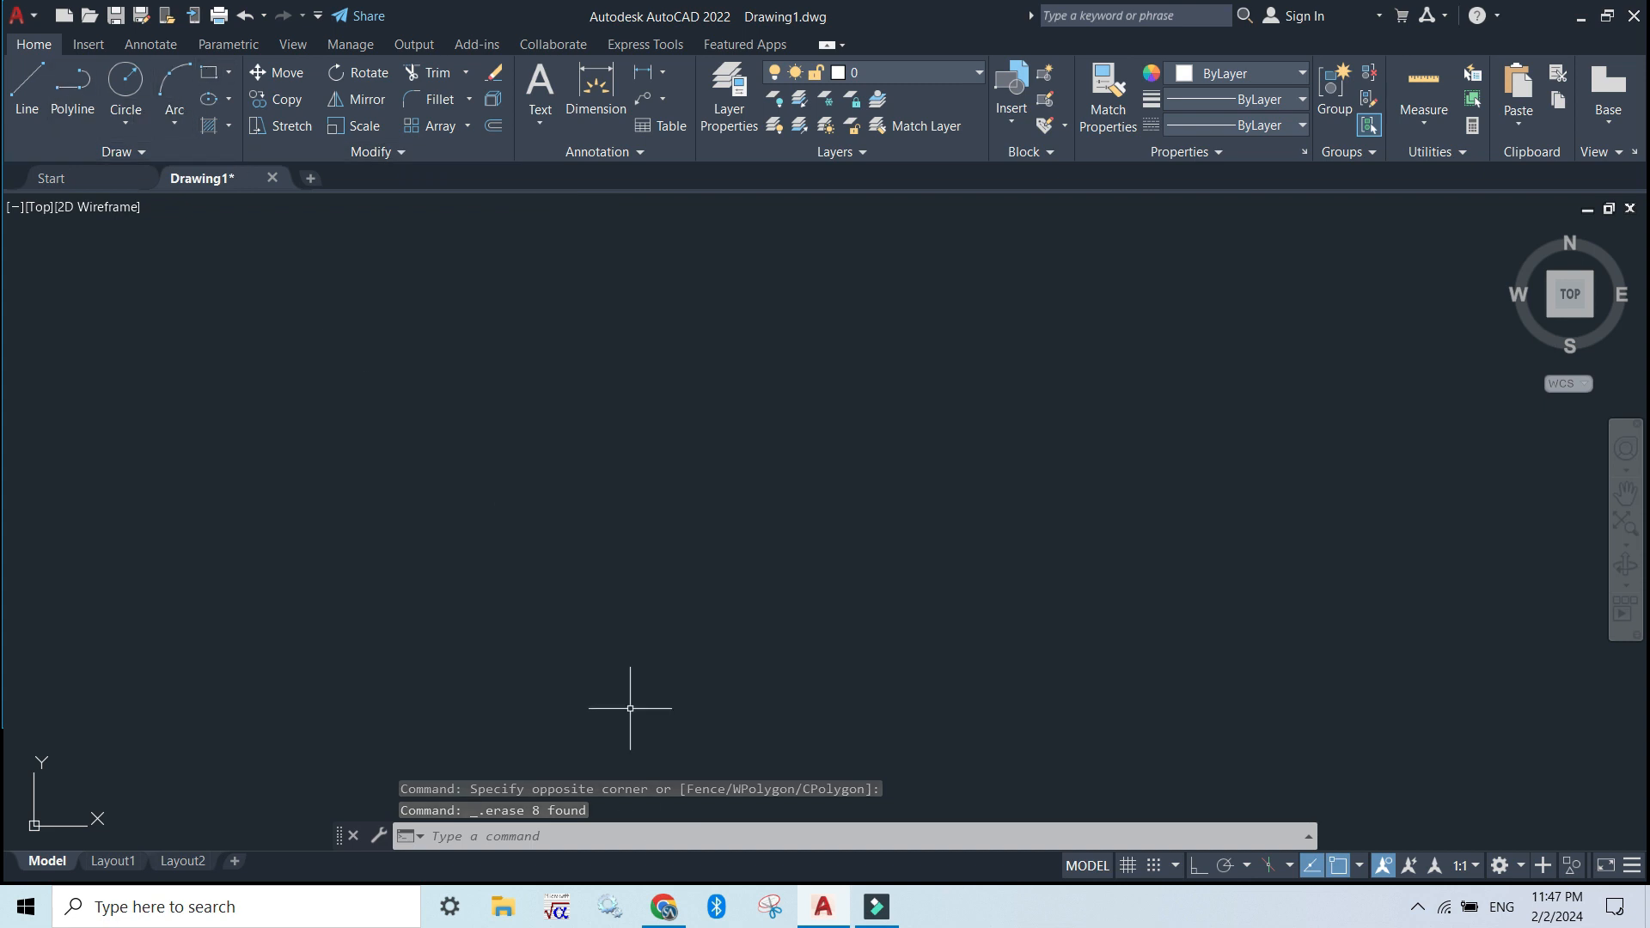
Draw a rectangle about twice as wide as high near the middle of the empty drawing area with the REC command alias
click(634, 832)
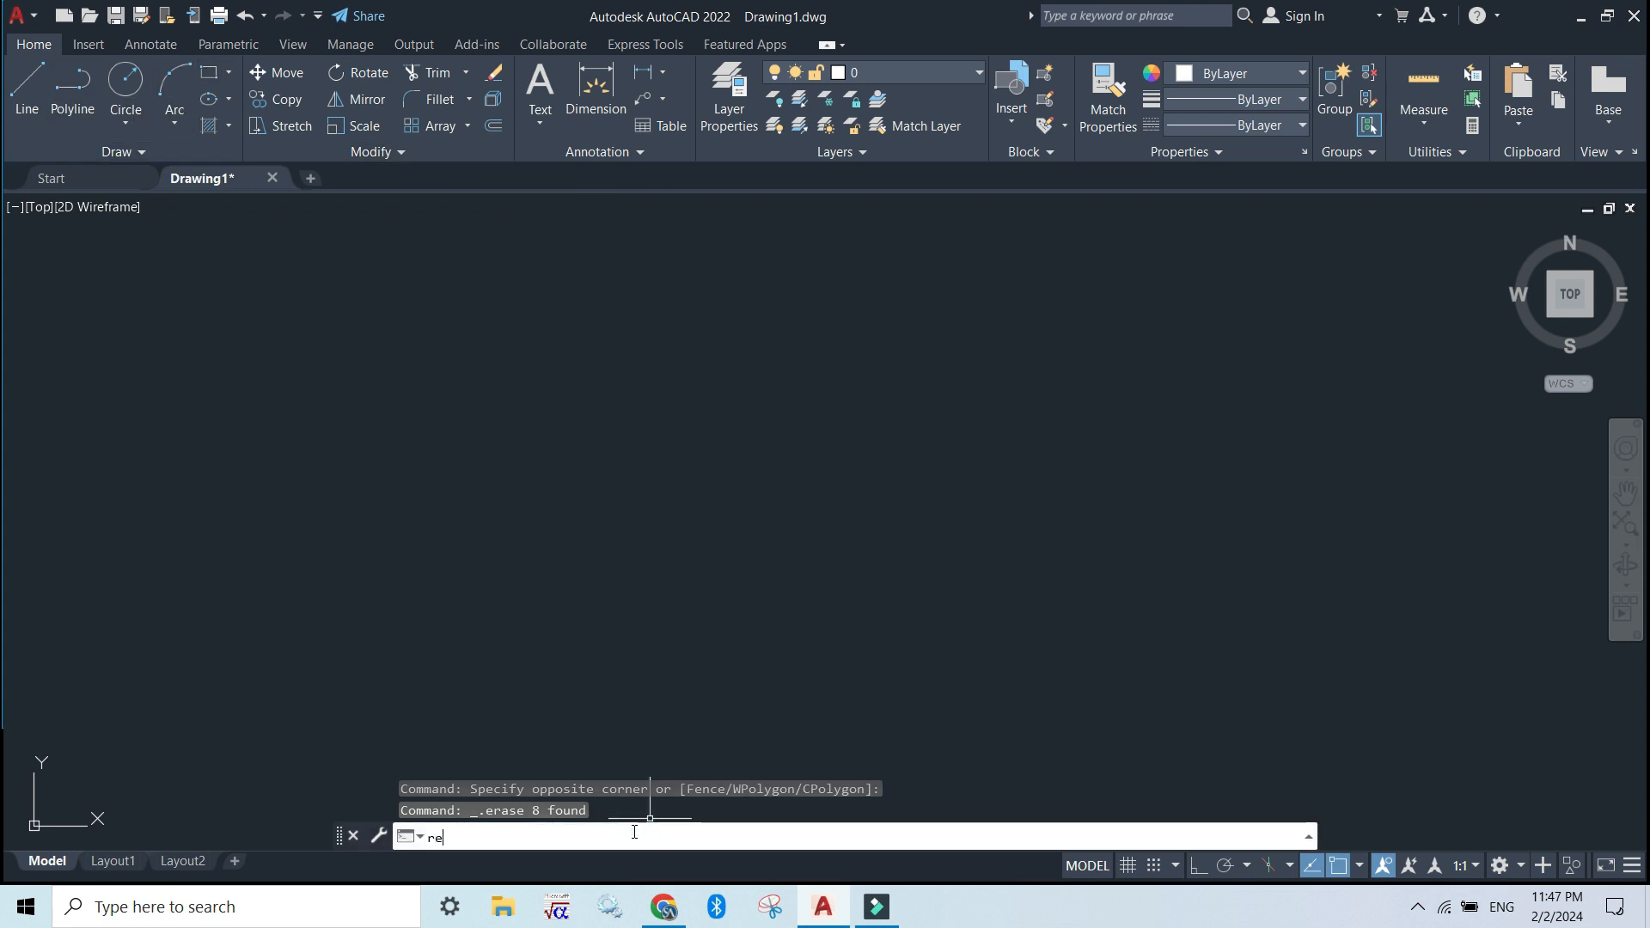
text(rec)
key(Return)
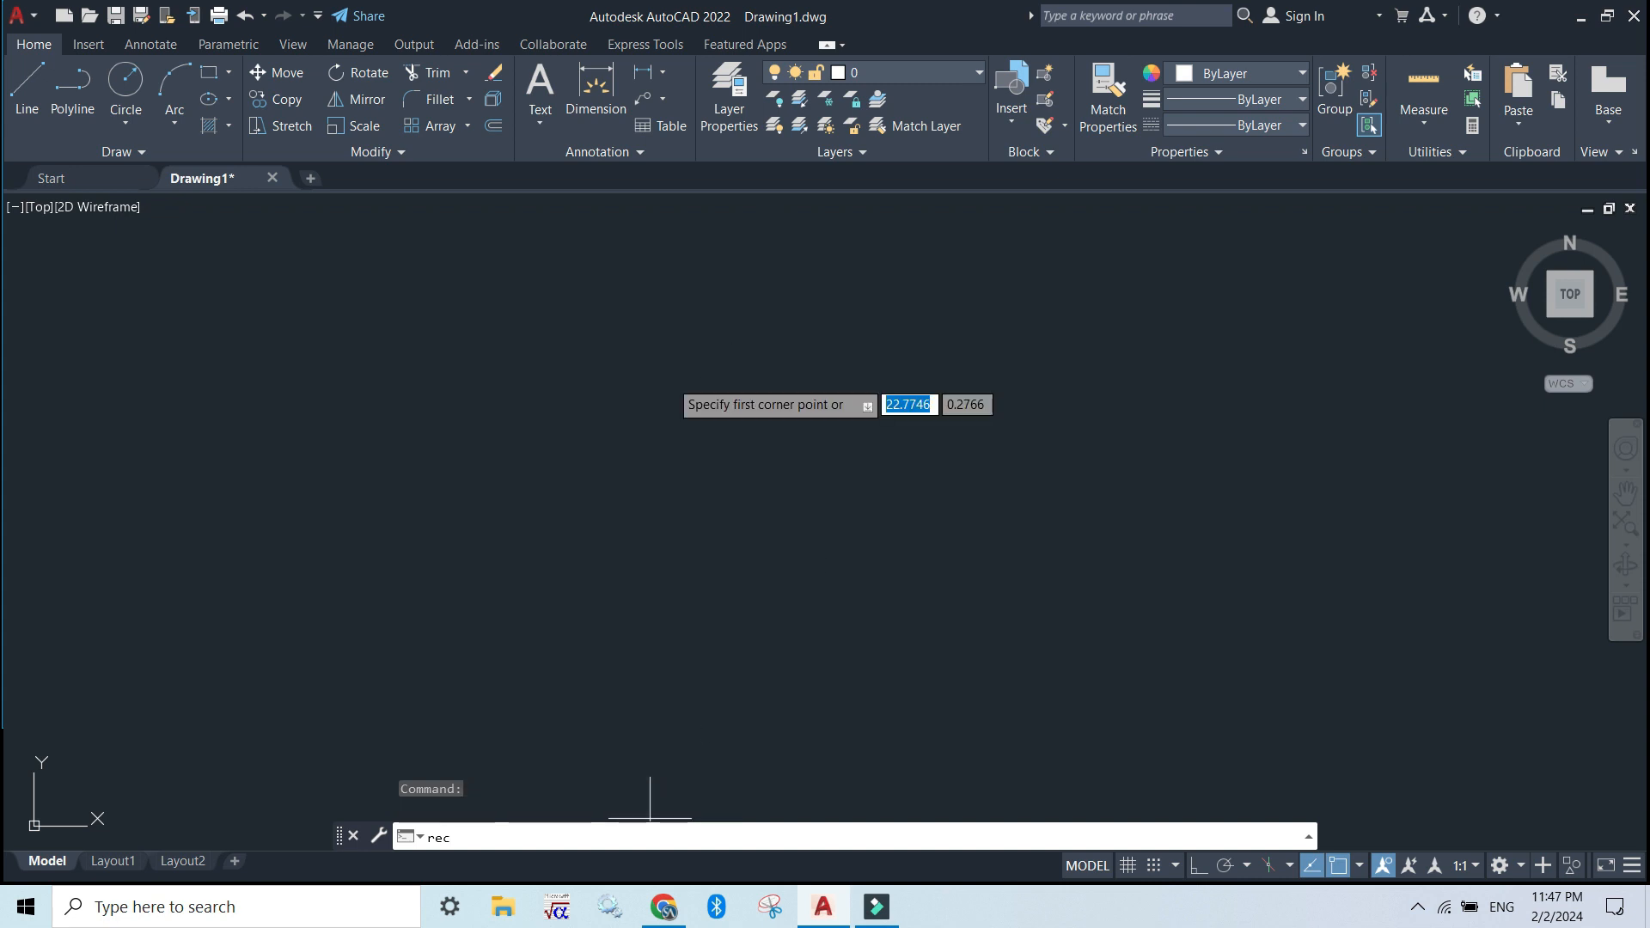
click(608, 338)
click(902, 480)
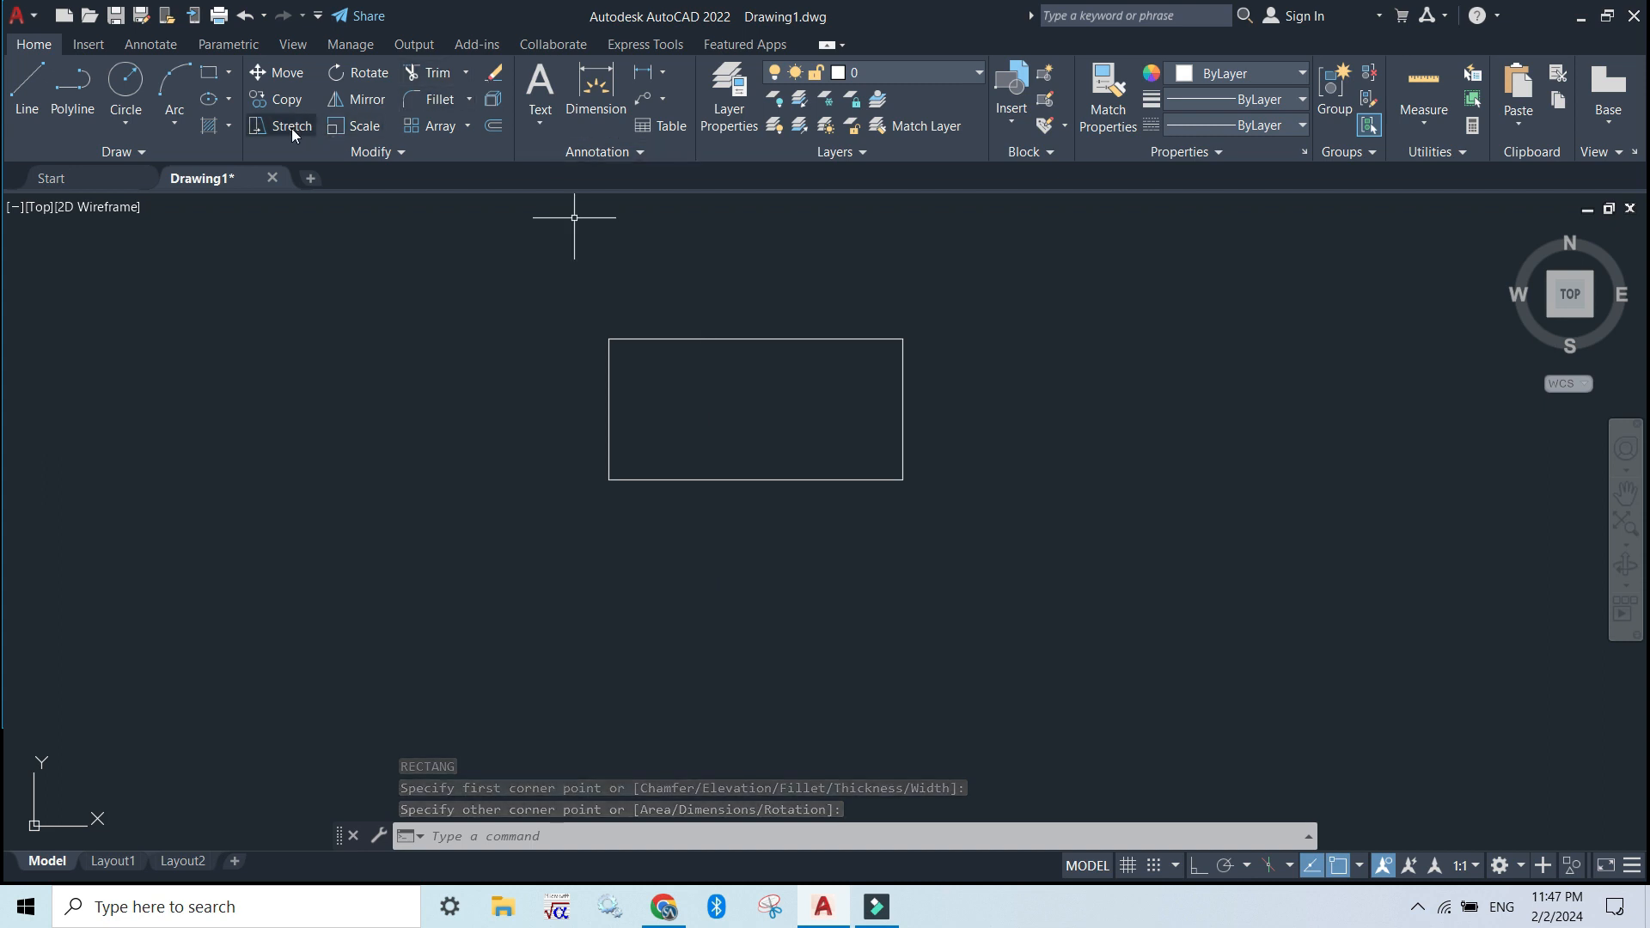
Apply Stretch to the whole rectangle, from its centre down to the midpoint of its bottom edge
click(500, 838)
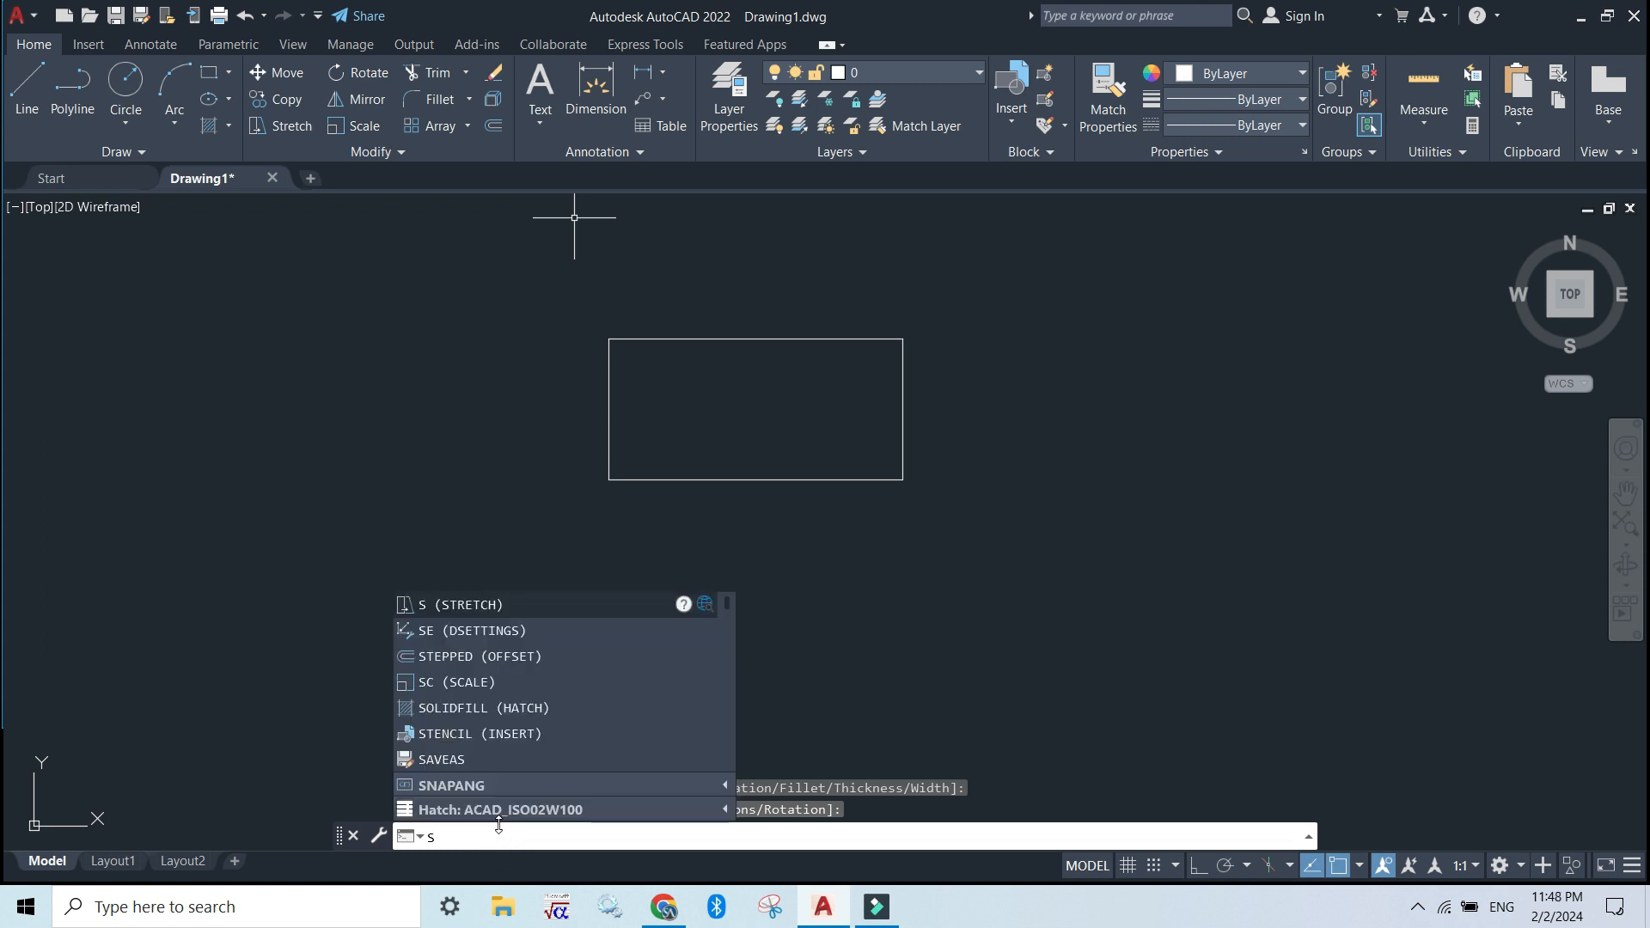
key(Return)
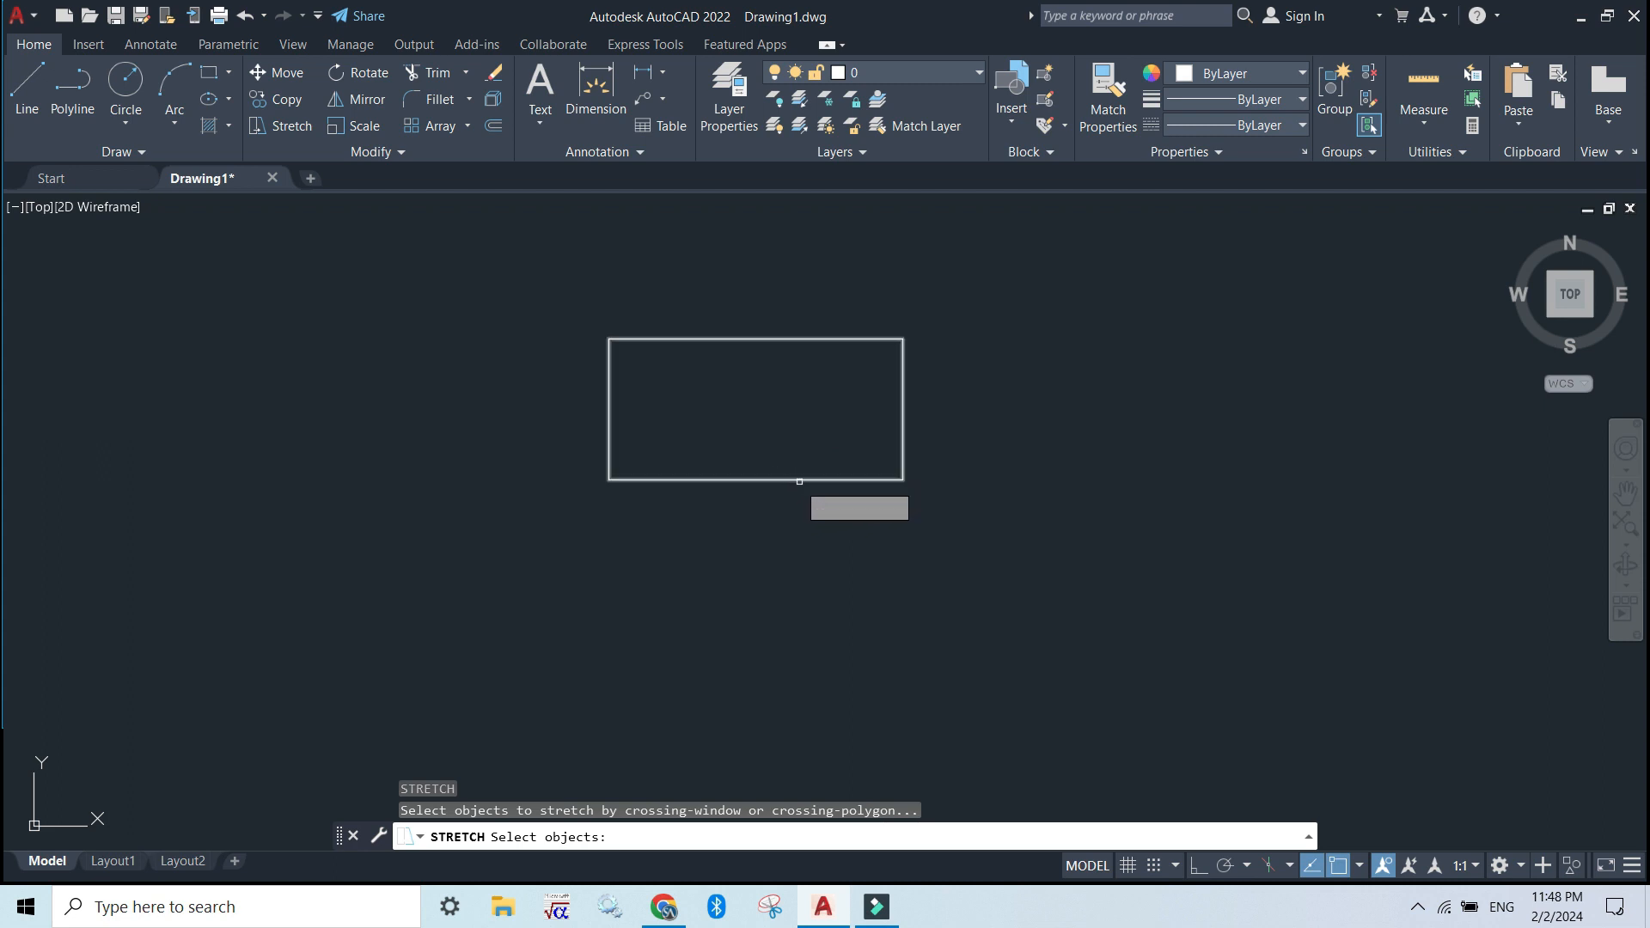
click(798, 479)
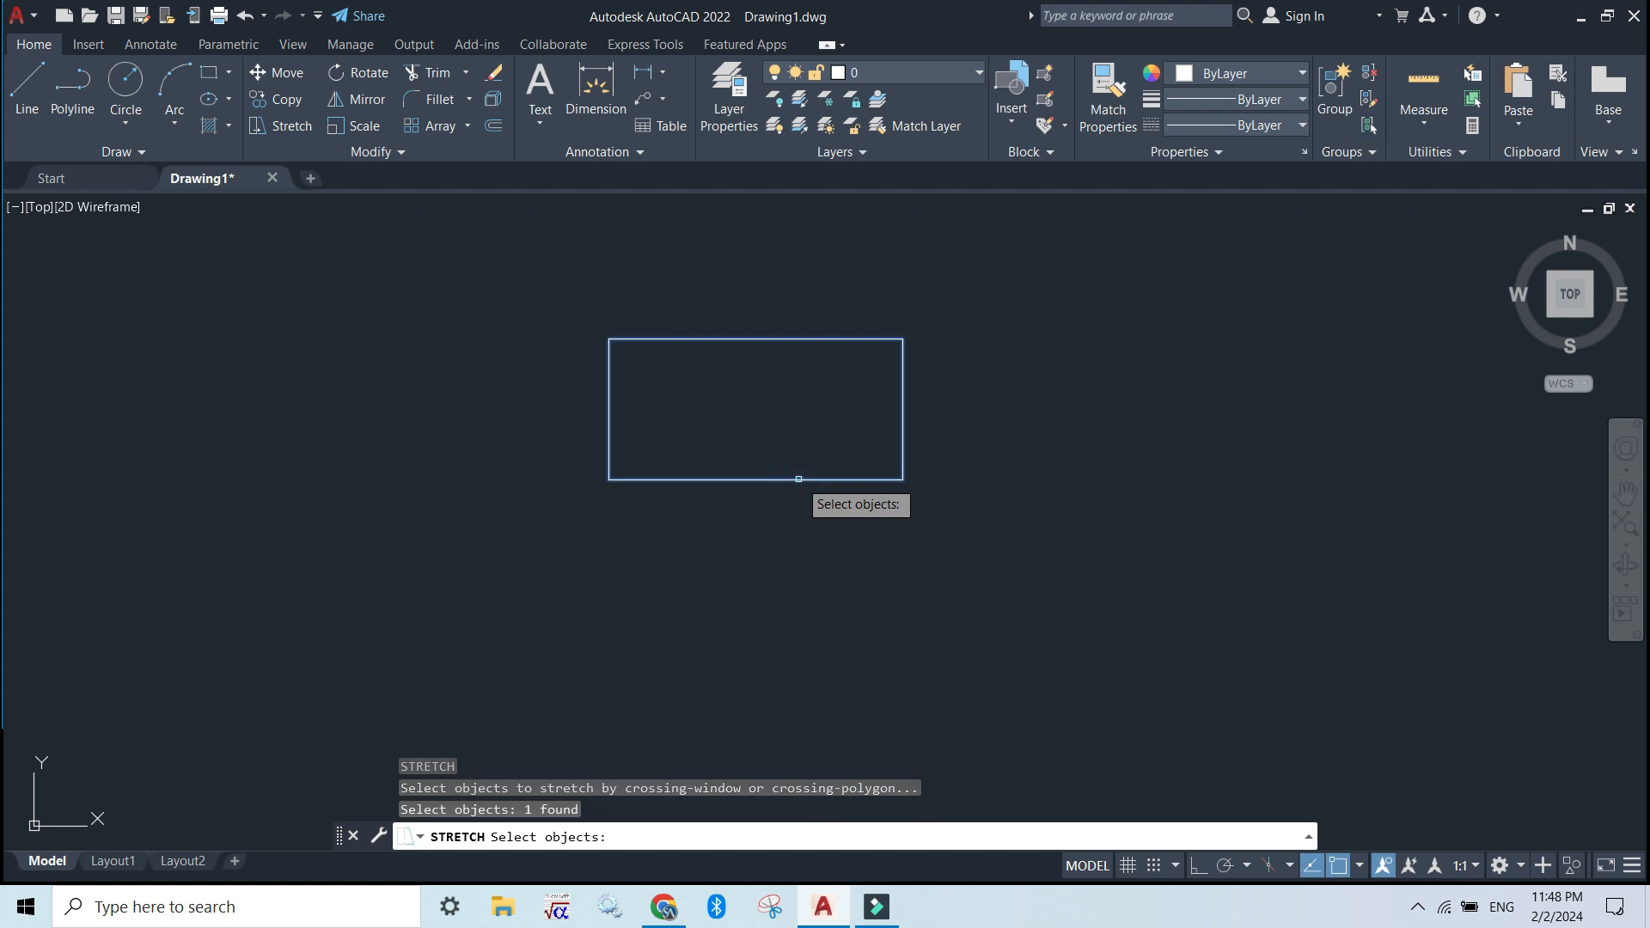
key(Return)
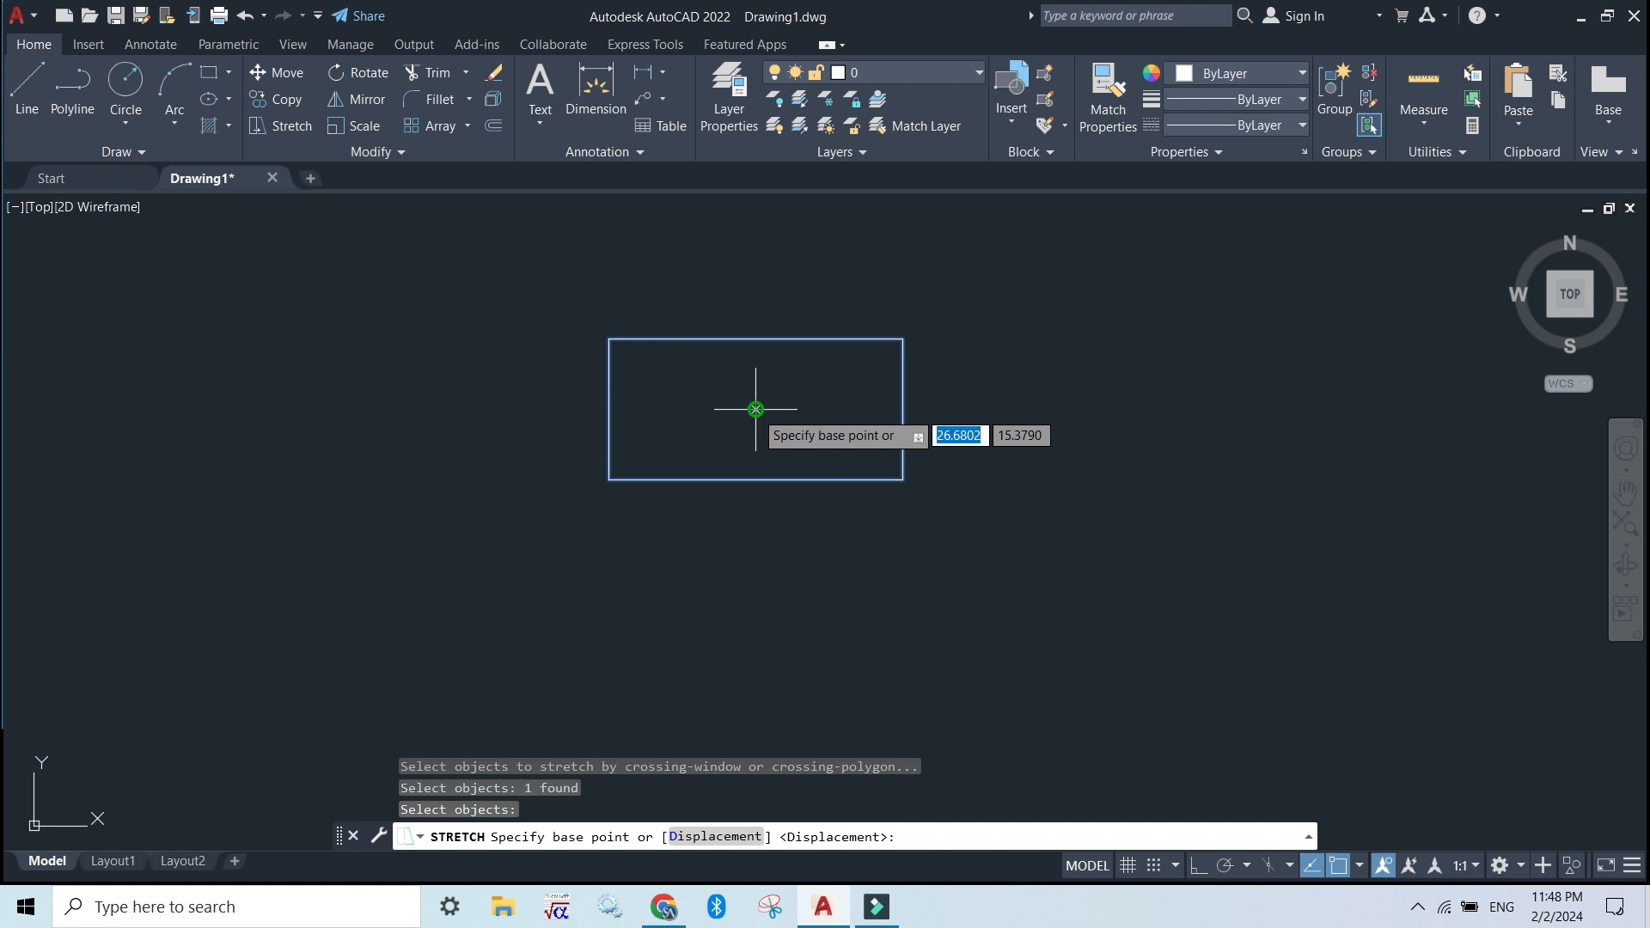
click(755, 409)
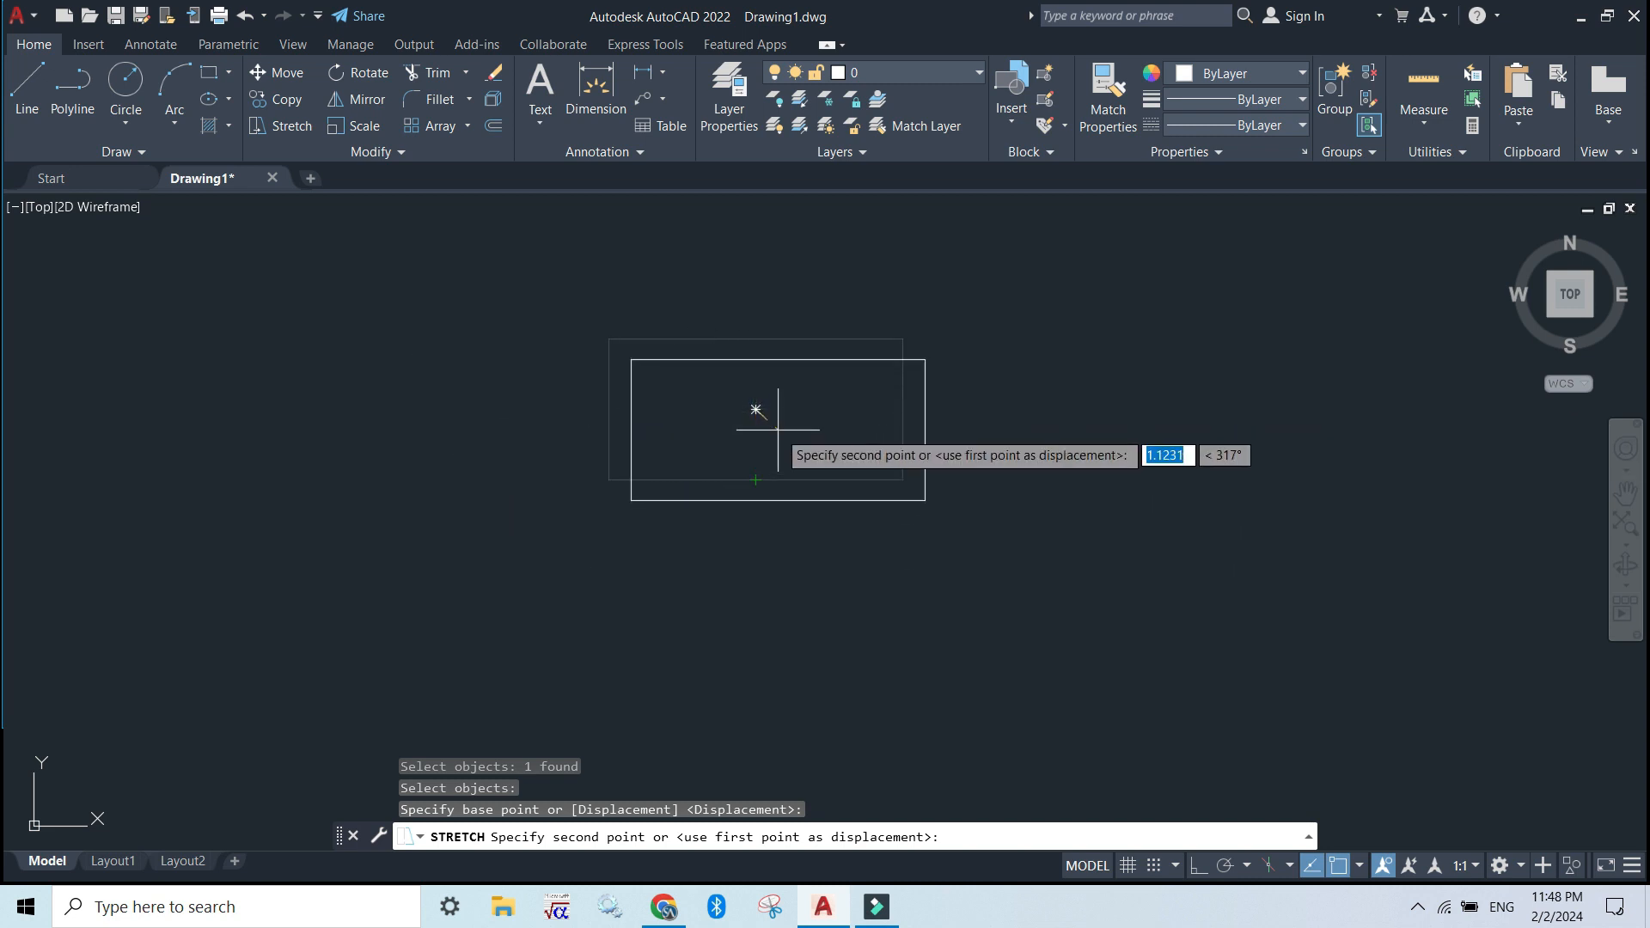
click(756, 479)
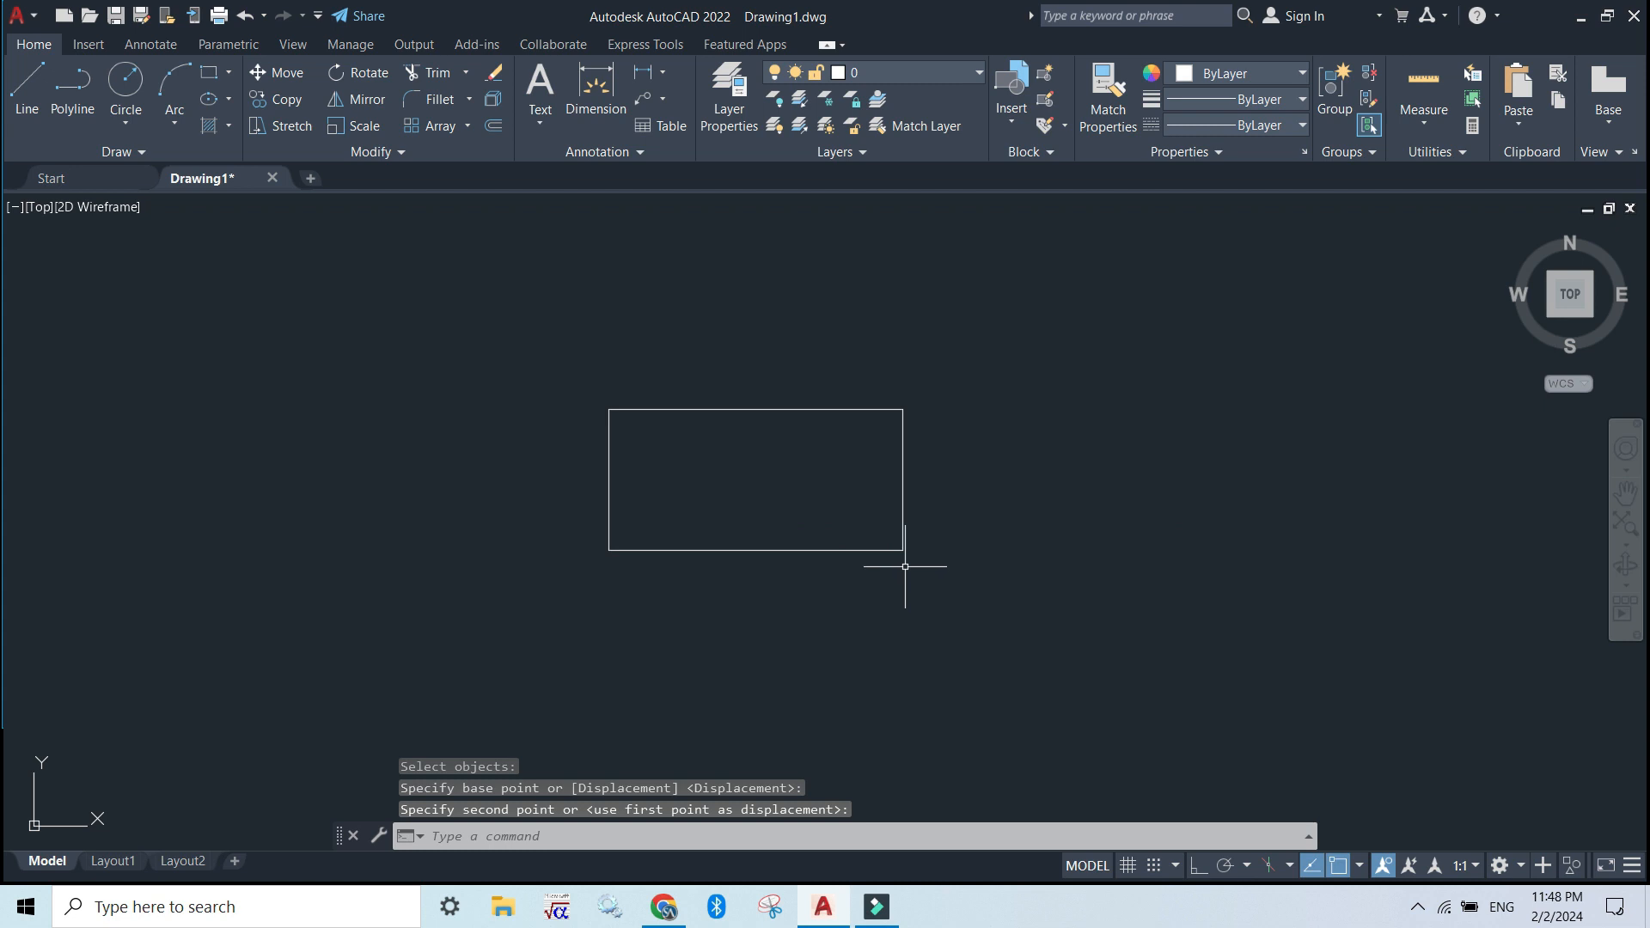
Apply Stretch with the S command alias to the whole rectangle, moving its lower-right corner about 7.3 units right and slightly down
click(574, 840)
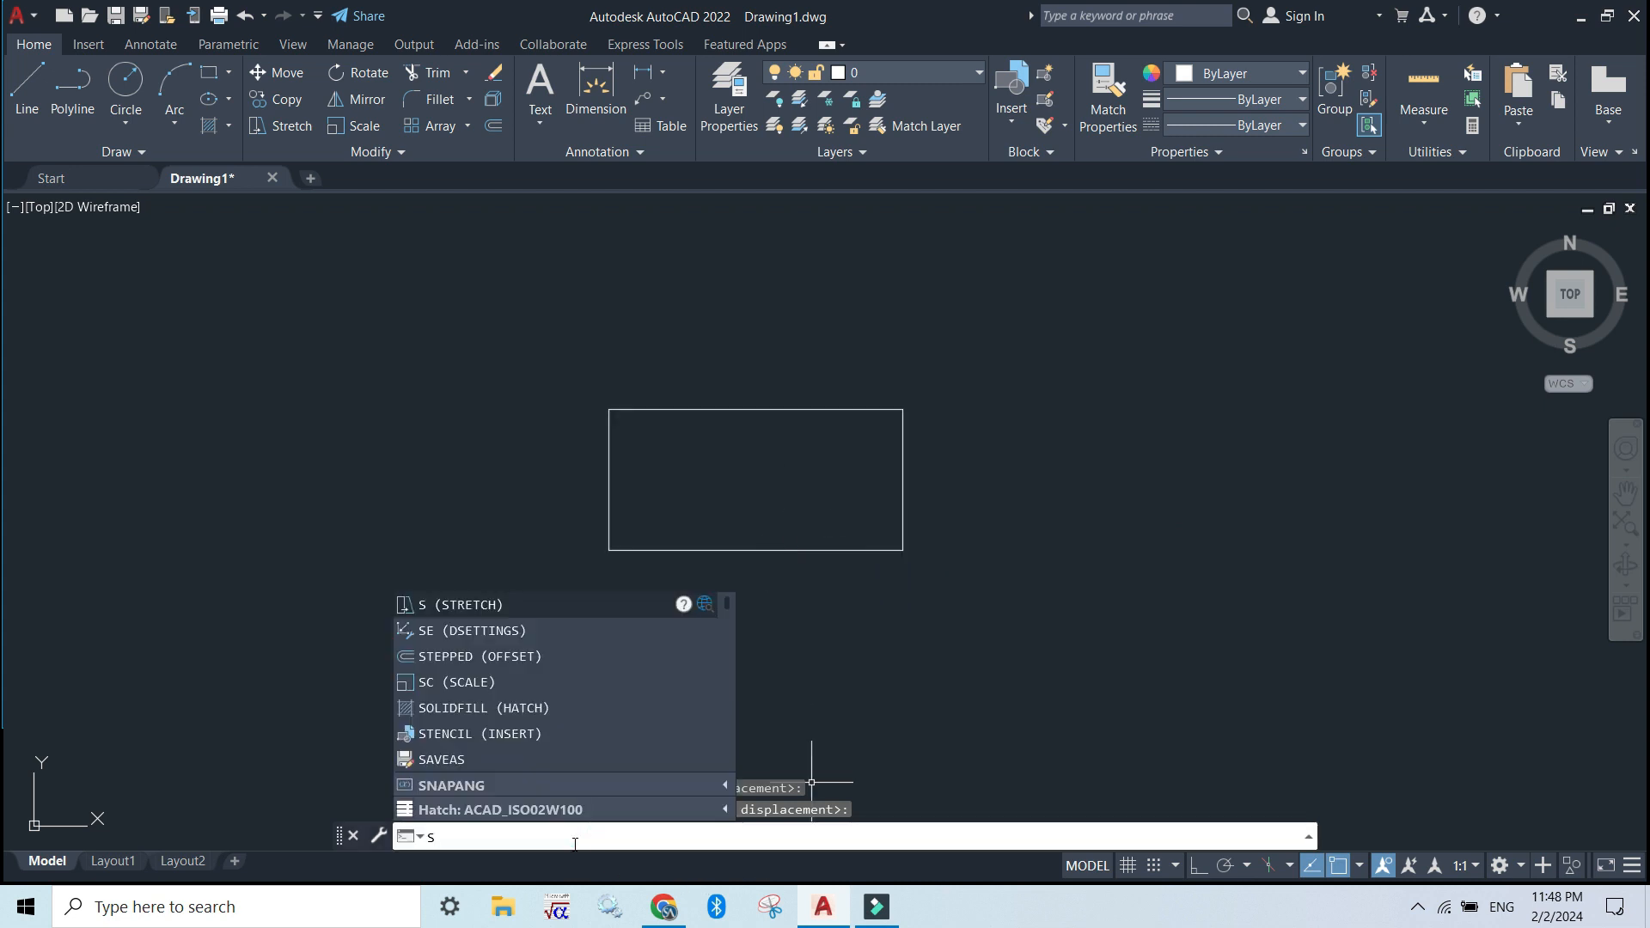
key(Return)
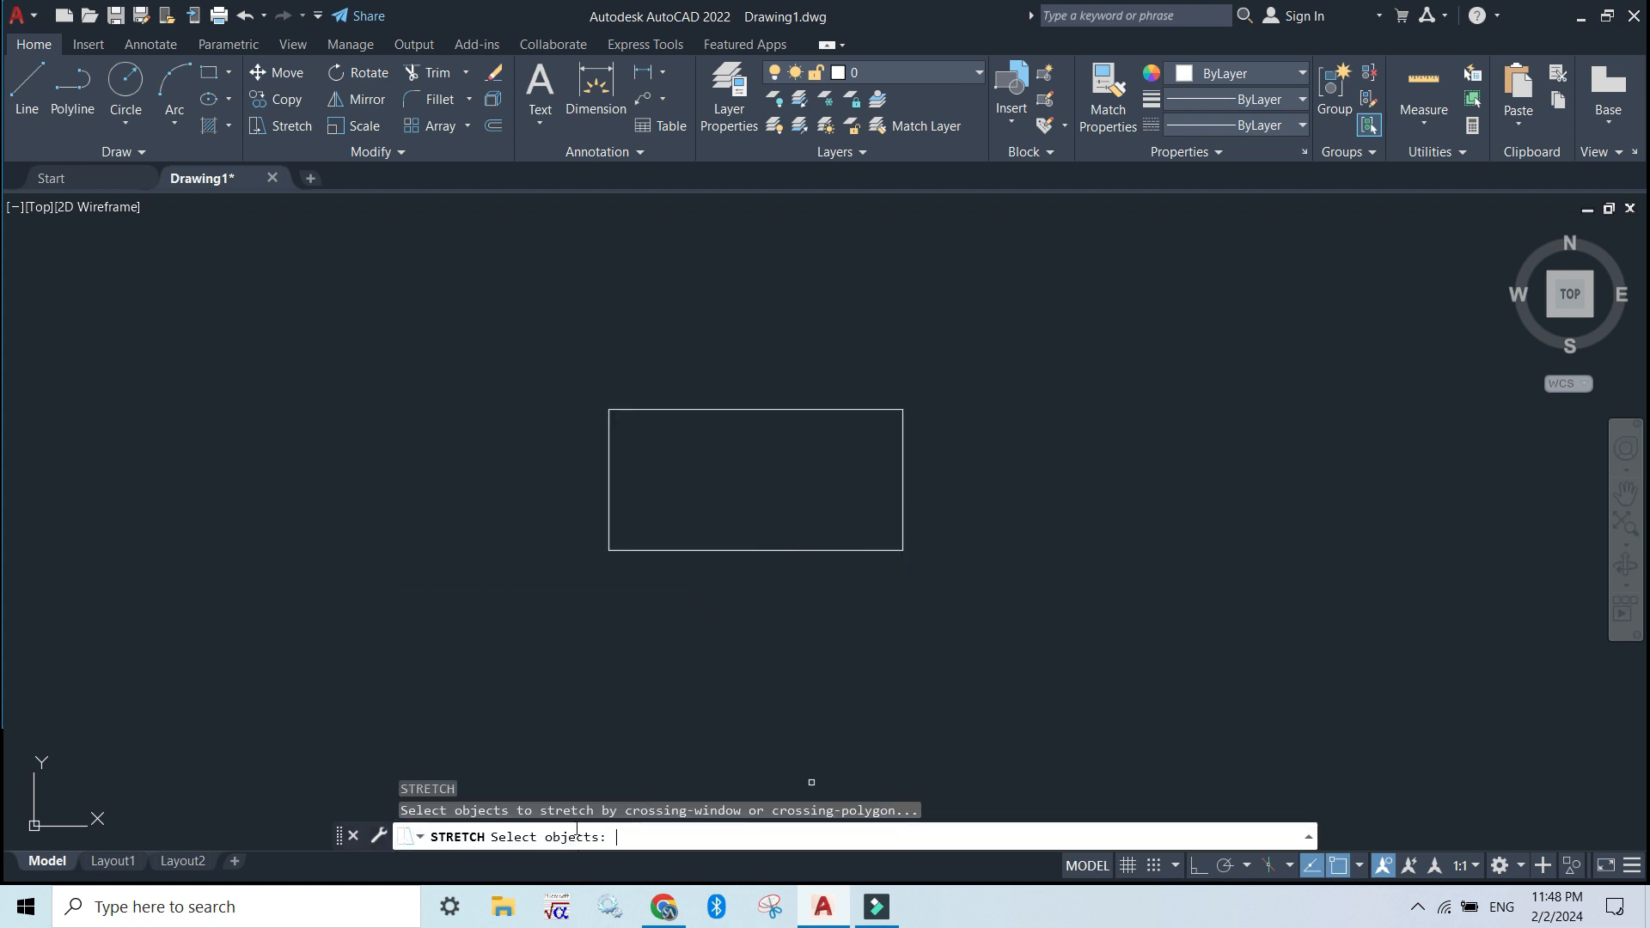
click(694, 550)
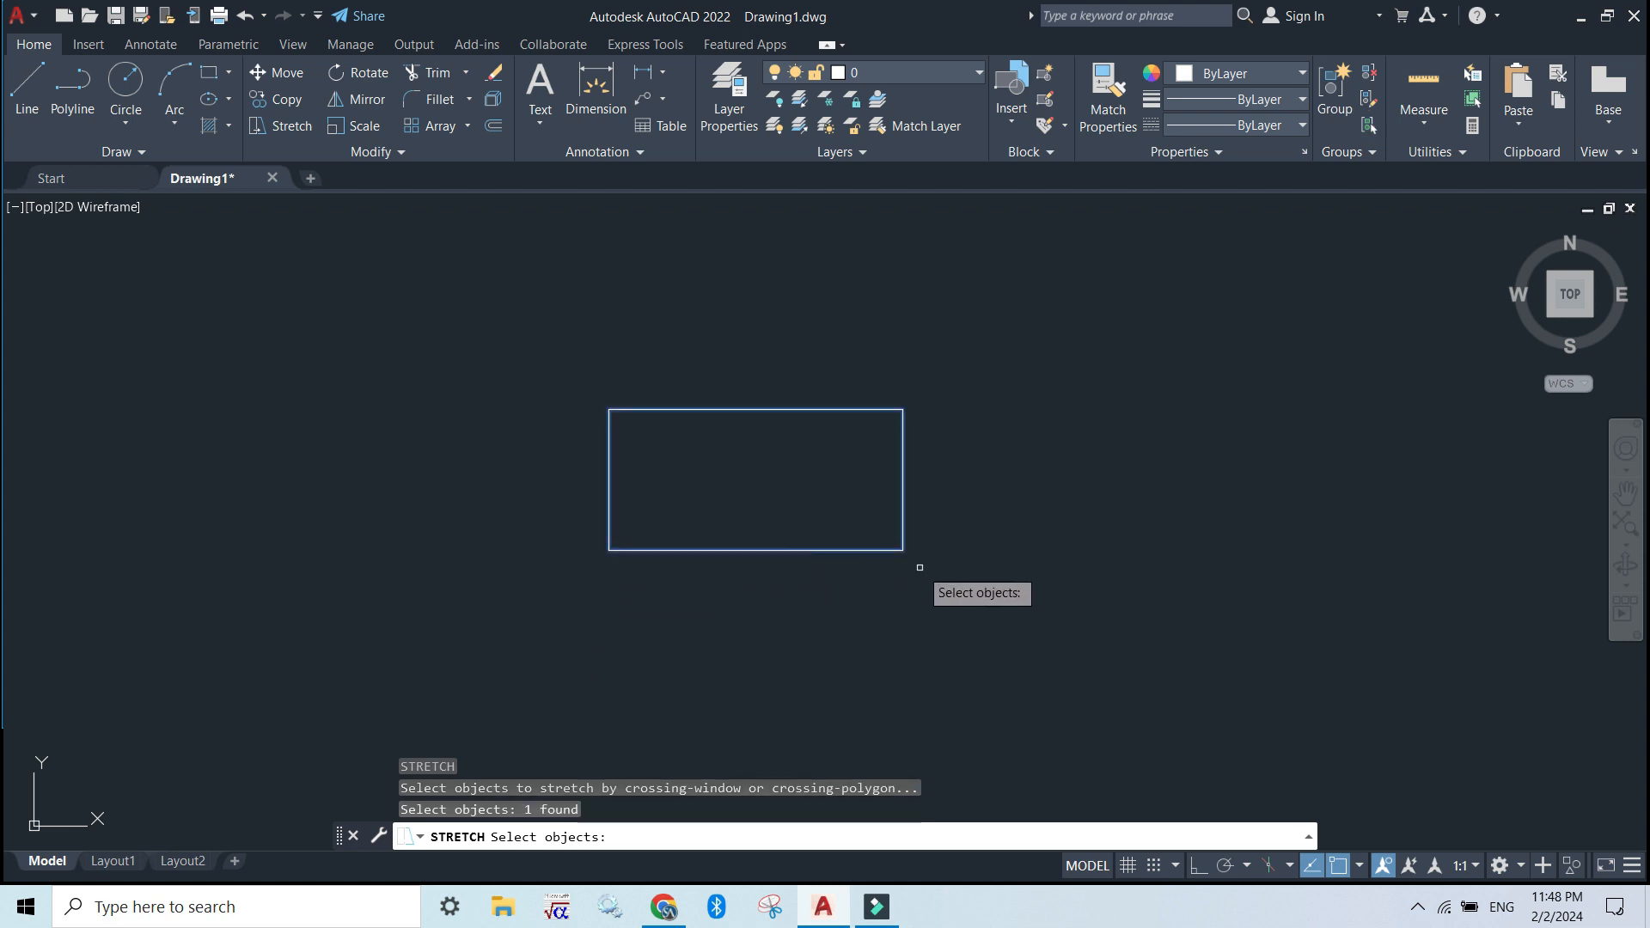
key(Return)
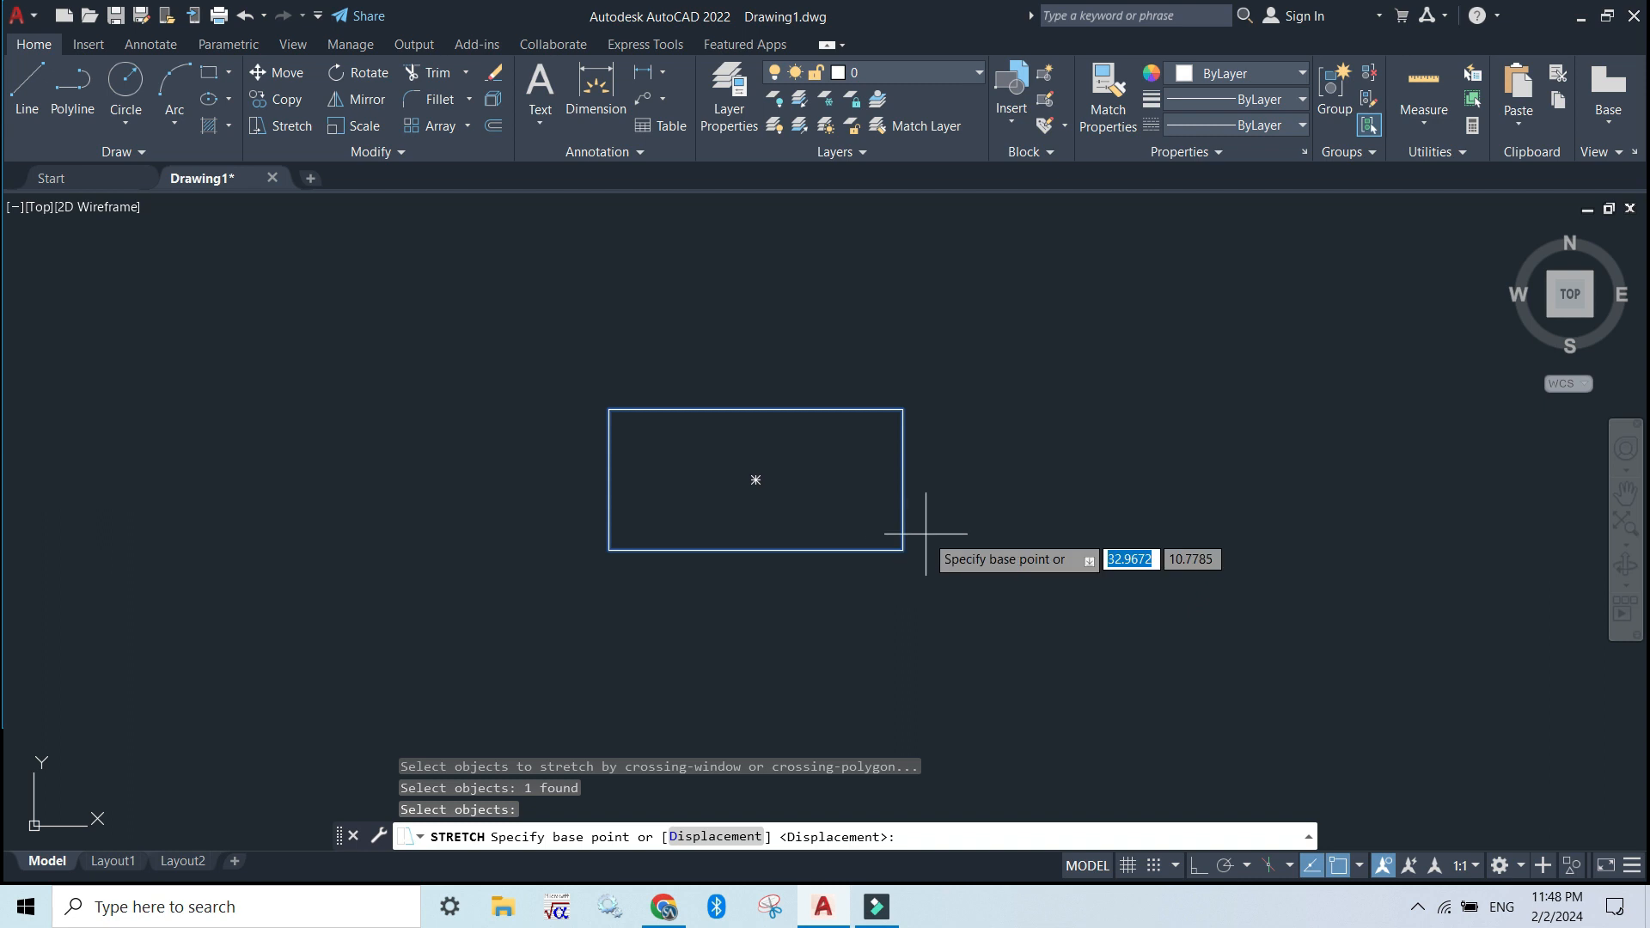
click(902, 550)
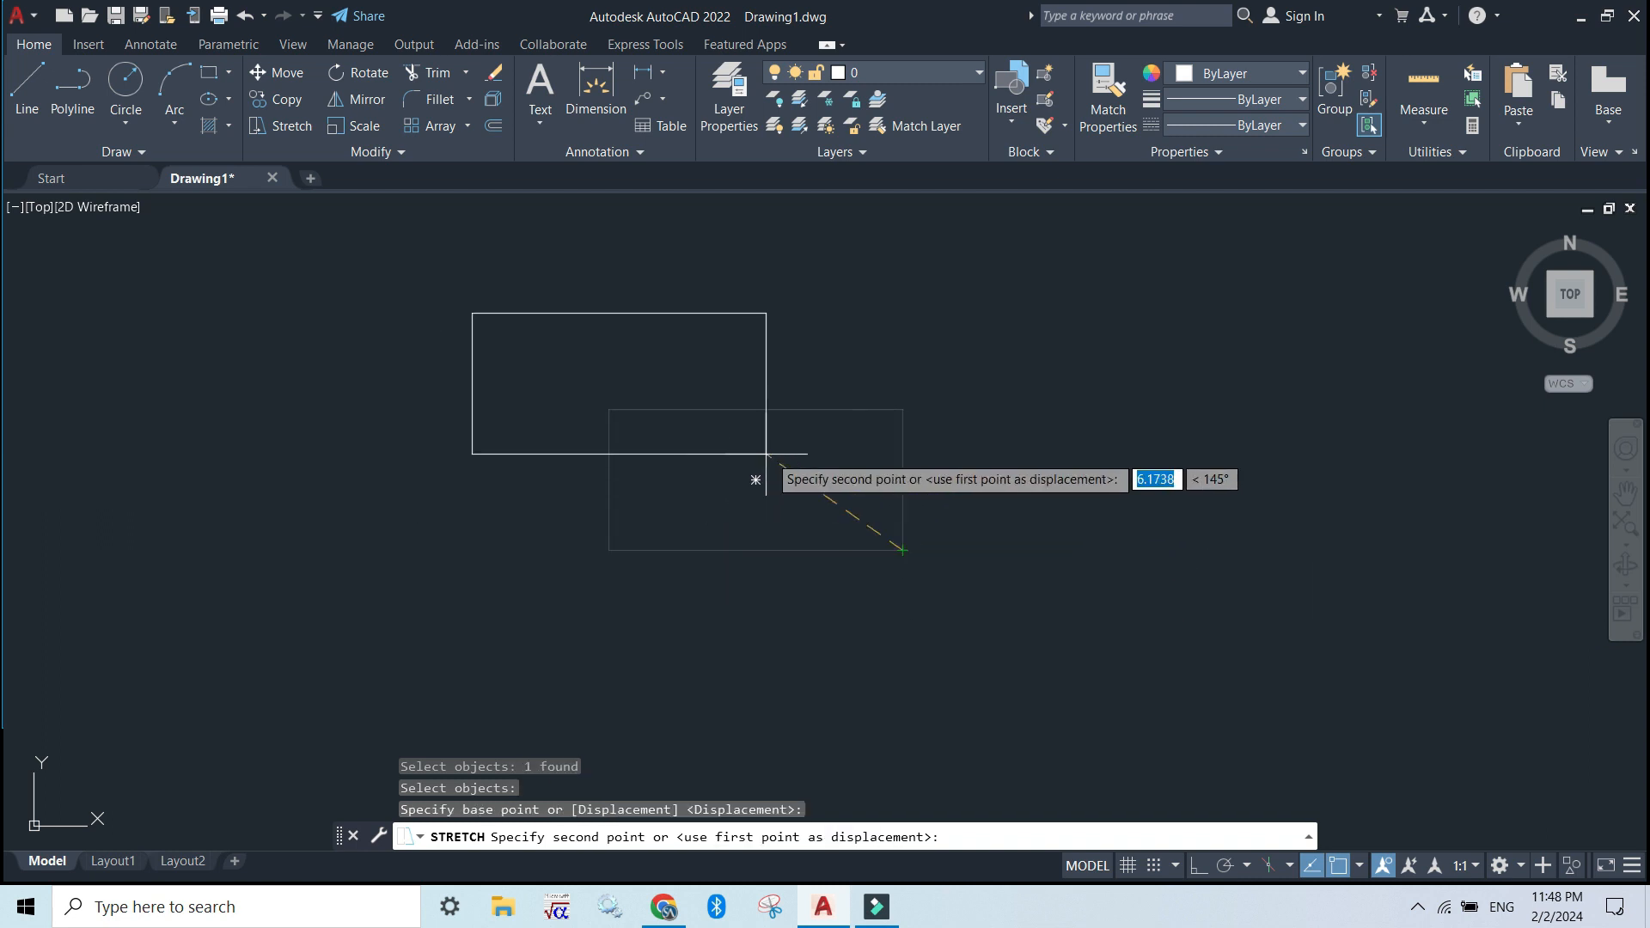
click(1098, 574)
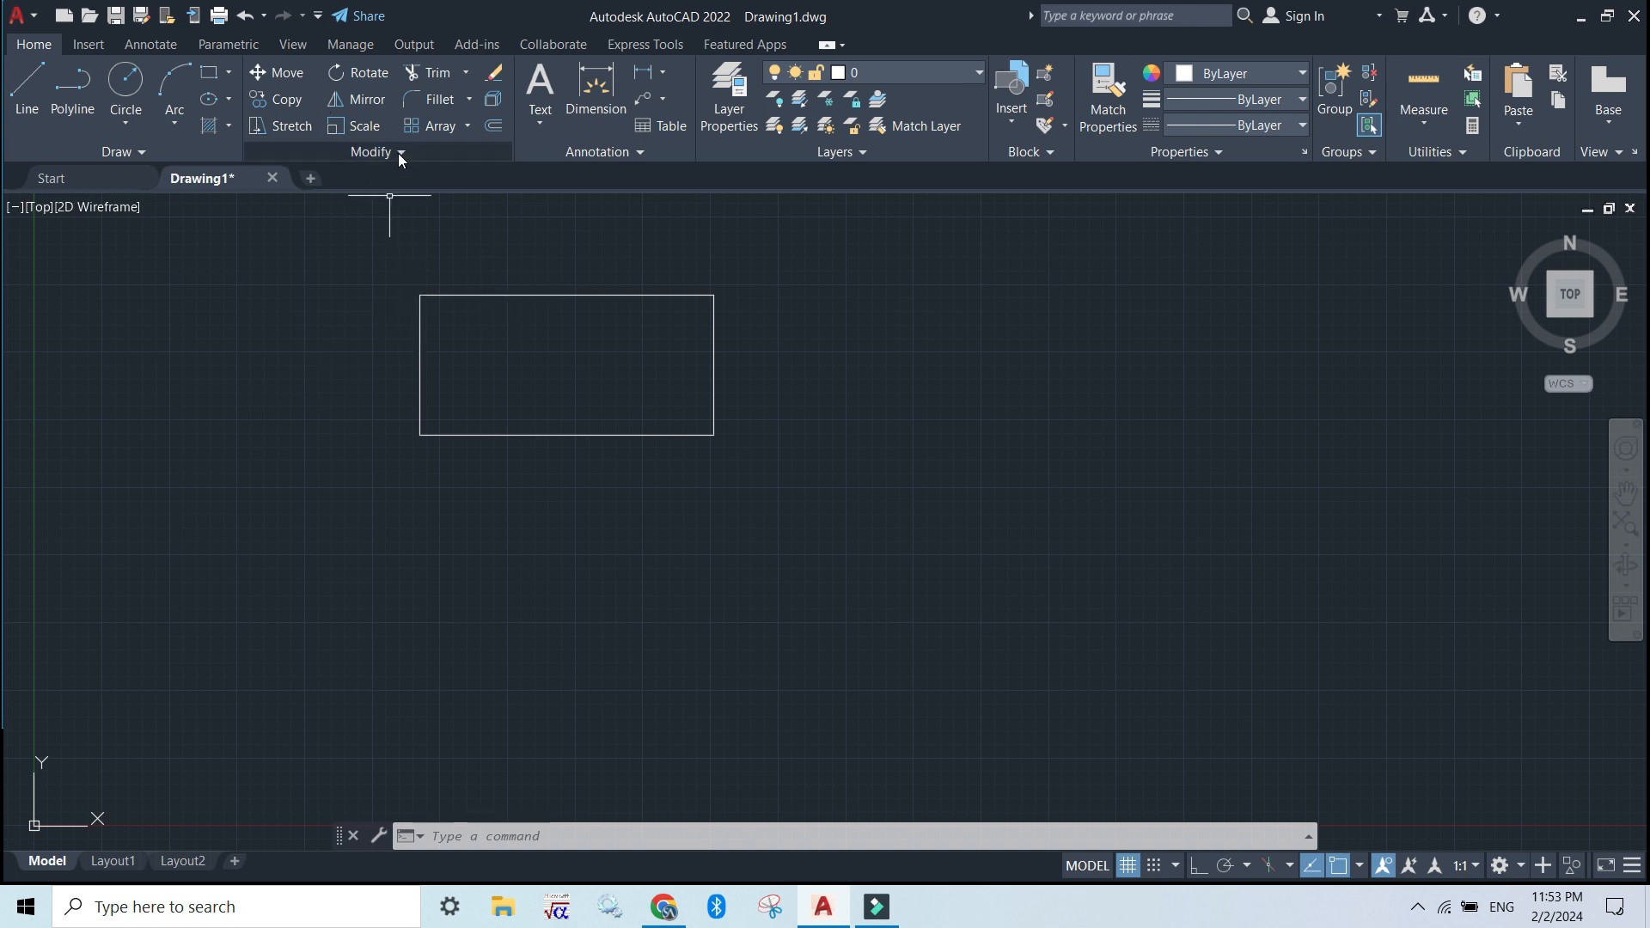
Rotate the rectangle counterclockwise about its lower-right corner to a diagonal position, with its long sides rising to the right
click(365, 75)
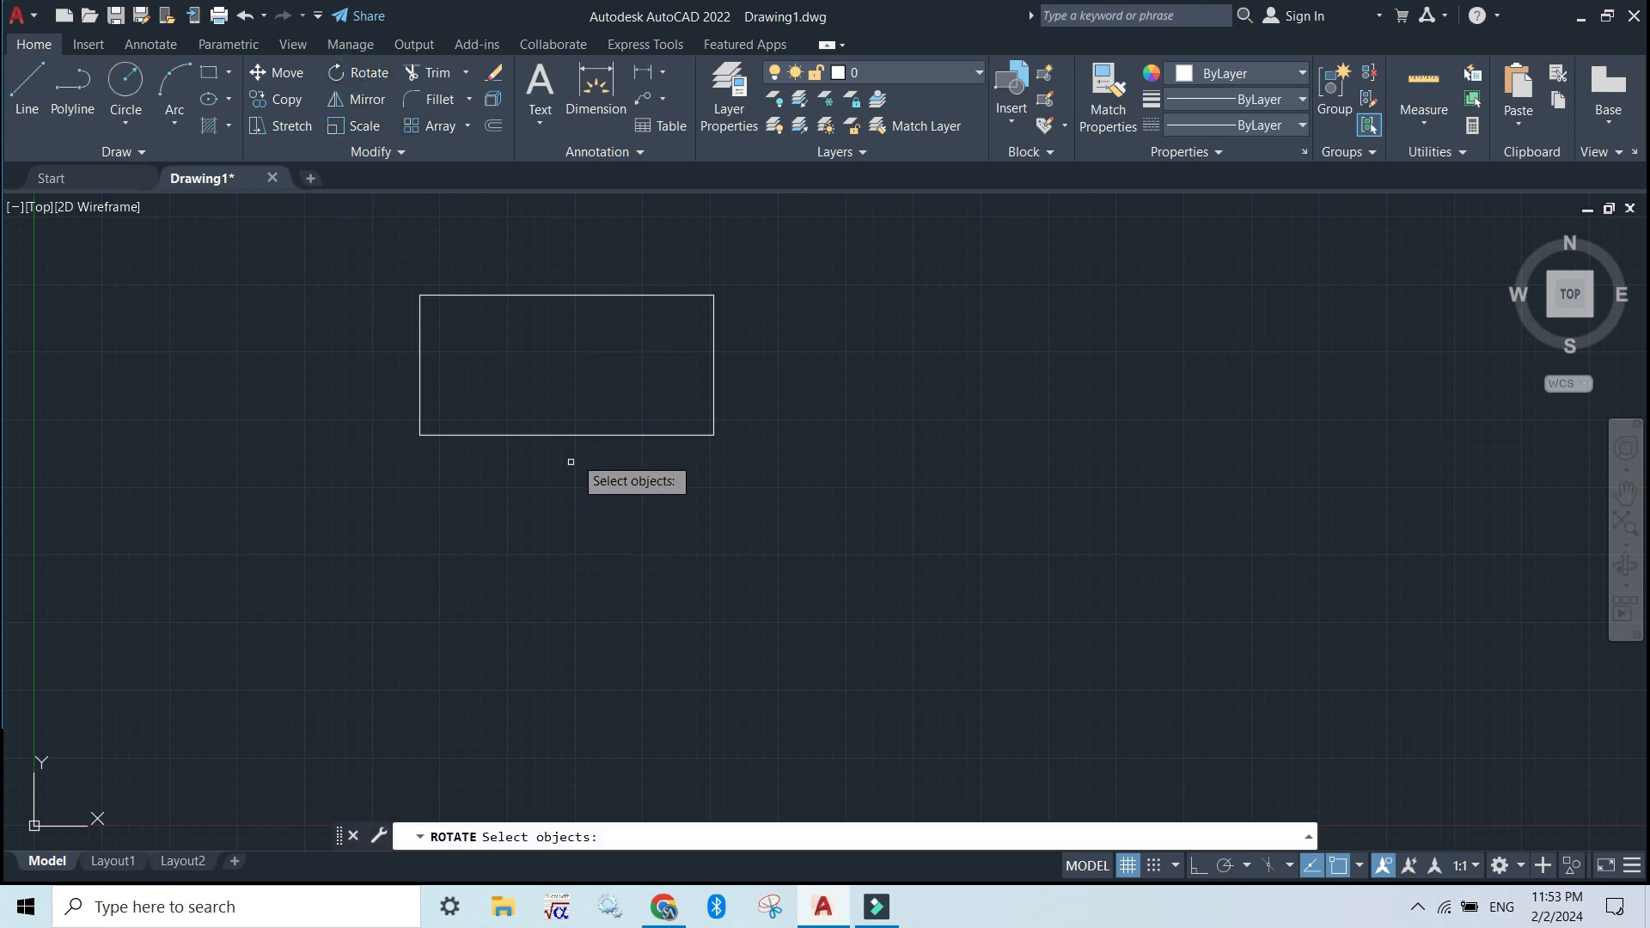
click(598, 435)
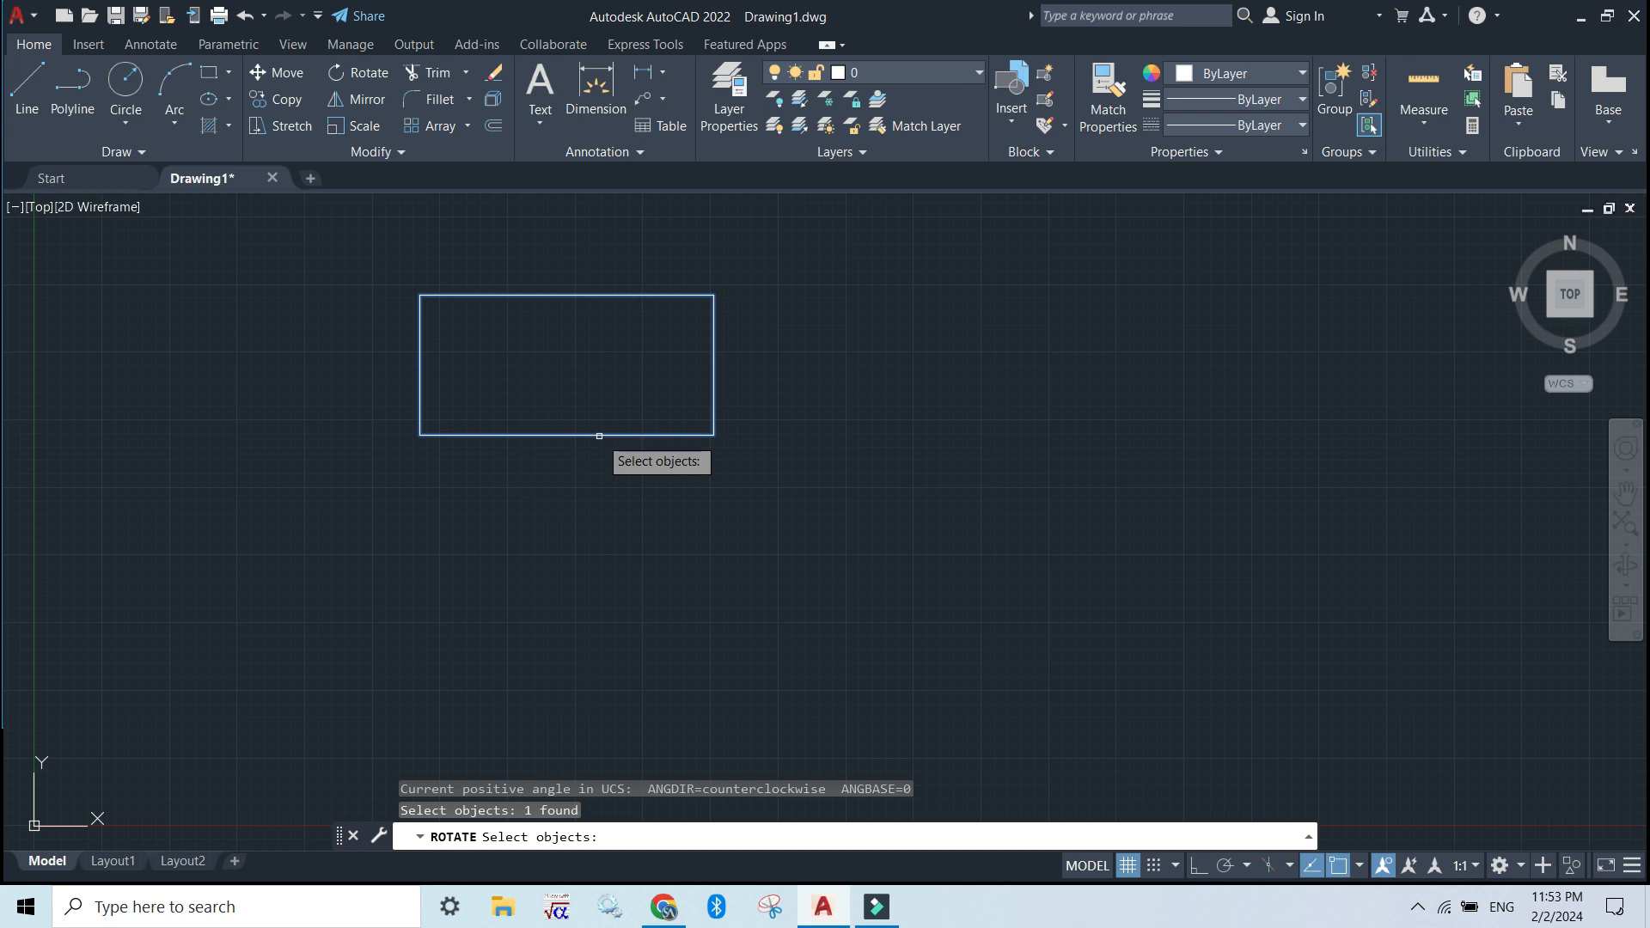
key(Return)
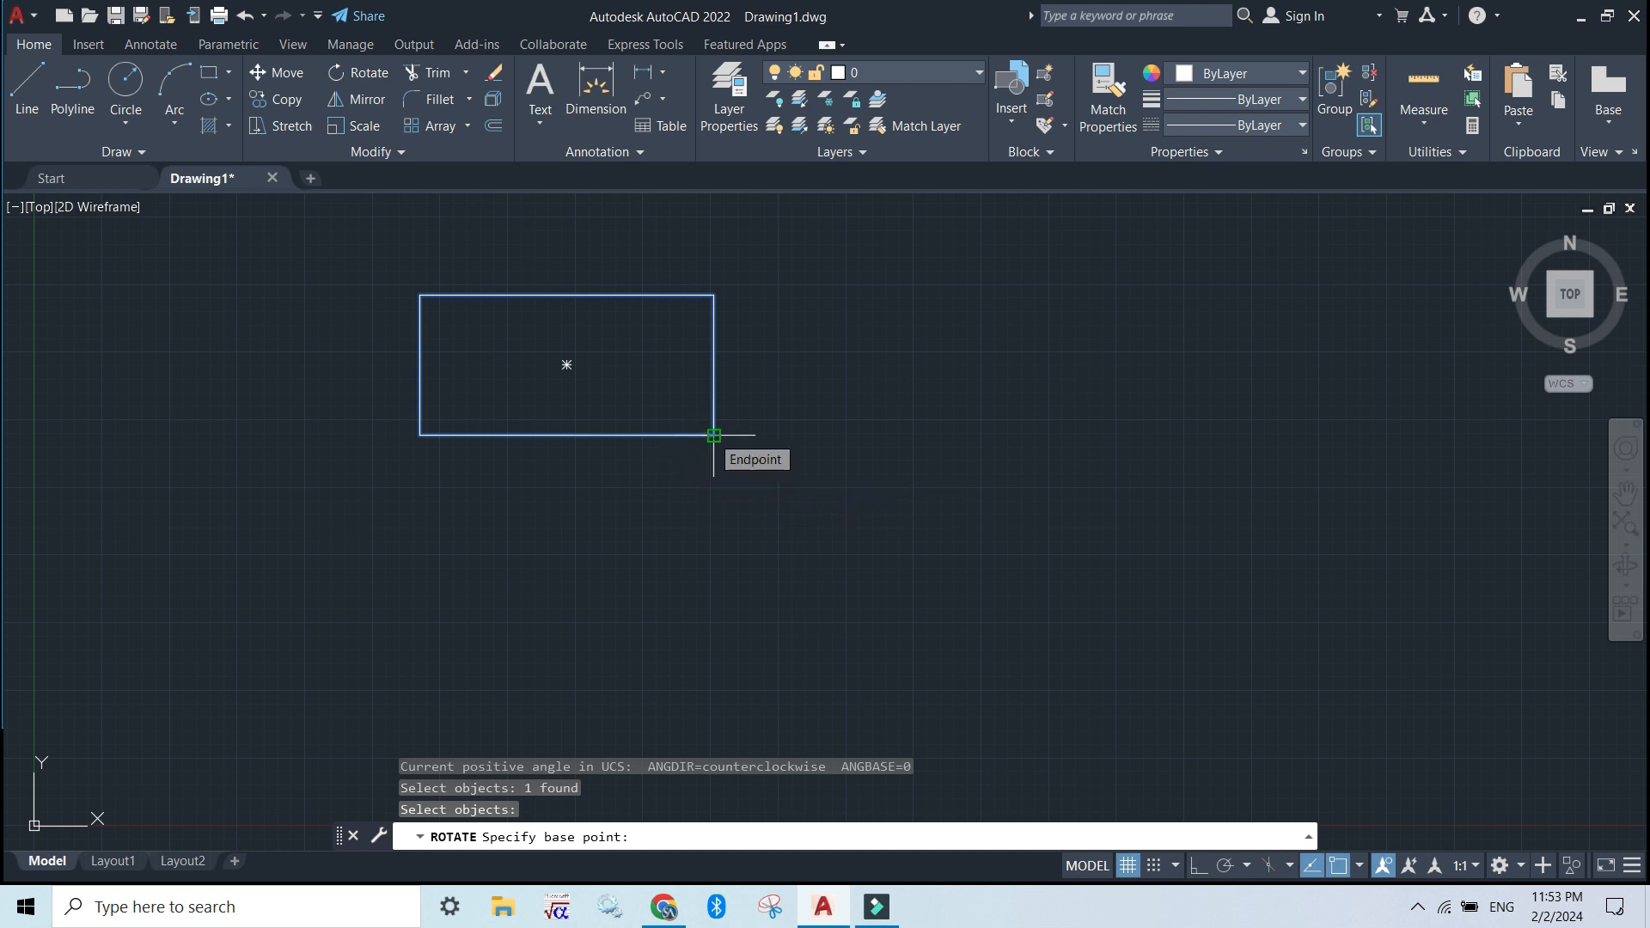
click(713, 435)
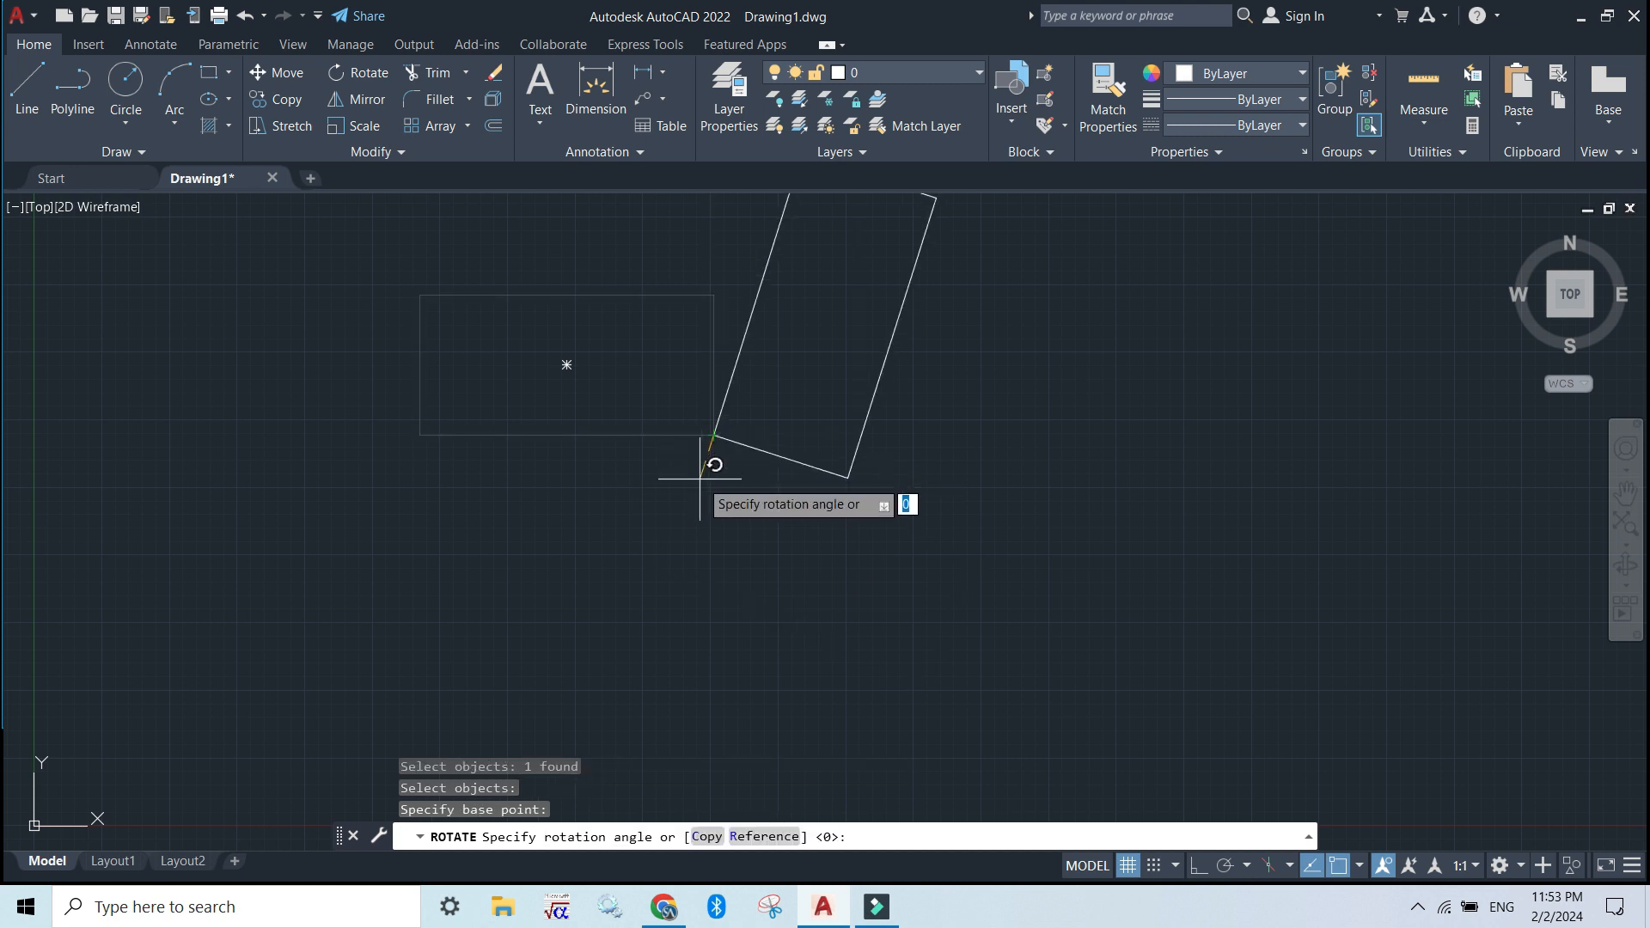
click(762, 381)
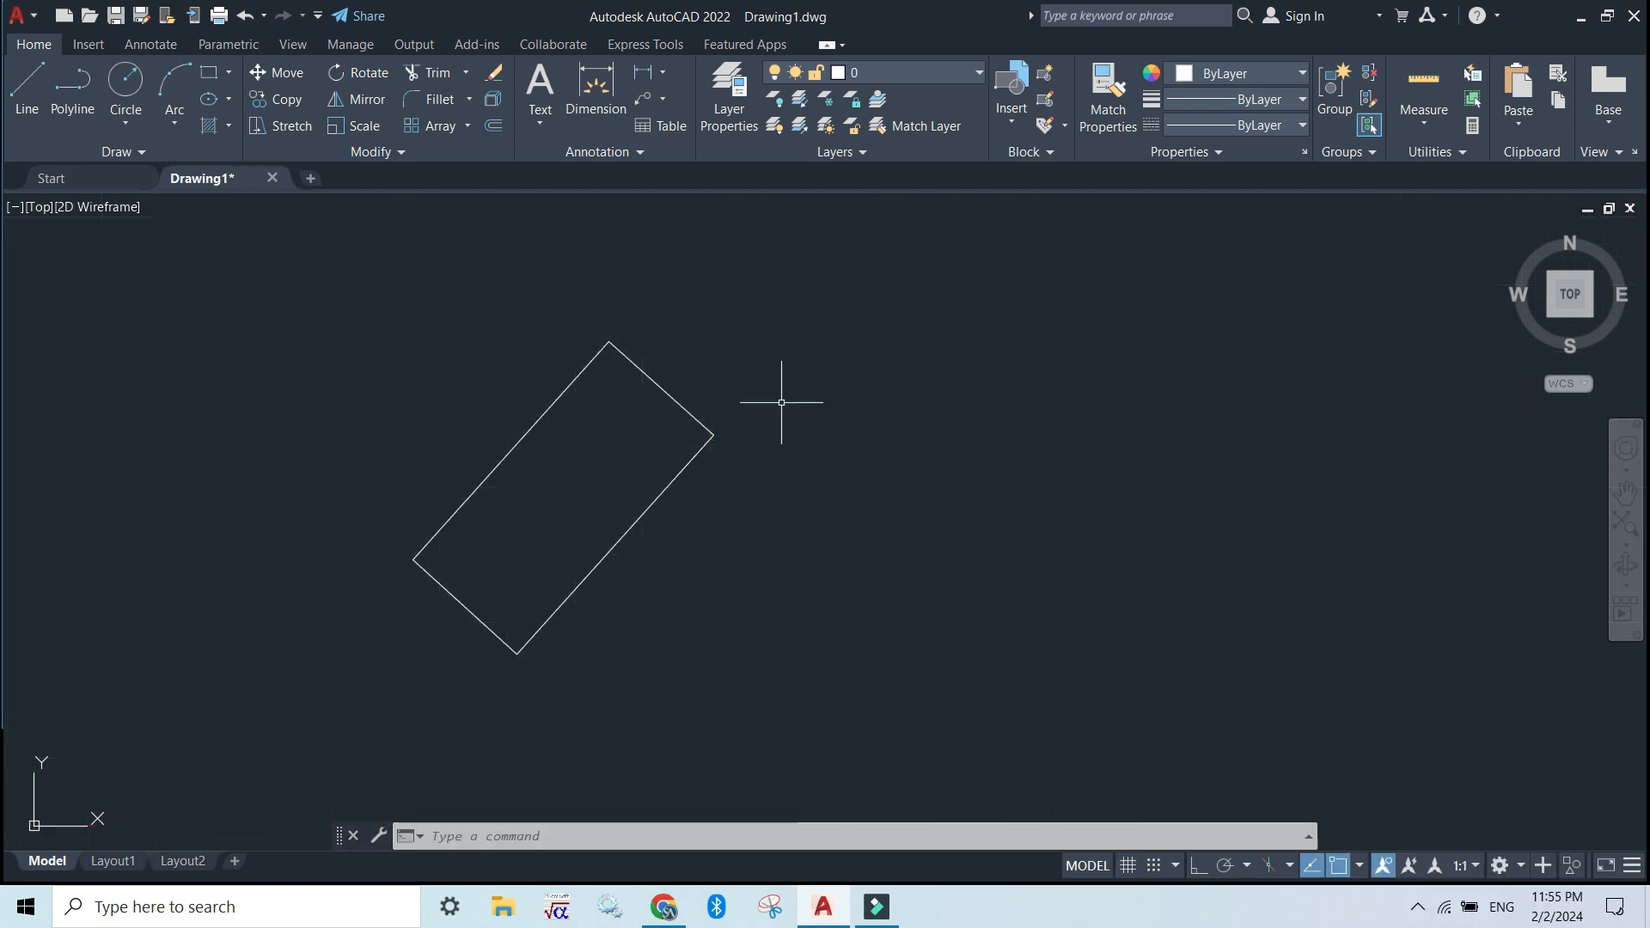
Turn on the grid and mirror the rotated rectangle across a near-vertical line through its right part, keeping the source object
key(F7)
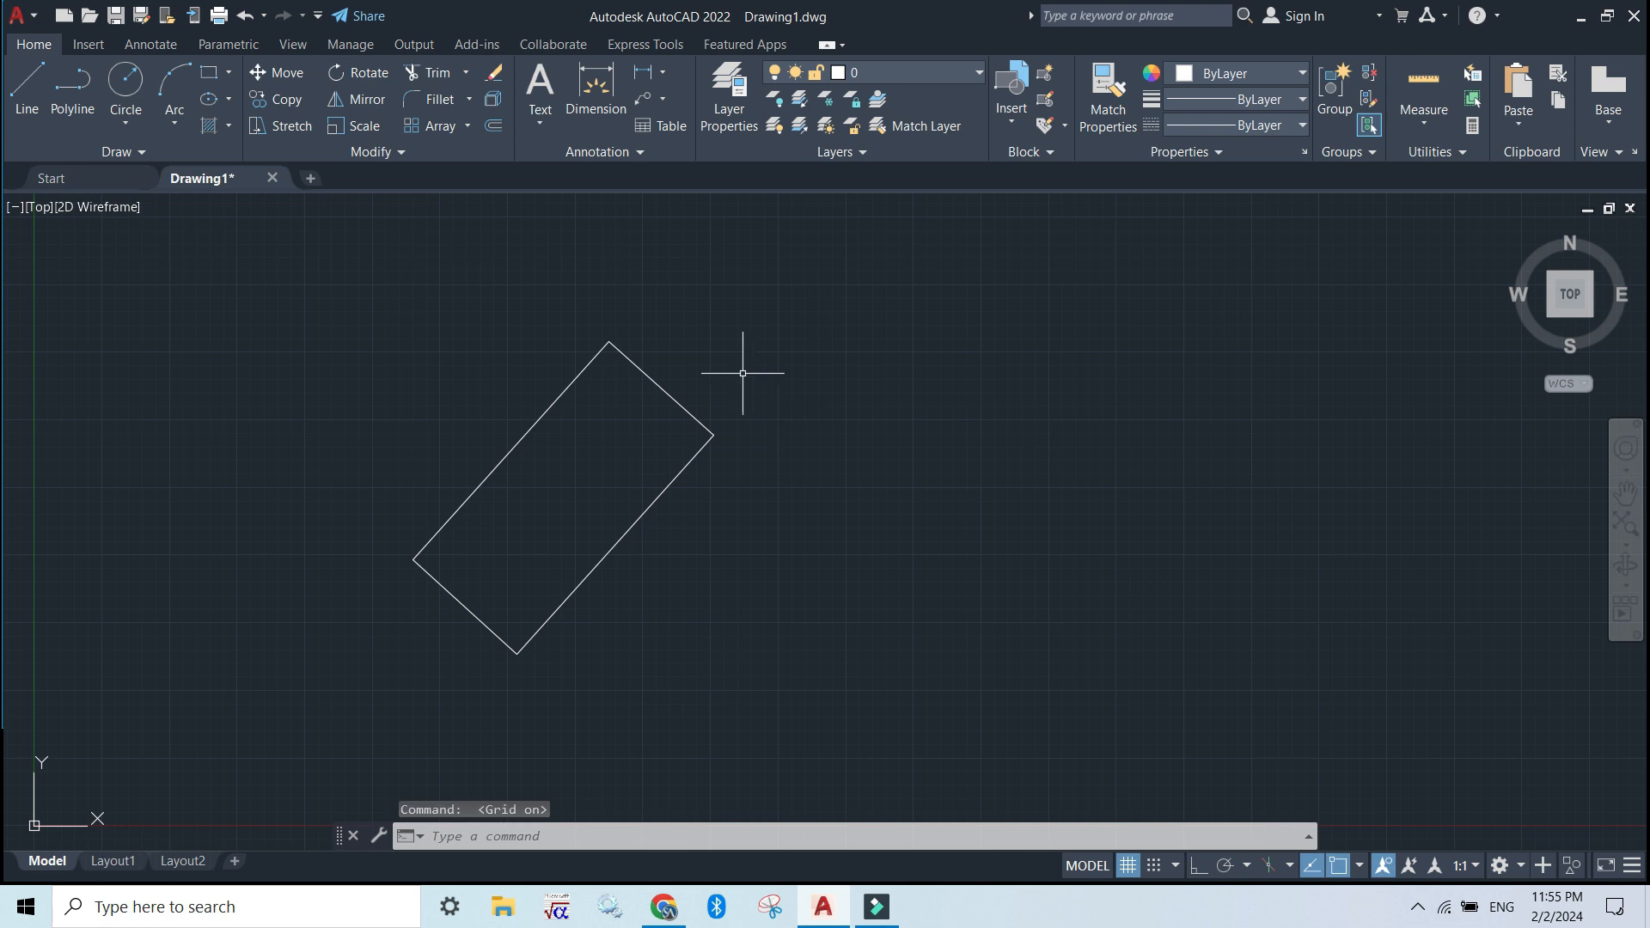
click(367, 101)
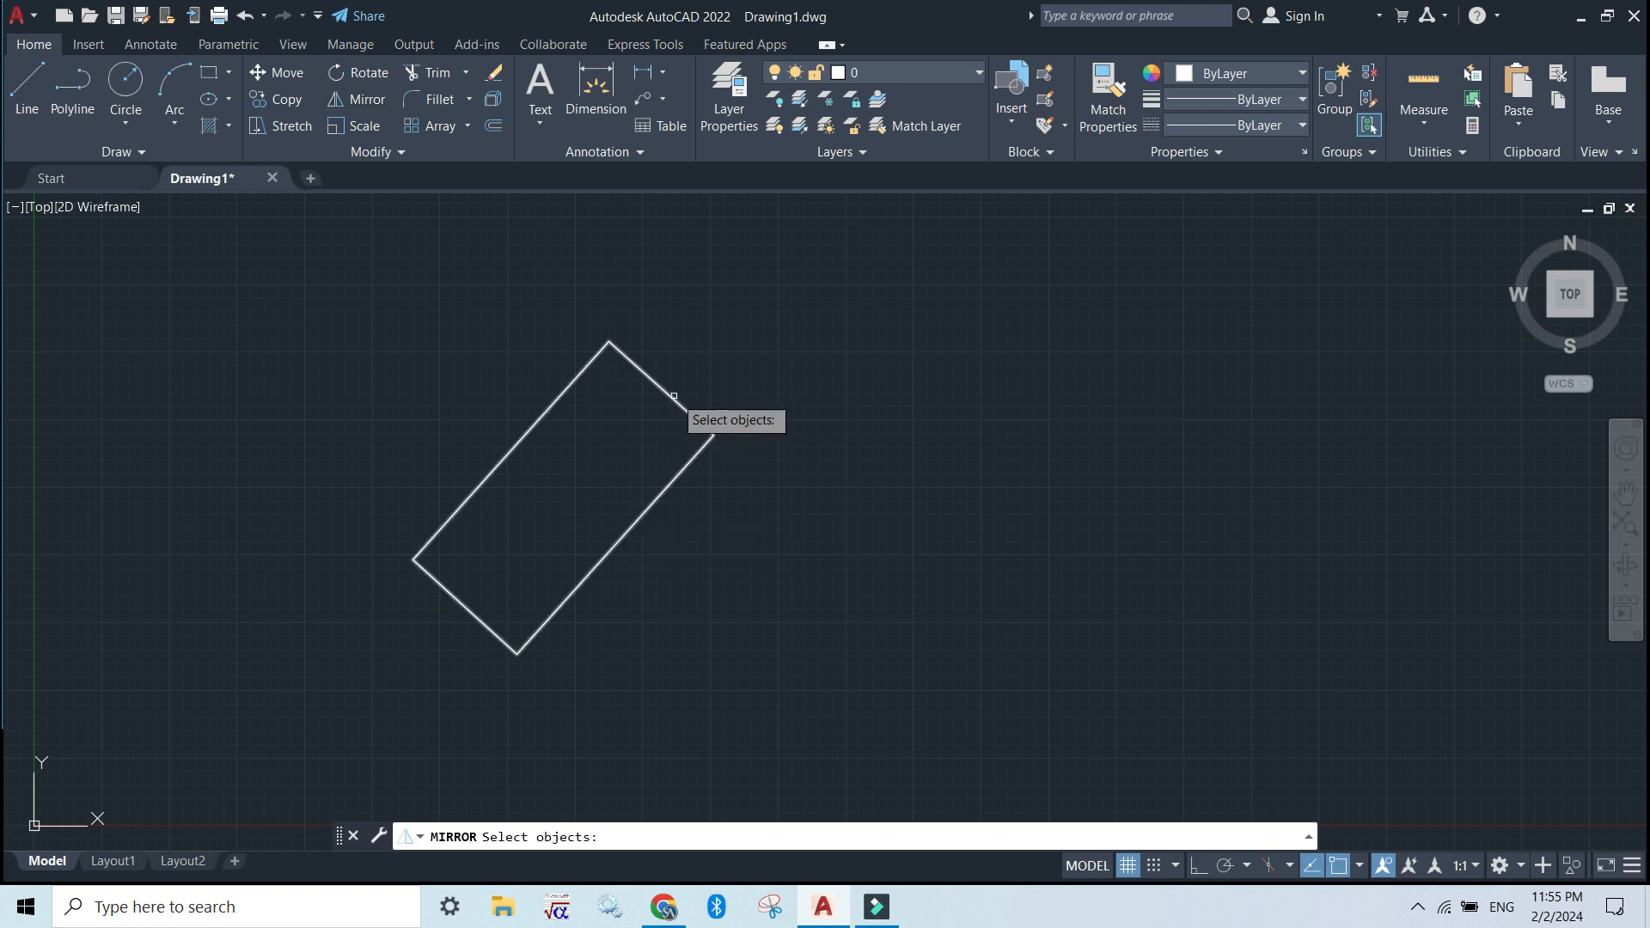
click(673, 395)
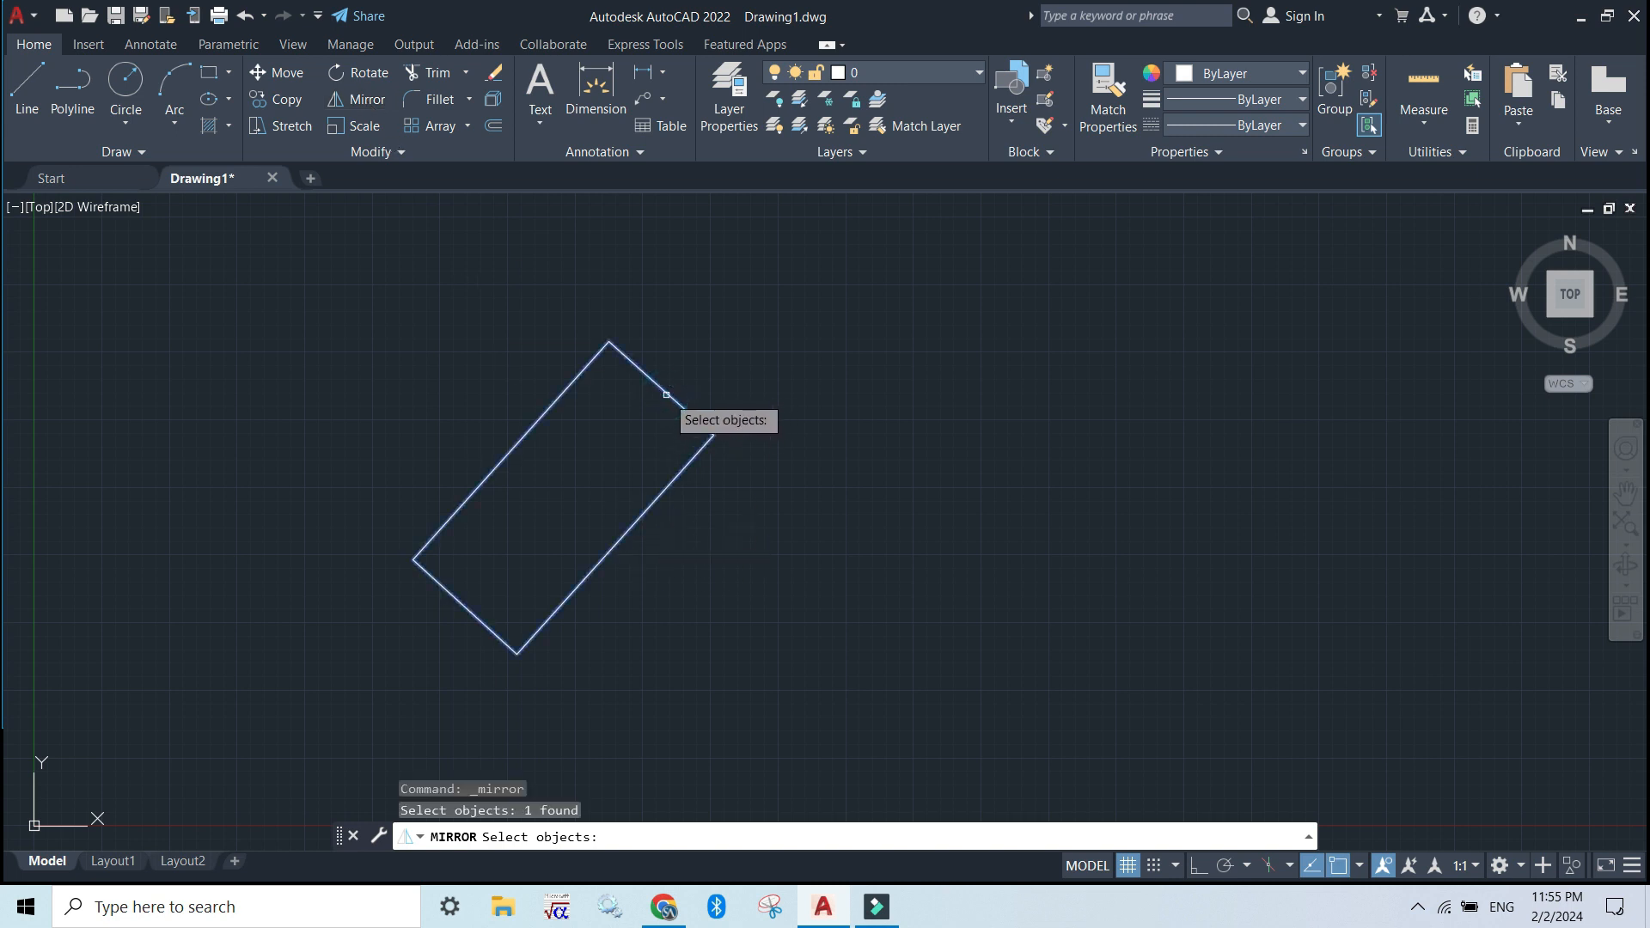
key(Return)
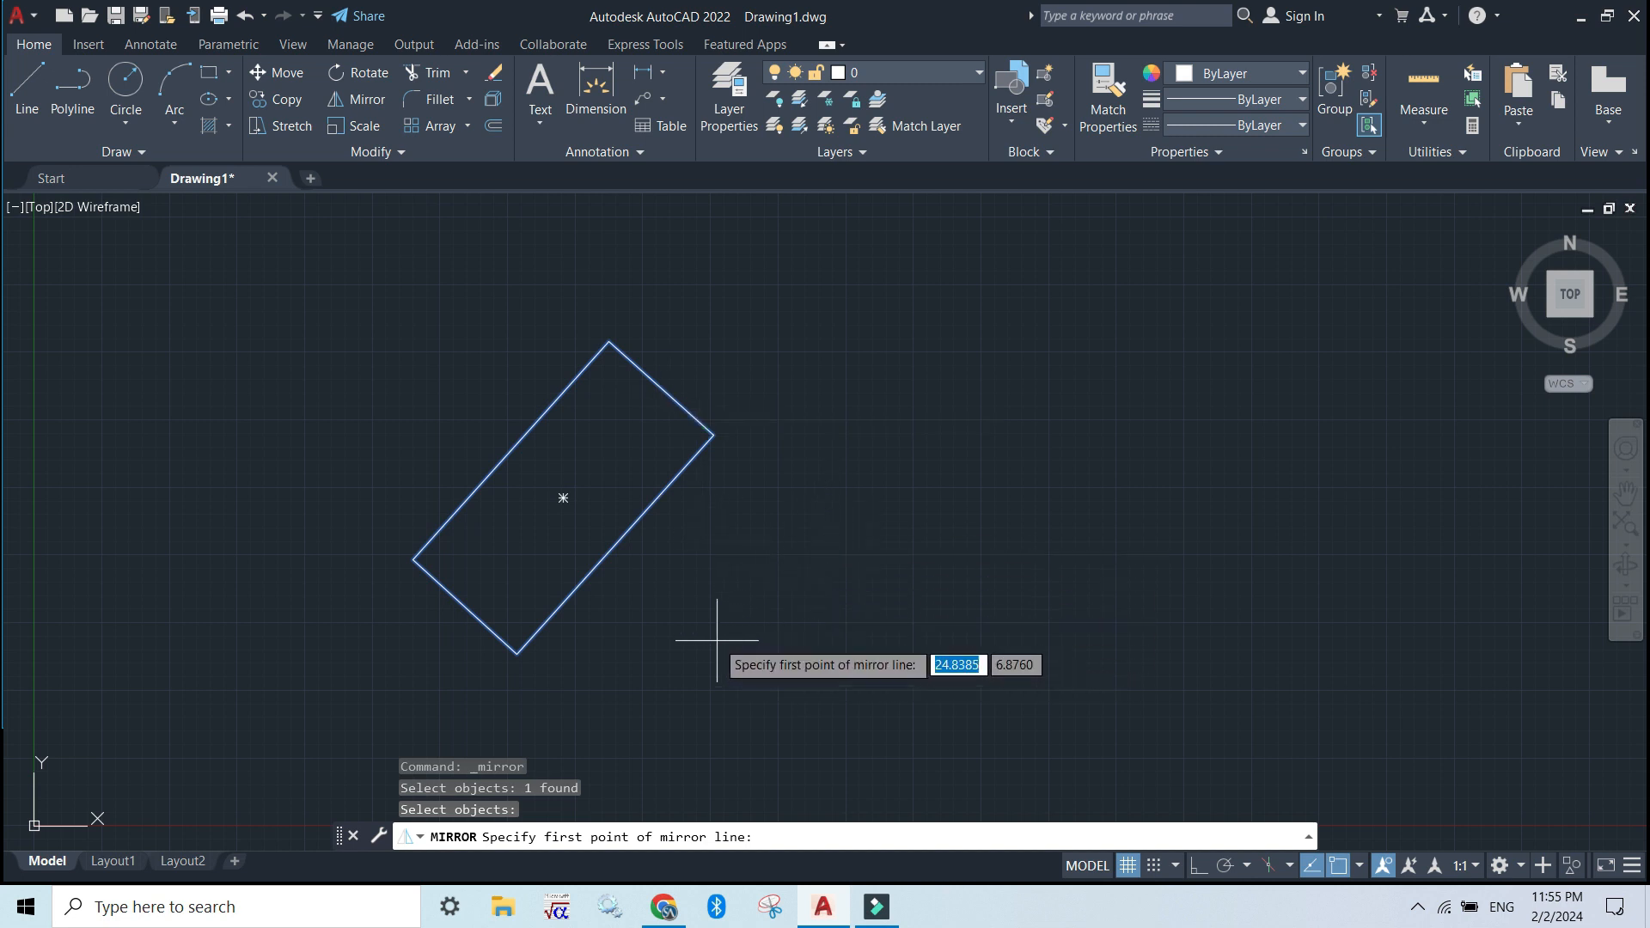
click(644, 621)
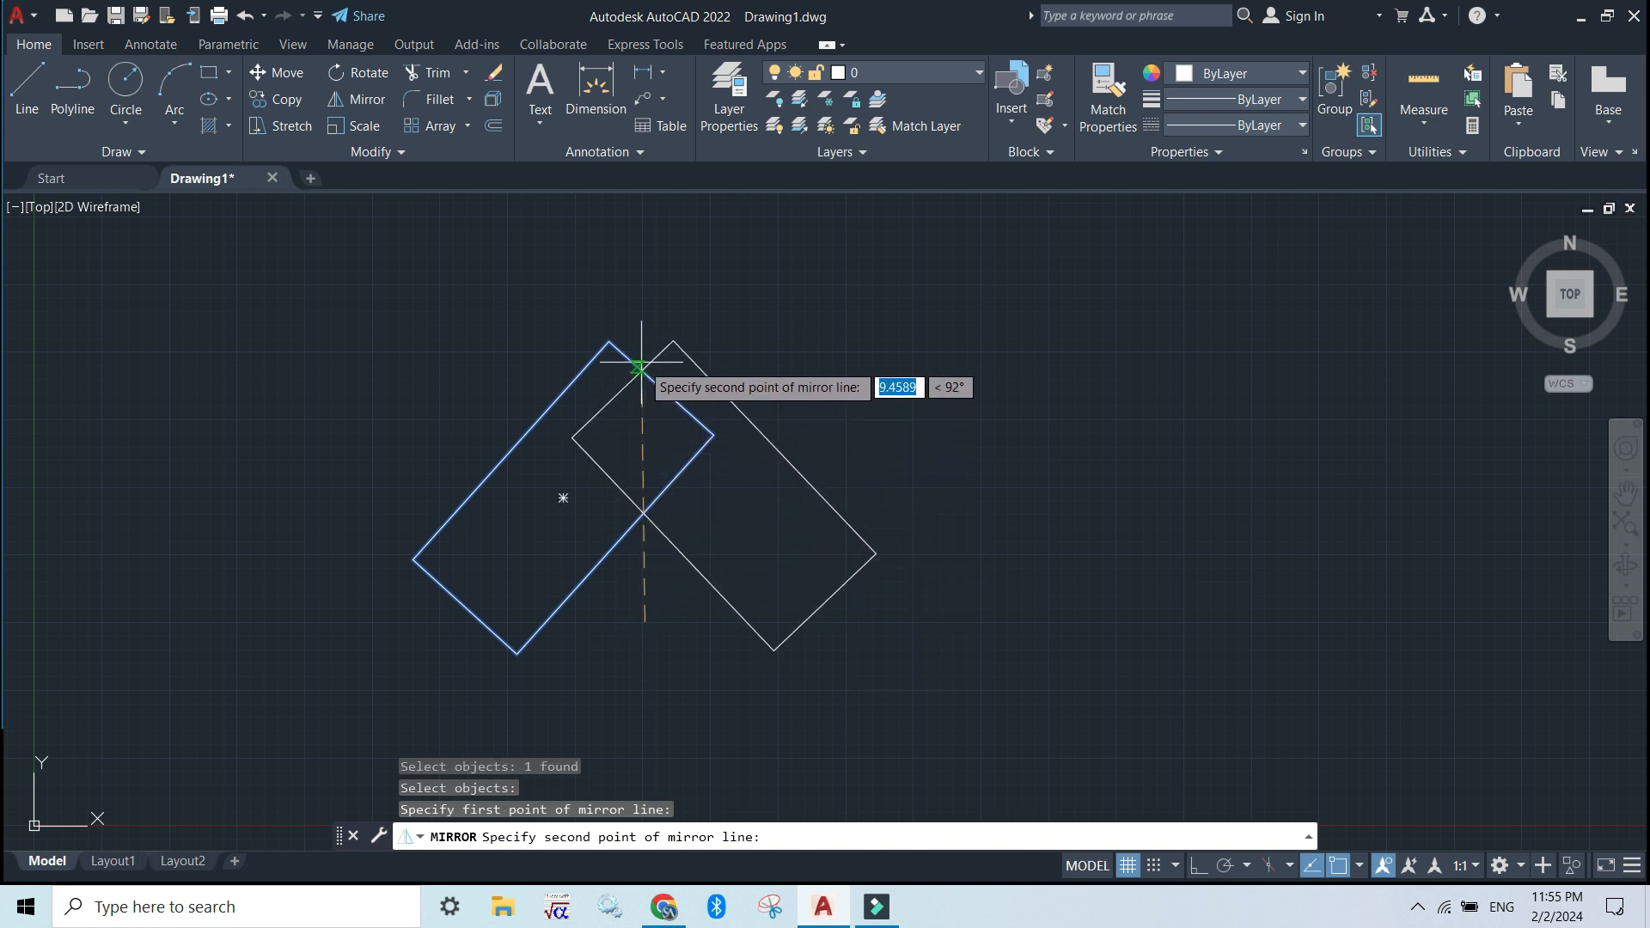
click(641, 263)
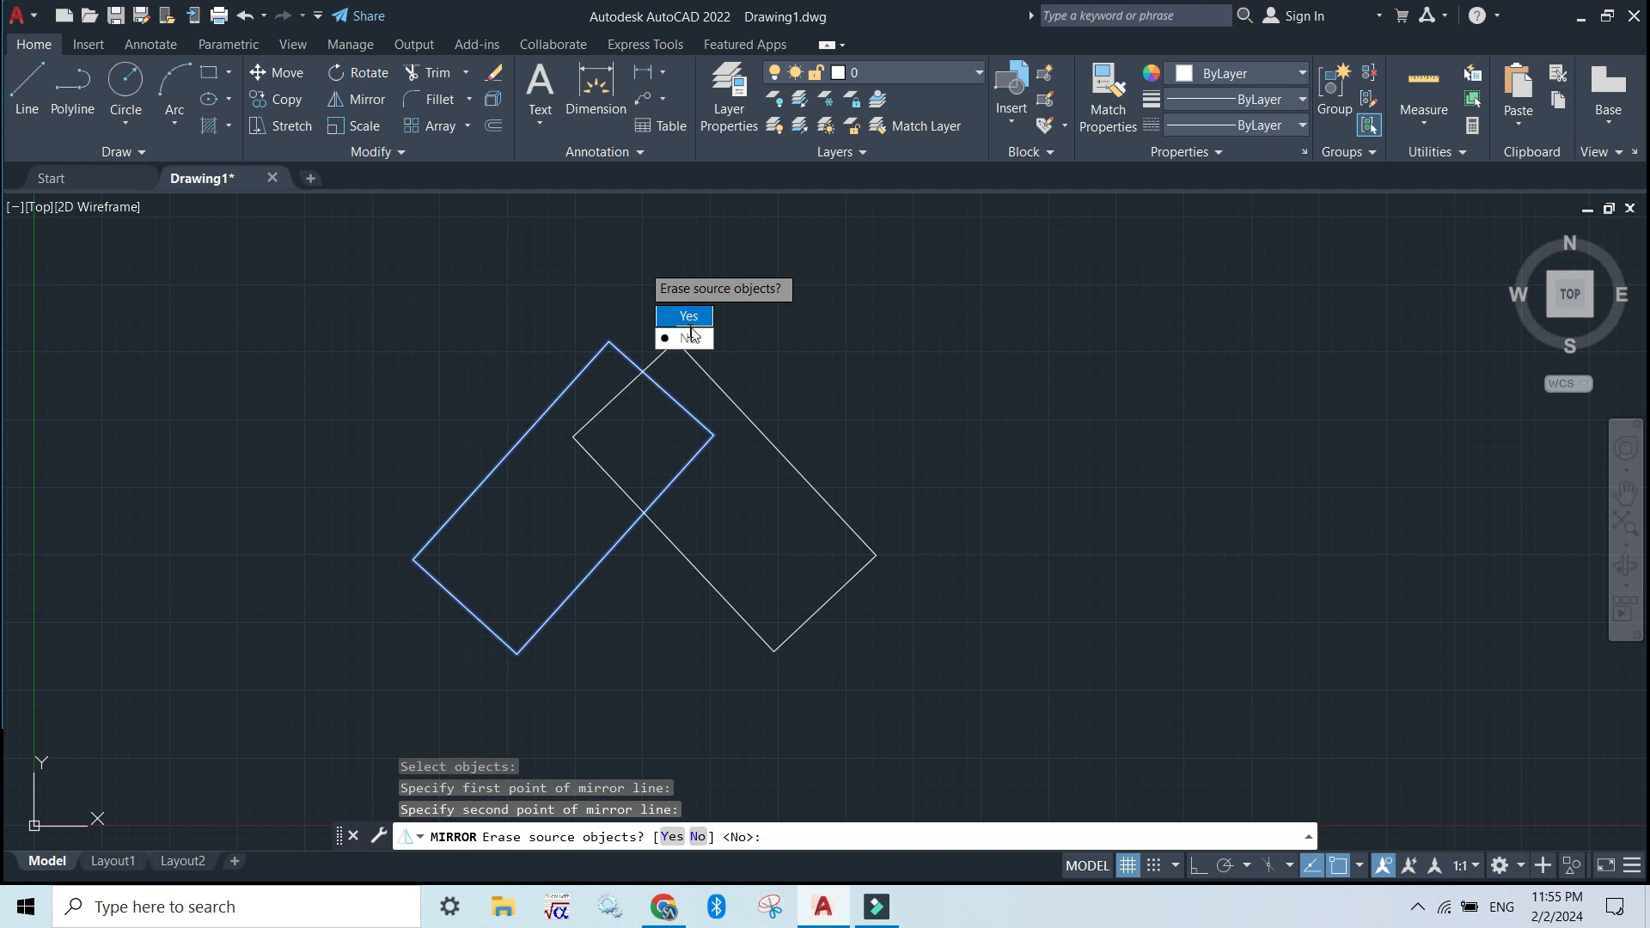
click(686, 338)
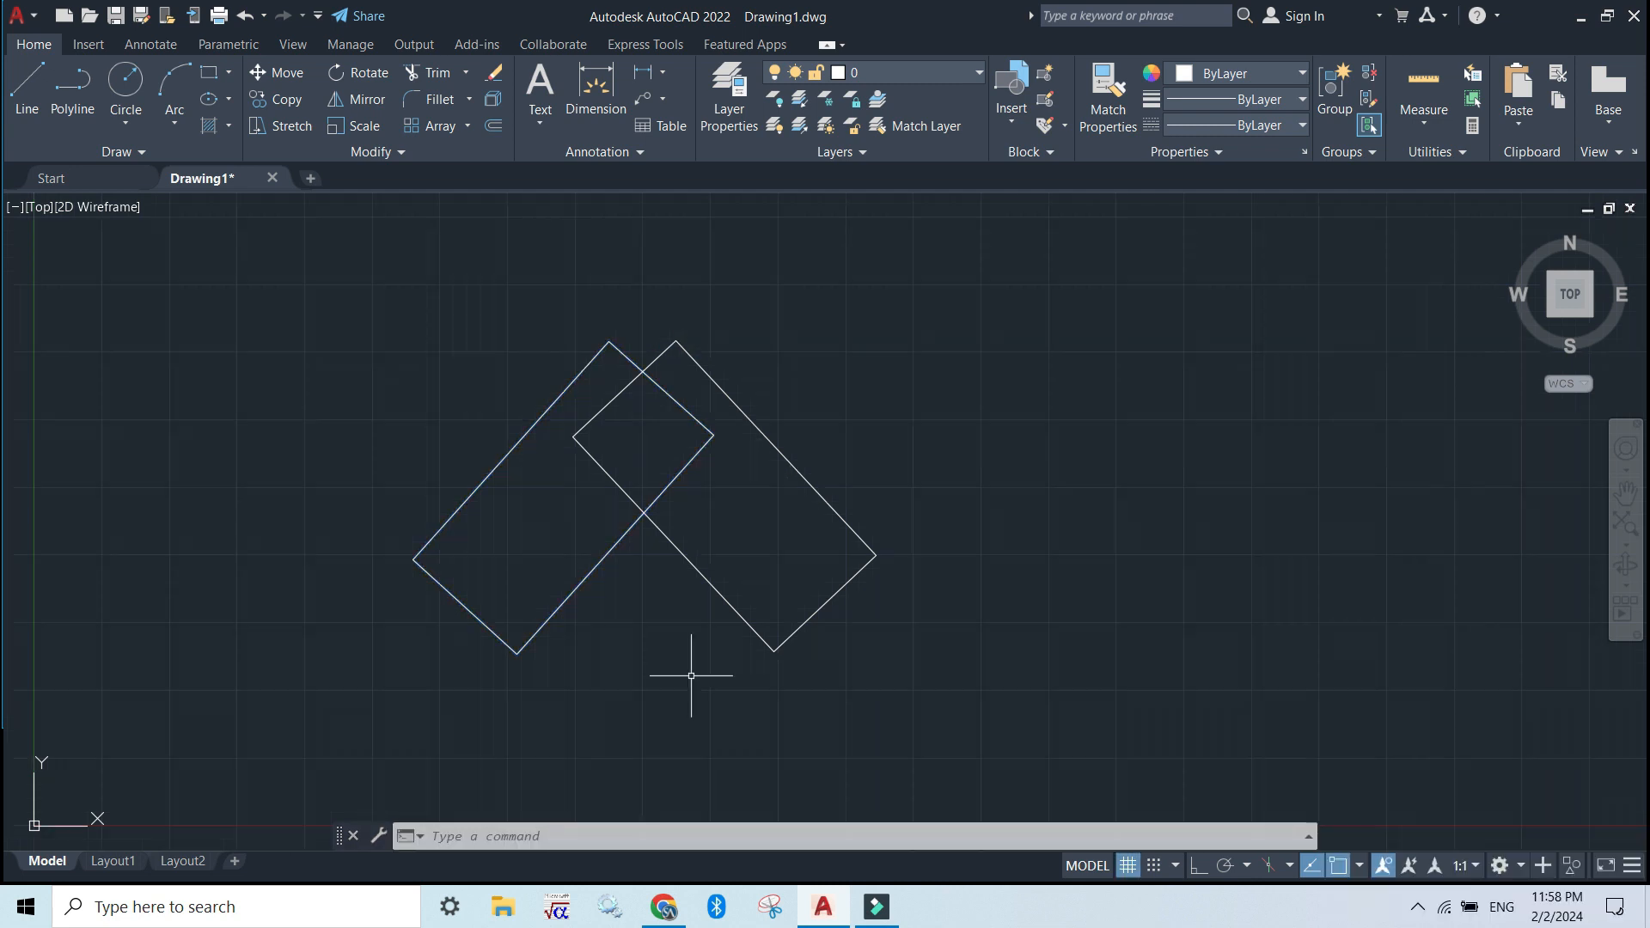
Scale both rectangles by a factor of about 0.64 with the SC command alias, using their lower intersection as base point
key(F7)
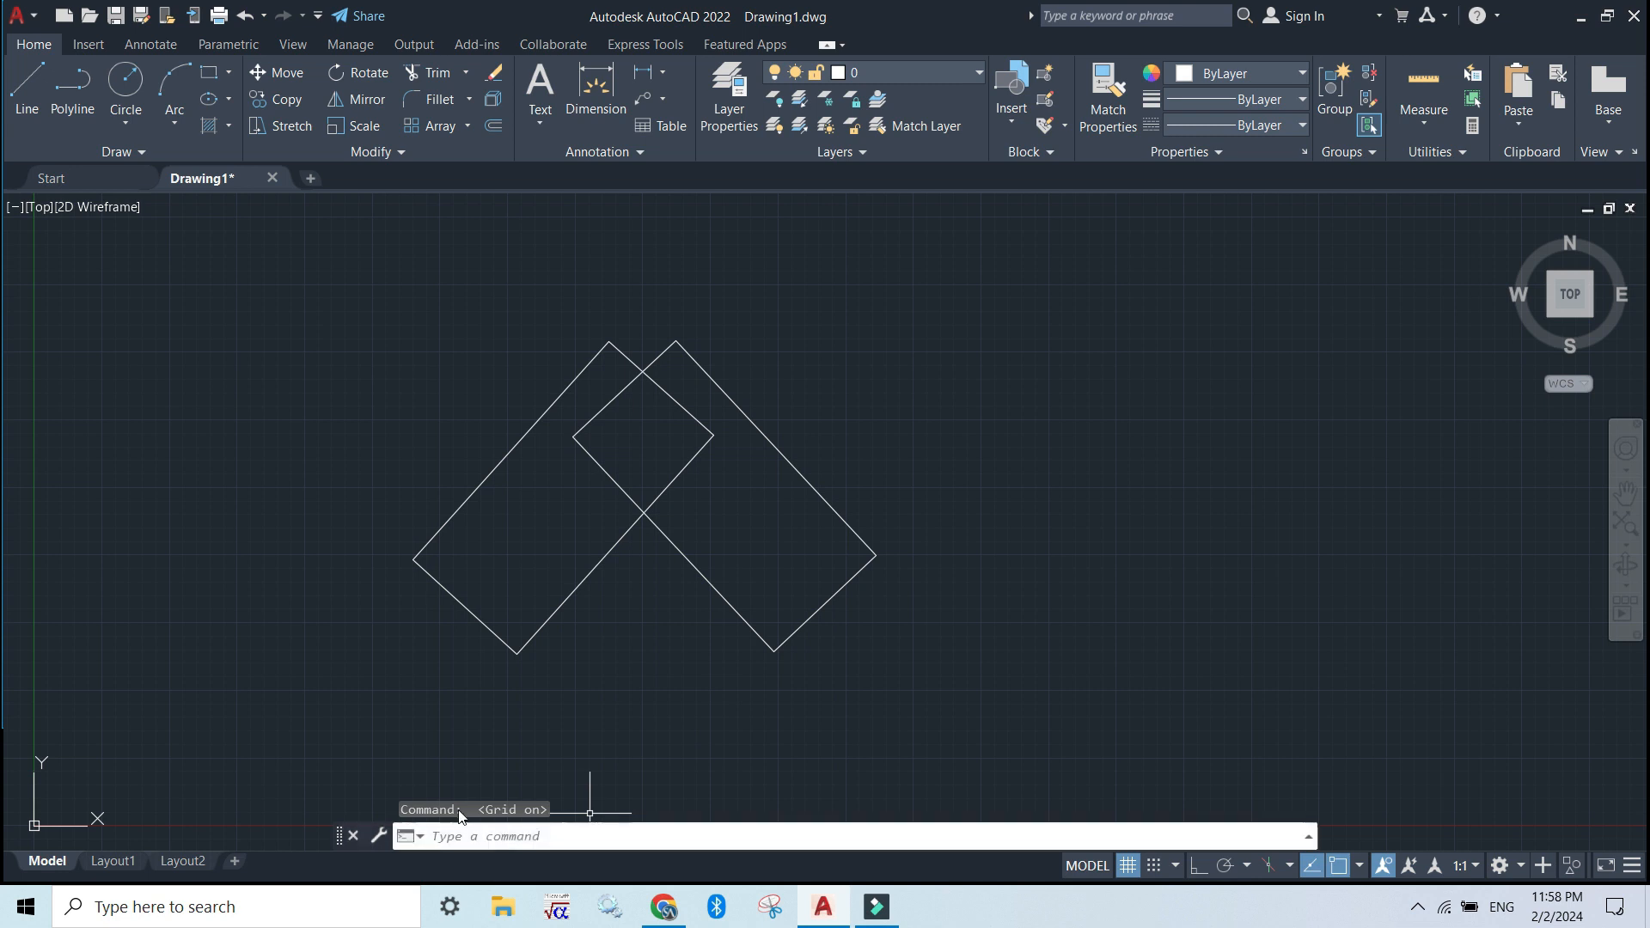
click(475, 838)
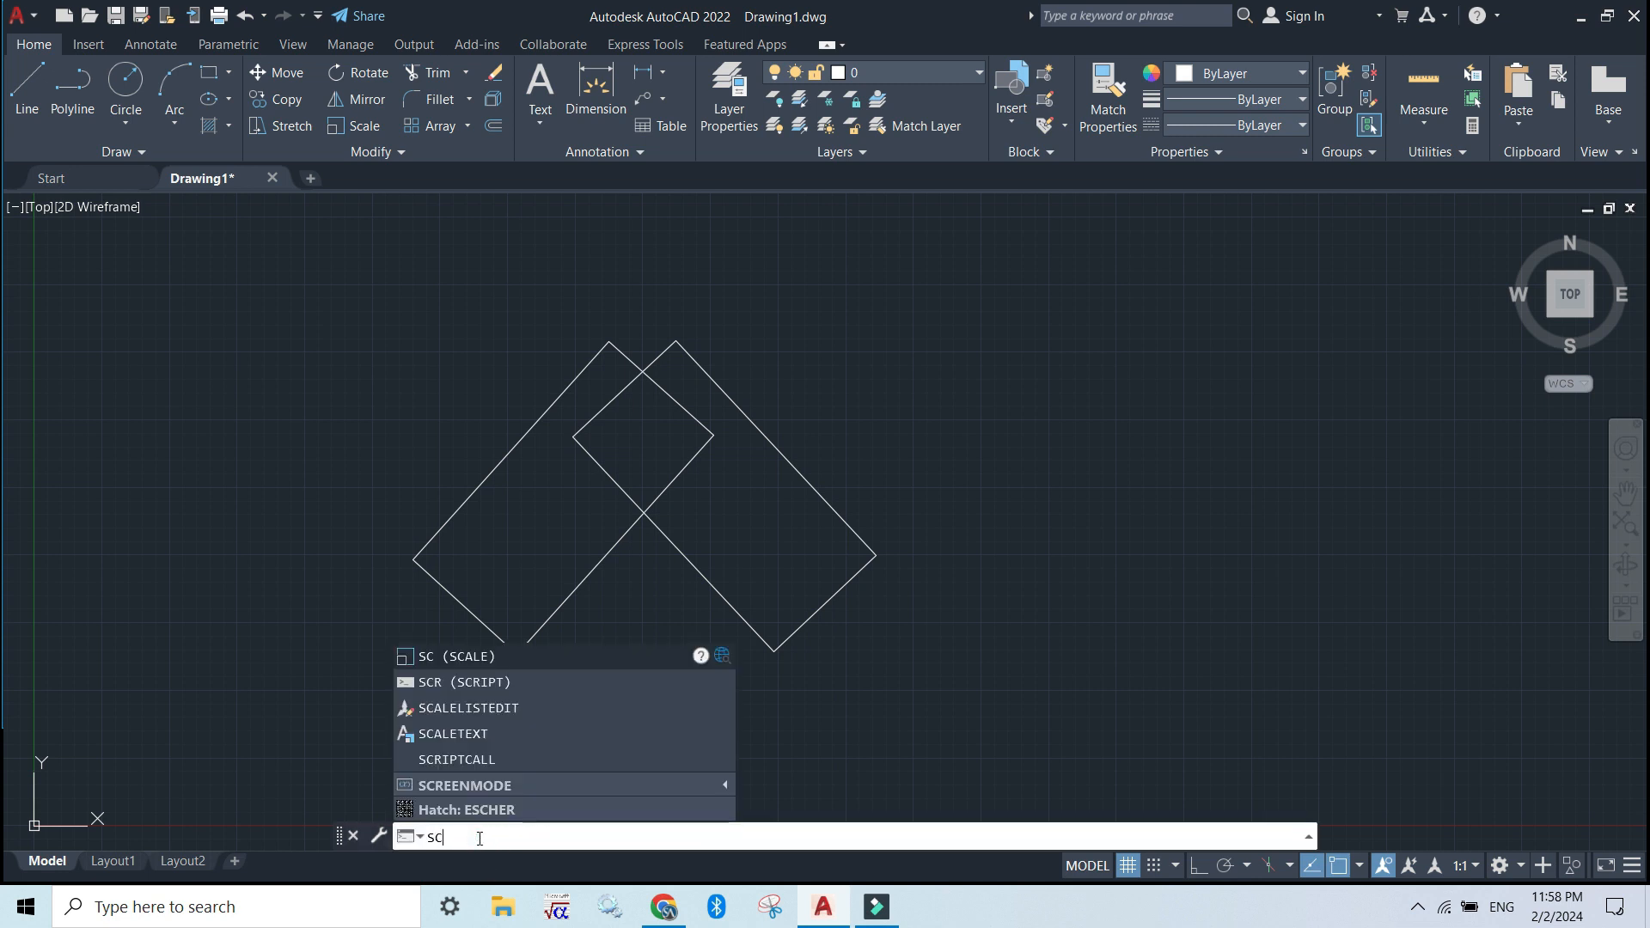
key(Return)
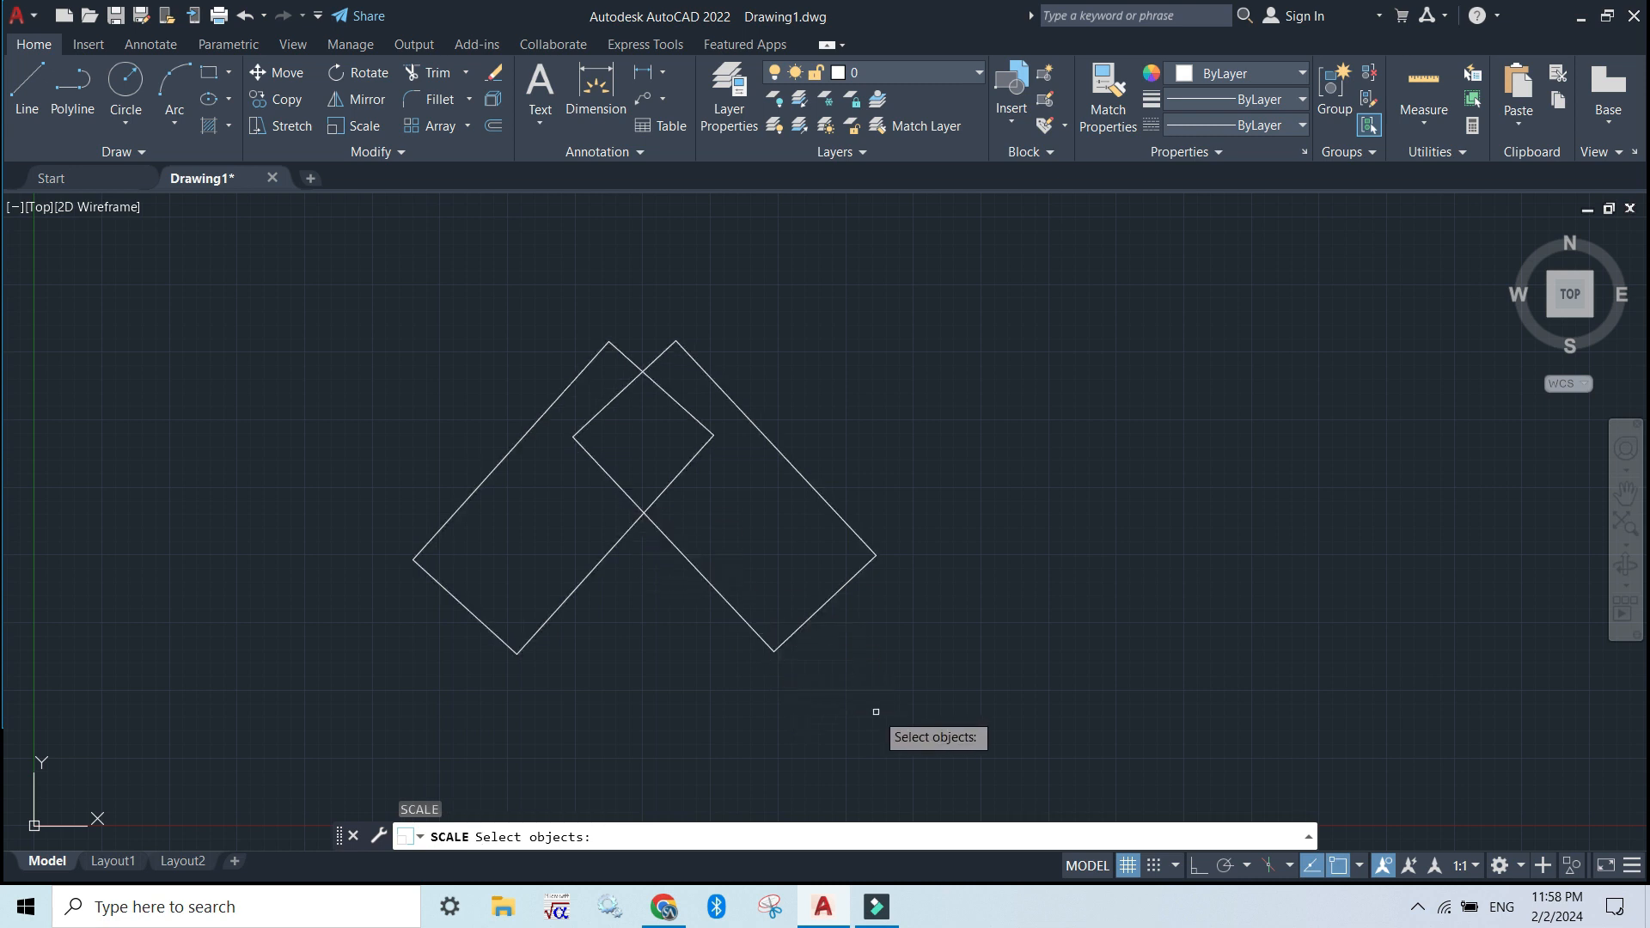
mouse_move(858, 730)
mouse_down()
mouse_move(693, 633)
mouse_move(481, 292)
mouse_move(469, 240)
mouse_up()
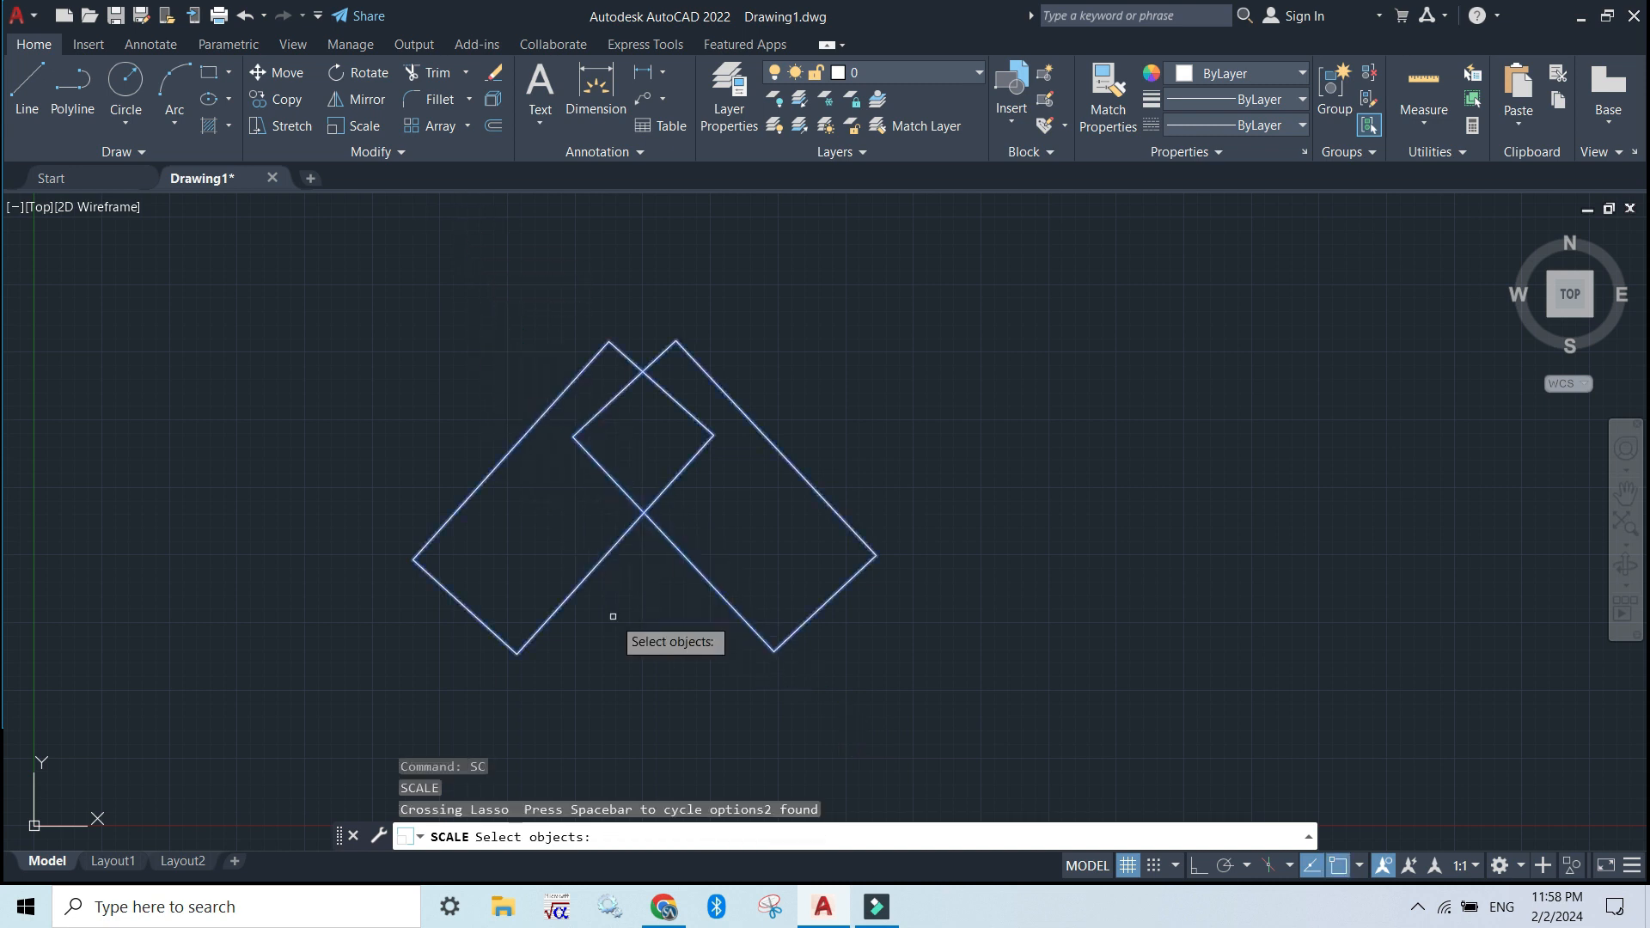
key(Return)
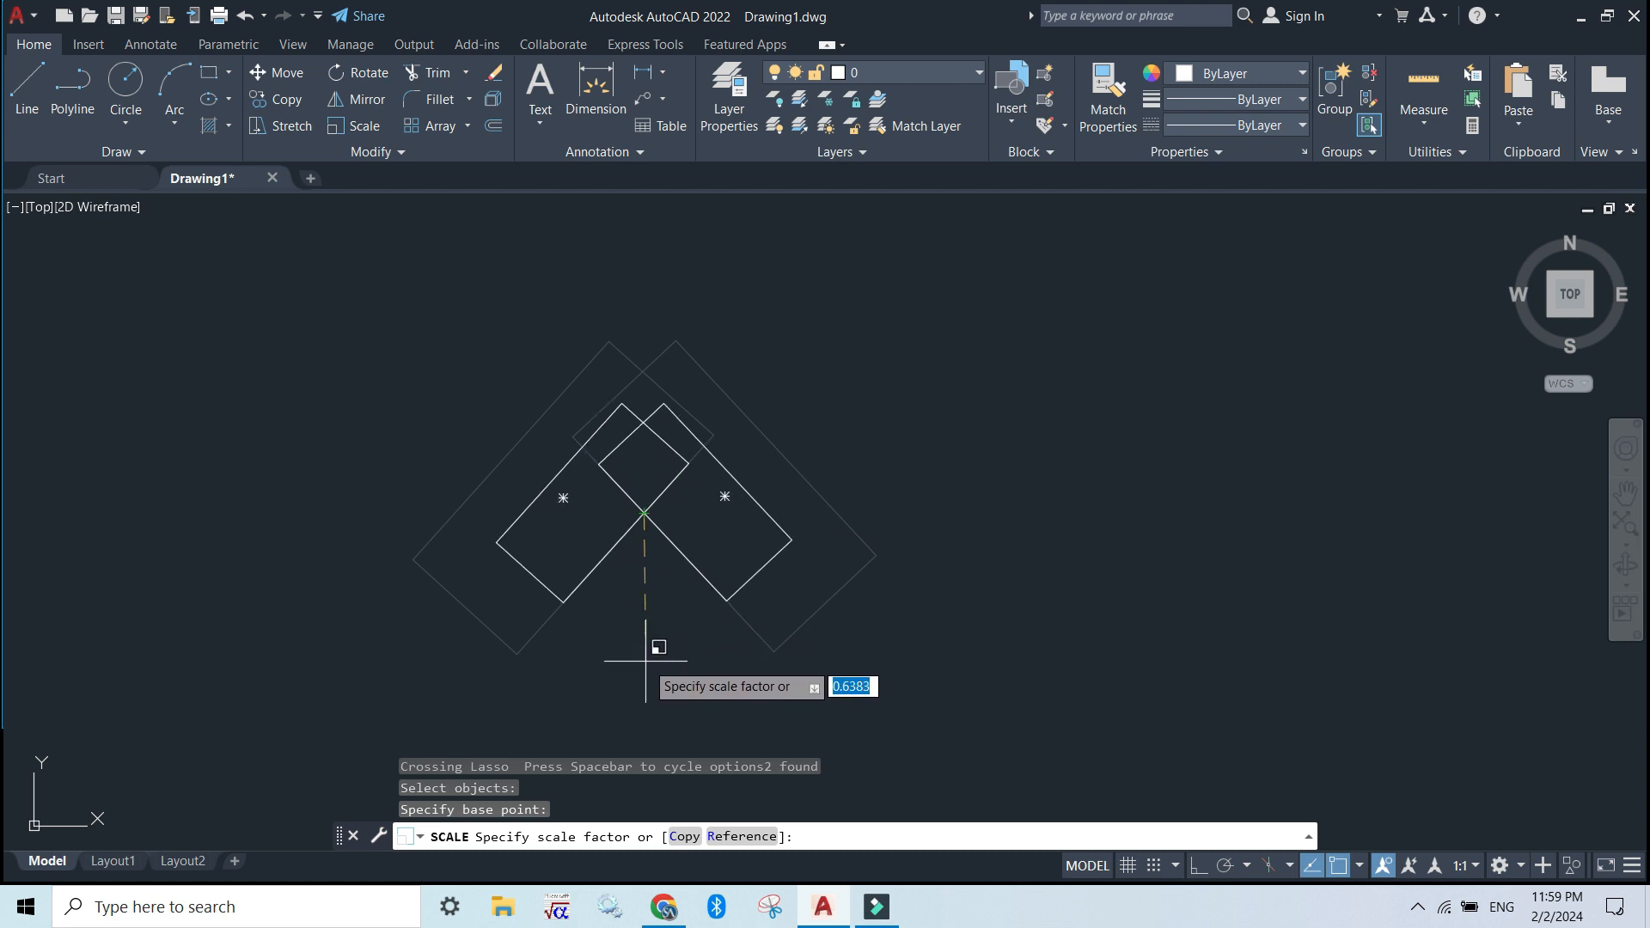
key(Escape)
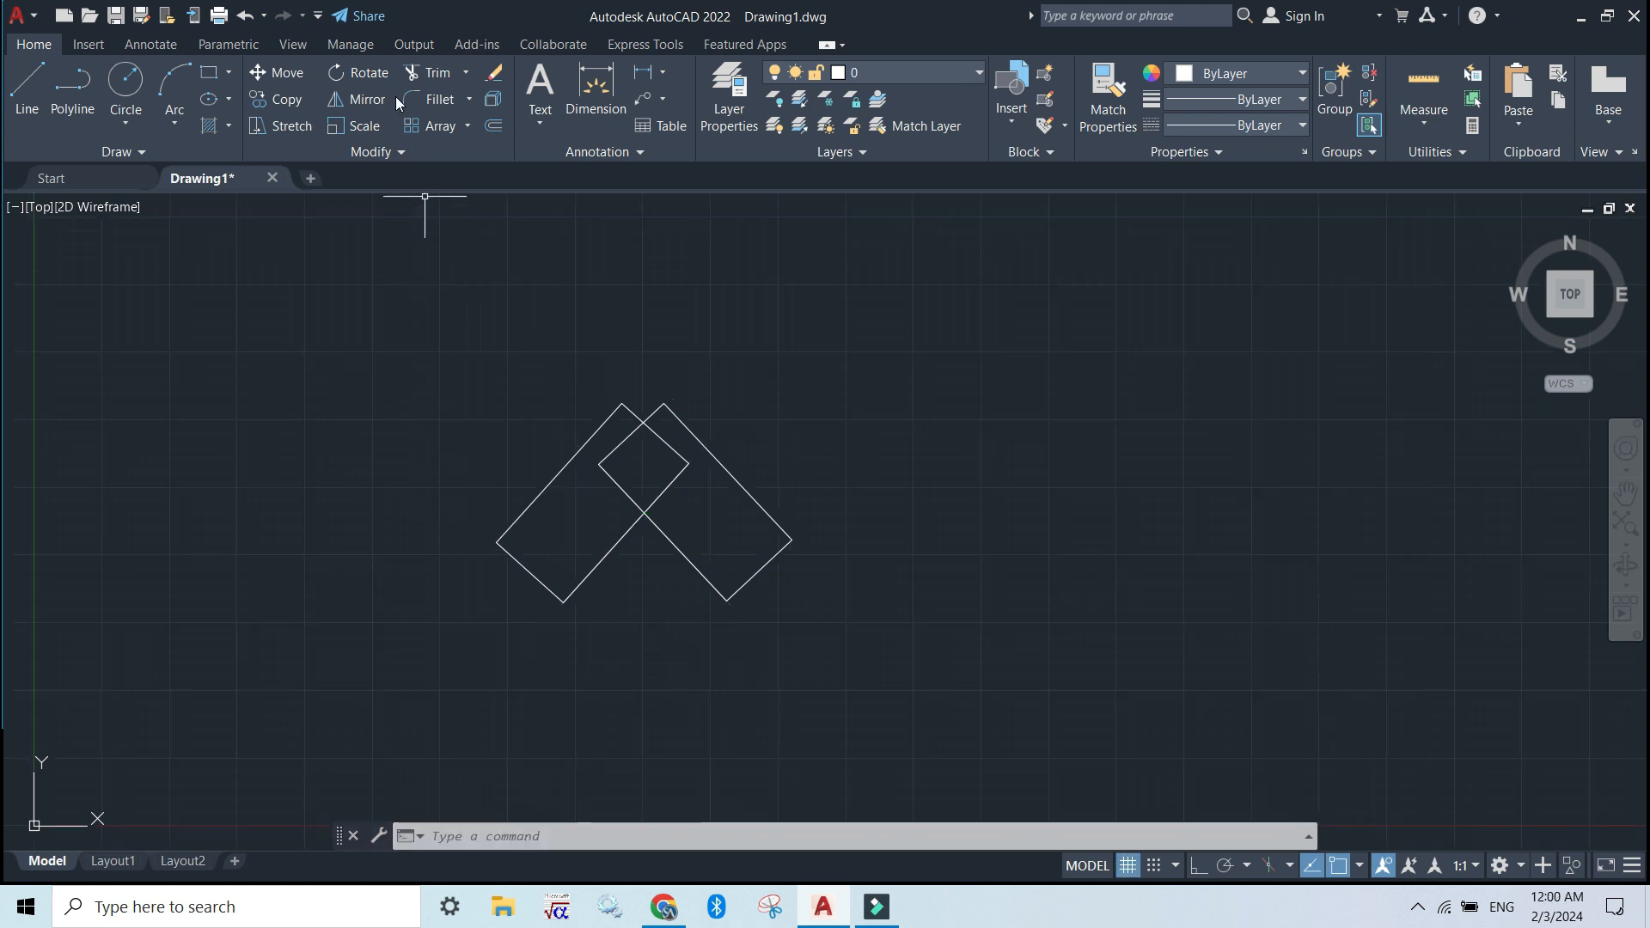
Trim away all edge segments inside the overlap of the two rectangles, leaving only the combined outer outline
click(433, 79)
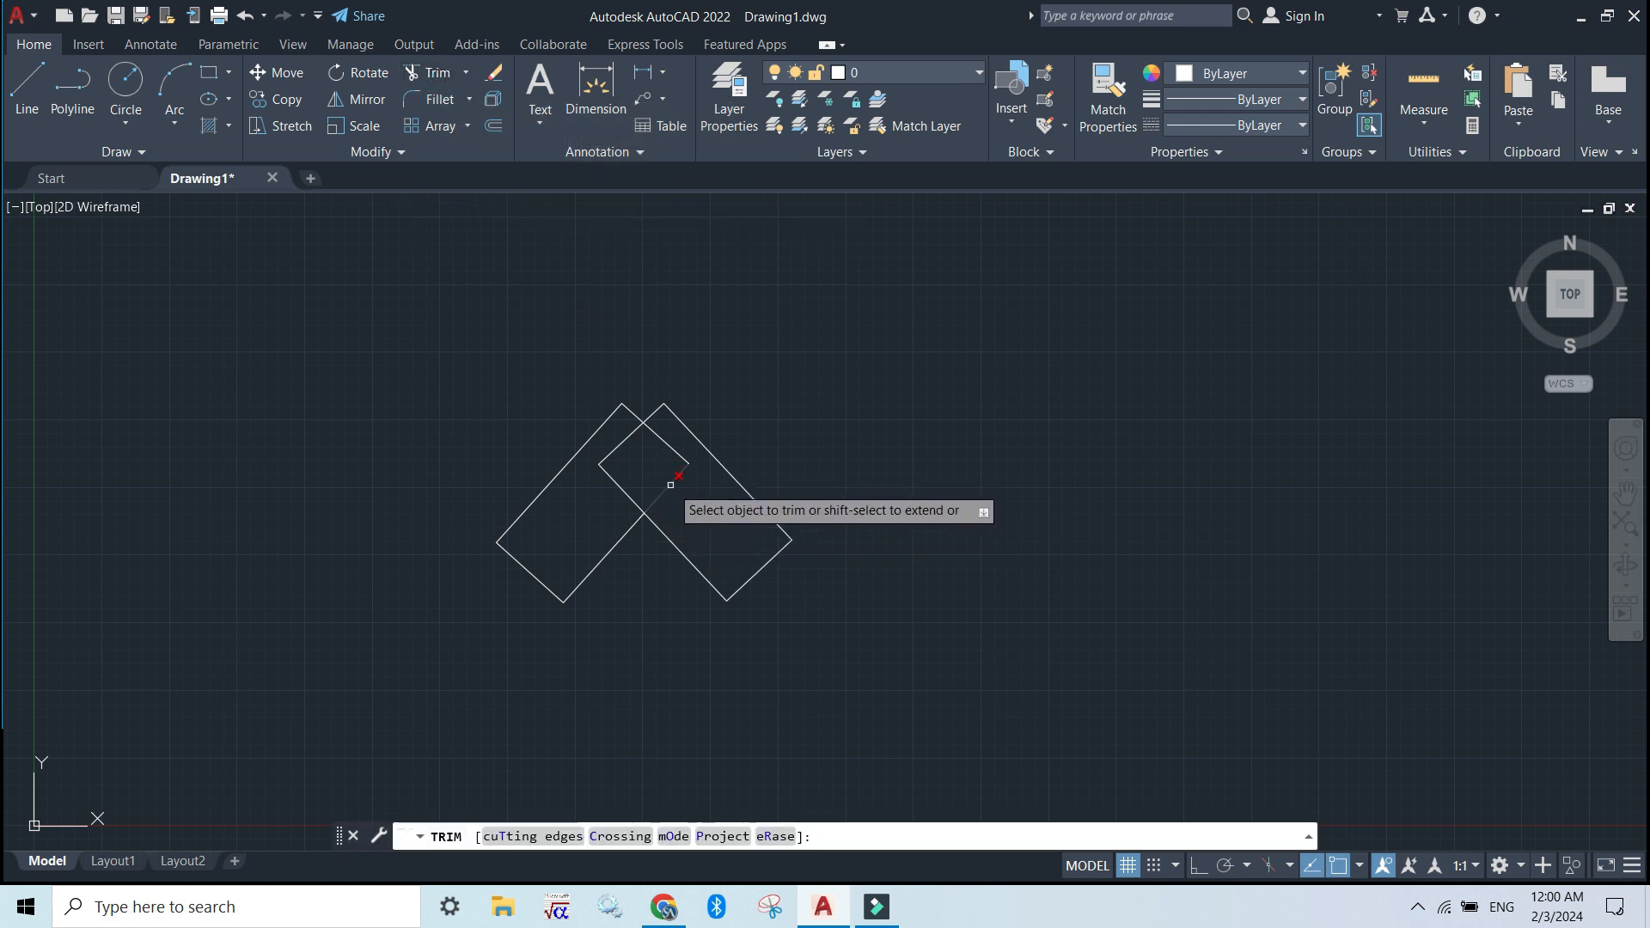
click(670, 484)
click(667, 442)
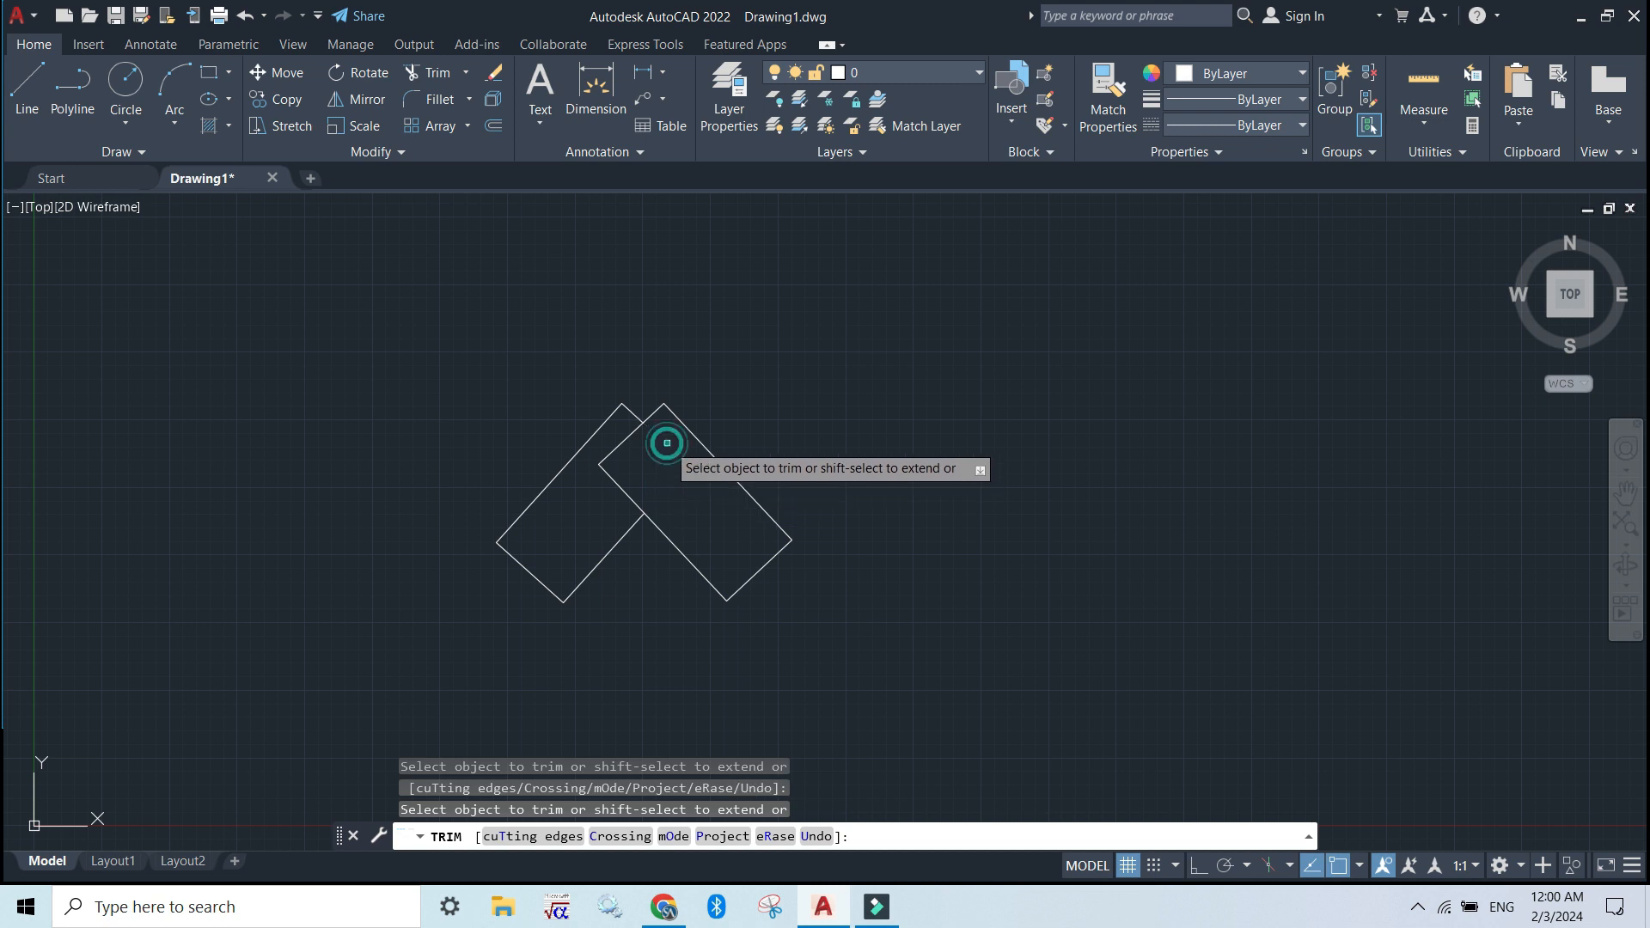
click(627, 438)
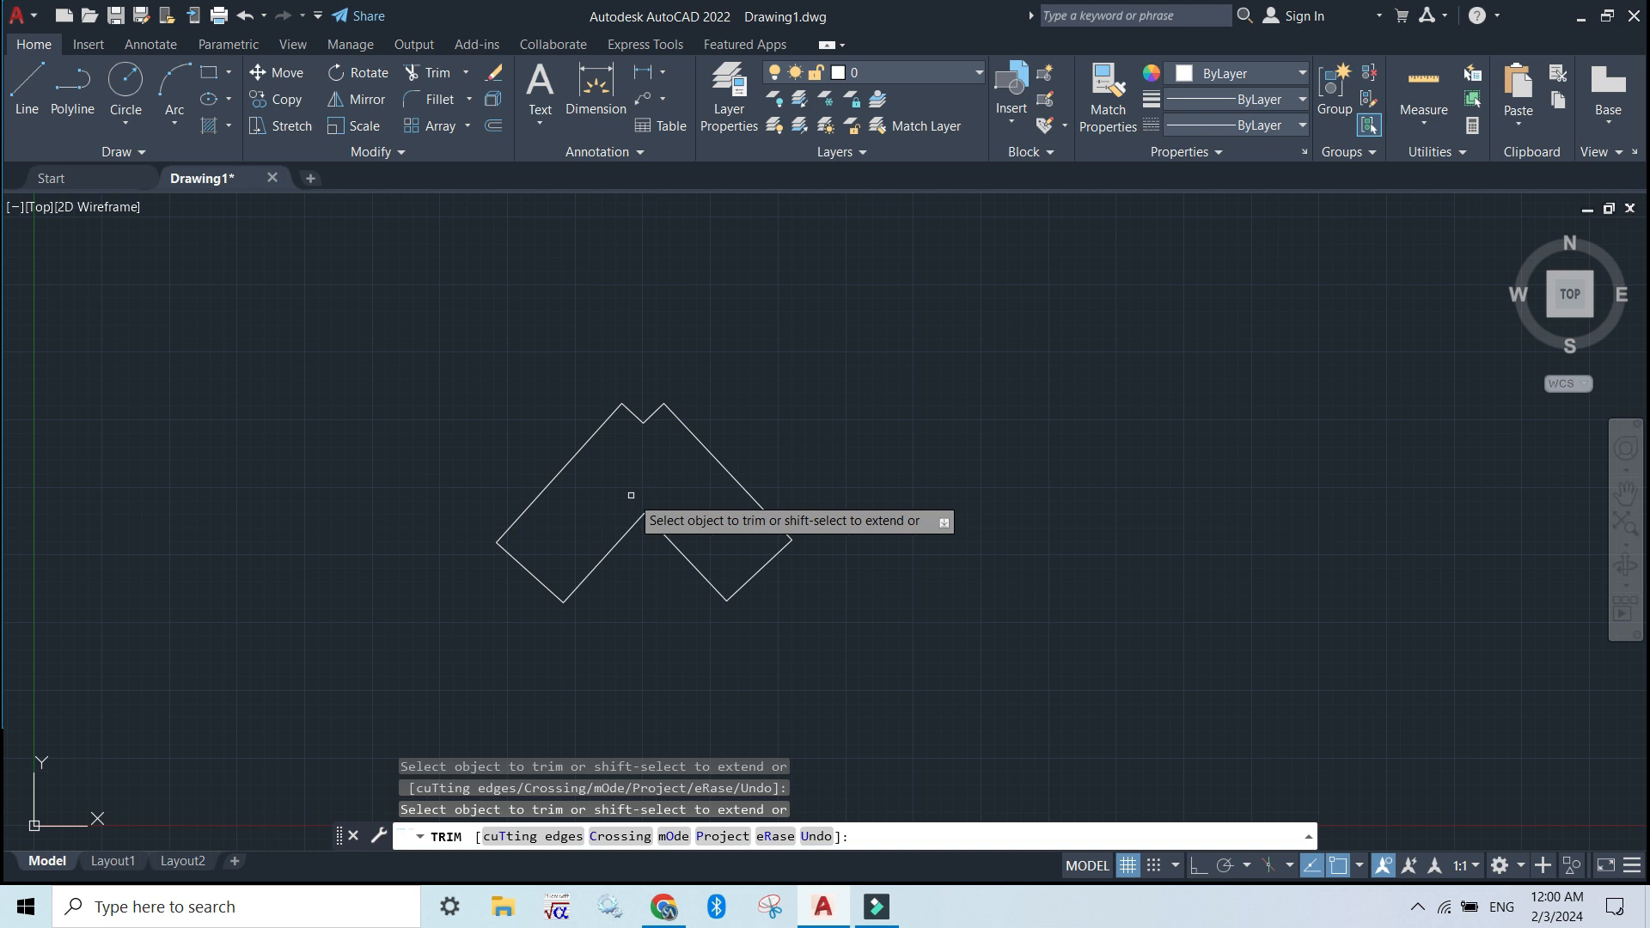
key(Escape)
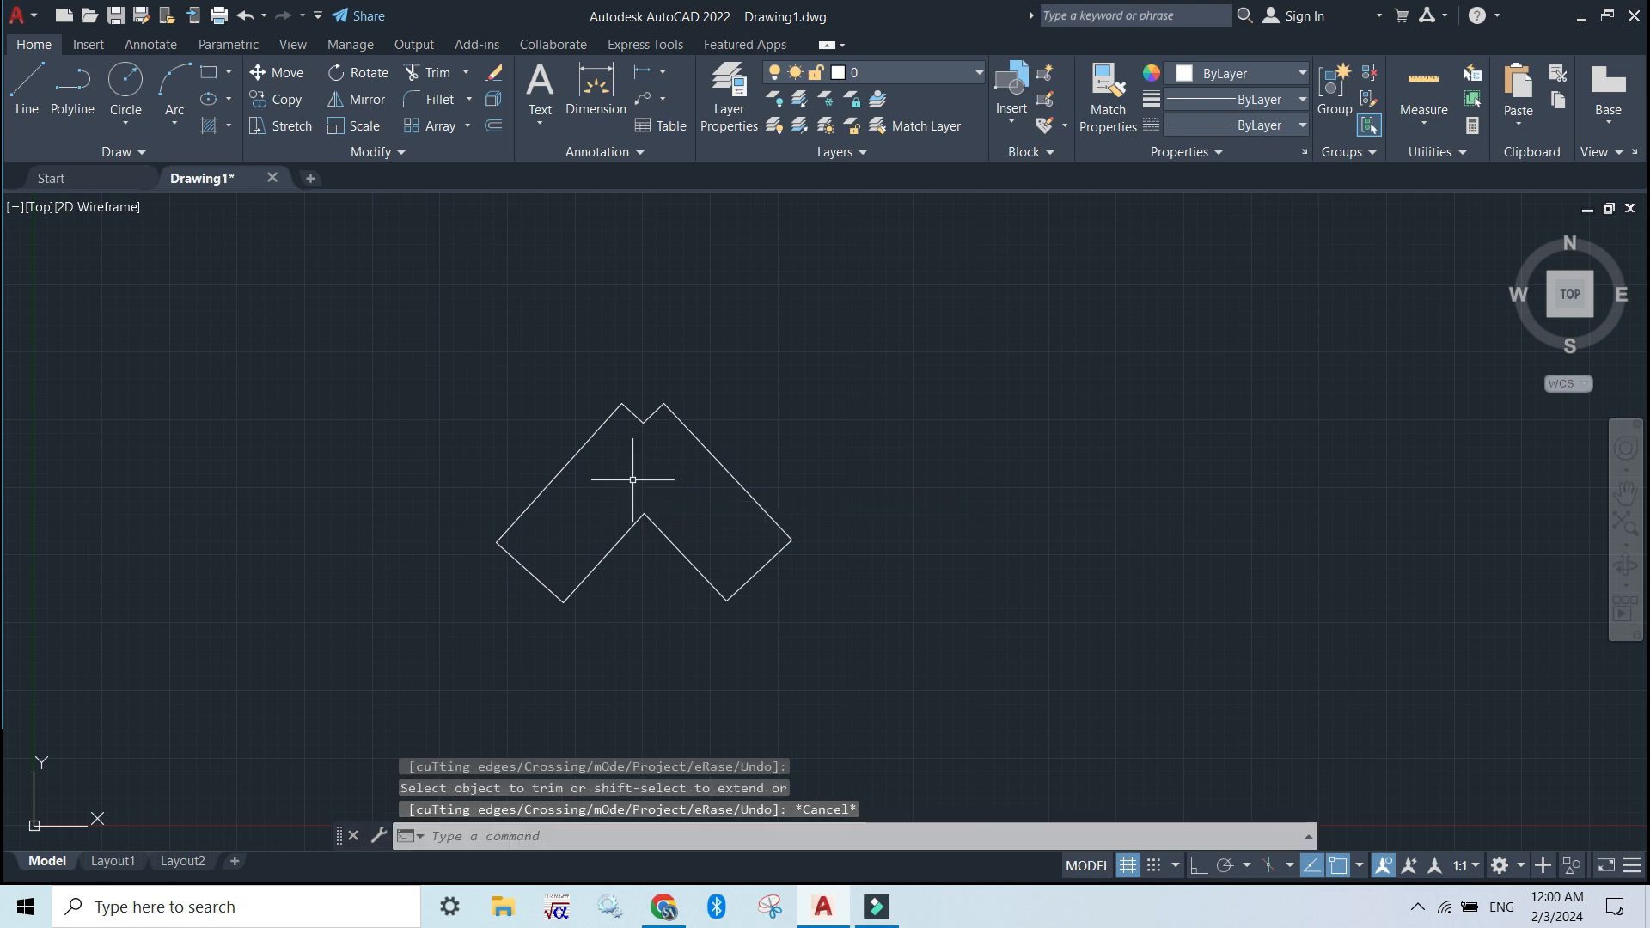
click(440, 98)
key(Escape)
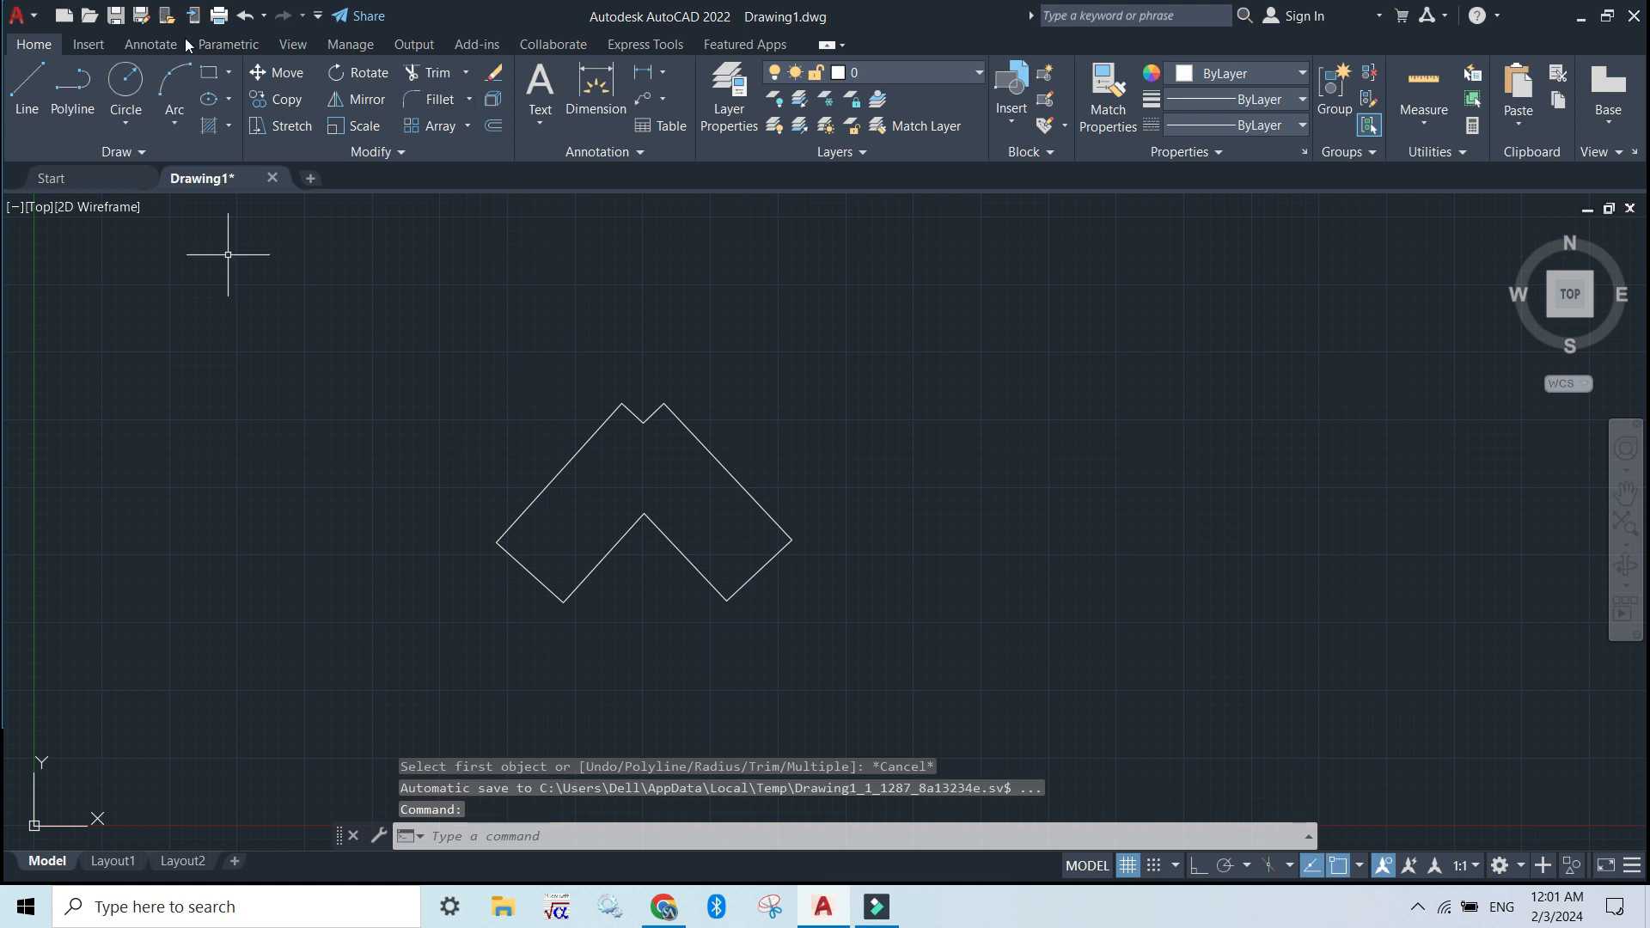
click(440, 100)
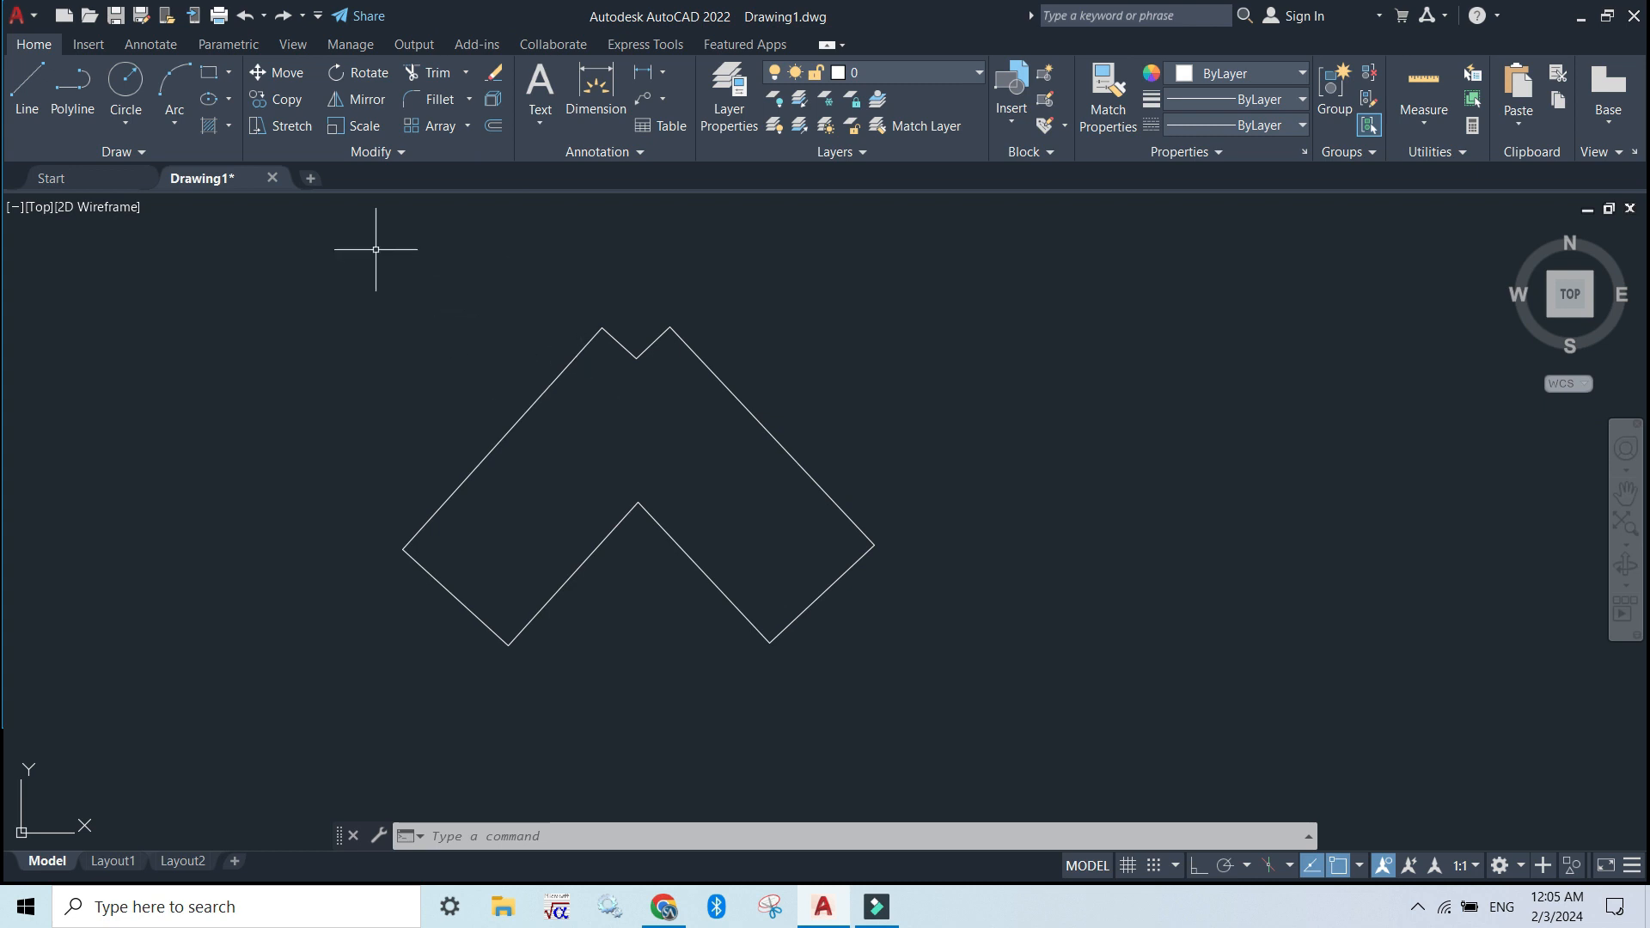
Explode both trimmed rectangles into separate line segments, selecting them together with a crossing window
click(494, 98)
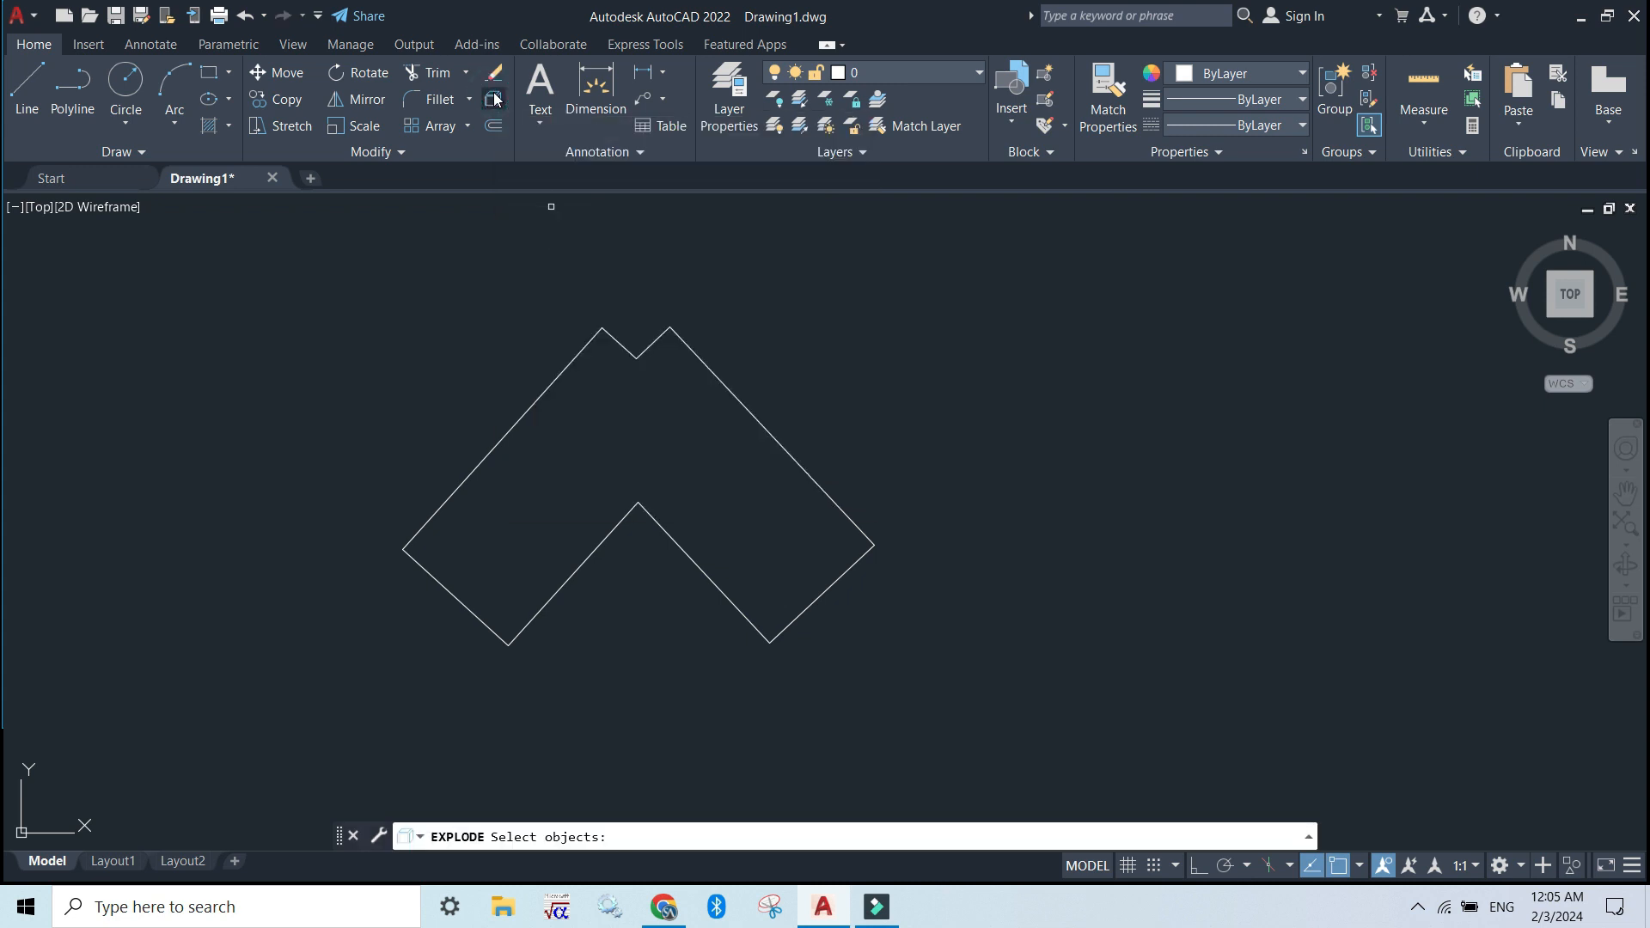
click(903, 709)
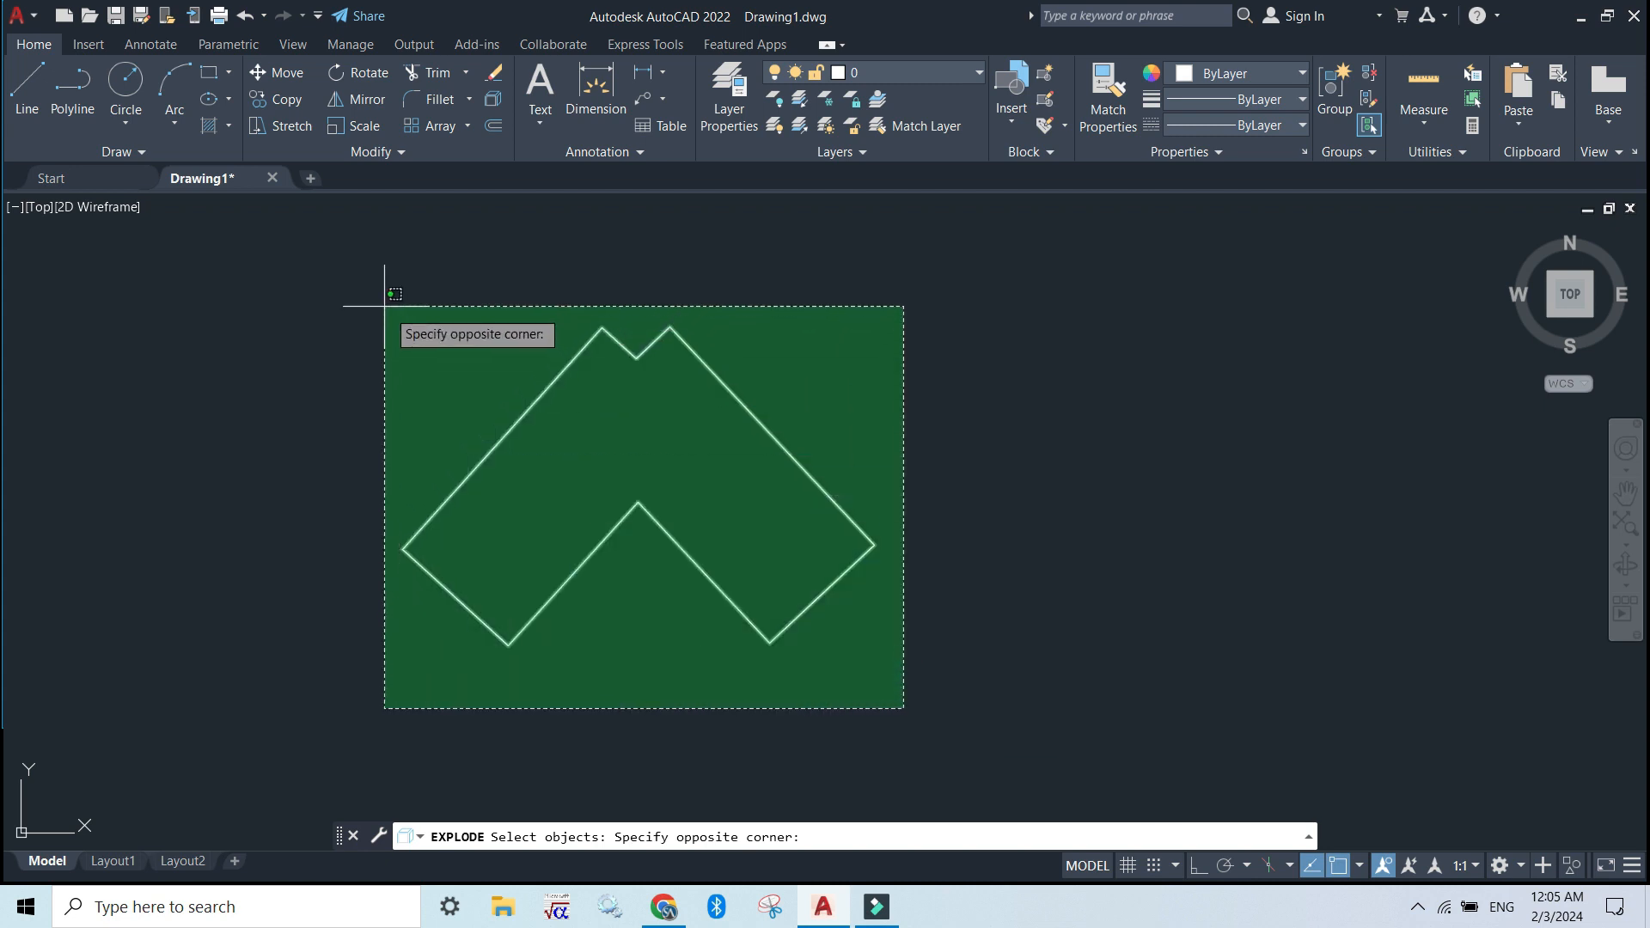
click(371, 290)
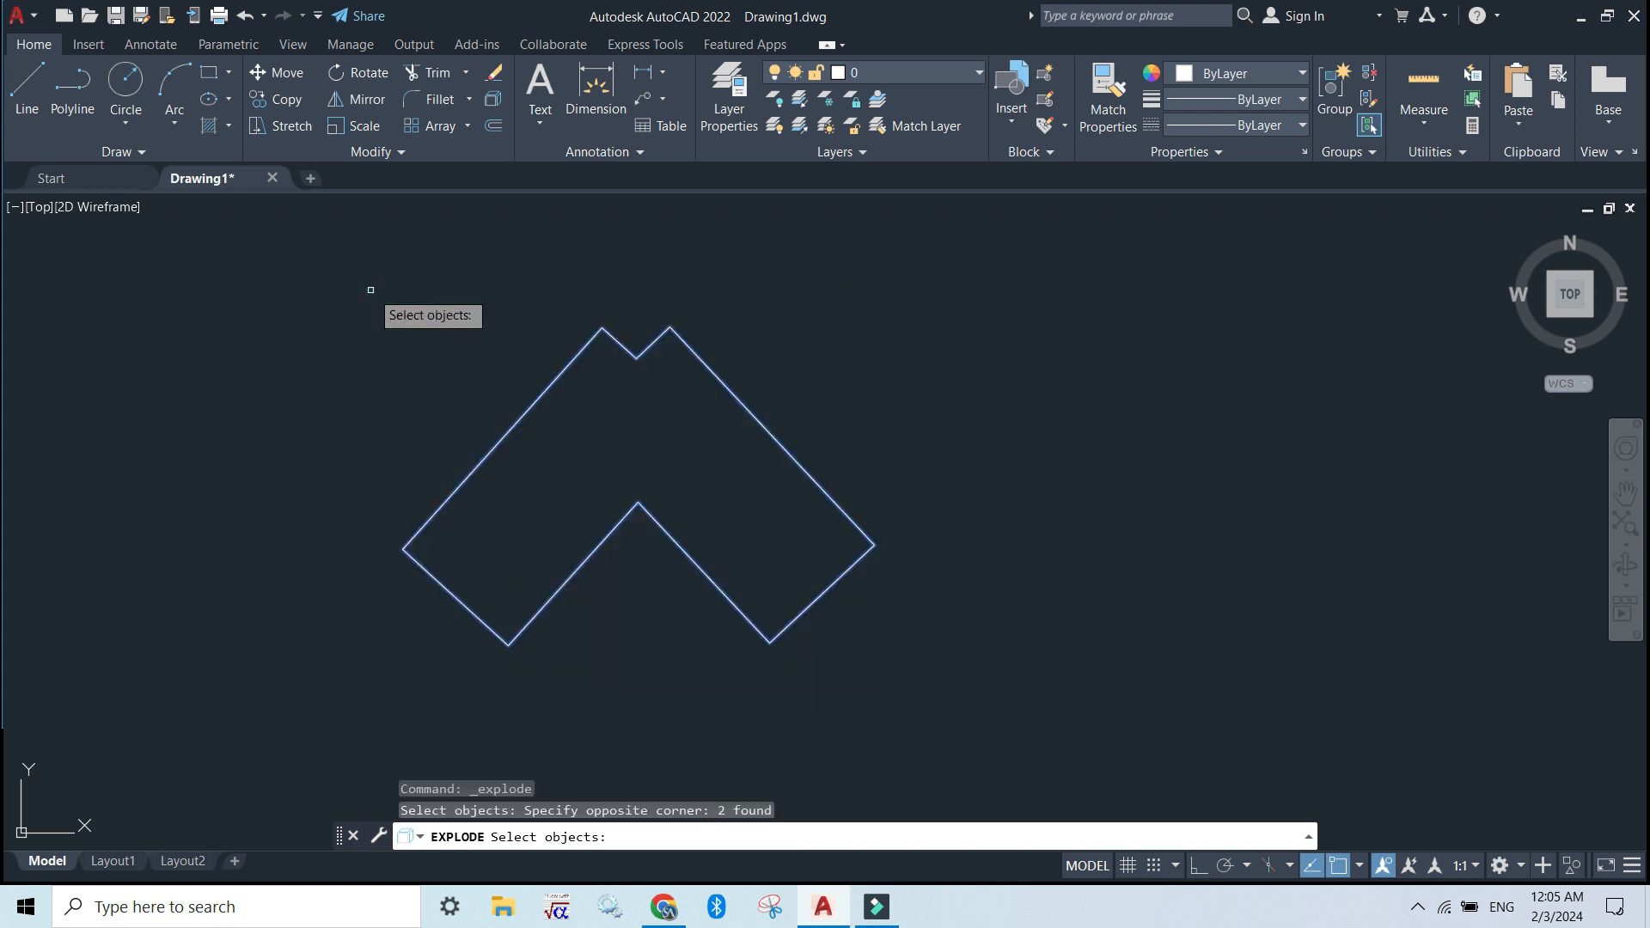
key(Return)
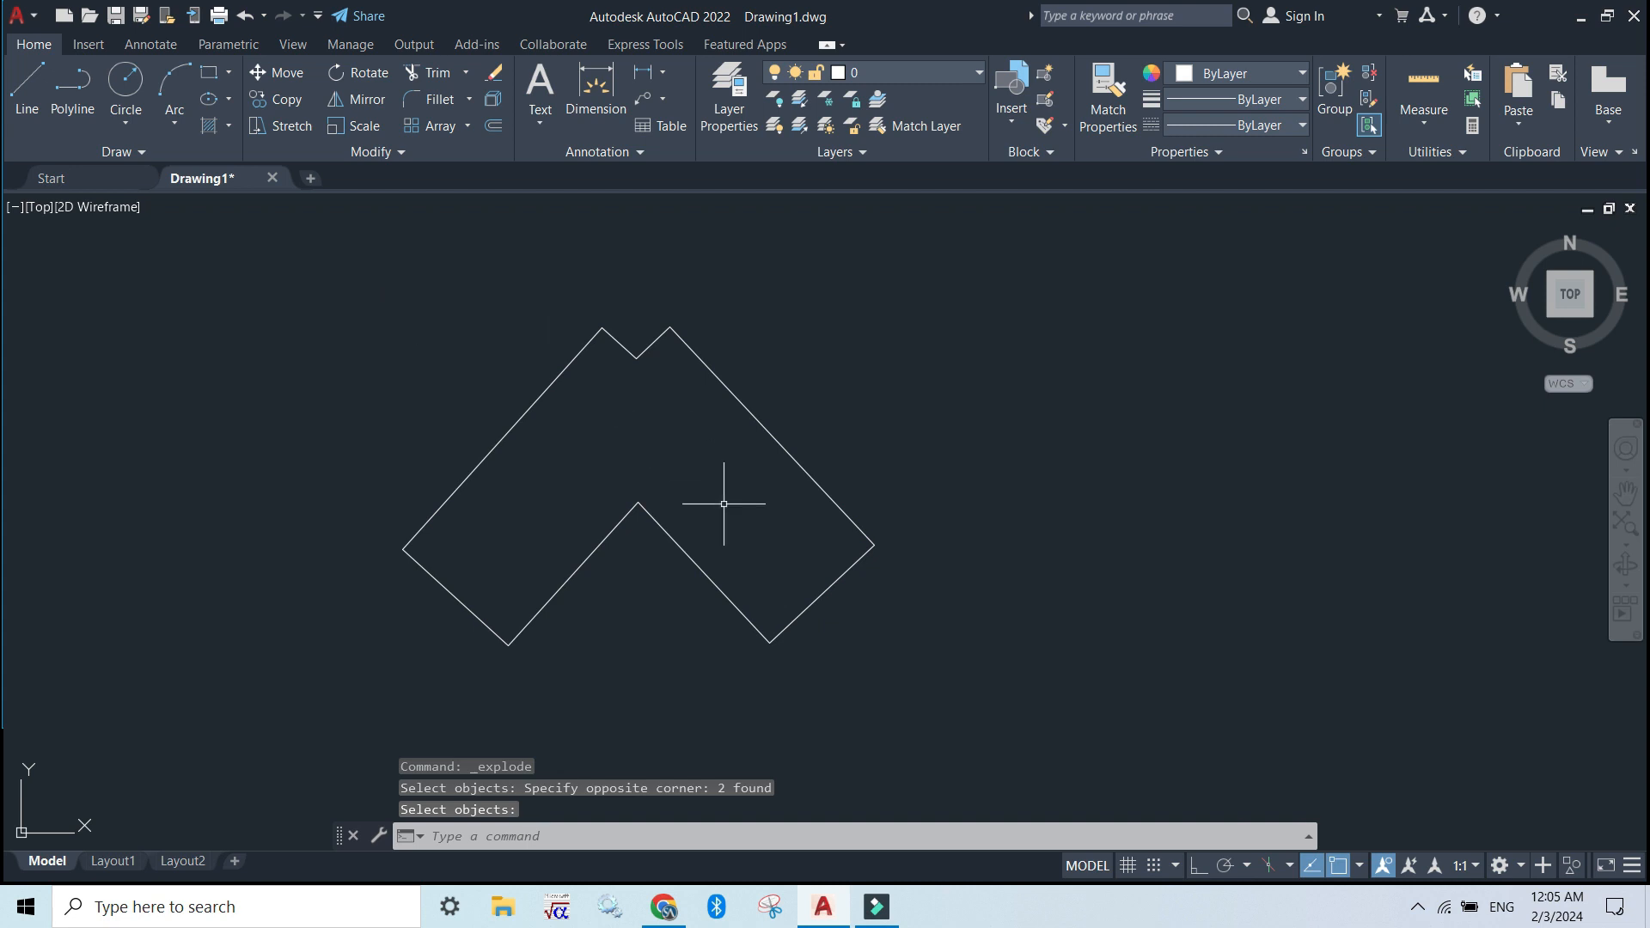
Select the short notch edge, the long right edge and the lower-right edge individually to check the exploded outline
click(647, 341)
click(699, 359)
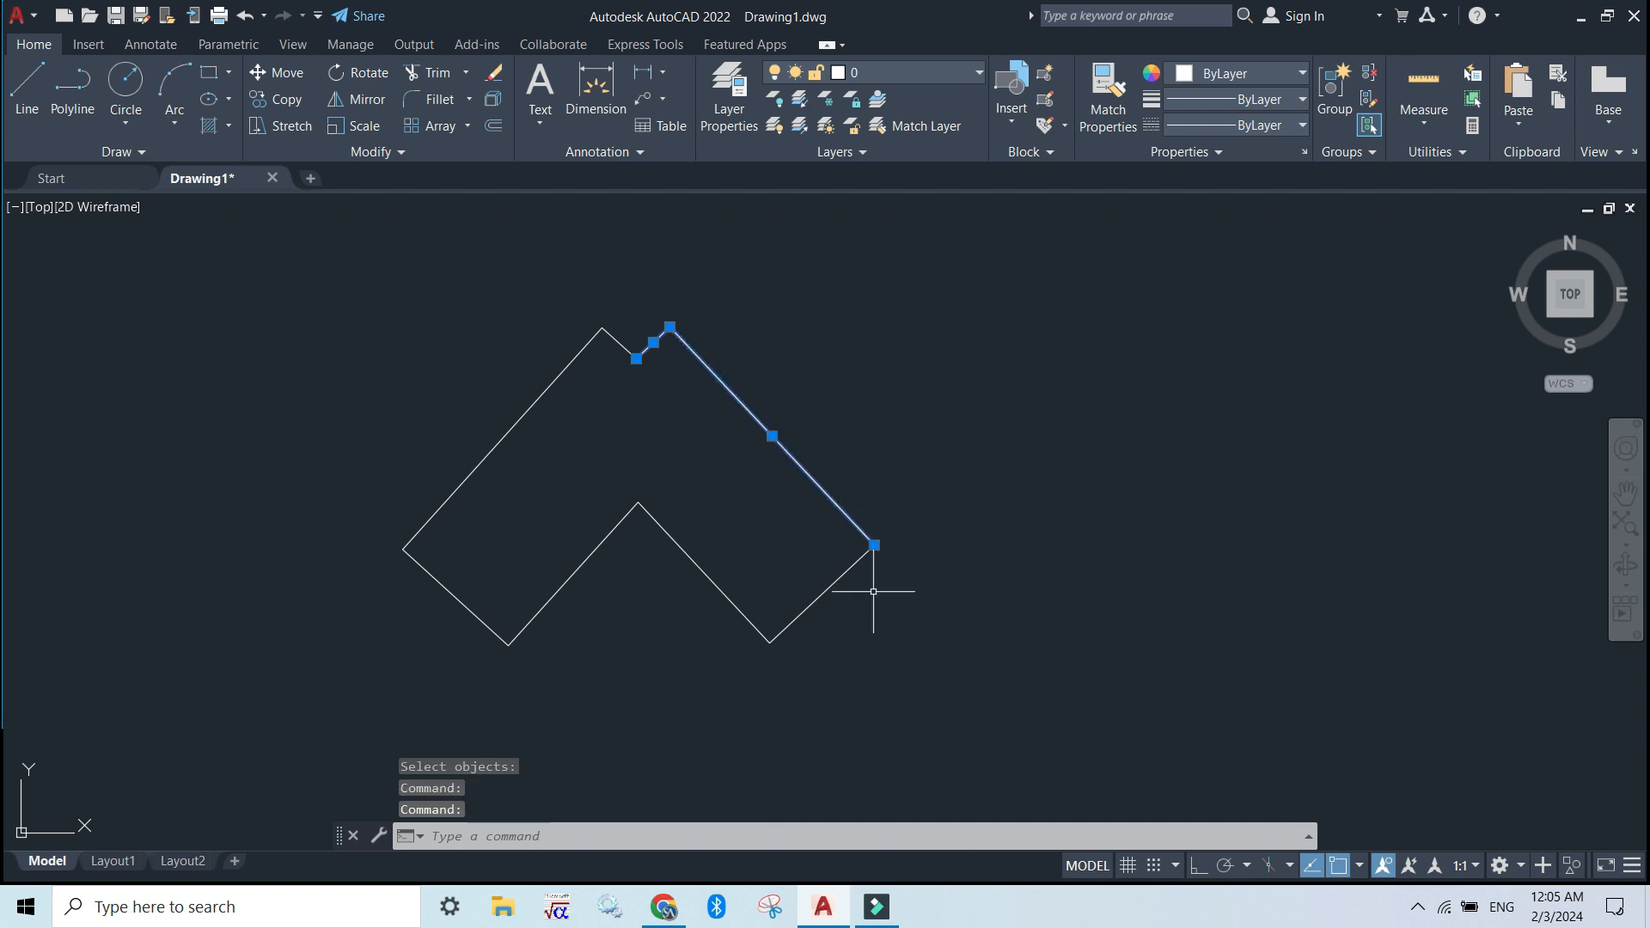
click(822, 584)
click(830, 589)
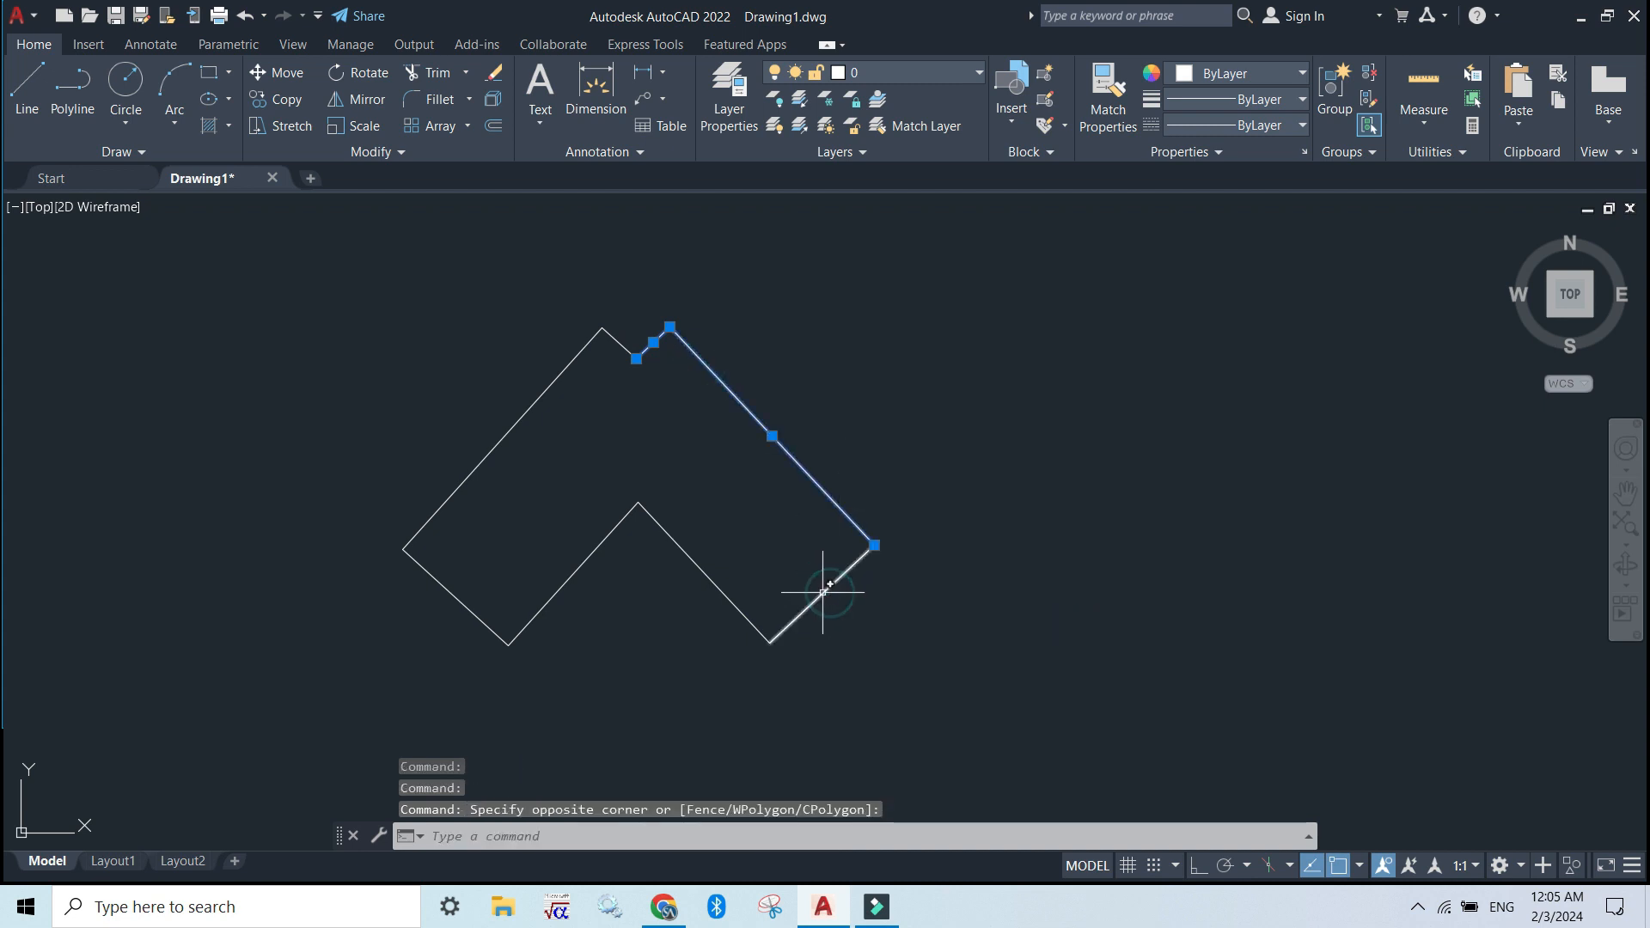
Turn on the grid and fillet the exploded outline's left corner with a radius of 1
click(828, 588)
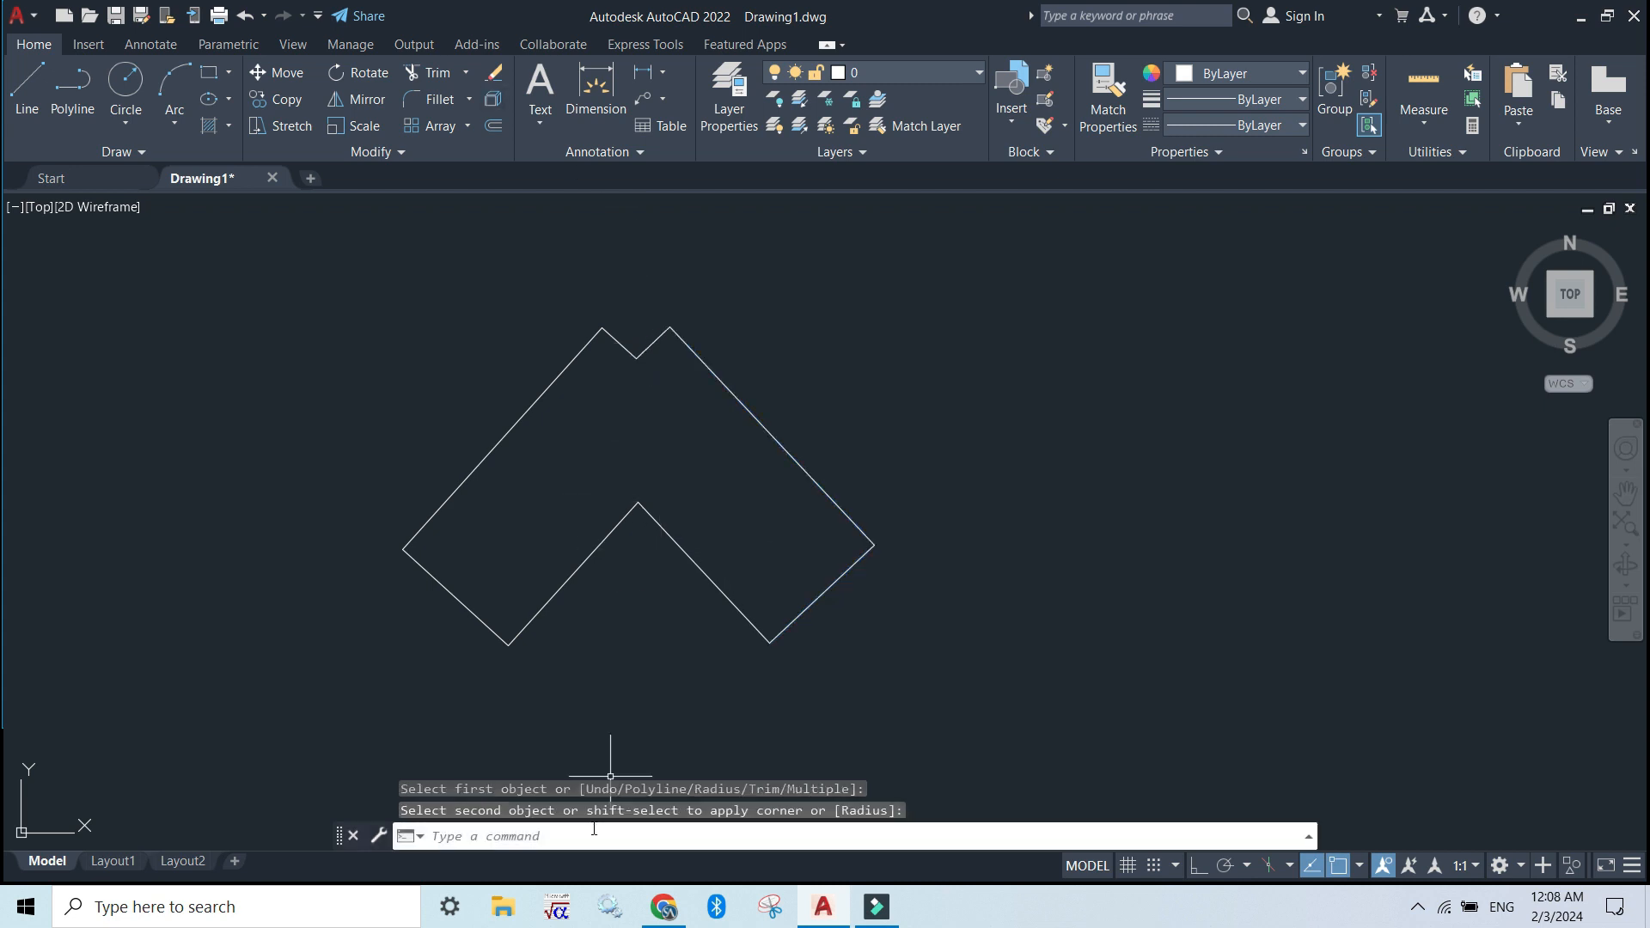
key(F7)
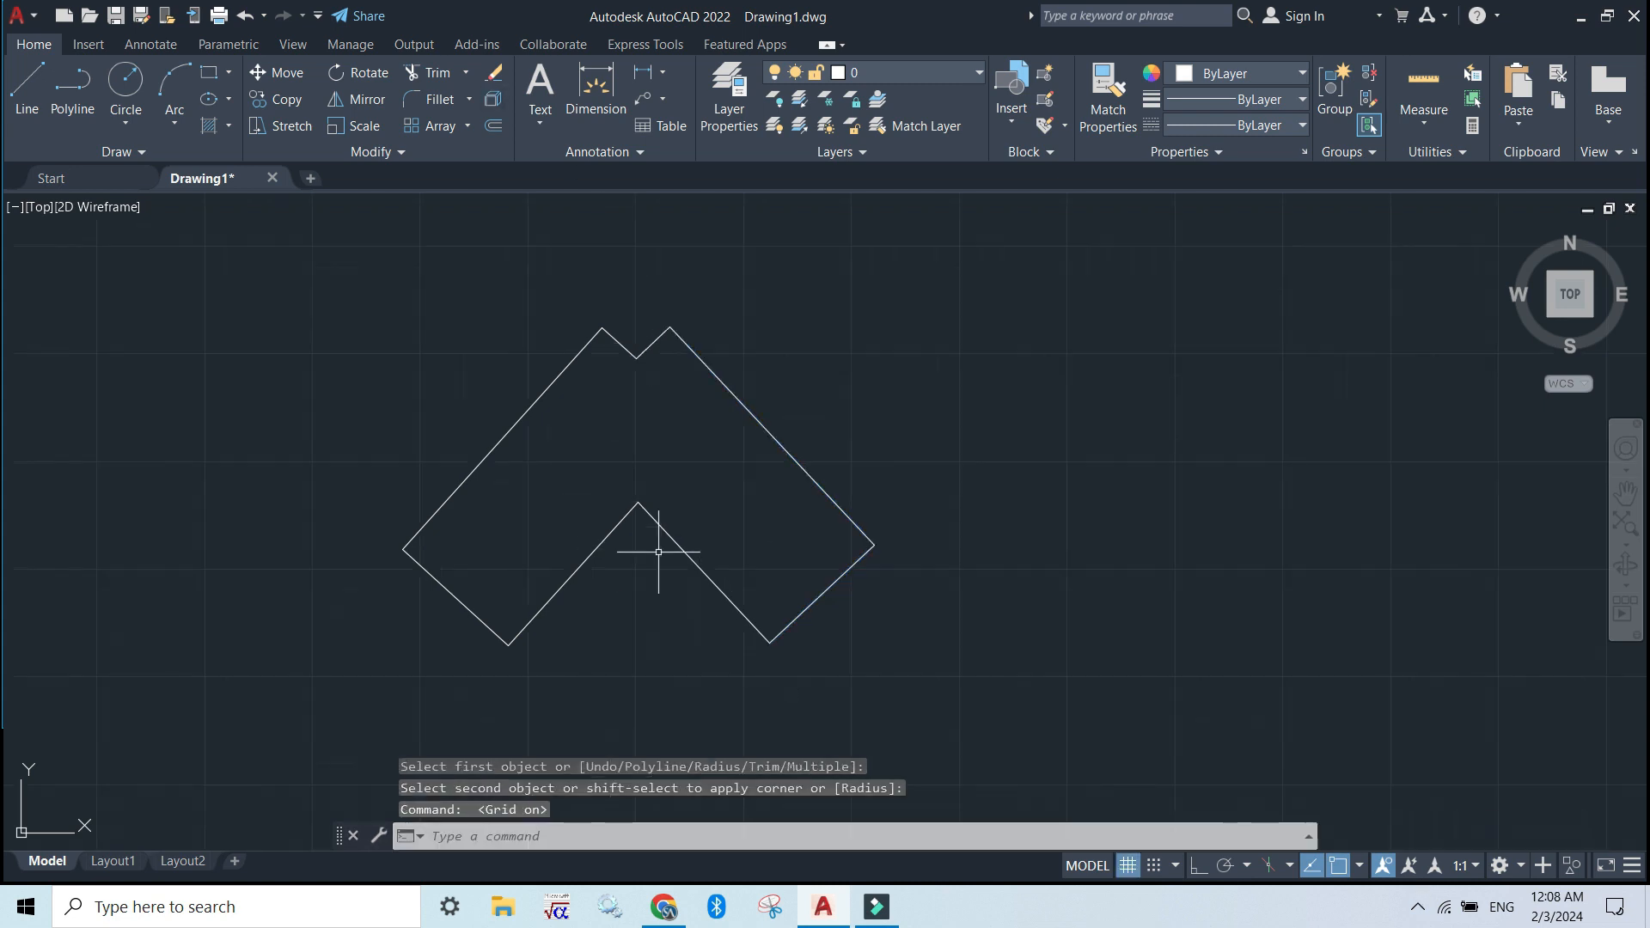
click(433, 100)
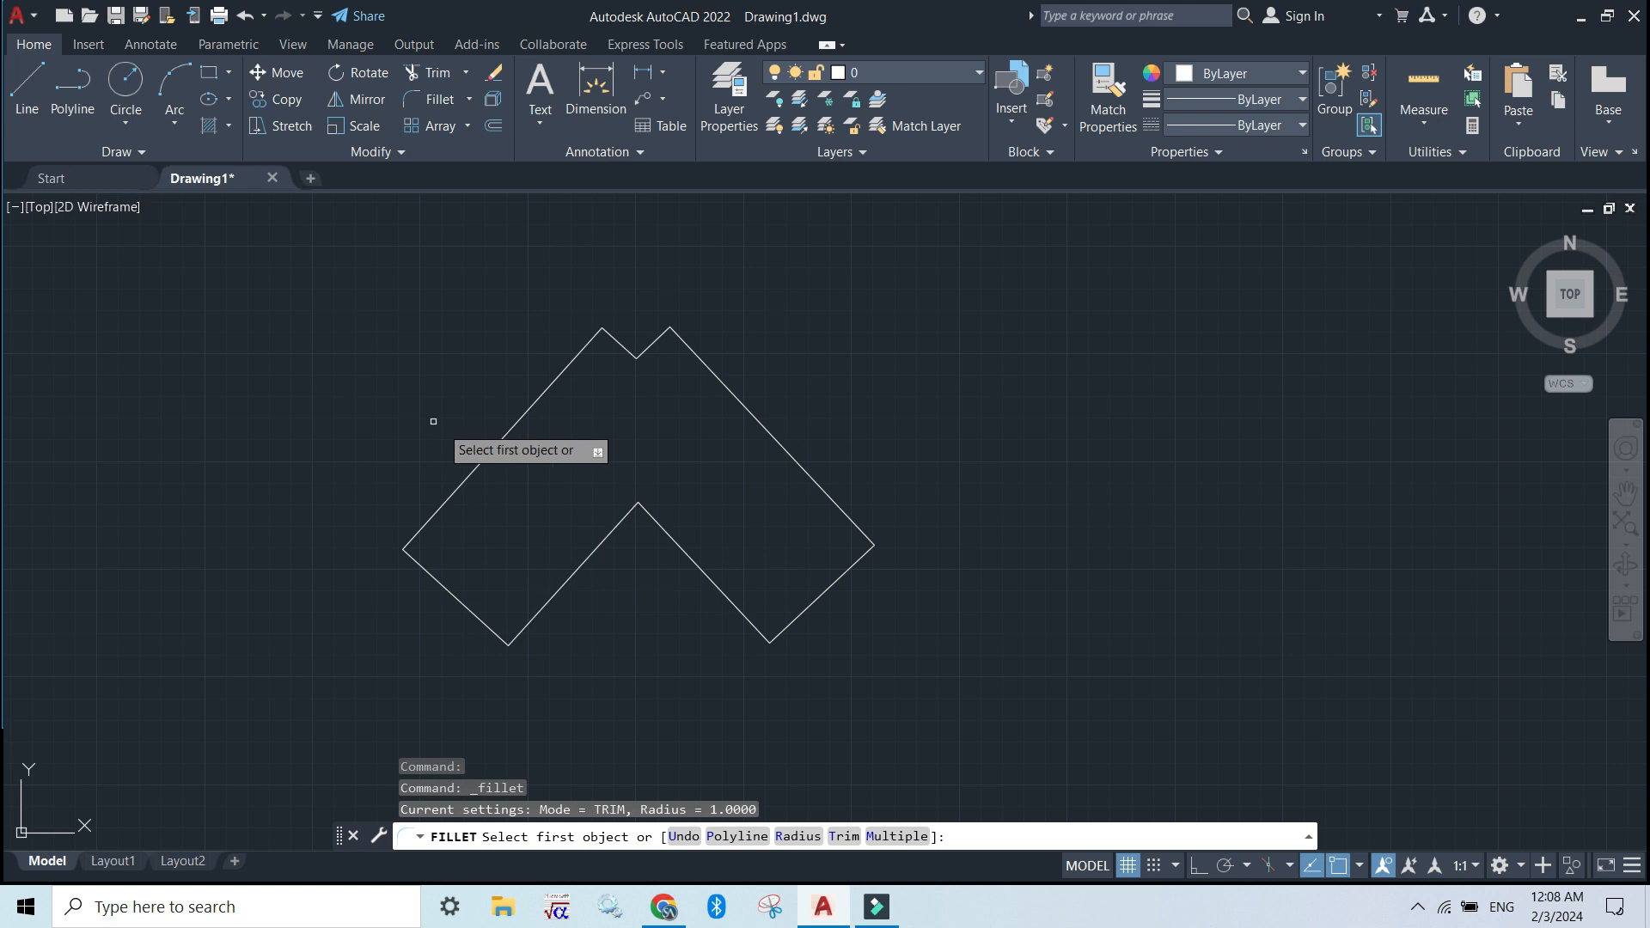
click(499, 438)
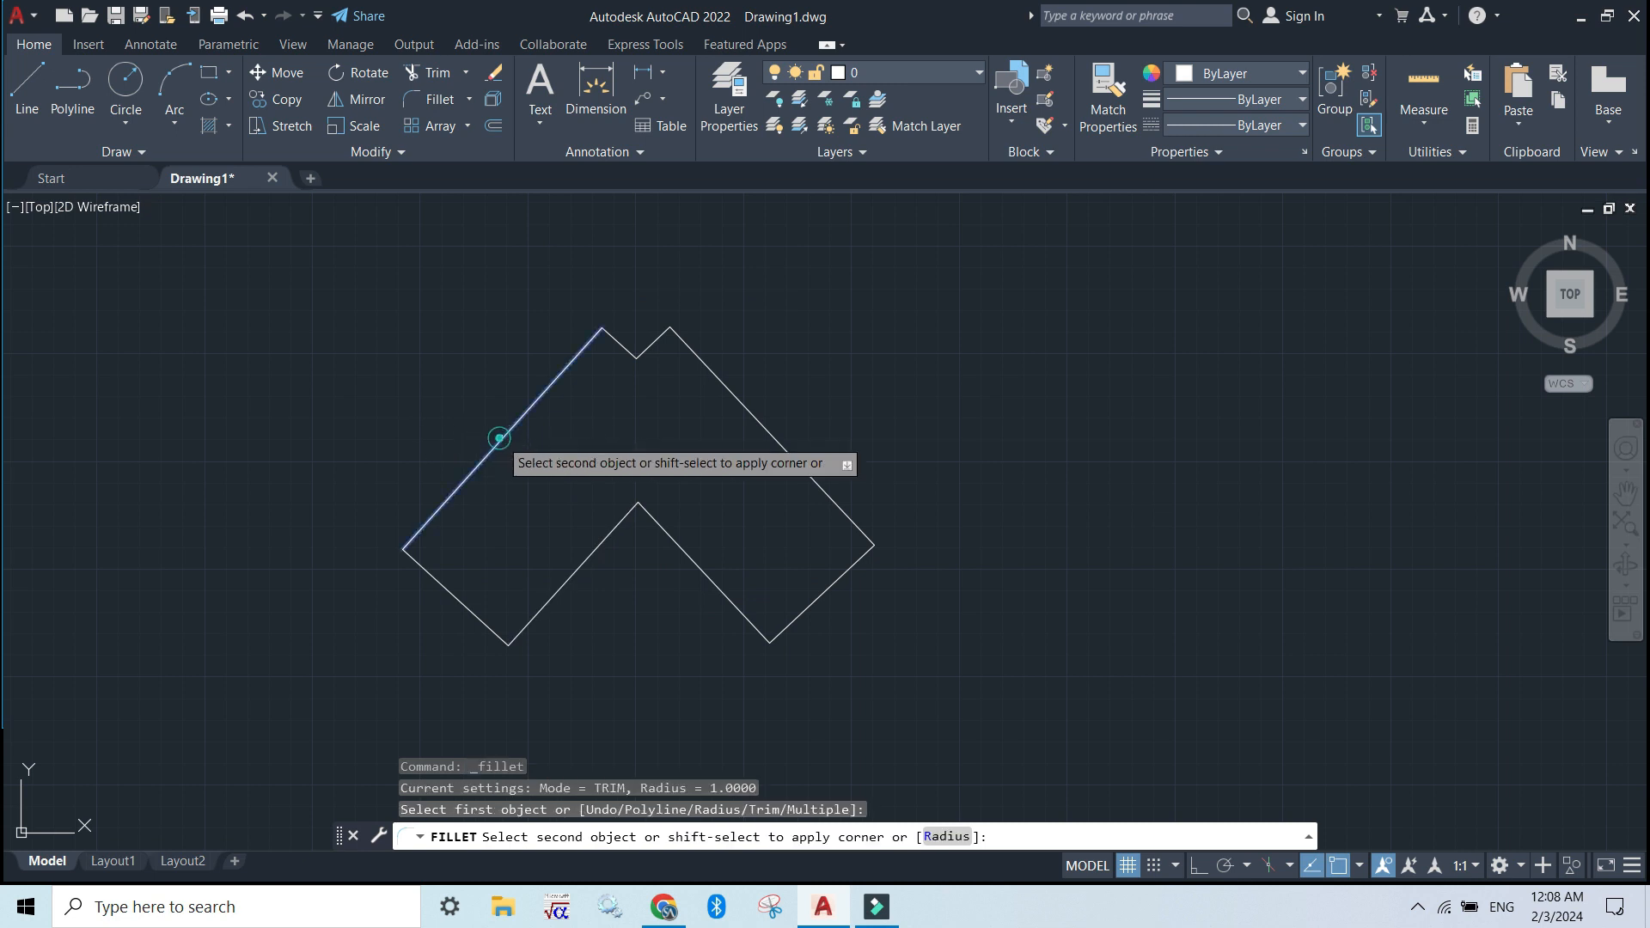
click(949, 838)
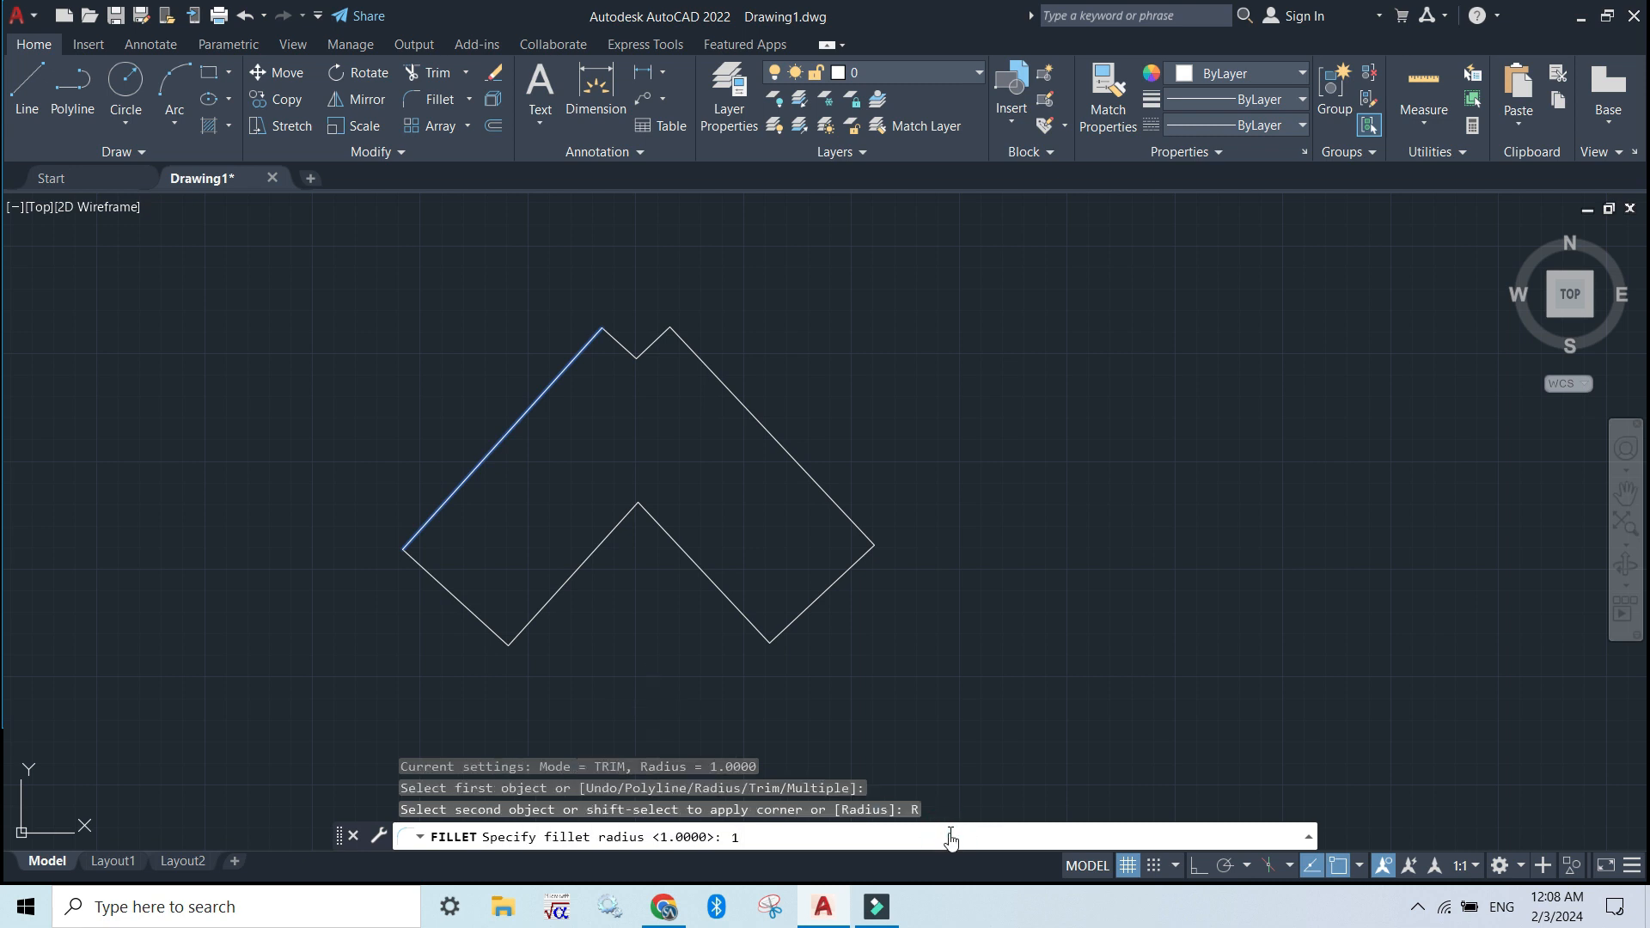
key(Return)
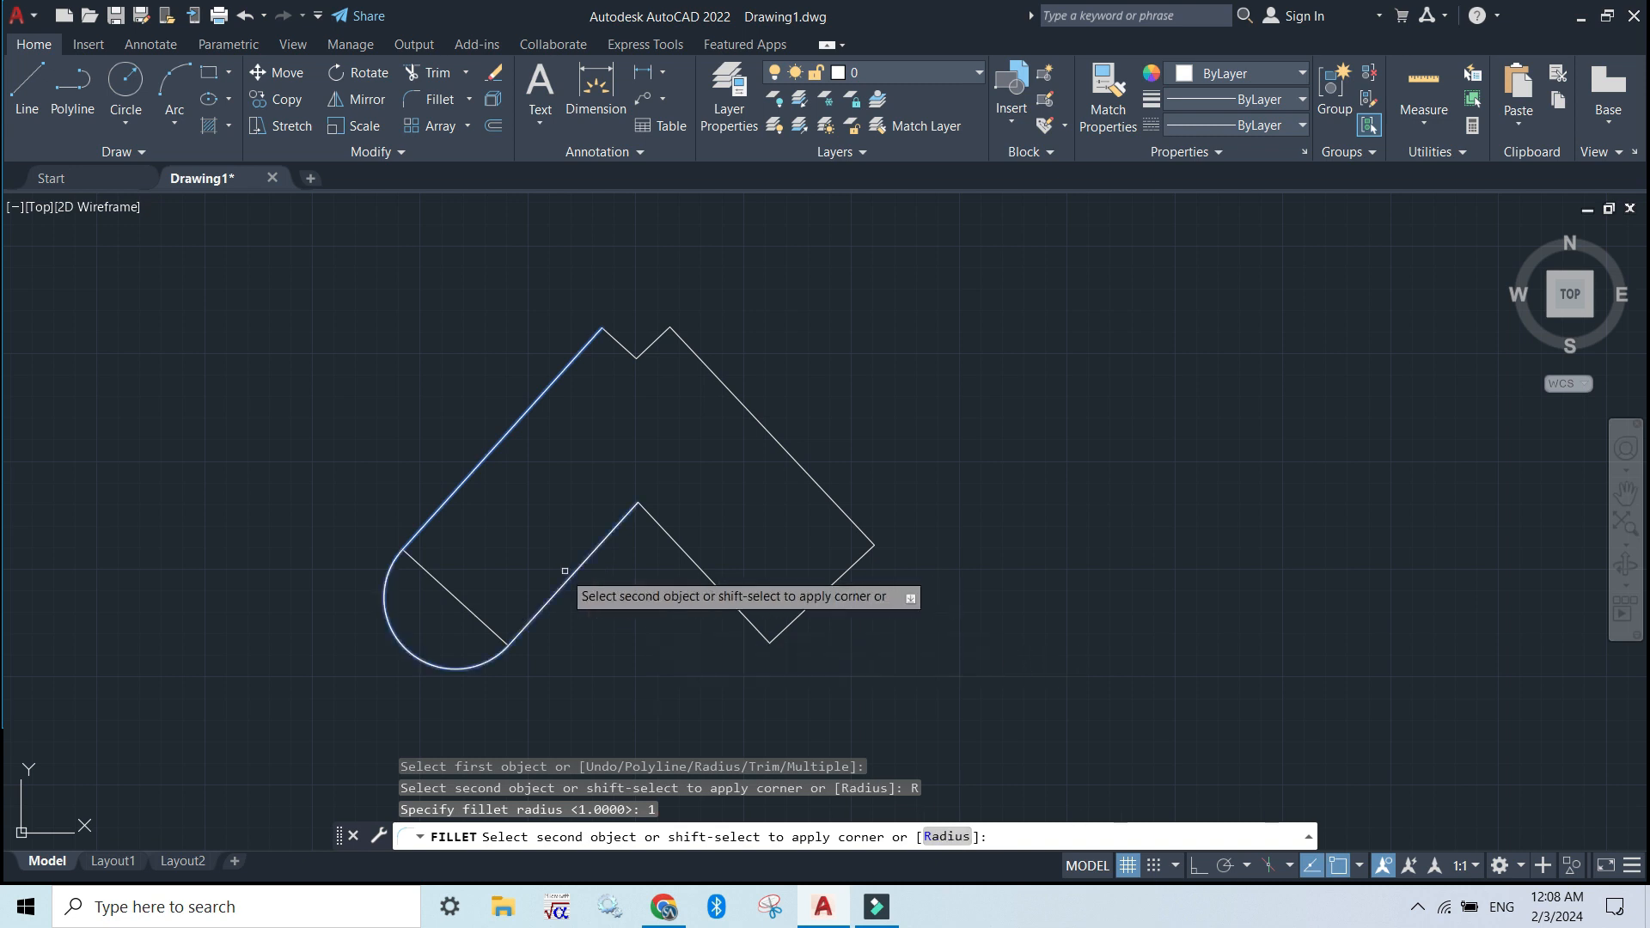
click(422, 566)
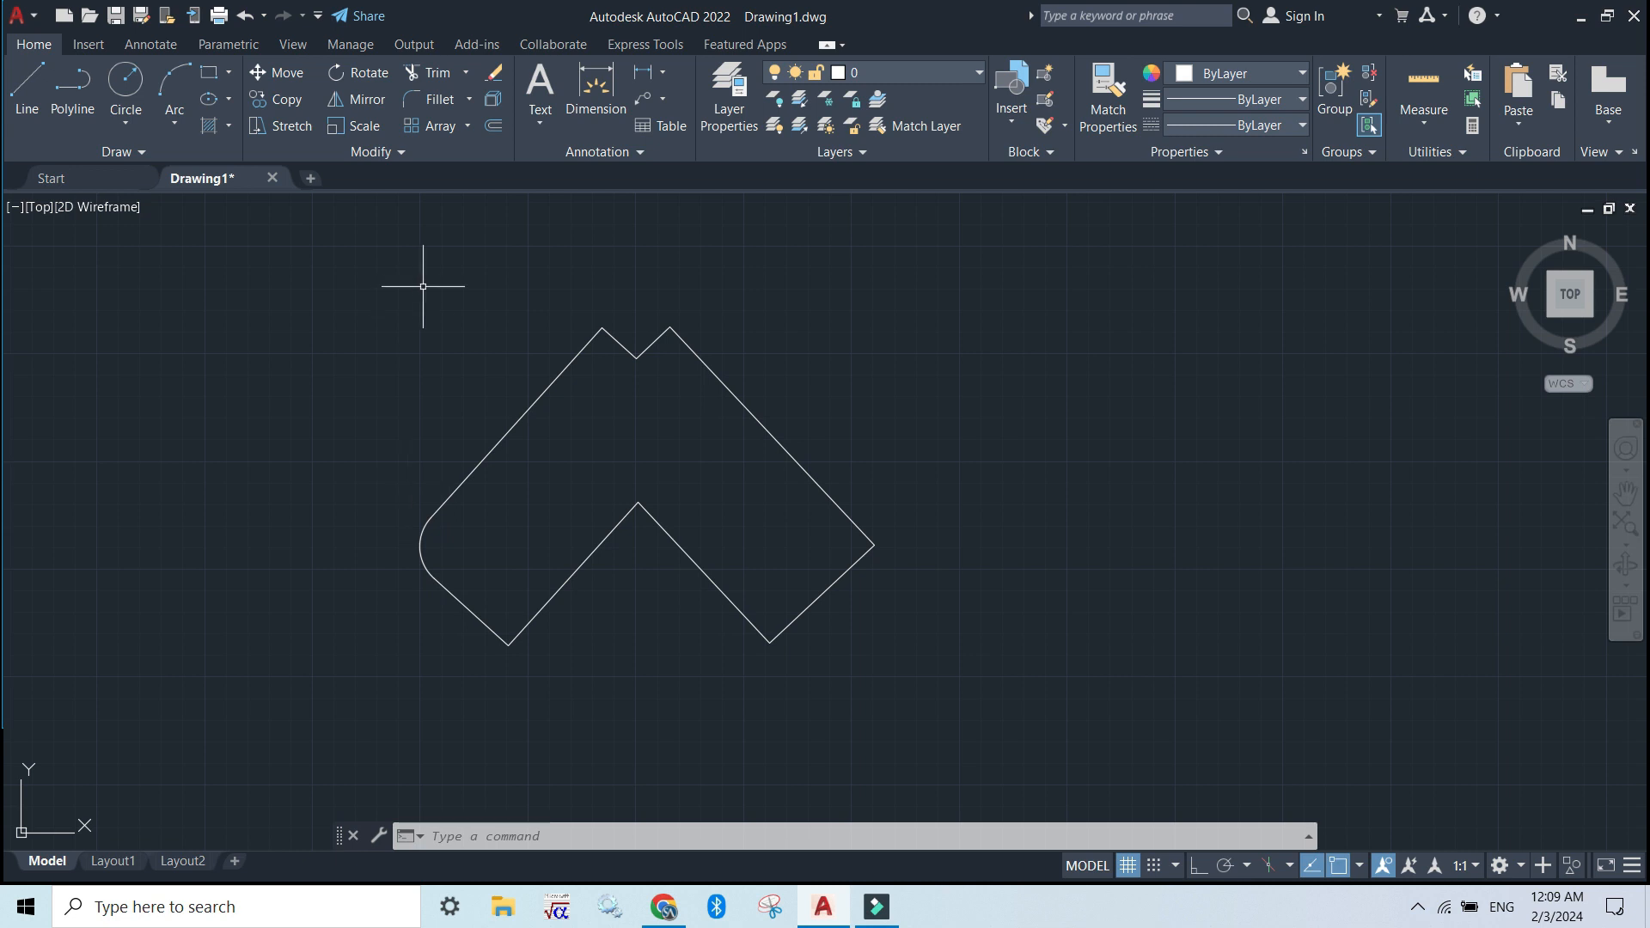
Erase the whole filleted outline, including the upper notch edges and the leftover corner arc
key(F7)
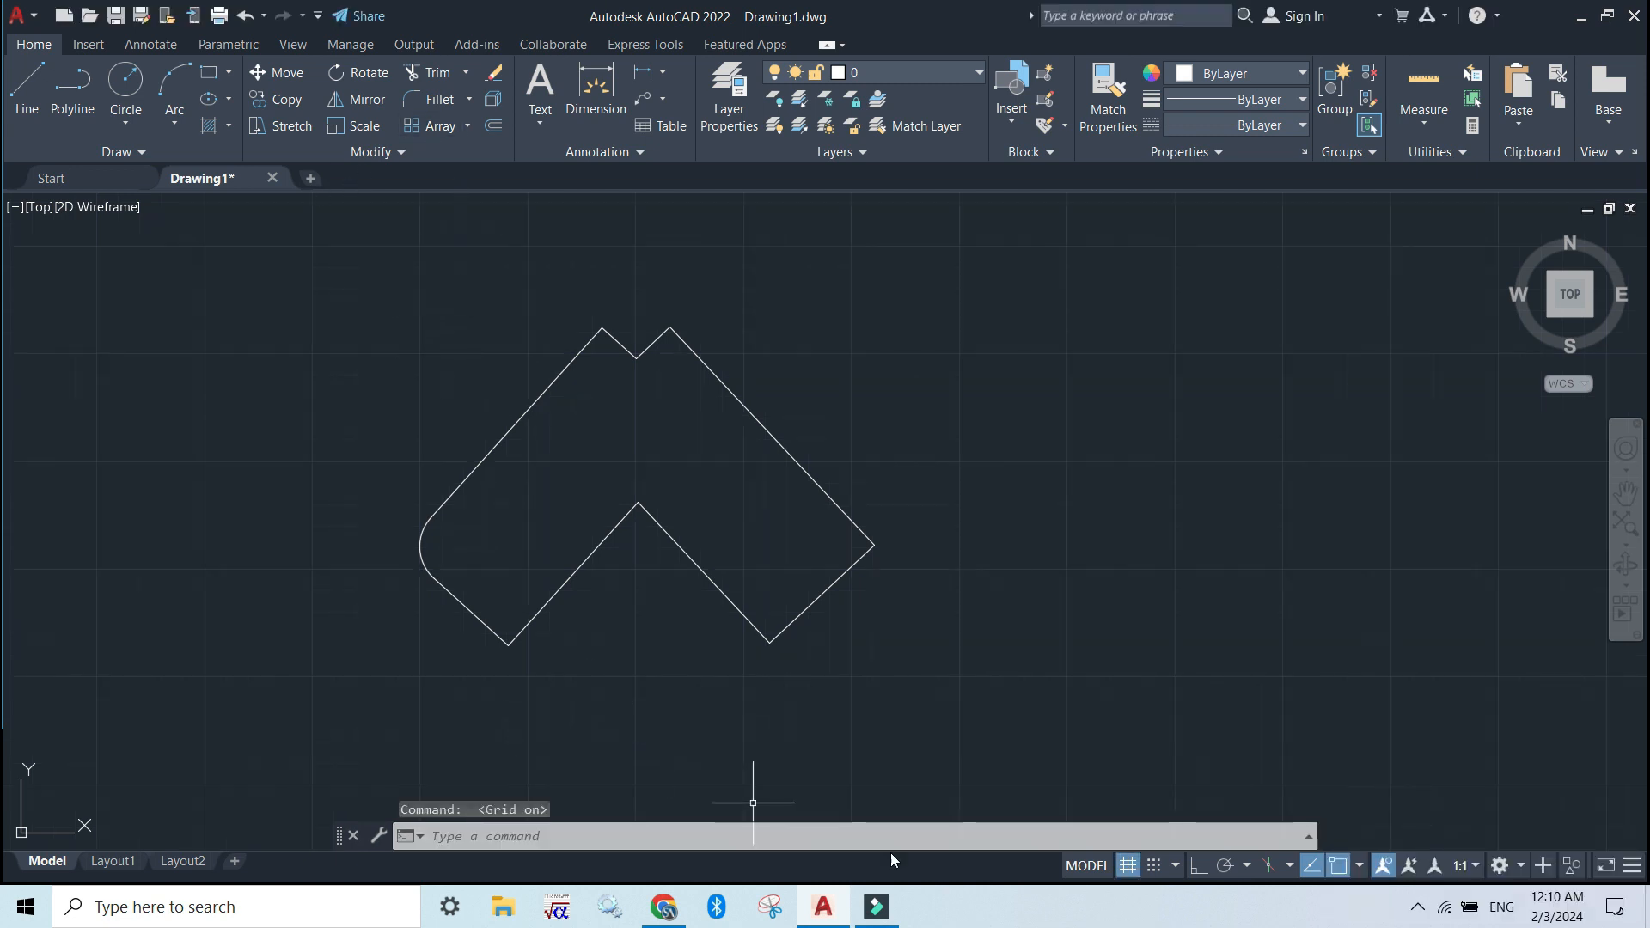
click(890, 790)
click(485, 358)
key(Delete)
click(695, 430)
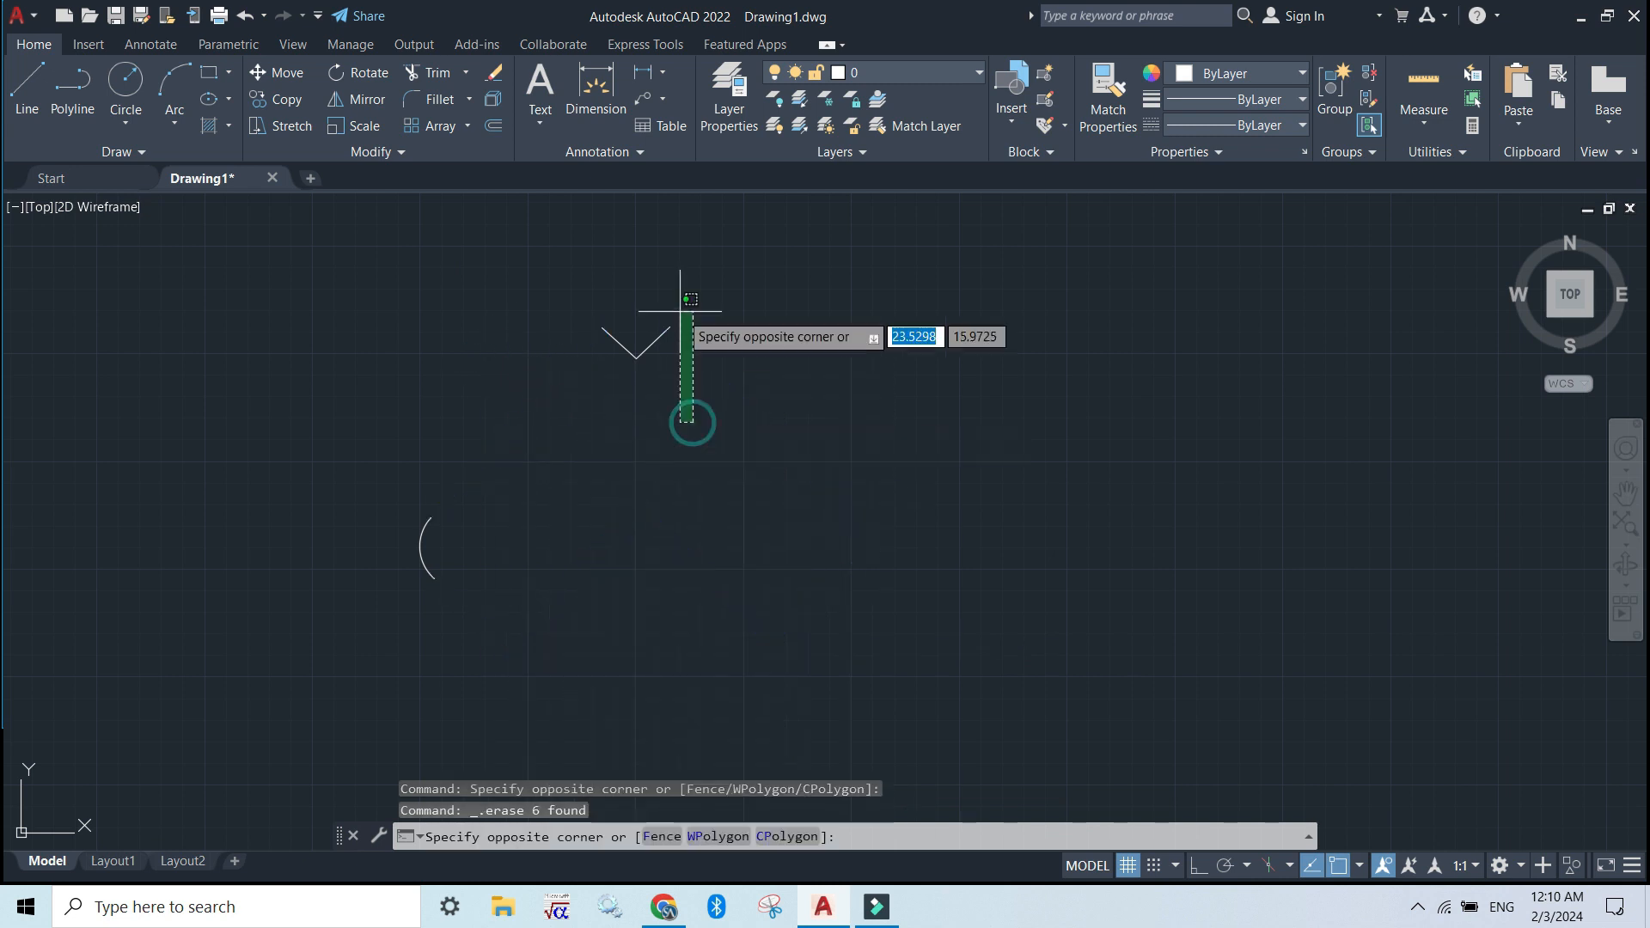
click(600, 287)
key(Delete)
drag(508, 600, 369, 460)
key(Delete)
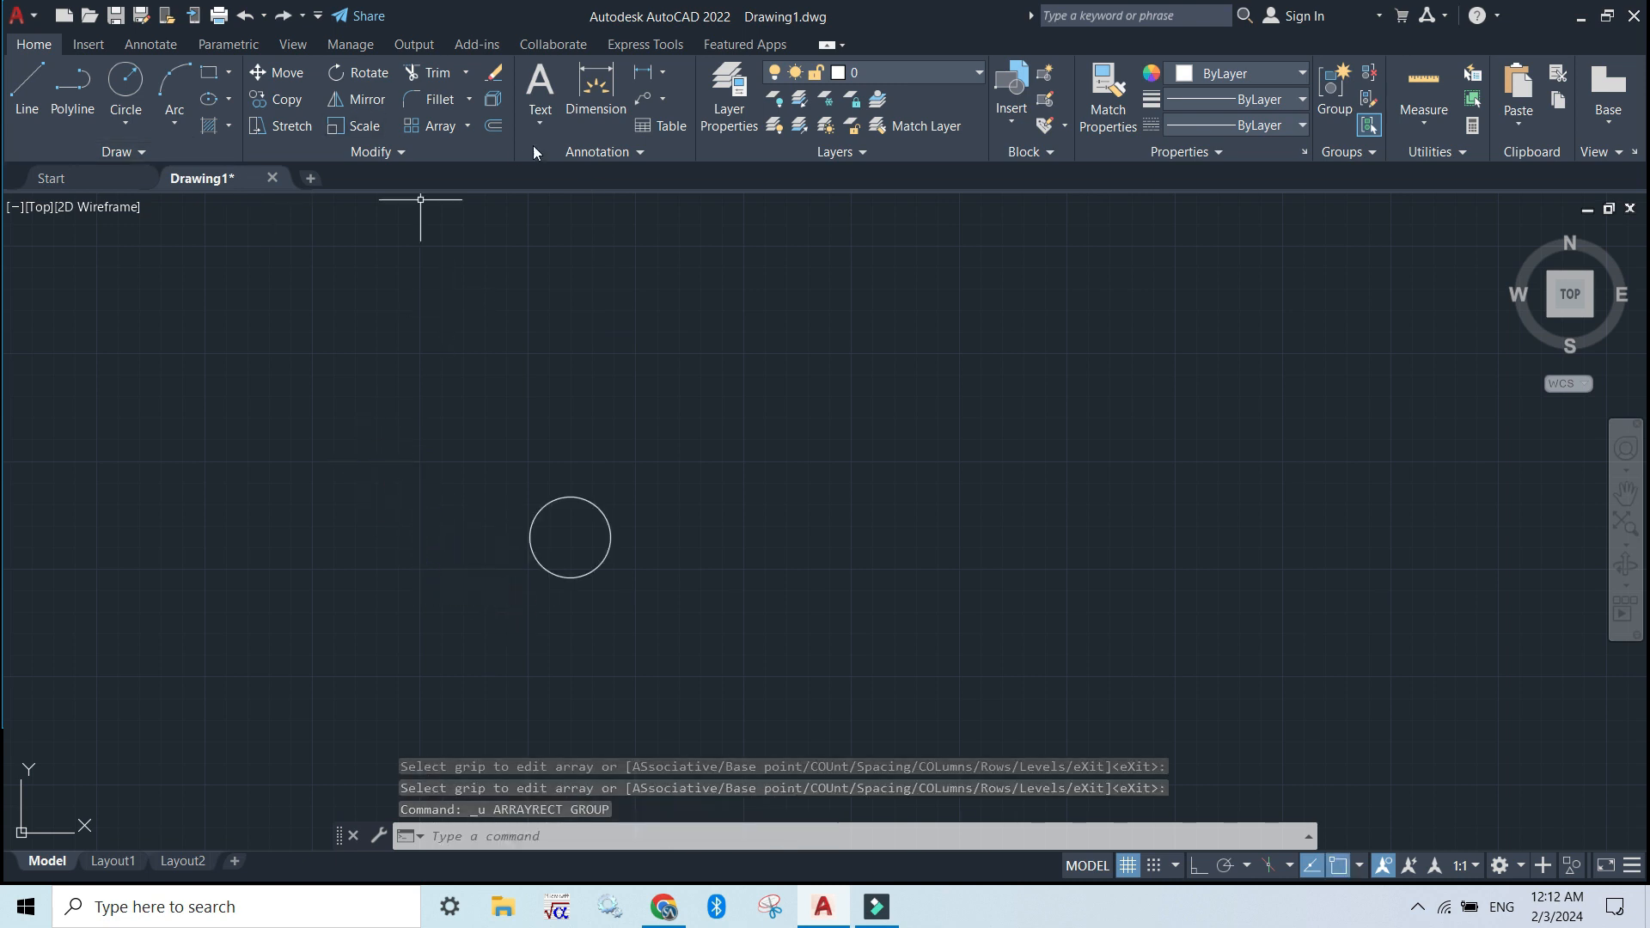
Create a rectangular array of the circle with 3 columns
click(427, 127)
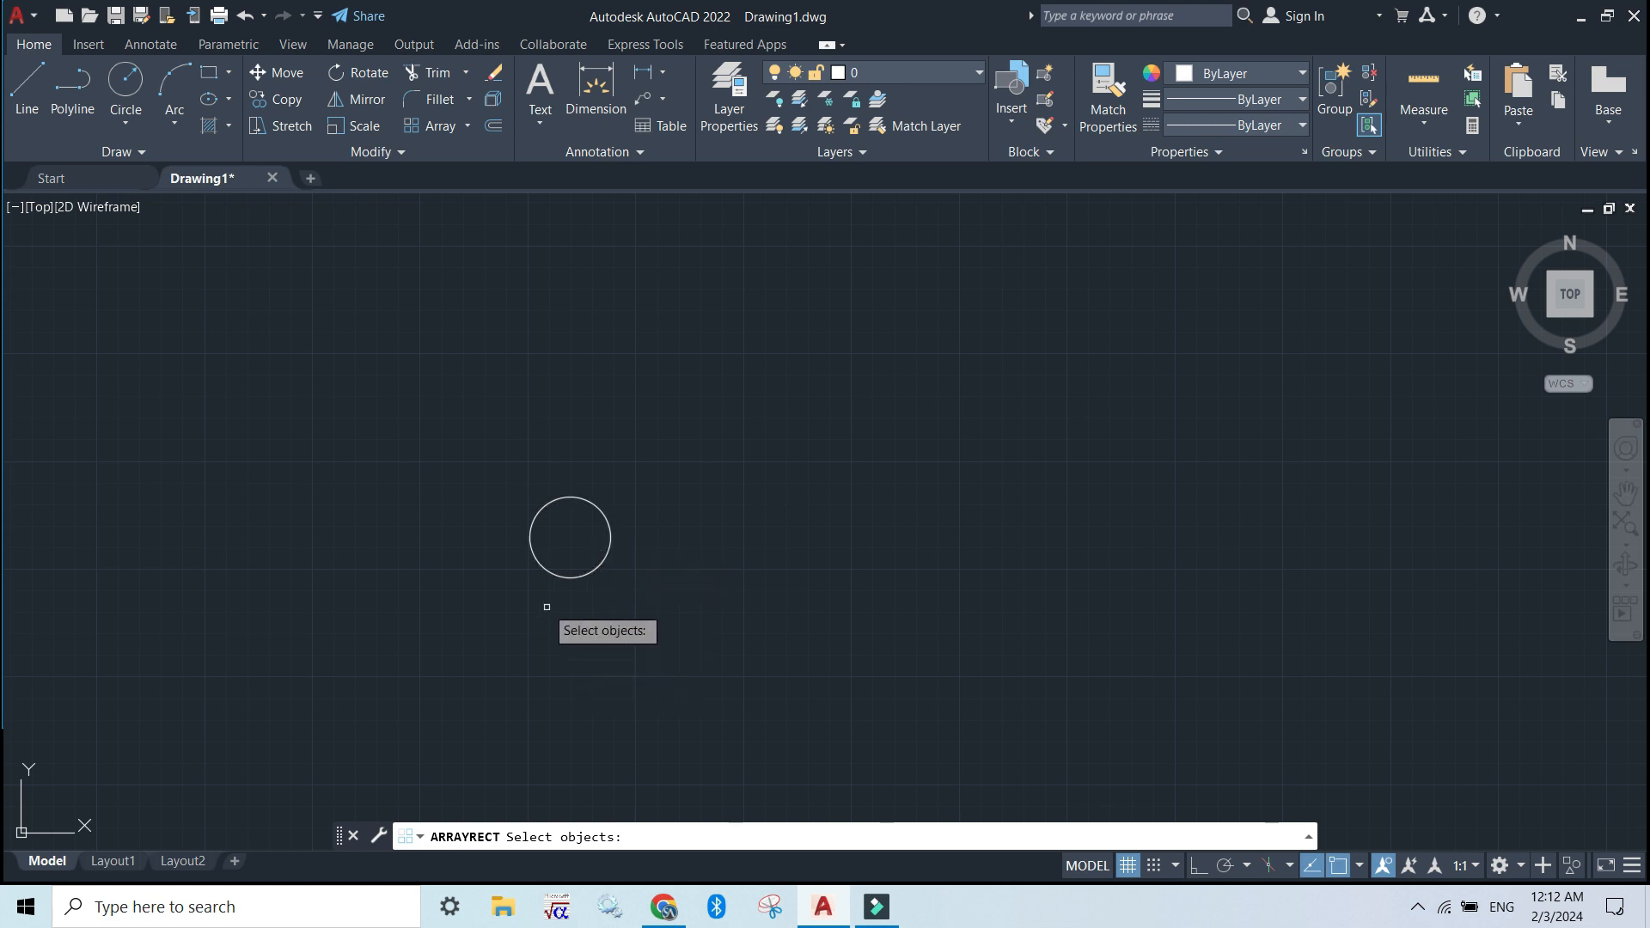
click(573, 575)
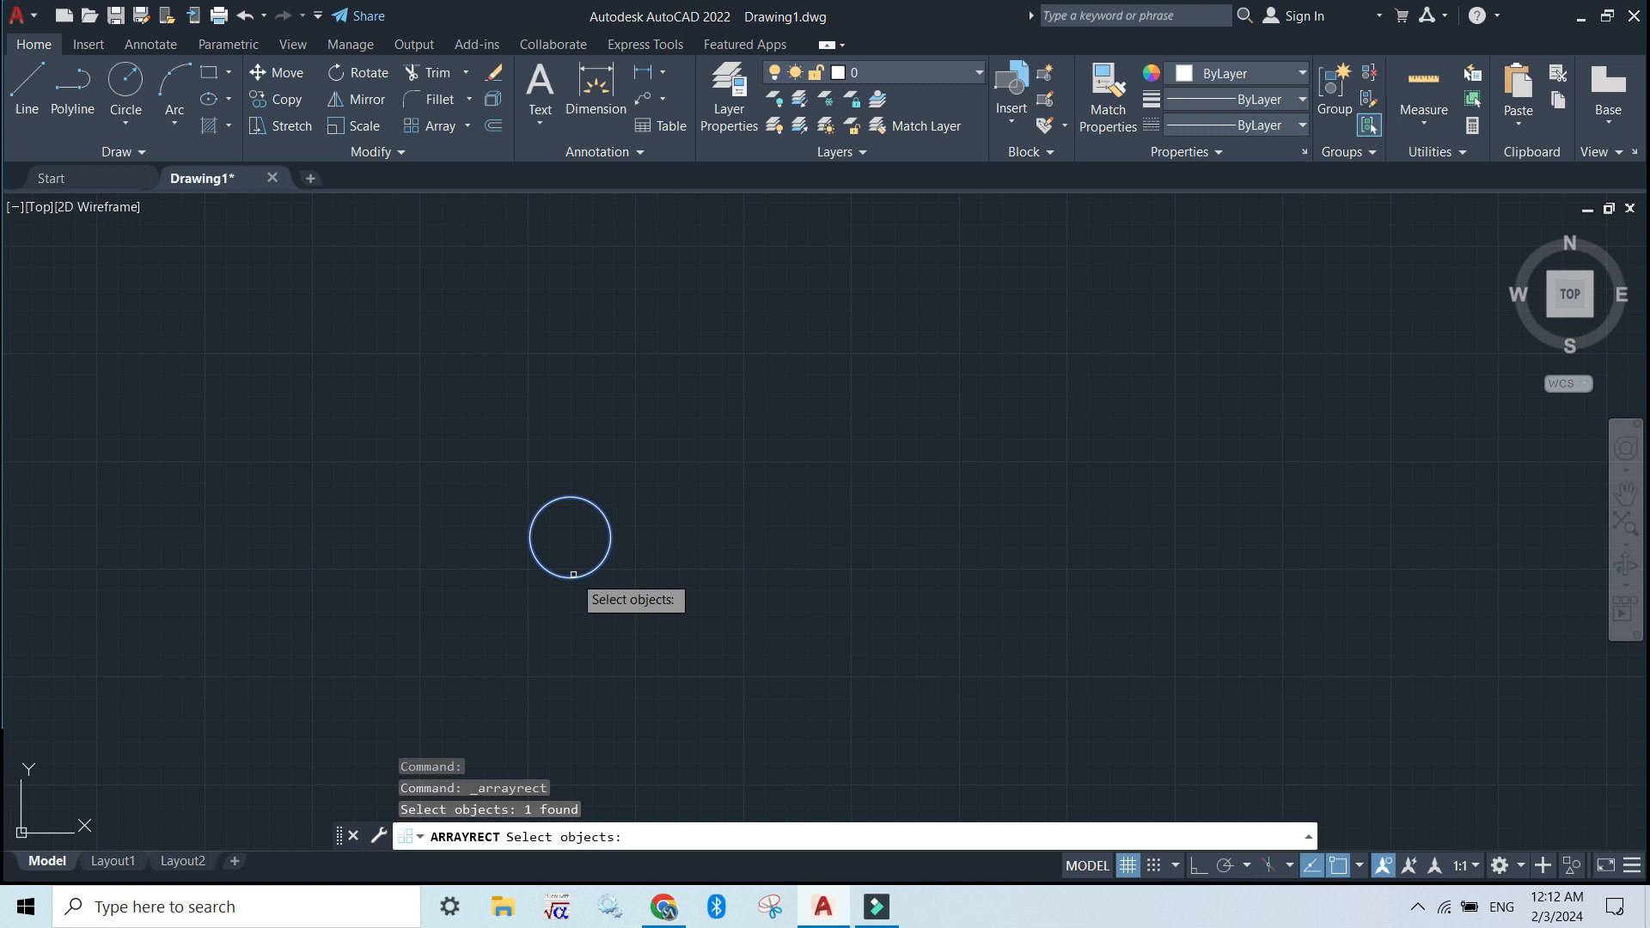
key(Return)
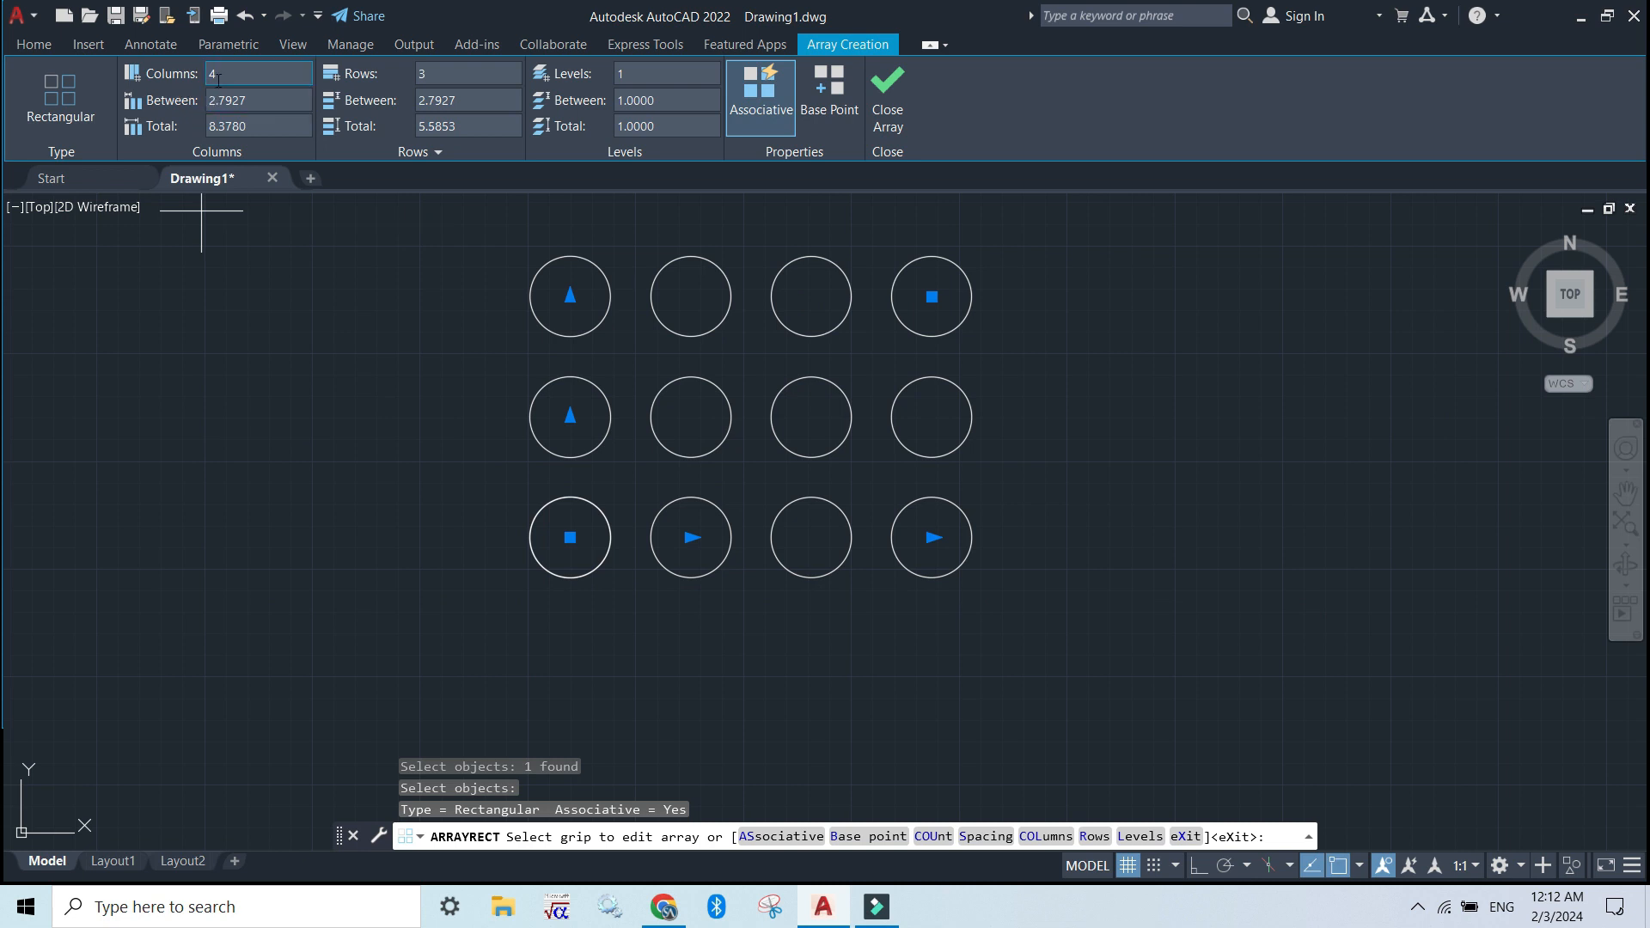
key(Return)
Set the circle array's row count to 5
drag(440, 82, 403, 73)
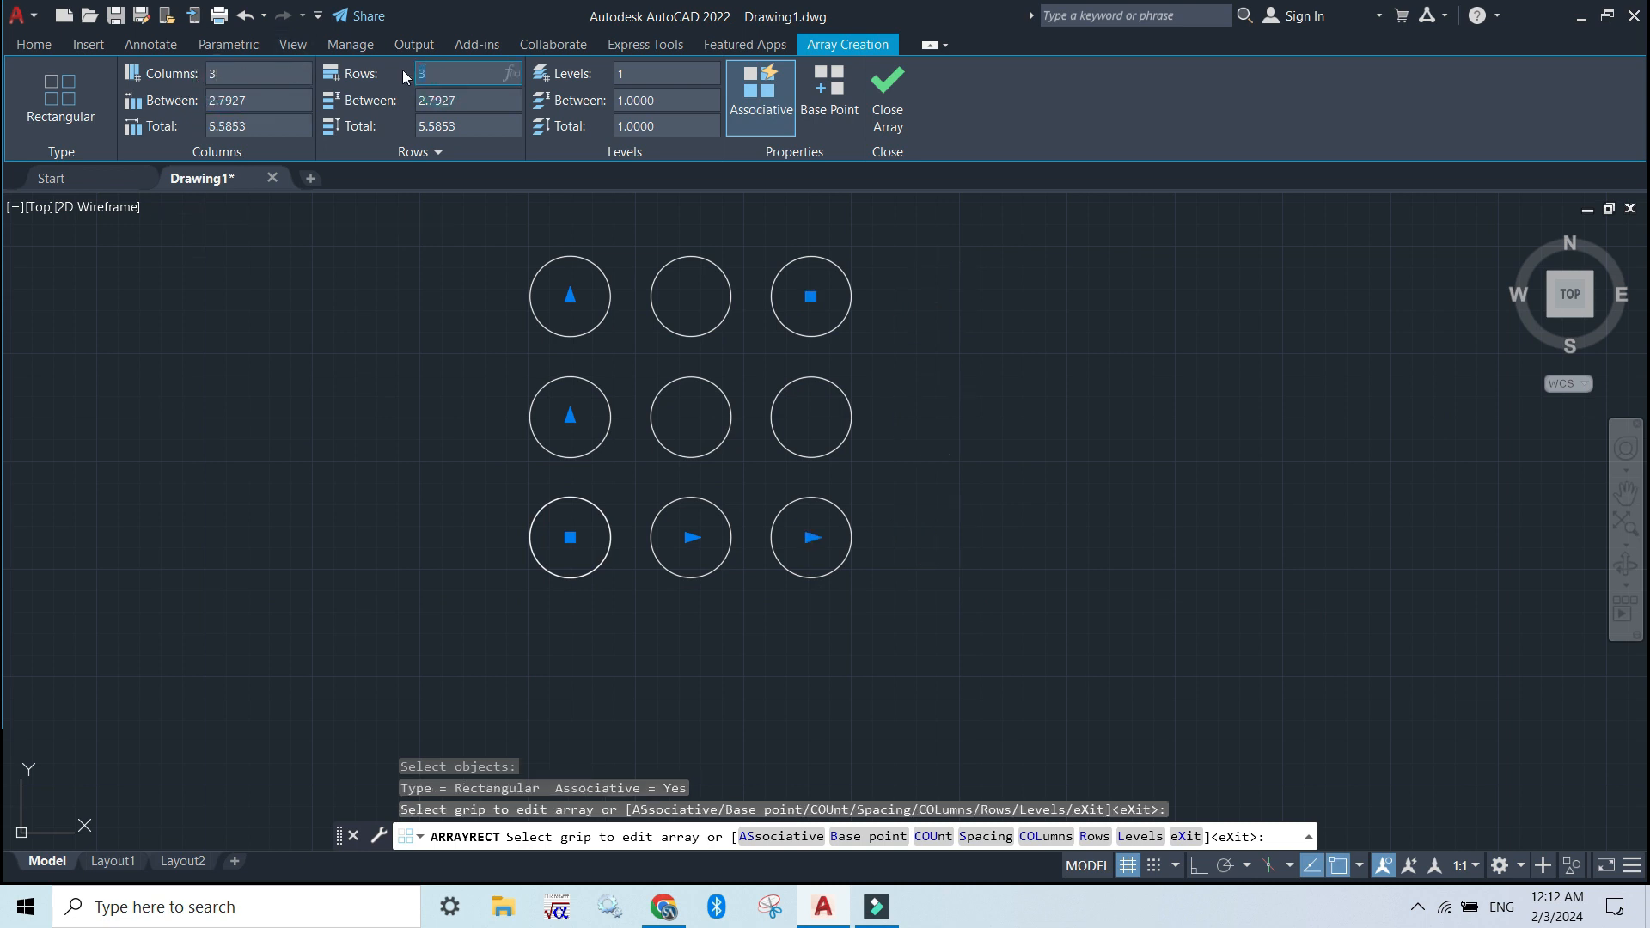
text(5)
key(Return)
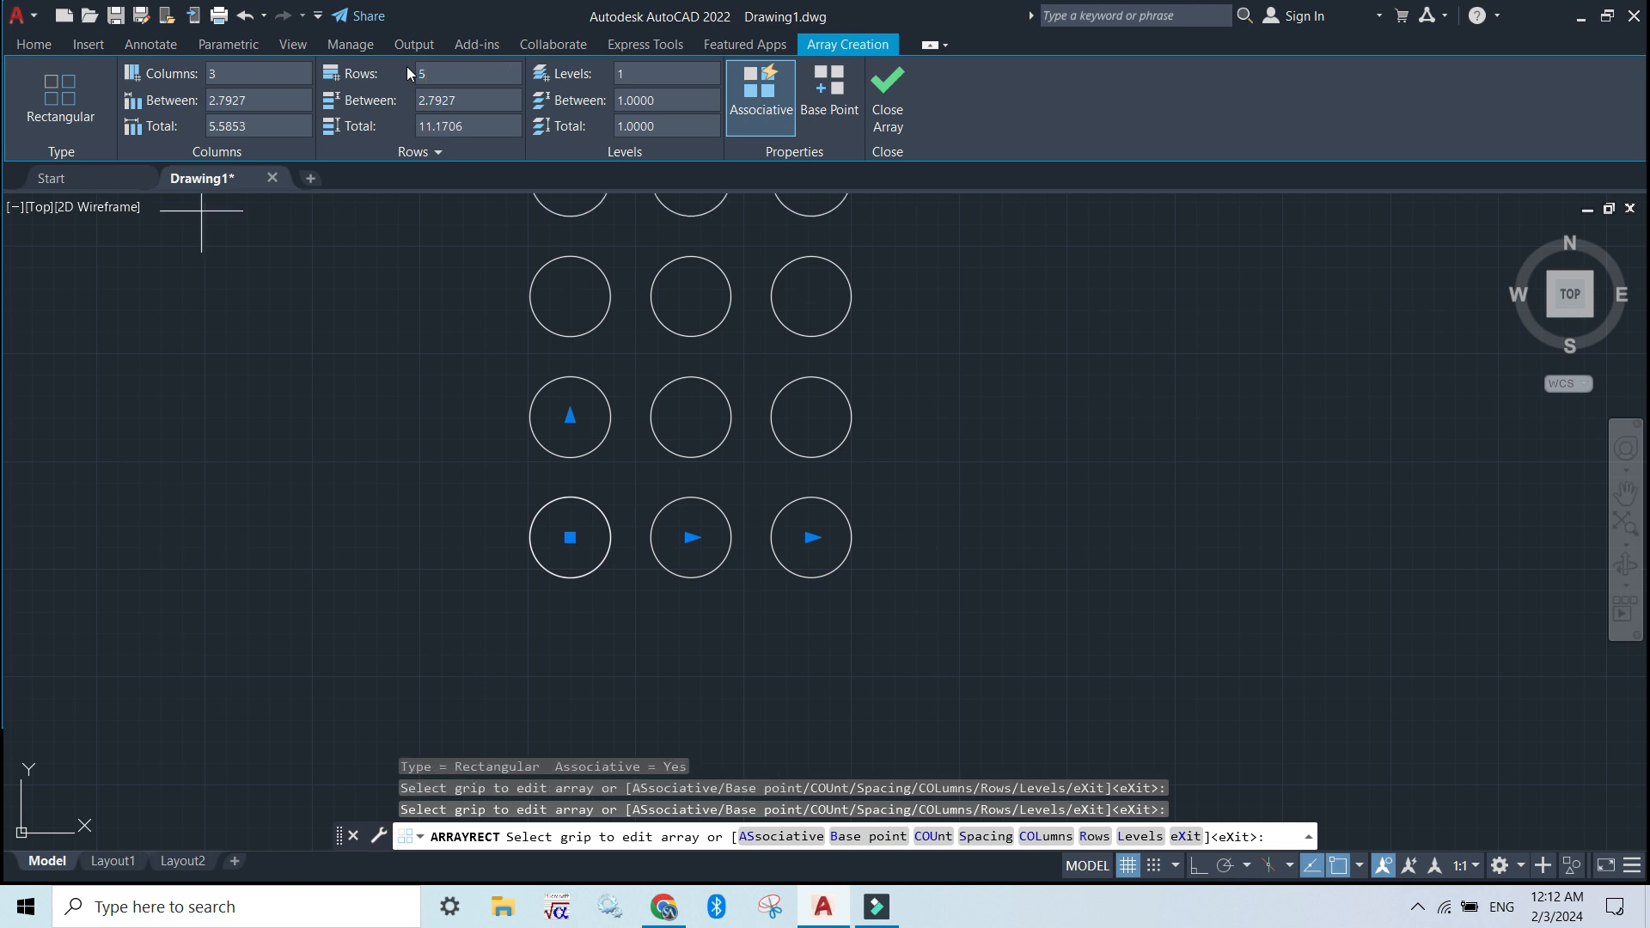
click(1625, 492)
drag(1086, 453, 1083, 615)
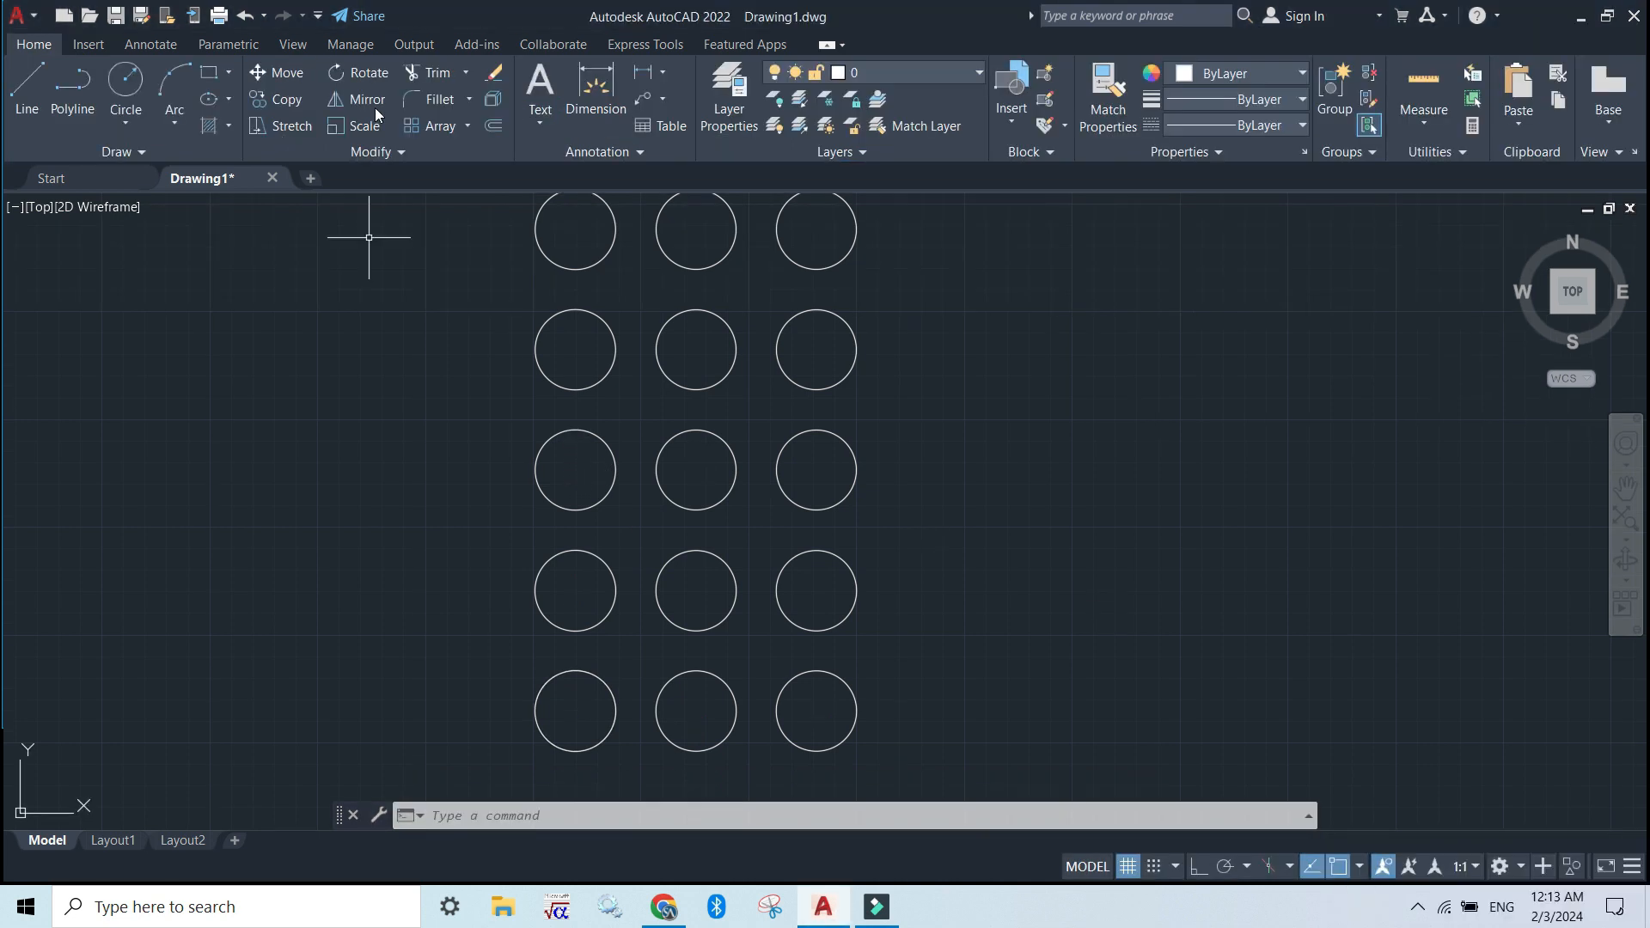
Erase the complete circle array with the Erase command, selecting it with a crossing window
click(496, 75)
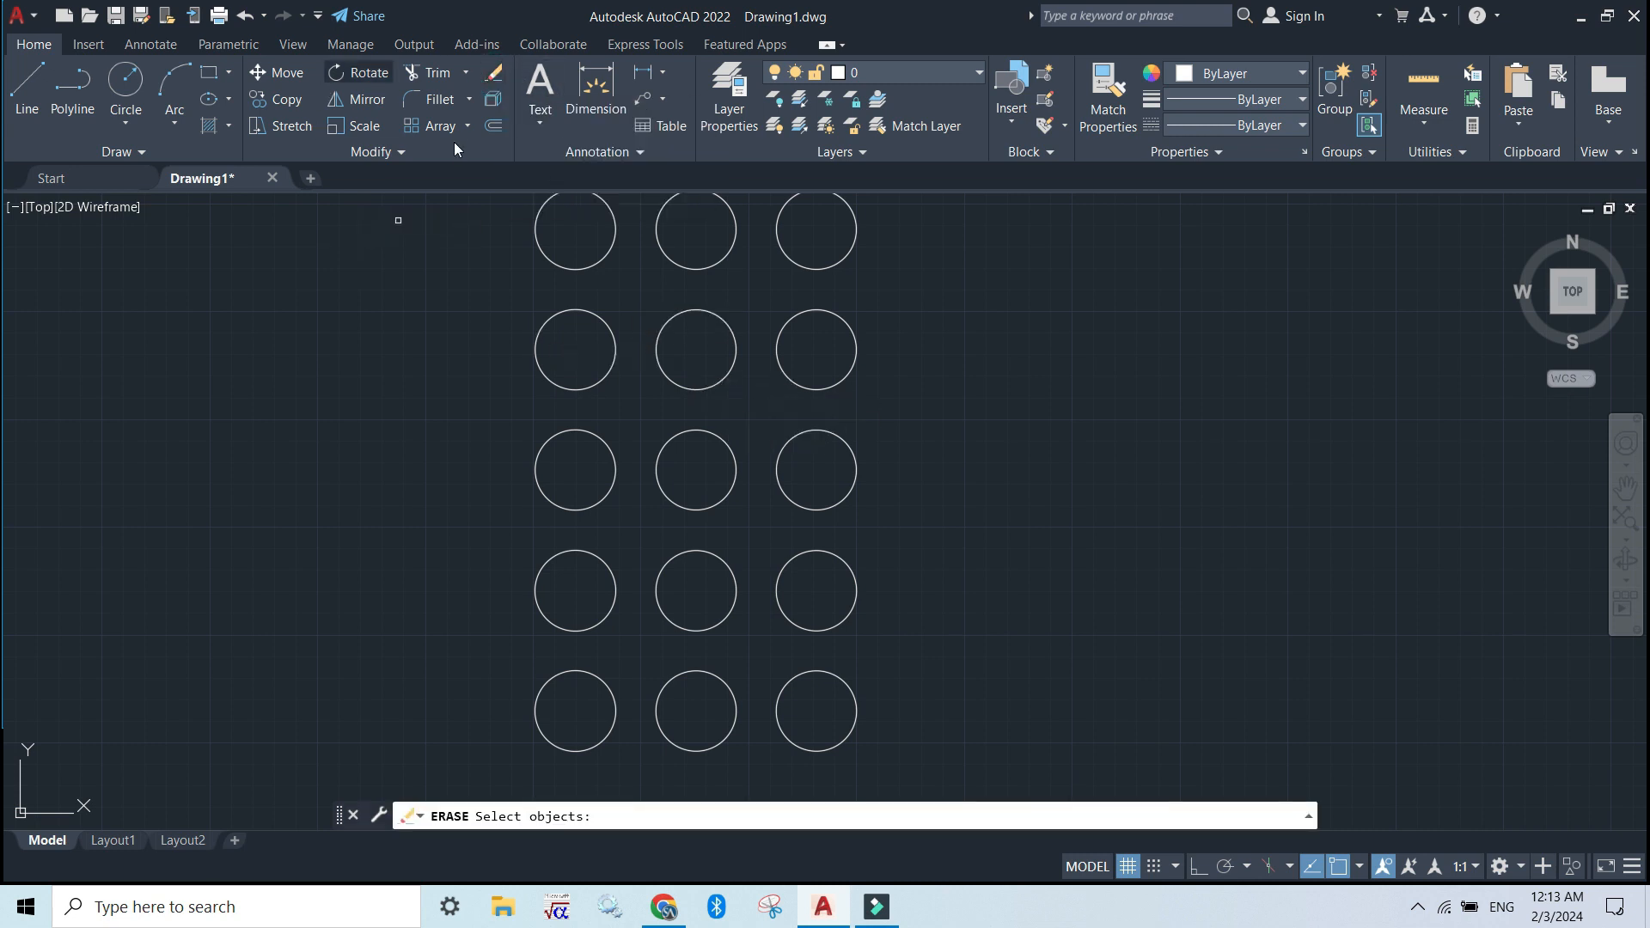
click(929, 723)
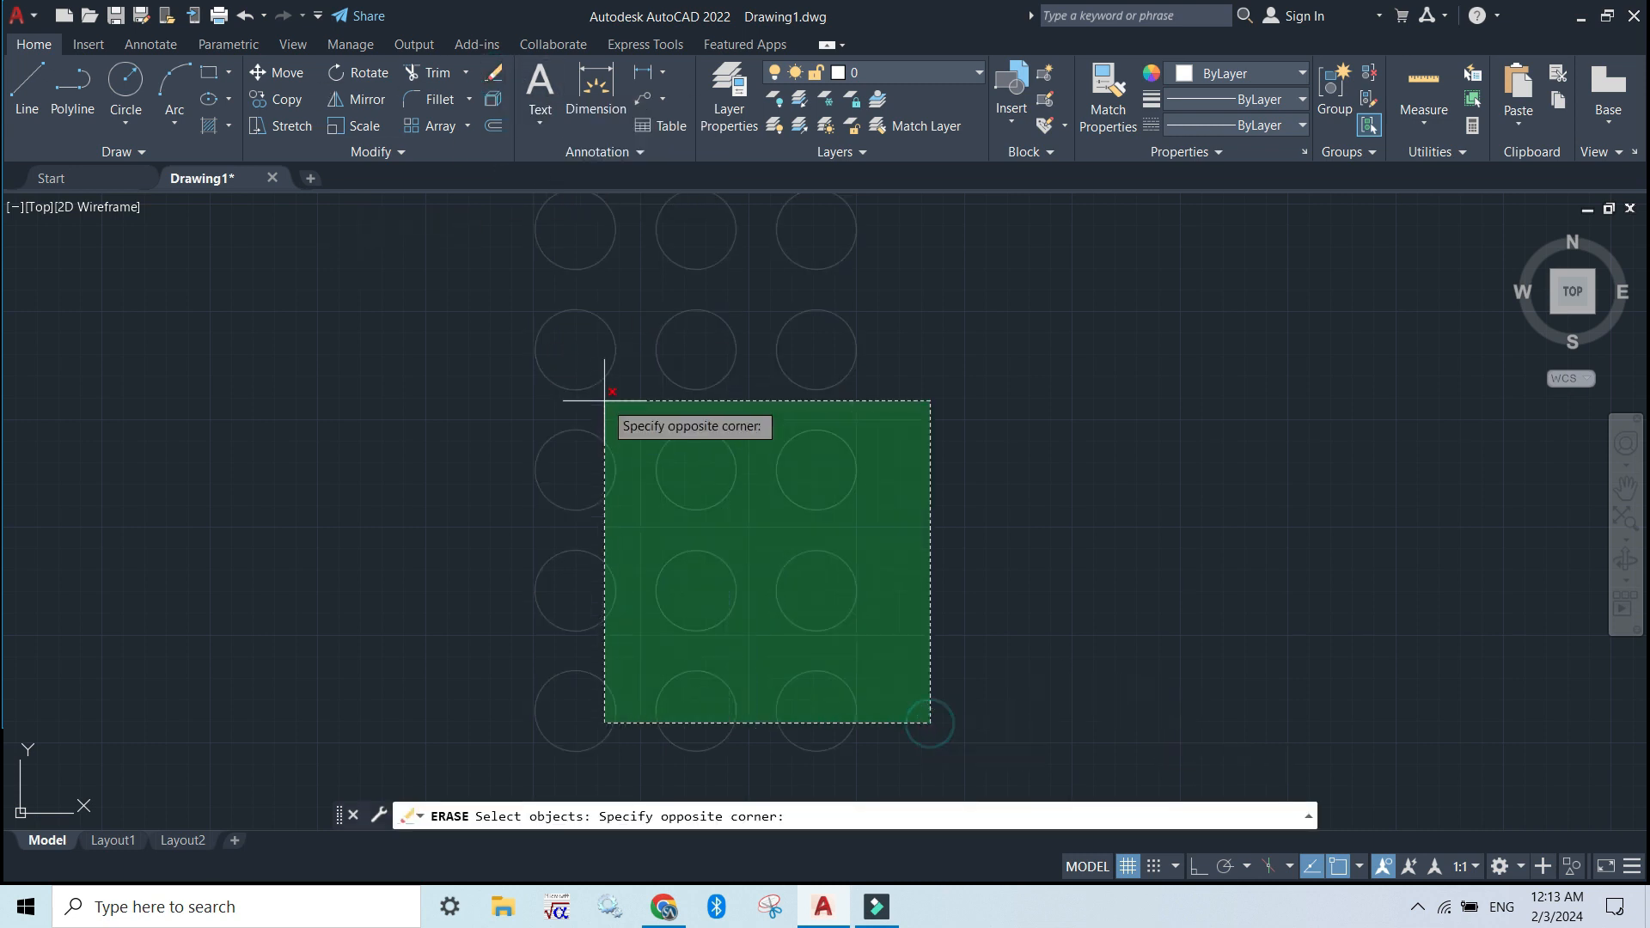
click(404, 266)
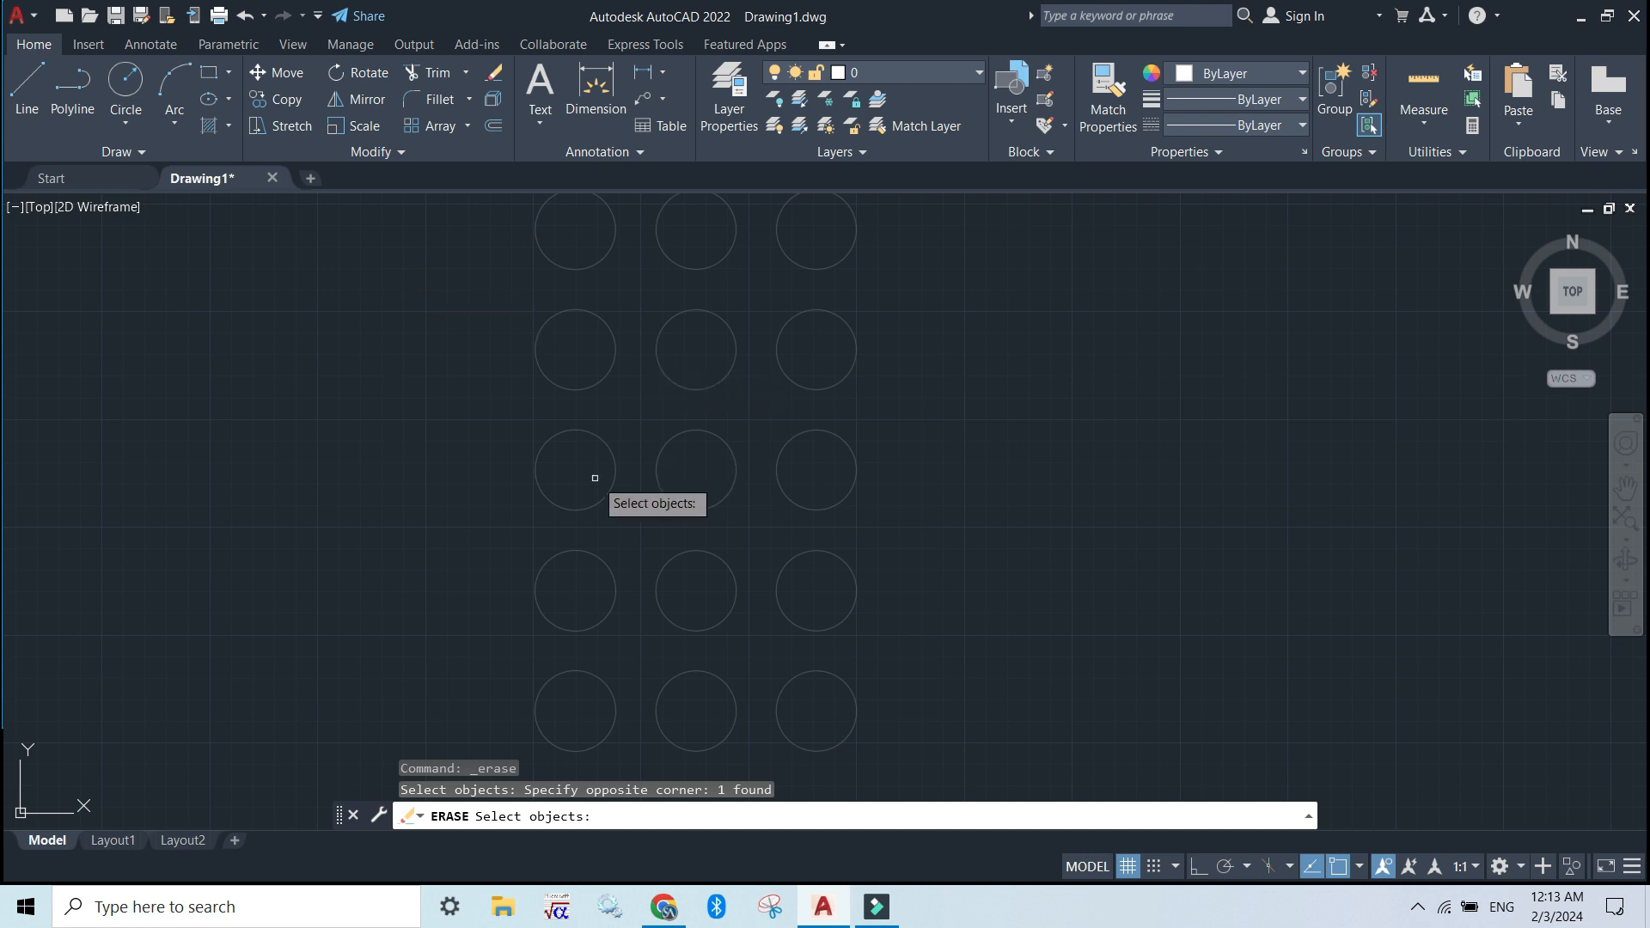
key(Return)
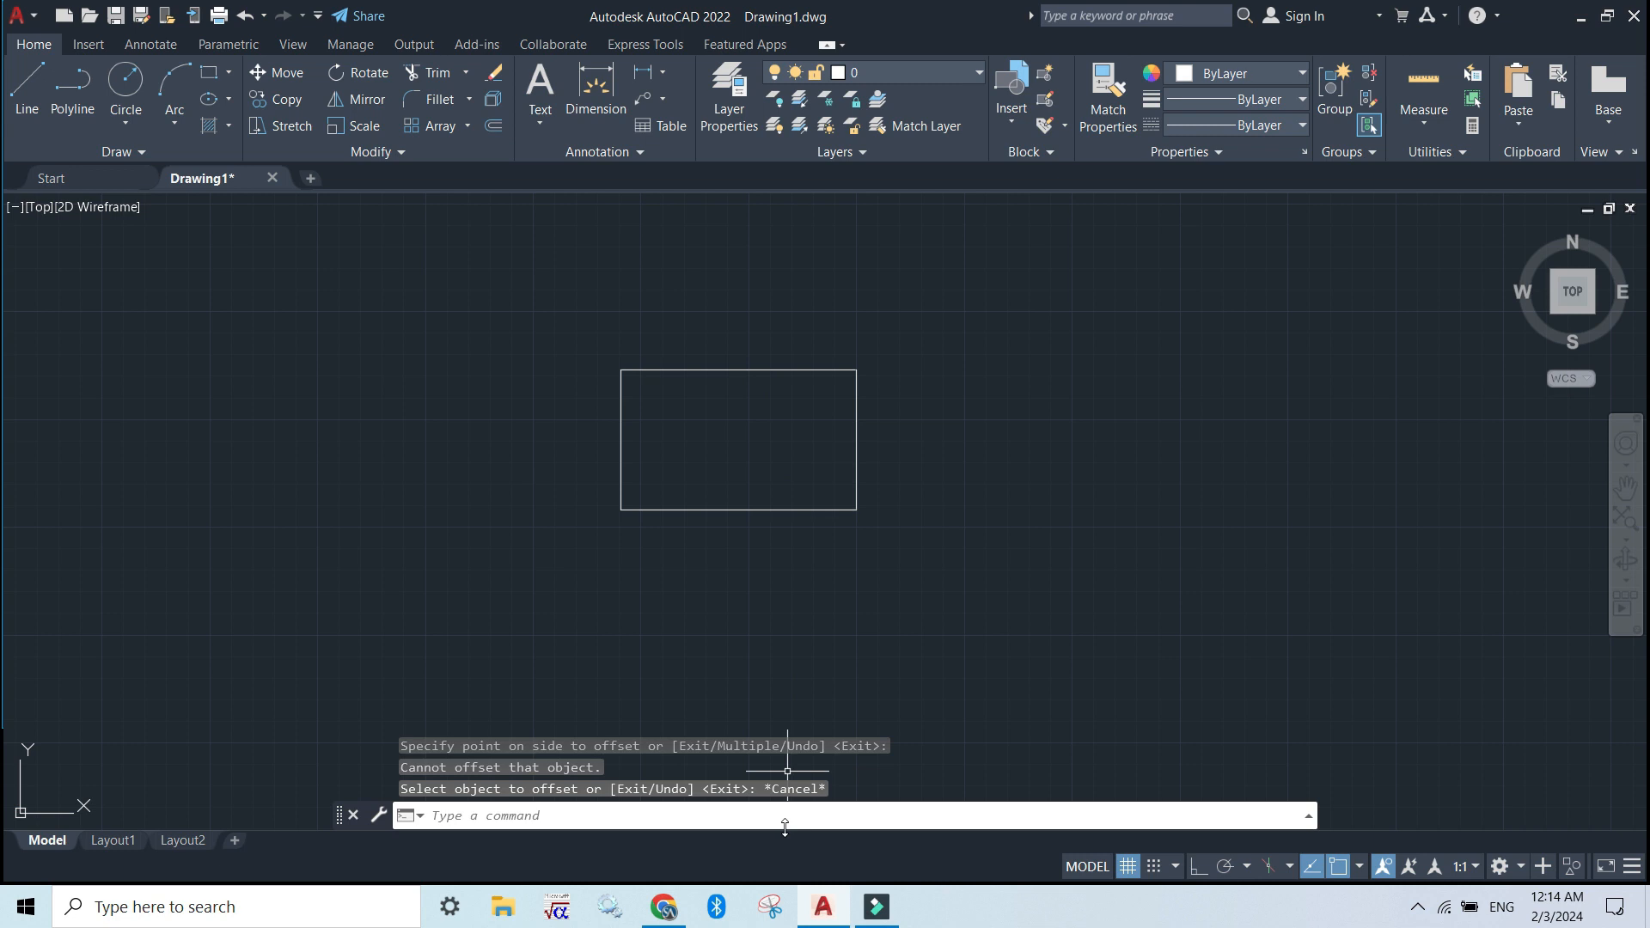
key(Escape)
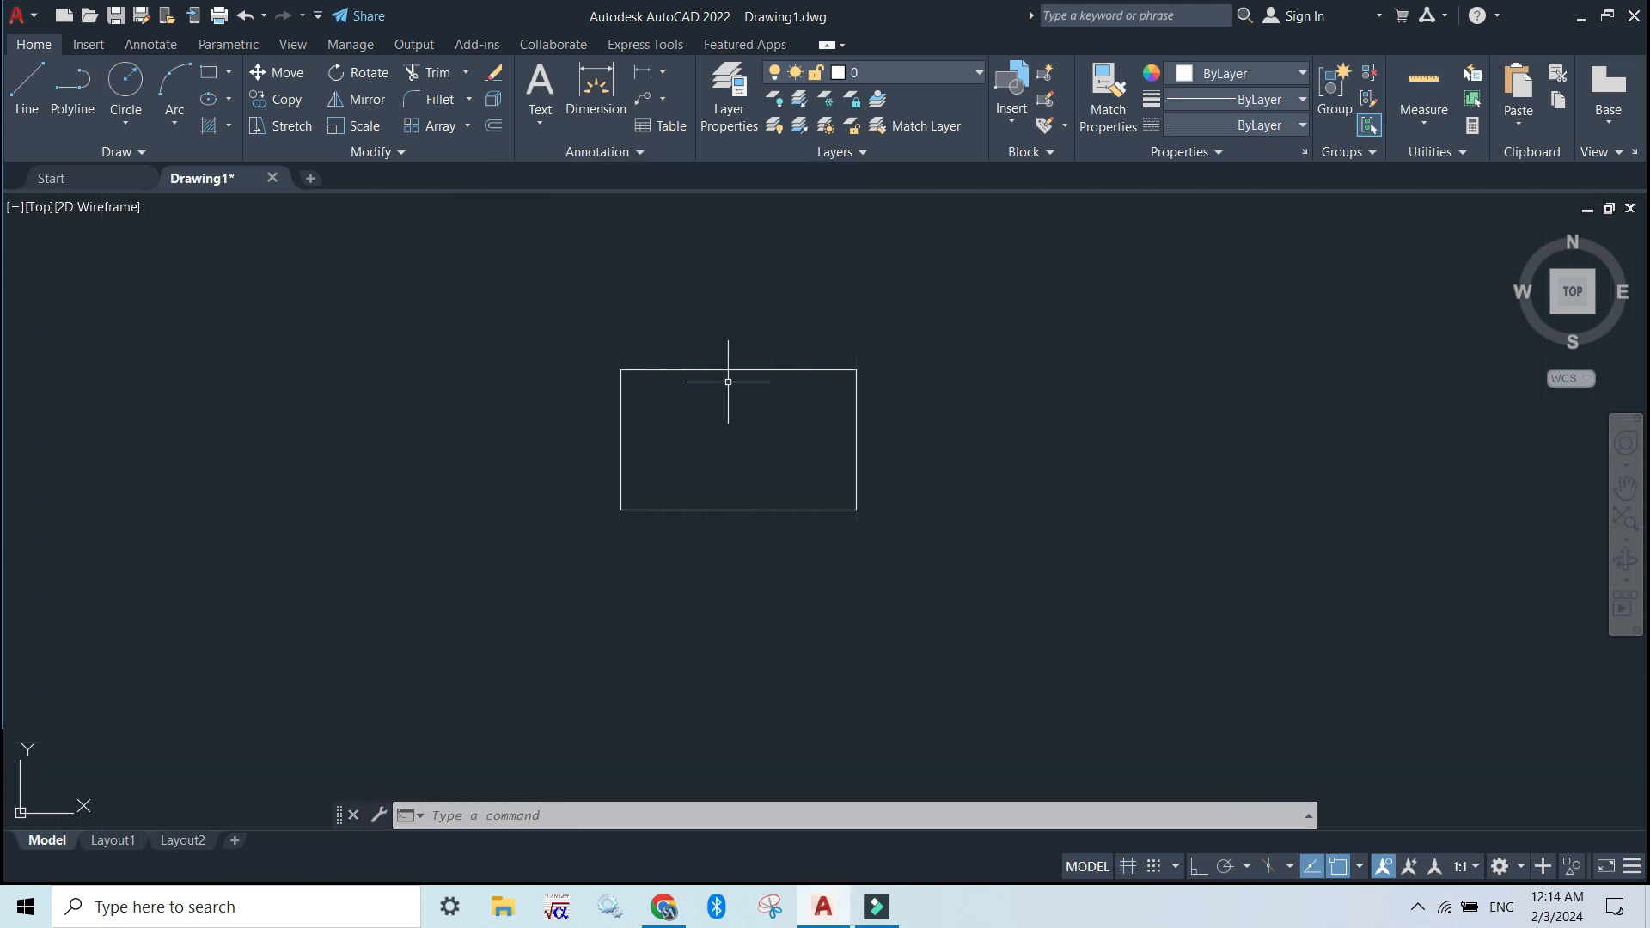
Turn on the grid and offset the rectangle outward, picking the offset distance with two points starting at its centre
key(F7)
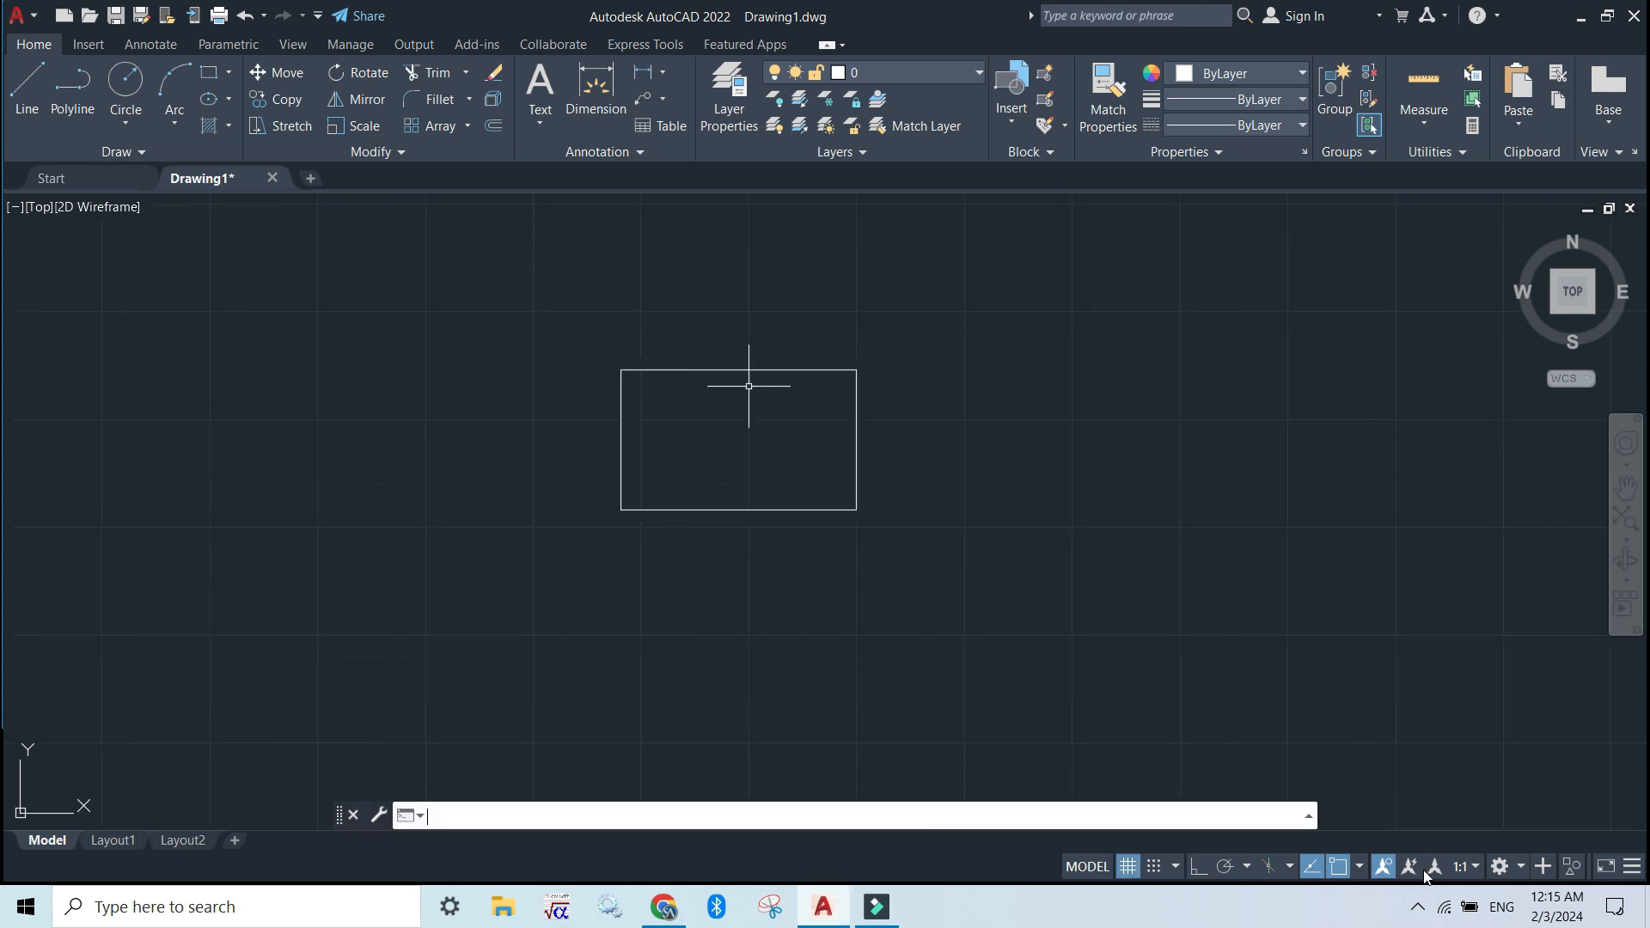
click(492, 125)
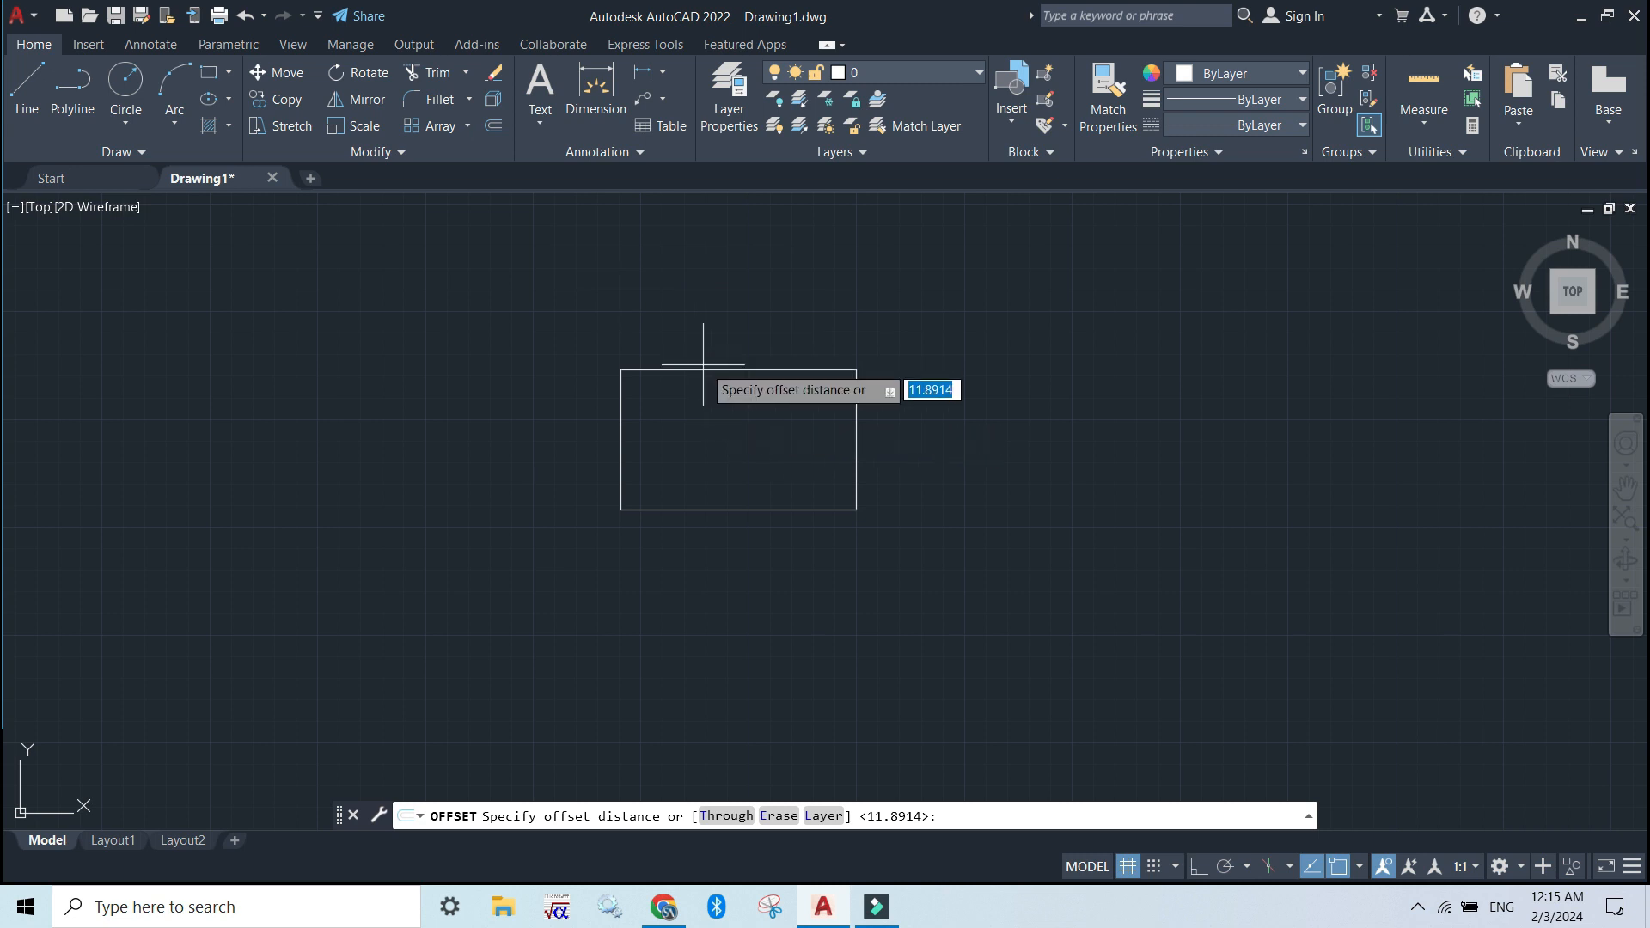
click(738, 440)
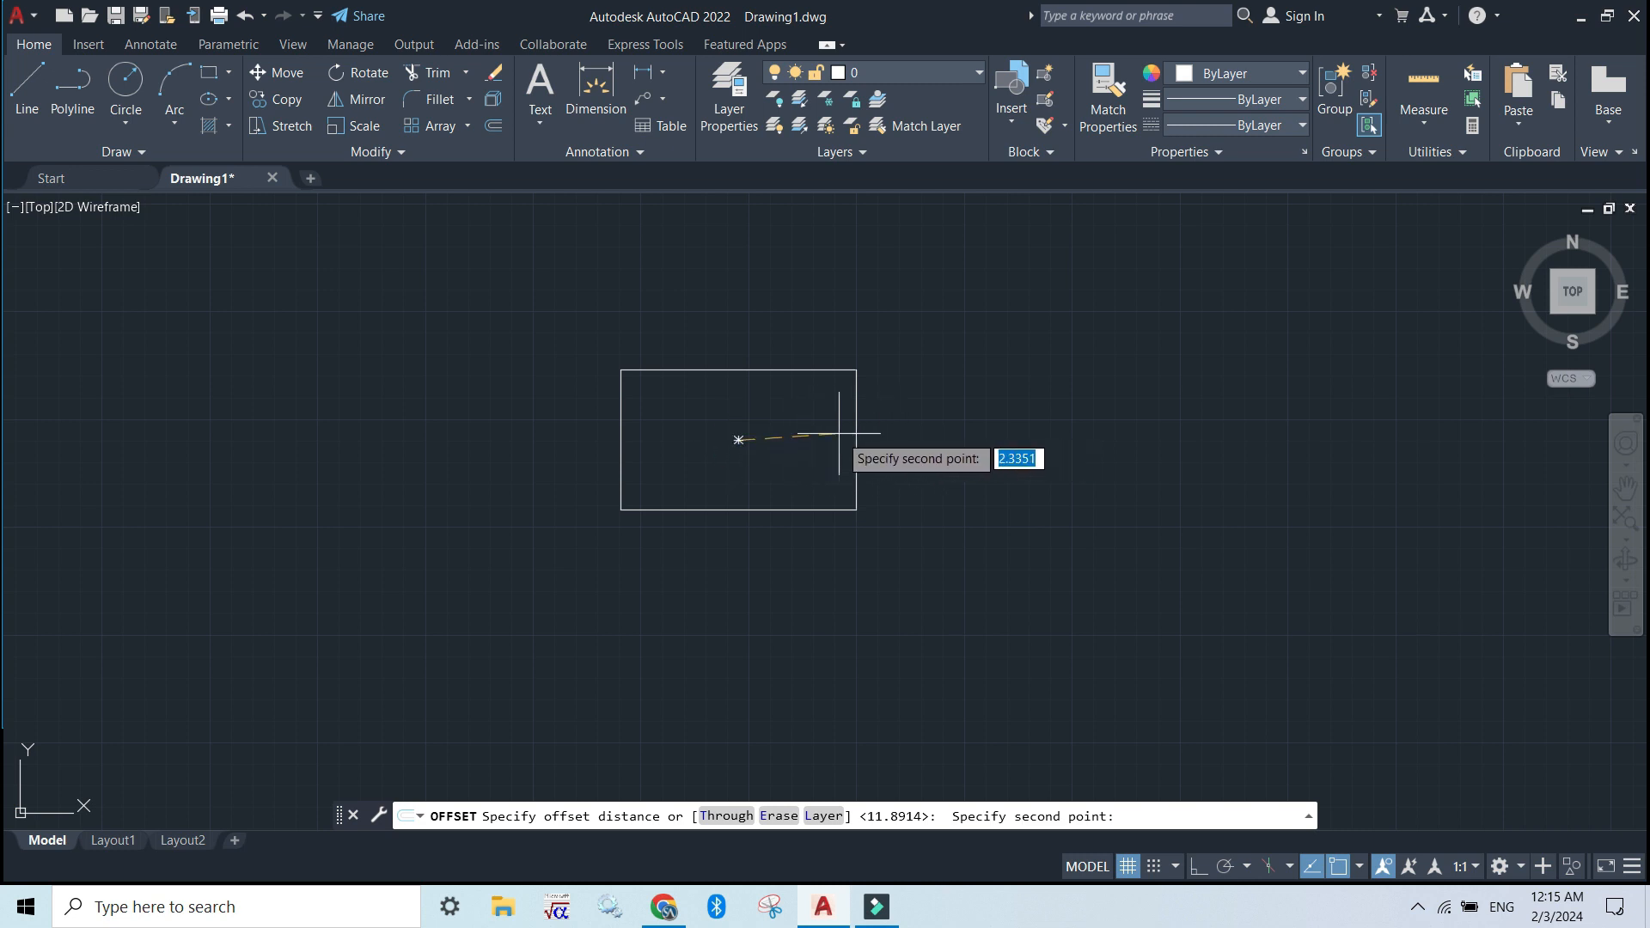
click(766, 440)
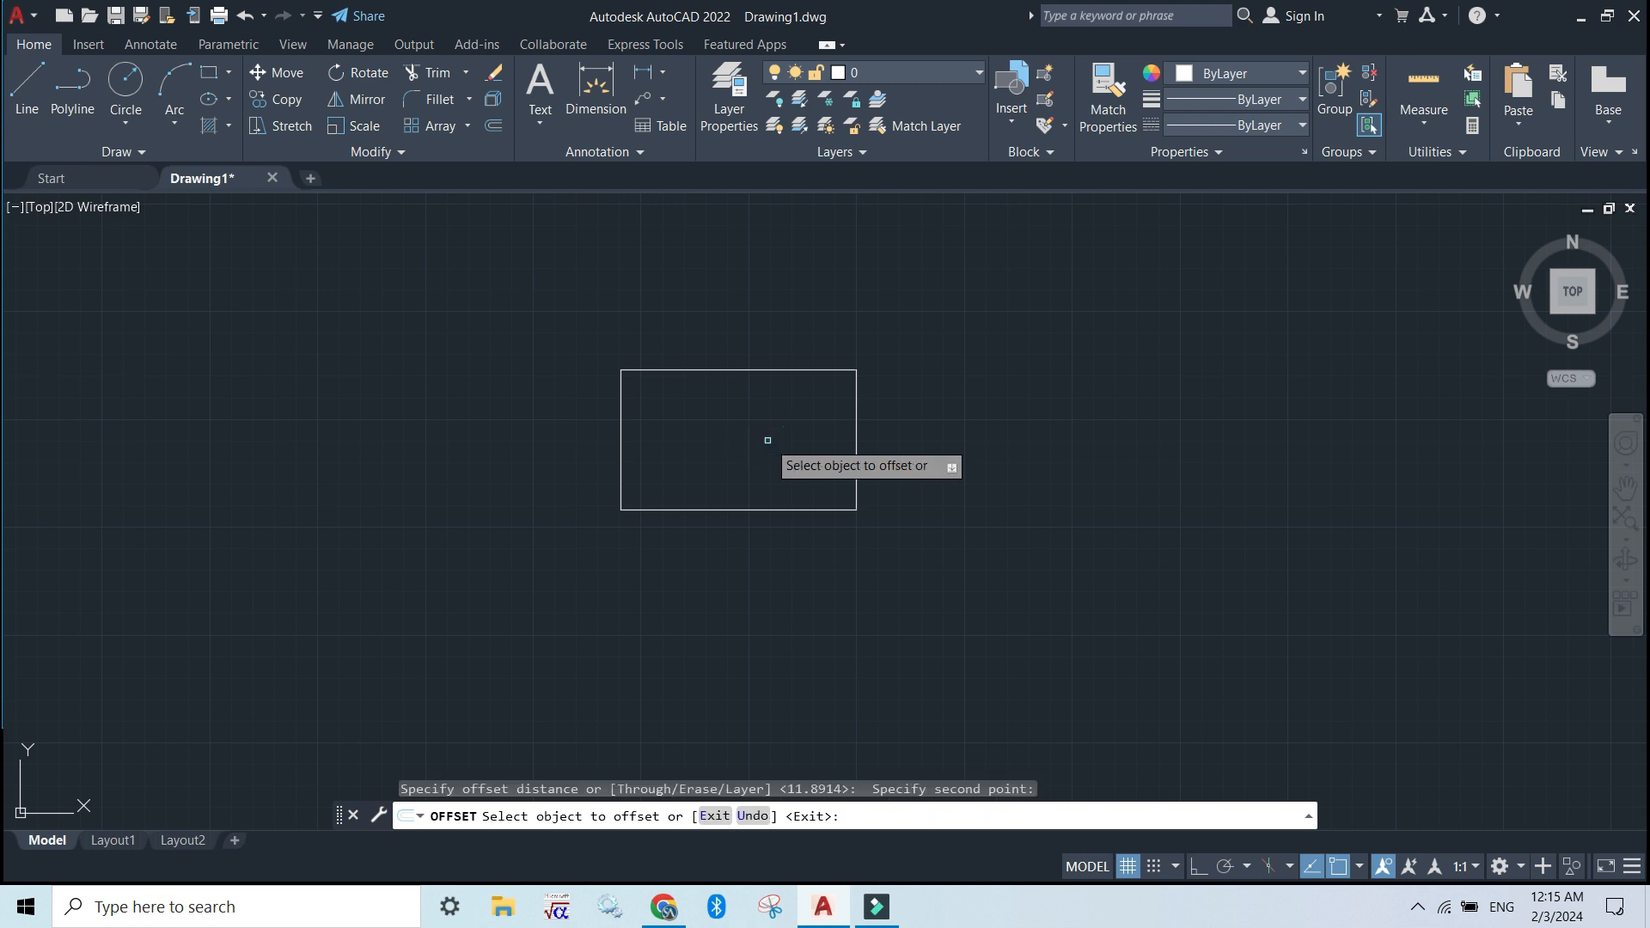
click(855, 437)
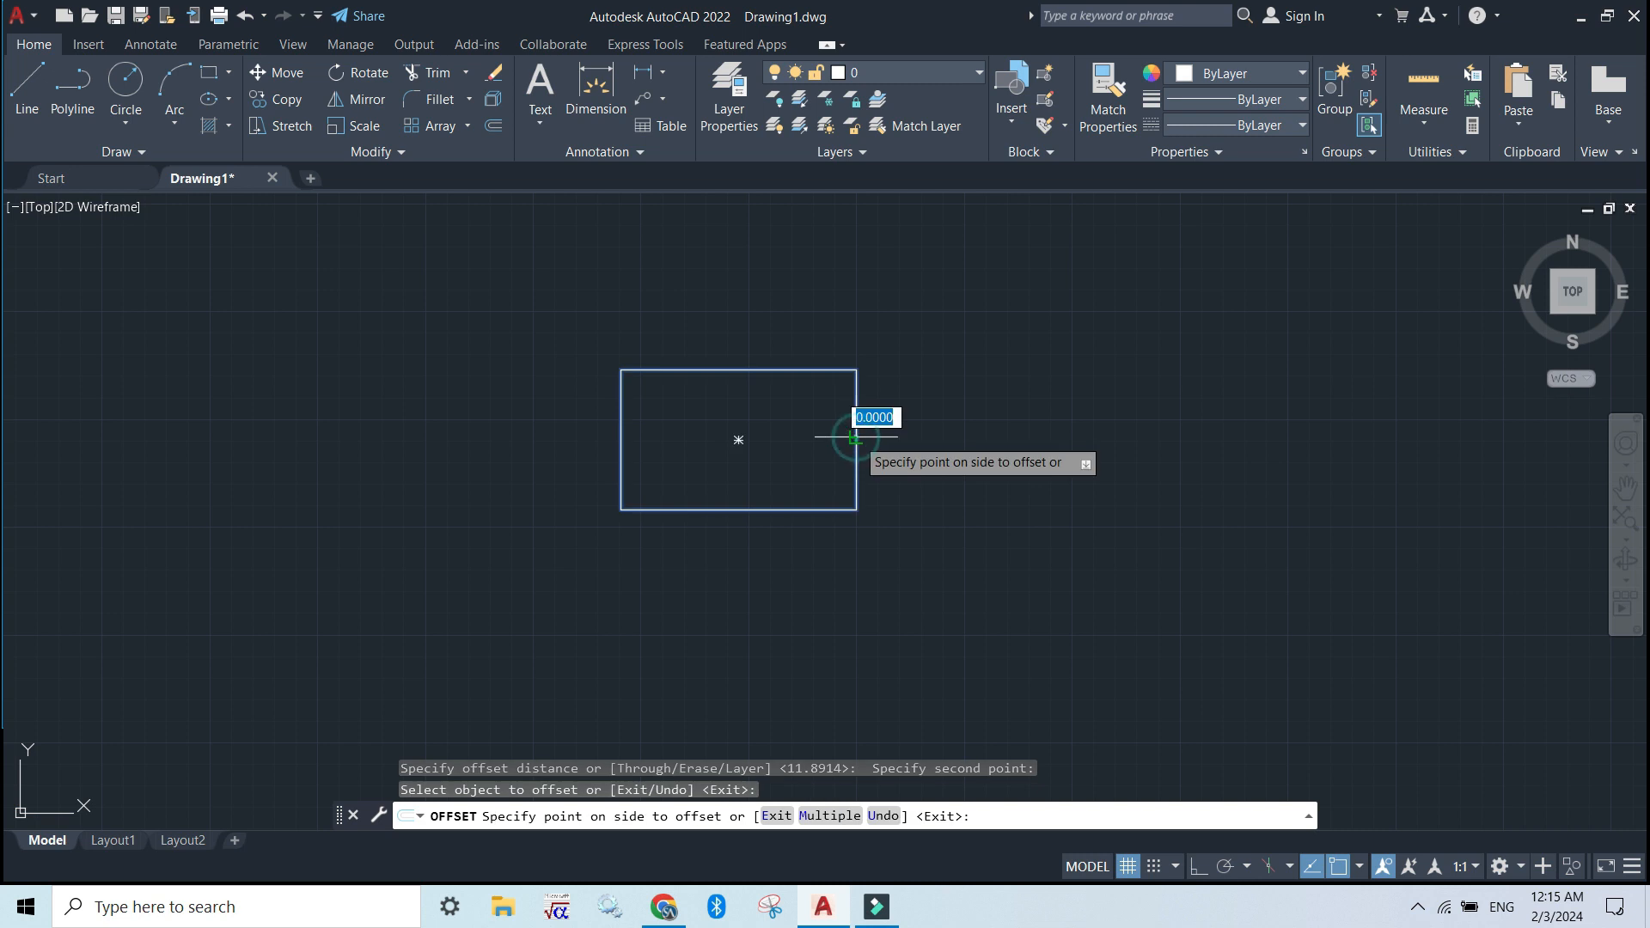
click(891, 445)
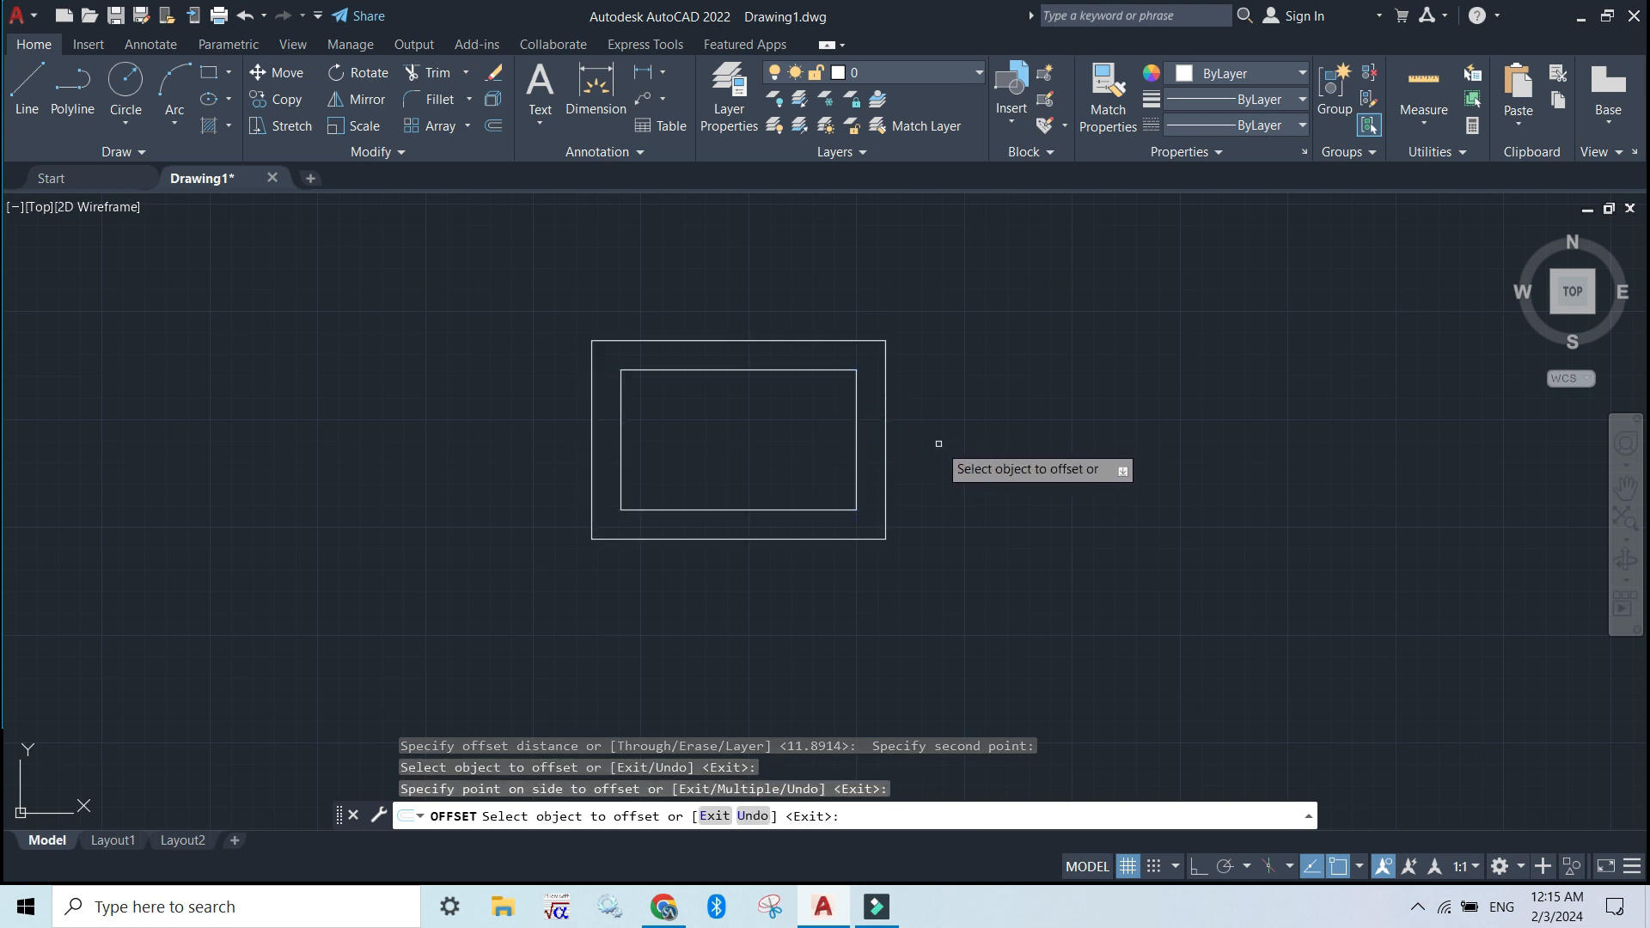
Offset the outermost rectangle outward twice more at the same distance, giving four concentric rectangles
click(886, 444)
click(954, 441)
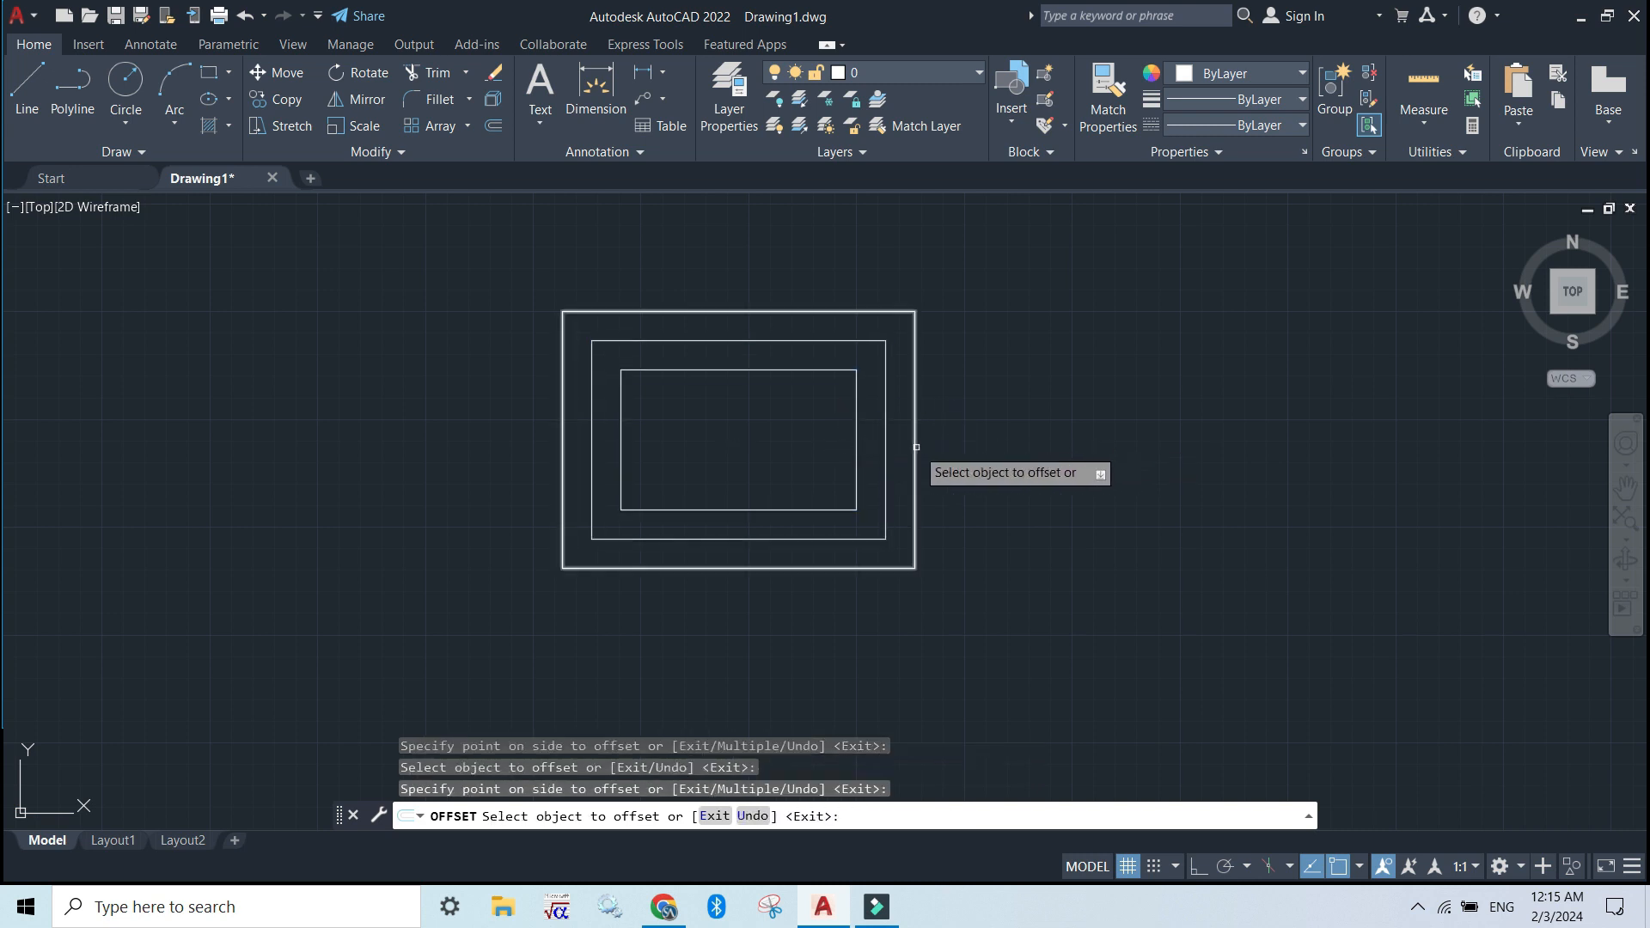
click(914, 441)
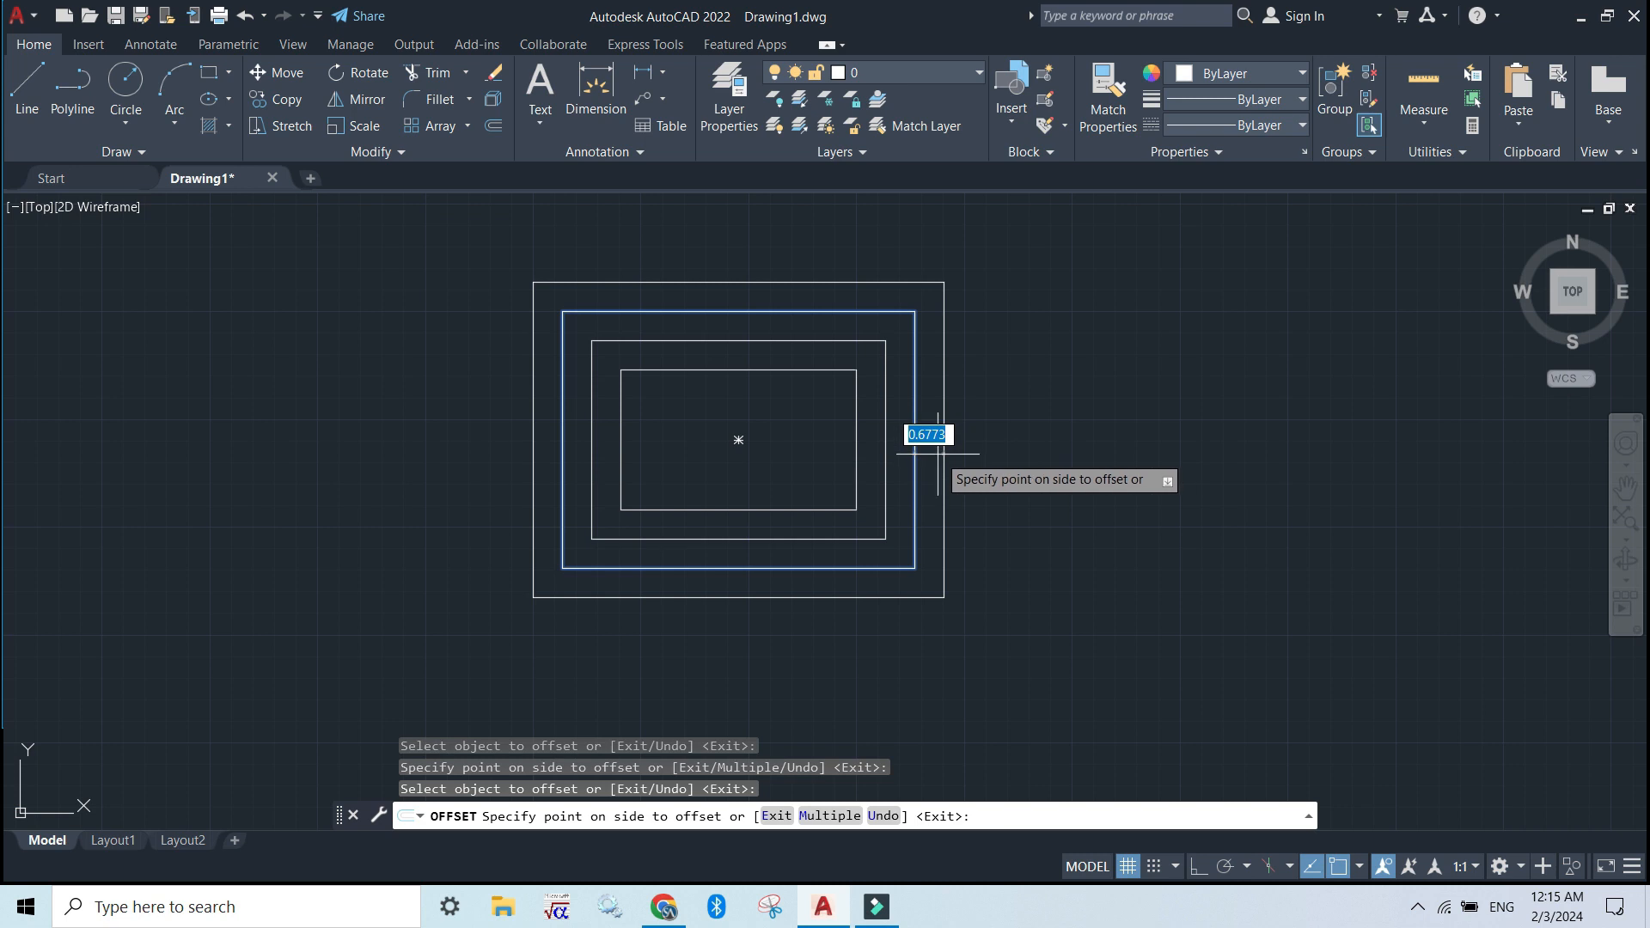
click(940, 452)
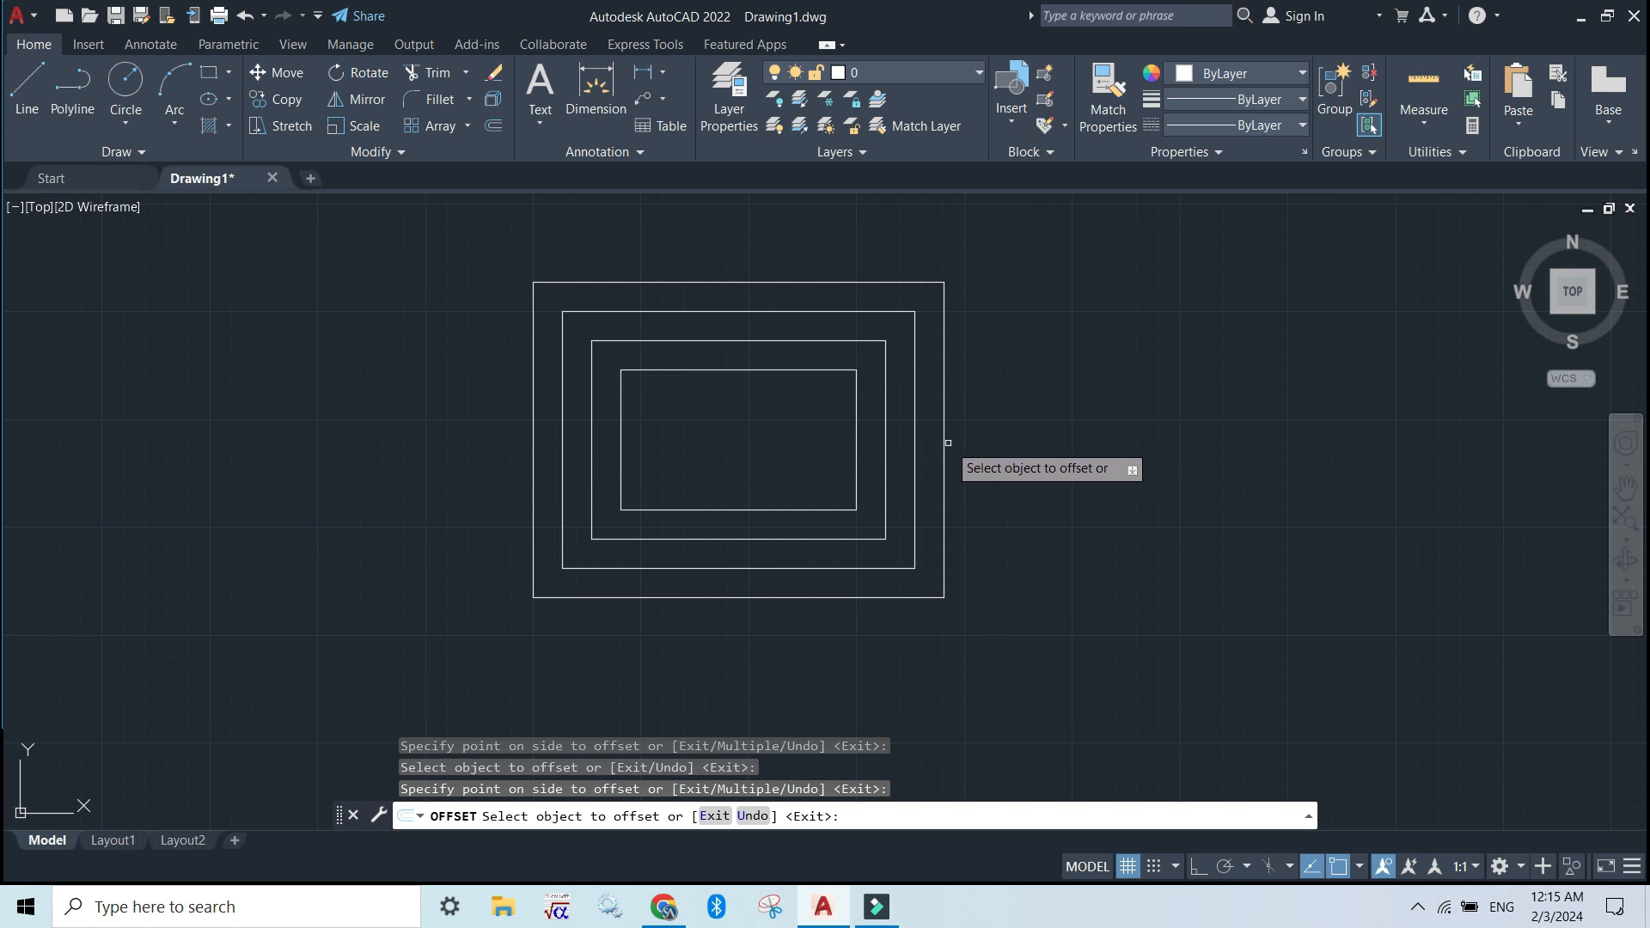
click(944, 432)
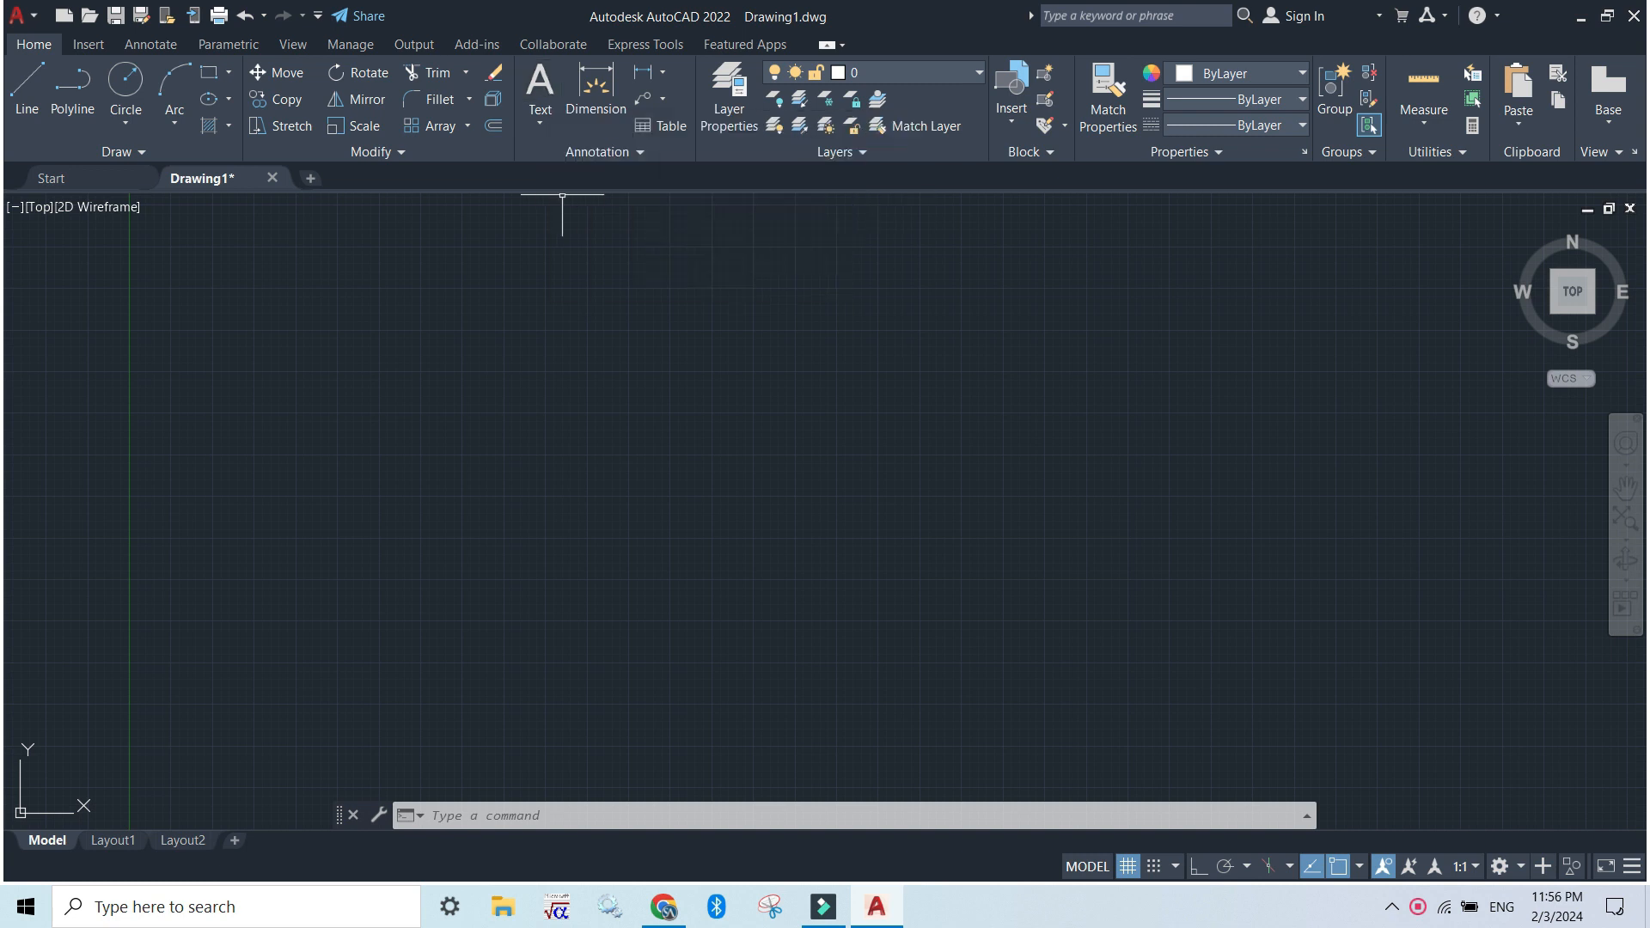
Start multiline text with the T command alias and define a text frame with a diagonal of about 25 units at 338°
click(480, 815)
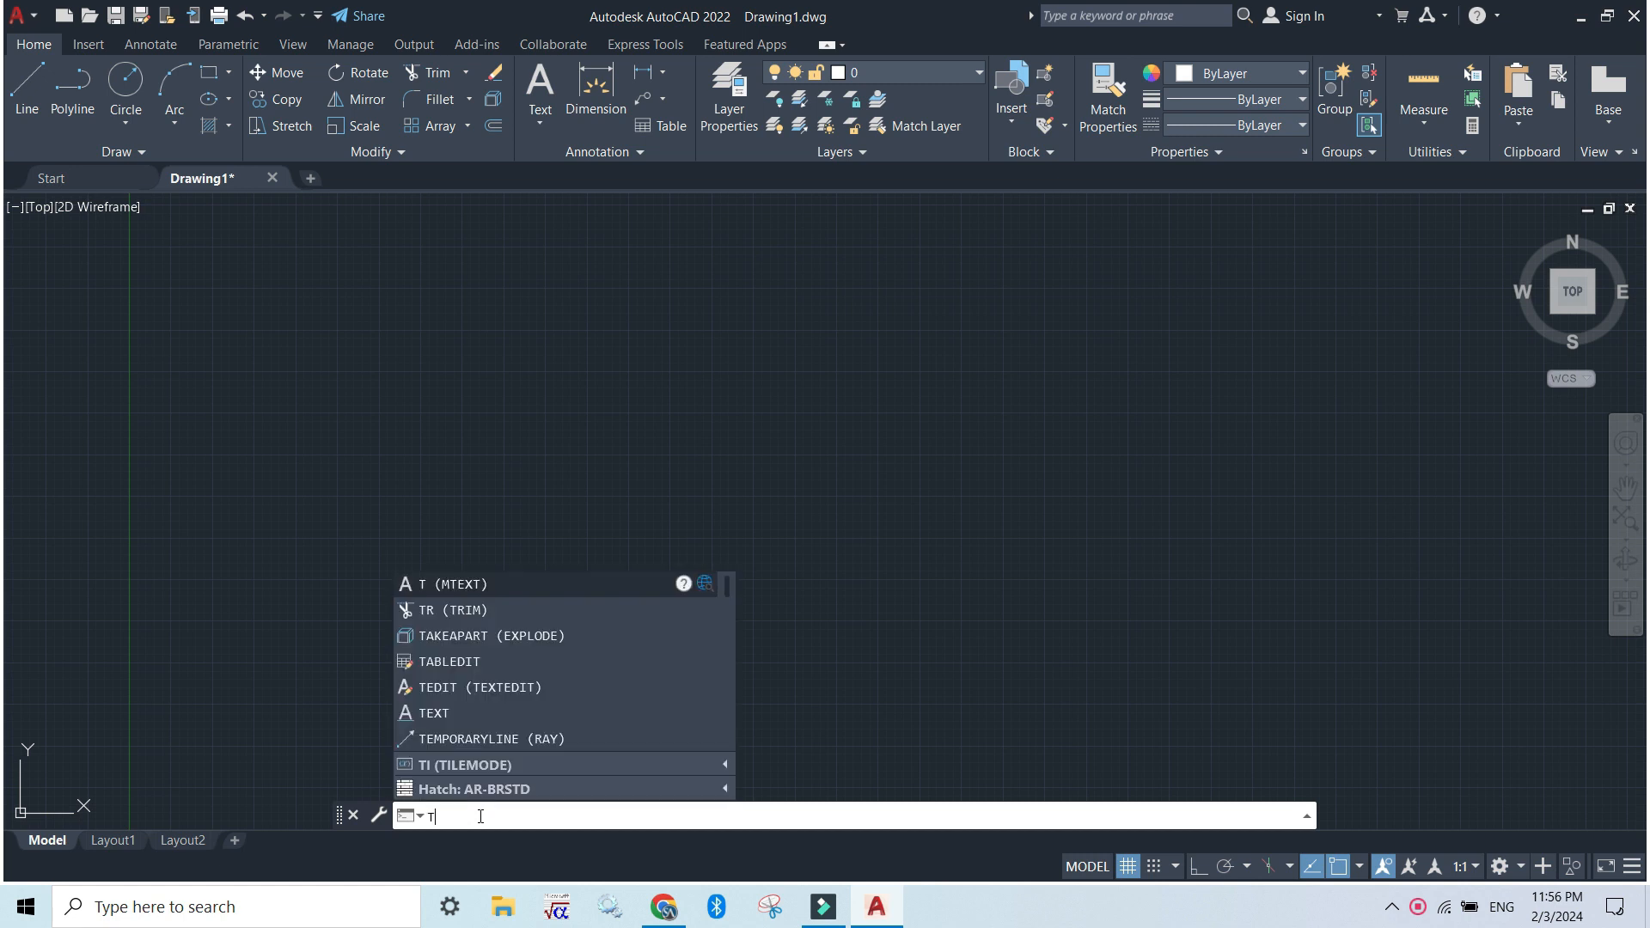
key(BackSpace)
text(t)
key(Return)
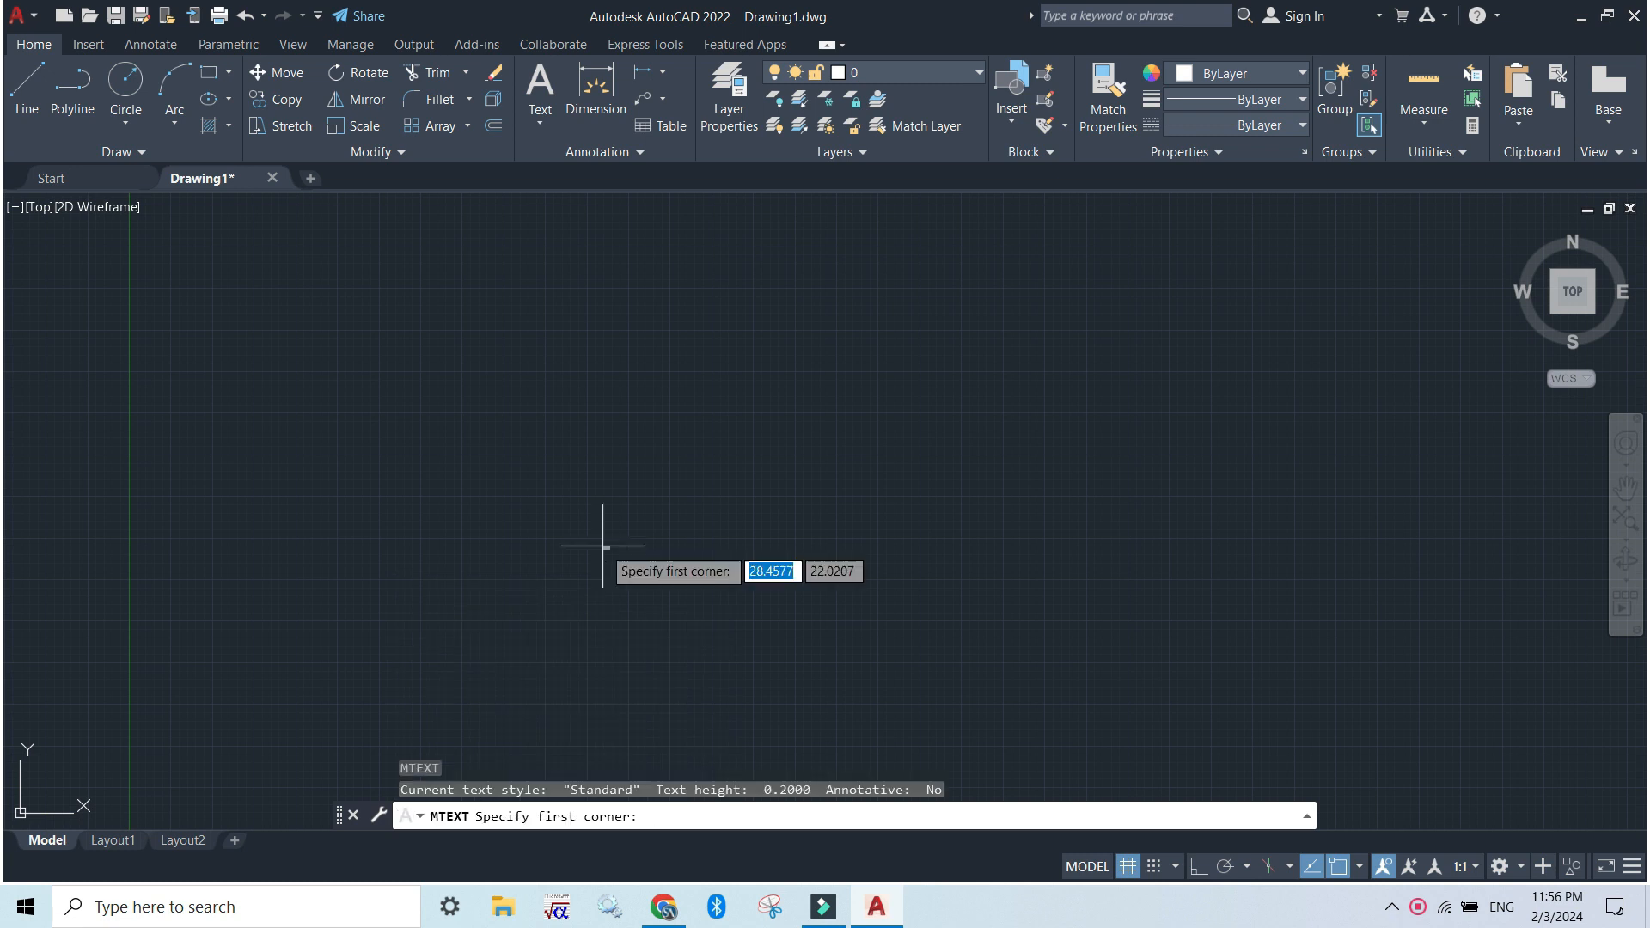
click(553, 410)
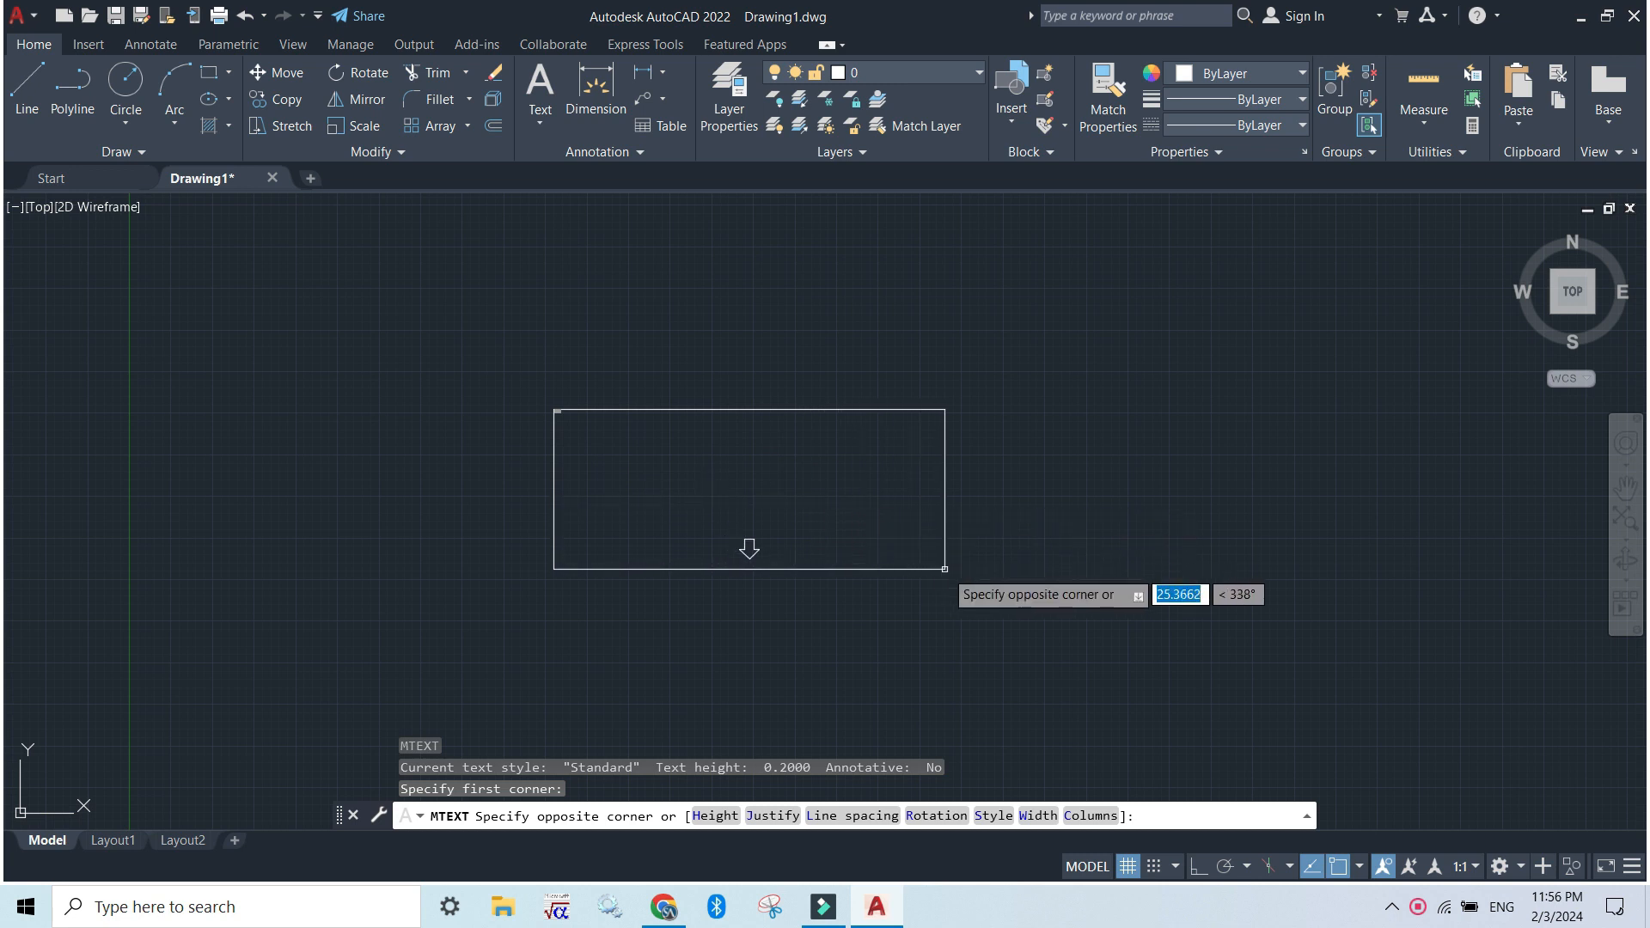
click(944, 569)
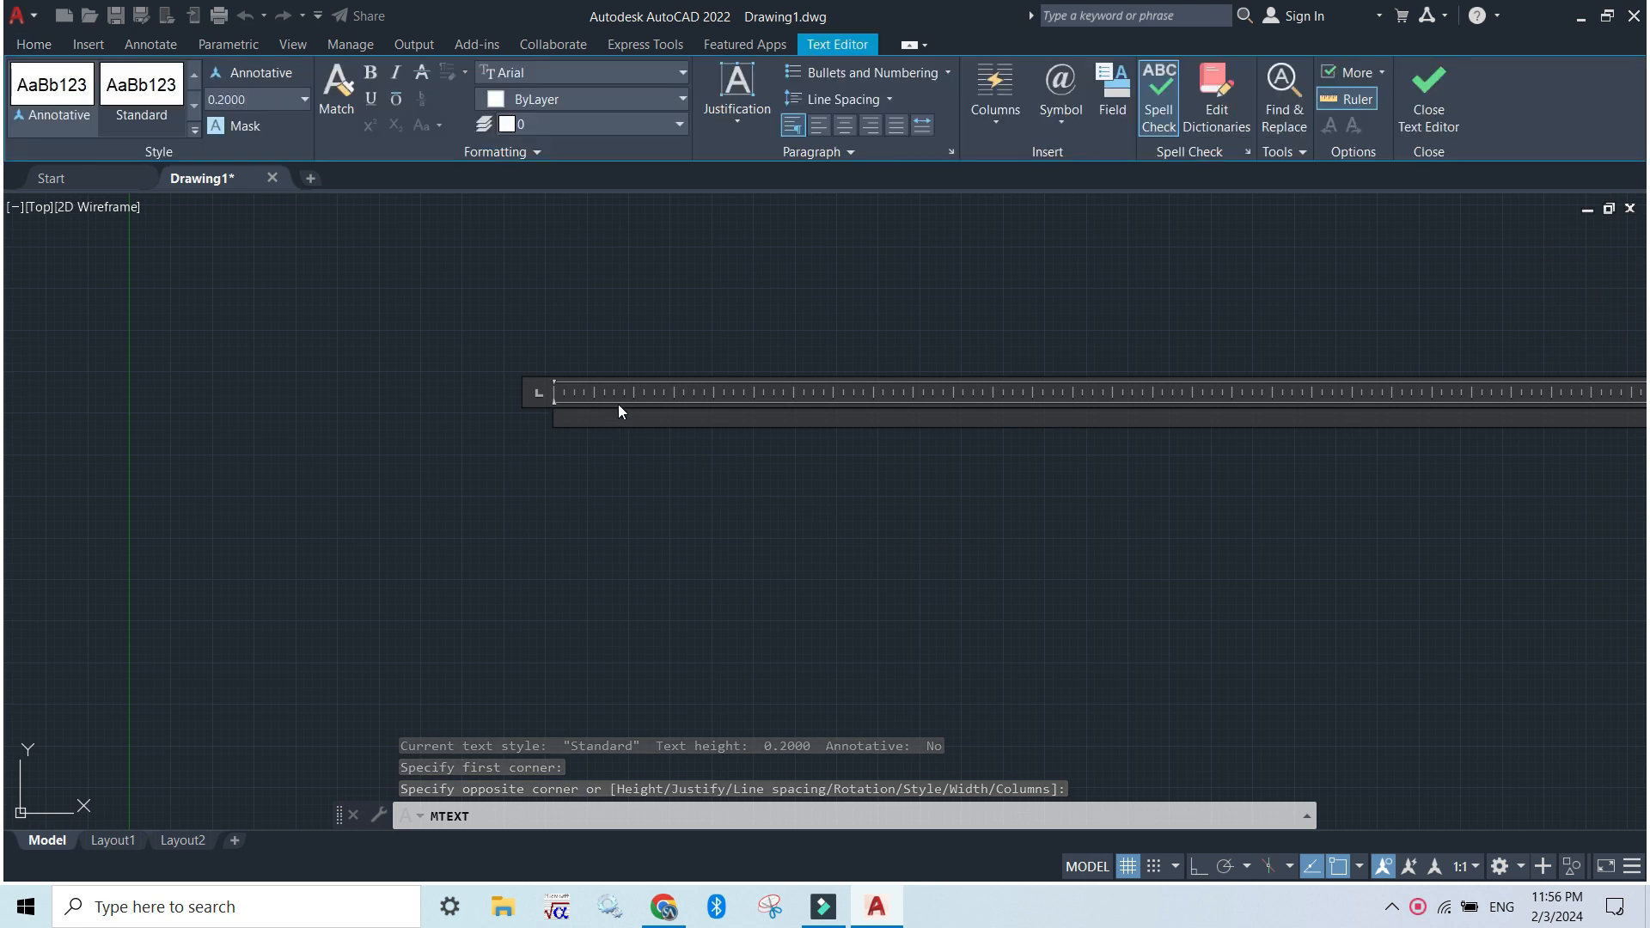
Enter the text "Learn2Grow" in the multiline text frame and finish the text
text(Learn2Grow)
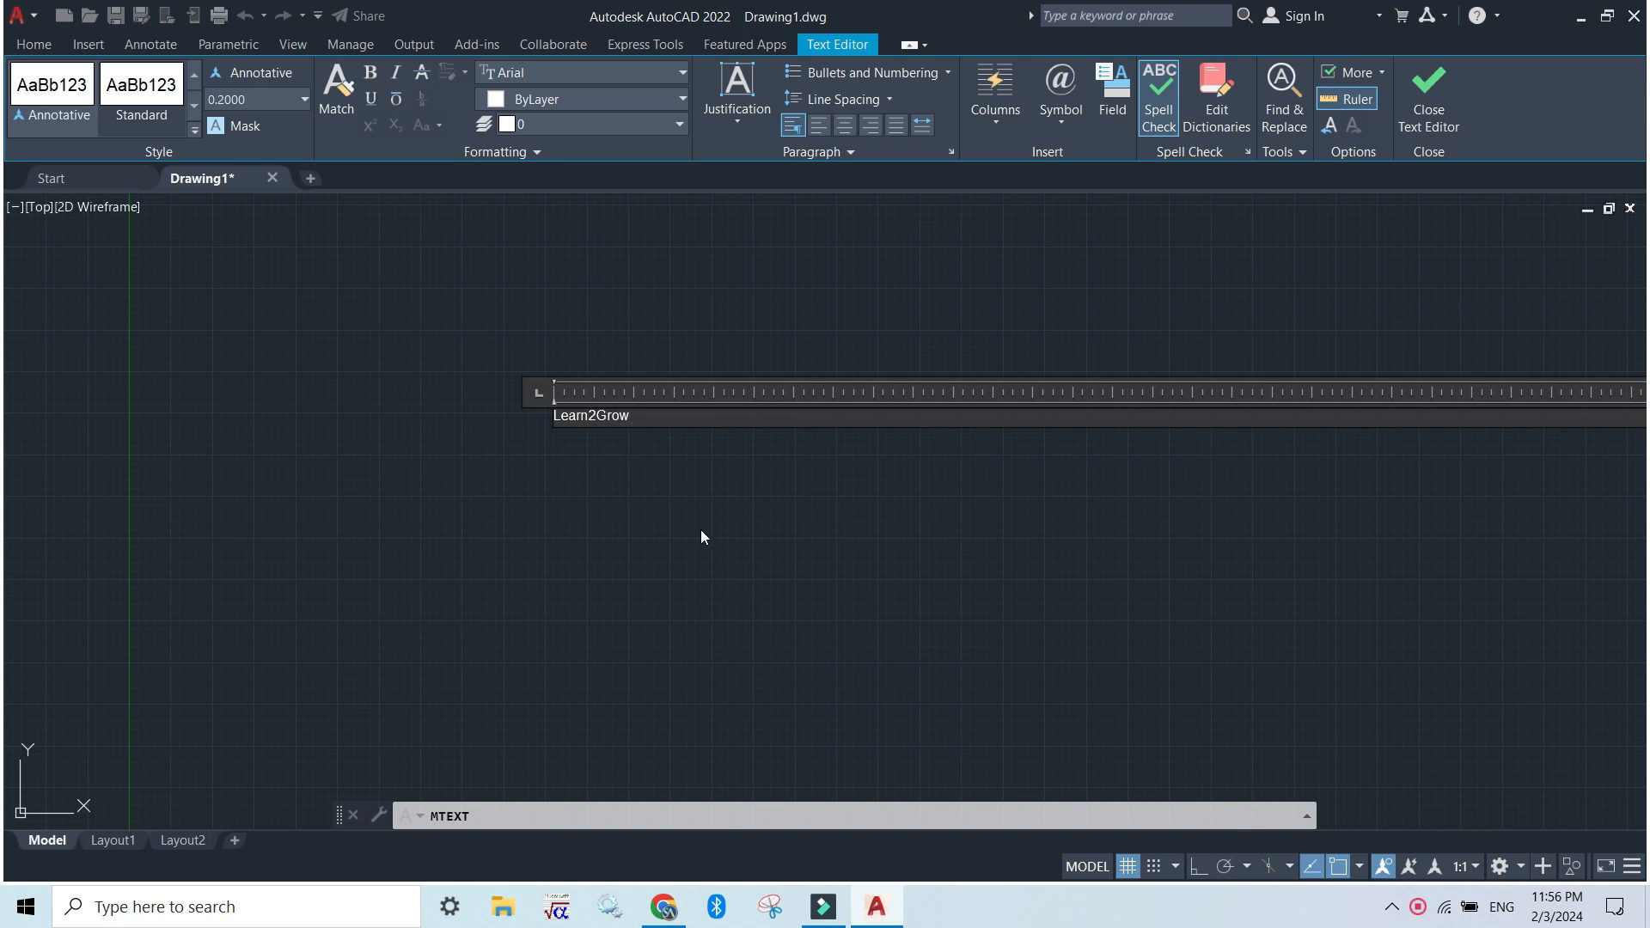
click(675, 491)
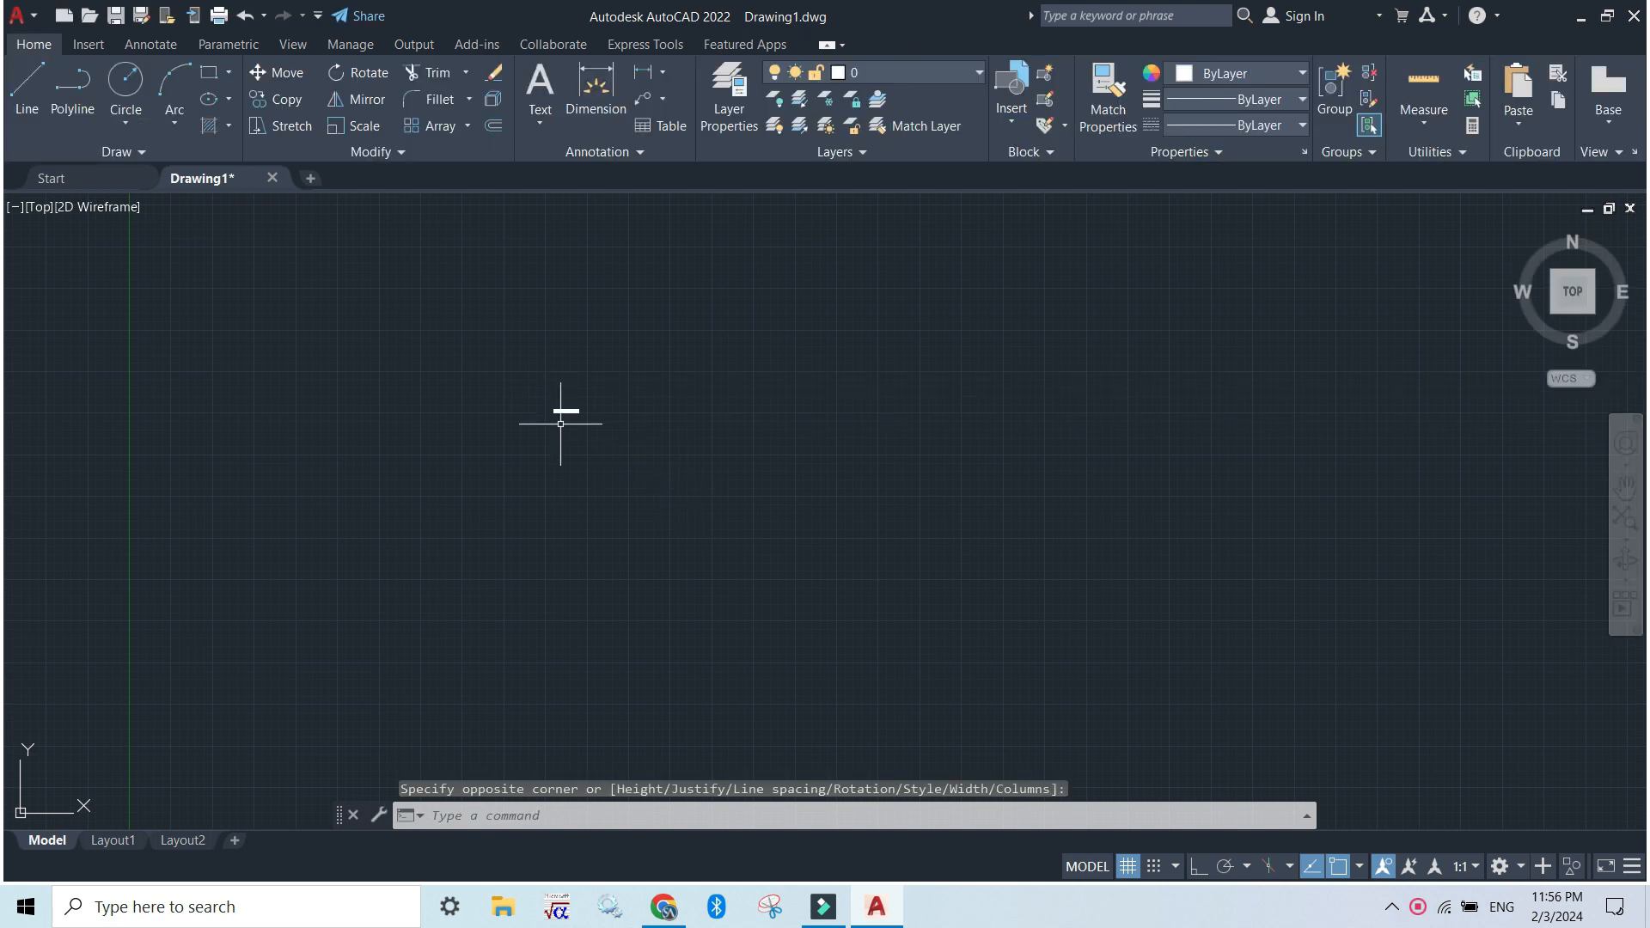
scroll(563, 408, up, 6)
scroll(481, 386, down, 2)
scroll(507, 402, up, 2)
scroll(505, 407, up, 2)
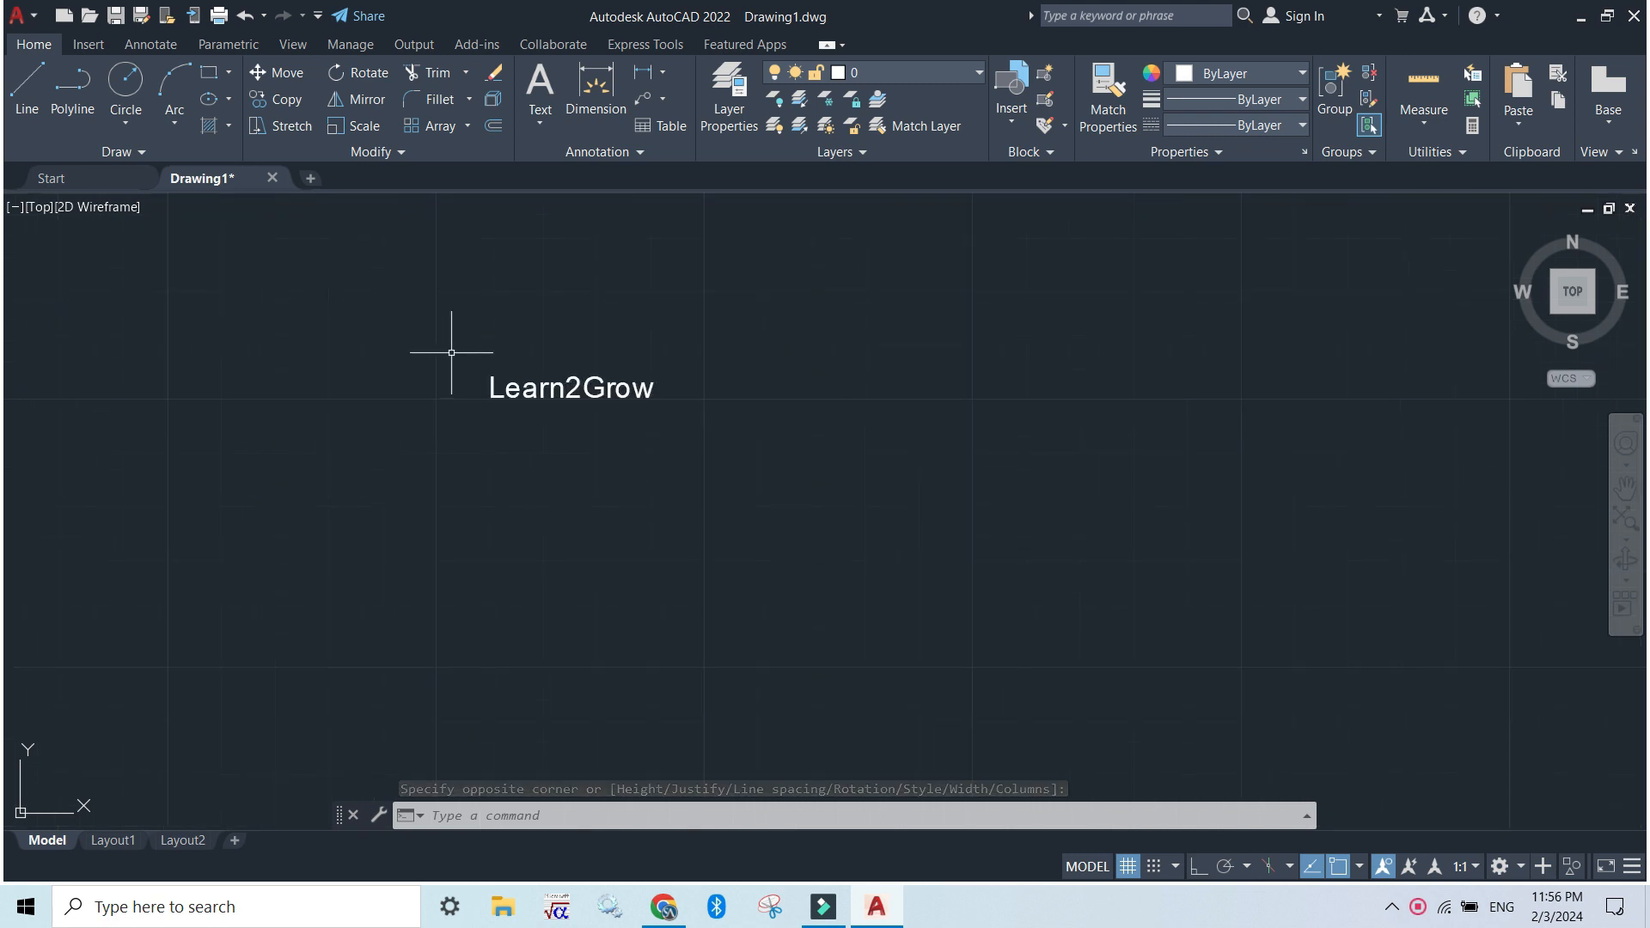
Select the Learn2Grow text with a selection window and open its properties with the PR command alias
click(590, 401)
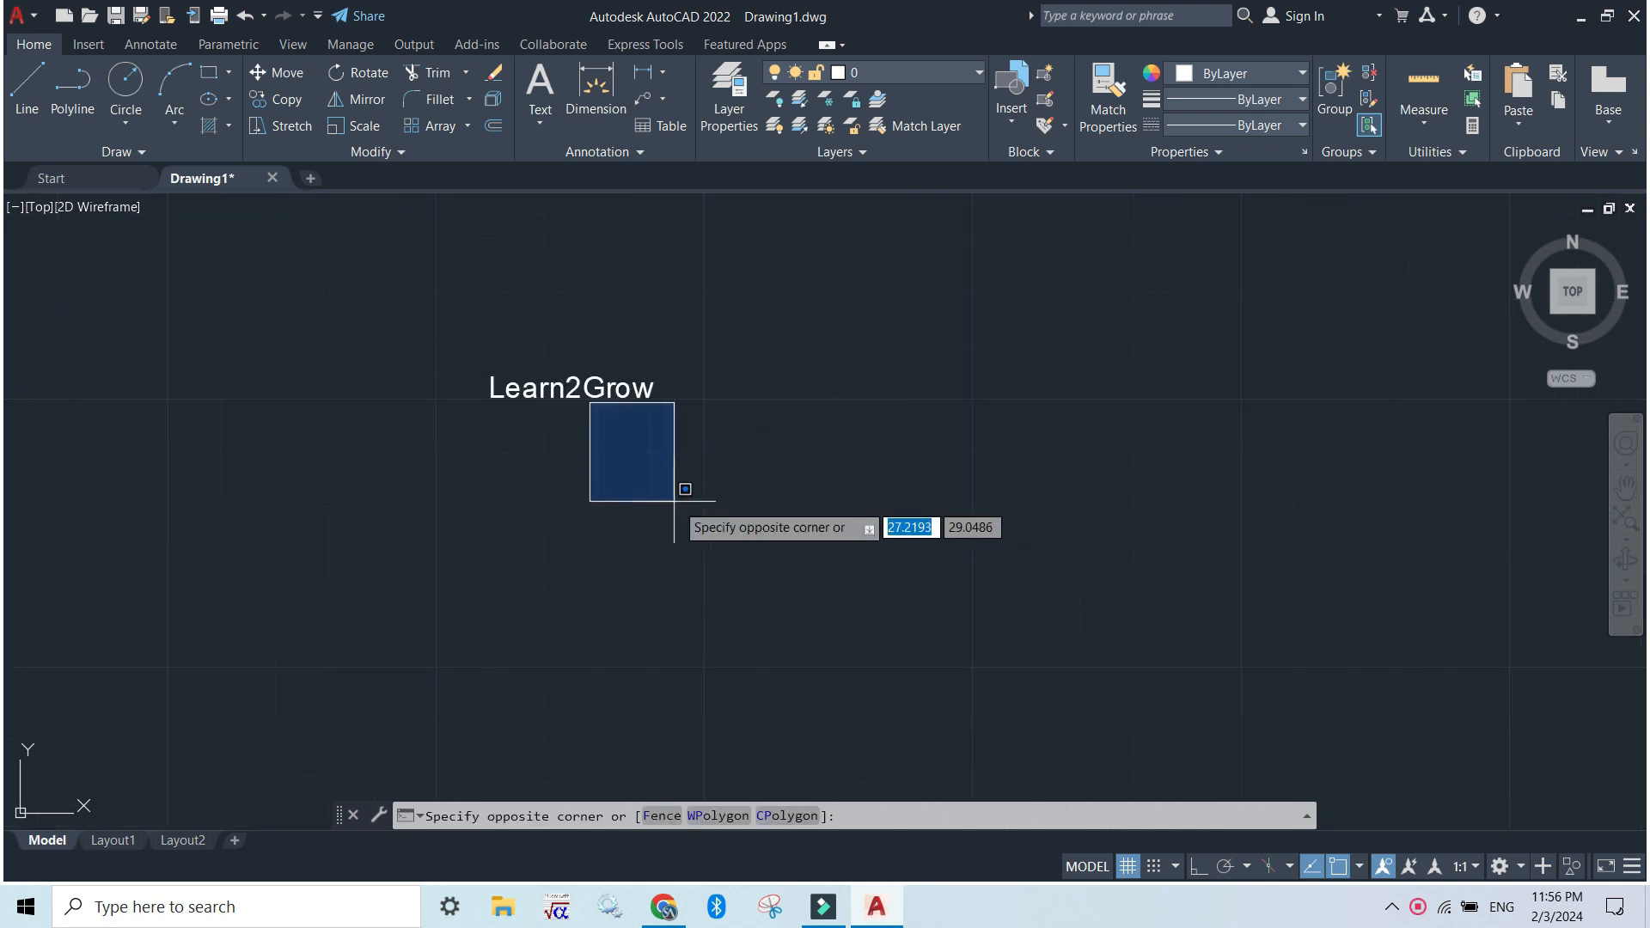
click(592, 469)
click(653, 465)
click(481, 316)
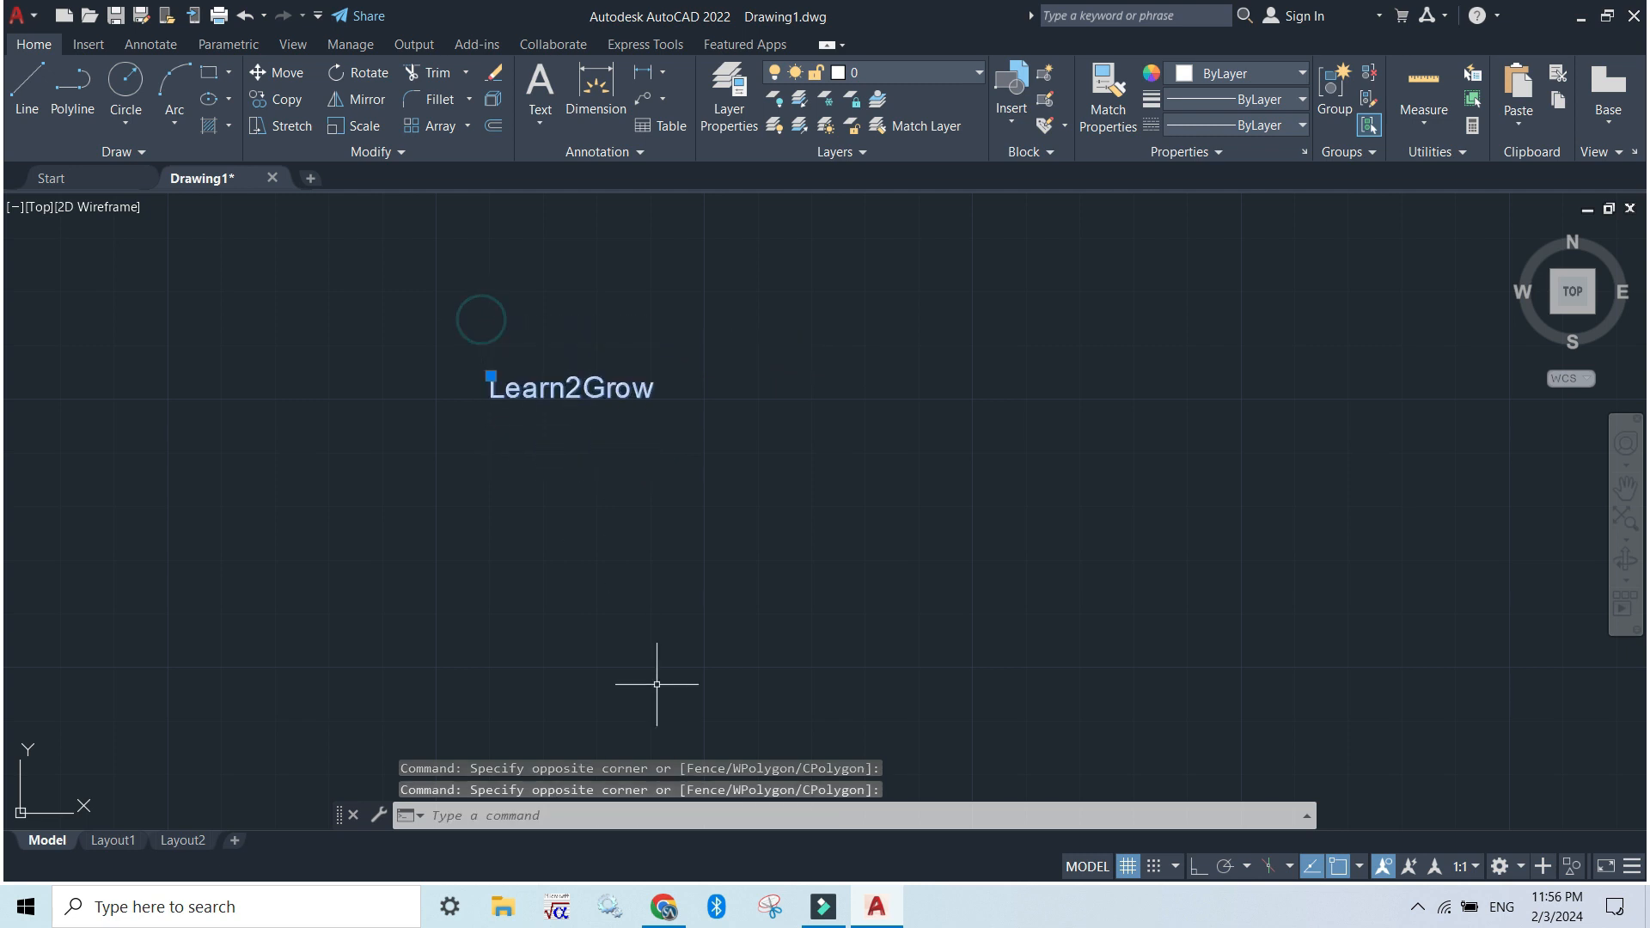
click(476, 810)
text(p)
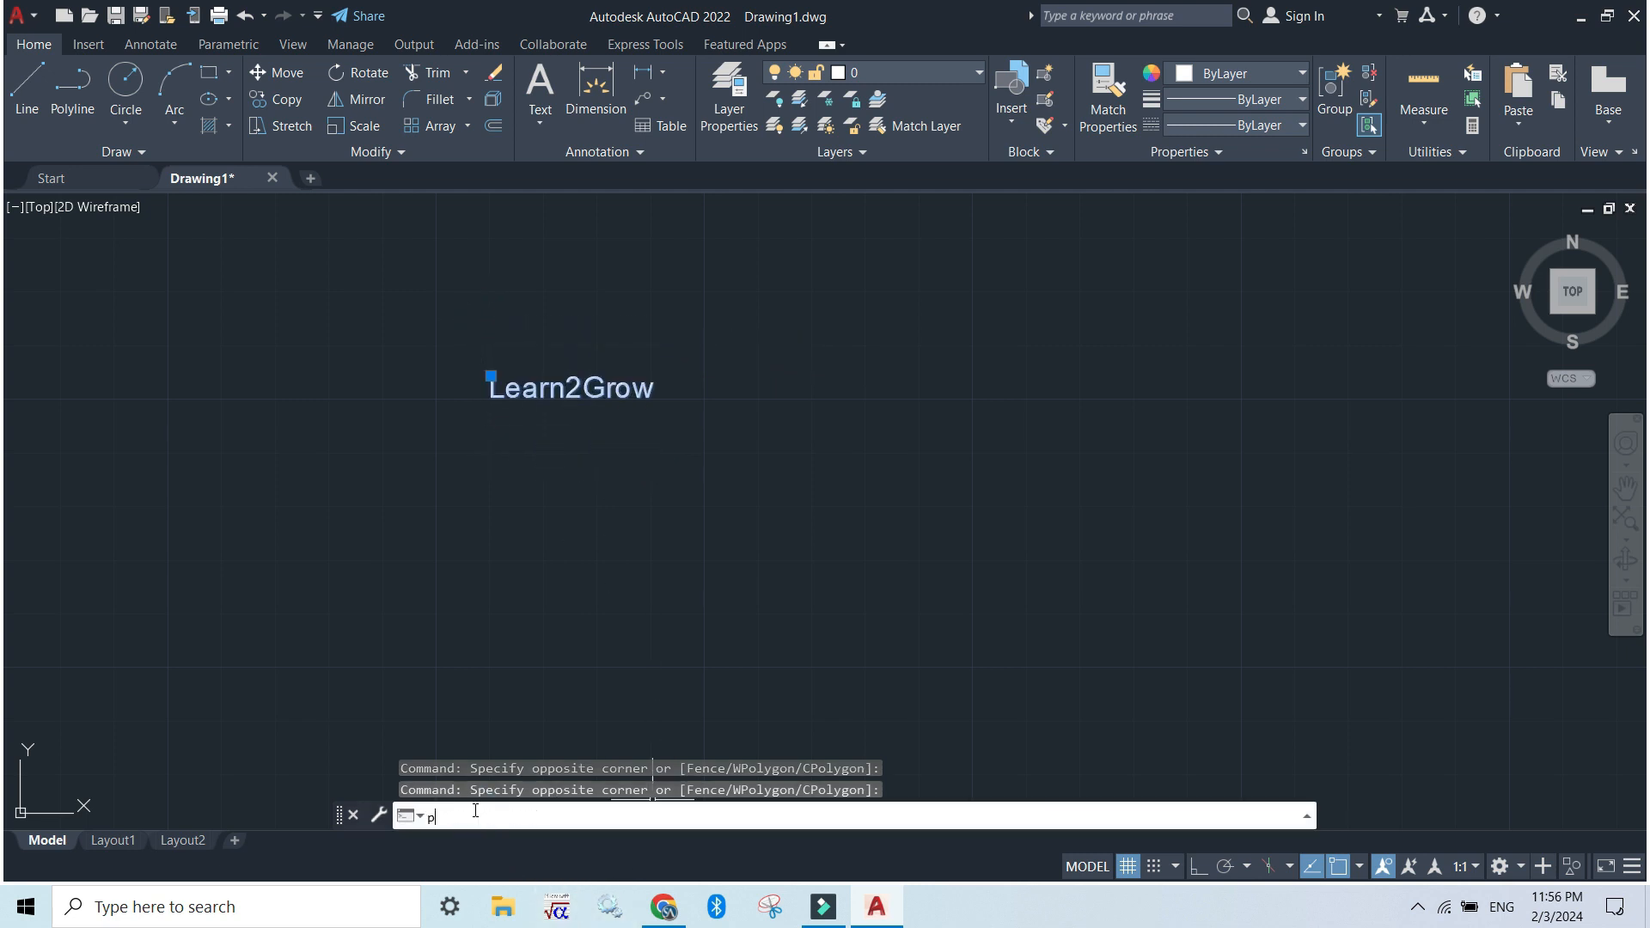
key(Return)
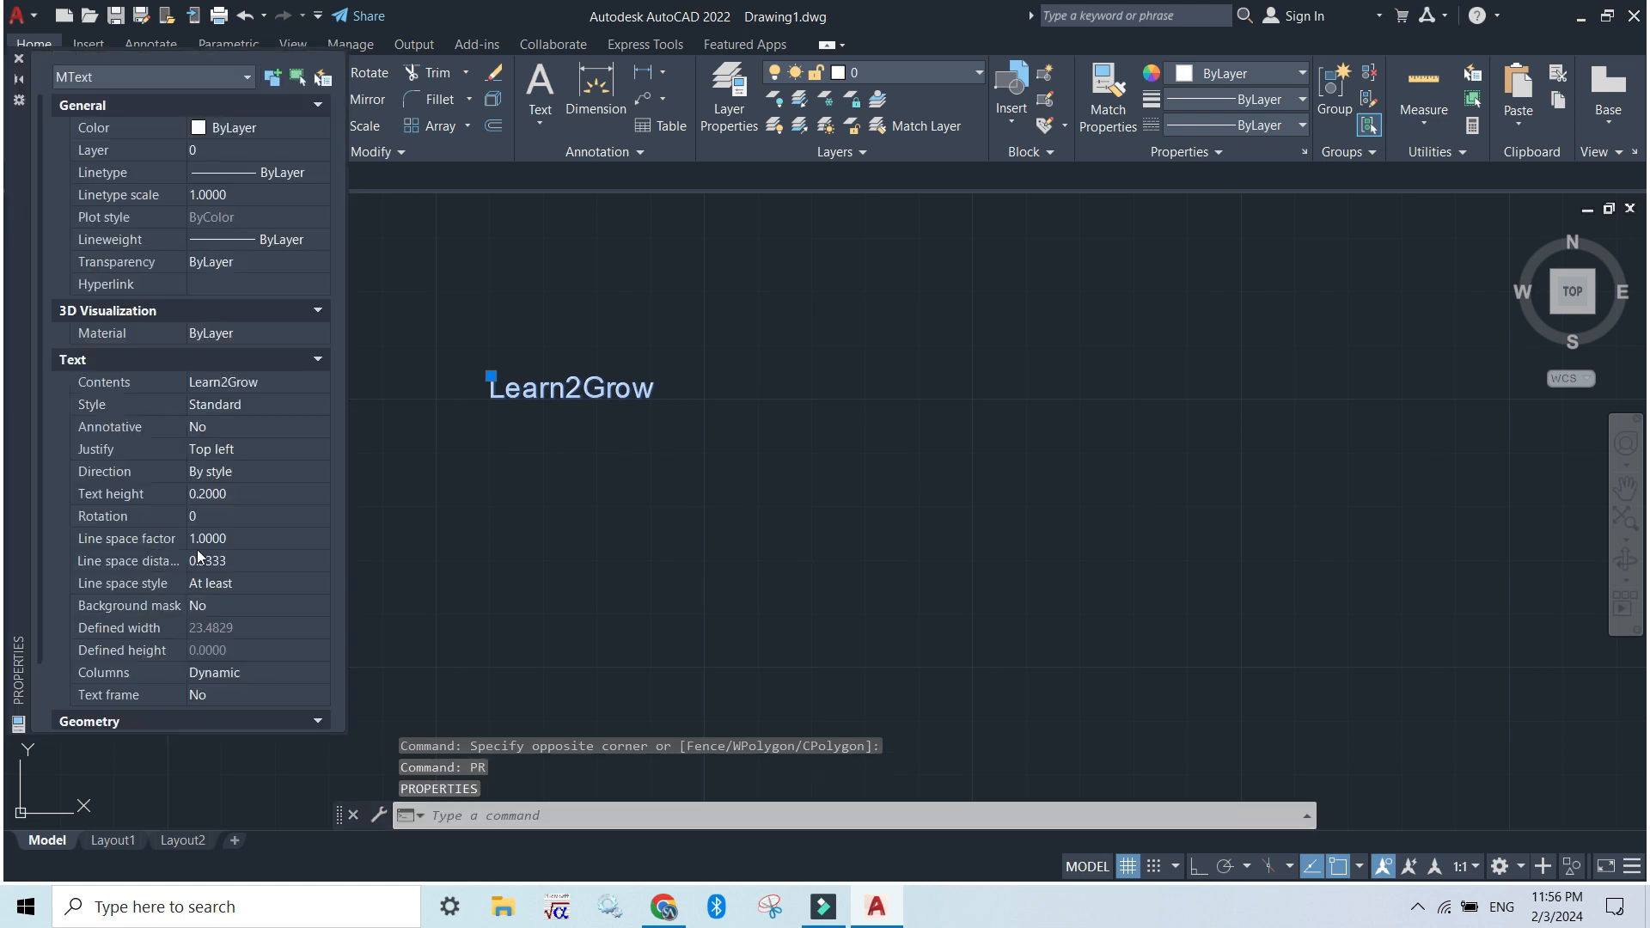
Set the Learn2Grow text height to 5 and close its properties
click(210, 493)
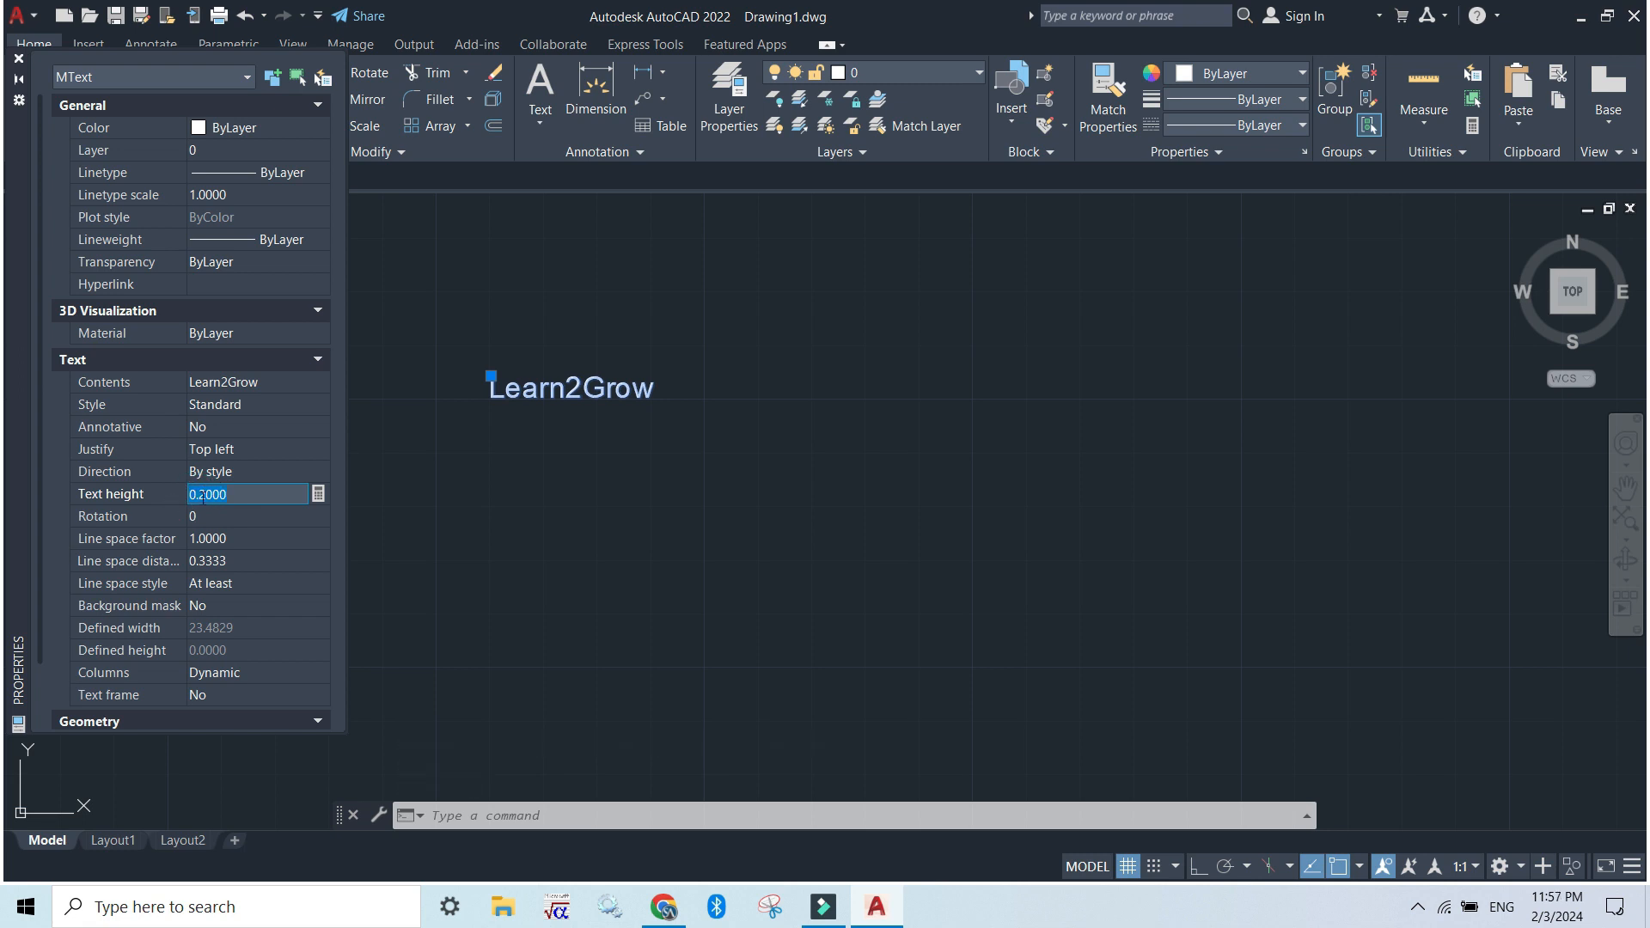
text(5)
click(203, 514)
scroll(1029, 500, down, 5)
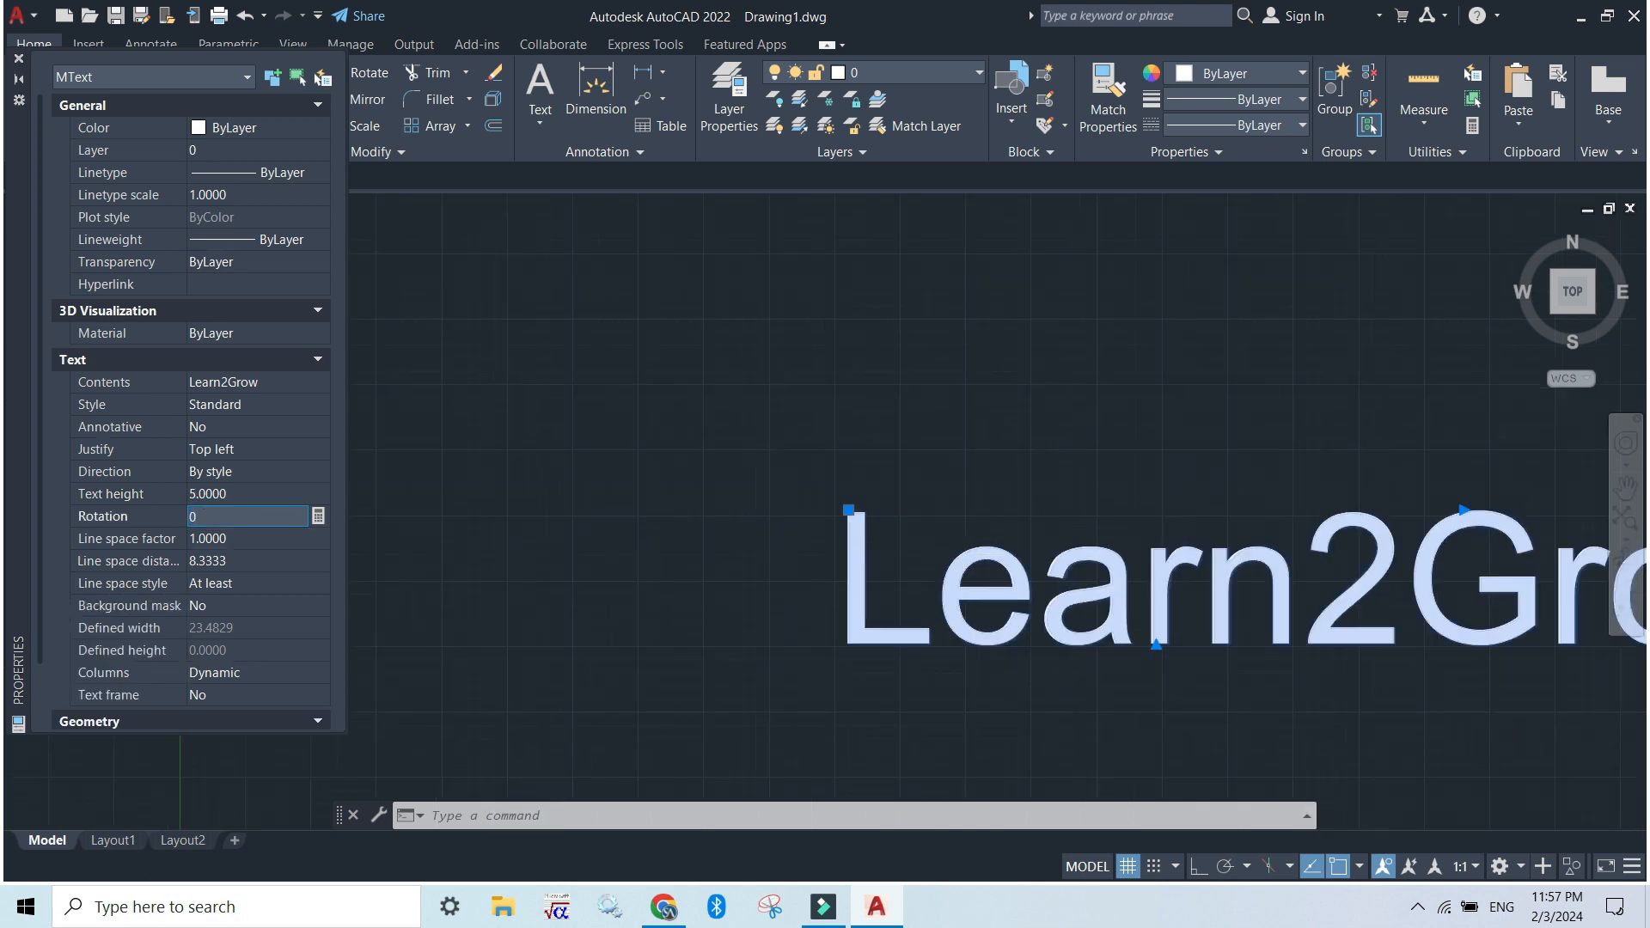
click(1139, 611)
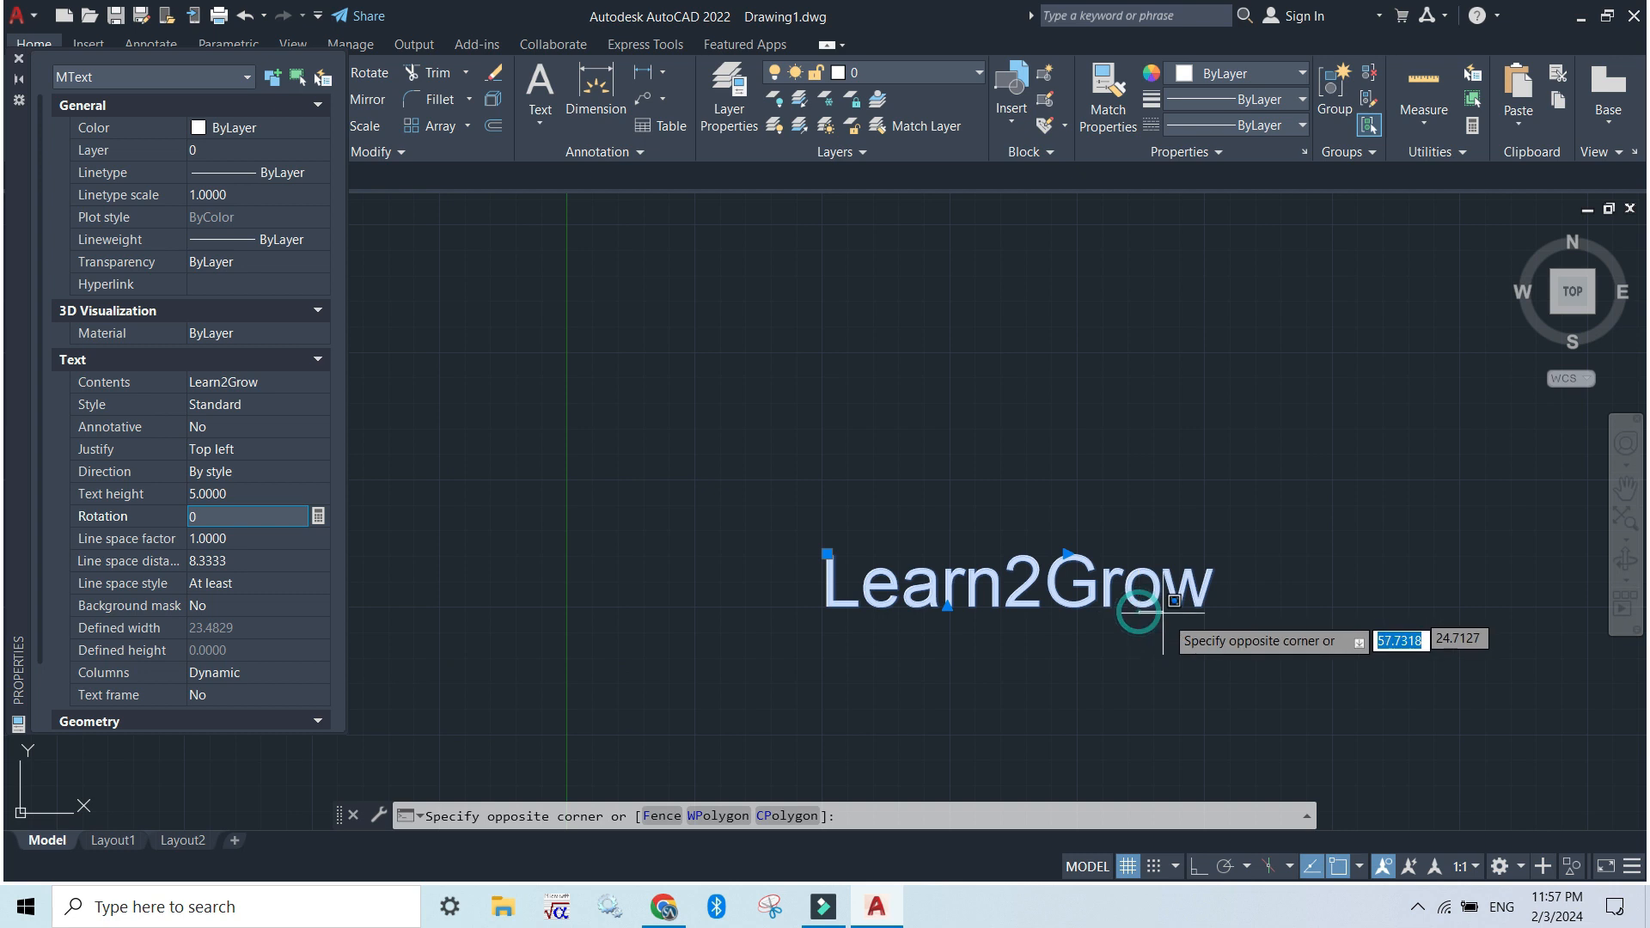
scroll(1141, 603, down, 2)
middle_drag(1141, 603, 810, 540)
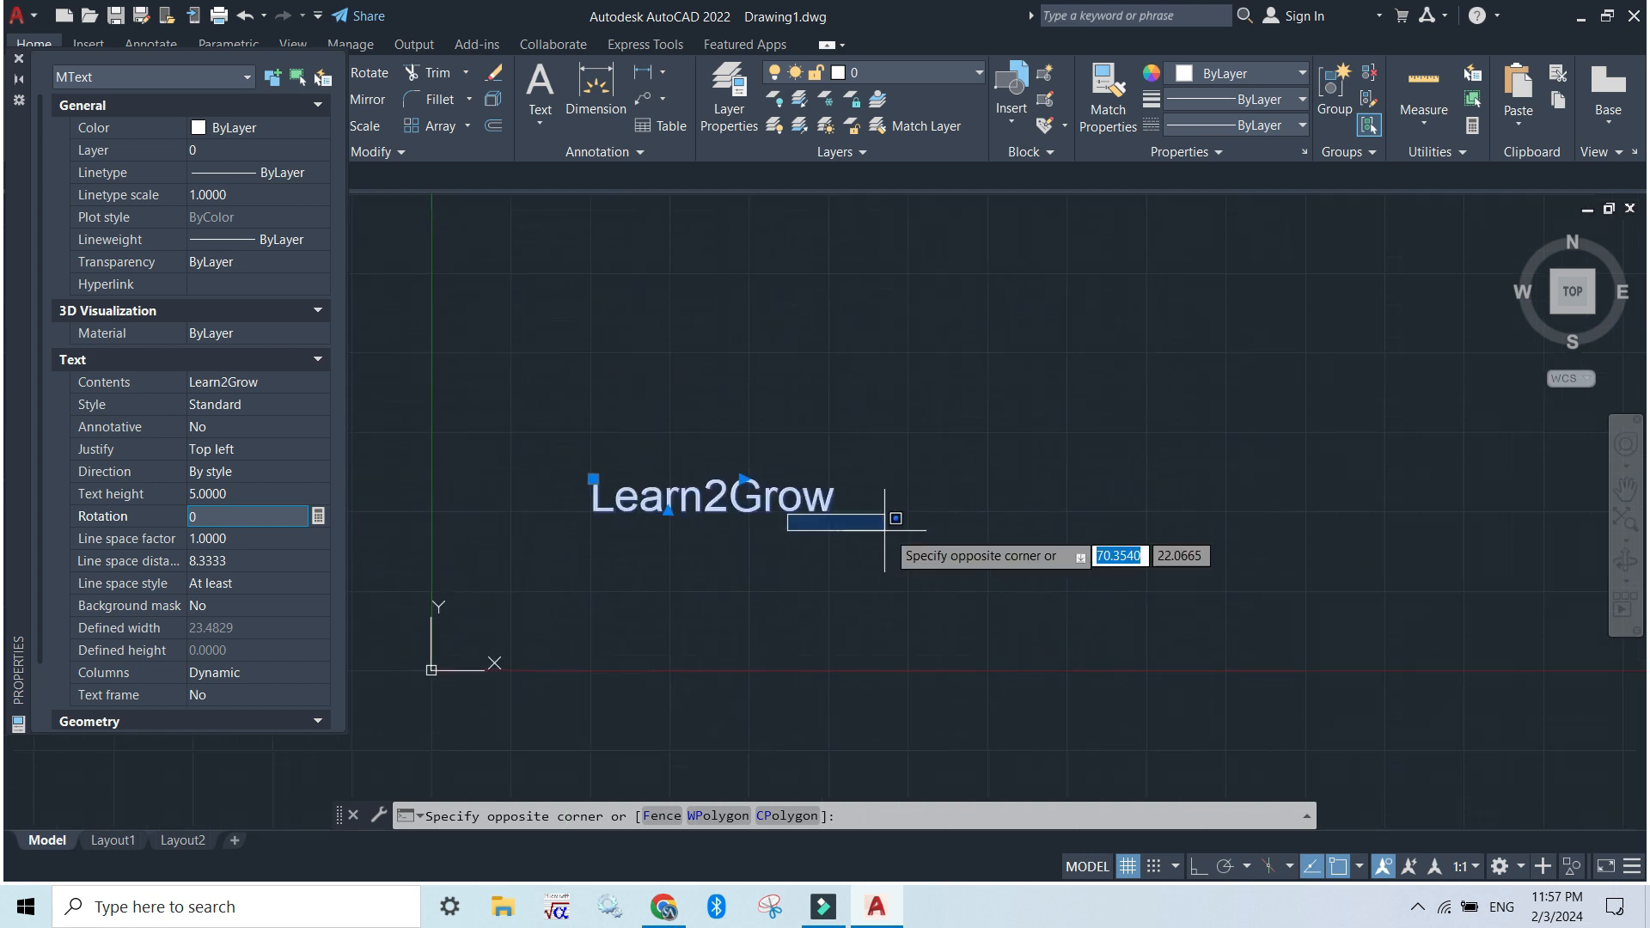
click(993, 506)
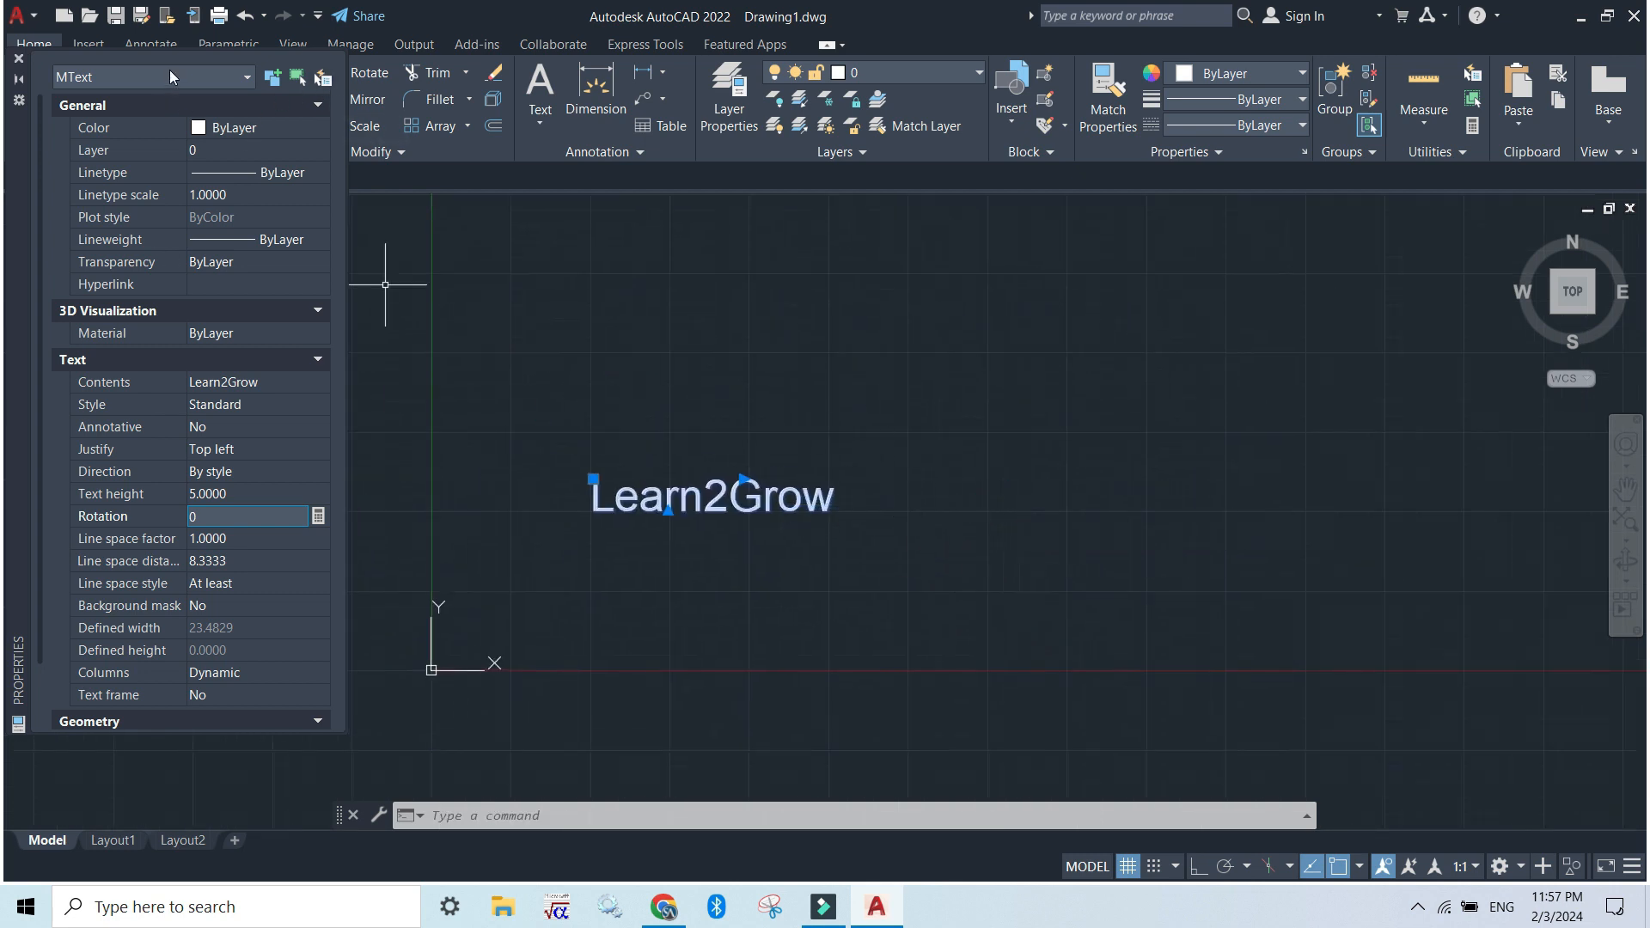
click(18, 58)
scroll(797, 465, up, 2)
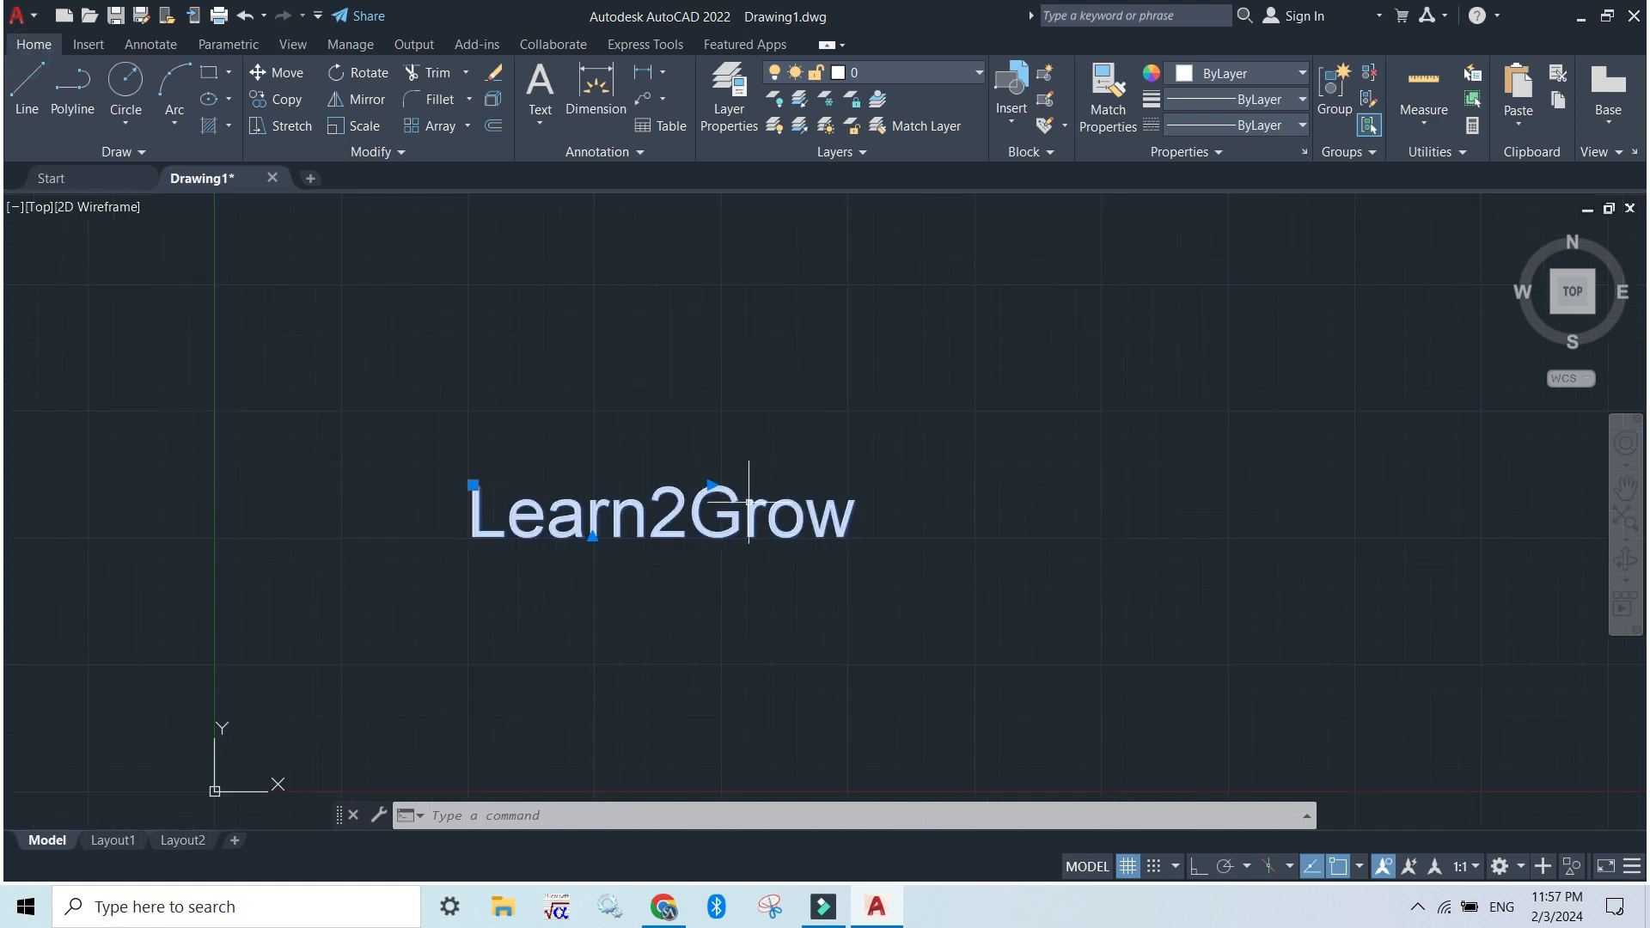
Move the Learn2Grow text by its insertion grip, first up and to the left, then up and to the right
click(473, 485)
click(409, 408)
click(409, 408)
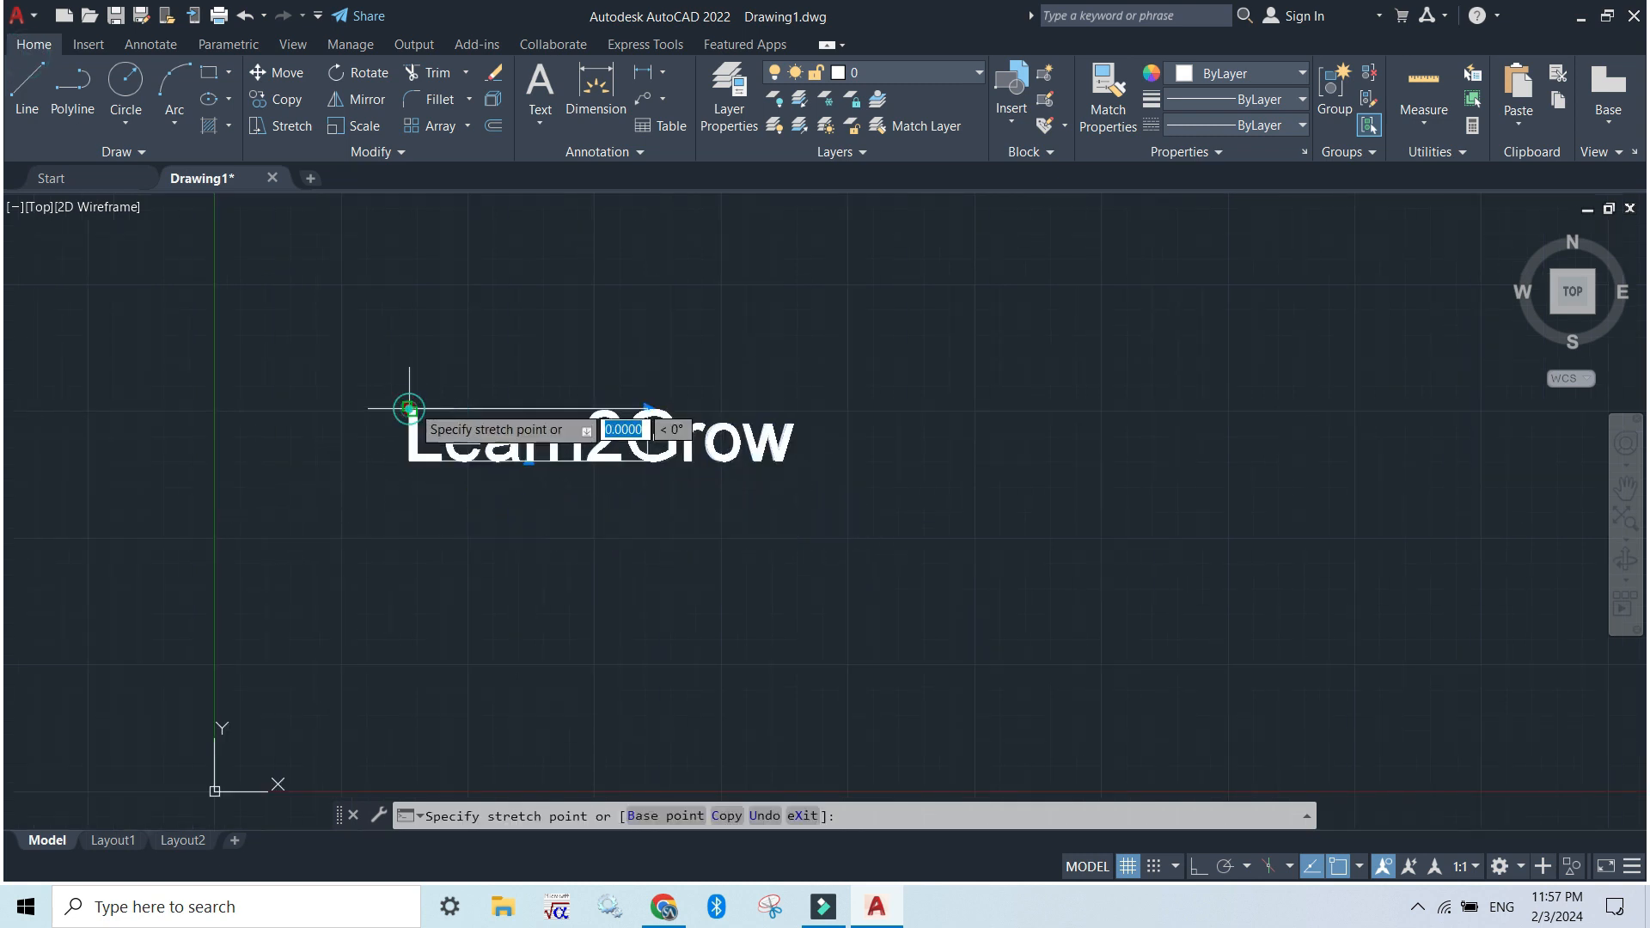
click(595, 346)
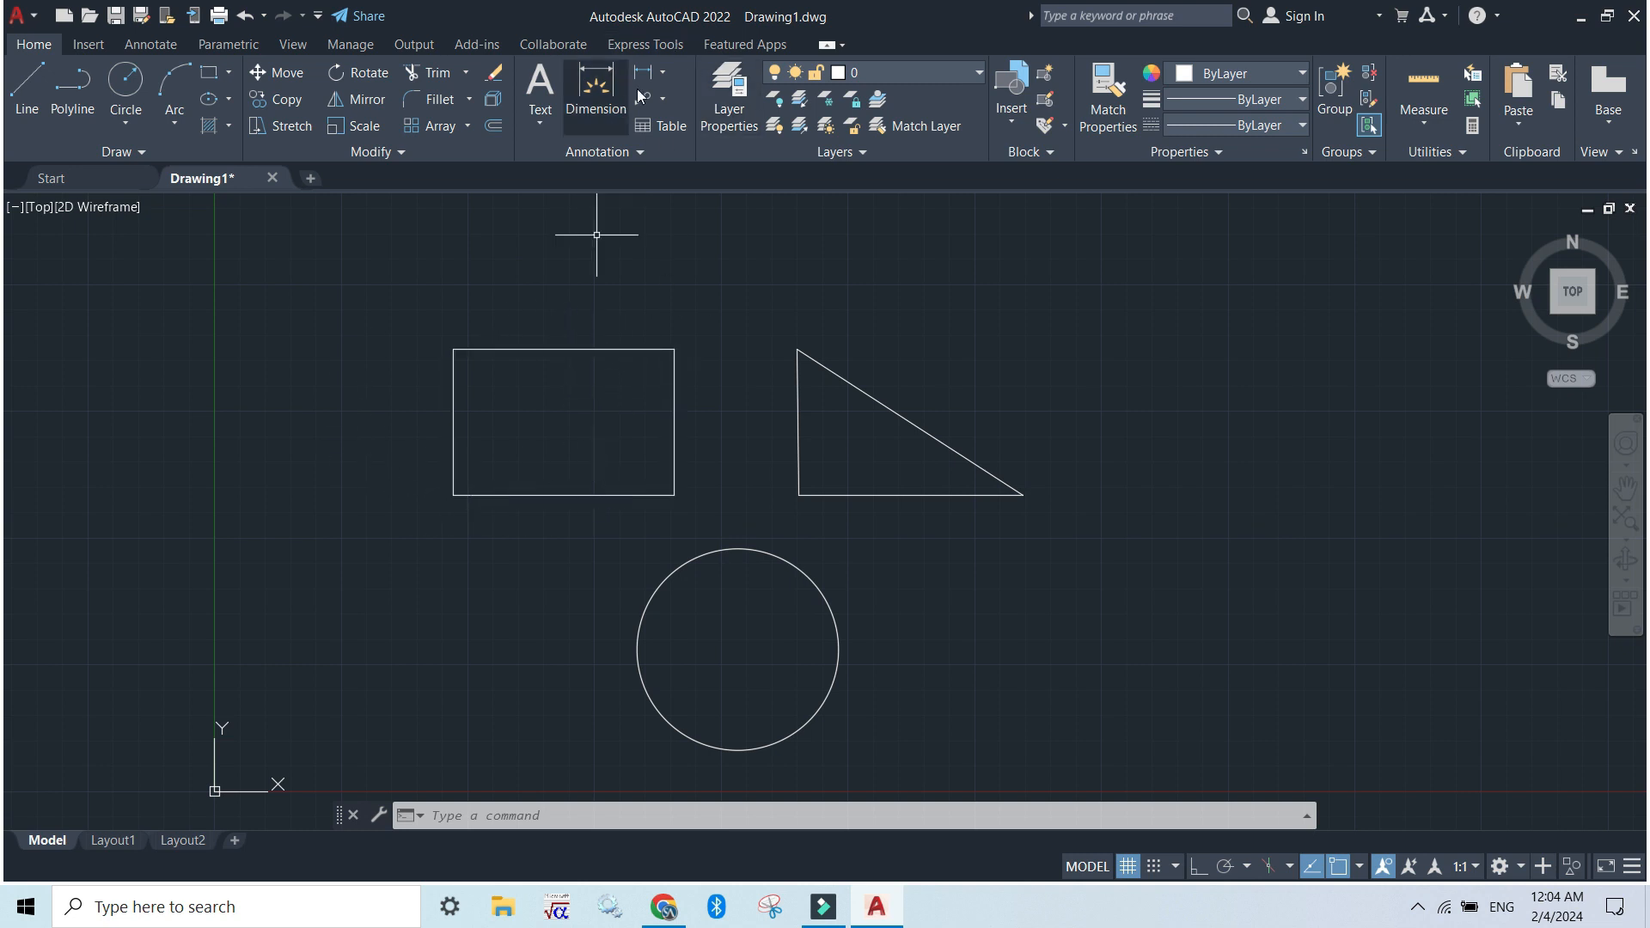
Add a vertical linear dimension to the rectangle's left side, placing the dimension line outside the rectangle
click(665, 74)
click(678, 108)
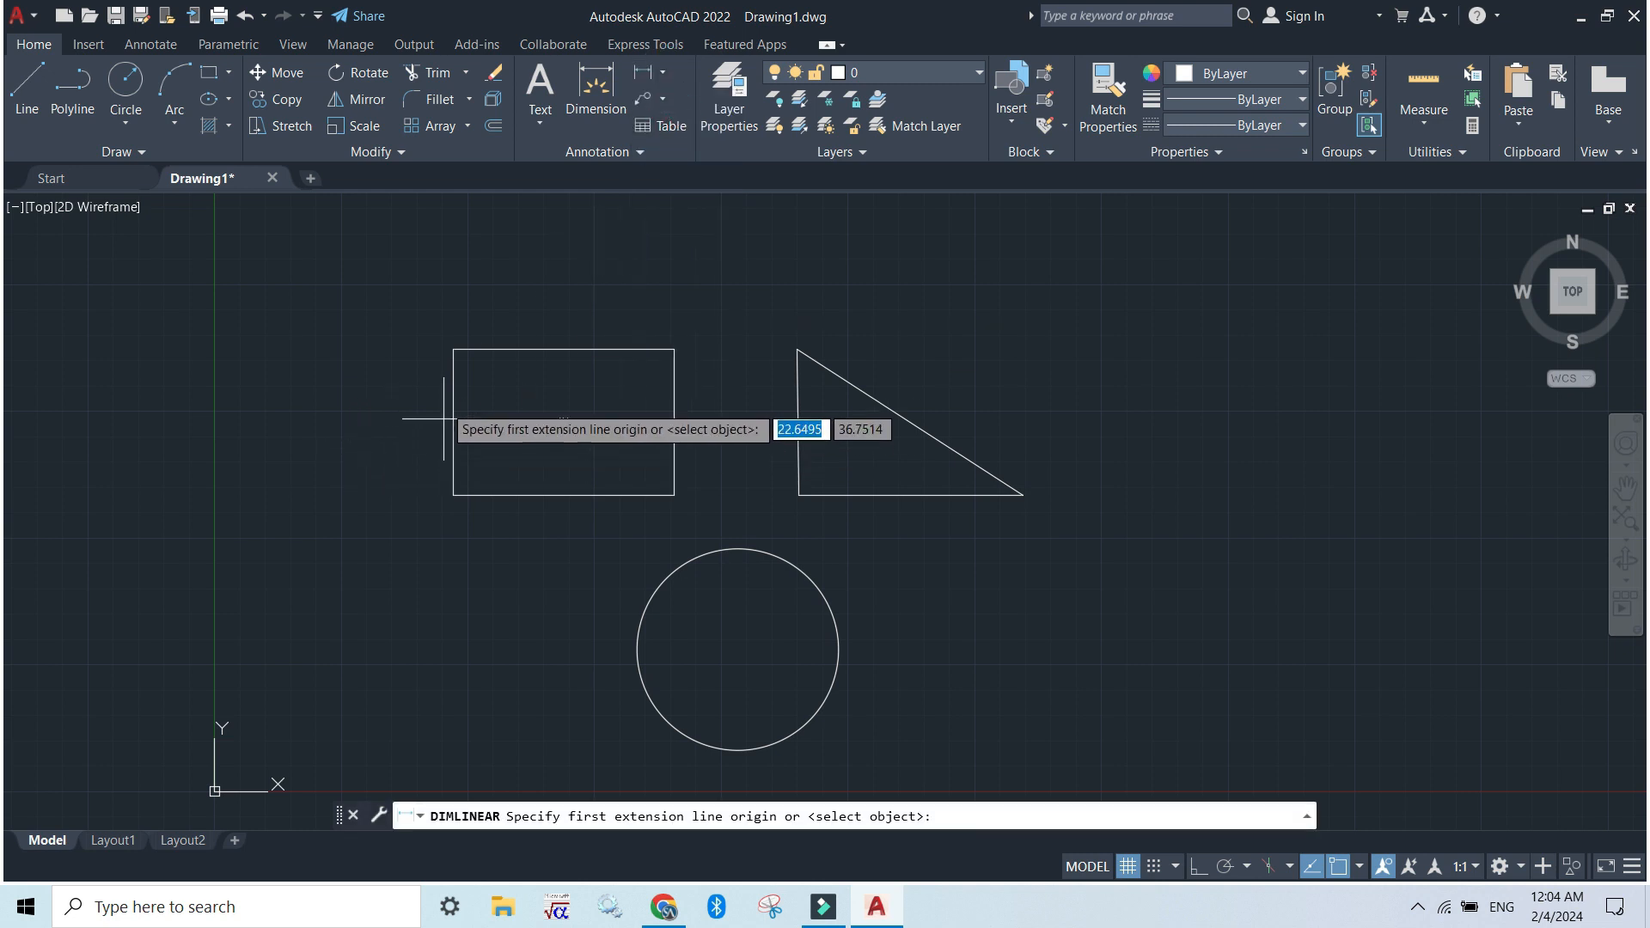
click(453, 350)
click(452, 495)
click(378, 486)
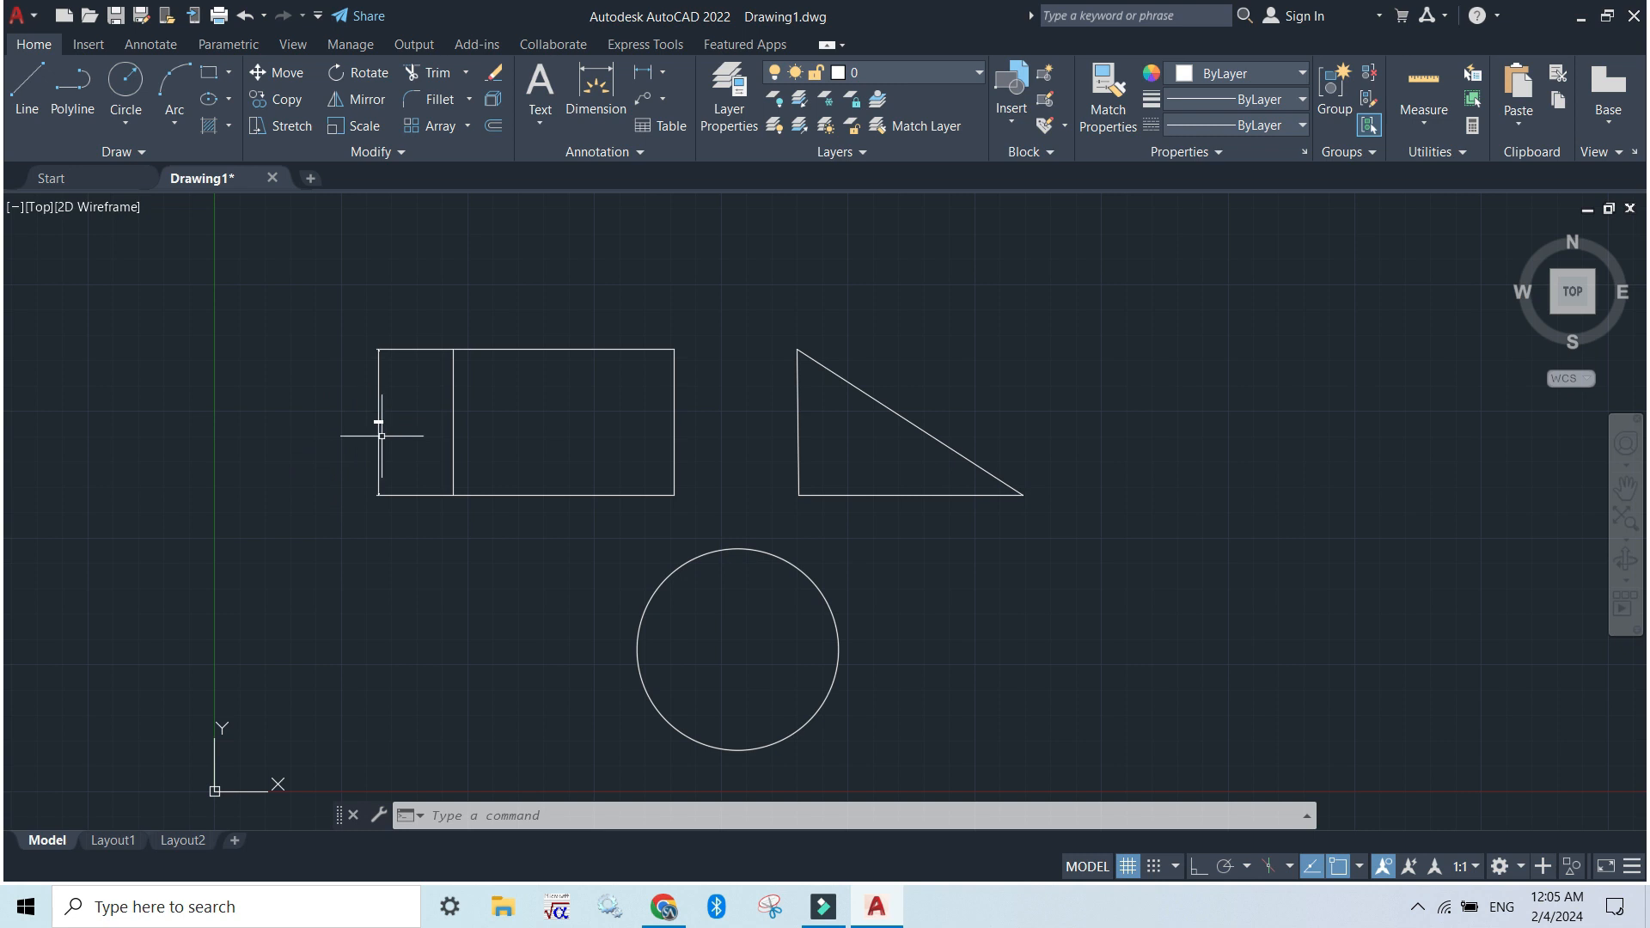
scroll(387, 432, up, 4)
scroll(387, 432, up, 2)
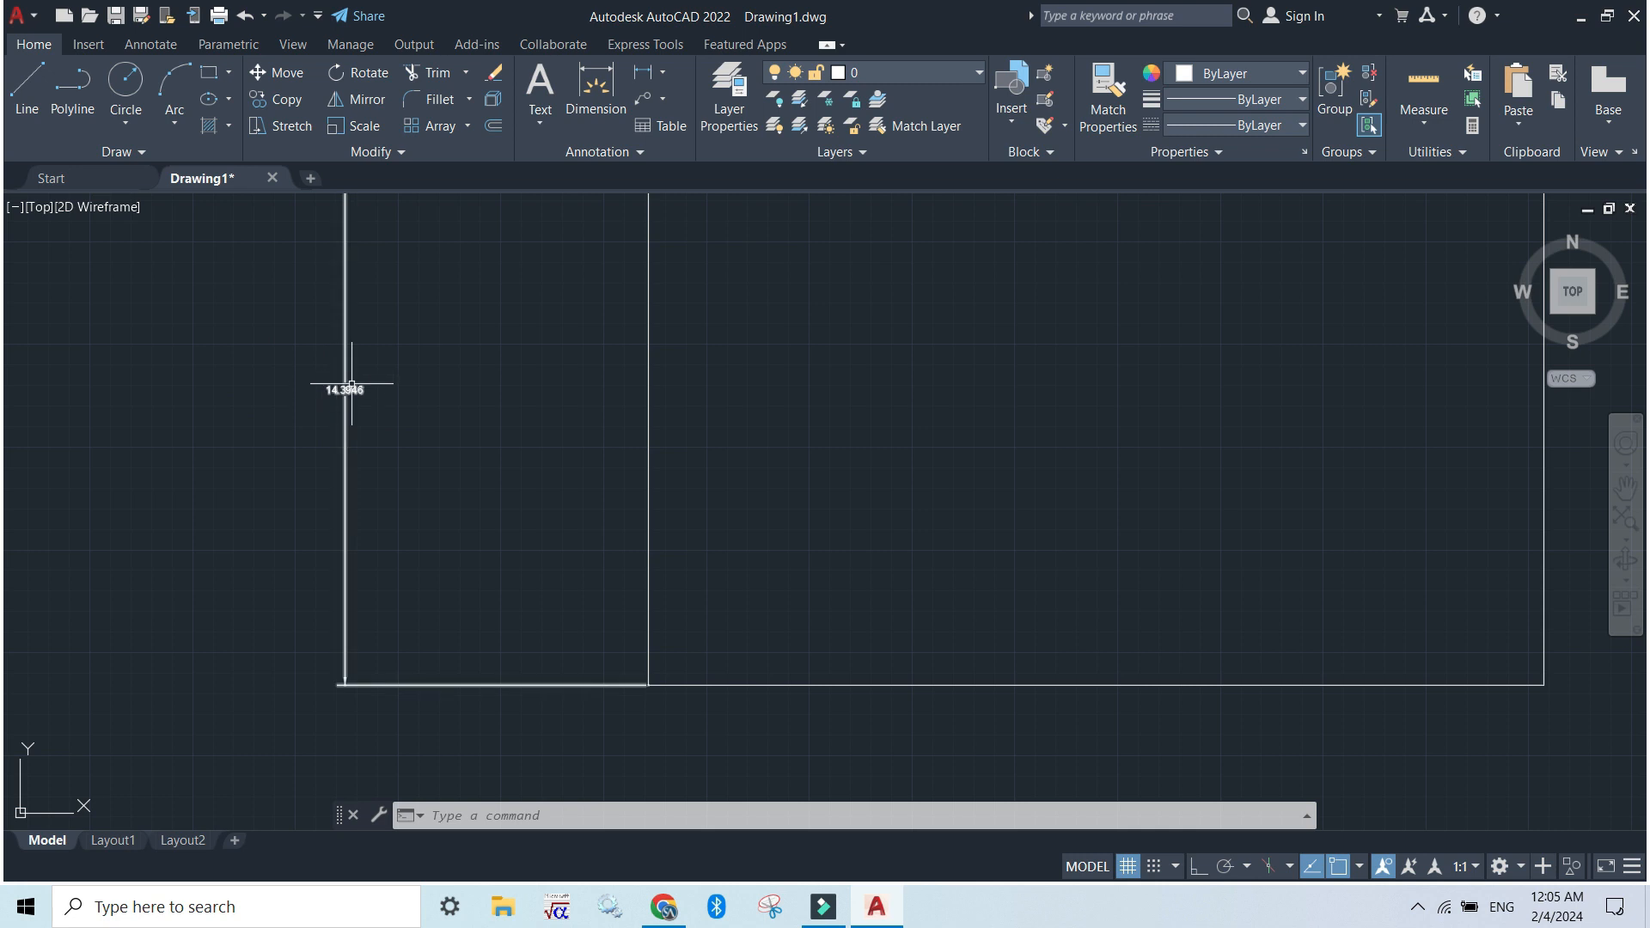
Create a new dimension style named L2G, starting with Standard and applying to all dimensions, using the D command alias
click(472, 817)
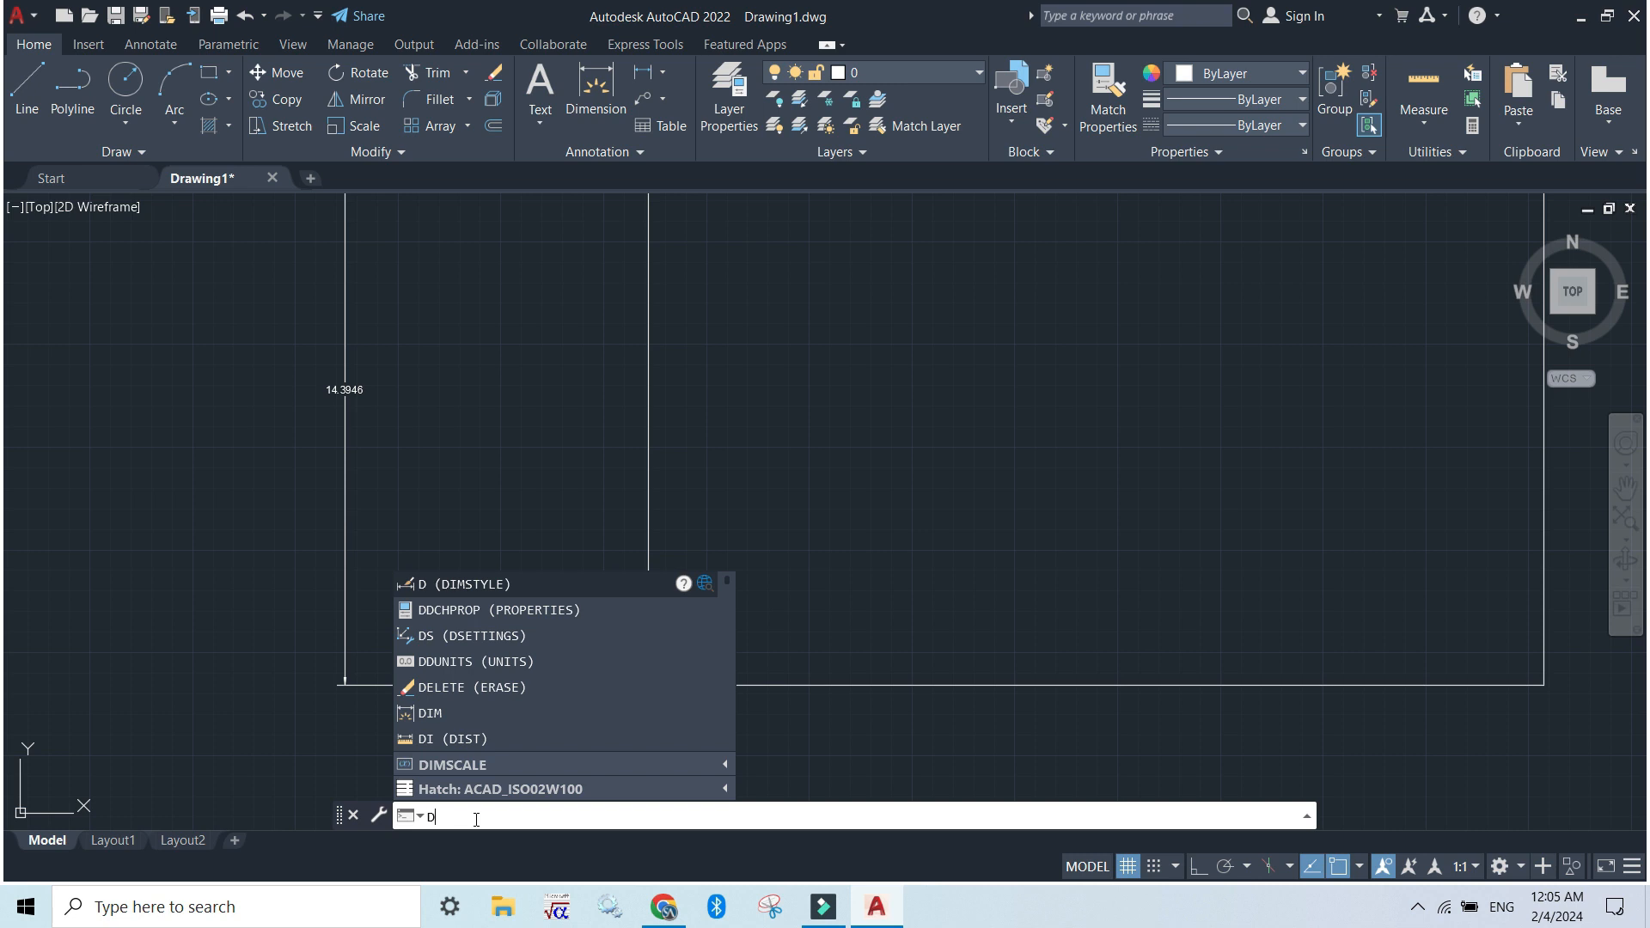
key(BackSpace)
text(d)
key(Return)
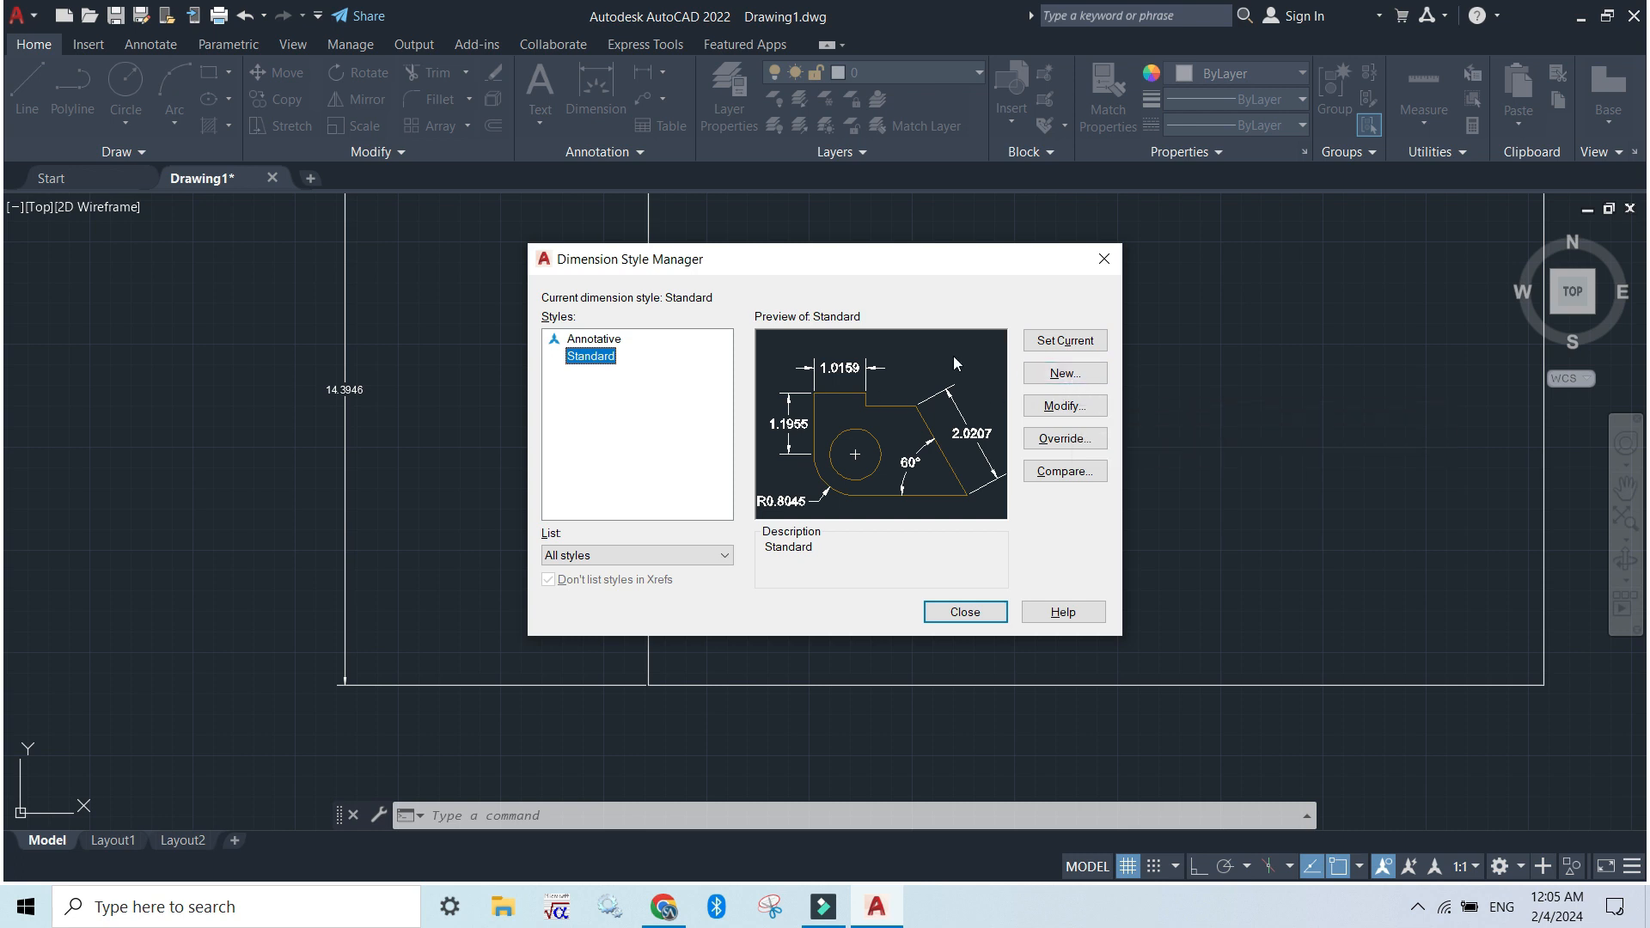
click(1064, 373)
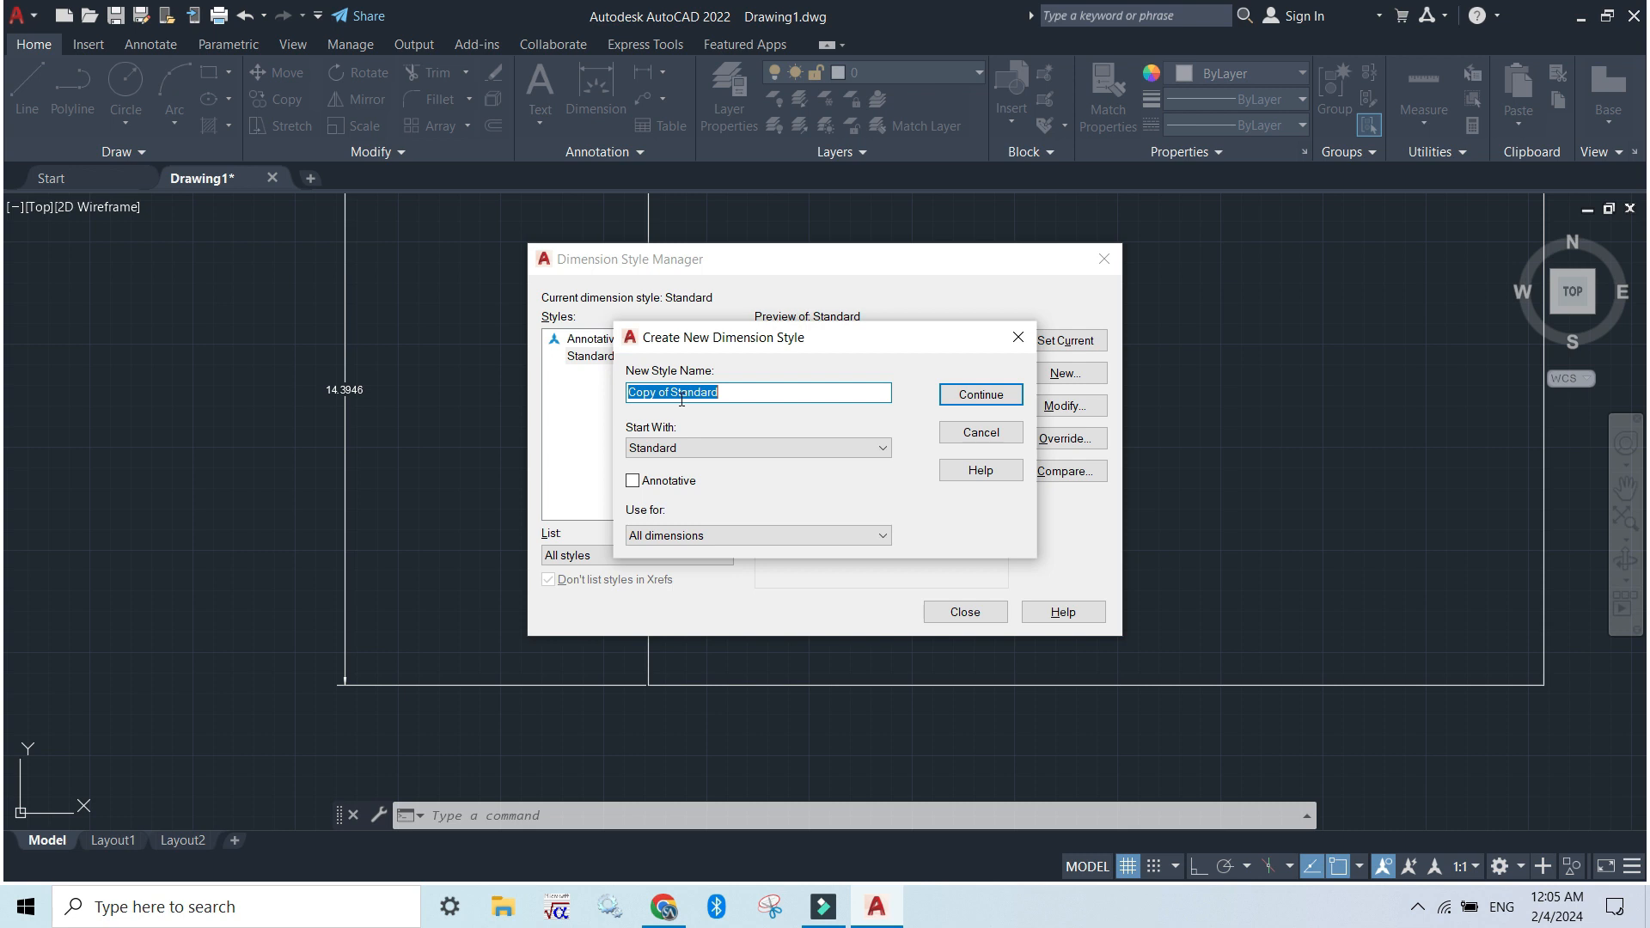
text(L2G)
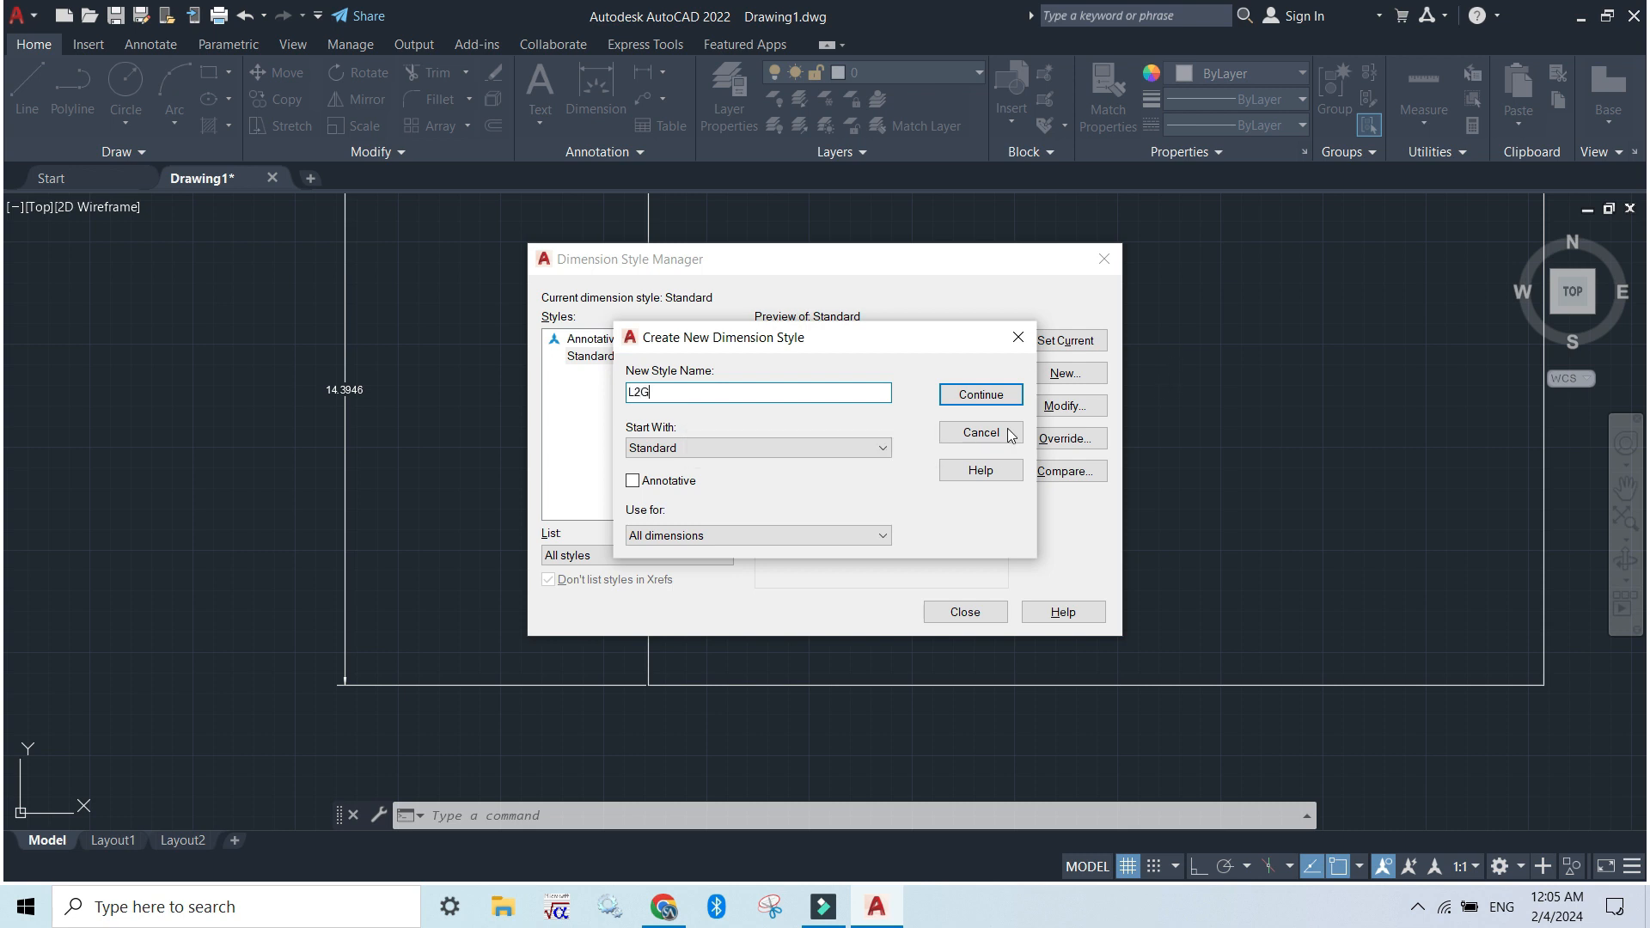
click(781, 447)
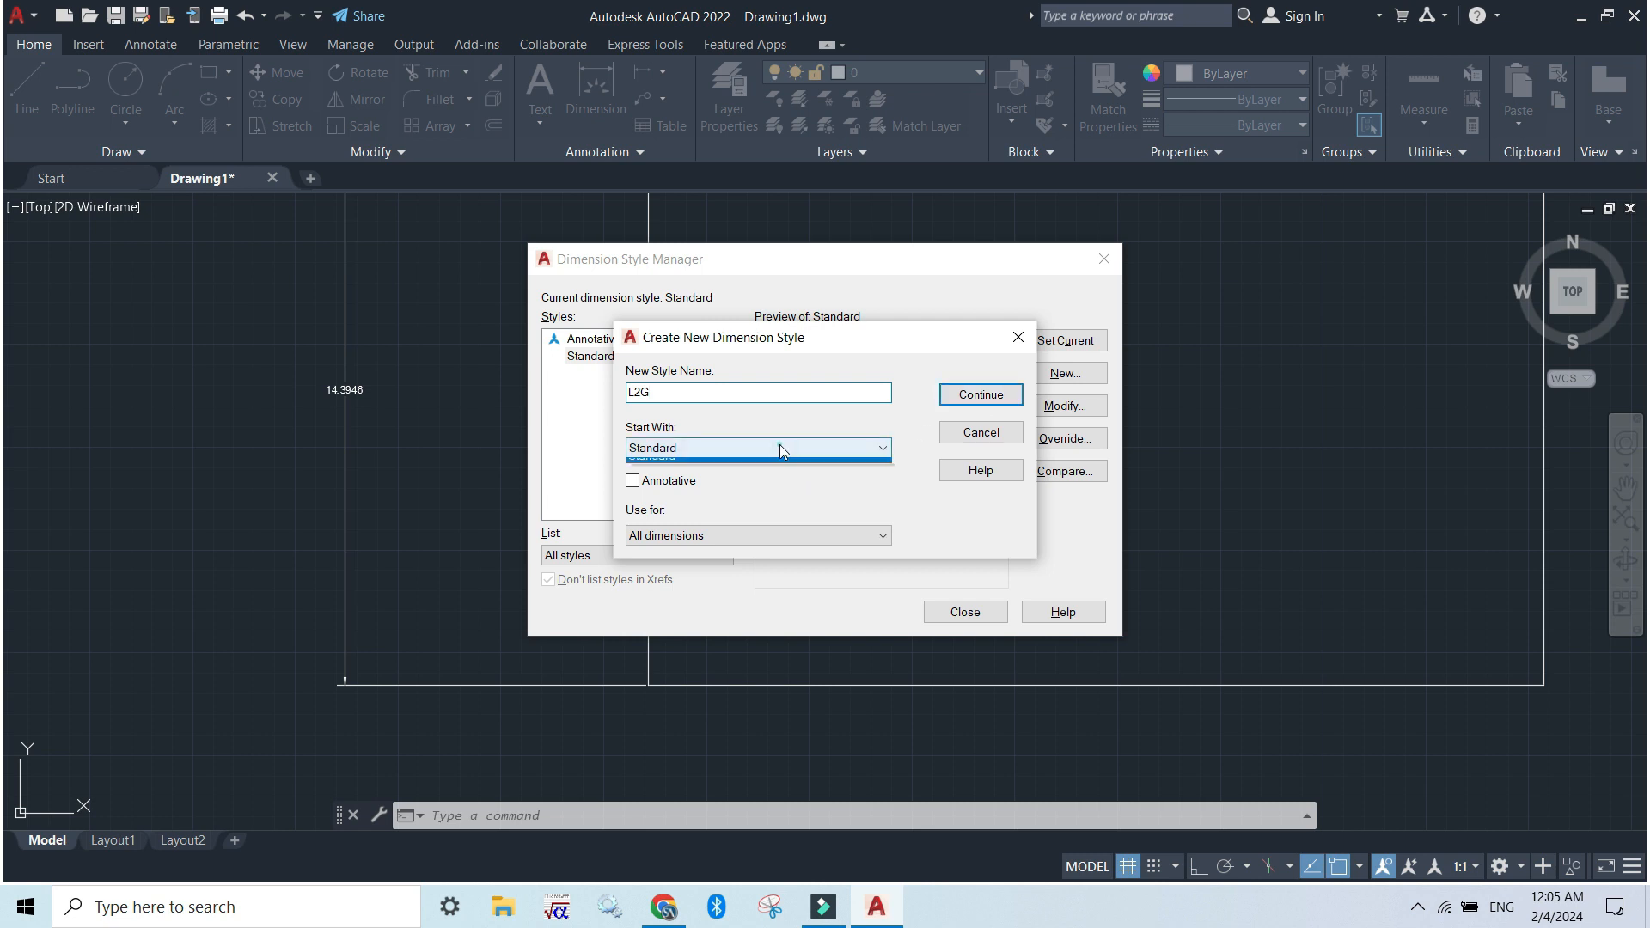
click(780, 447)
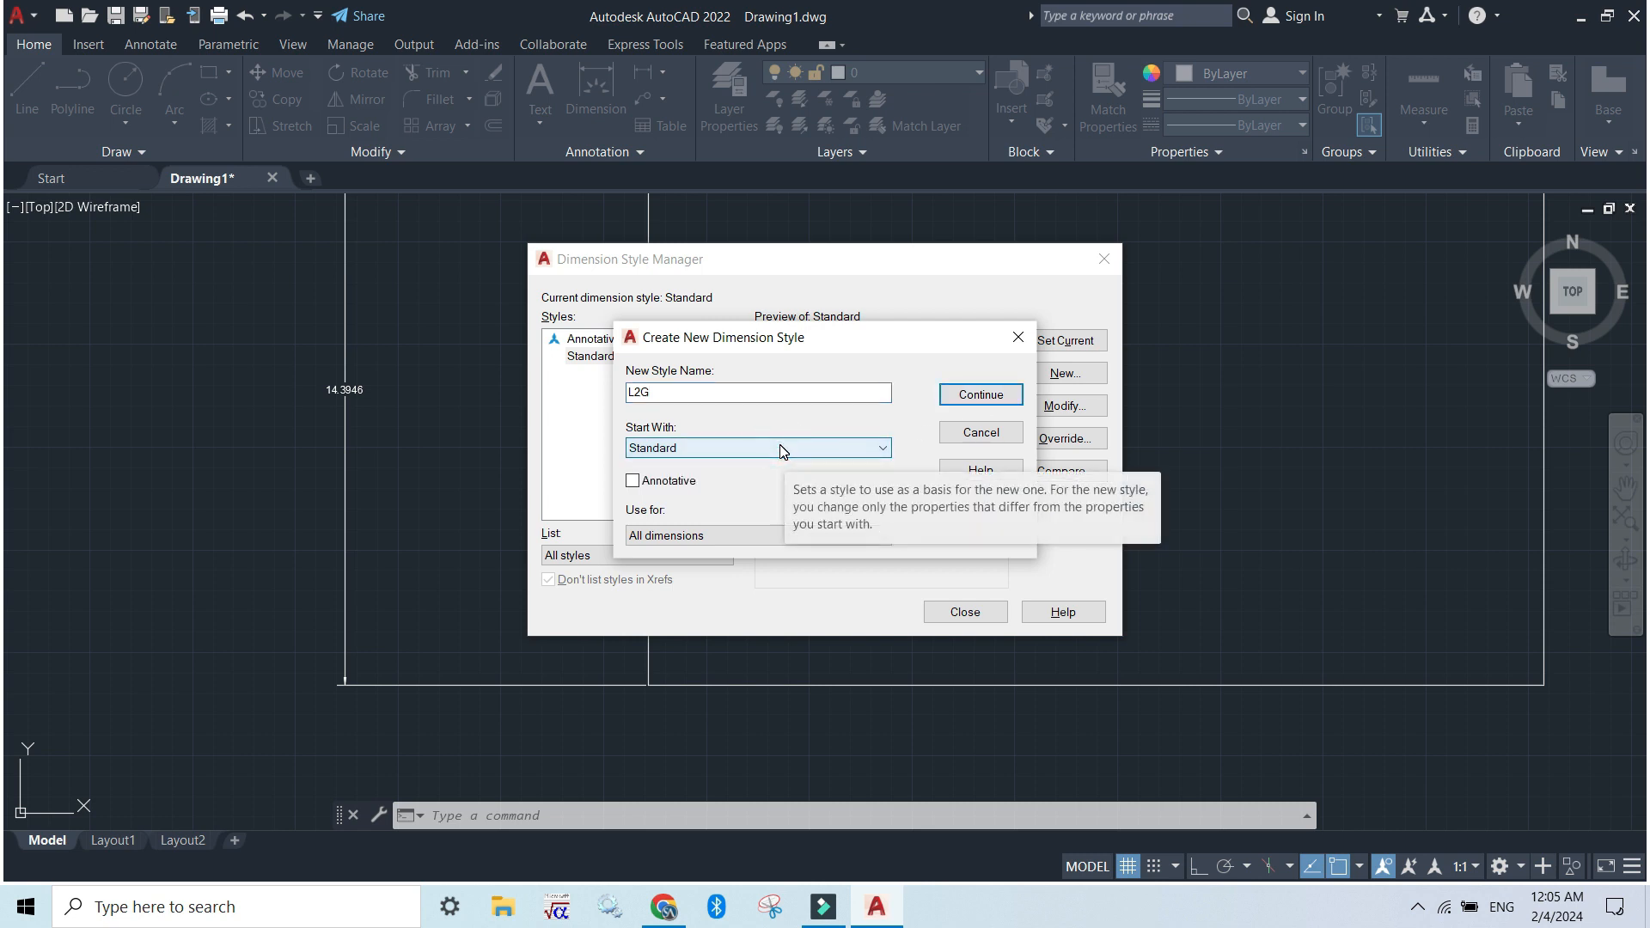
click(973, 393)
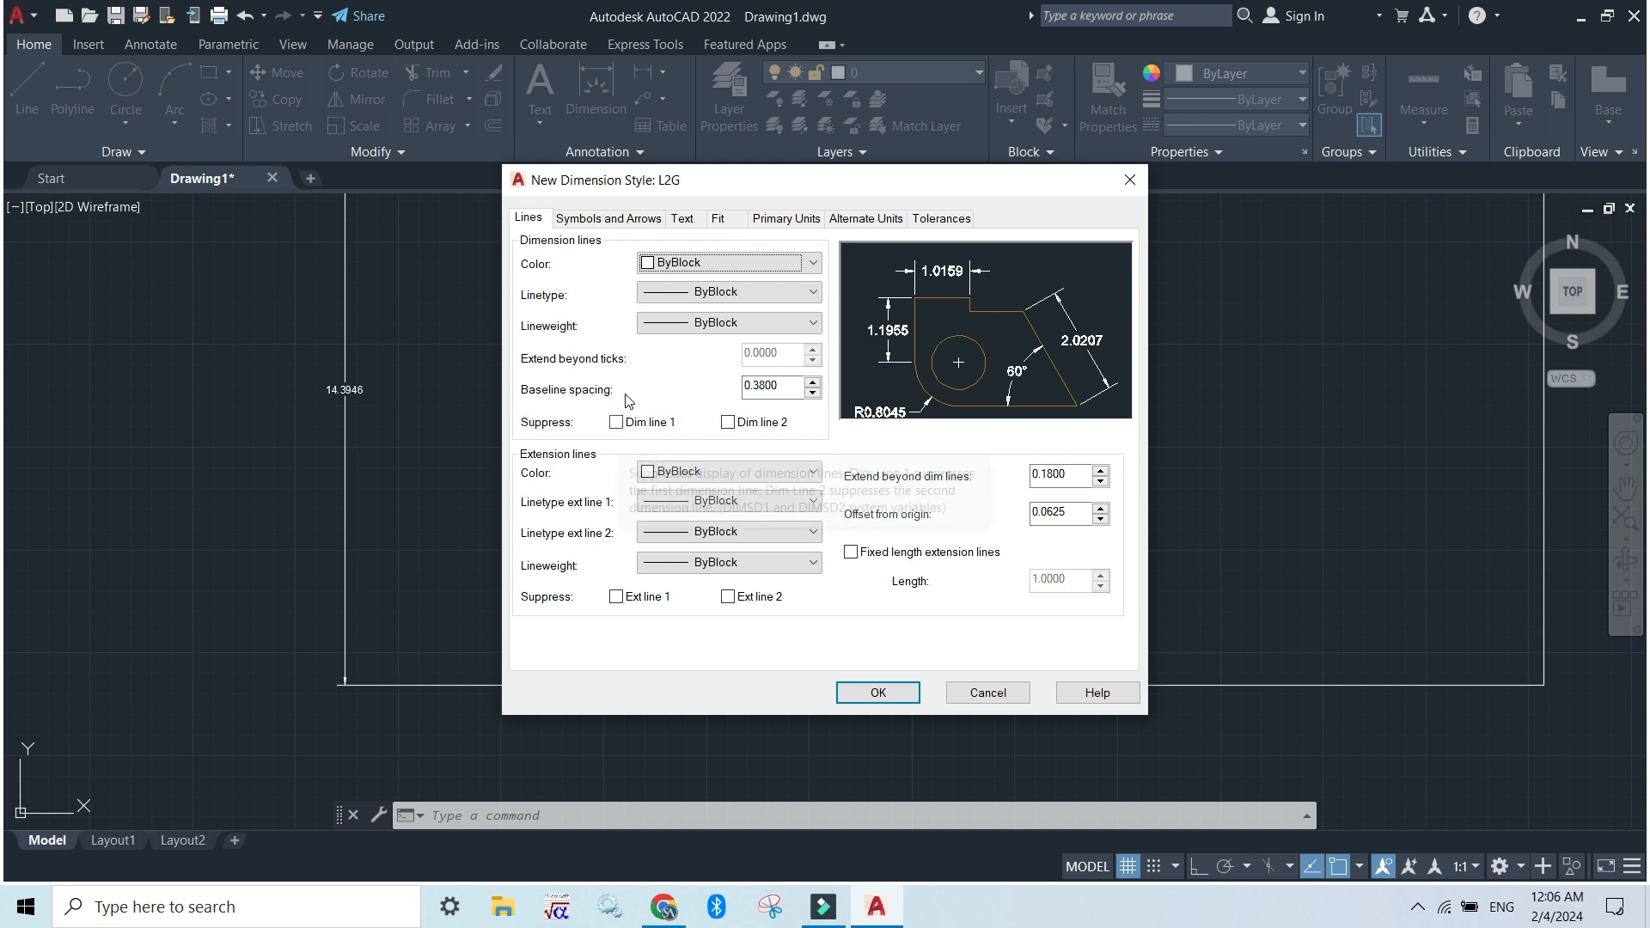
Examine the L2G style's dimension line color, linetype and lineweight choices, its arrowhead types and its text settings
click(748, 295)
click(740, 292)
click(744, 322)
click(744, 323)
click(727, 263)
click(729, 264)
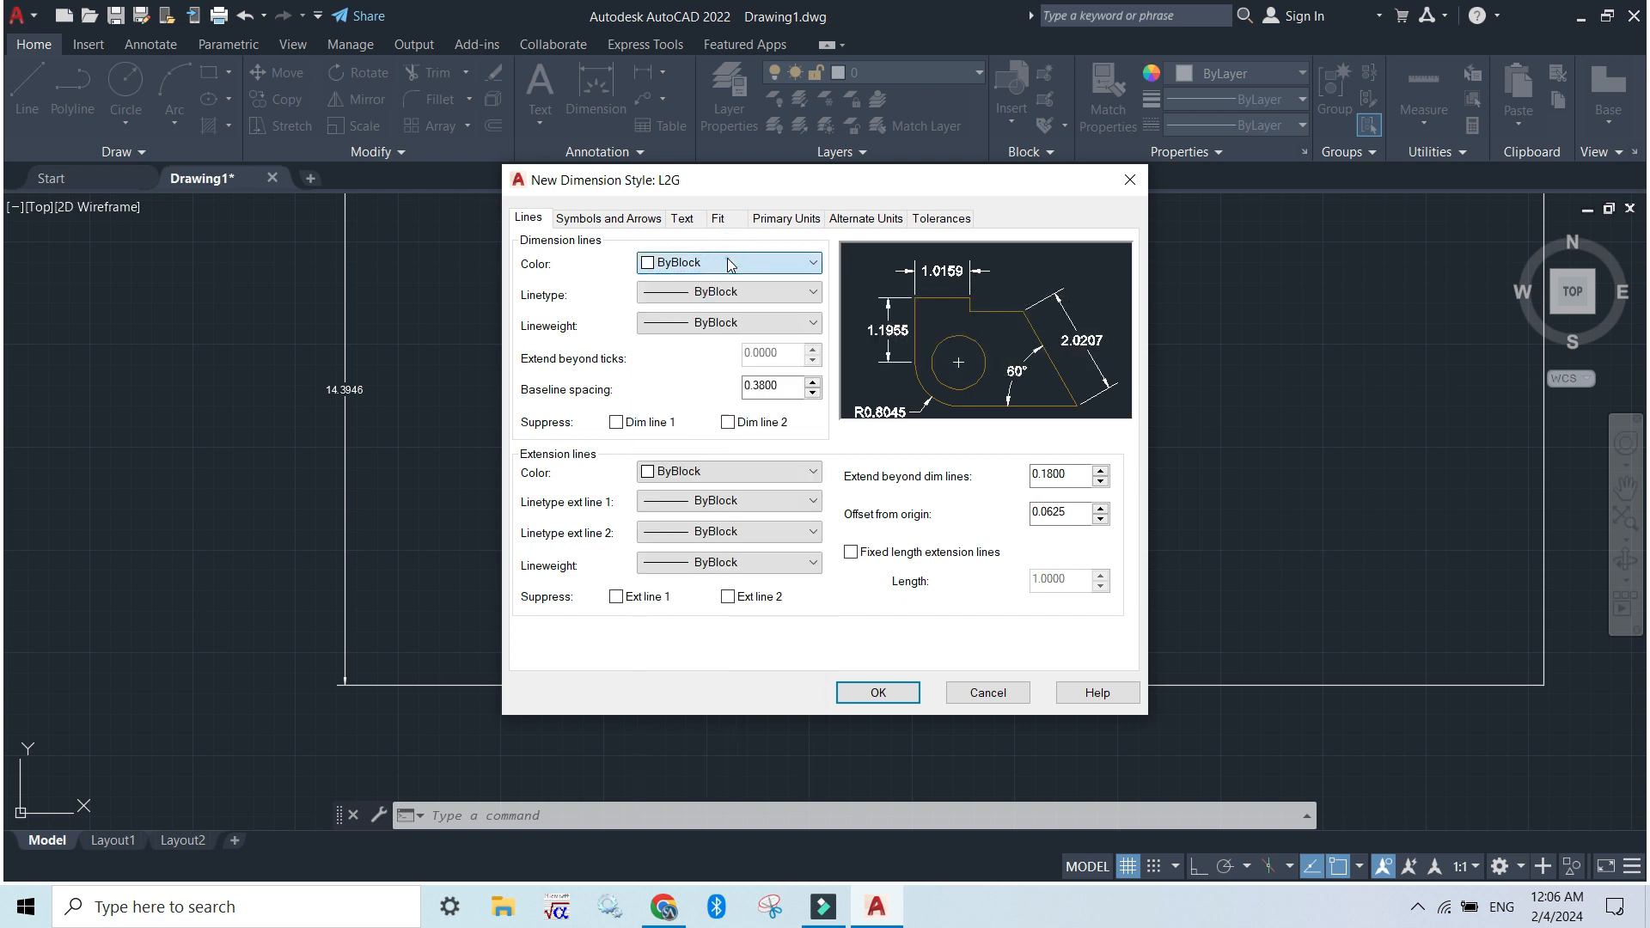
click(606, 222)
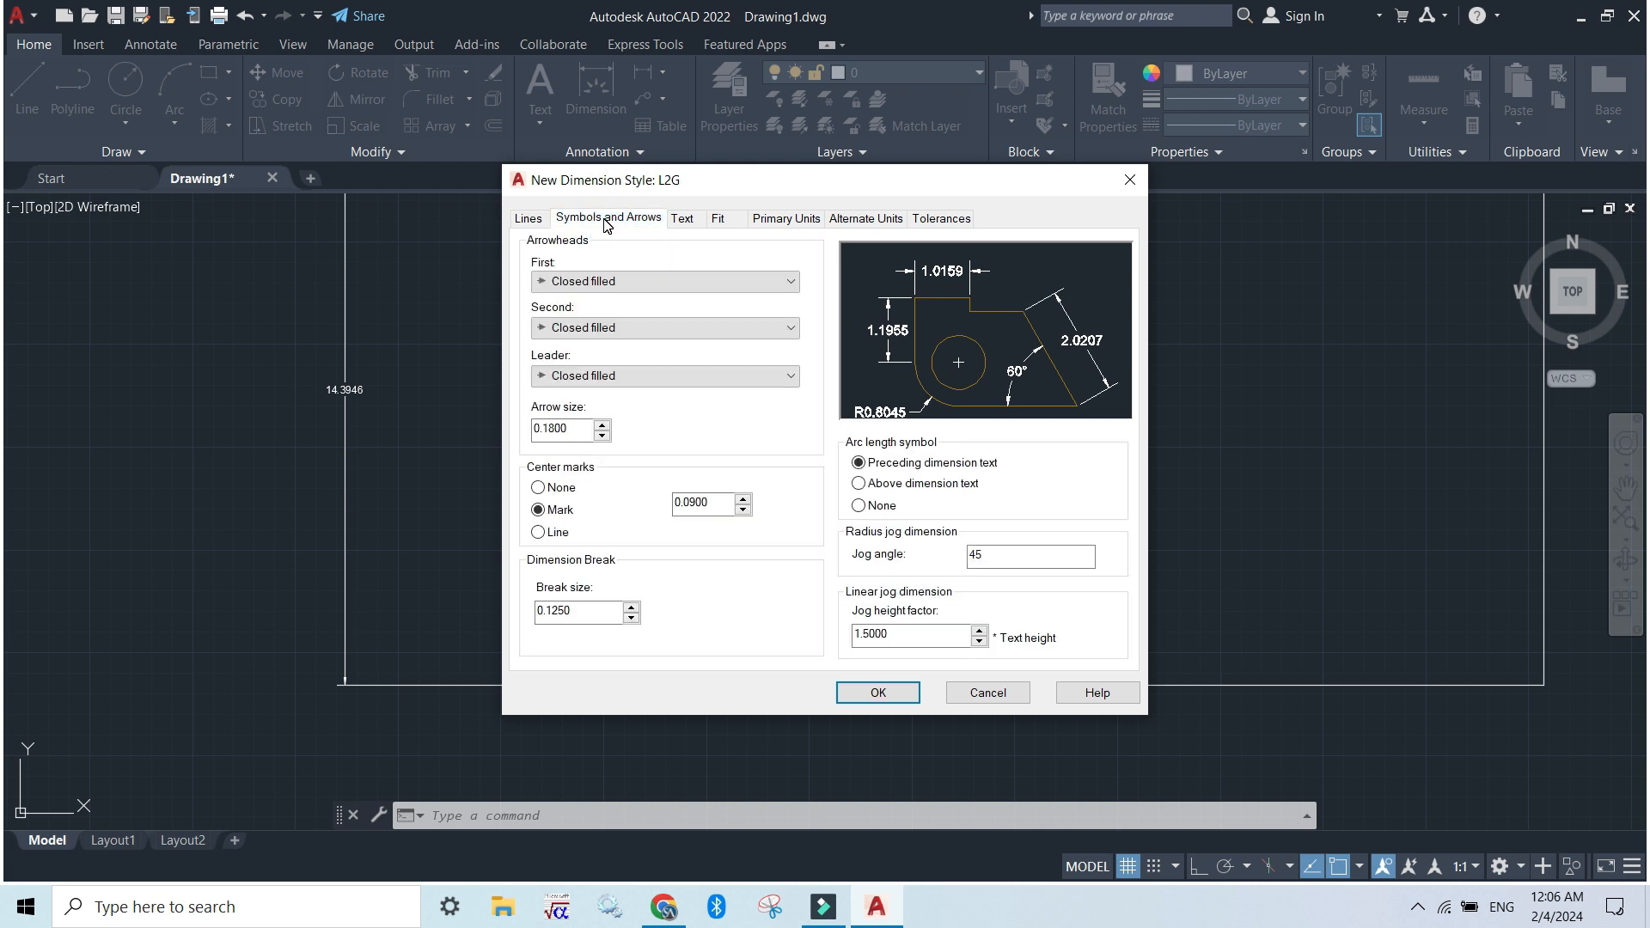
click(671, 284)
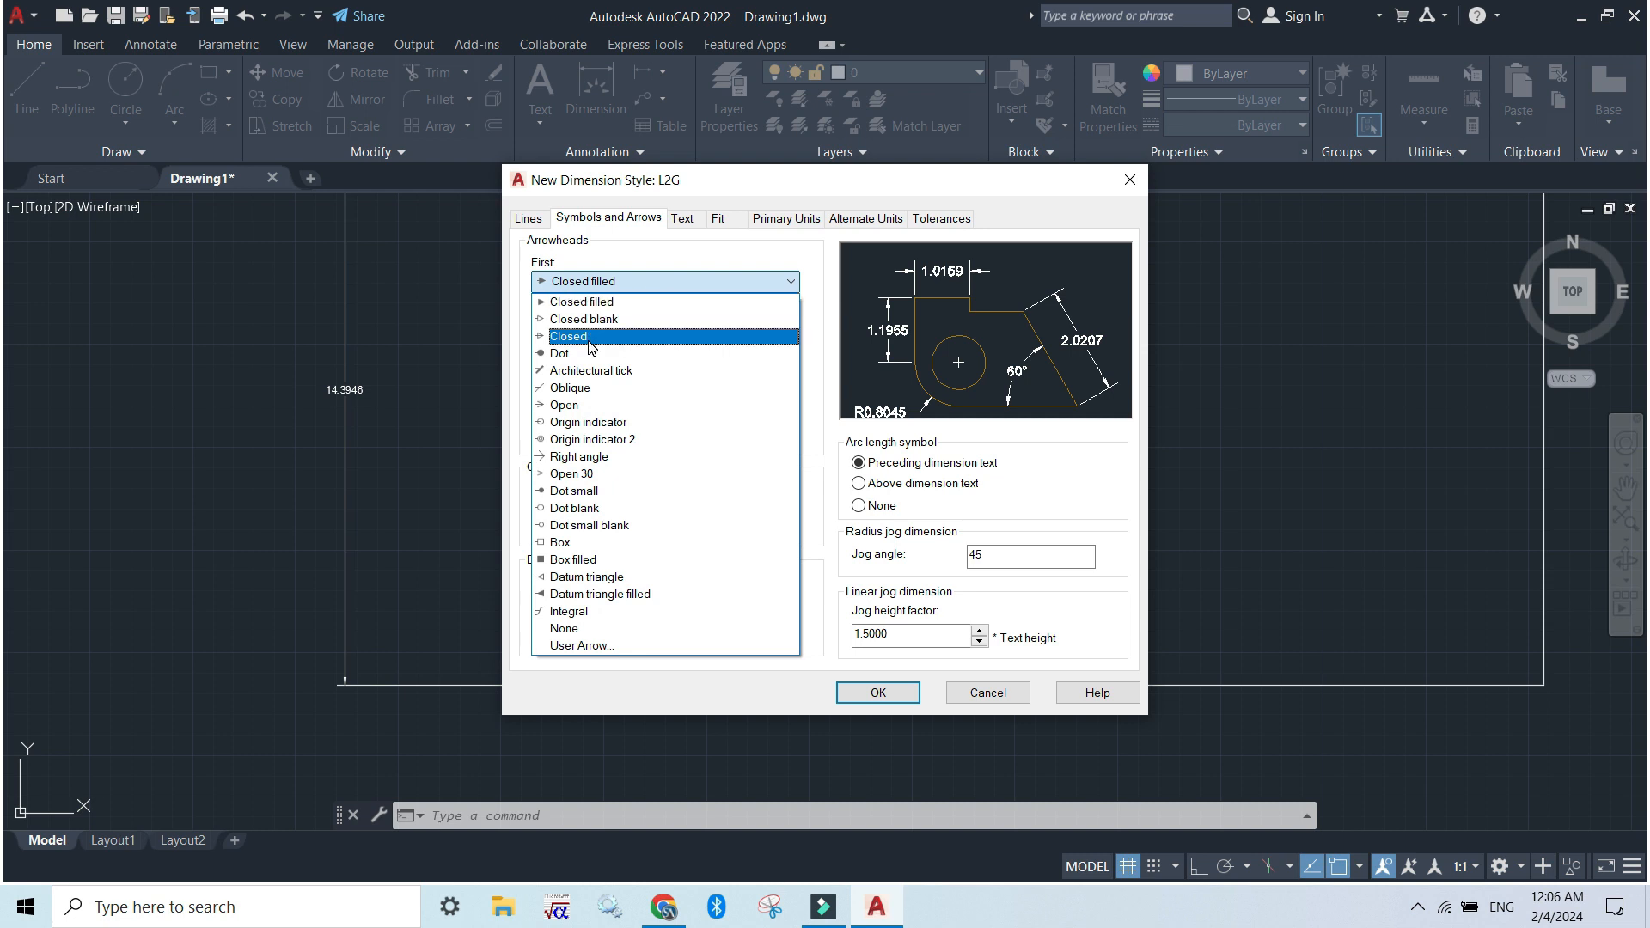
click(669, 298)
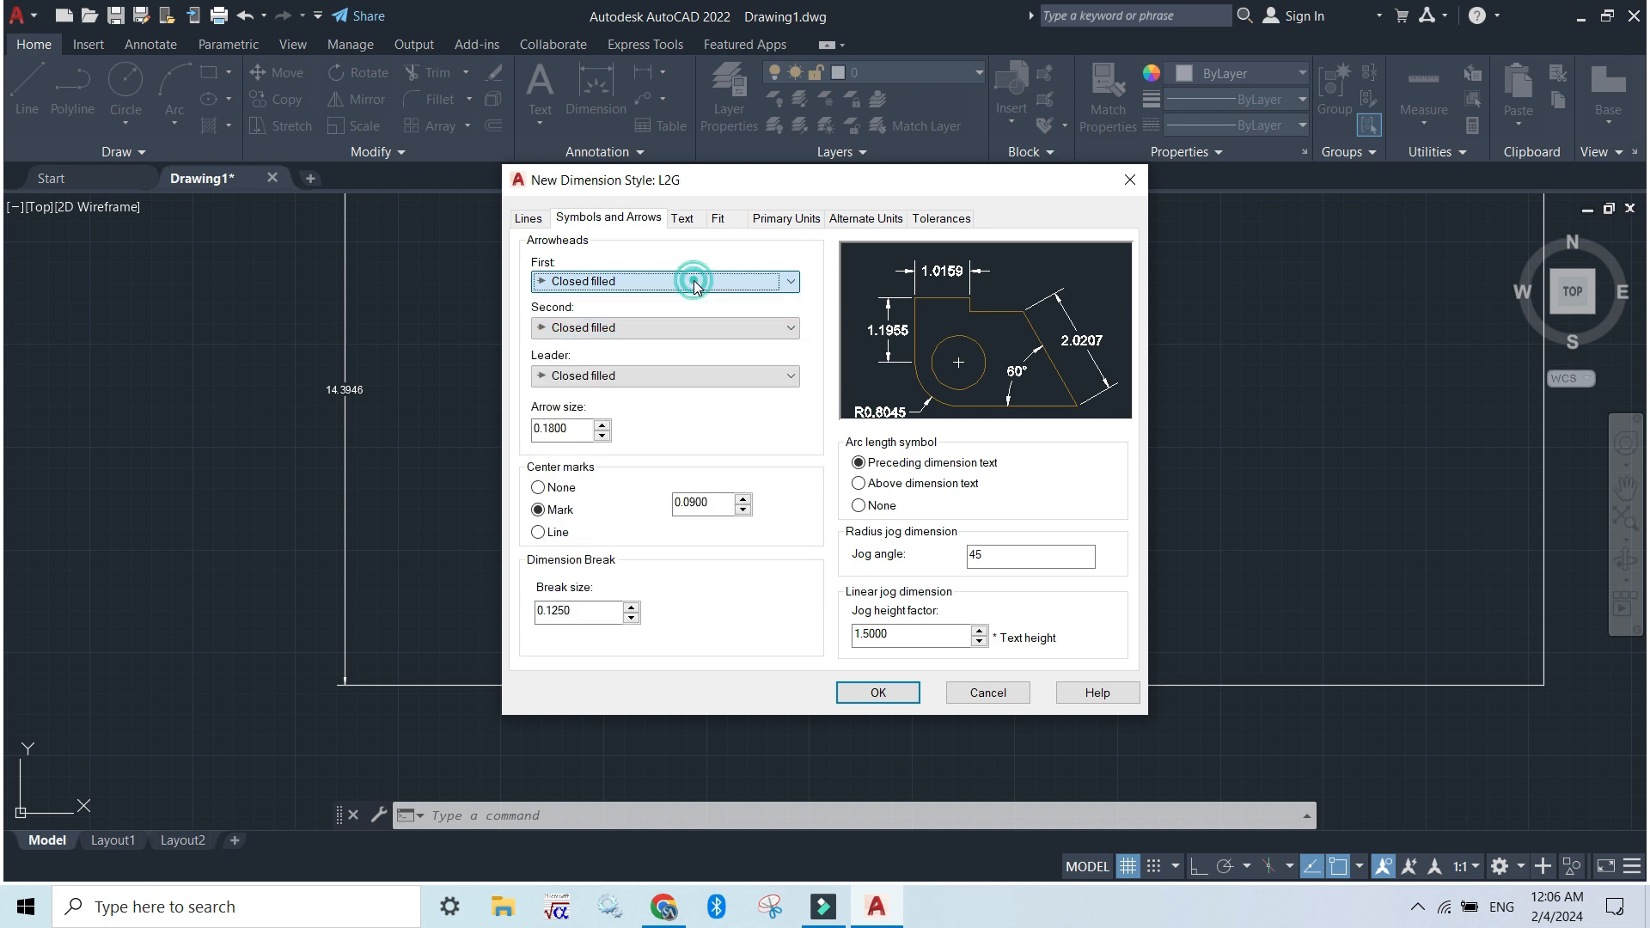
click(680, 220)
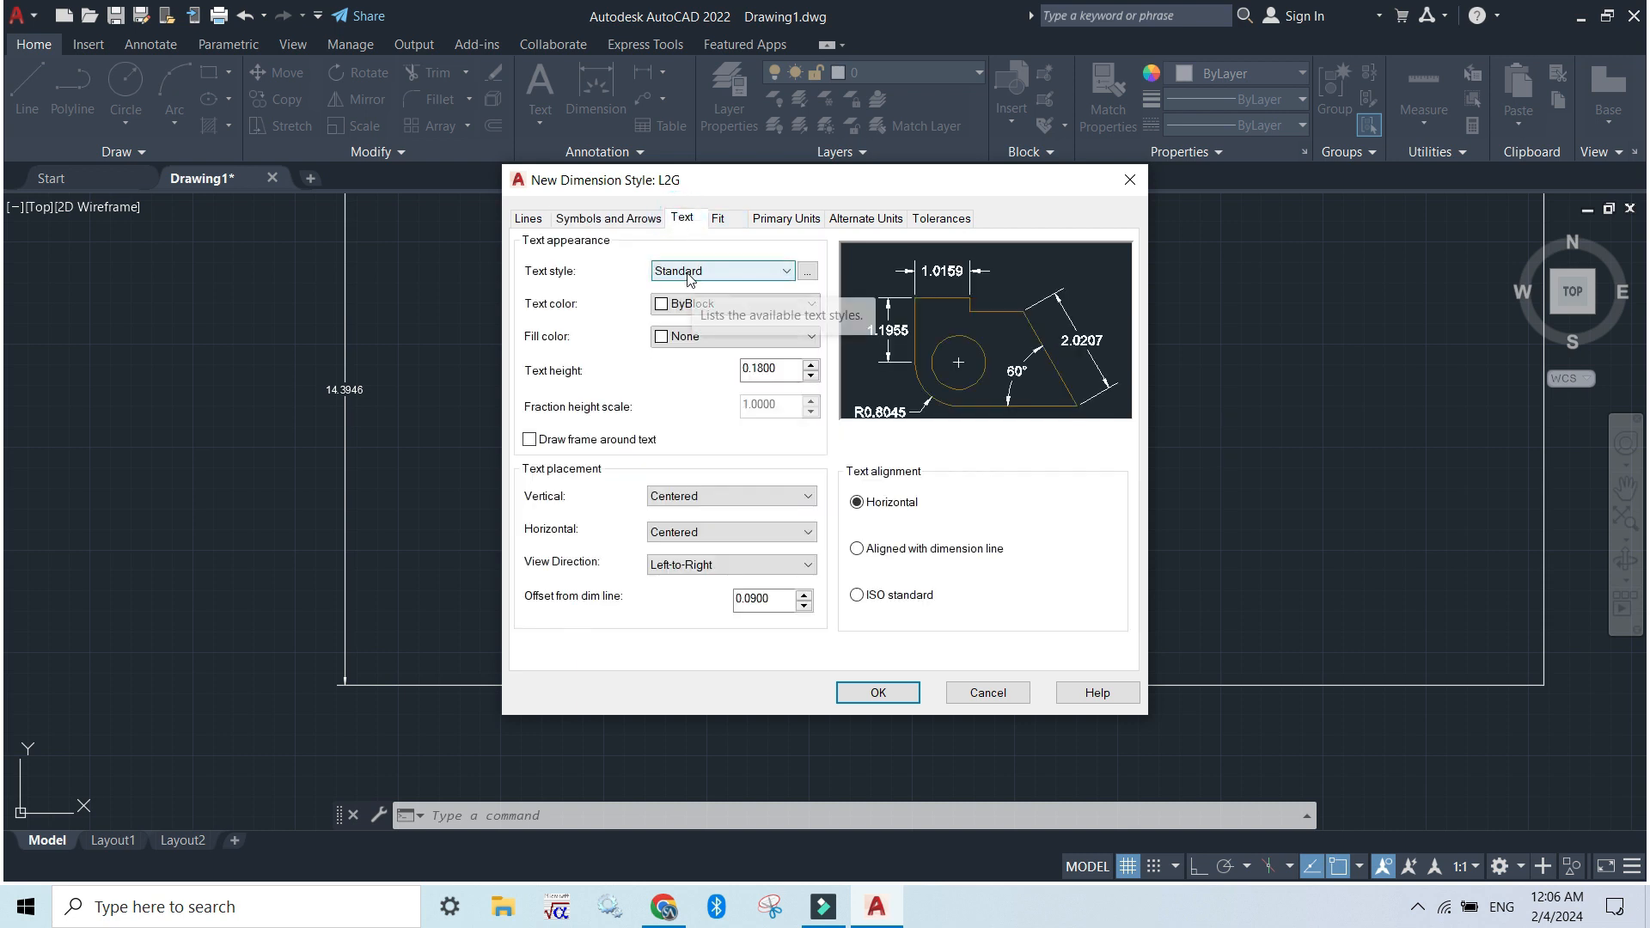
Set the L2G style's overall dimension scale to 10, save the style and close the Dimension Style Manager
click(720, 221)
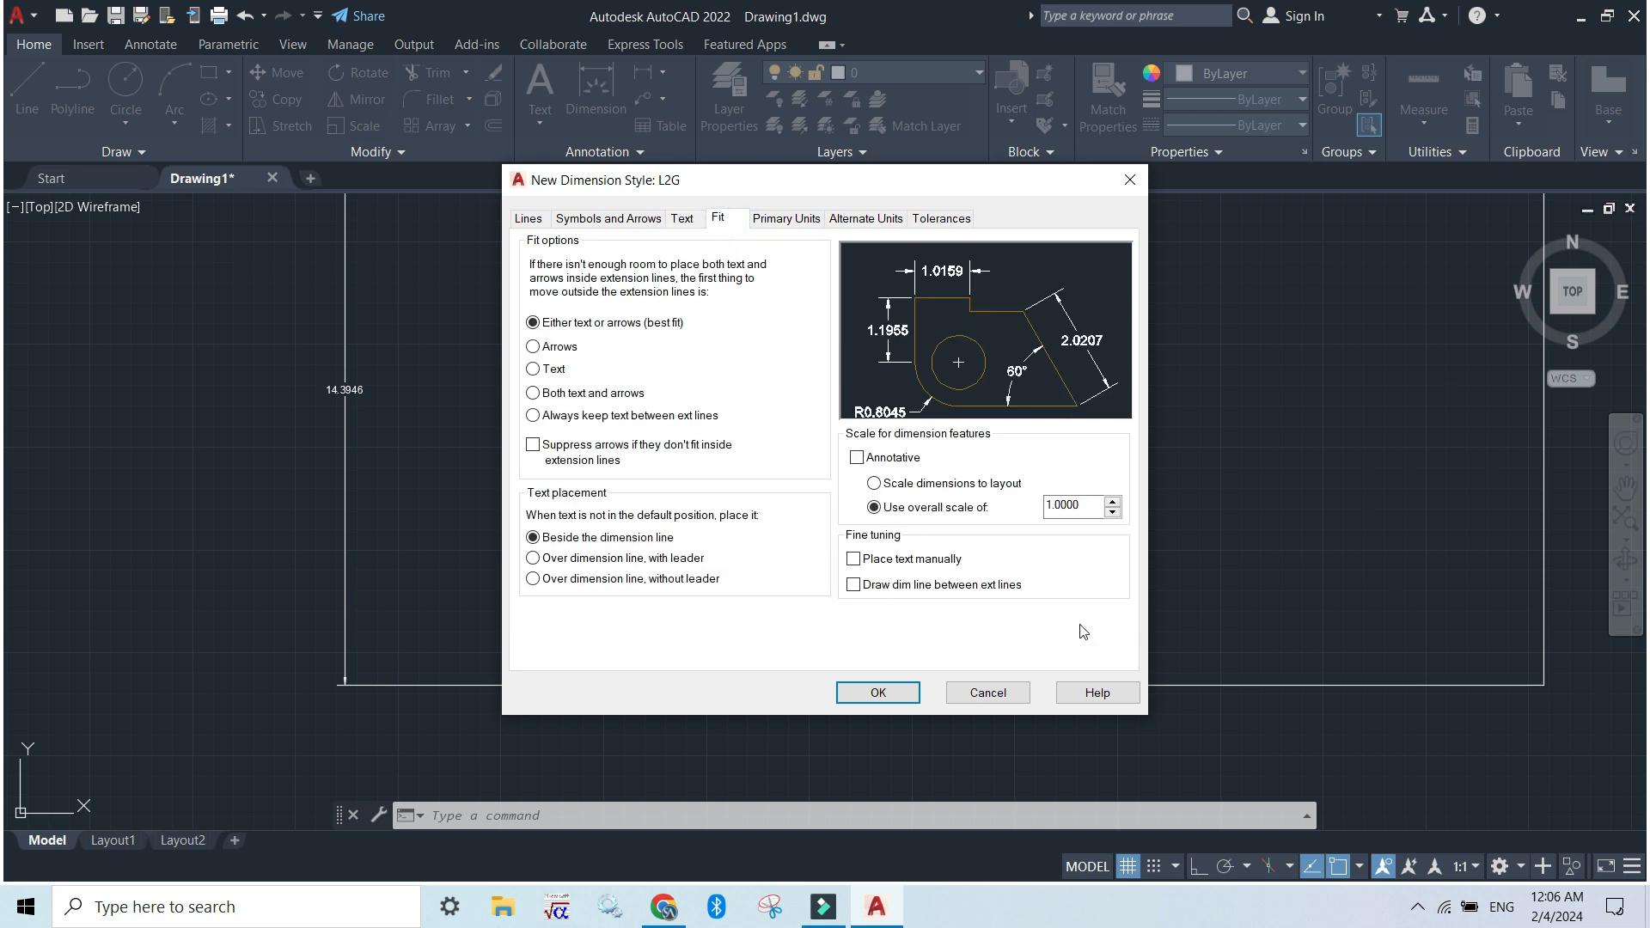
click(1056, 504)
double_click(1056, 504)
click(873, 692)
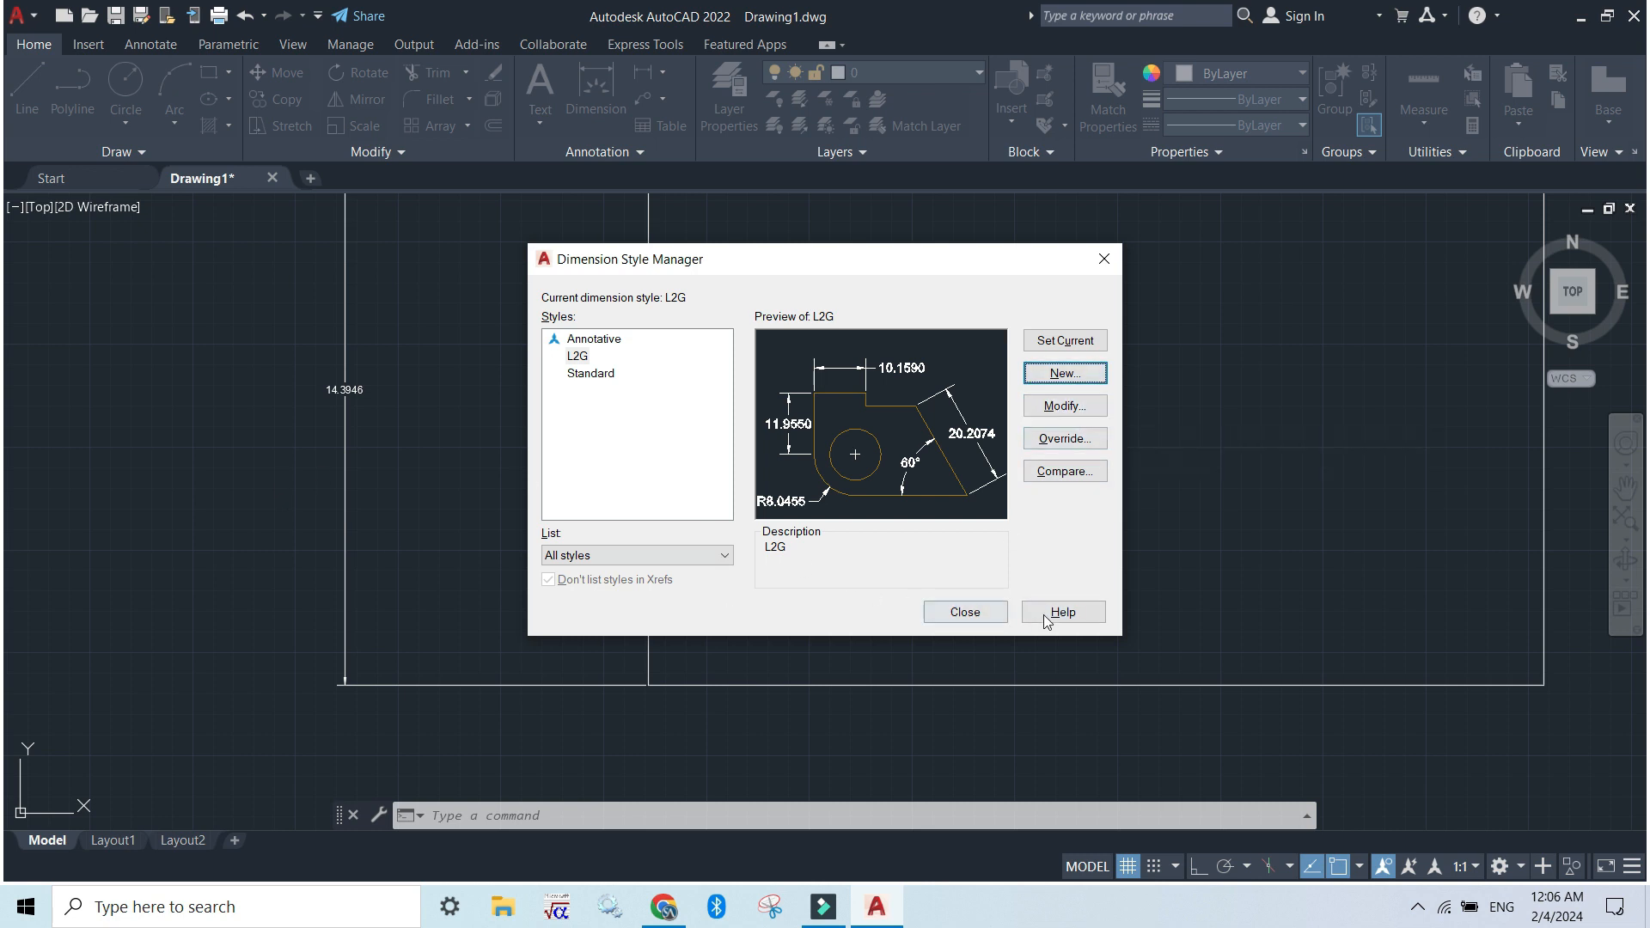
click(986, 614)
Add a linear dimension to the rectangle's bottom edge by selecting the edge as the object, placing the dimension line below it
scroll(838, 472, up, 3)
scroll(718, 412, down, 5)
scroll(695, 391, up, 3)
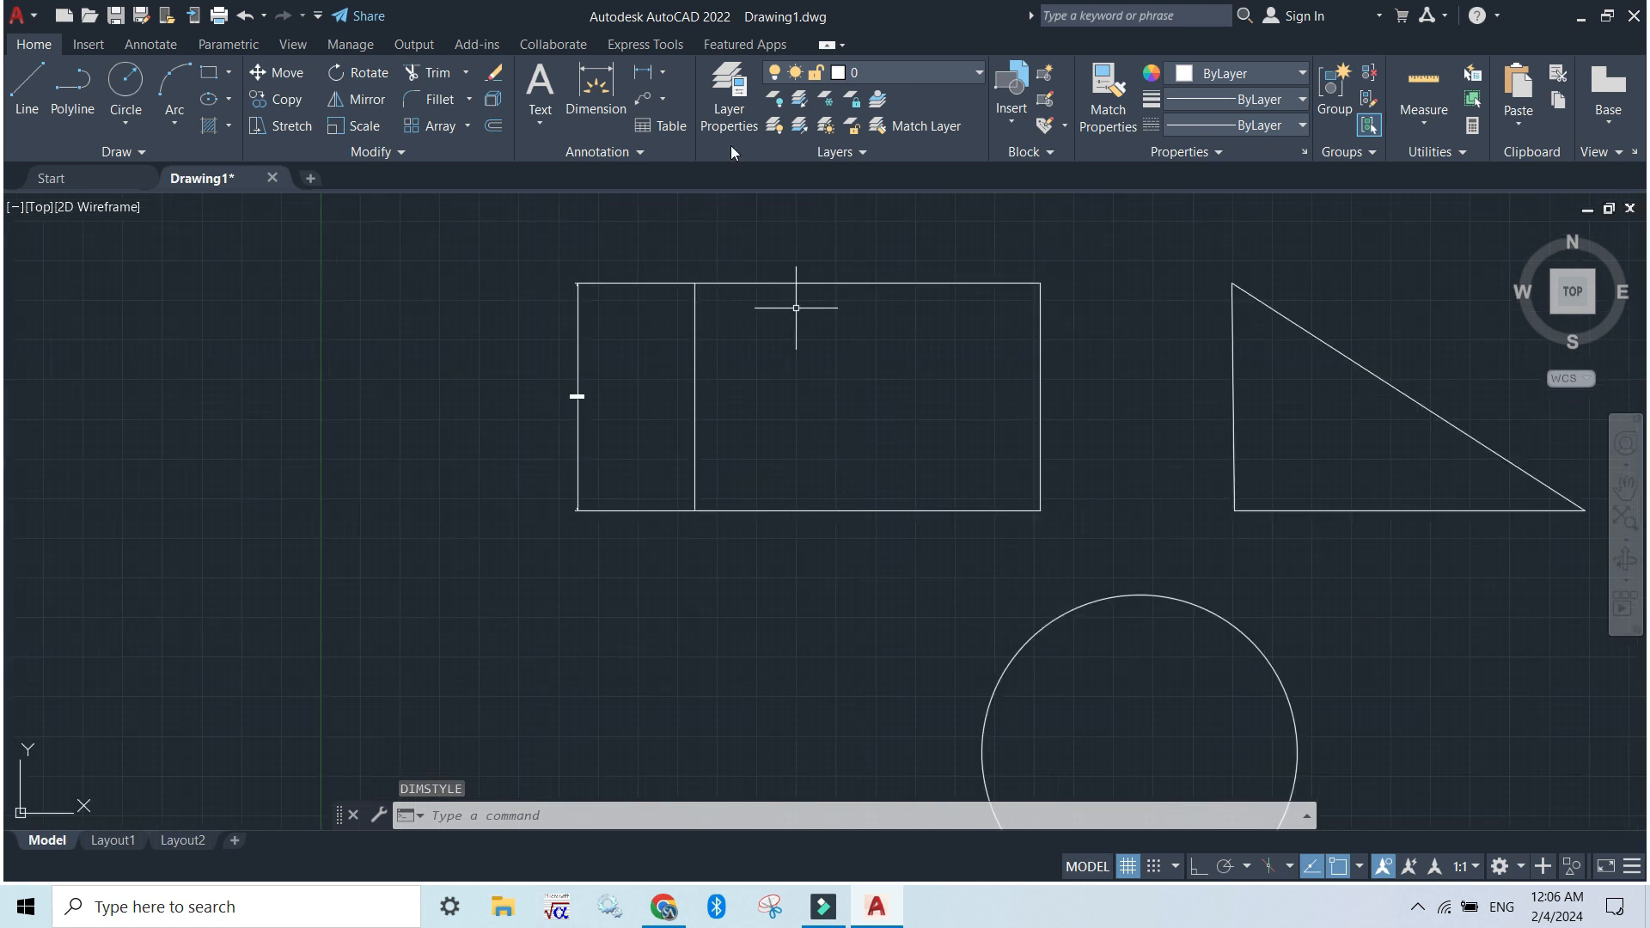
click(659, 74)
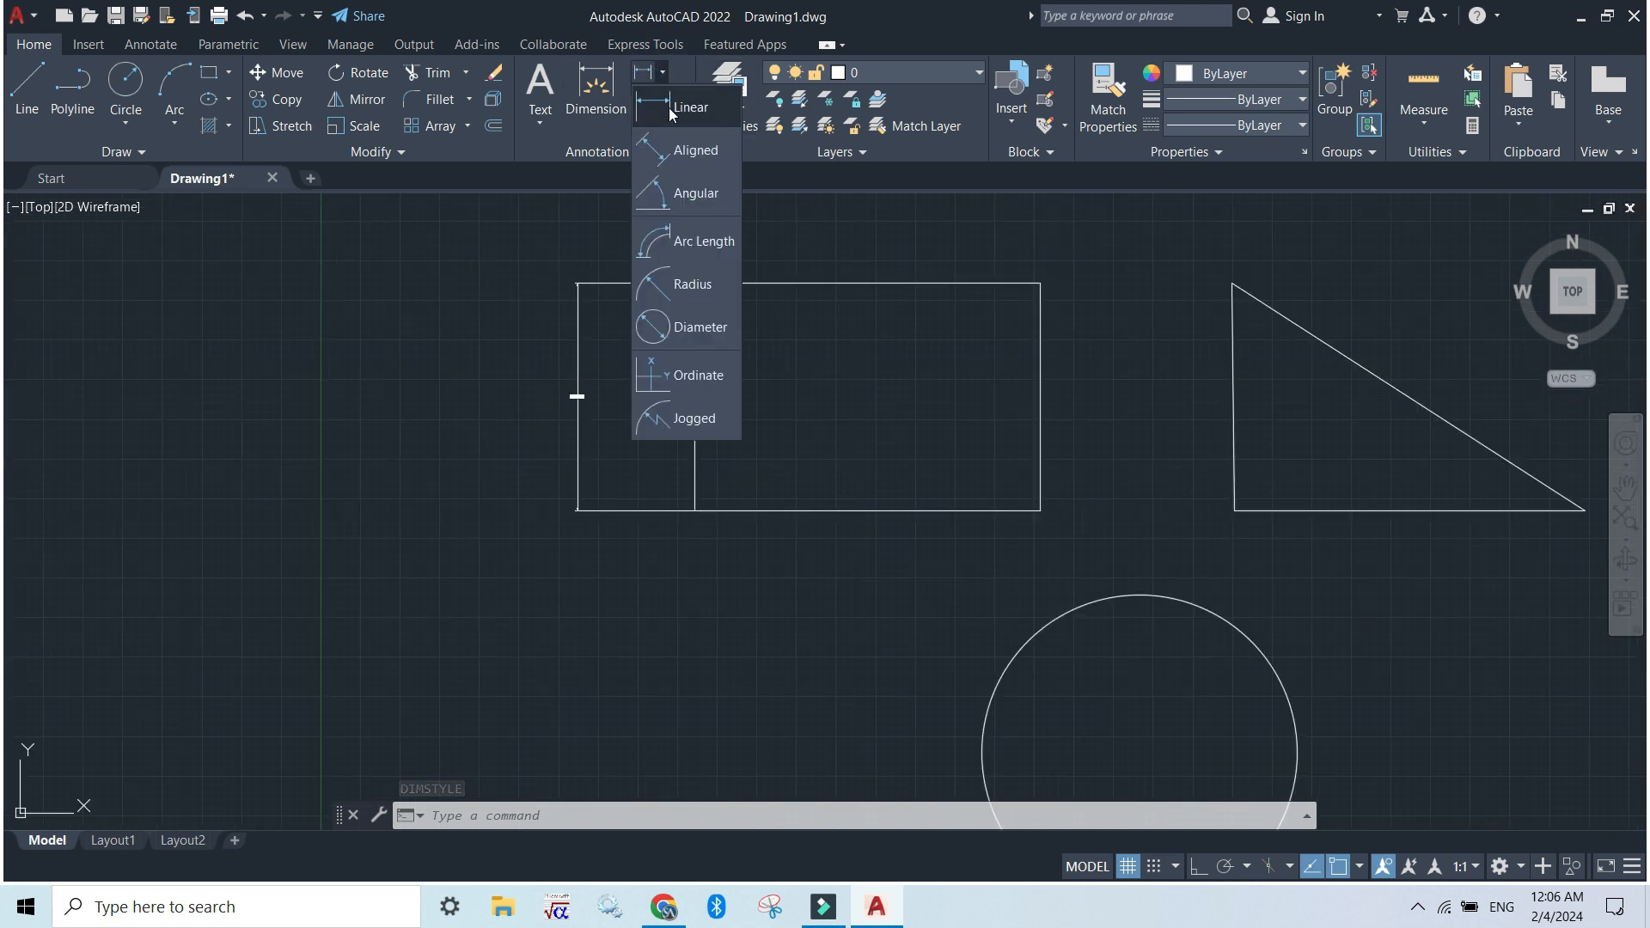
click(670, 107)
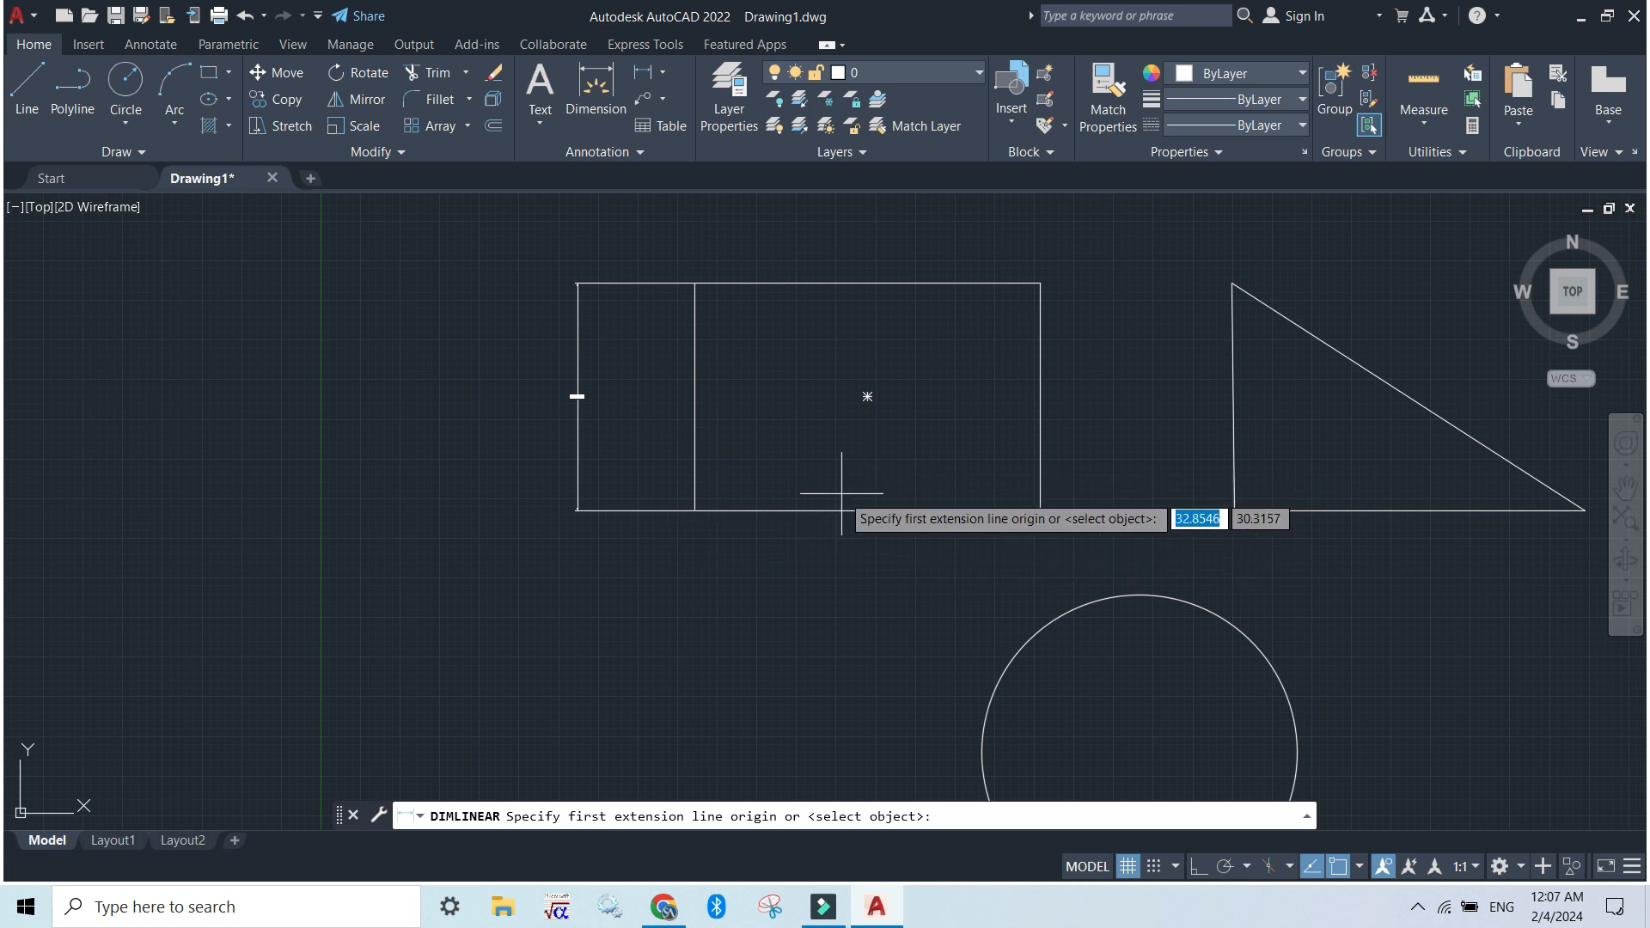
key(Return)
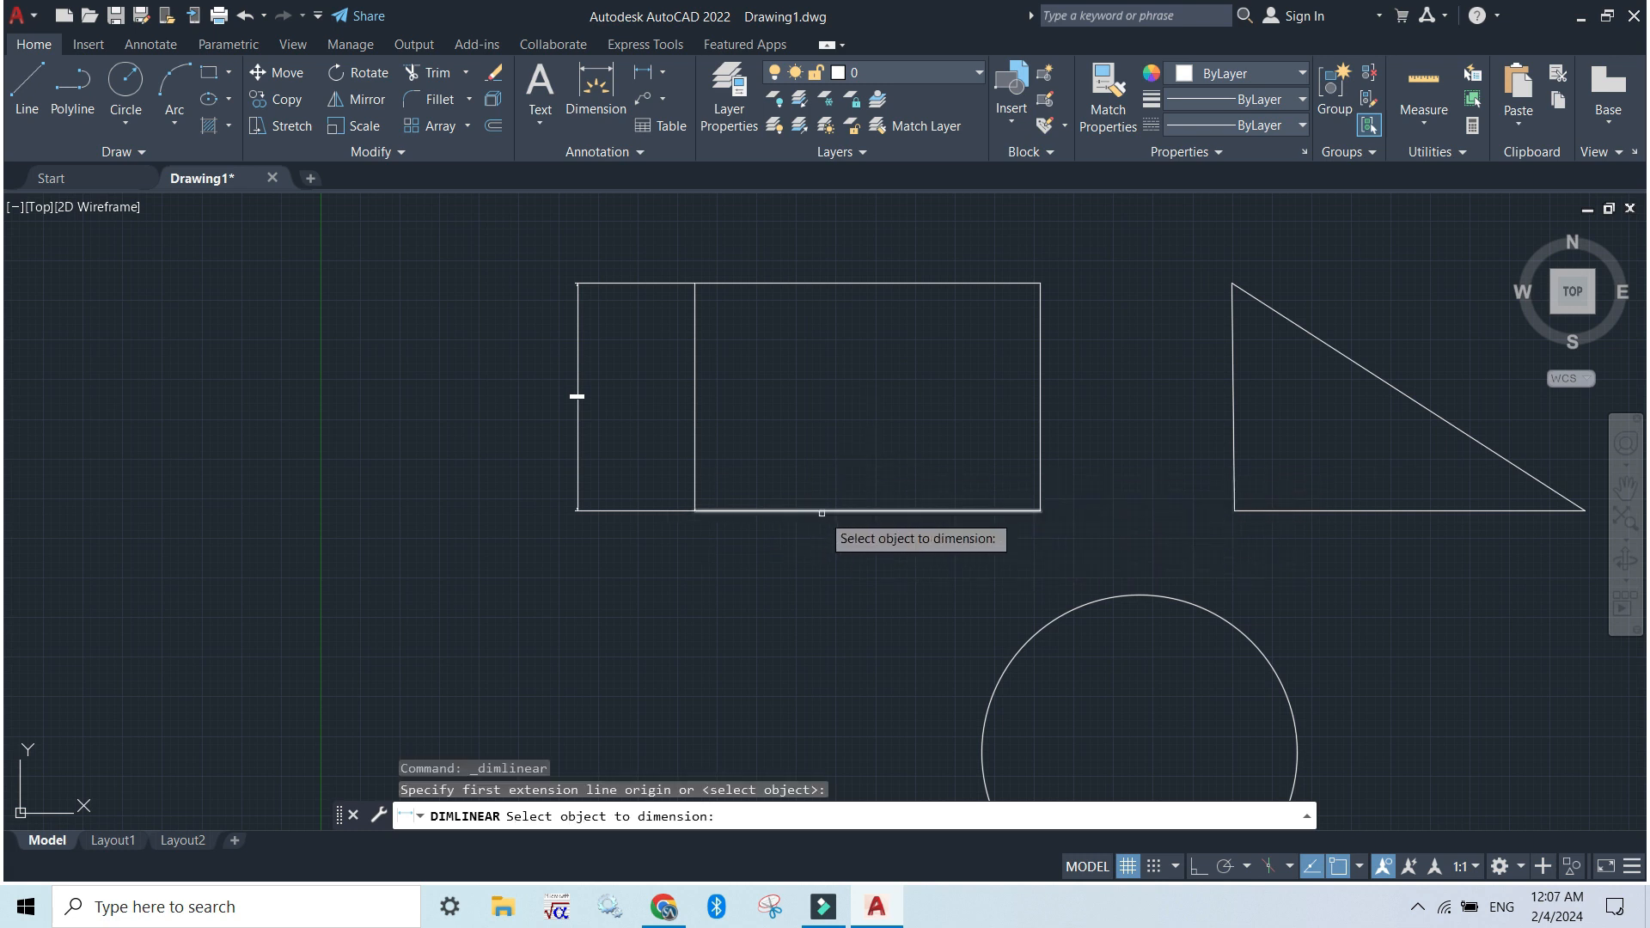
click(846, 508)
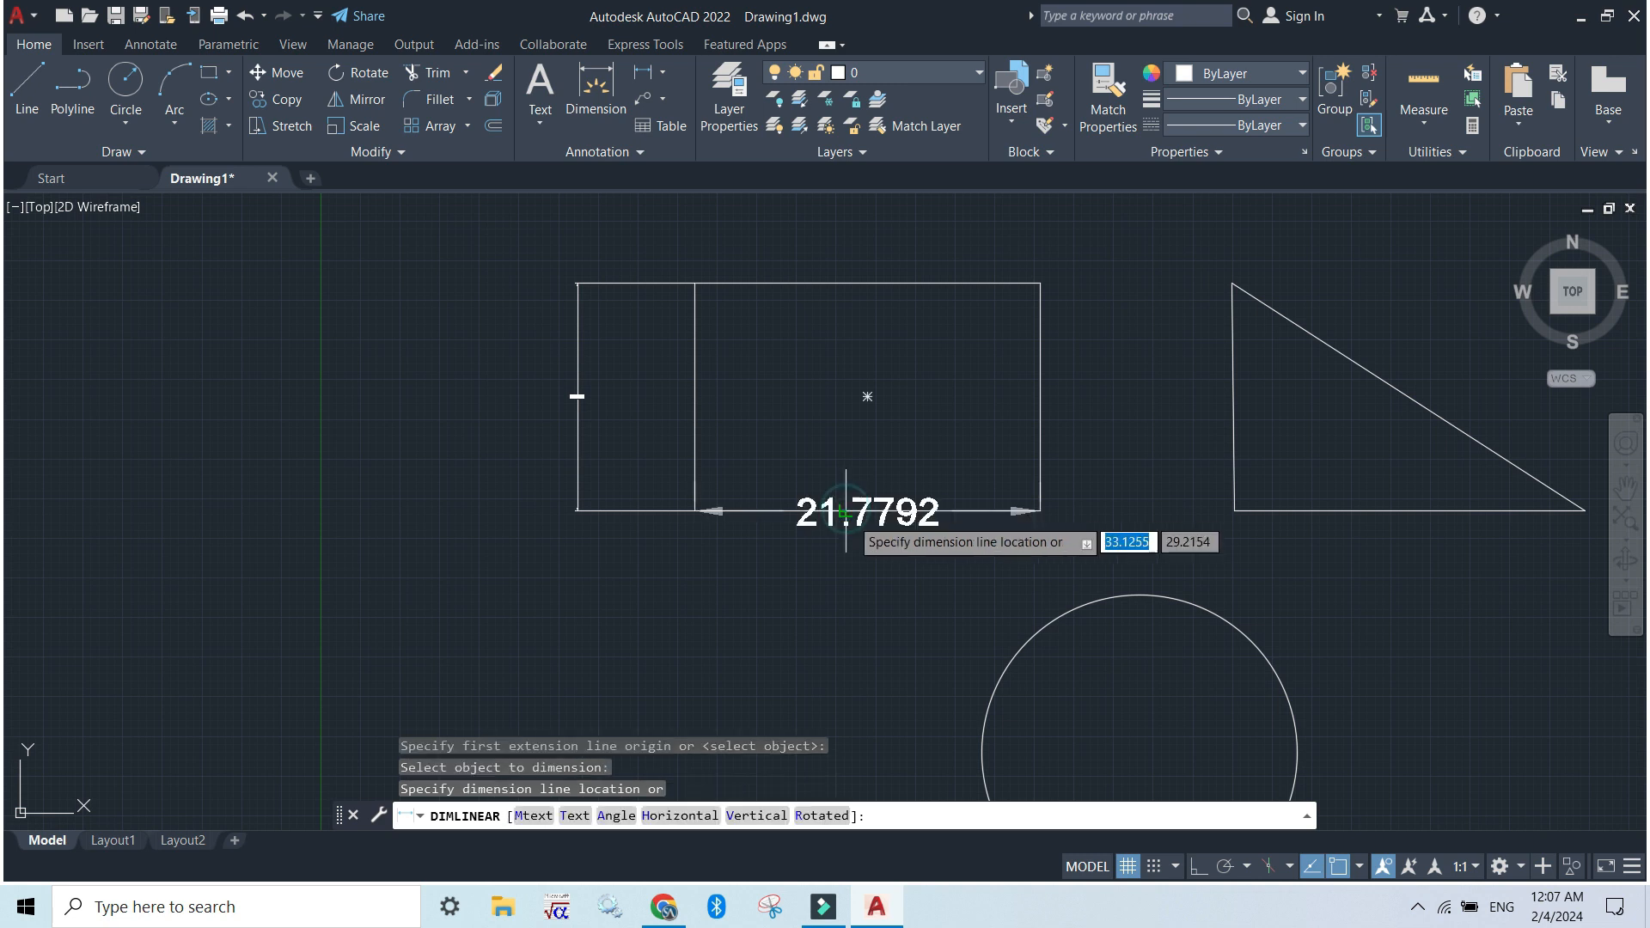
click(856, 577)
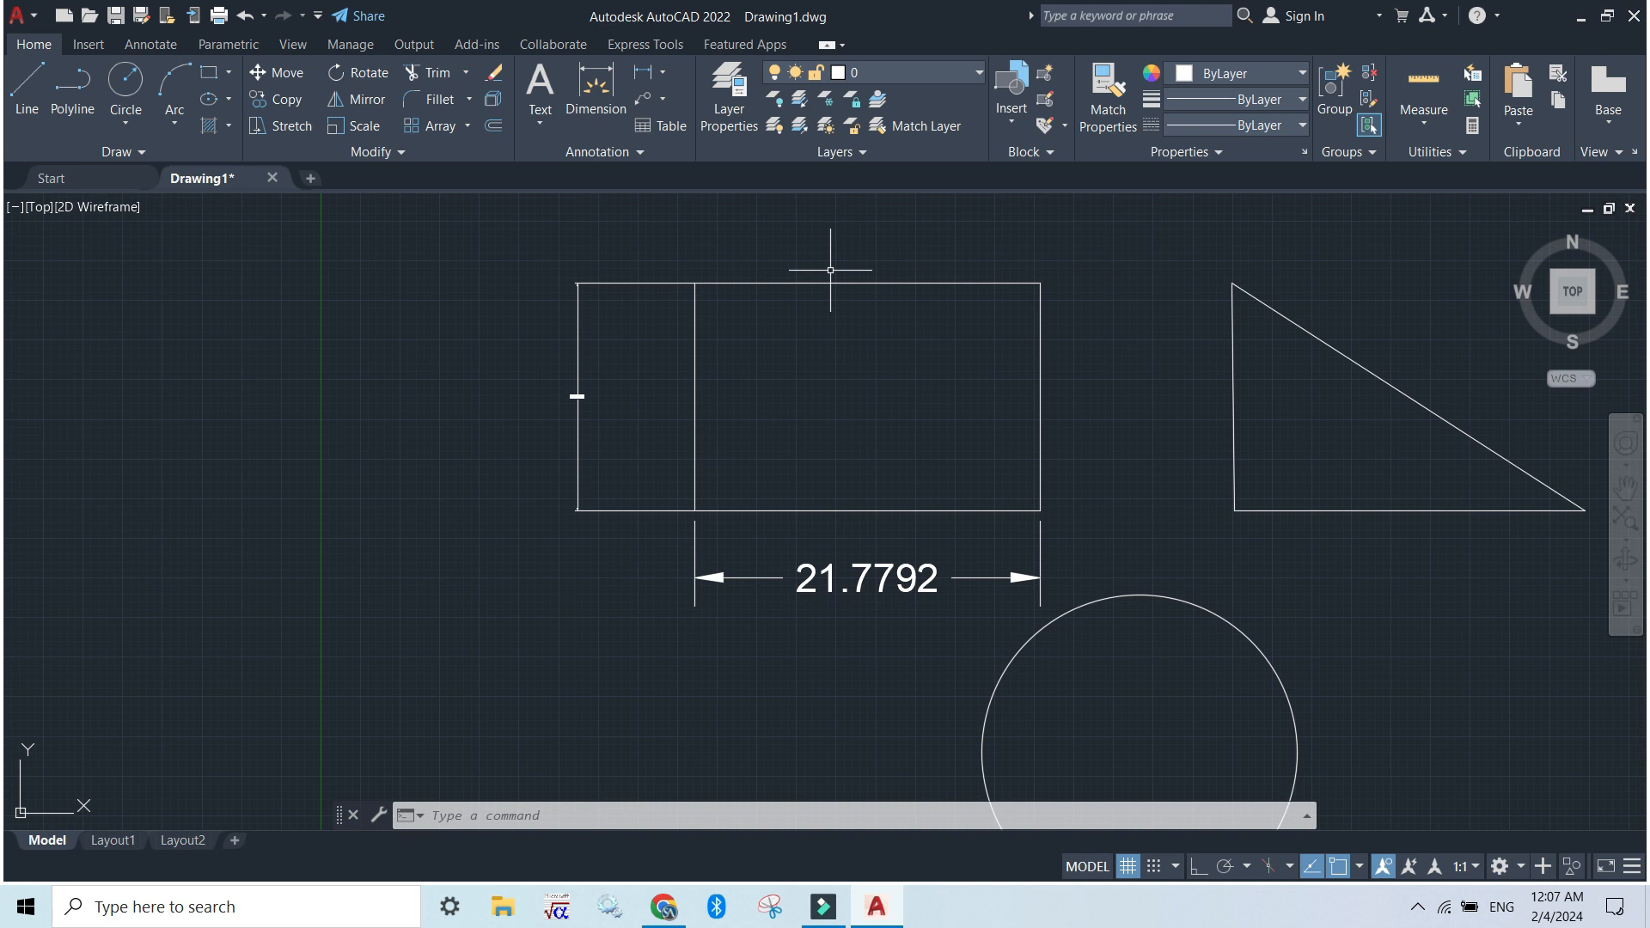
Repeat the linear dimension on the rectangle's top edge by object selection, placing the dimension line above it
key(Return)
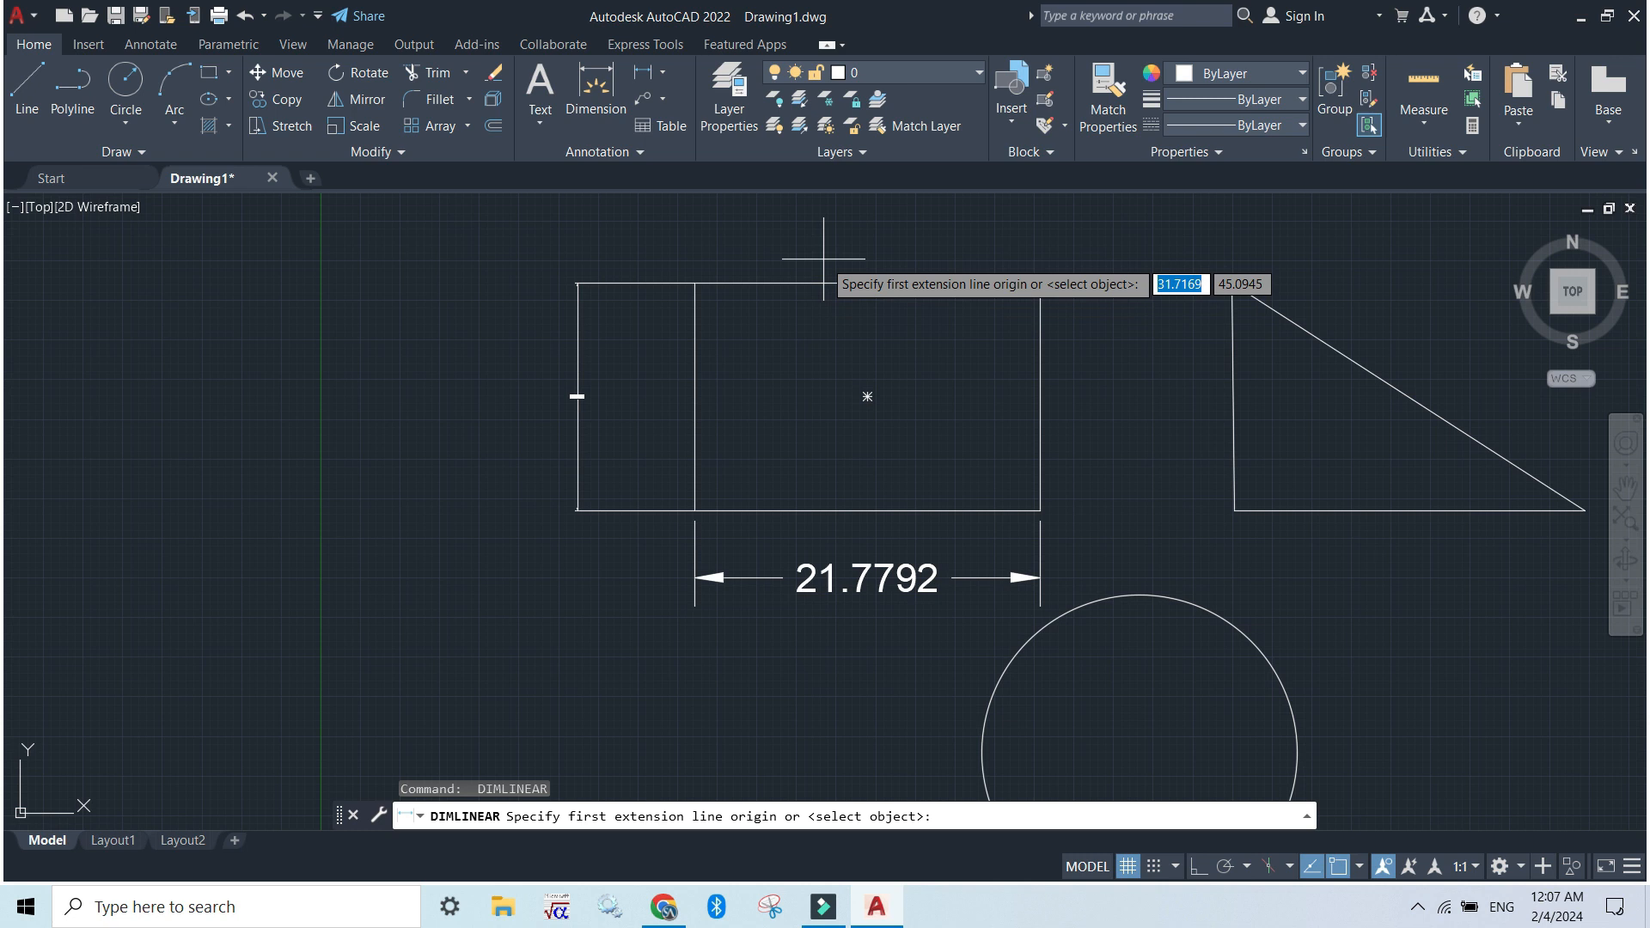
key(Return)
click(861, 283)
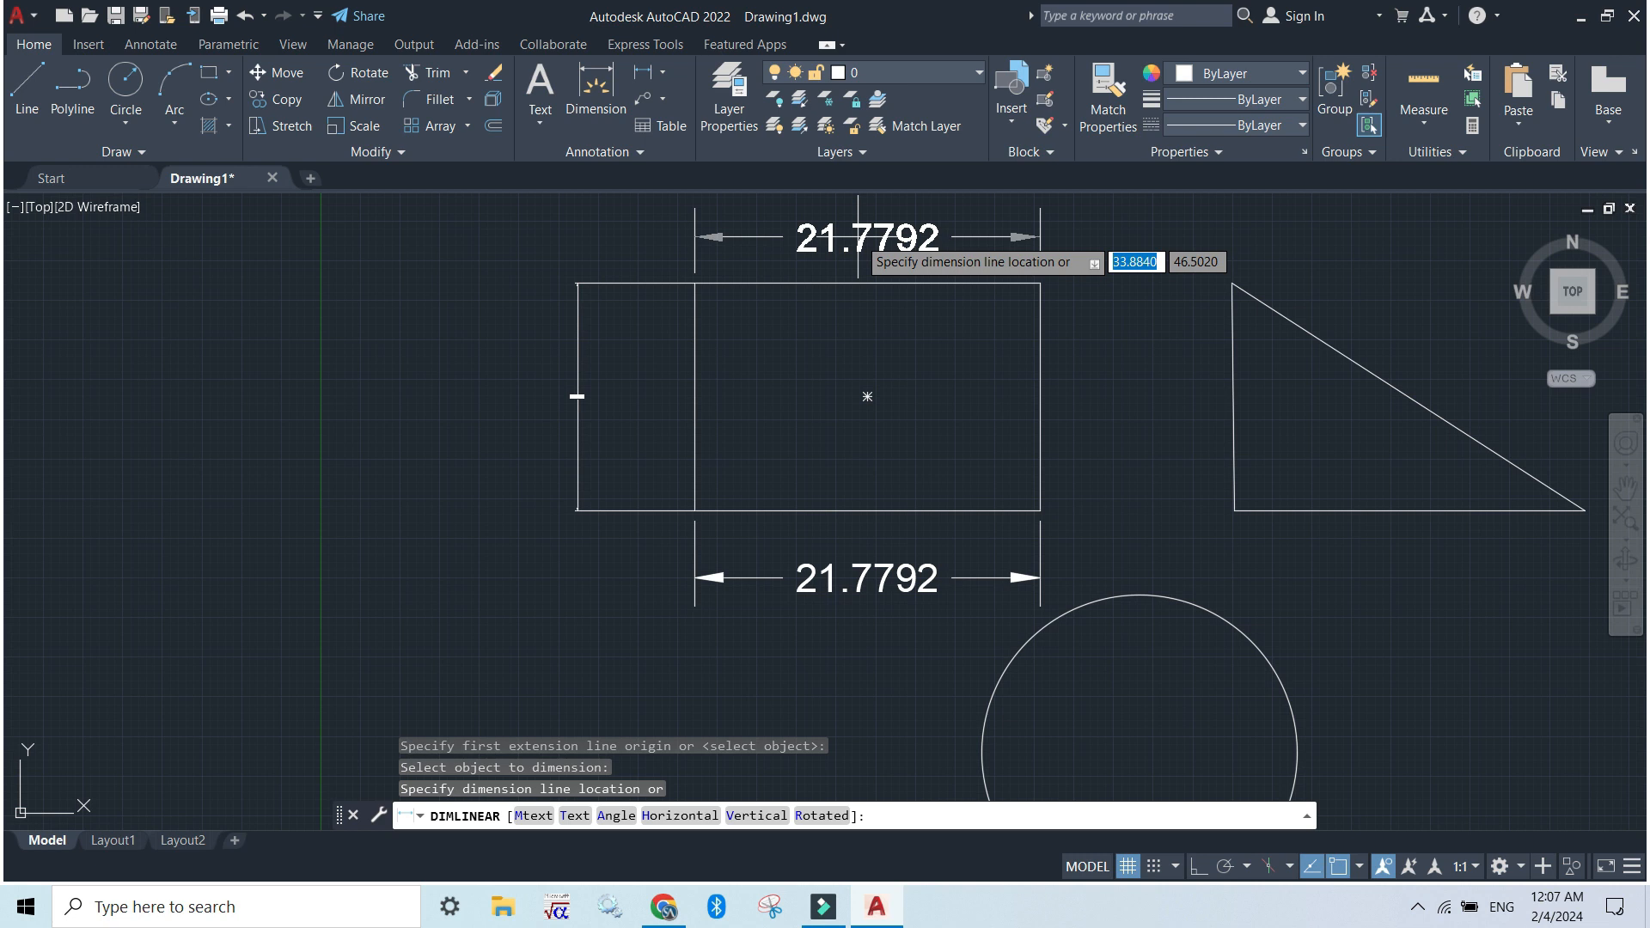
click(857, 237)
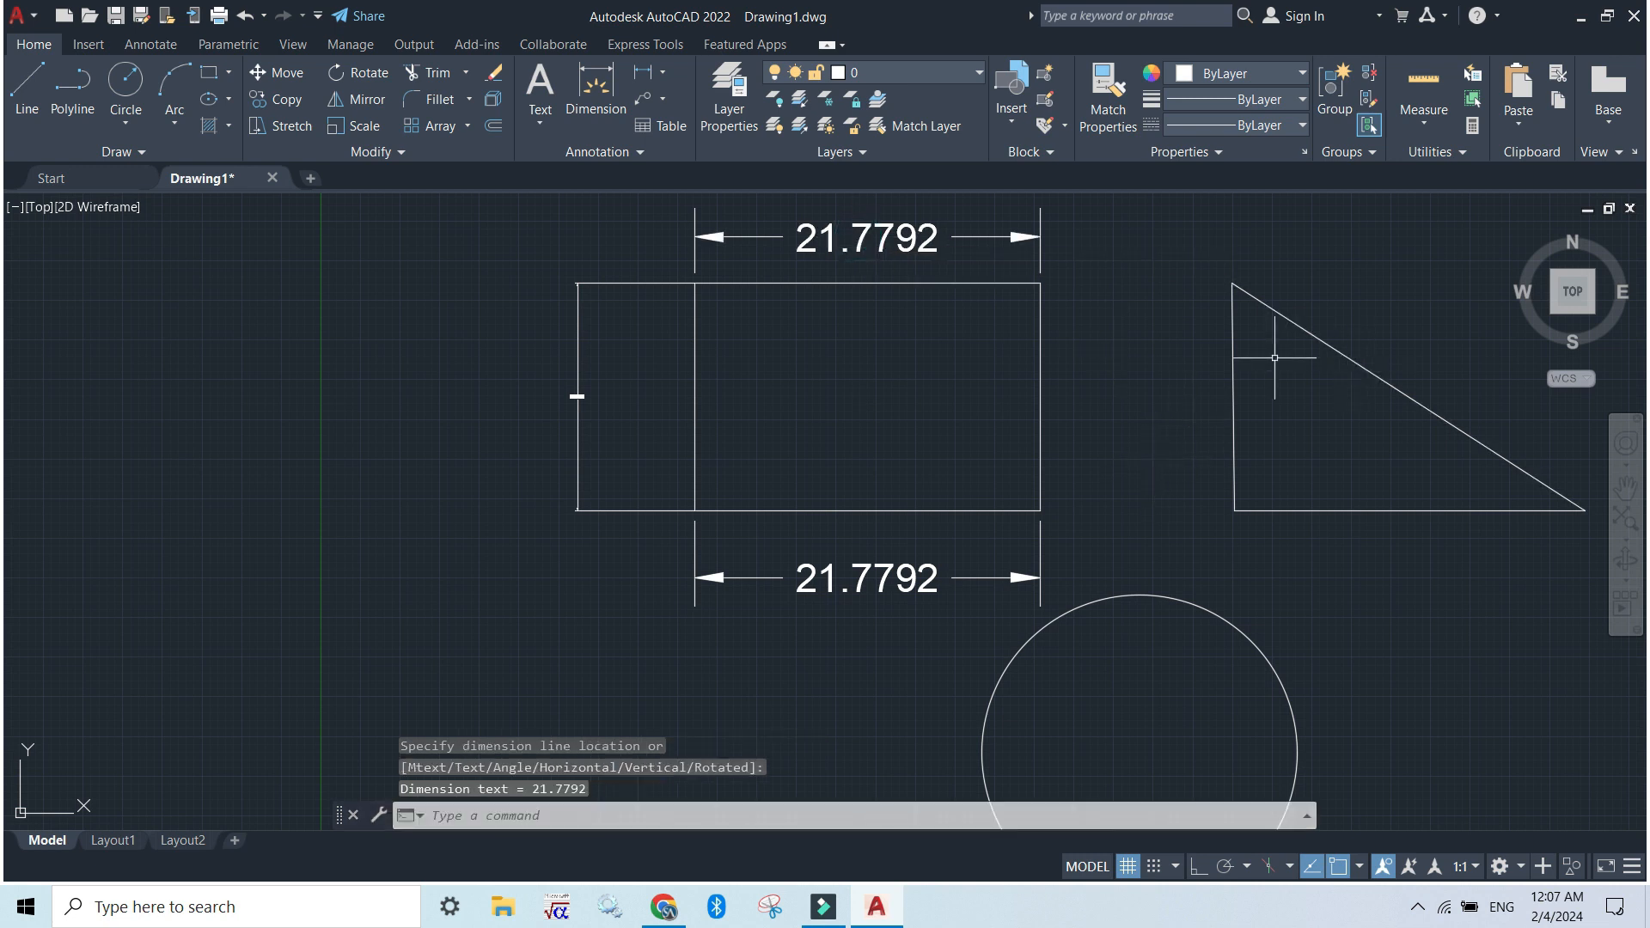
Try a linear dimension between the endpoints of the triangle's sloping side, then undo it
mouse_move(1133, 574)
middle_down()
mouse_move(1094, 545)
mouse_move(786, 529)
middle_up()
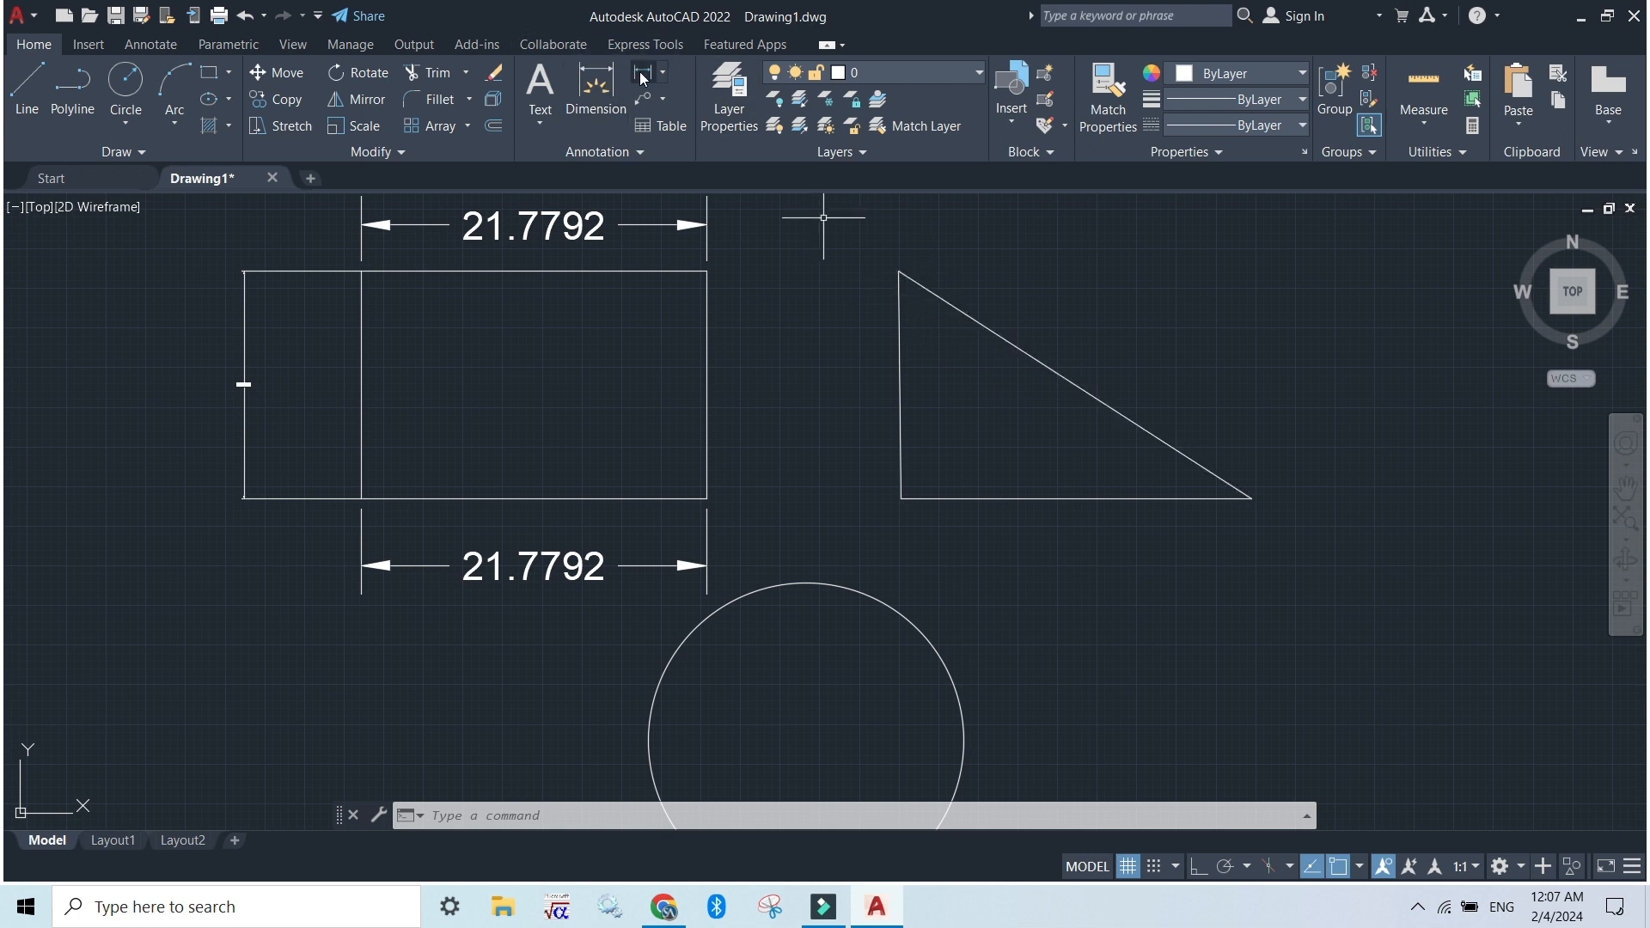
click(666, 74)
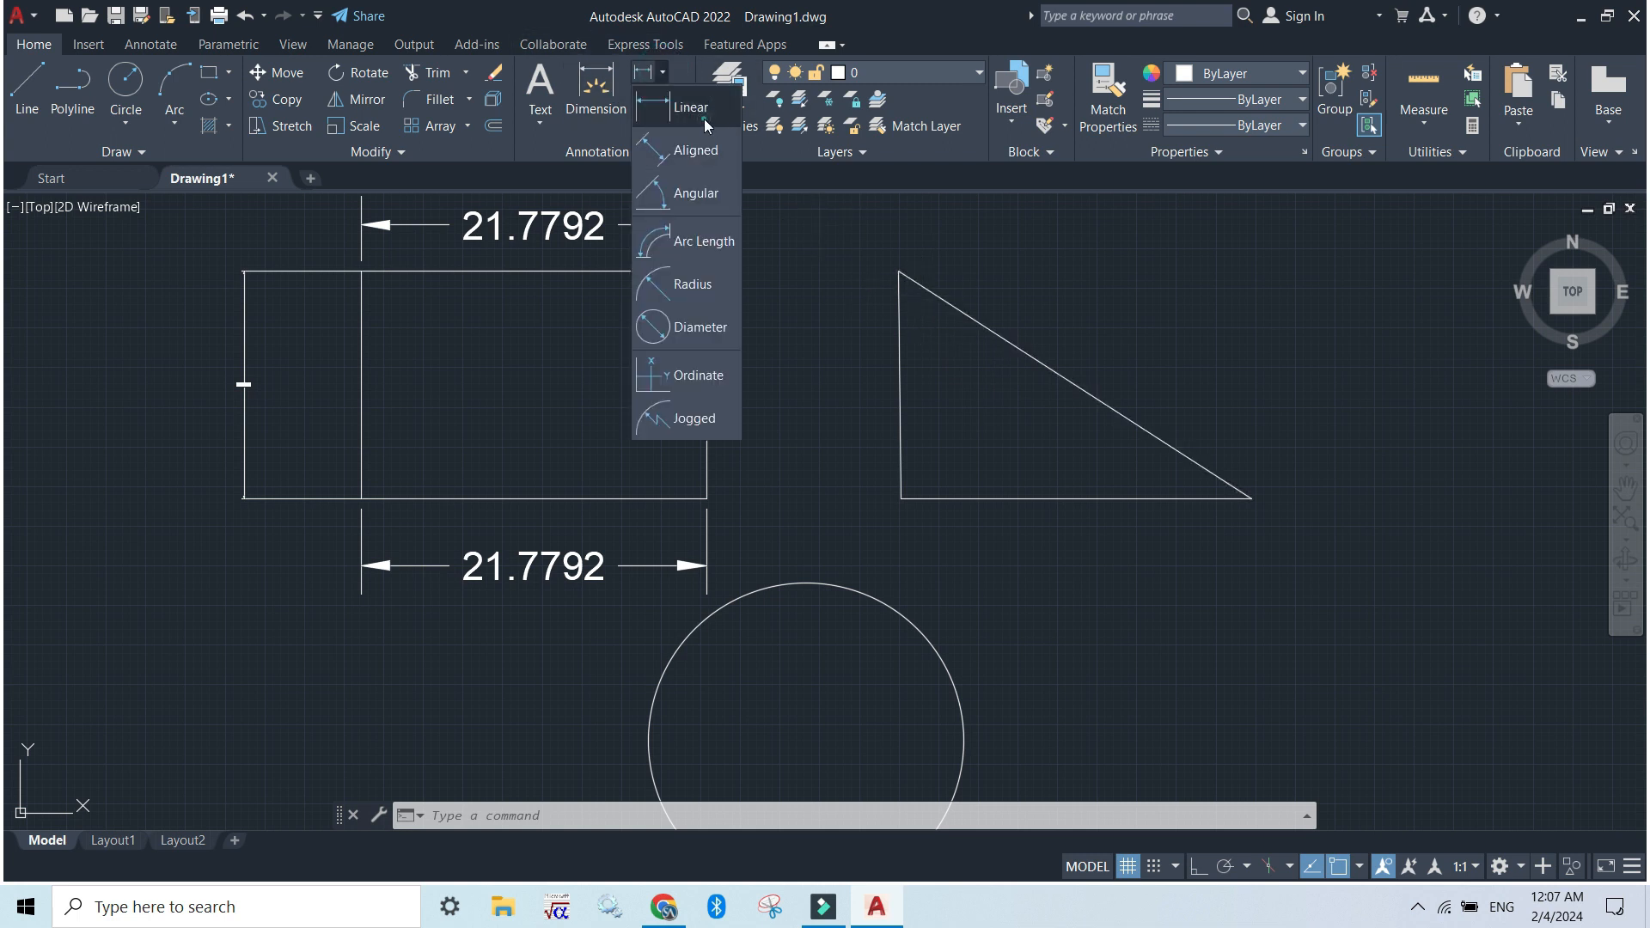
click(686, 108)
click(899, 271)
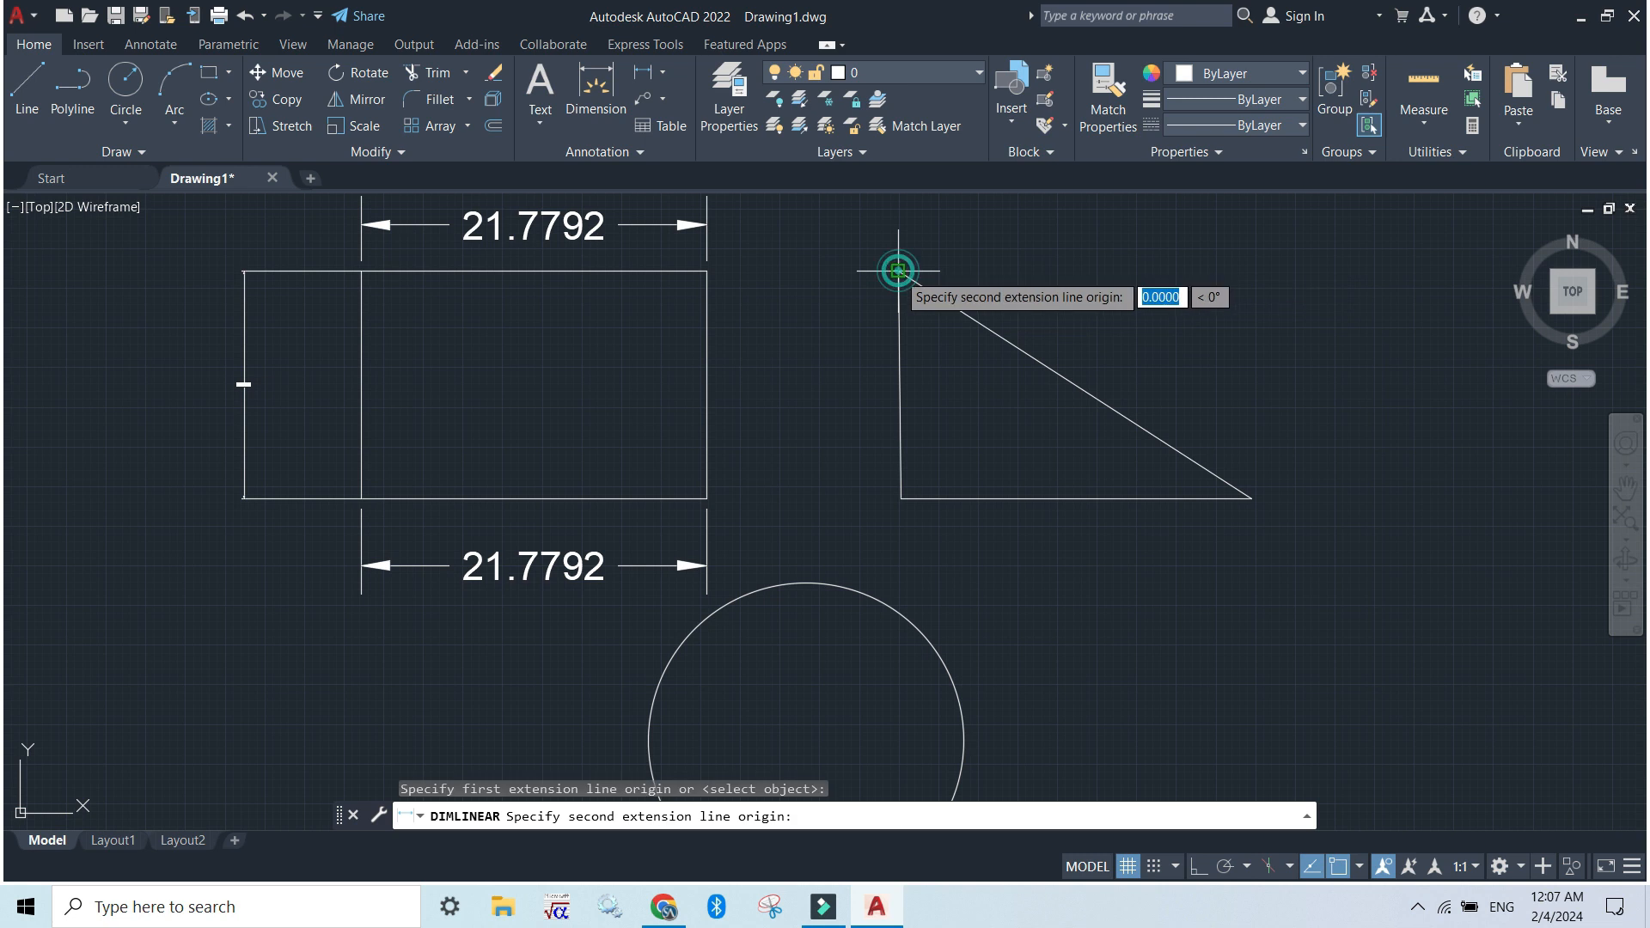
click(1253, 498)
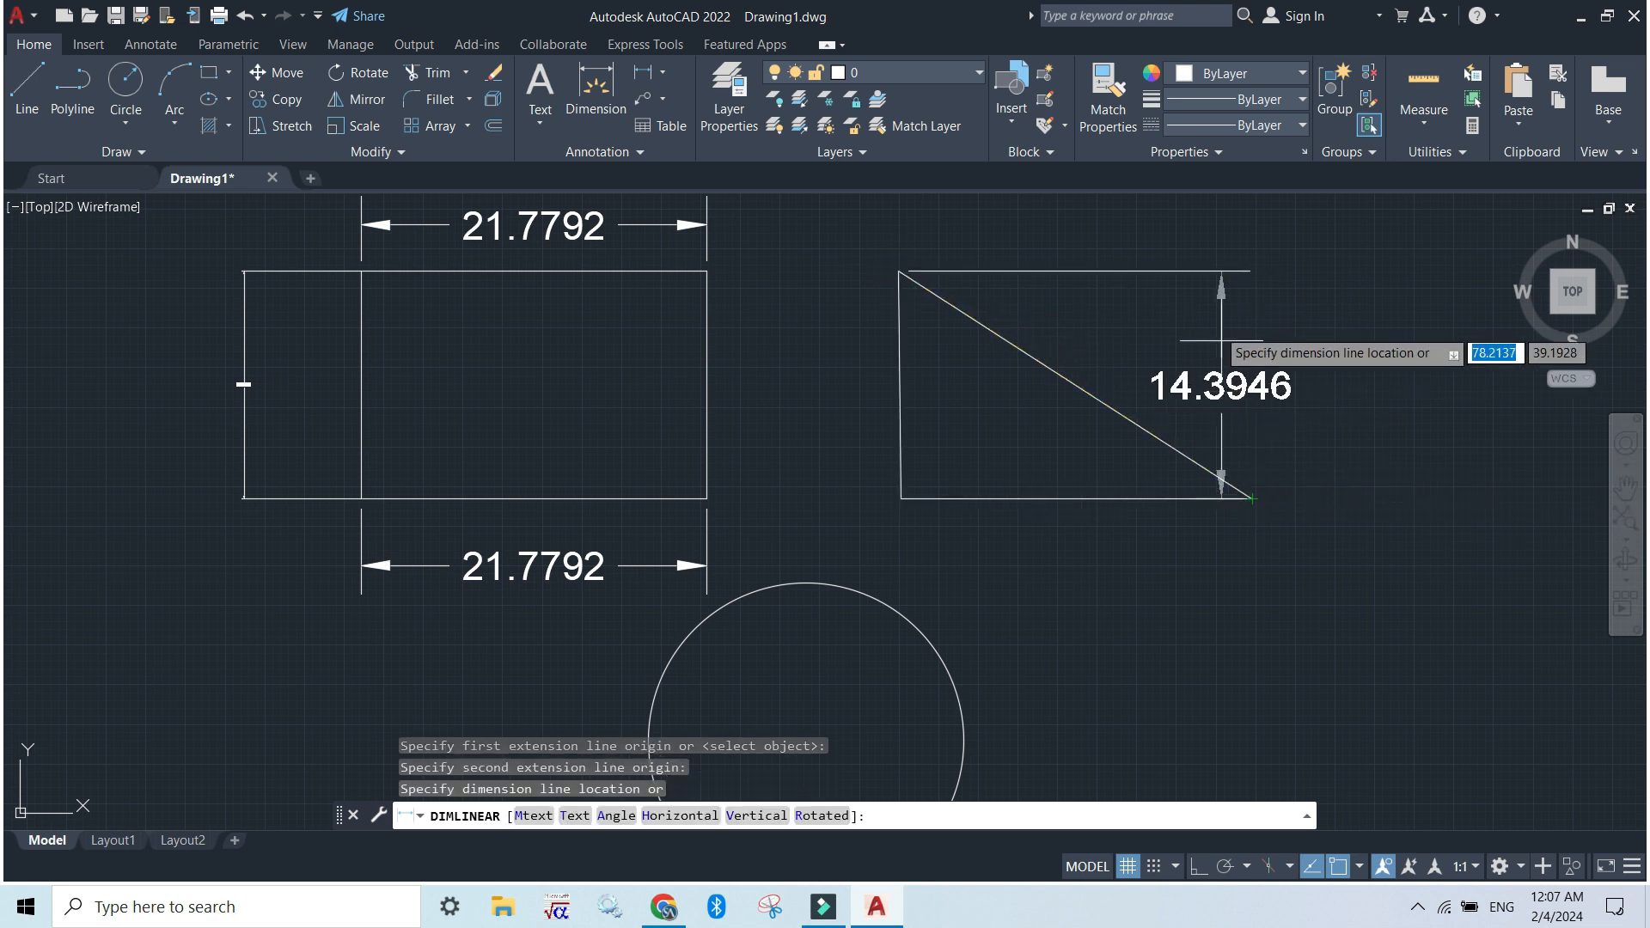
click(1376, 303)
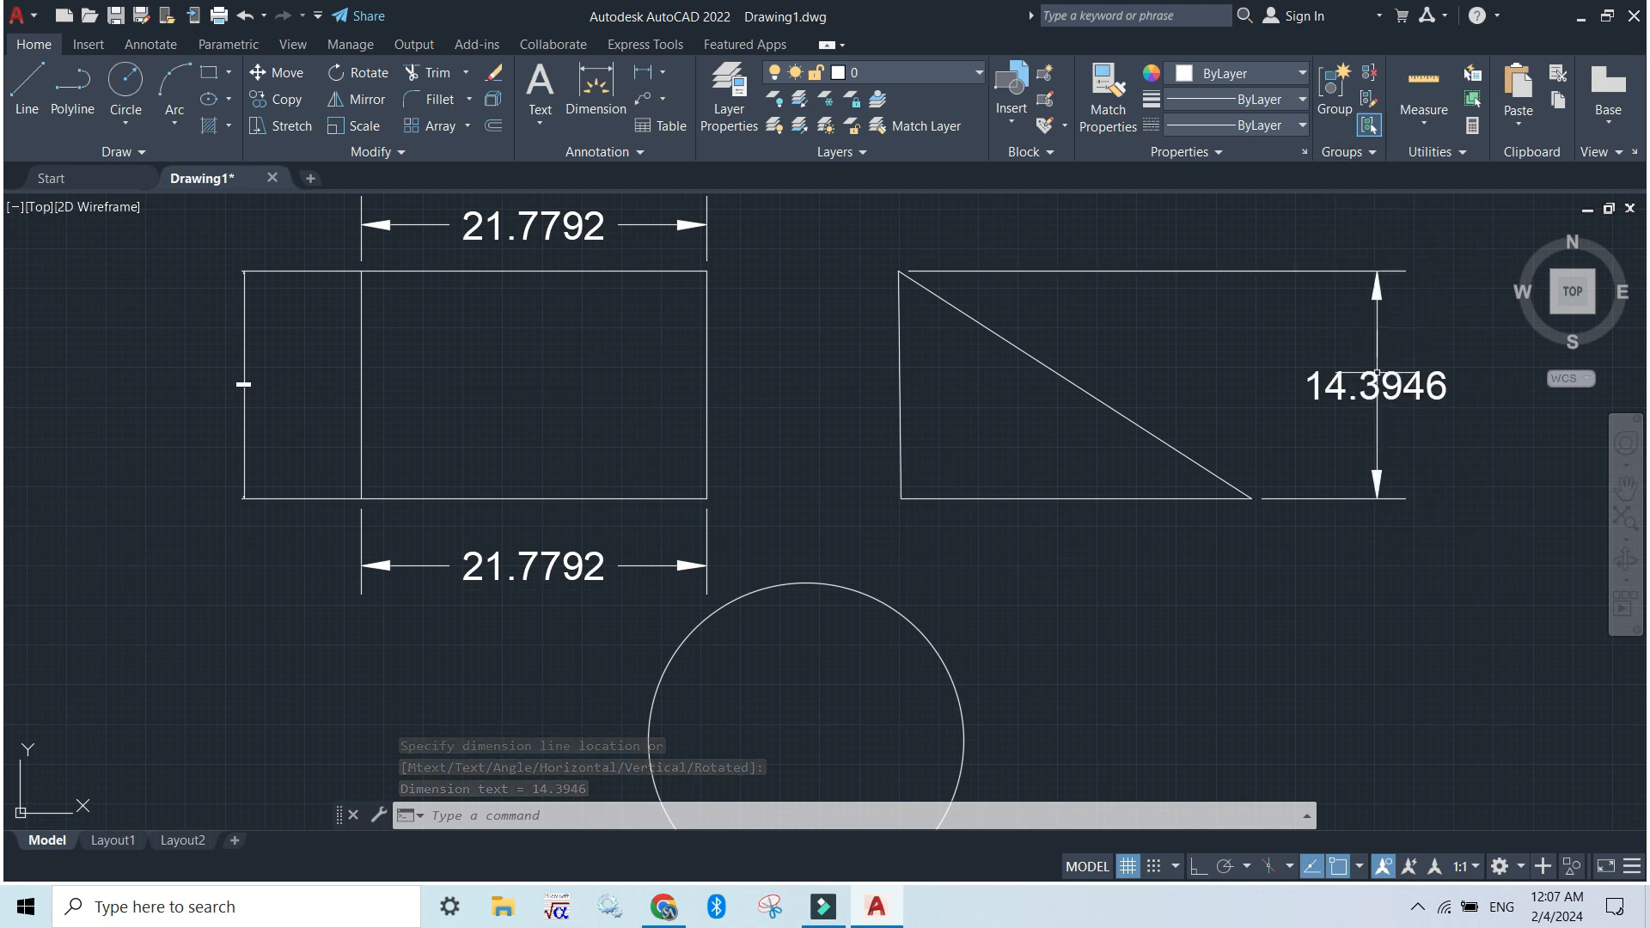
key(ctrl+z)
Add an aligned dimension between the endpoints of the triangle's sloping side, placing it parallel outside the triangle
click(662, 73)
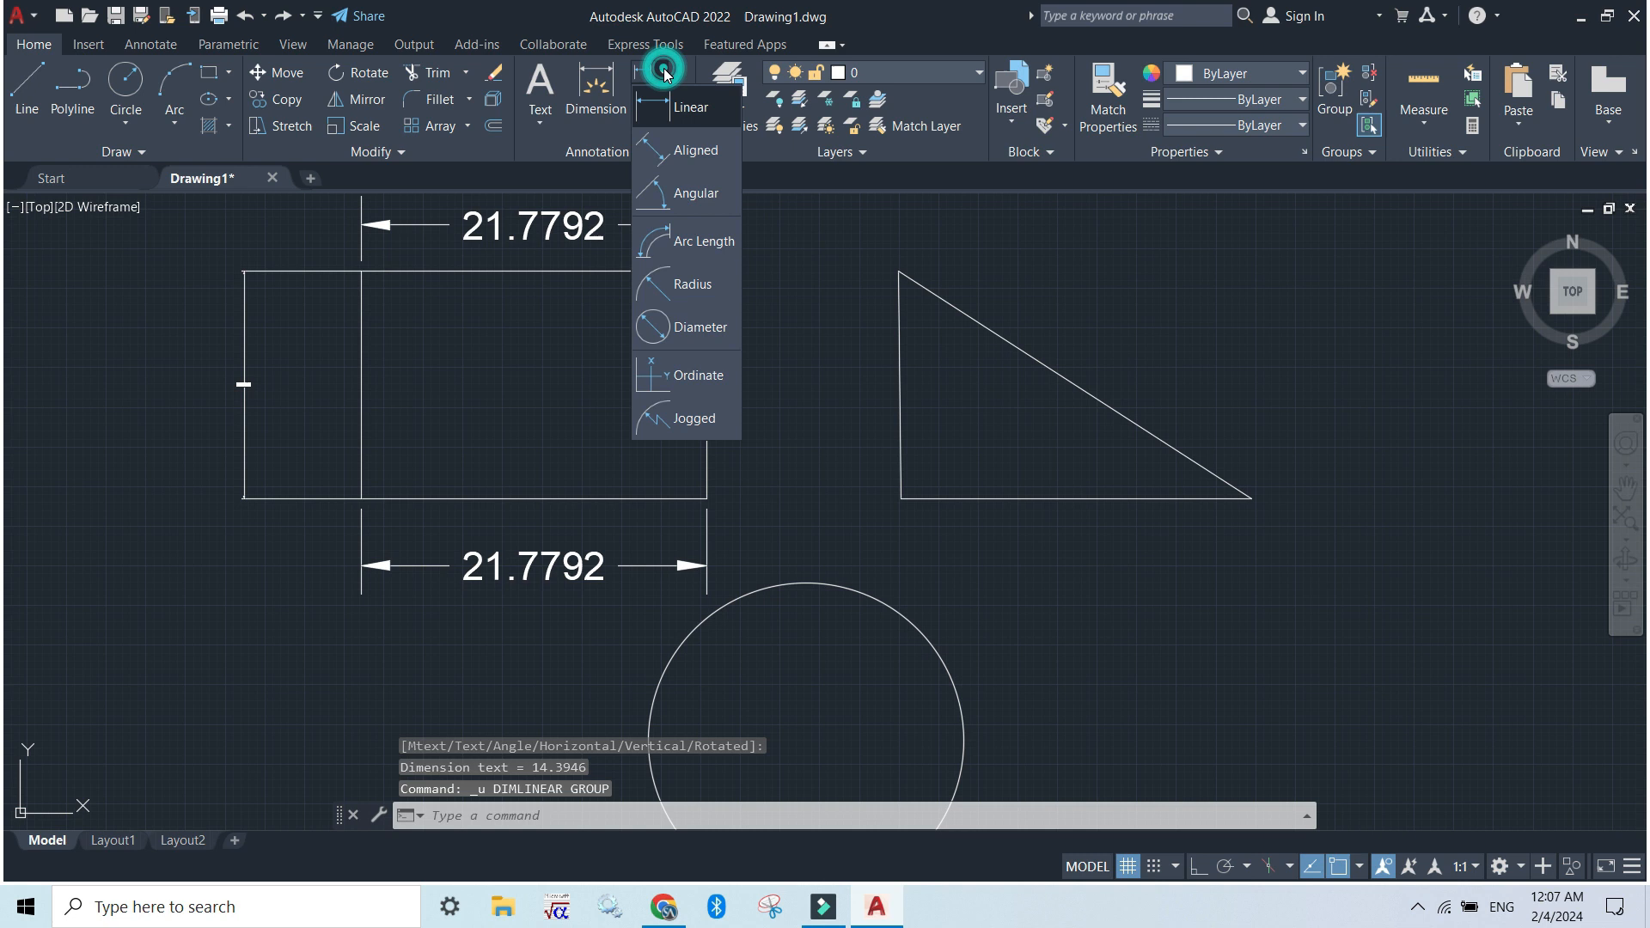
click(673, 148)
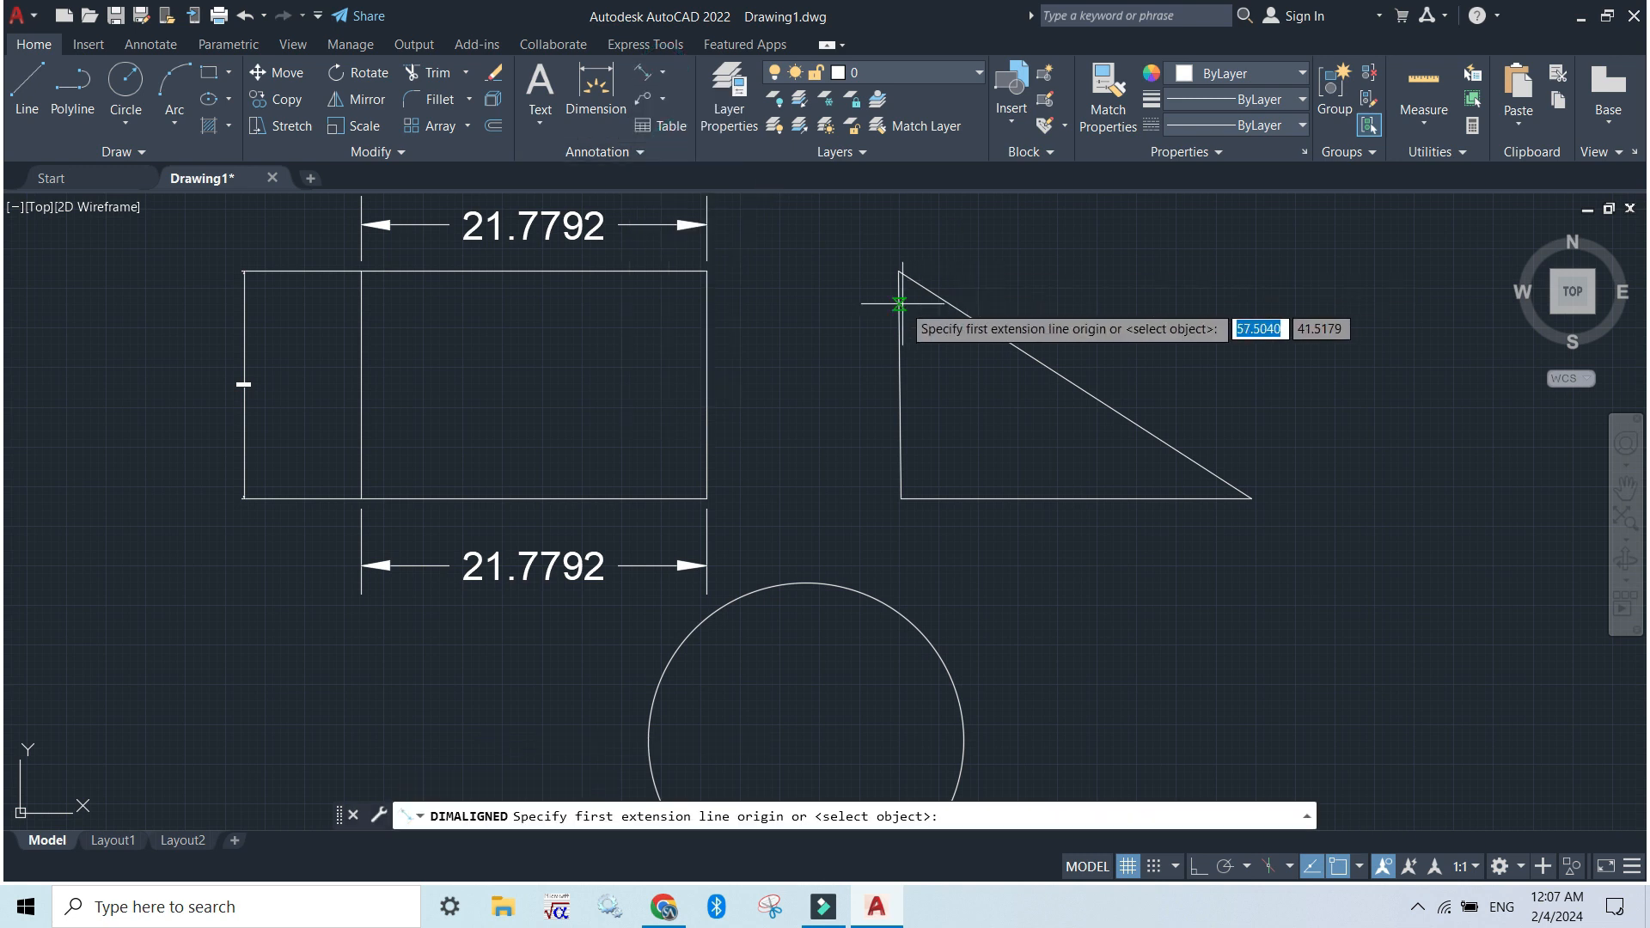
click(897, 270)
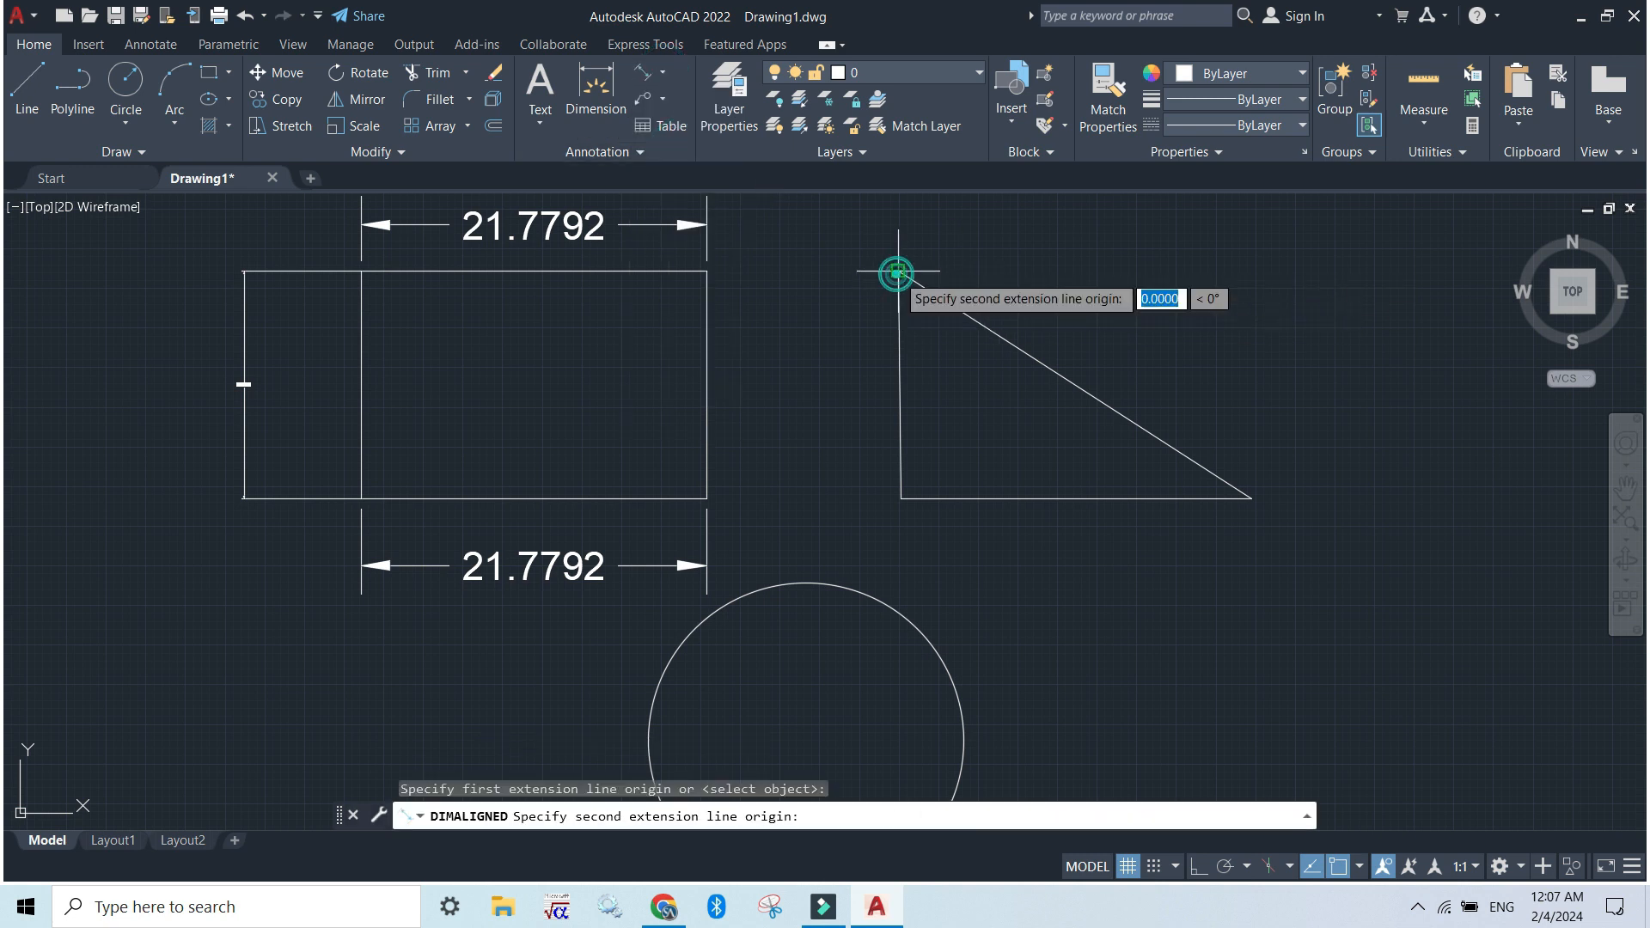
click(1251, 498)
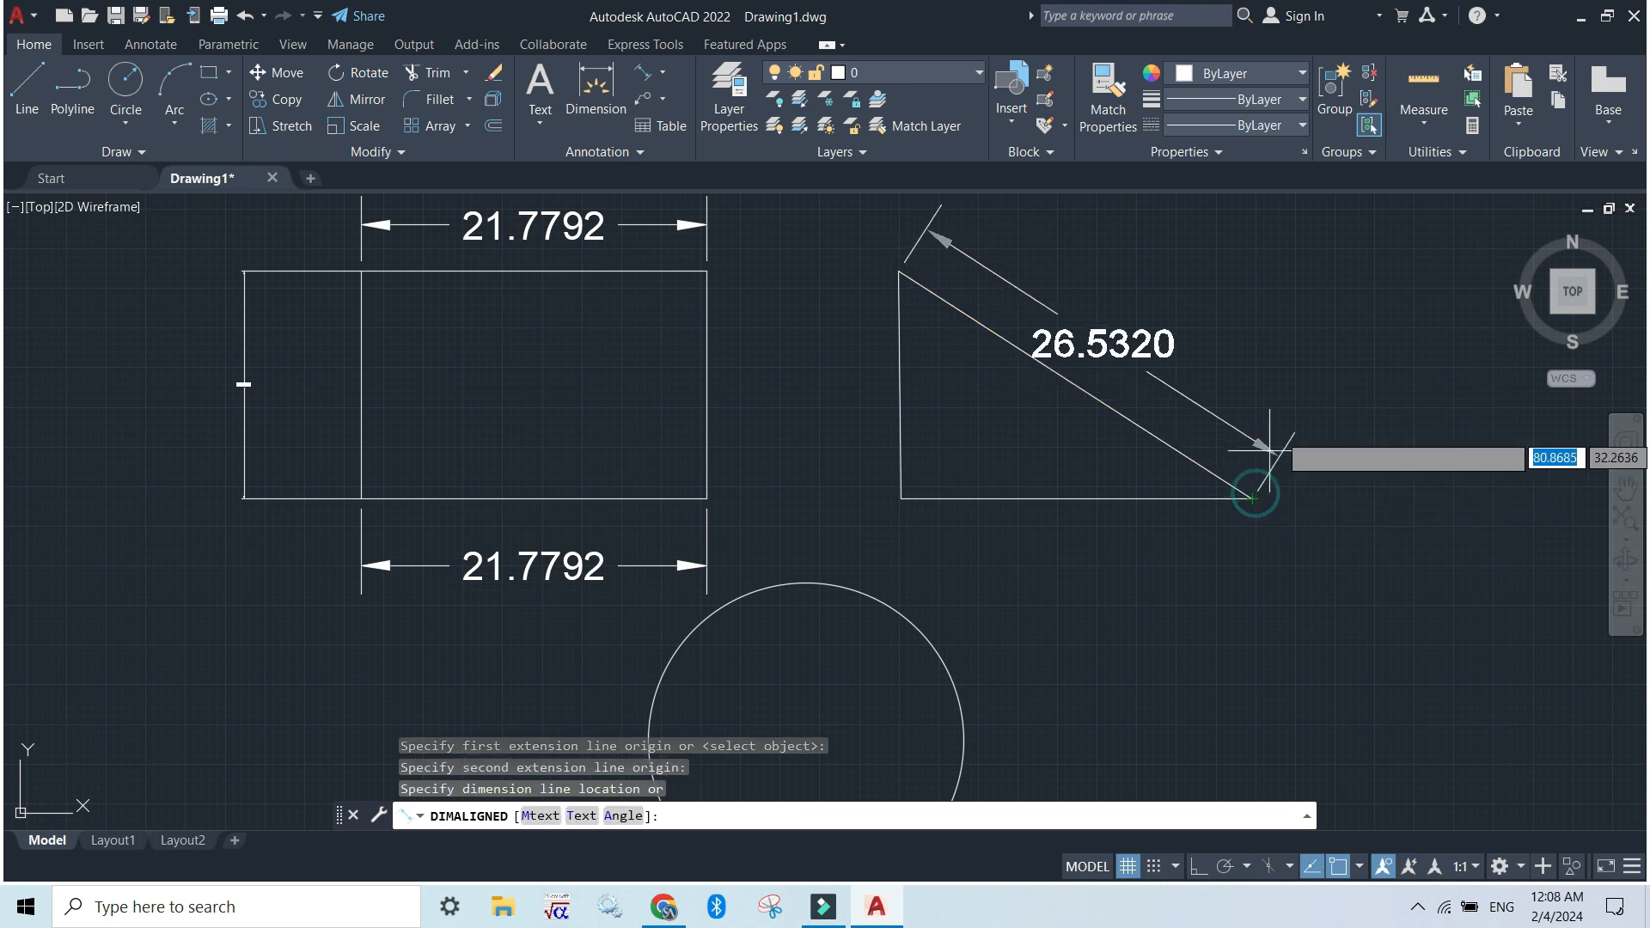
click(1290, 416)
Add a diameter dimension to the circle, placing its text outside the circle at the upper right
middle_drag(997, 485, 981, 559)
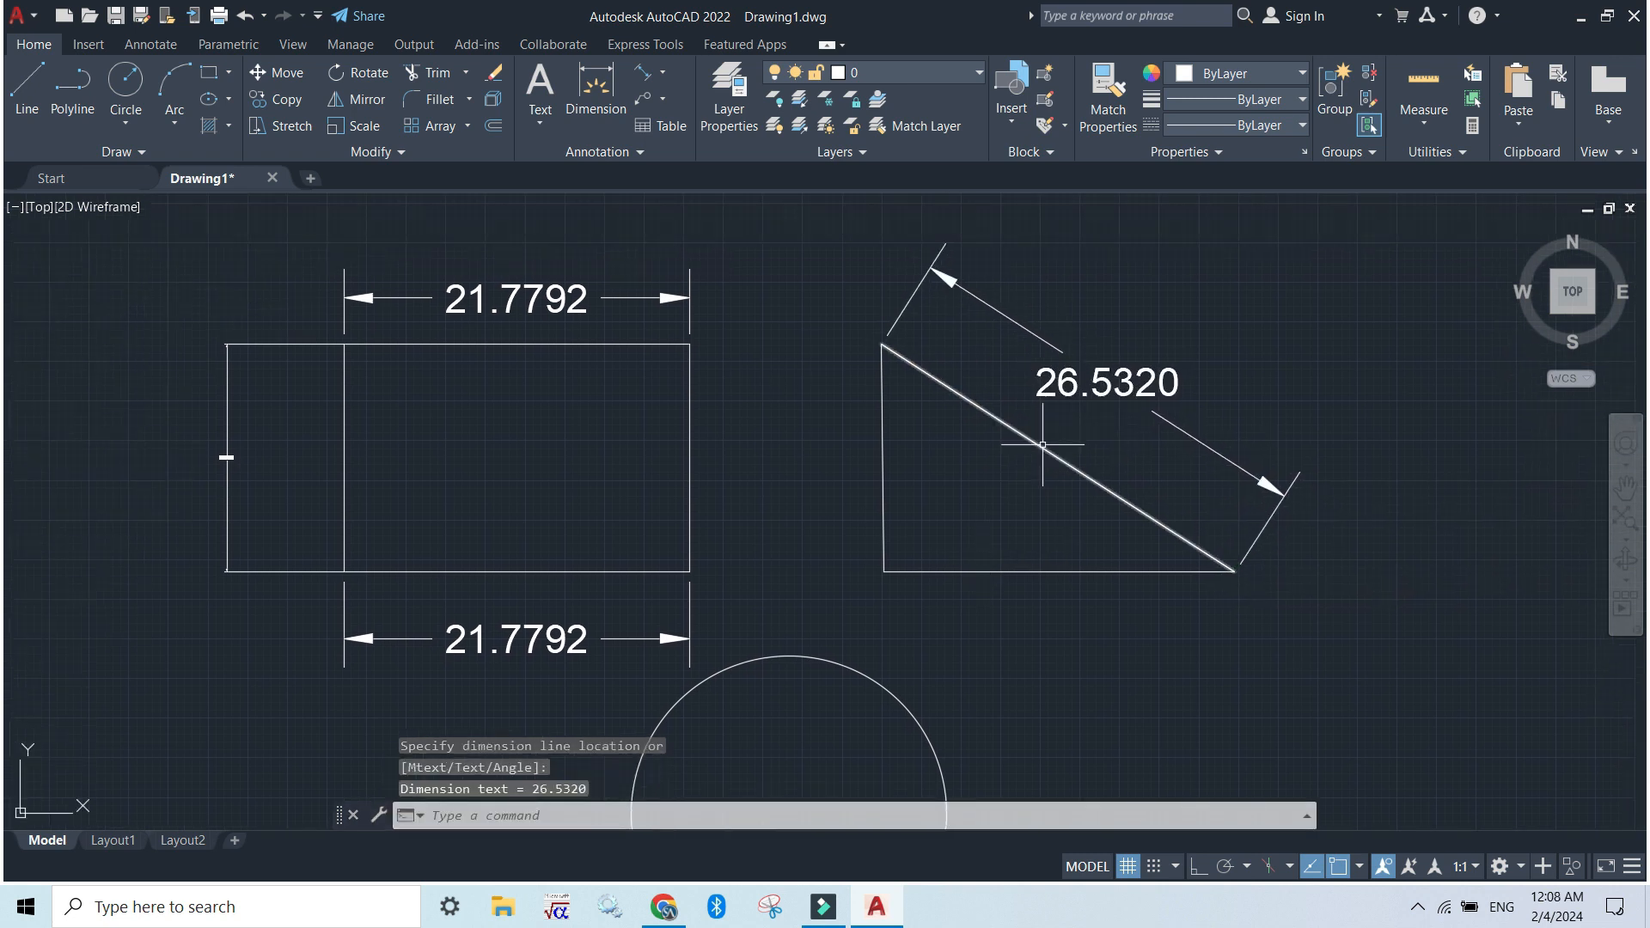
middle_drag(989, 639, 1064, 359)
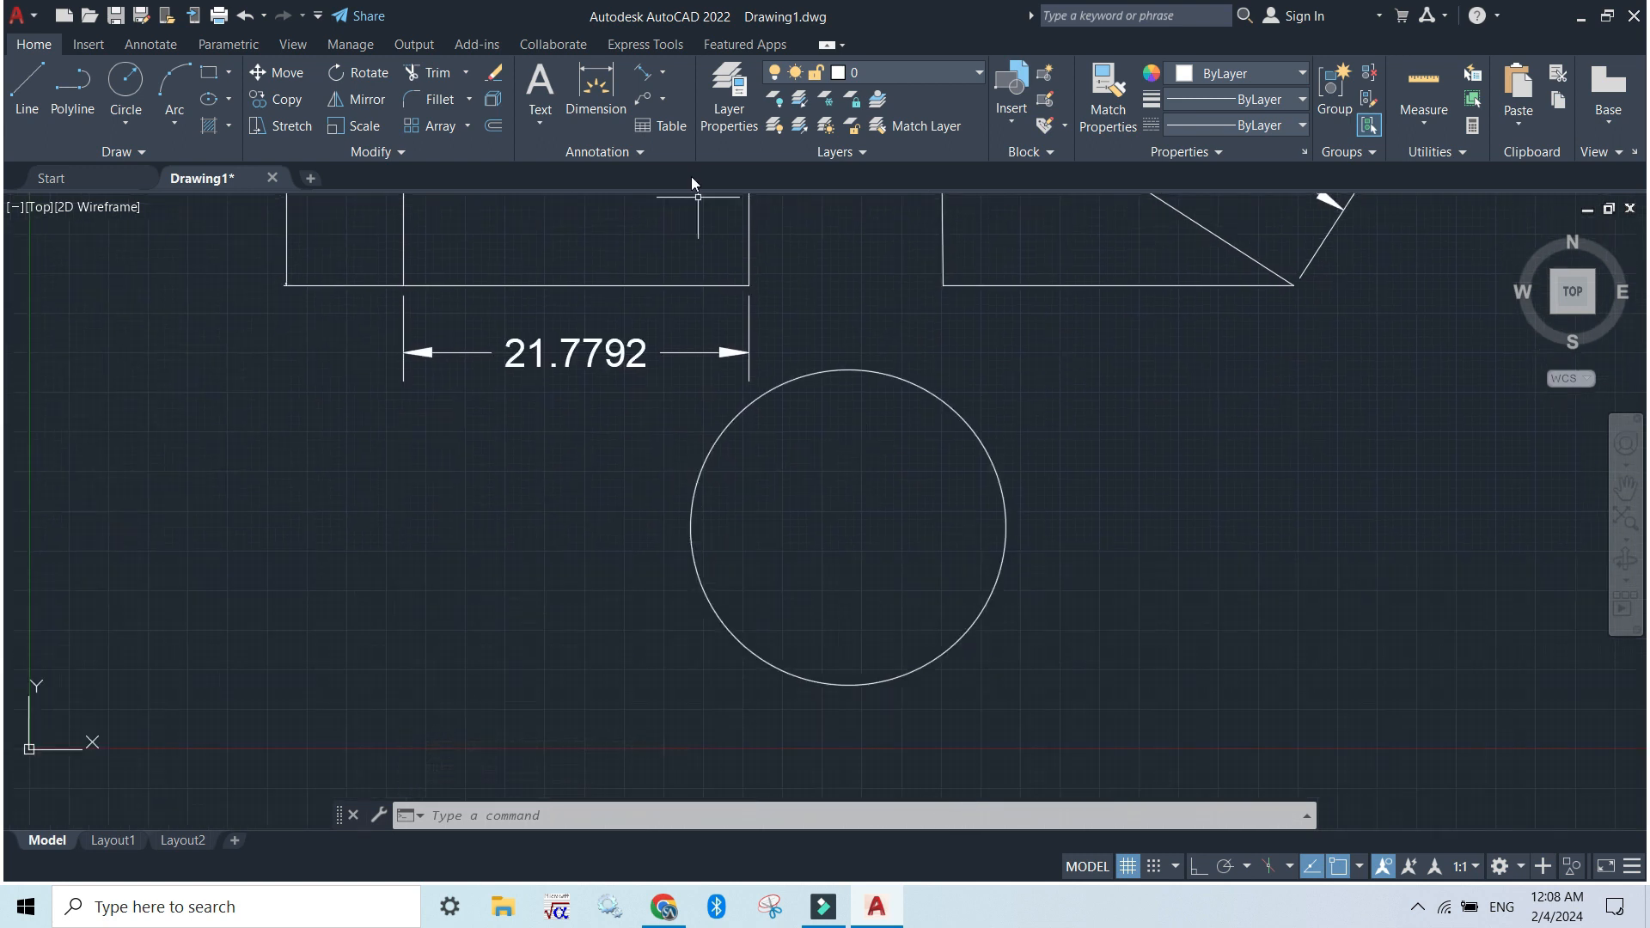
click(665, 72)
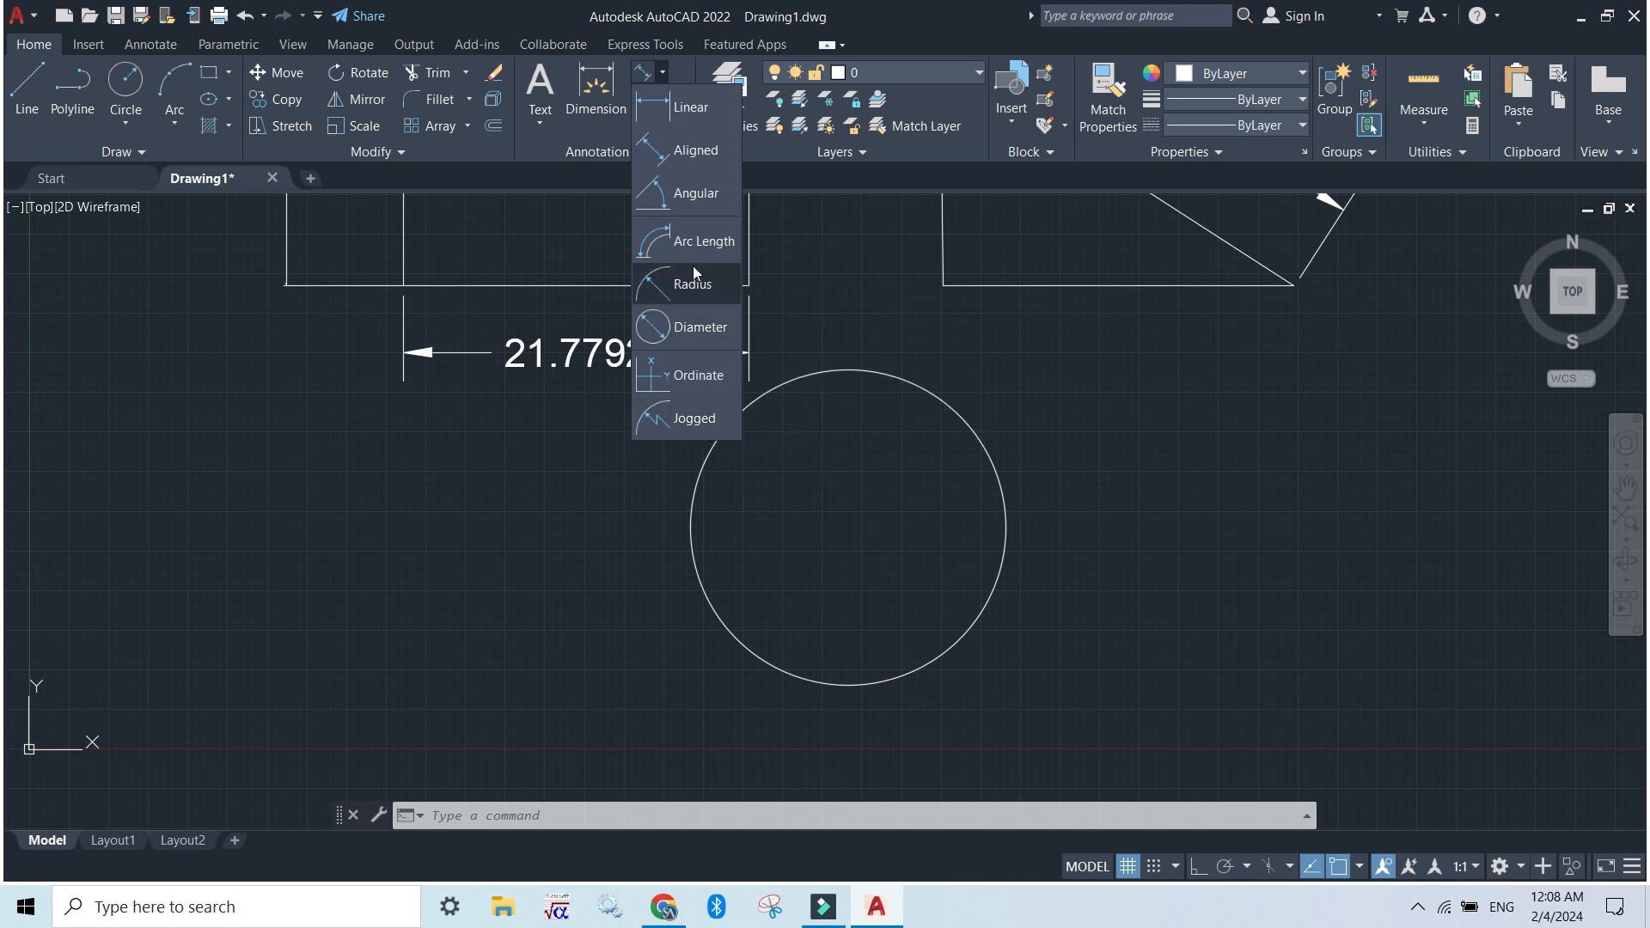
click(691, 326)
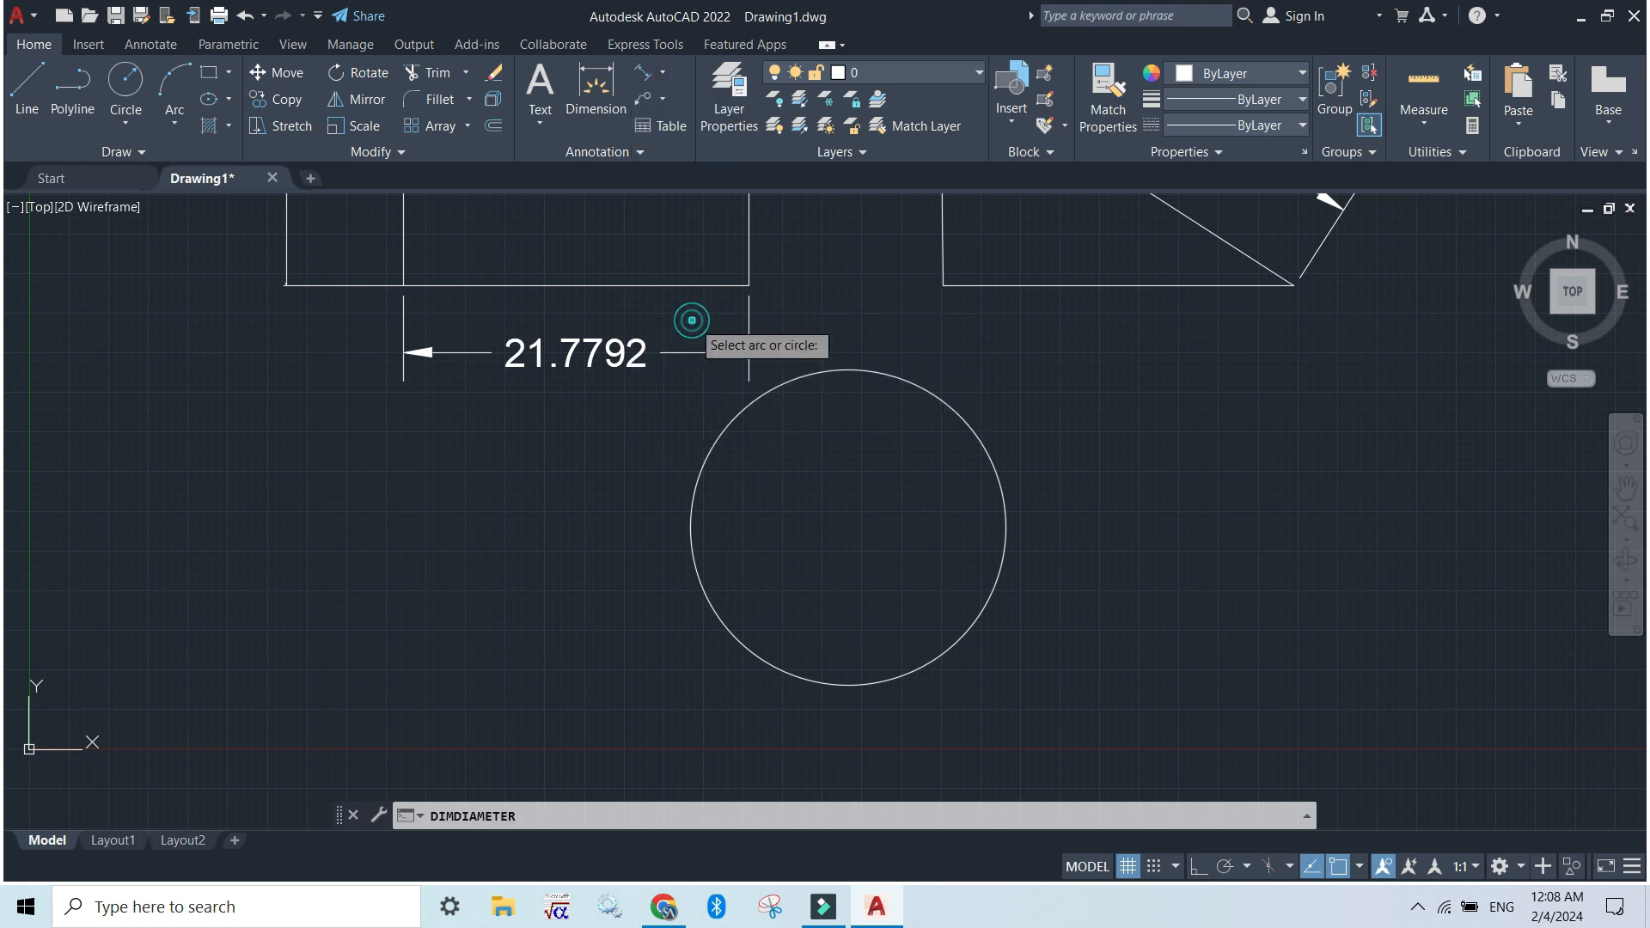
click(982, 436)
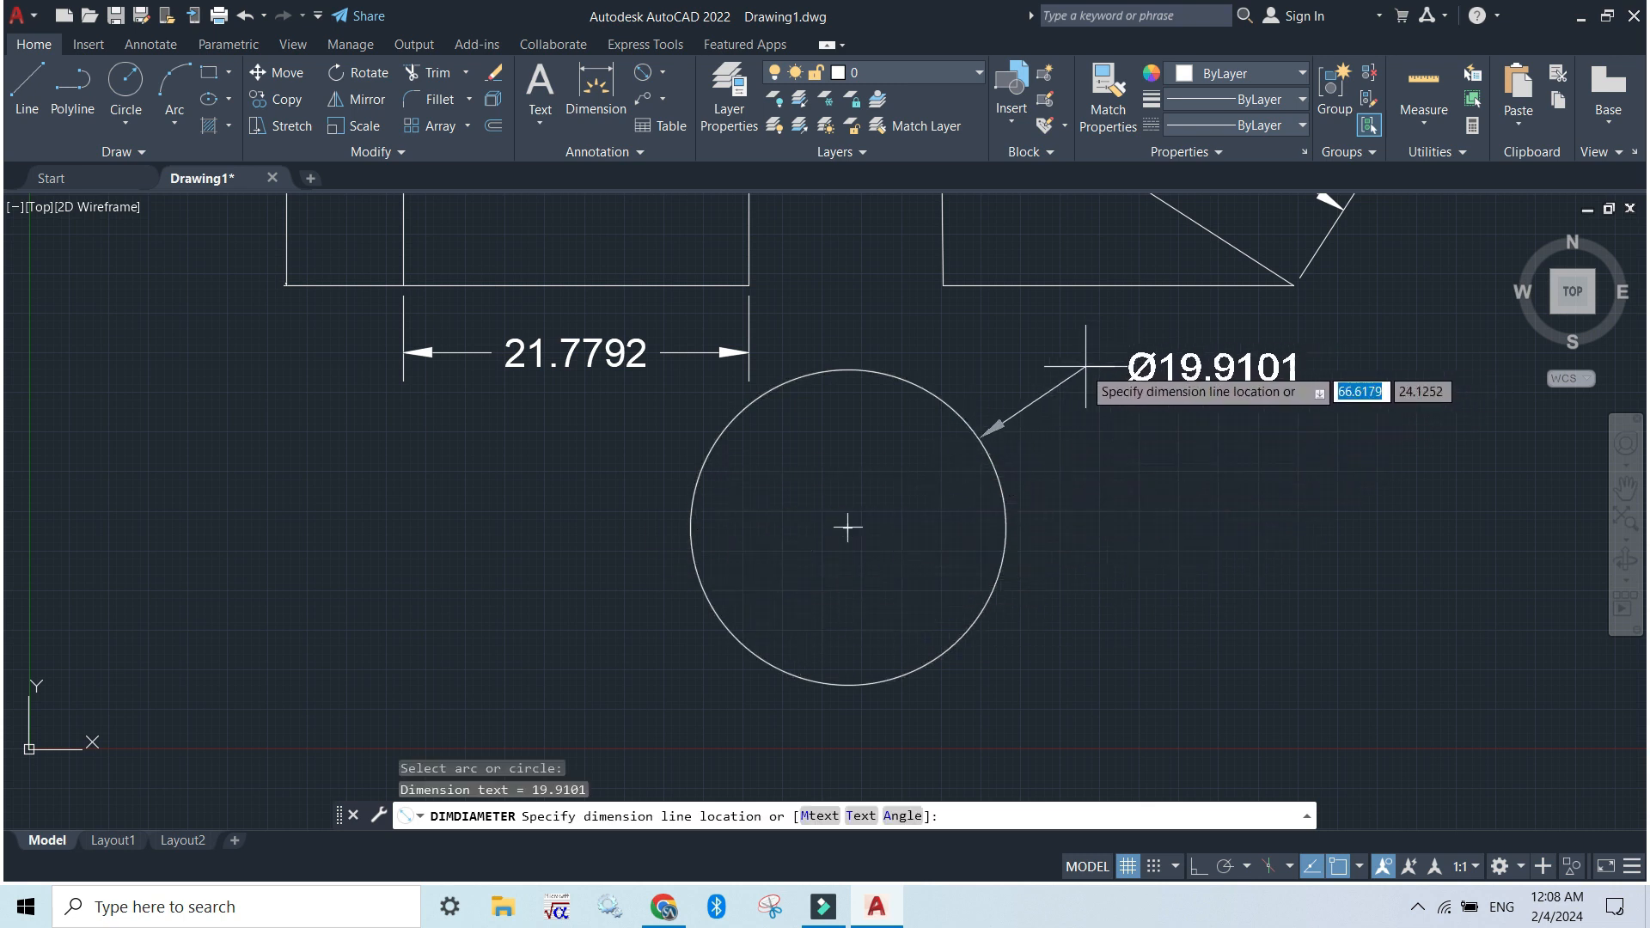
click(1052, 363)
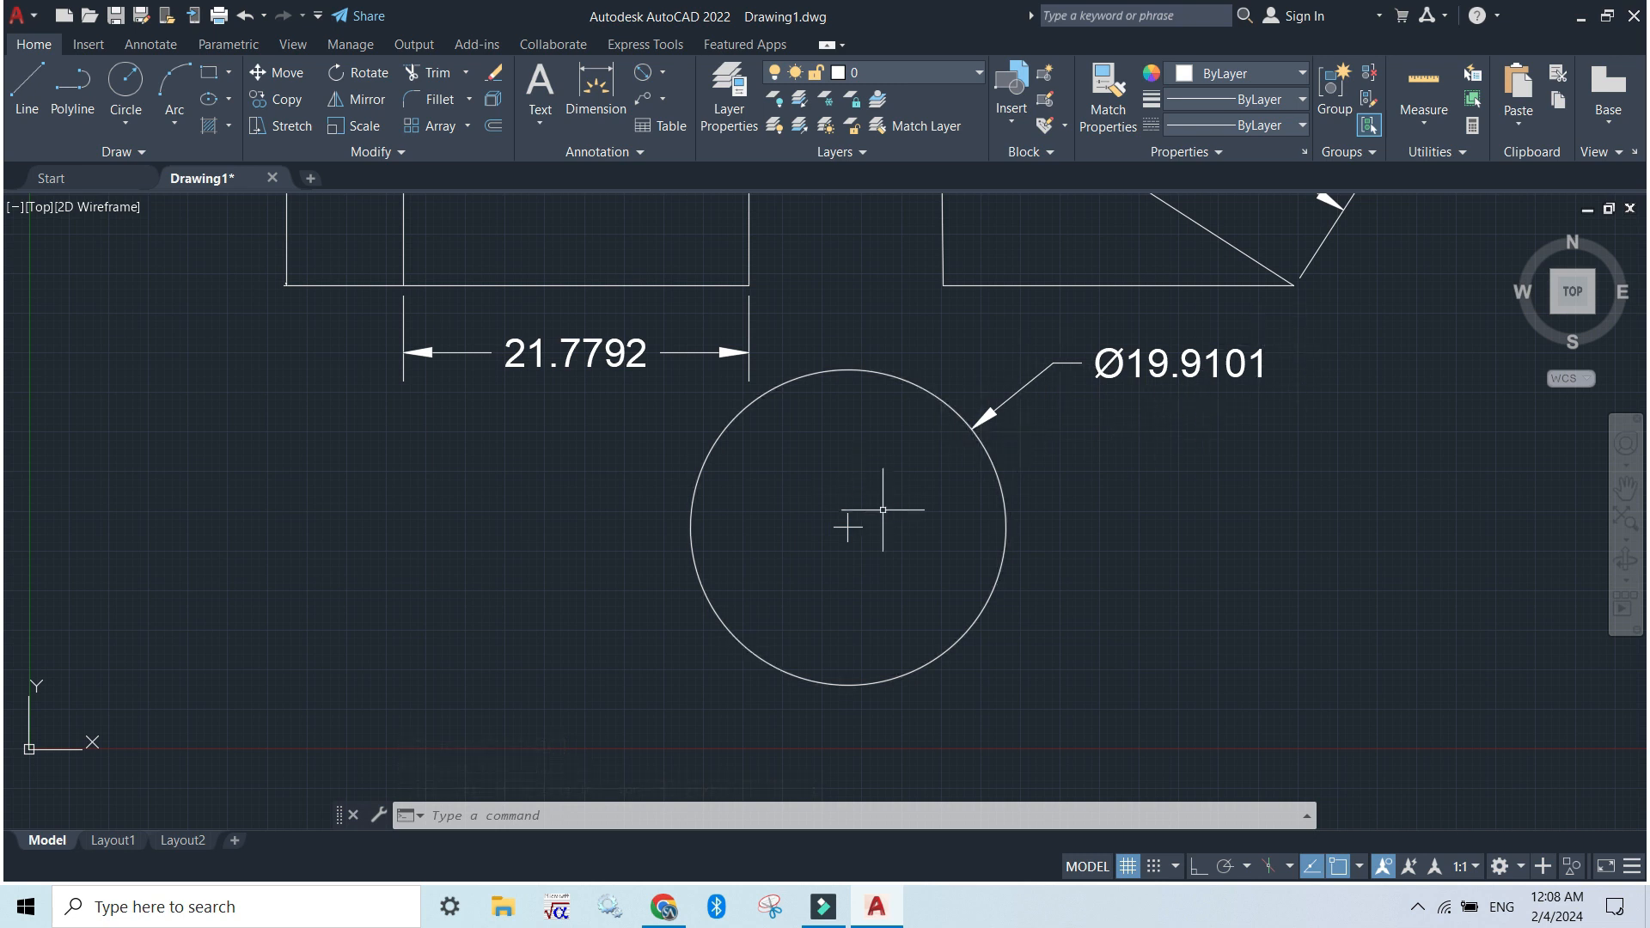
Add a radius dimension to the circle, placing its text outside the circle at the lower left
click(663, 72)
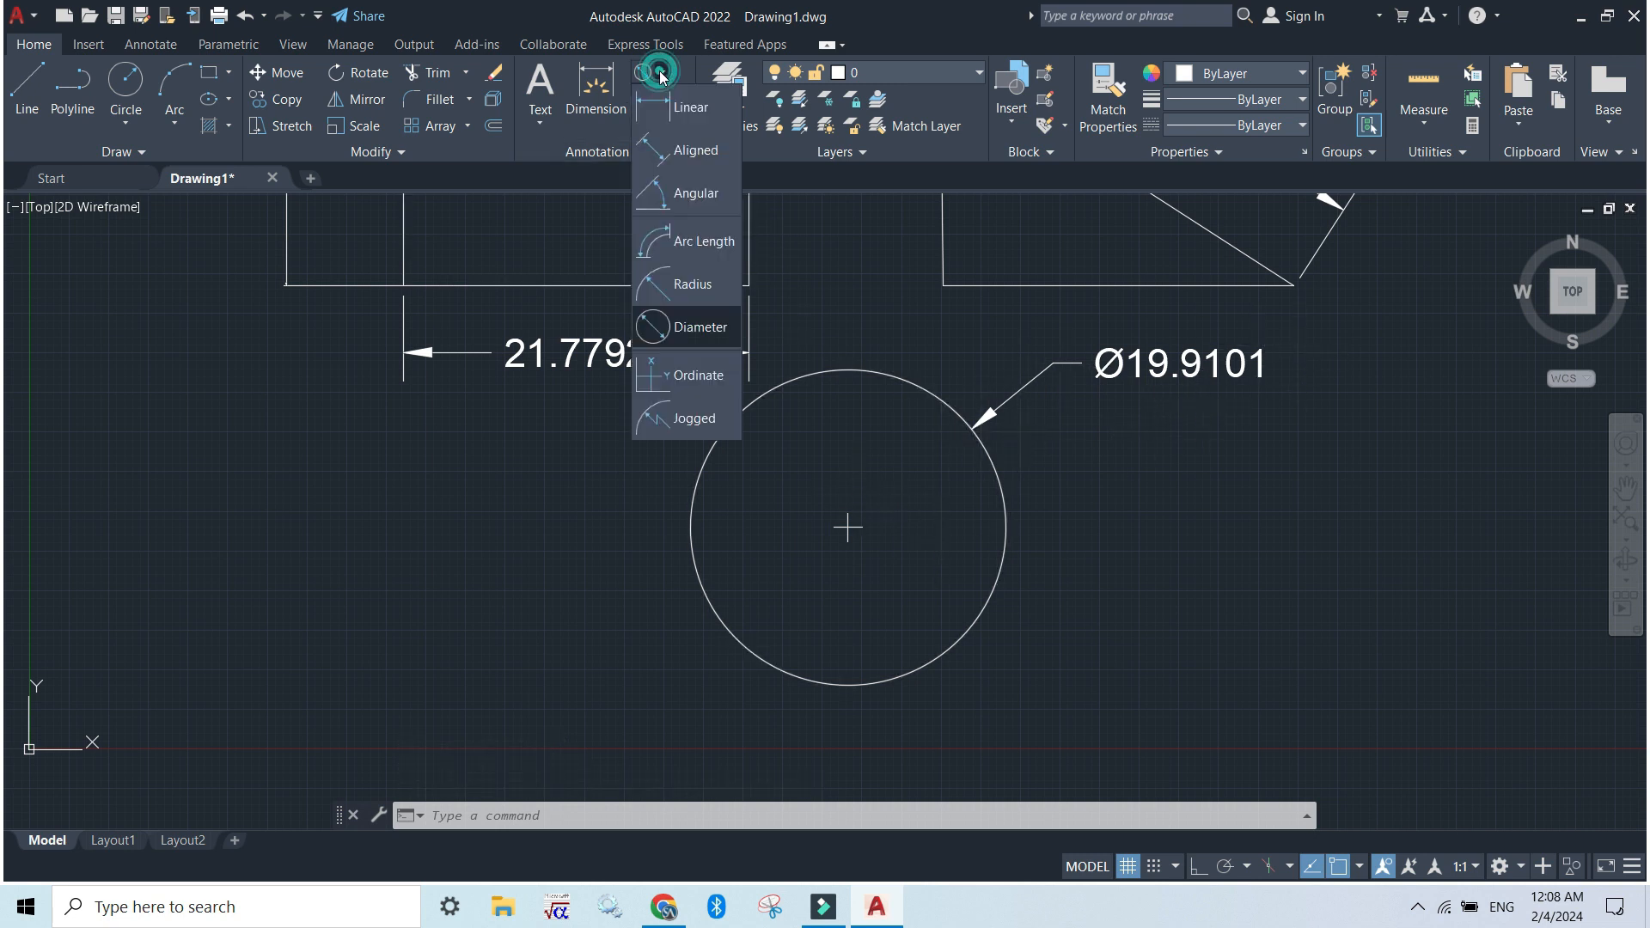
click(701, 287)
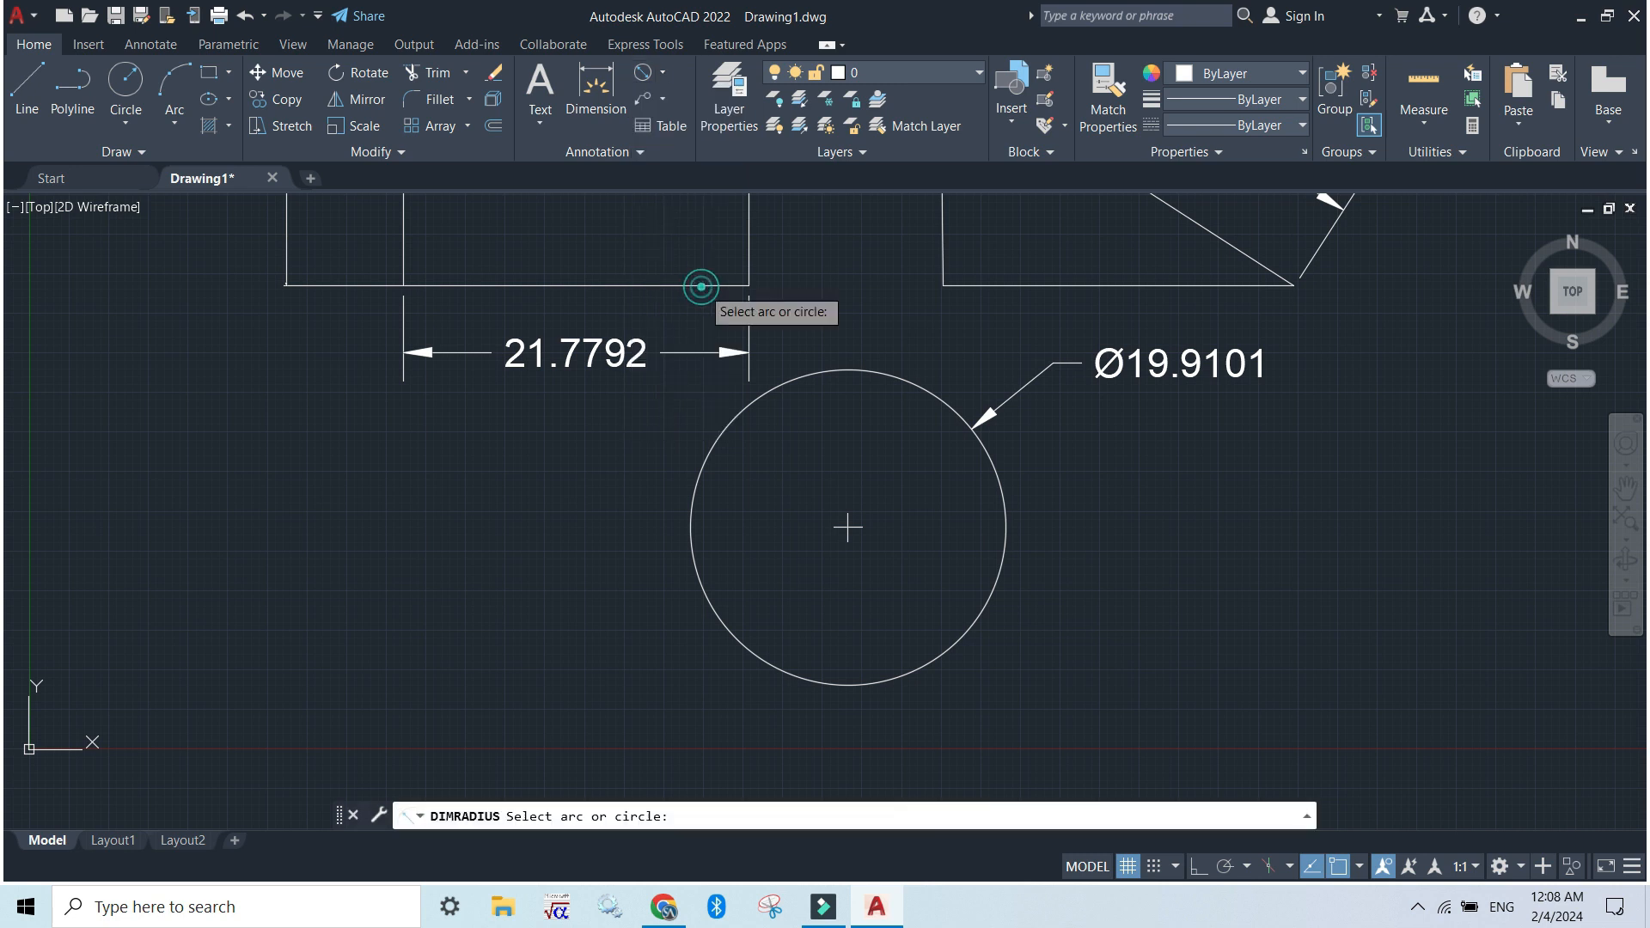
click(696, 567)
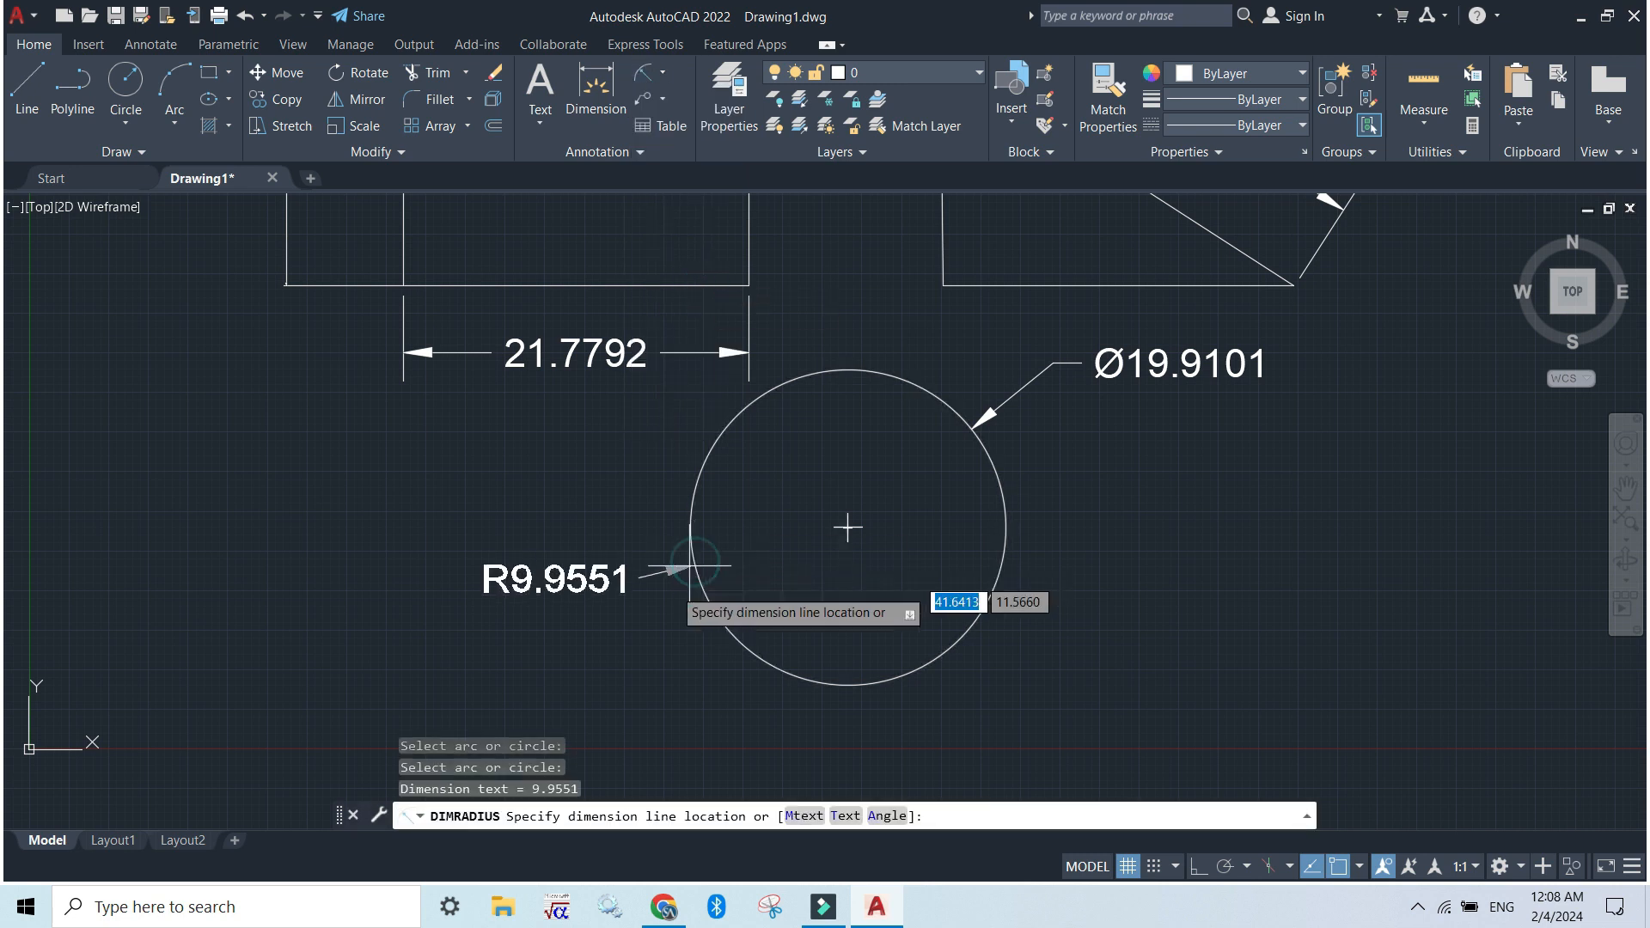
click(699, 668)
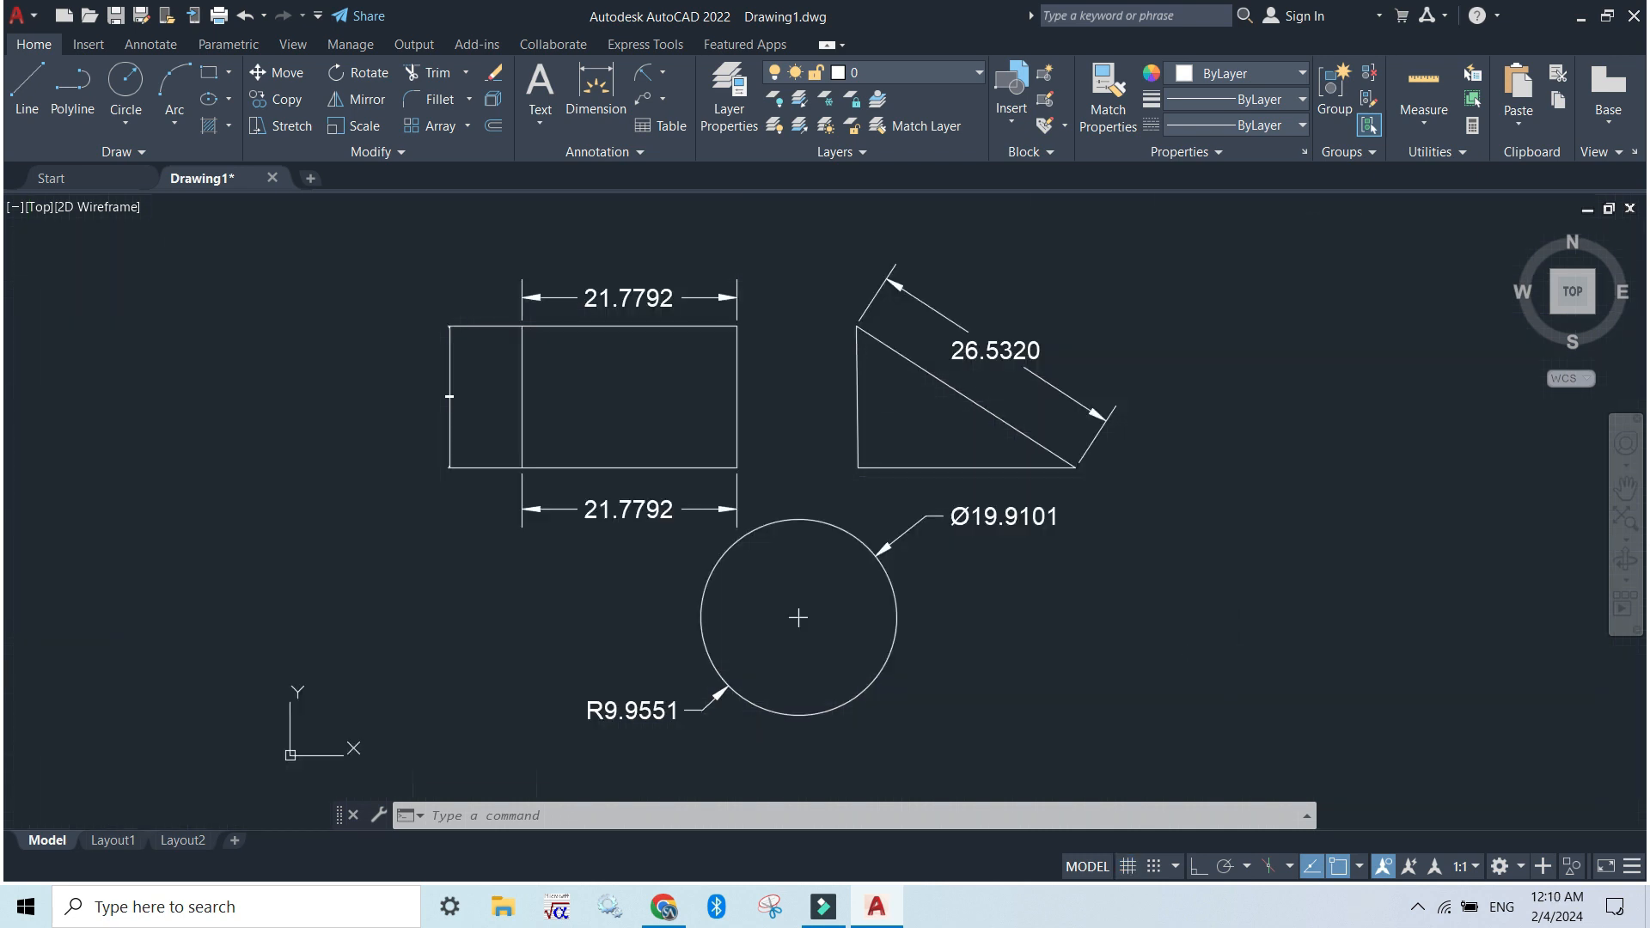
Add a horizontal multileader pointing at the circle's left quadrant, with its landing to the left and the text "vfdsbvddfb"
key(F7)
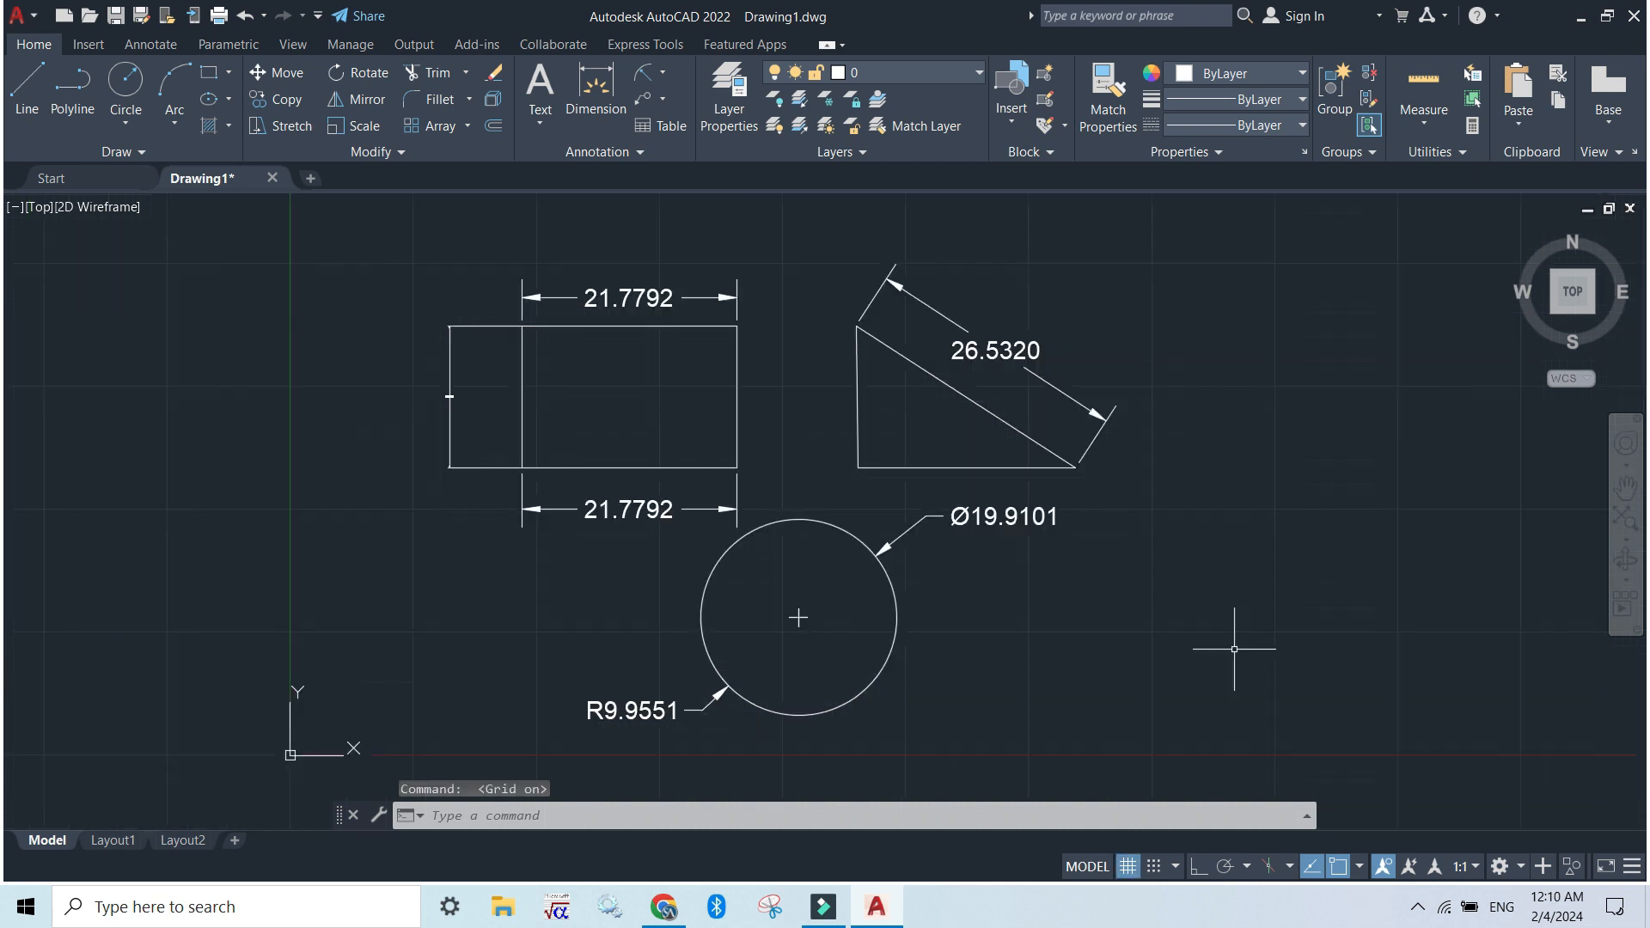
click(643, 103)
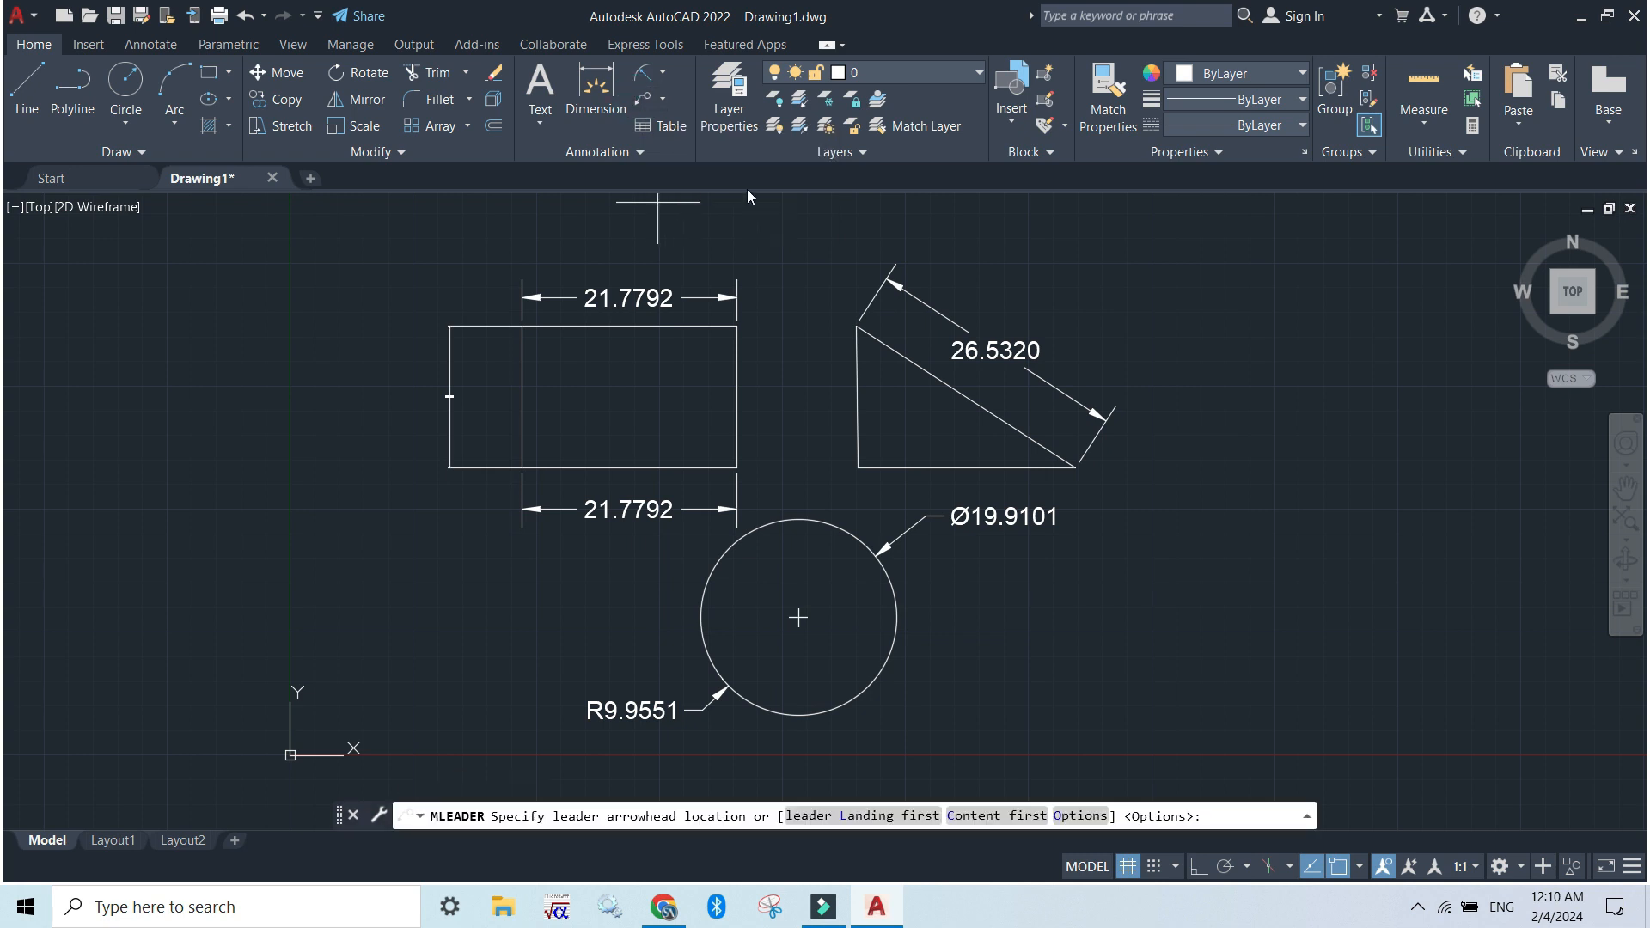
click(700, 617)
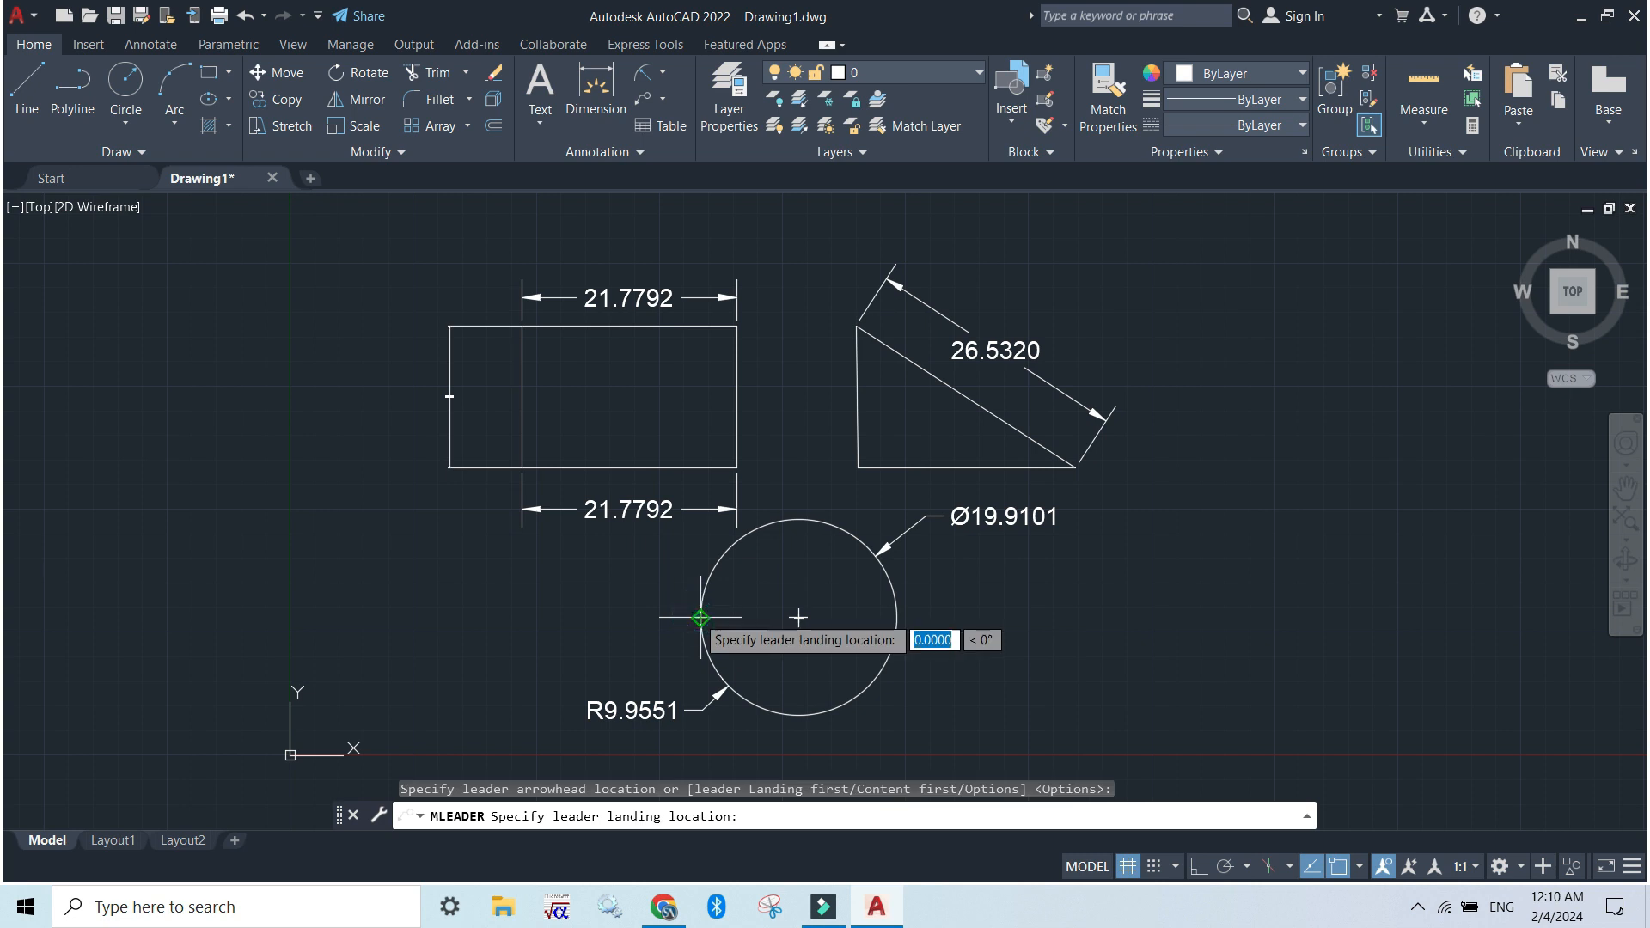
click(487, 617)
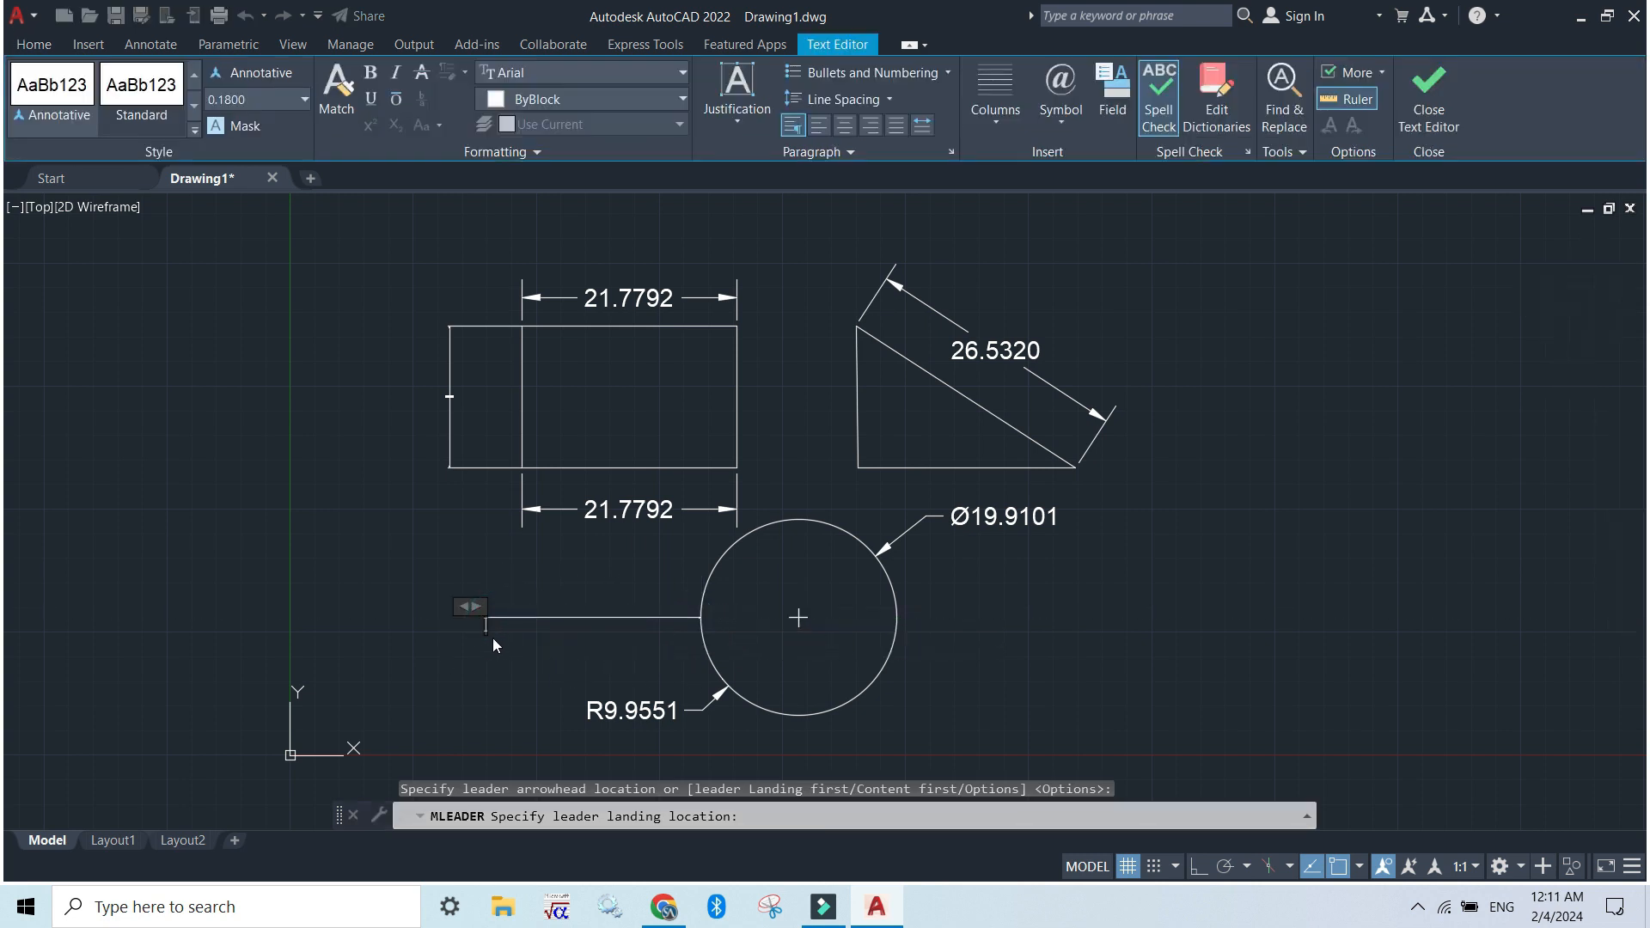
text(vfdsbvddfb)
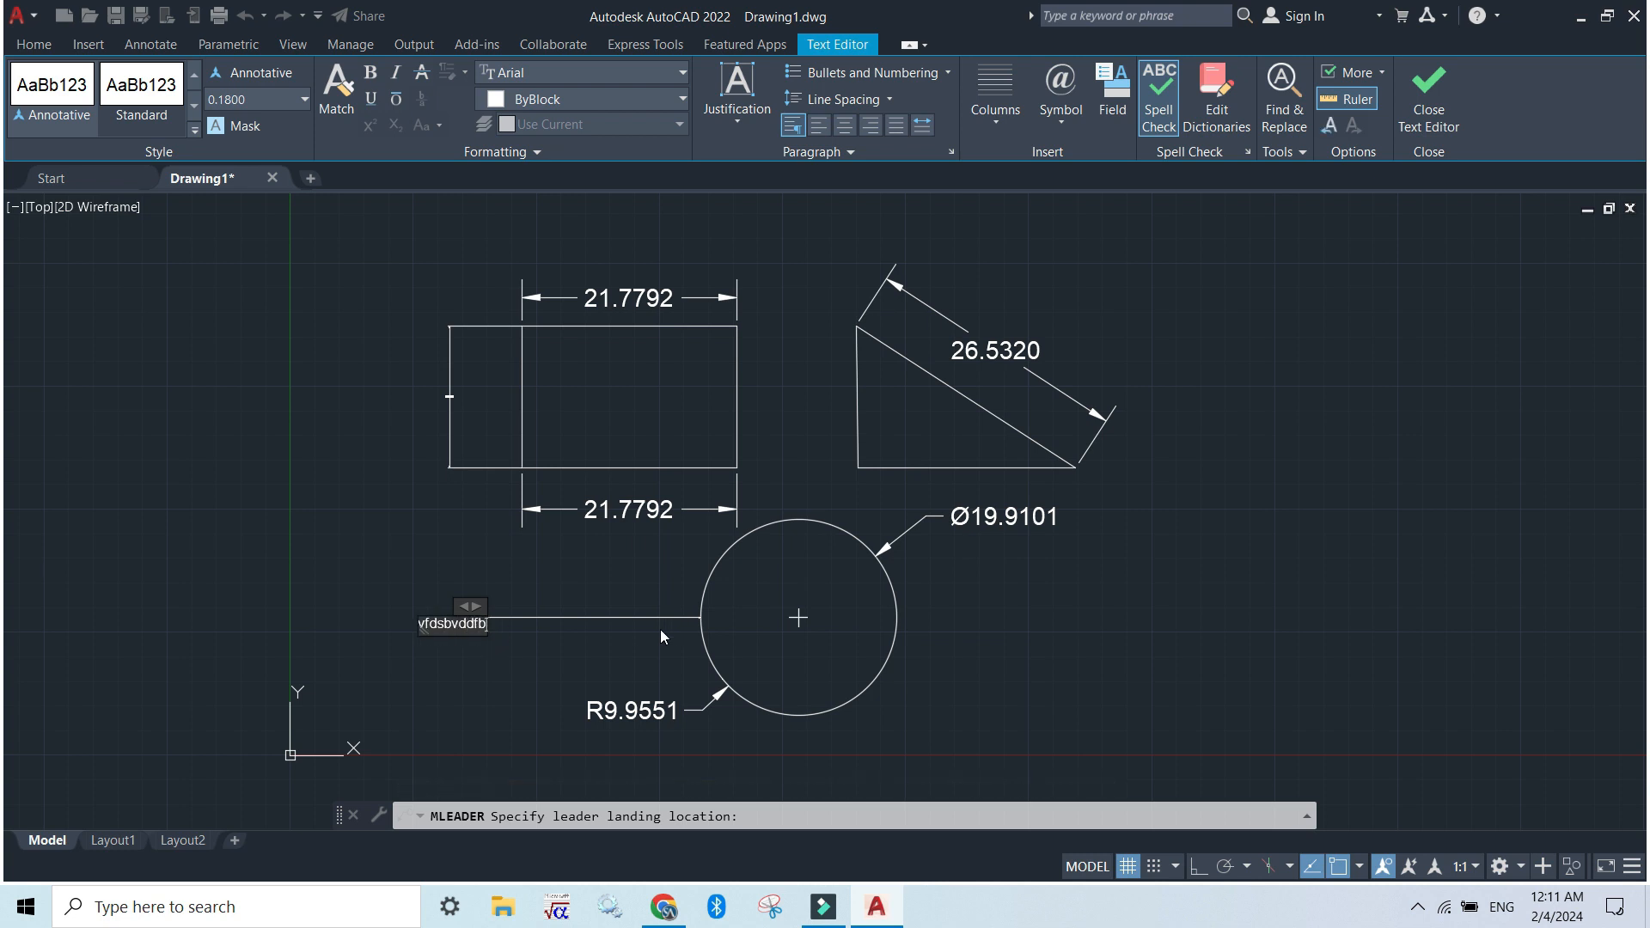
click(532, 673)
scroll(507, 623, up, 6)
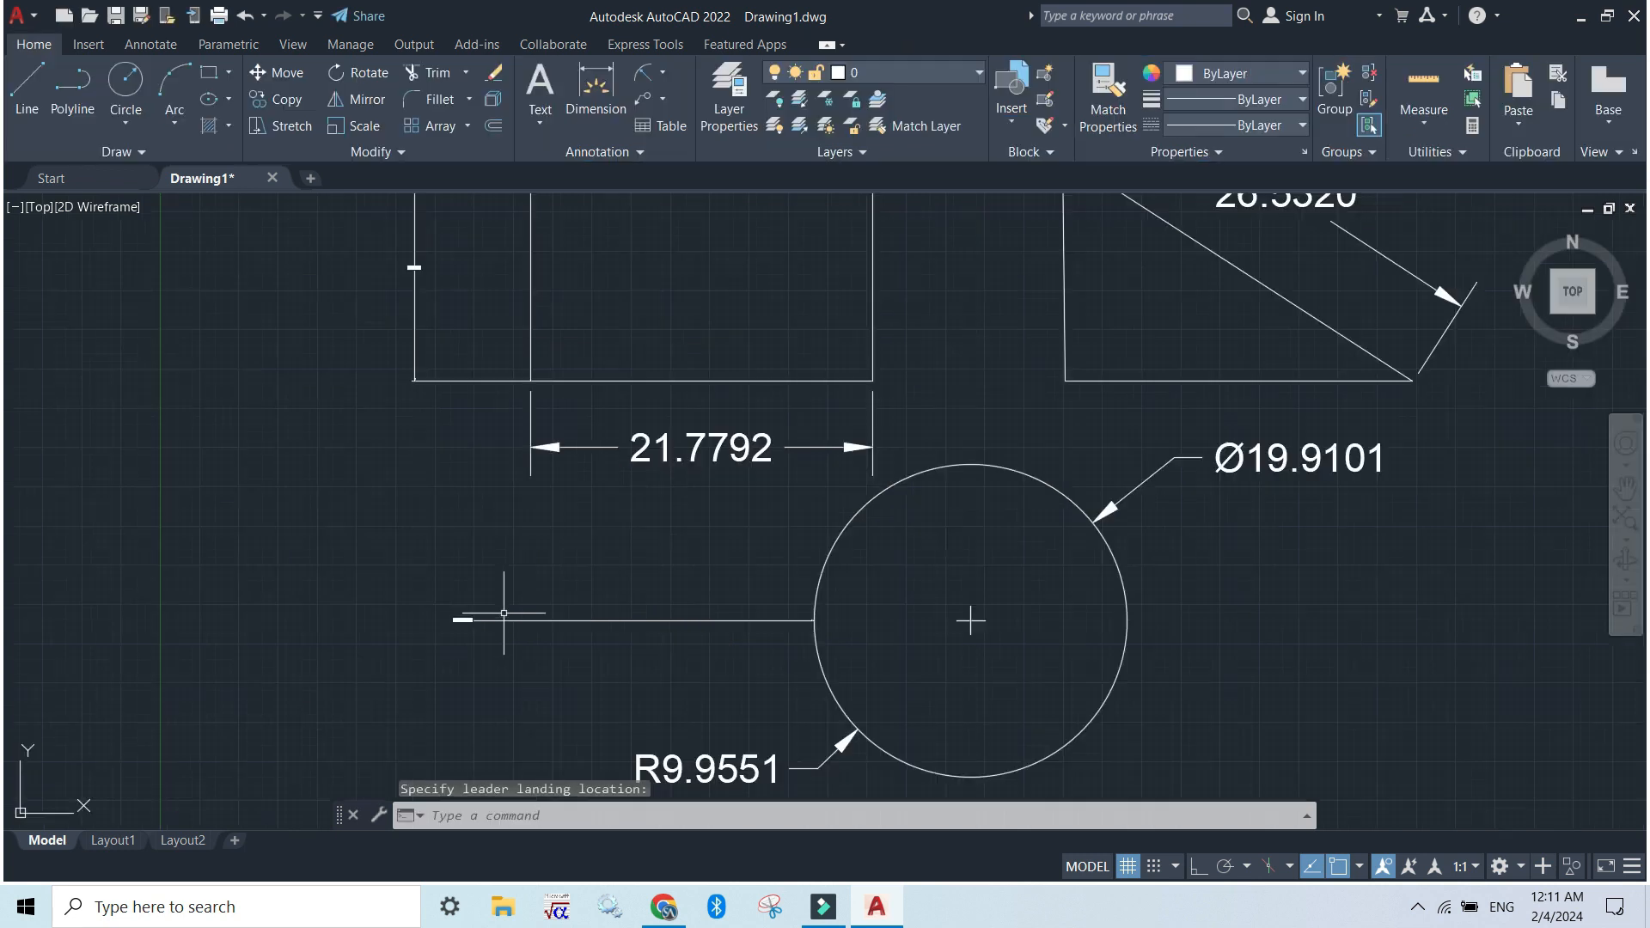
scroll(822, 686, down, 2)
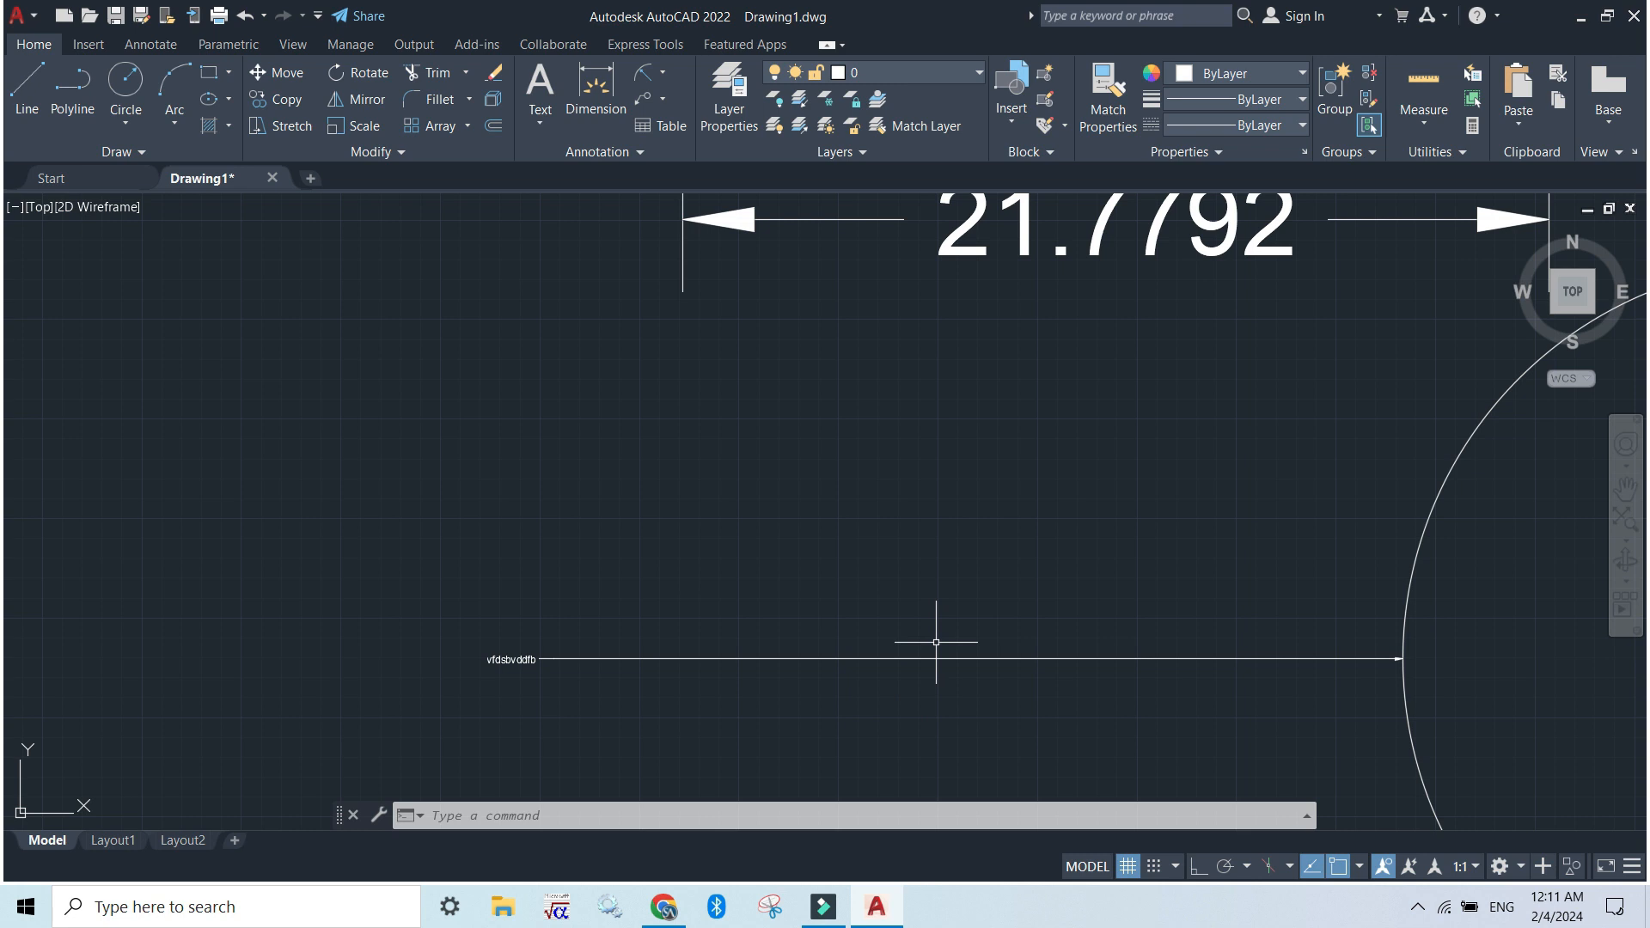
Erase all the dimensioned shapes, dimensions and the multileader from the drawing area
scroll(937, 635, down, 5)
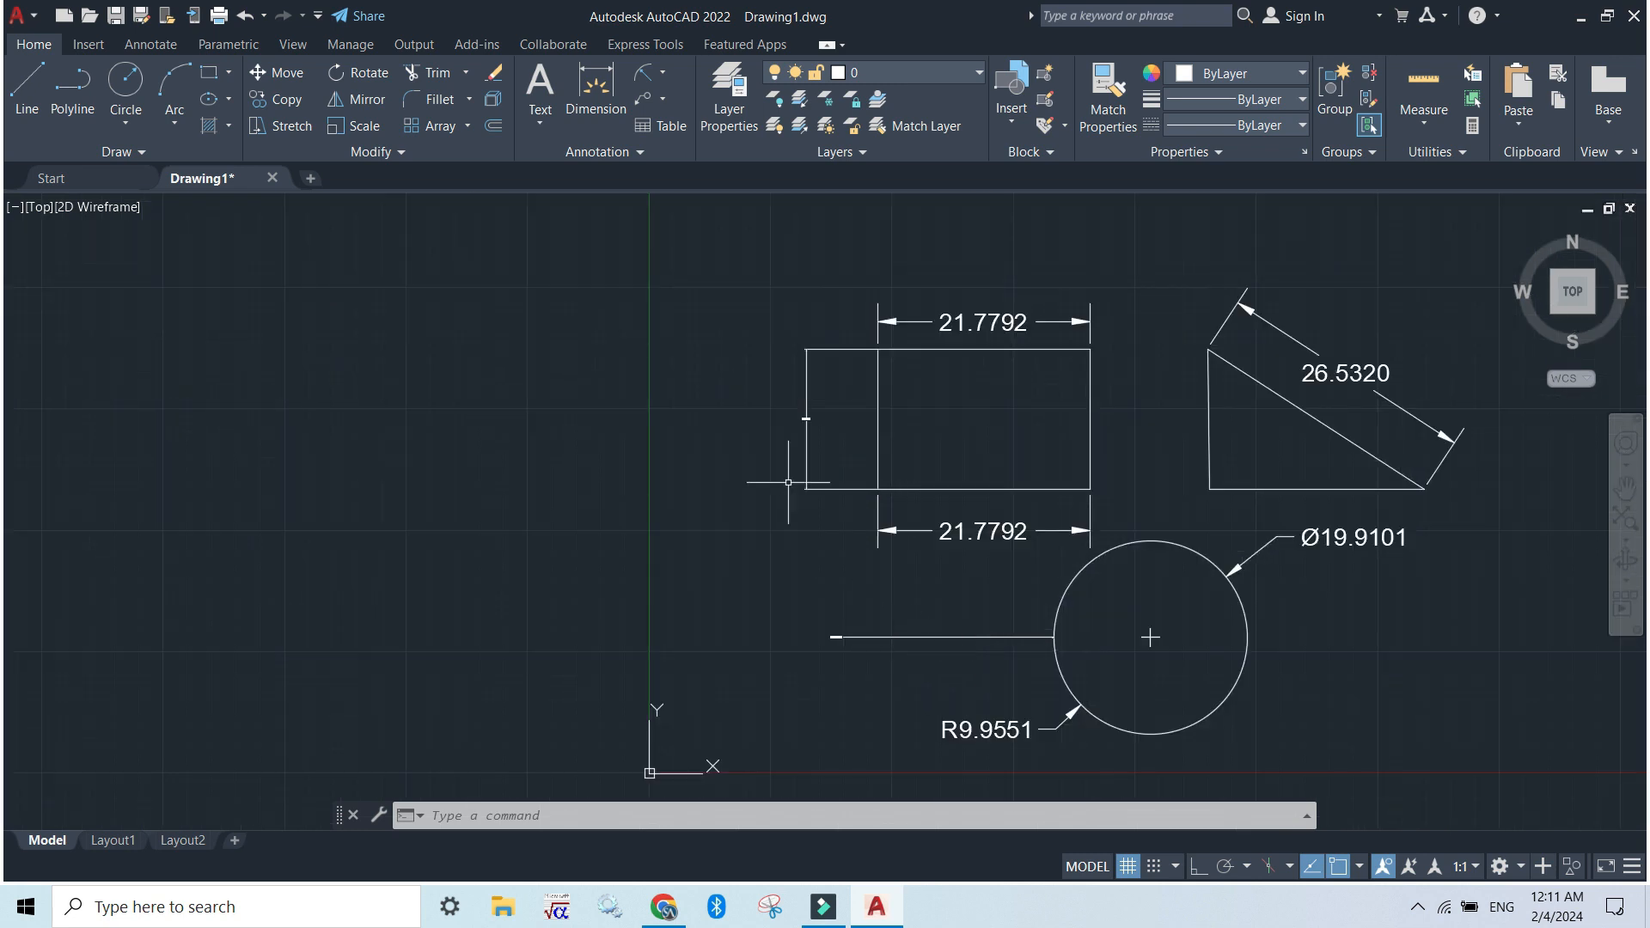
mouse_move(1104, 596)
middle_down()
mouse_move(707, 453)
mouse_move(785, 608)
middle_up()
click(1115, 759)
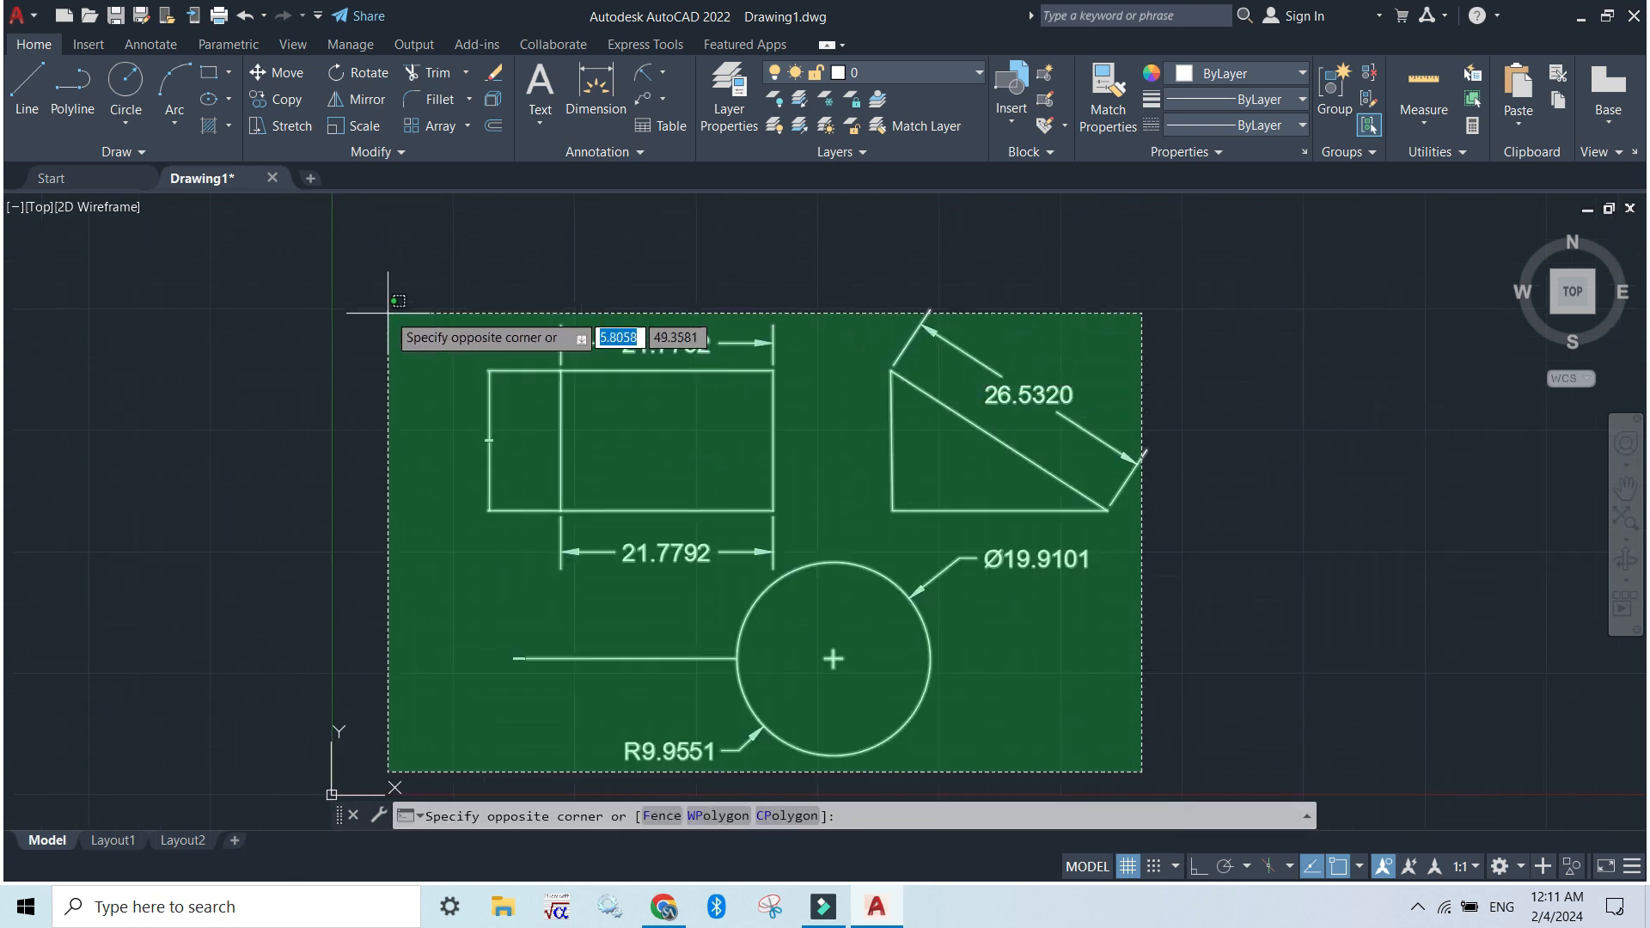
click(345, 294)
key(Delete)
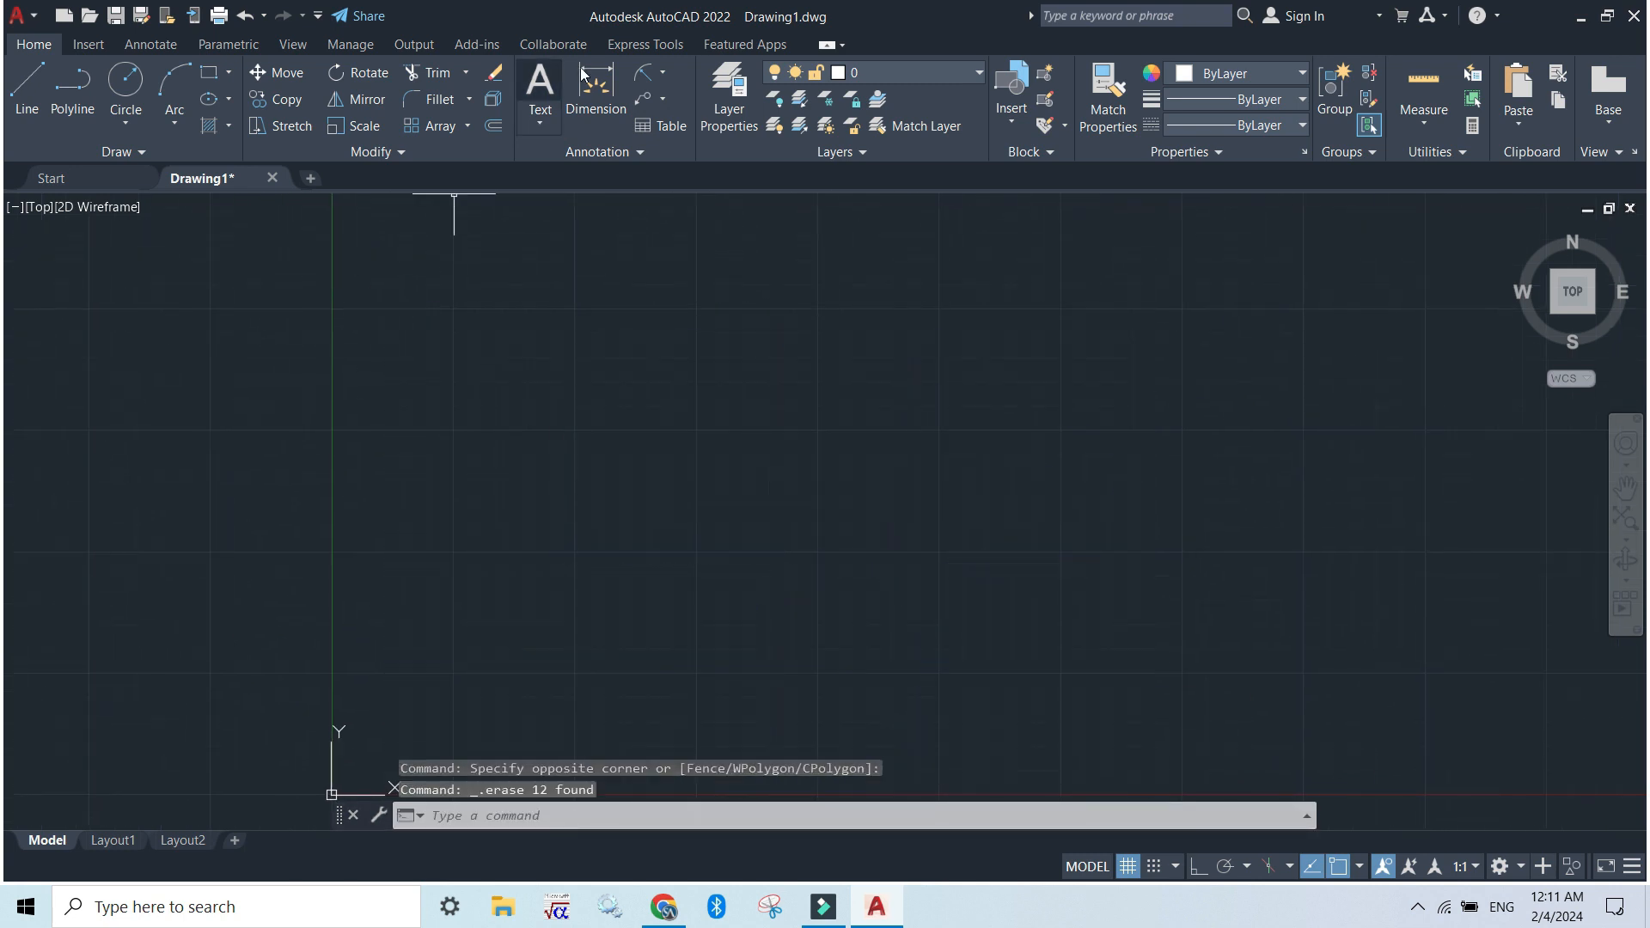
Insert an empty Standard-style table with 5 columns and 5 data rows in the empty drawing area
click(665, 127)
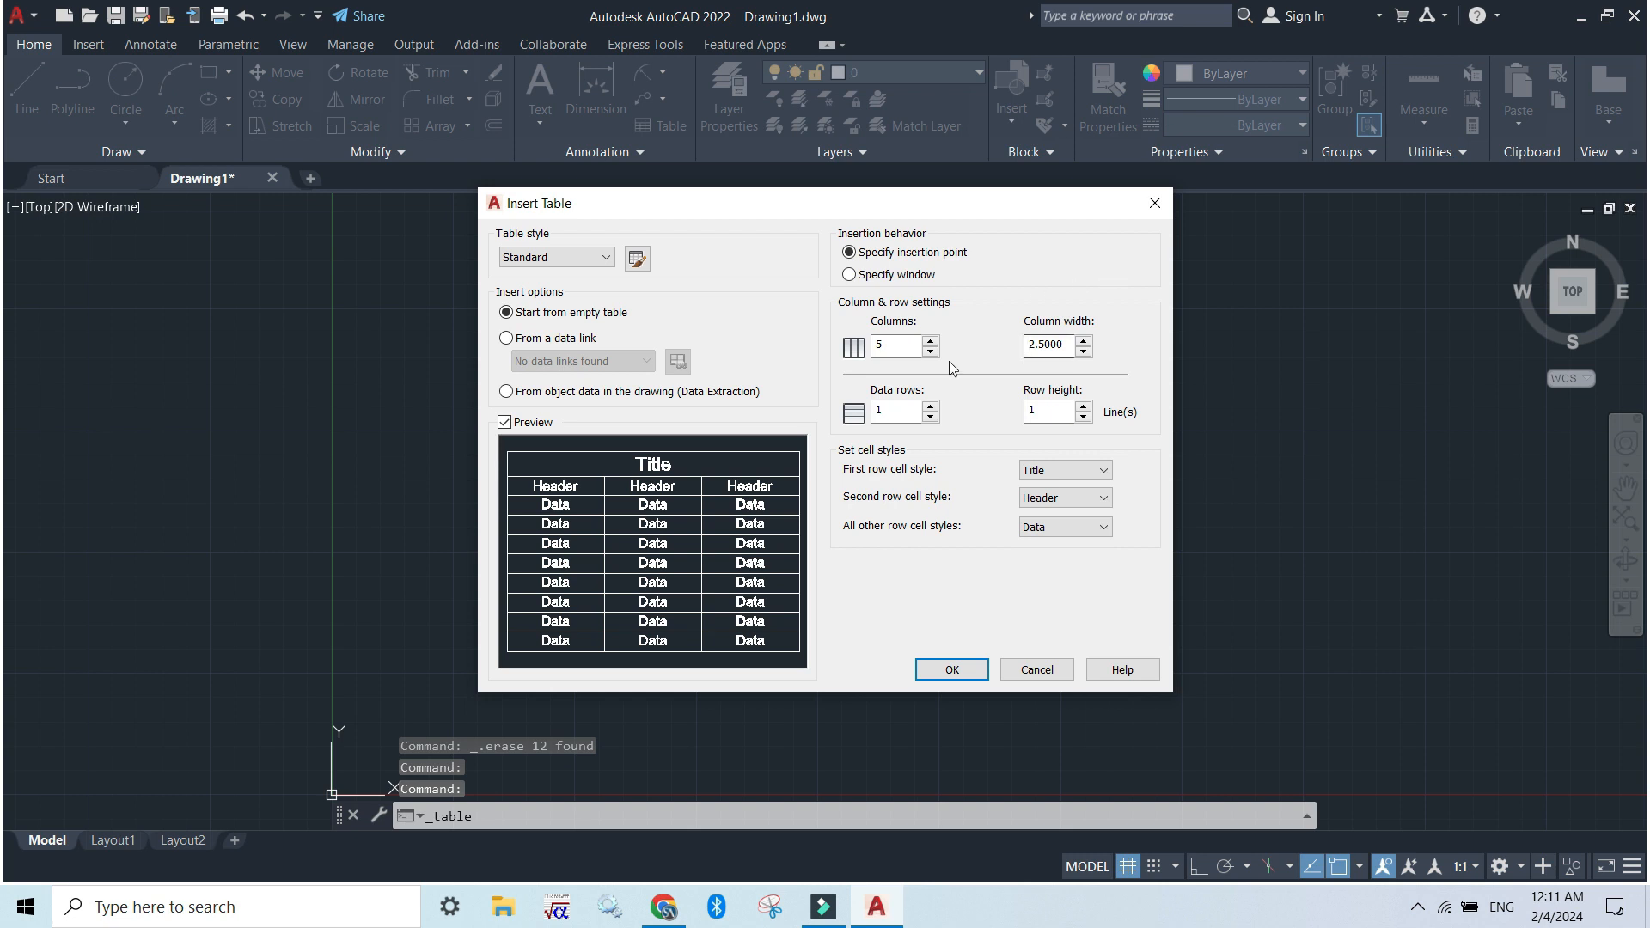
double_click(868, 414)
text(5)
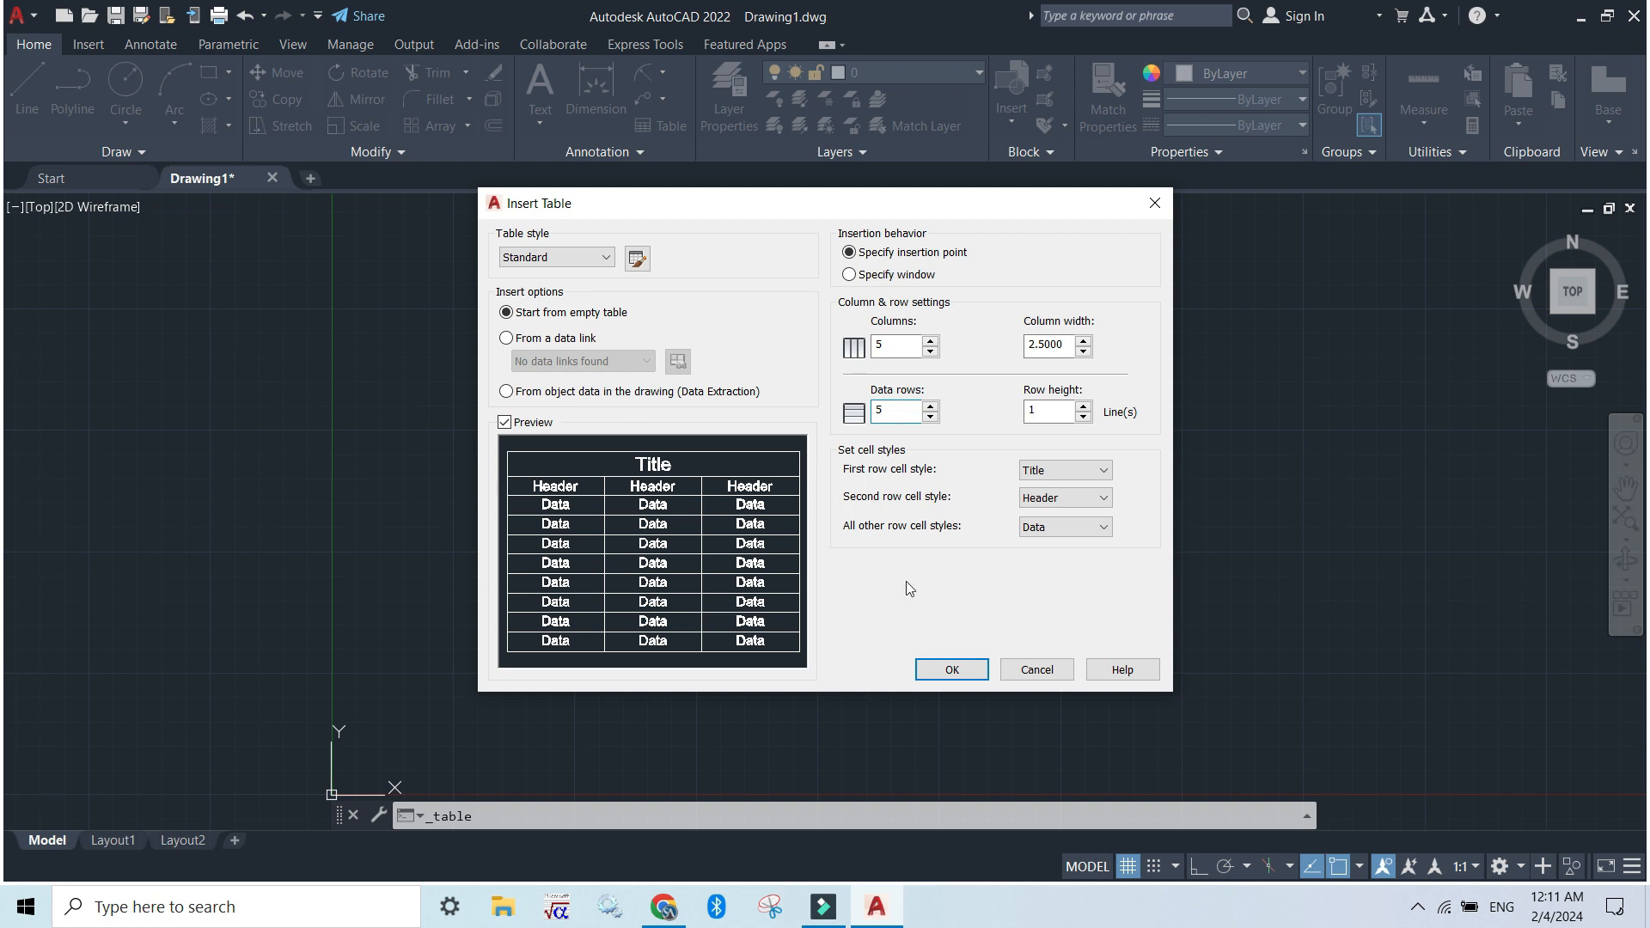
click(949, 663)
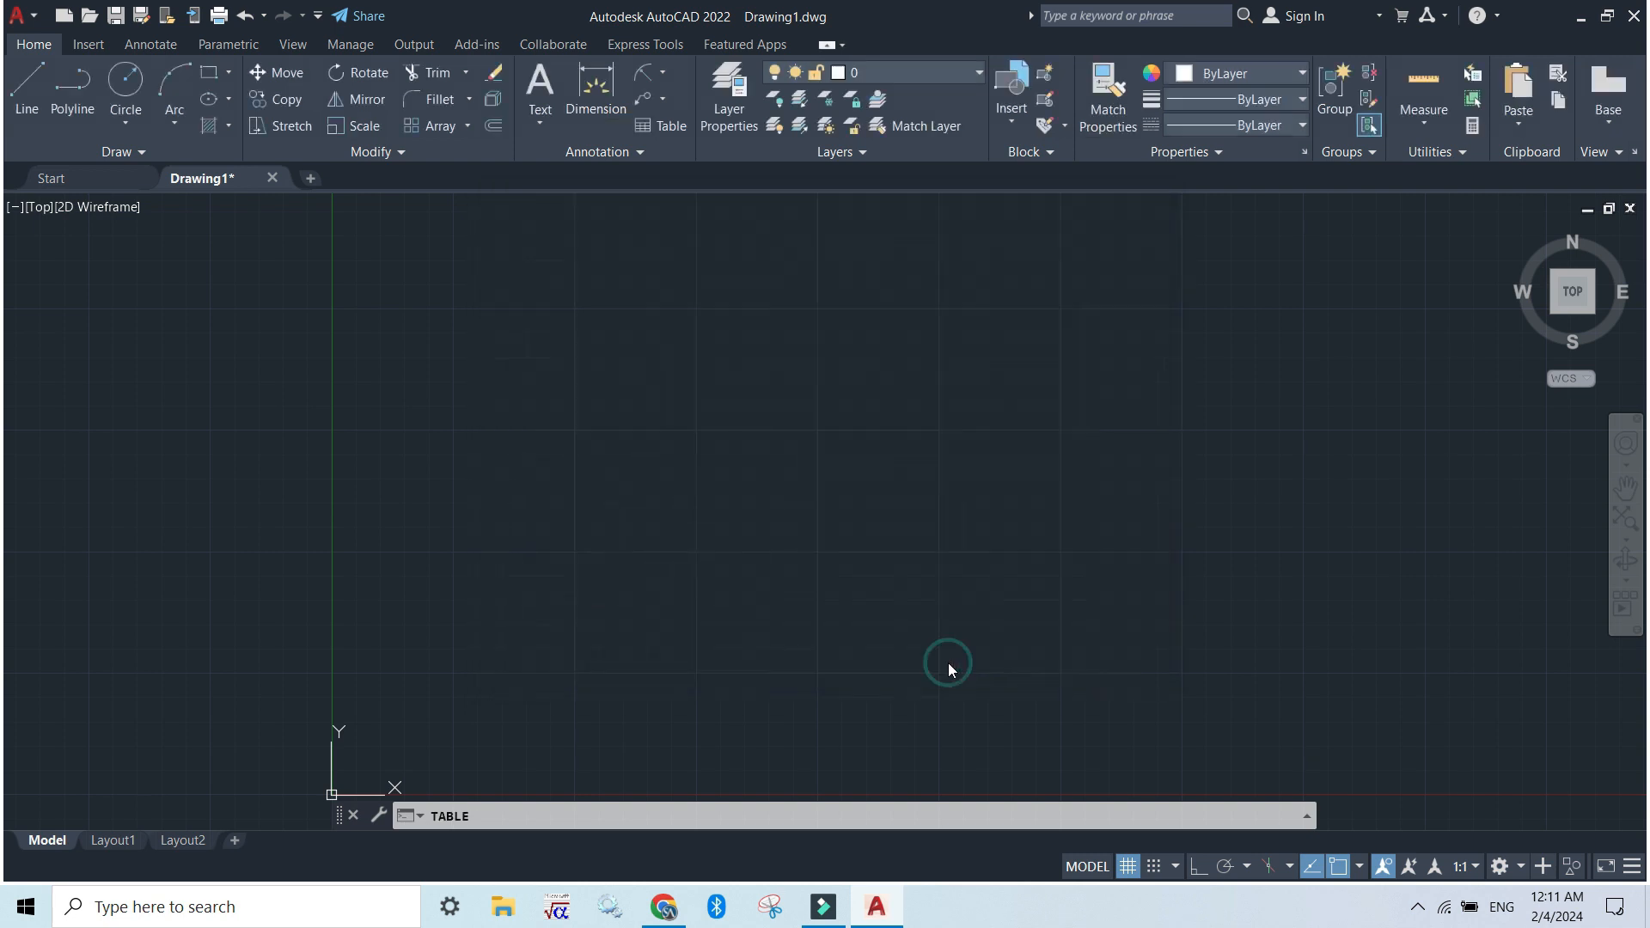
click(643, 456)
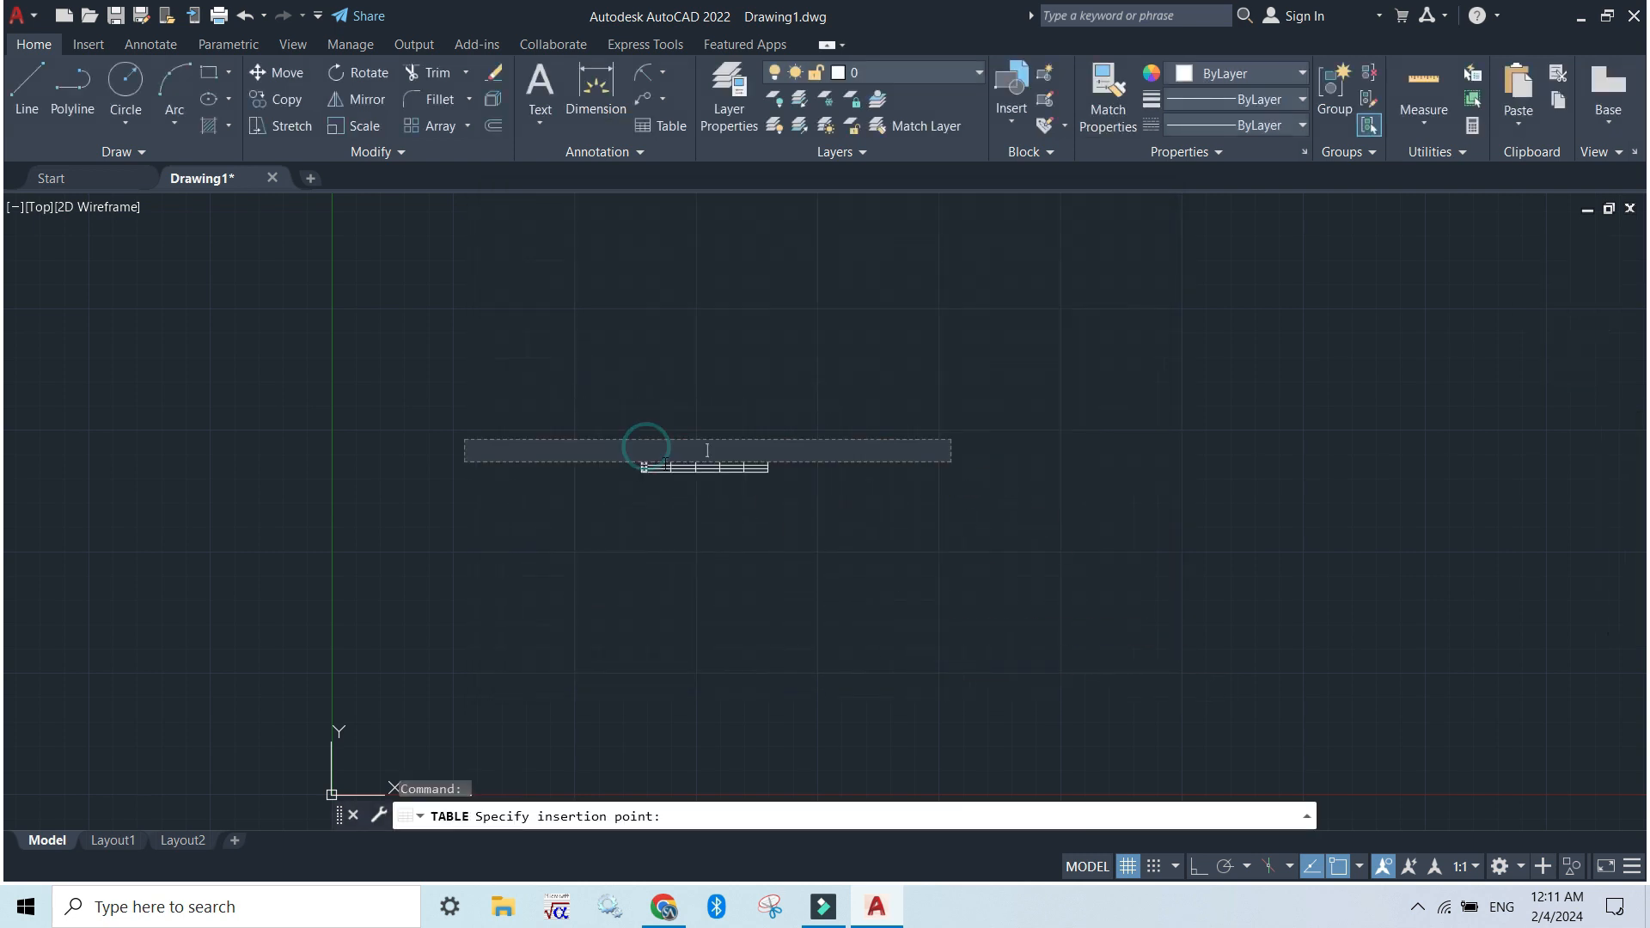
Enter "Table1" in the table's title row and finish editing the table text
scroll(765, 487, up, 5)
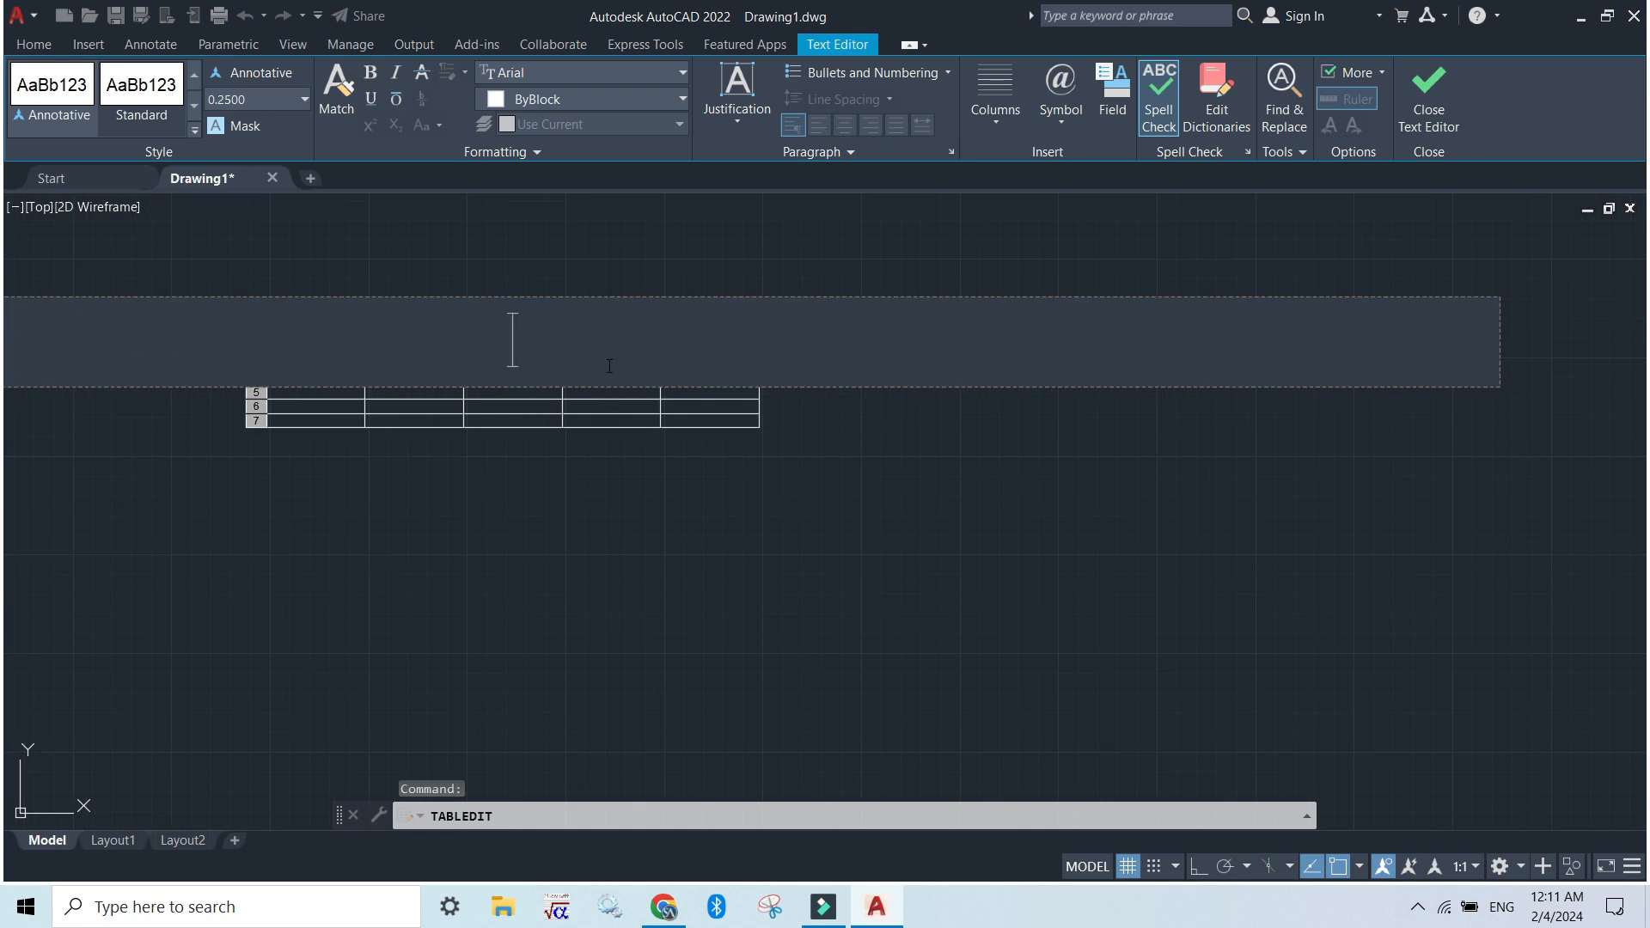
scroll(609, 366, down, 4)
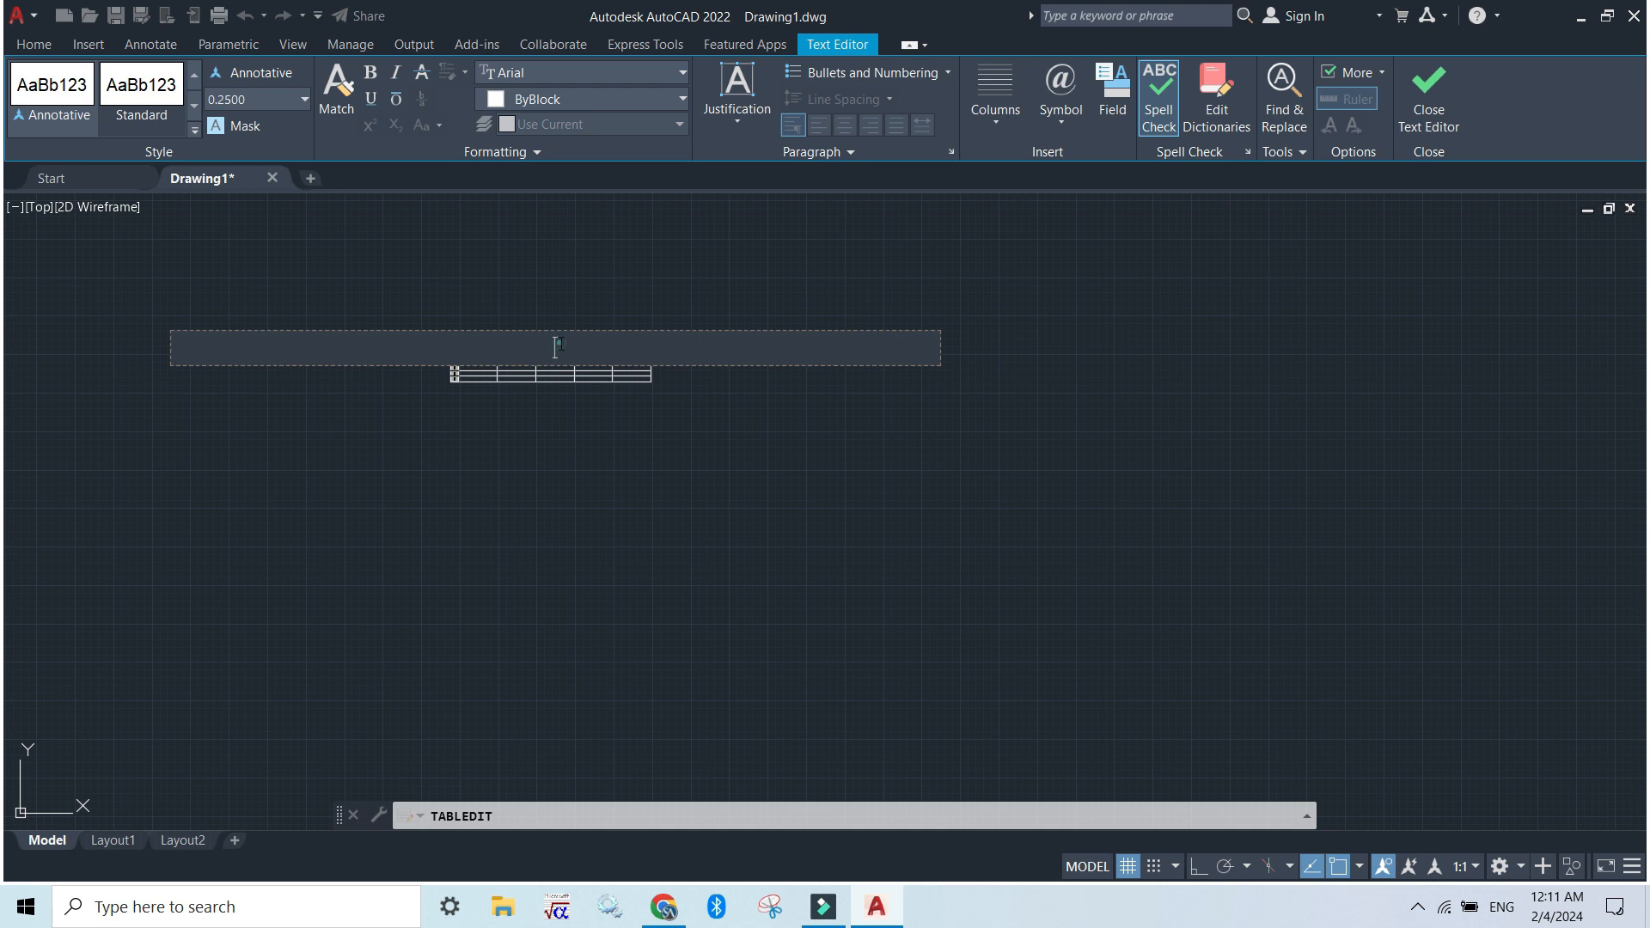
text(Table1)
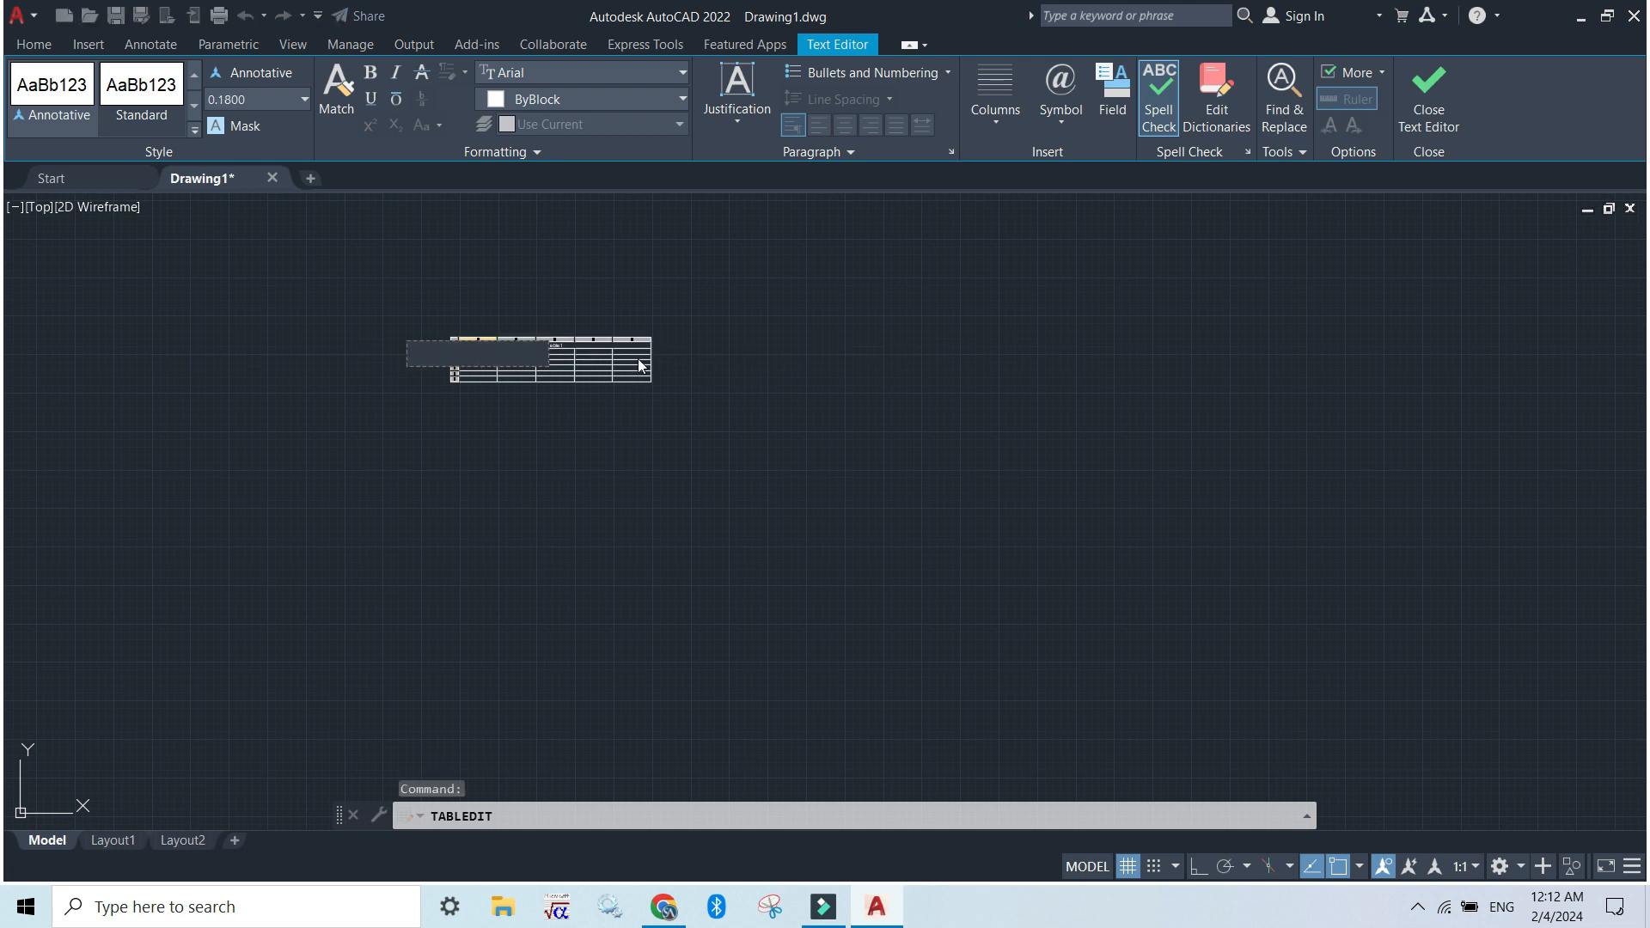
scroll(522, 320, up, 5)
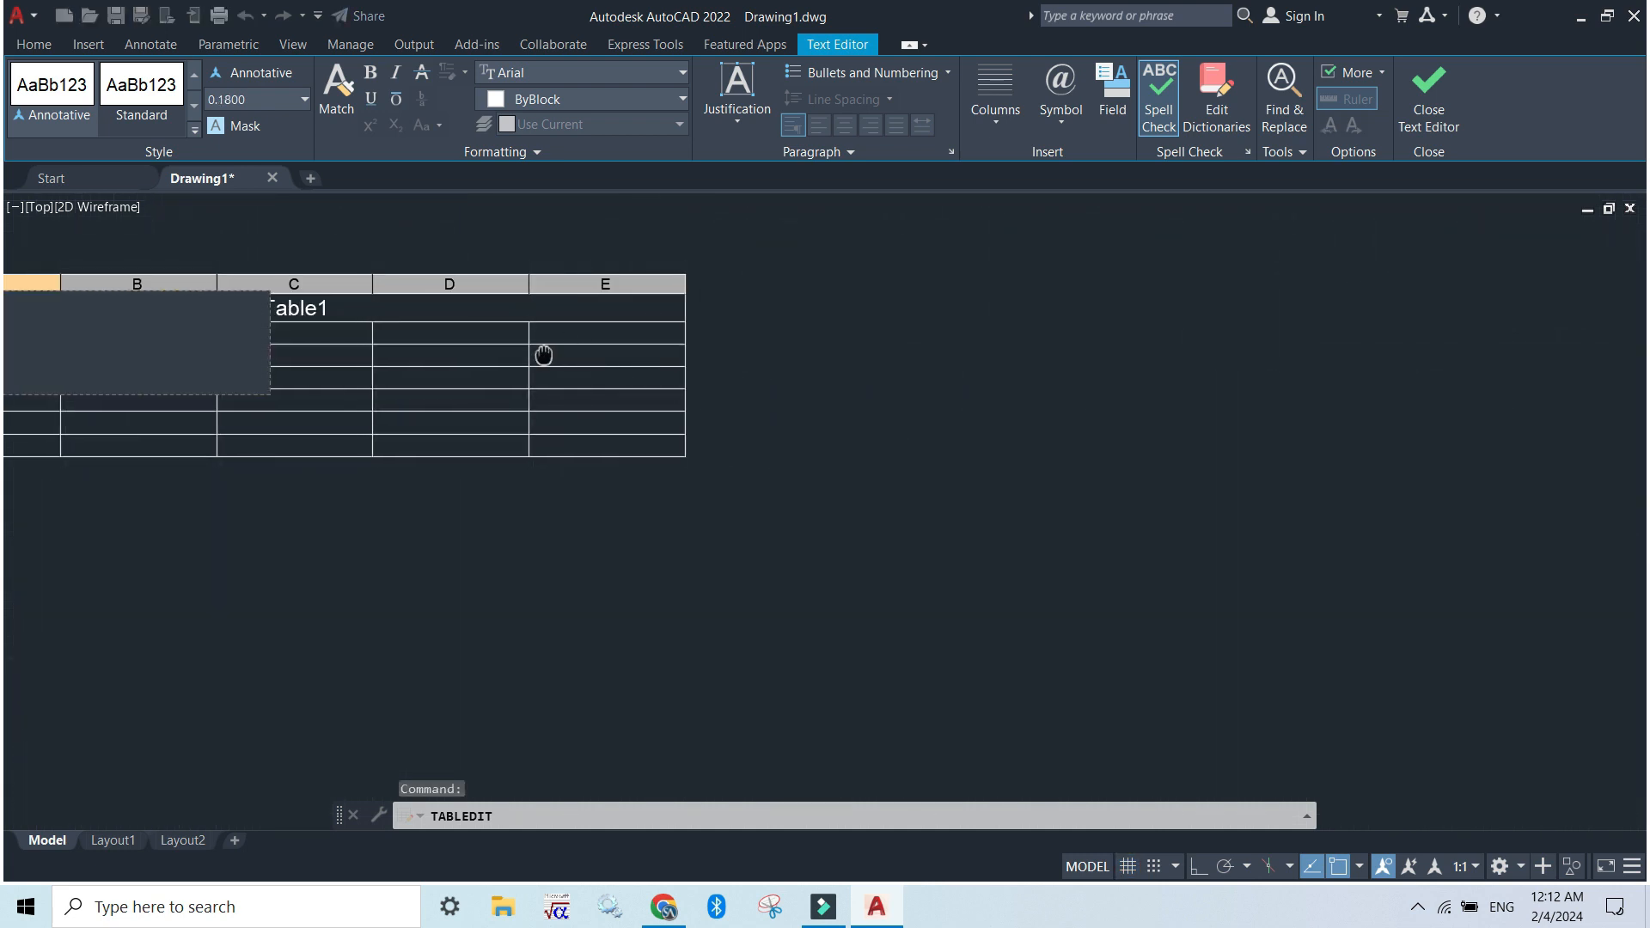
scroll(544, 353, down, 4)
click(544, 394)
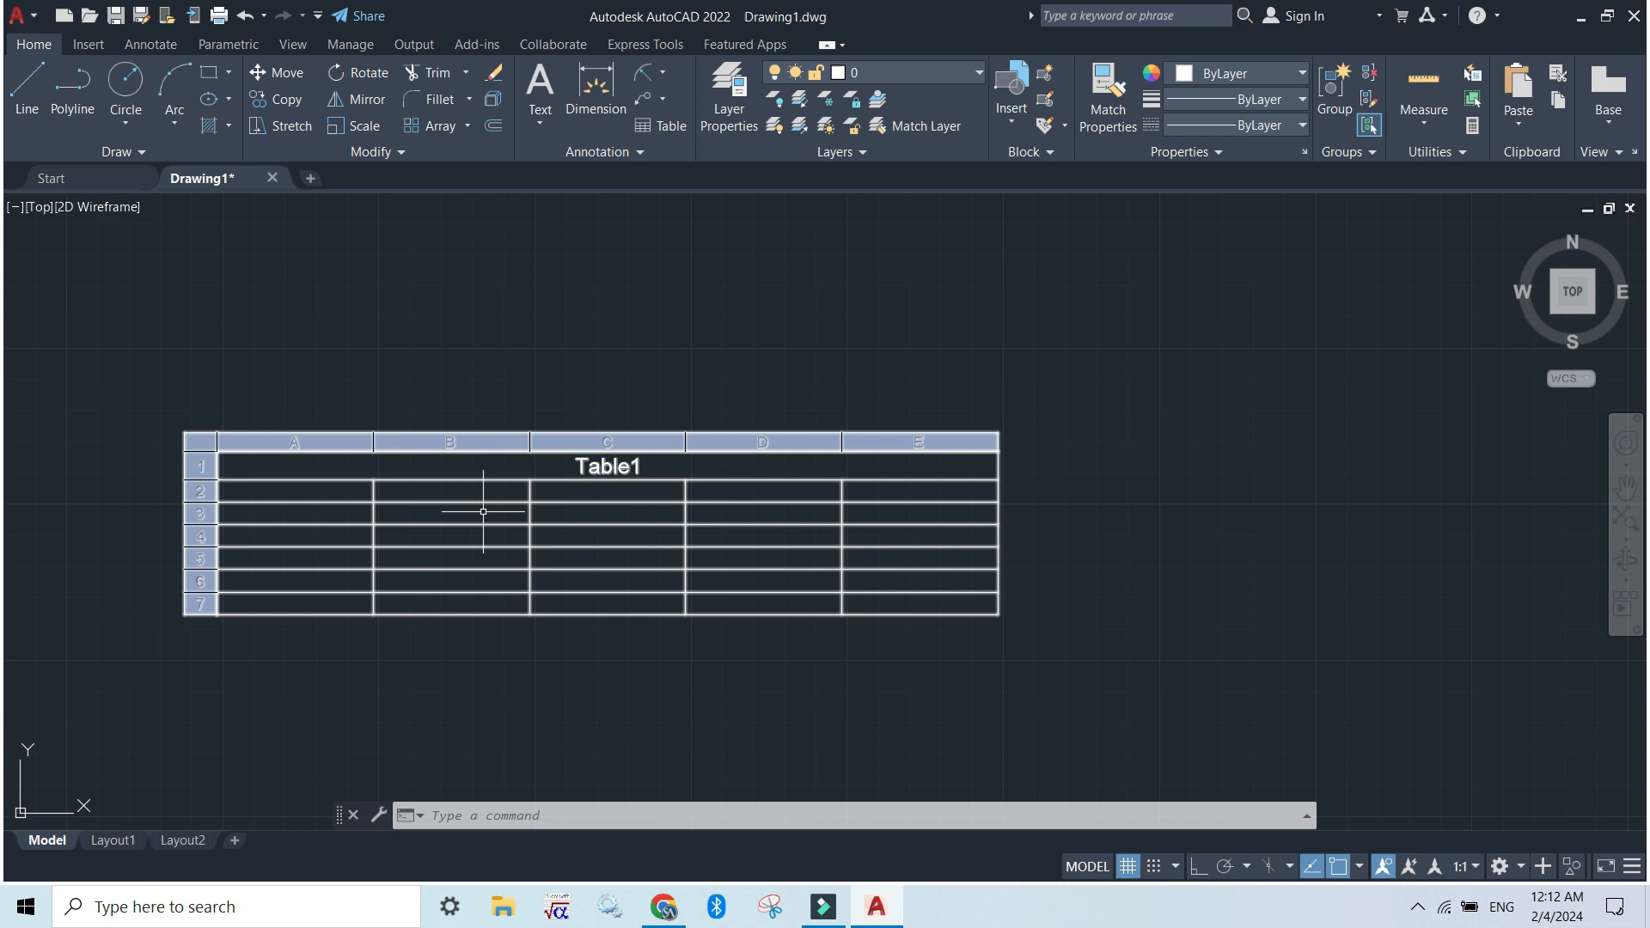
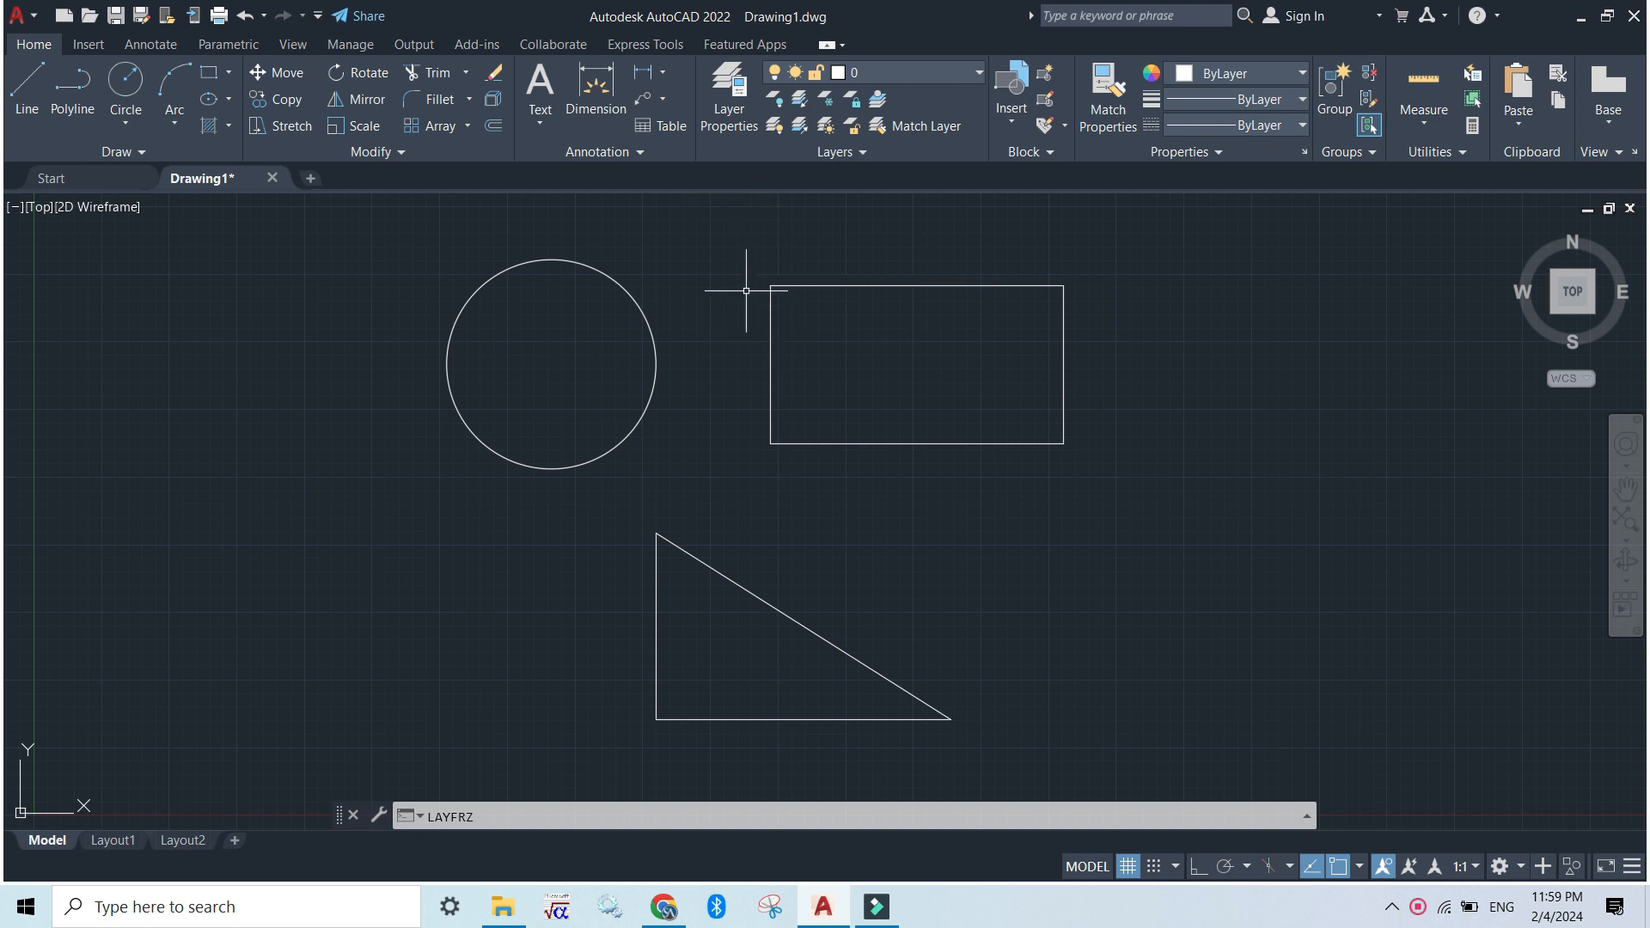
Open the layer manager and create a new layer named "circle"
click(733, 109)
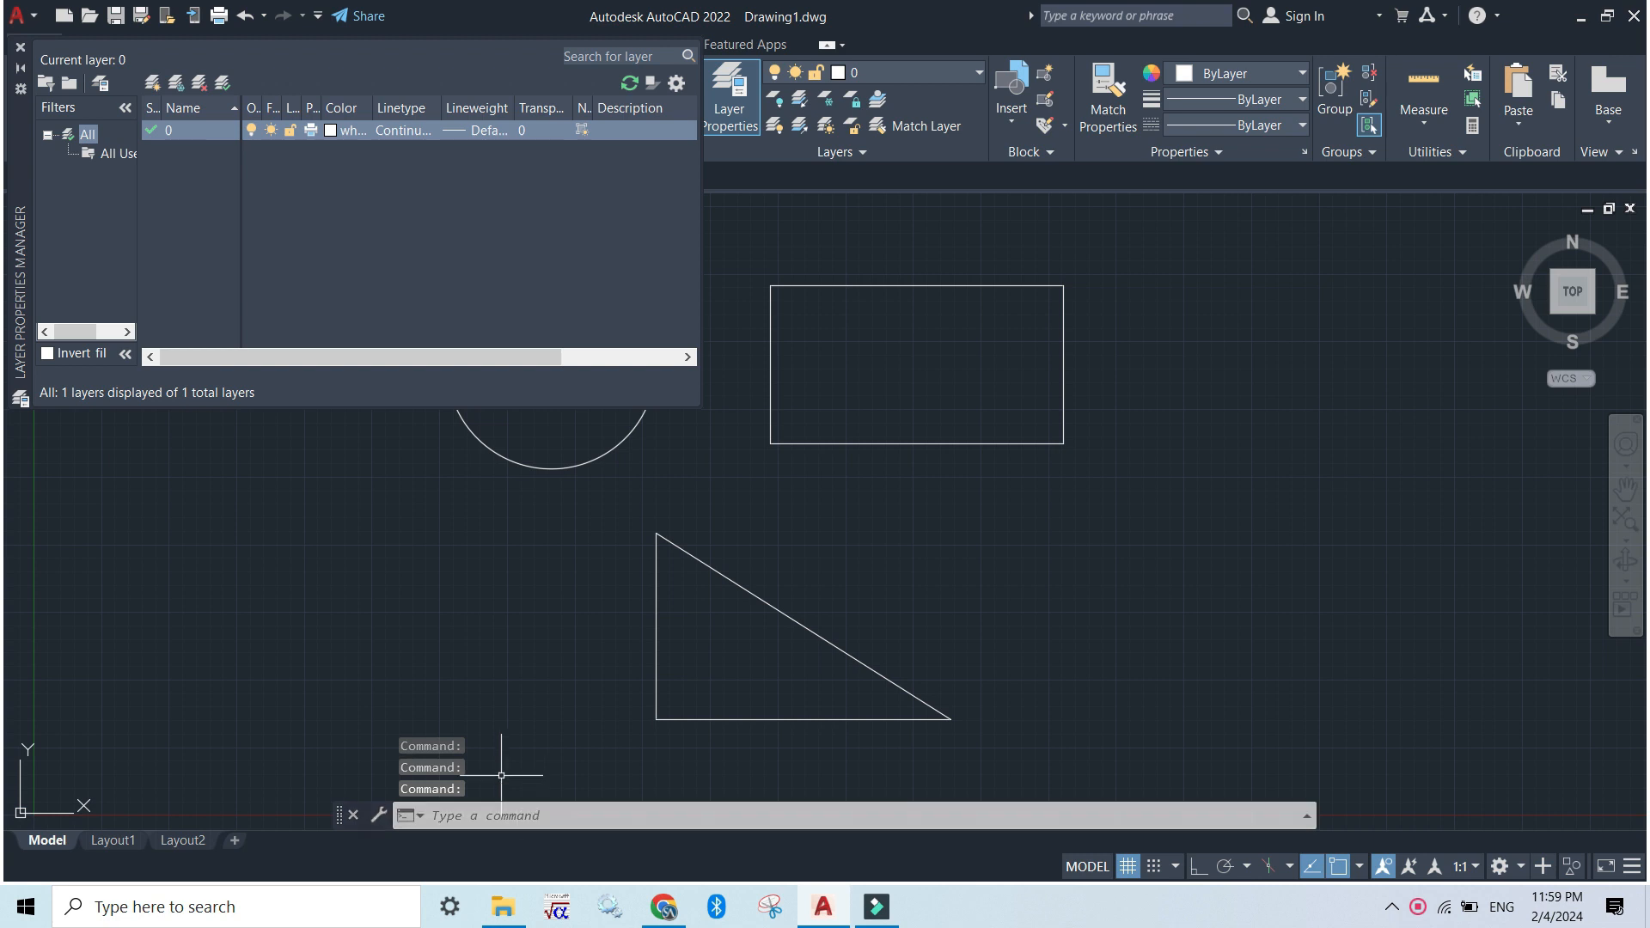
click(20, 50)
click(519, 820)
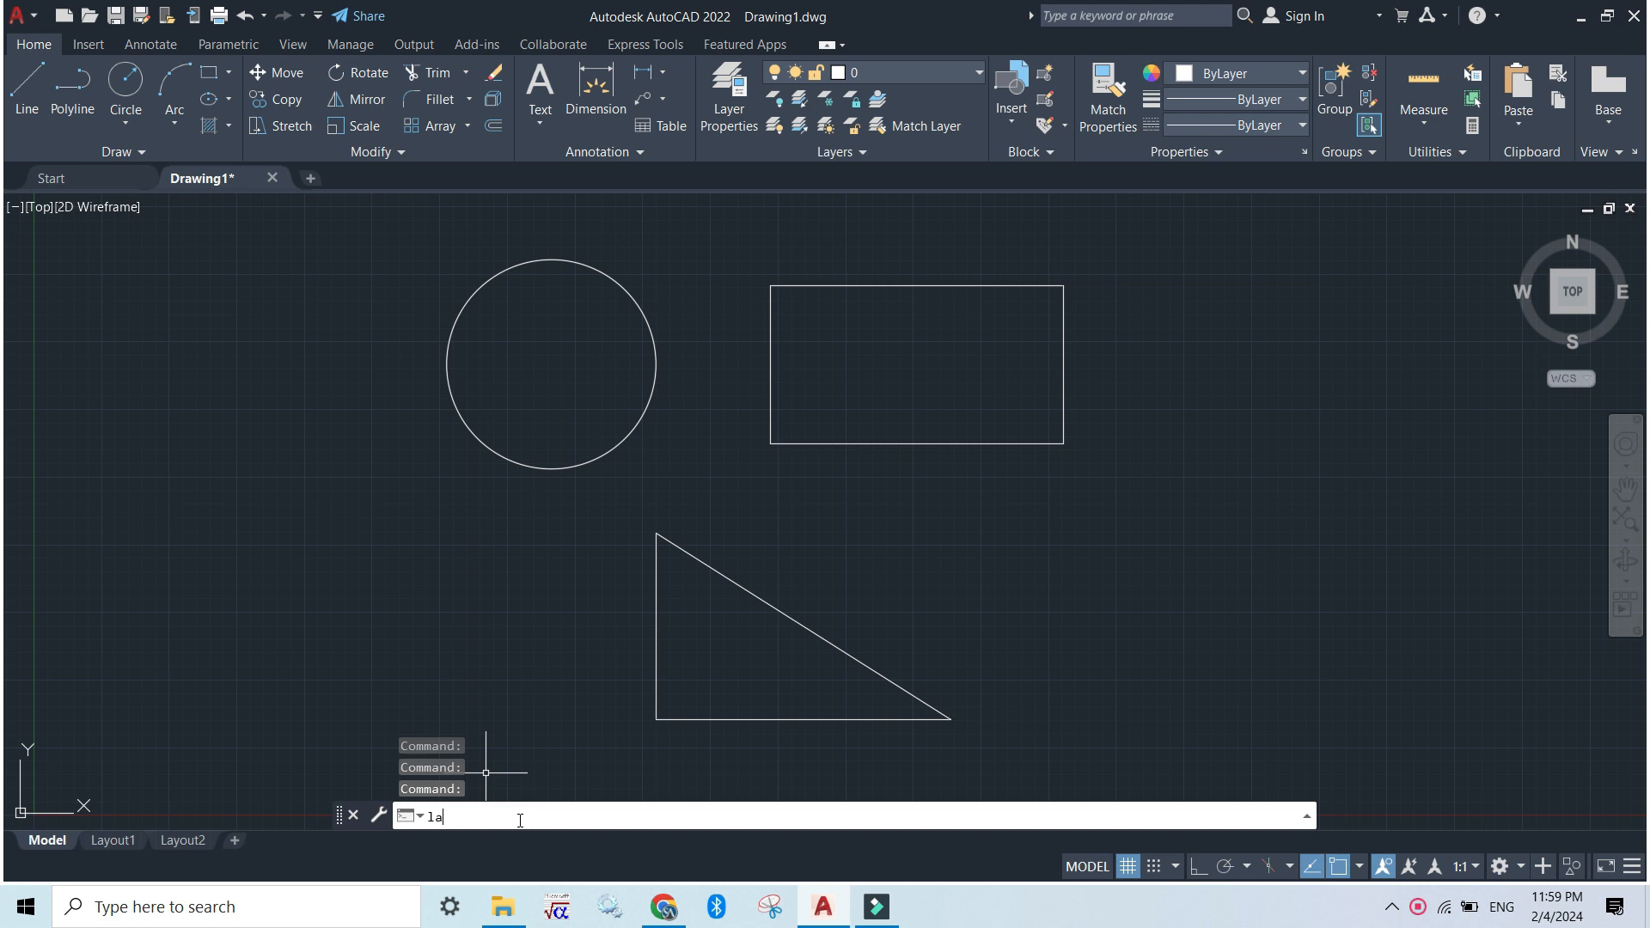
key(Return)
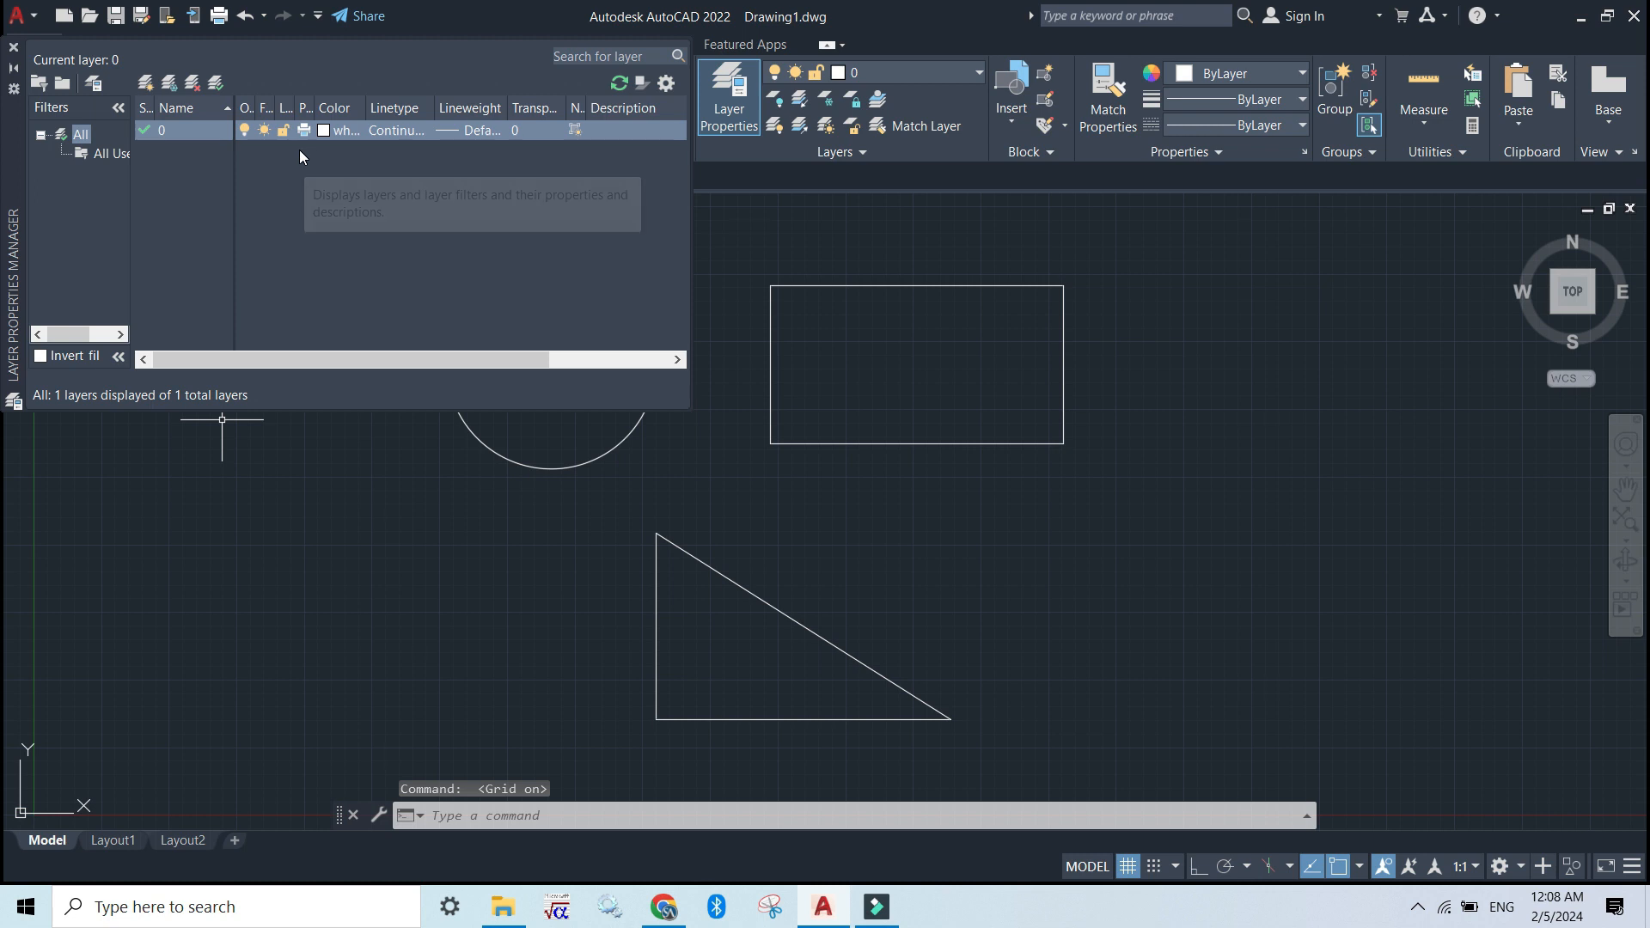
click(145, 83)
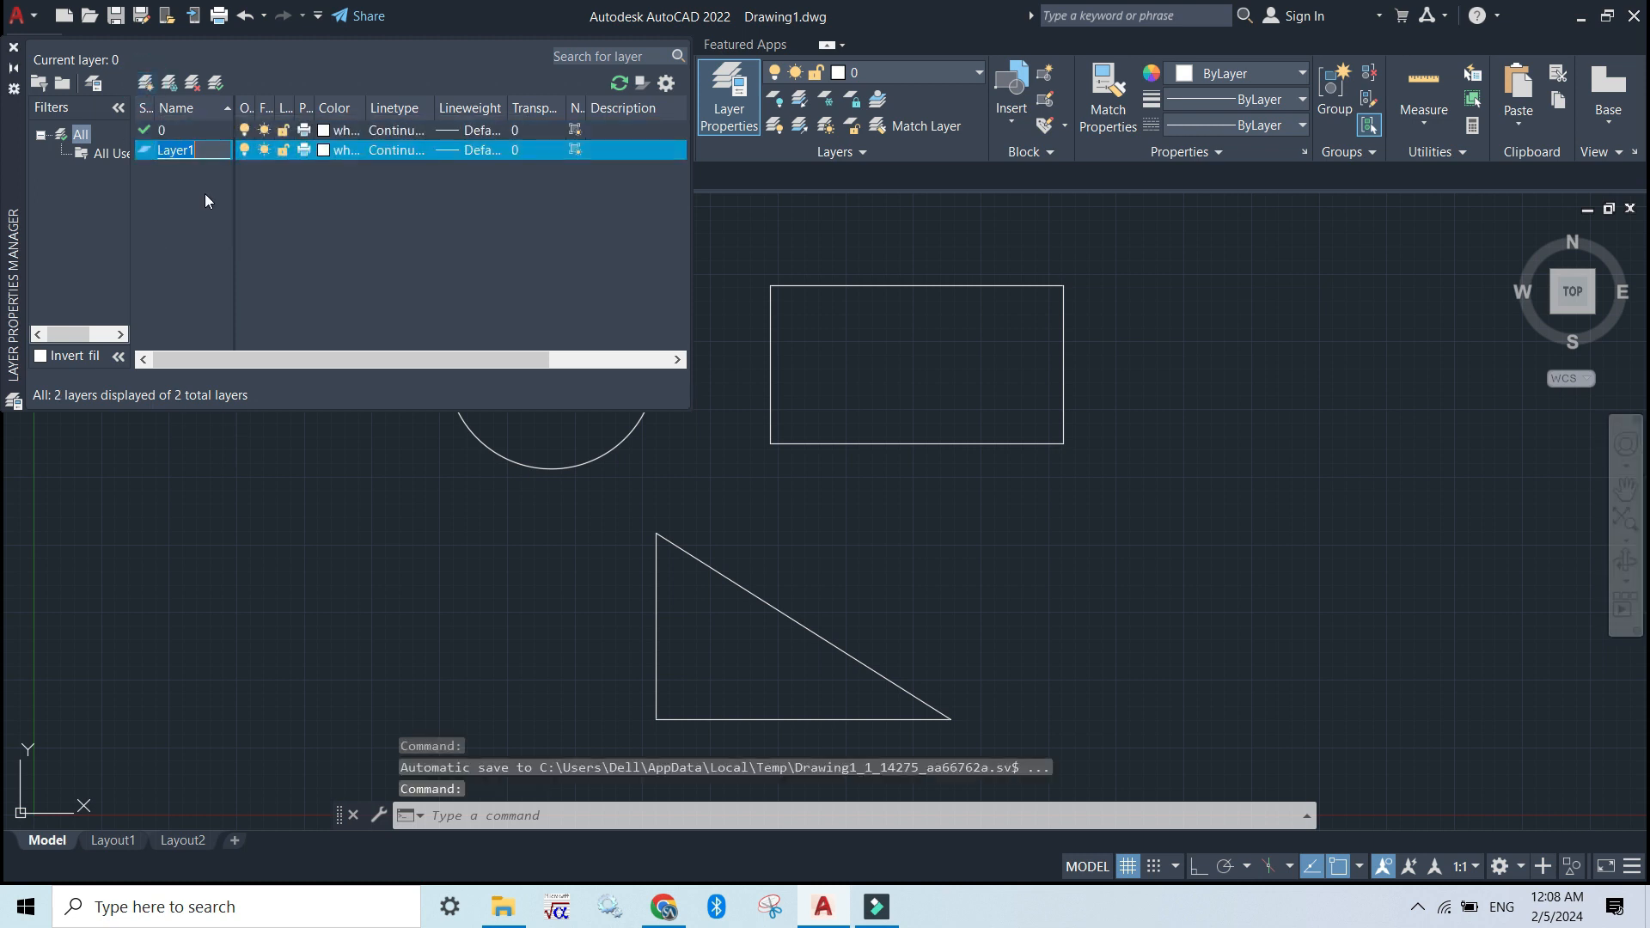
text(circle)
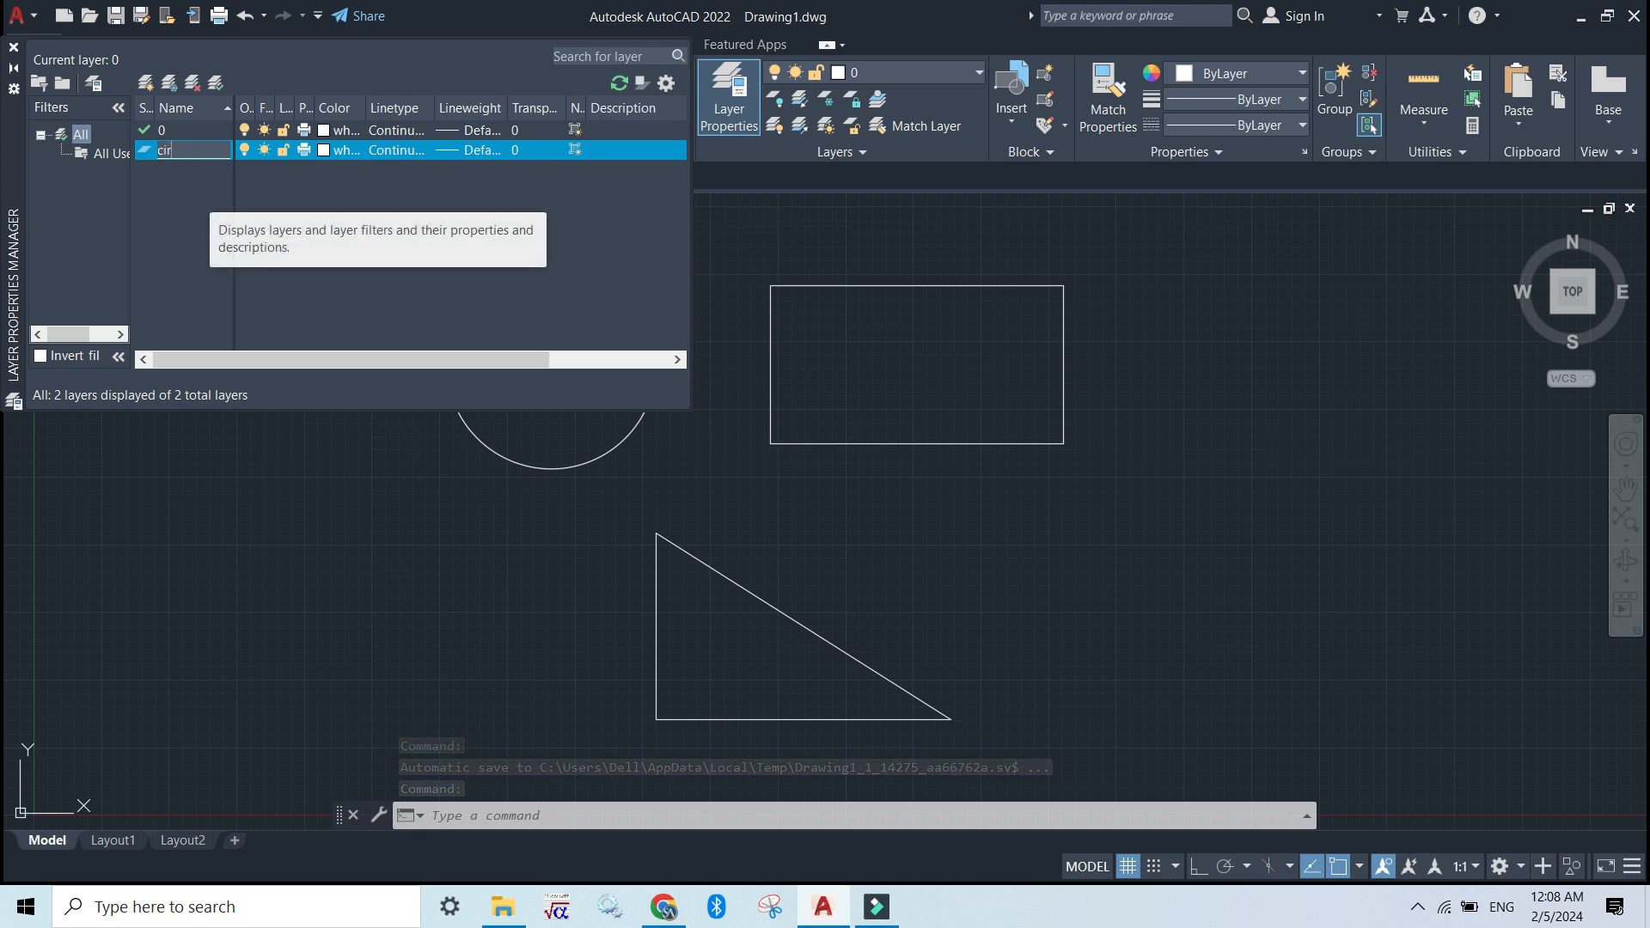
Create a second new layer, make it current and rename it "rectangle"
click(150, 81)
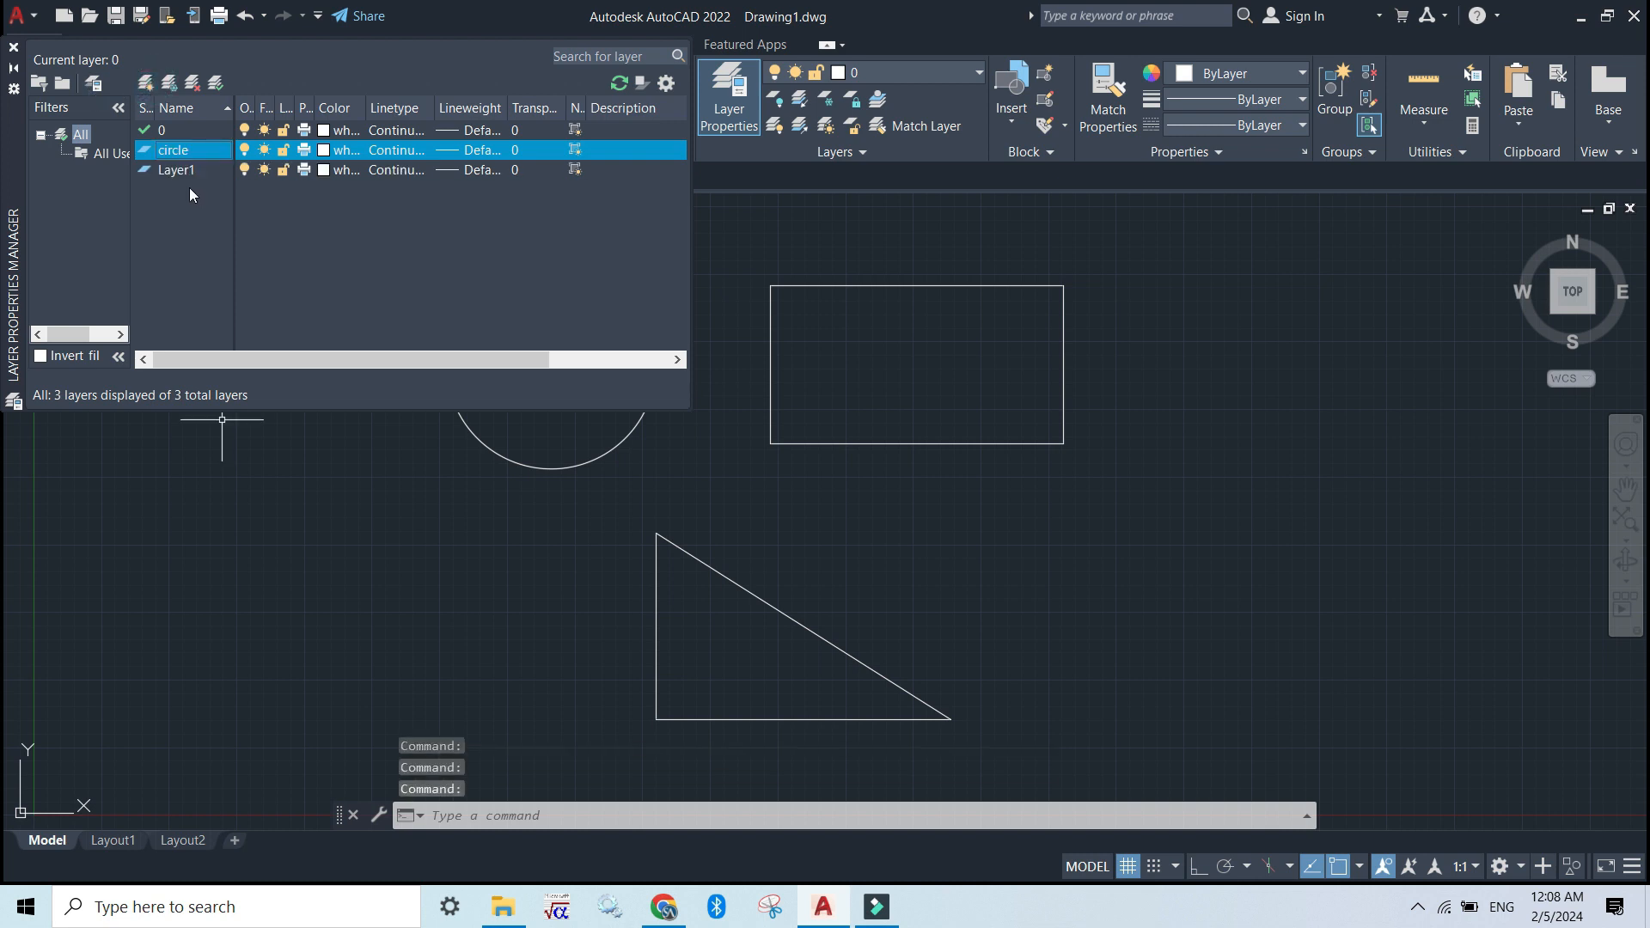
double_click(183, 168)
right_click(182, 168)
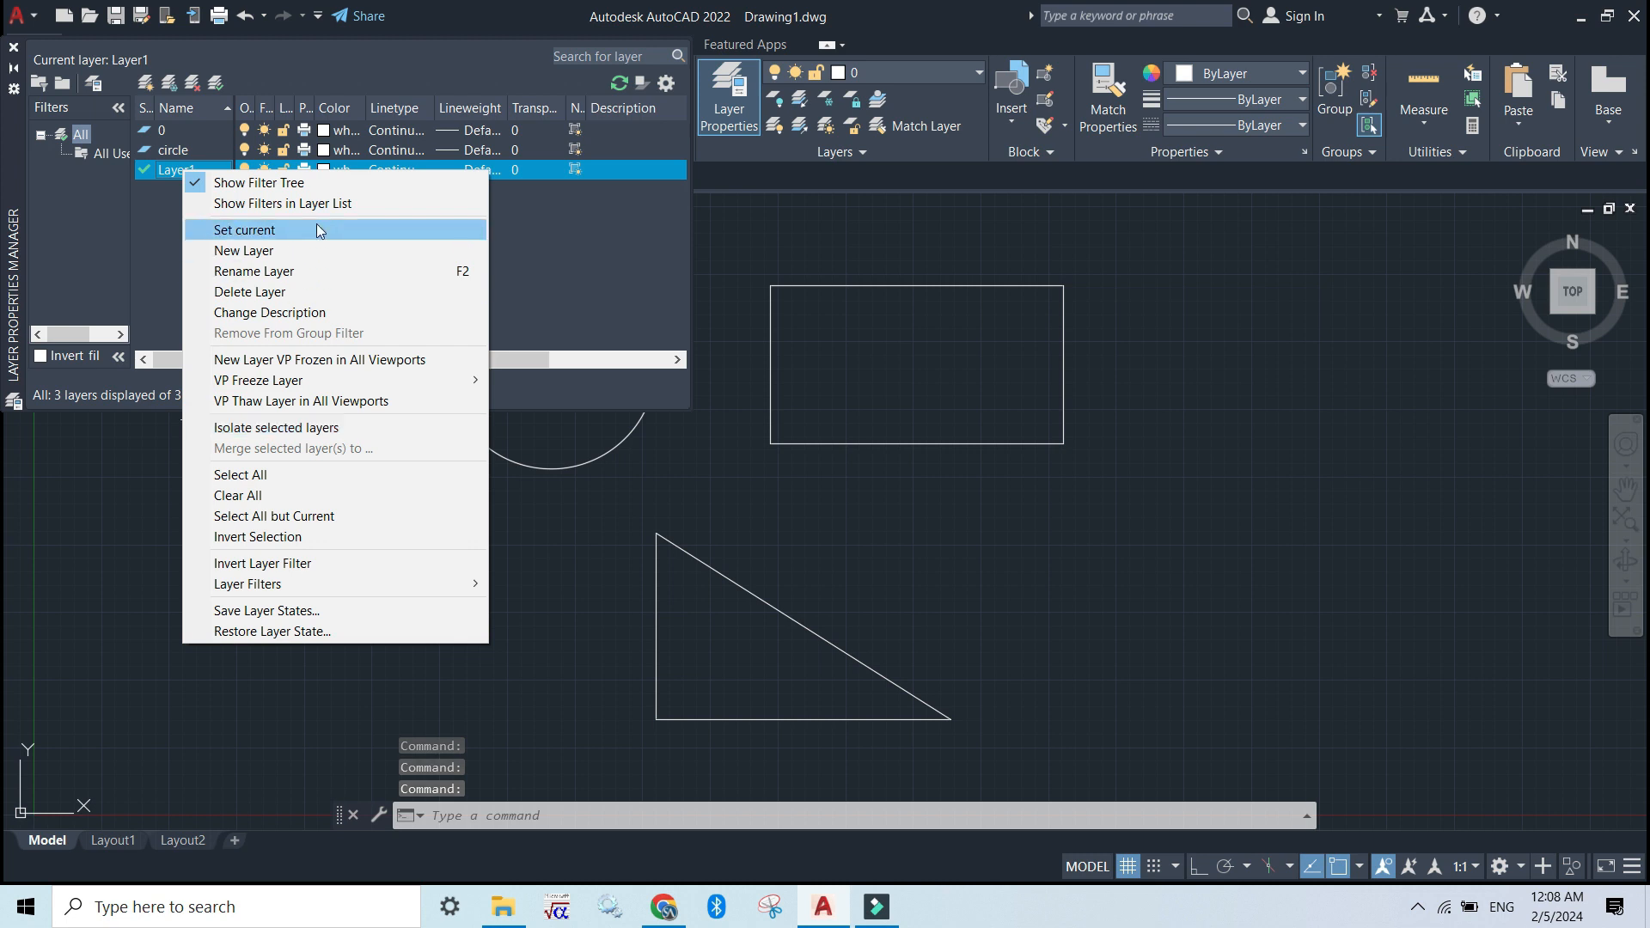
click(328, 269)
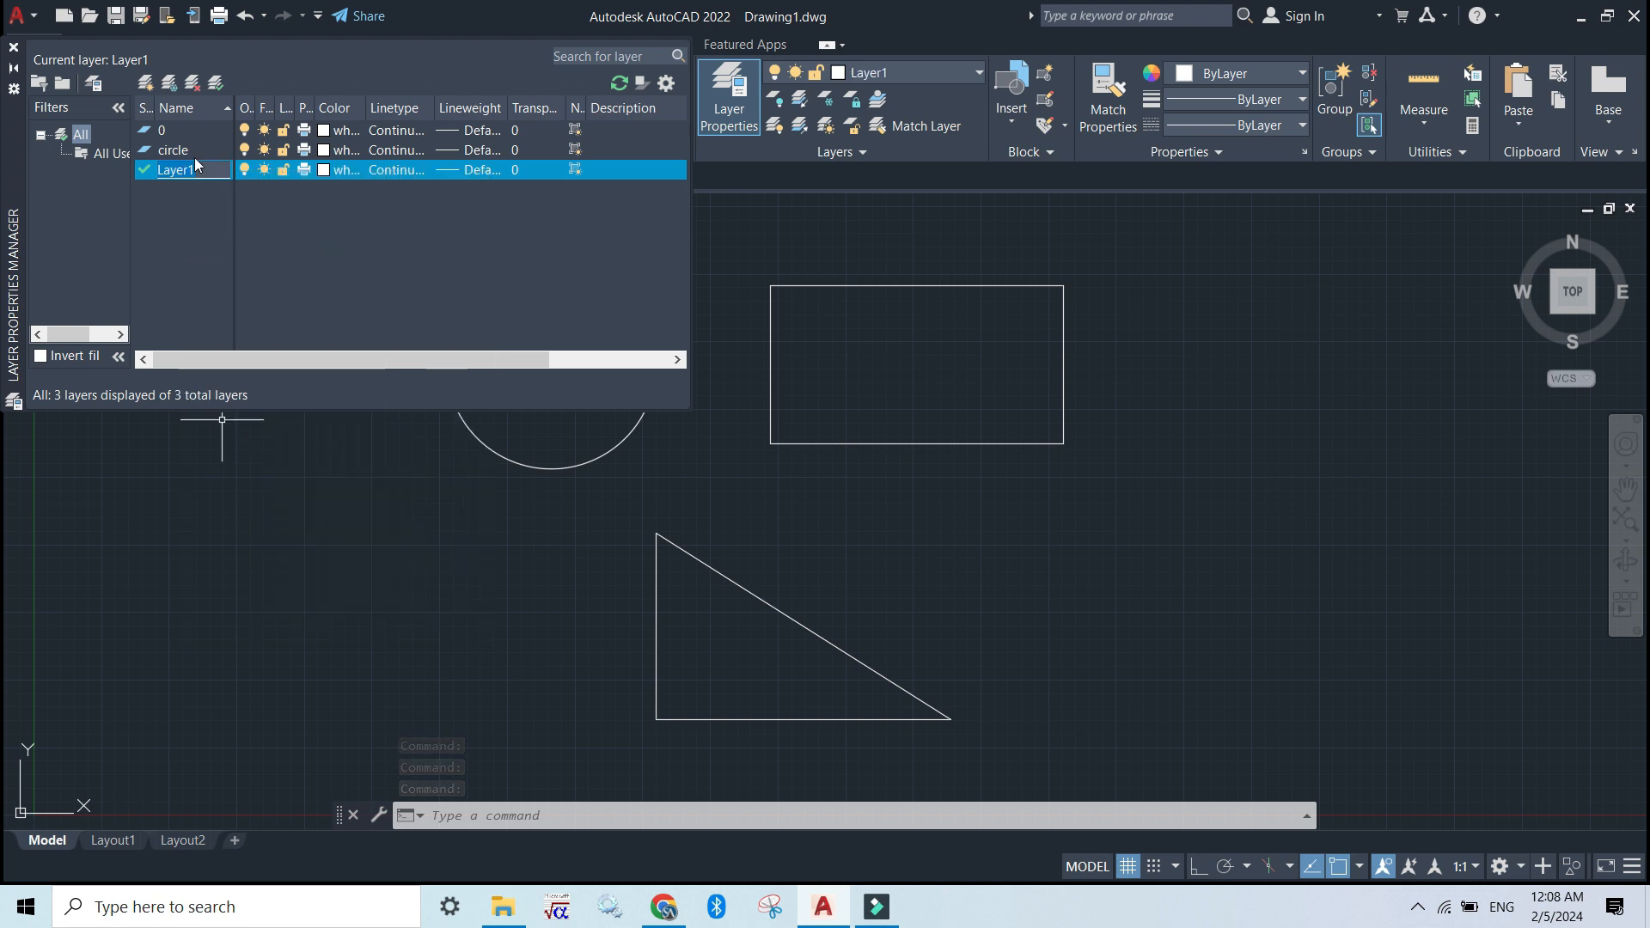
text(r)
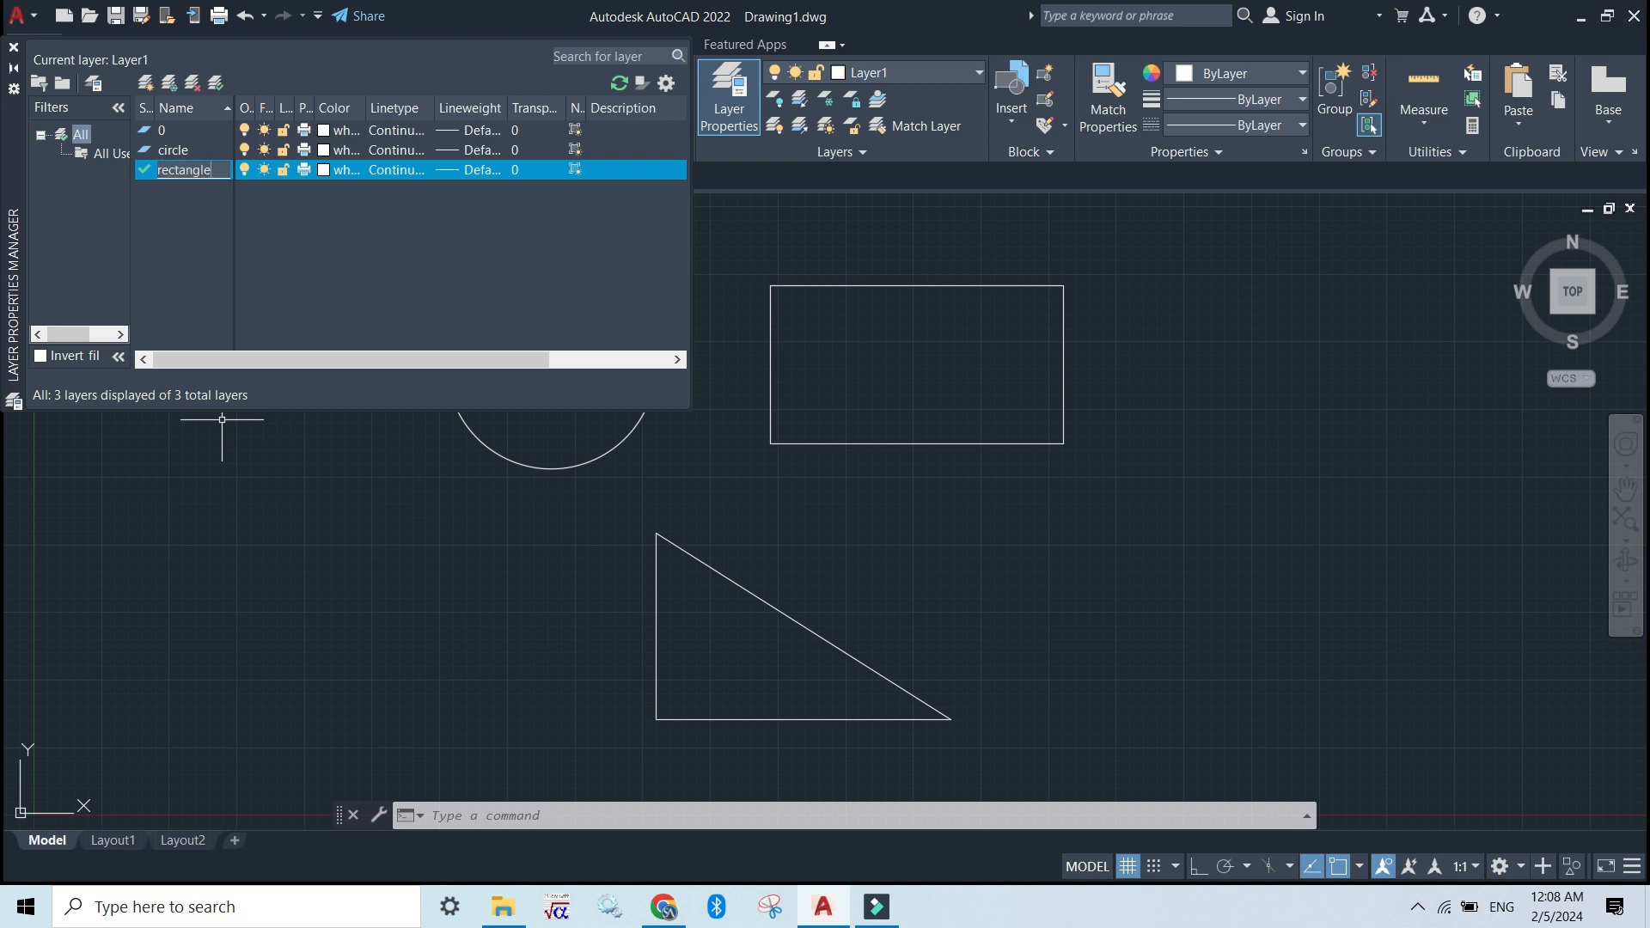
text(ectangle)
key(Return)
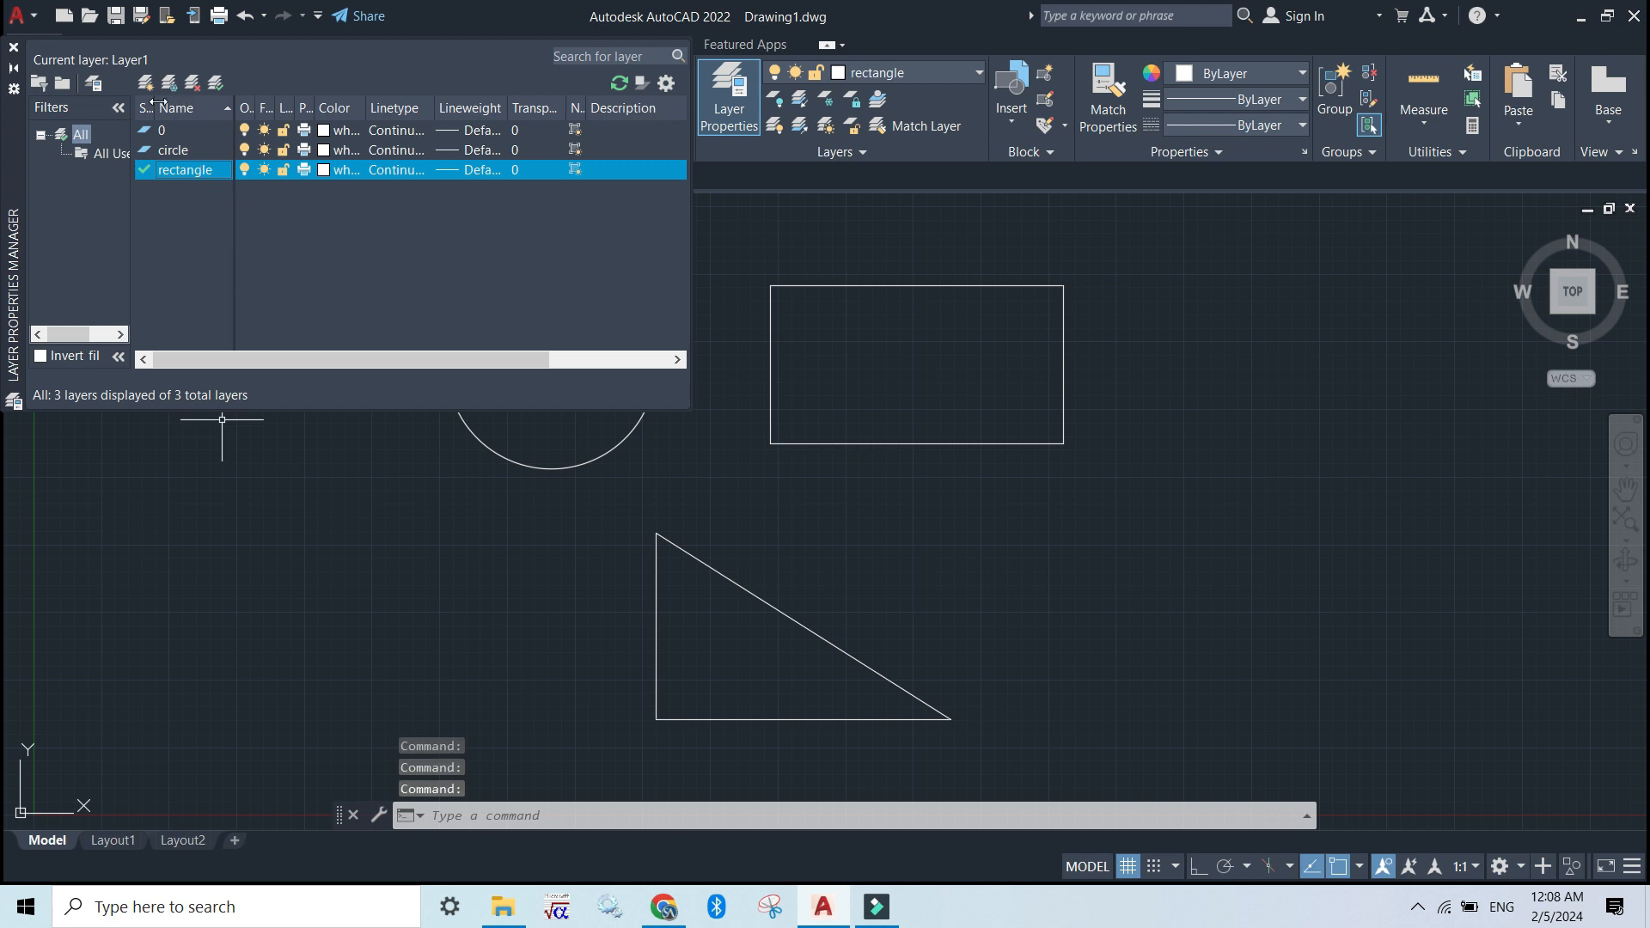
Create a third new layer named "triangle" and close the layer manager
click(148, 82)
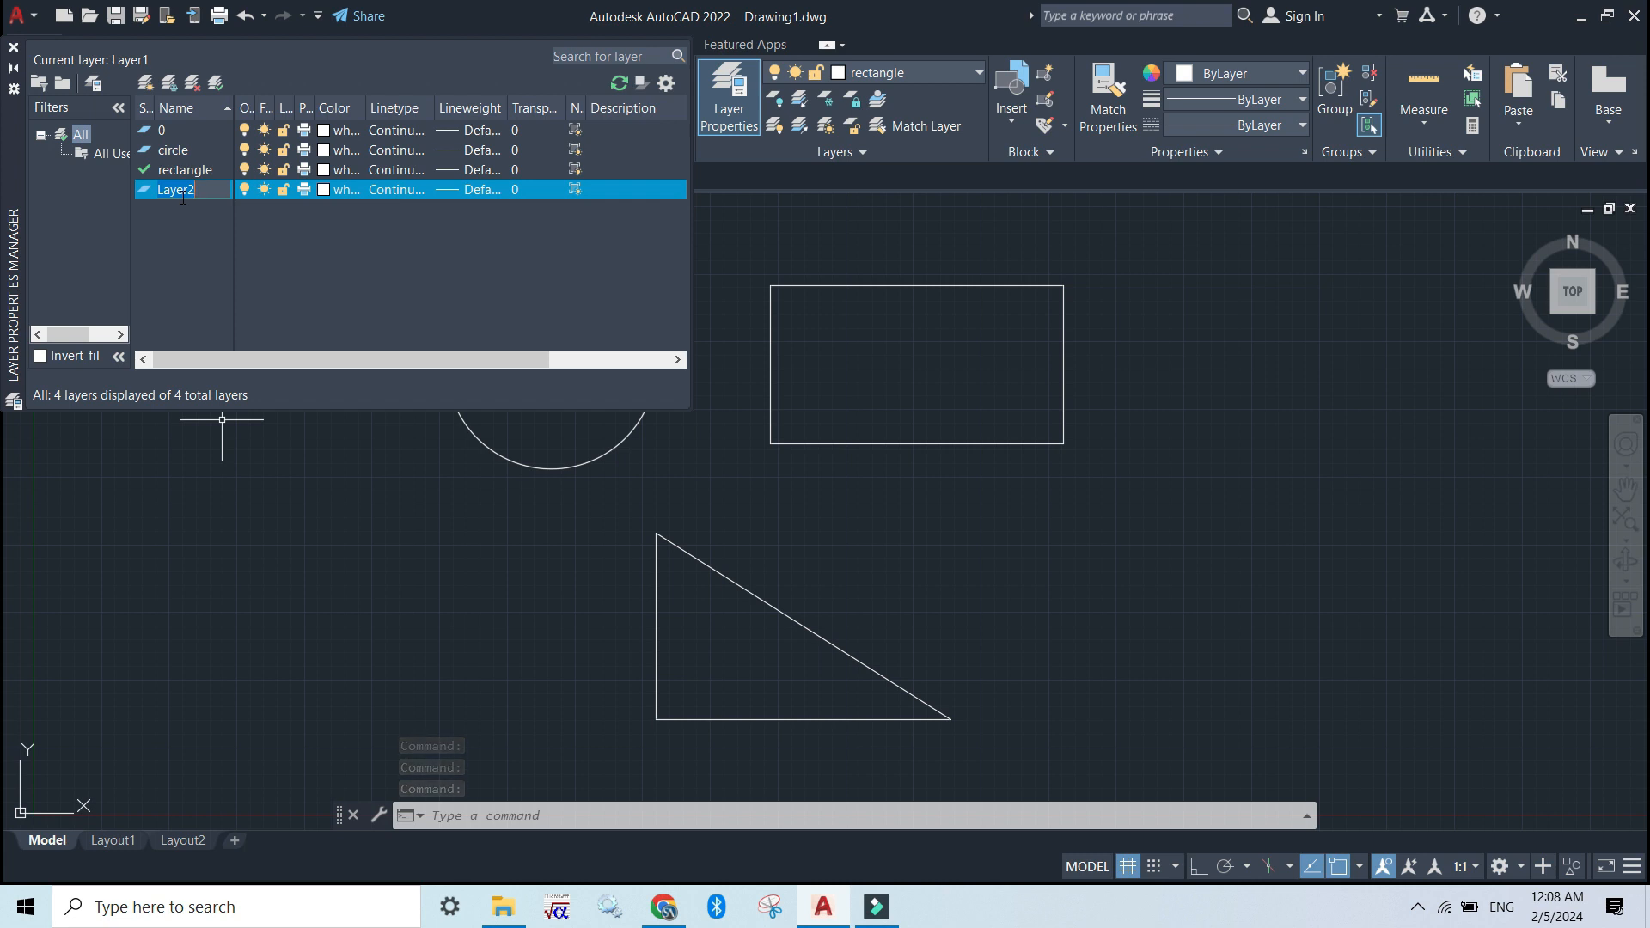
text(triangle)
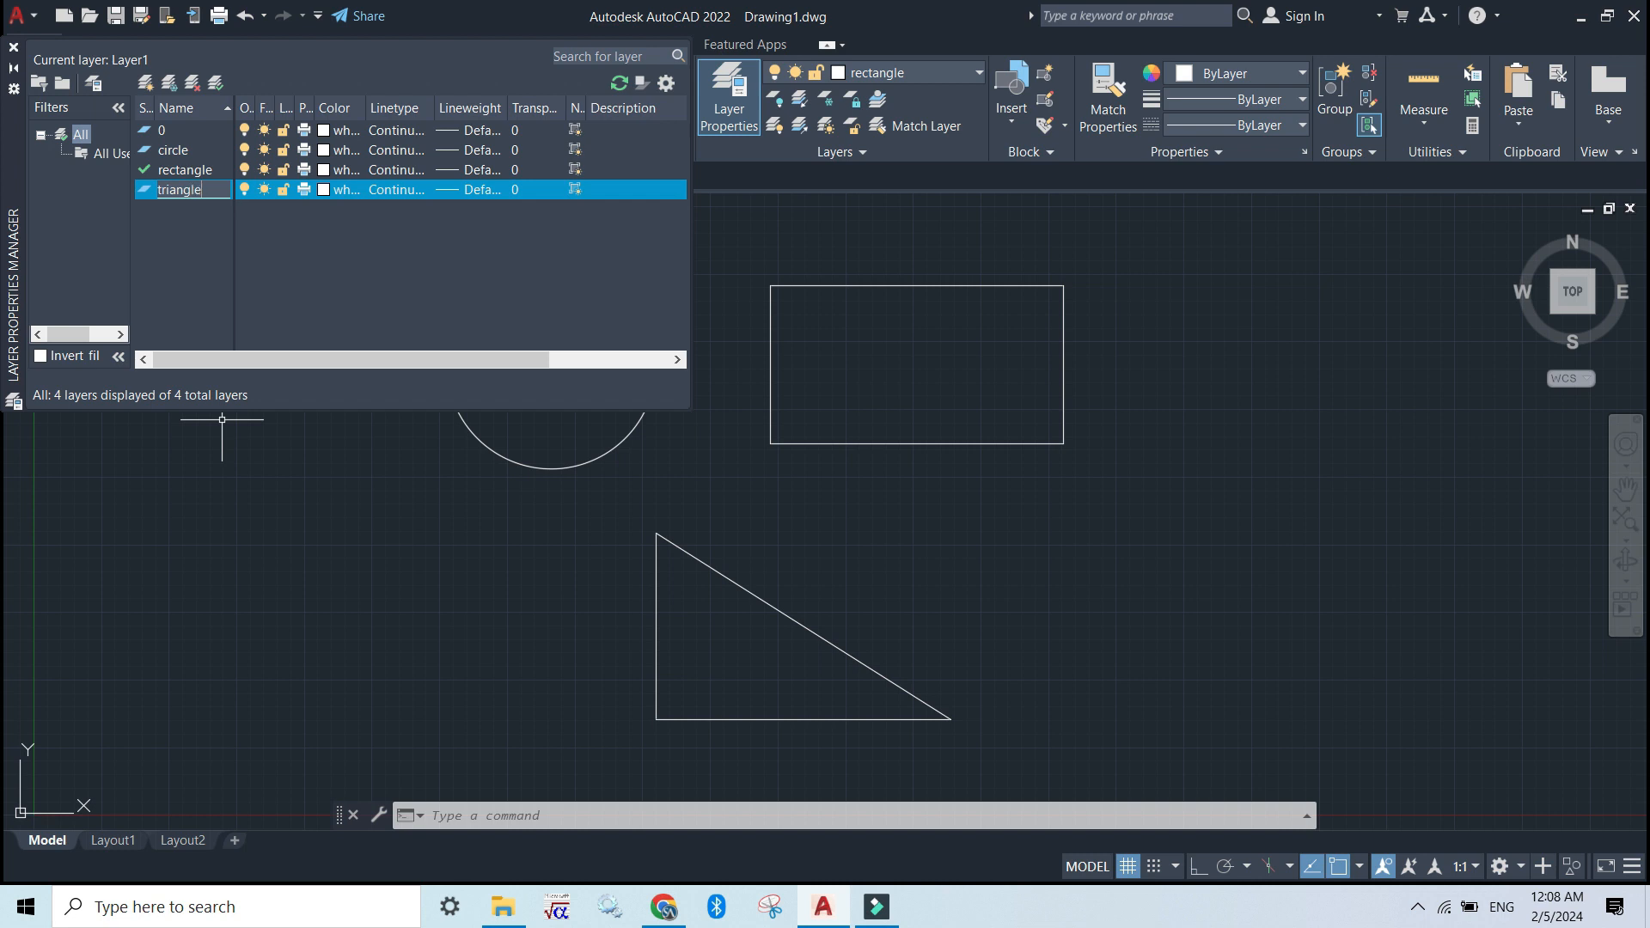
key(Return)
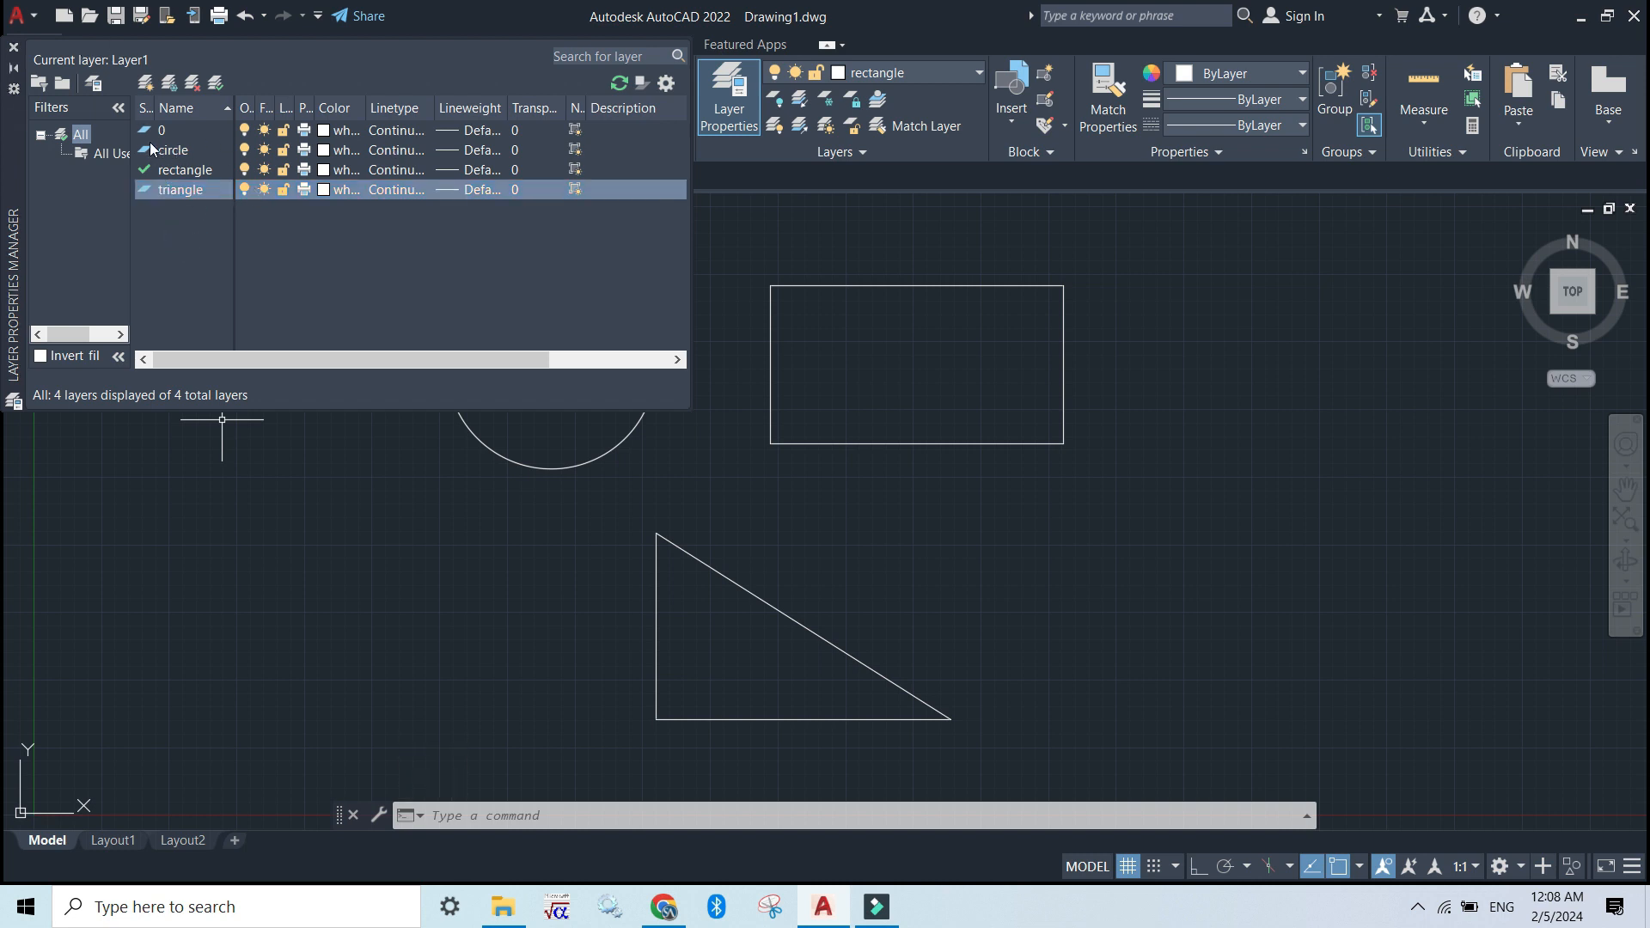
click(168, 127)
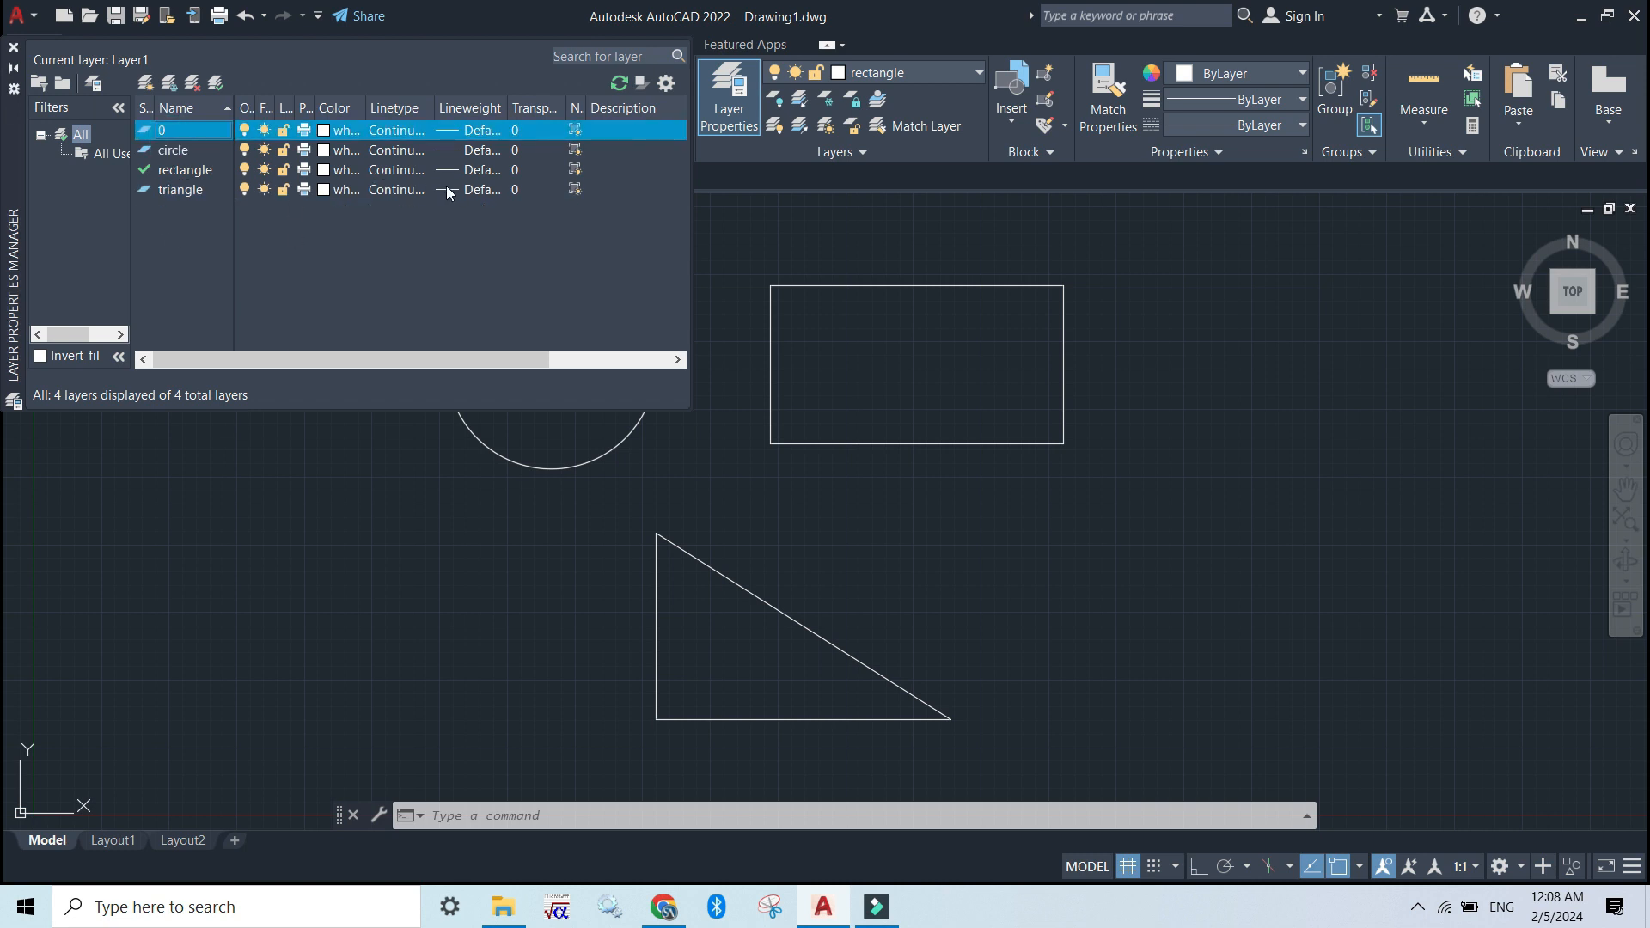
click(13, 47)
Select the circle in the drawing and assign it to the "circle" layer
click(717, 312)
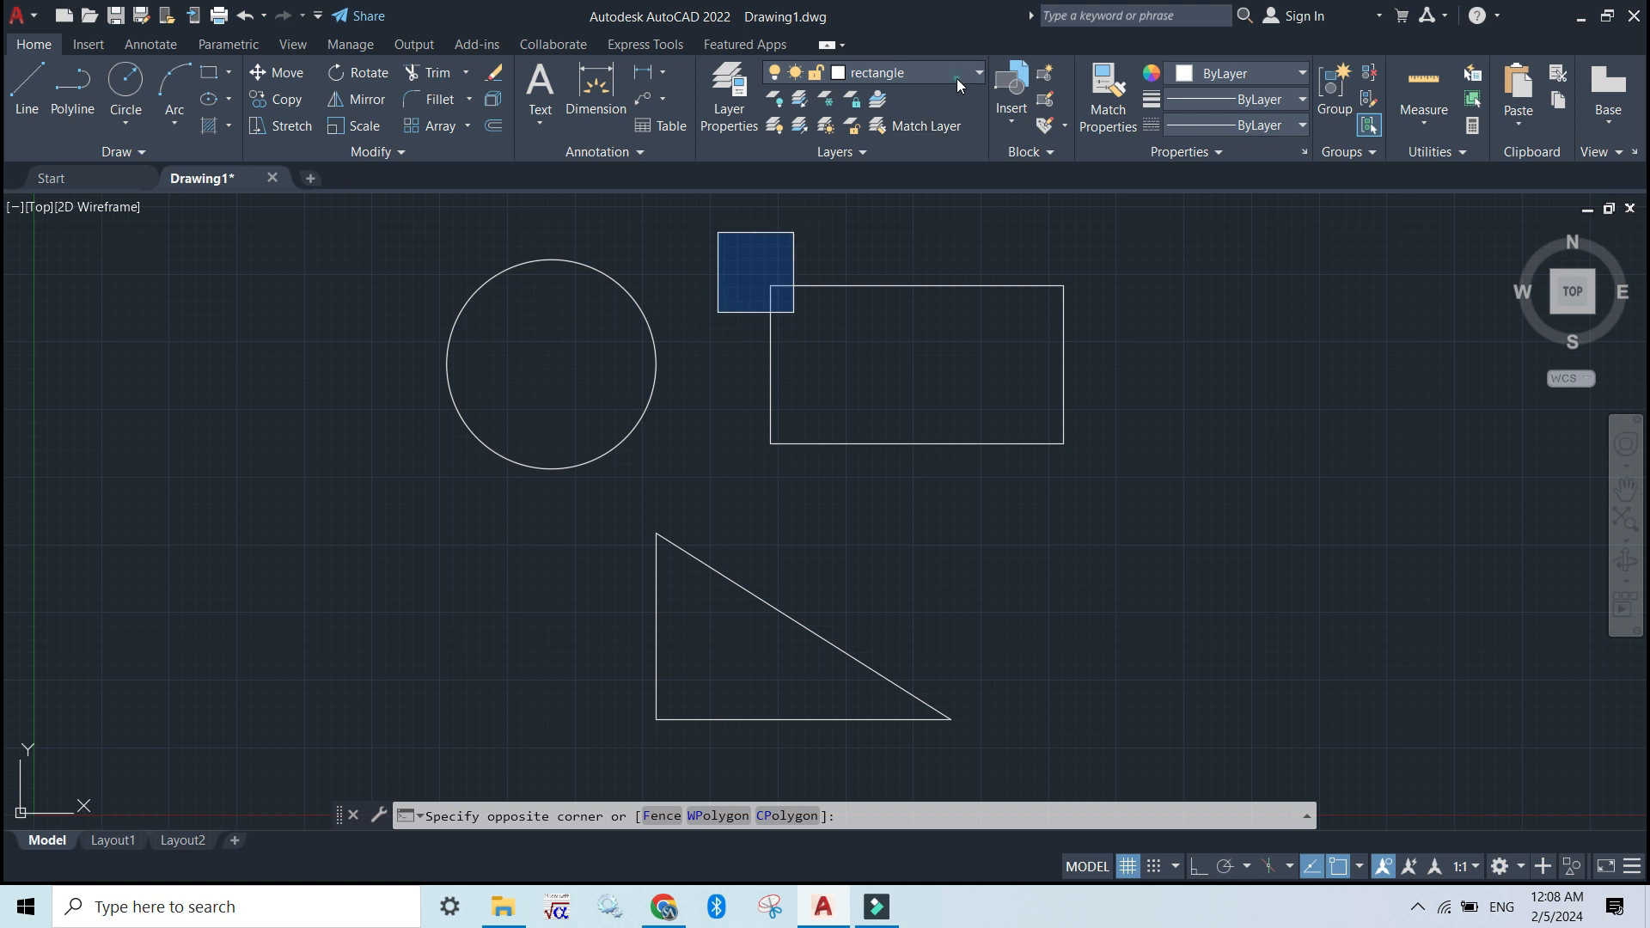
click(957, 75)
click(881, 94)
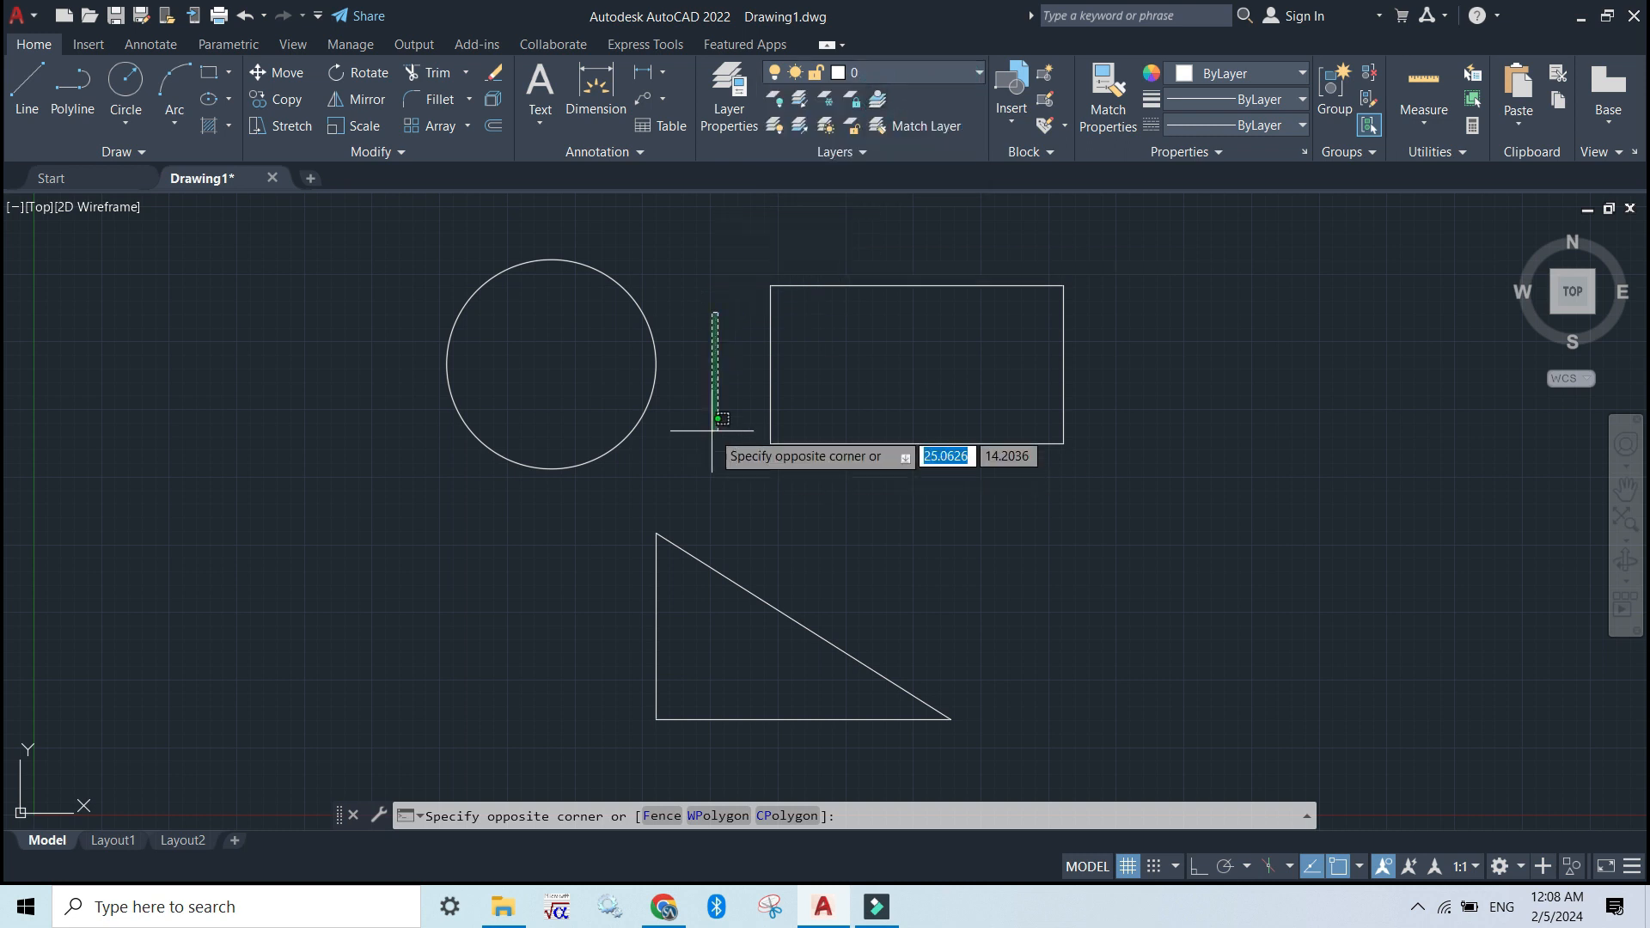
click(628, 383)
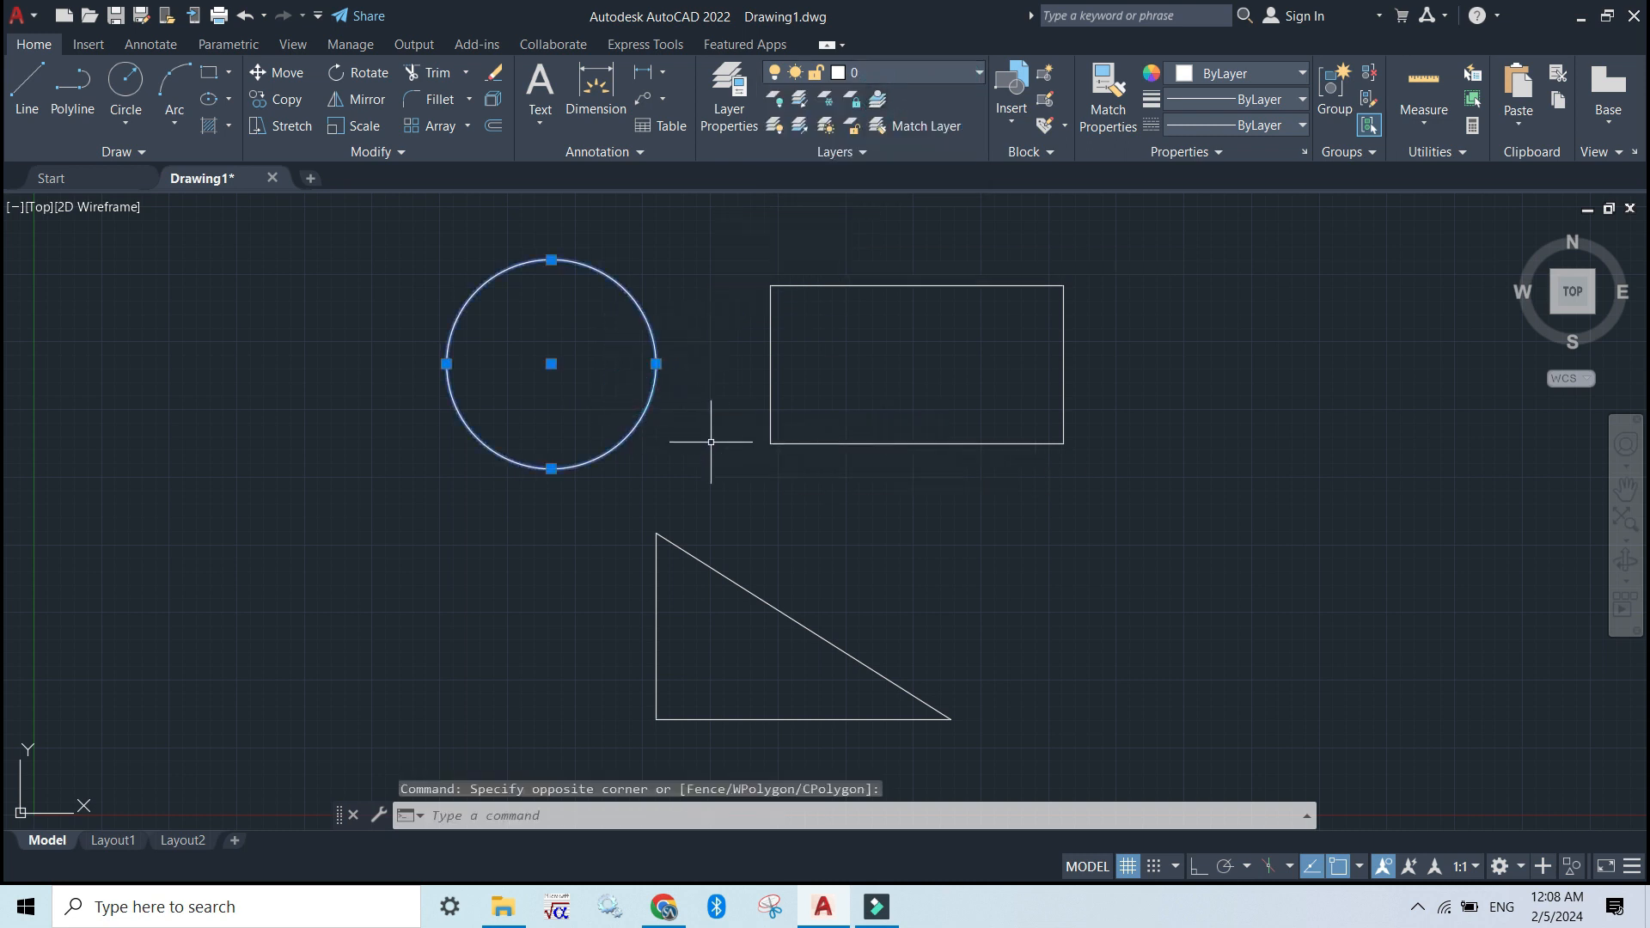
click(977, 77)
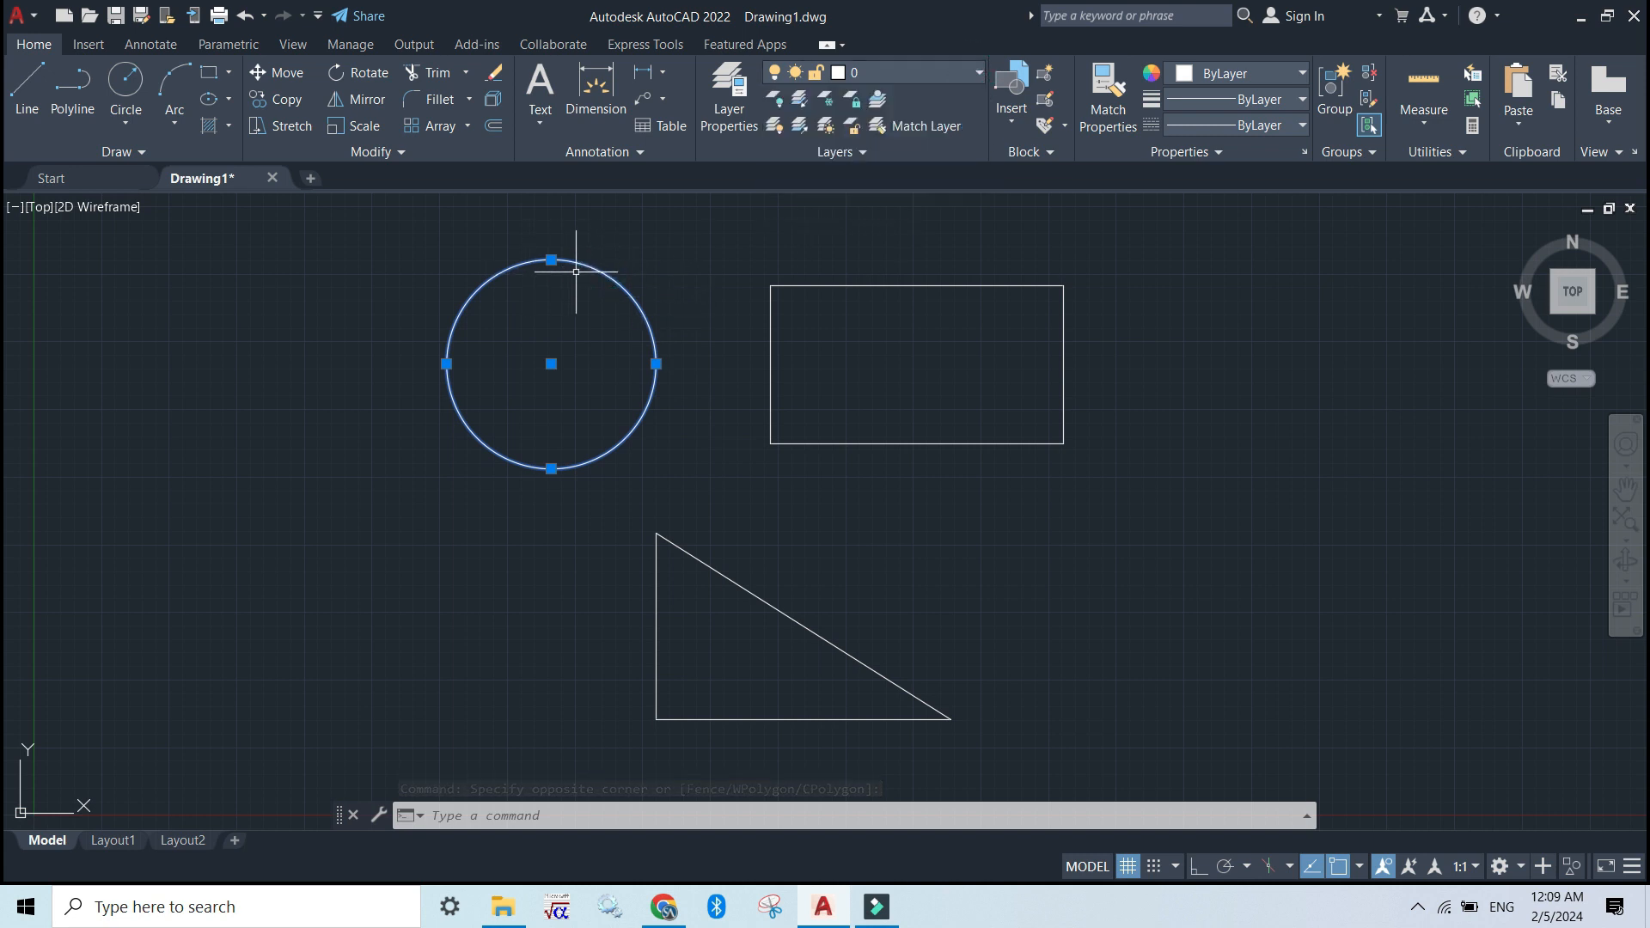
click(558, 361)
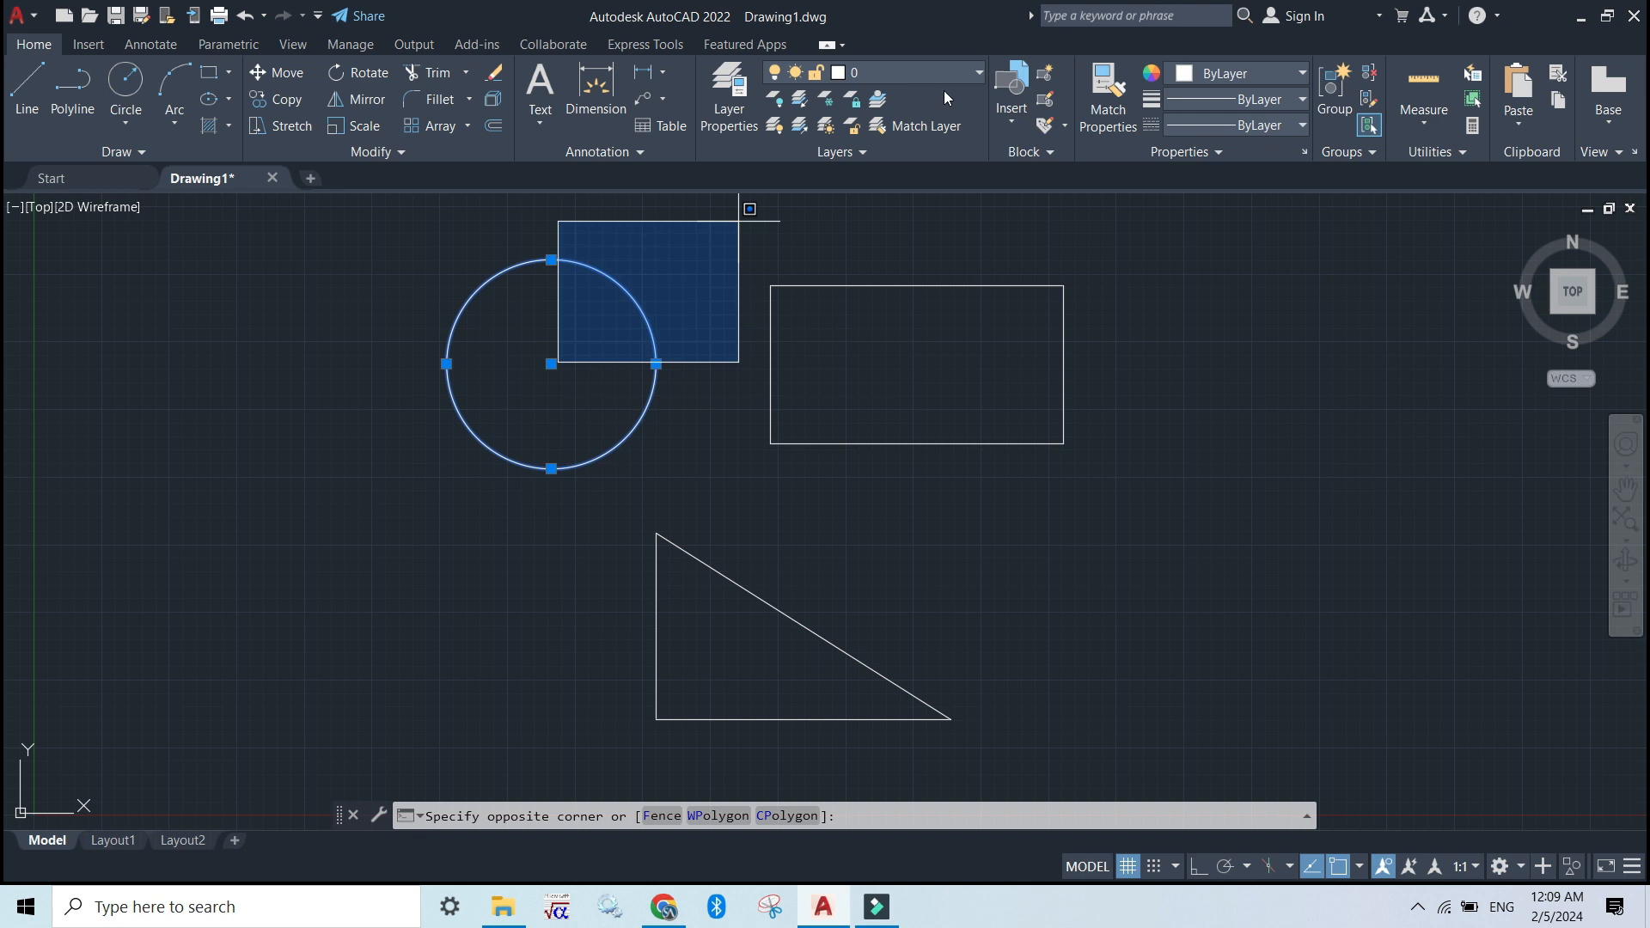
click(744, 216)
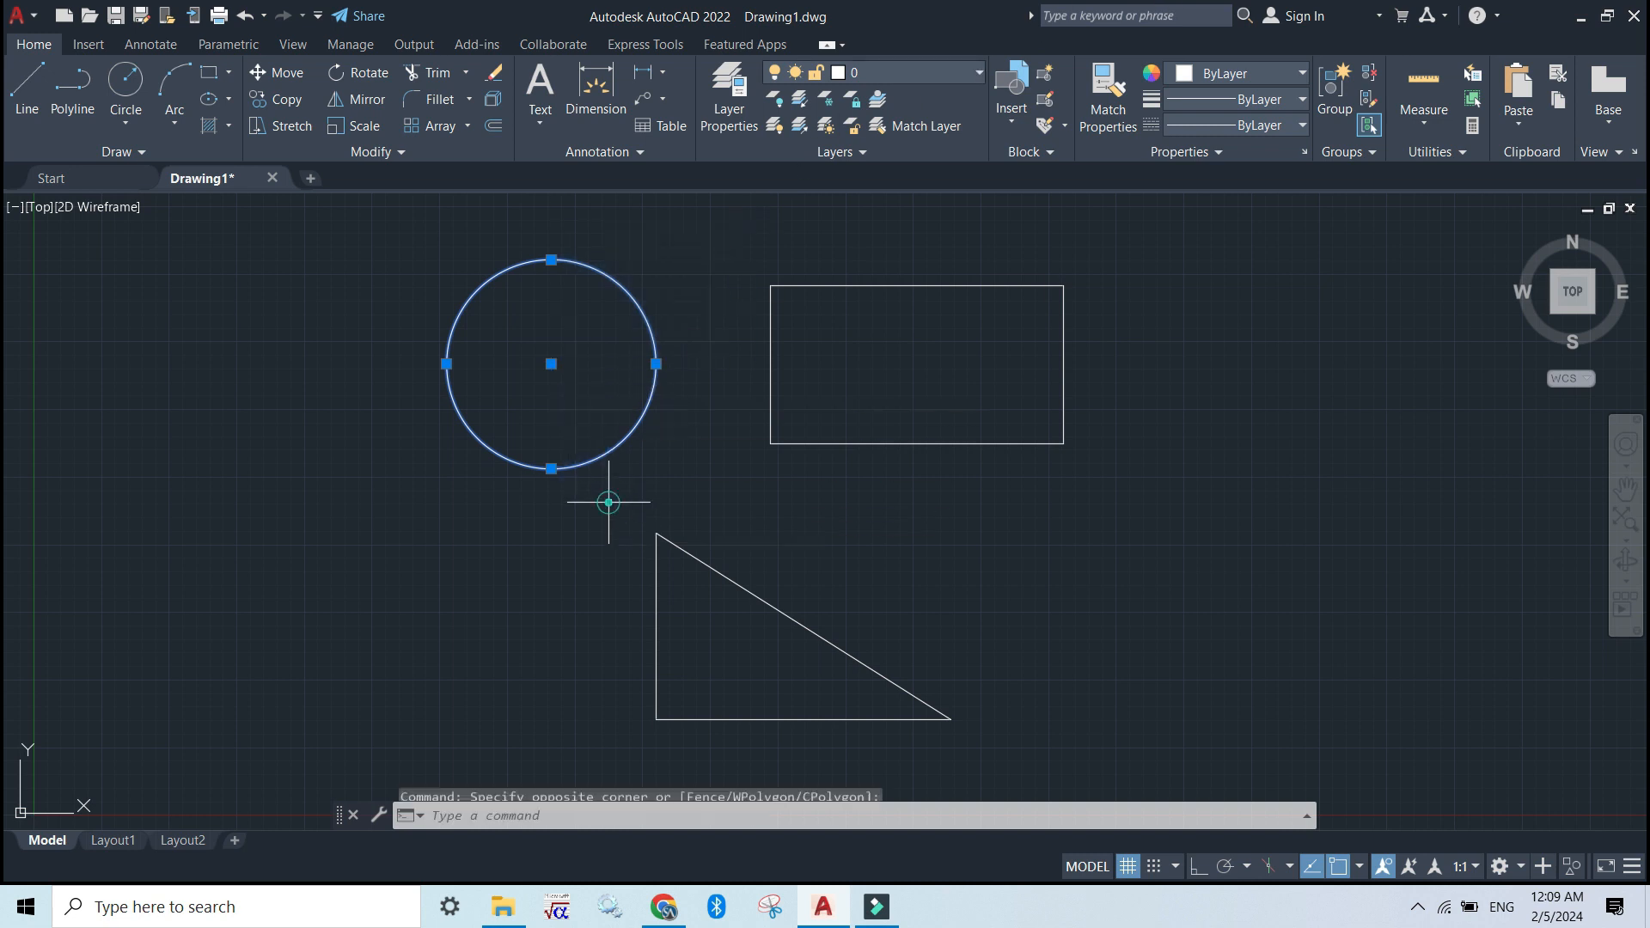
click(955, 77)
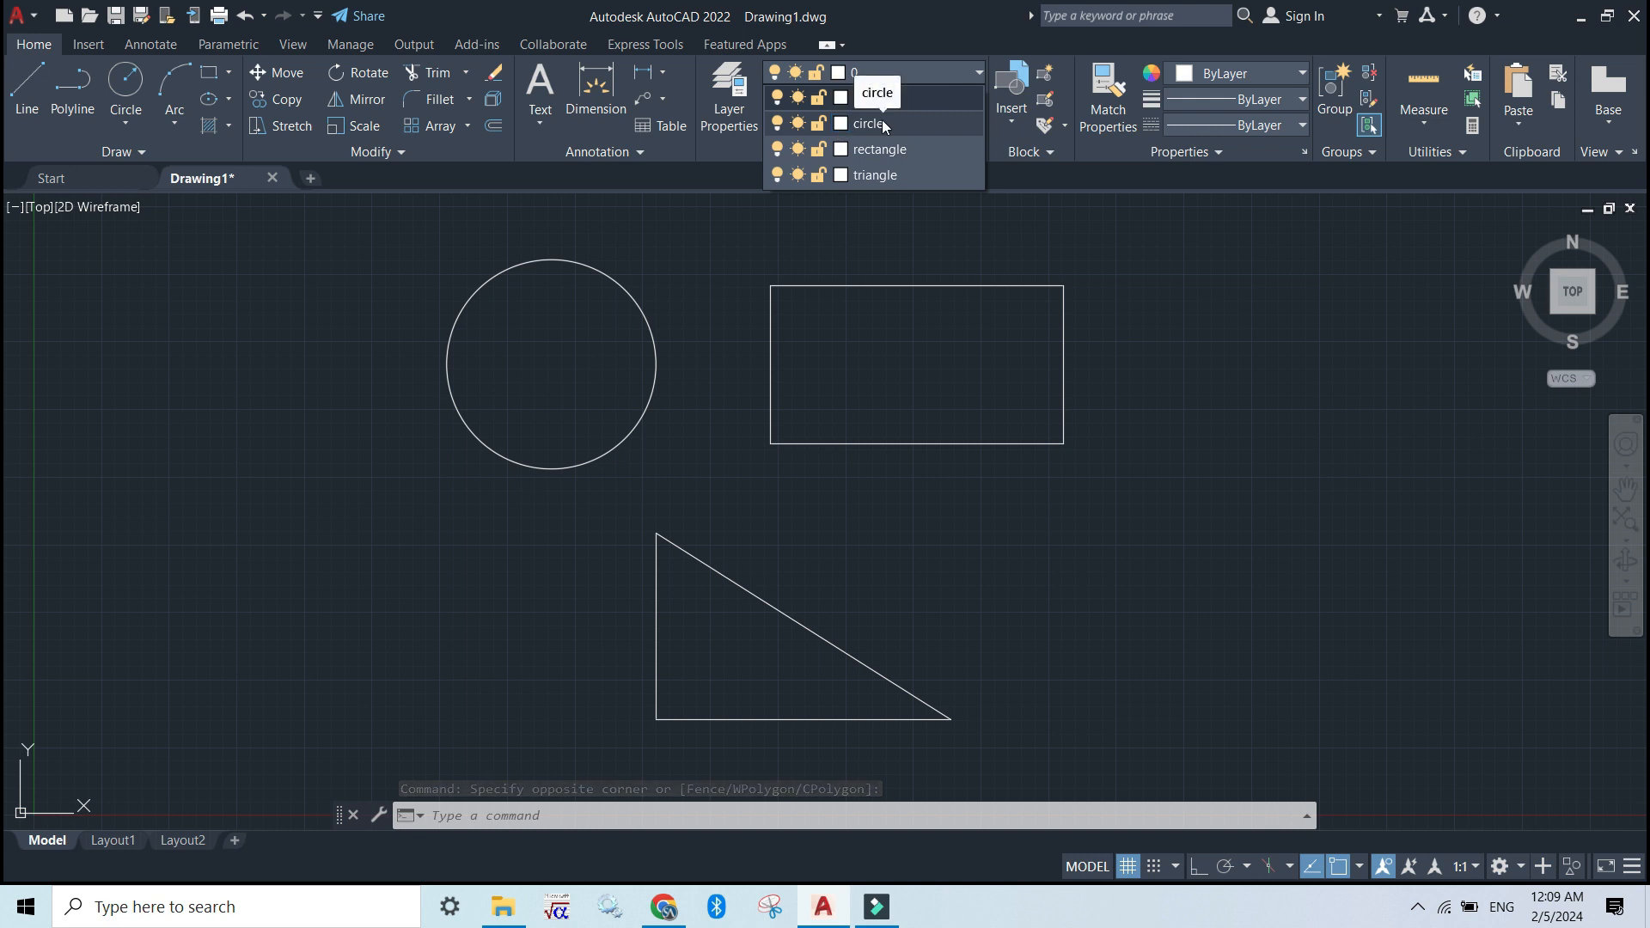
click(882, 123)
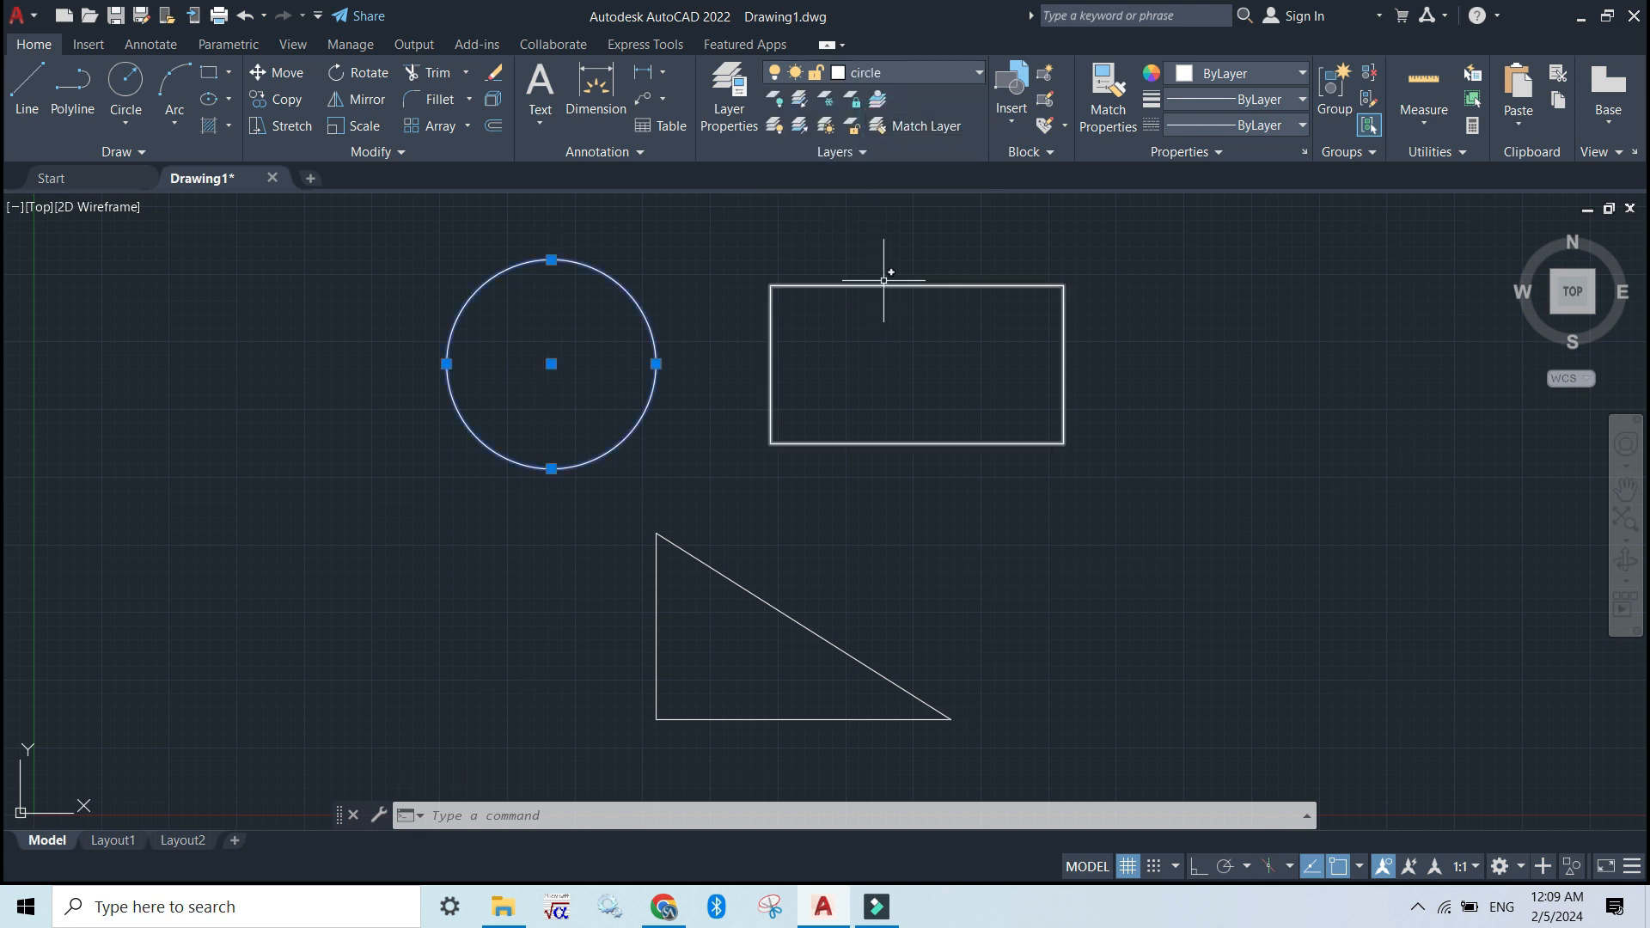
click(1034, 361)
click(978, 290)
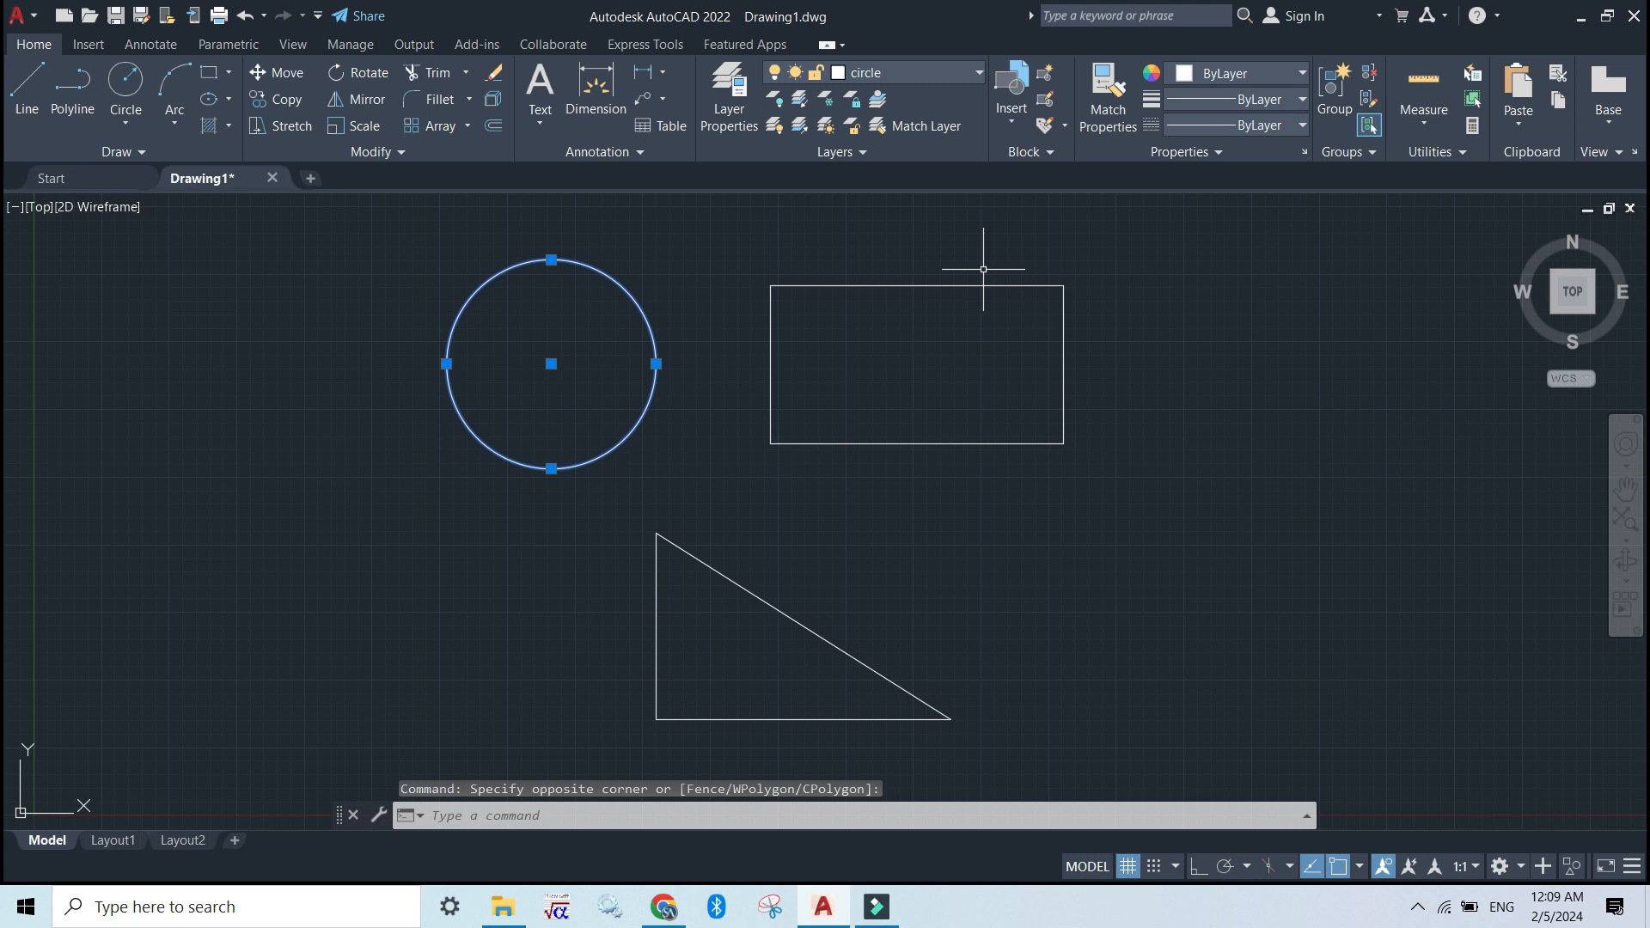
click(973, 285)
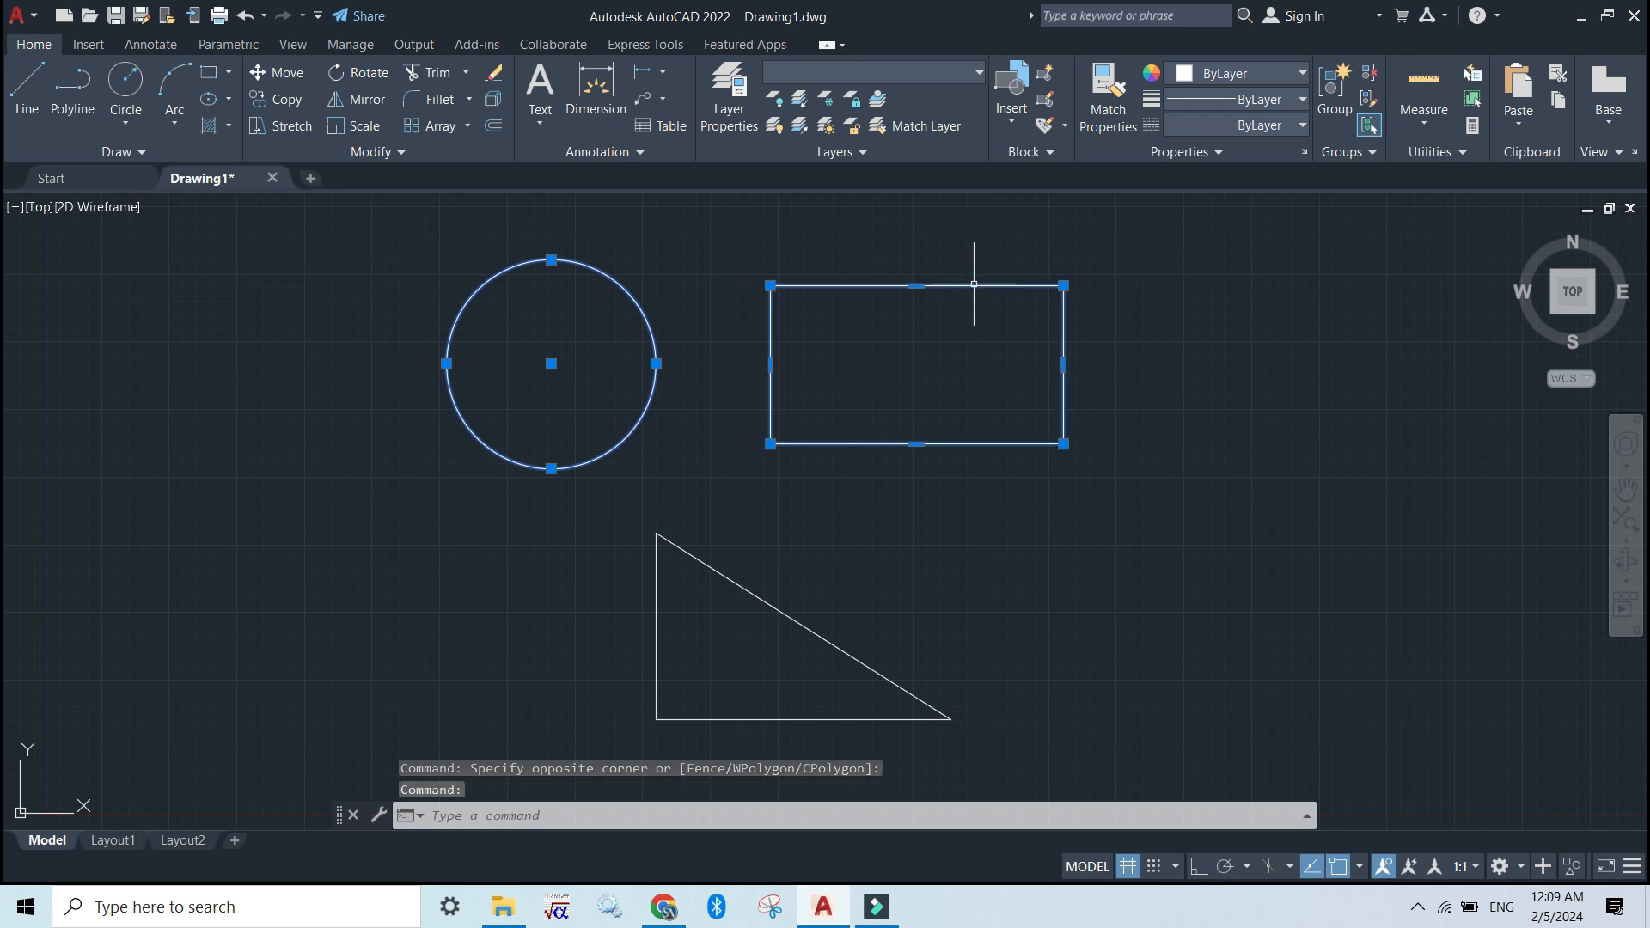
click(551, 364)
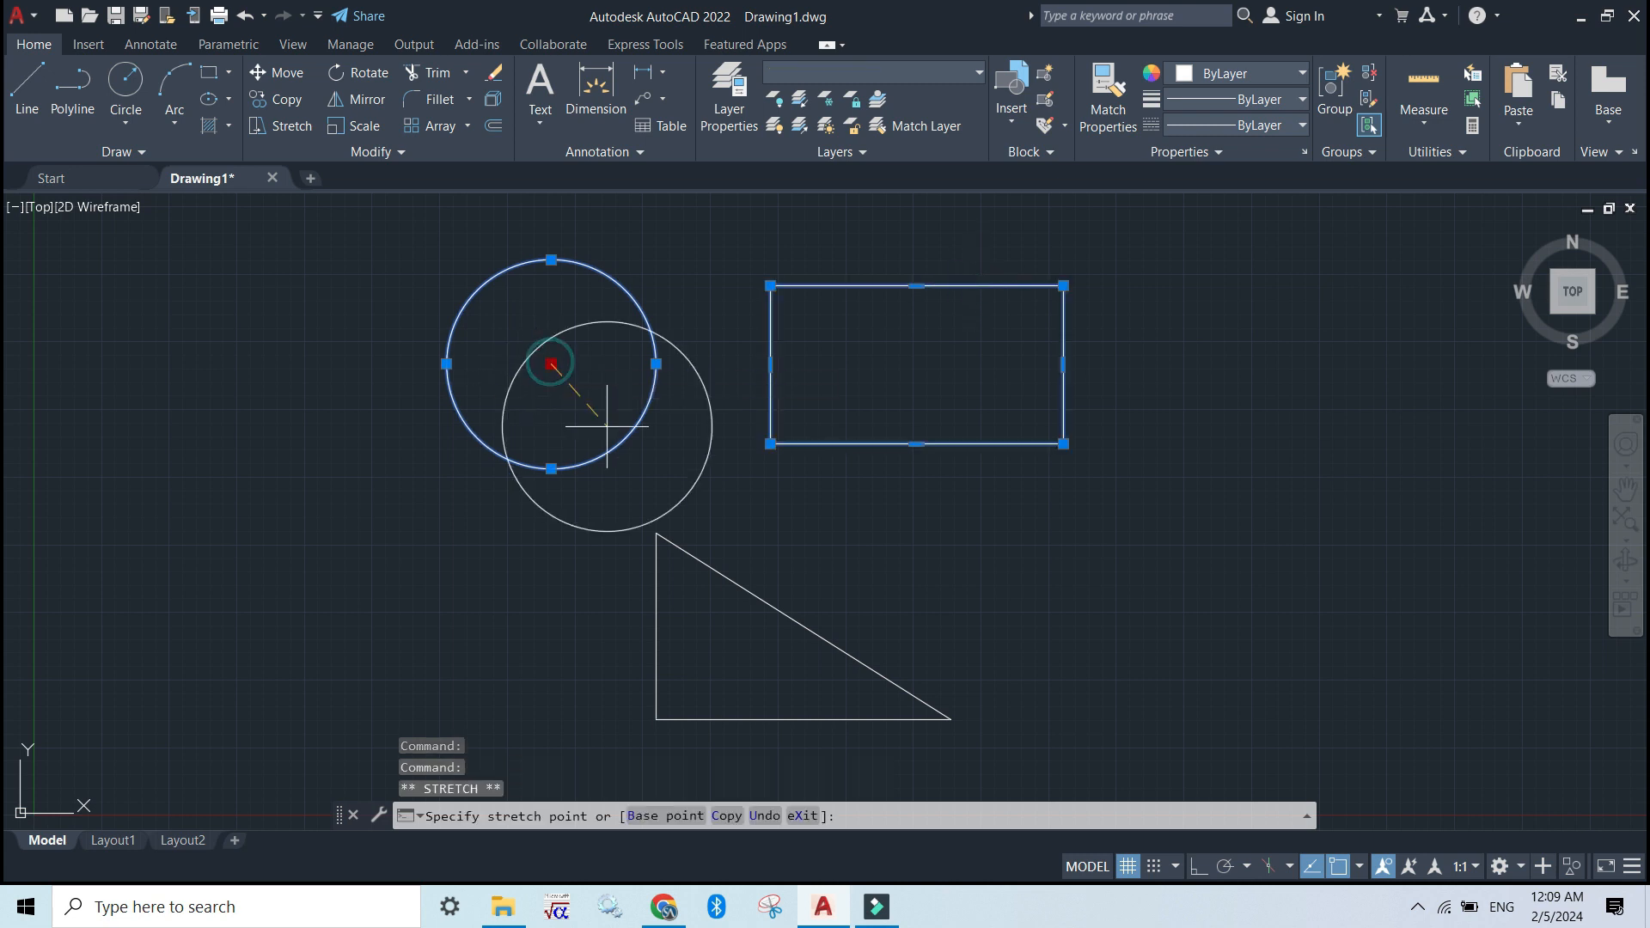
key(Escape)
key(Escape)
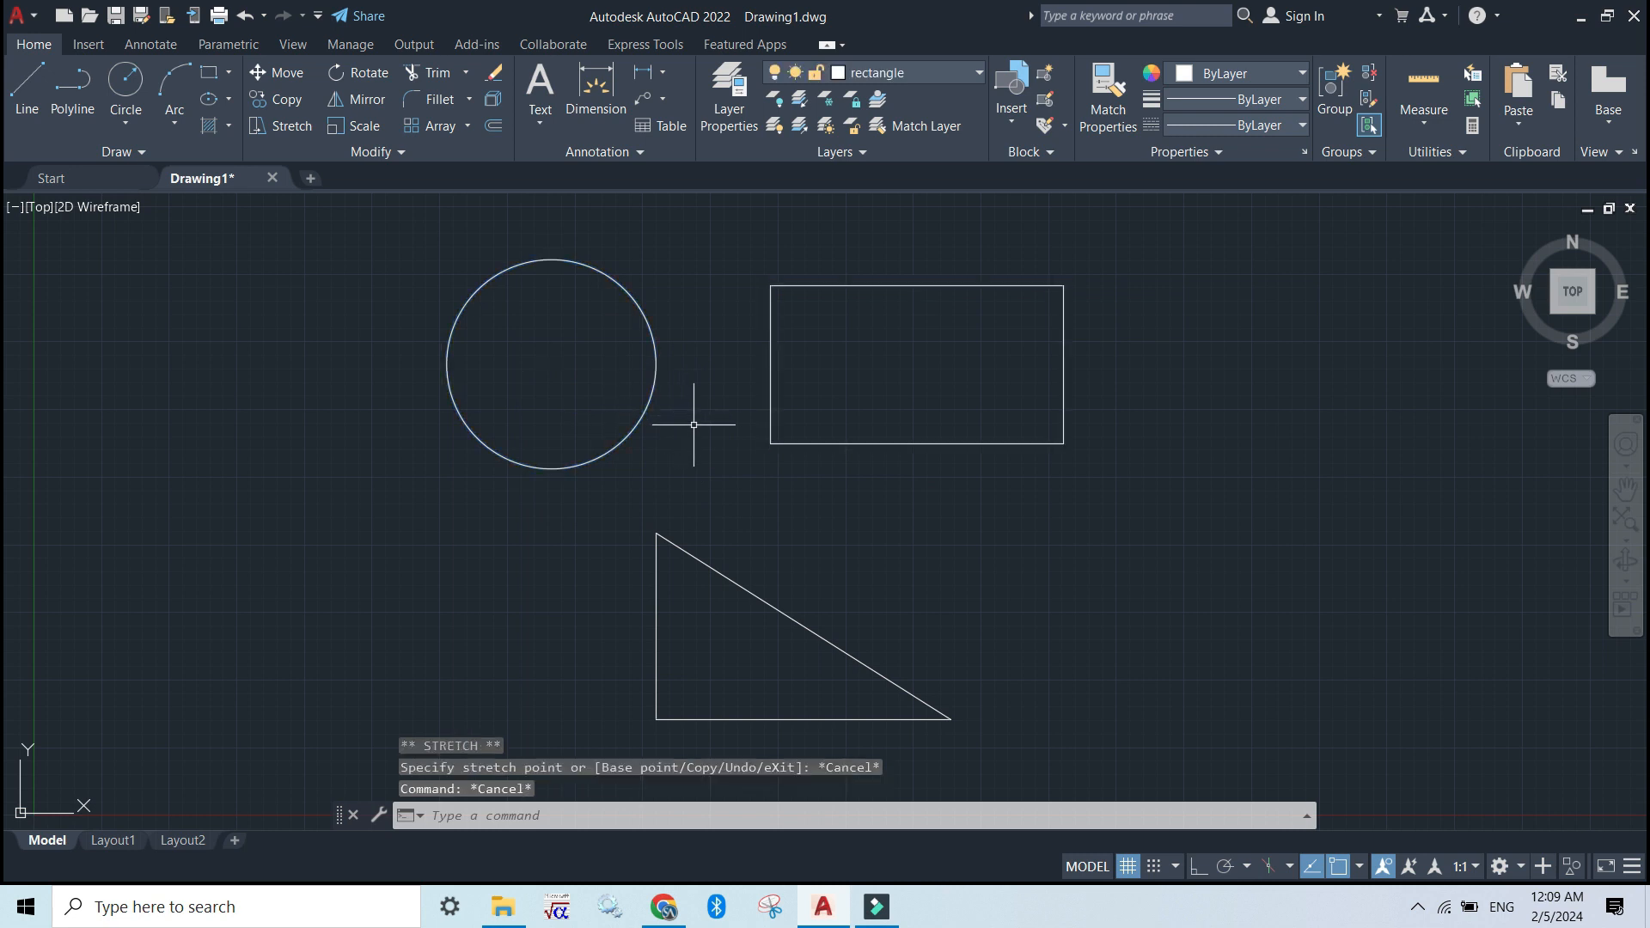
Assign the rectangle in the drawing to the "rectangle" layer and clear the selection
click(792, 444)
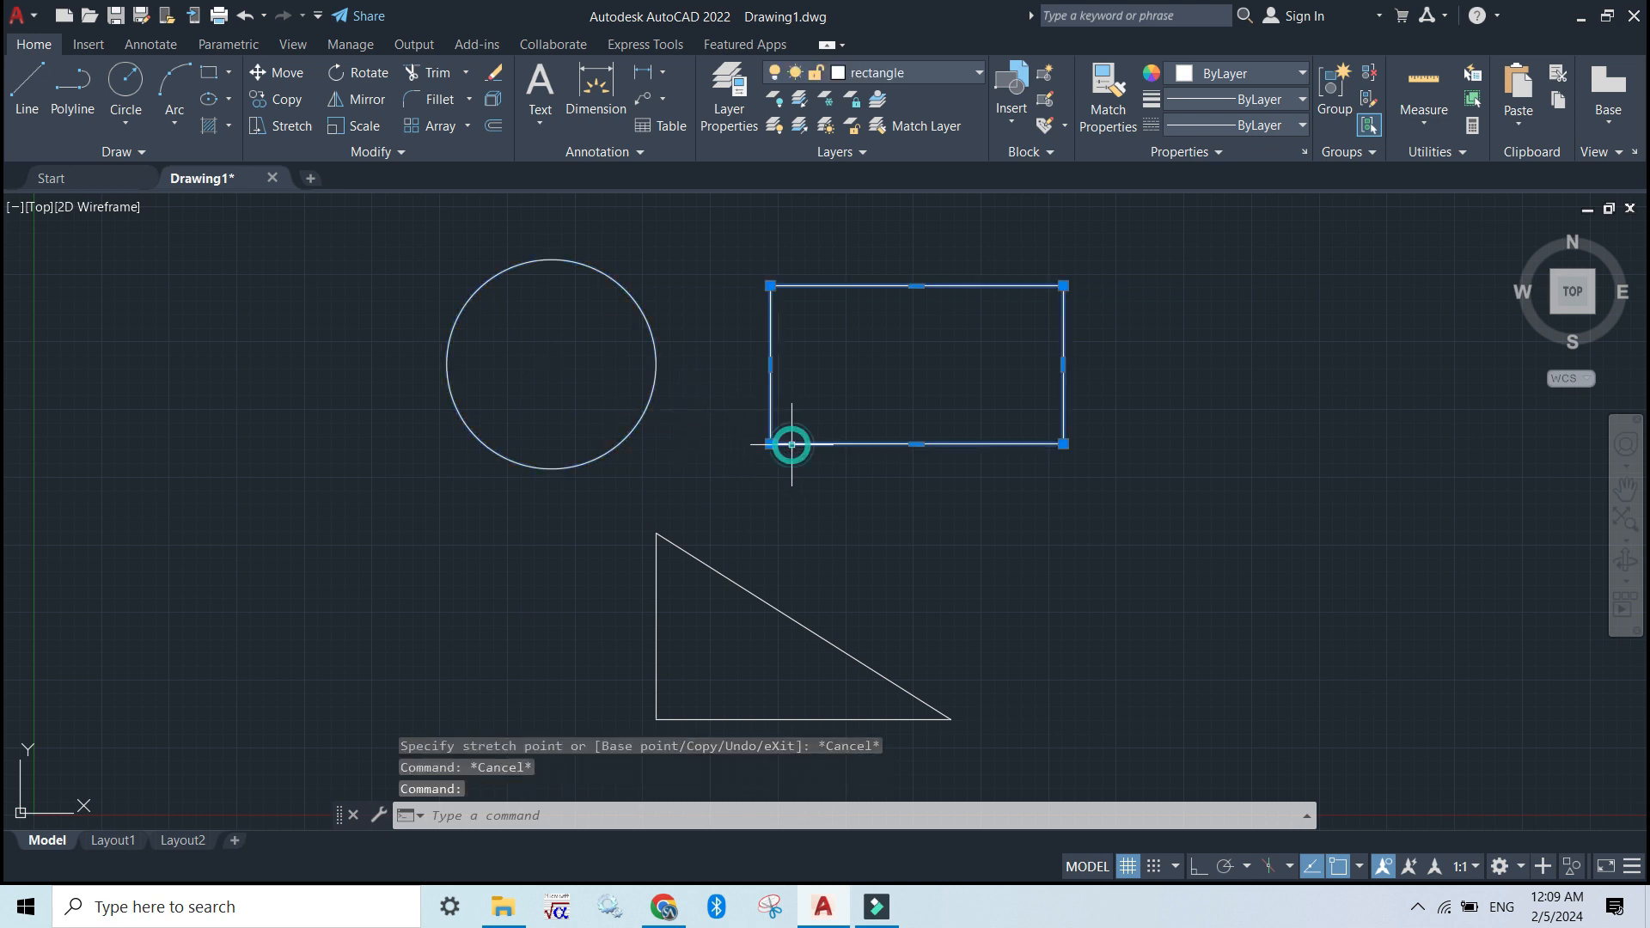
click(979, 72)
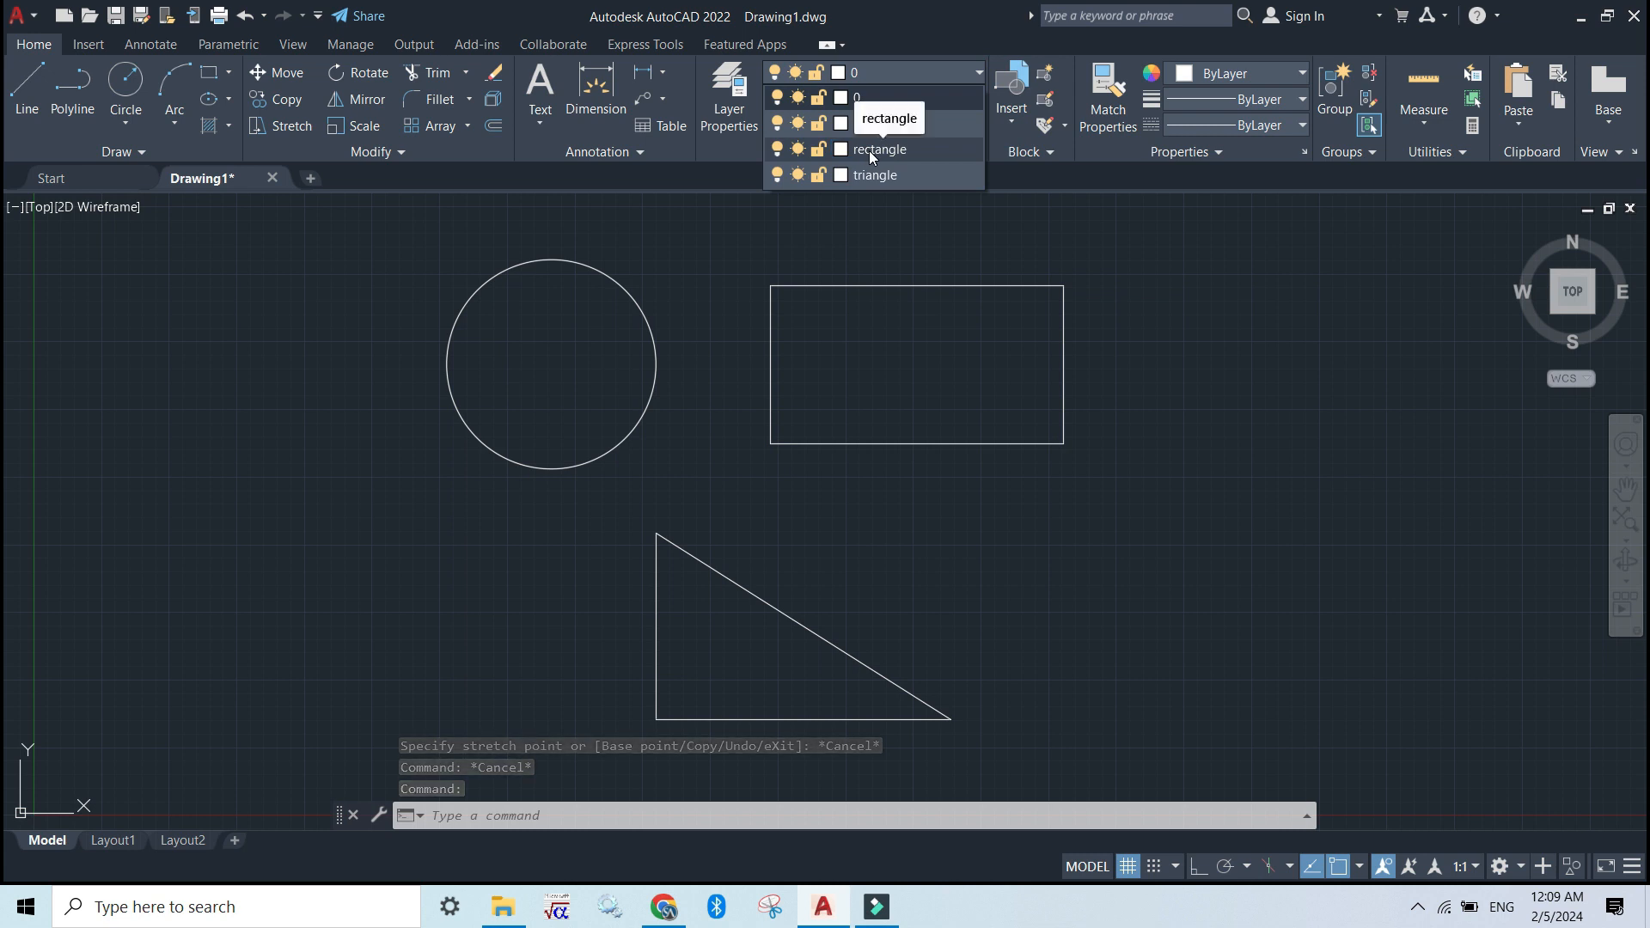
click(869, 151)
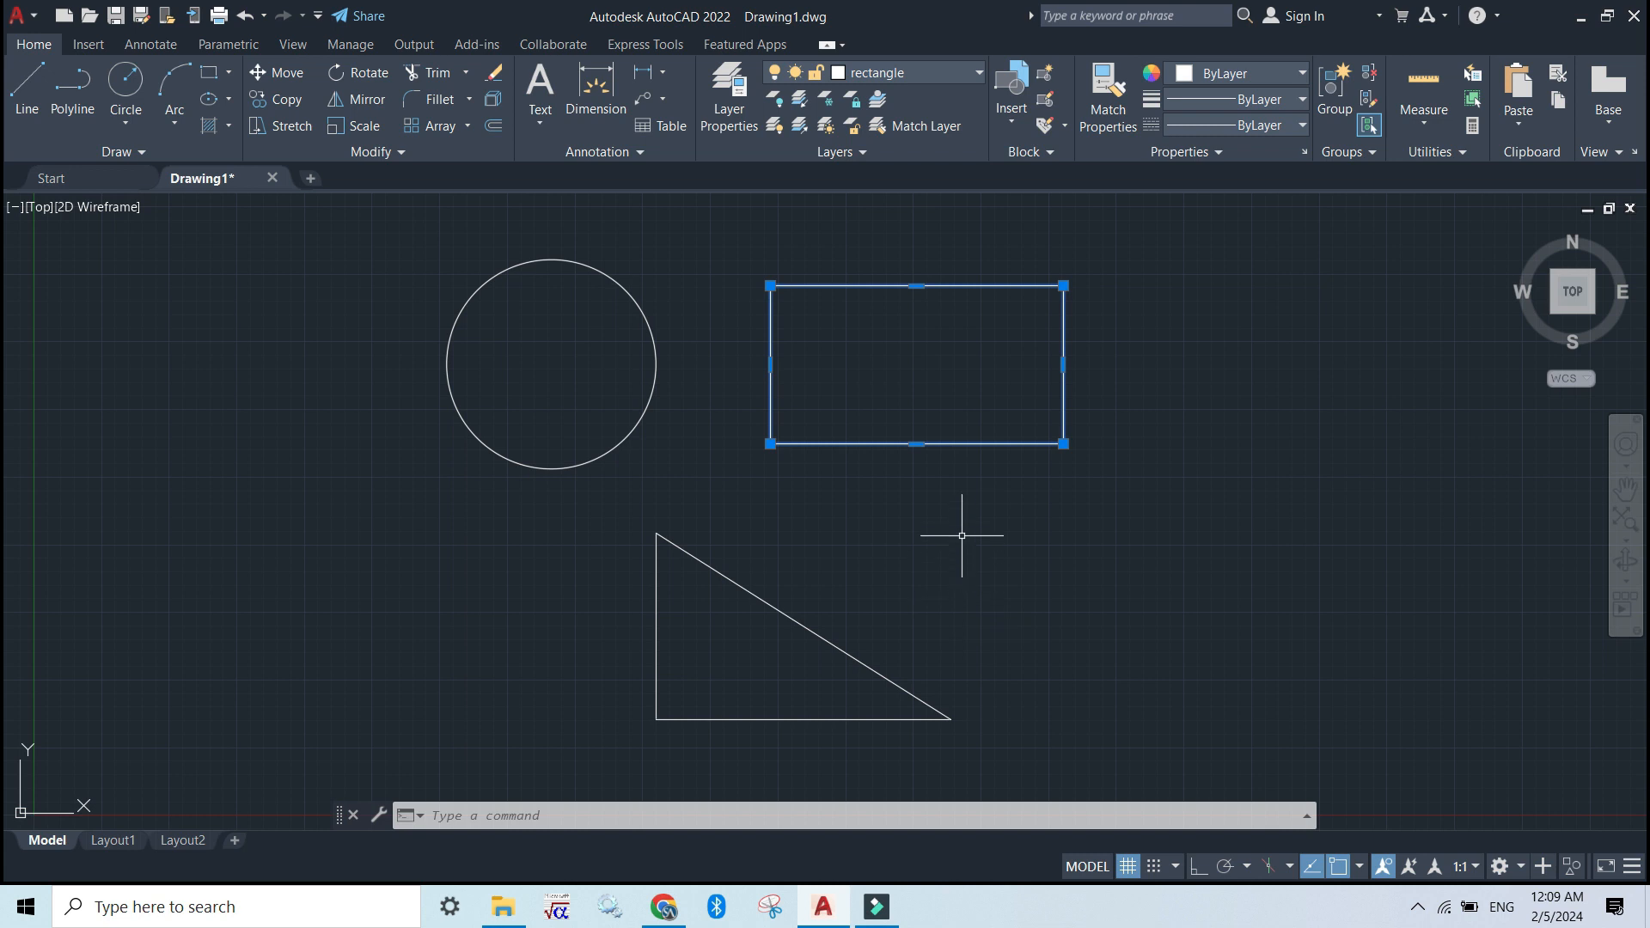
key(Escape)
Select all three lines of the triangle, assign them to the "triangle" layer and clear the selection
click(792, 614)
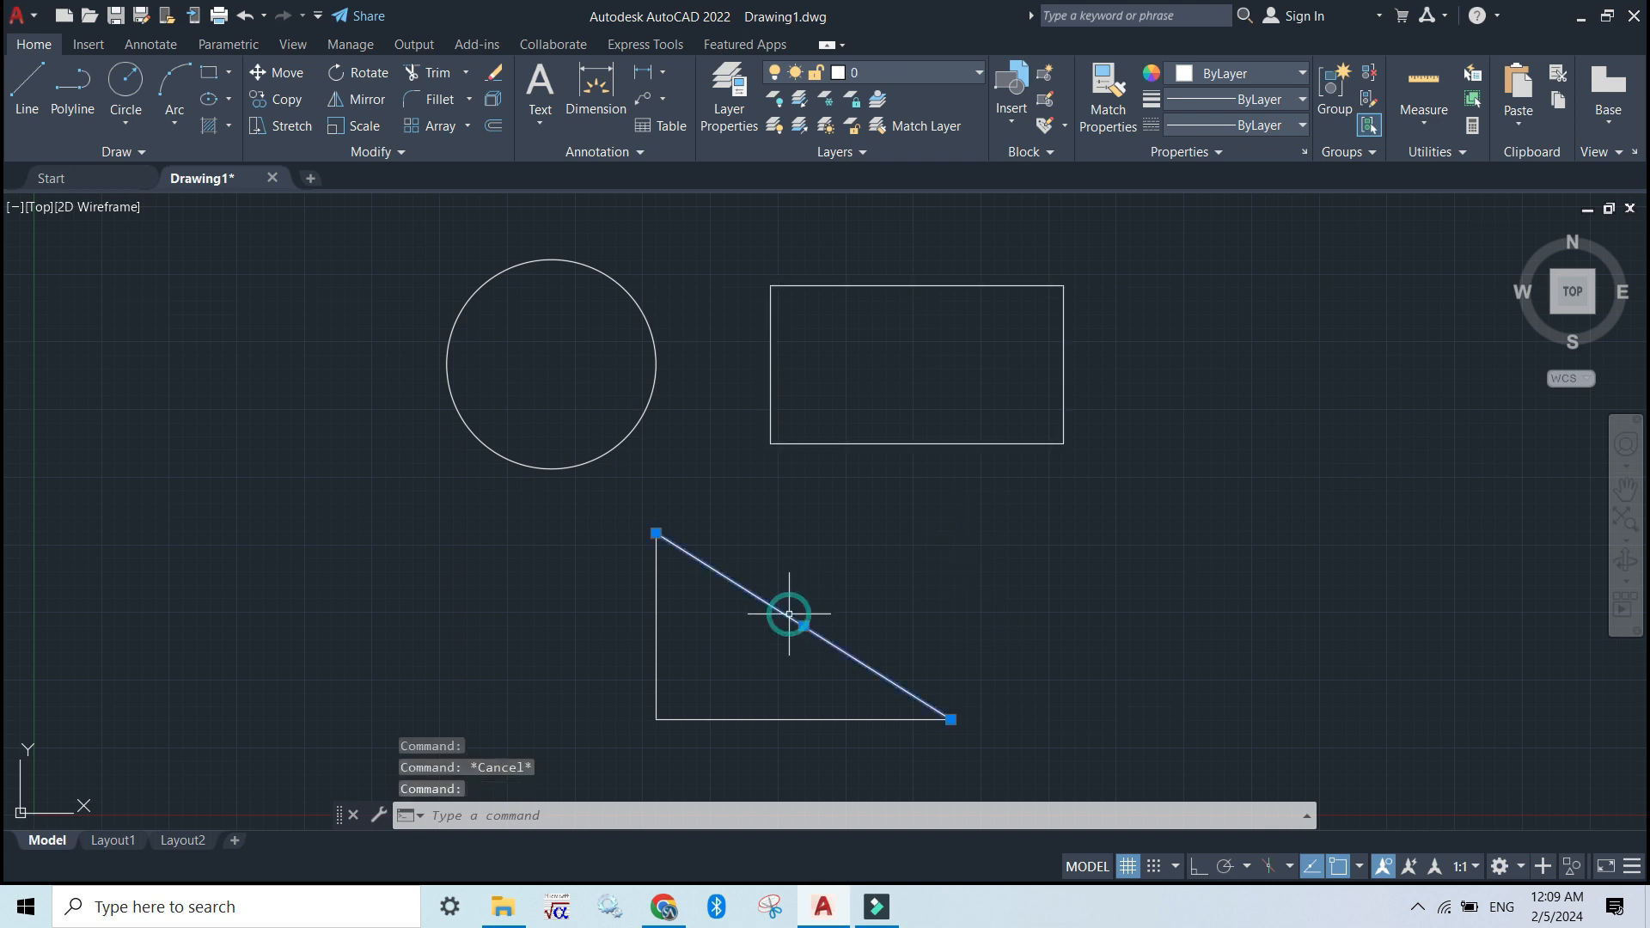
key(Escape)
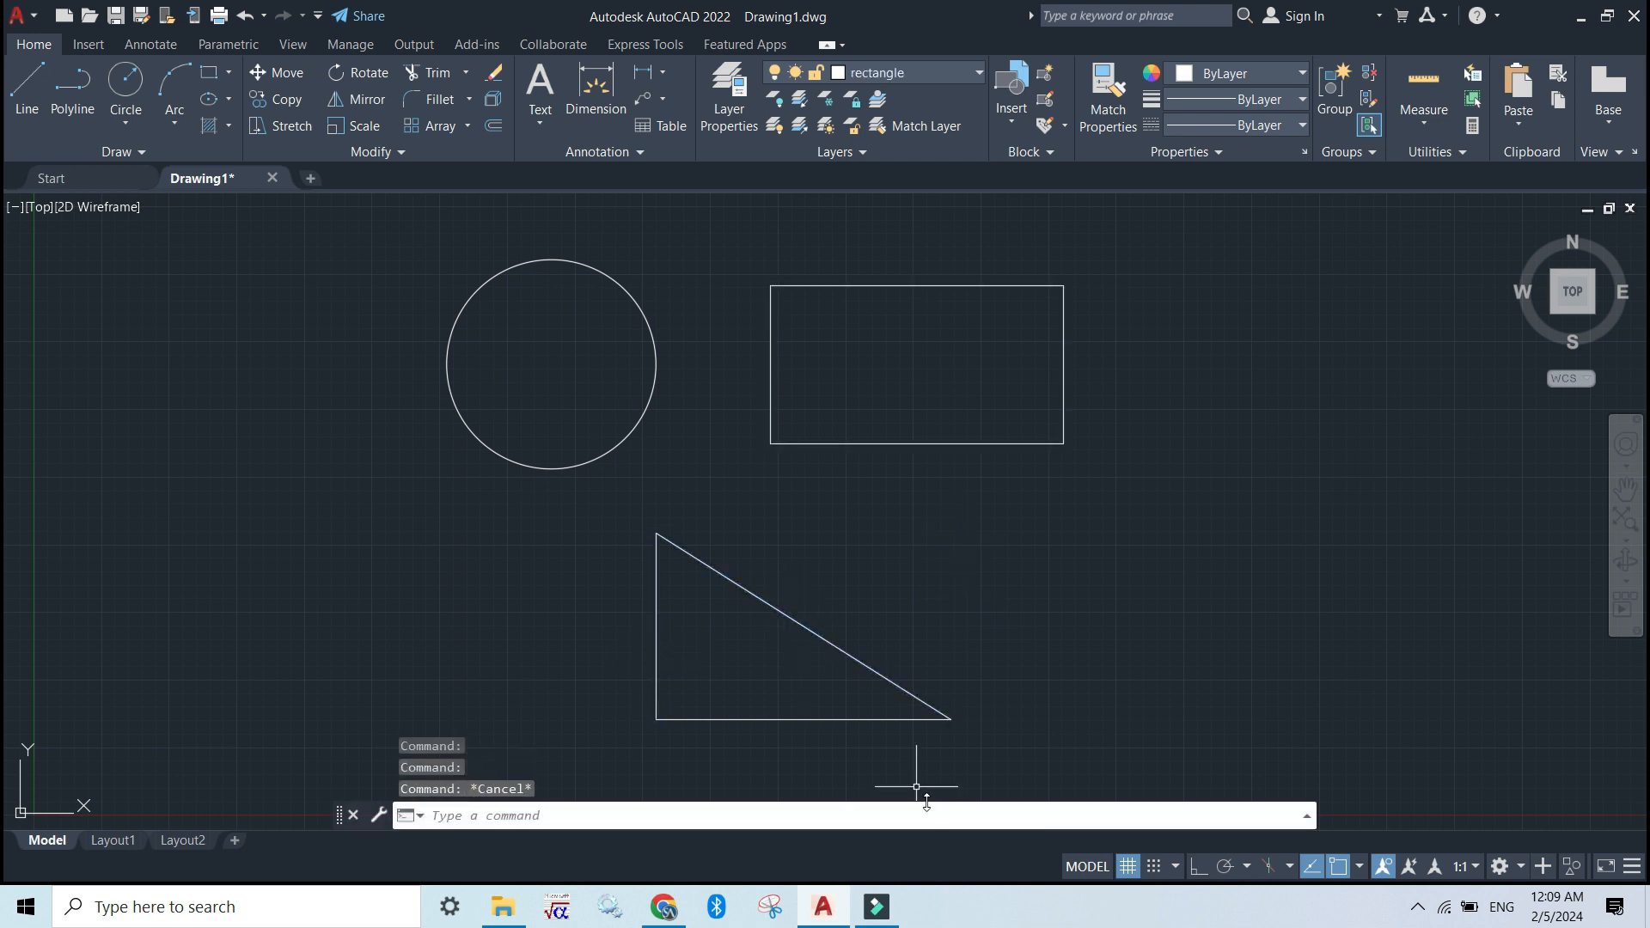
click(874, 771)
click(636, 656)
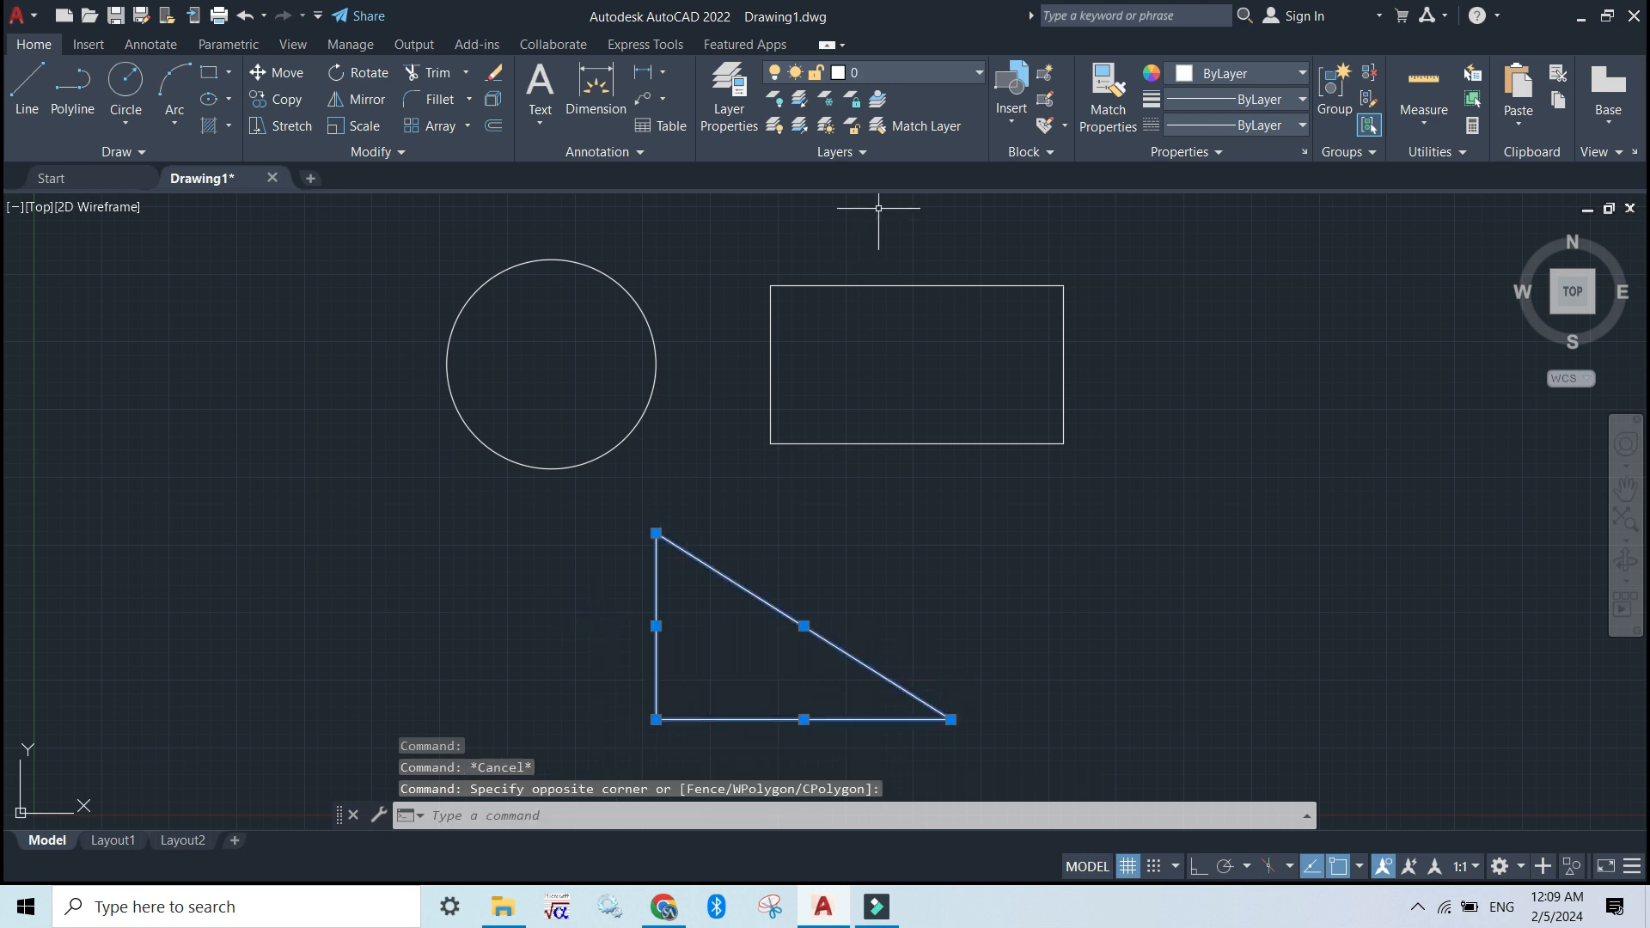
click(926, 72)
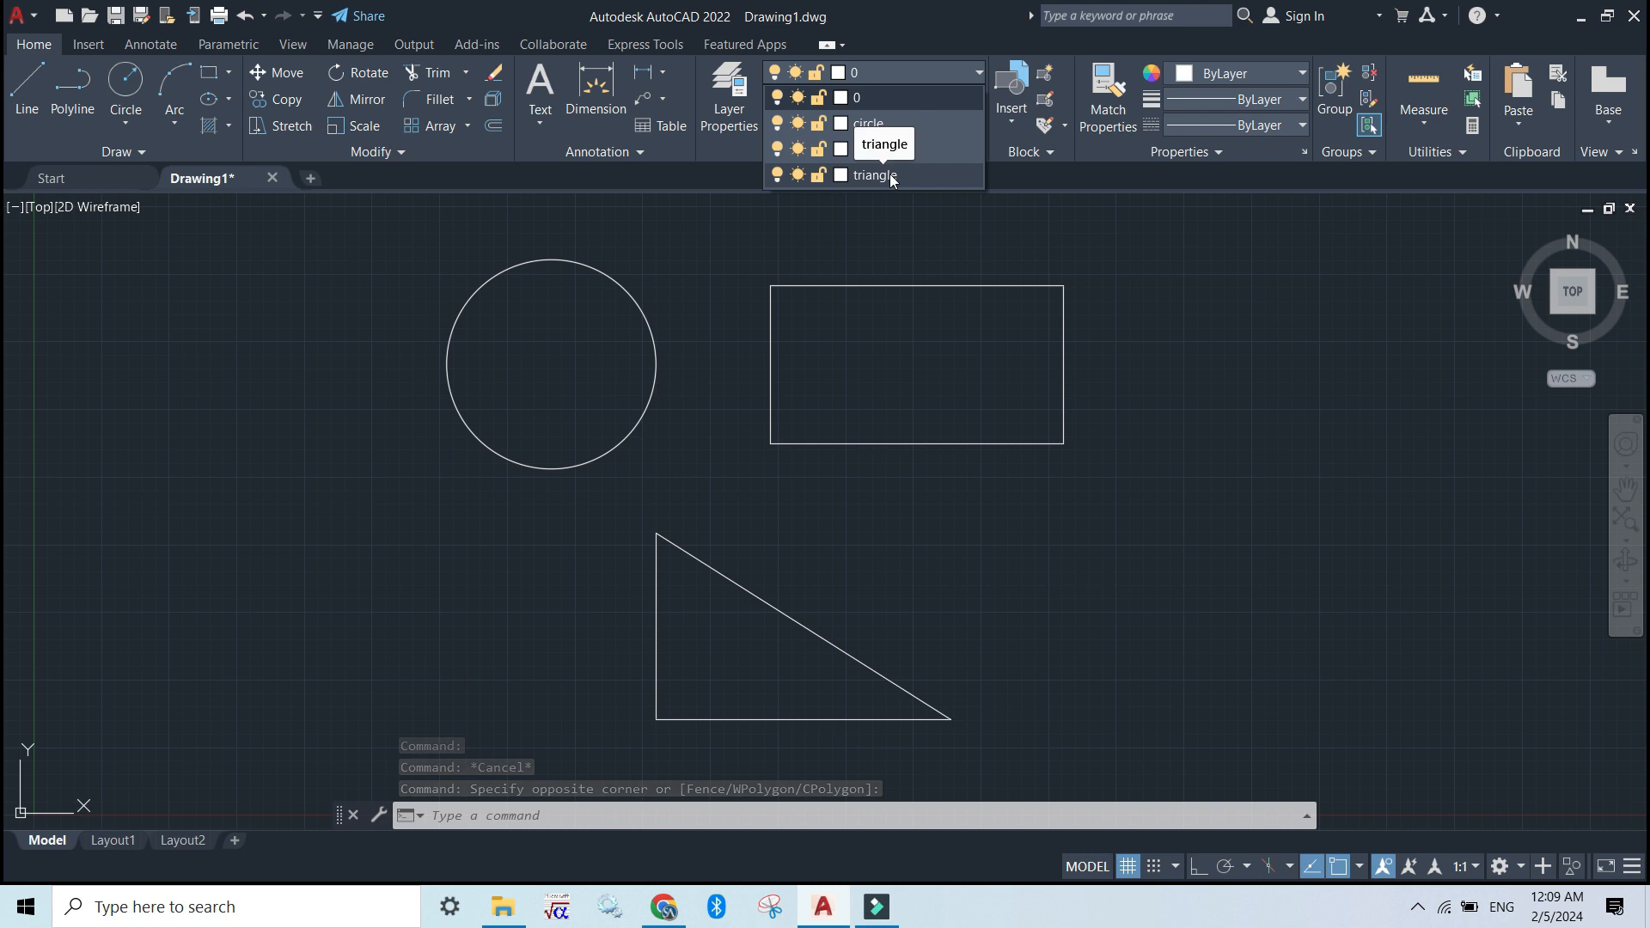
click(889, 174)
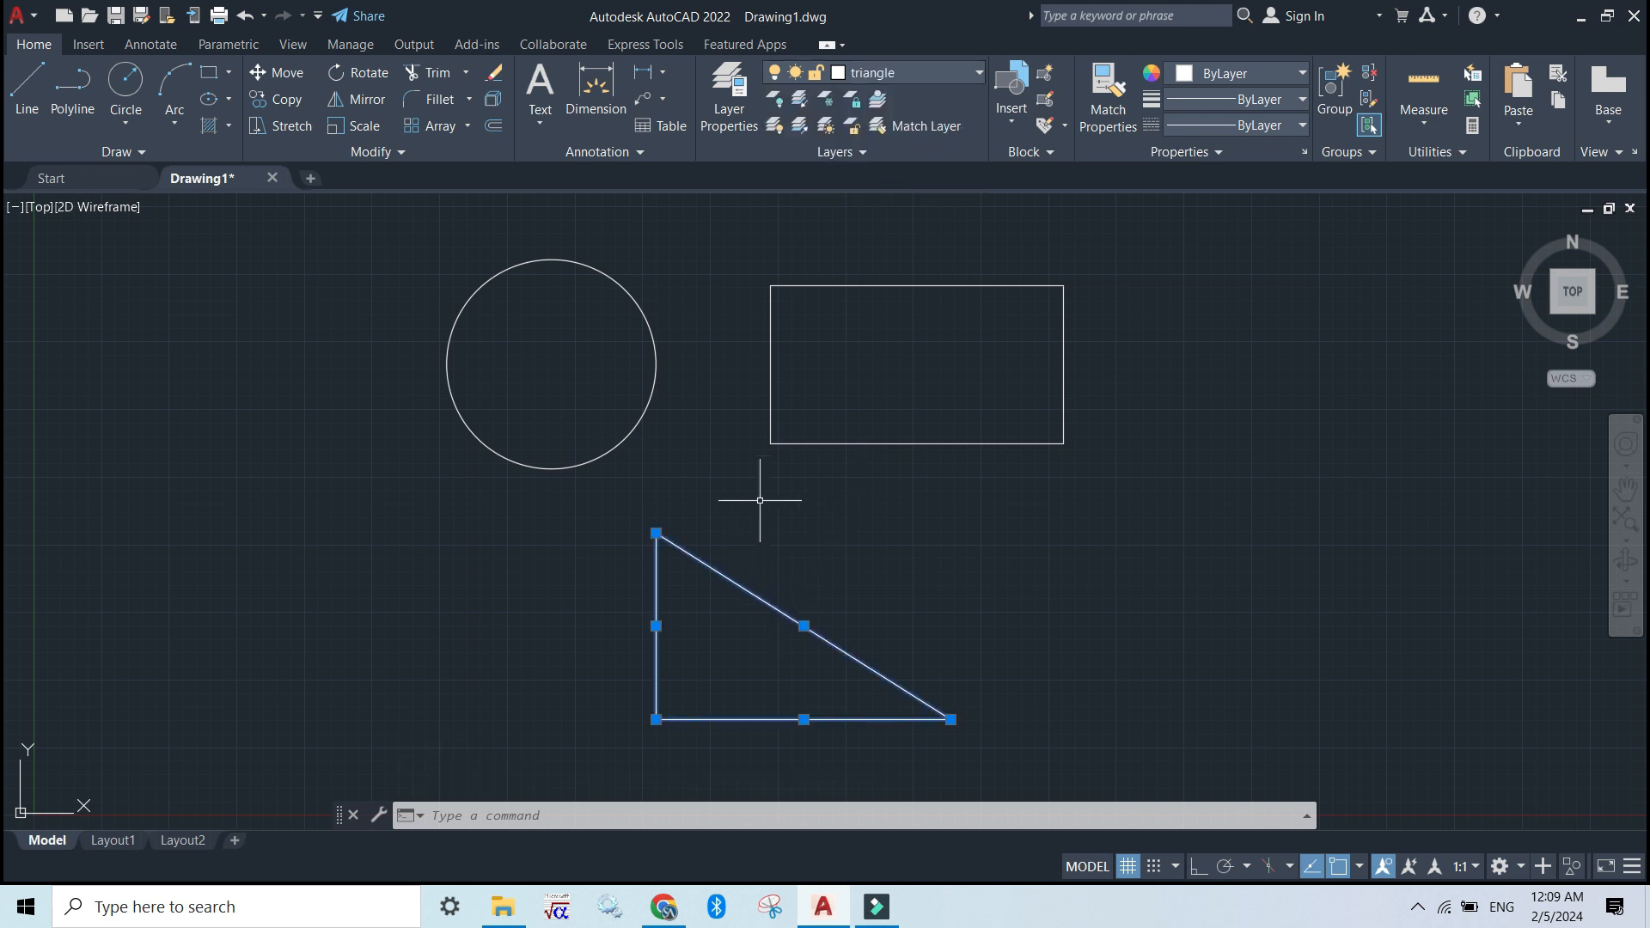
key(Escape)
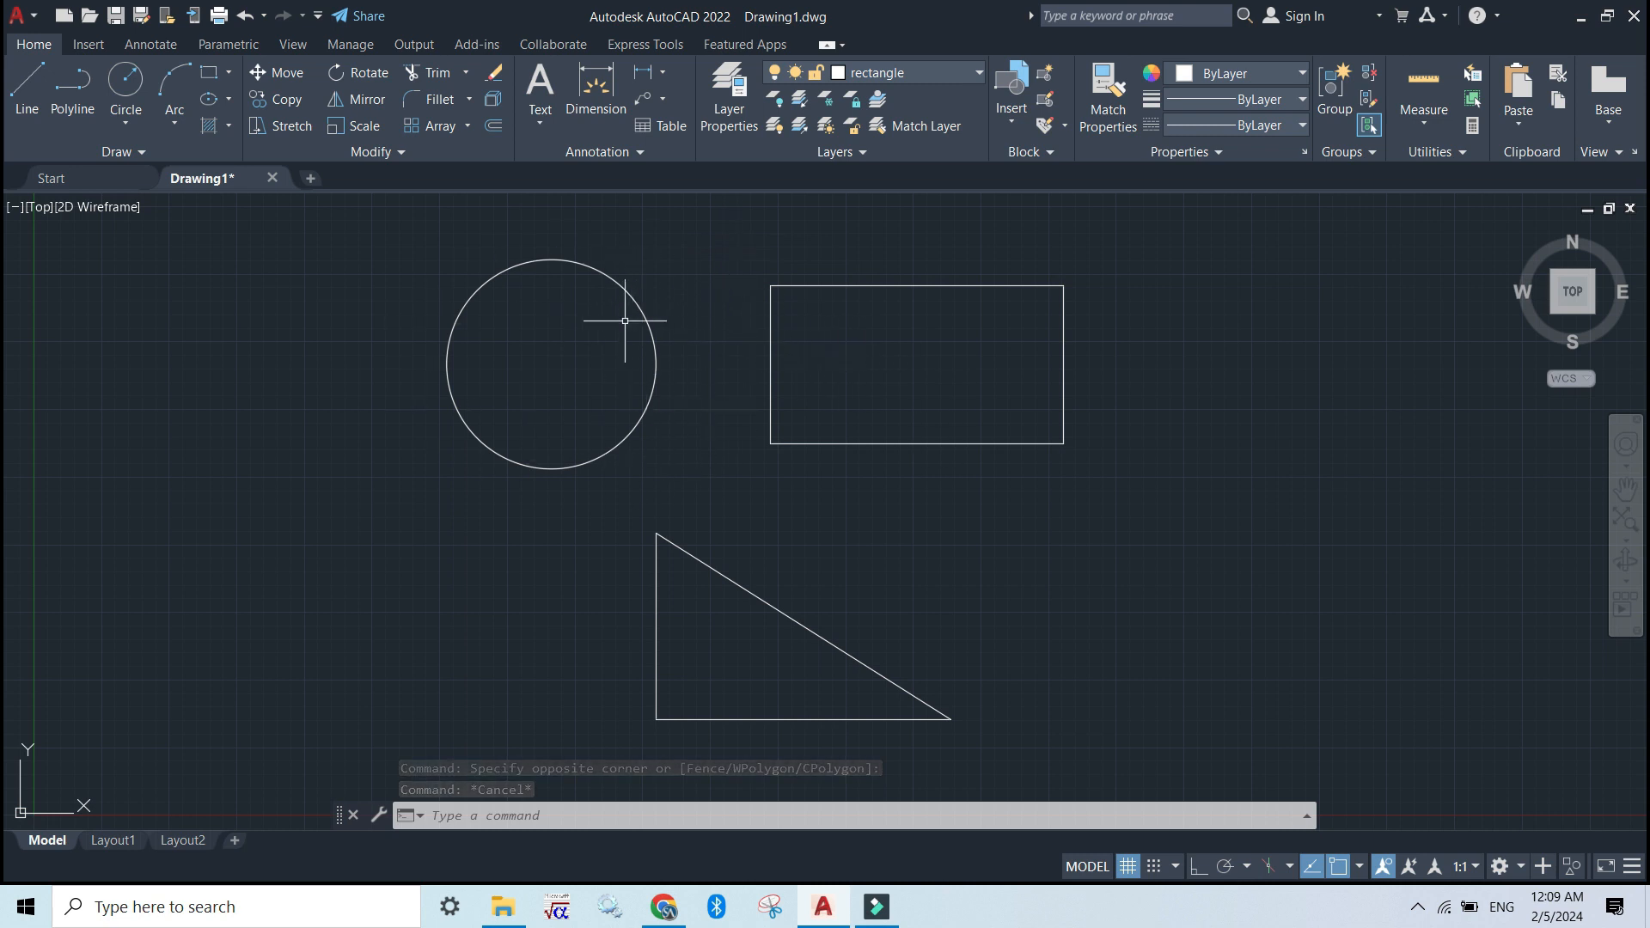
Try to freeze the current "rectangle" layer and dismiss the warning
click(921, 74)
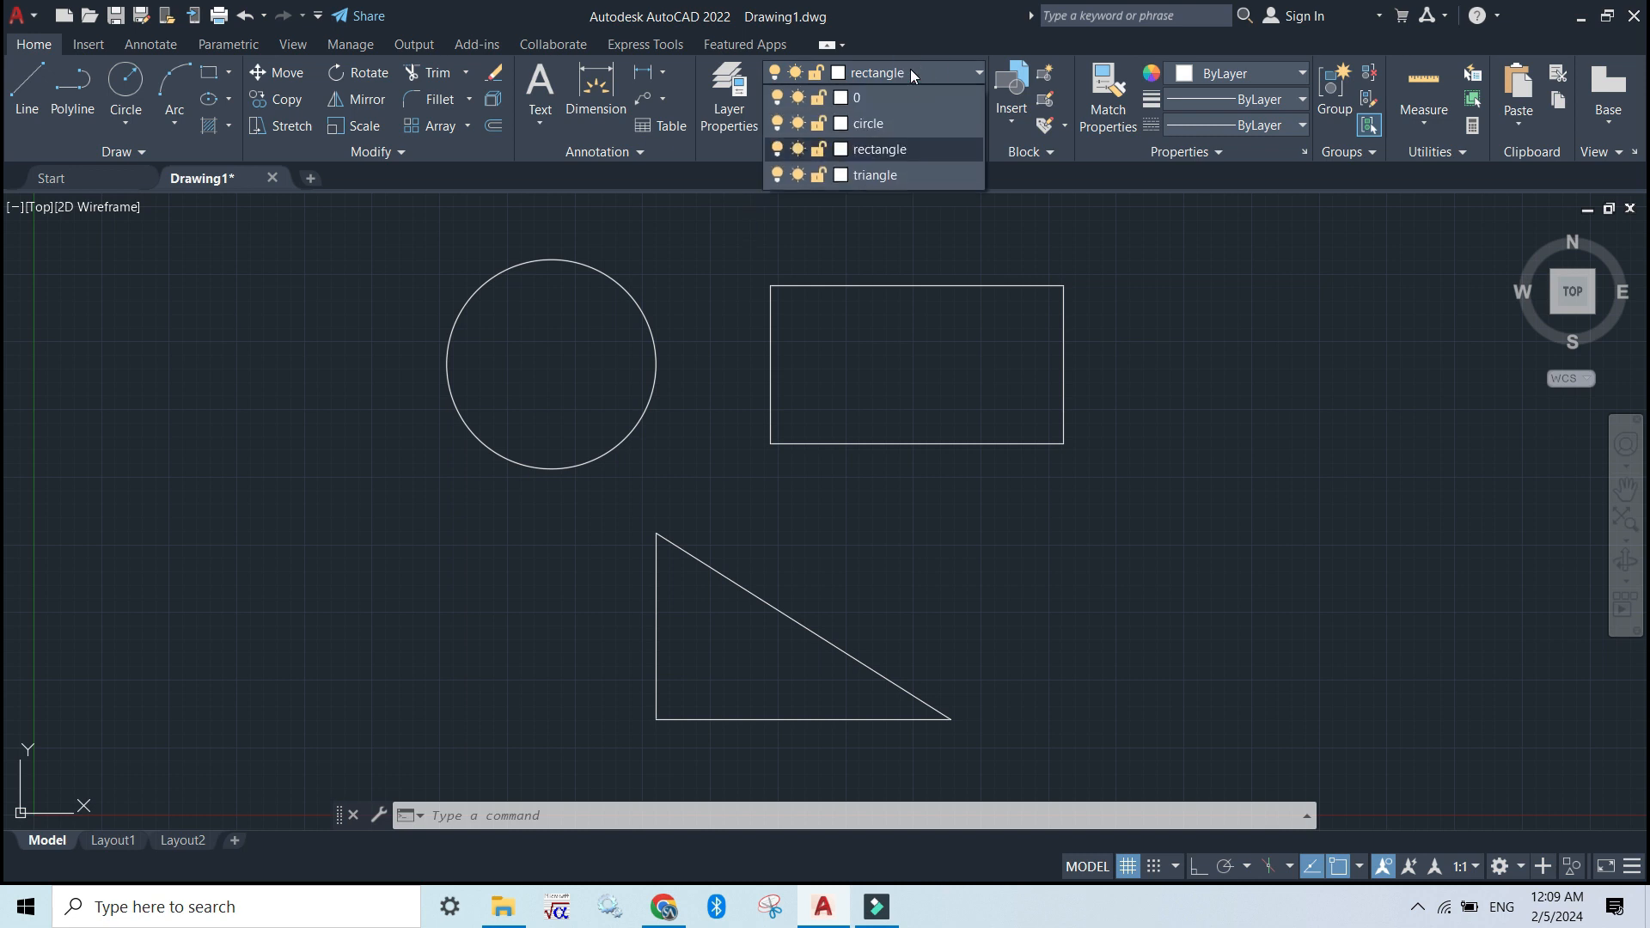
click(795, 156)
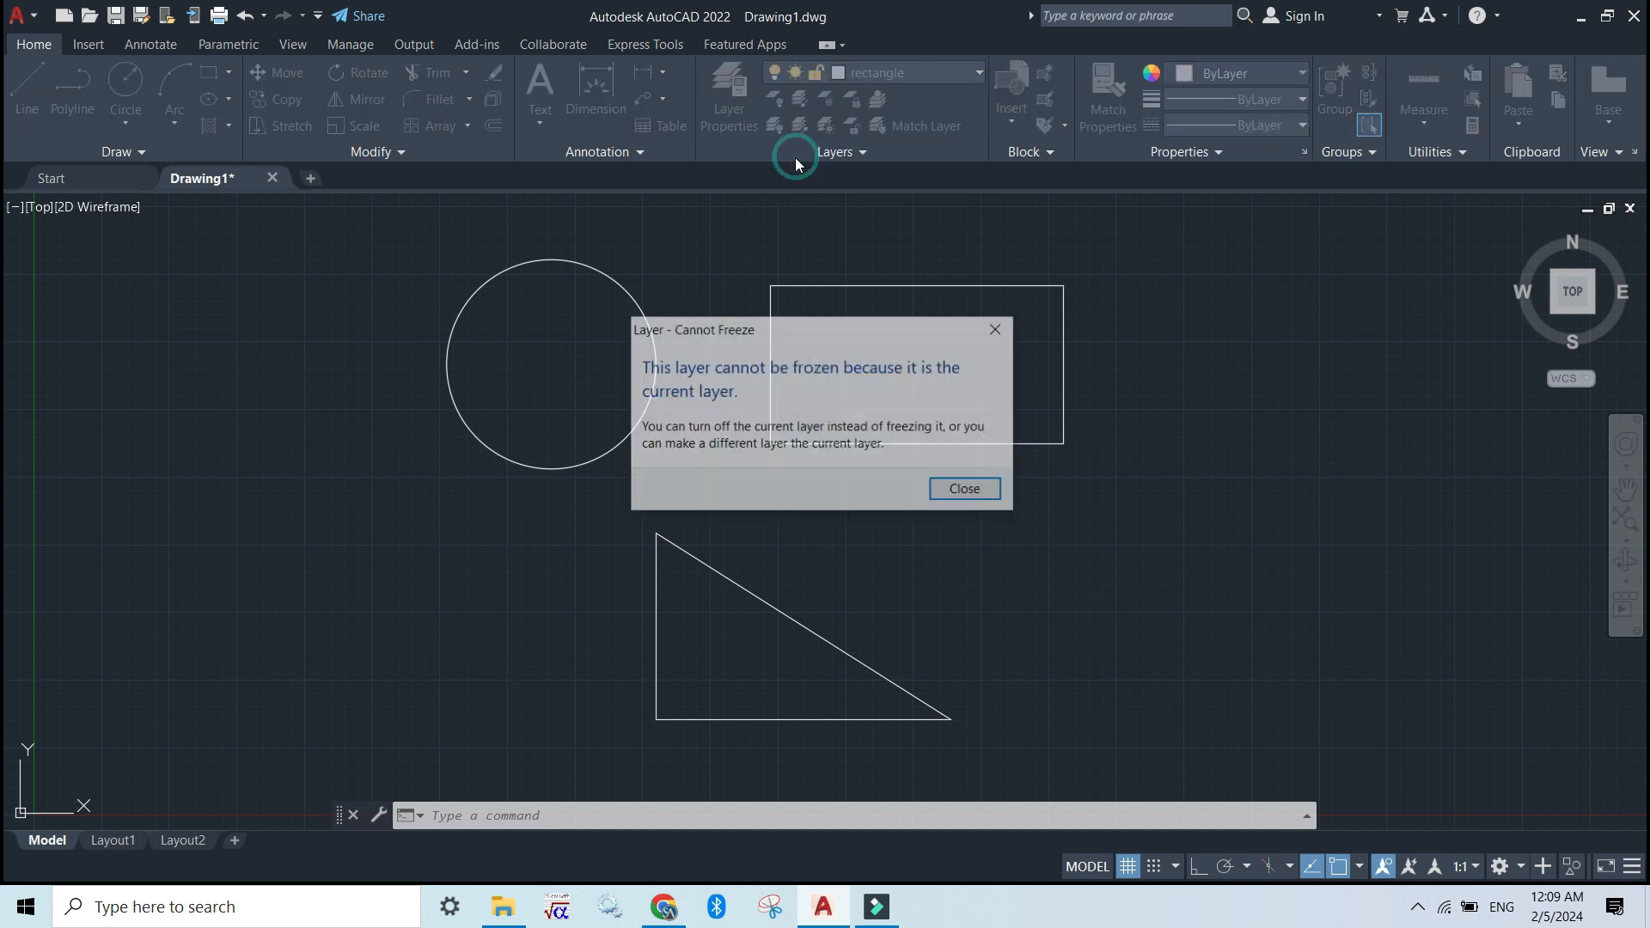
click(982, 488)
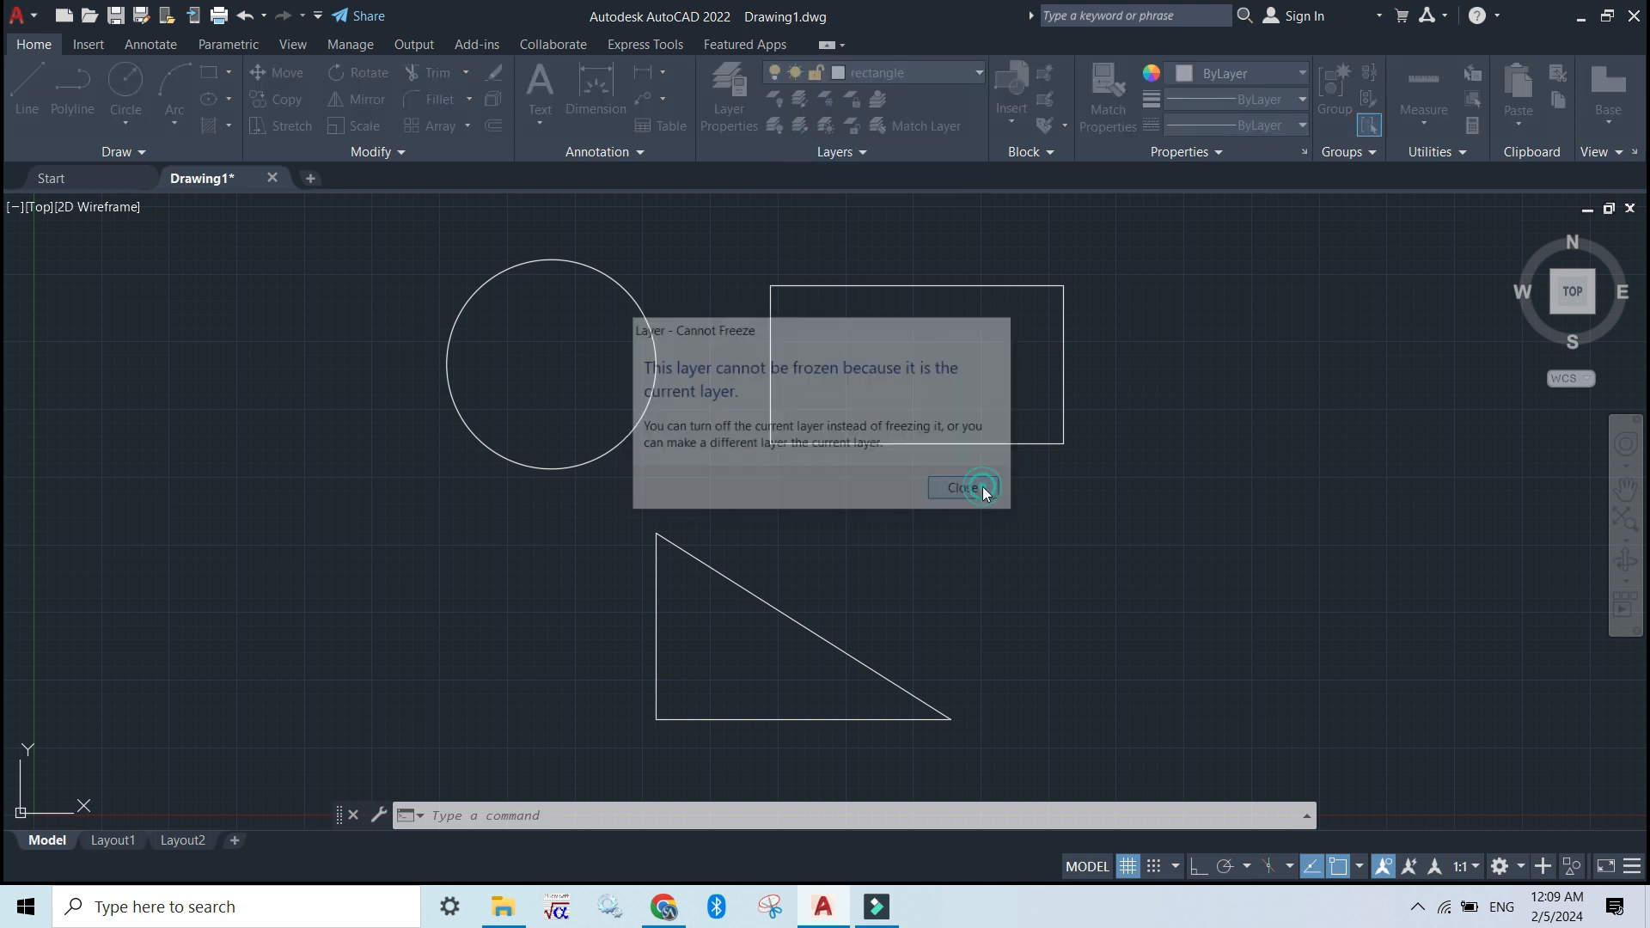
Make layer 0 current and freeze the "rectangle" and "triangle" layers
click(964, 83)
click(947, 89)
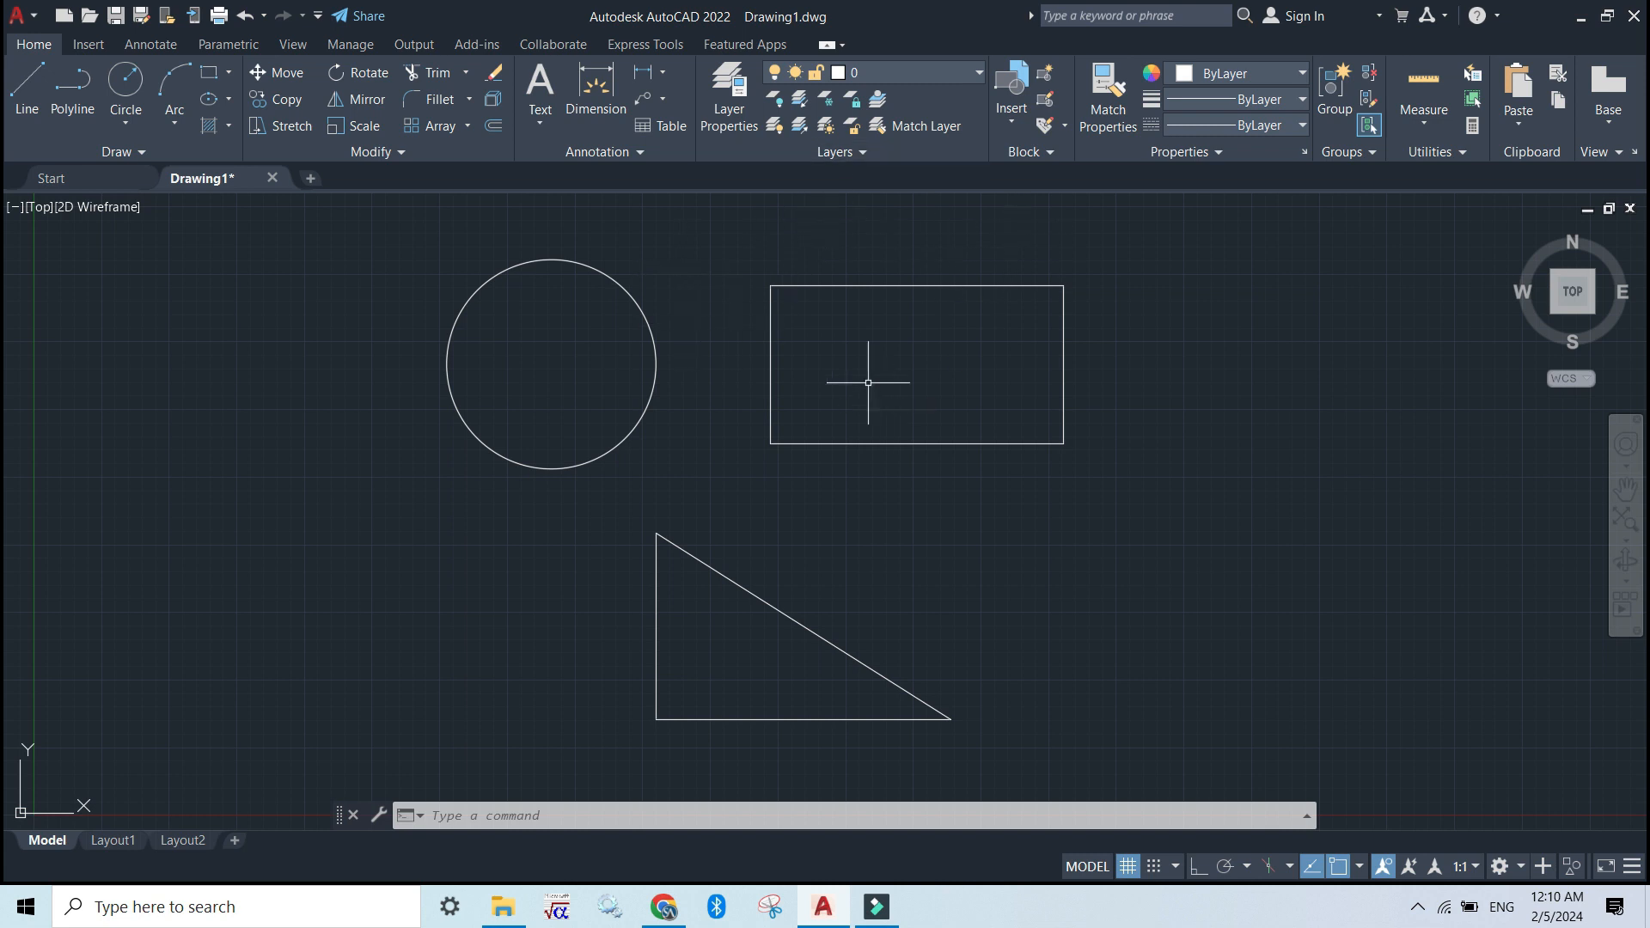
click(979, 76)
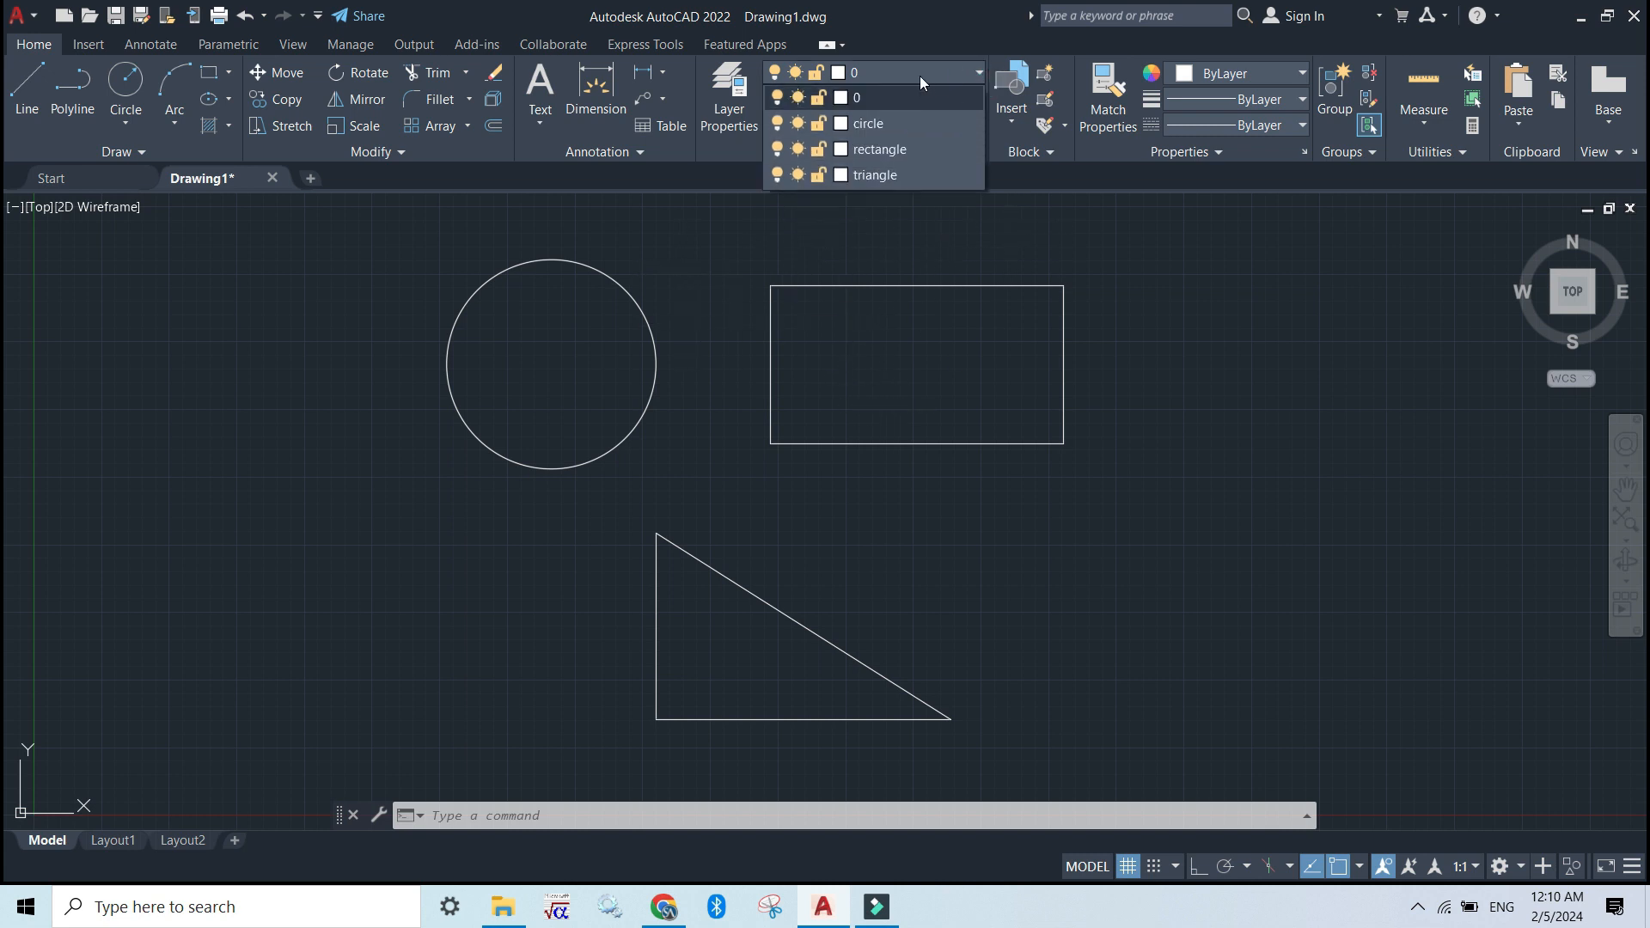
click(797, 150)
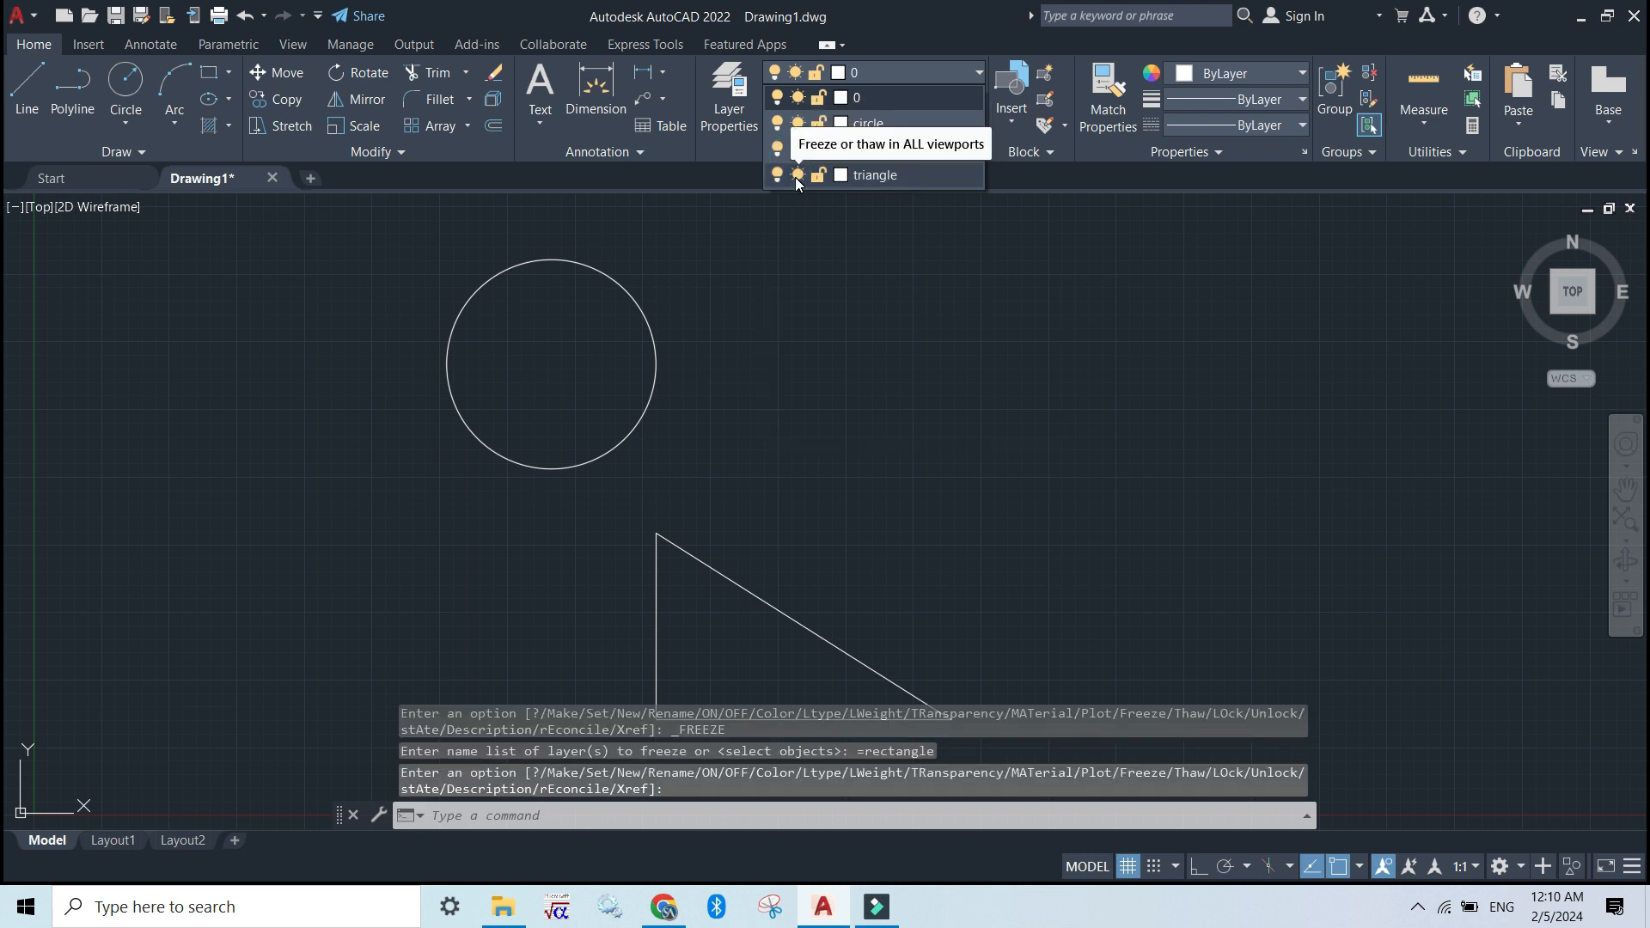
click(798, 175)
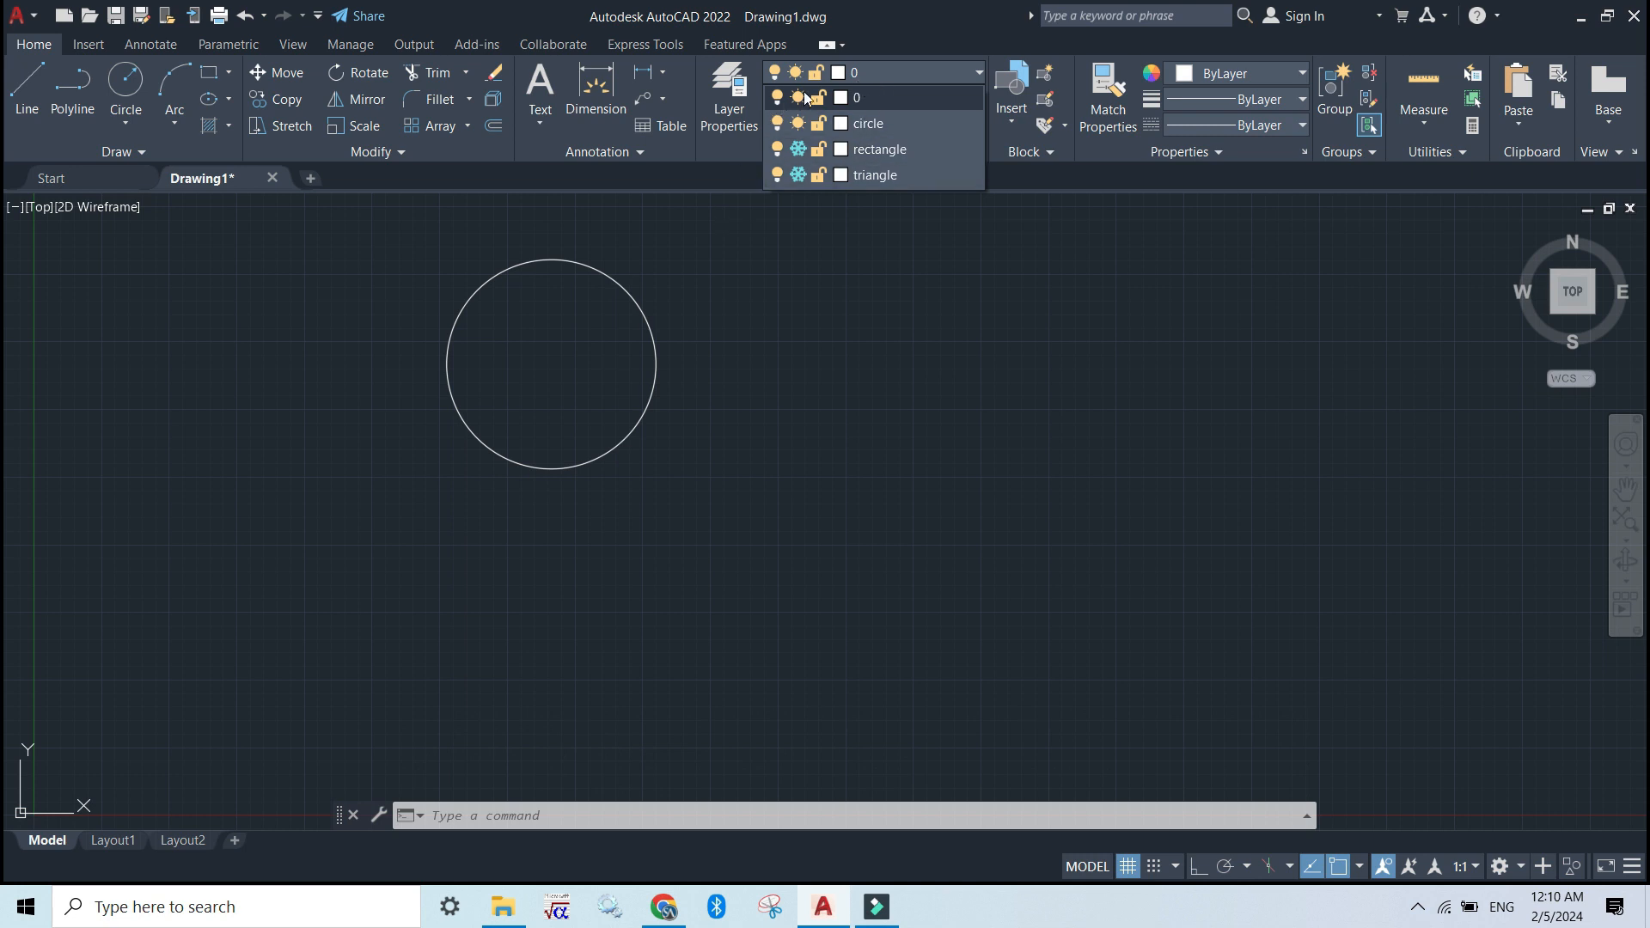
Thaw the "rectangle" and "triangle" layers
click(799, 150)
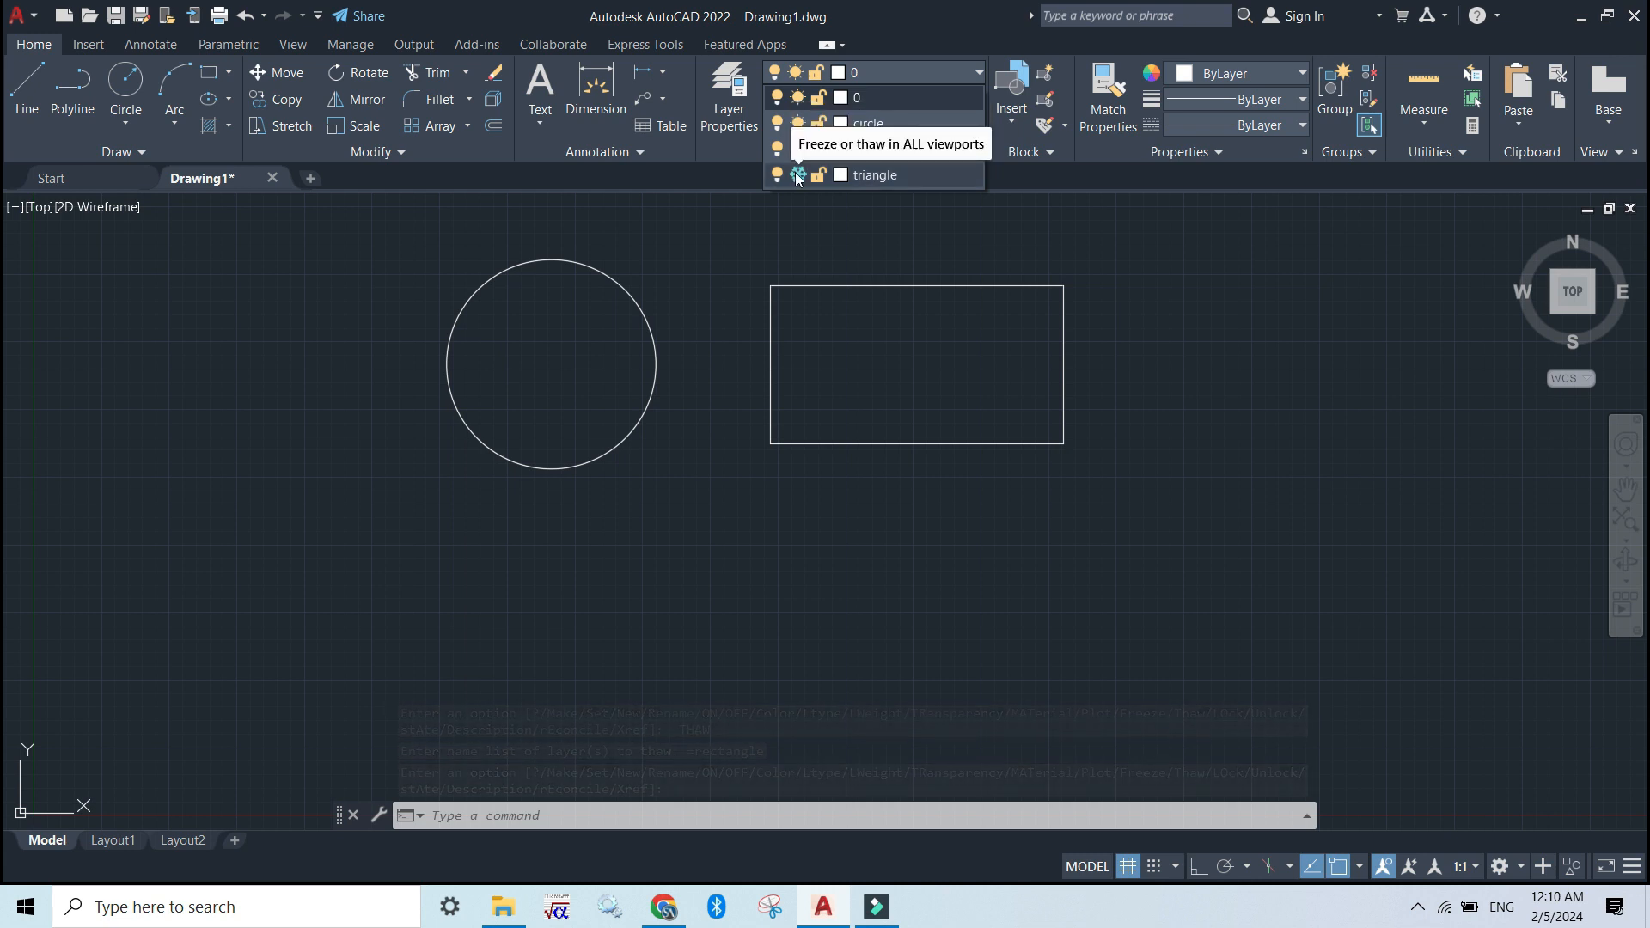
click(798, 176)
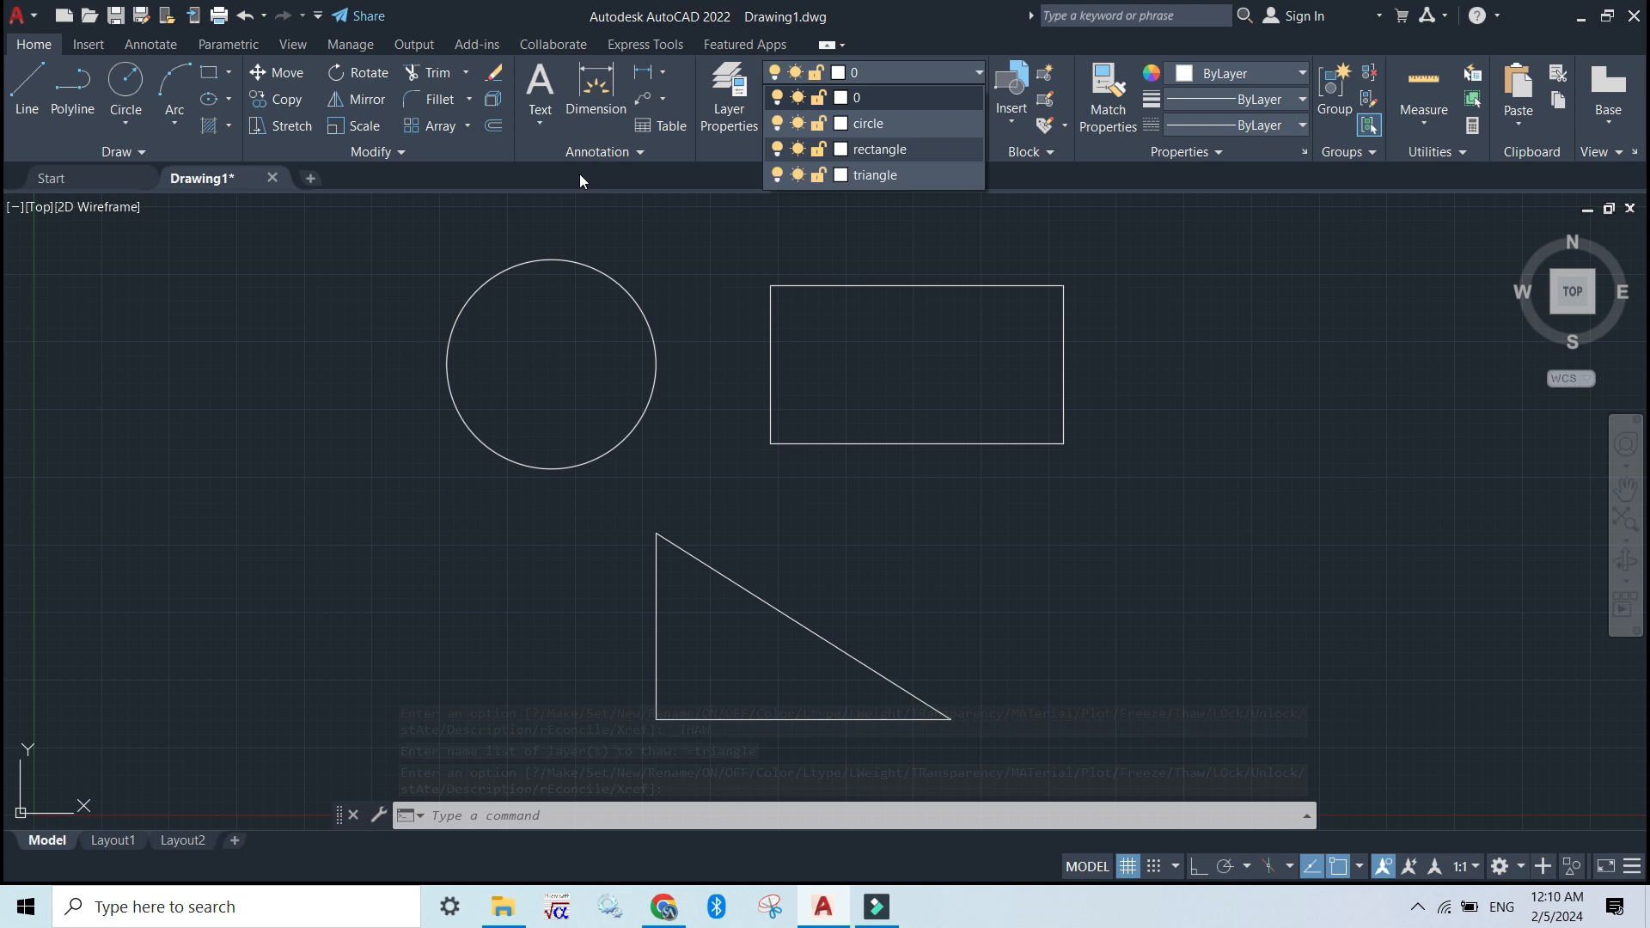
Lock the "triangle" and "circle" layers and close the layer list
click(821, 175)
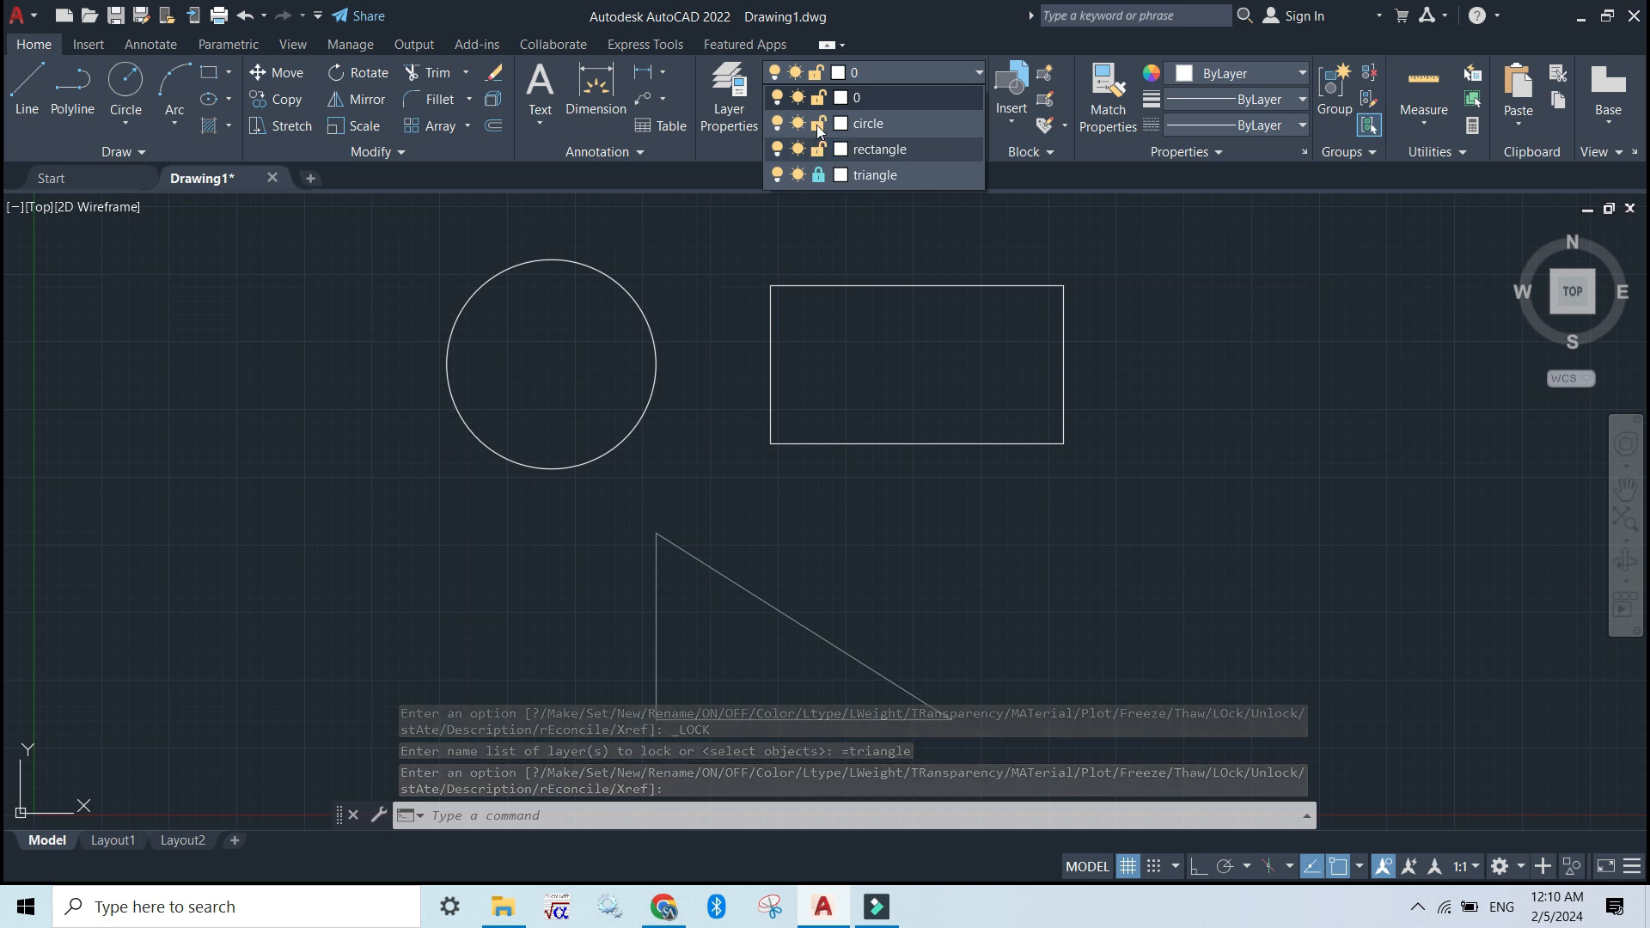
click(819, 125)
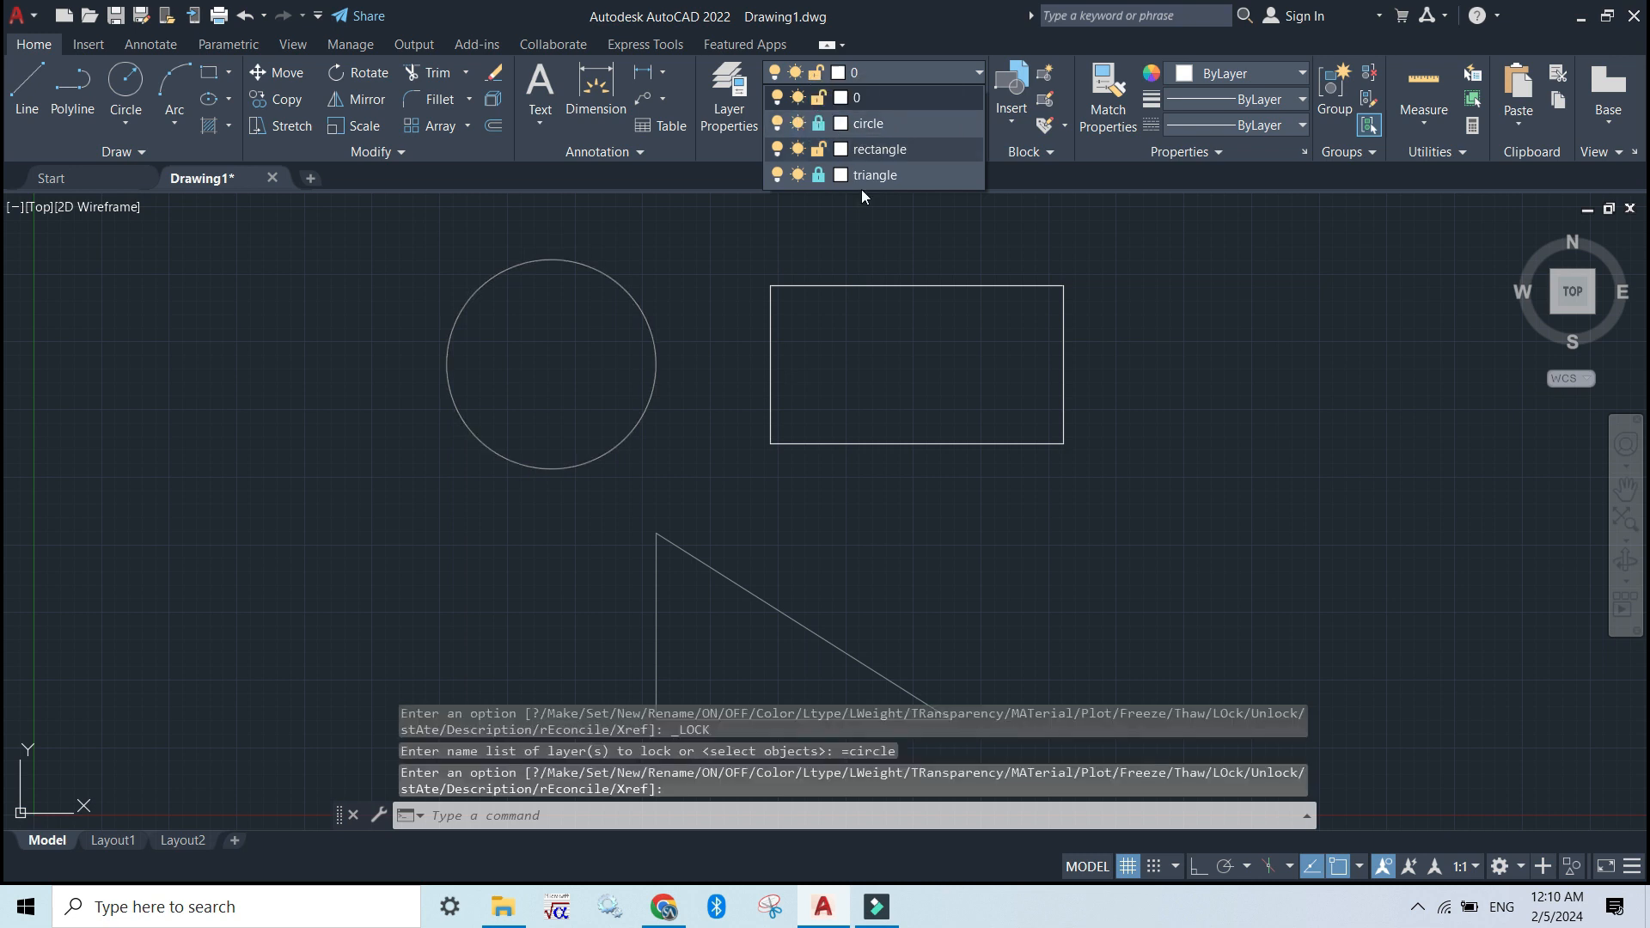
click(884, 250)
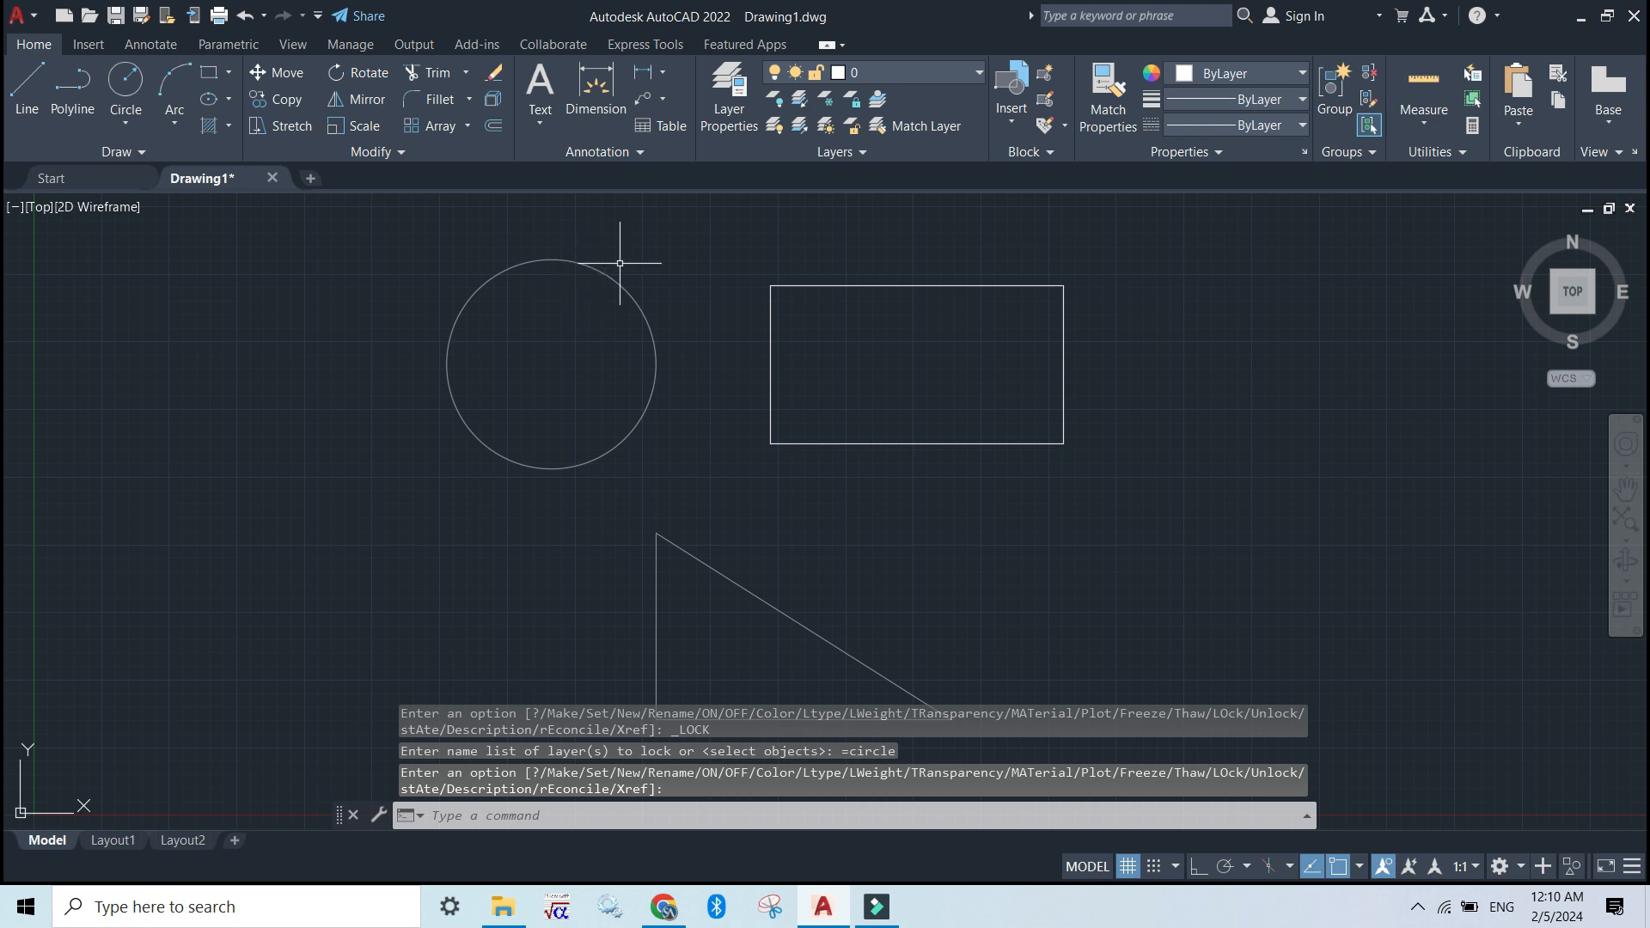
click(975, 75)
click(903, 240)
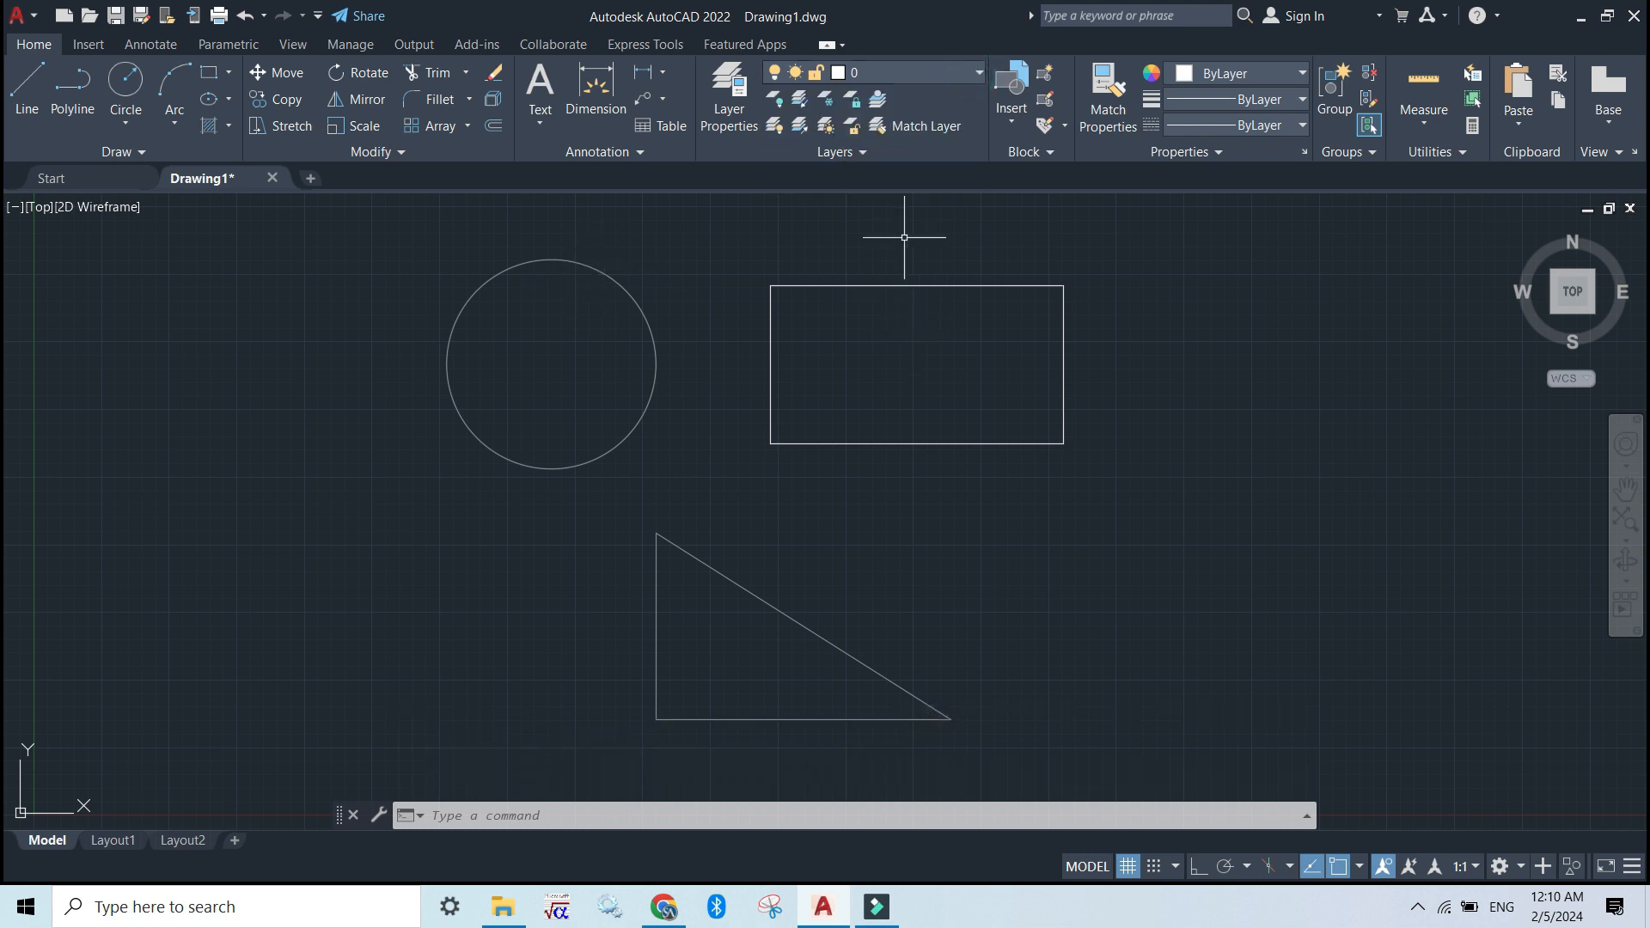
Select the rectangle and move it by its geometric center to an empty spot down and to the right of the circle
click(892, 287)
click(916, 443)
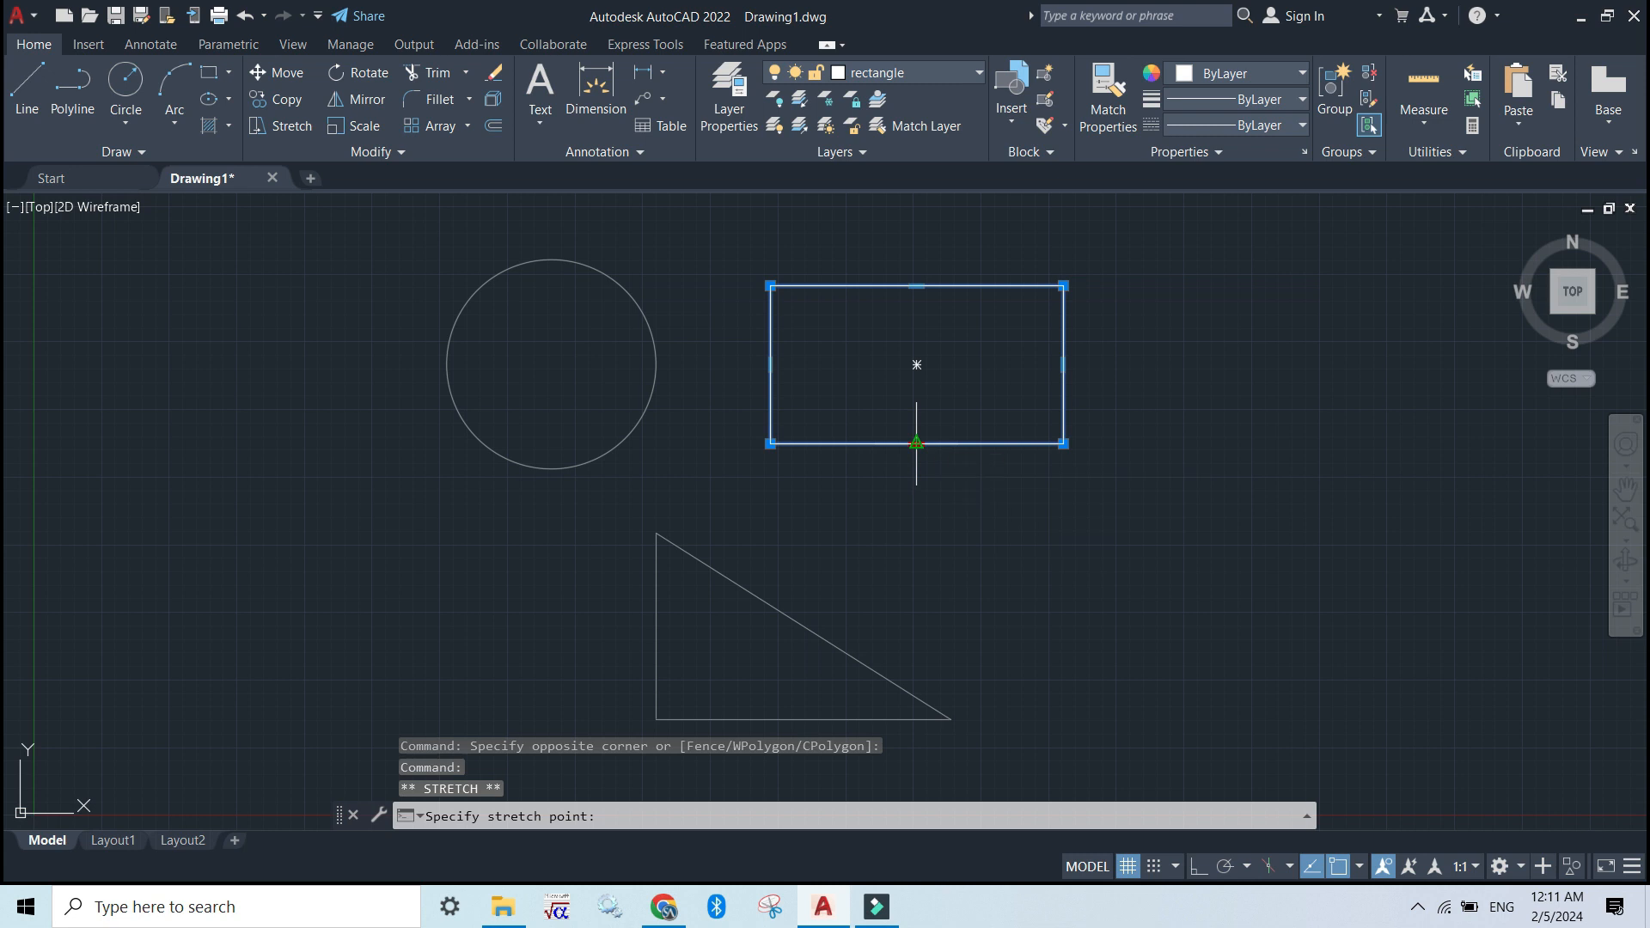
click(916, 443)
mouse_move(921, 445)
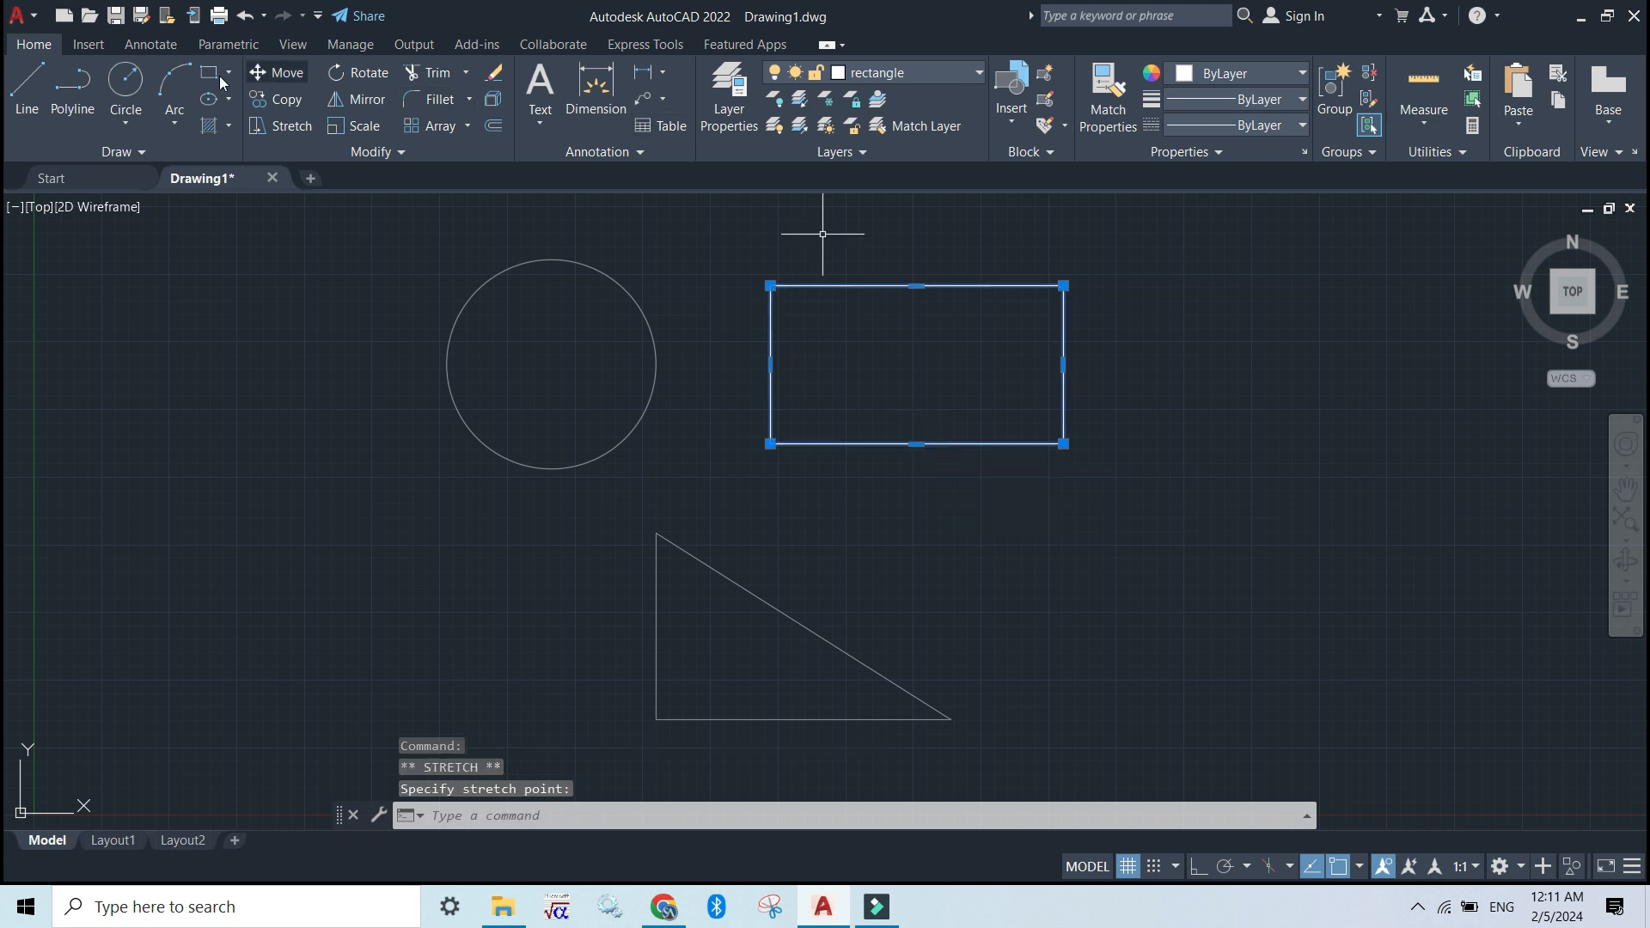
click(291, 73)
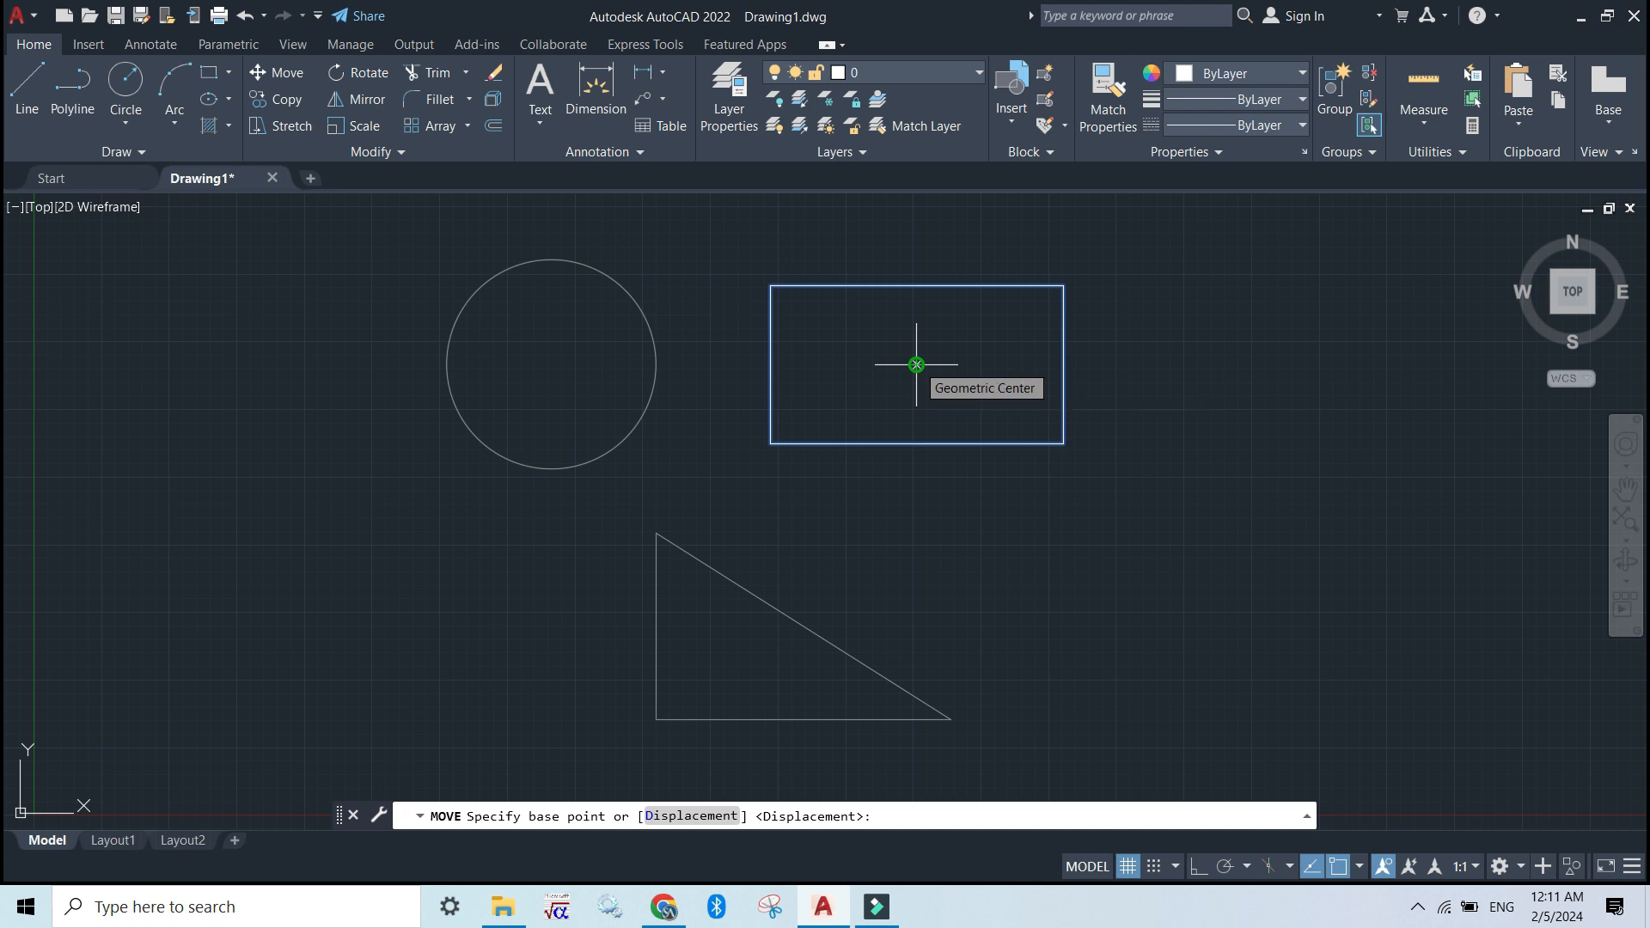
click(916, 365)
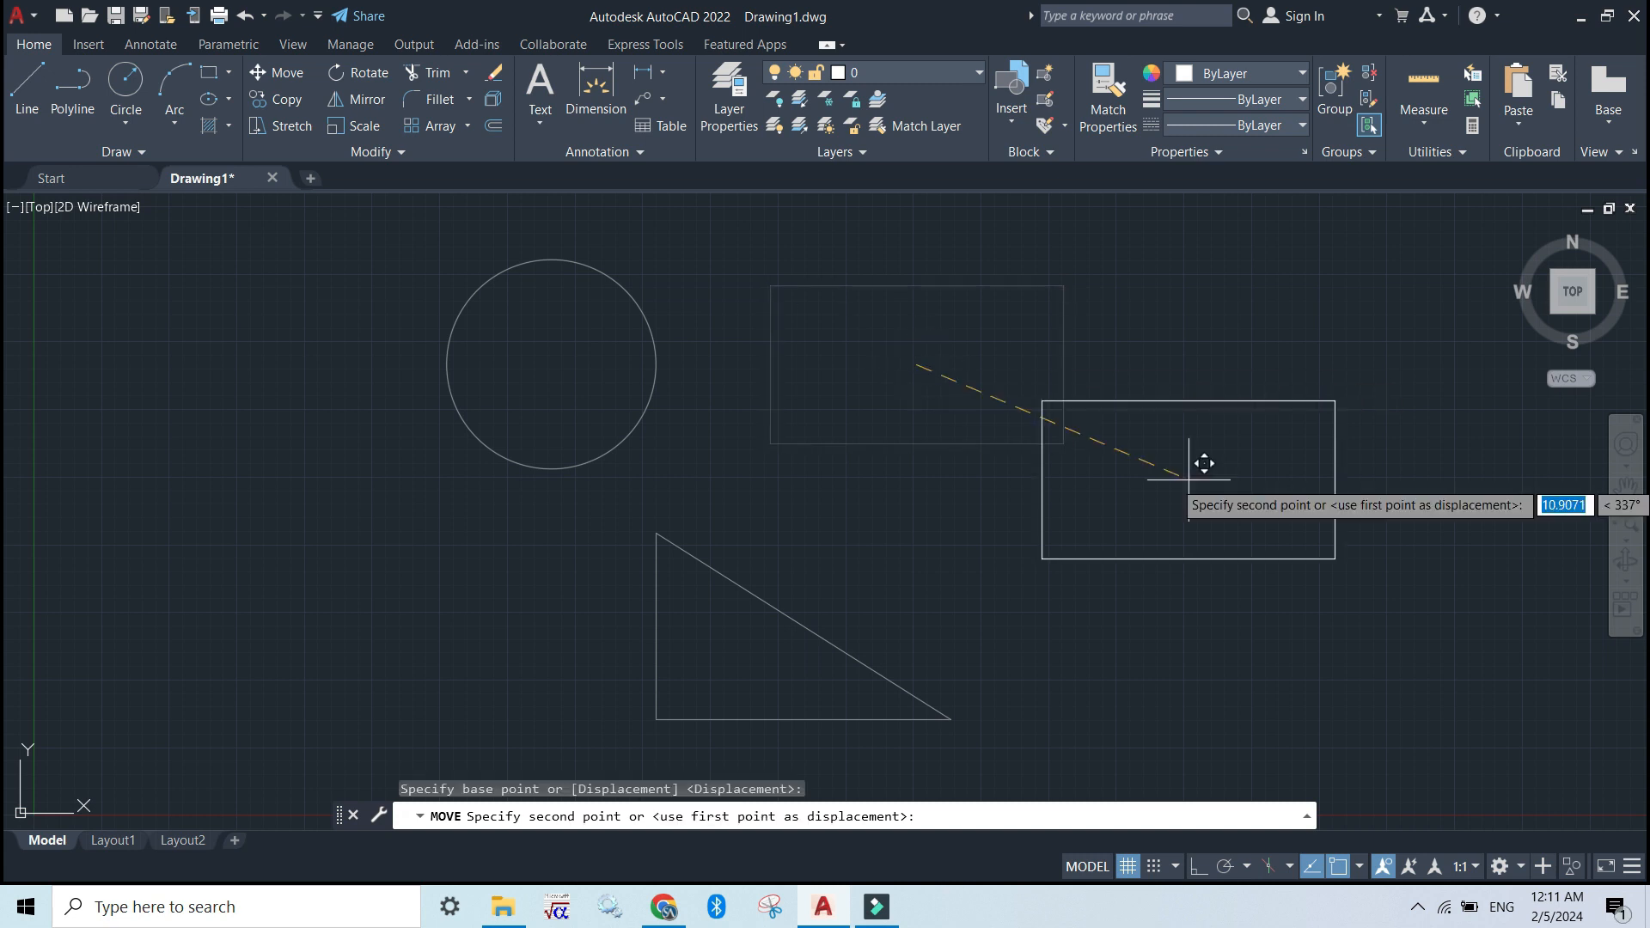
click(1127, 499)
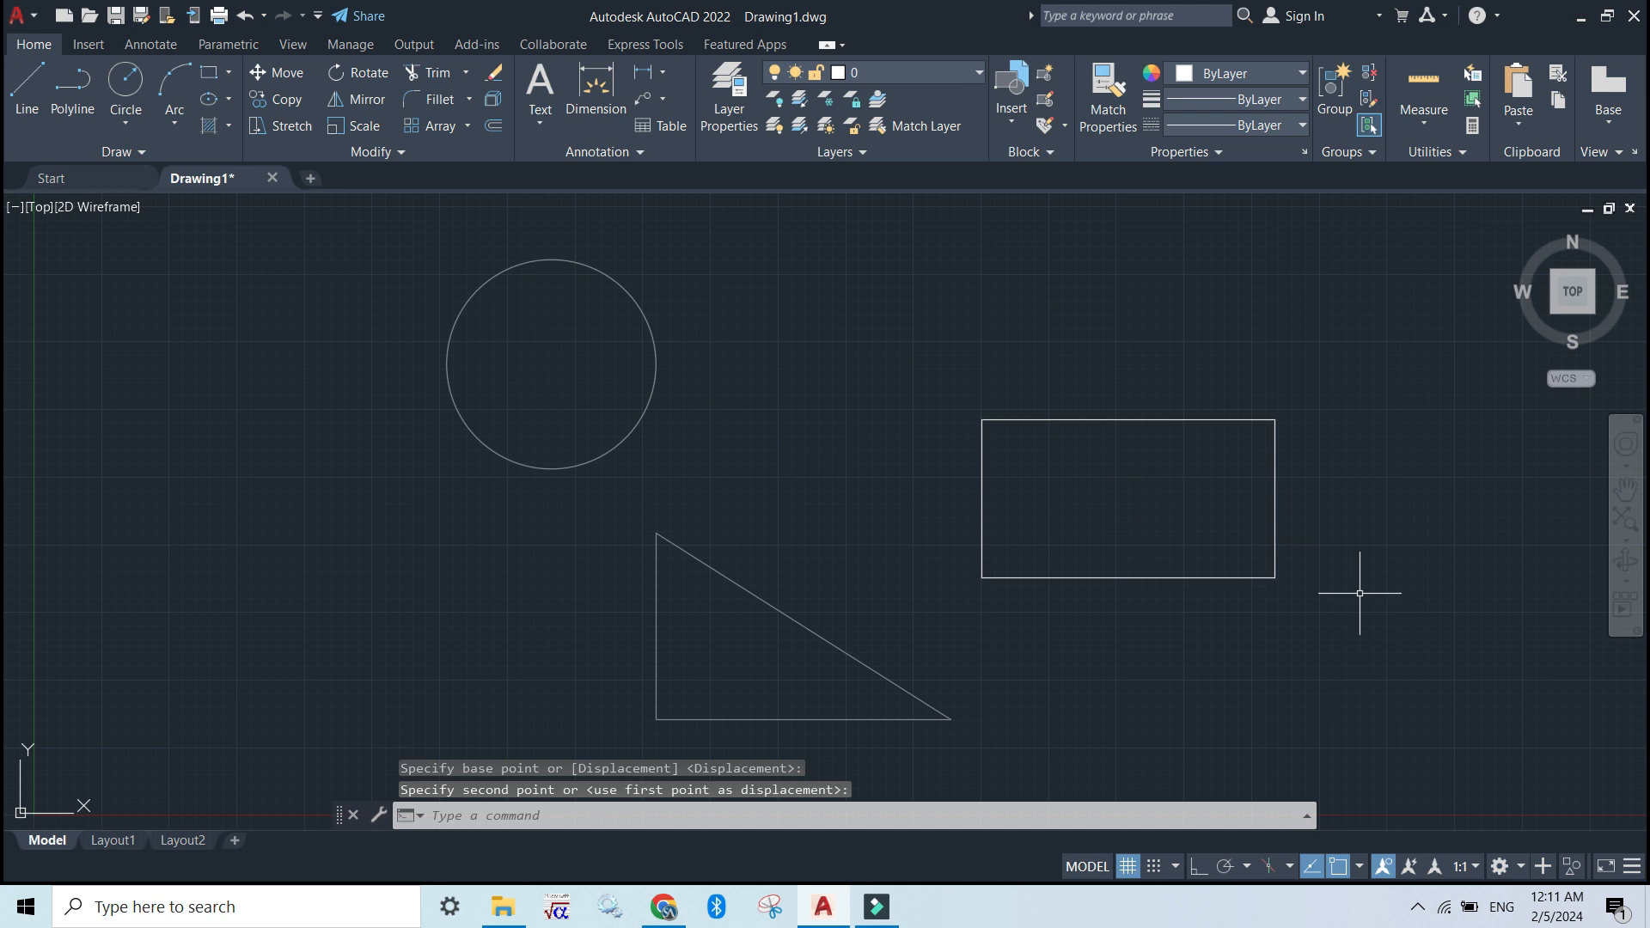
Select the circle and the triangle on the locked layers
click(409, 226)
drag(431, 262, 682, 447)
click(682, 446)
click(726, 396)
mouse_move(858, 725)
mouse_down()
mouse_move(681, 559)
mouse_move(564, 516)
mouse_up()
mouse_move(921, 568)
mouse_down()
mouse_move(607, 544)
mouse_move(578, 232)
mouse_move(585, 249)
mouse_up()
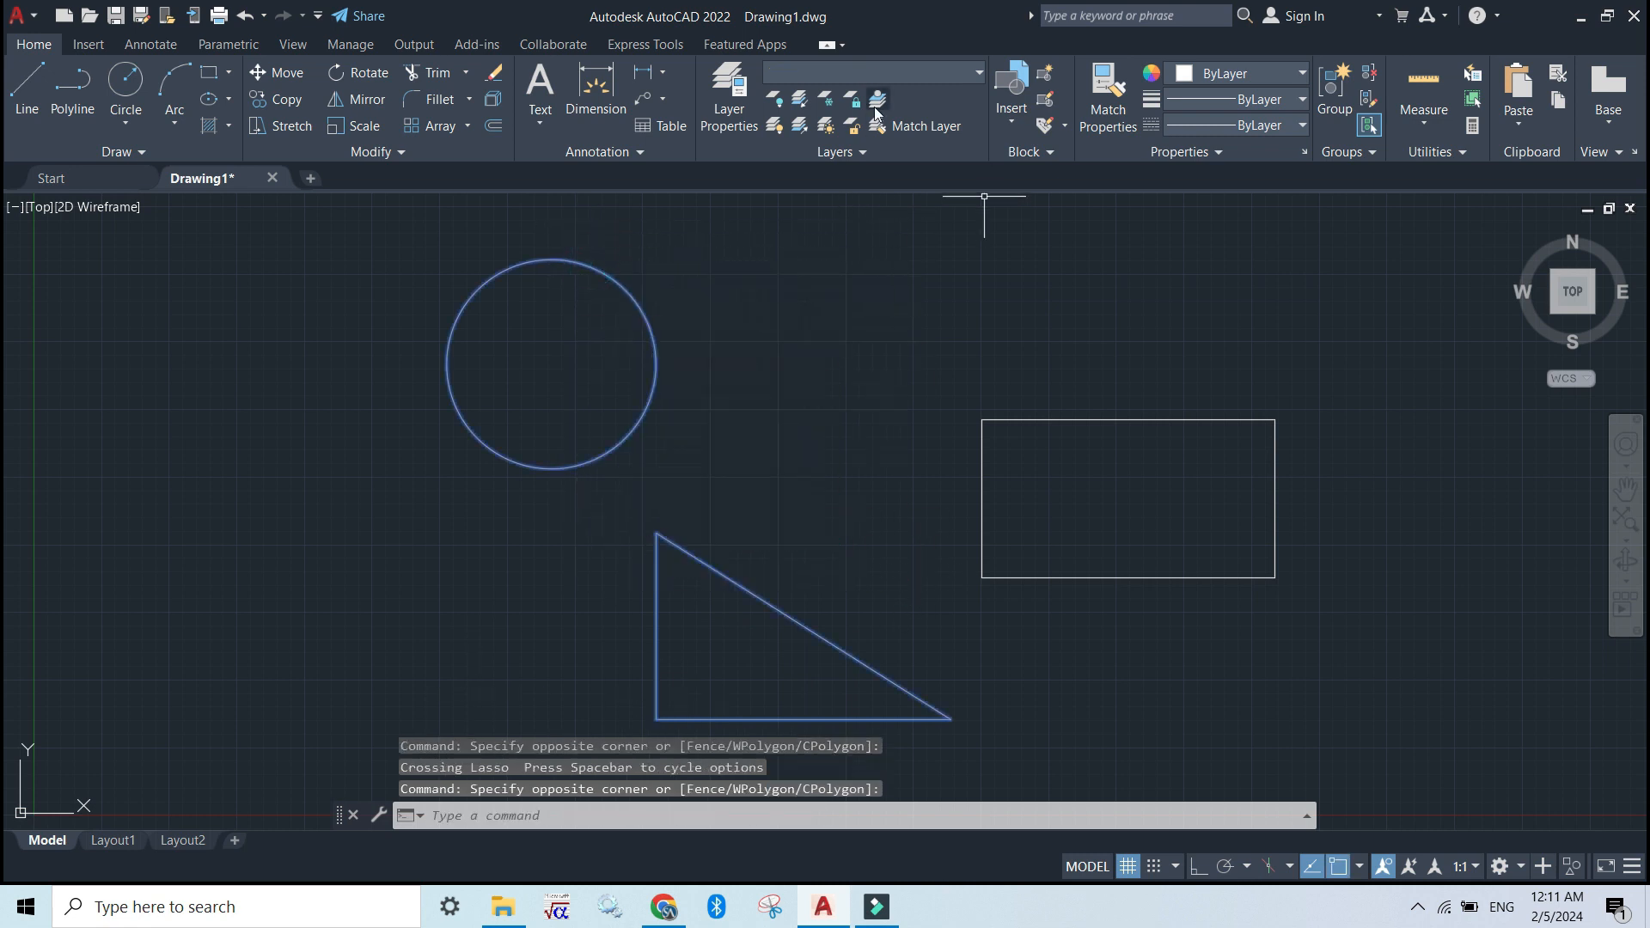
click(958, 76)
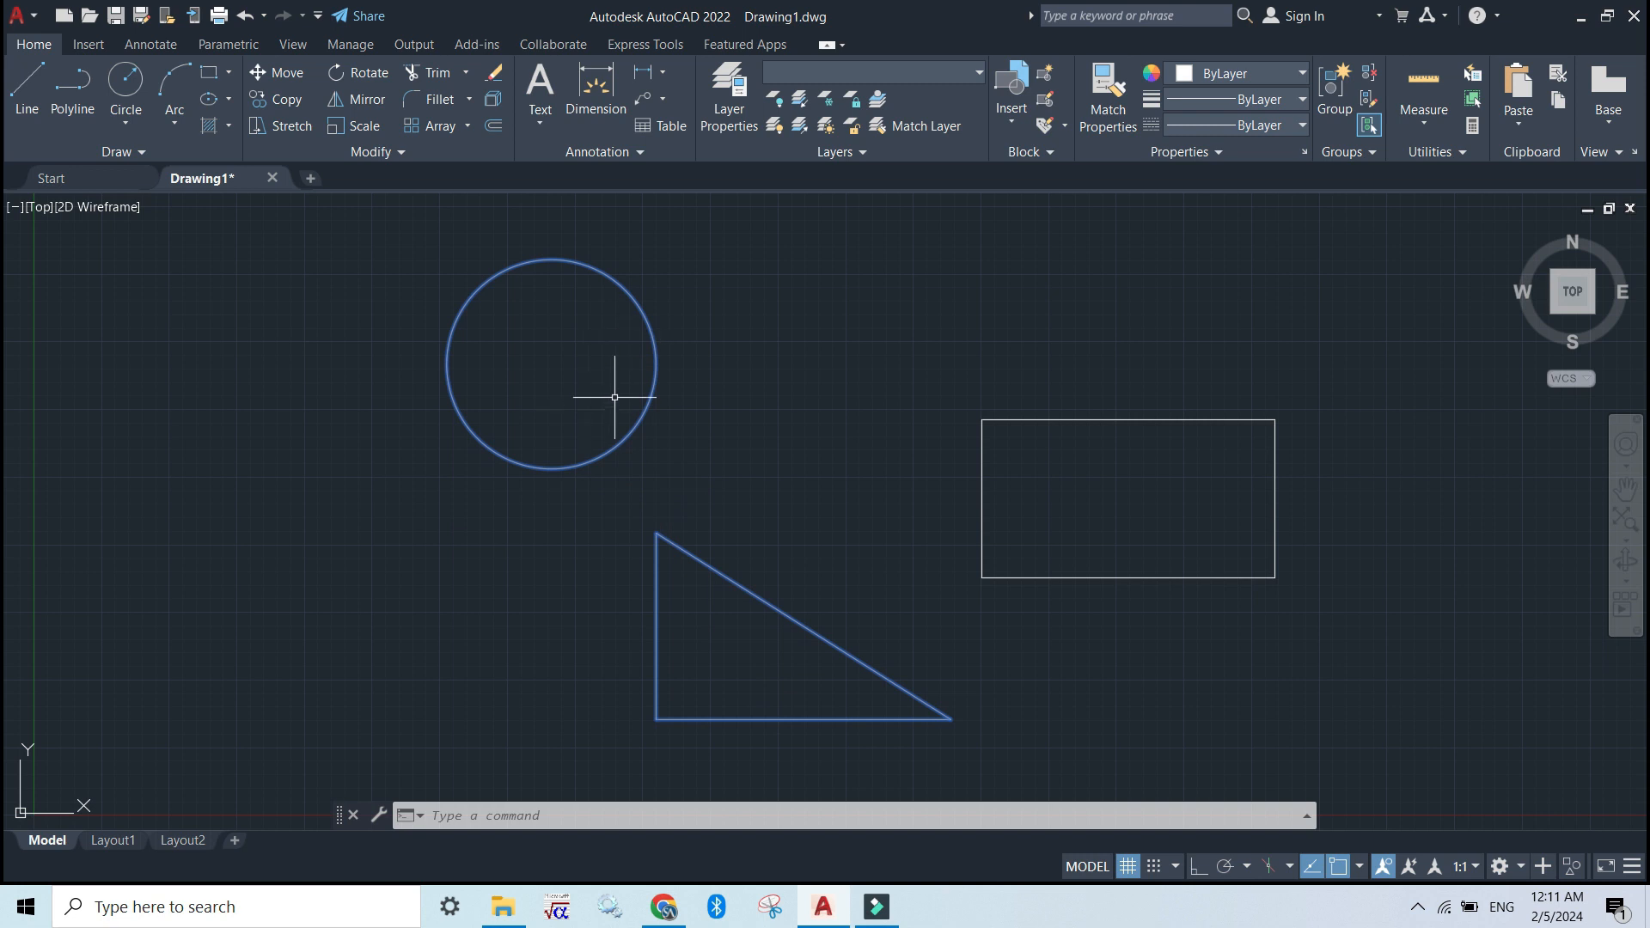
click(661, 397)
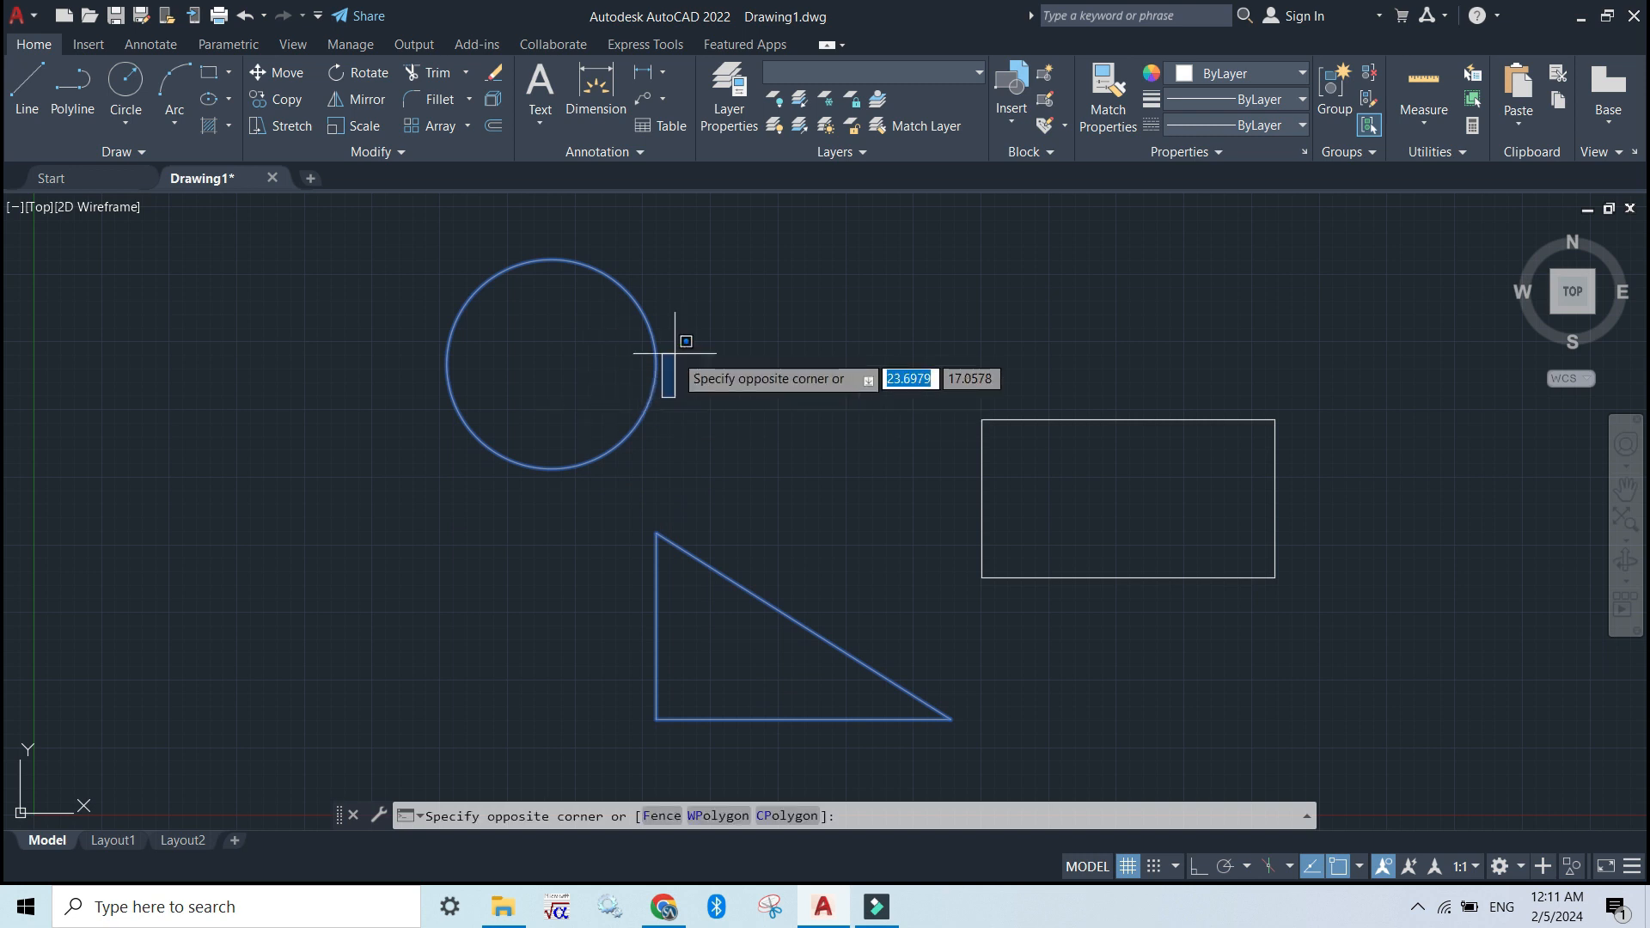
click(788, 361)
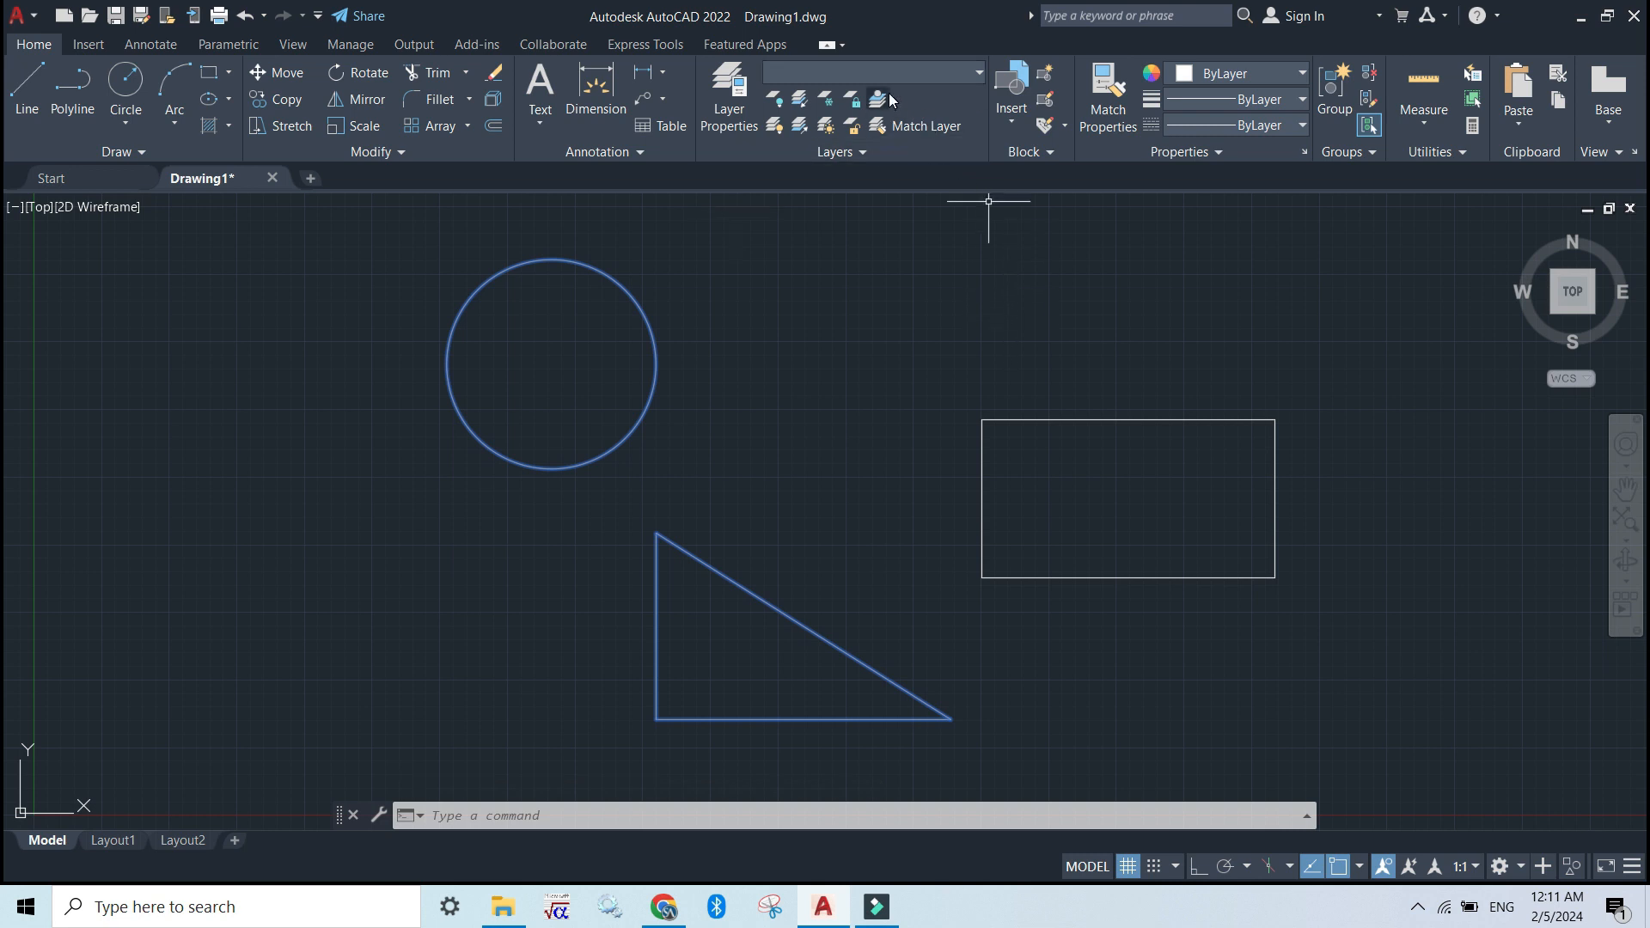
key(F7)
key(F7)
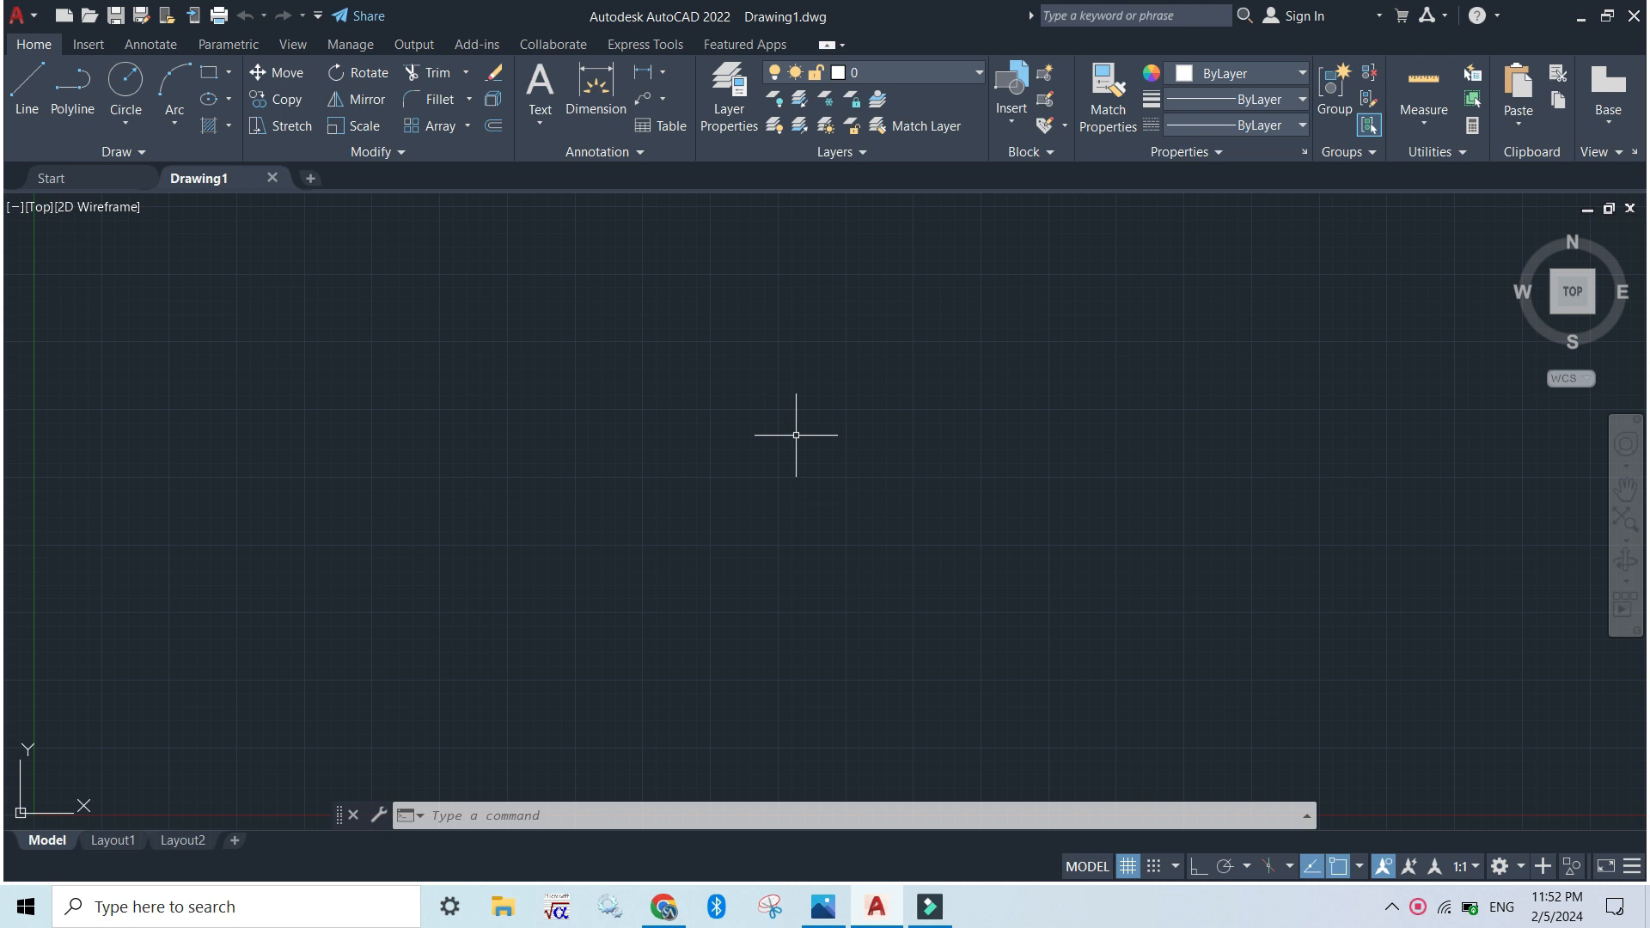
Switch to the image viewer to examine the dimensions in the 2D Exercise 1 drawing, and return to AutoCAD
click(823, 907)
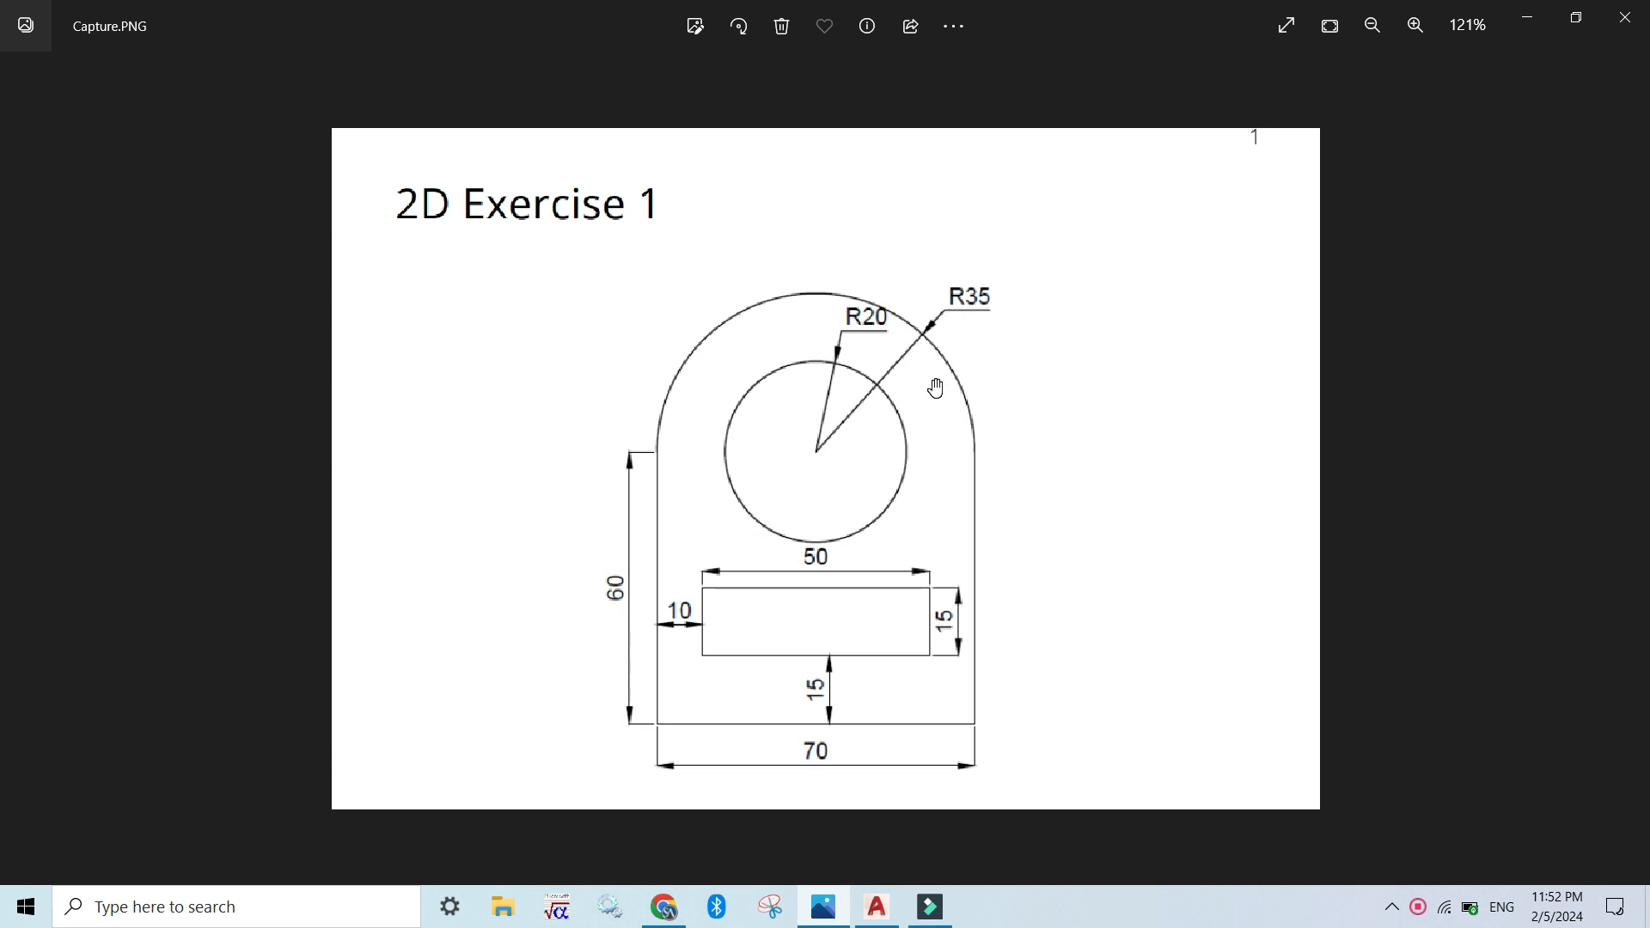
key(alt+Tab)
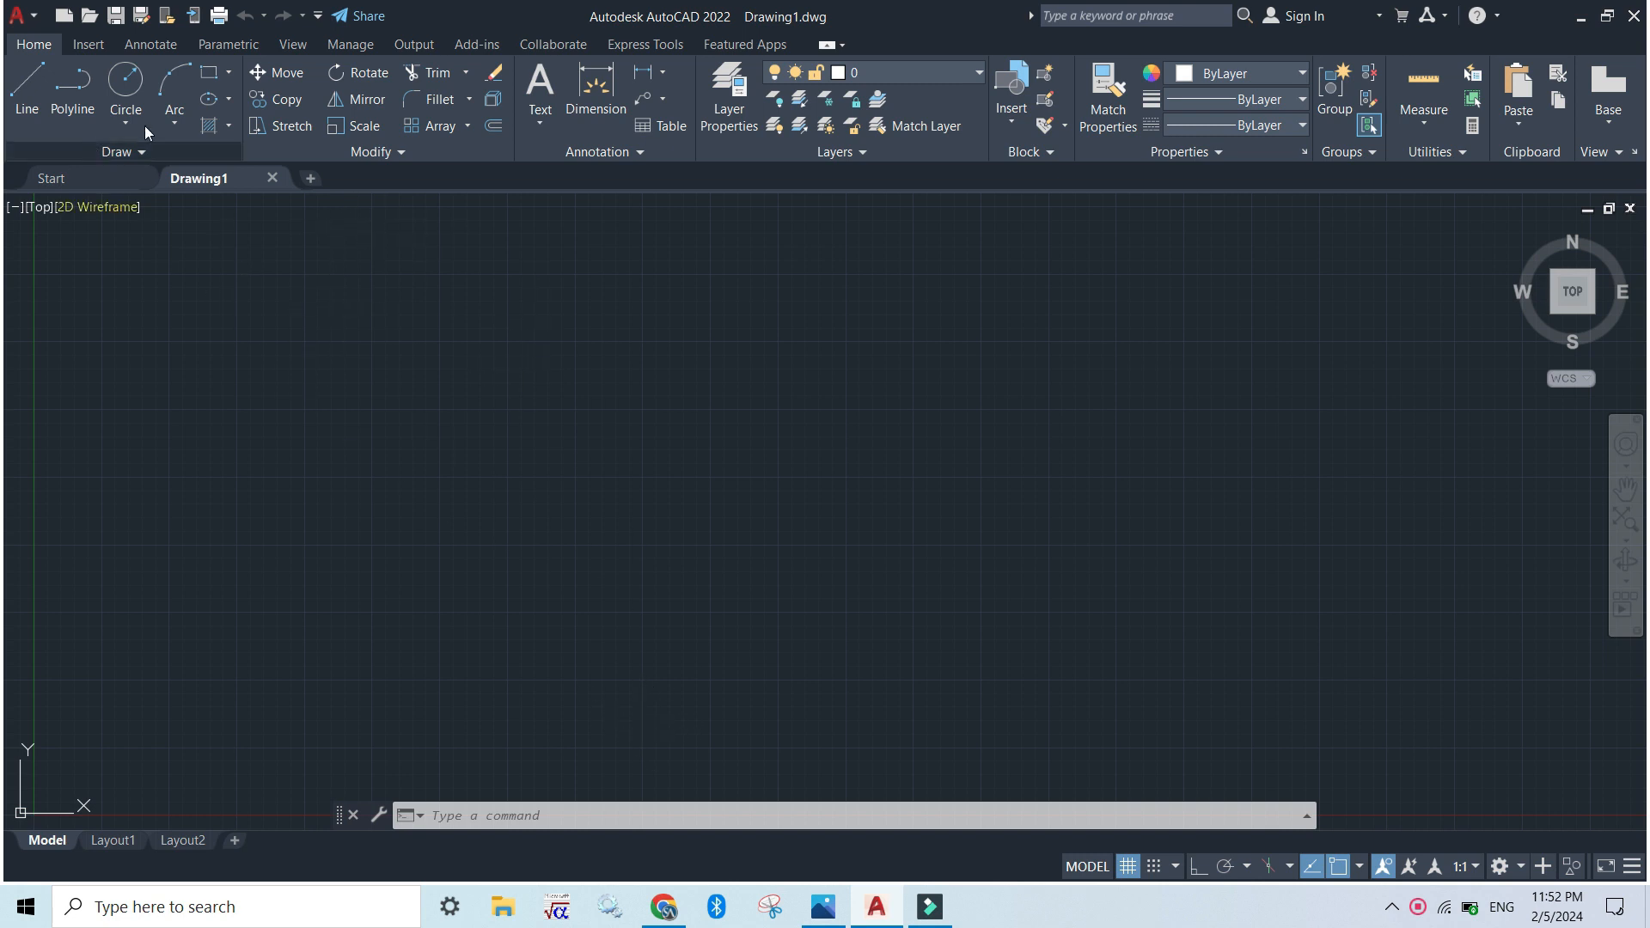
Draw a circle with a radius of 35 near the middle of the empty drawing
click(123, 86)
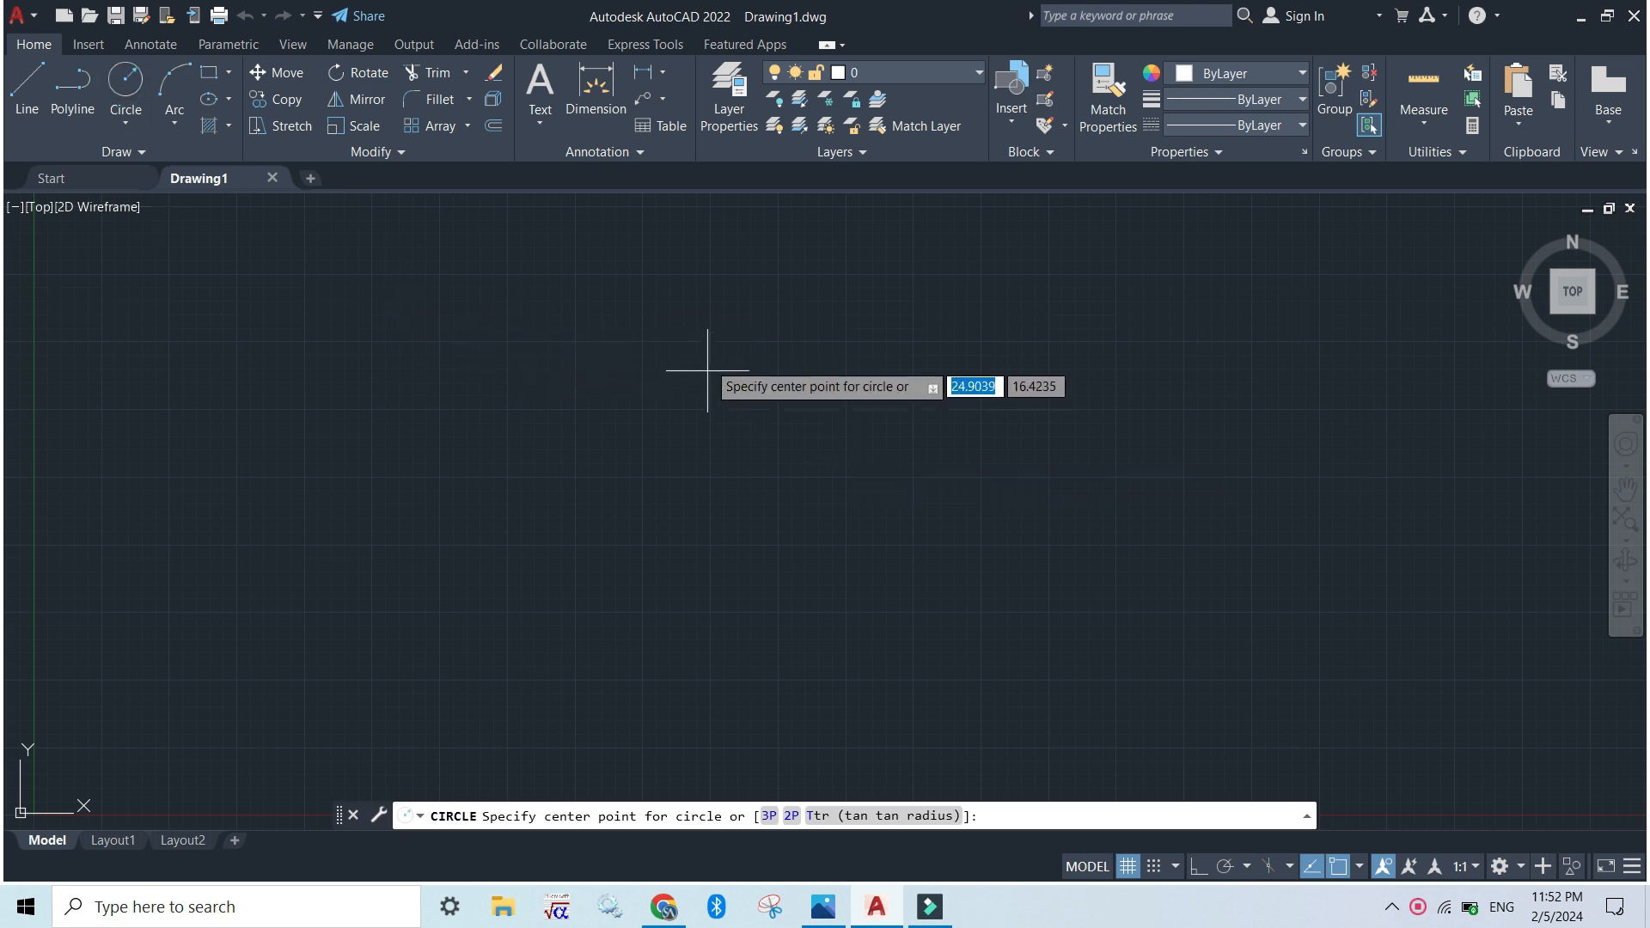
click(736, 395)
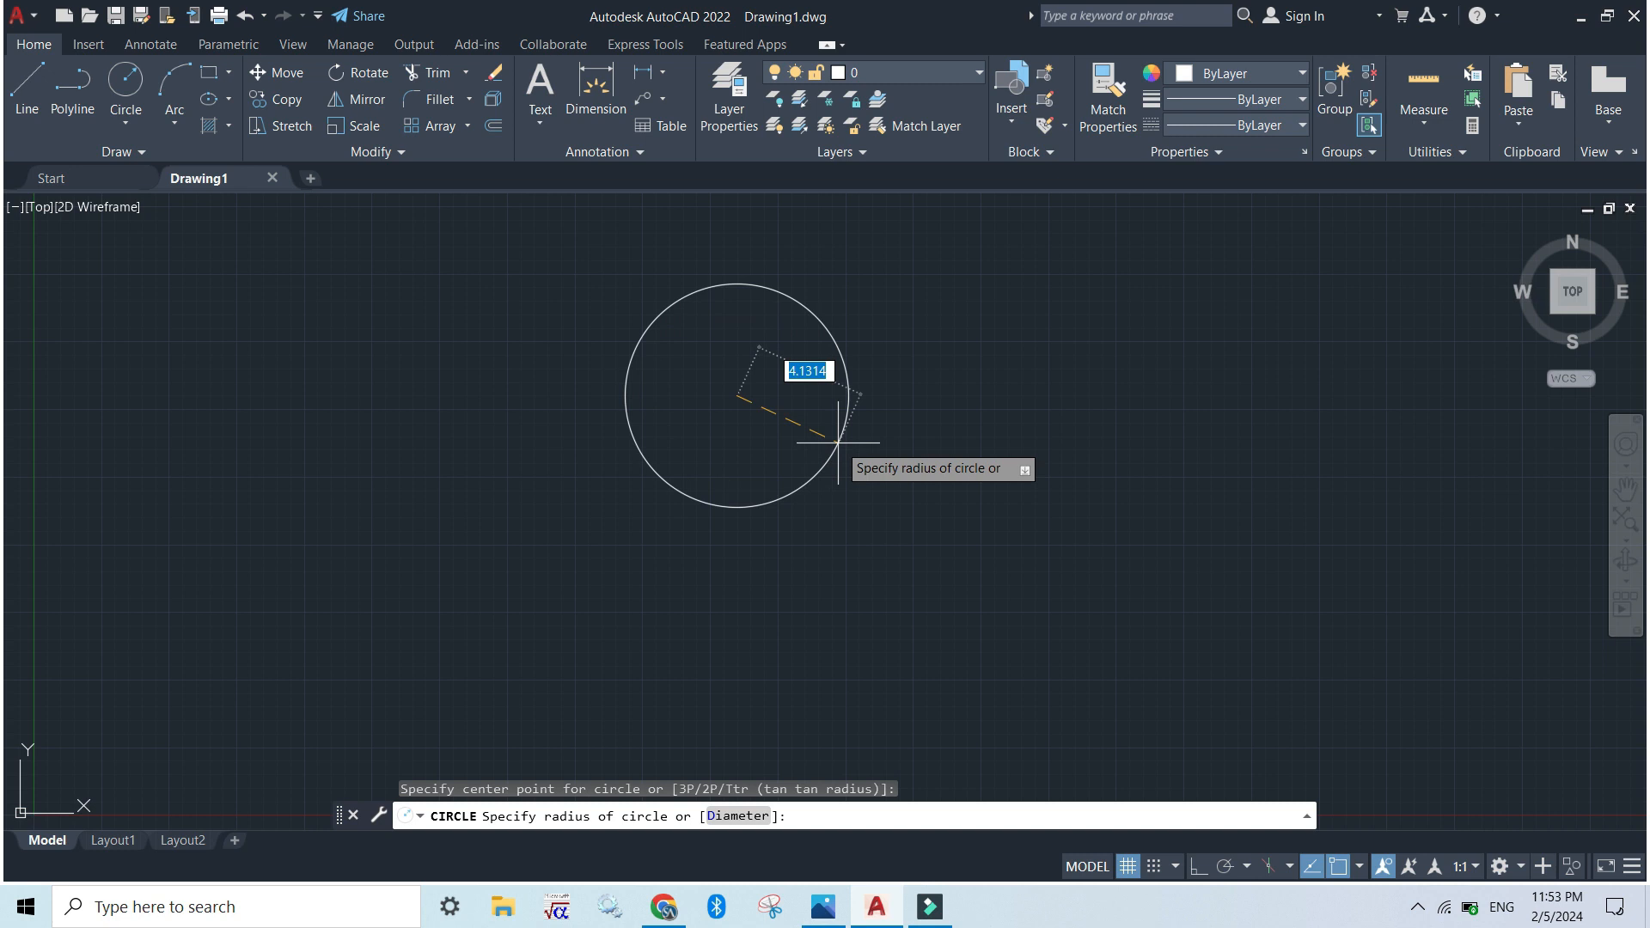
text(35)
key(Return)
scroll(838, 443, down, 3)
scroll(774, 447, down, 3)
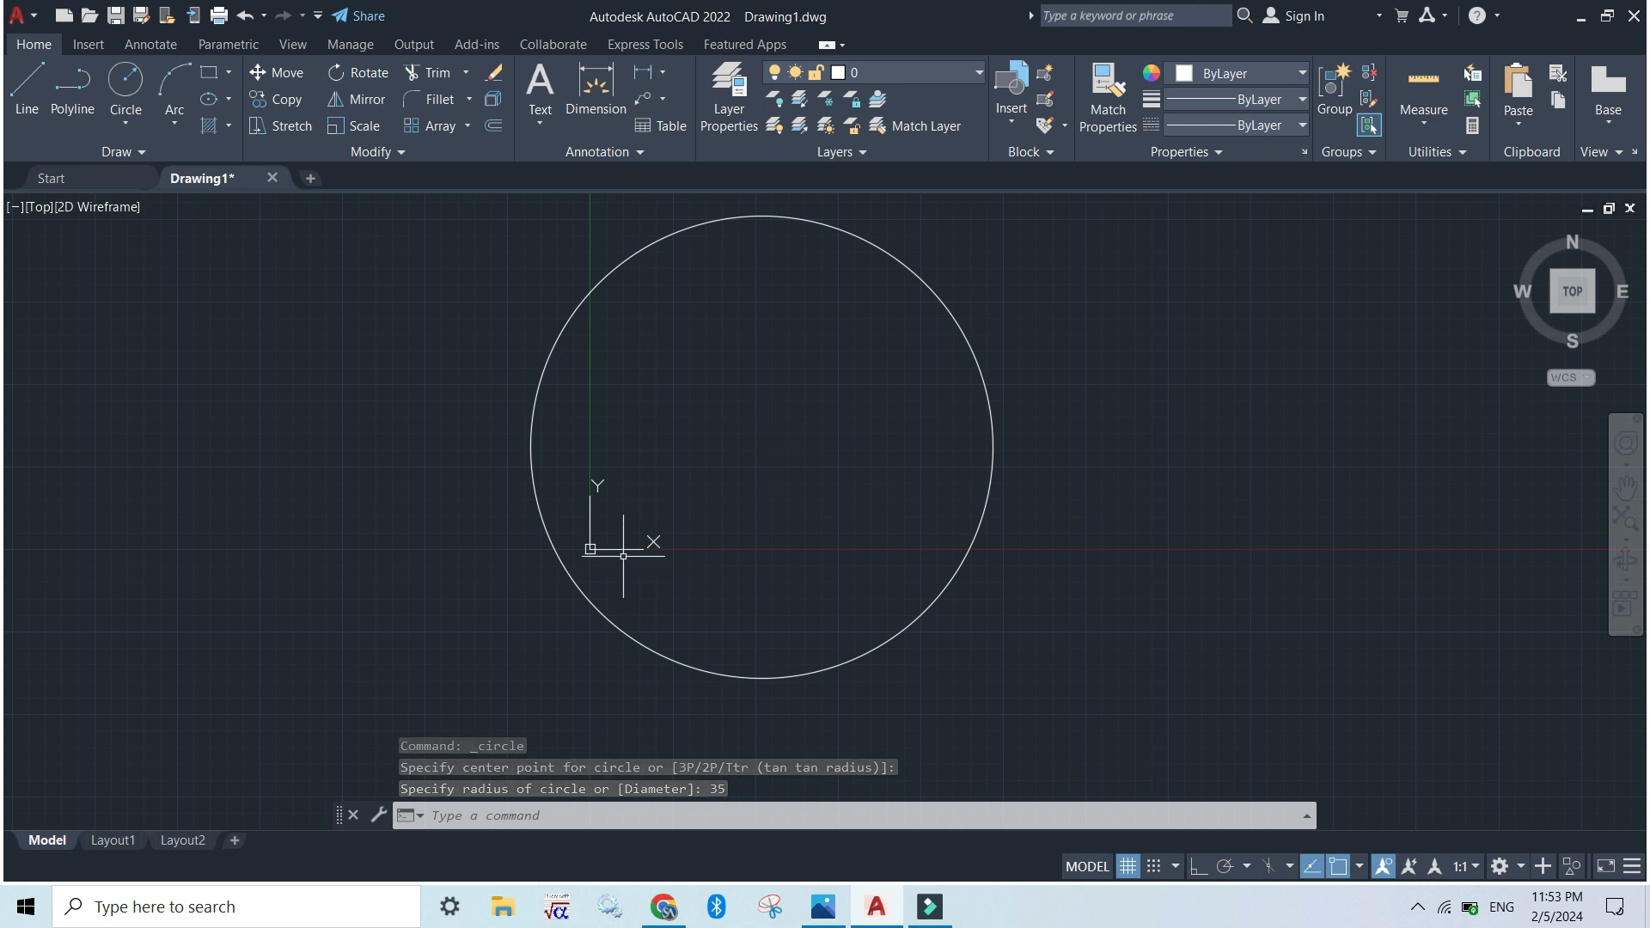
Move the UCS origin from inside the circle to a free spot below and to the left of it
click(590, 549)
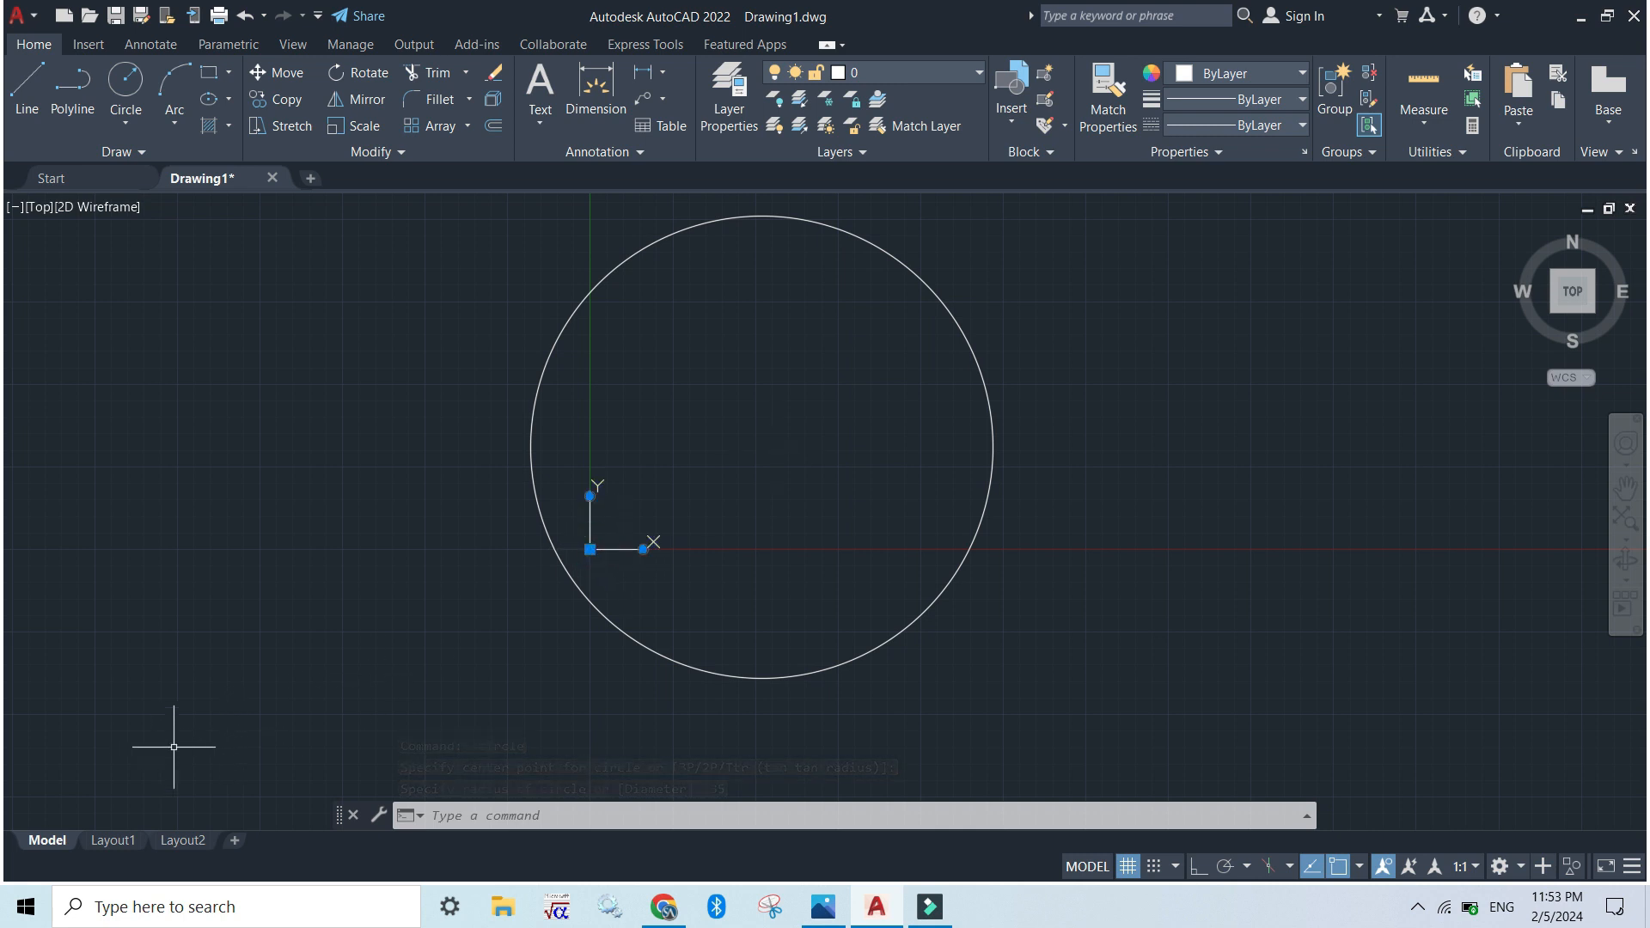
click(590, 548)
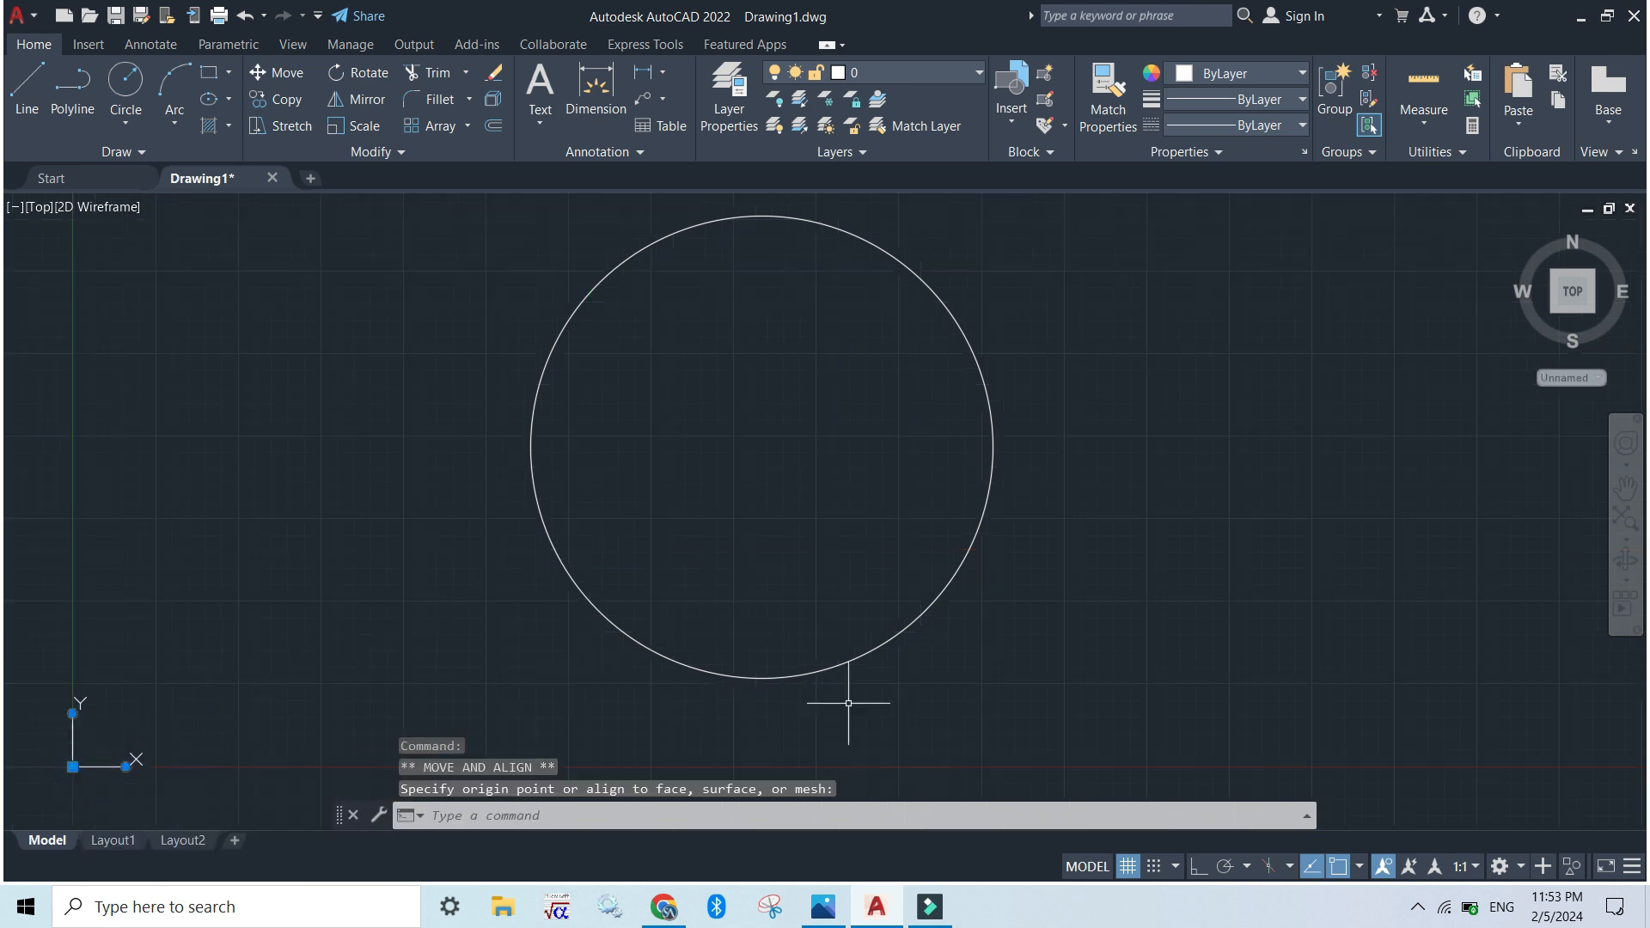
scroll(803, 368, up, 4)
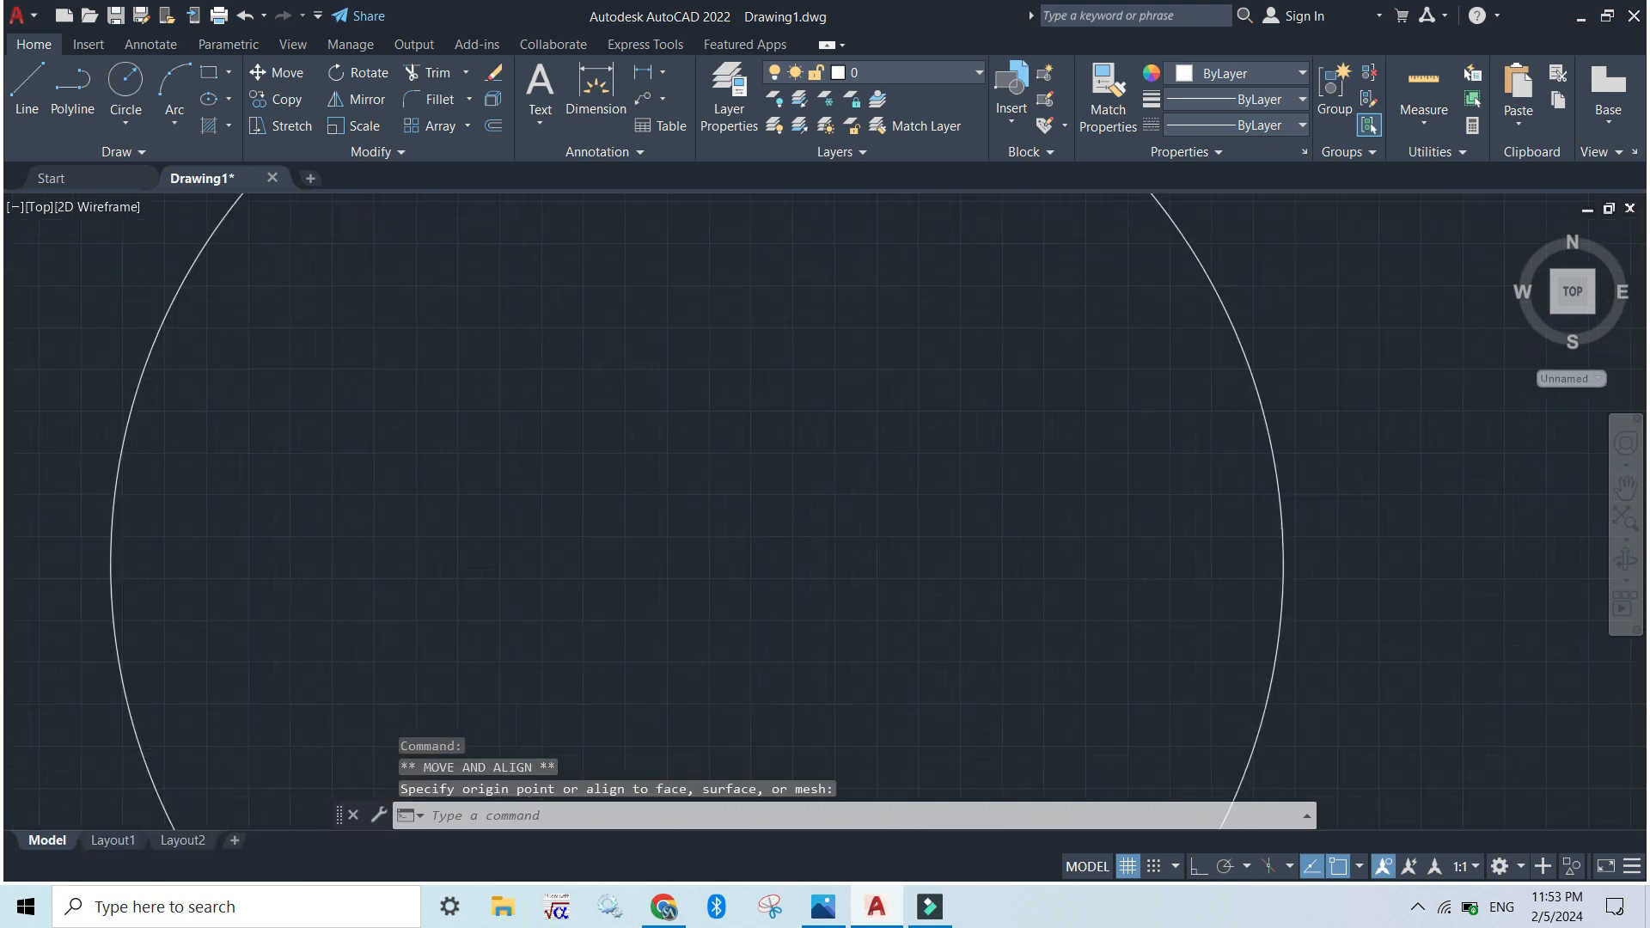
scroll(808, 370, down, 5)
key(Escape)
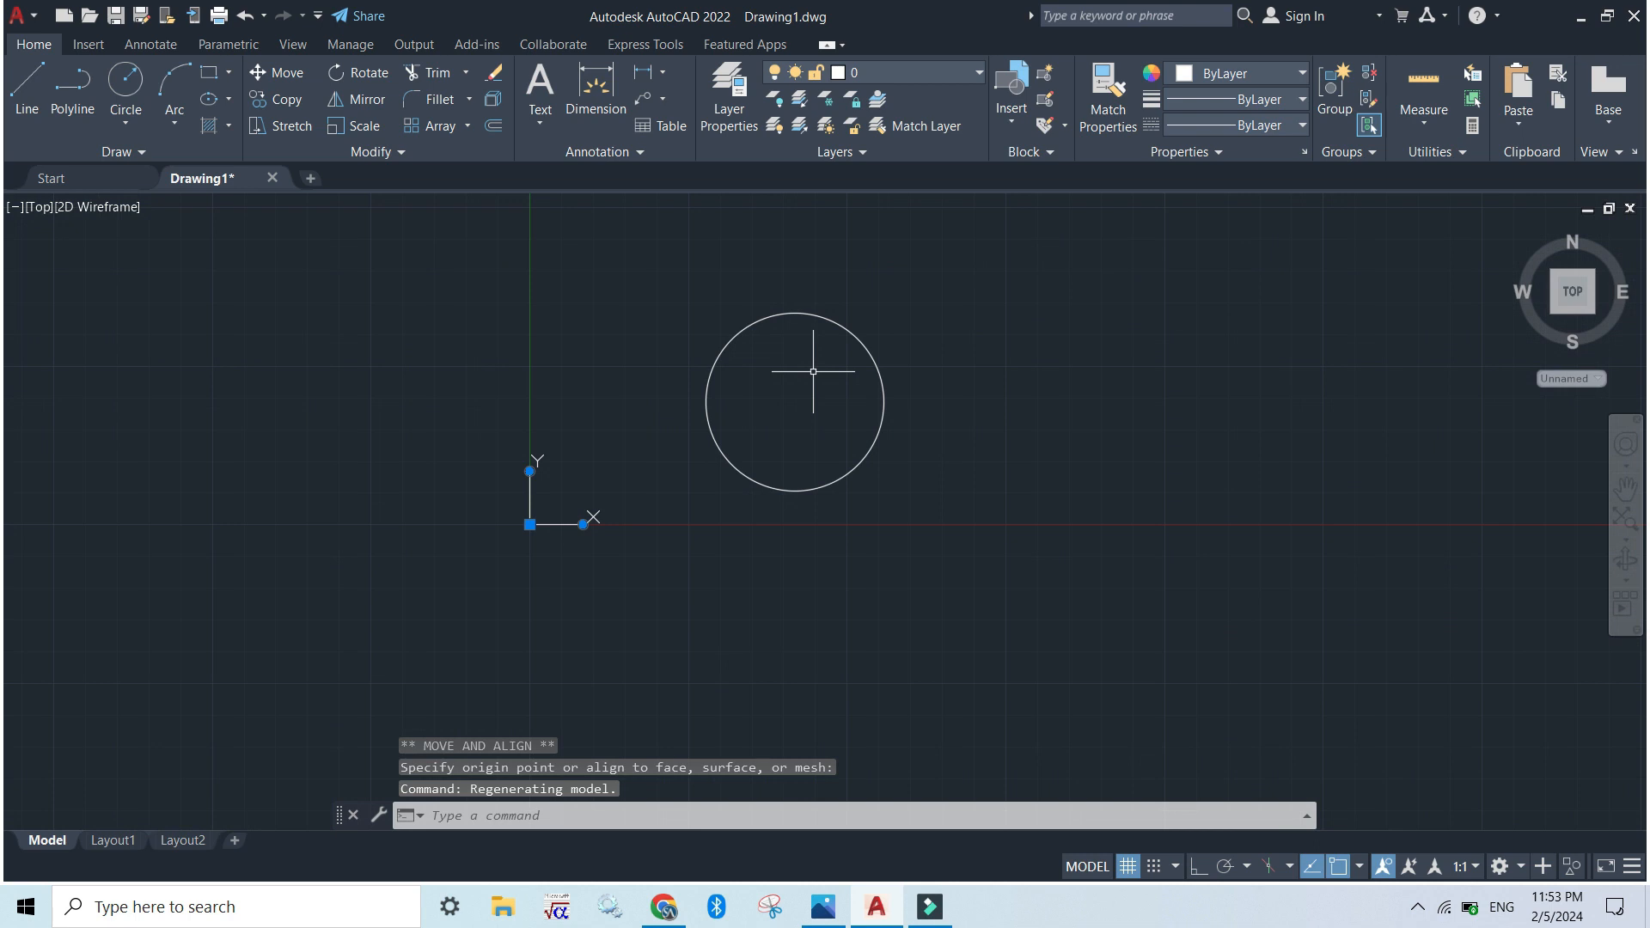
Move the UCS origin farther away from the circle, into the lower-left corner of the drawing area
click(679, 510)
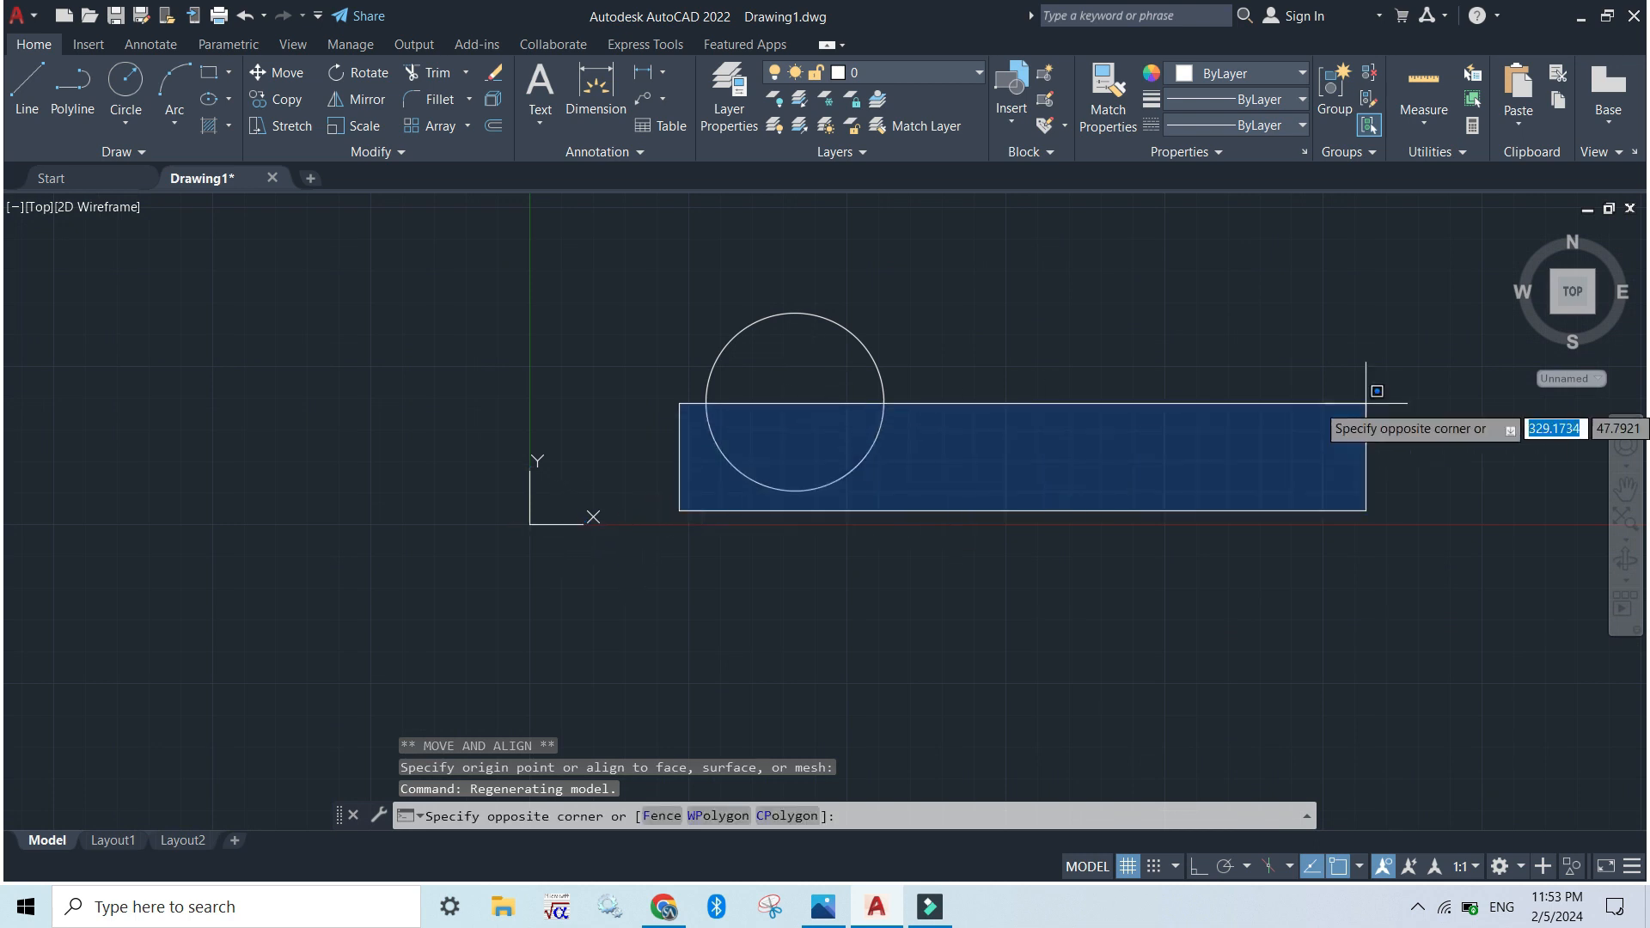
click(744, 559)
click(527, 524)
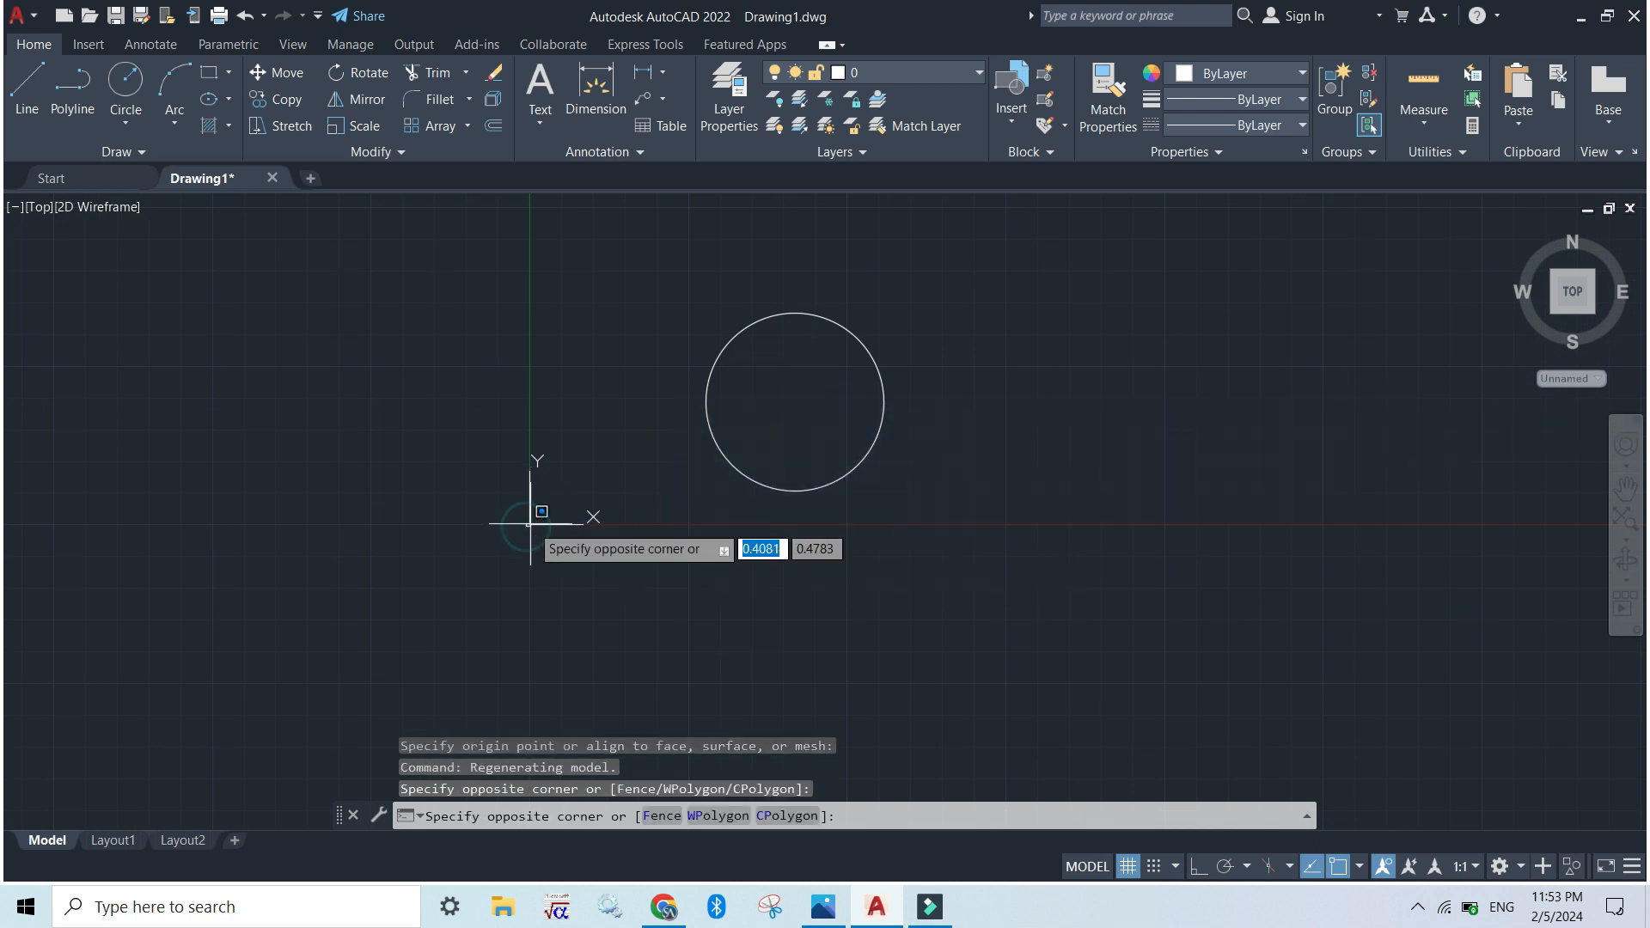
click(530, 523)
click(529, 523)
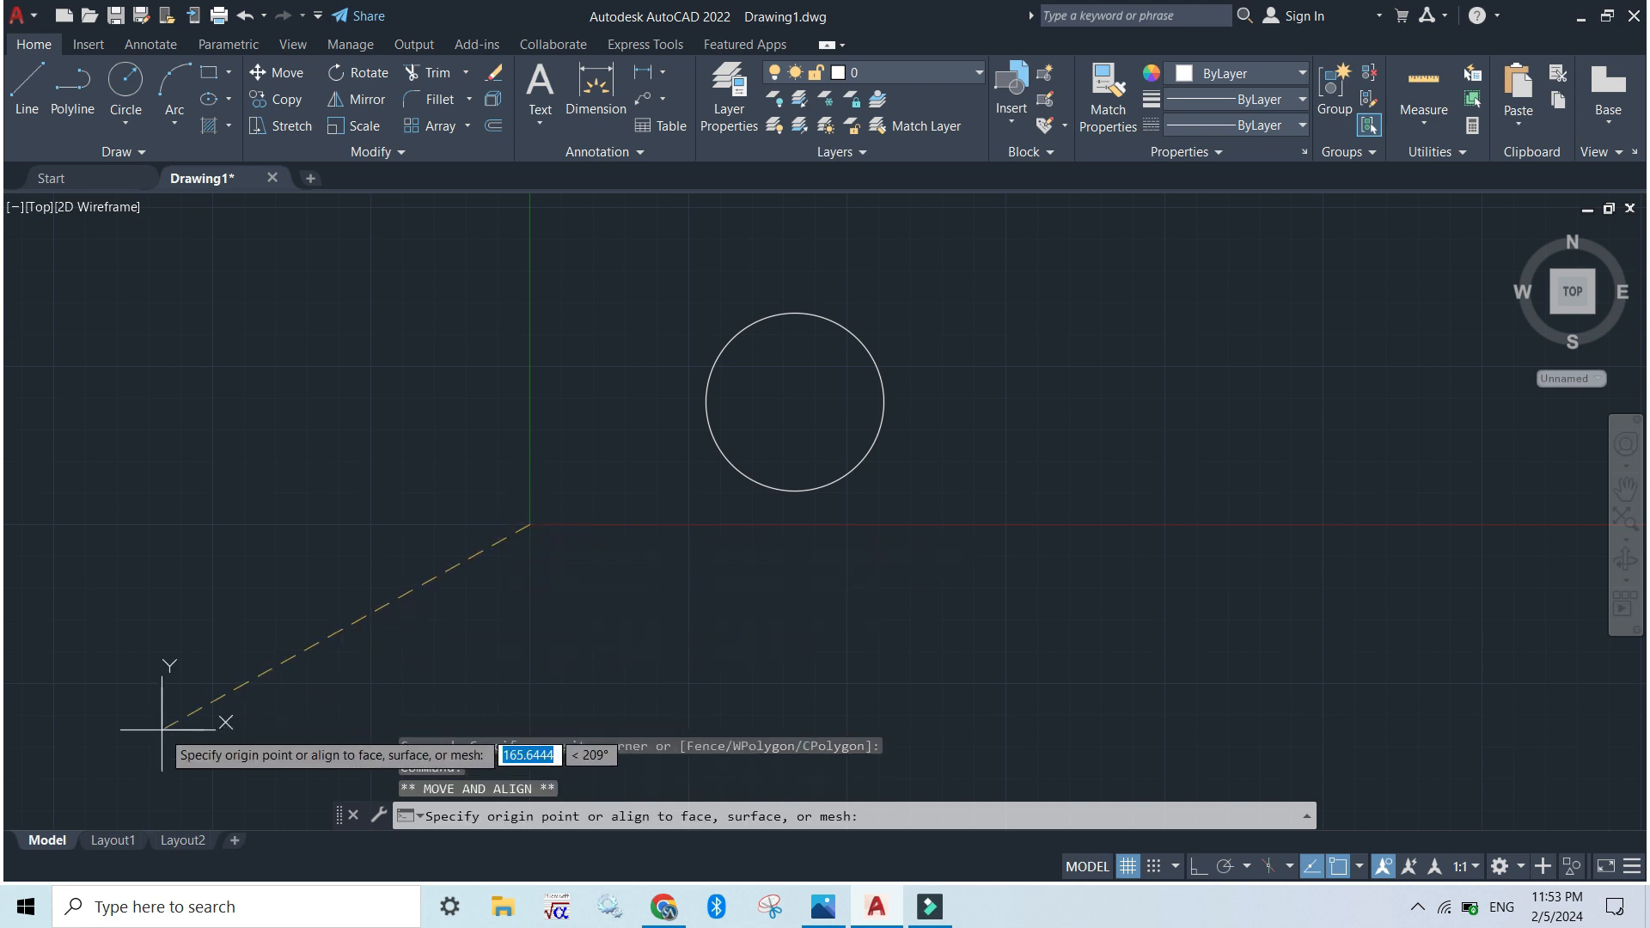
click(53, 774)
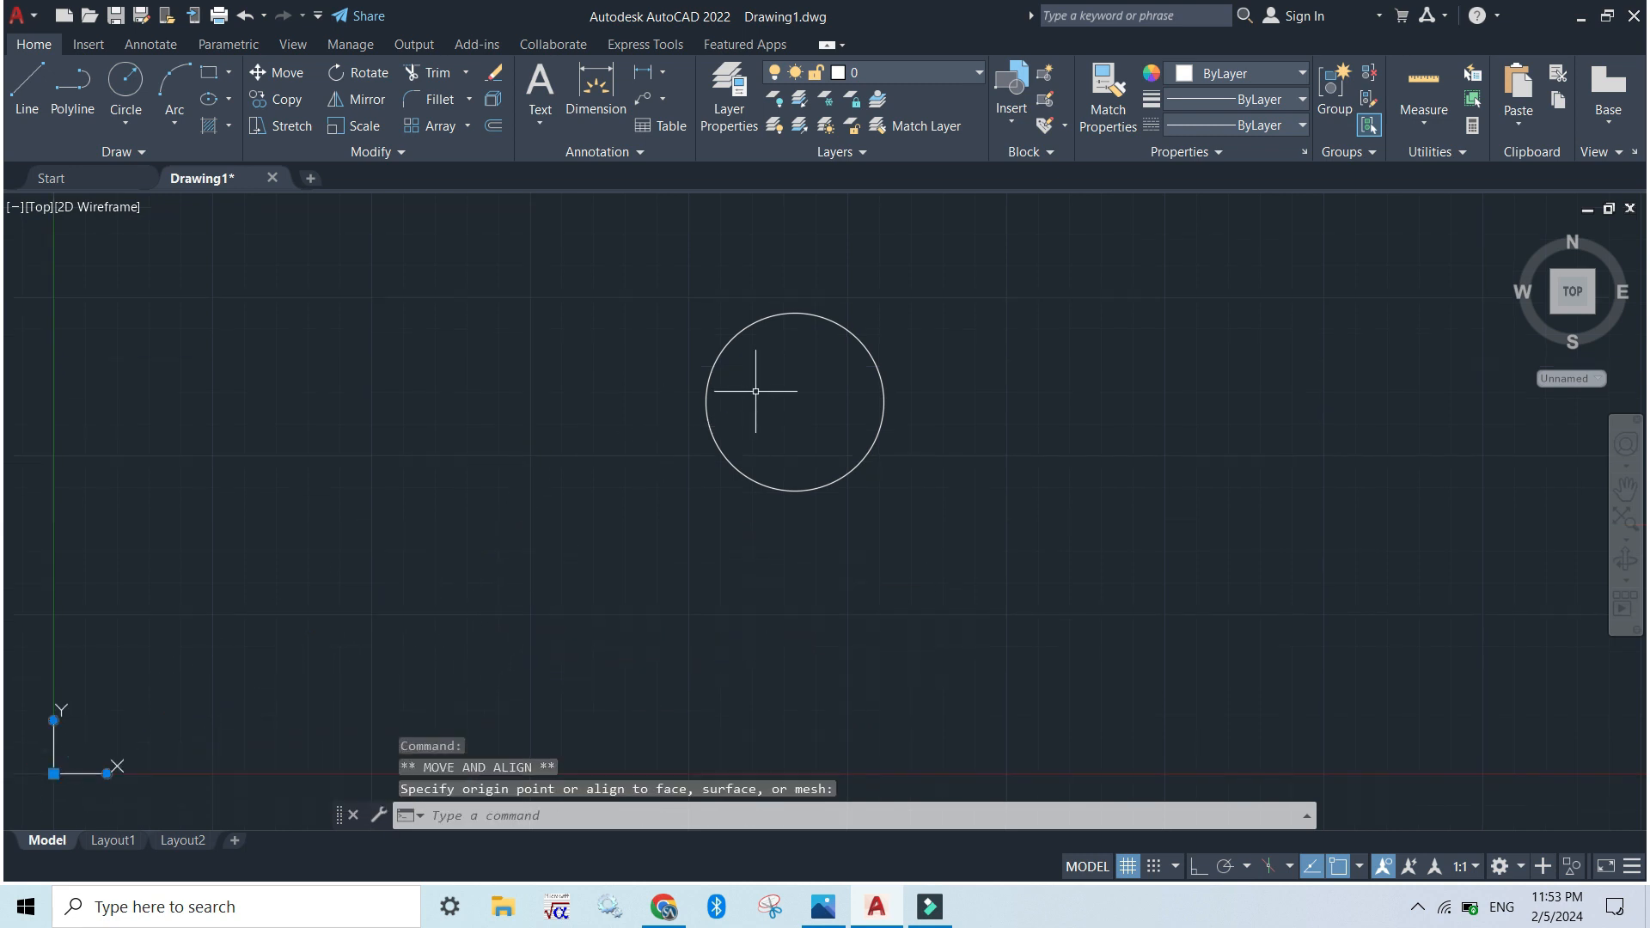
Check the inner radius in the exercise image and draw a circle of radius 20 concentric with the R35 circle
click(869, 348)
key(alt+Tab)
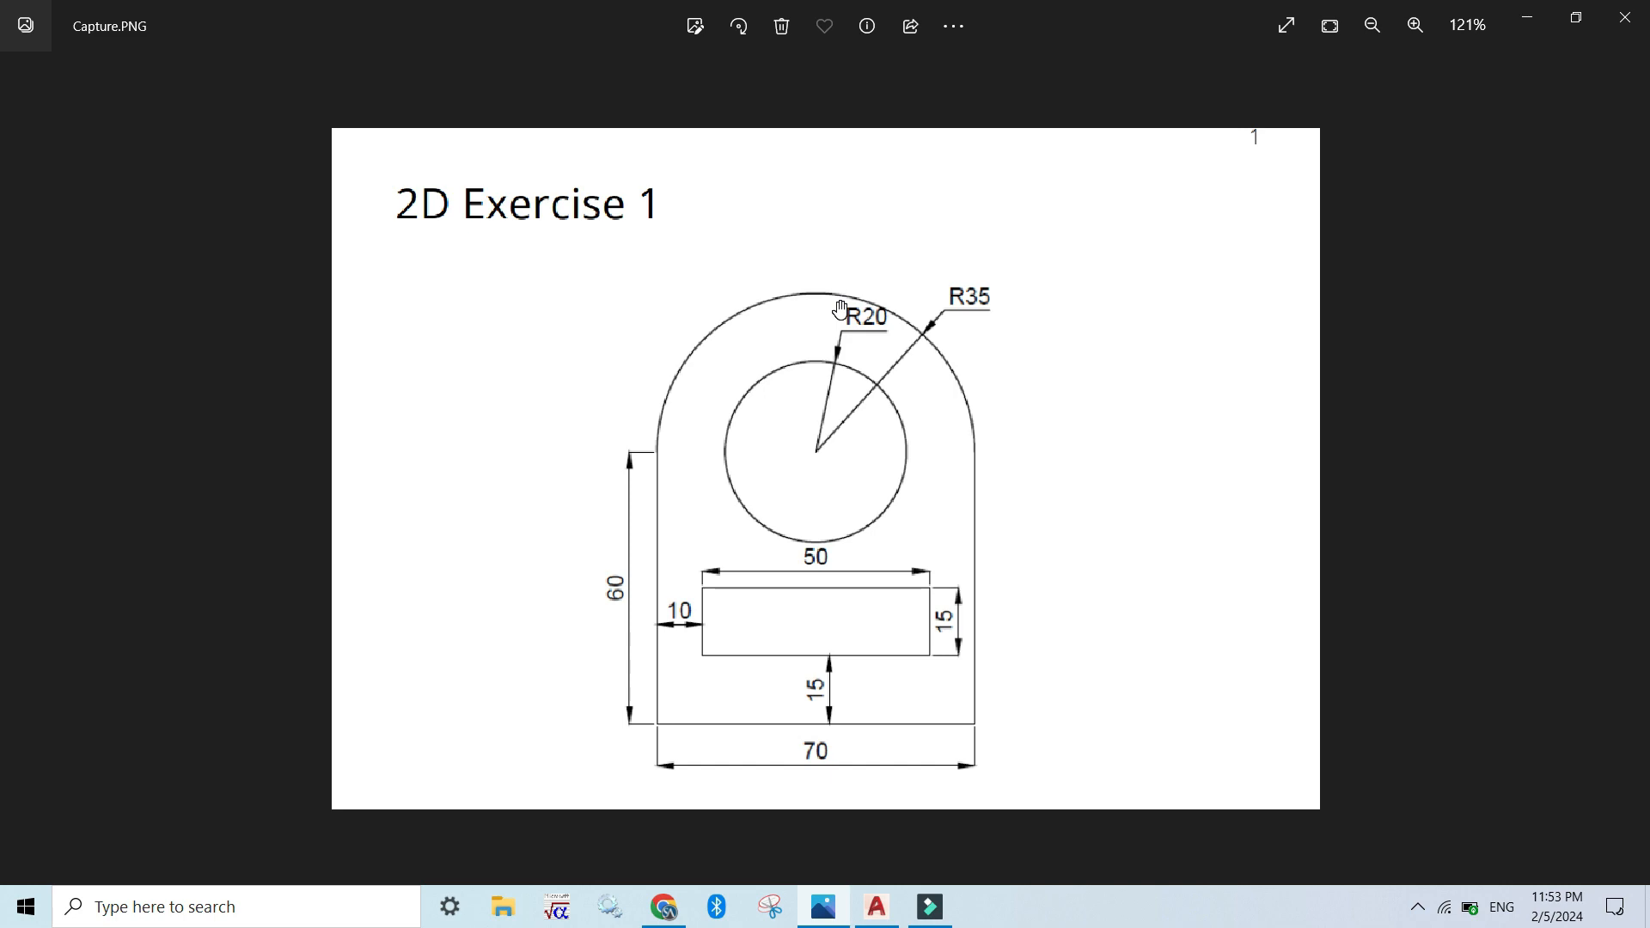
key(alt+Tab)
key(Escape)
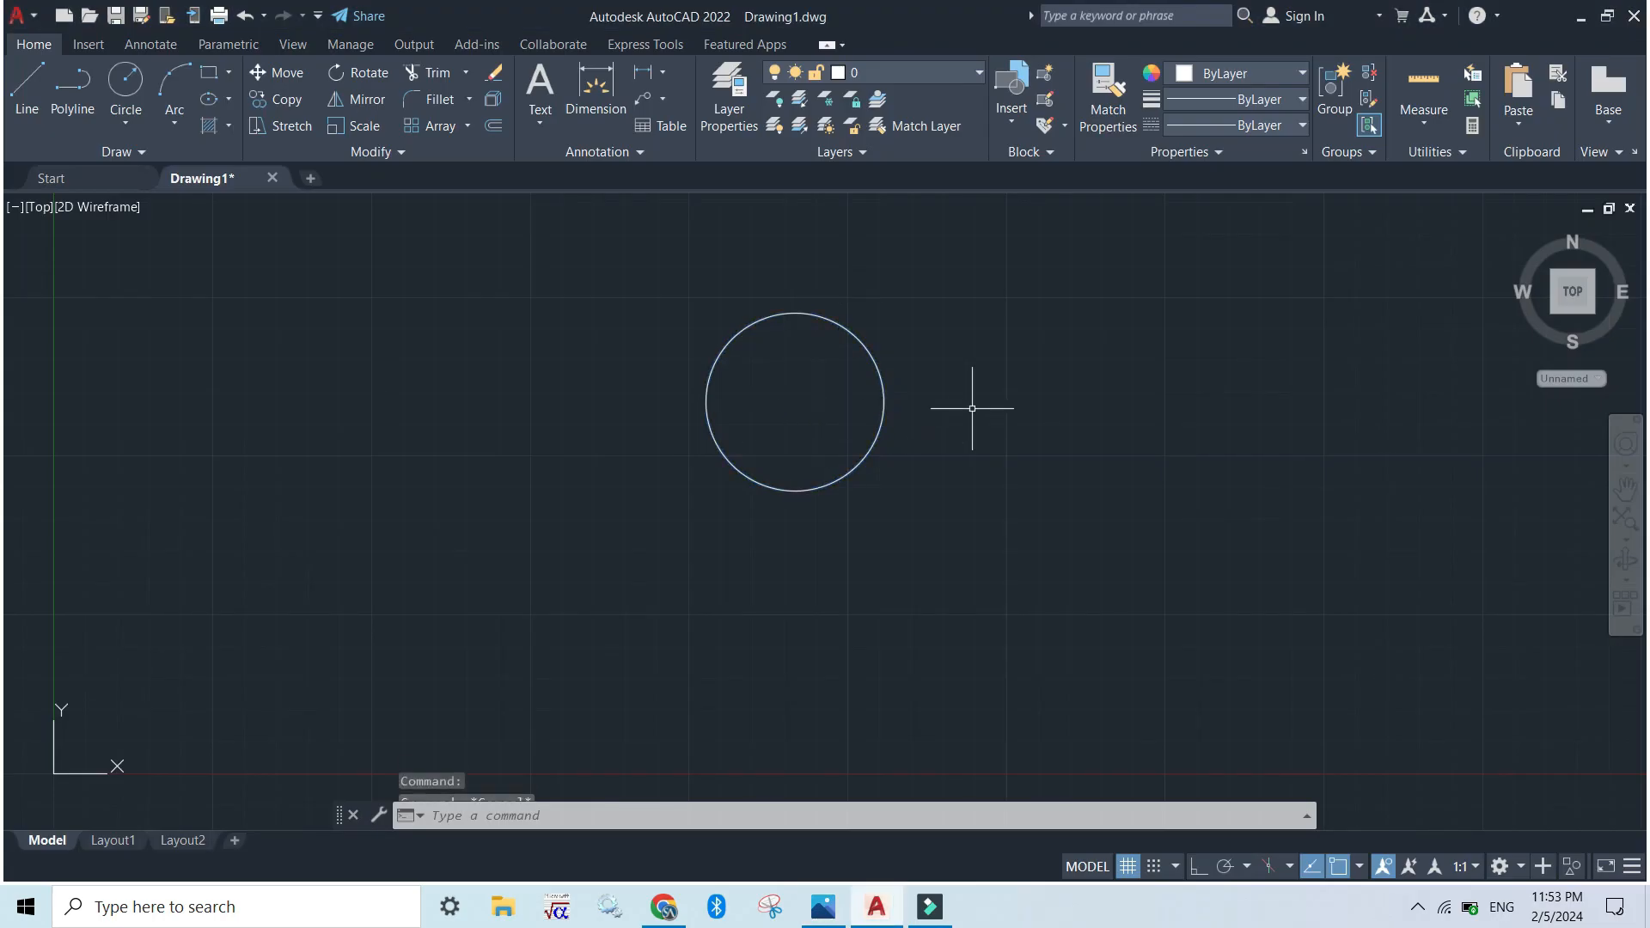
click(124, 93)
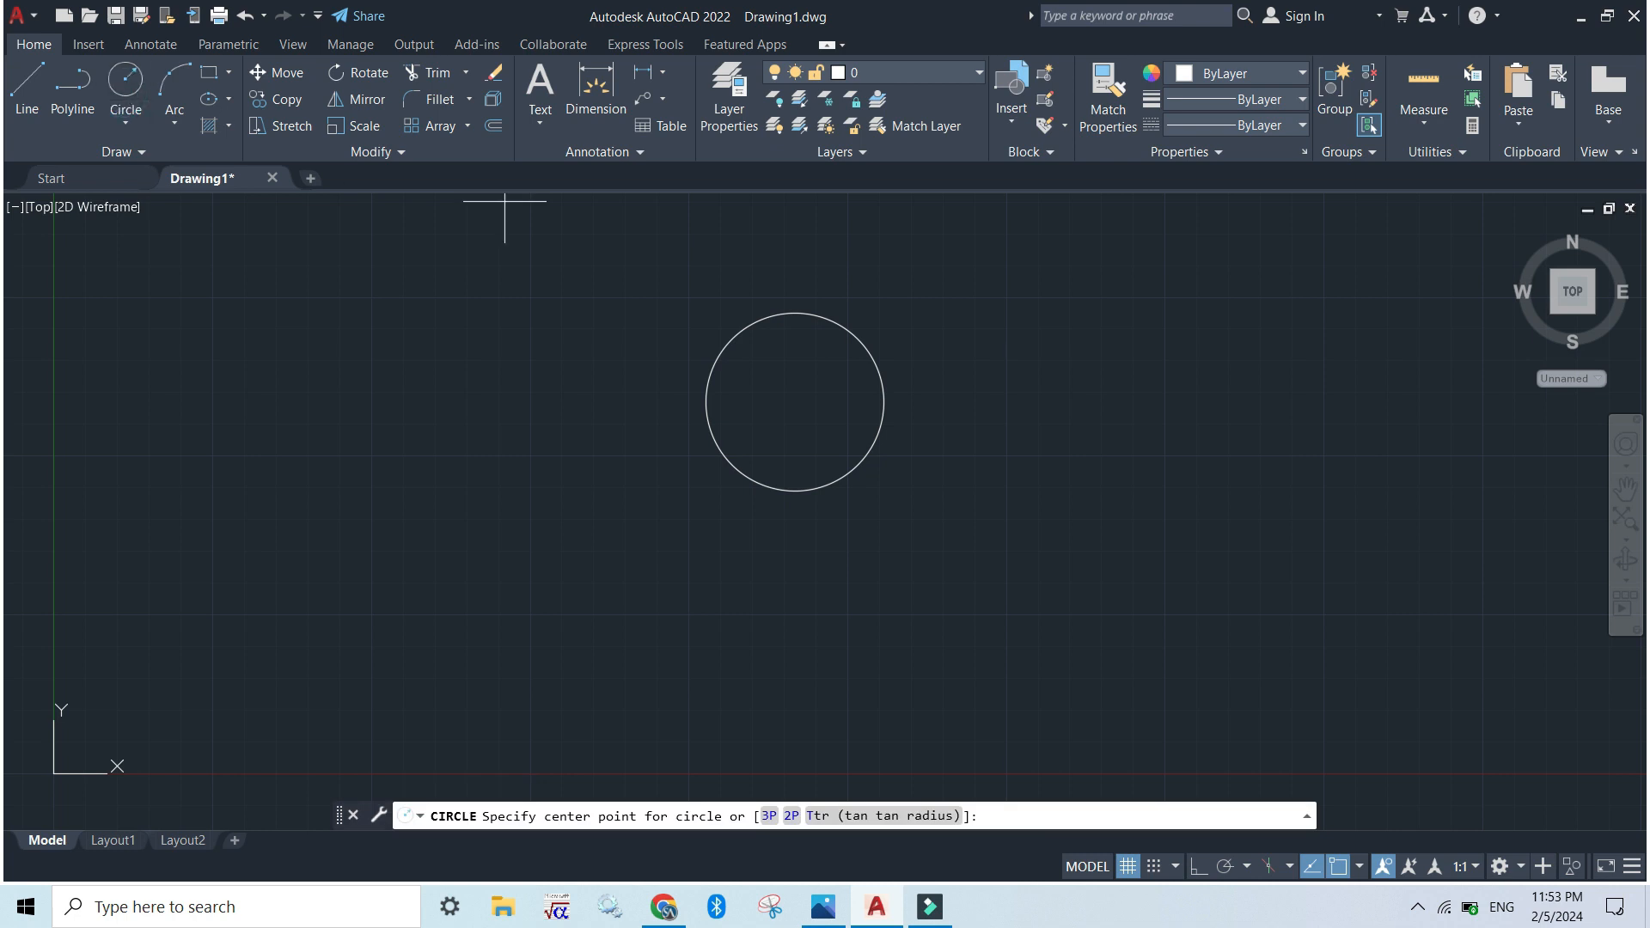
click(793, 401)
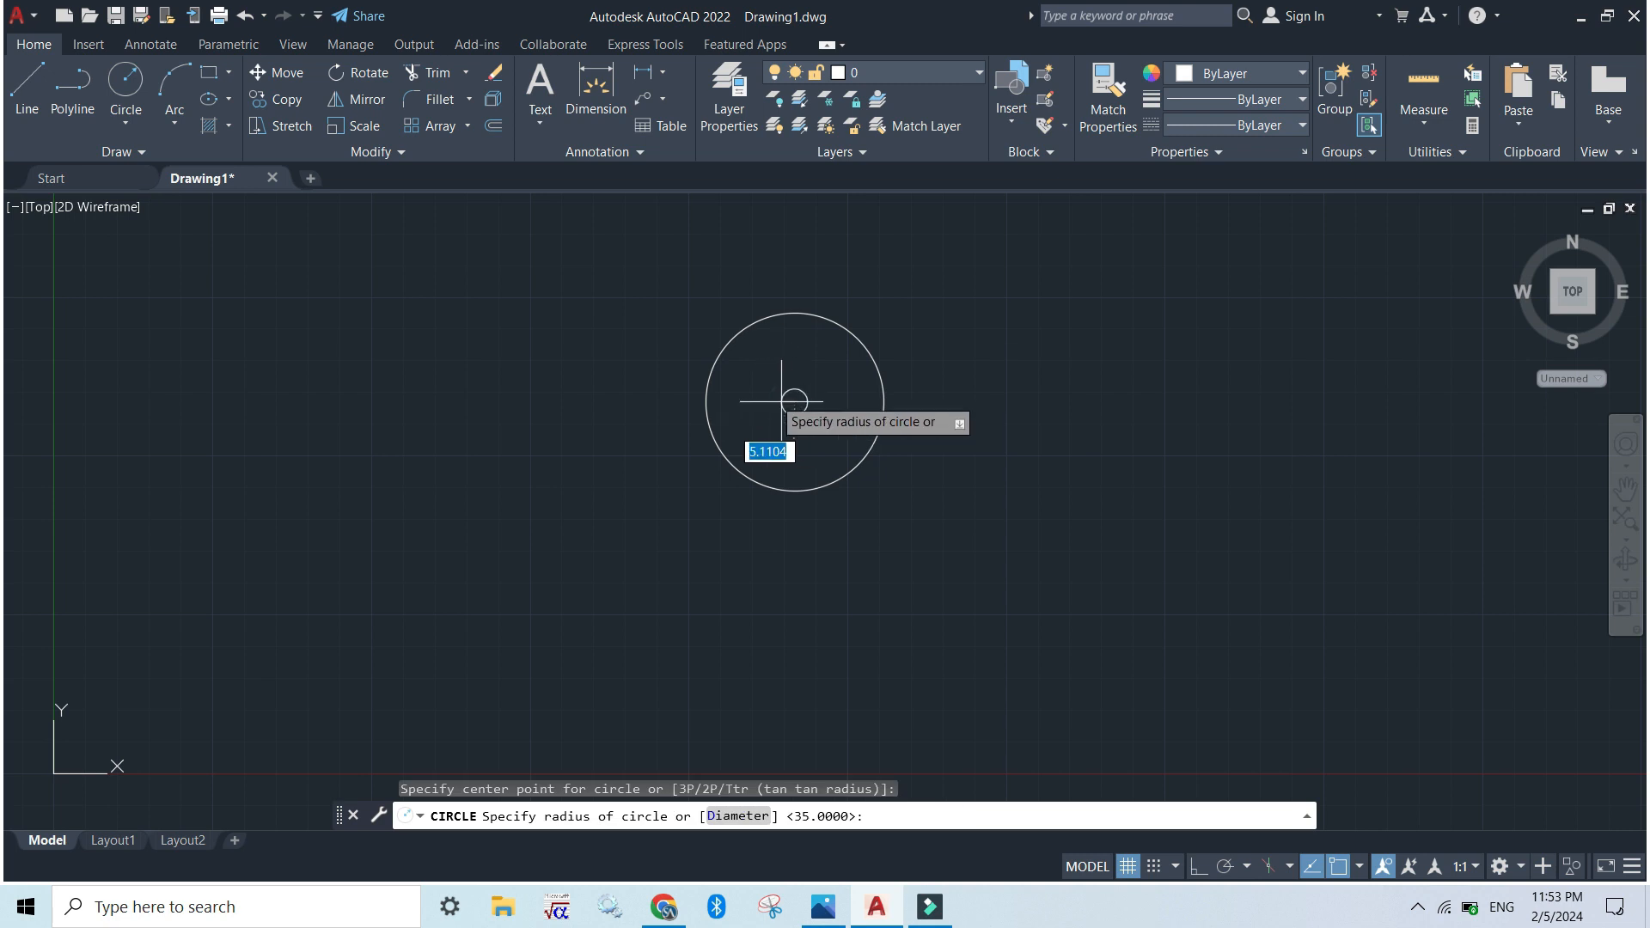
text(20)
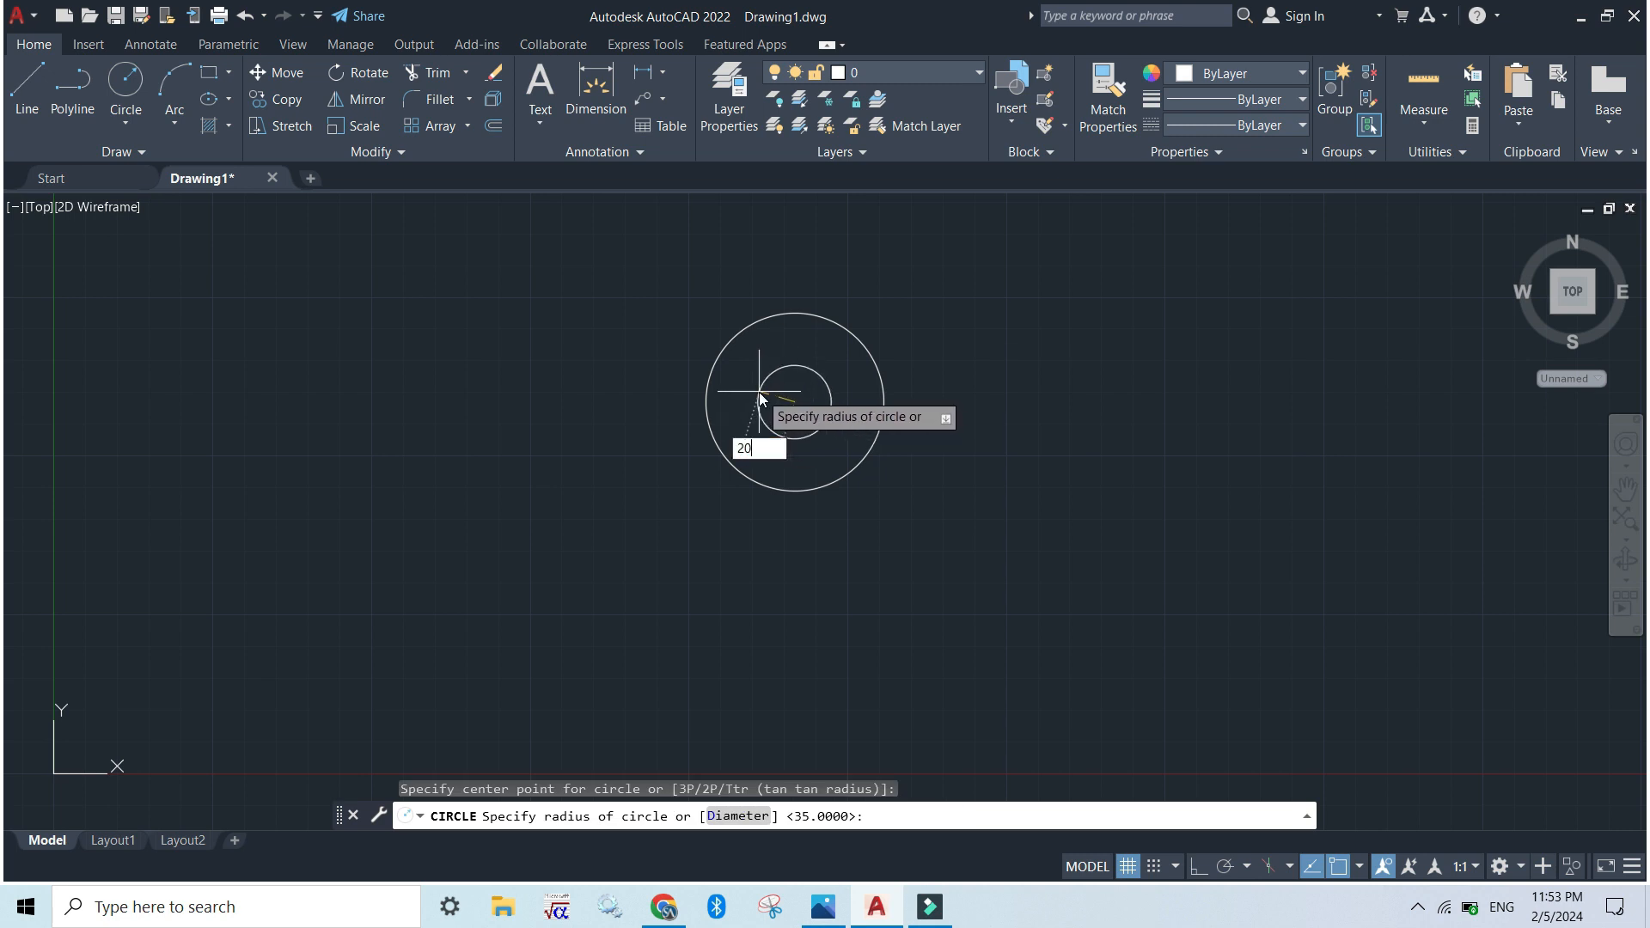
key(Return)
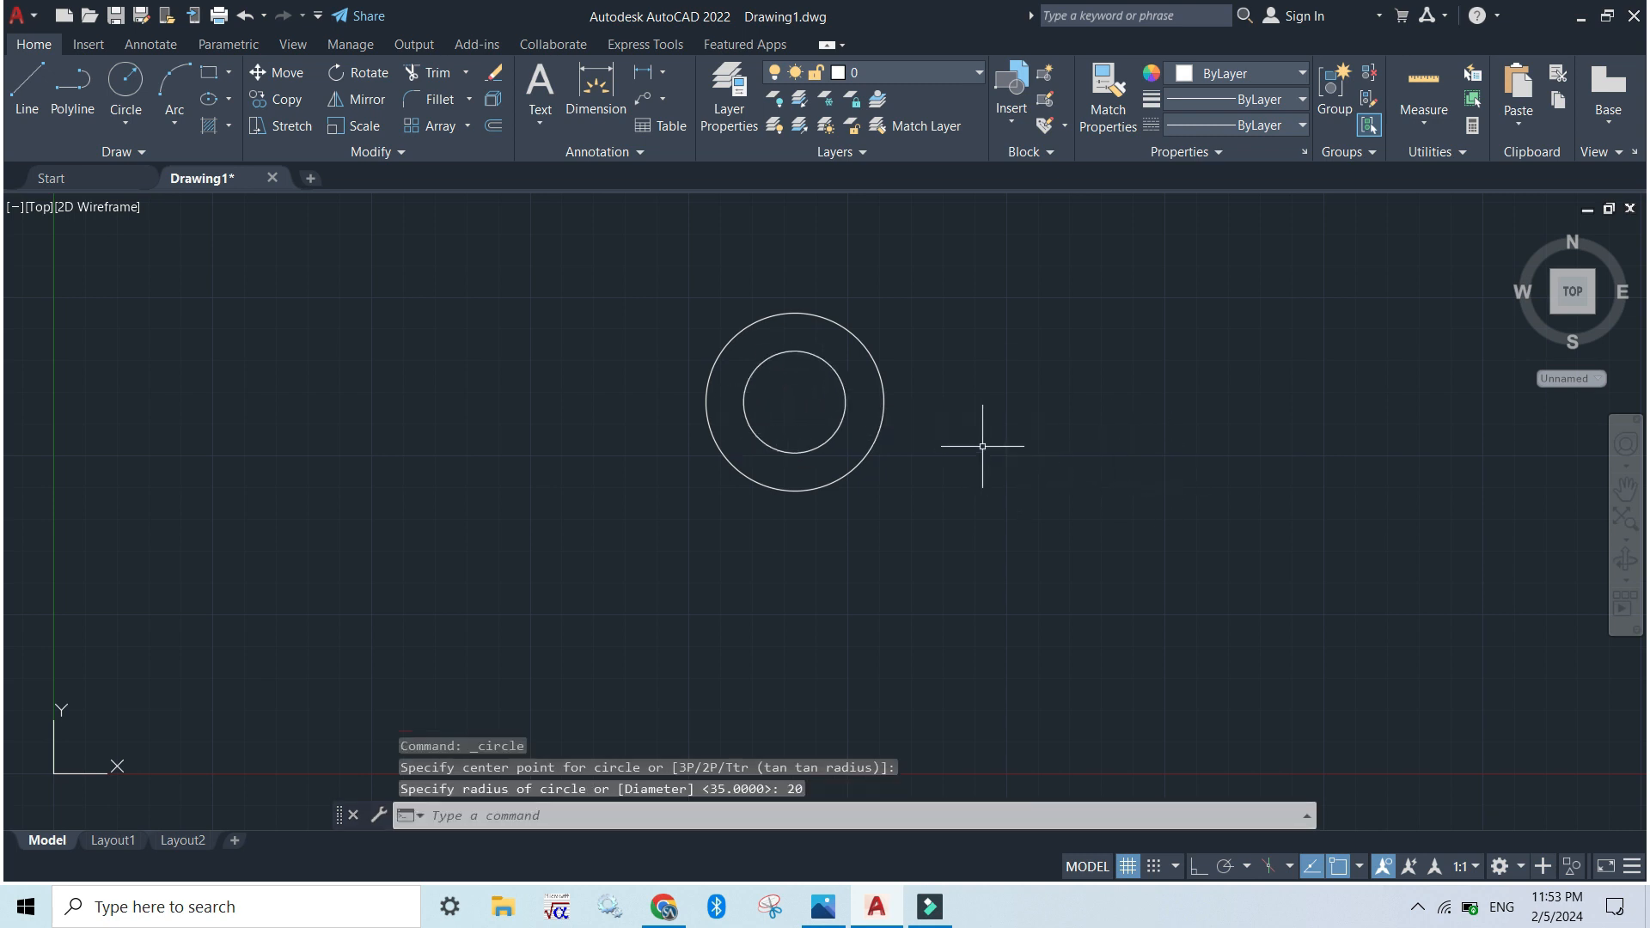
Consult the exercise image and draw a vertical line 60 long downward from the outer circle's left quadrant
scroll(953, 454, up, 2)
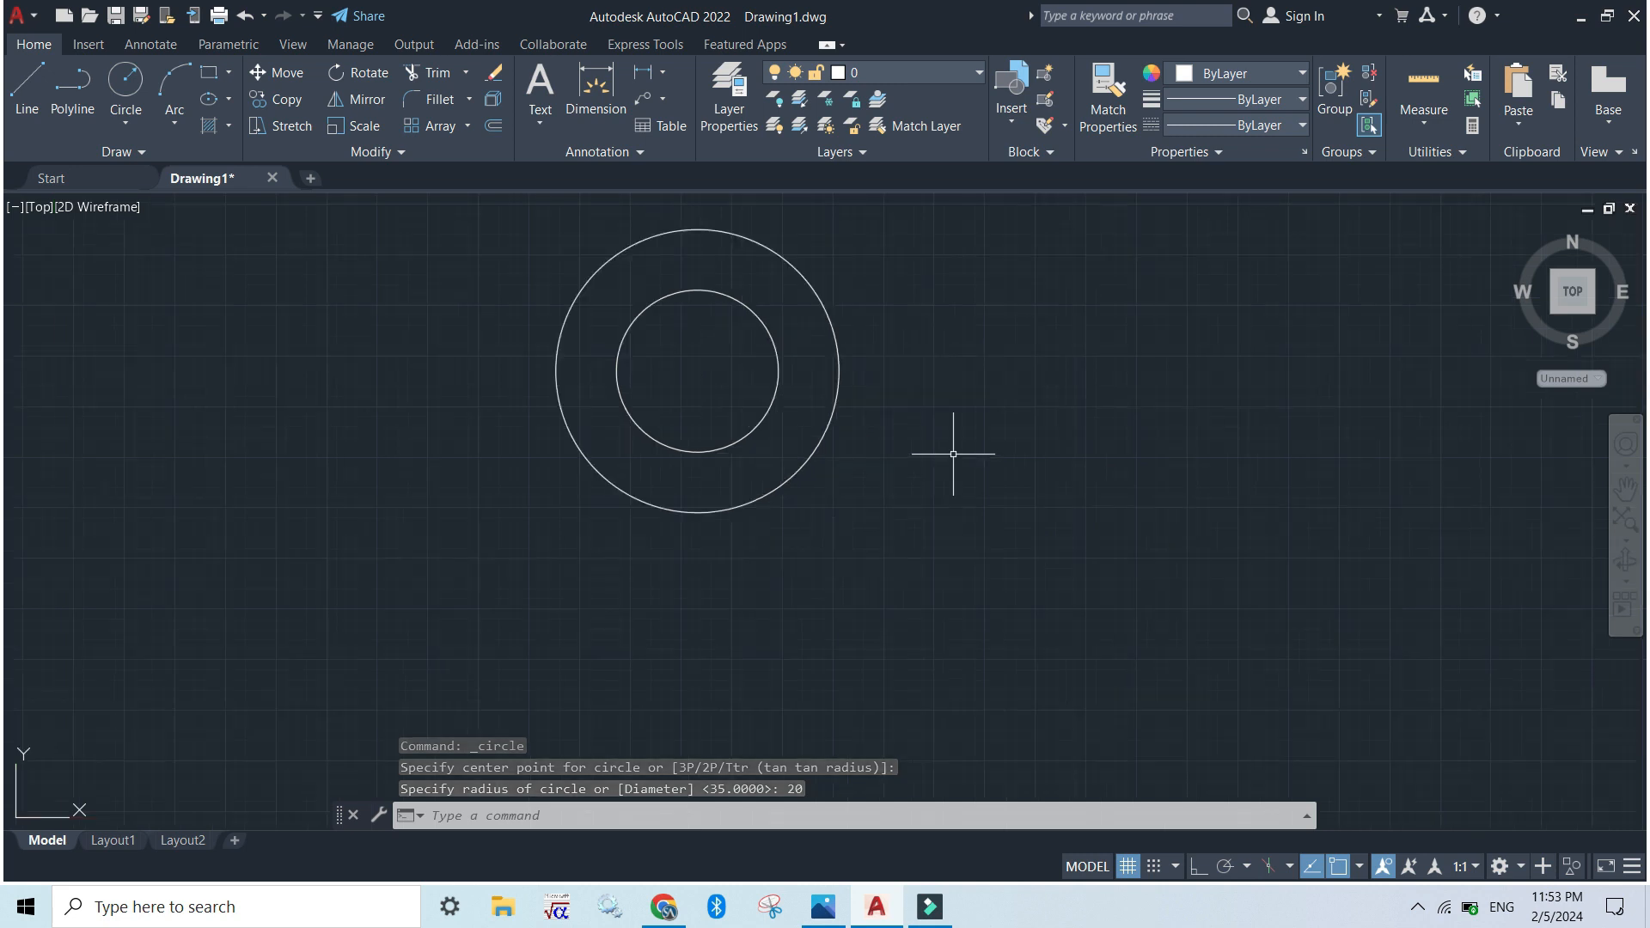
middle_drag(954, 438, 1026, 477)
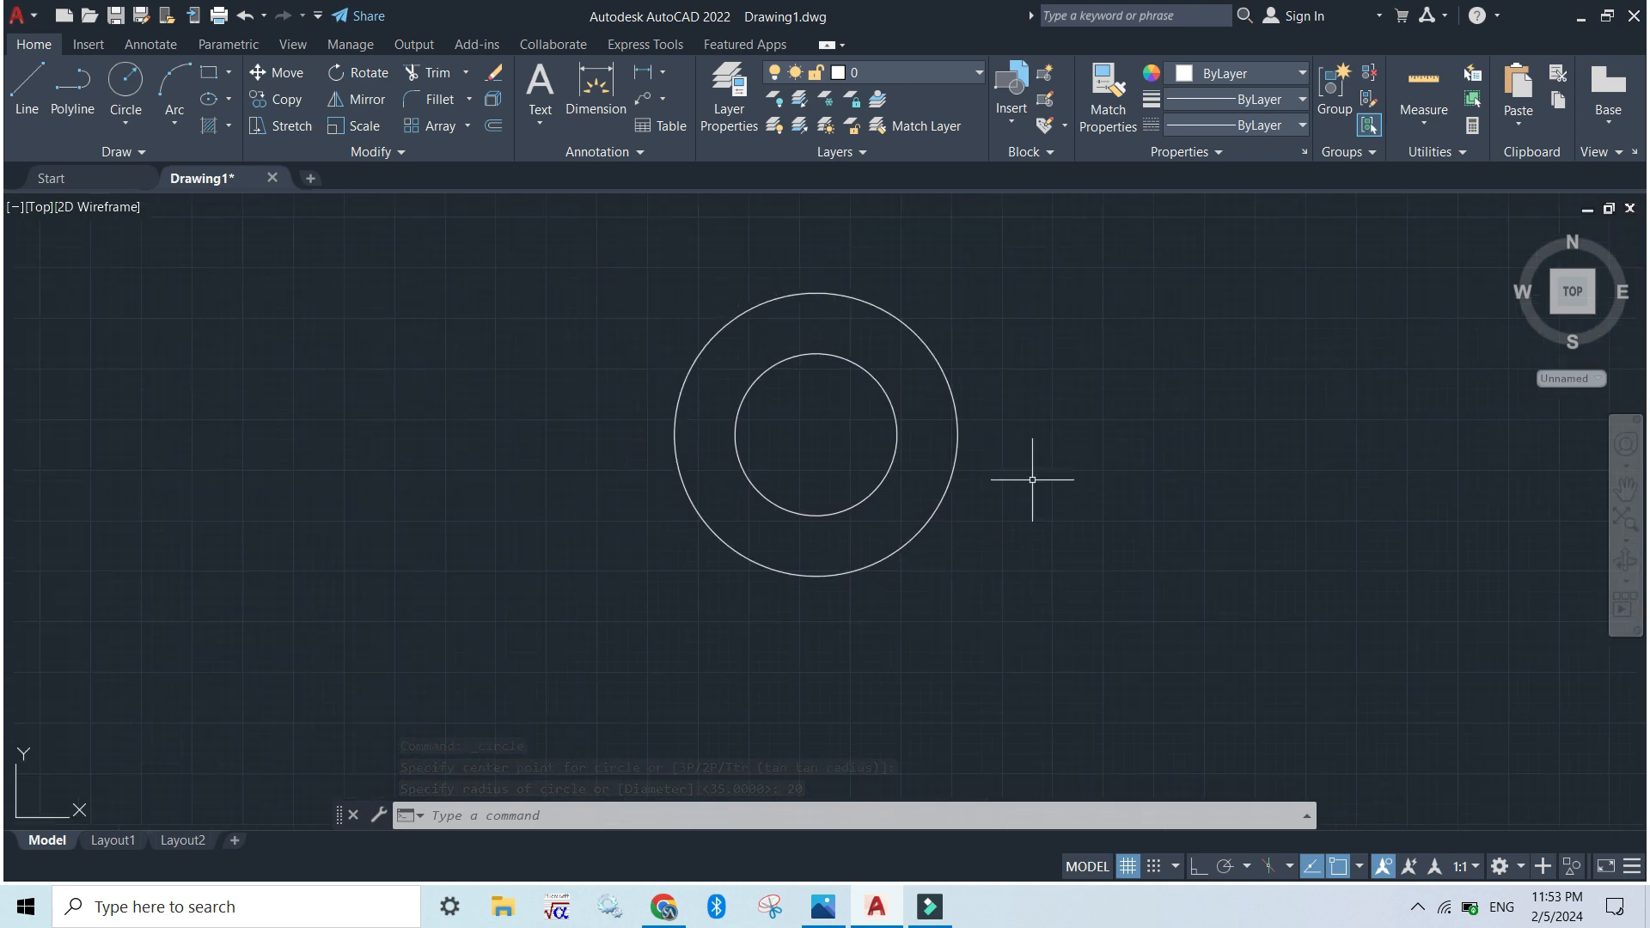
middle_drag(1141, 541, 1123, 464)
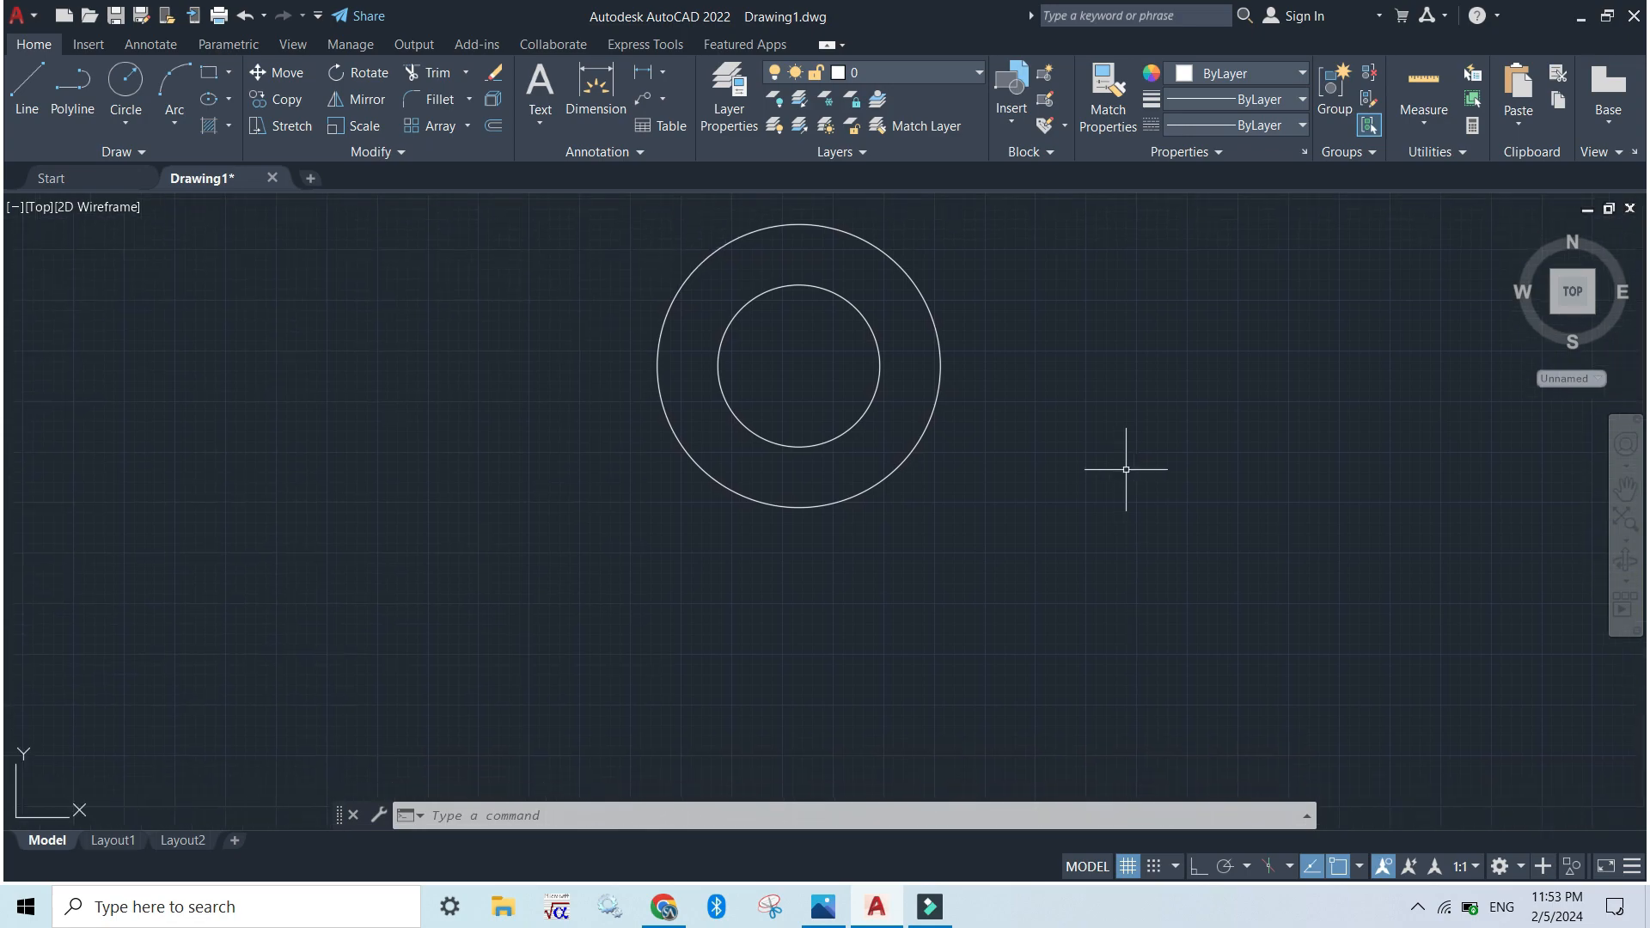
key(alt+Tab)
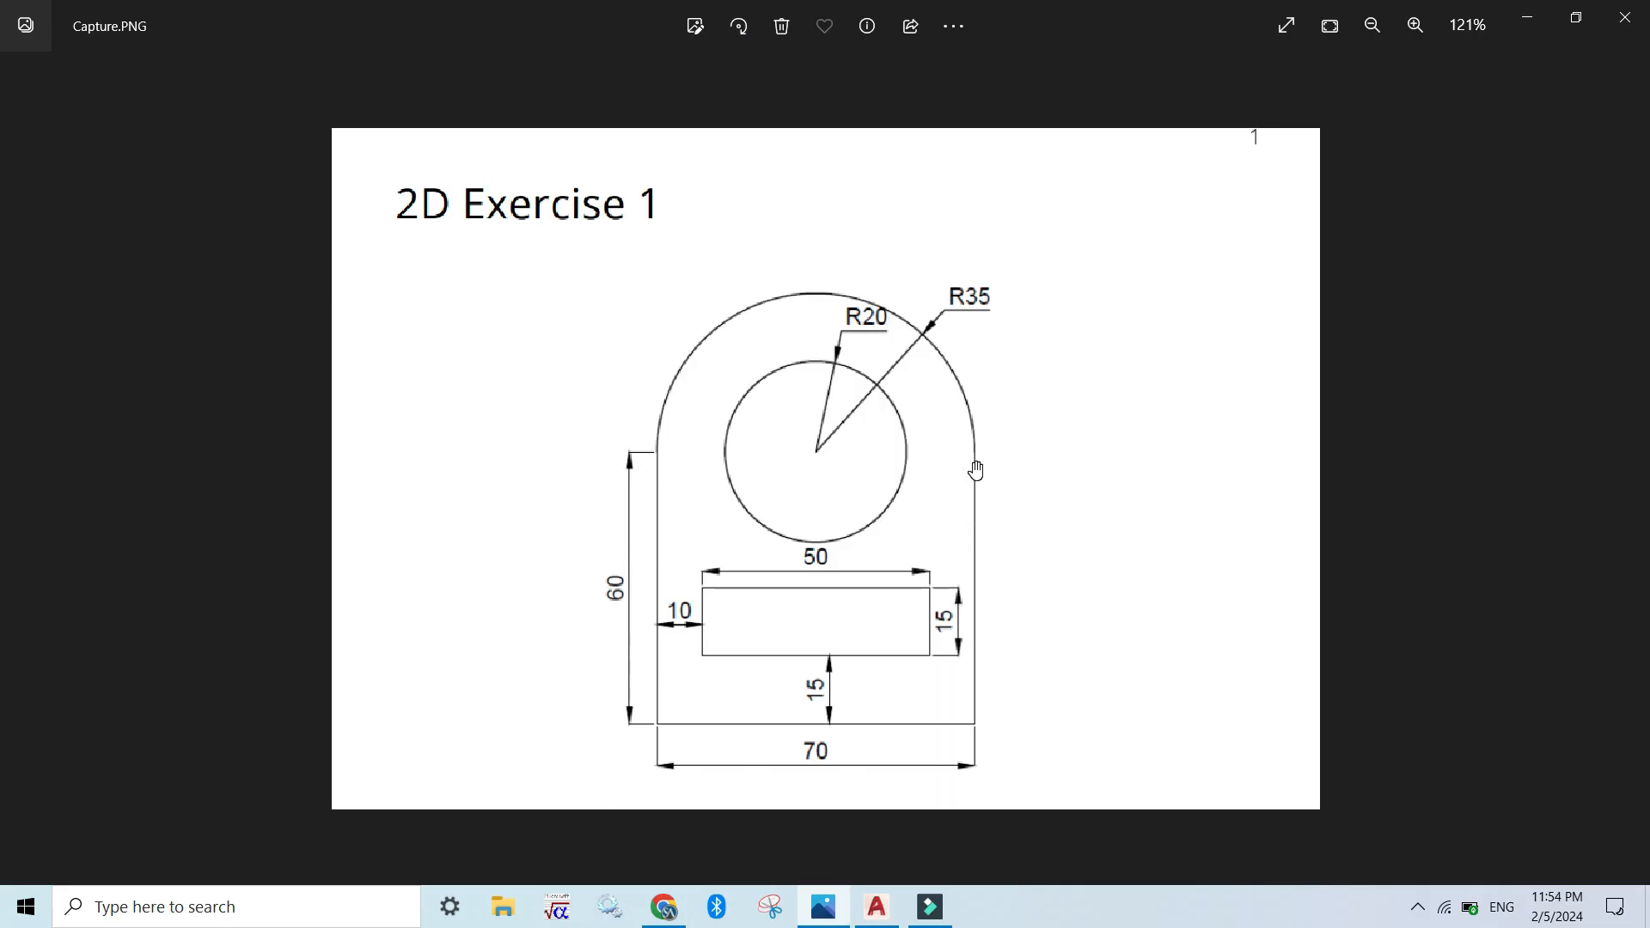
key(alt+Tab)
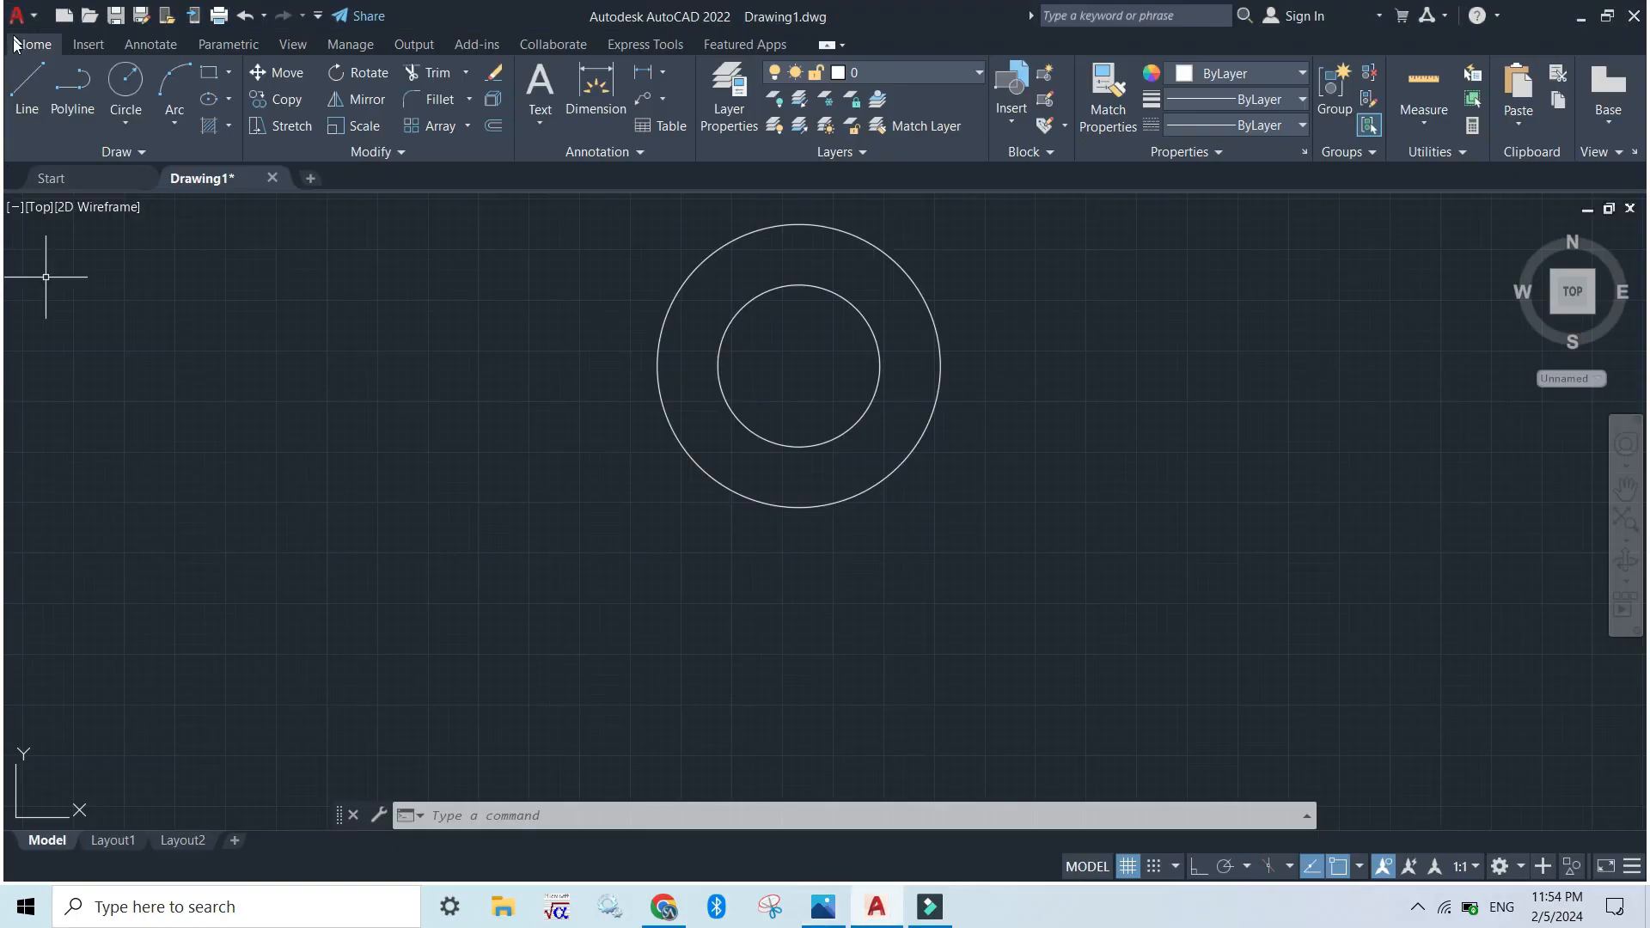
click(483, 818)
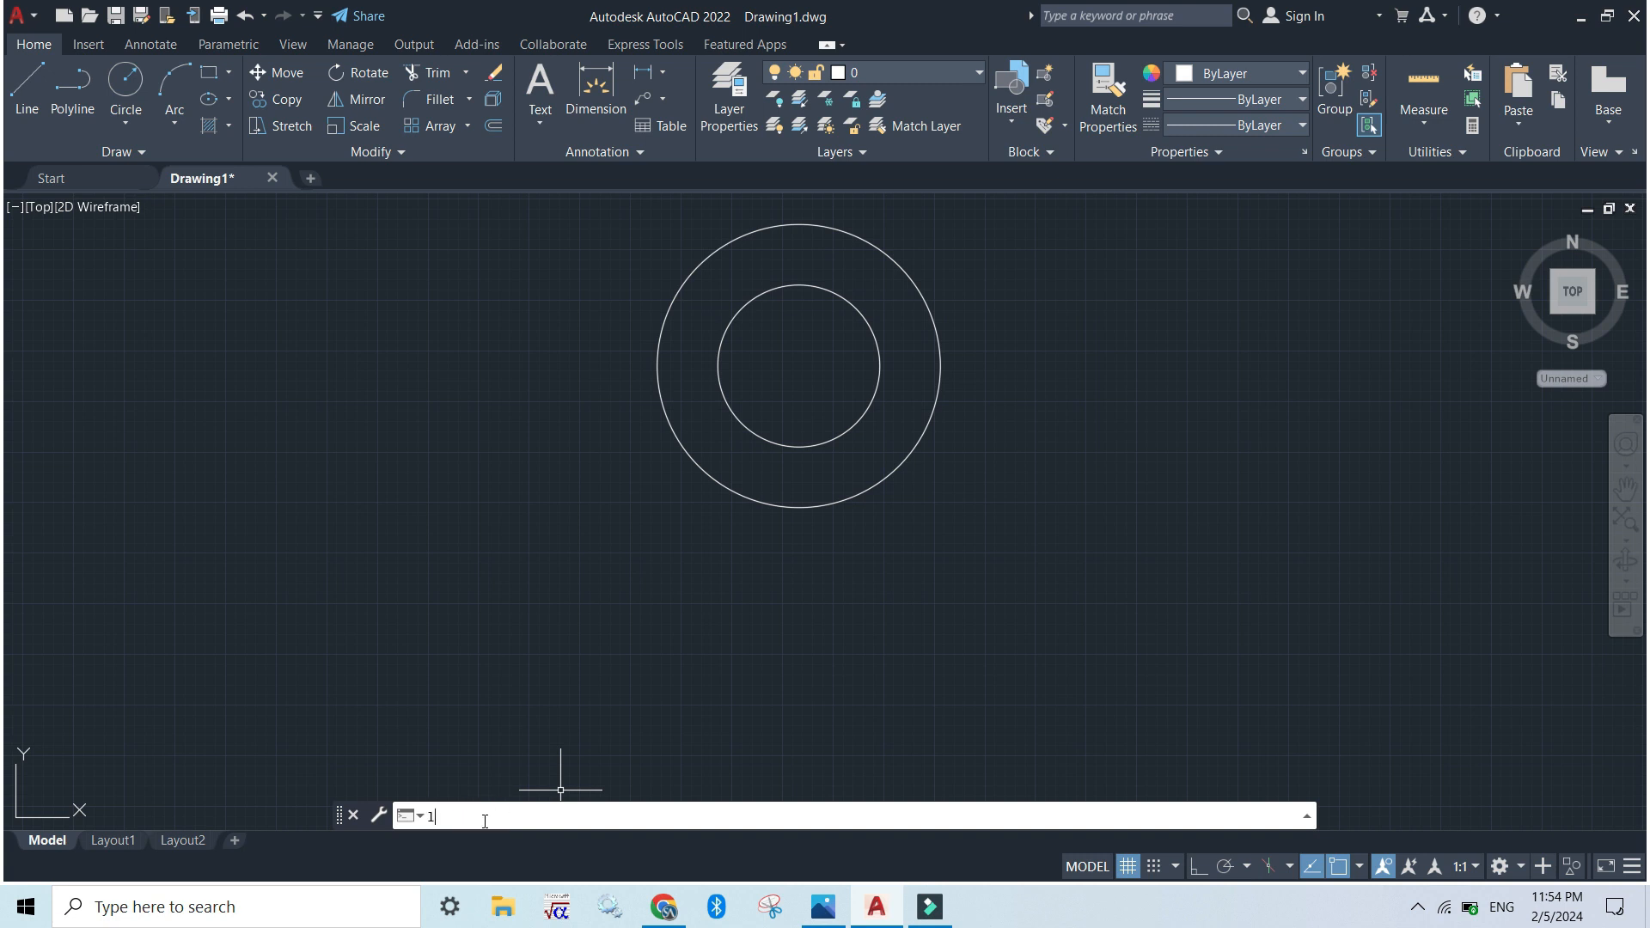
text(l)
key(Return)
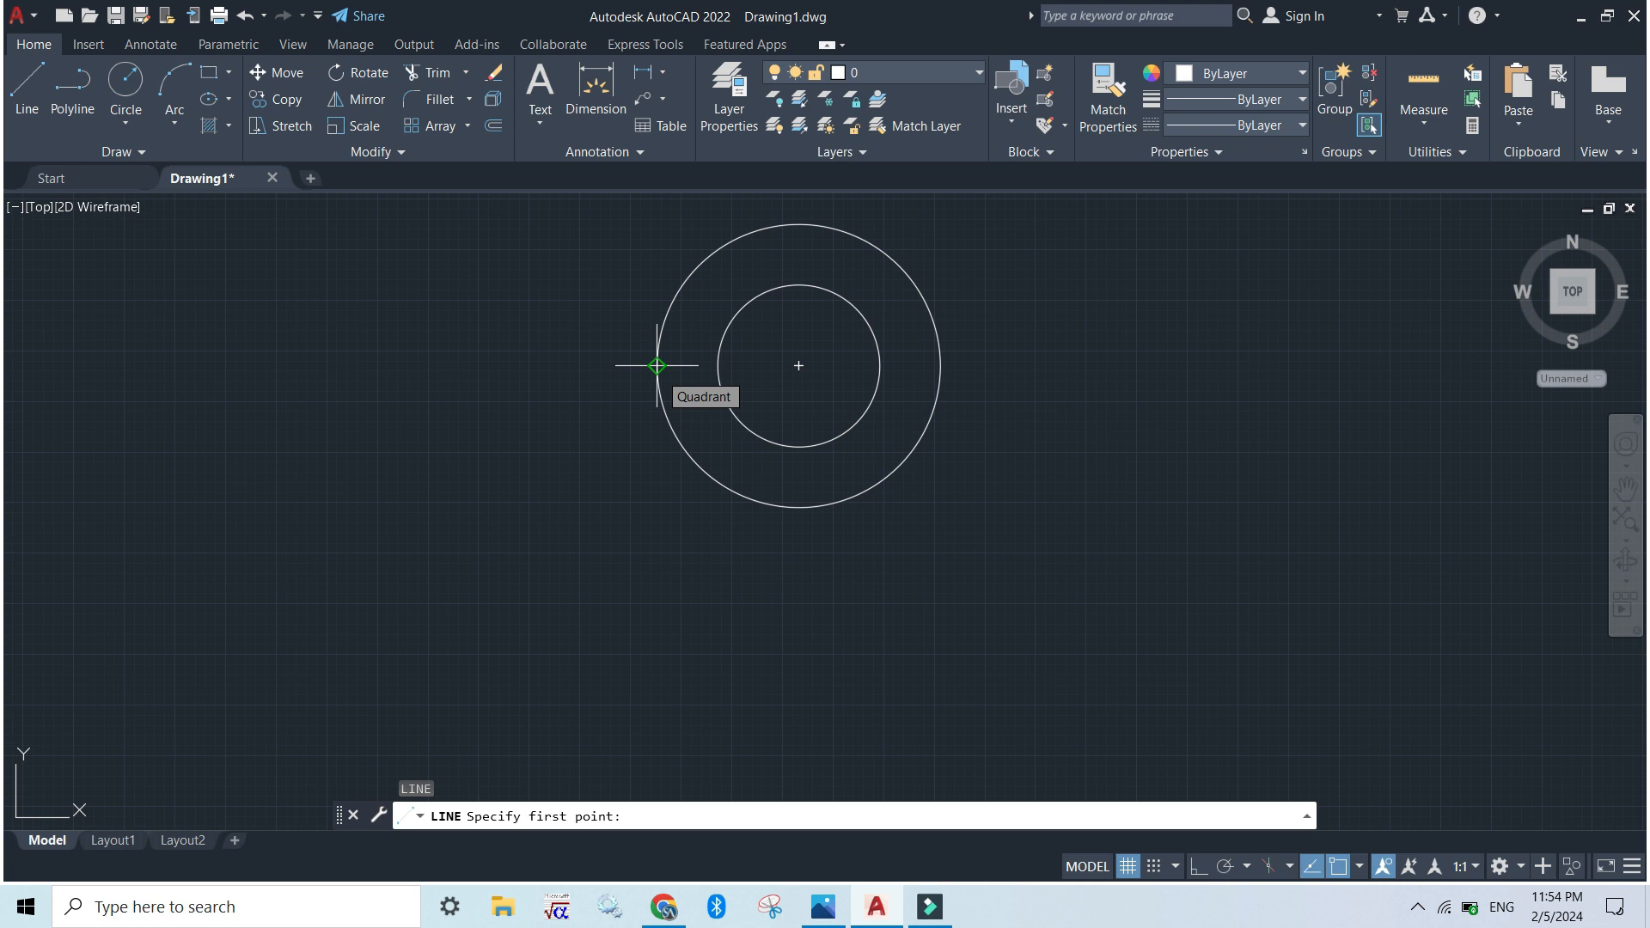
click(656, 365)
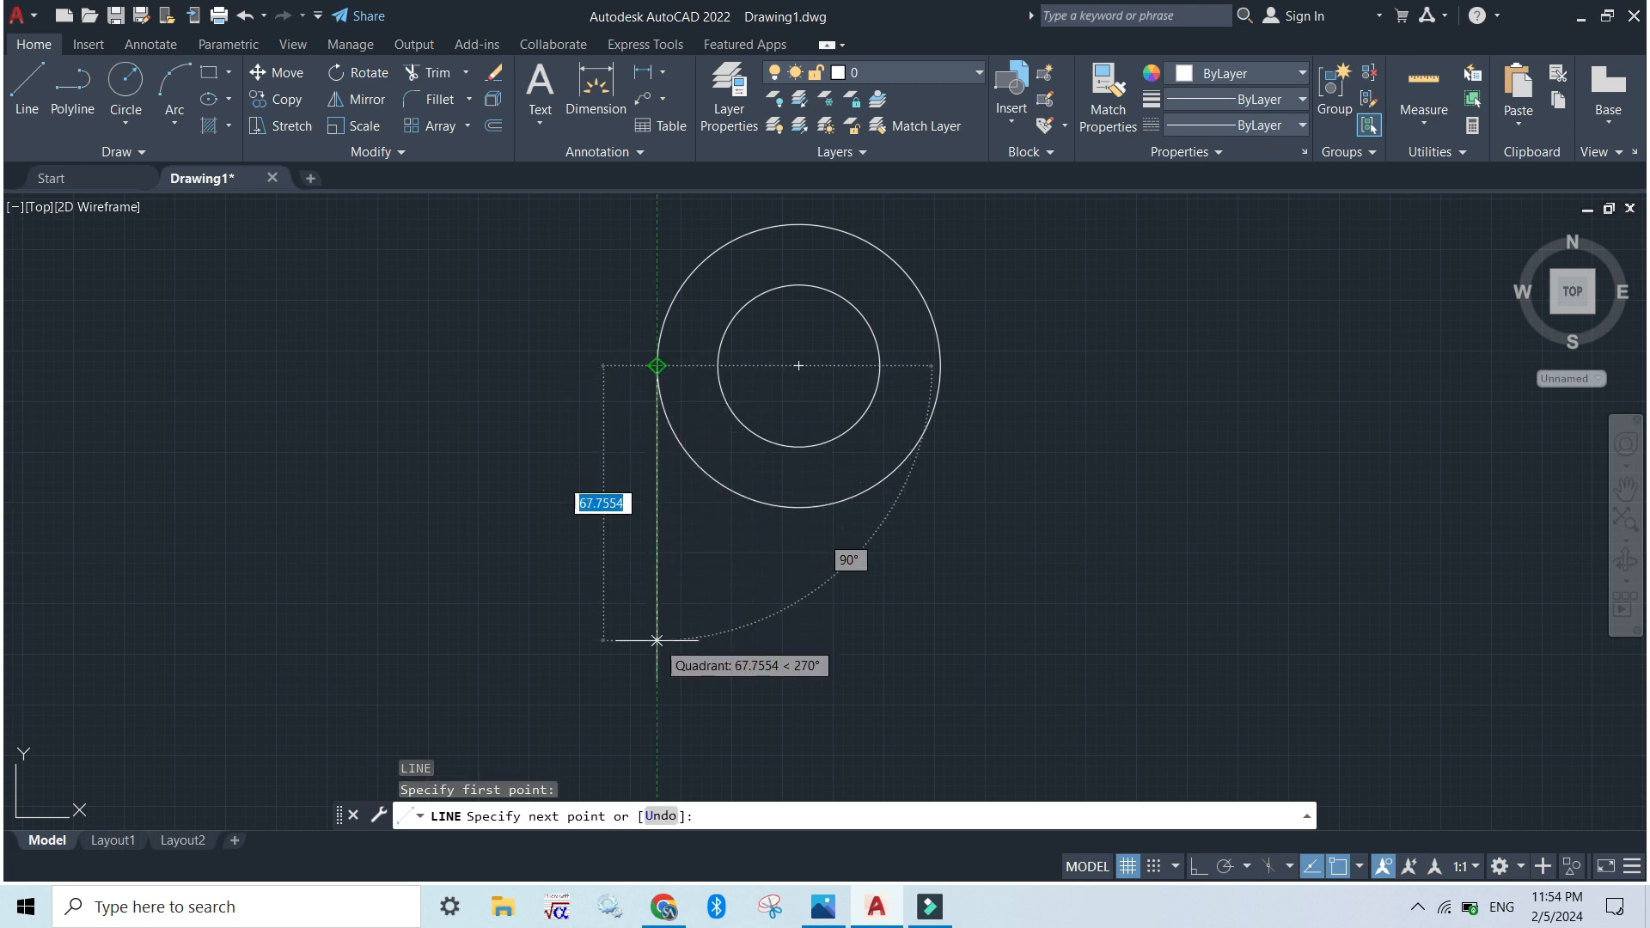
text(60)
key(Return)
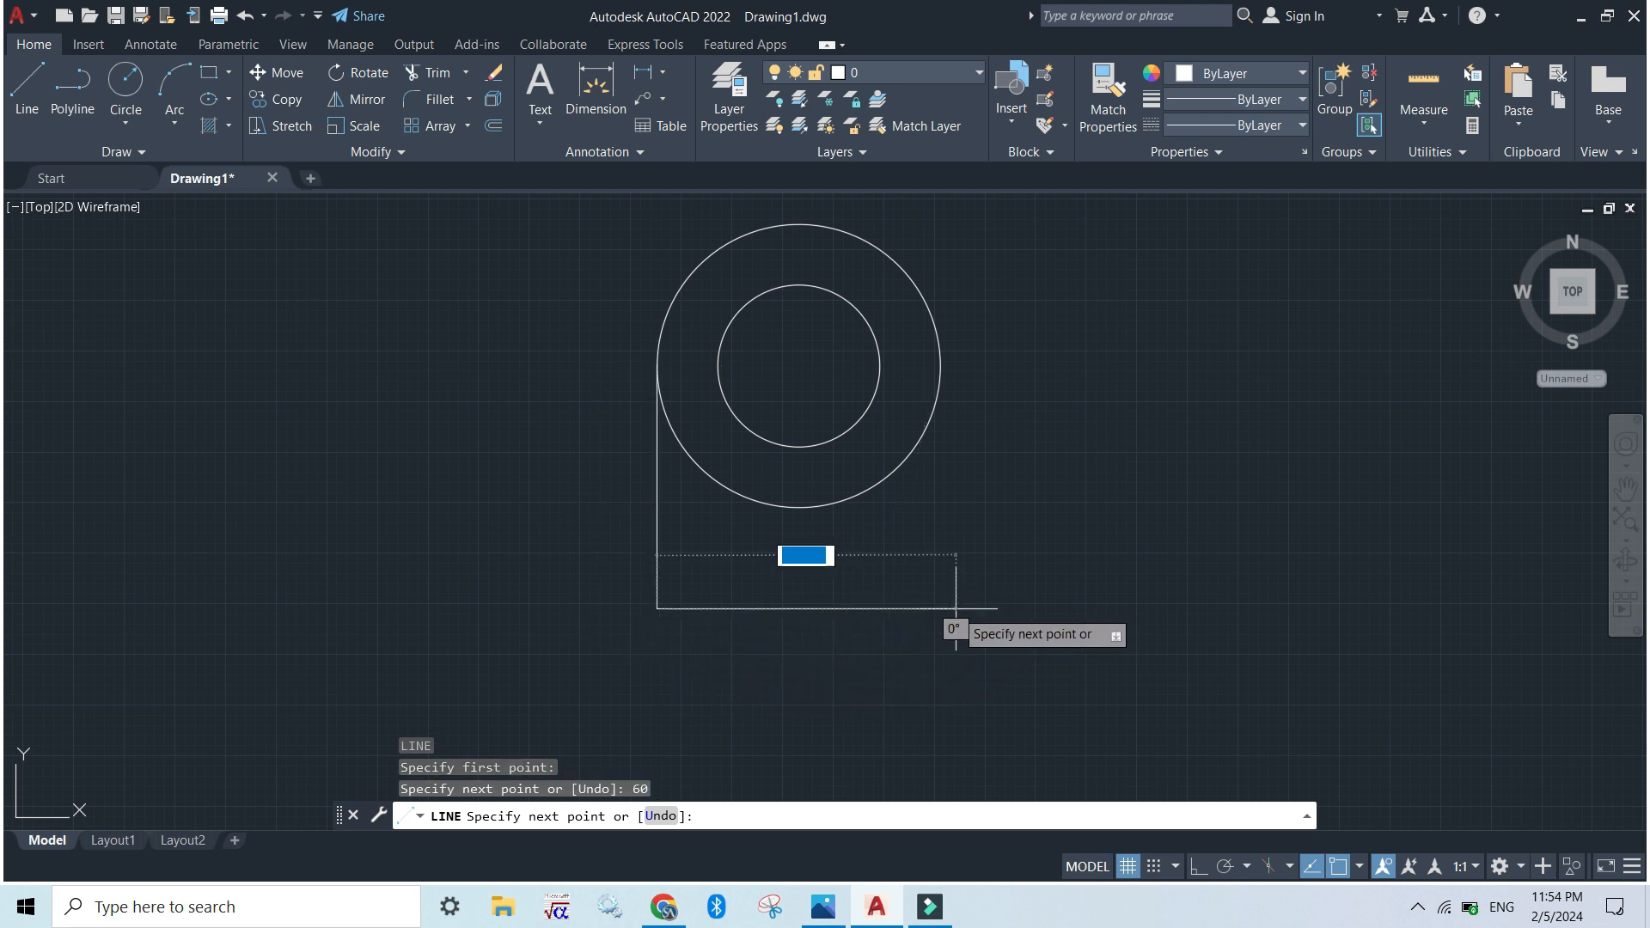
Turn on Ortho mode and continue the outline with a 70 base line to the right and a vertical line up to the outer circle's right quadrant
key(alt+Tab)
key(alt+Tab)
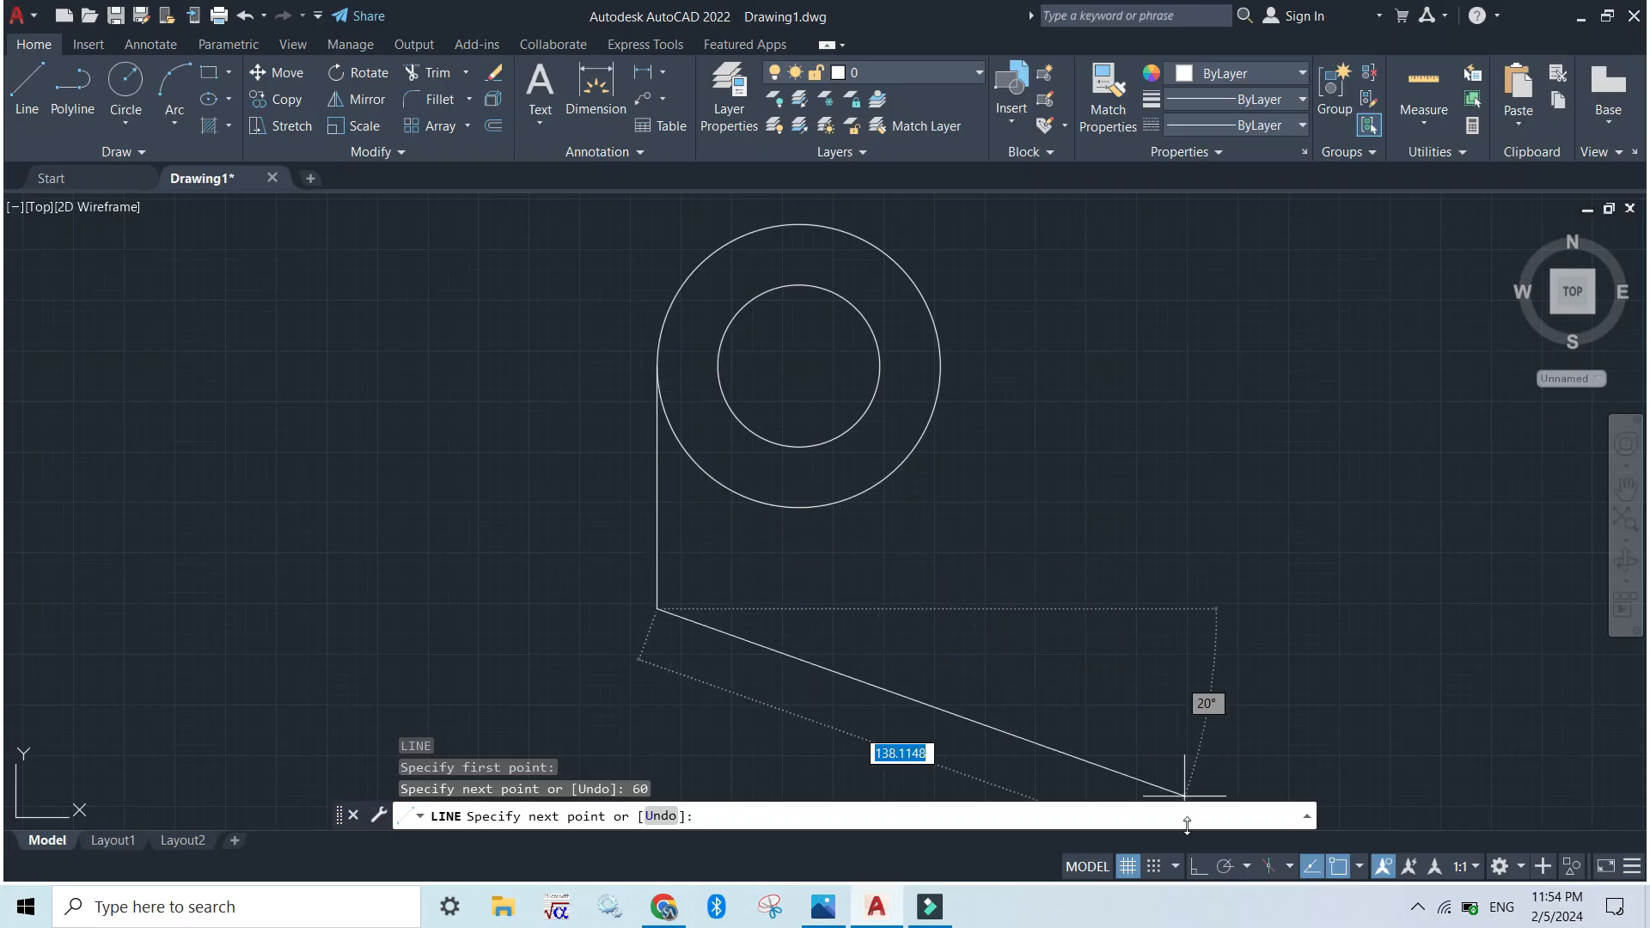
click(1197, 867)
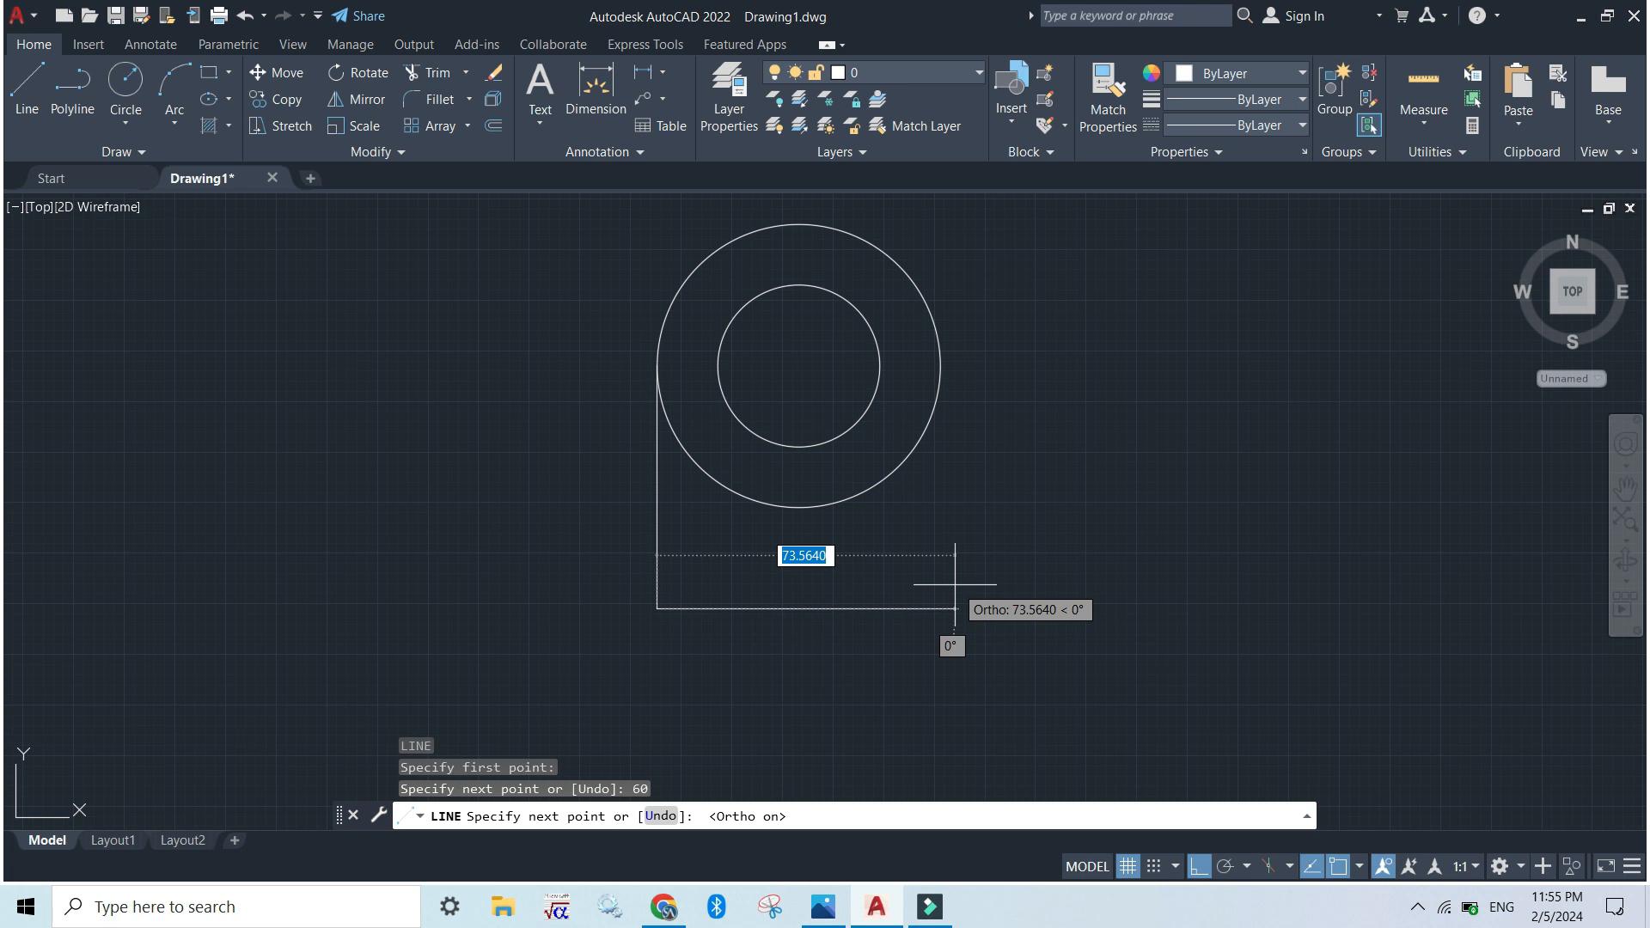
text(70)
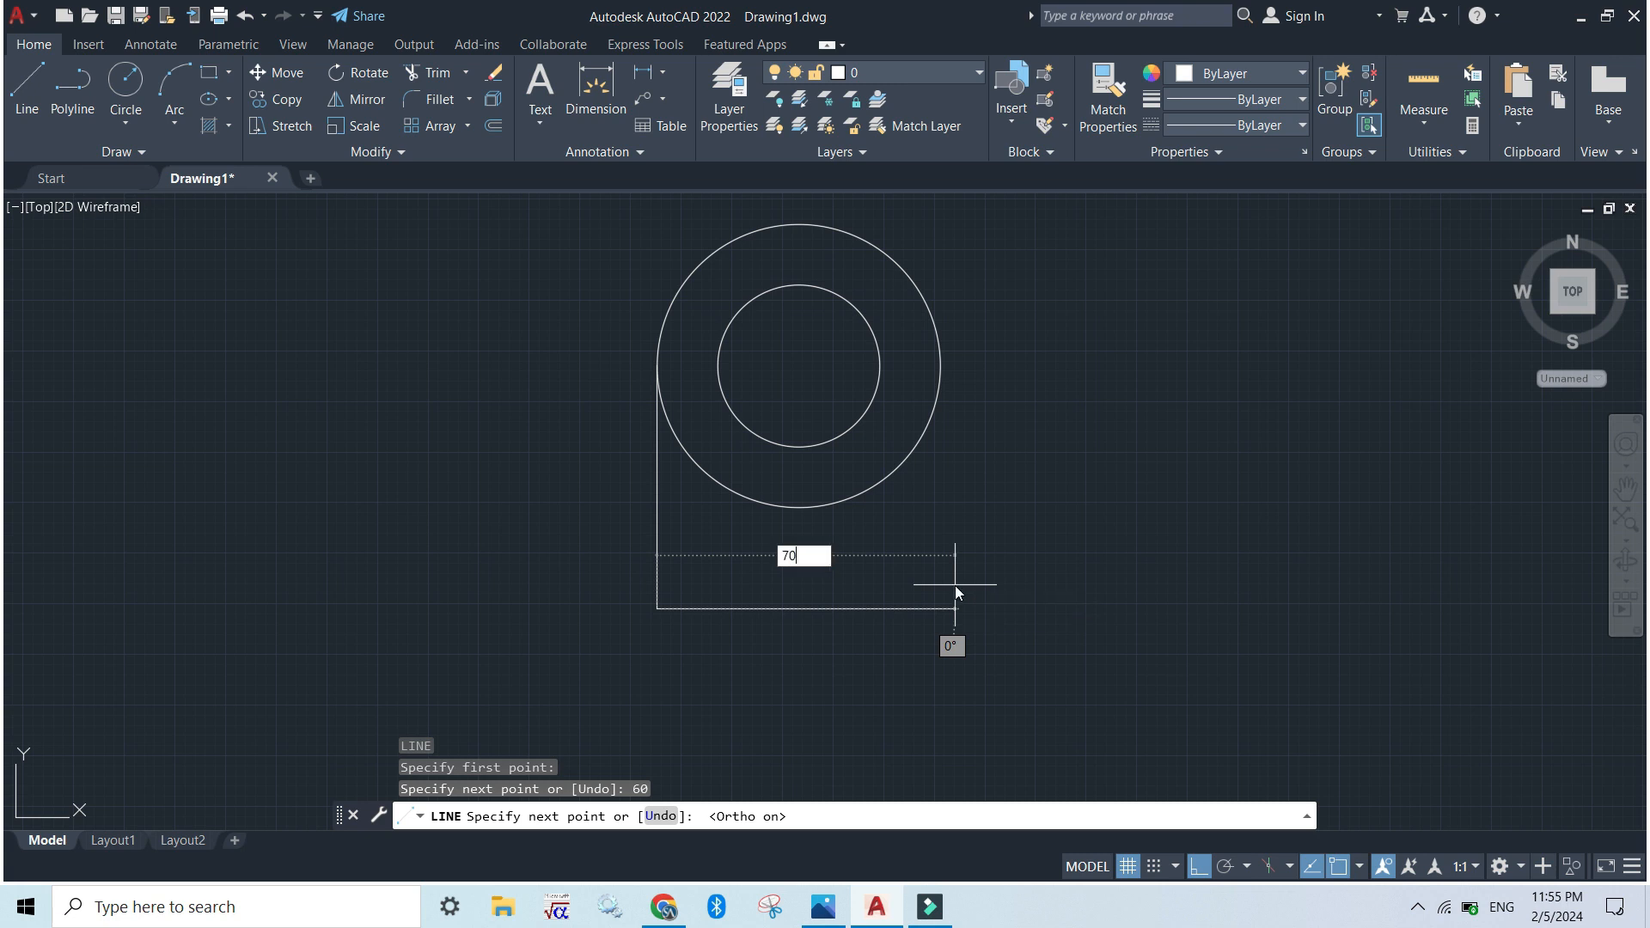
key(Return)
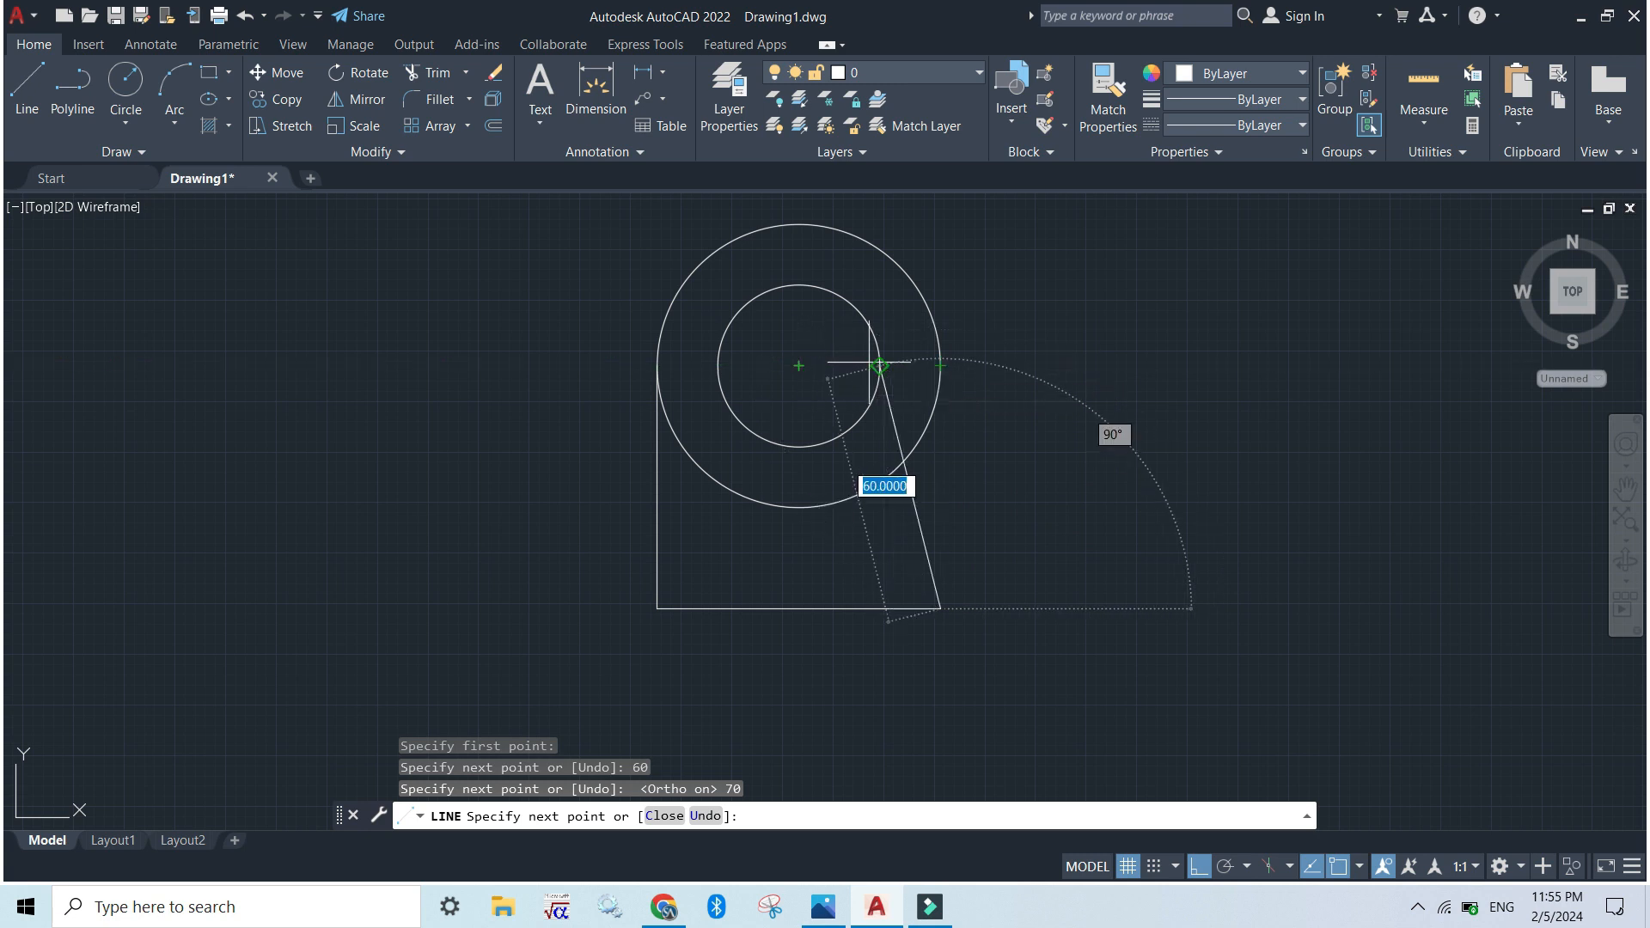
click(940, 365)
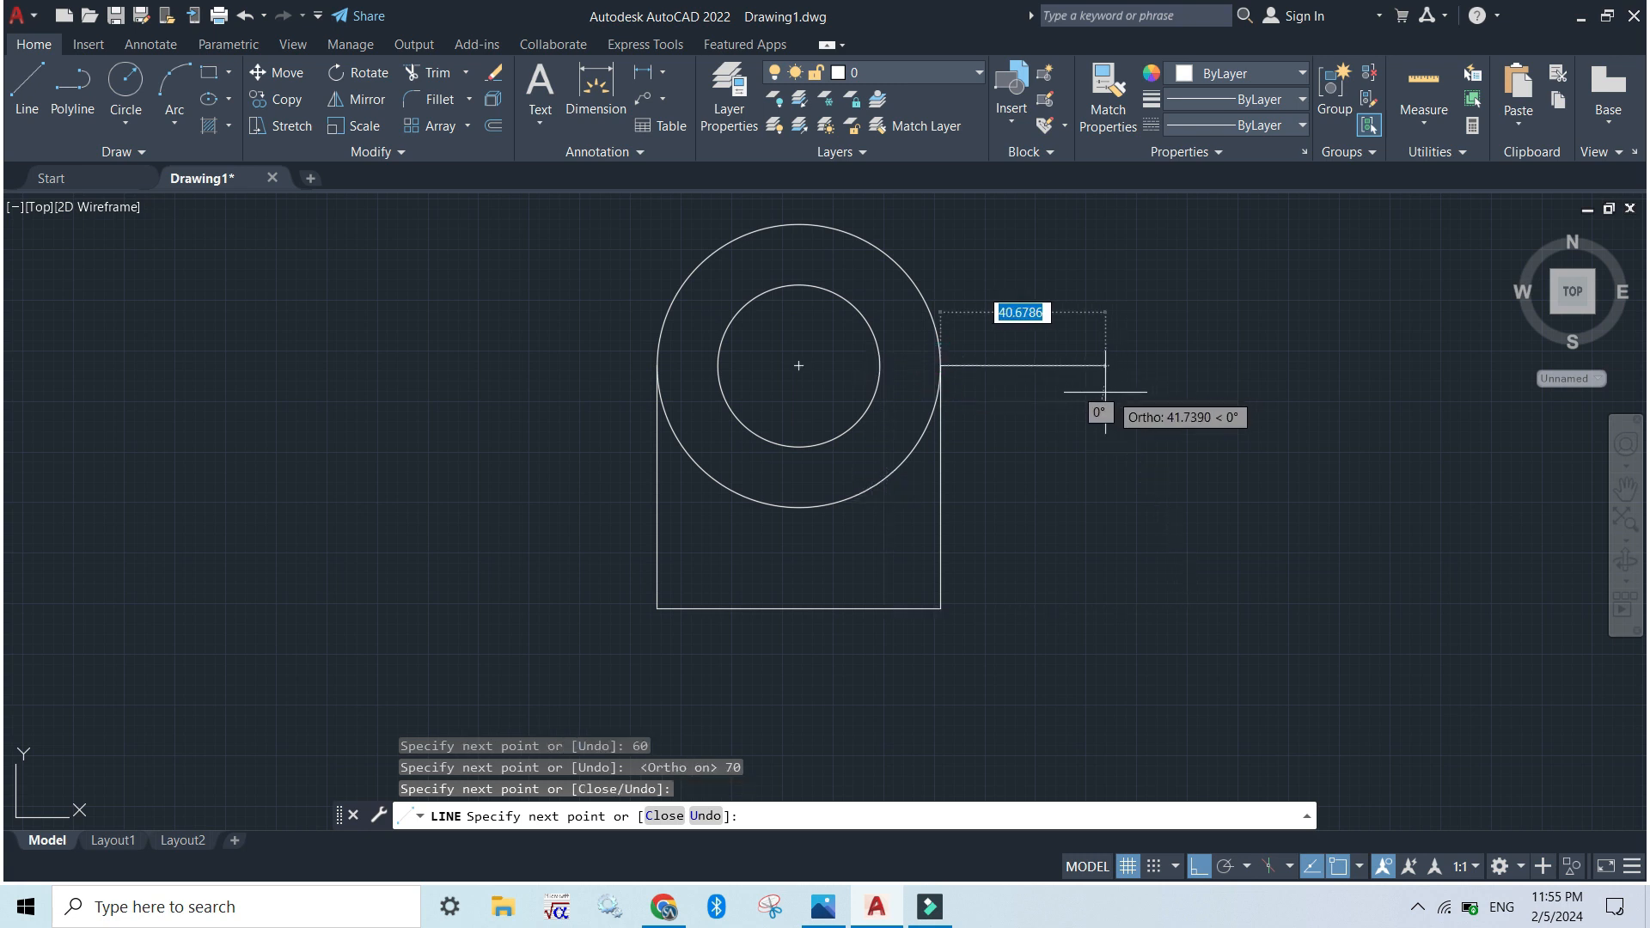
key(Escape)
Review the enabled Object Snap modes in the Drafting Settings (DS) and close the settings
click(491, 818)
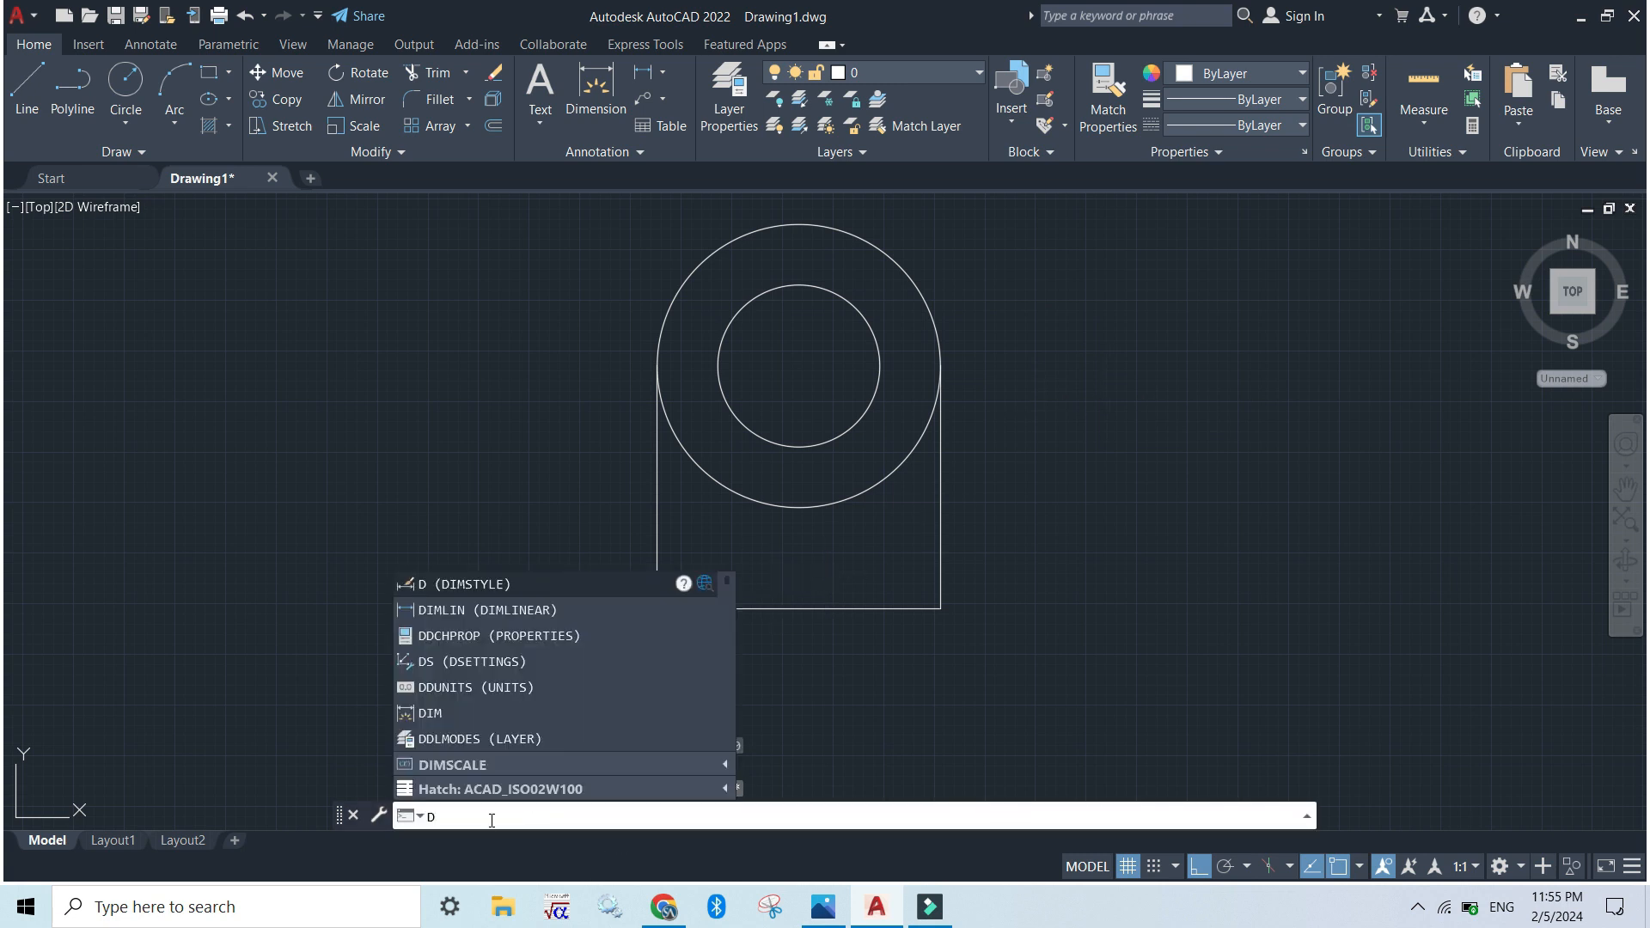
text(DS)
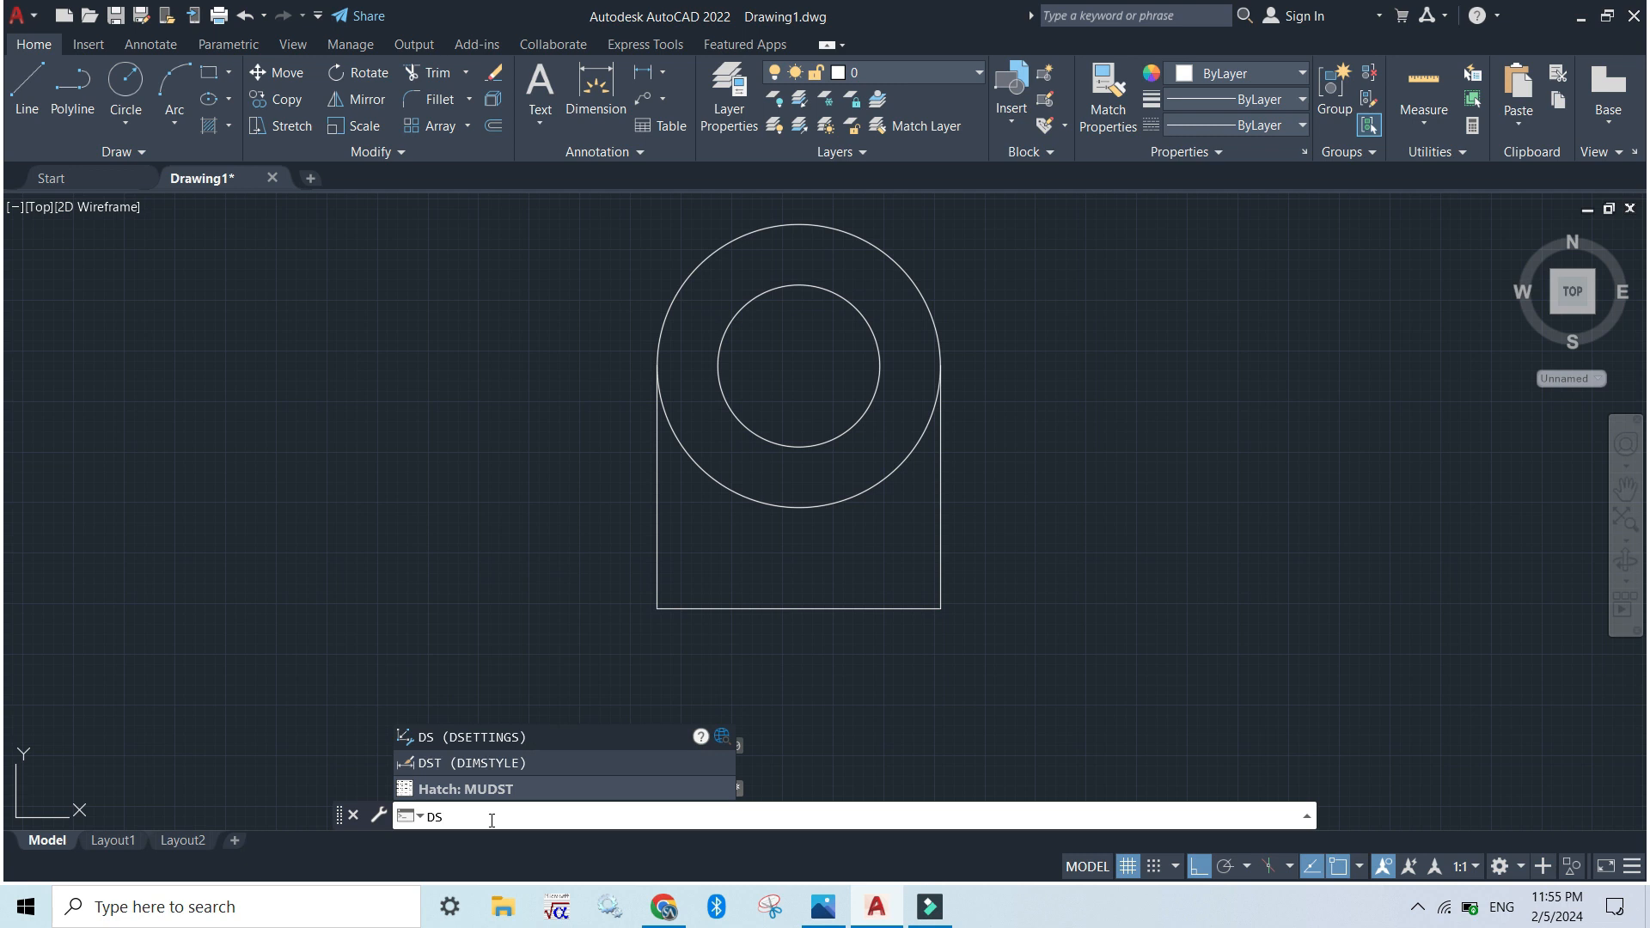
key(Return)
key(Return)
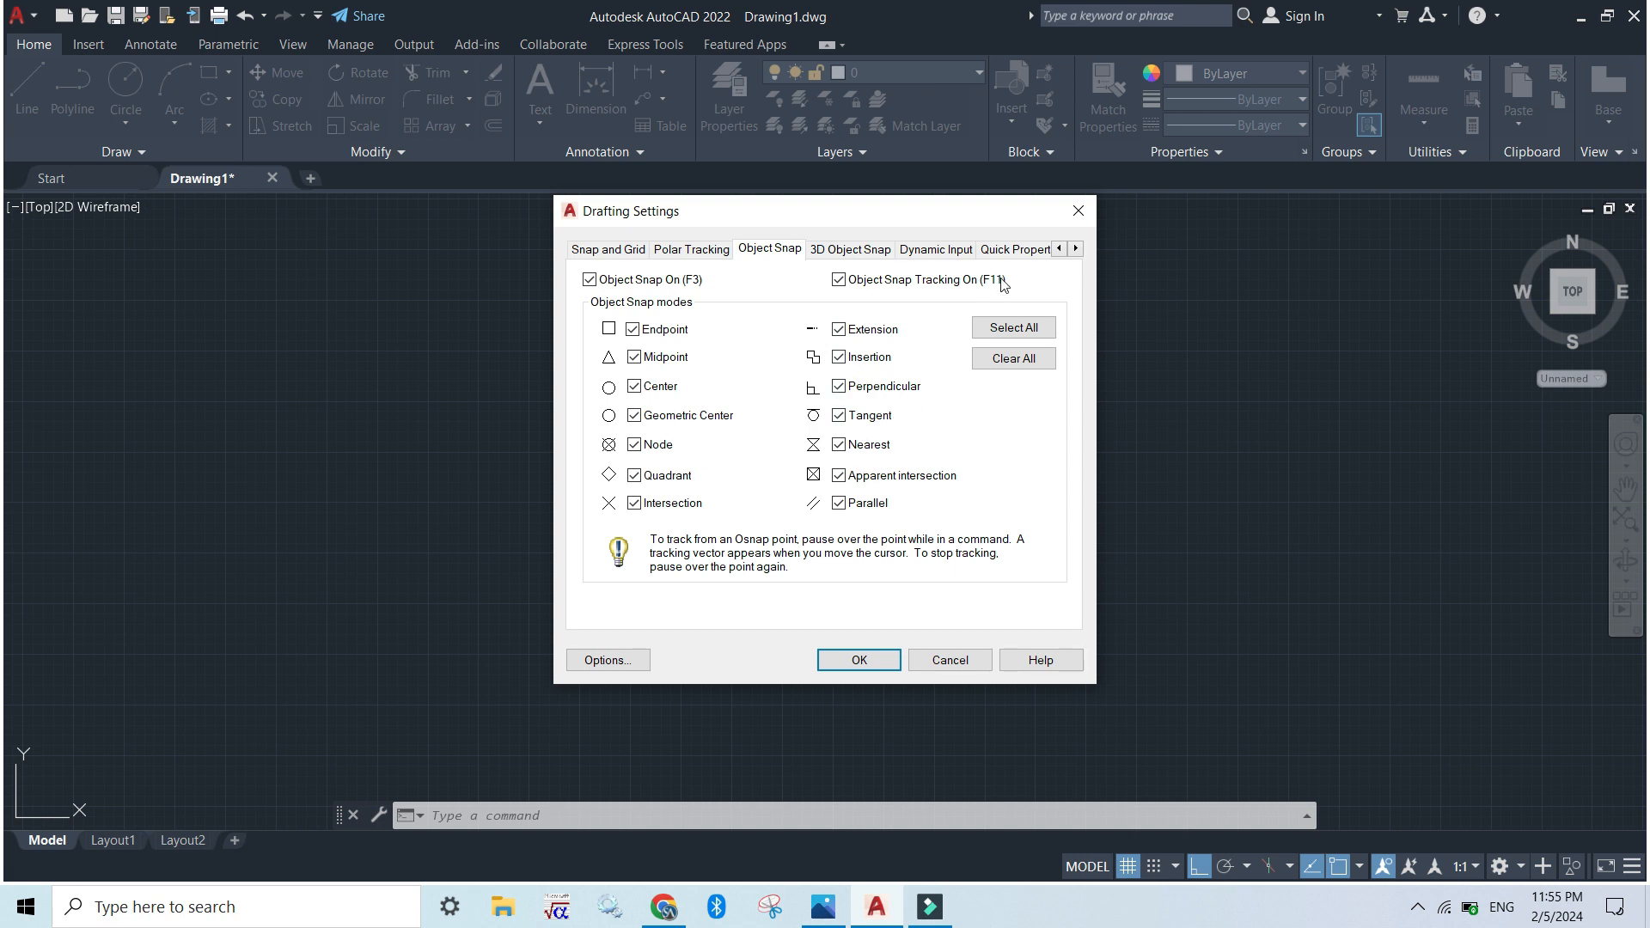
click(859, 660)
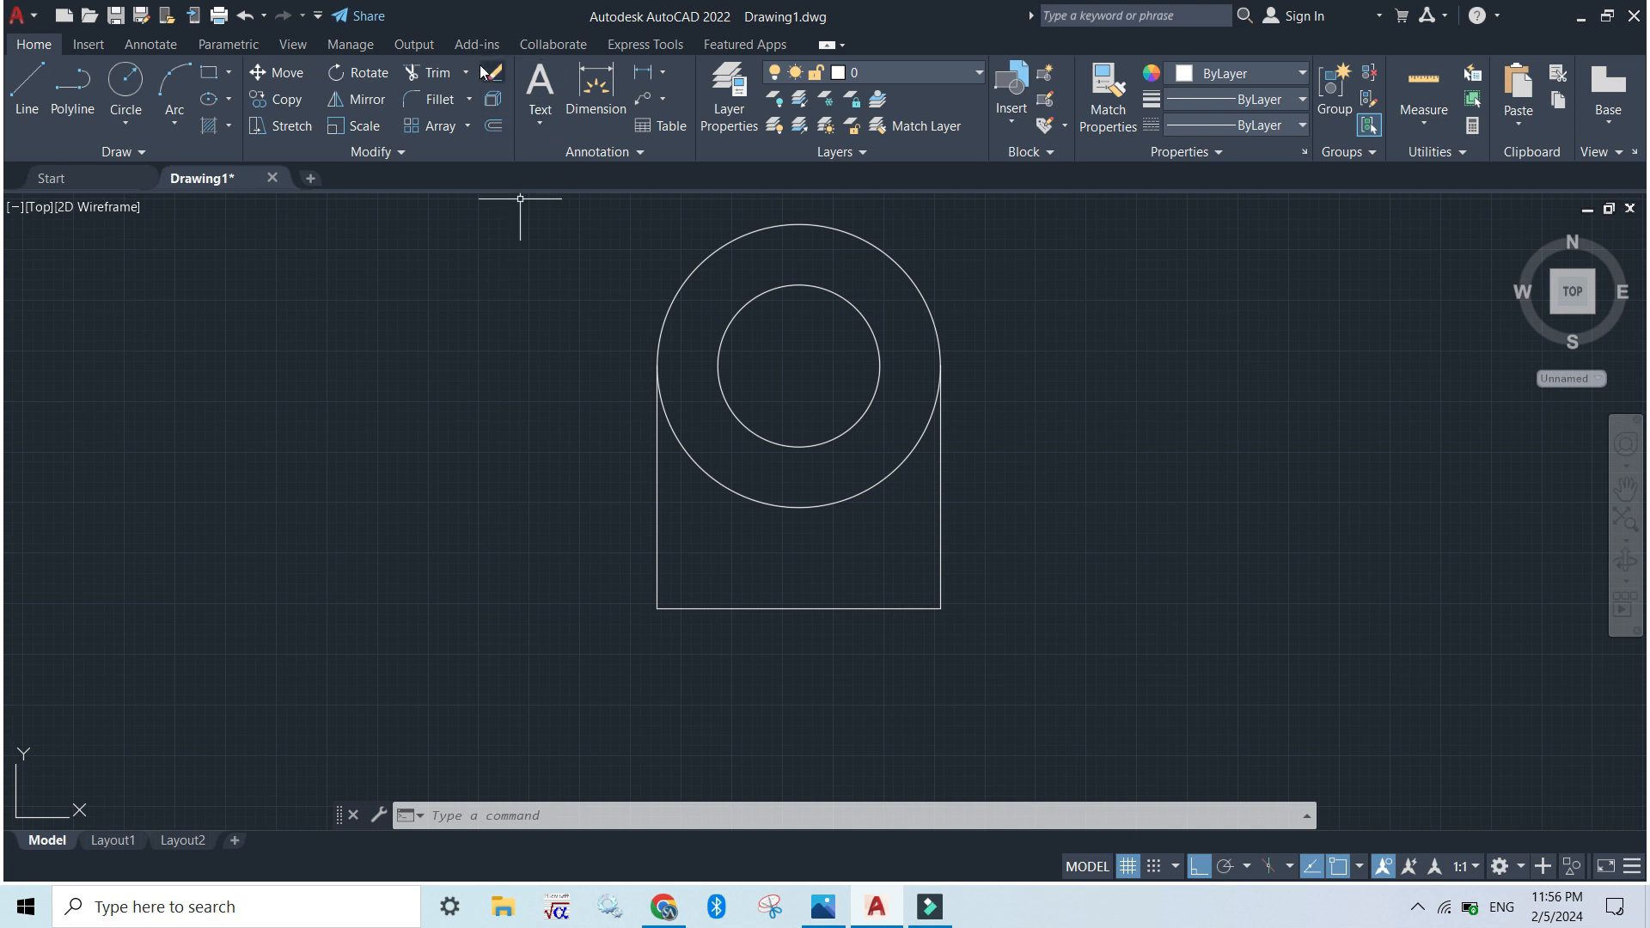
Trim away the lower half of the outer circle between the two vertical lines
click(427, 72)
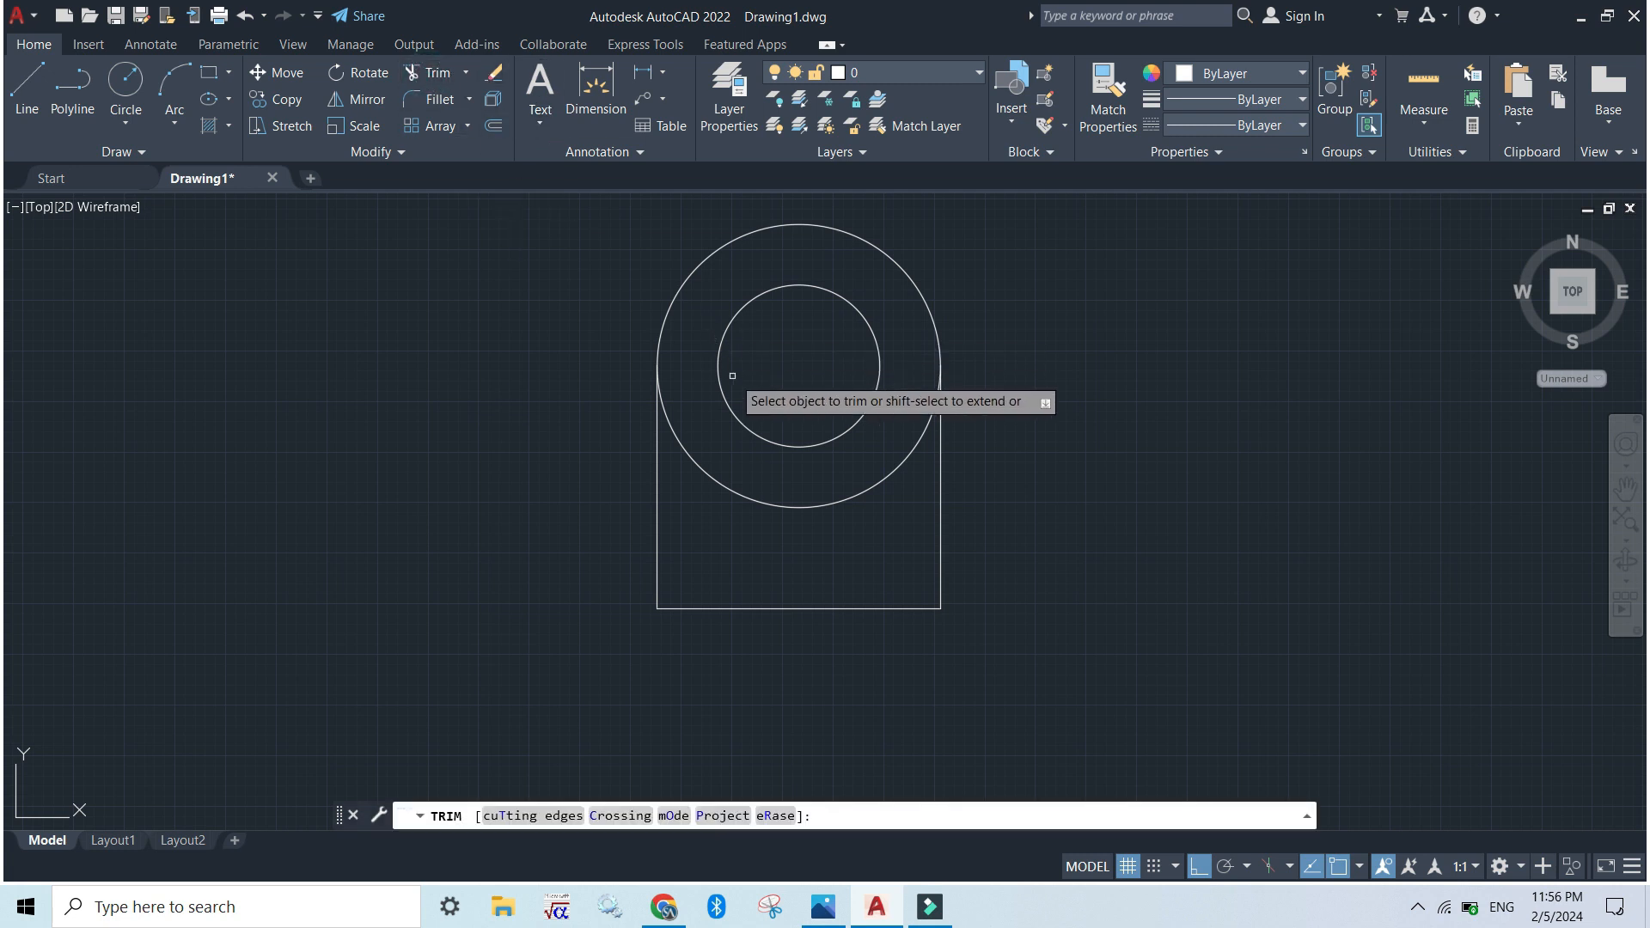
click(692, 456)
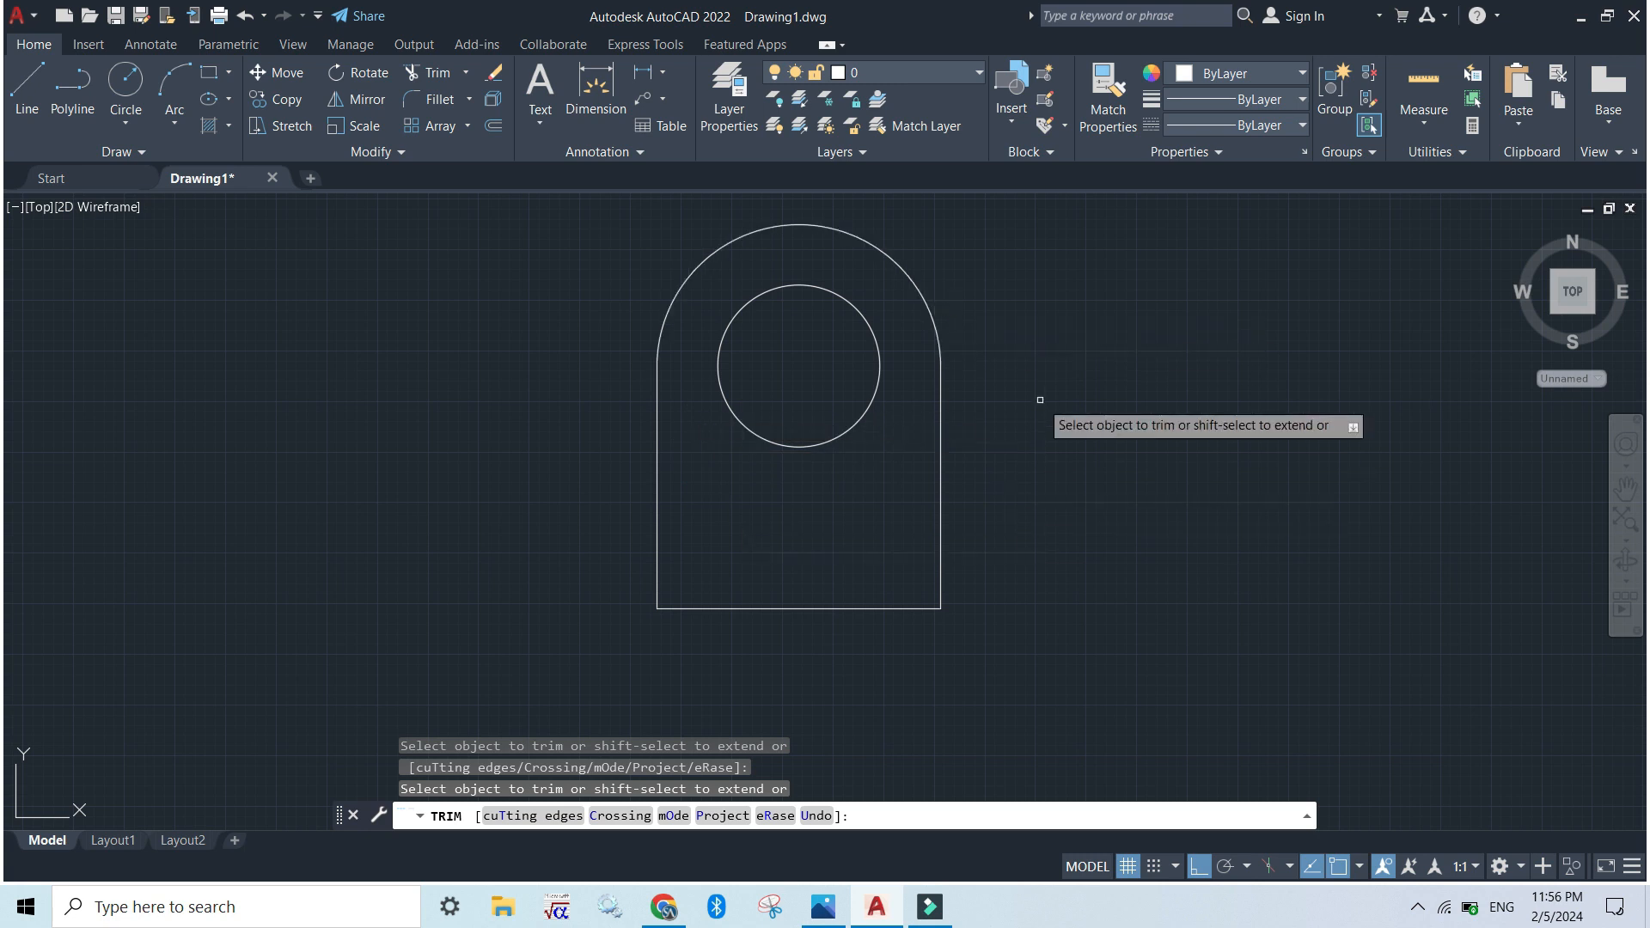
key(Escape)
Consult the exercise image and draw a rectangle 50 long and 15 wide in the empty space to the right of the outline
key(alt+Tab)
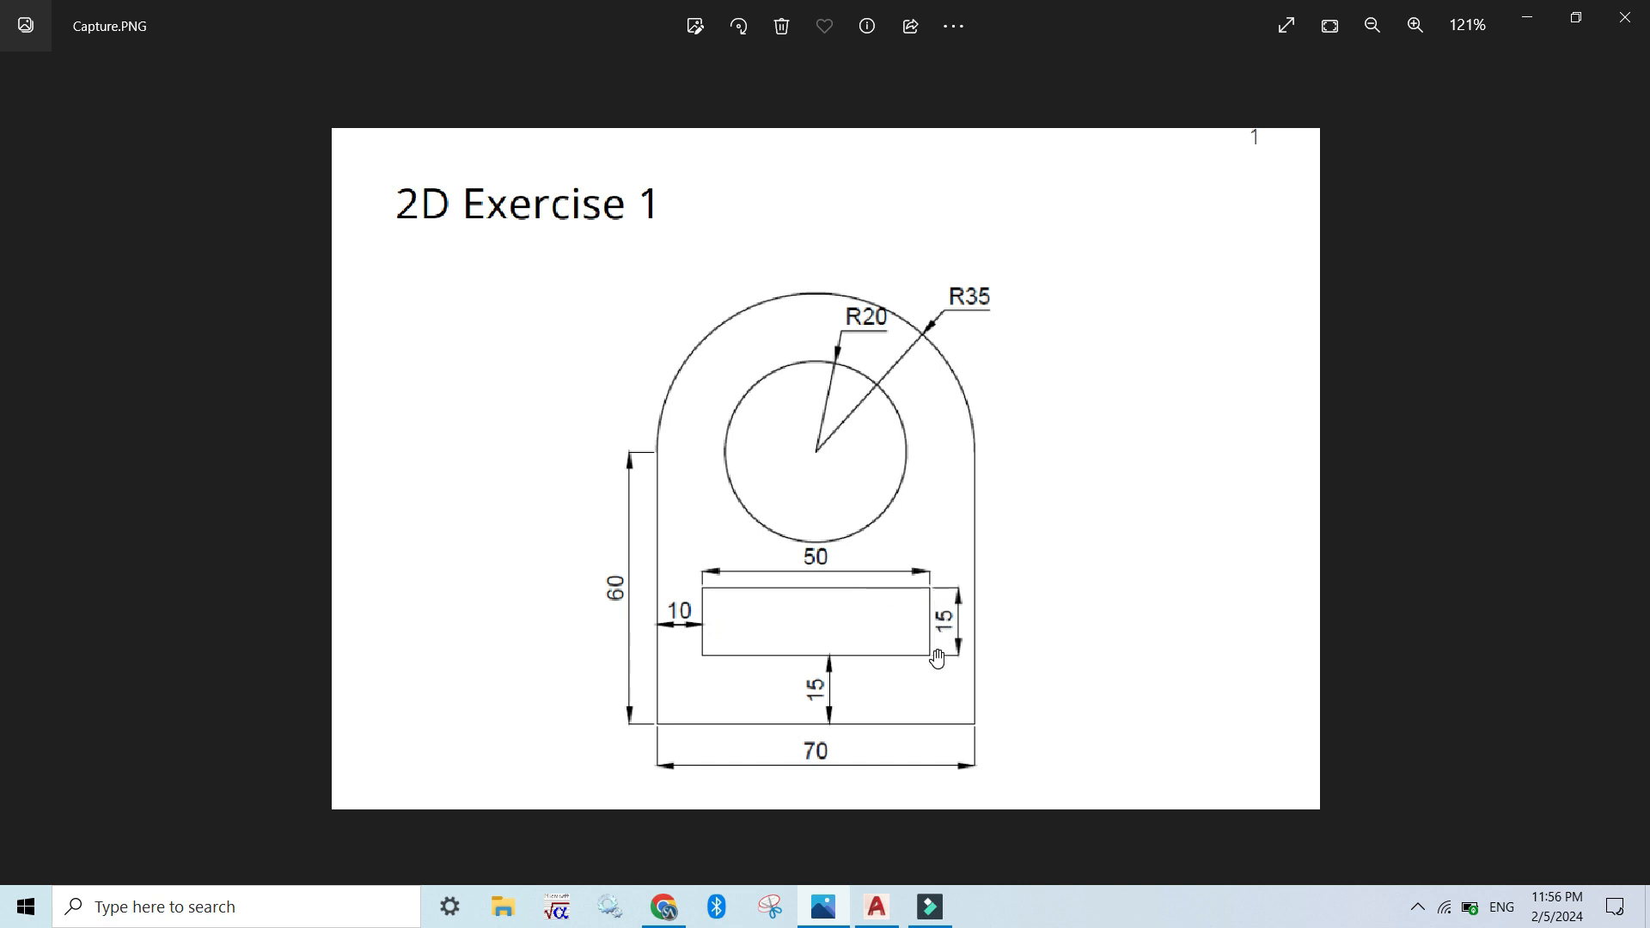
key(alt+Tab)
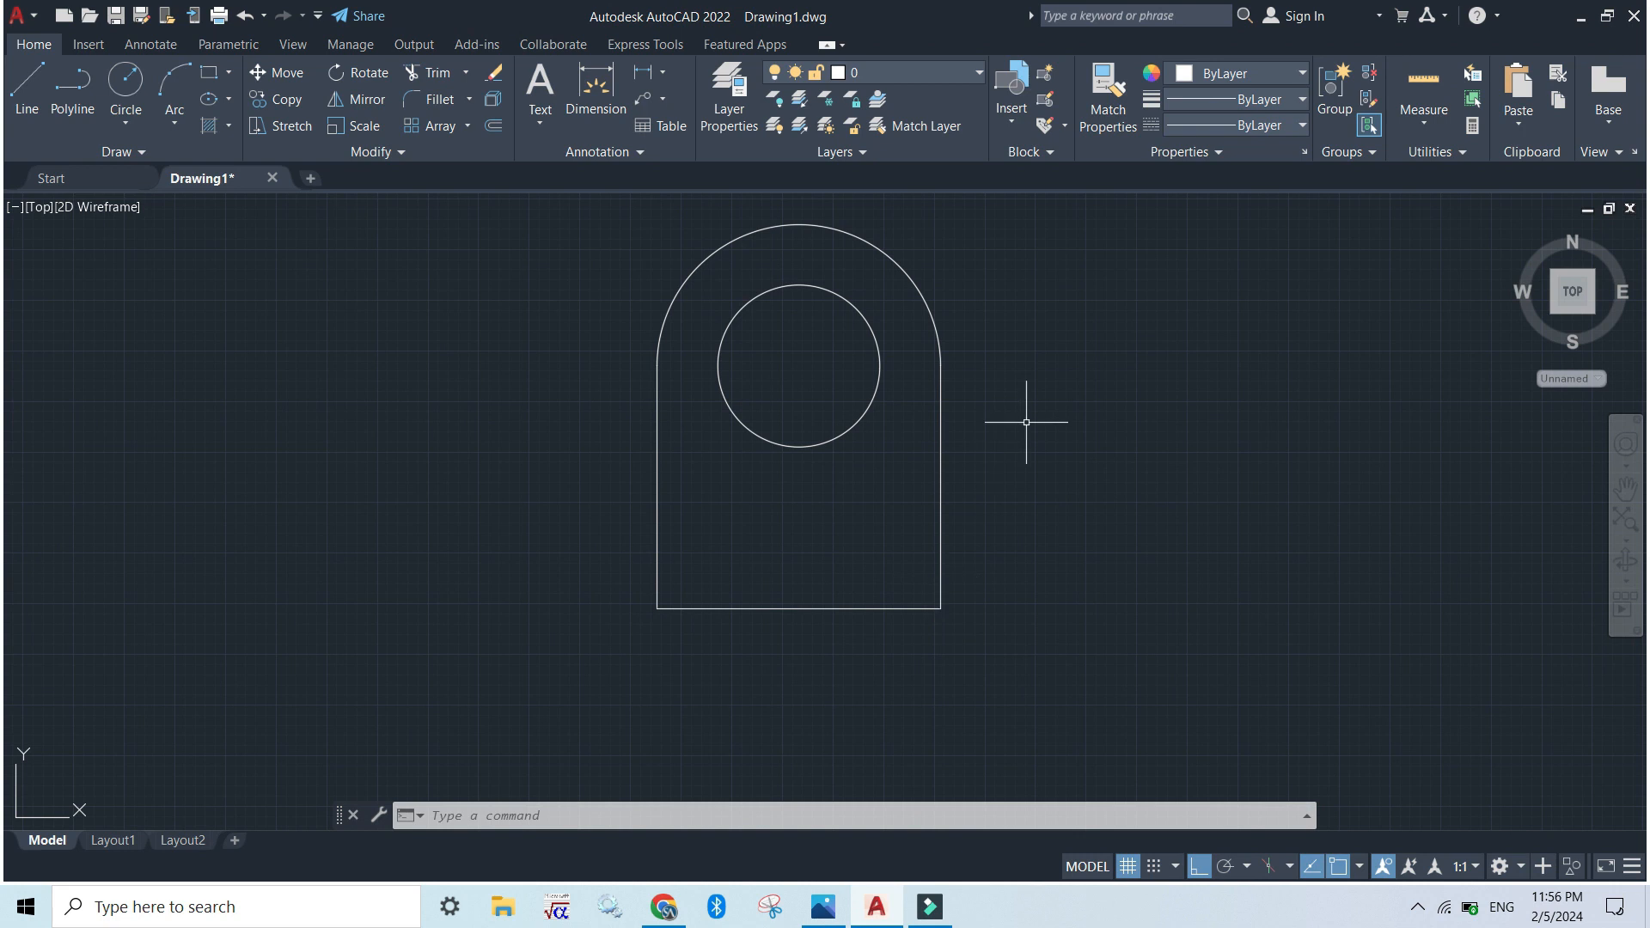
click(210, 75)
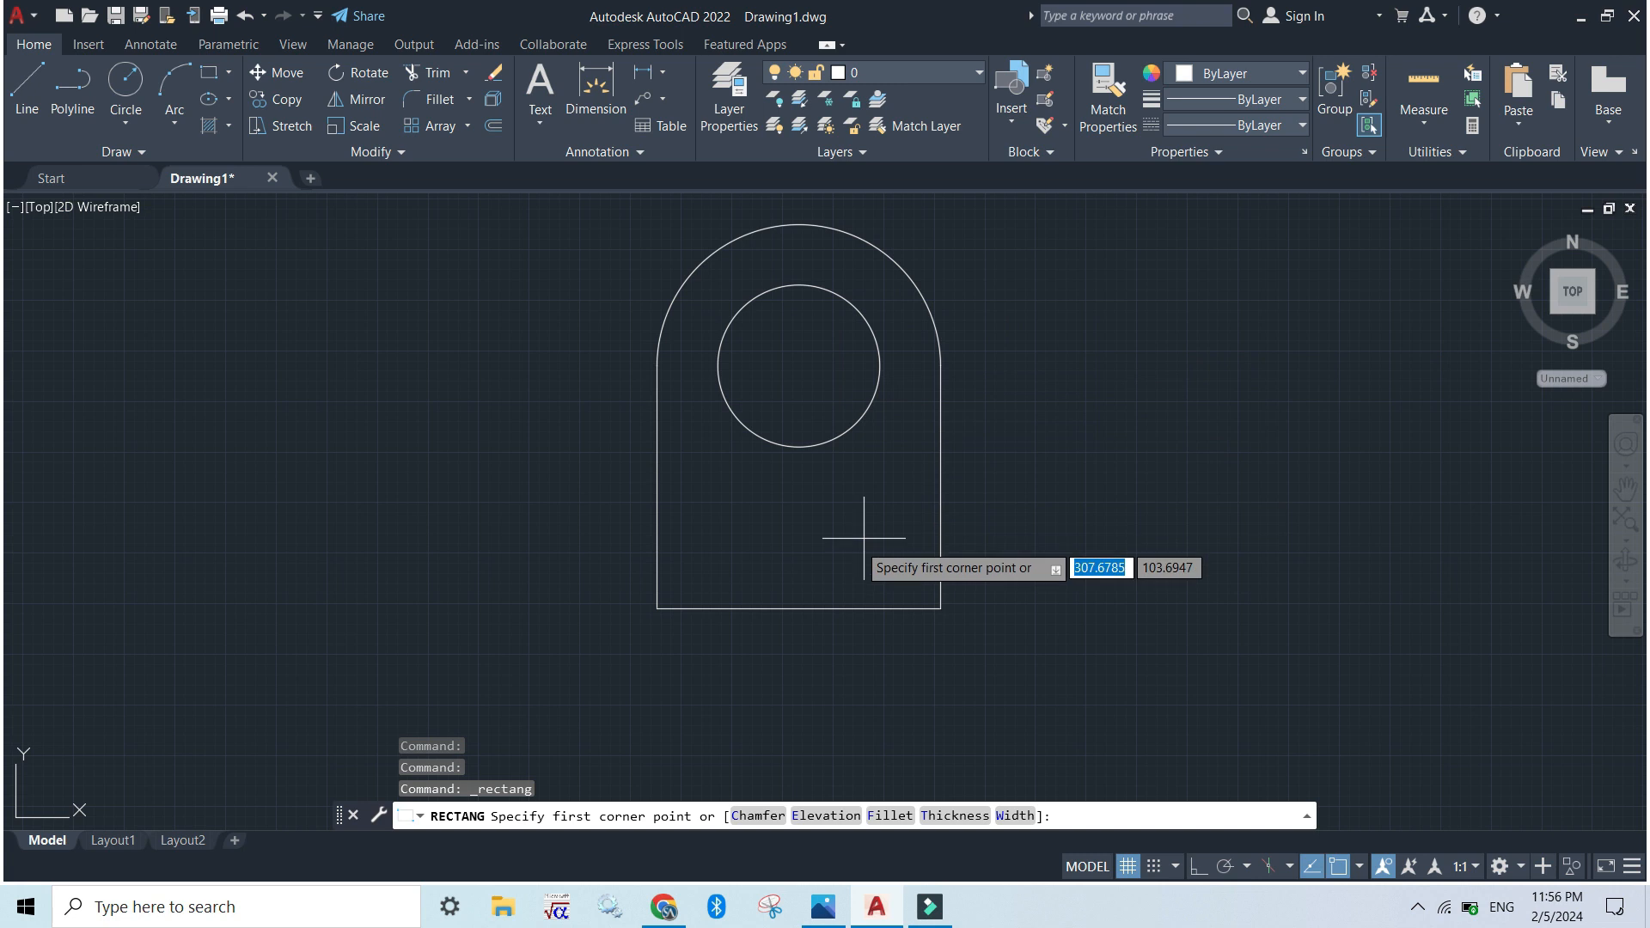
click(1059, 363)
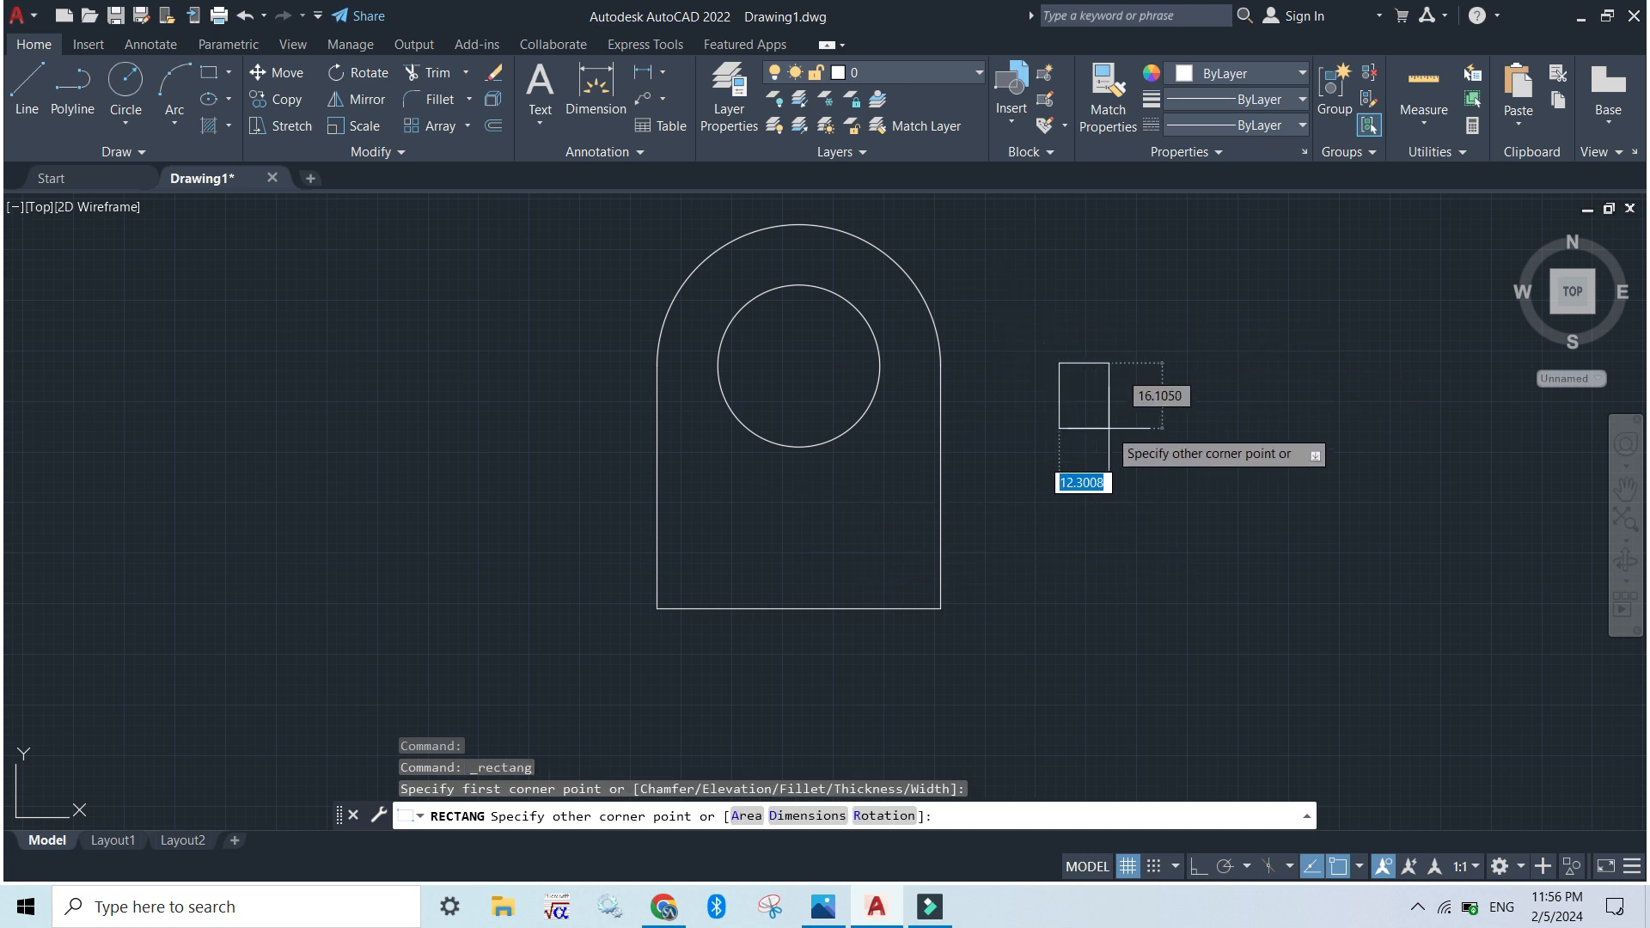
click(806, 817)
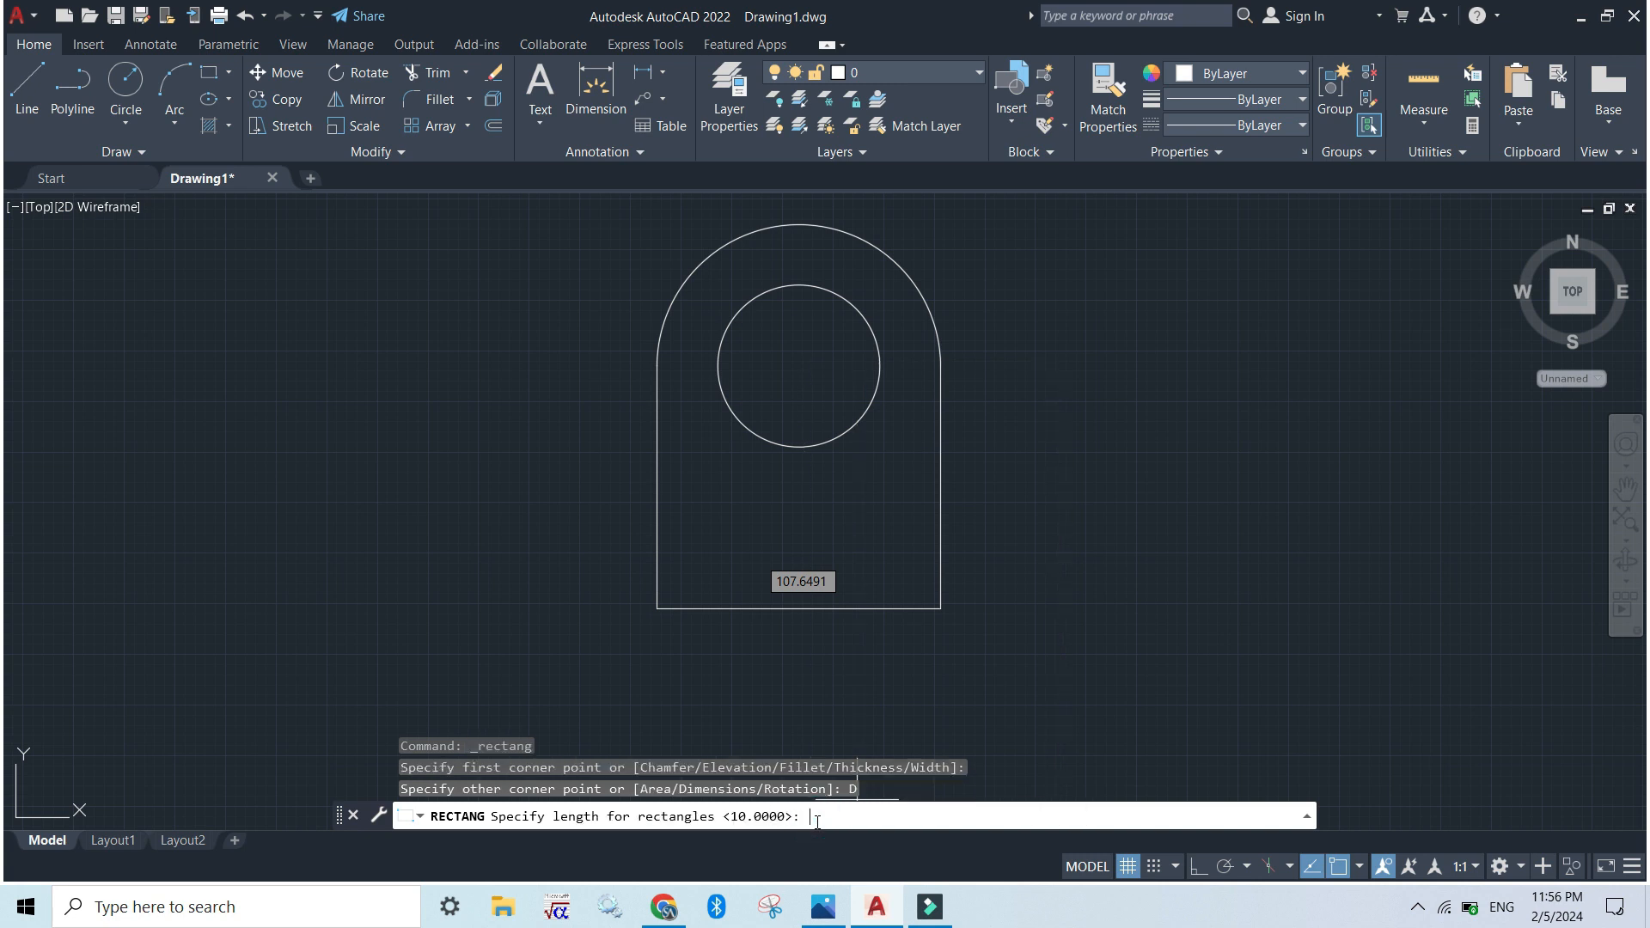
text(50)
key(Return)
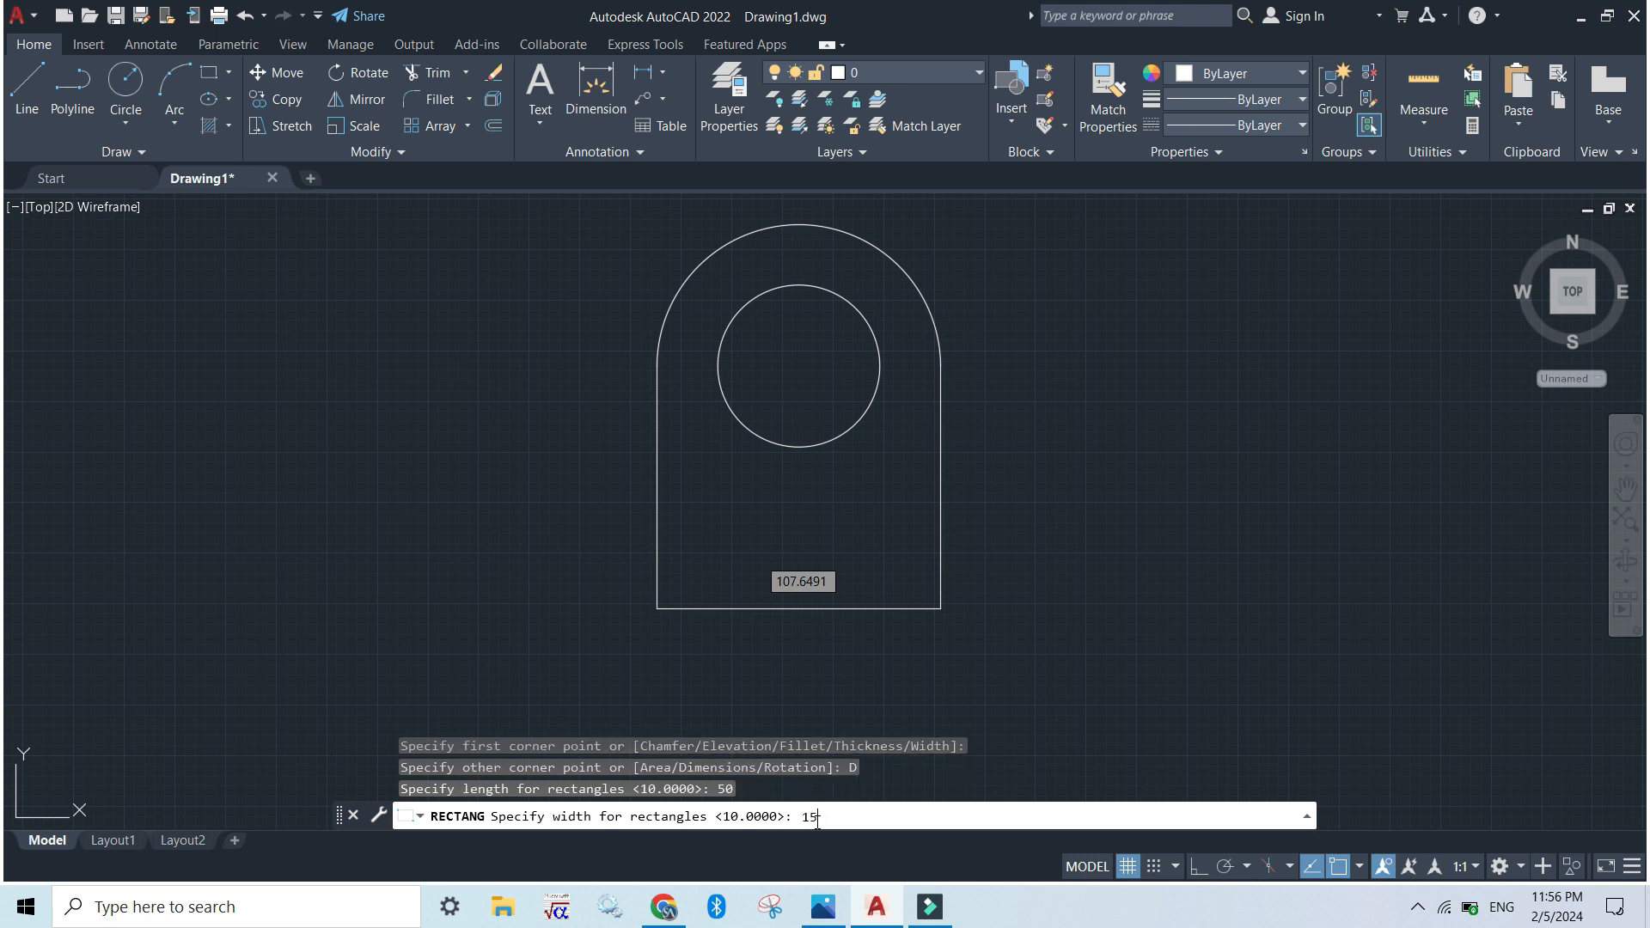
key(Return)
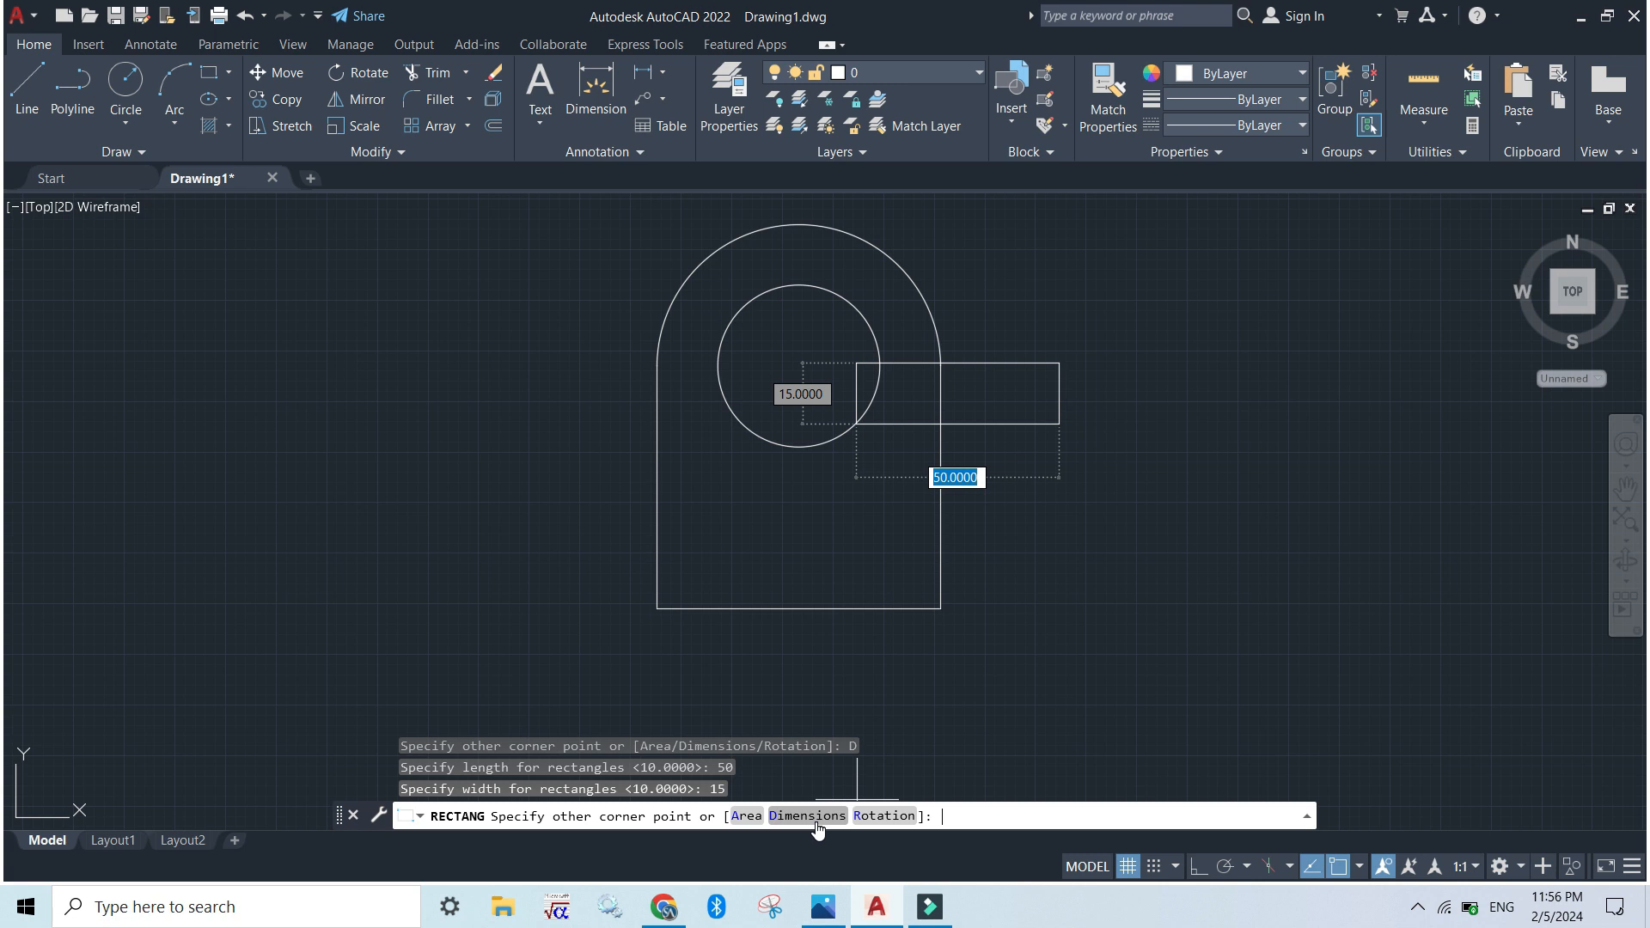
click(1284, 423)
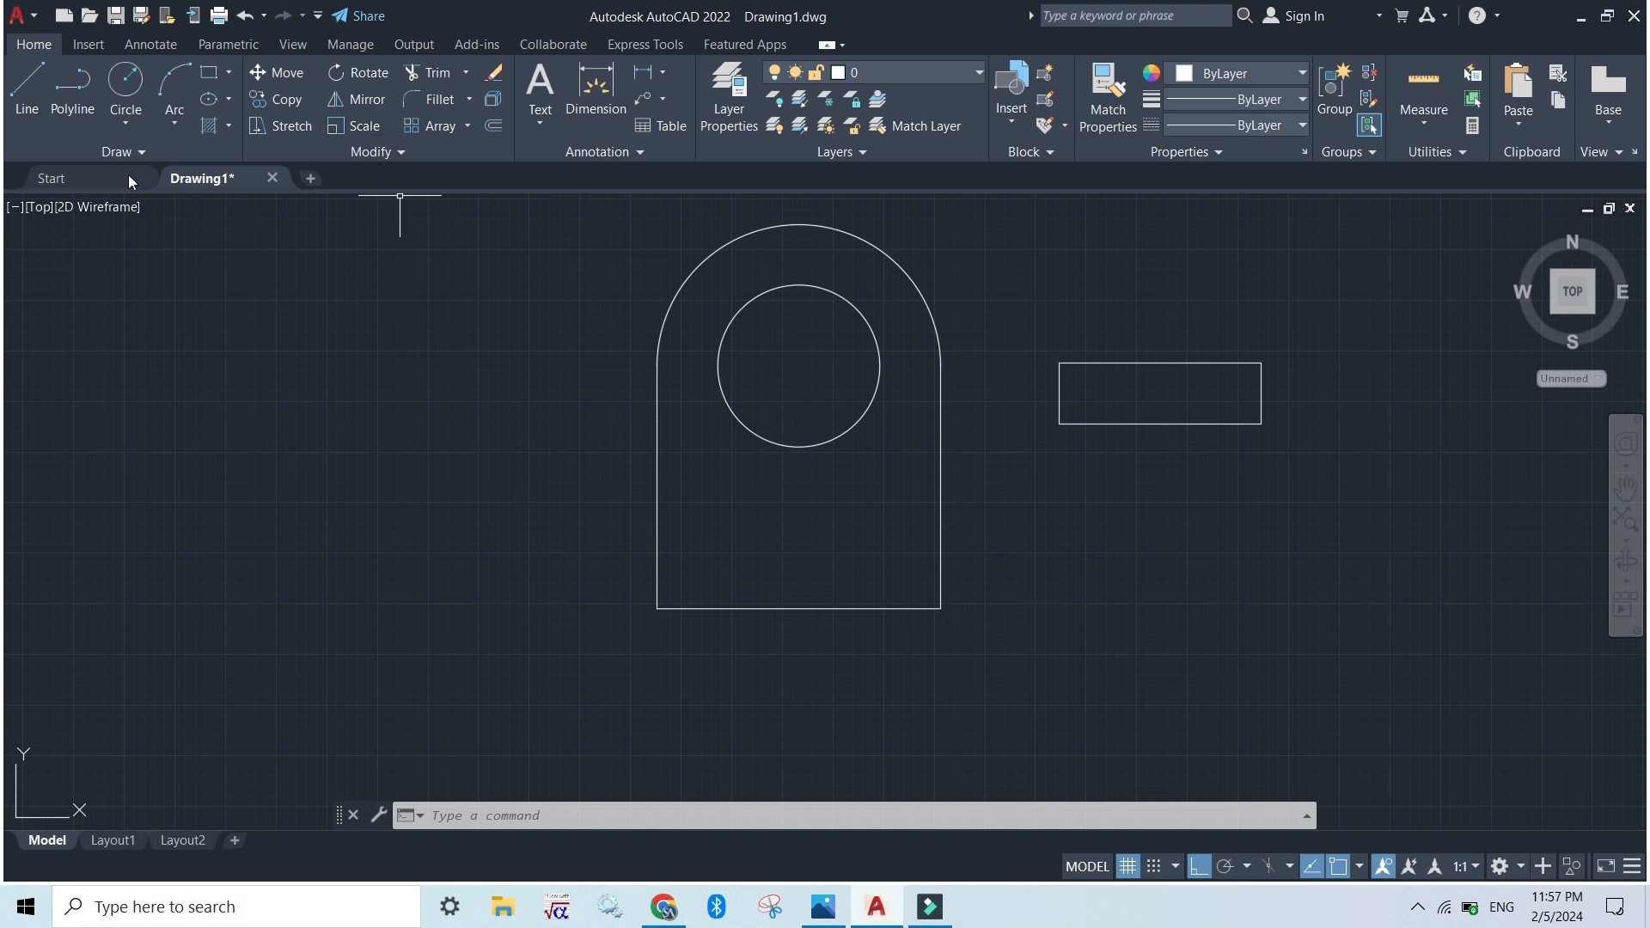
Check the rectangle's offset in the exercise image and draw a 15 long vertical helper line upward from the base line's midpoint
click(28, 97)
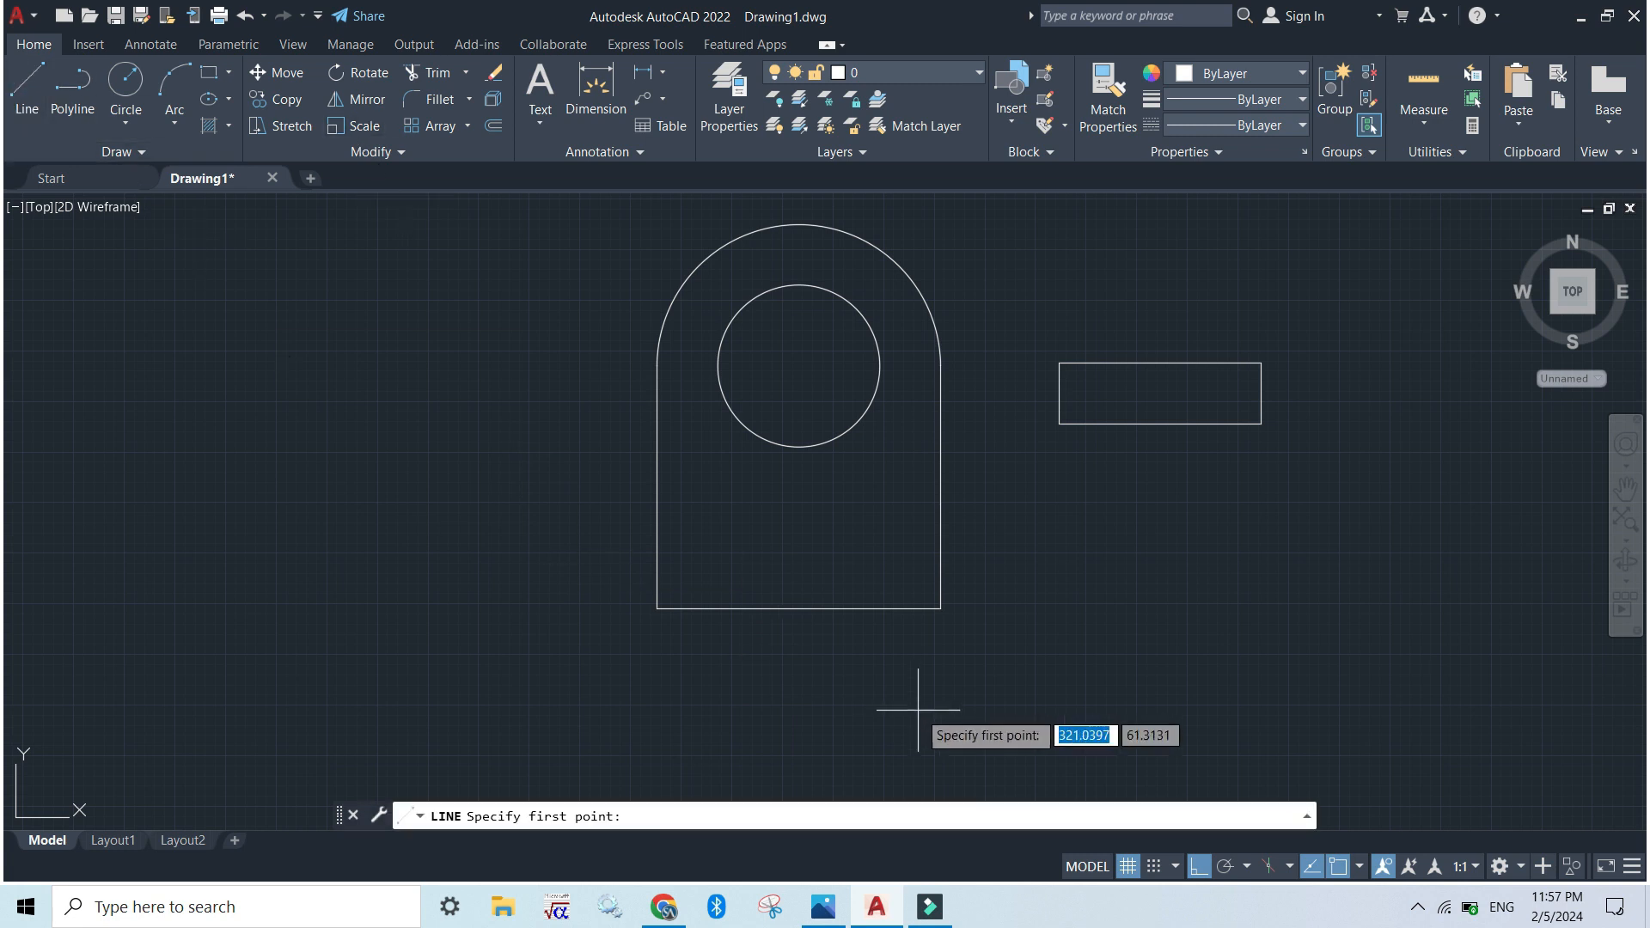
click(798, 607)
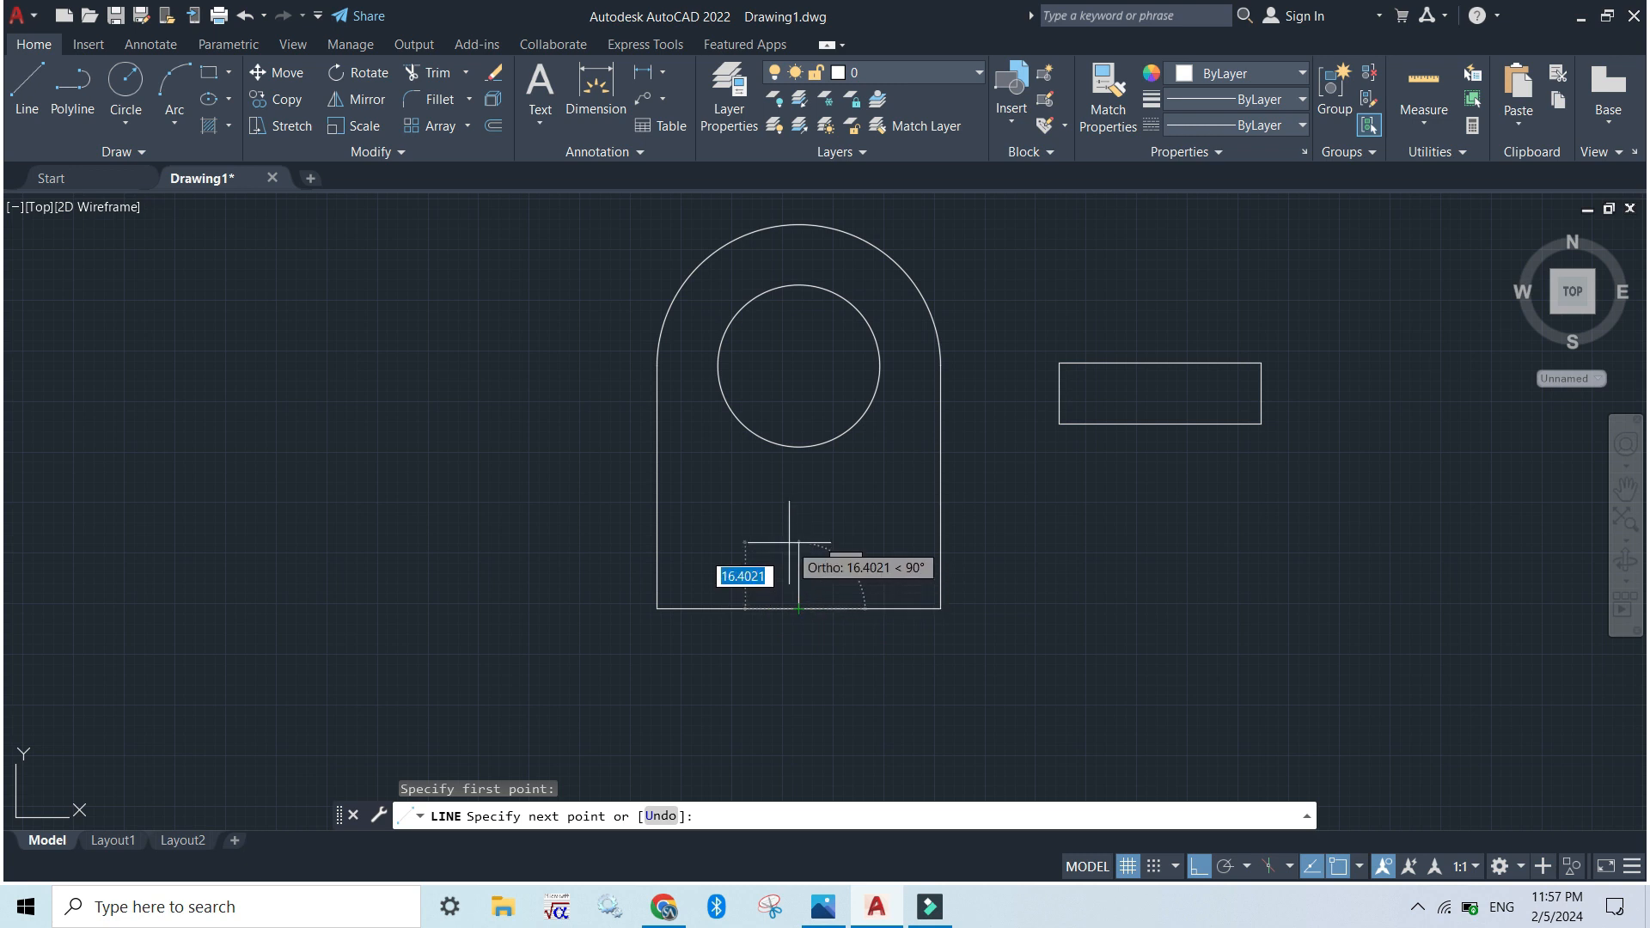
key(alt+Tab)
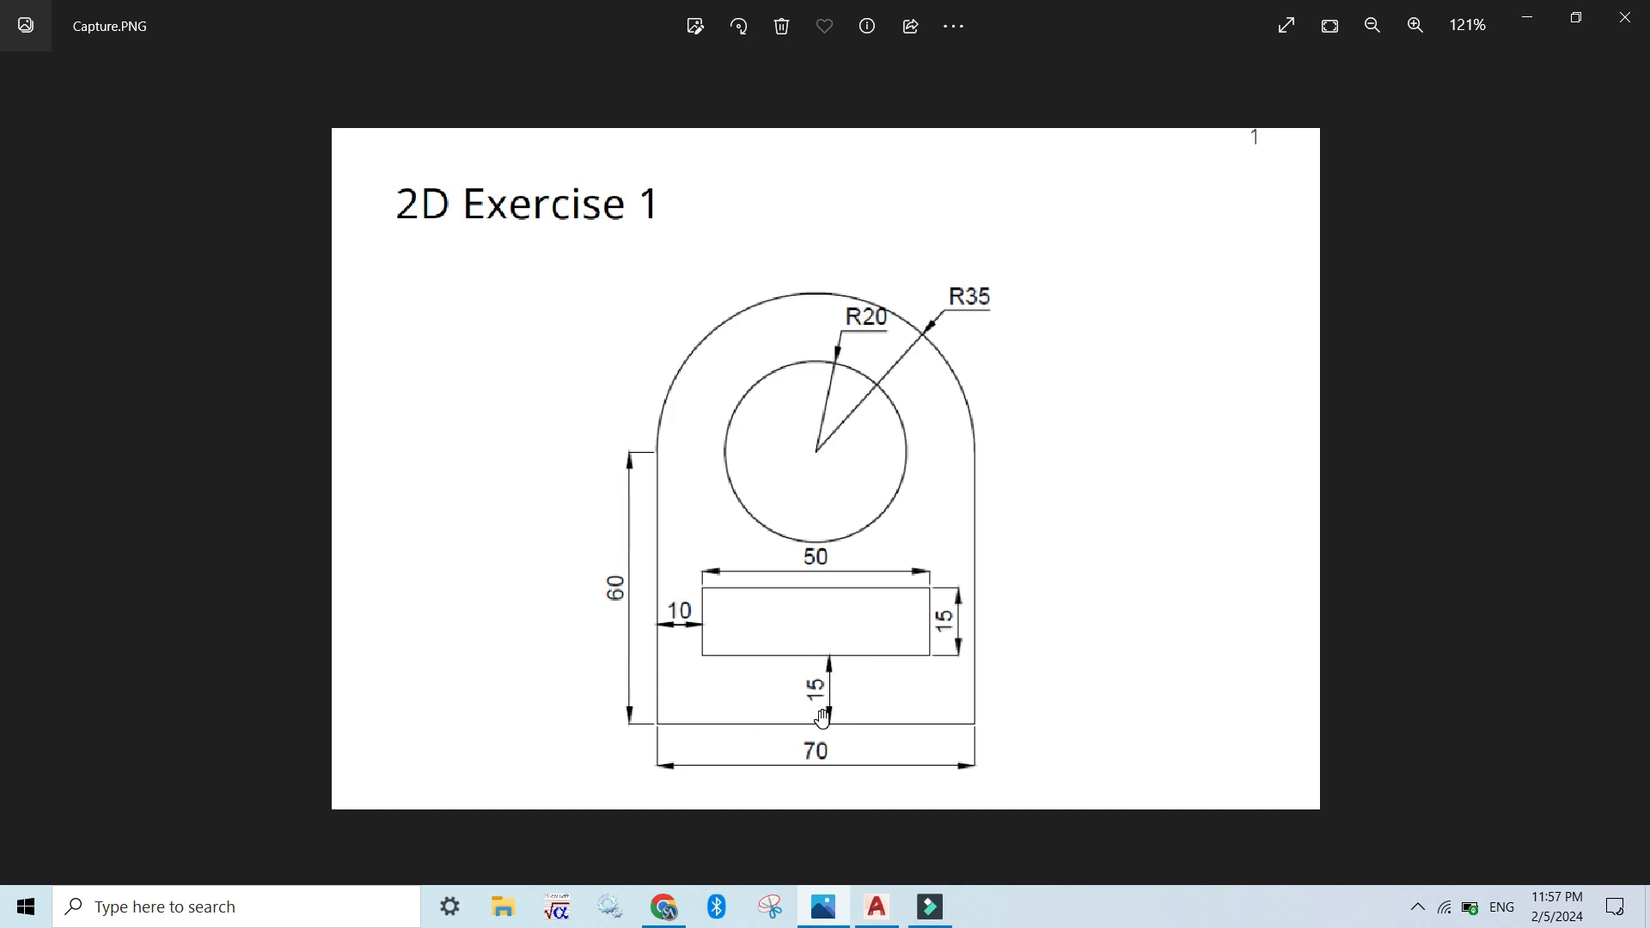
key(alt+Tab)
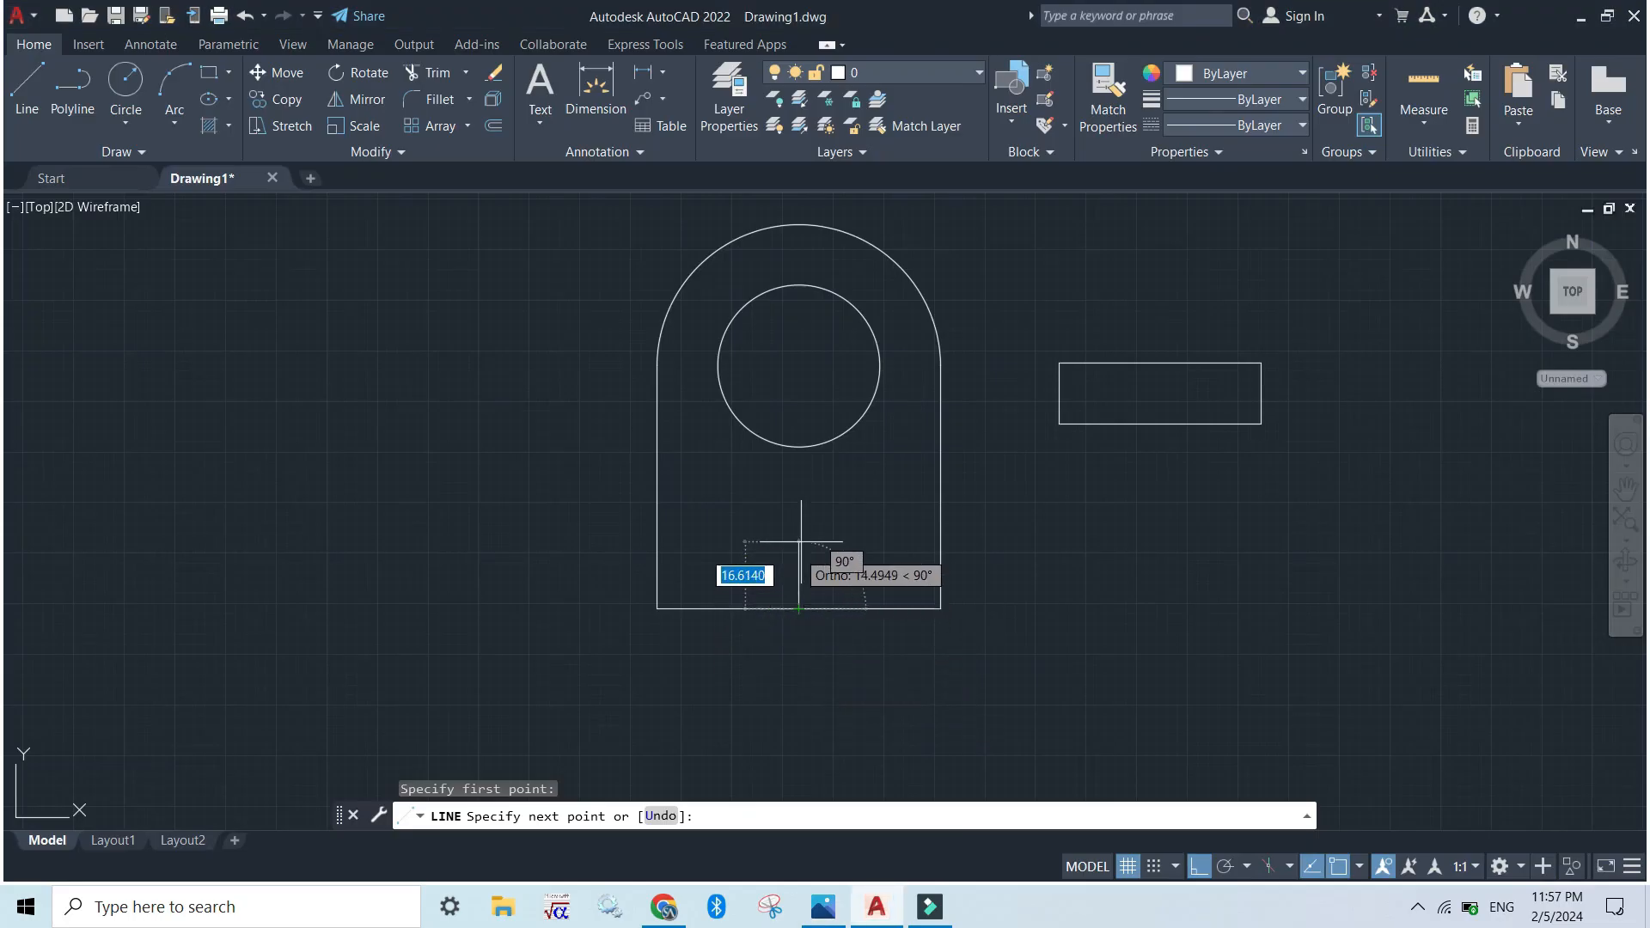
text(15)
key(Return)
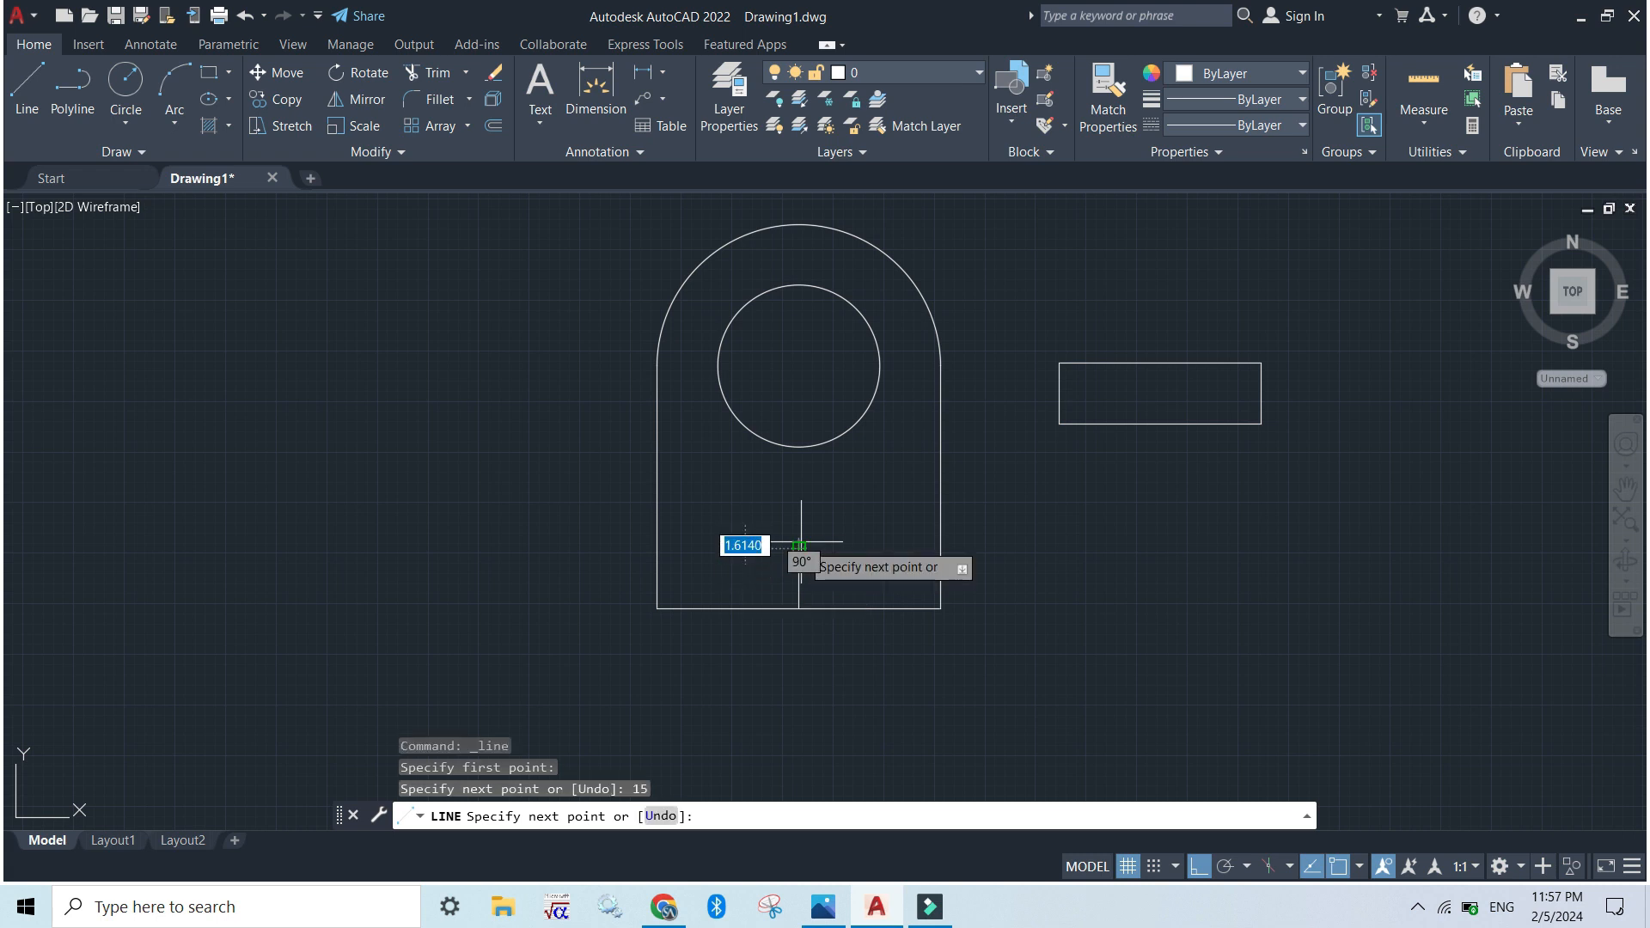
click(799, 545)
key(Escape)
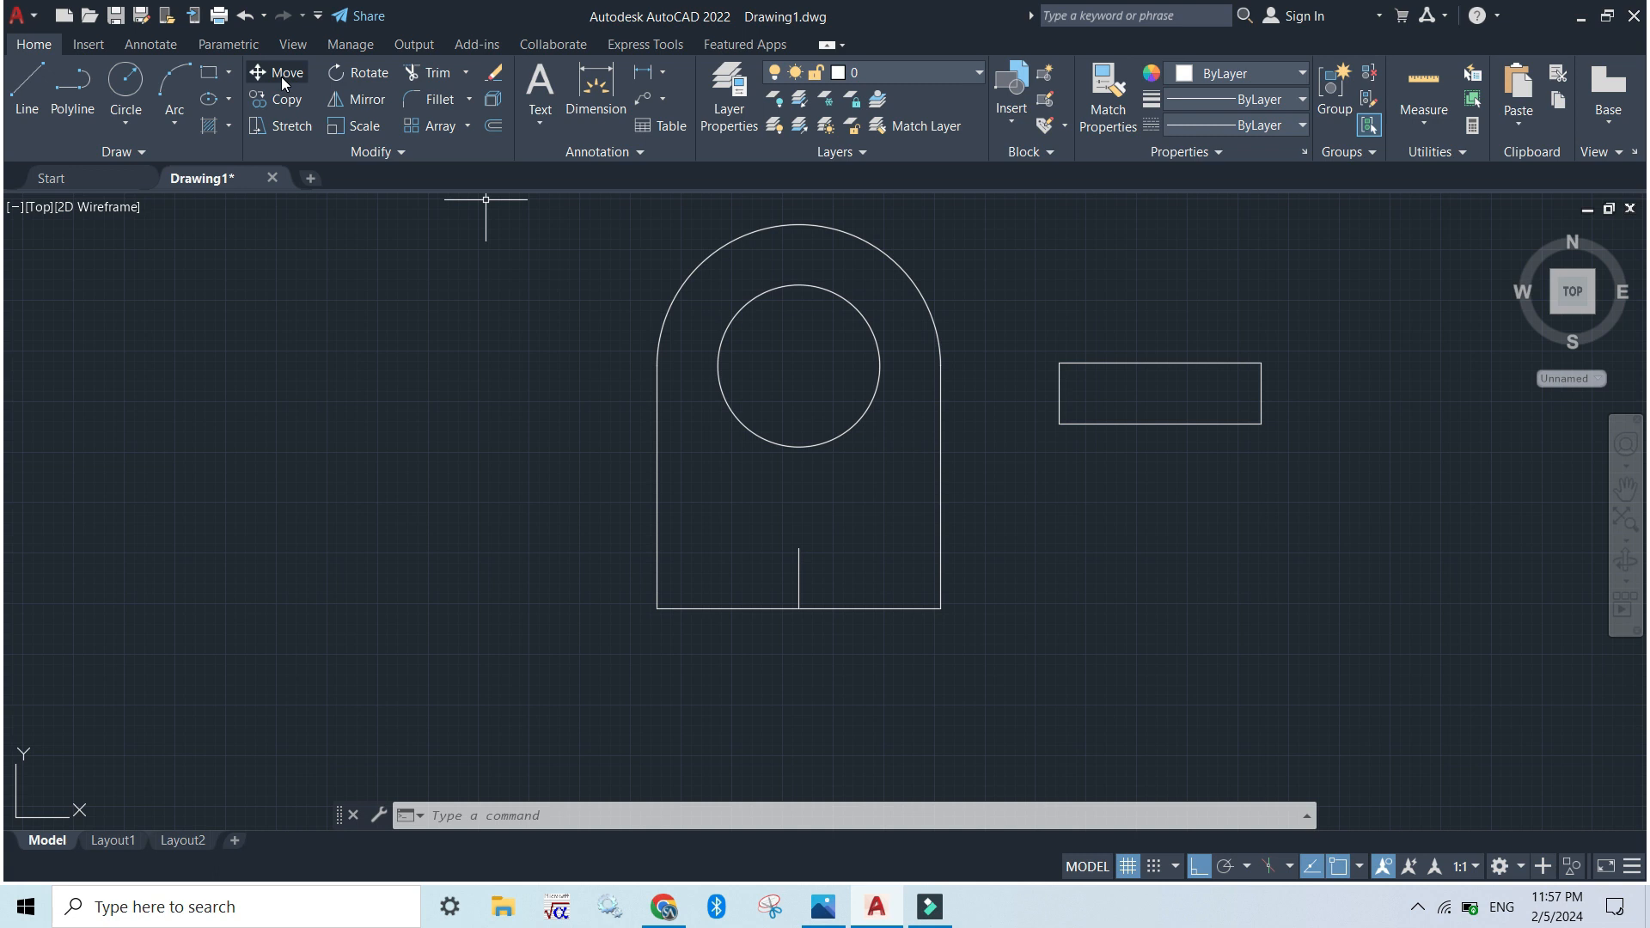
With Ortho off, move the rectangle by its lower edge's midpoint onto the upper end of the helper line
click(283, 76)
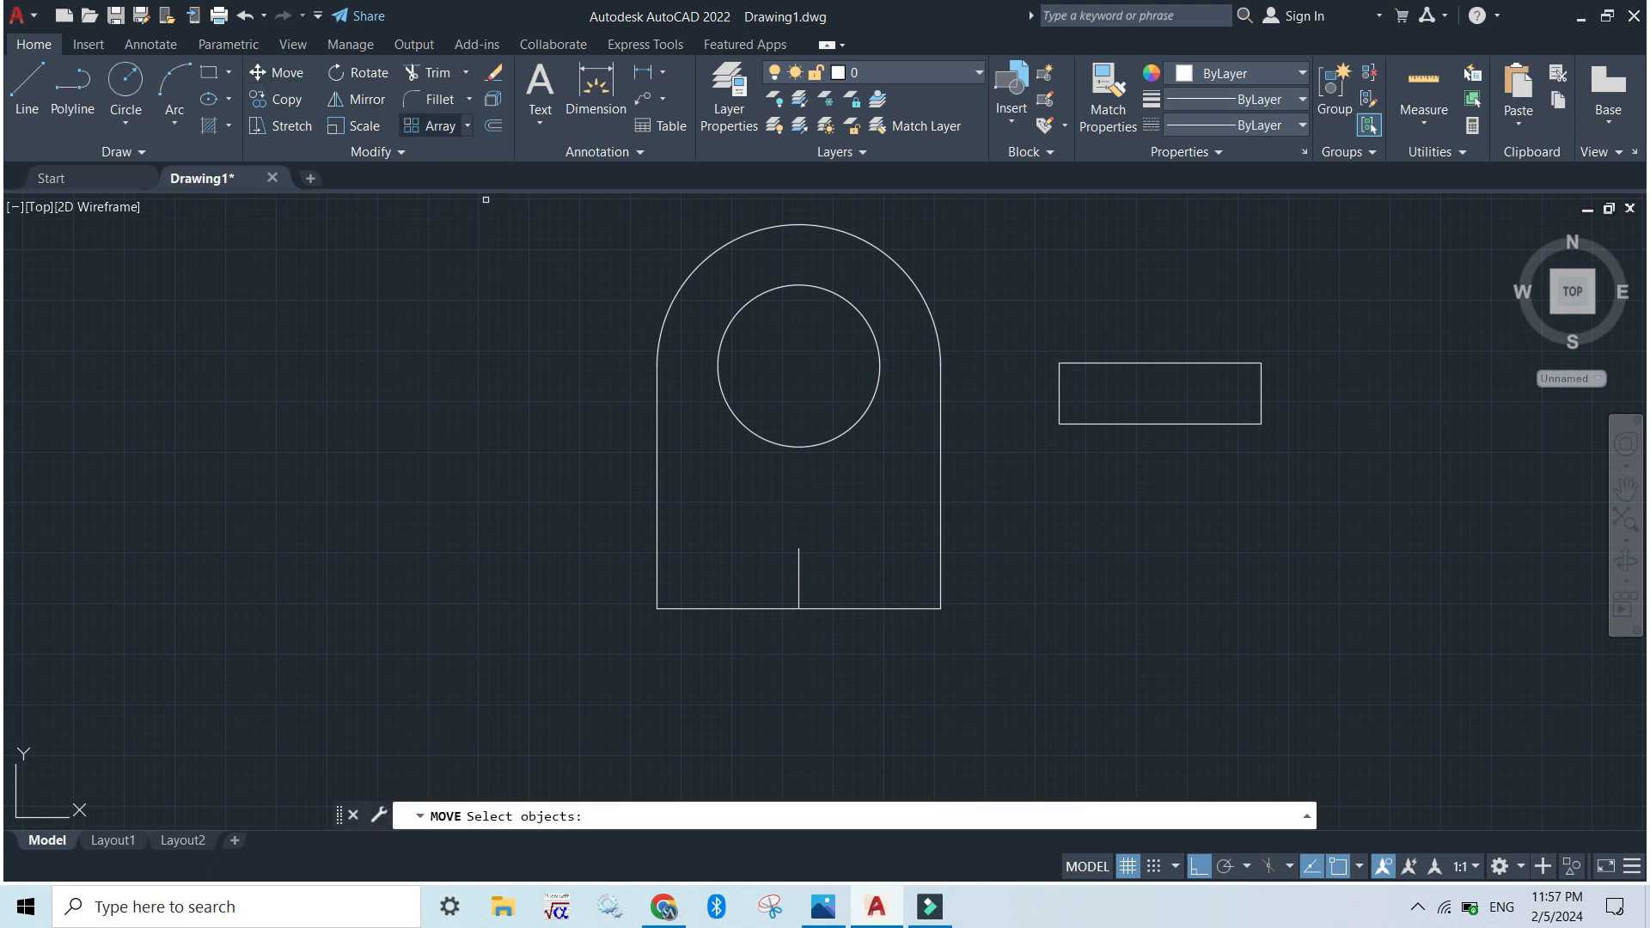
click(283, 77)
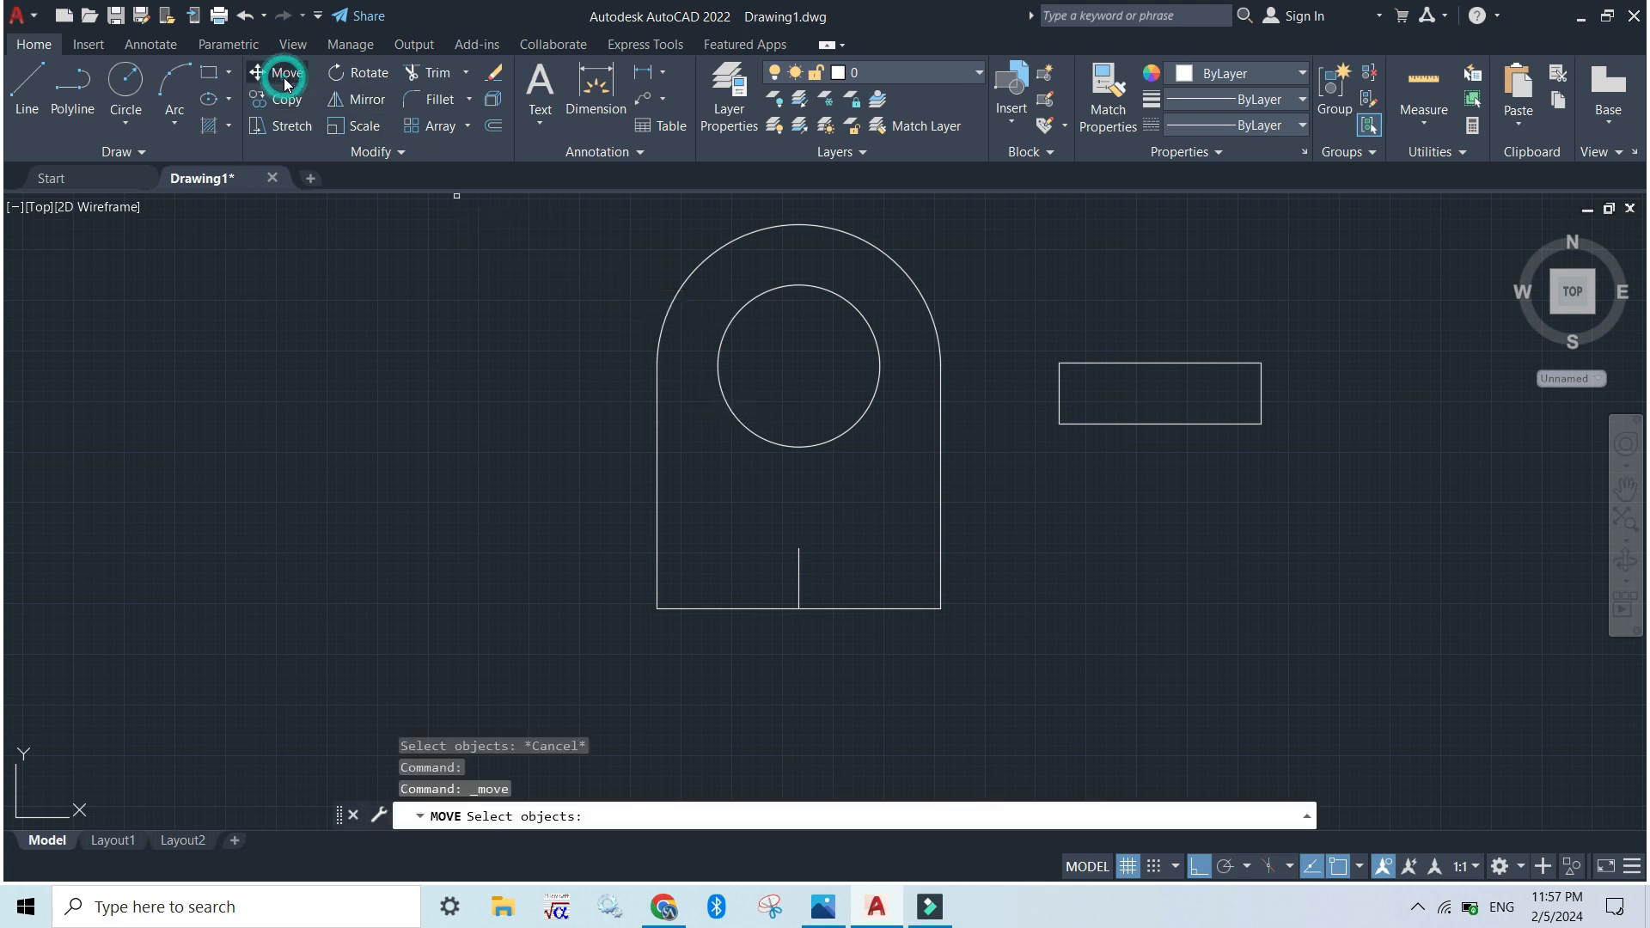
click(1151, 423)
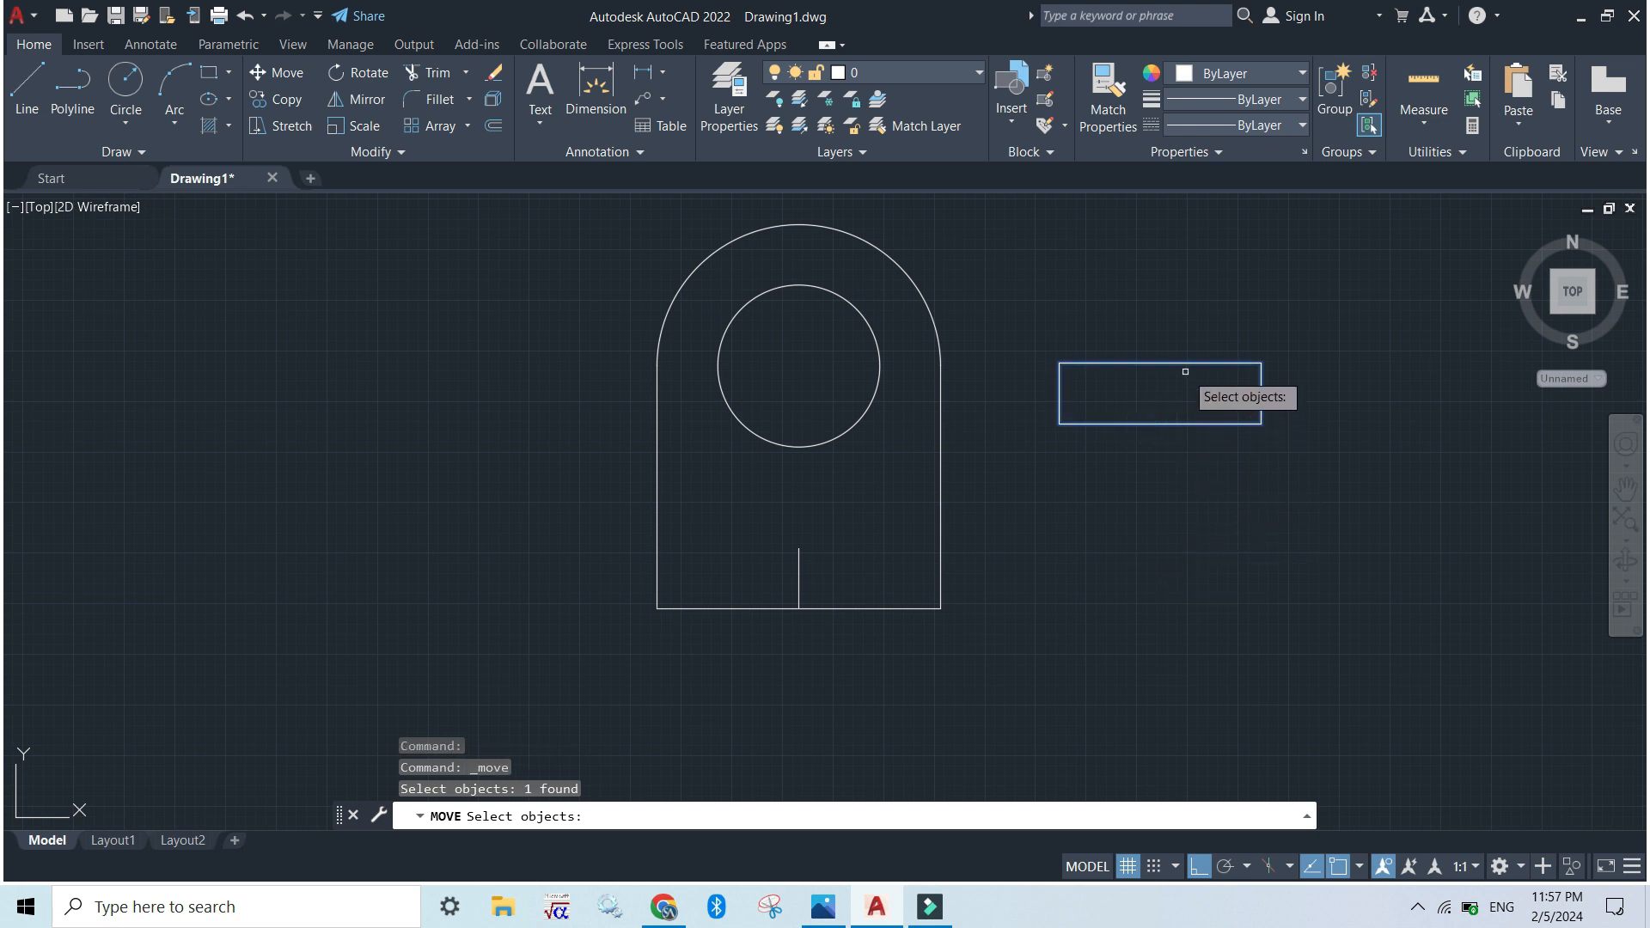
key(Return)
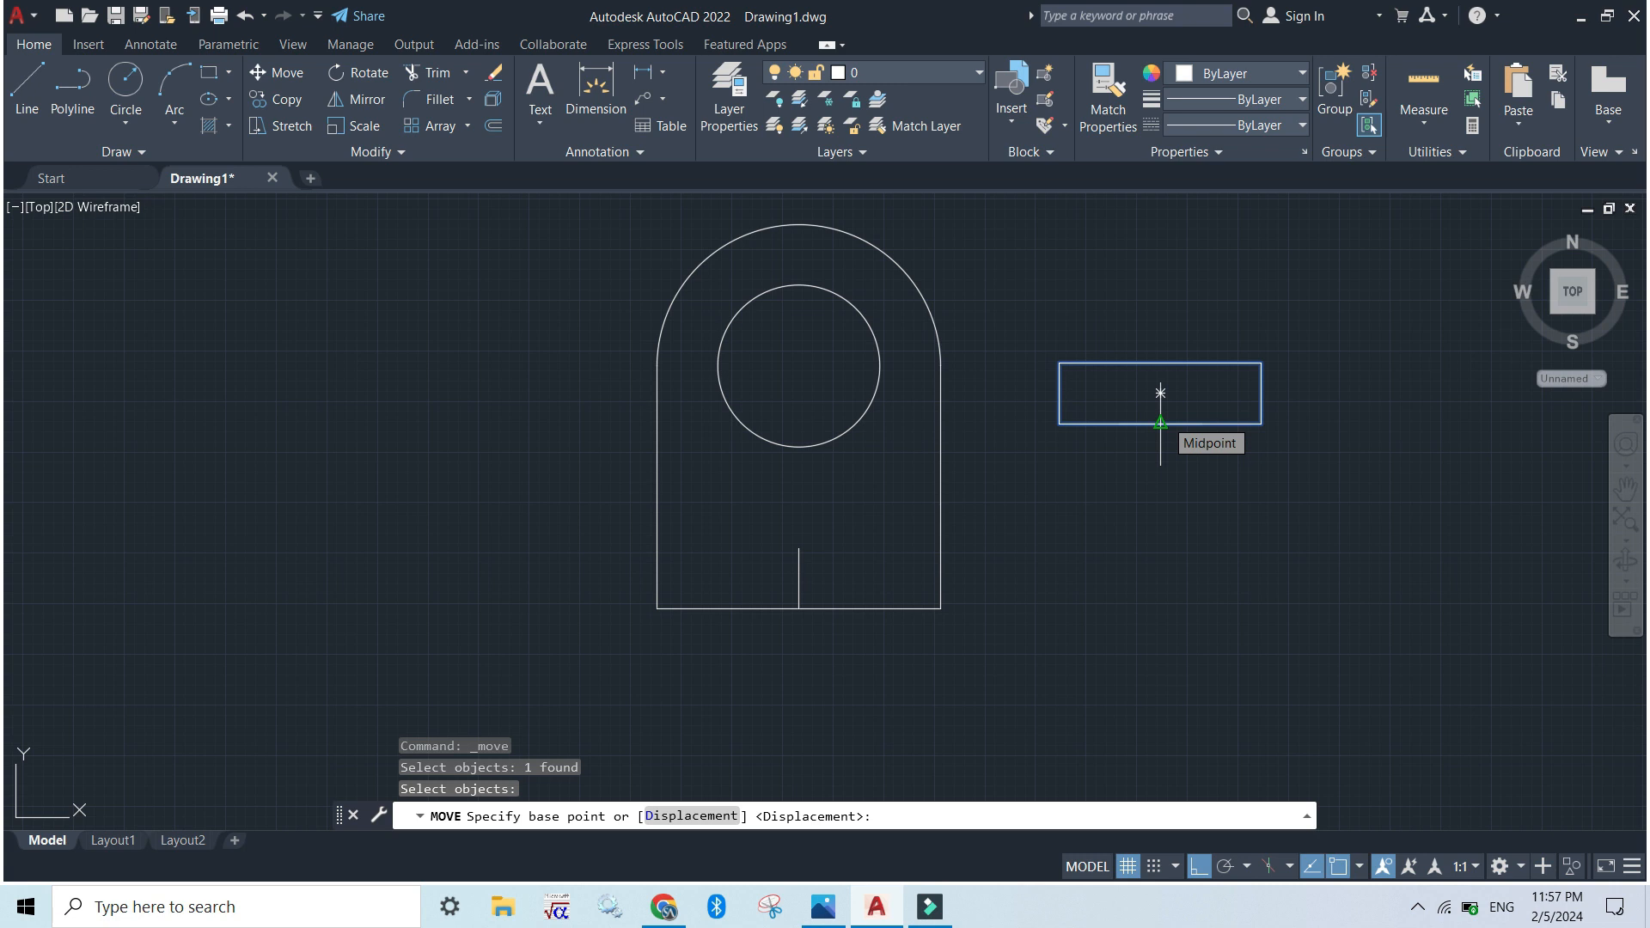
click(1160, 423)
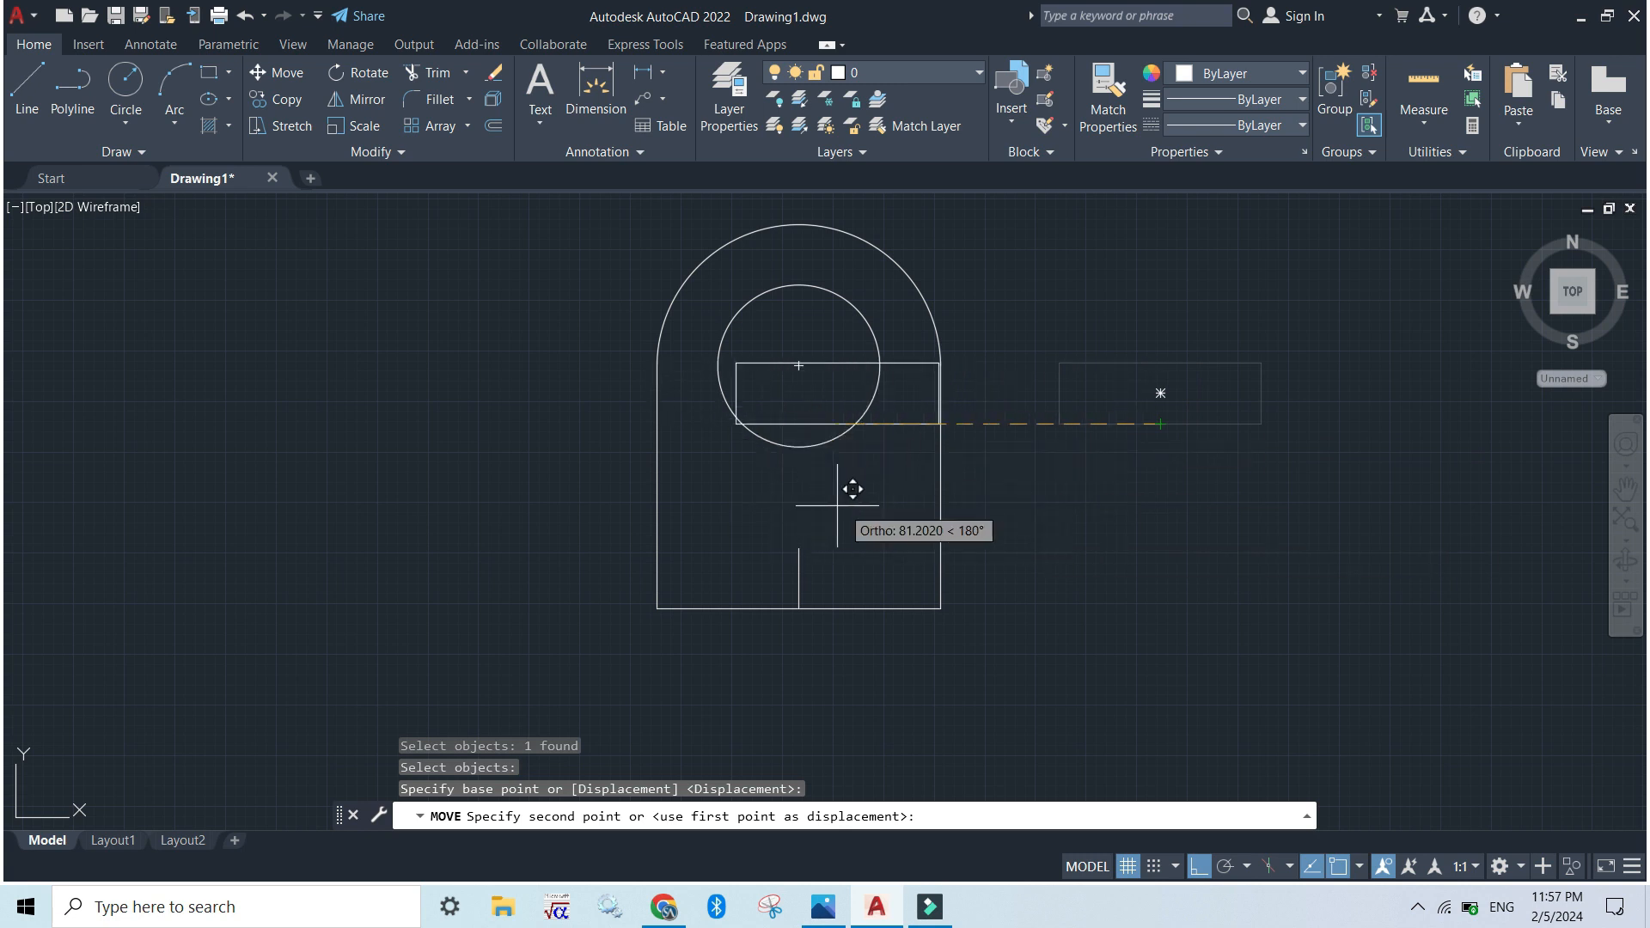
click(1196, 864)
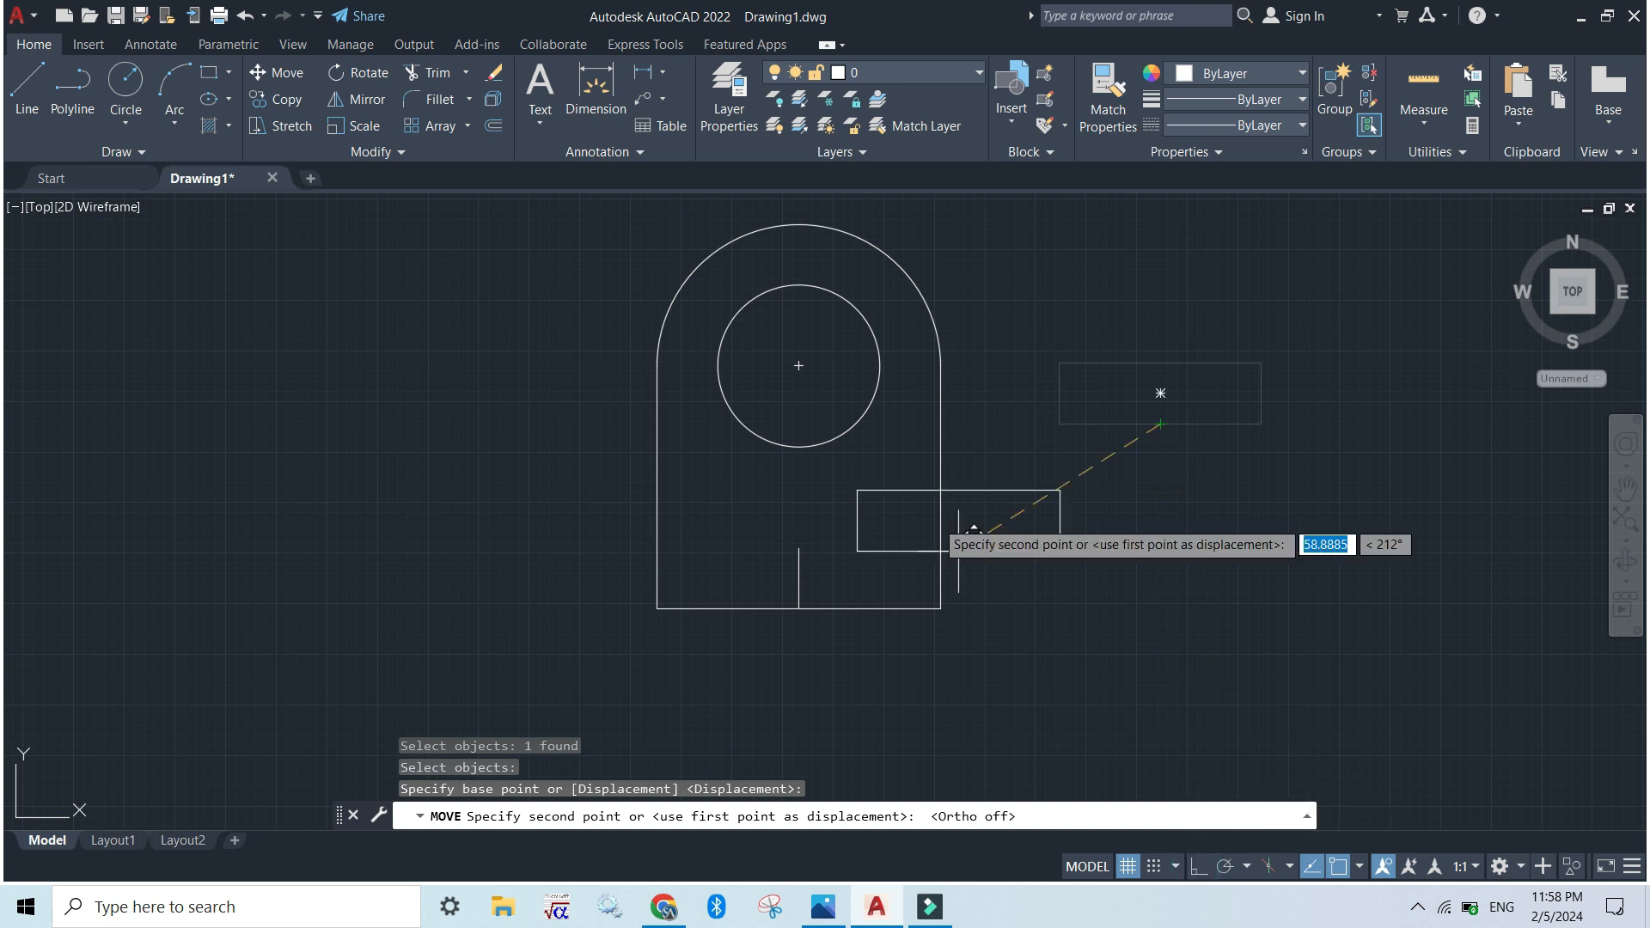
click(800, 546)
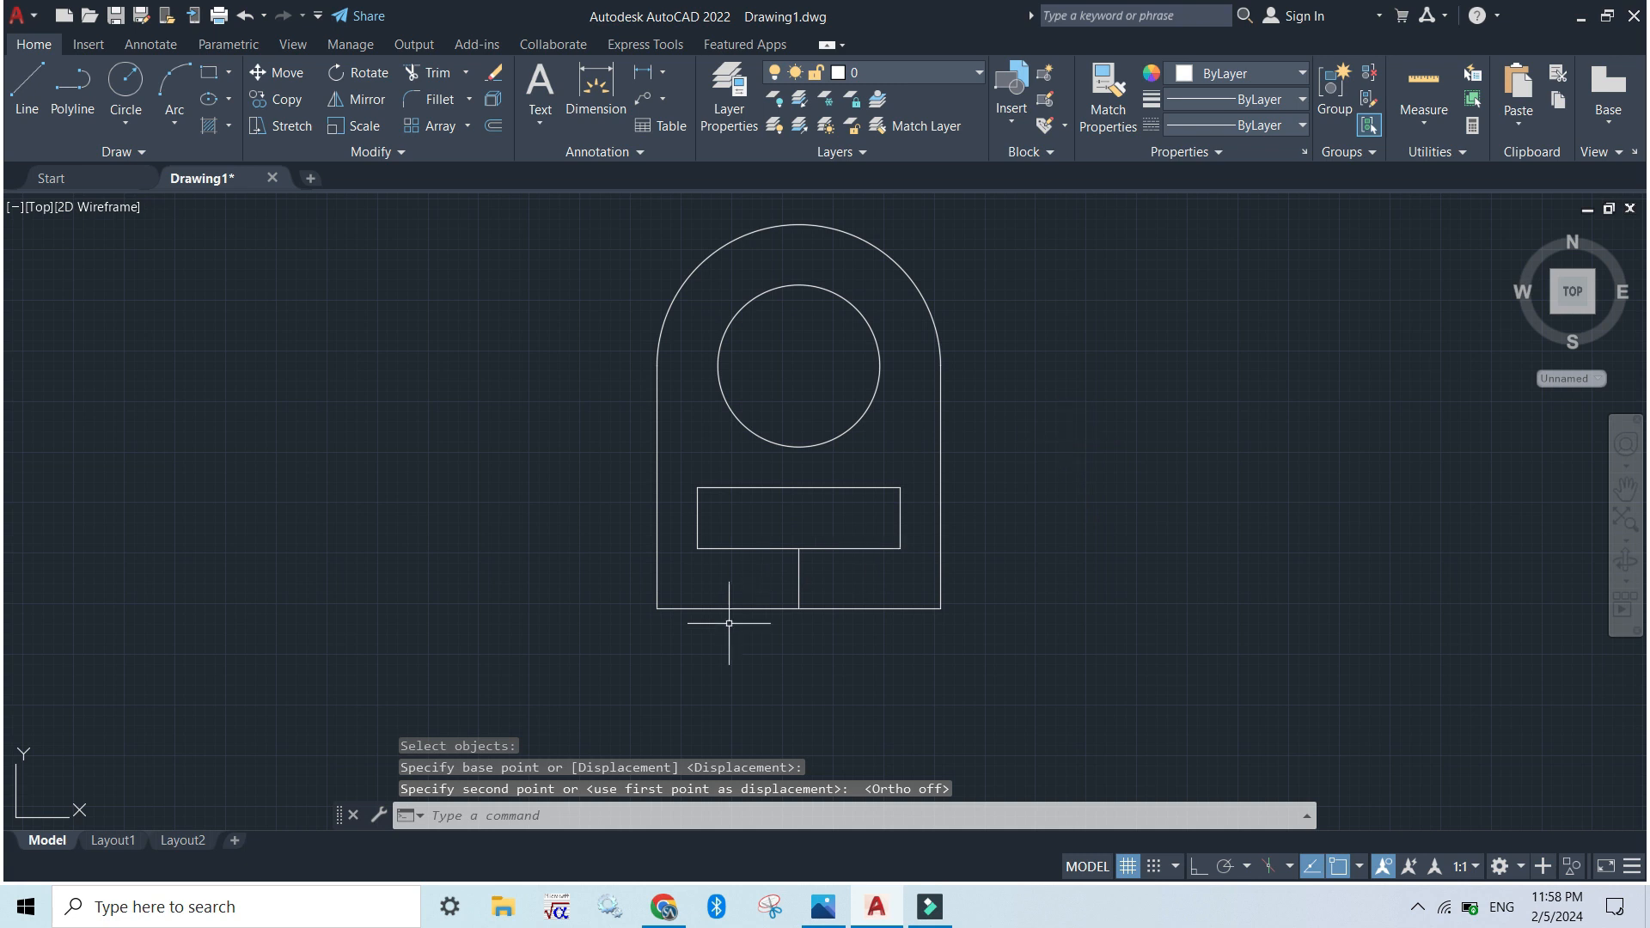
Erase the vertical helper line below the rectangle and compare the drawing with the exercise image
click(800, 576)
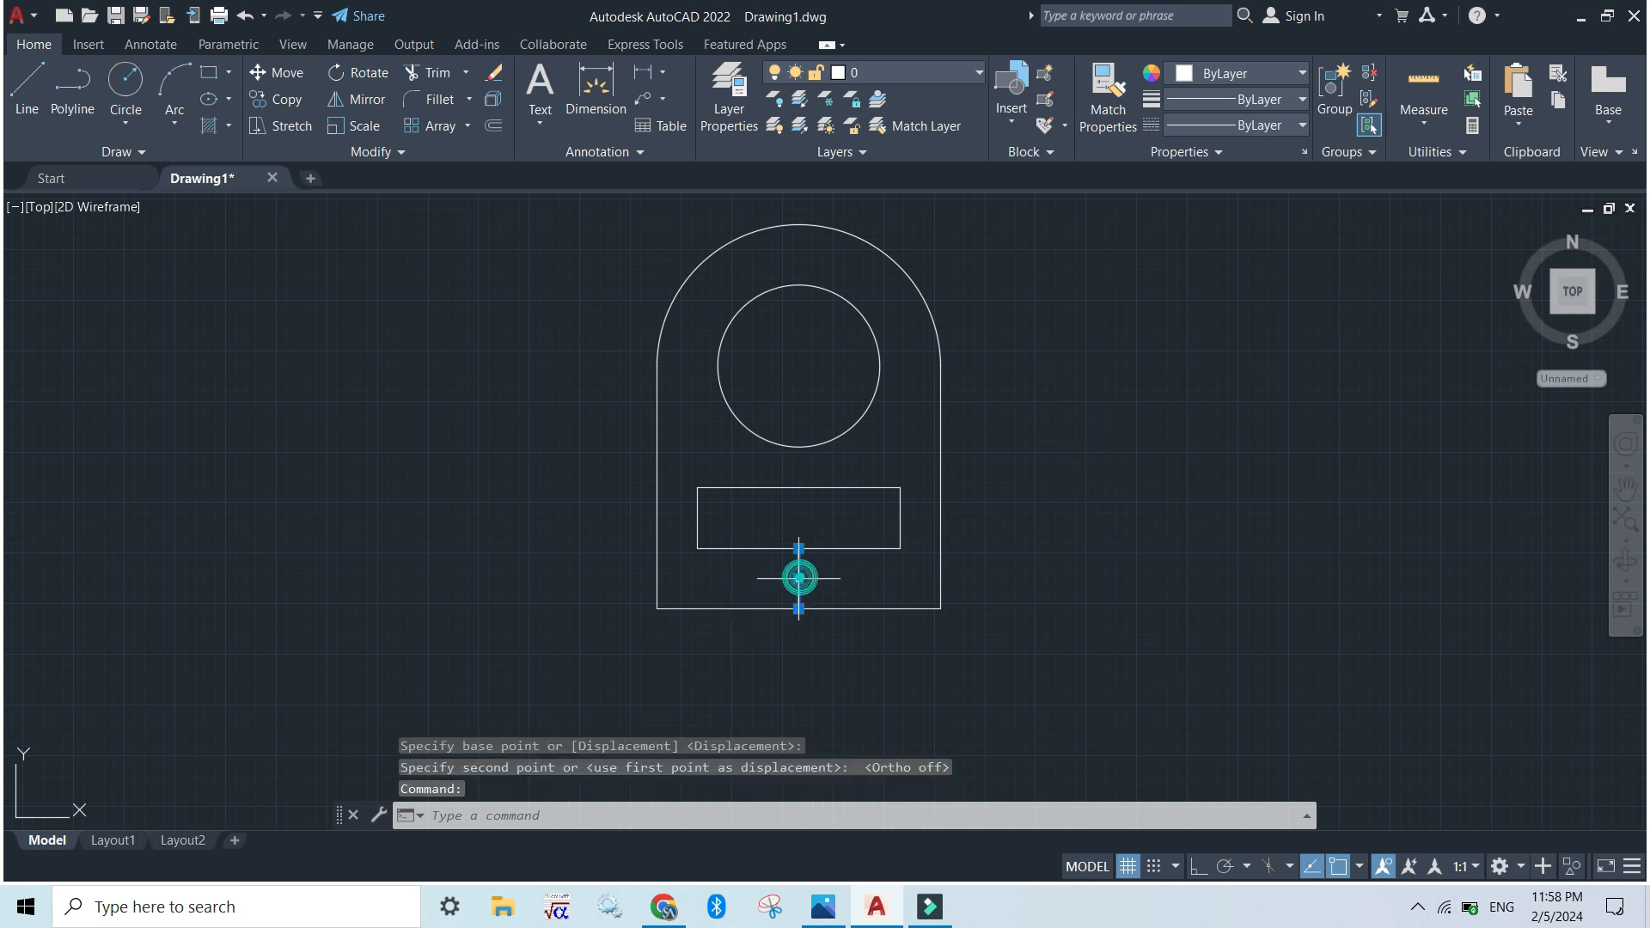
key(Delete)
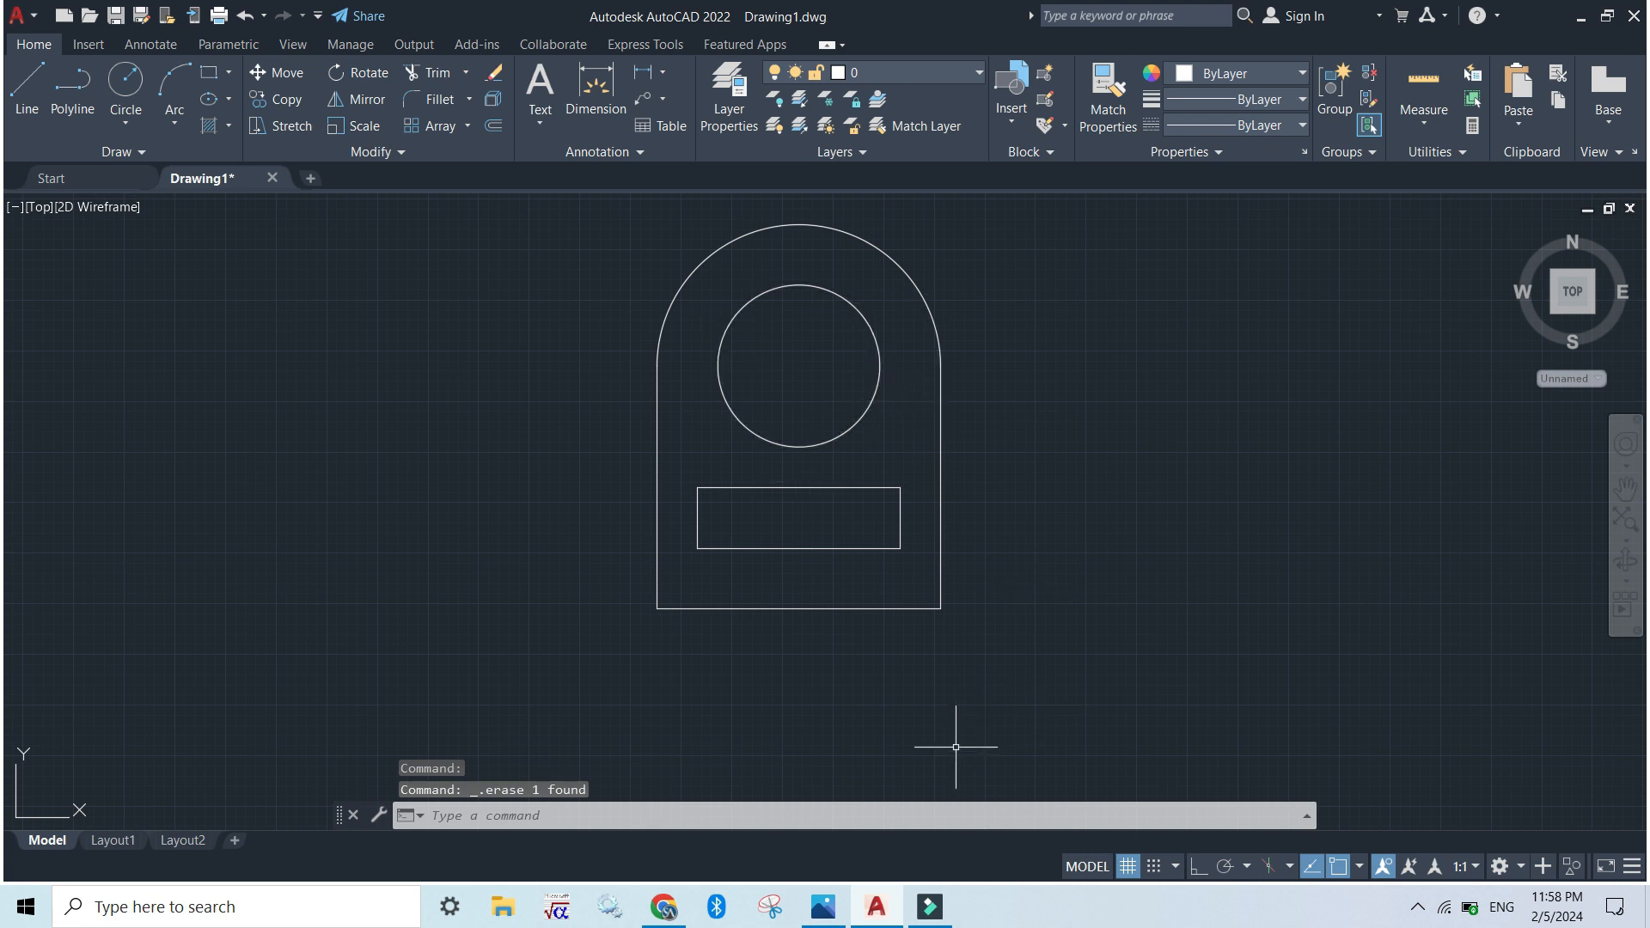
key(alt+Tab)
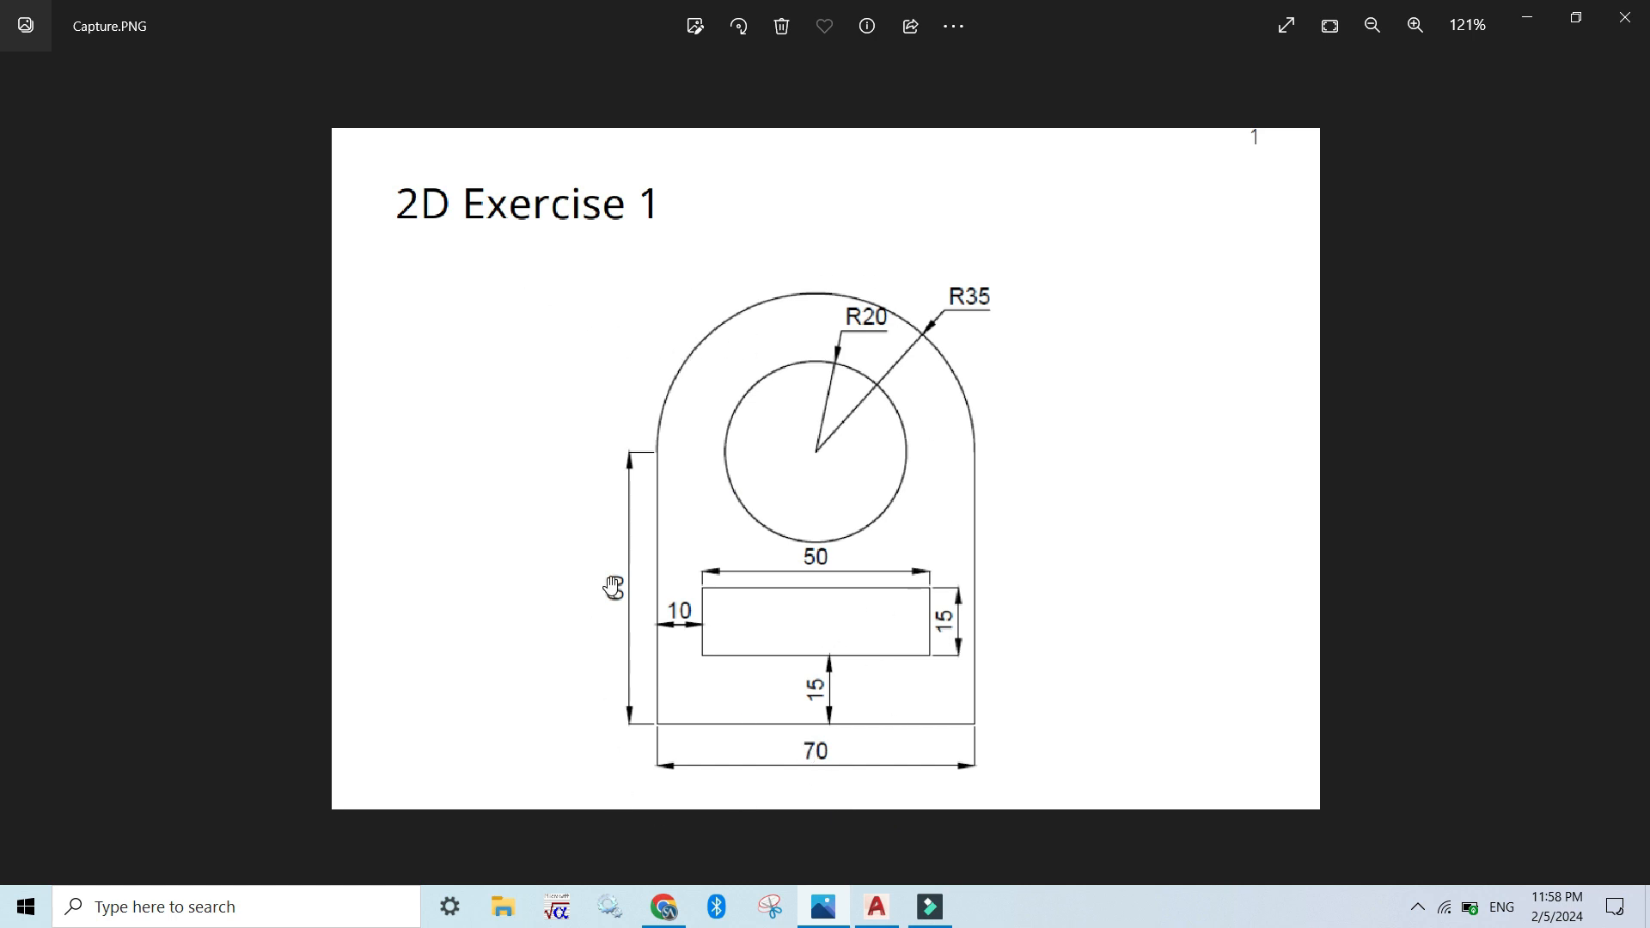
key(alt+Tab)
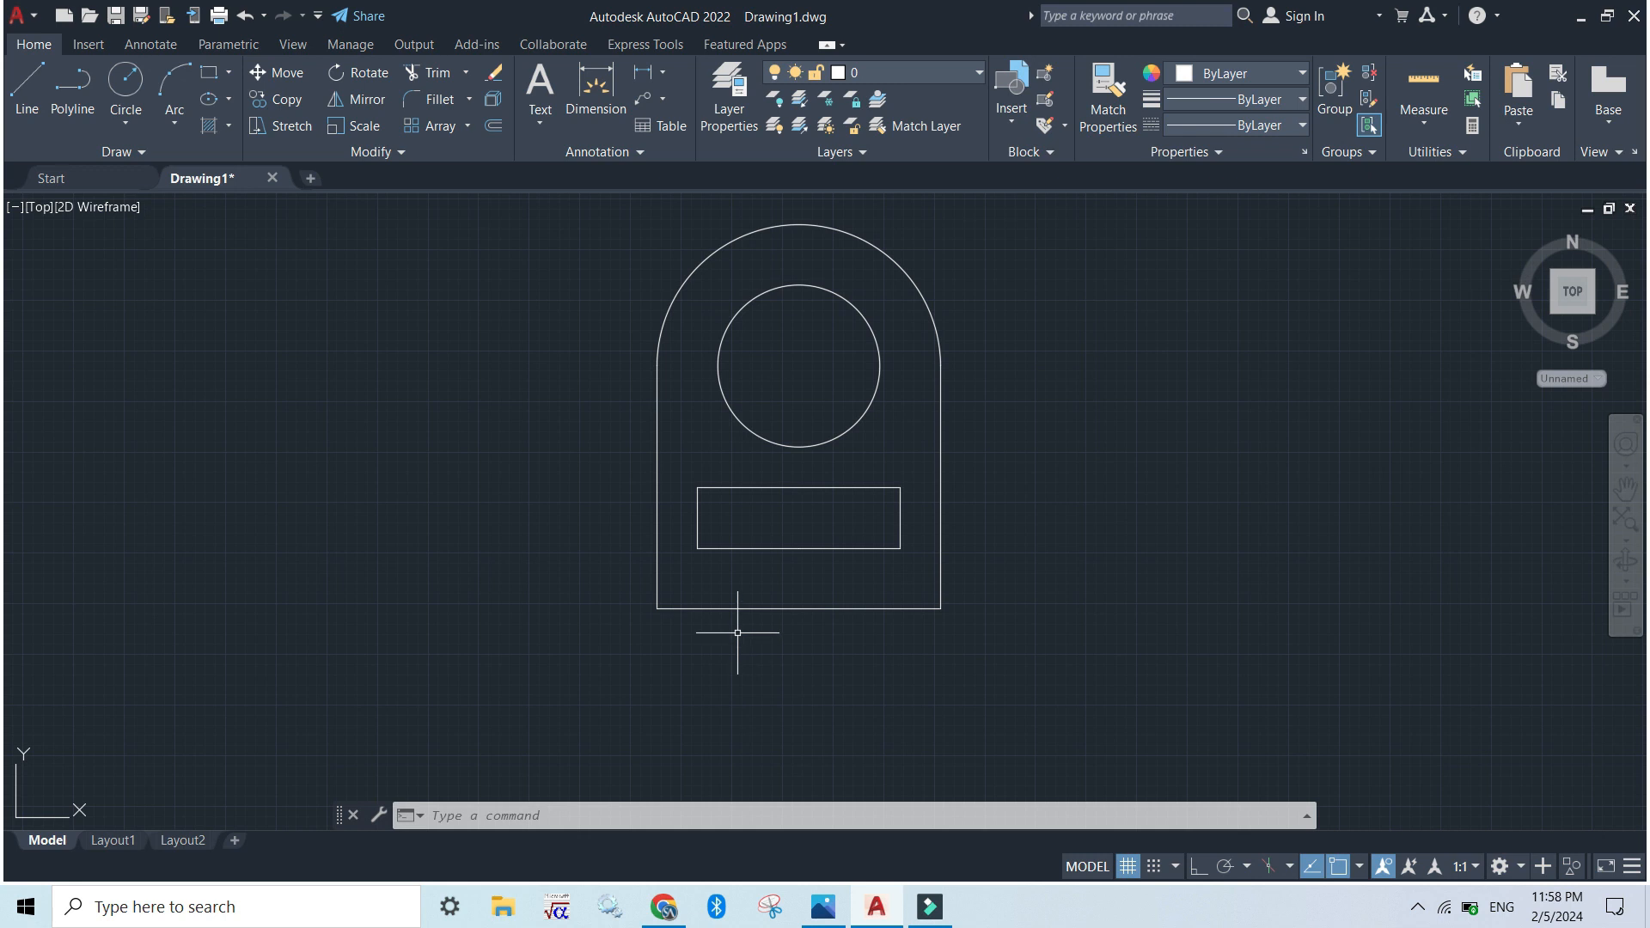
Add a linear dimension to the outline's left vertical line, placed to its left, and turn the grid on
middle_drag(1015, 373, 1013, 409)
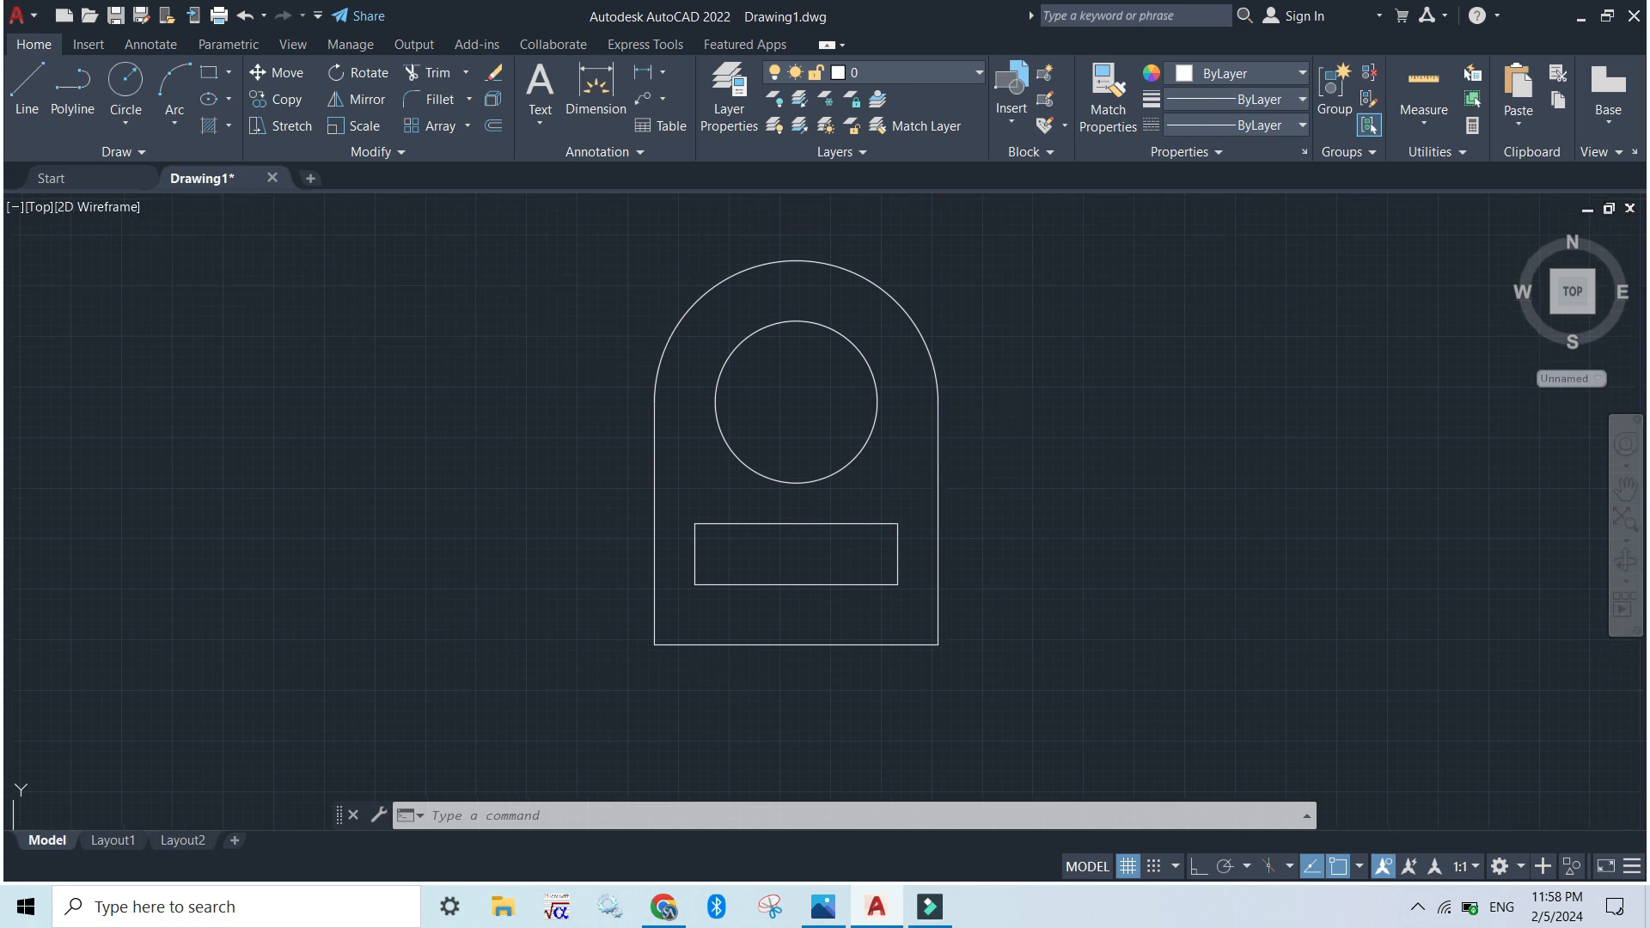
click(661, 75)
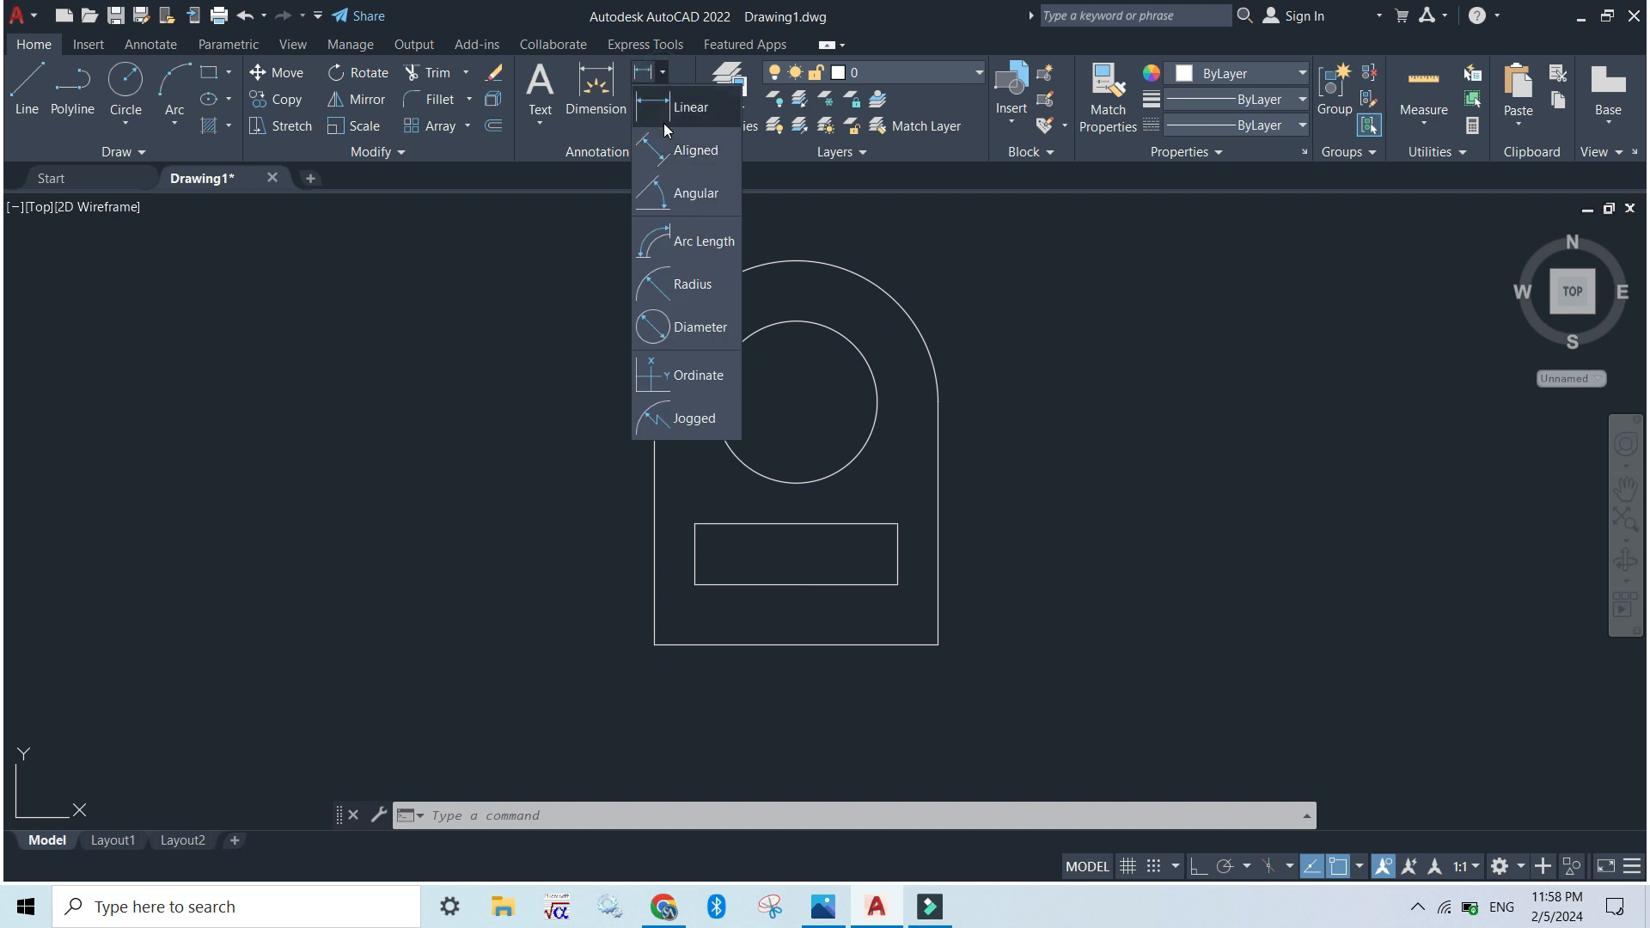
click(662, 116)
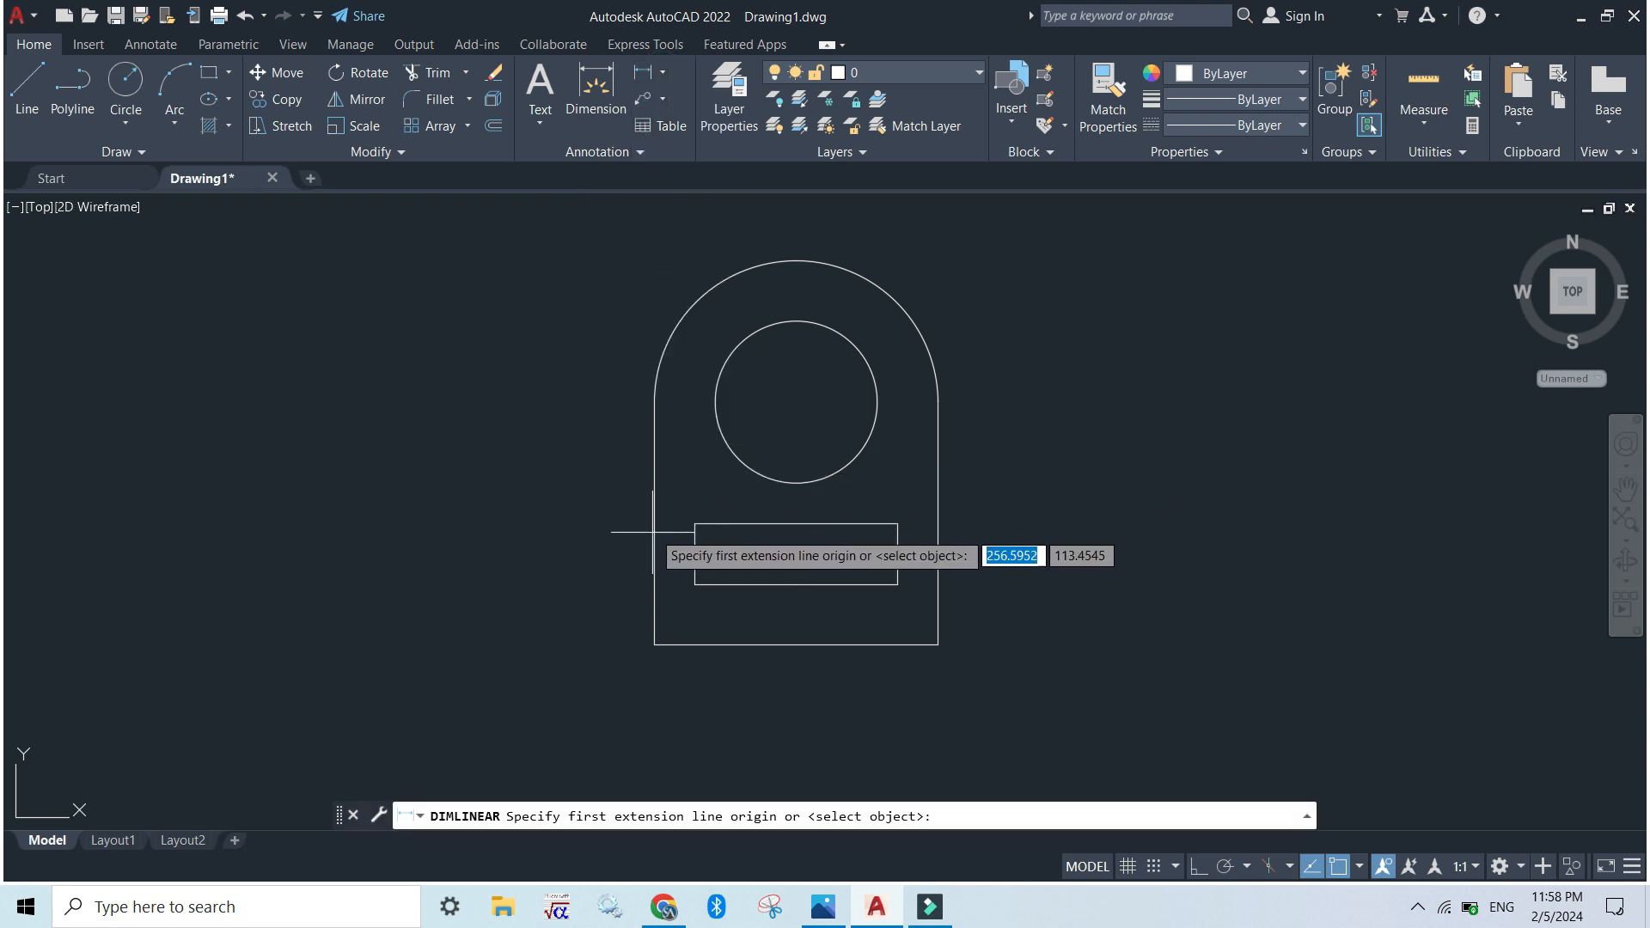
key(Return)
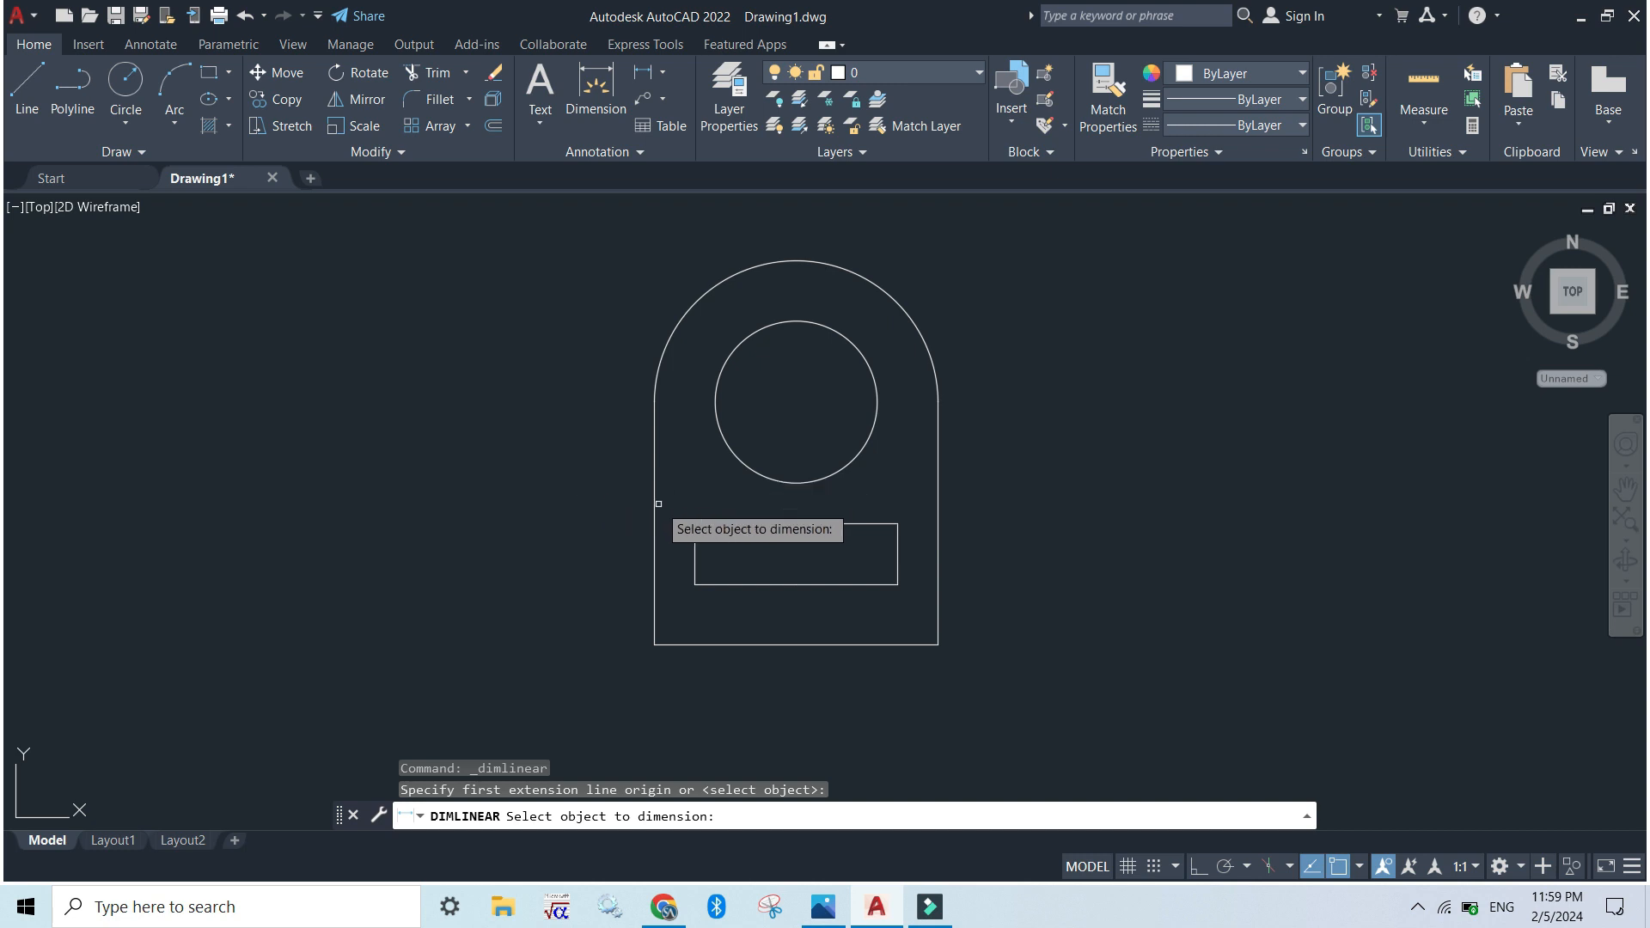
key(F7)
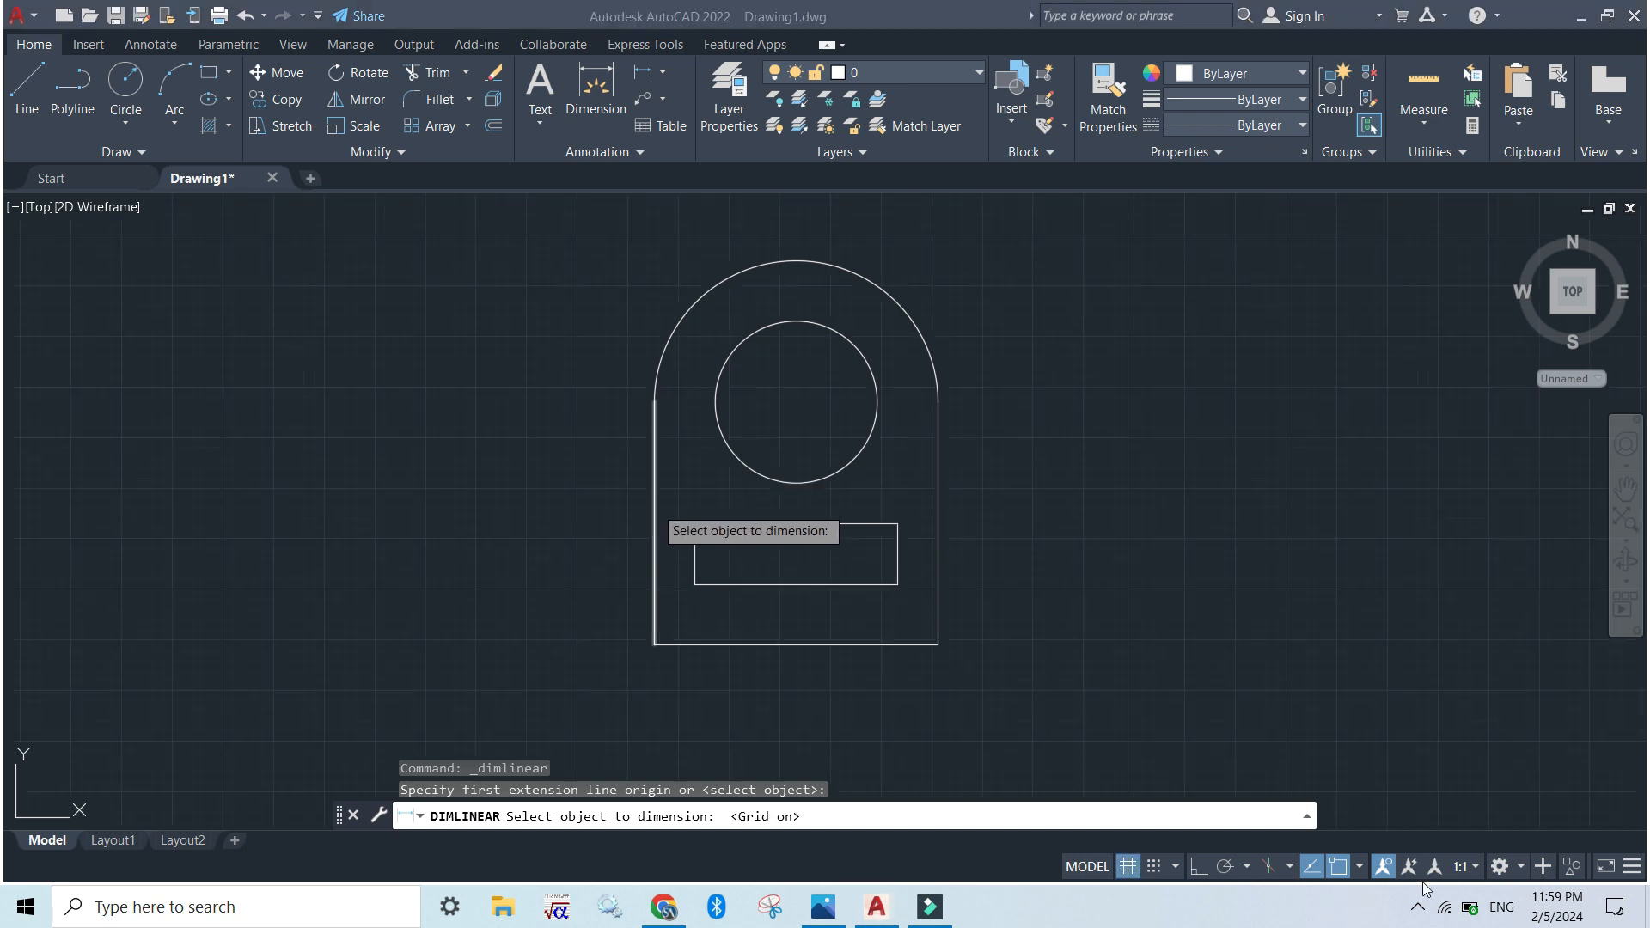
click(653, 499)
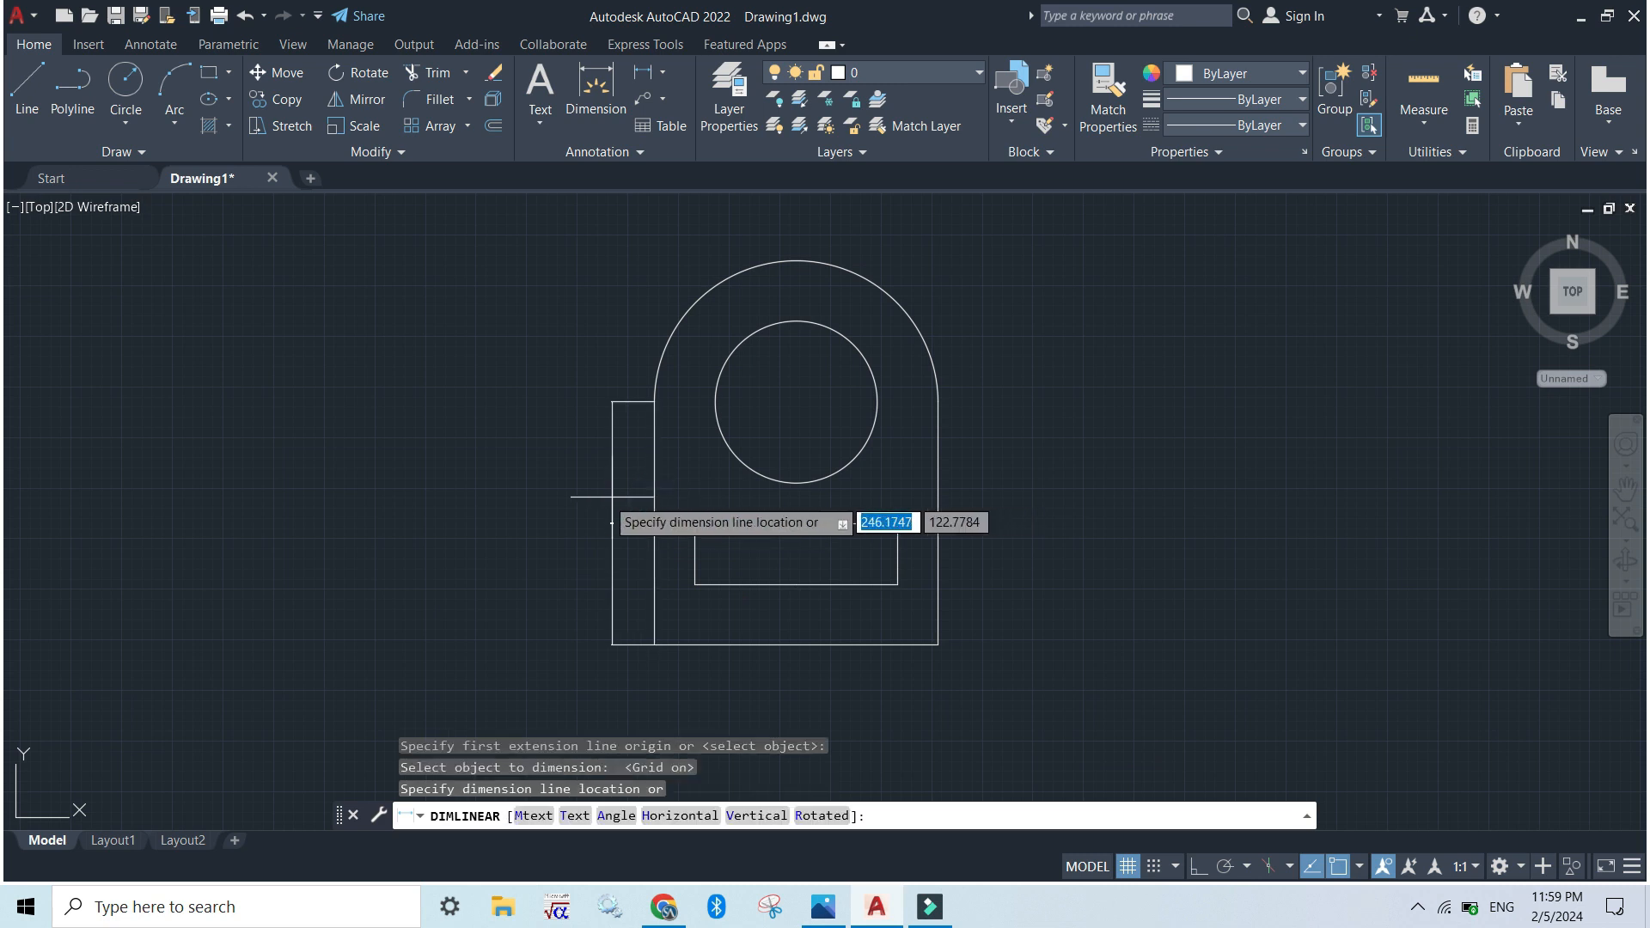
click(539, 499)
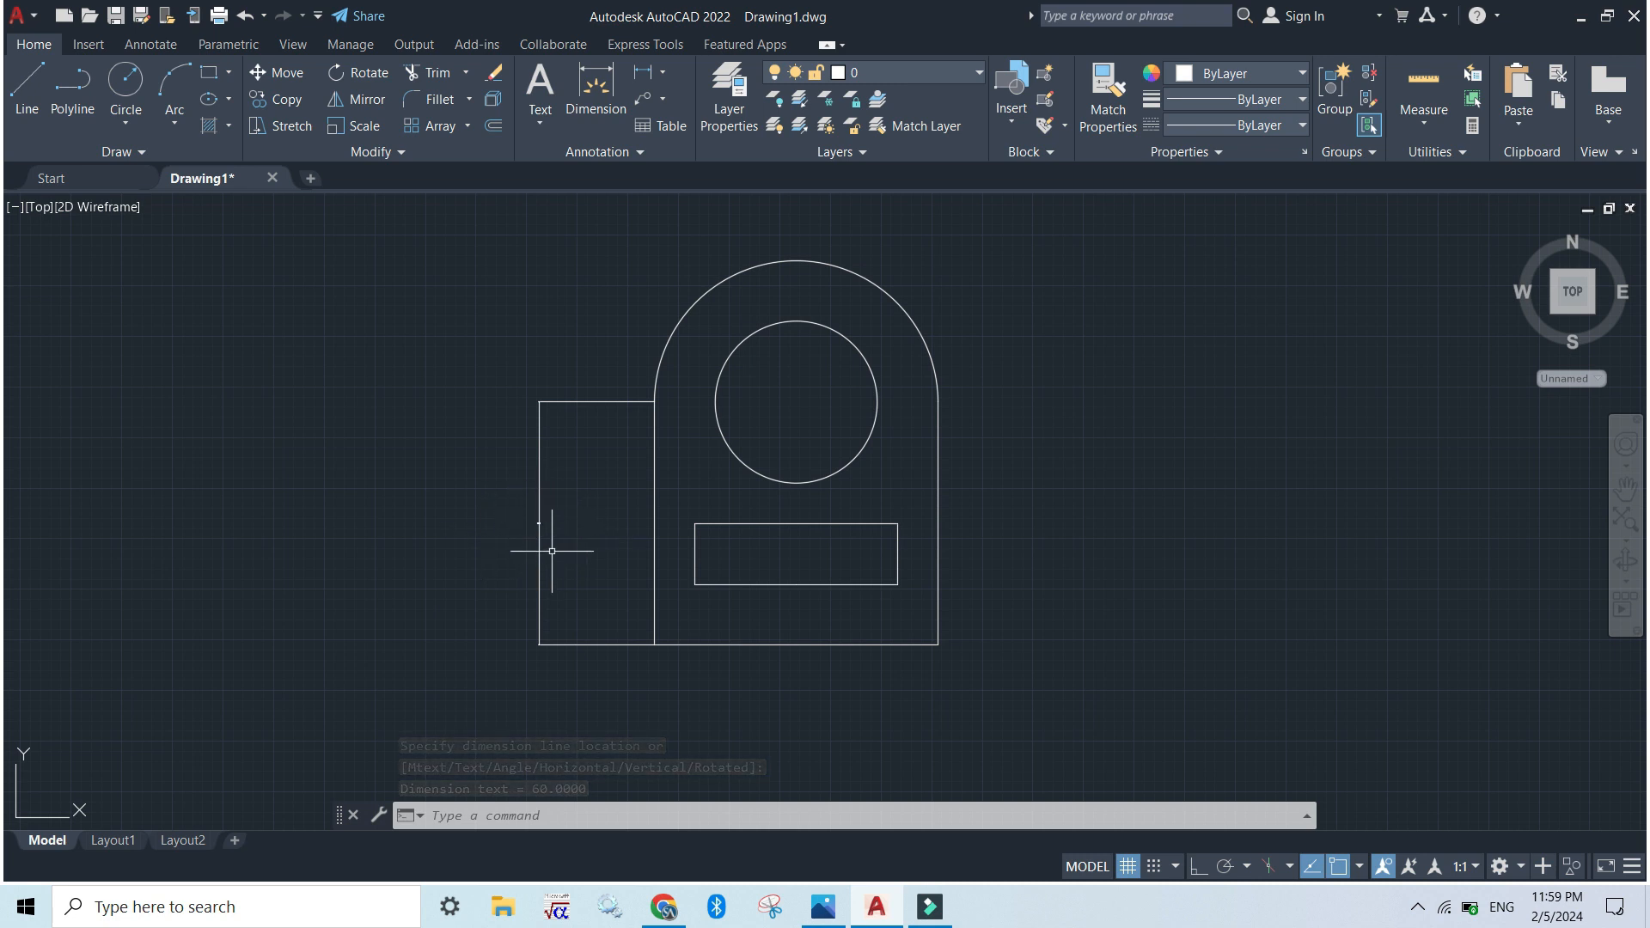
Create a new dimension style named L2G based on Standard, for all dimensions
click(471, 816)
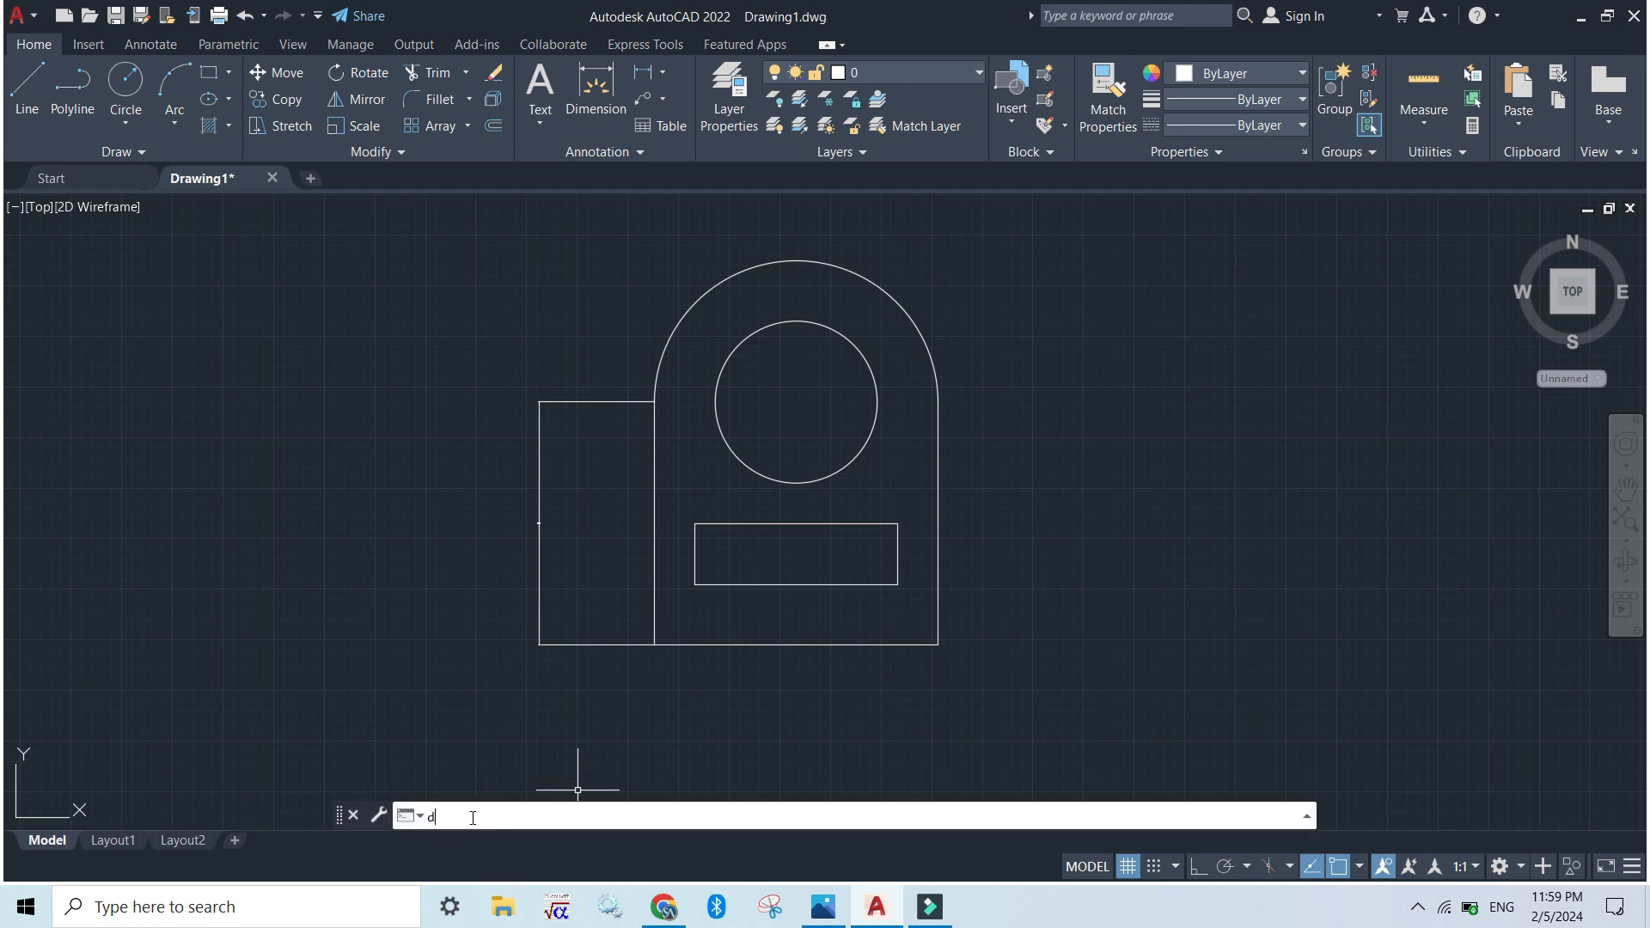
key(Down)
key(Down)
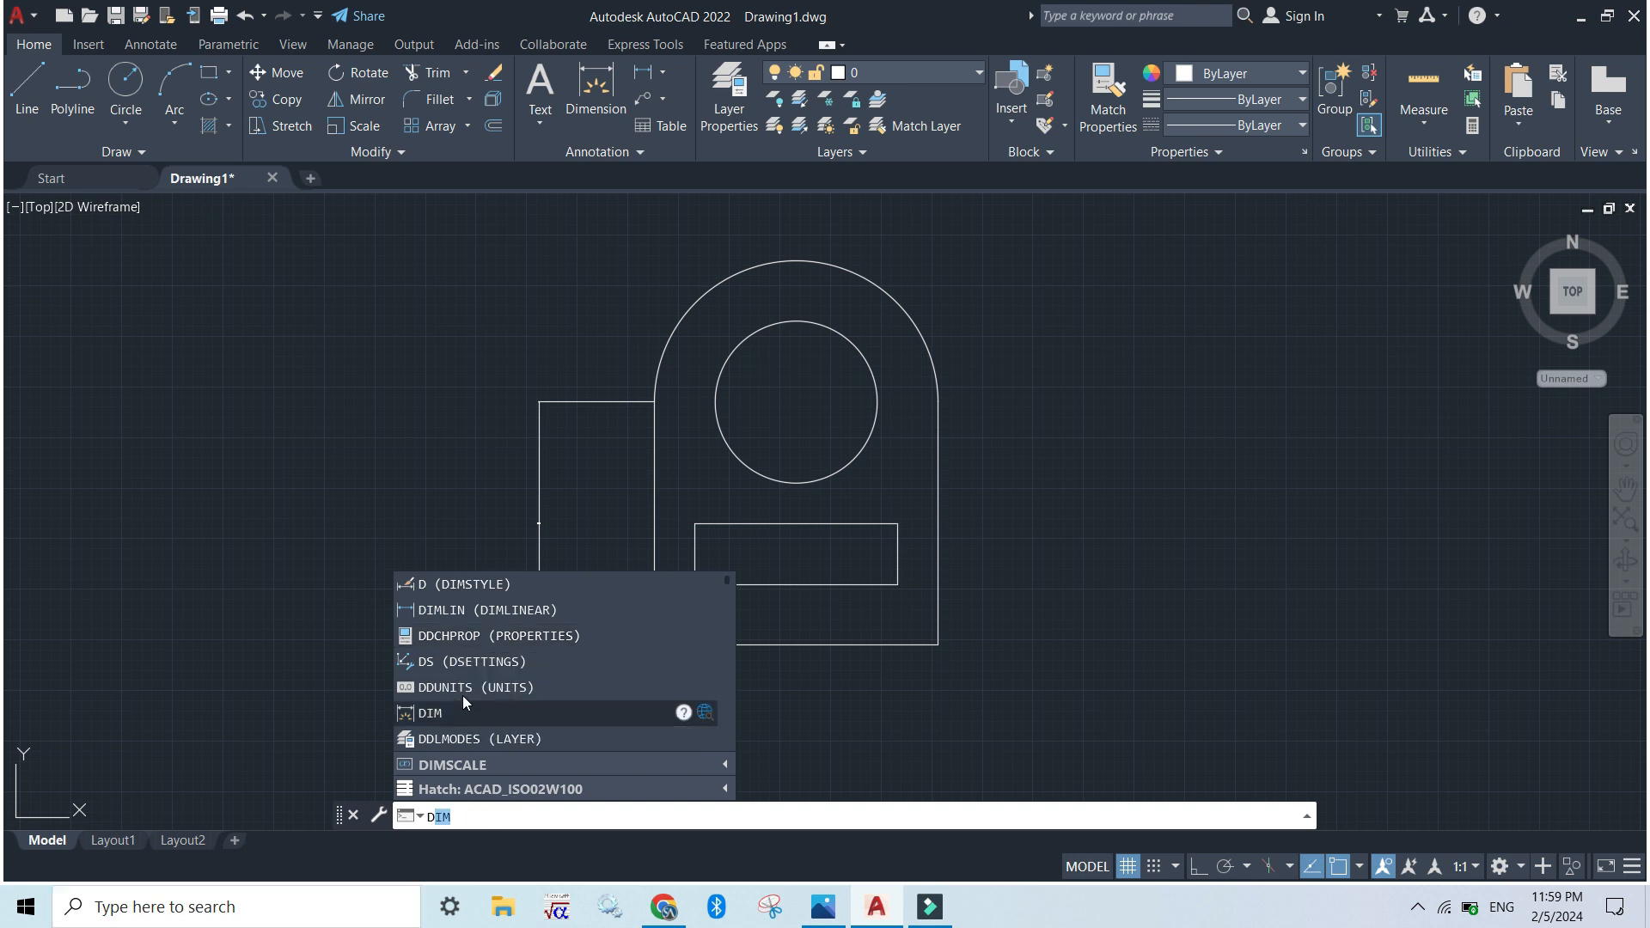
click(452, 586)
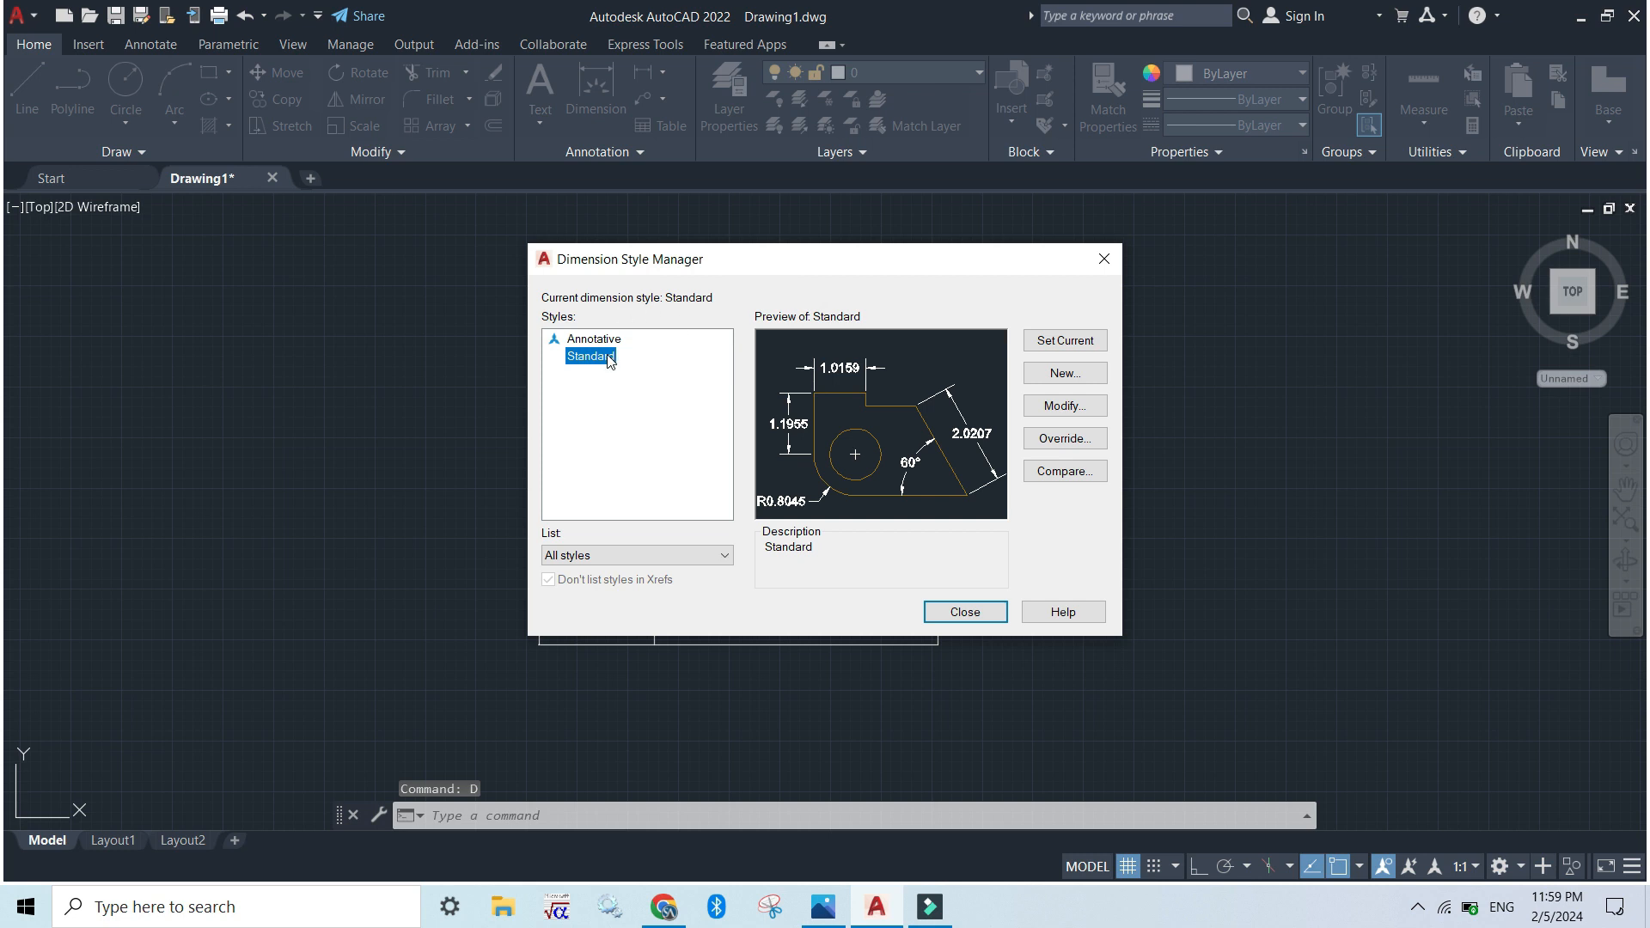
click(1057, 378)
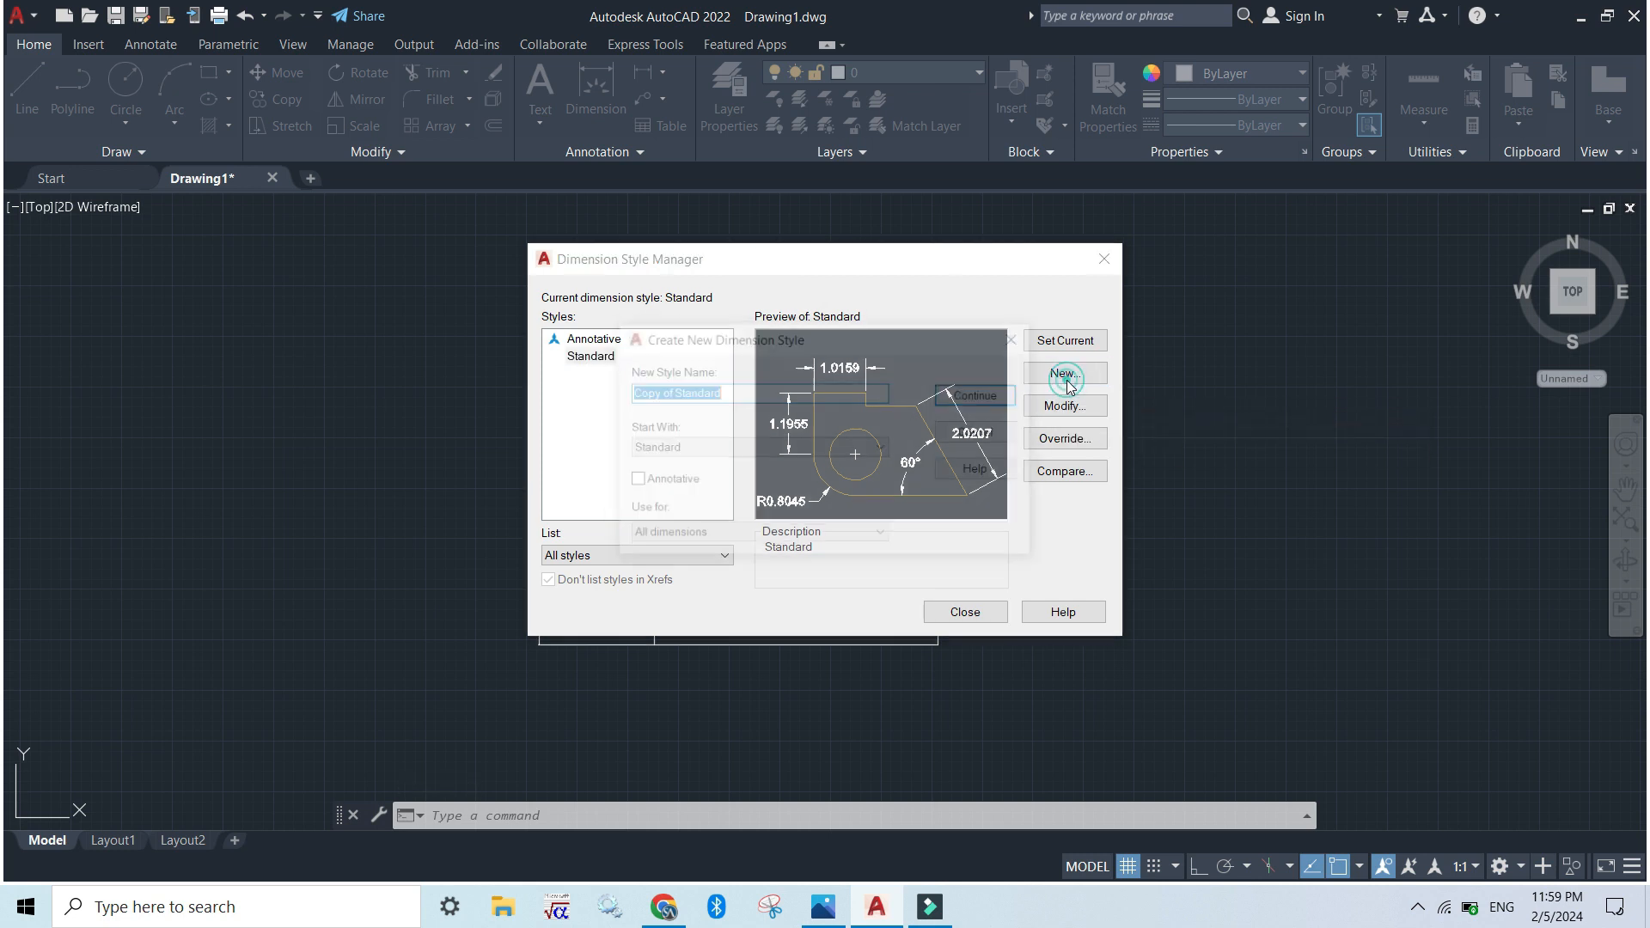
text(L2G)
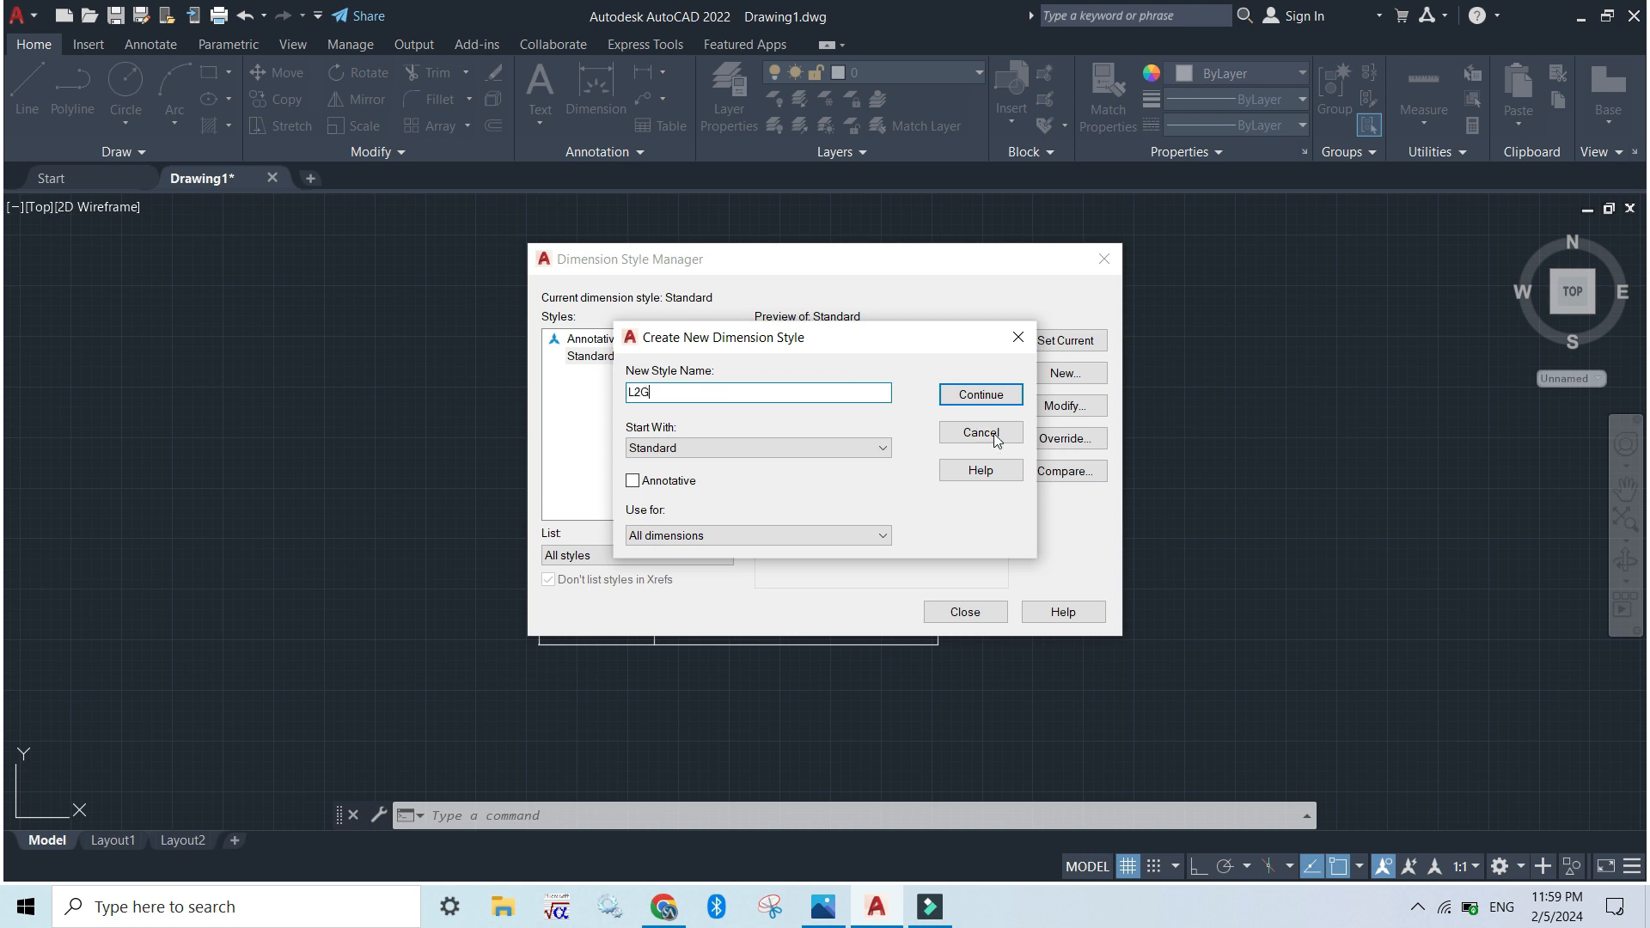
click(979, 394)
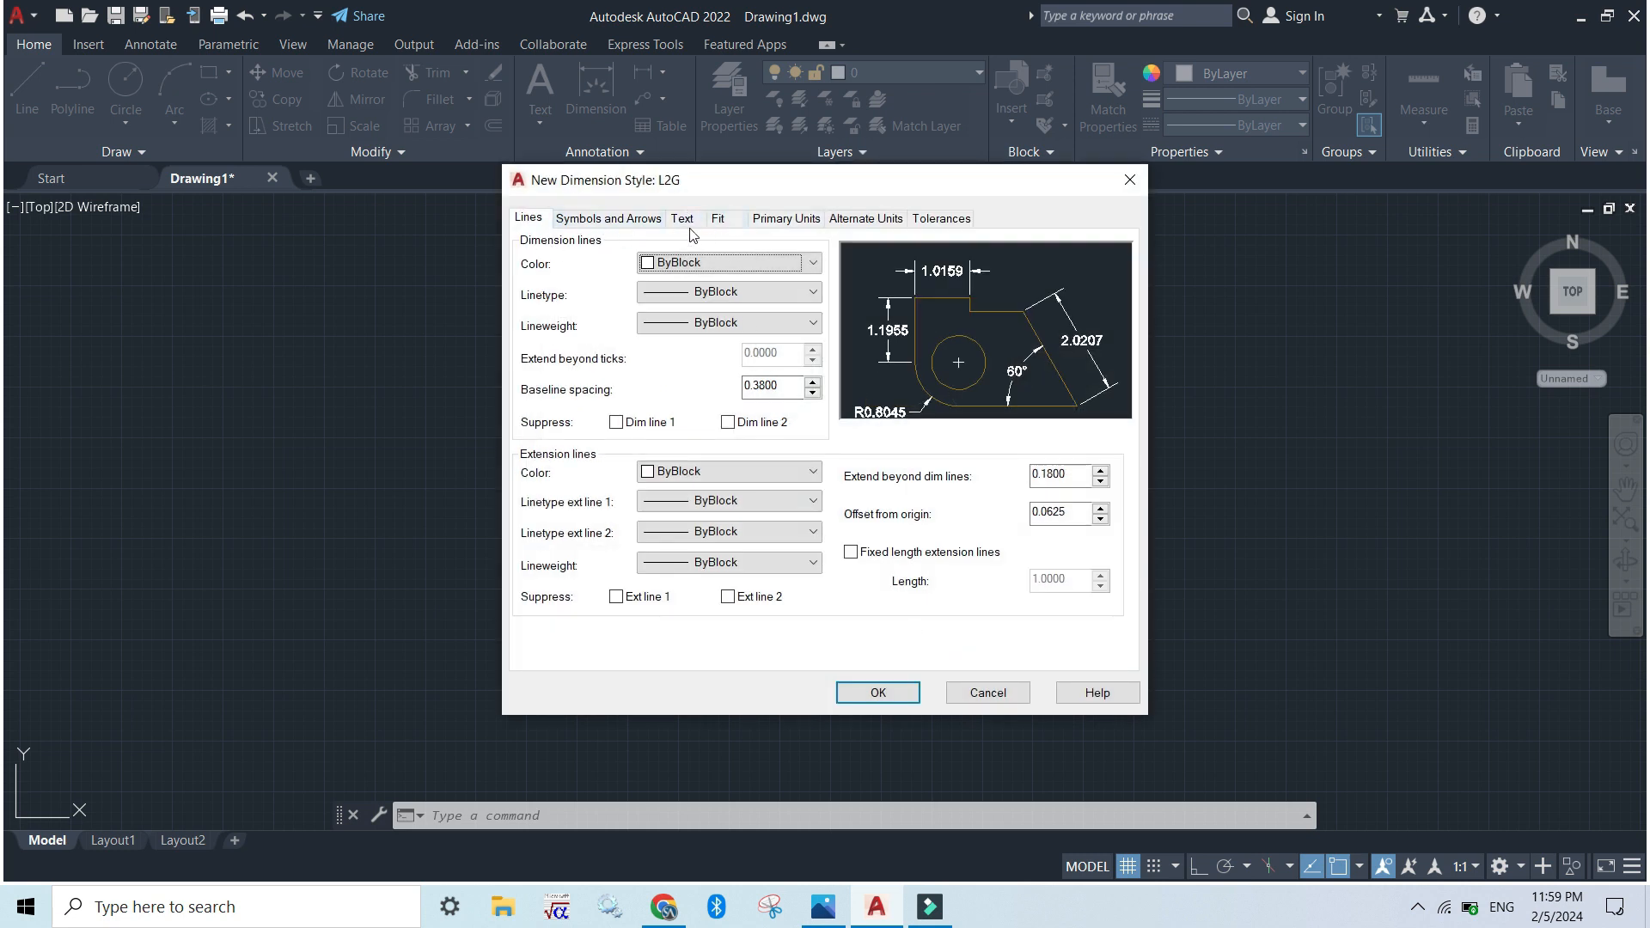
Set the L2G style's overall dimension scale to 15 and finish the dimension style setup
click(718, 222)
double_click(1084, 508)
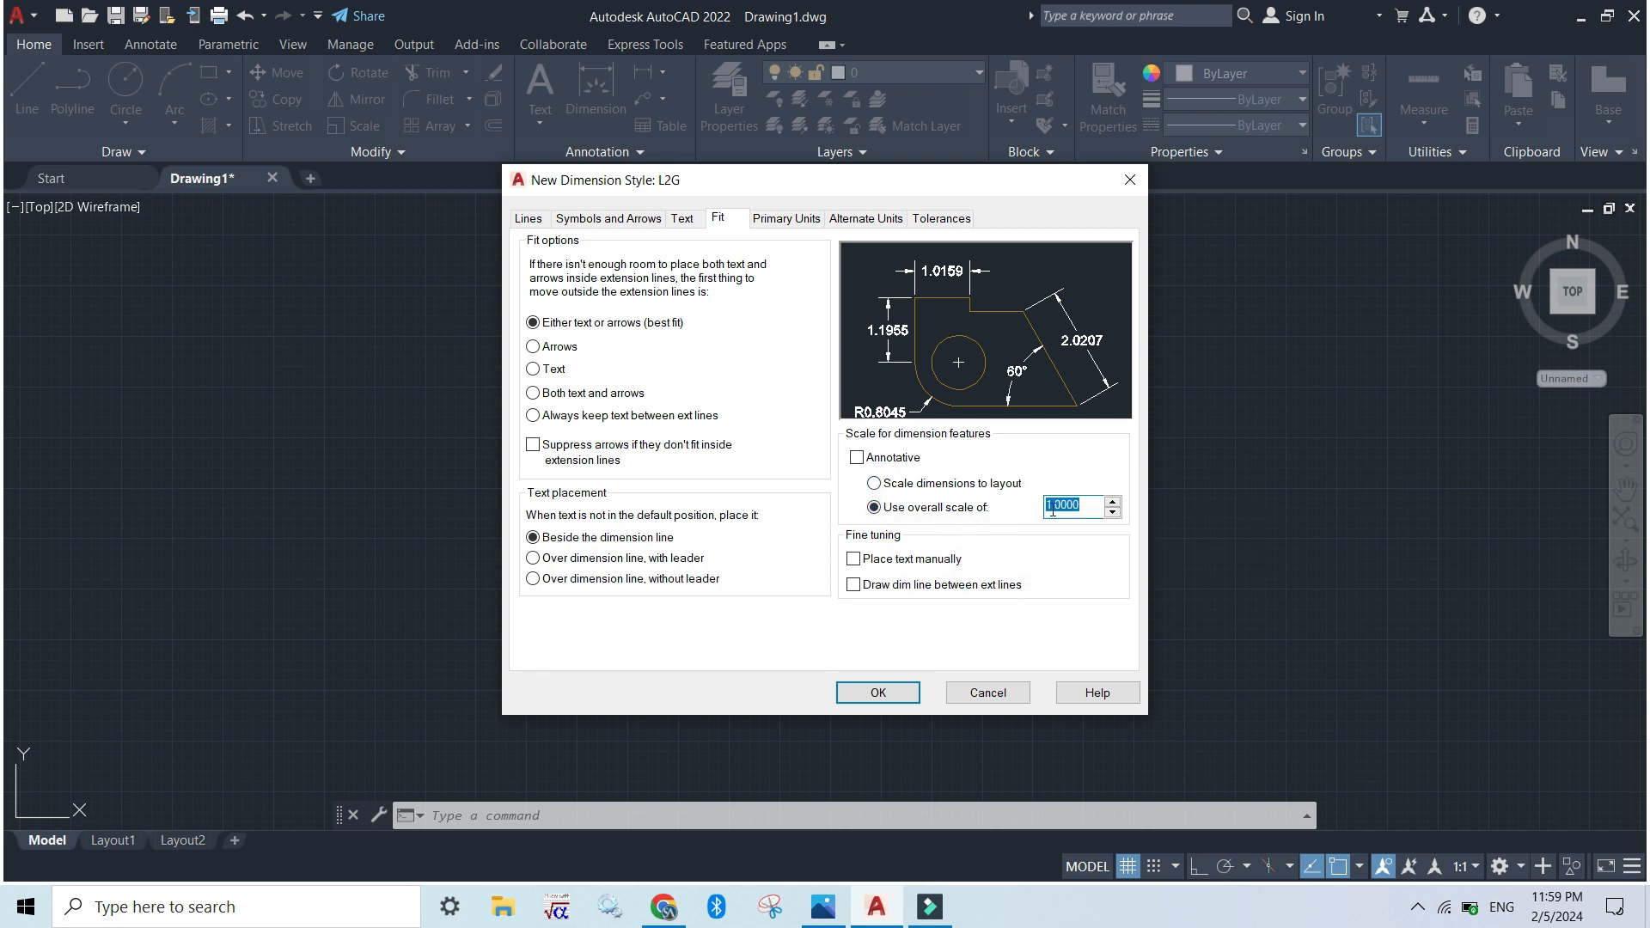
text(15)
click(878, 692)
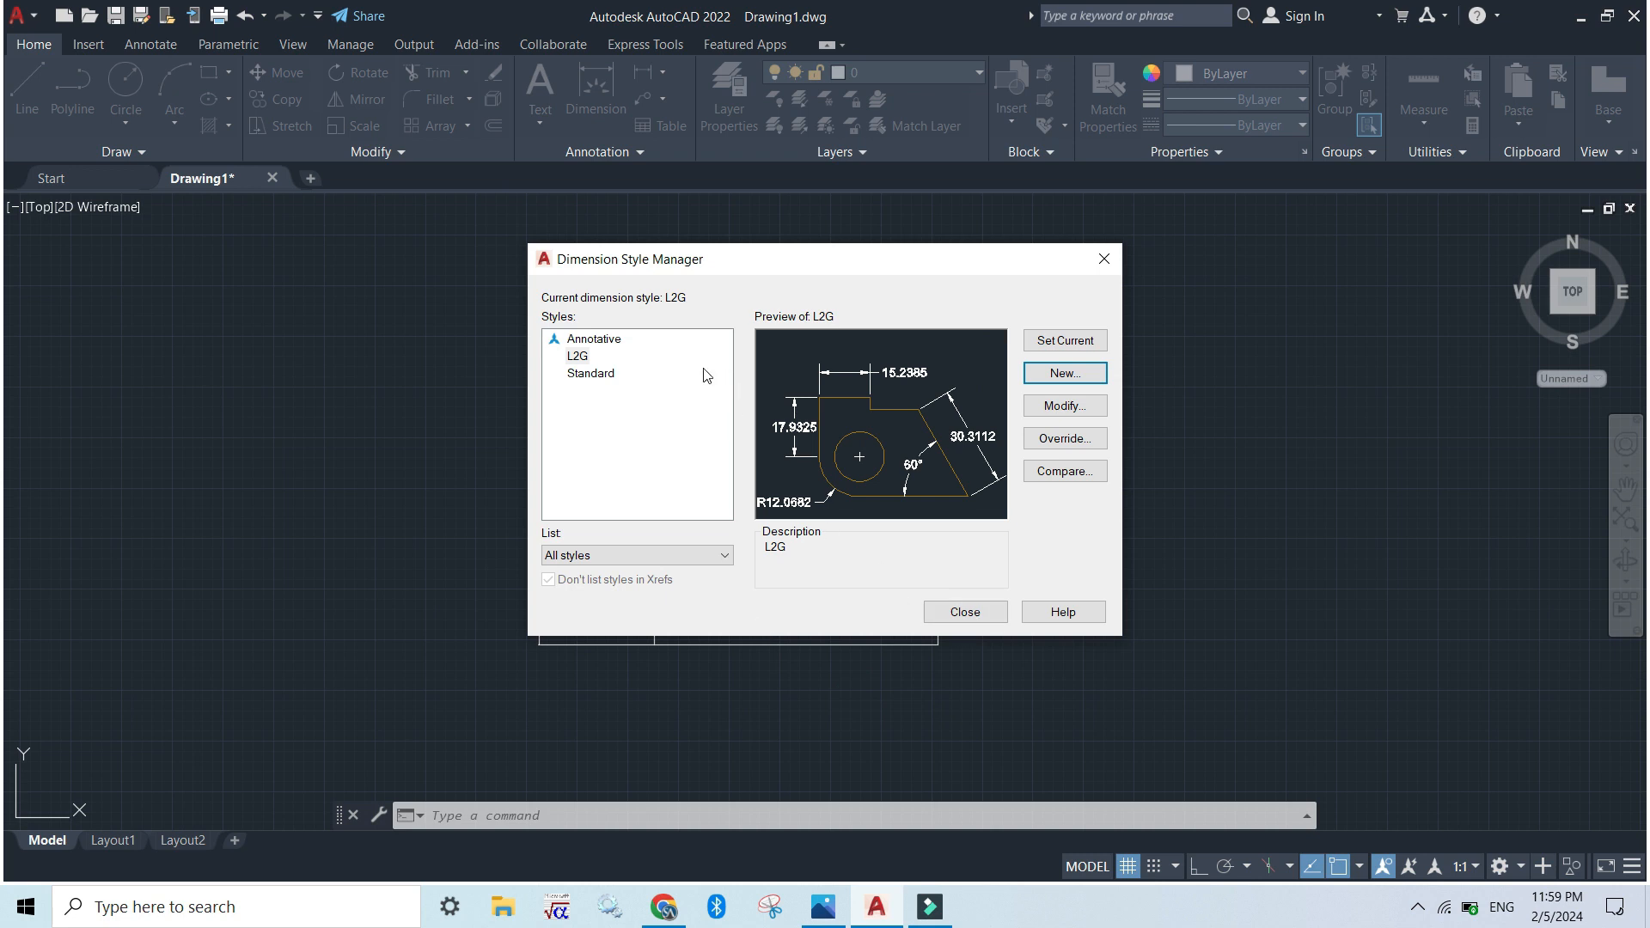
click(588, 361)
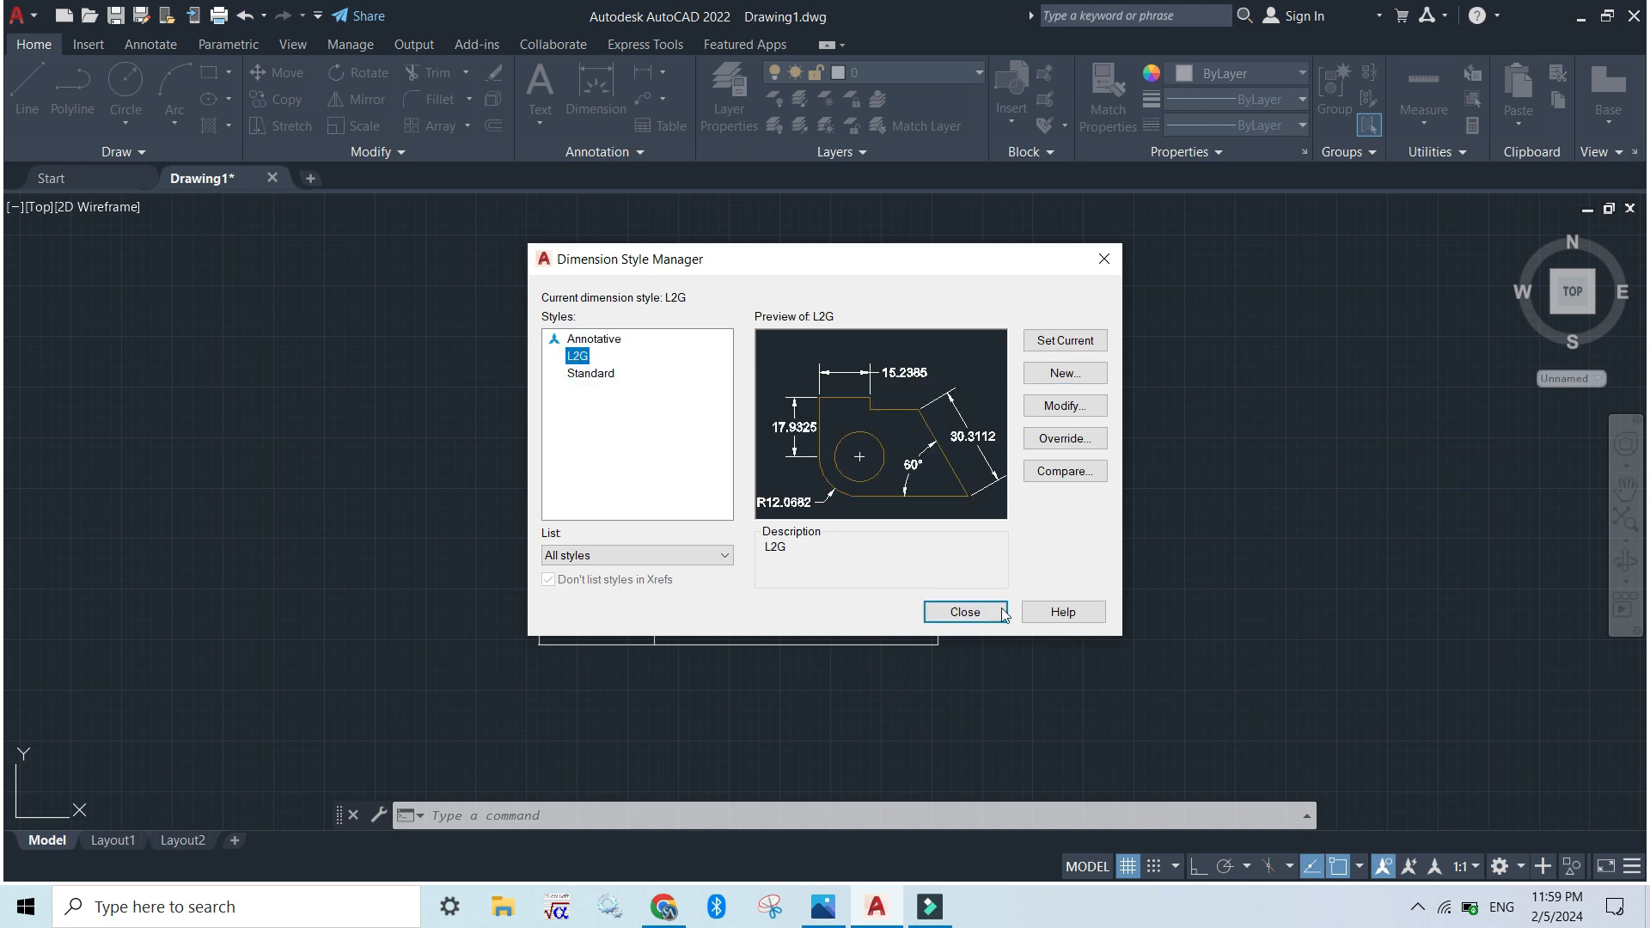
click(964, 612)
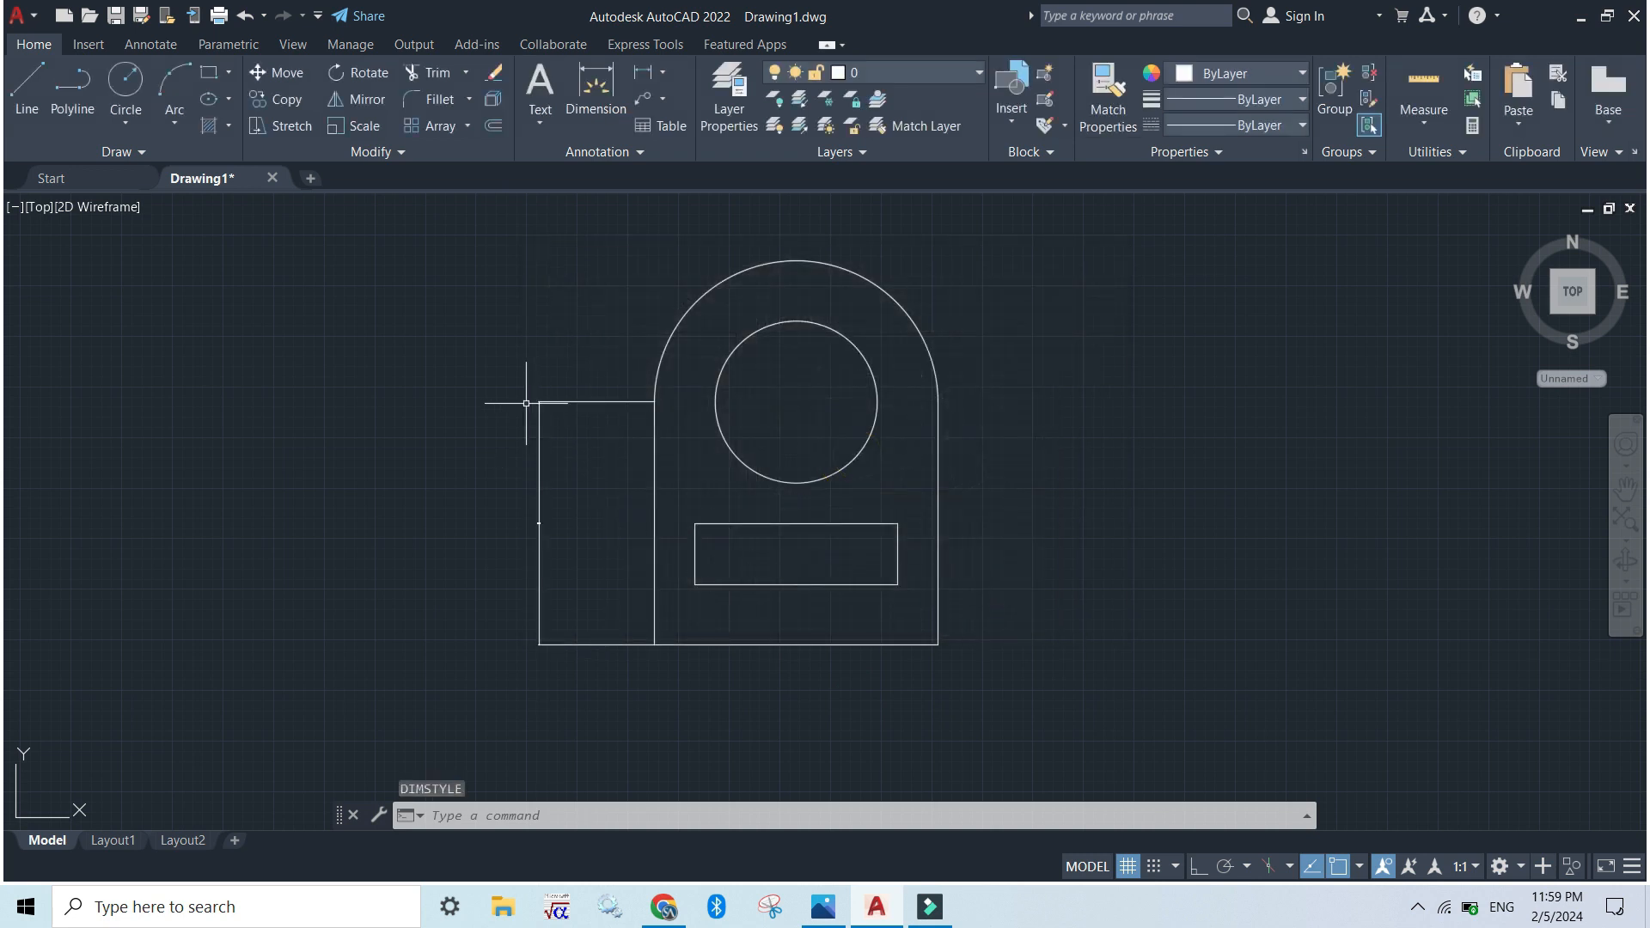
Erase the existing linear dimension beside the outline's left vertical line
click(588, 672)
click(498, 566)
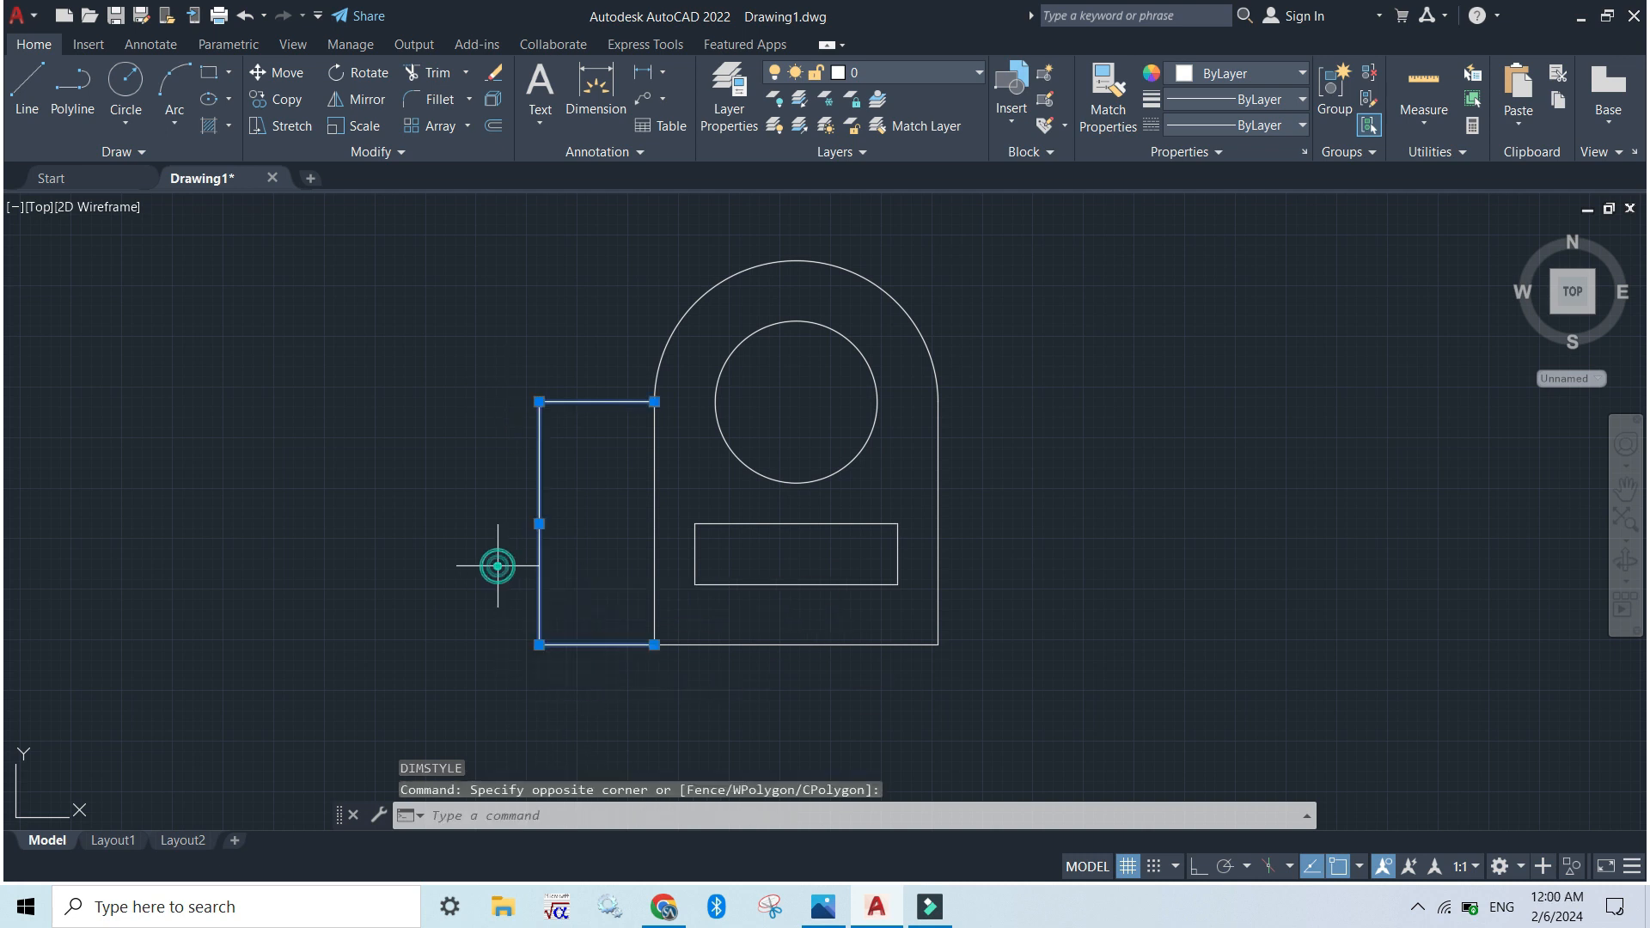
key(Delete)
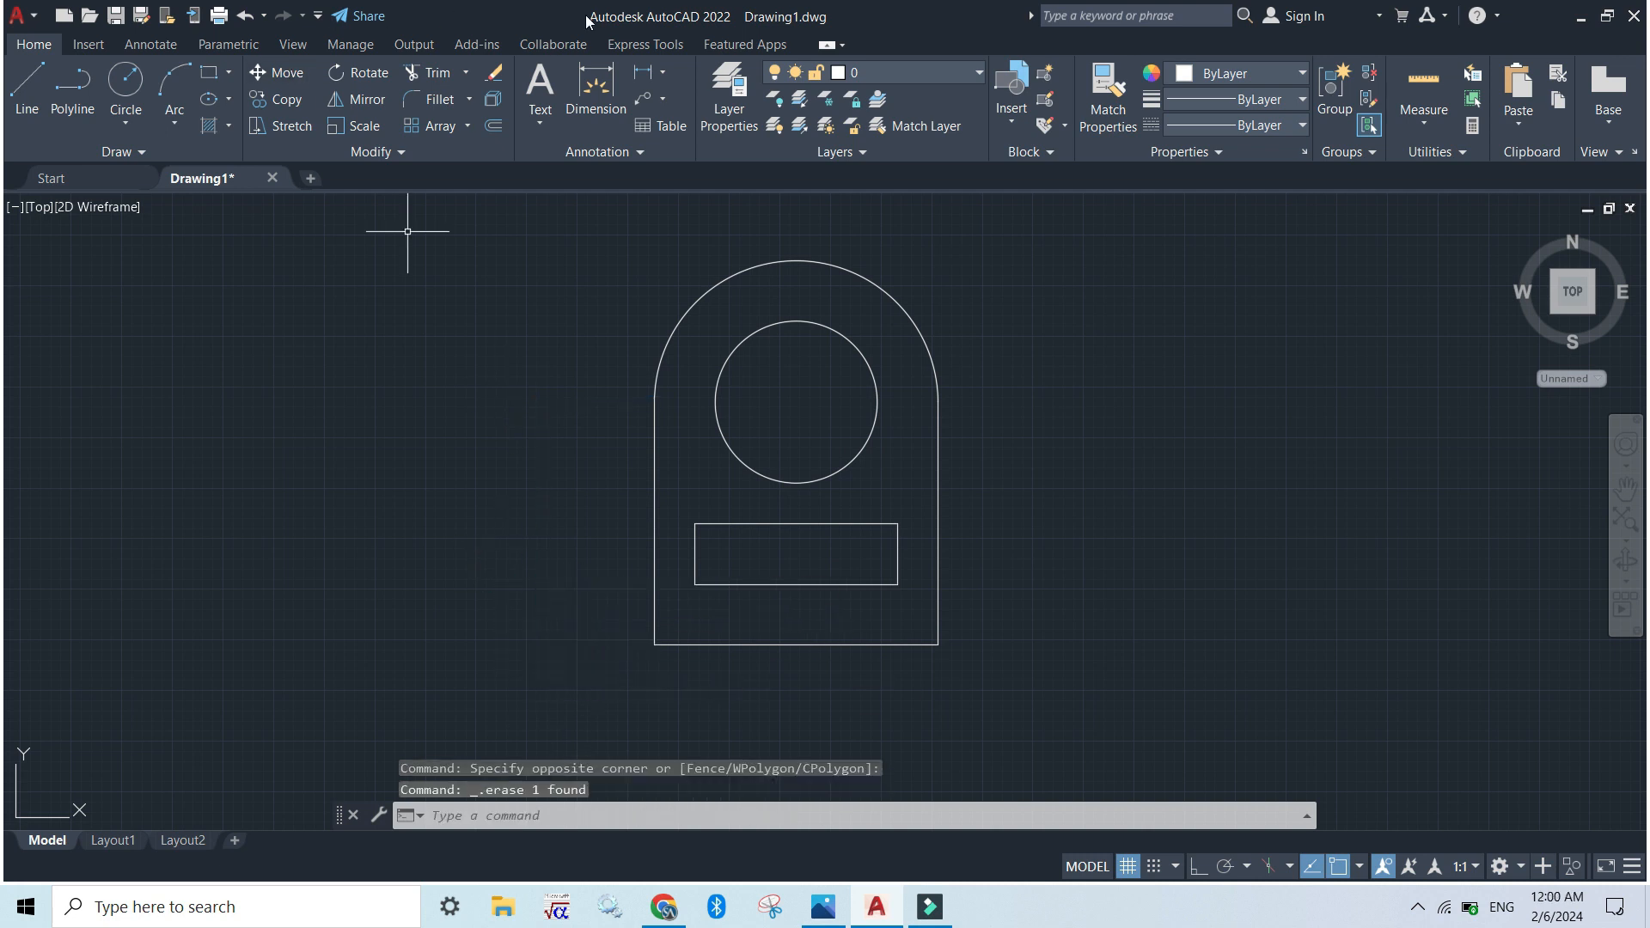
Add a linear dimension in the L2G style to the outline's left vertical line, placed to its left
click(663, 75)
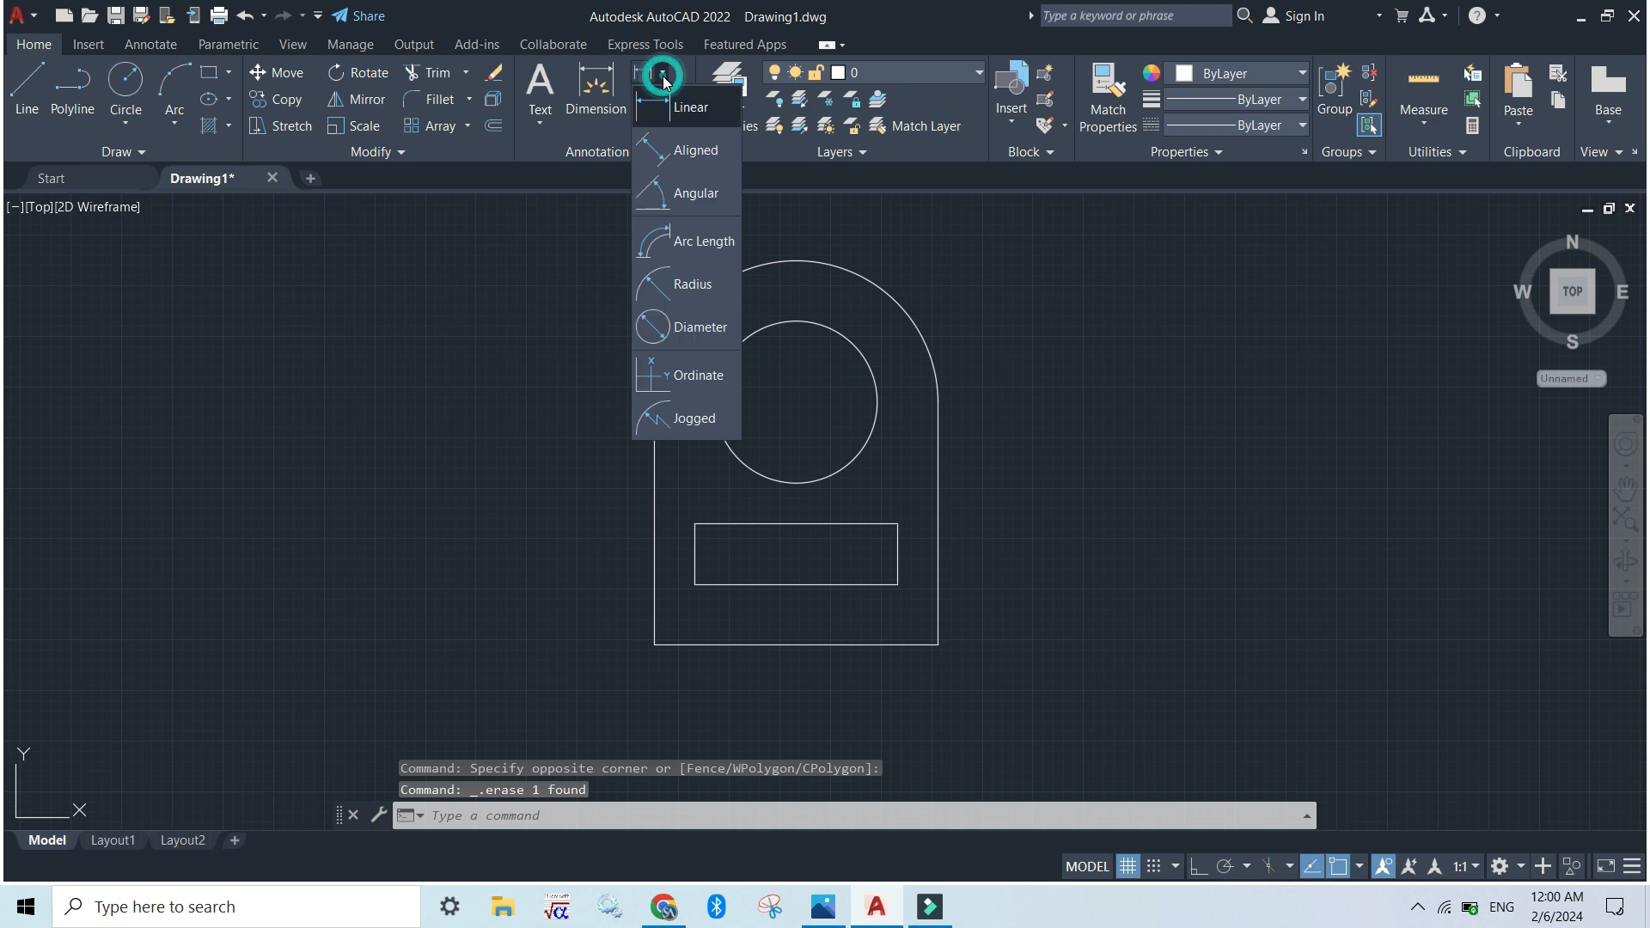
click(673, 125)
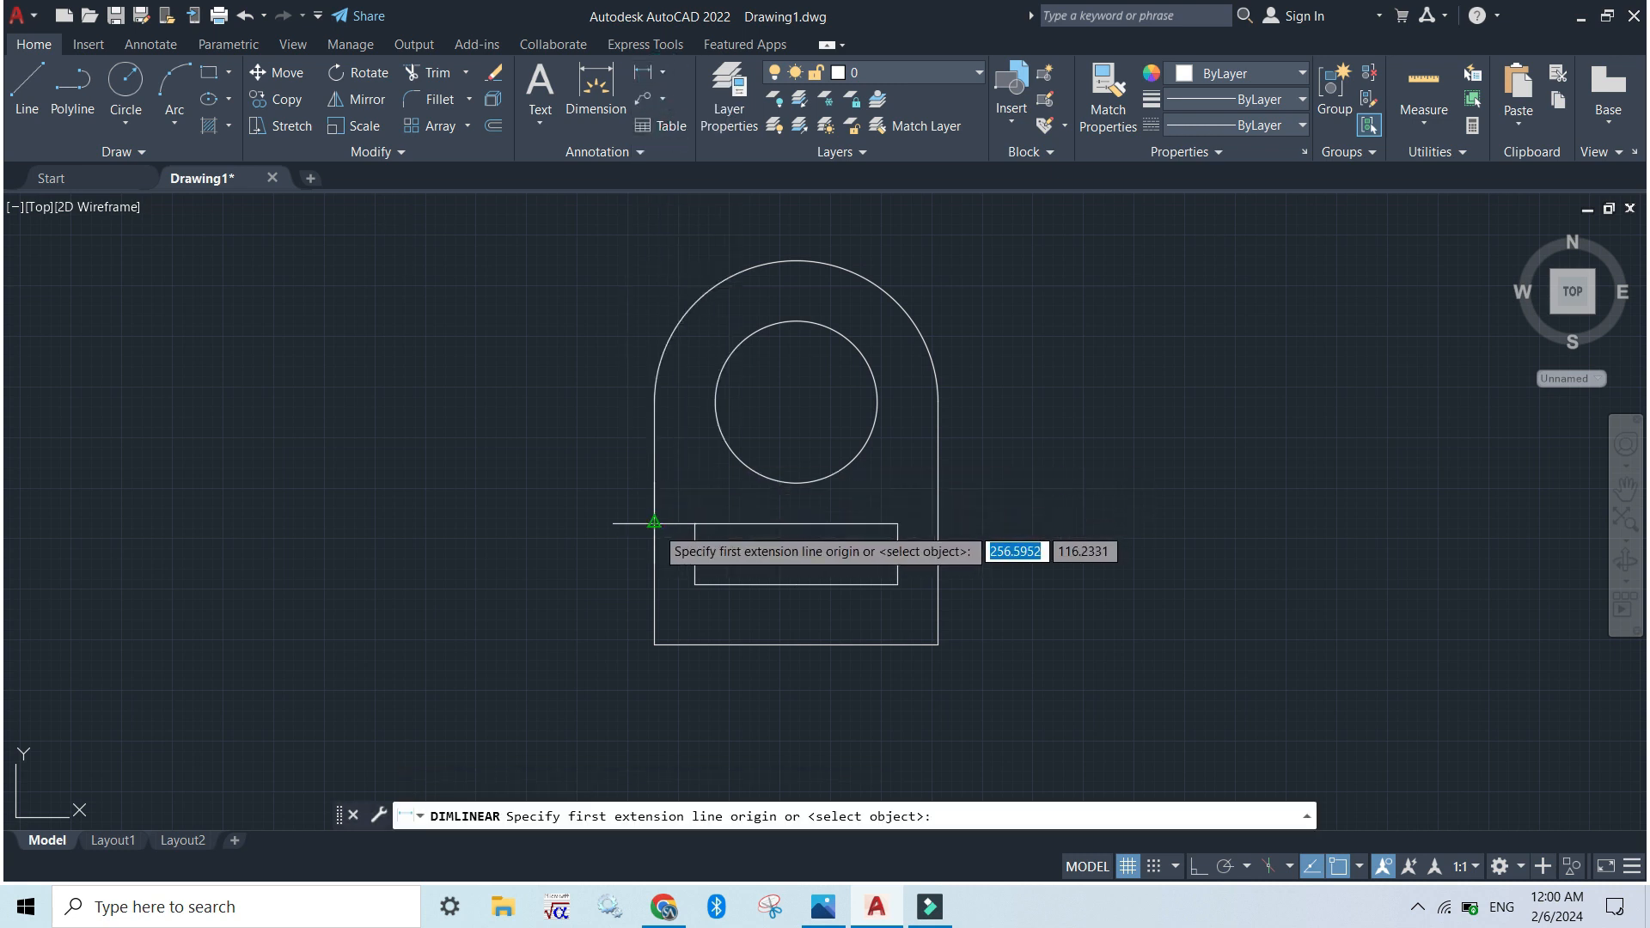
key(Return)
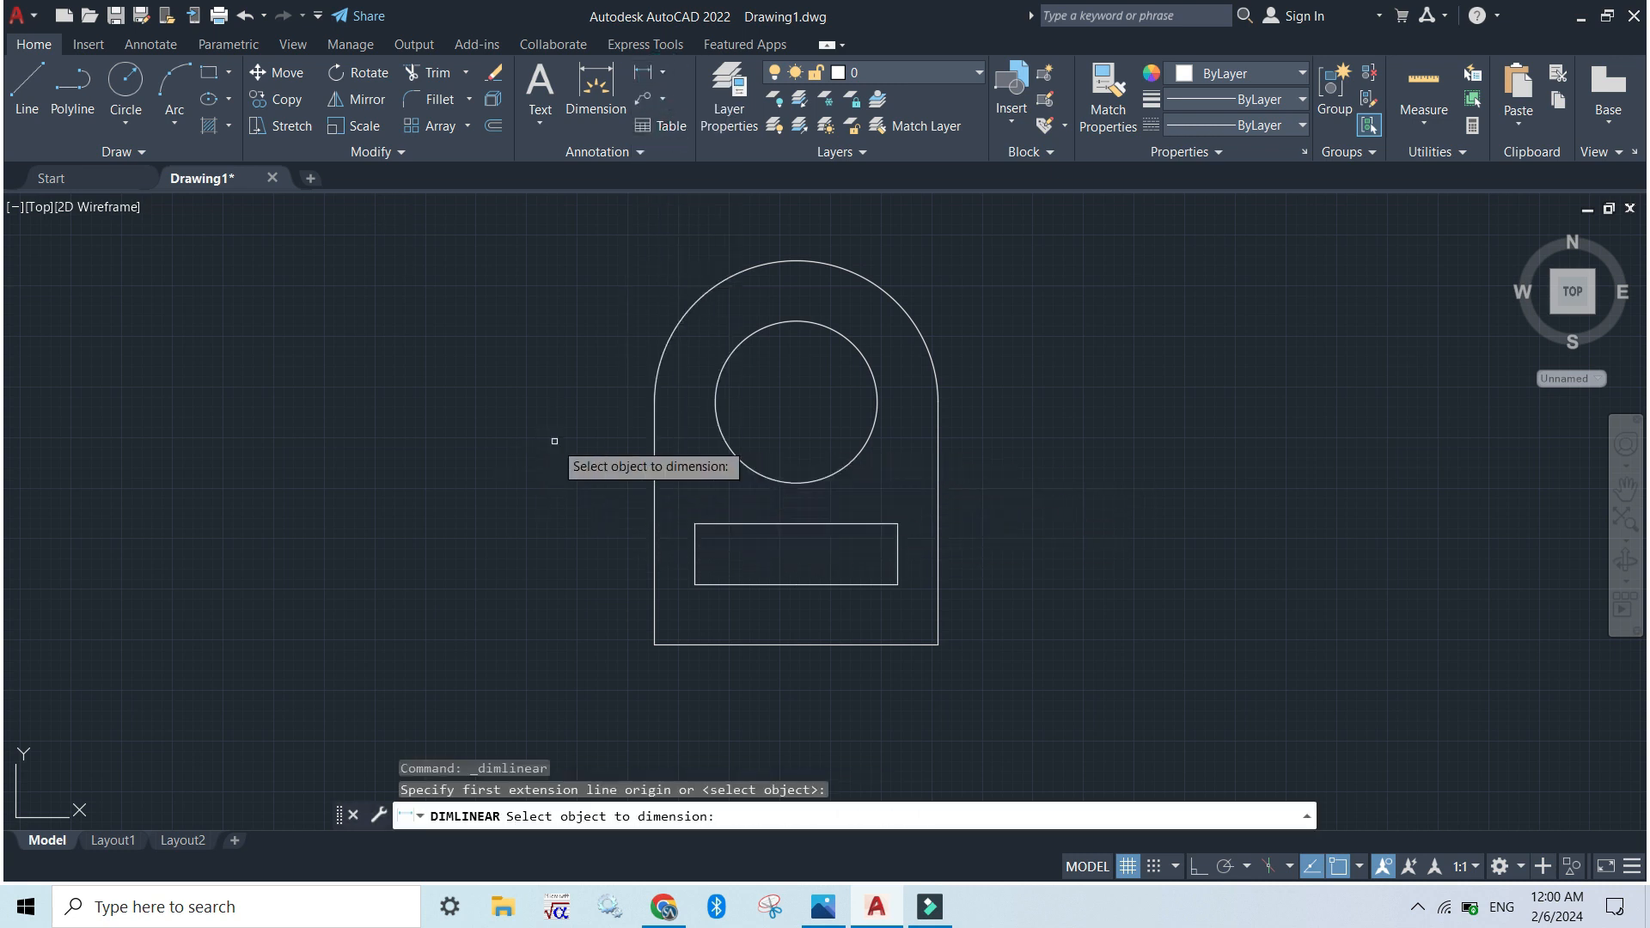
click(655, 510)
click(538, 516)
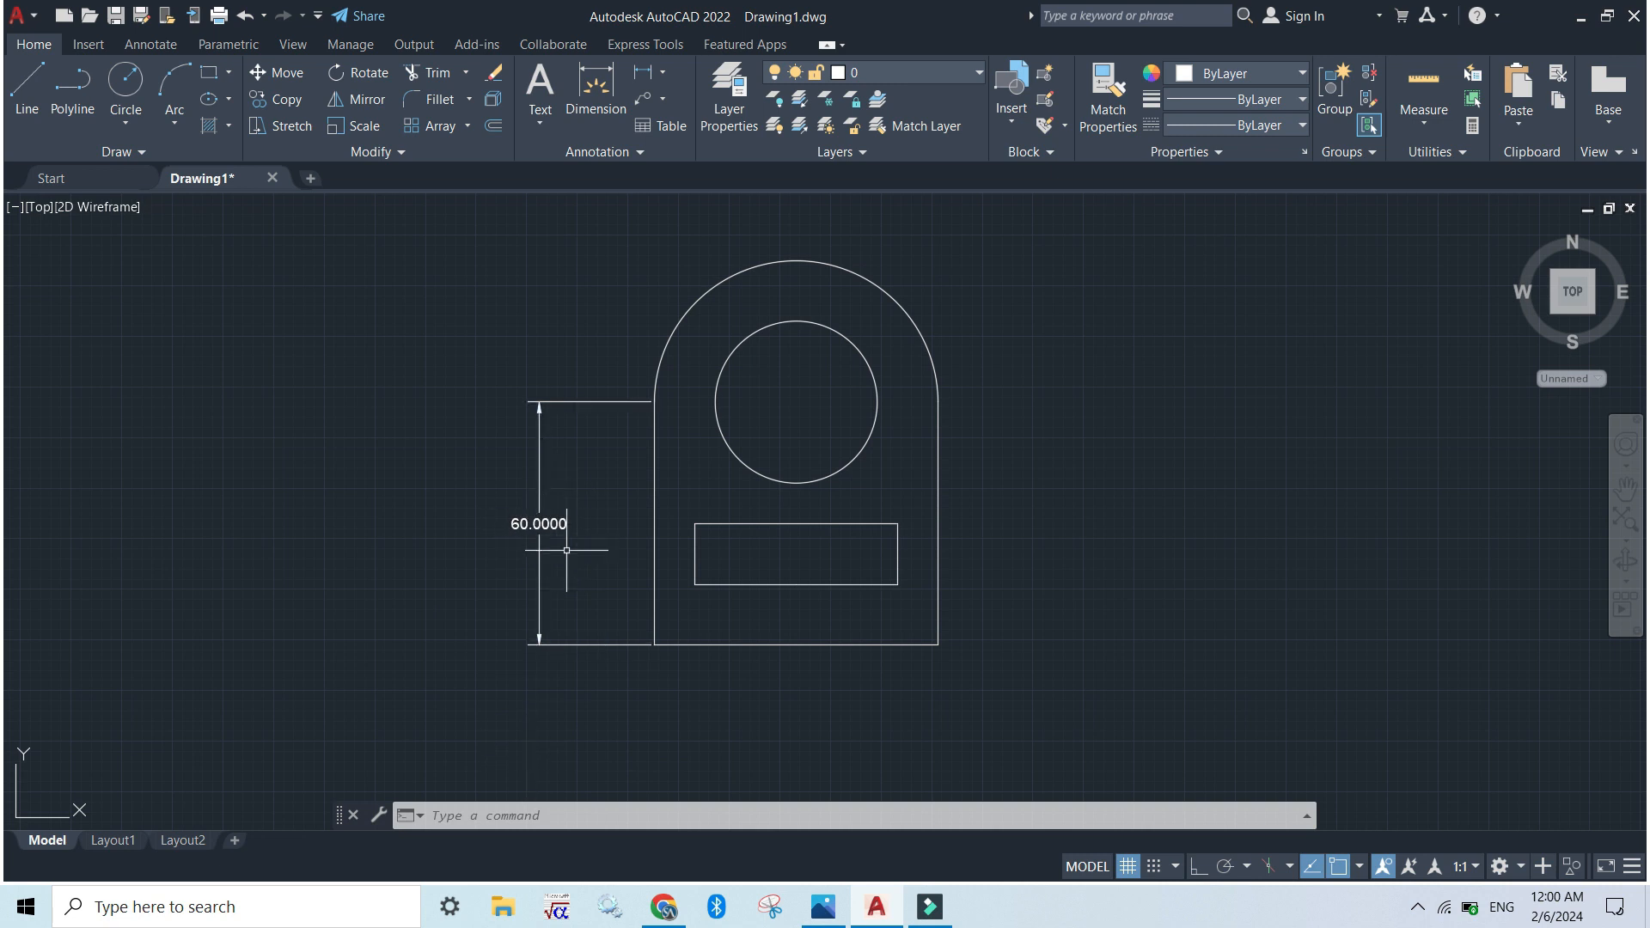
Compare the dimension with the exercise image and set the L2G style's linear dimension precision to 0
key(alt+Tab)
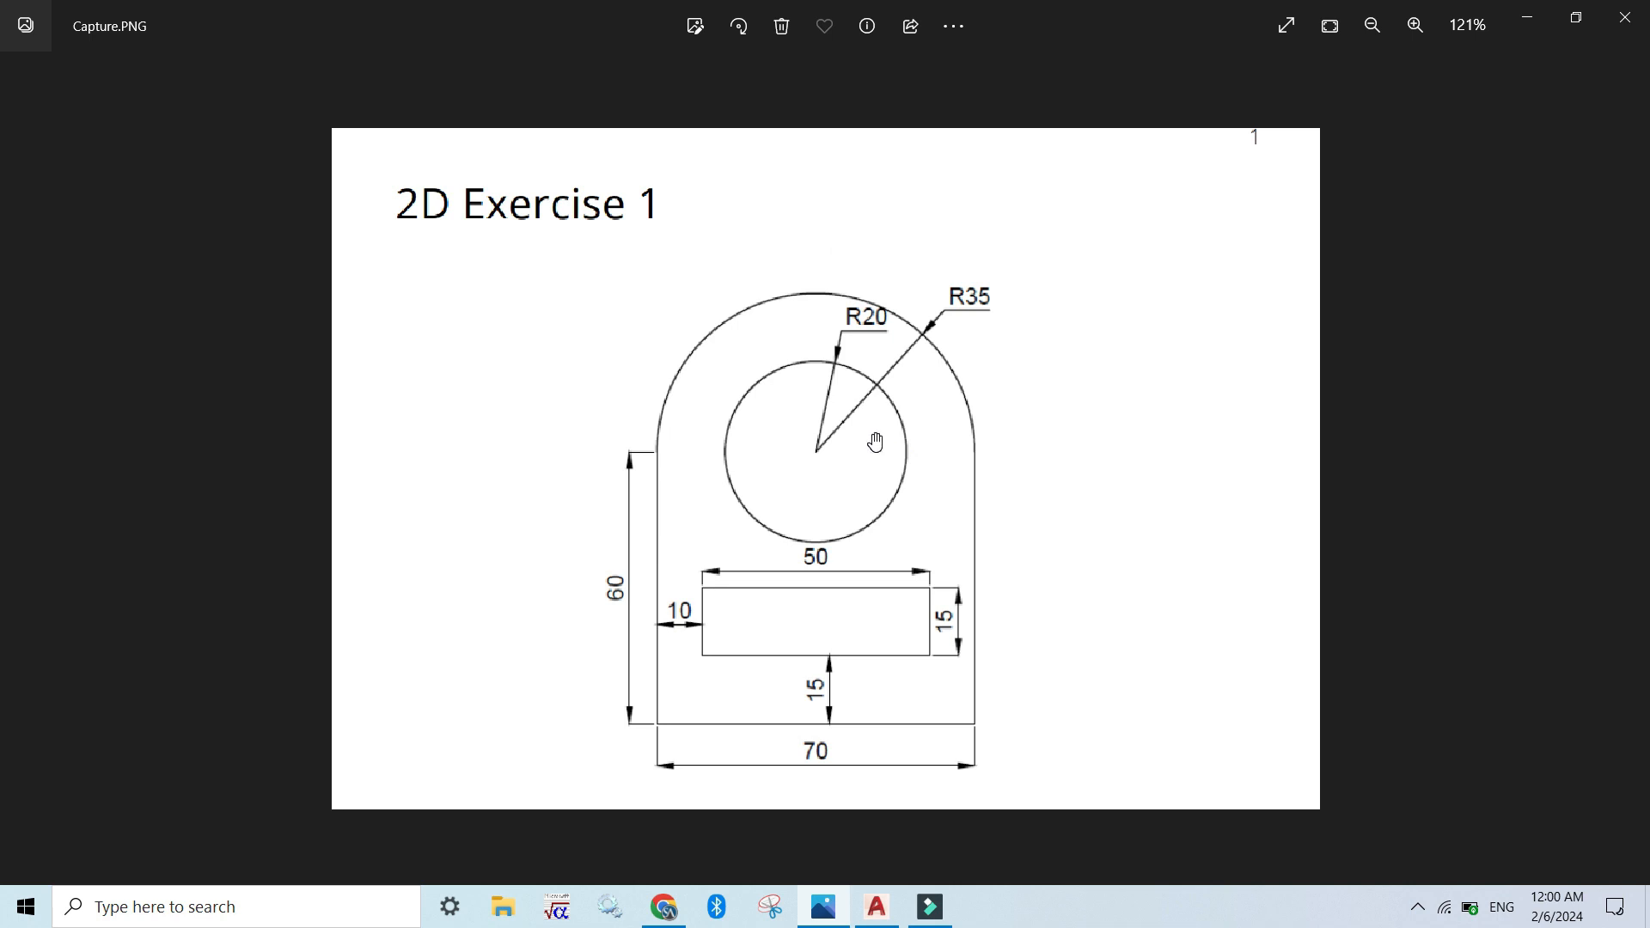
key(alt+Tab)
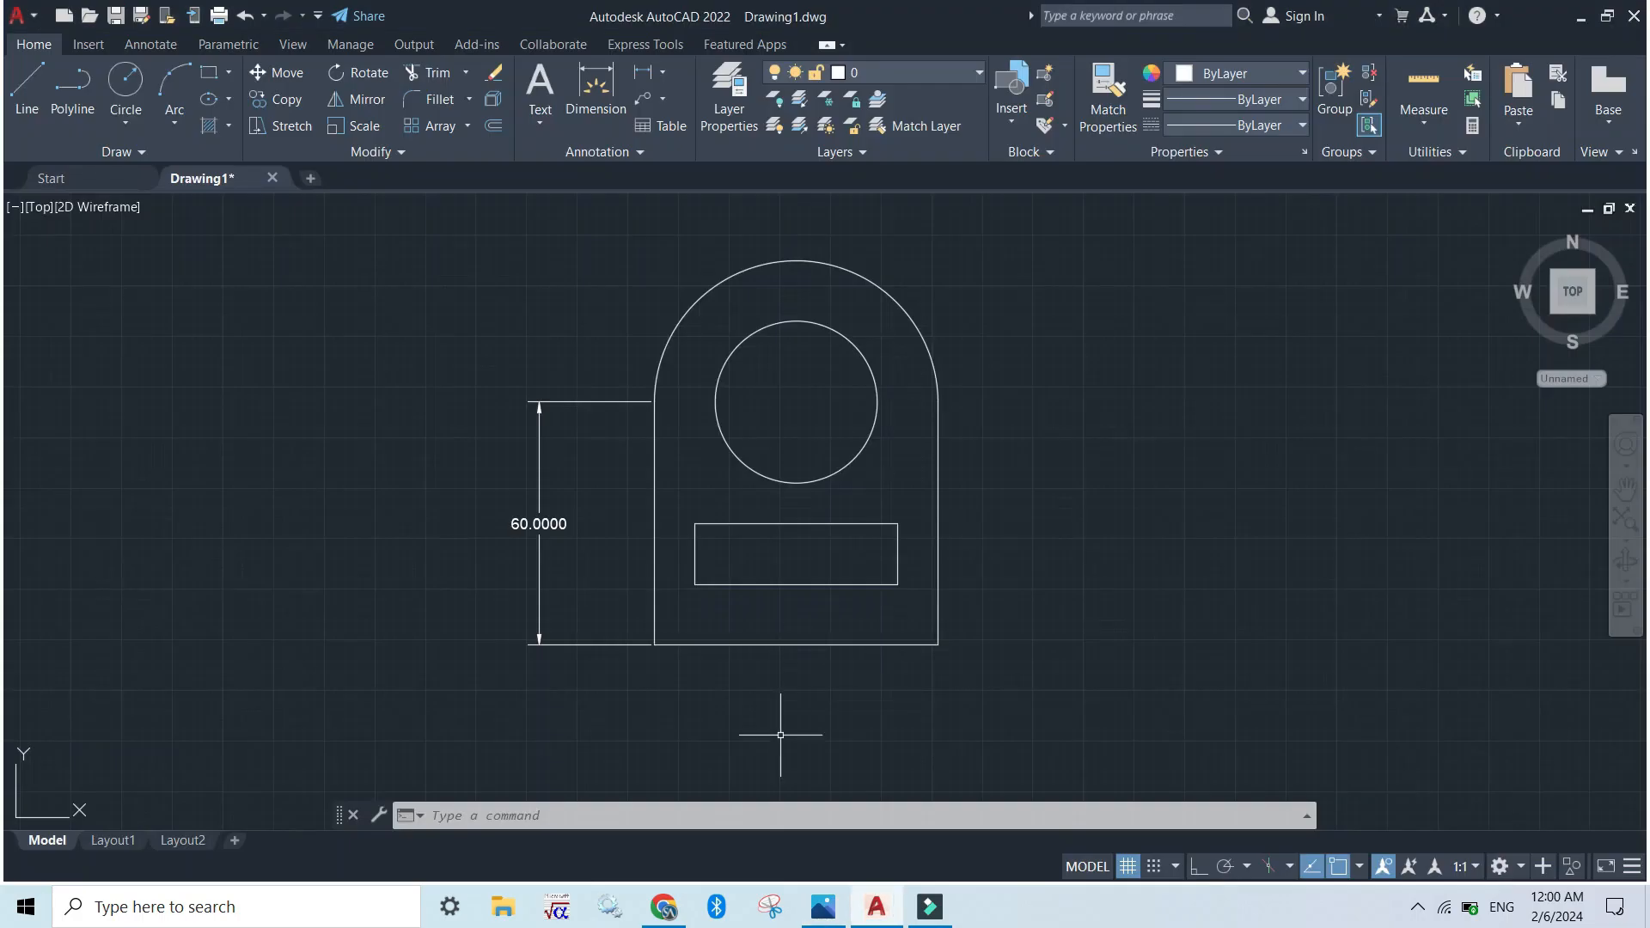
click(518, 809)
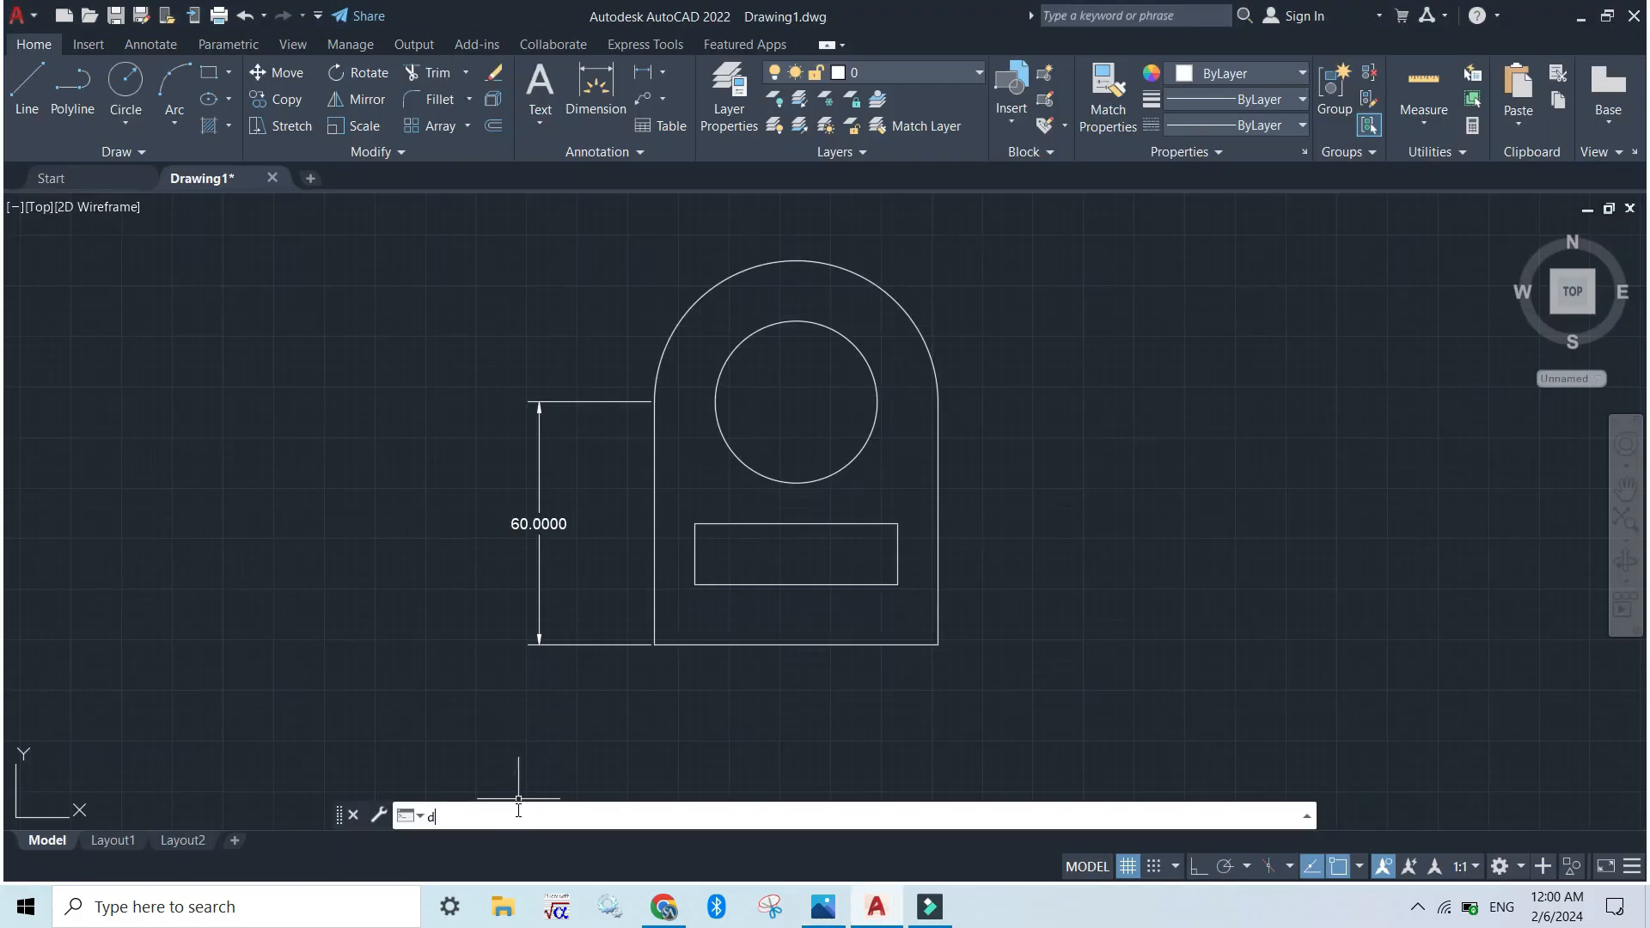
text(d)
key(Return)
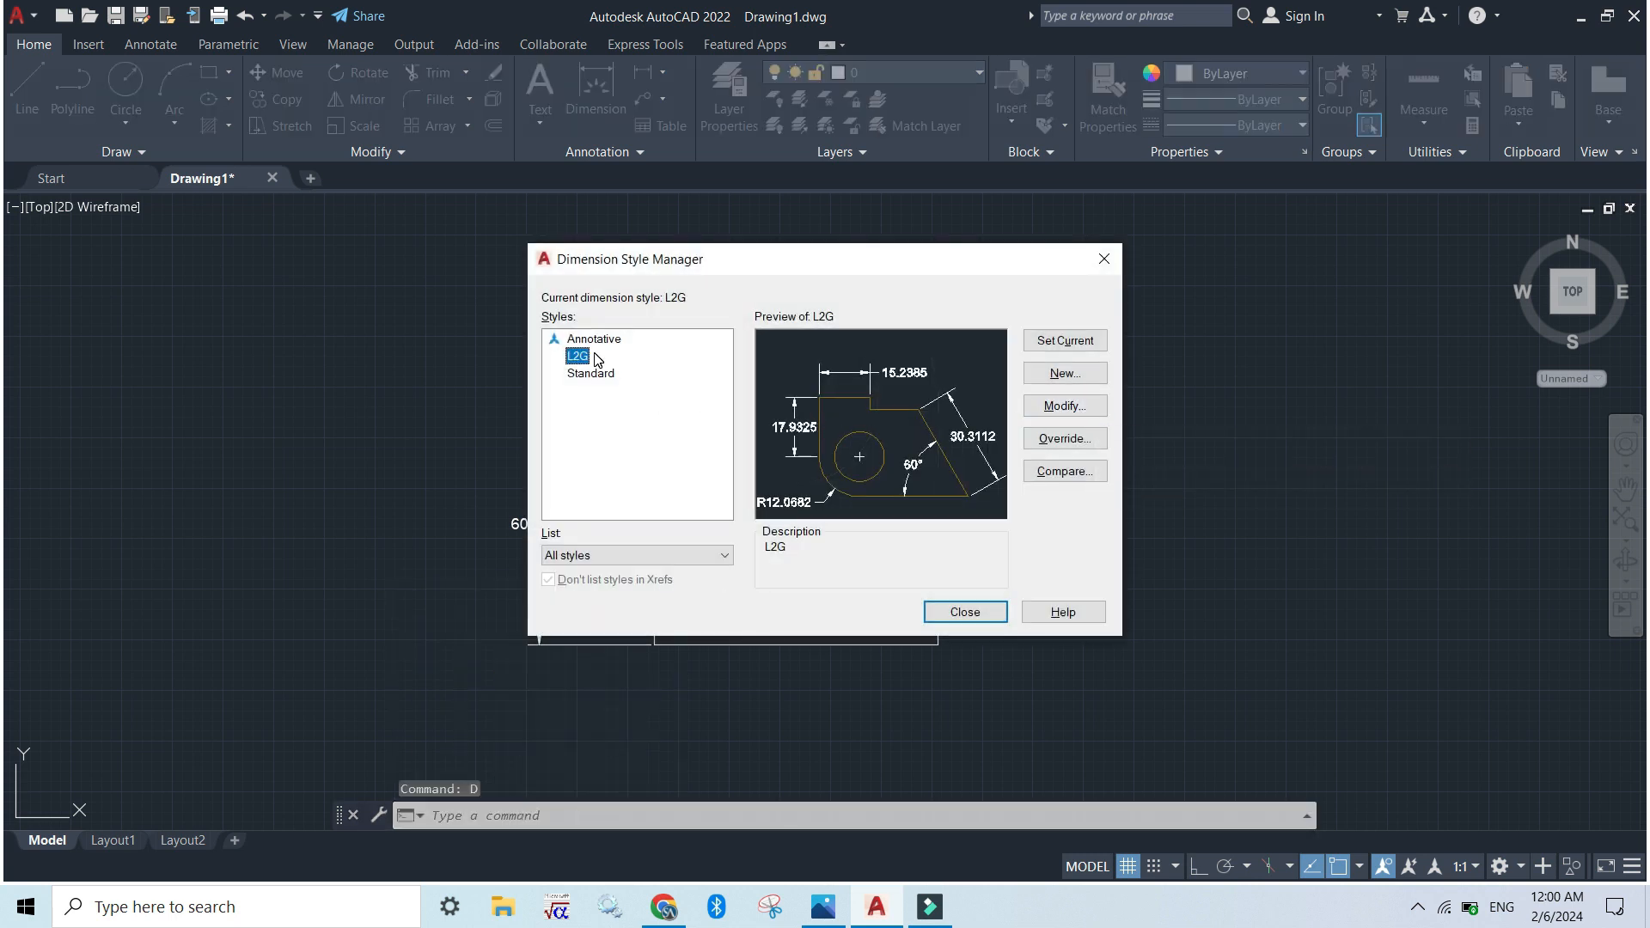
click(1066, 412)
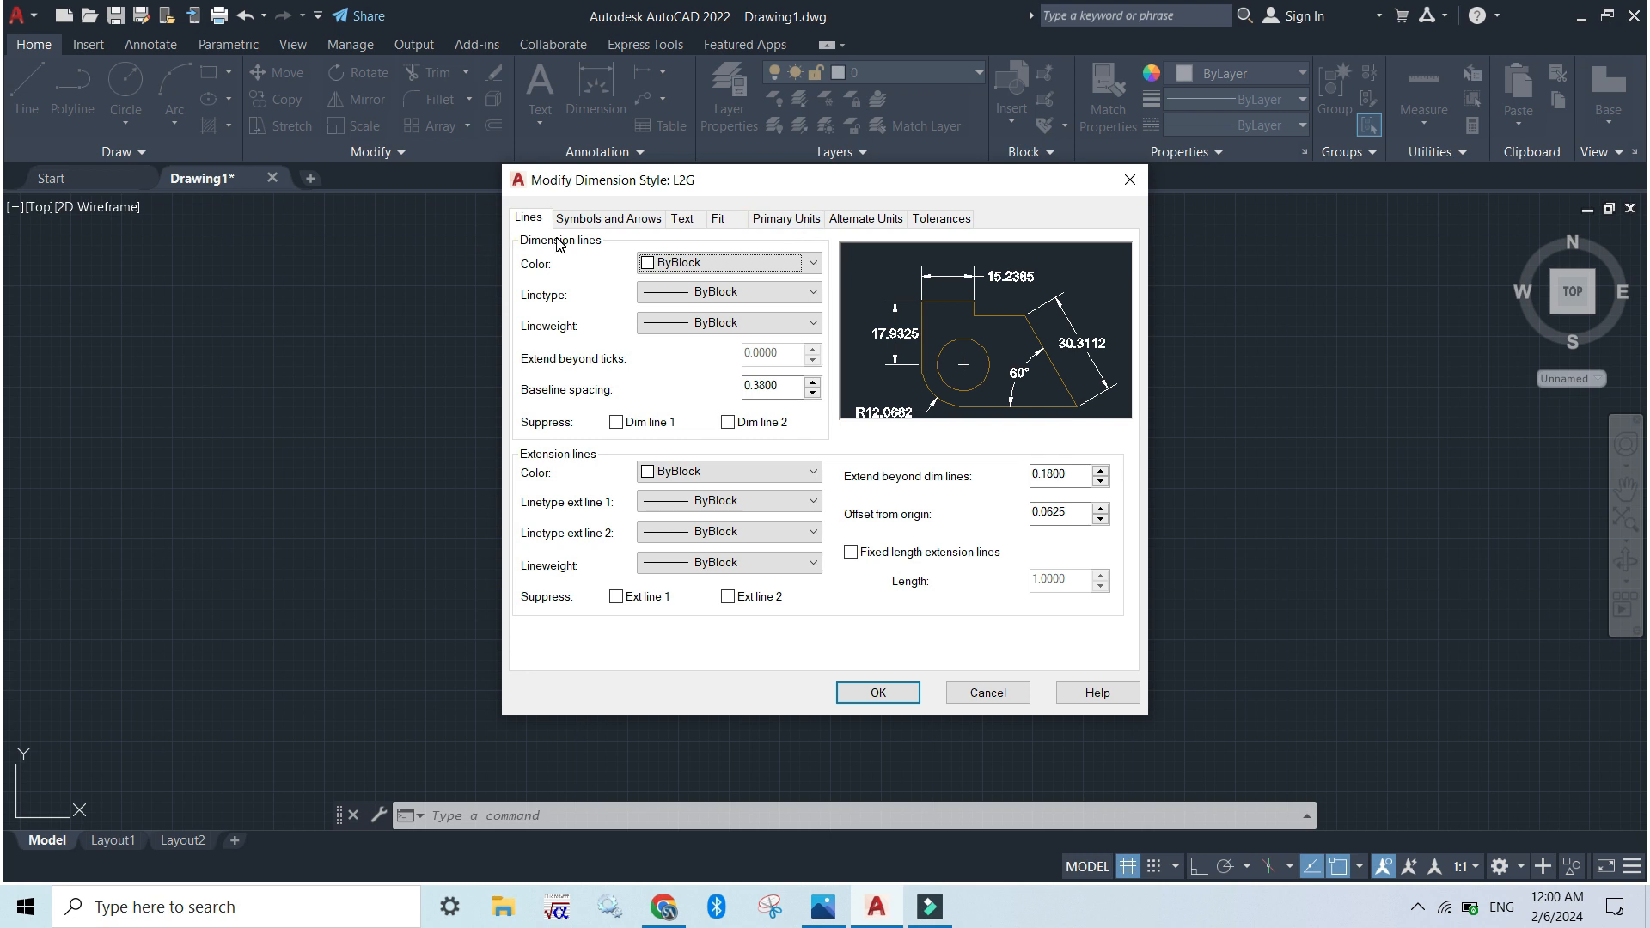
click(794, 220)
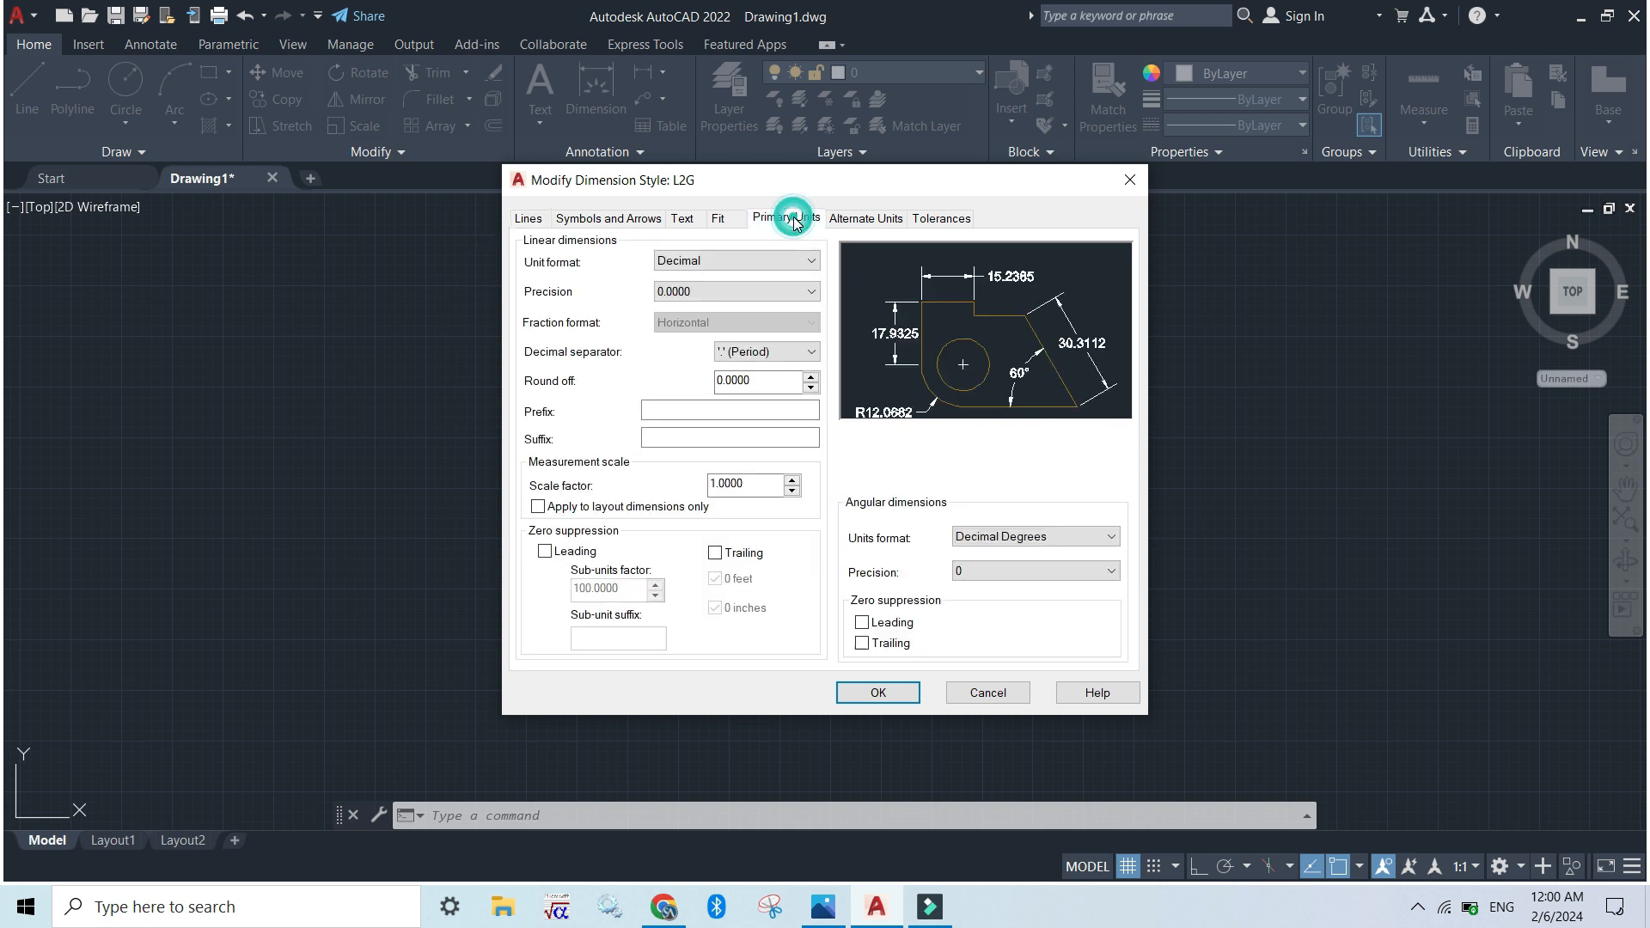
click(683, 296)
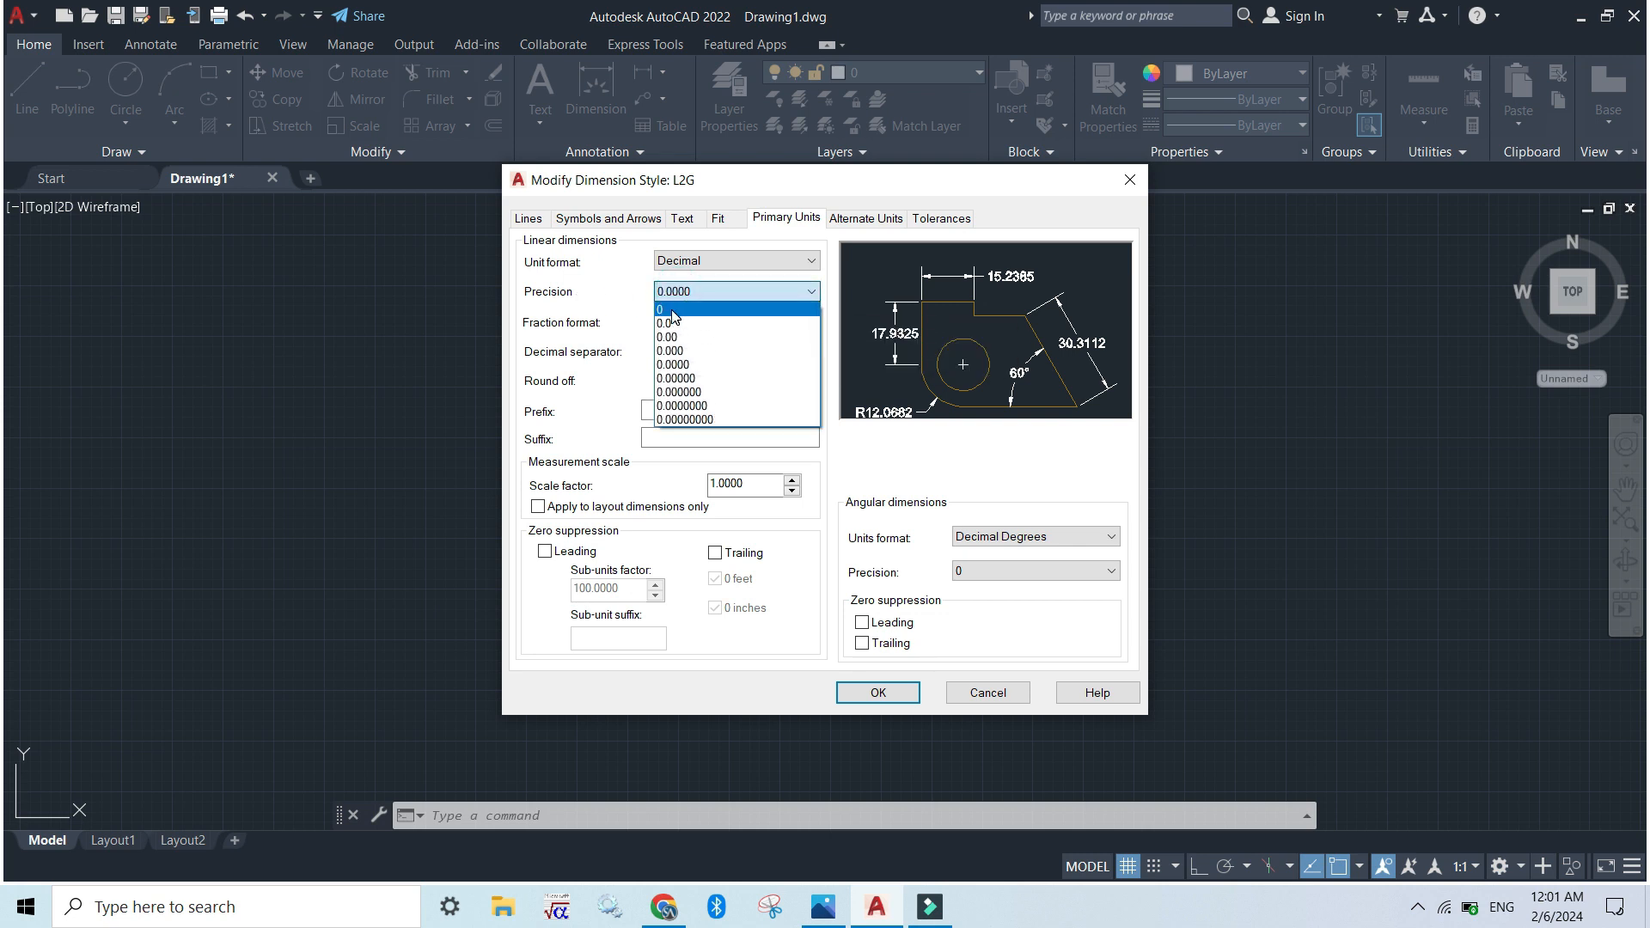
click(672, 311)
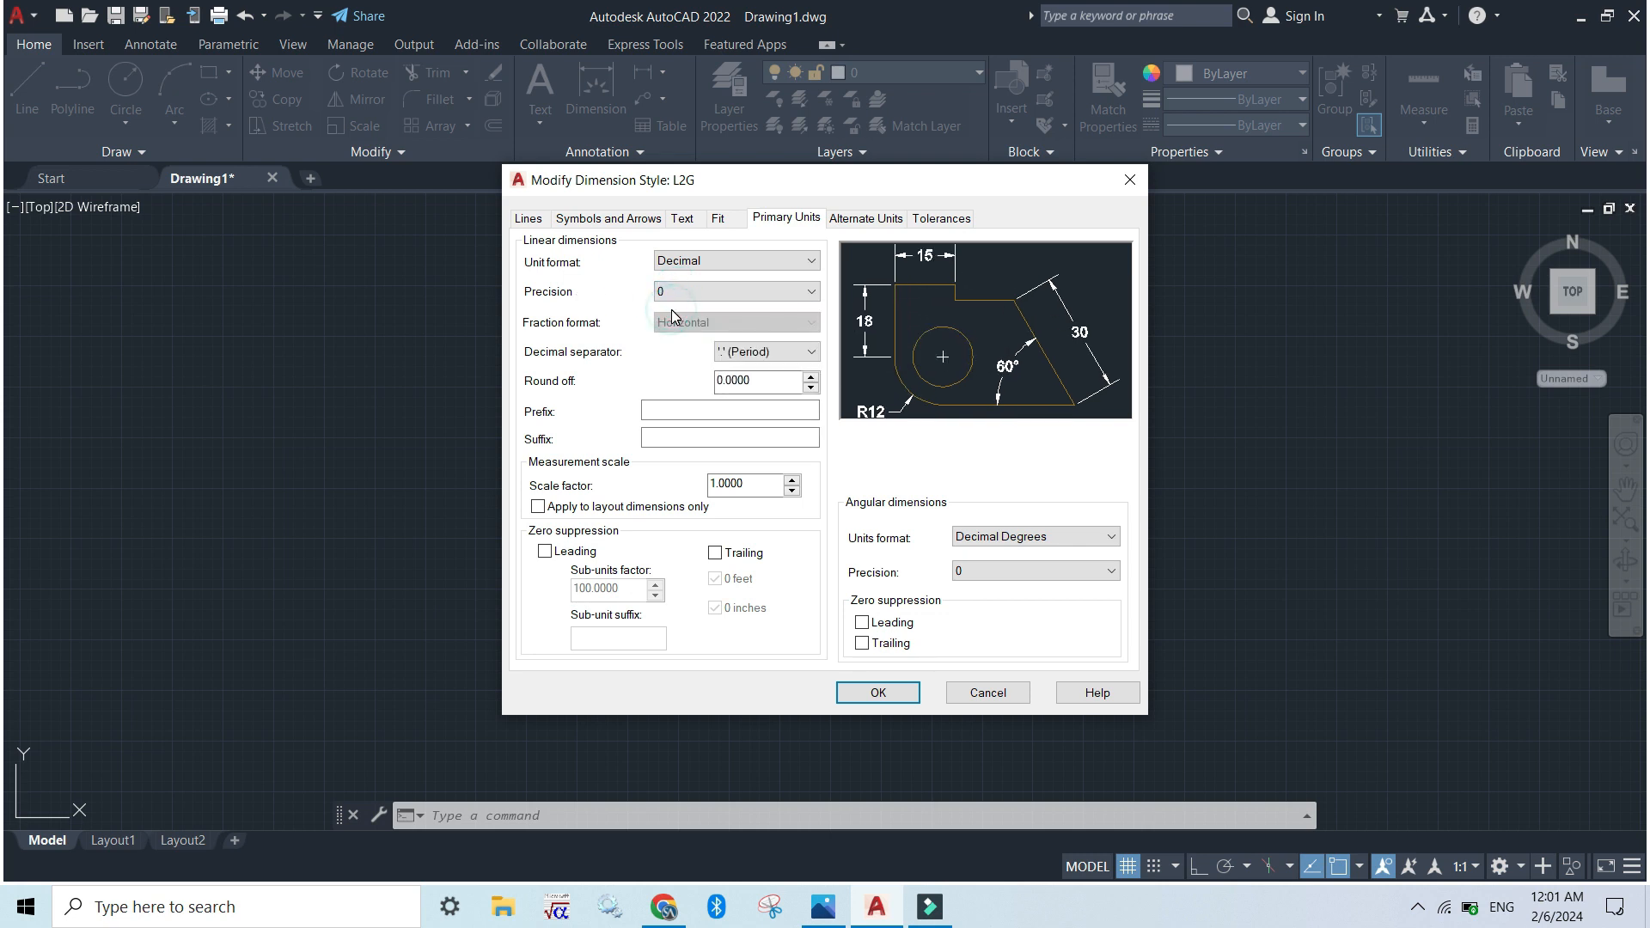
click(879, 694)
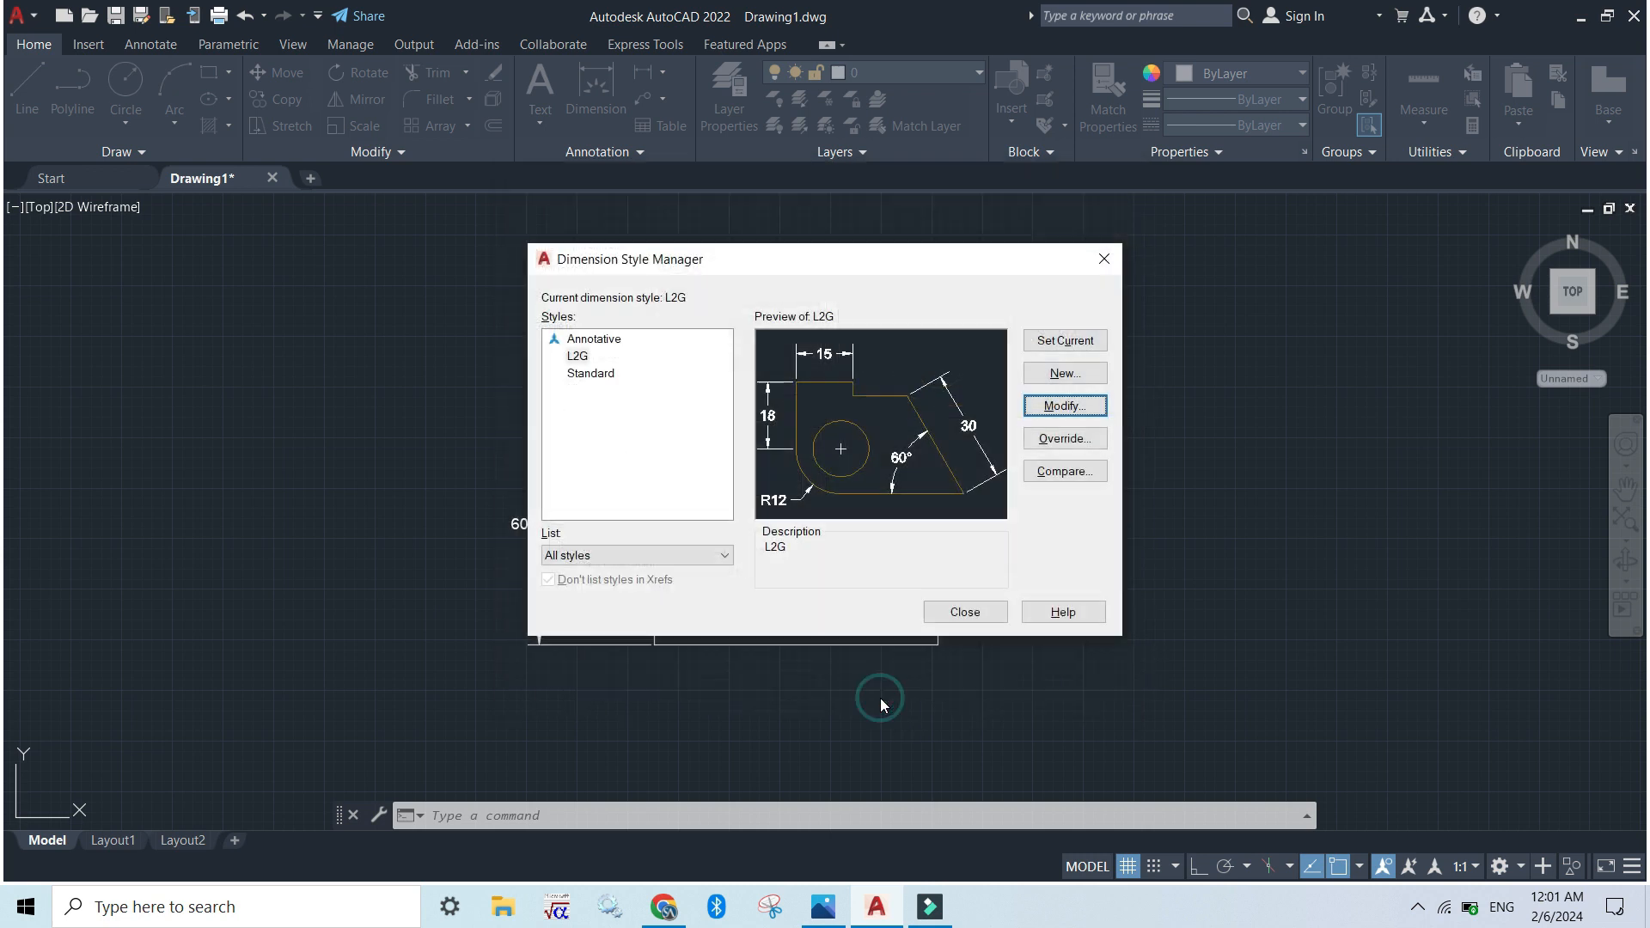
click(953, 612)
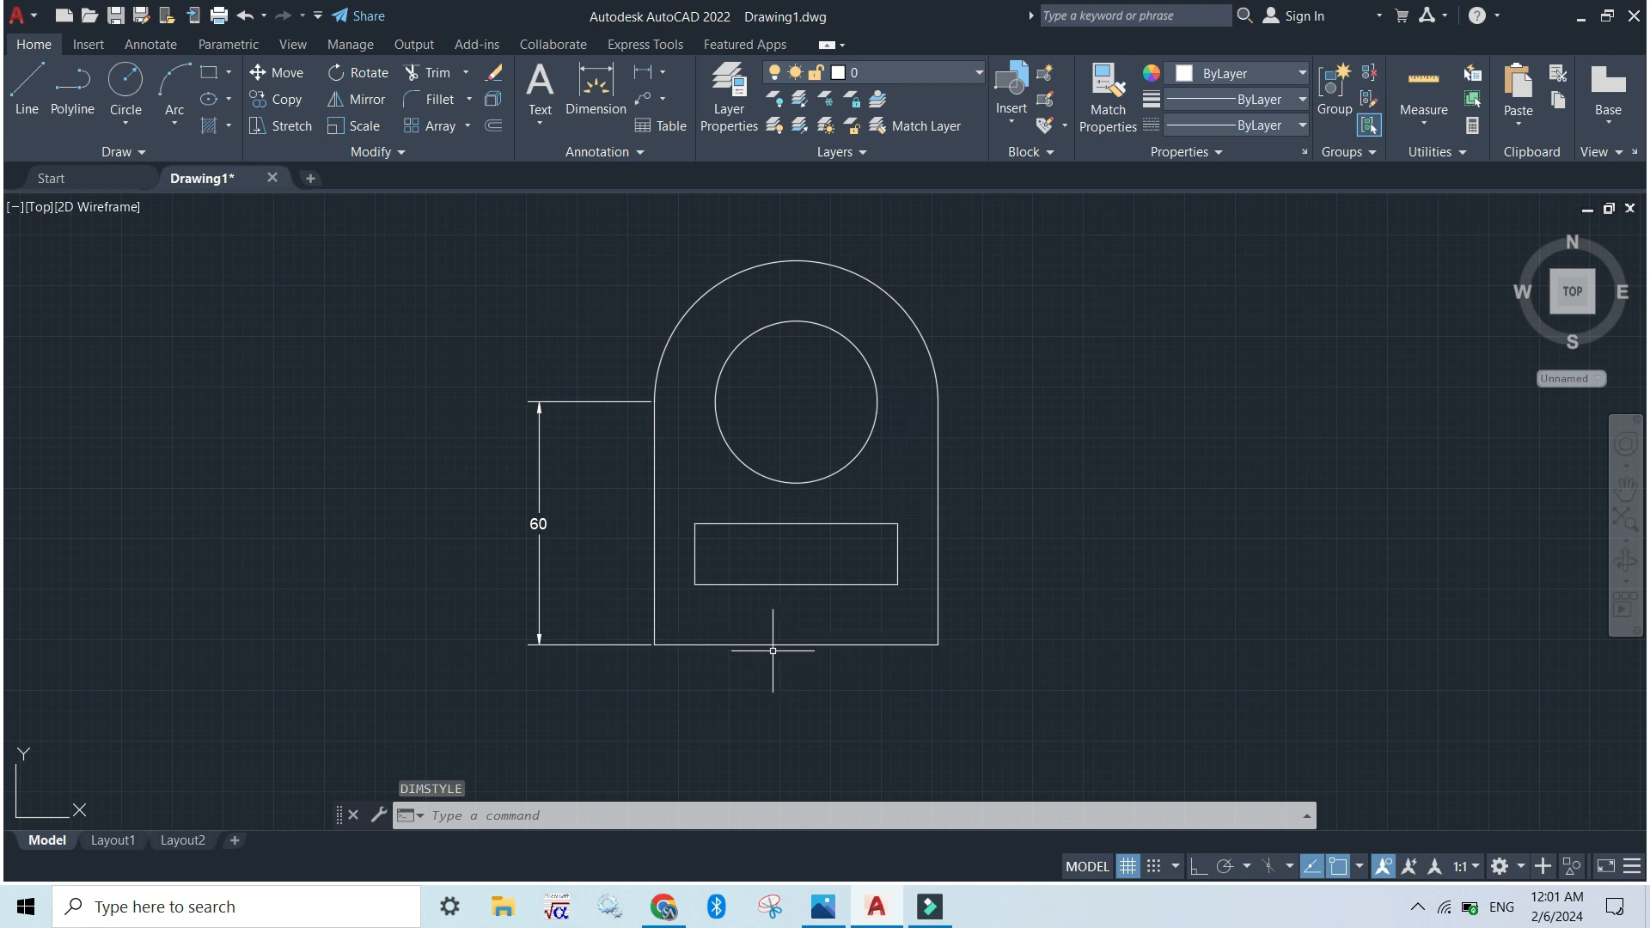
Add a linear dimension to the outline's base line, placed below it
click(647, 81)
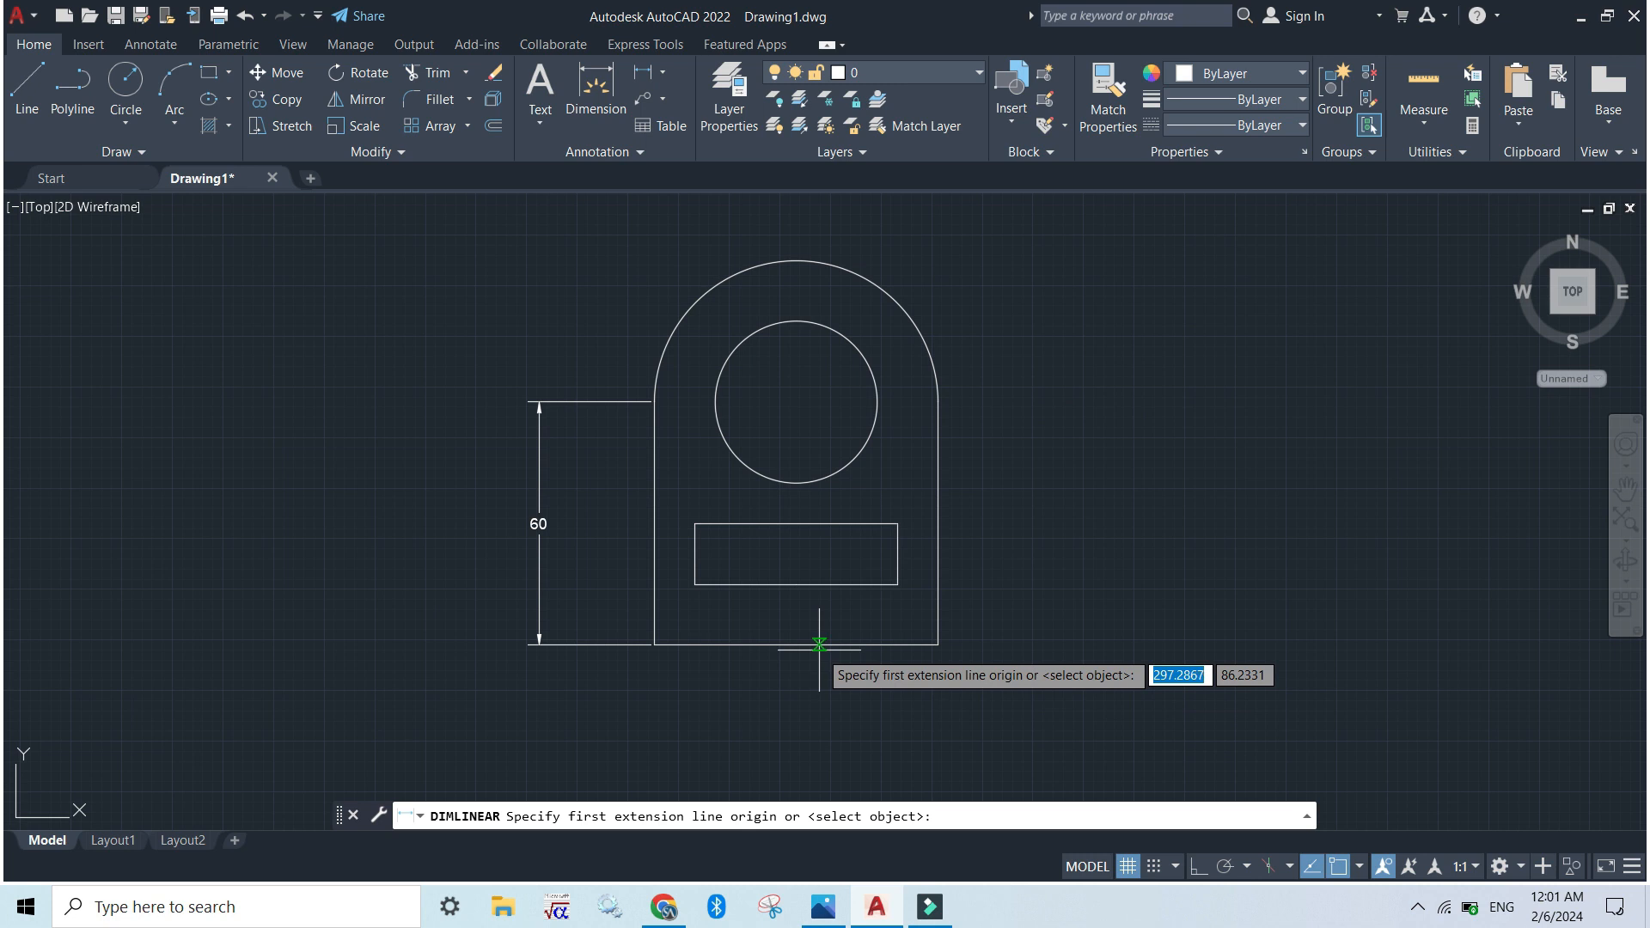
key(Return)
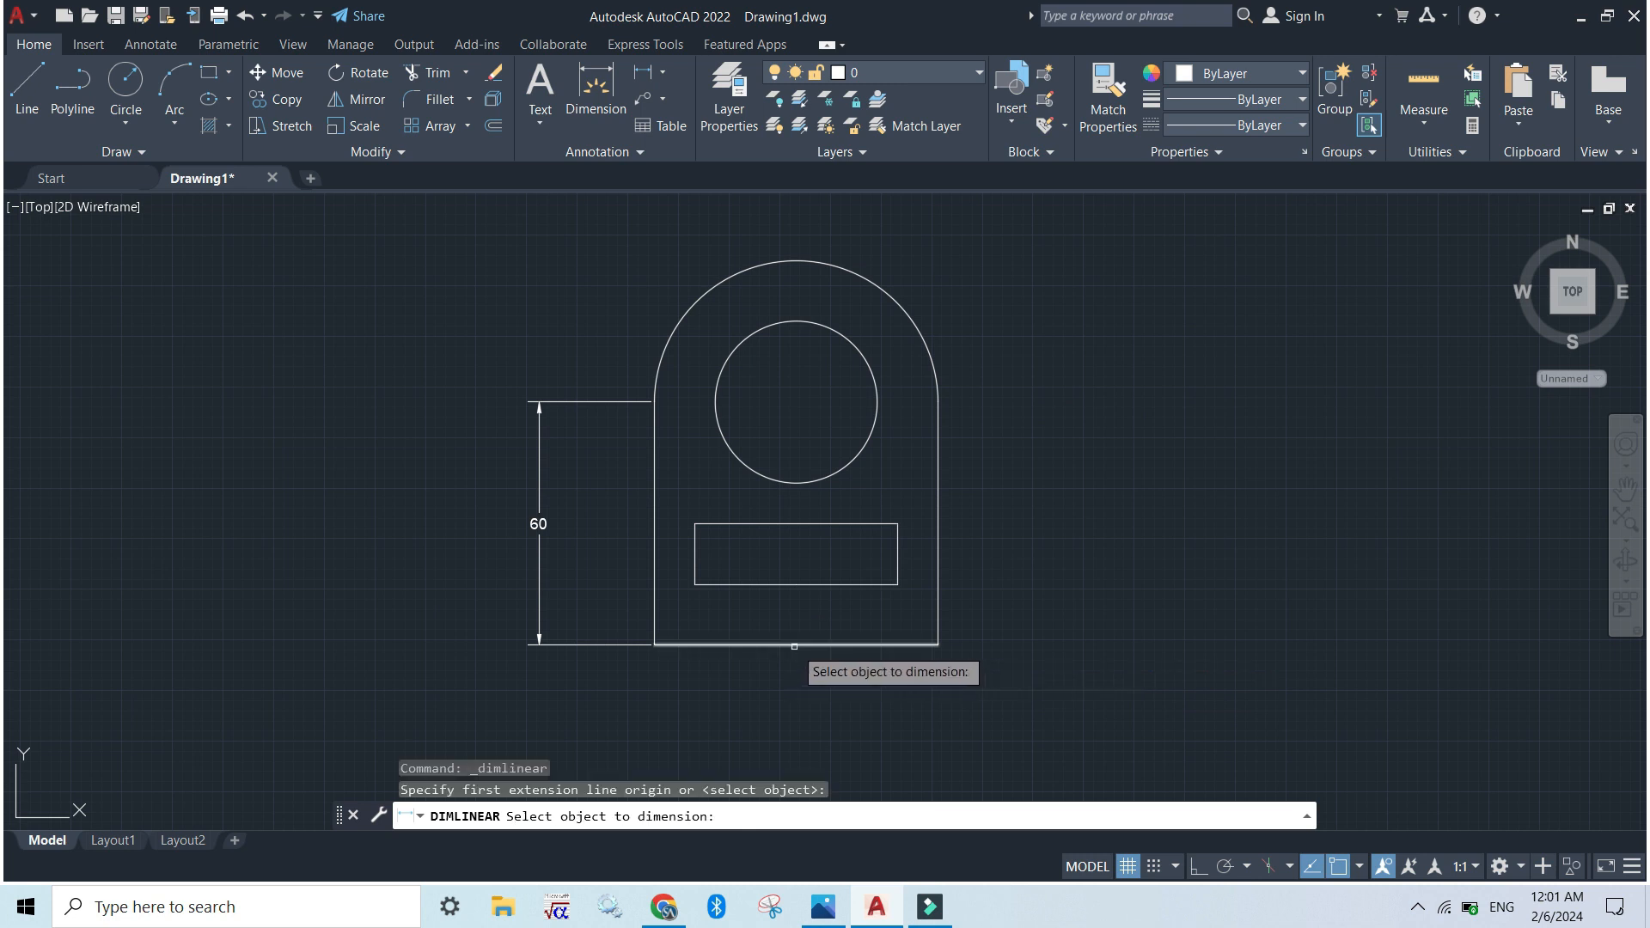
click(794, 646)
click(795, 695)
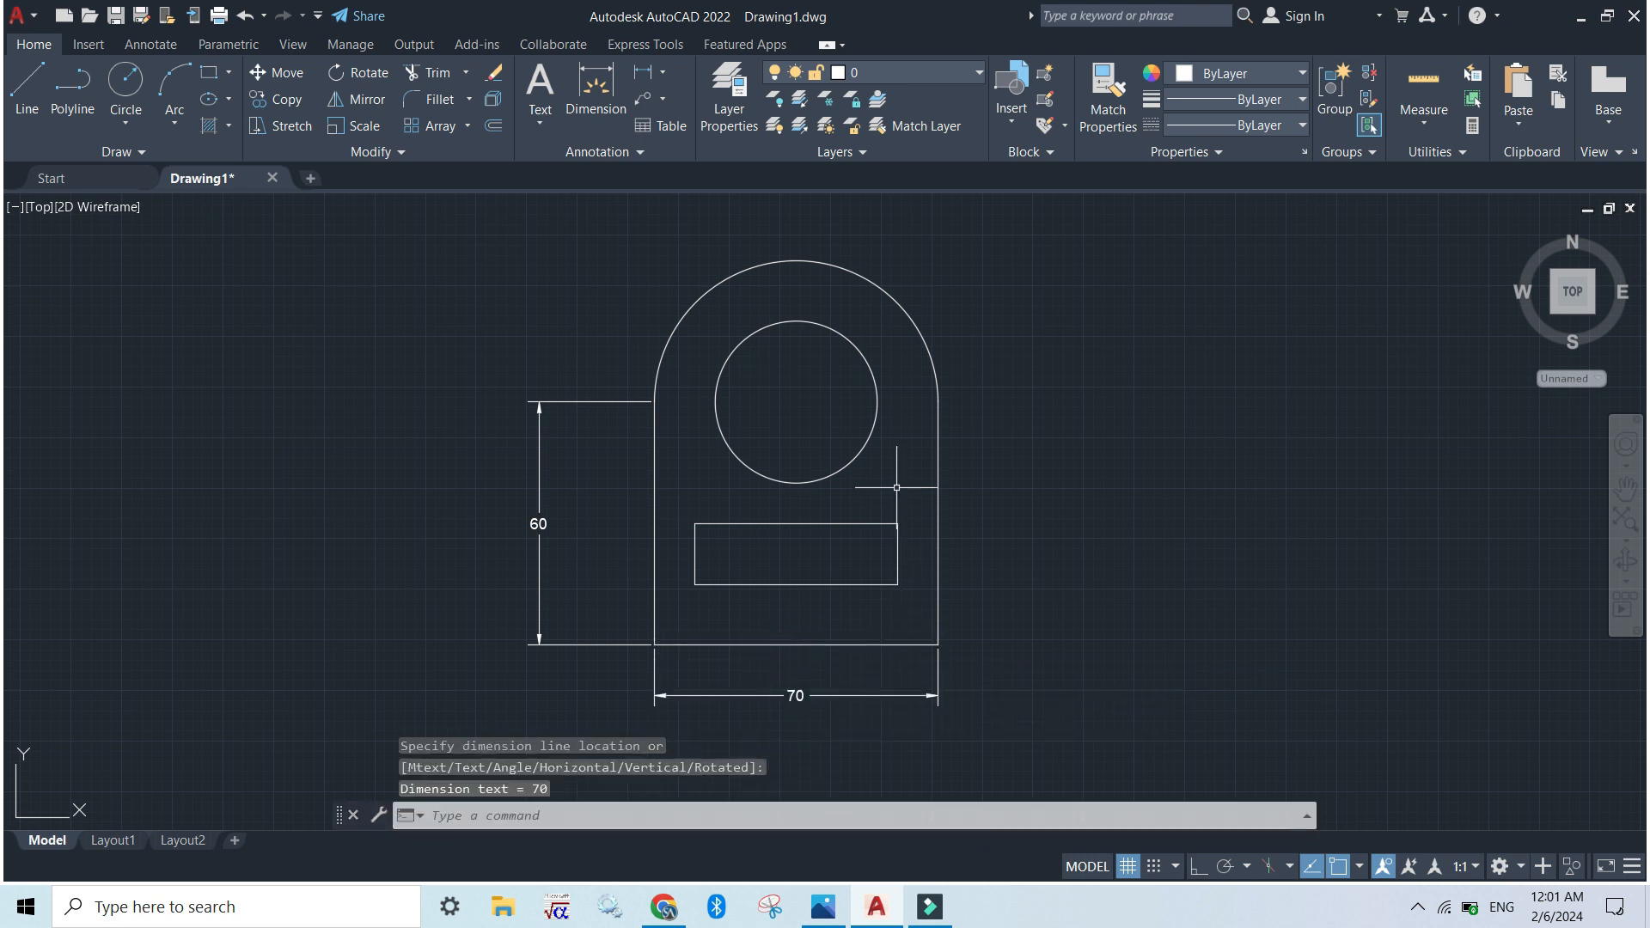
Add a linear dimension to the inner rectangle's upper edge, placed between the rectangle and the circle
key(Return)
key(Return)
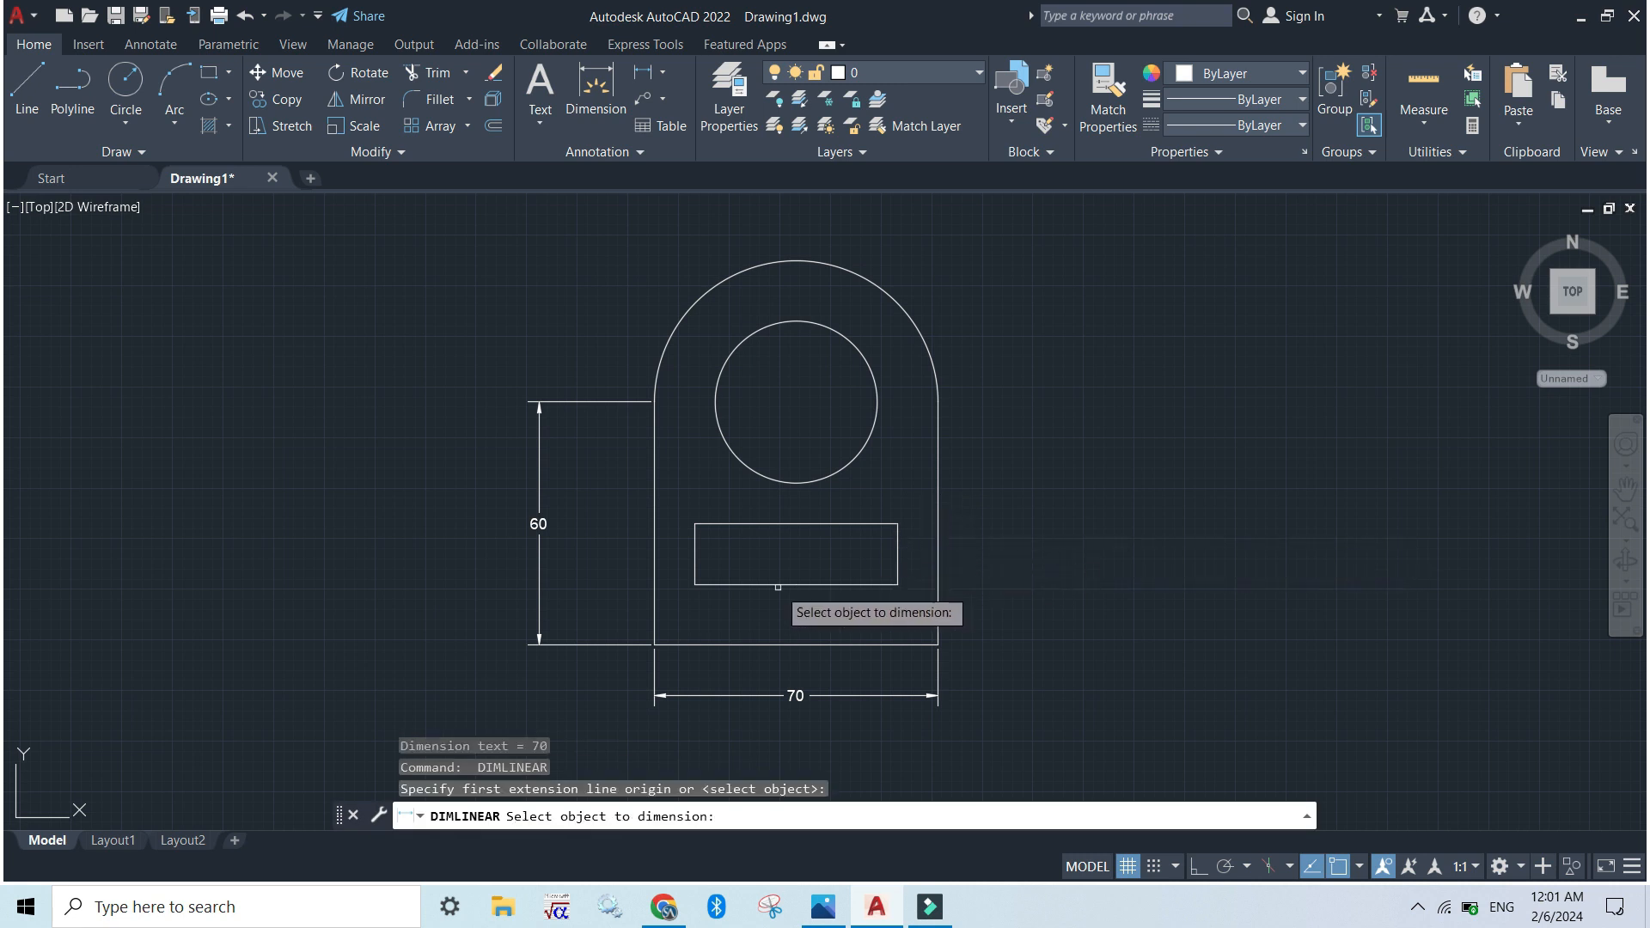
click(763, 525)
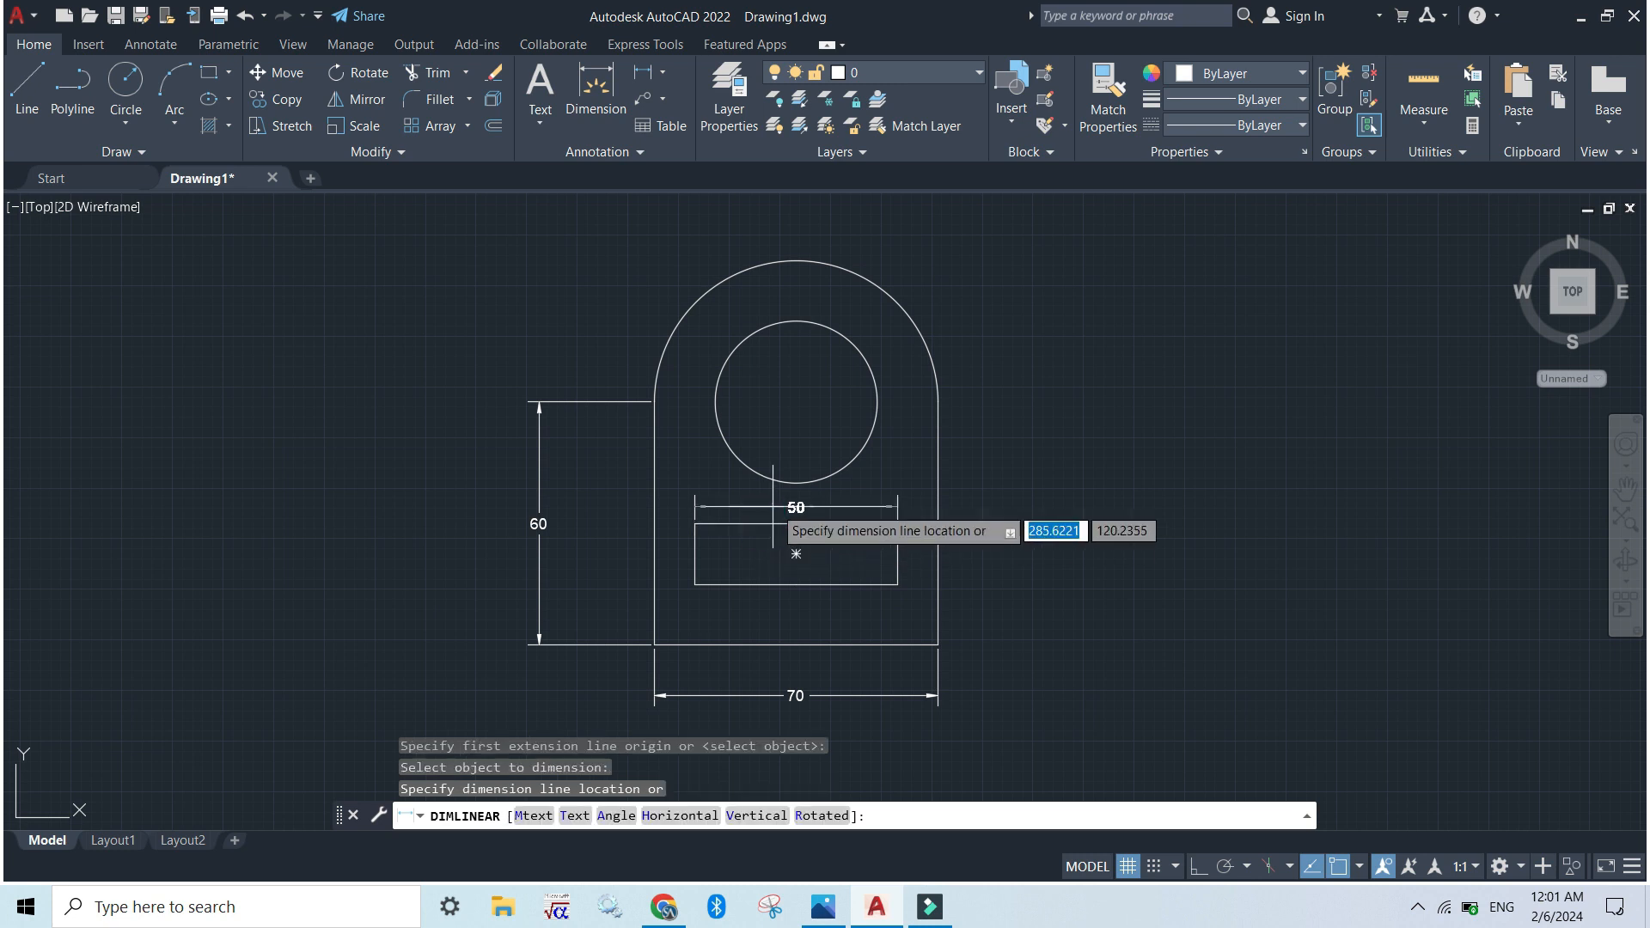
click(786, 498)
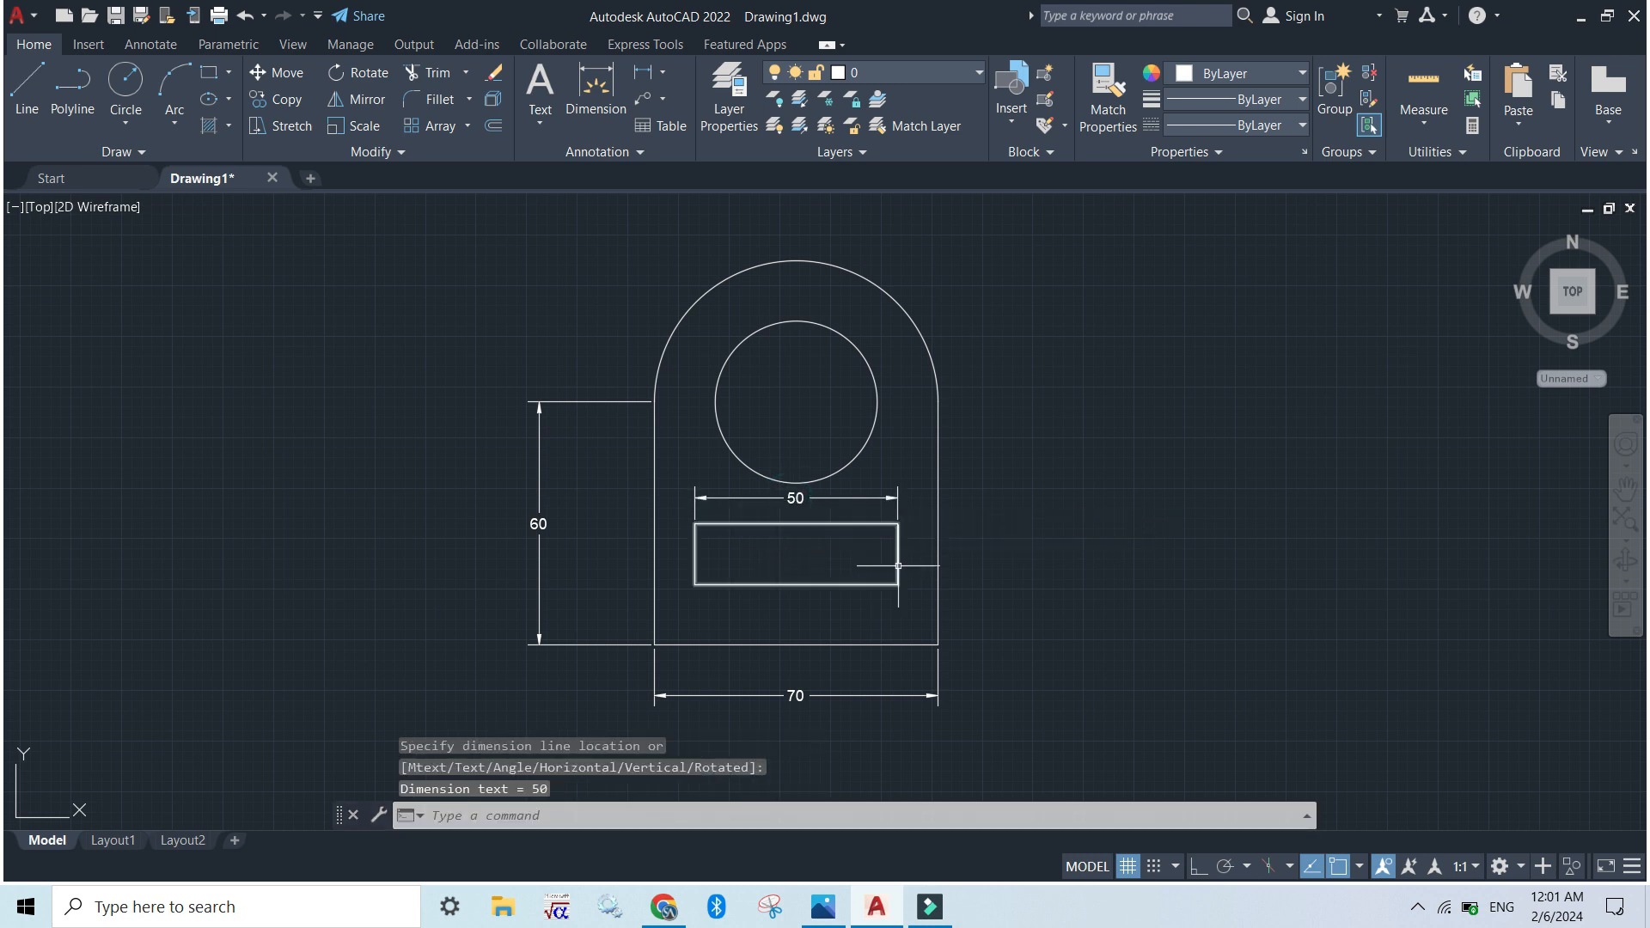
Add a linear dimension to the inner rectangle's right edge, placed between it and the outline's right vertical line
key(Return)
key(Return)
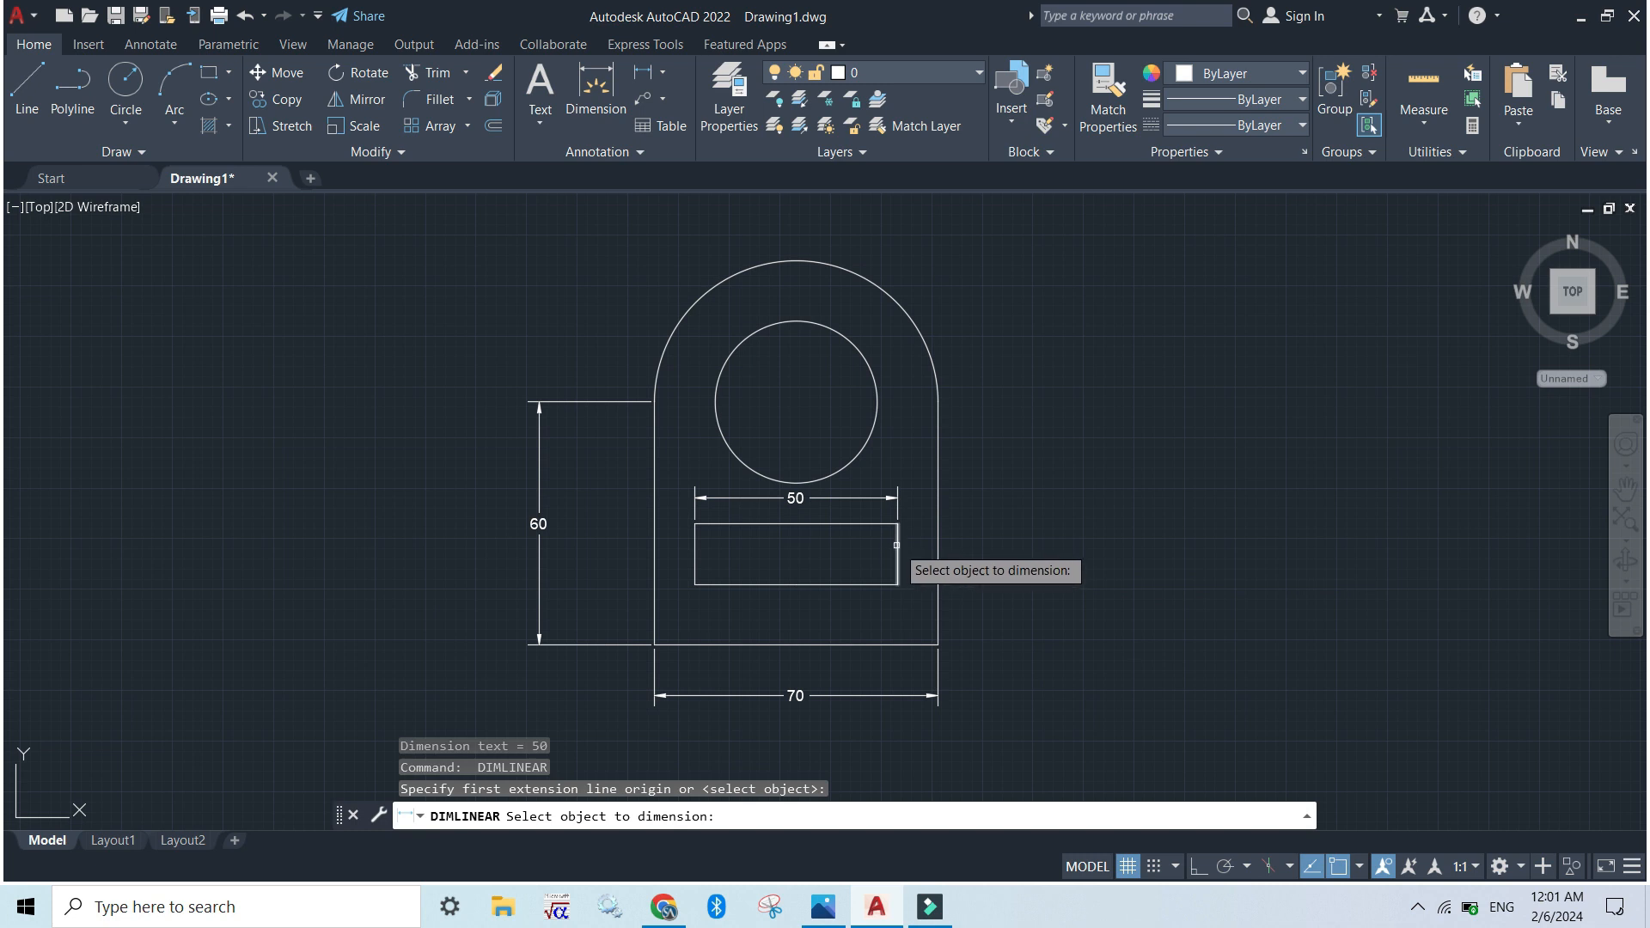
click(896, 545)
click(922, 546)
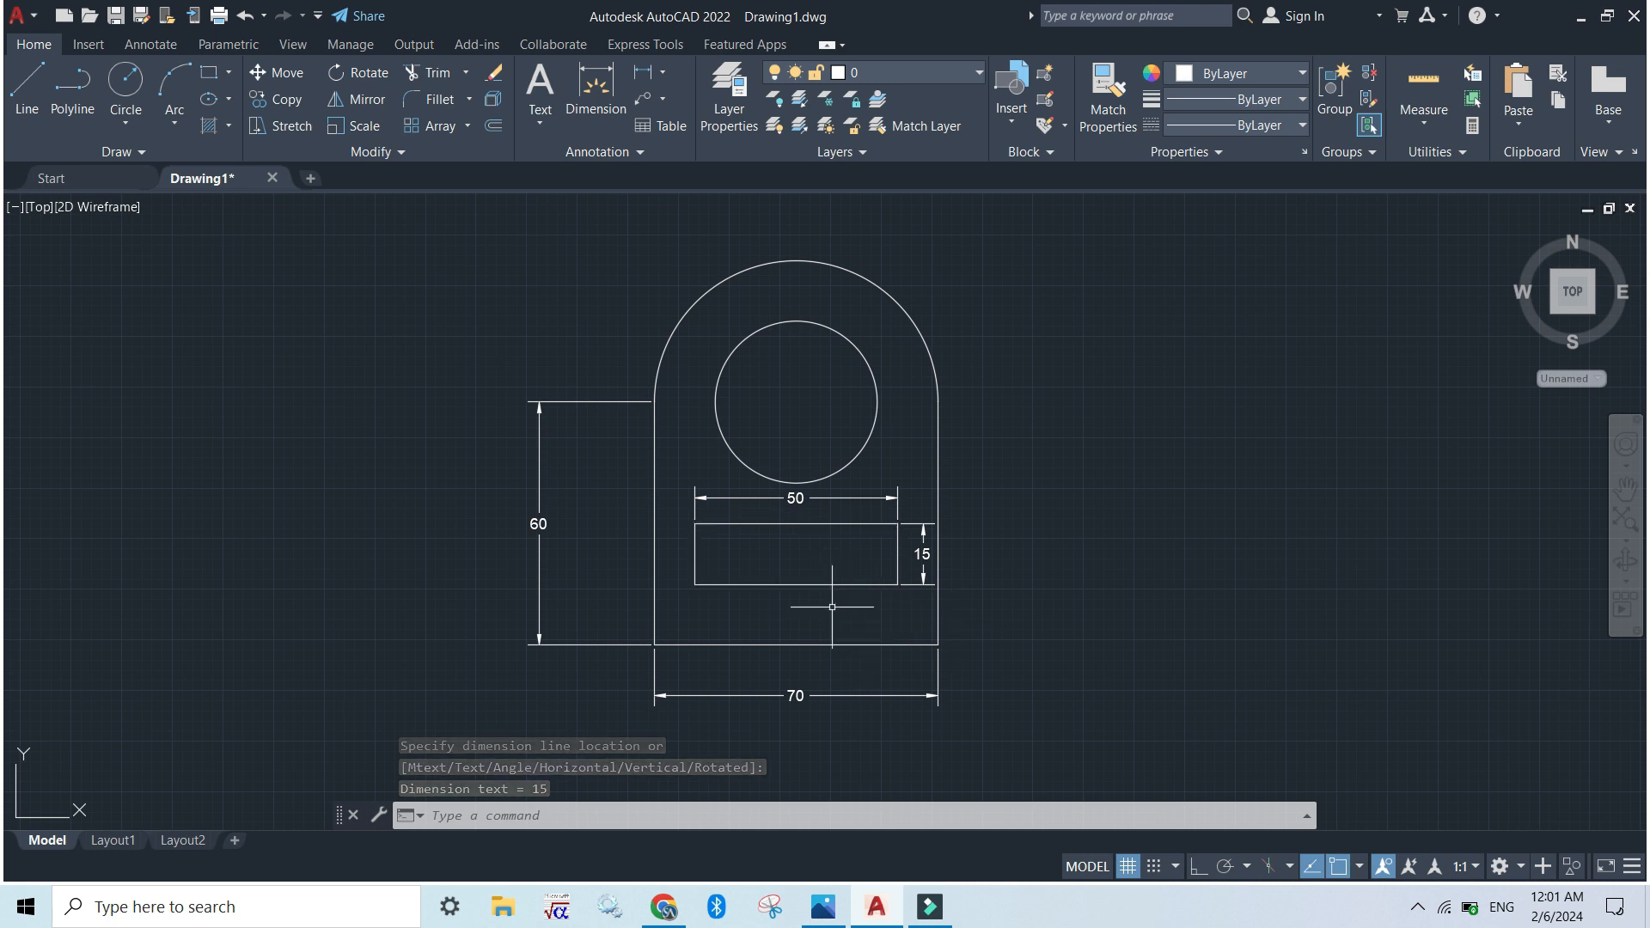
Try a linear dimension on the inner rectangle's lower edge, placed at the outline's base line, and undo it
key(Return)
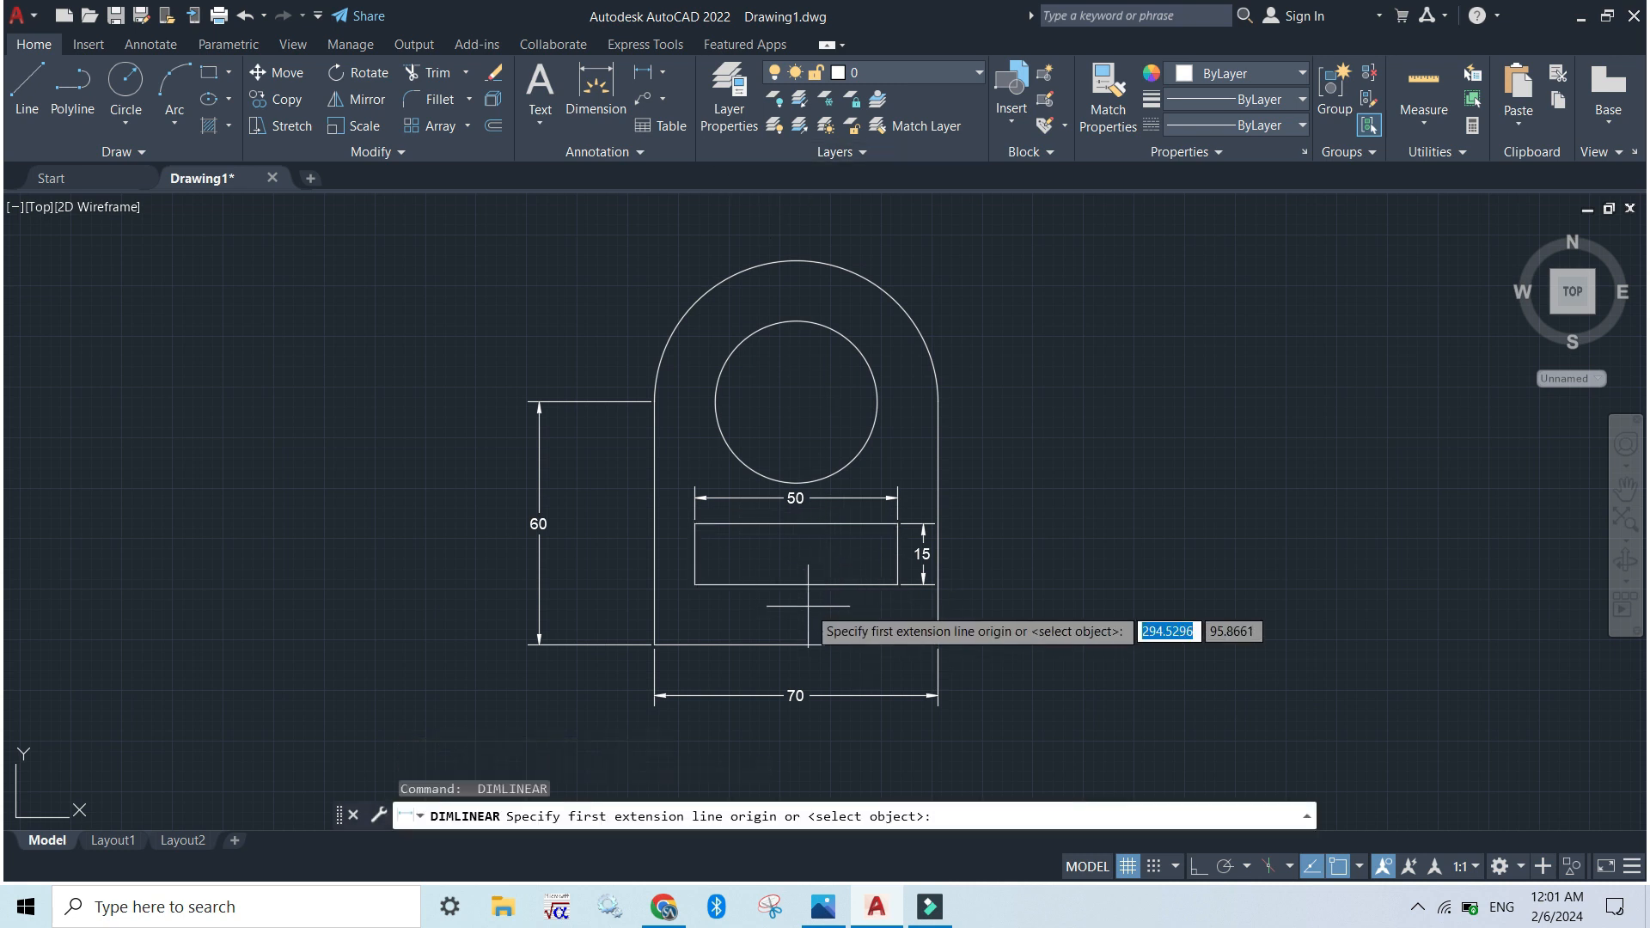
key(Return)
click(800, 585)
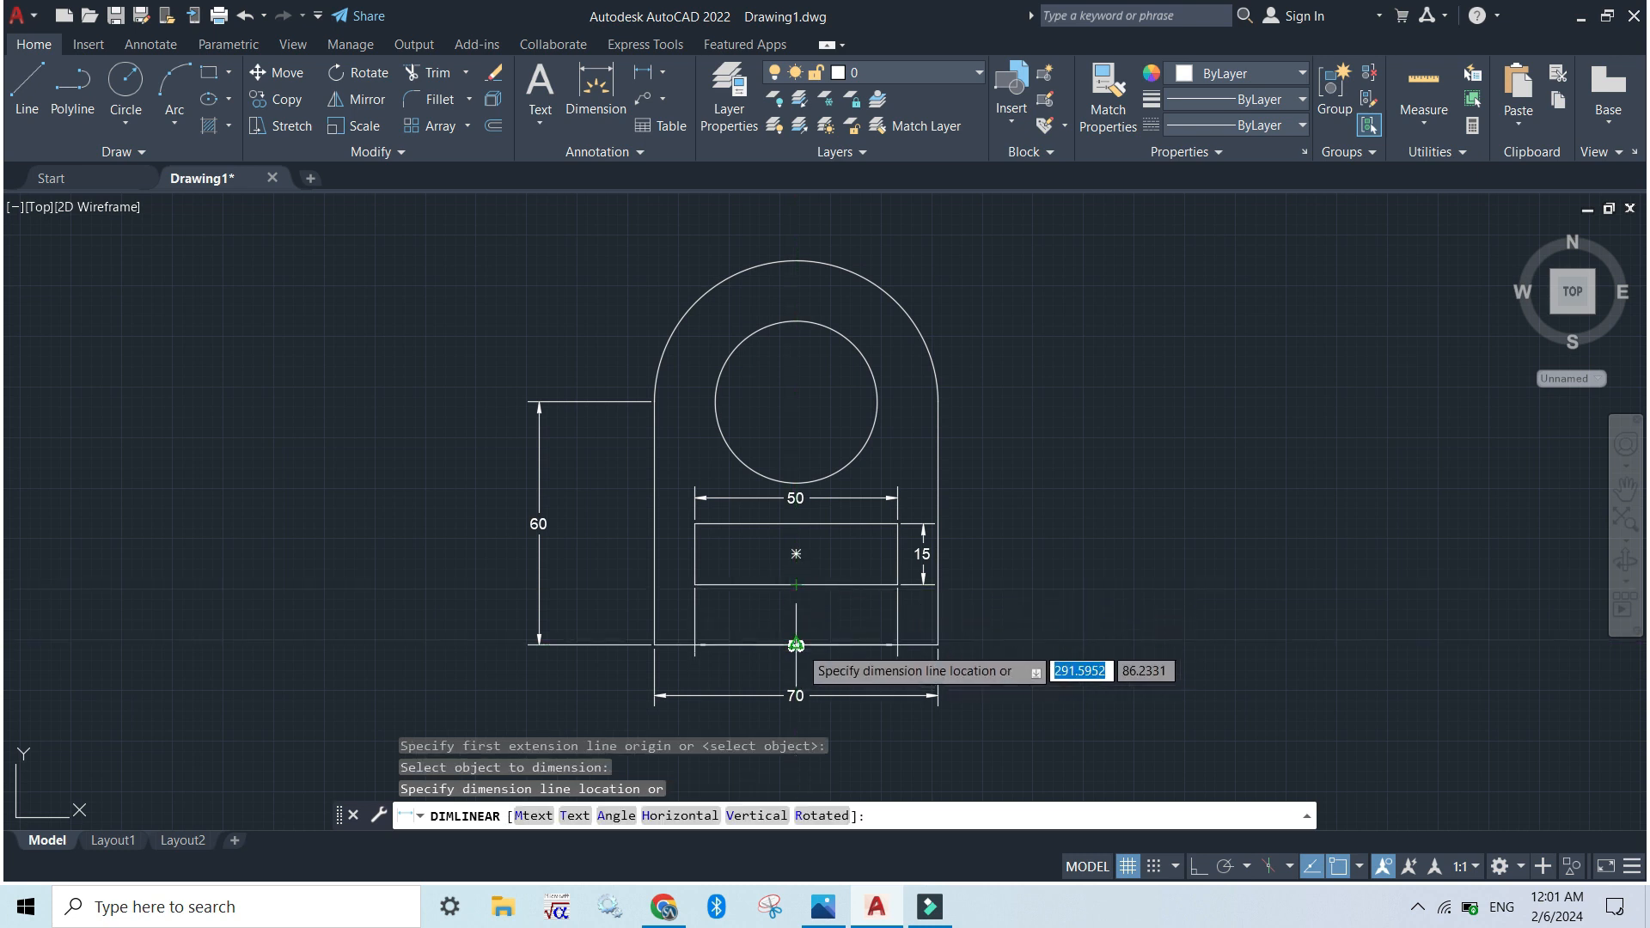
click(811, 646)
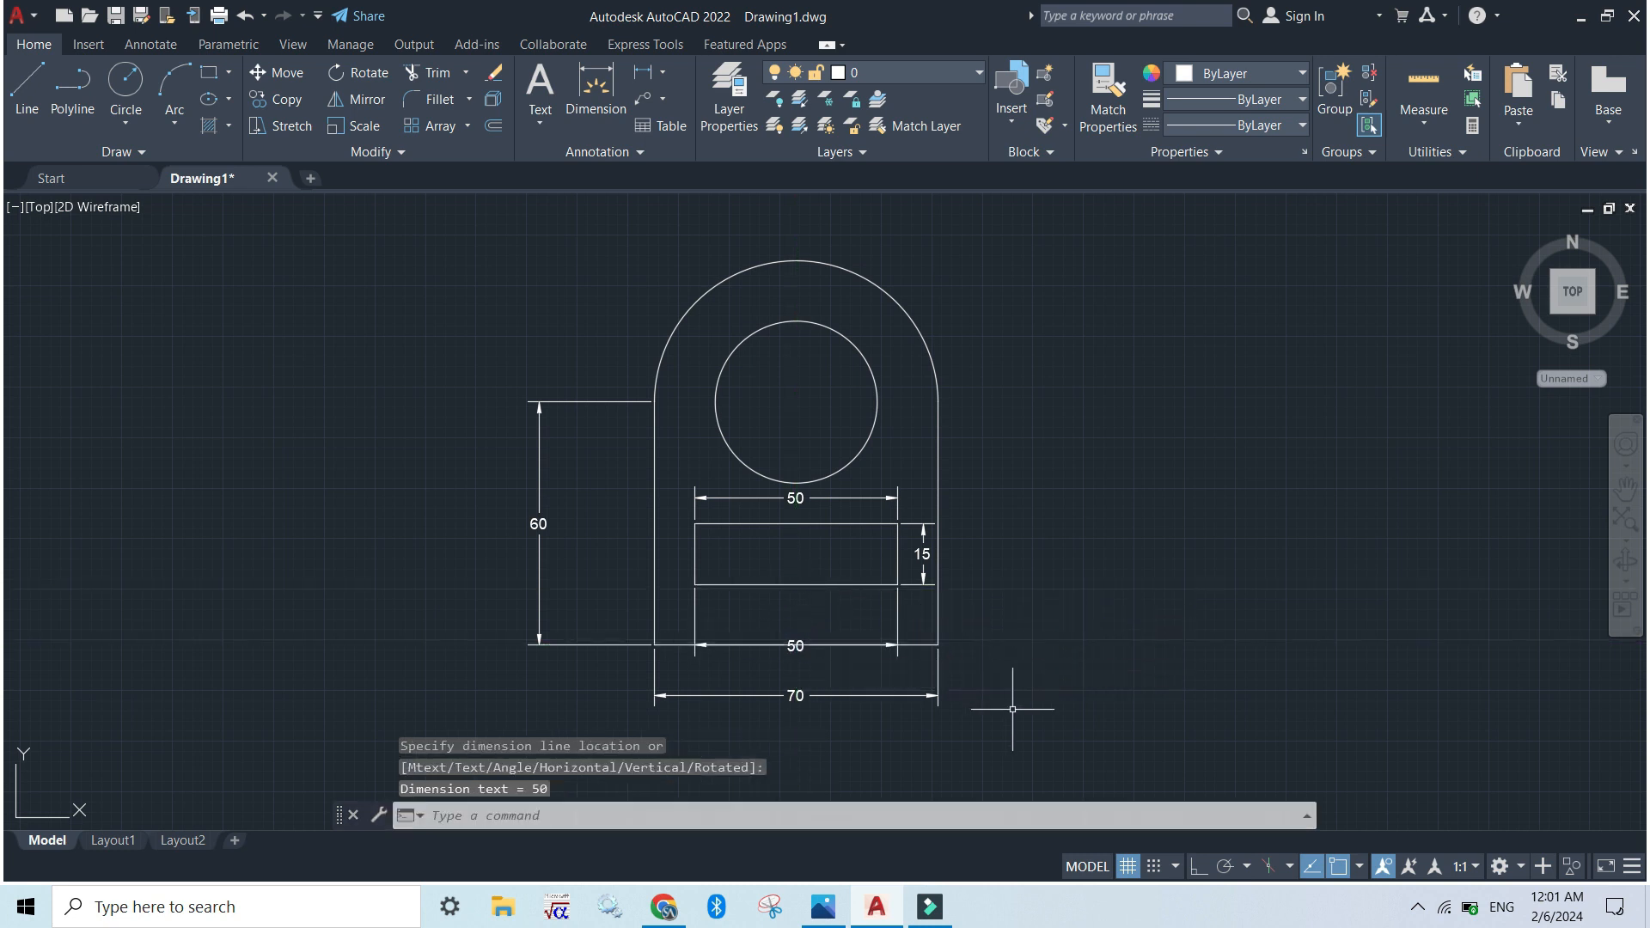
key(ctrl+z)
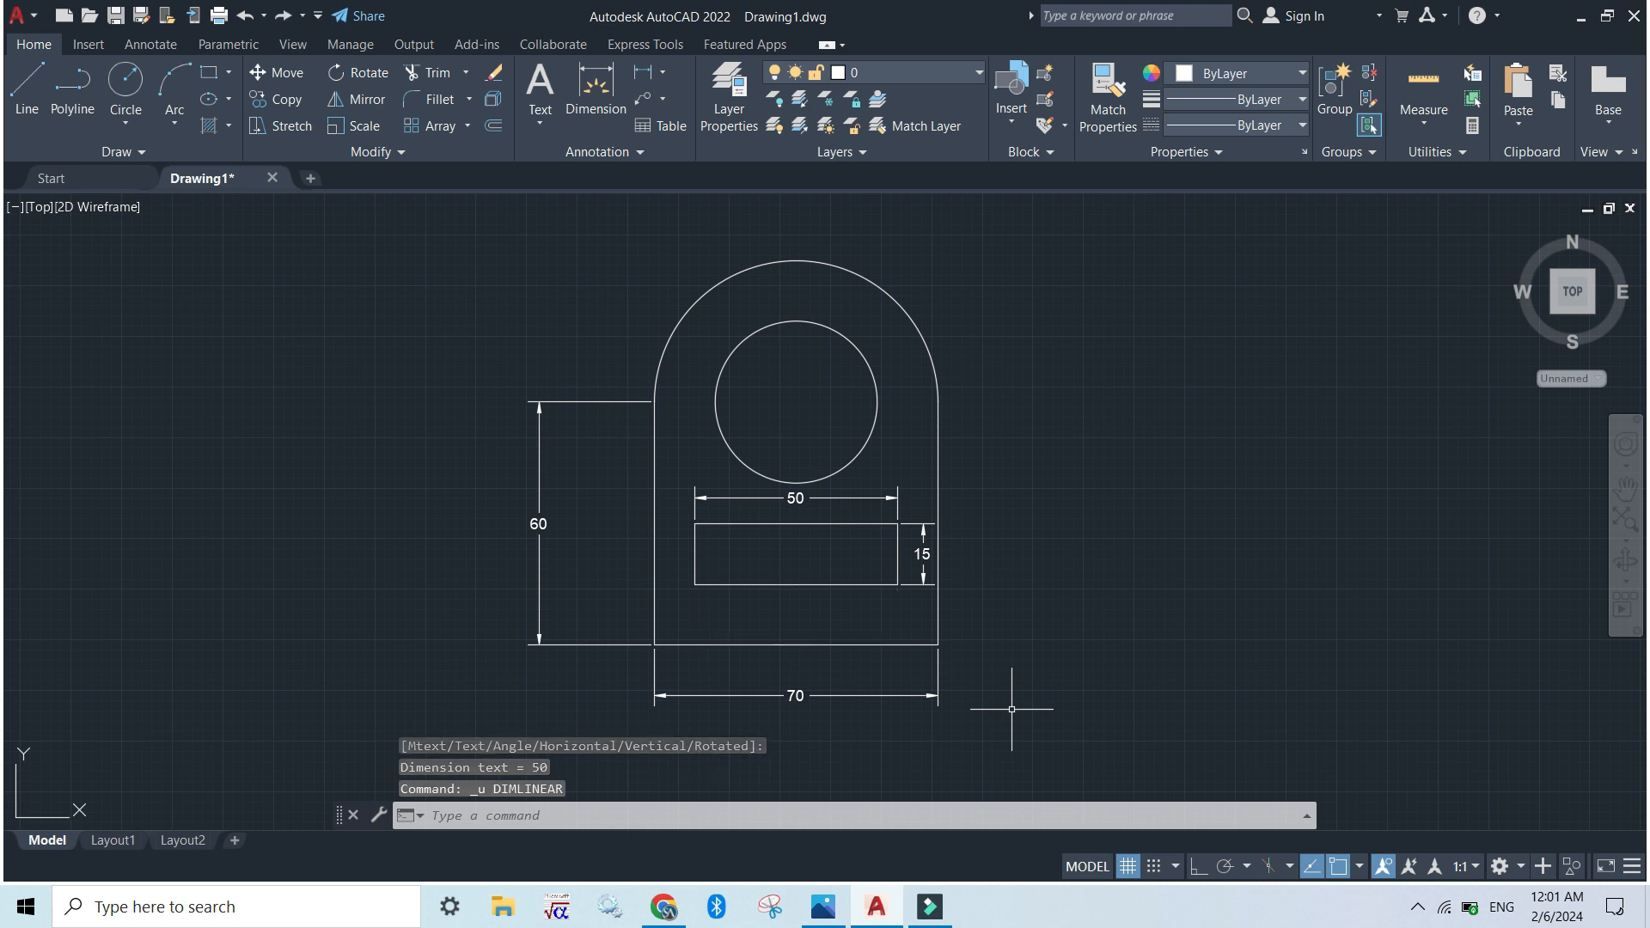
Add a vertical linear dimension between the midpoints of the inner rectangle's lower edge and the outline's base line, placed in the gap
click(643, 73)
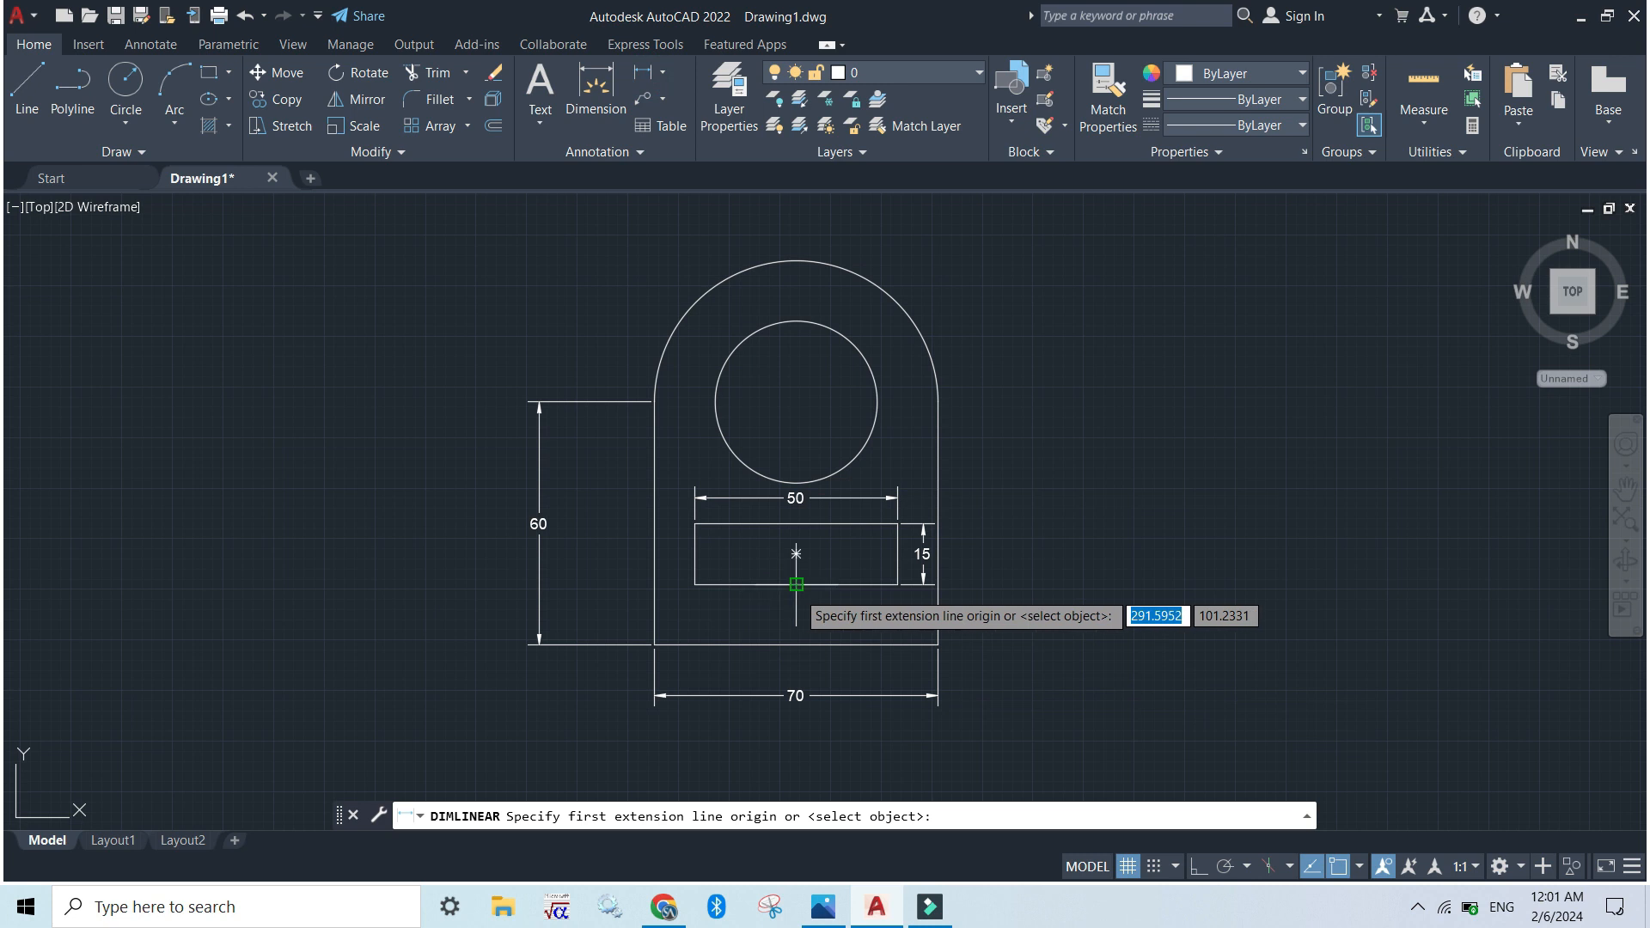
click(795, 585)
click(795, 644)
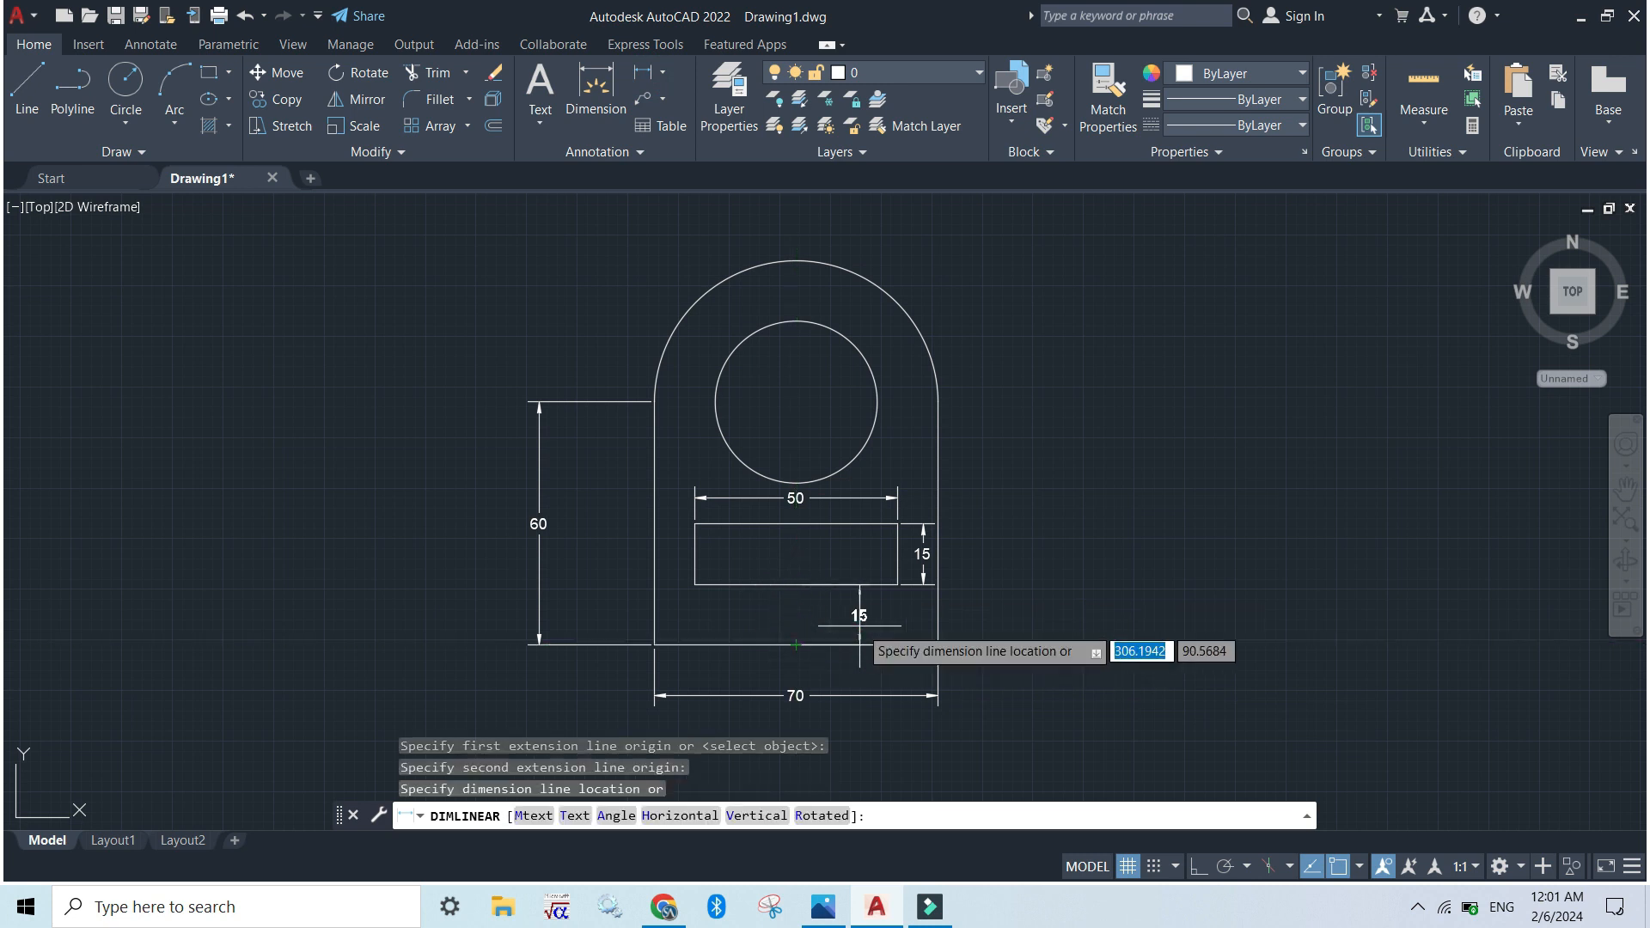
click(795, 628)
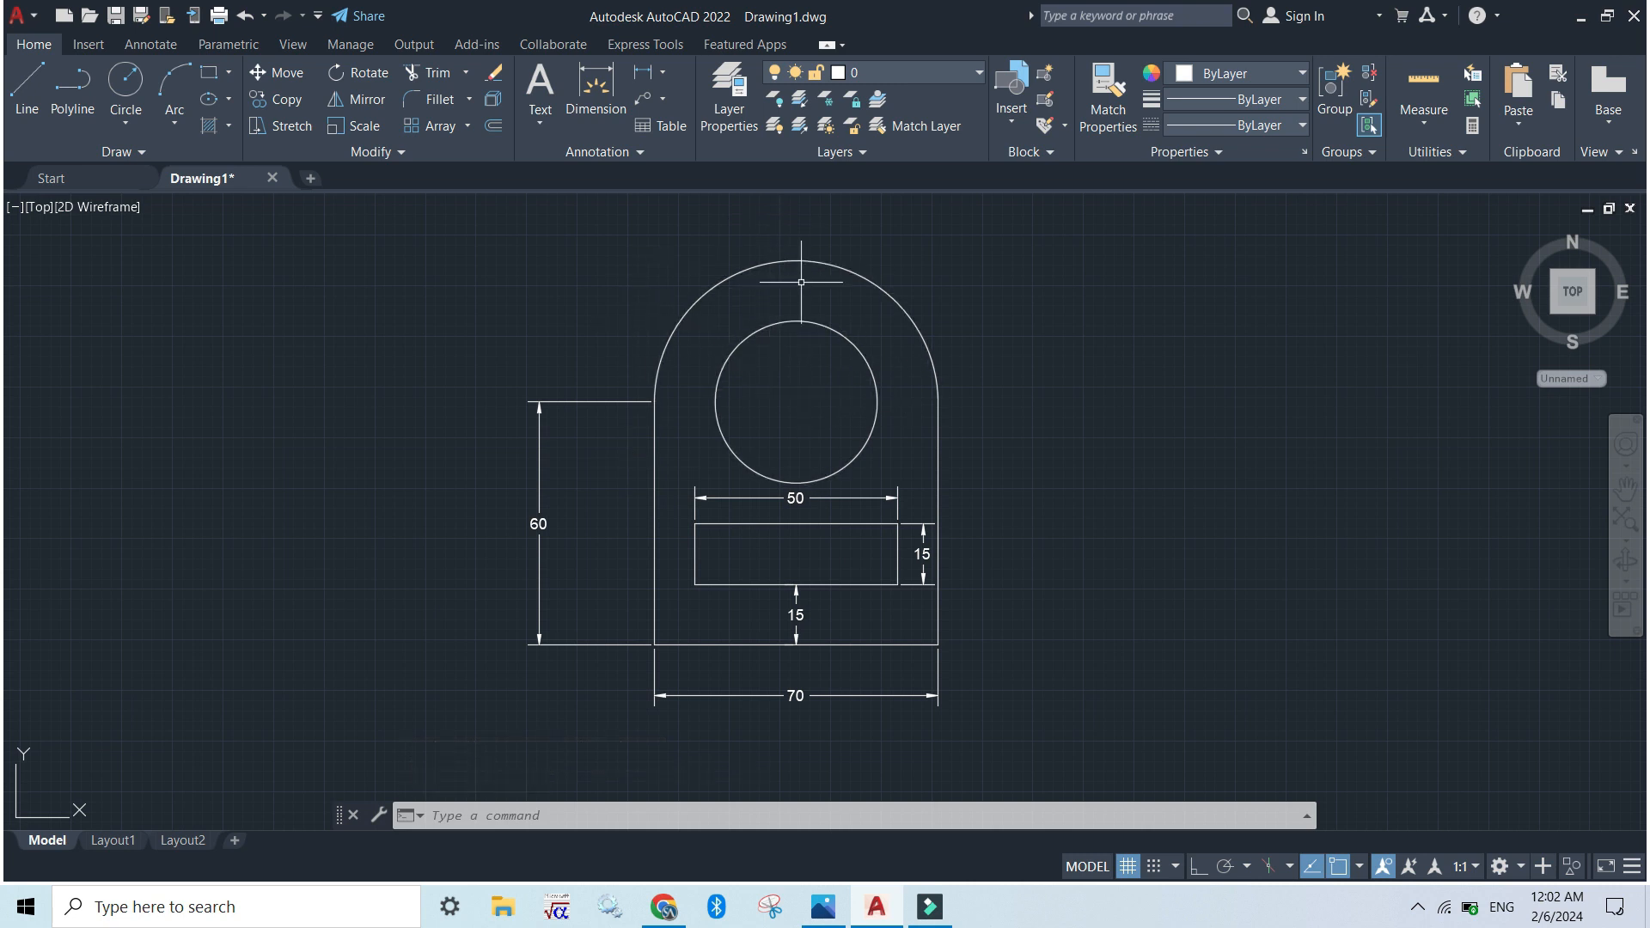
Add a radius dimension to the outline's top arc, with its text placed outside the arc to the upper right
click(668, 75)
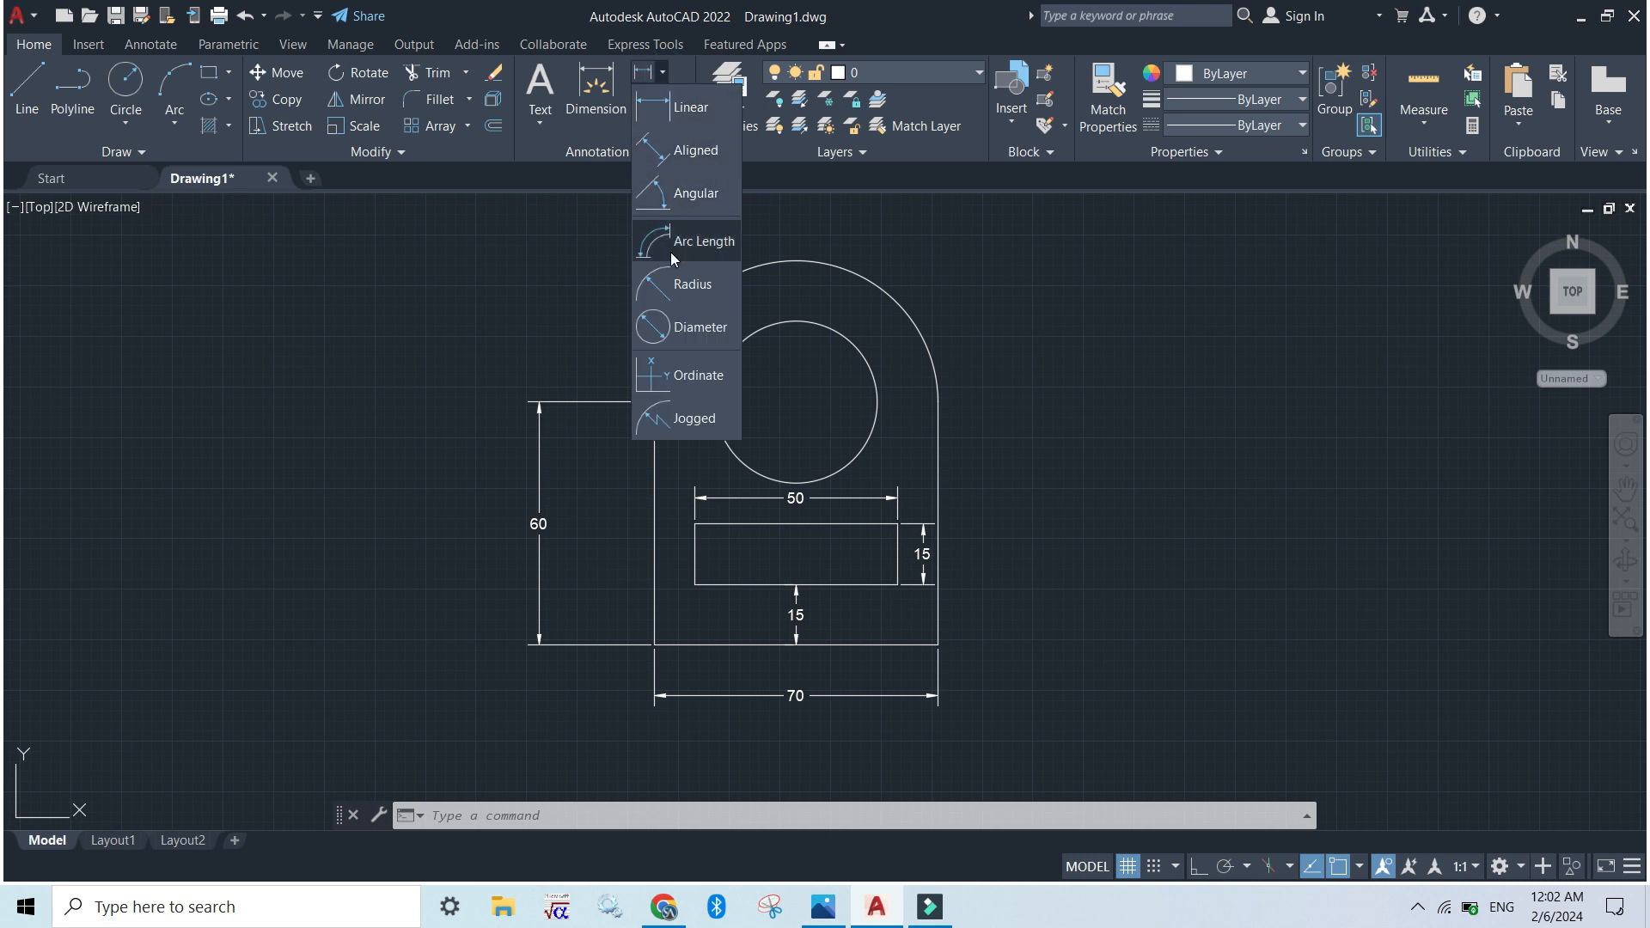
click(684, 286)
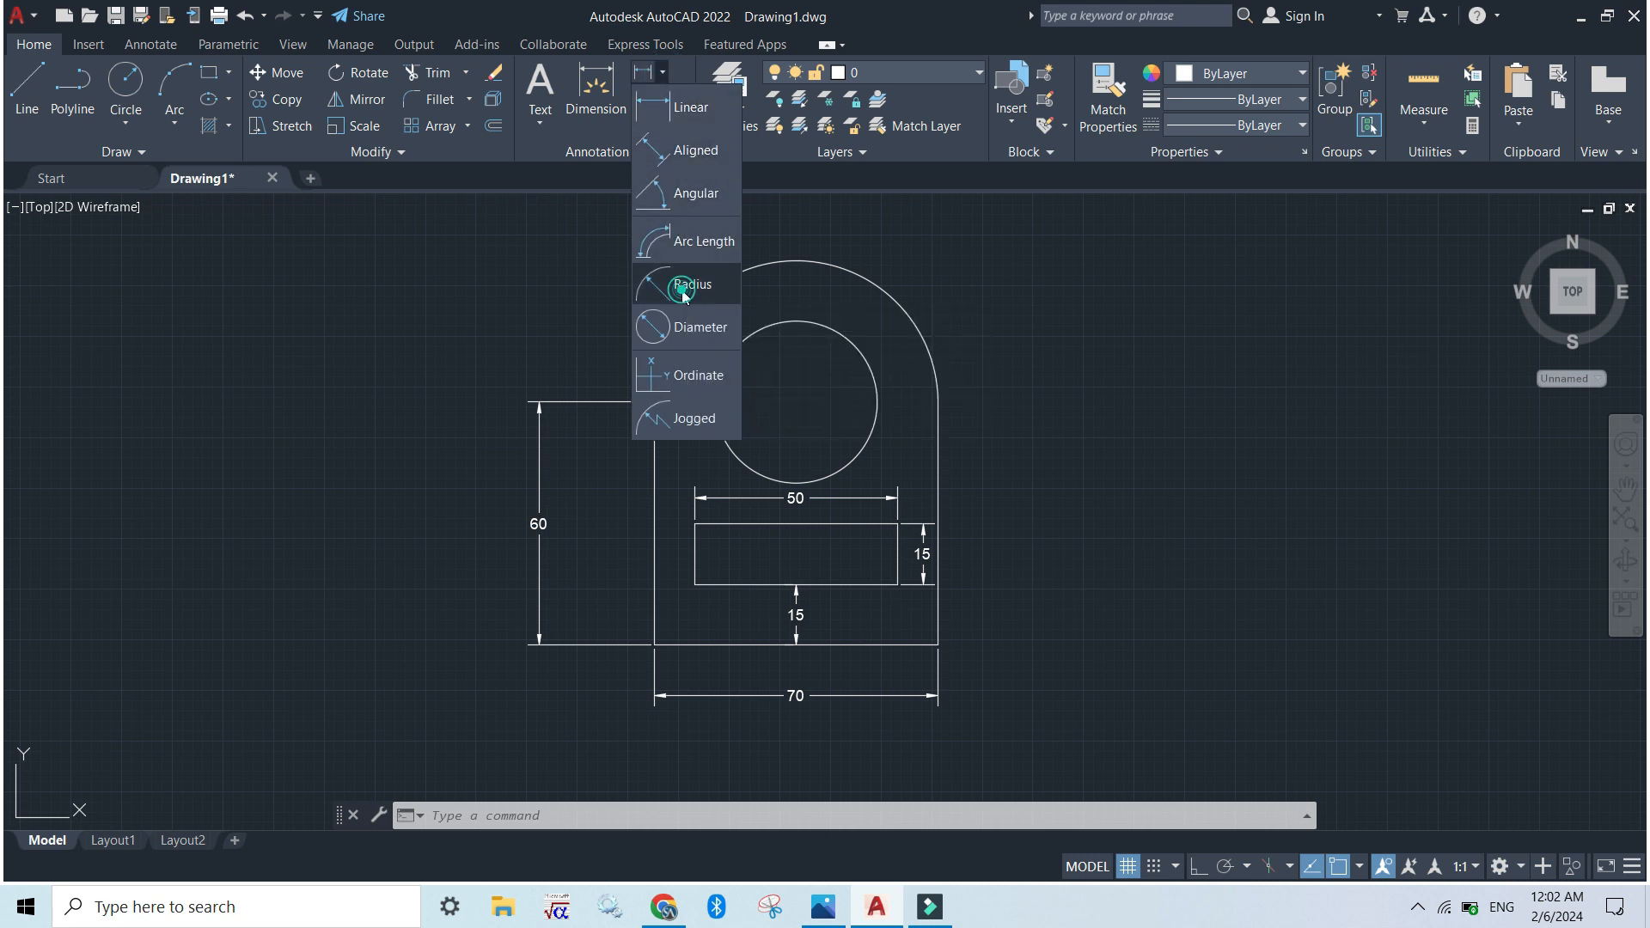
click(877, 283)
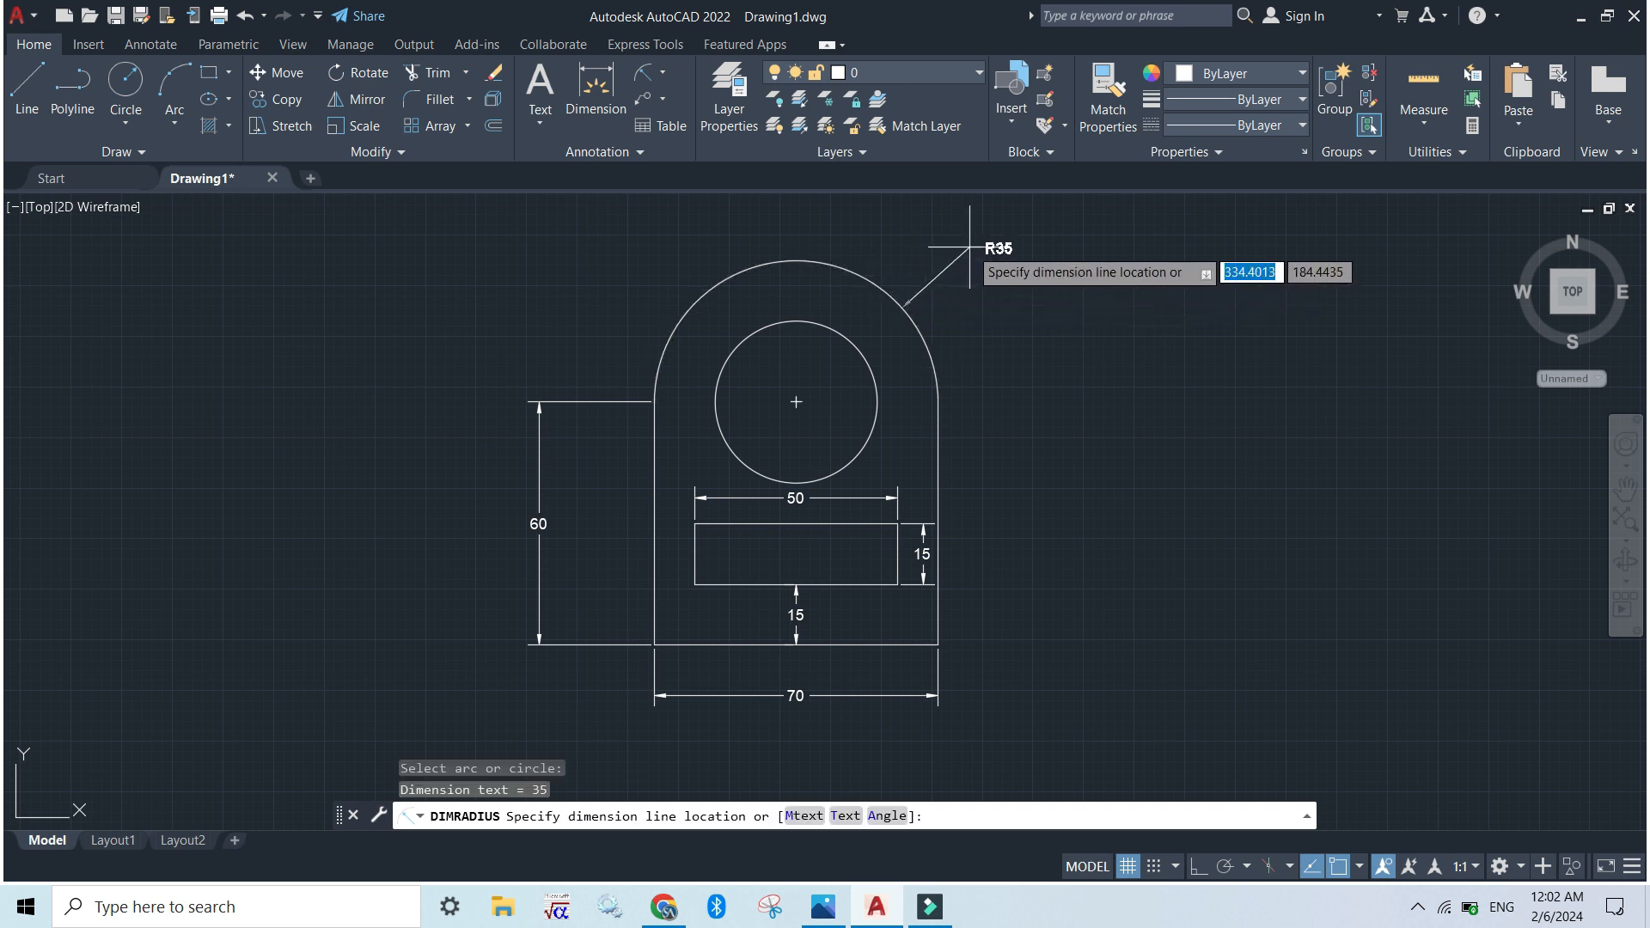
click(995, 237)
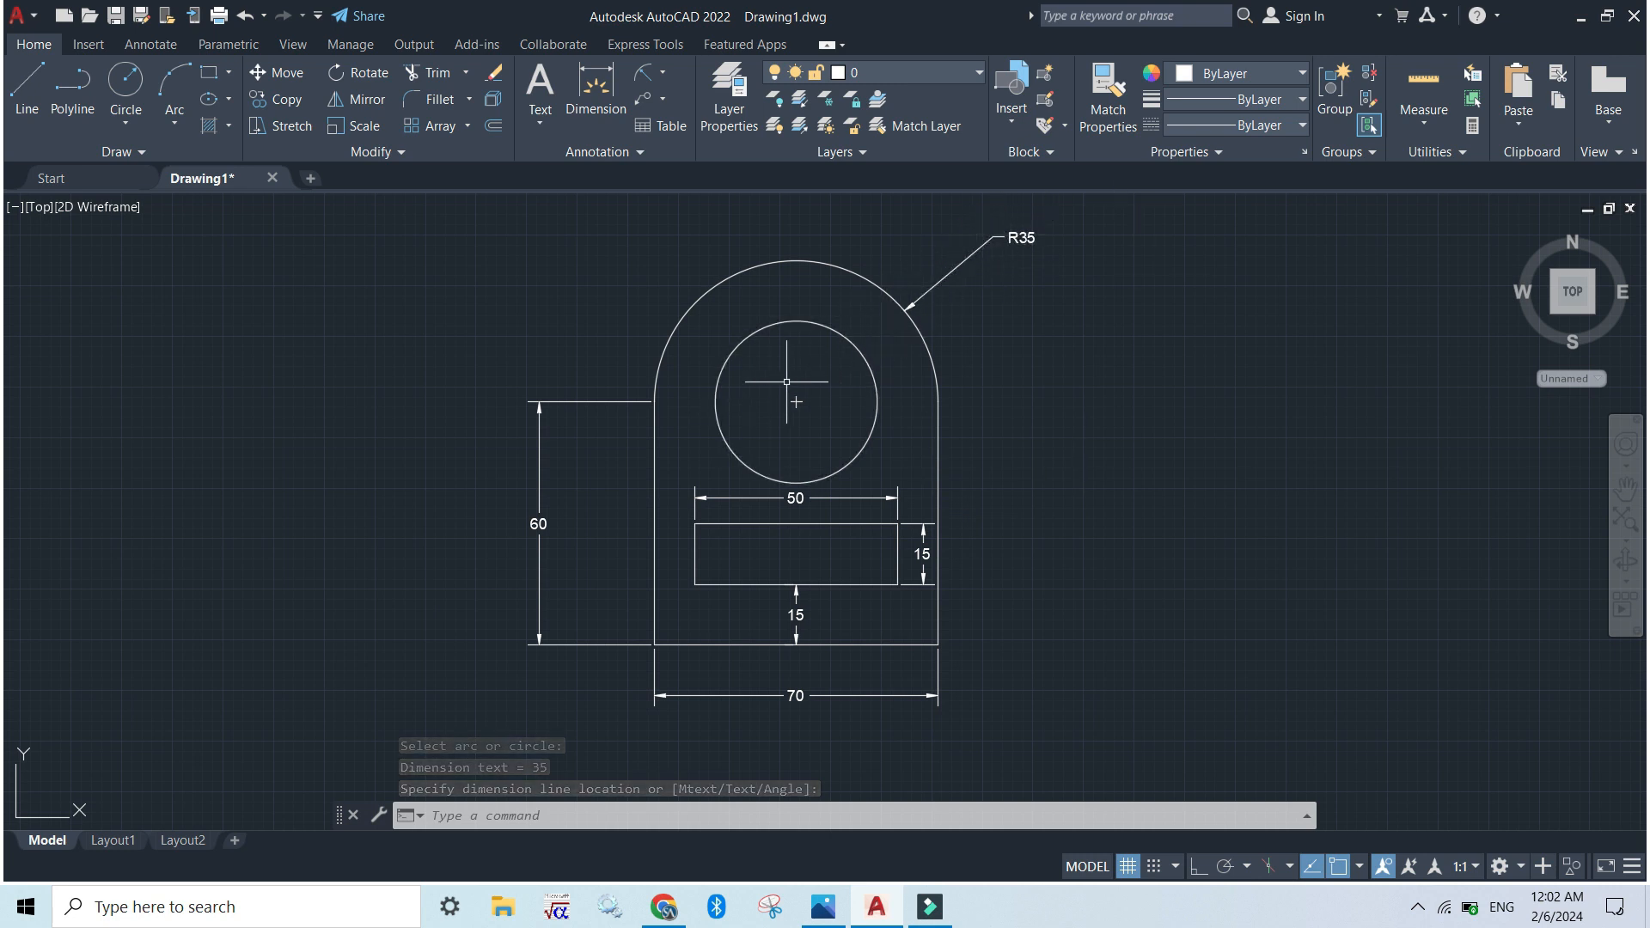
Modify the L2G dimension style to draw the dimension line between extension lines
click(516, 821)
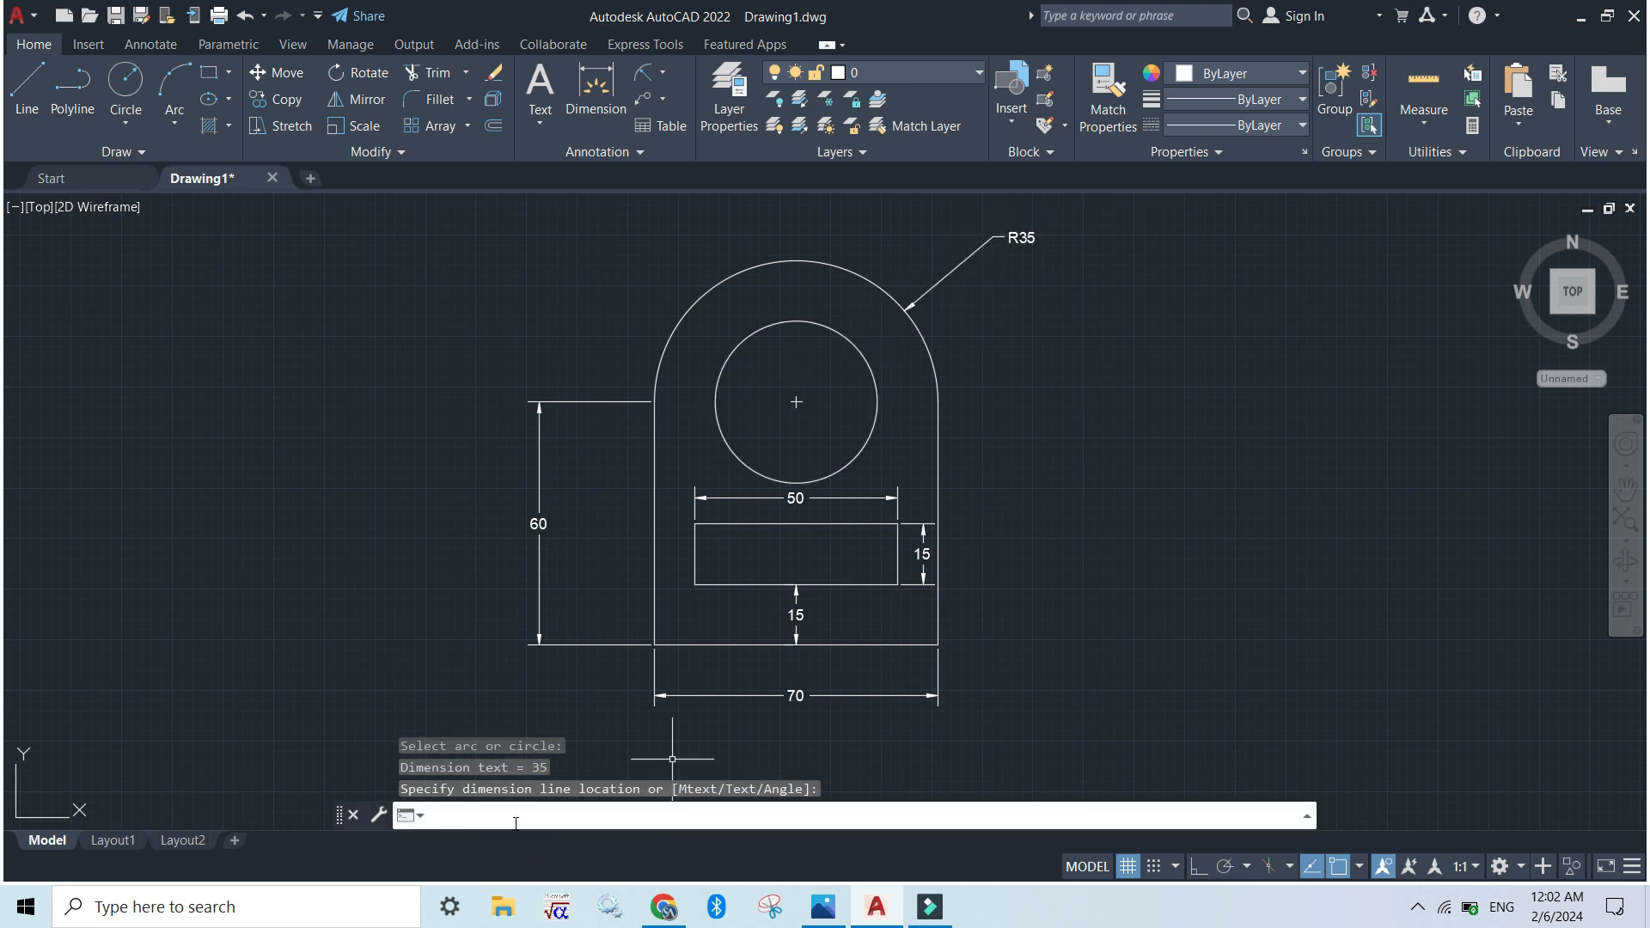
text(D)
key(Return)
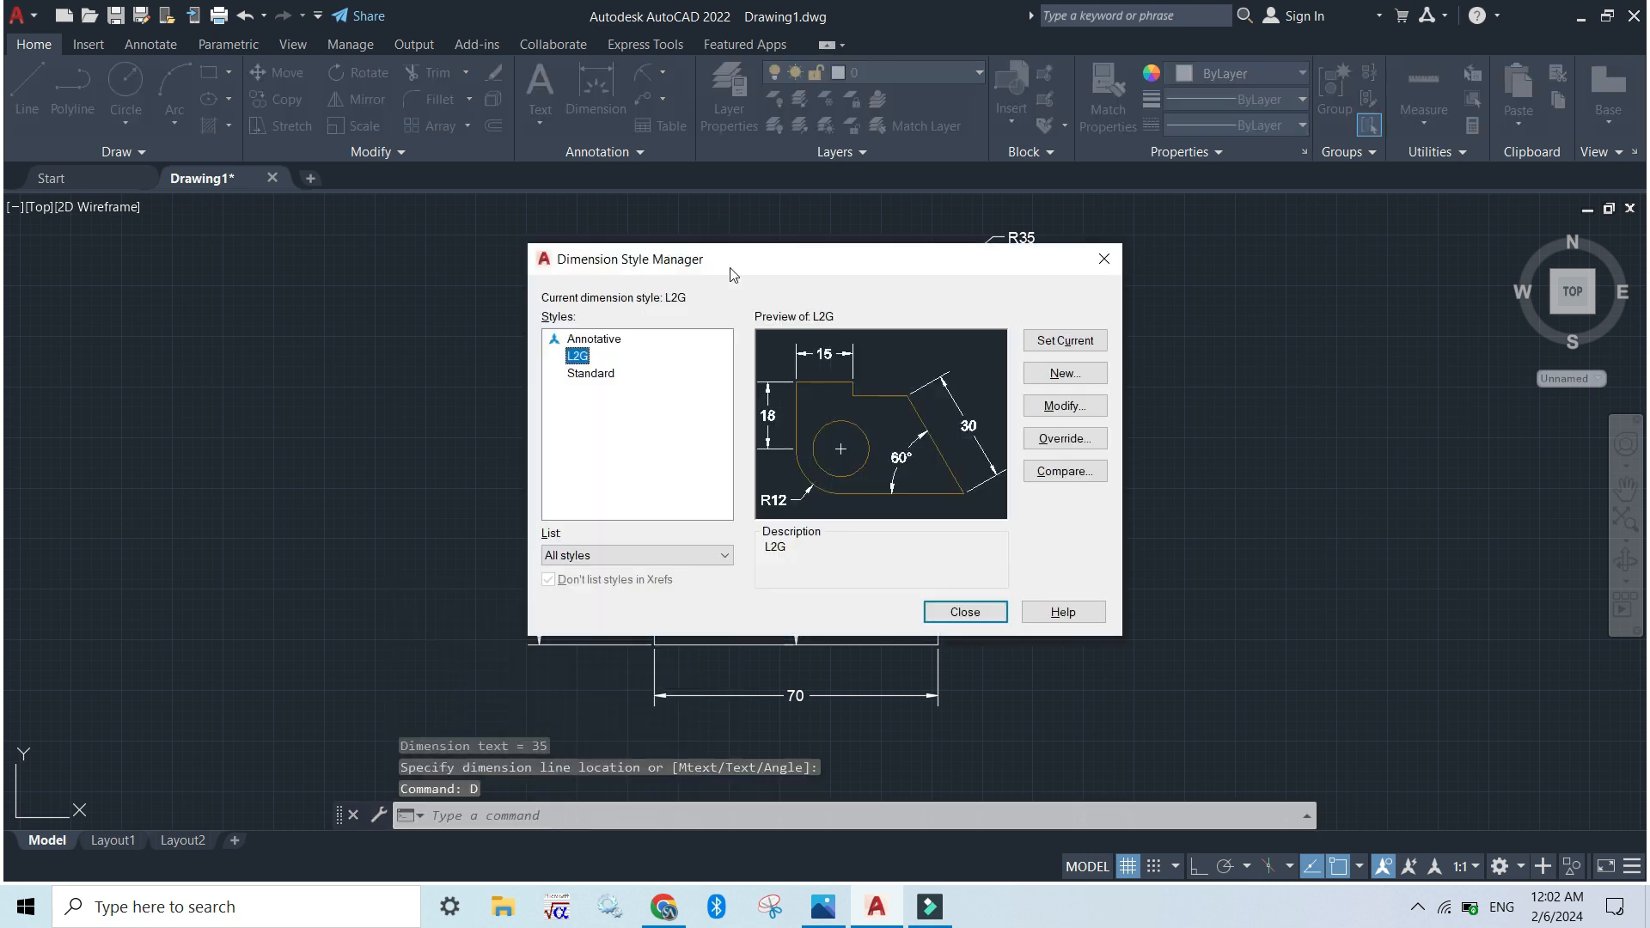
click(1064, 405)
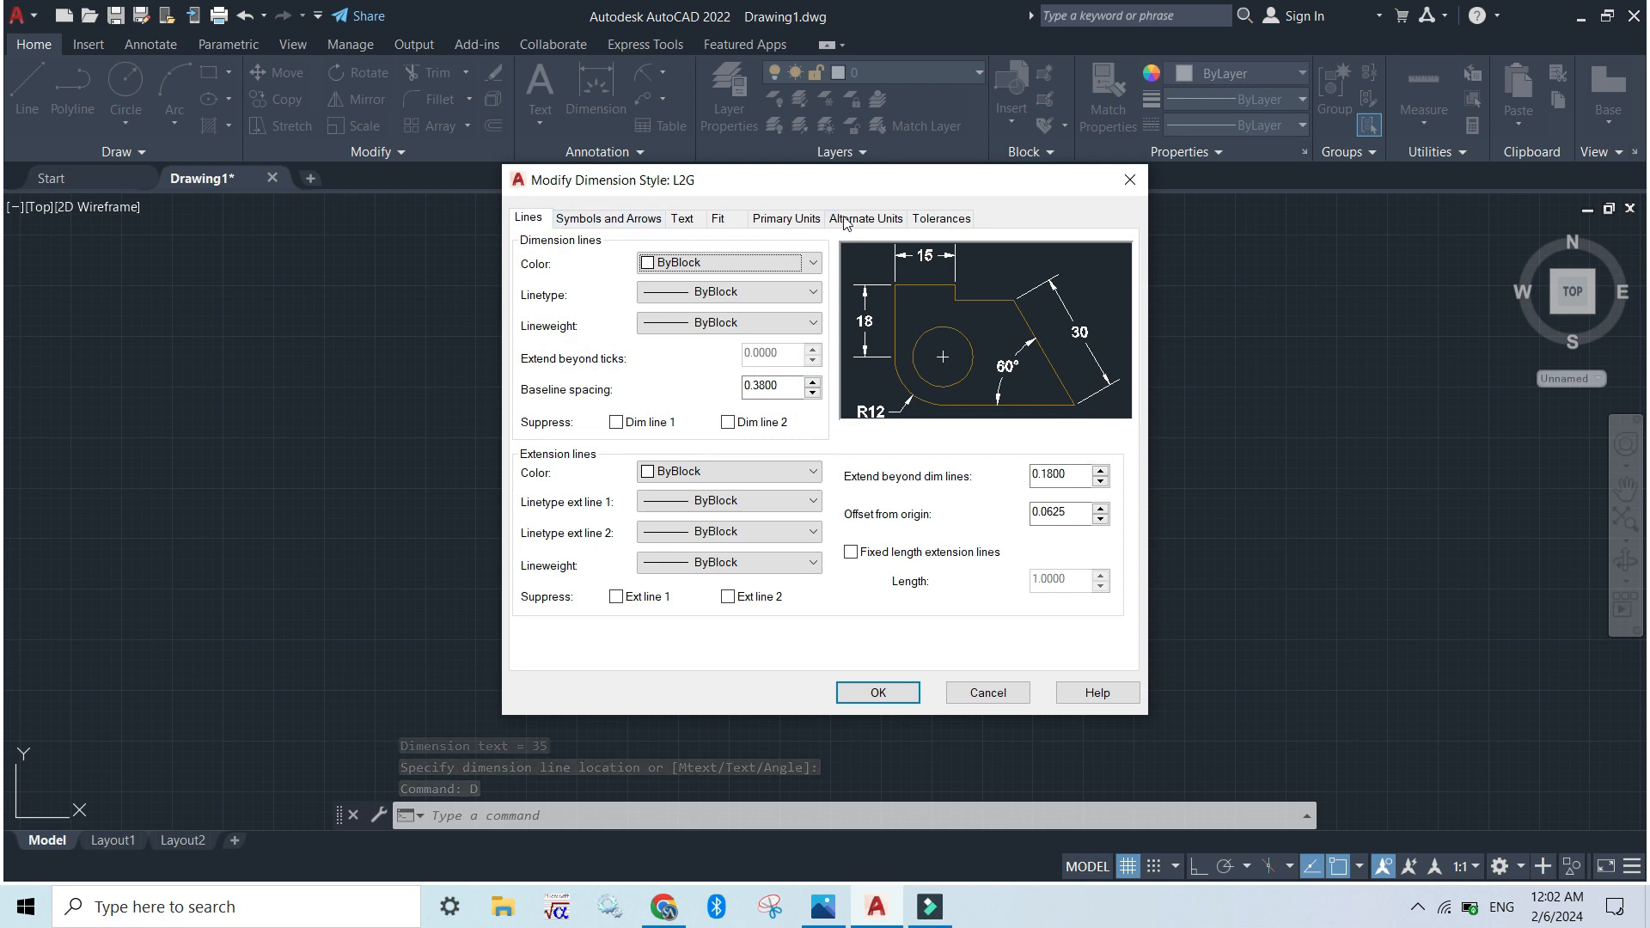
click(725, 223)
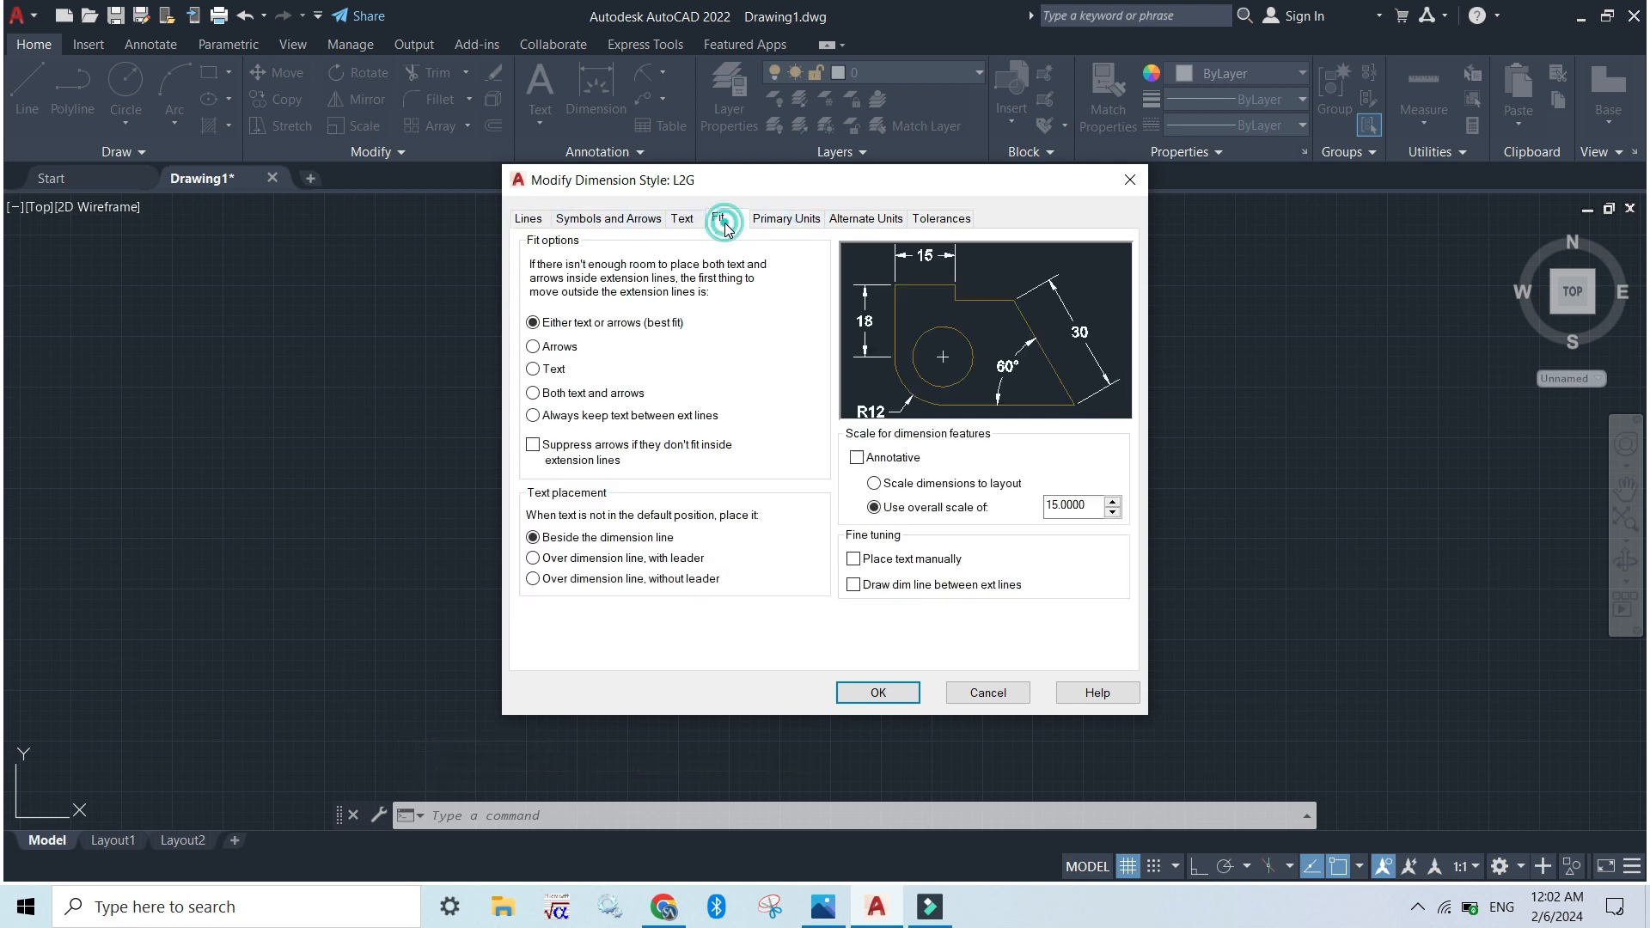
click(853, 585)
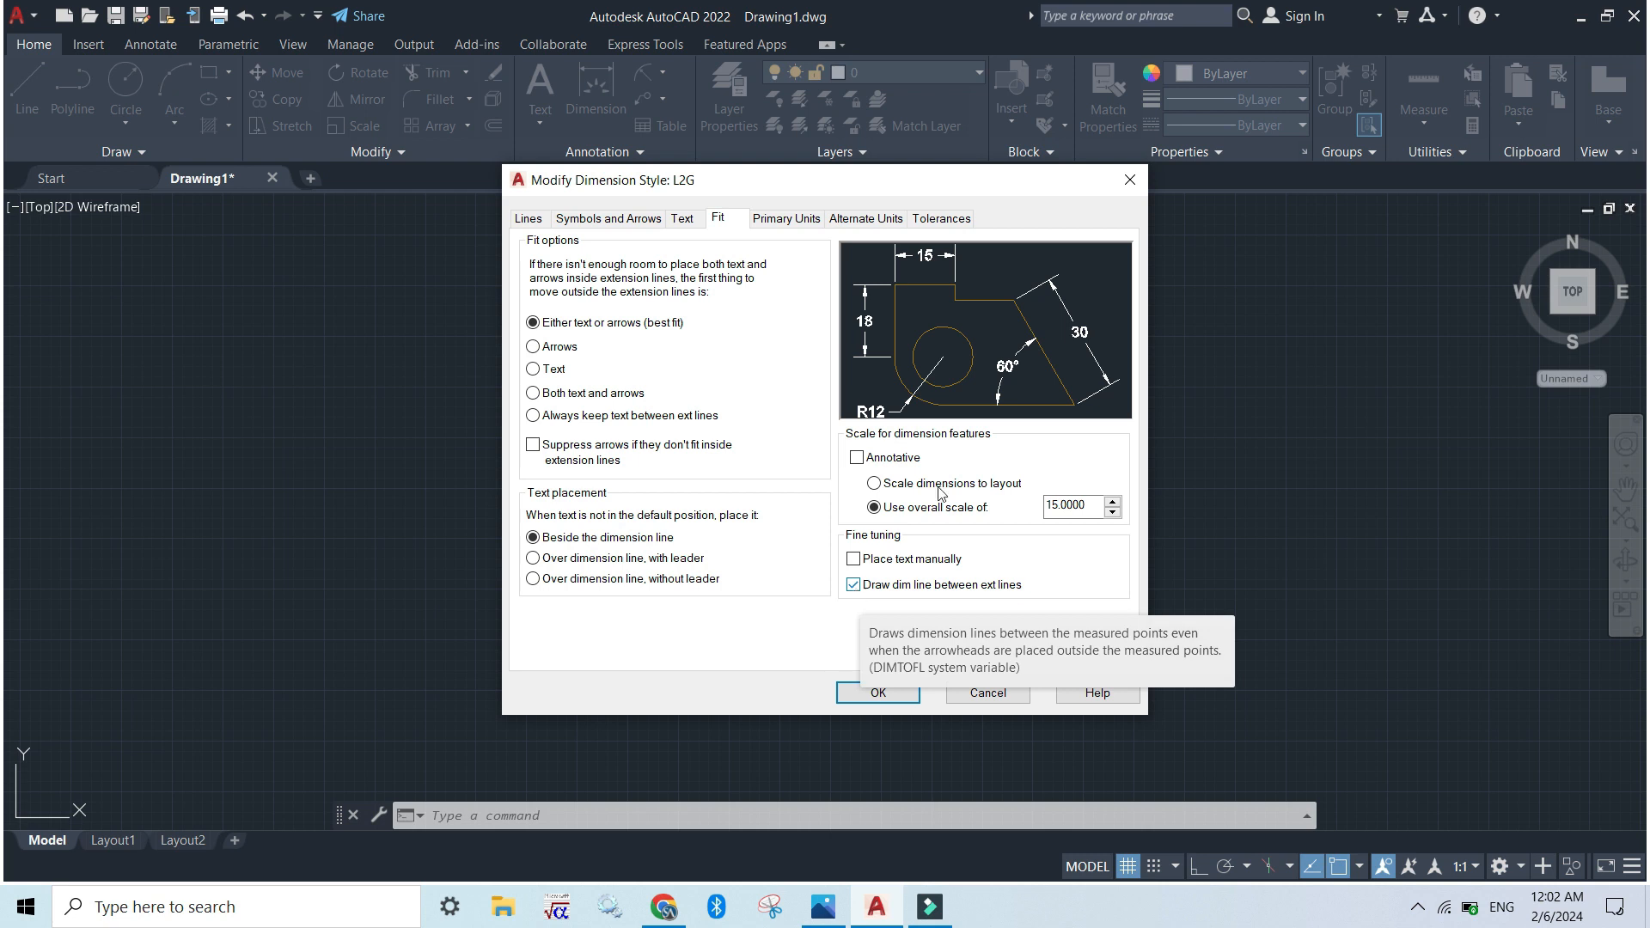
click(878, 692)
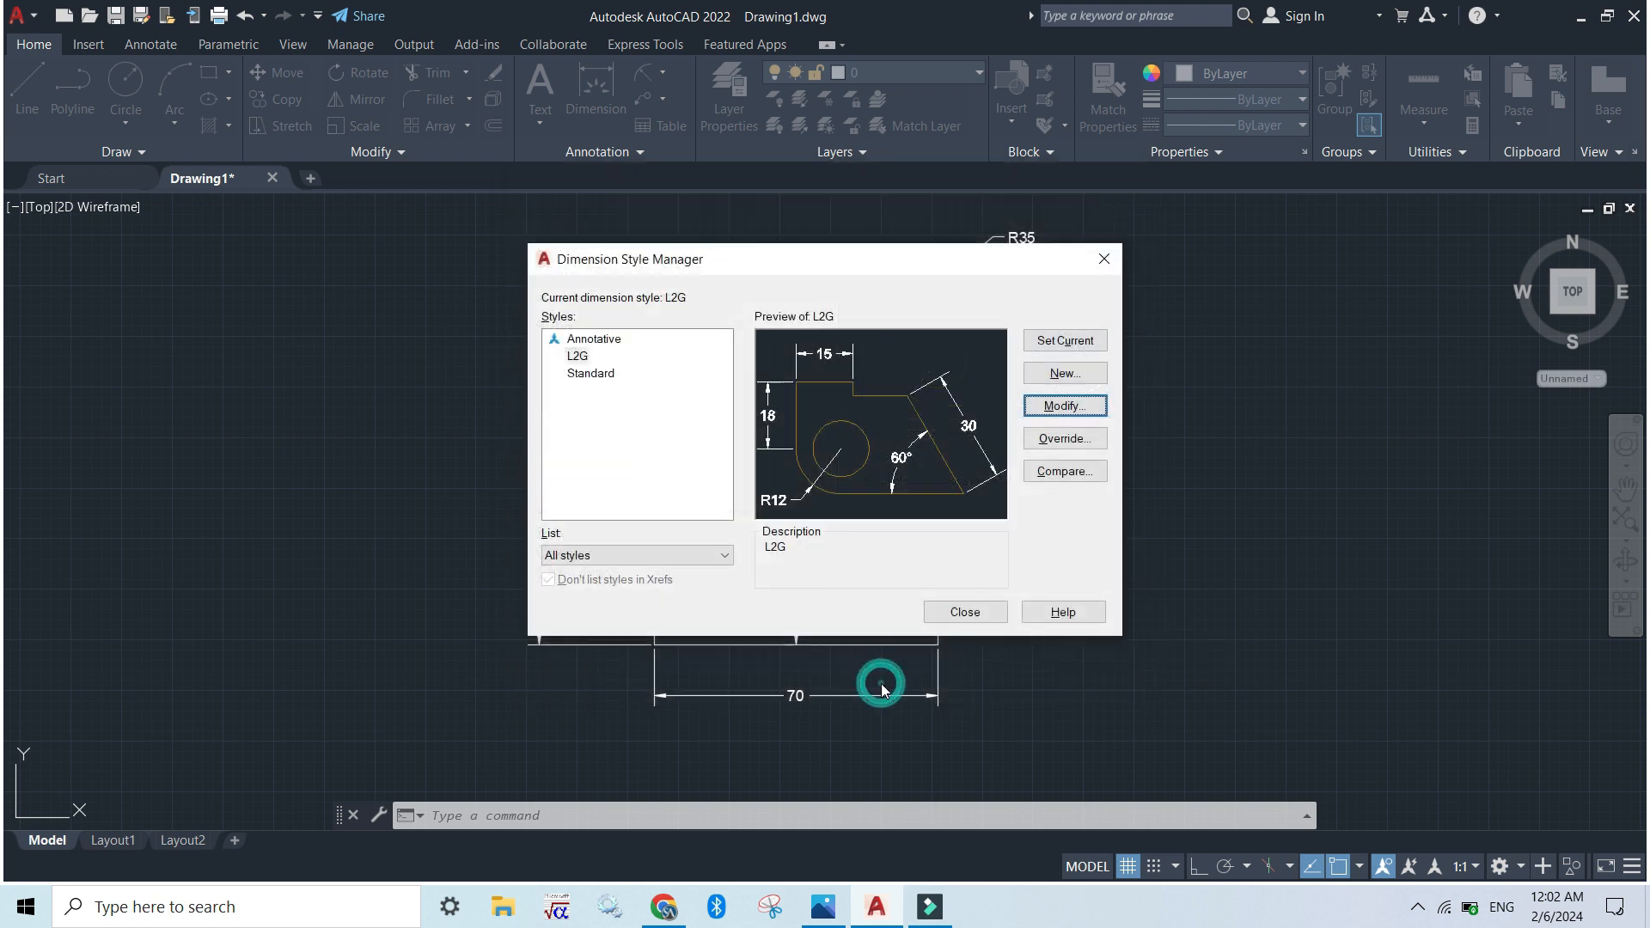
click(977, 612)
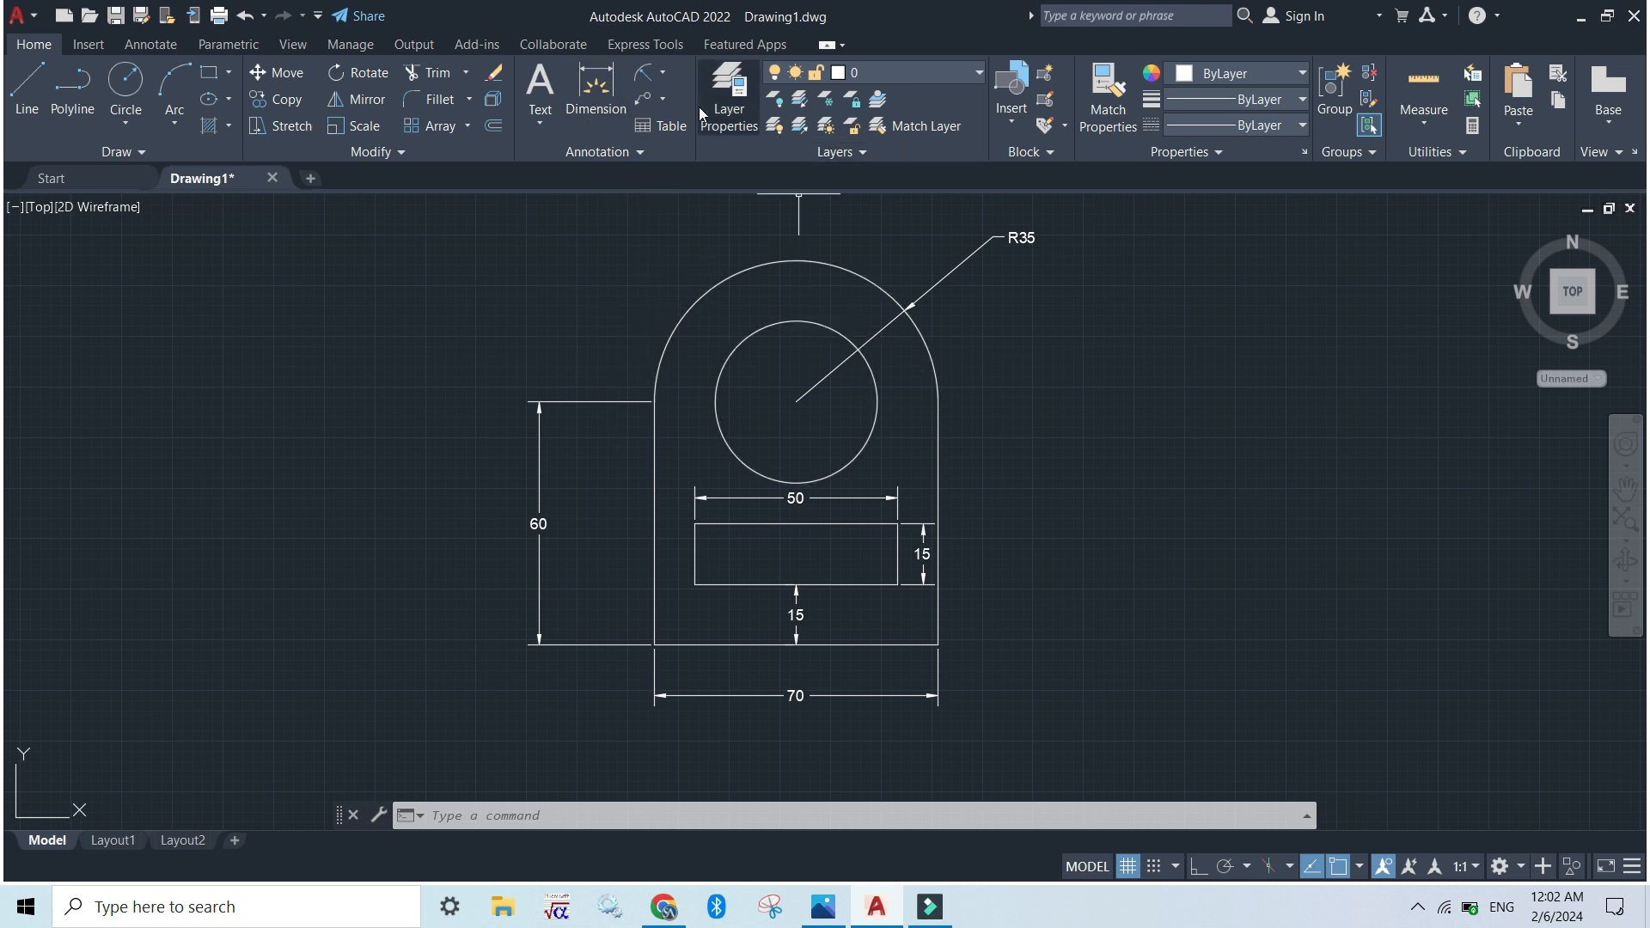
text(d)
key(Return)
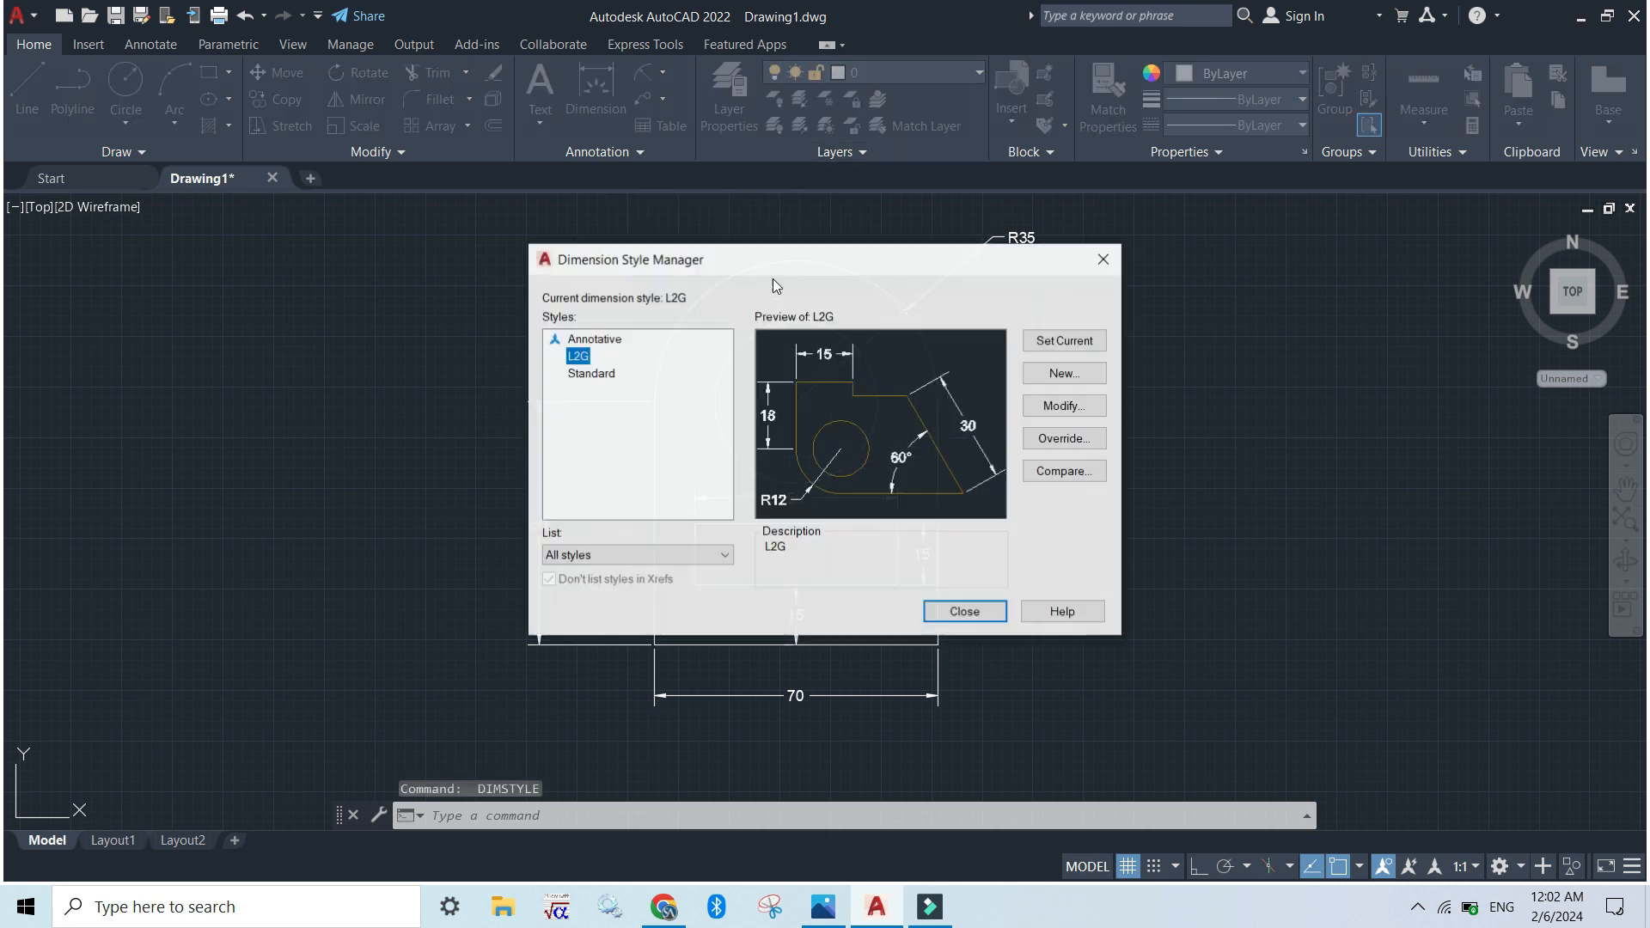
click(1115, 259)
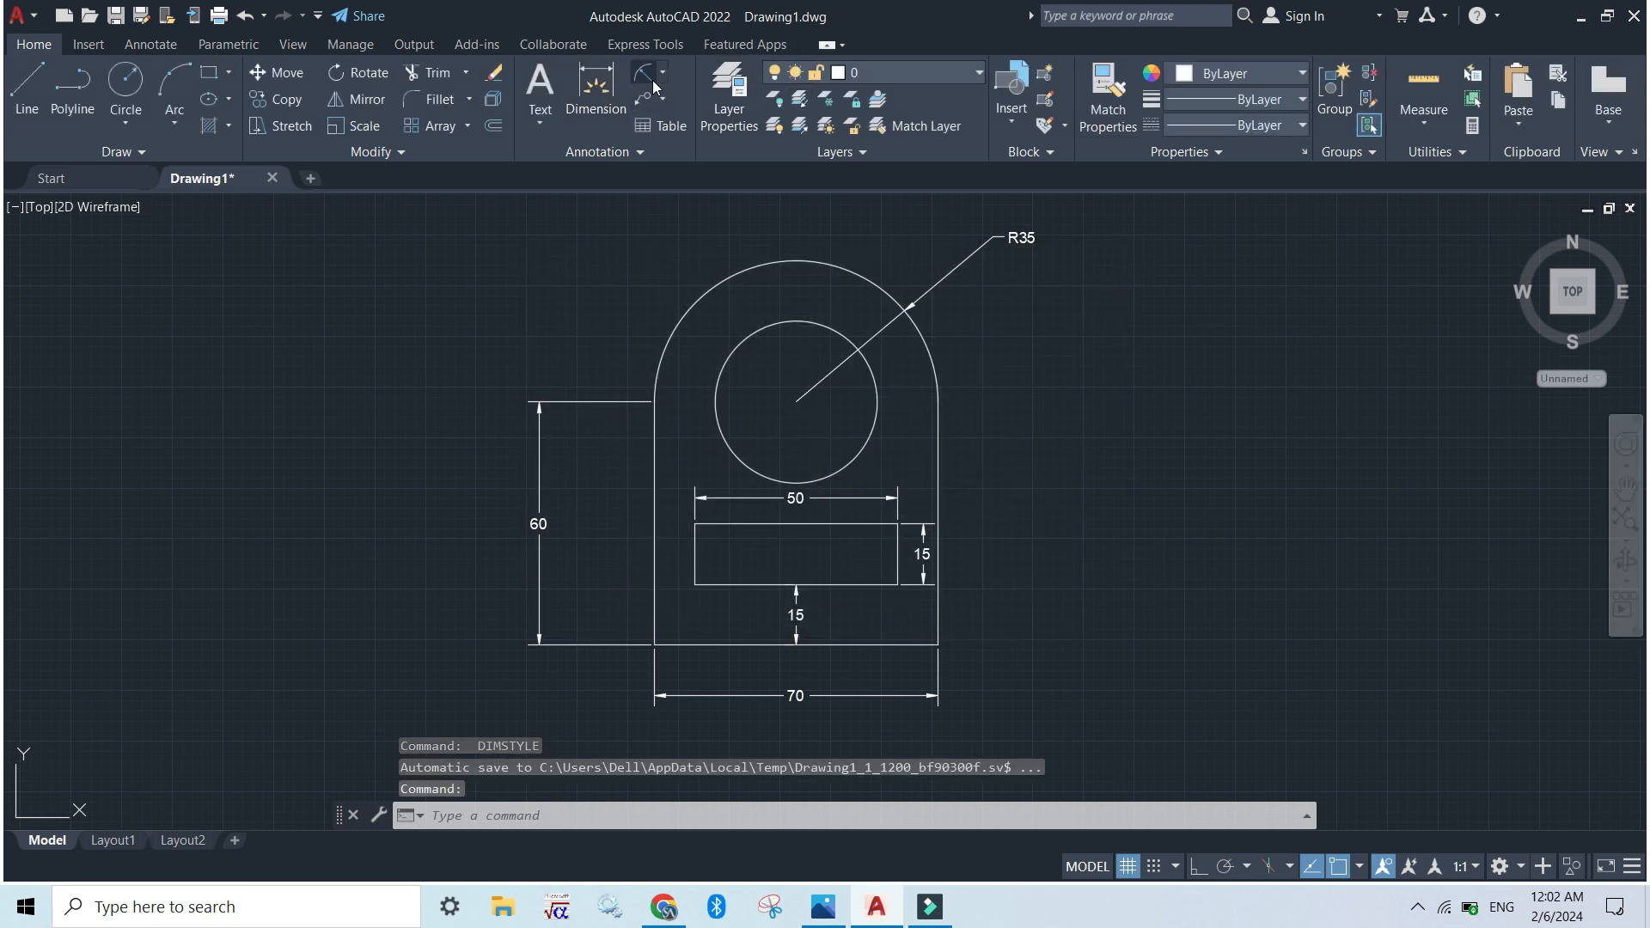
Add a diameter dimension to the inner circle, placed outside the arch to the upper left, and compare the drawing with the exercise image
click(662, 72)
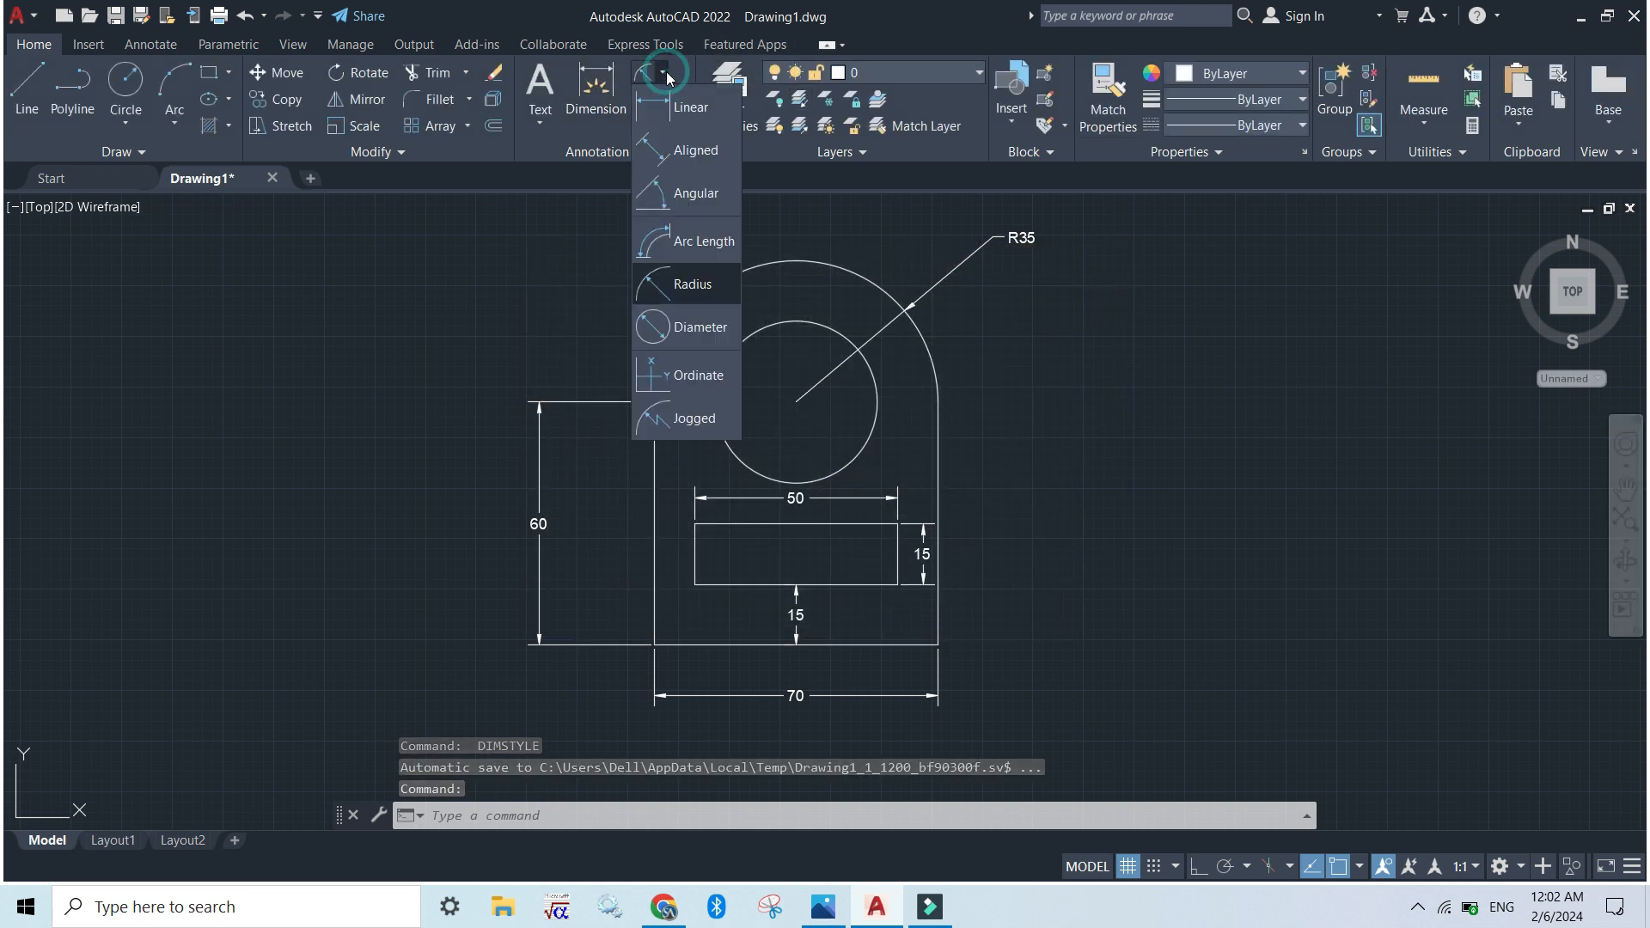
click(688, 338)
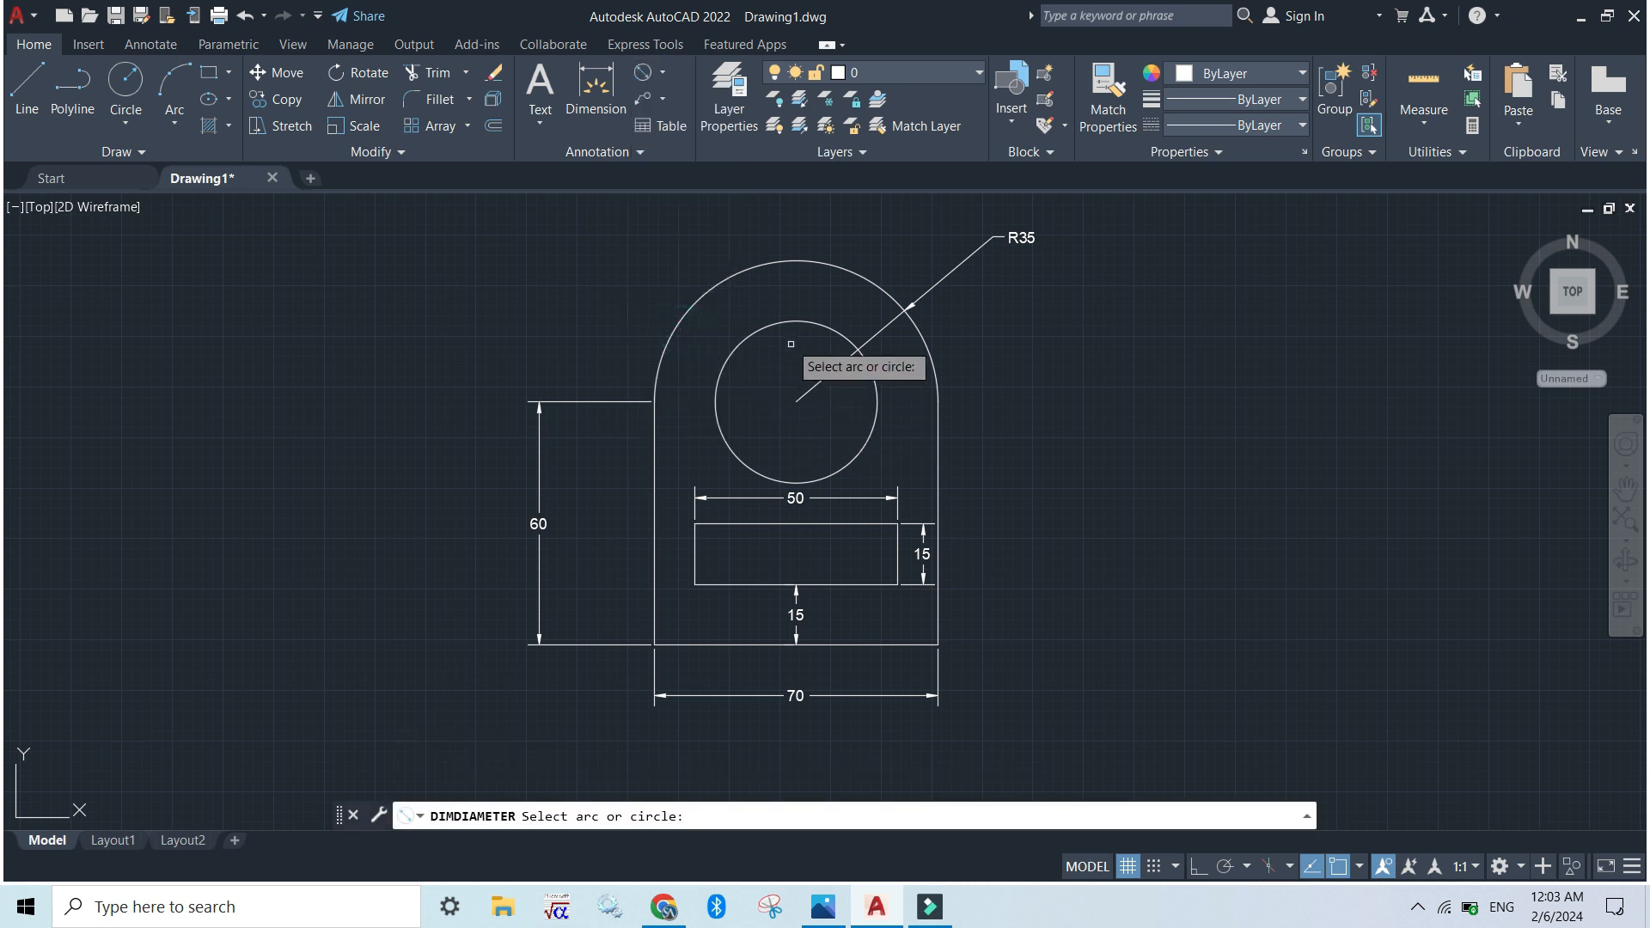
click(732, 354)
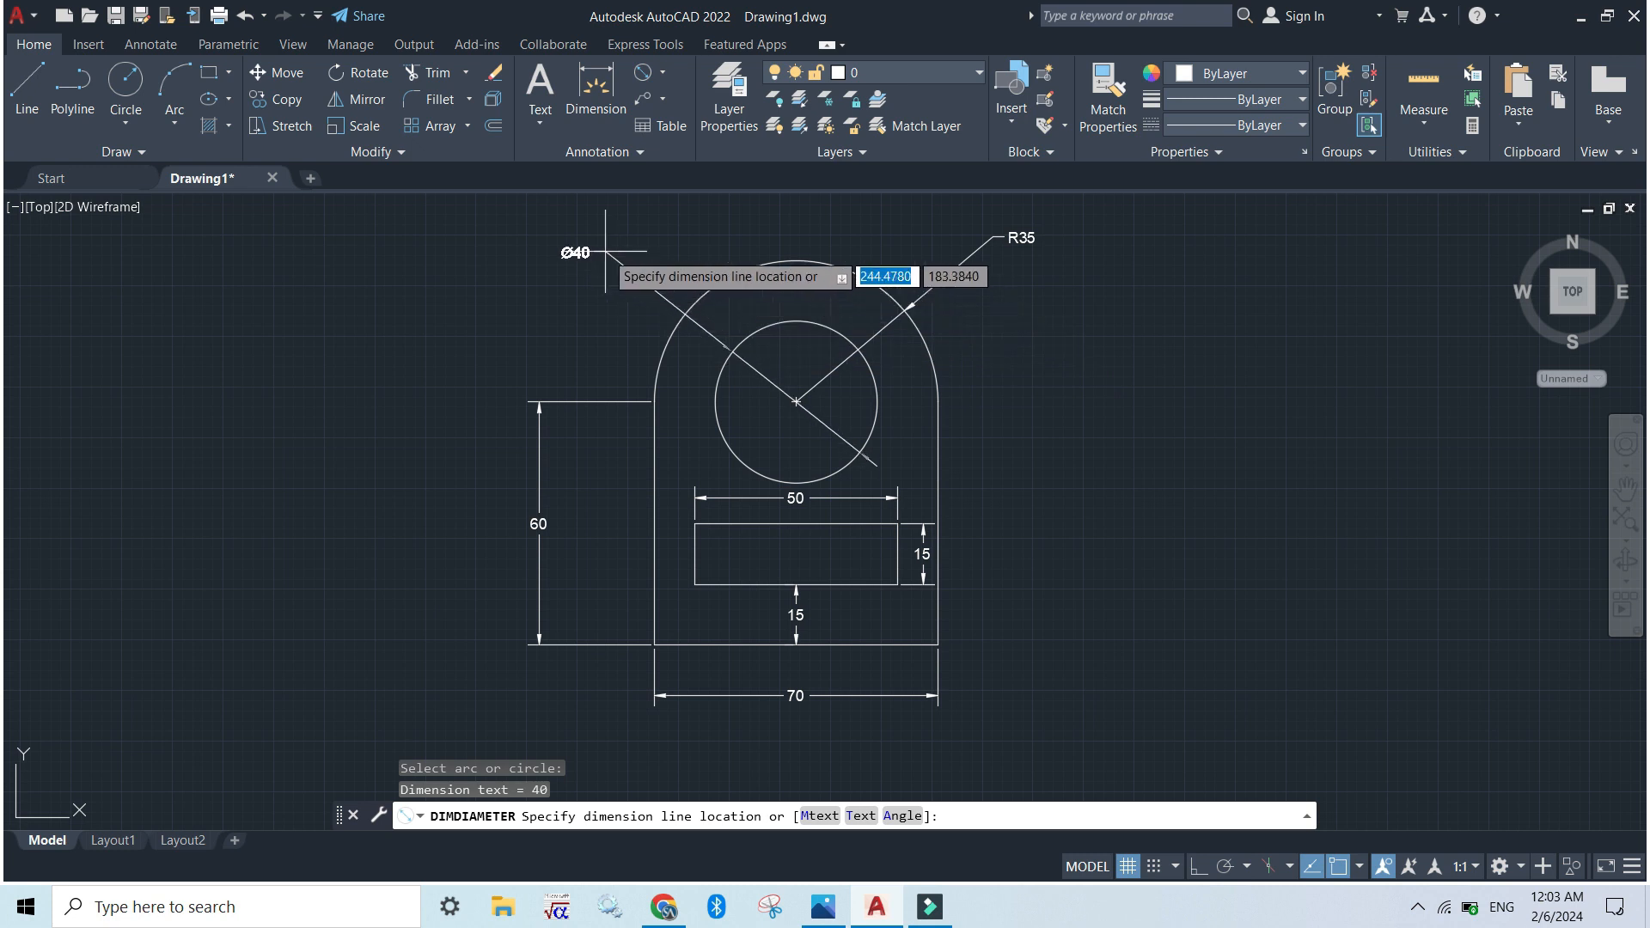
click(634, 252)
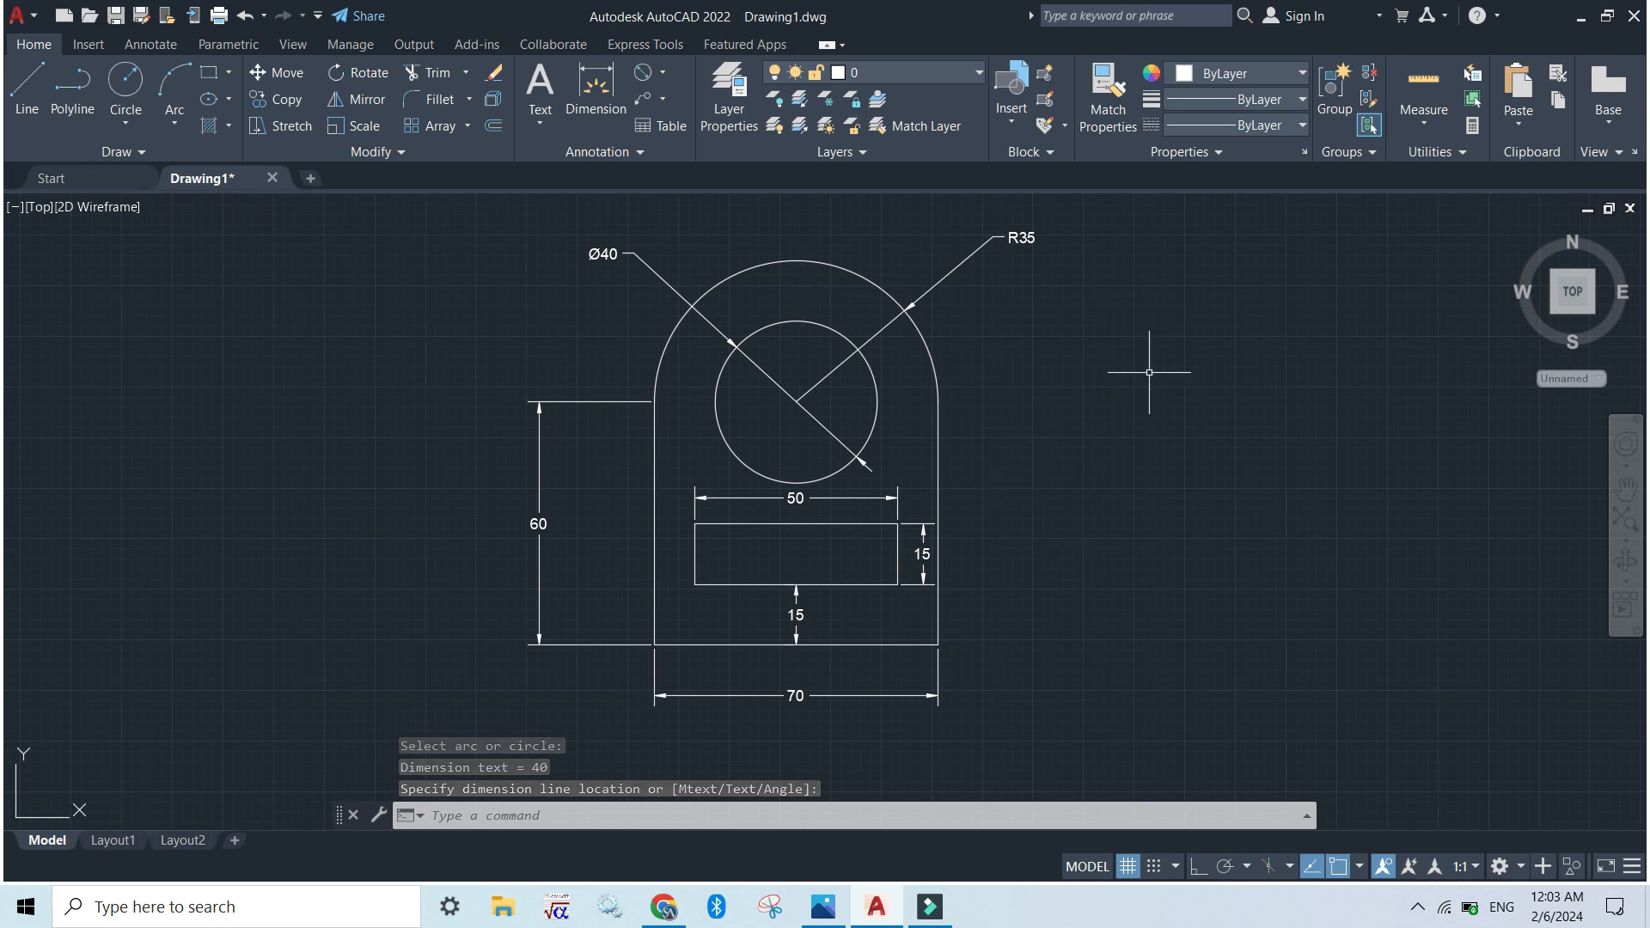
key(alt+Tab)
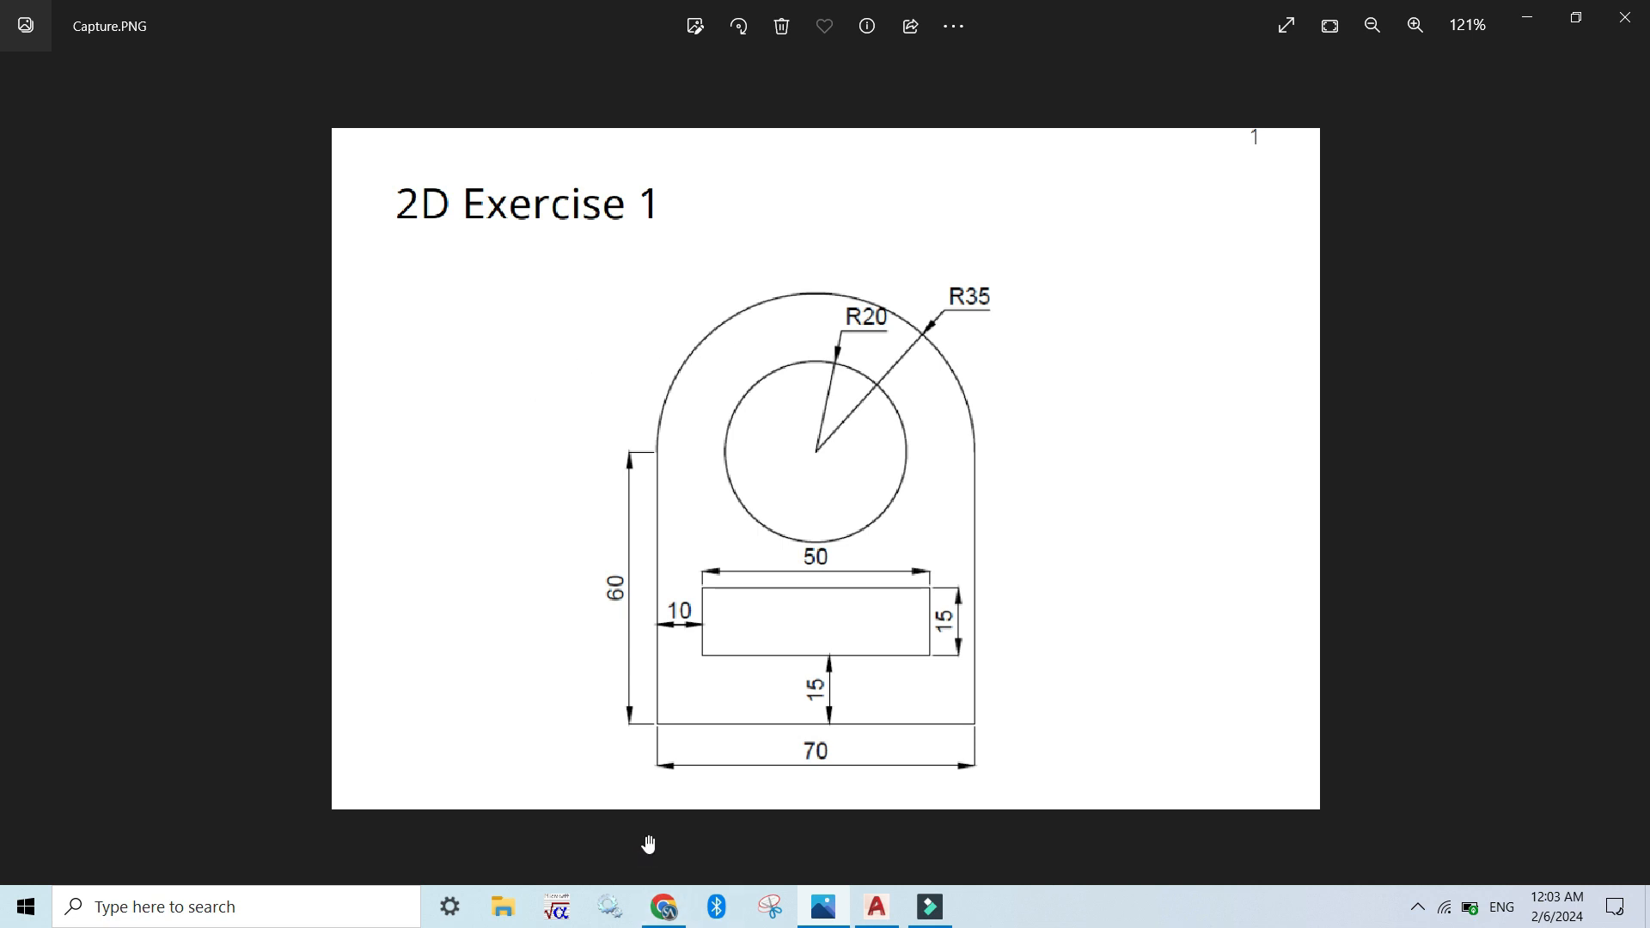
key(alt+Tab)
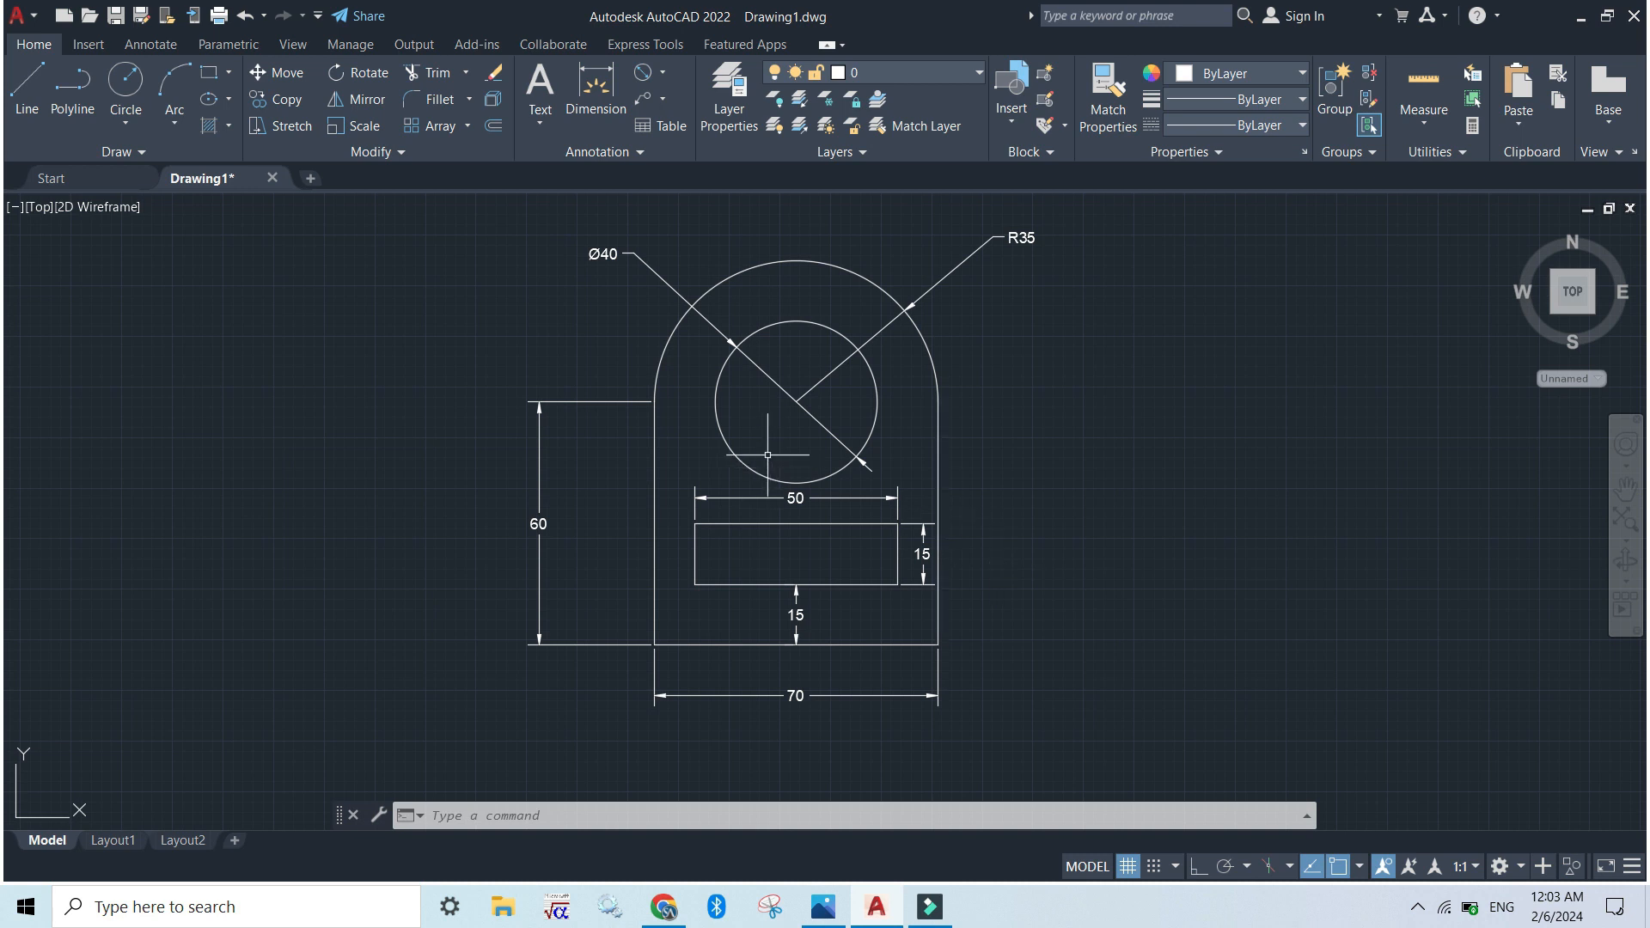
click(34, 25)
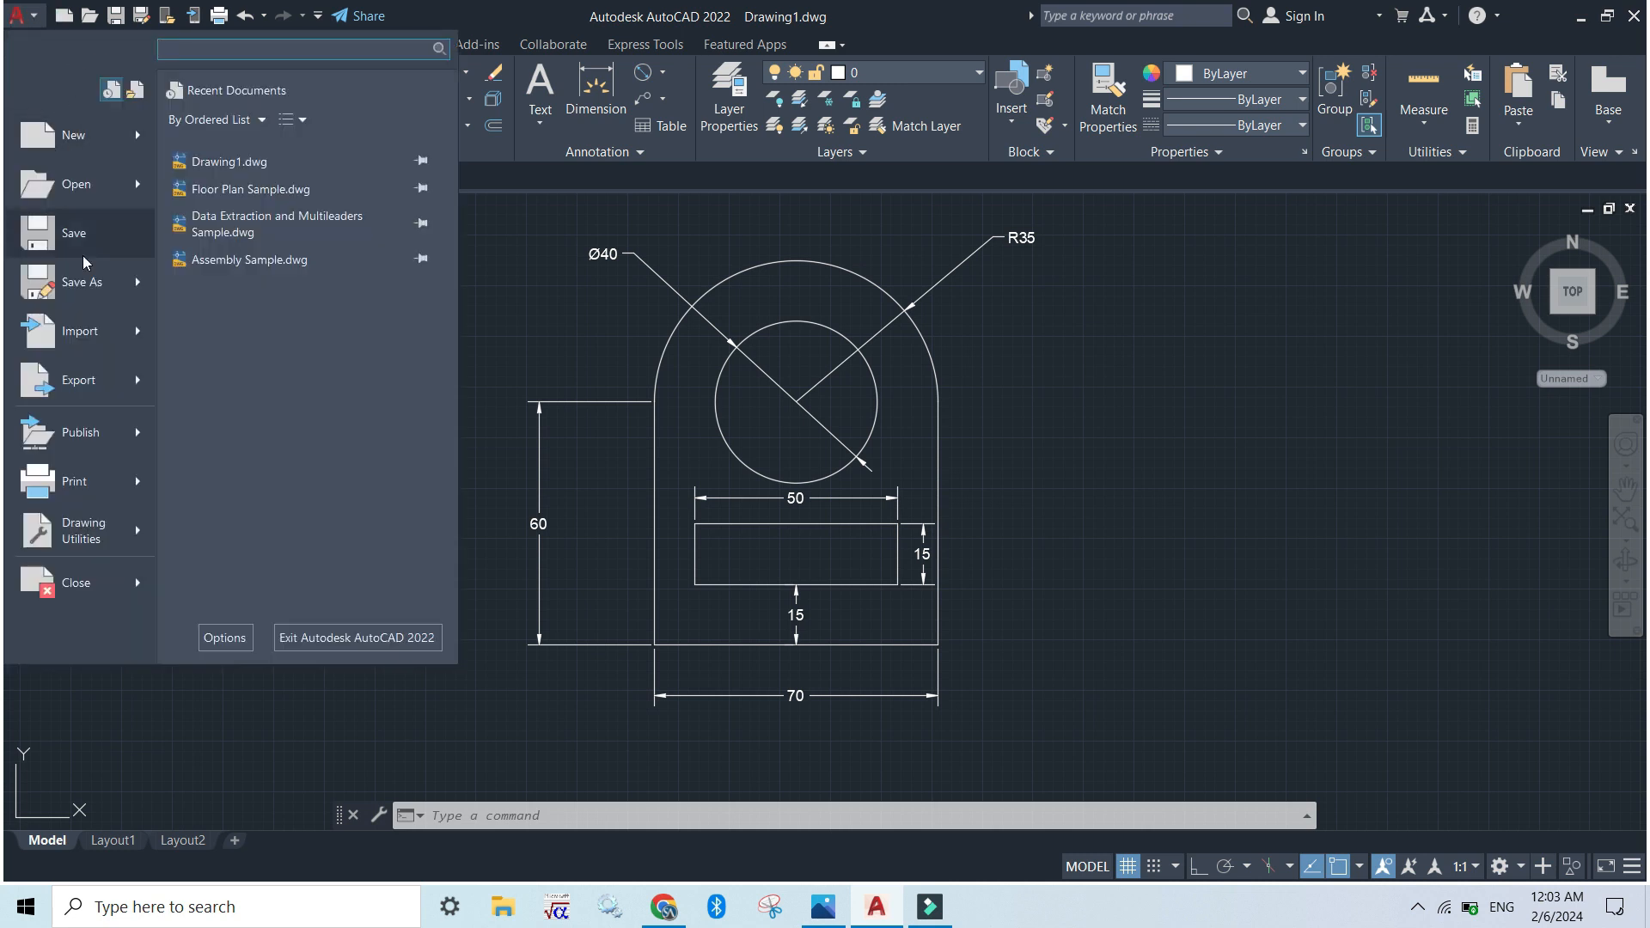
click(72, 285)
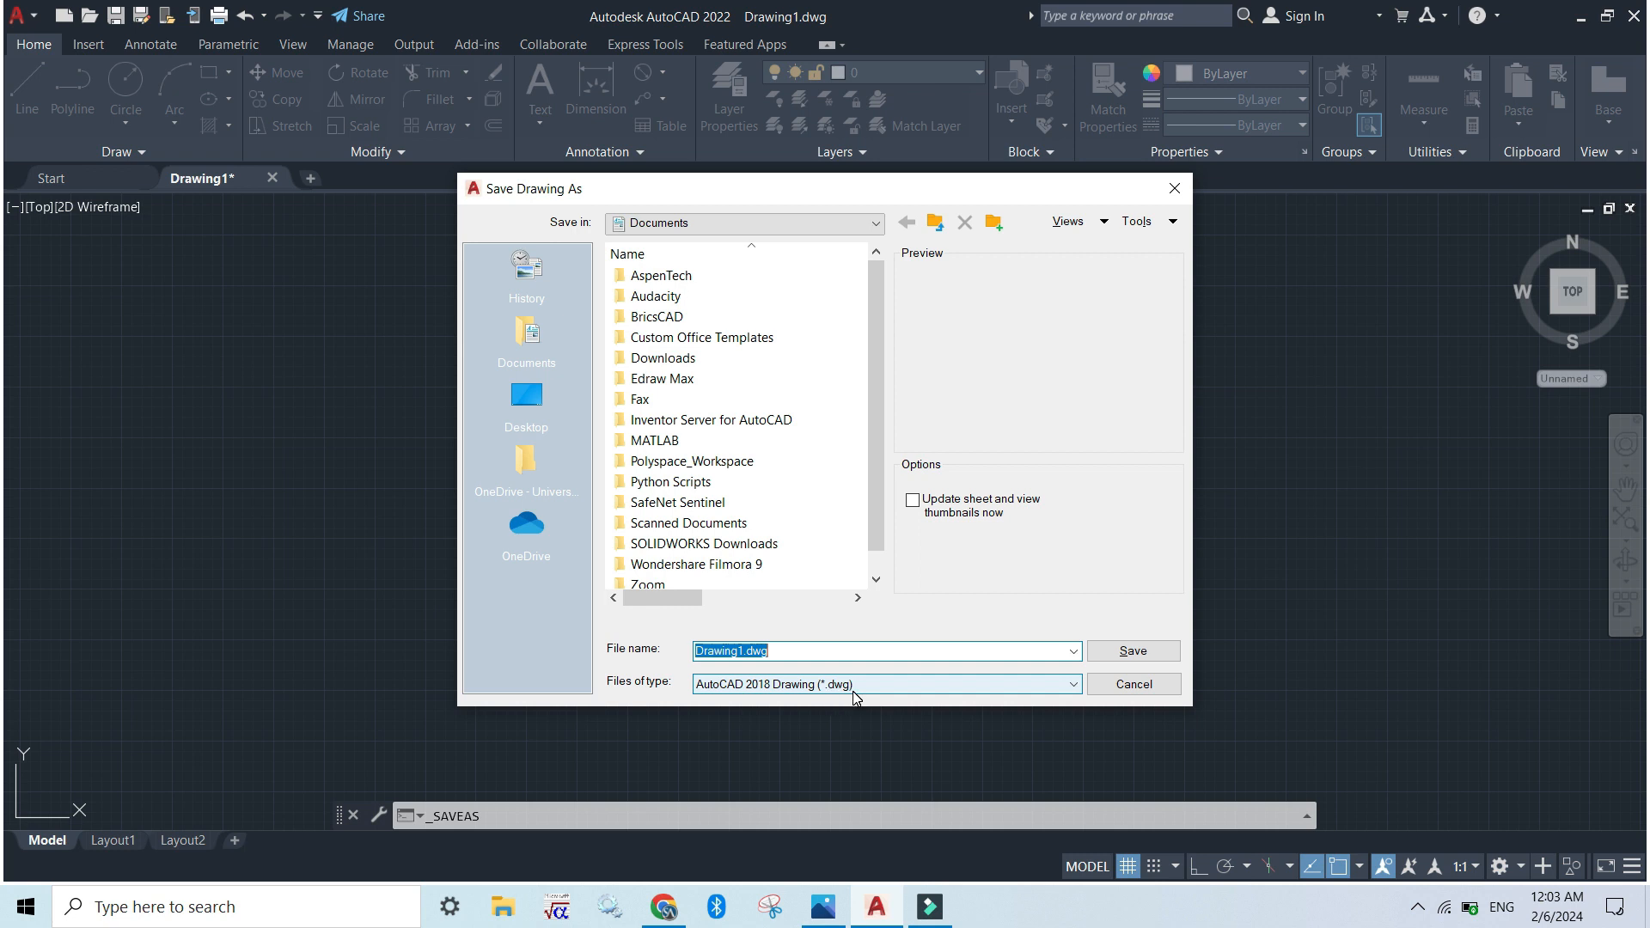
click(1174, 188)
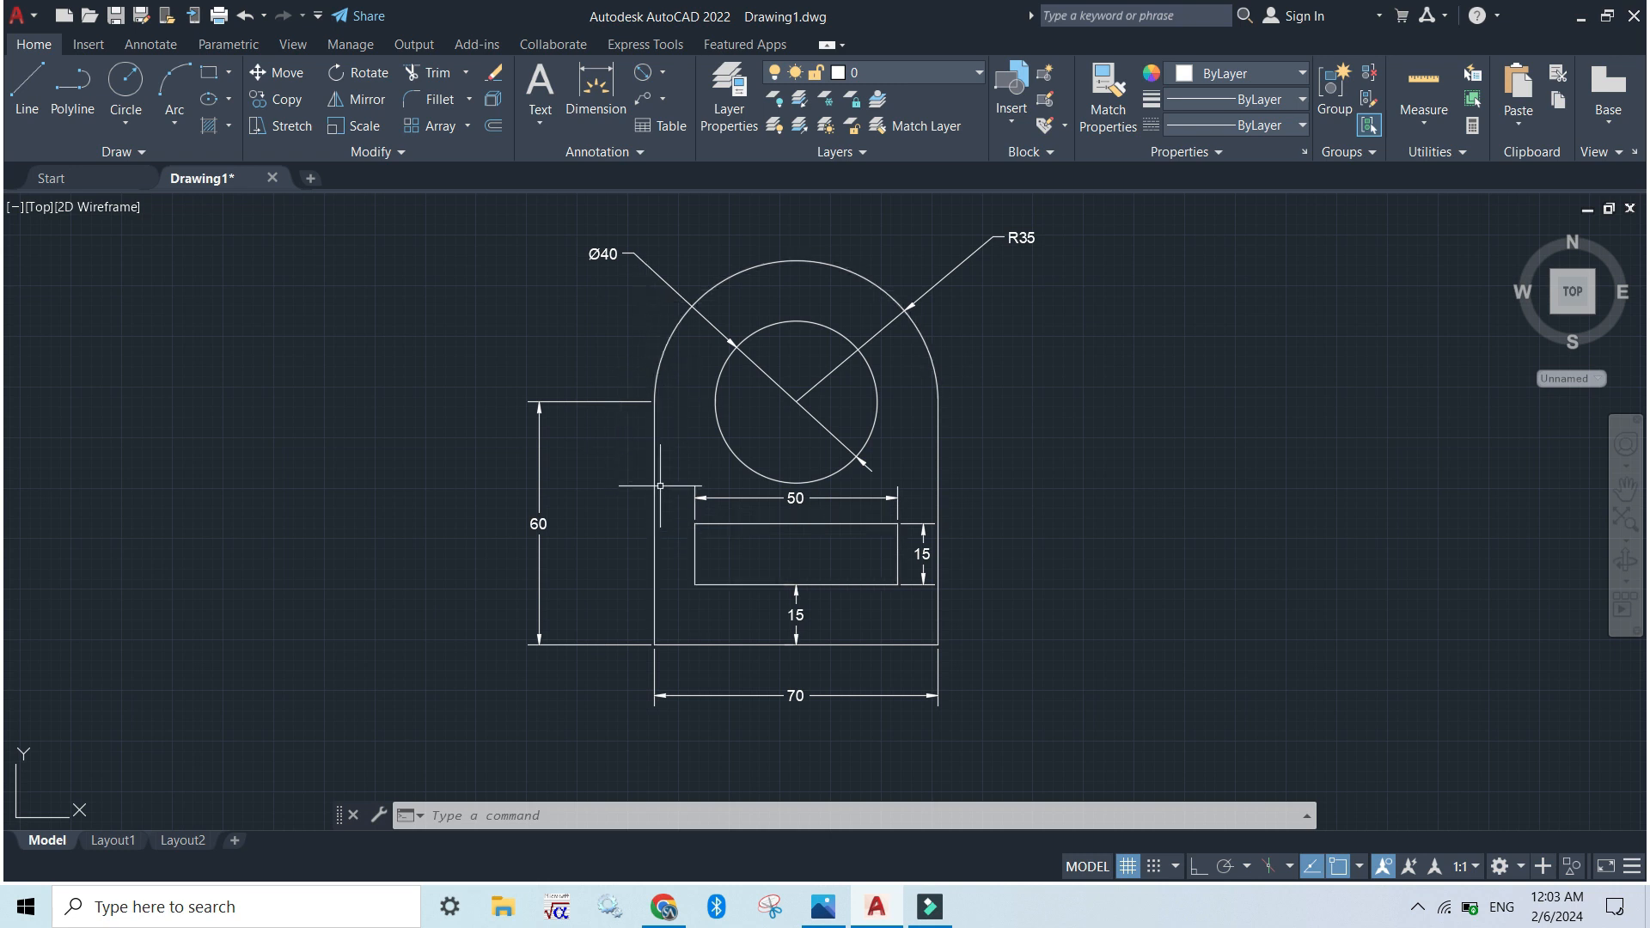
Set up a plot of the model with the DWG To PDF.pc3 plotter and ISO A4 (297.00 x 210.00 MM) paper
key(ctrl+p)
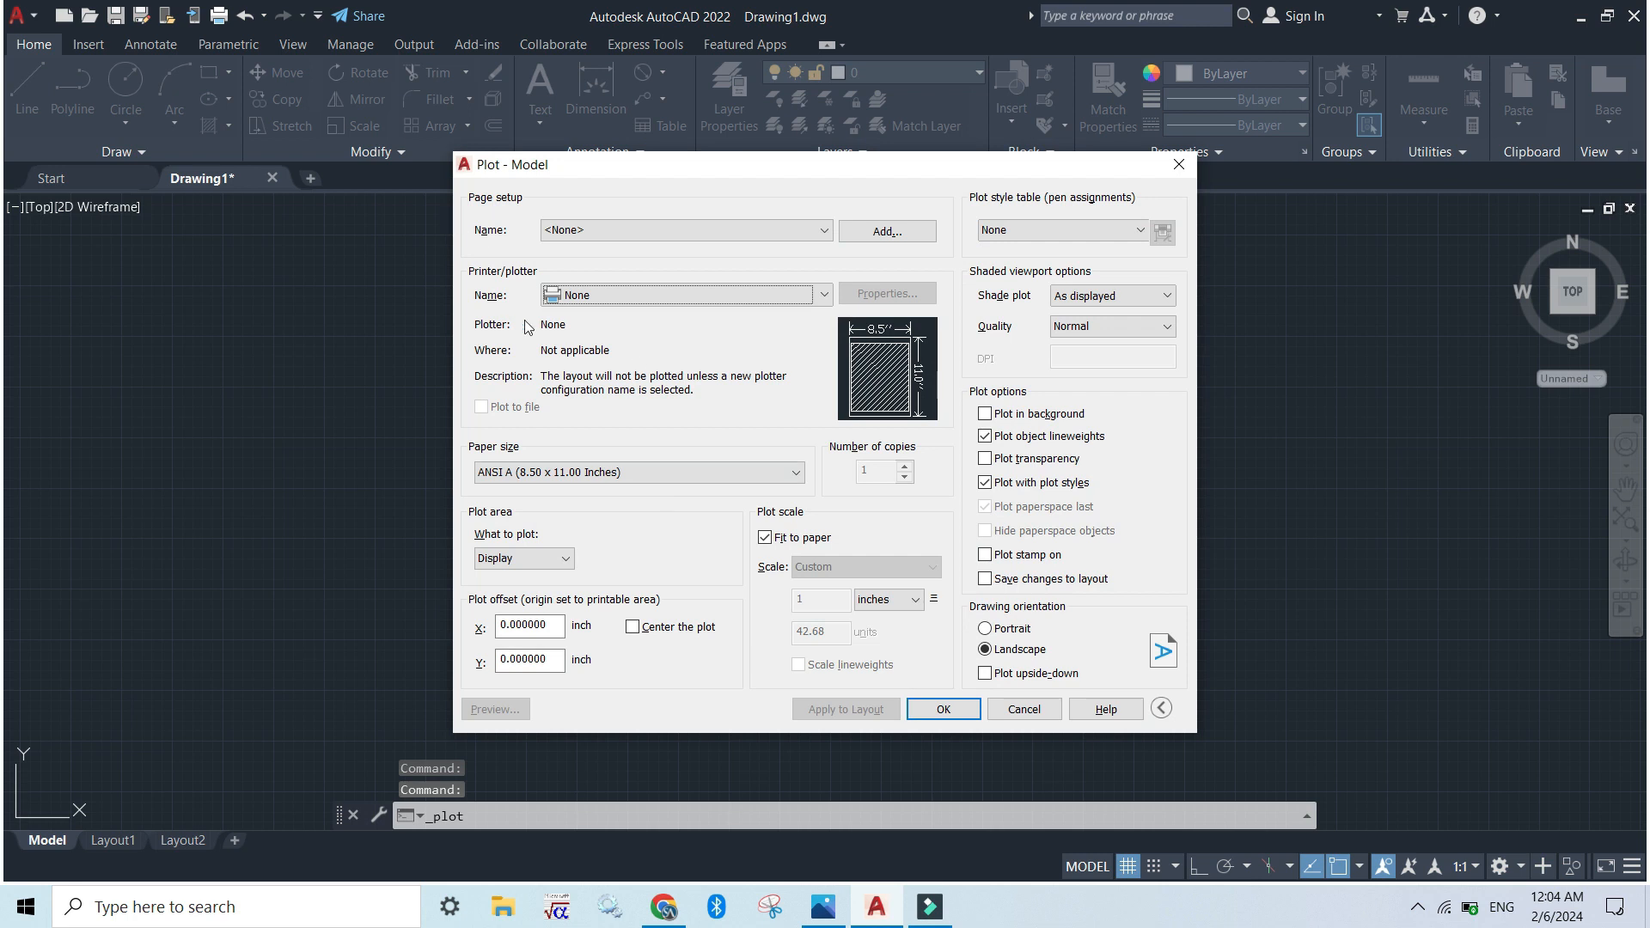
click(651, 296)
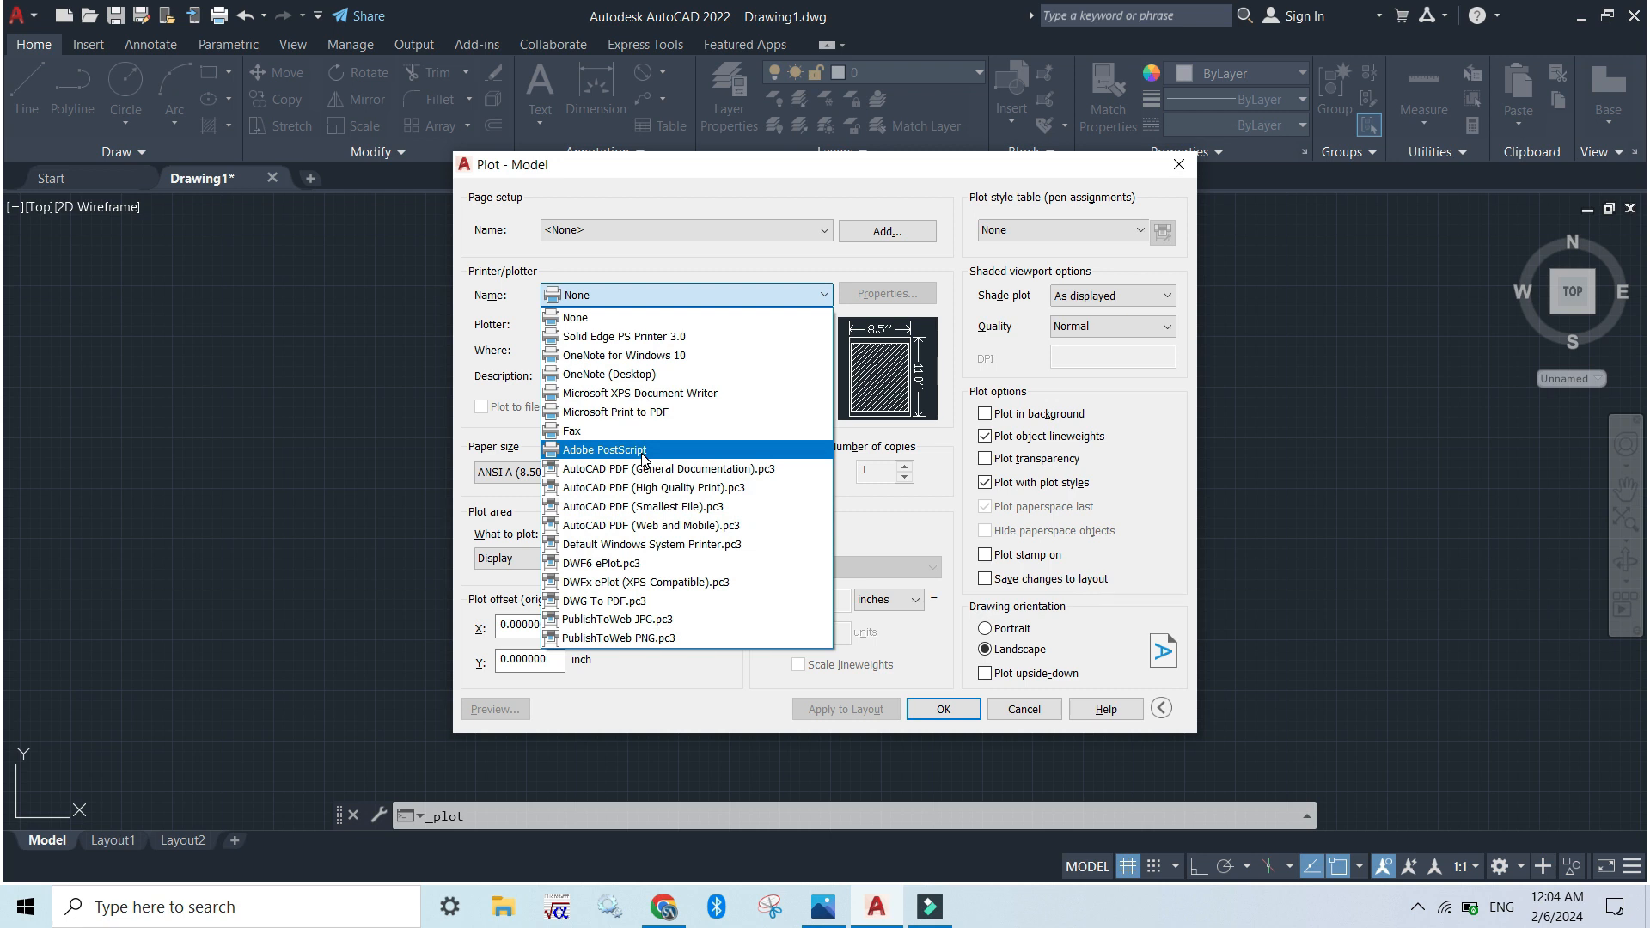
click(604, 601)
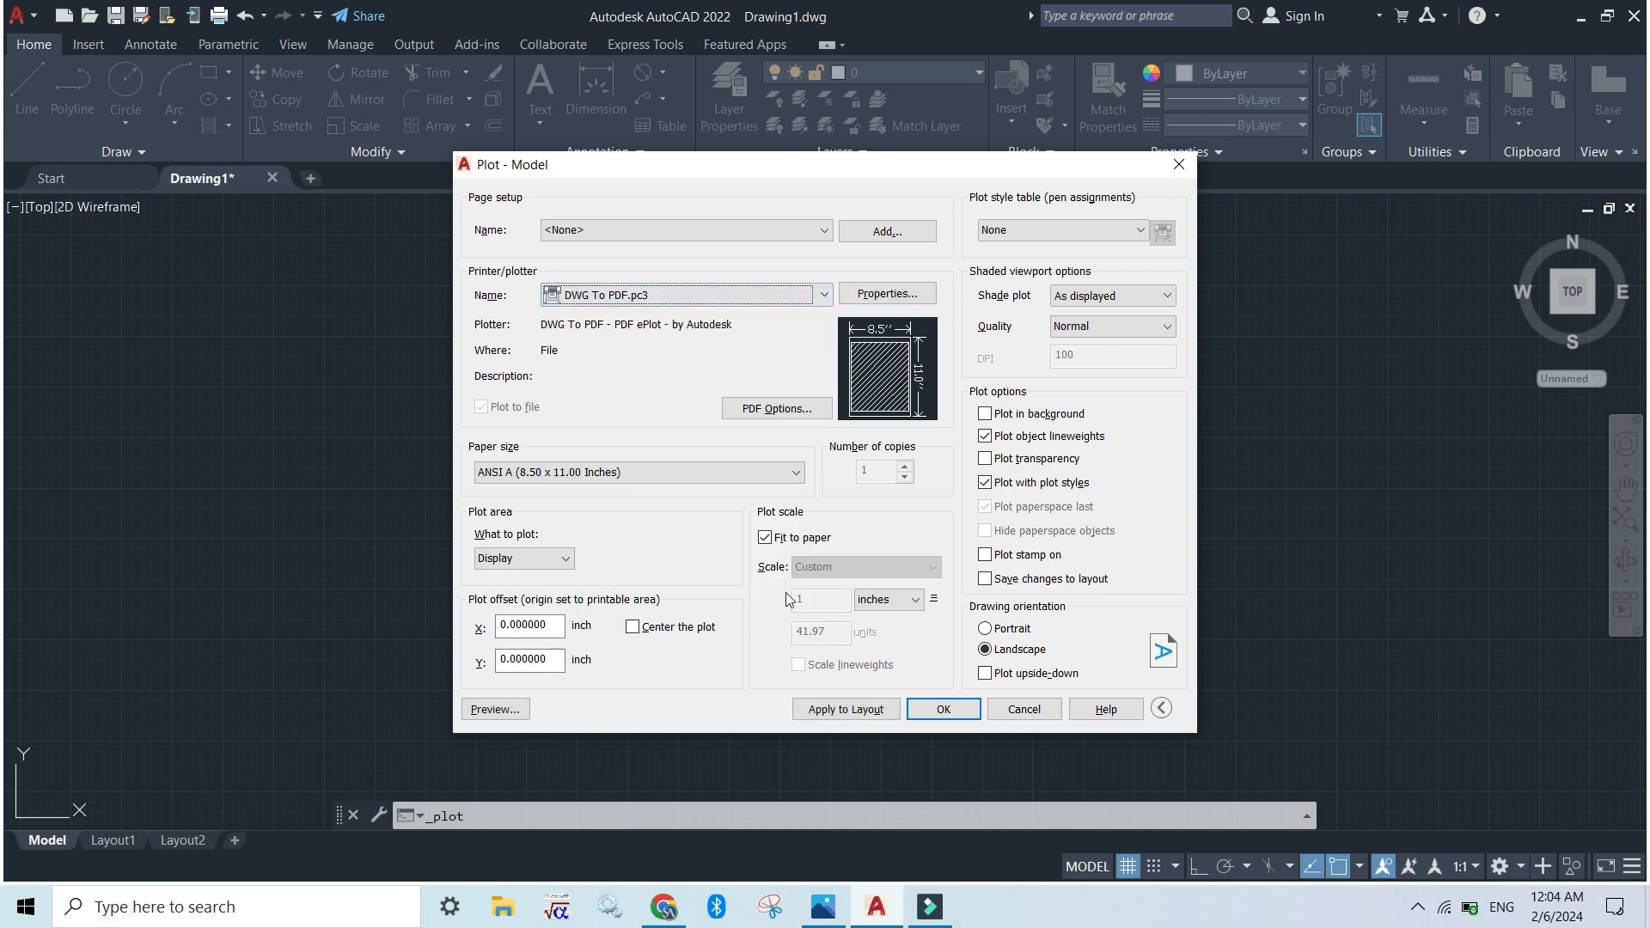
click(728, 471)
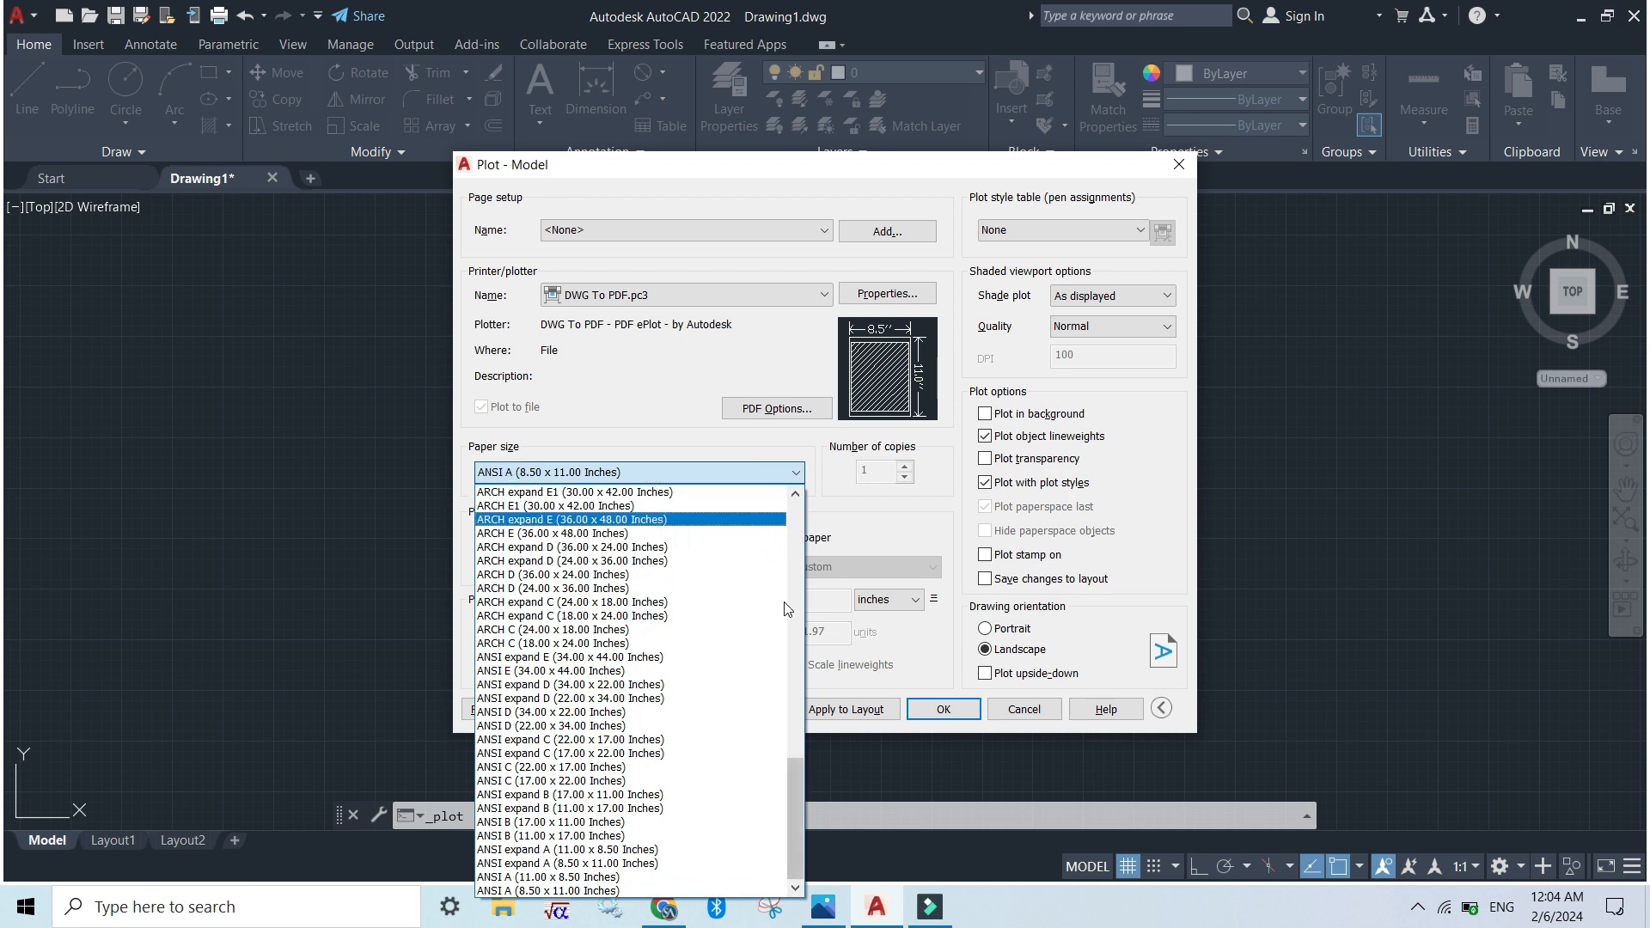
drag(795, 817, 810, 751)
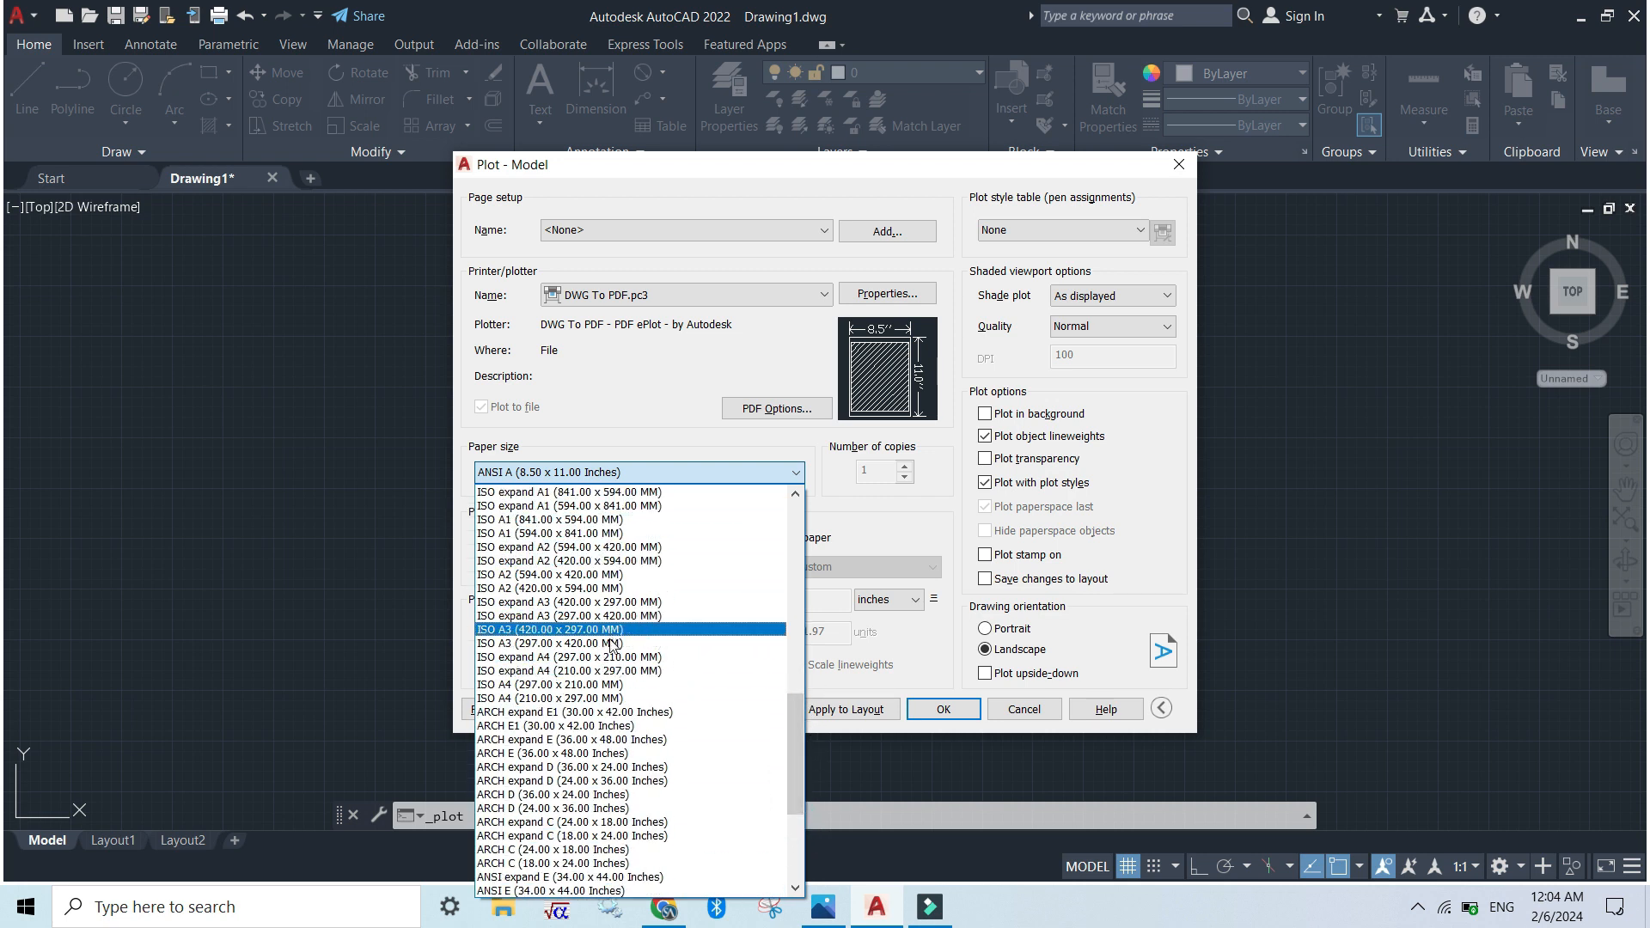
click(513, 685)
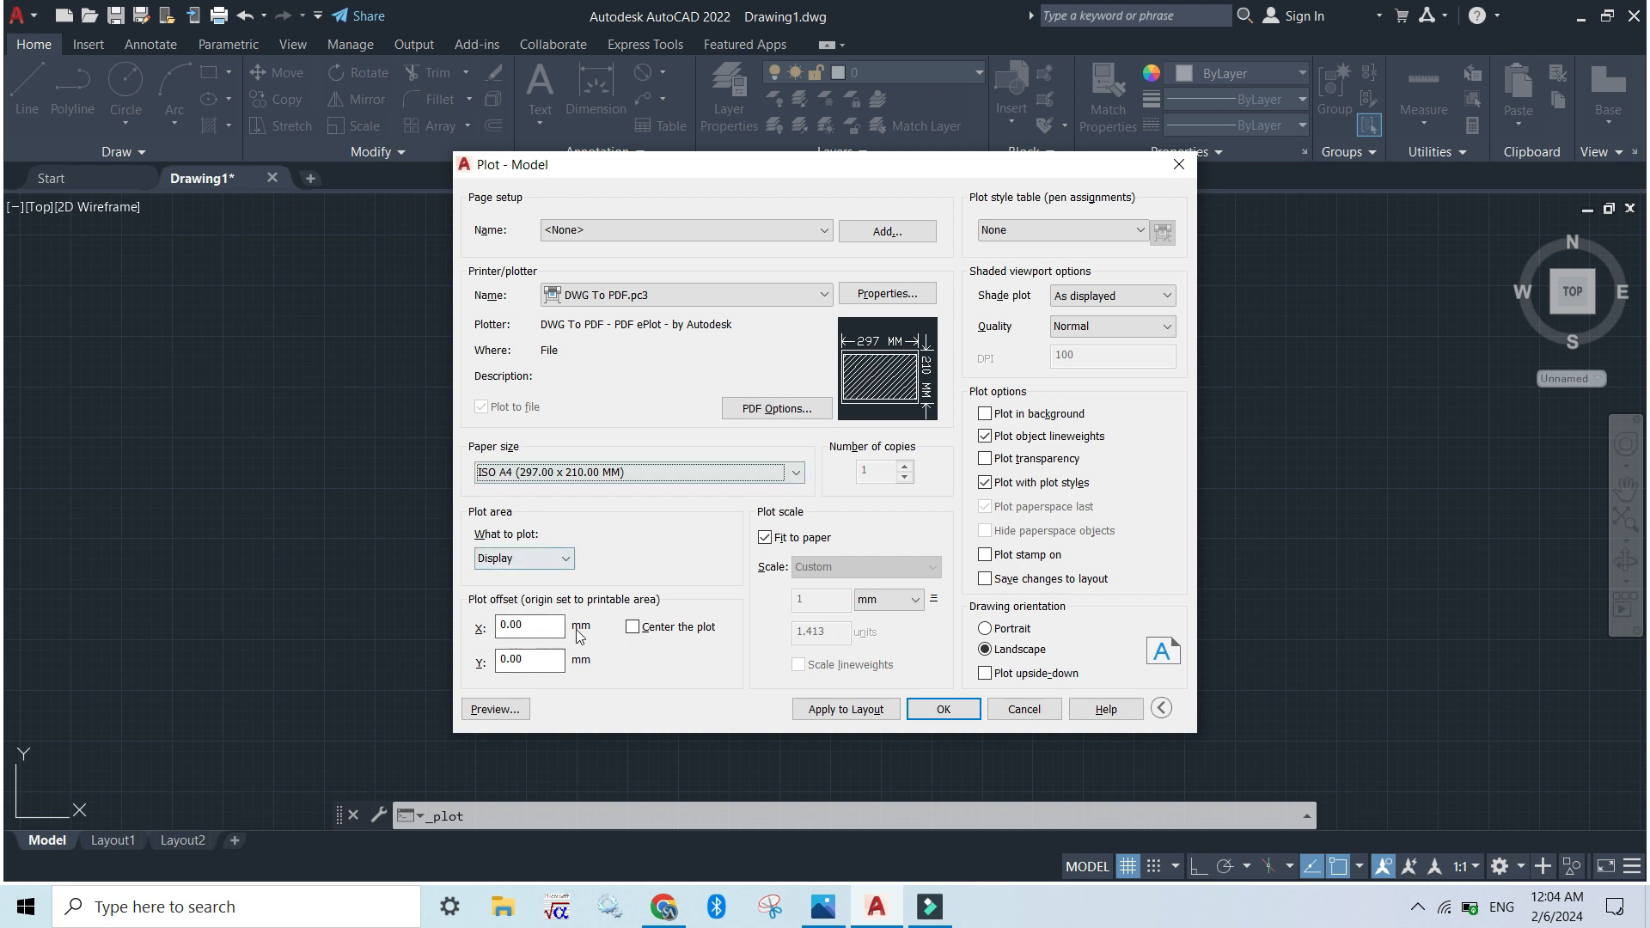
Set the plot area to a window enclosing the whole drawing with all its dimensions
click(526, 560)
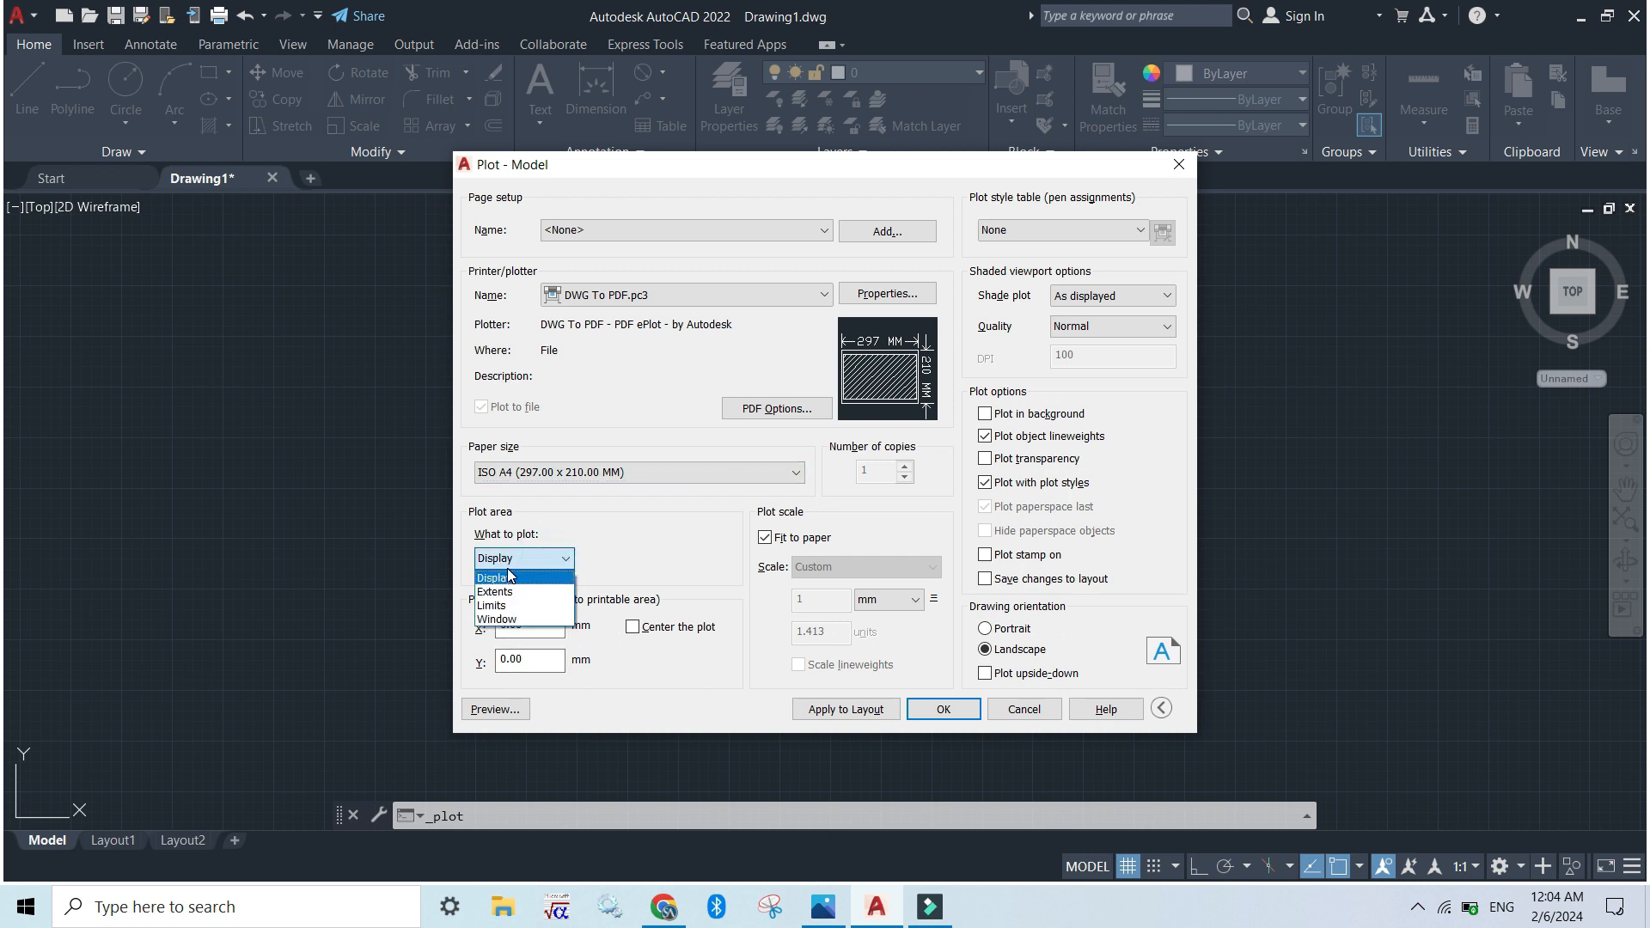
click(538, 618)
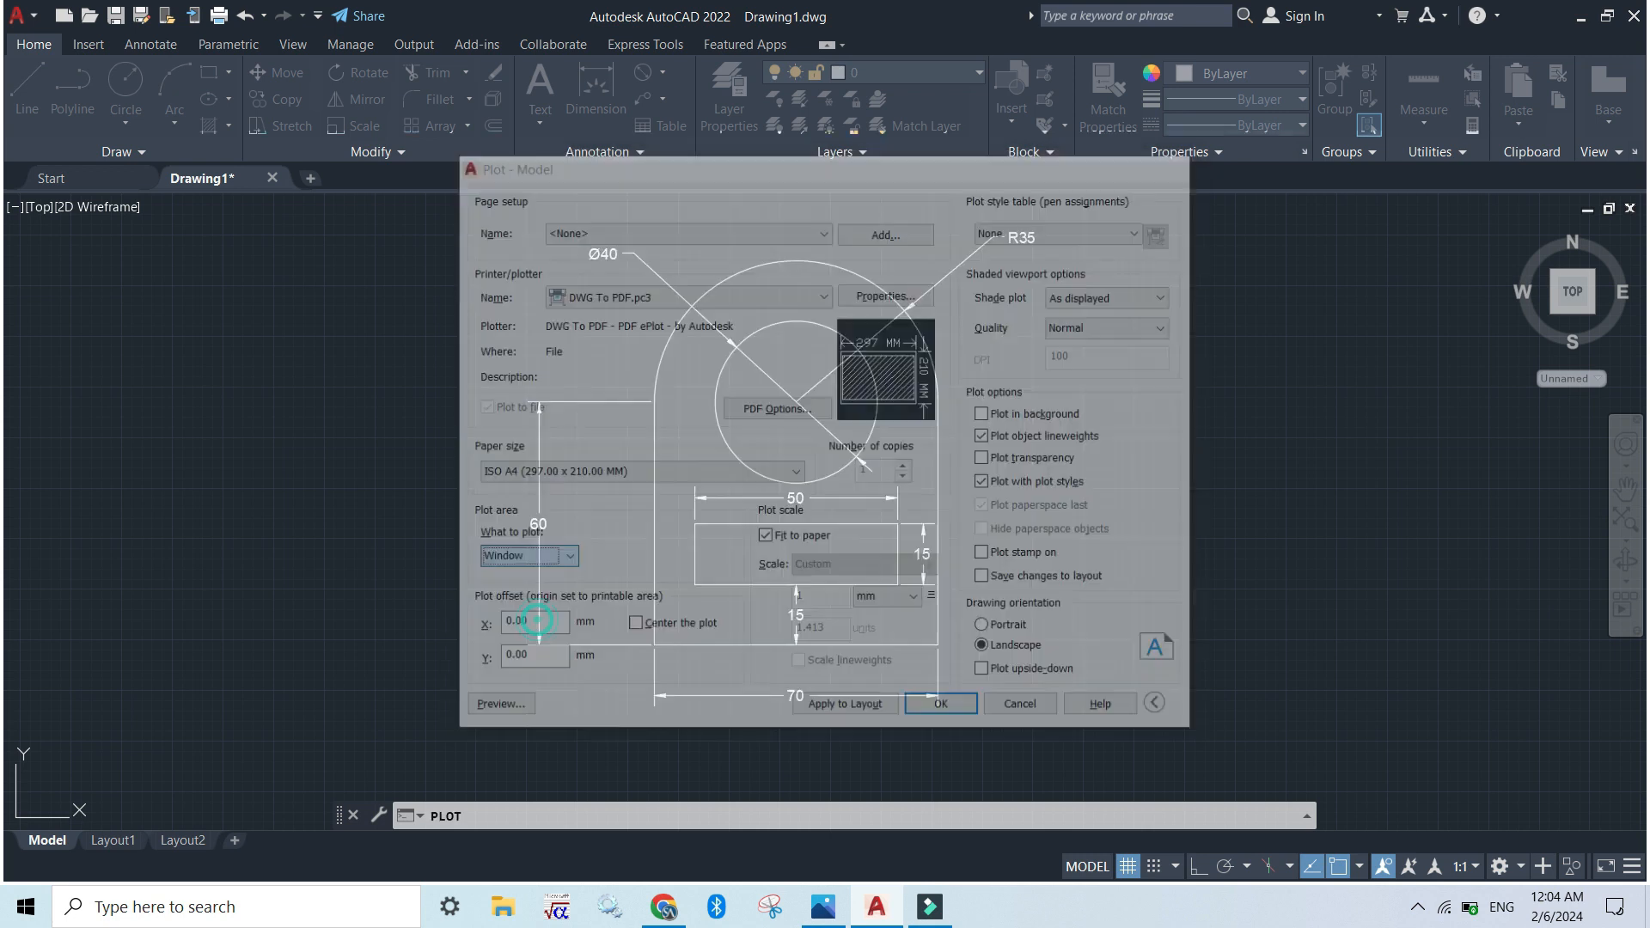
click(1143, 760)
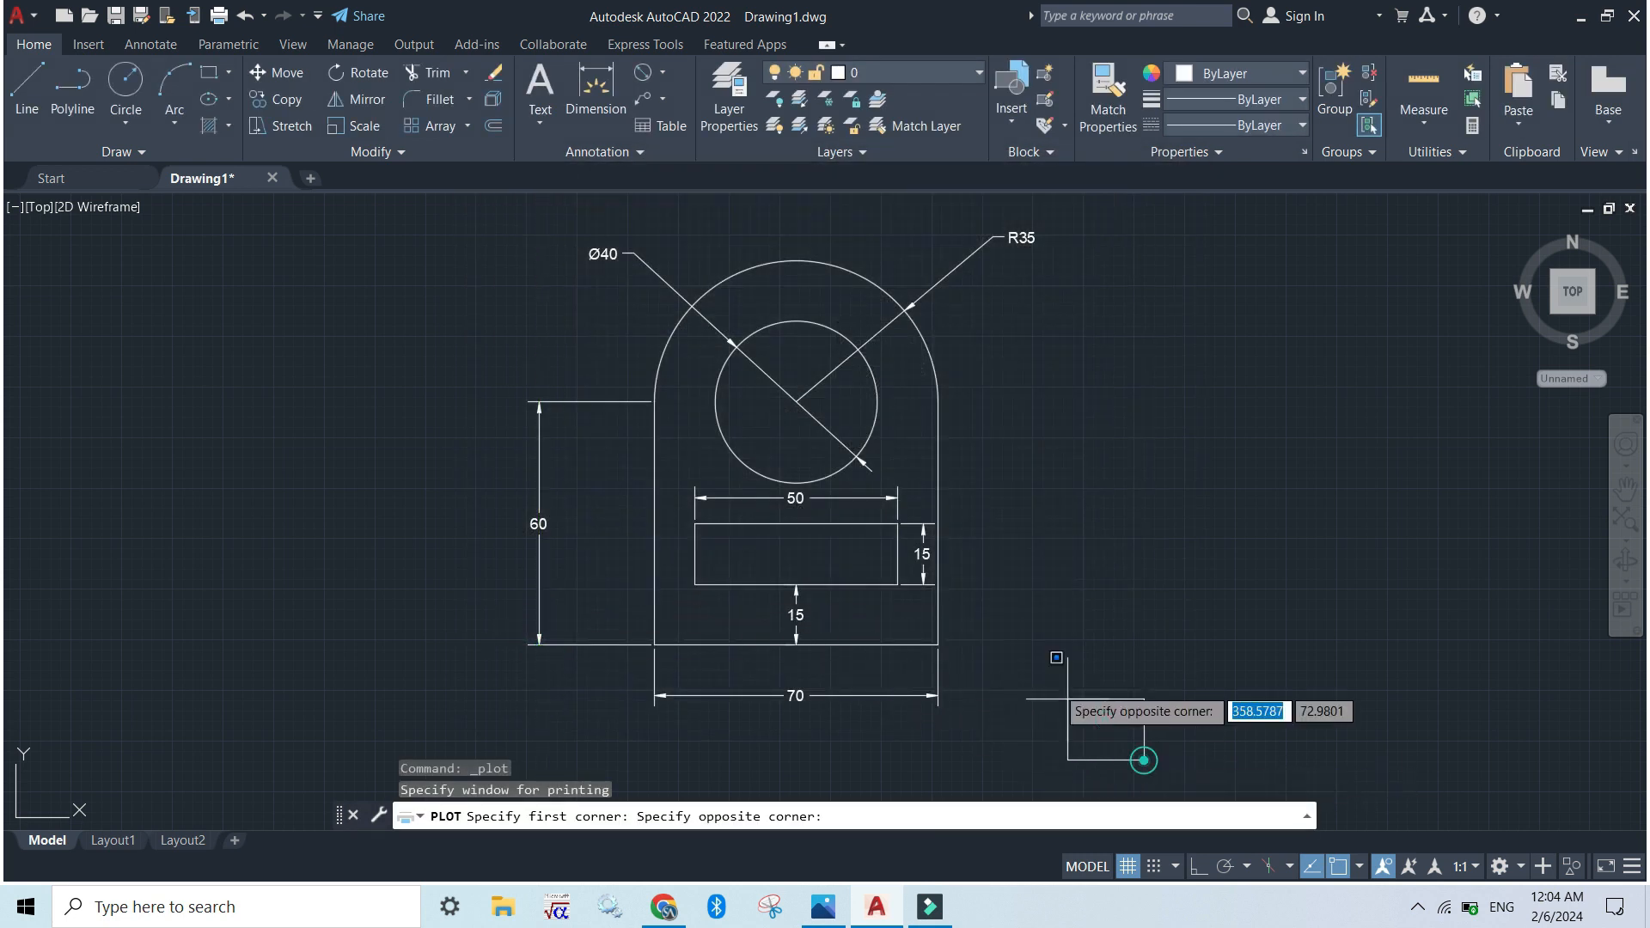
click(457, 198)
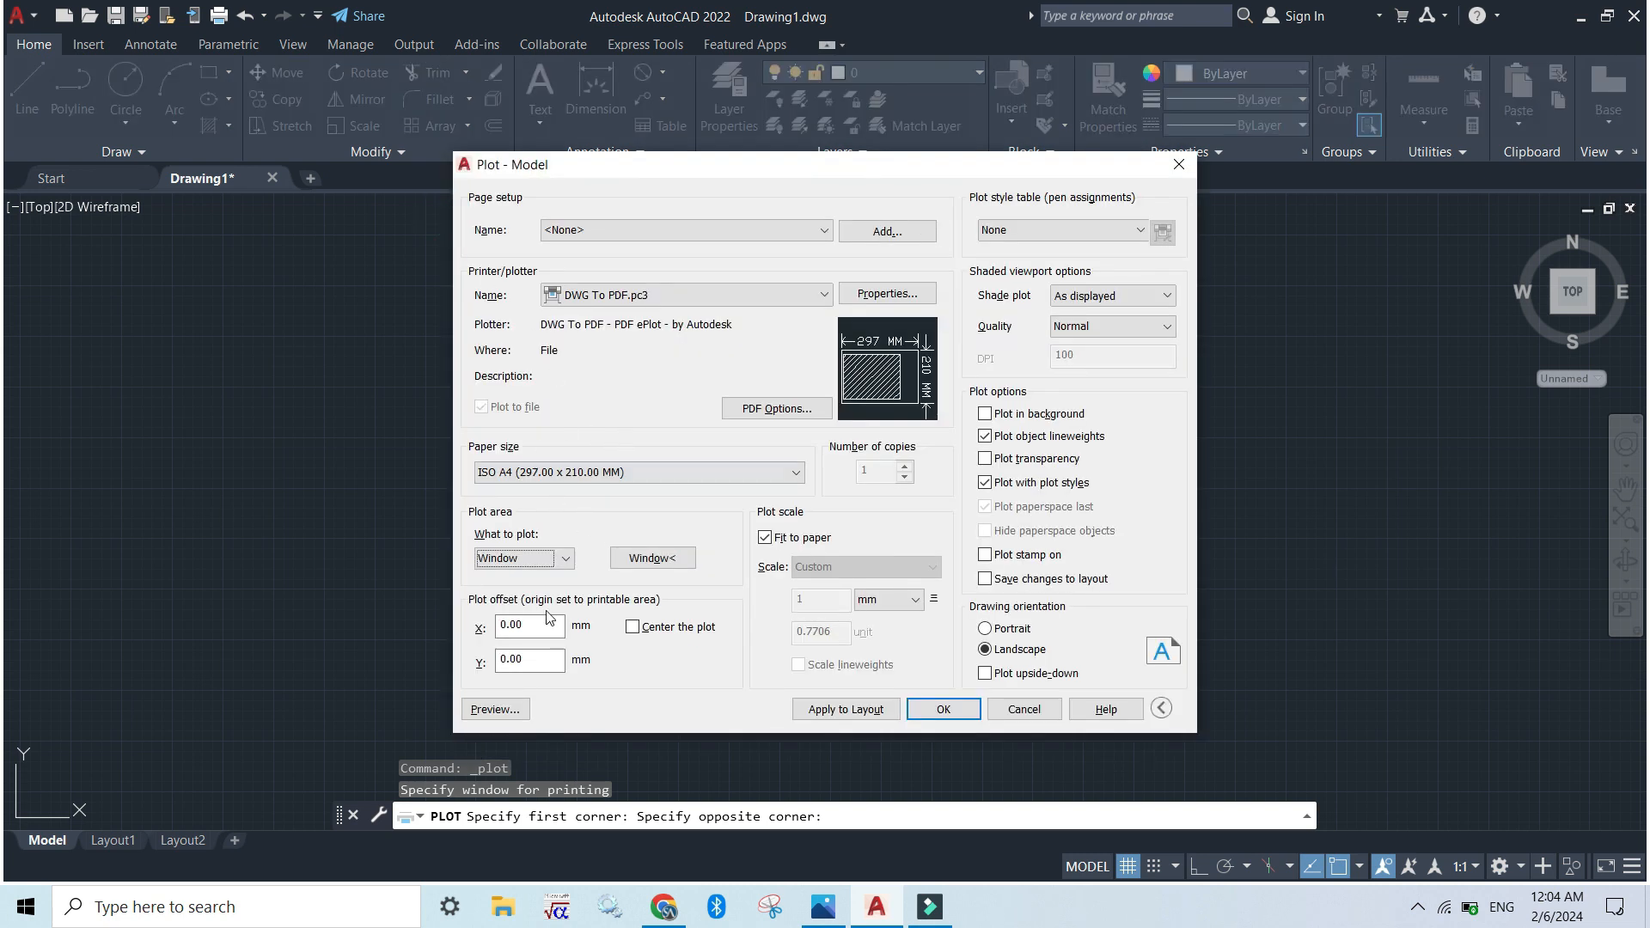
Center the plot on the sheet and check the page in the plot preview before returning to the drawing
click(635, 633)
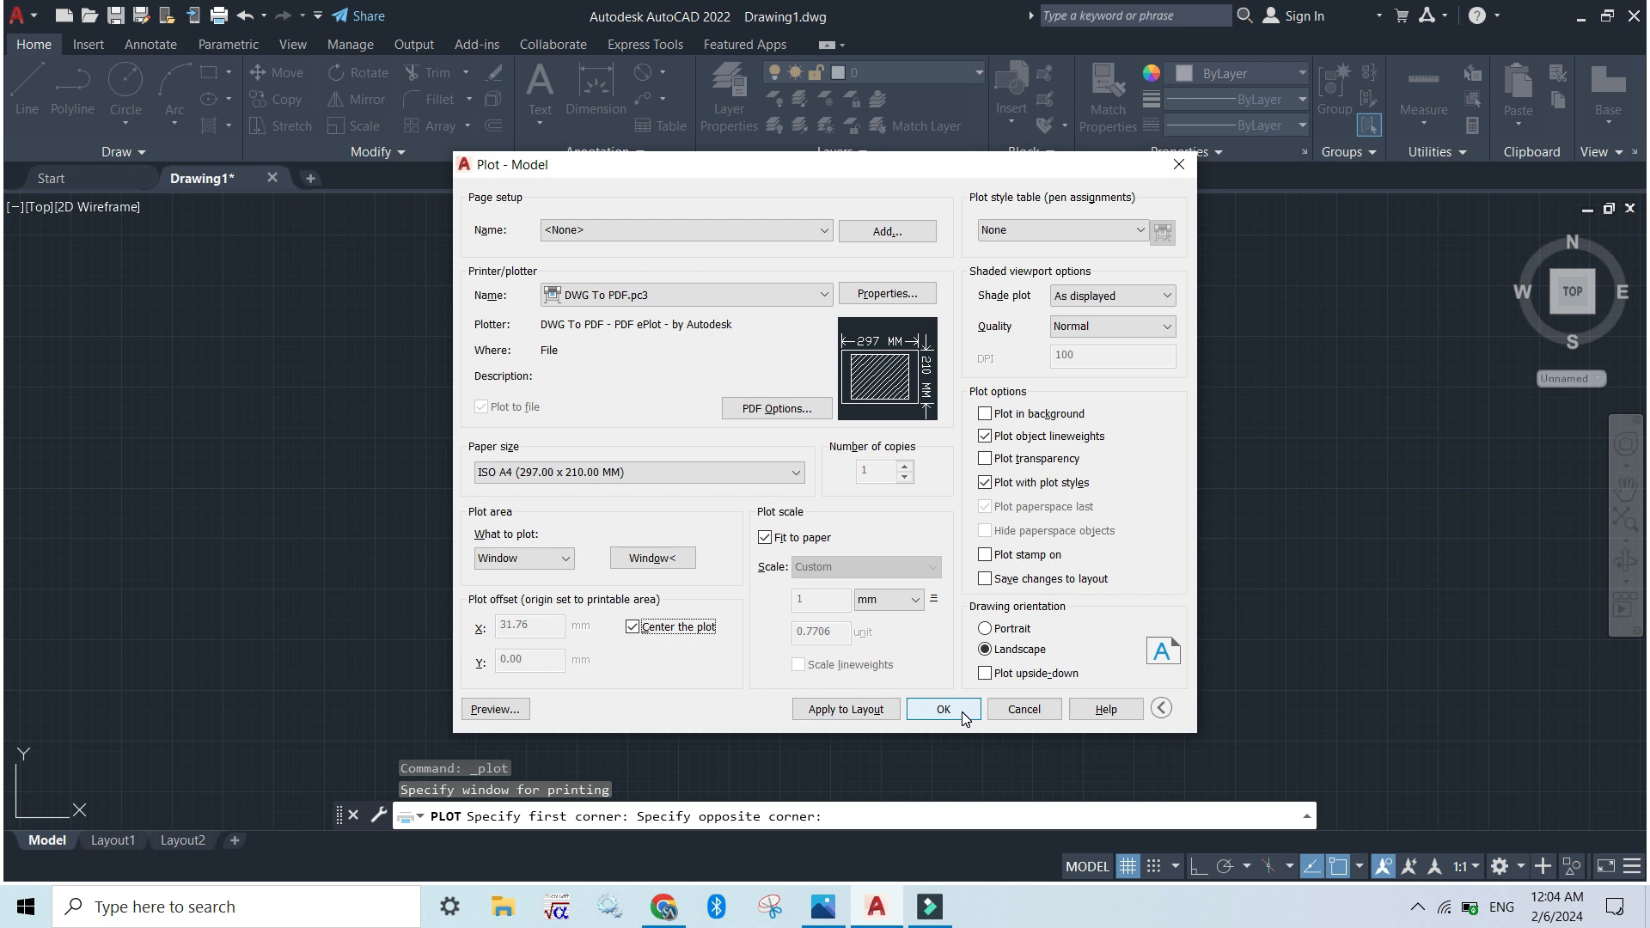
click(498, 709)
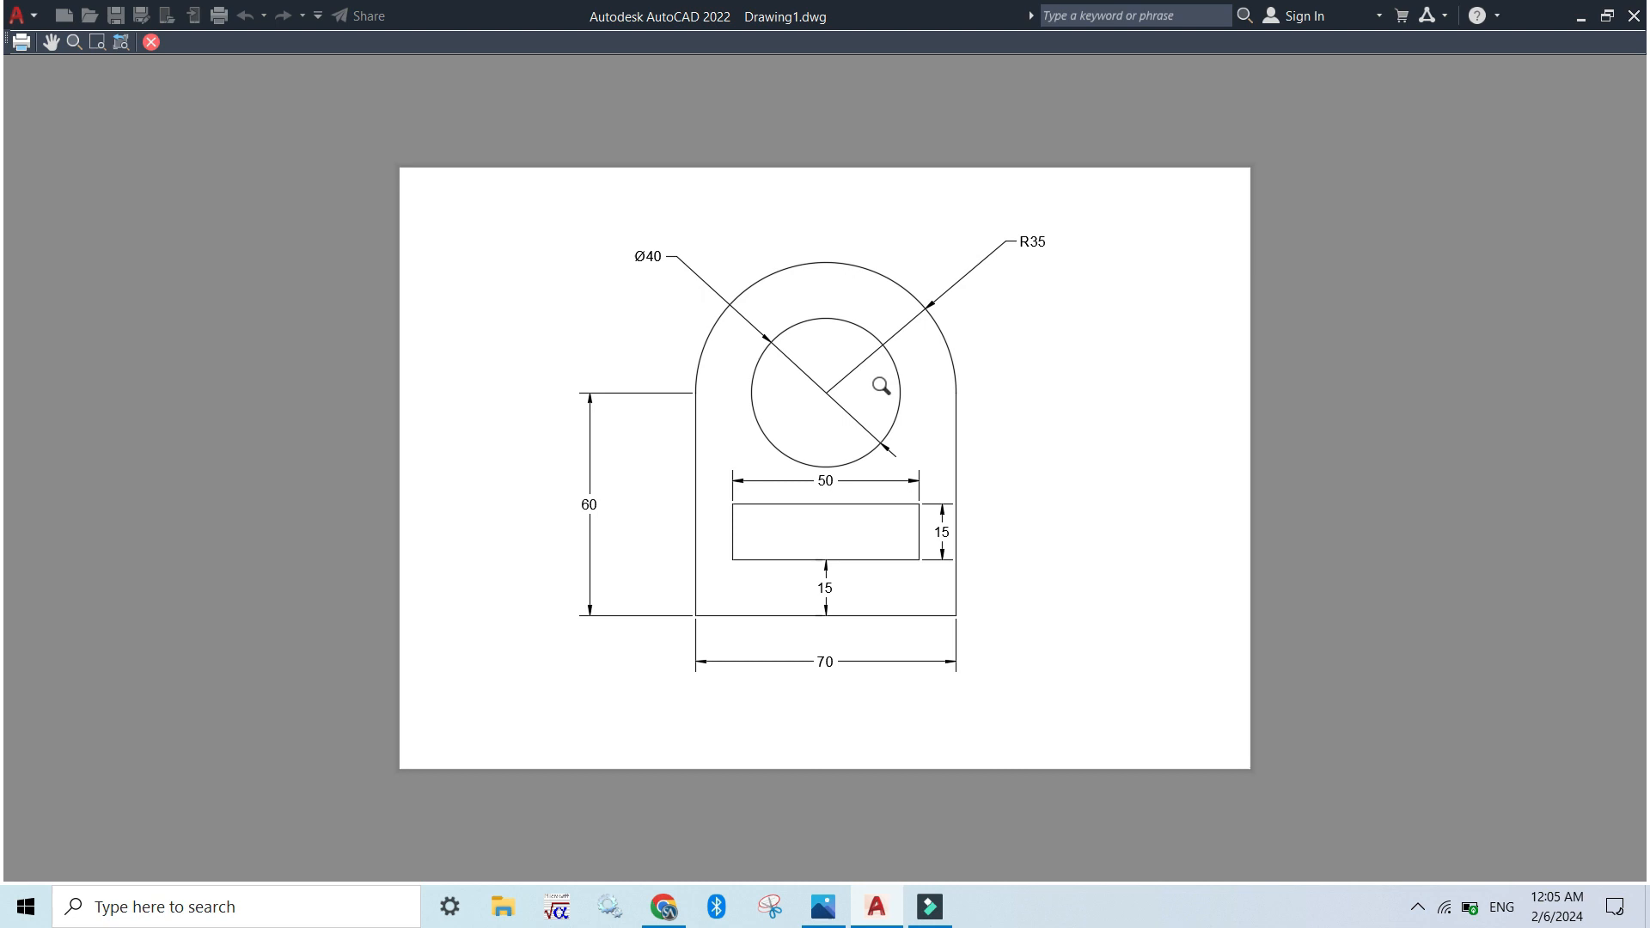
key(Escape)
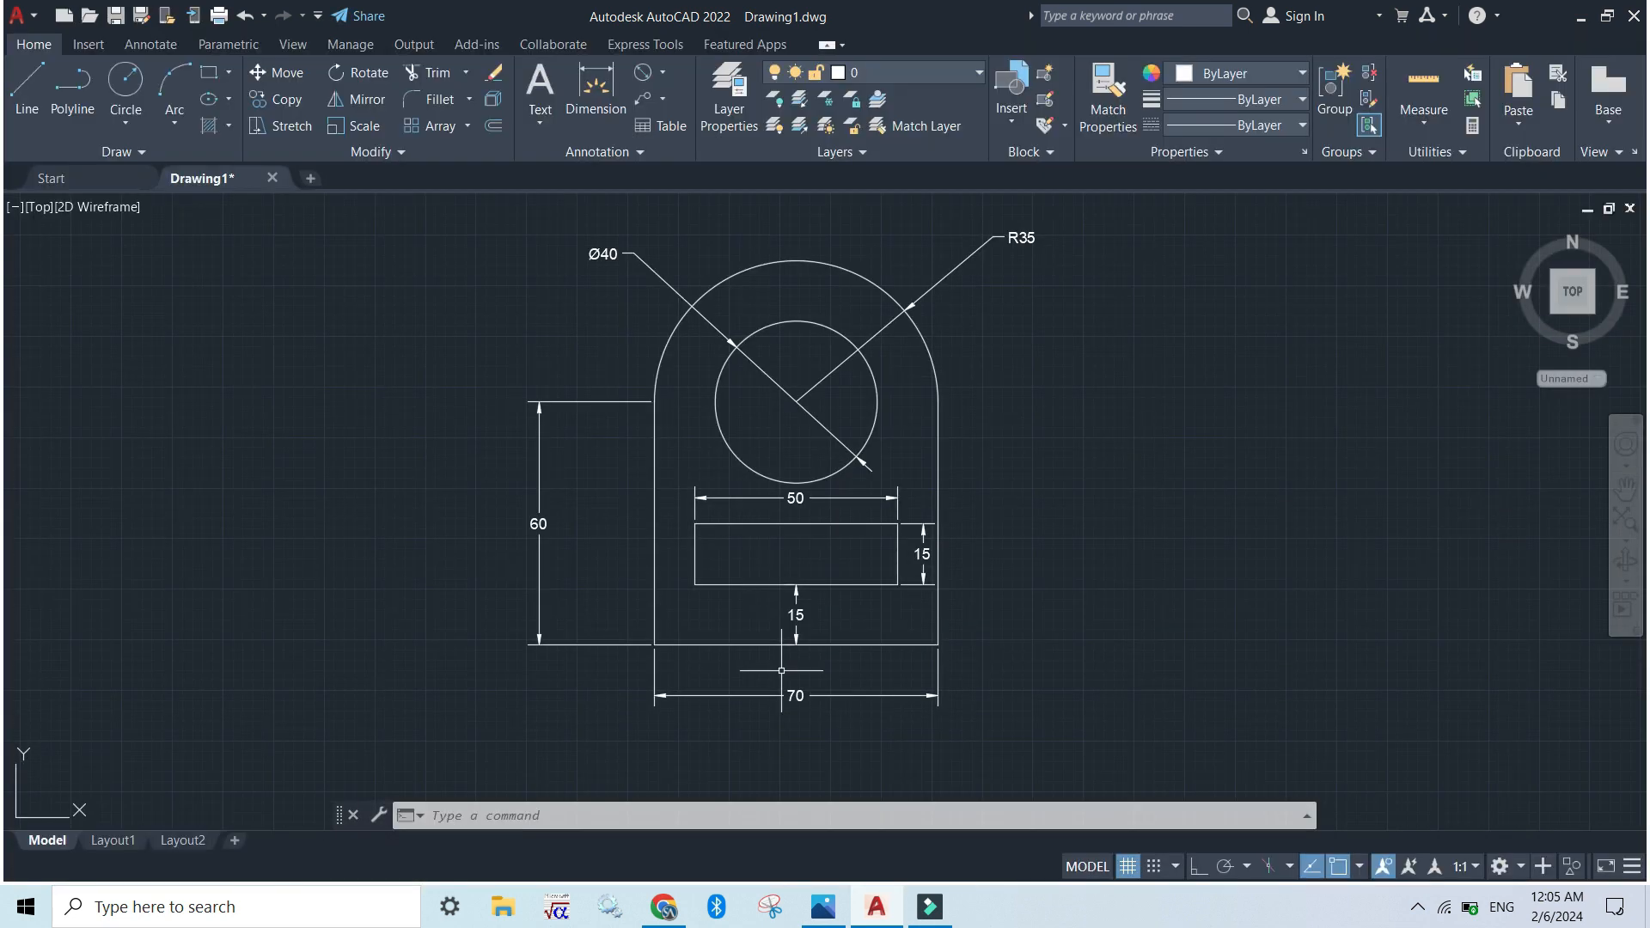
Turn the drawing grid off and back on
key(F7)
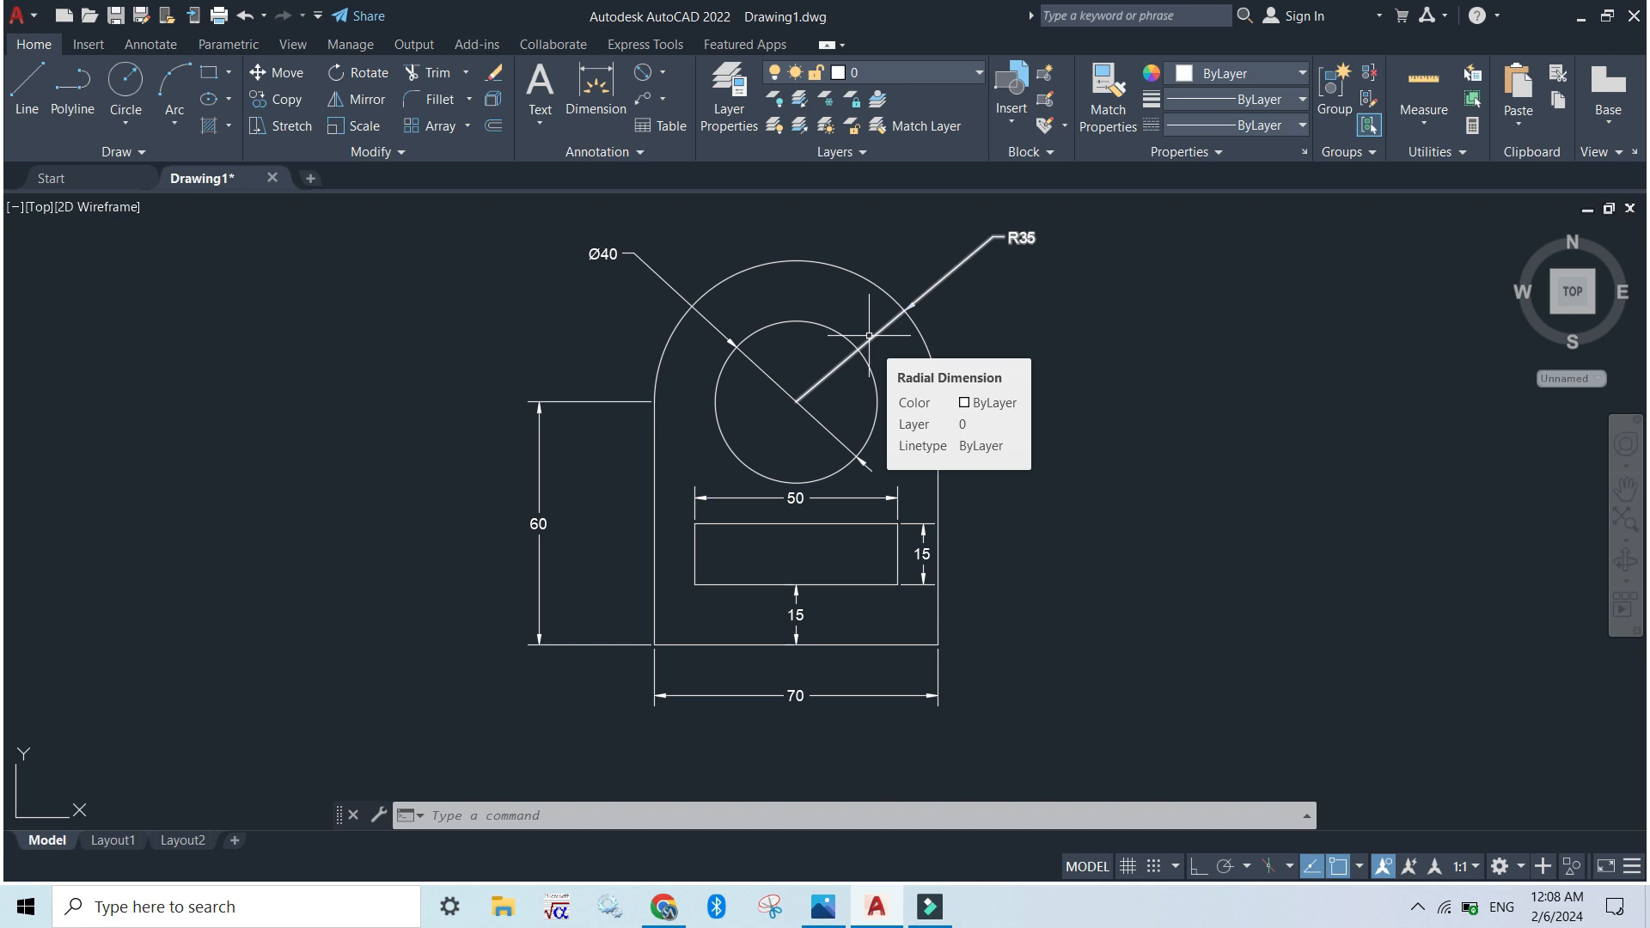
key(F7)
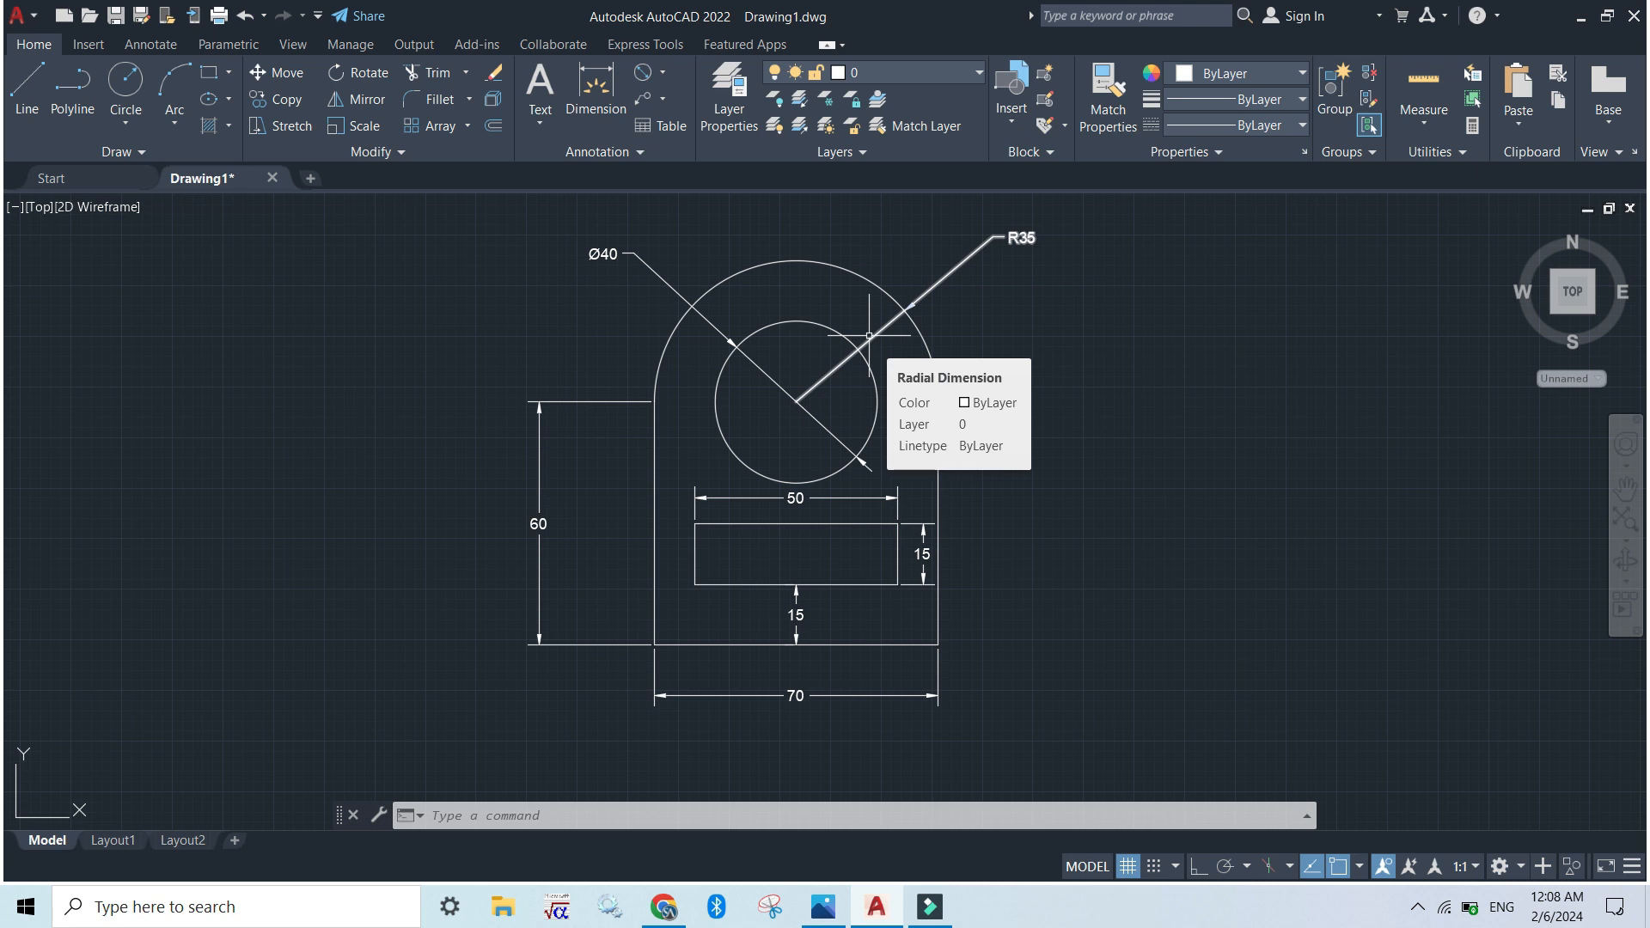